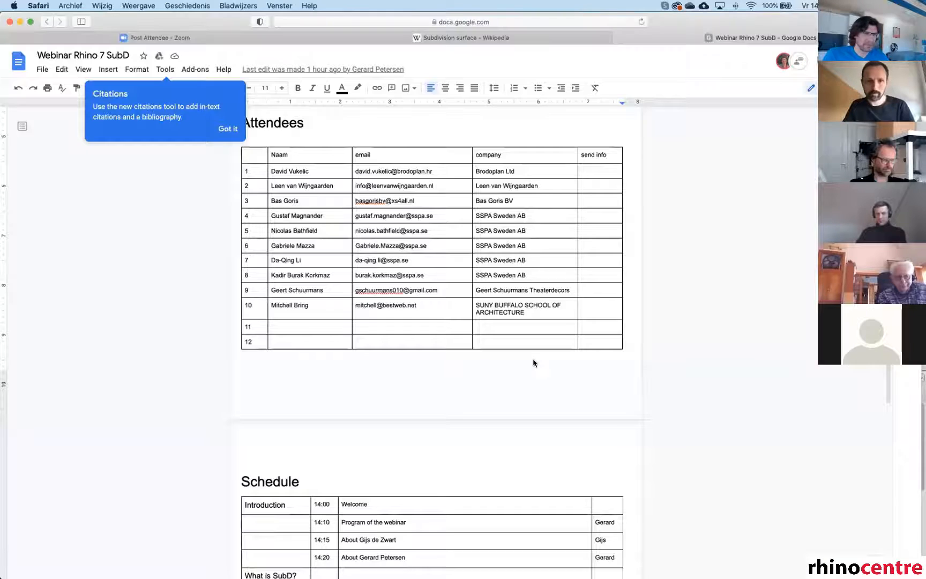
Switch to Rhino 7 and close the Grasshopper window covering the viewports.
{"action": "key", "text": "super+Tab"}
{"action": "key", "text": "super+Tab"}
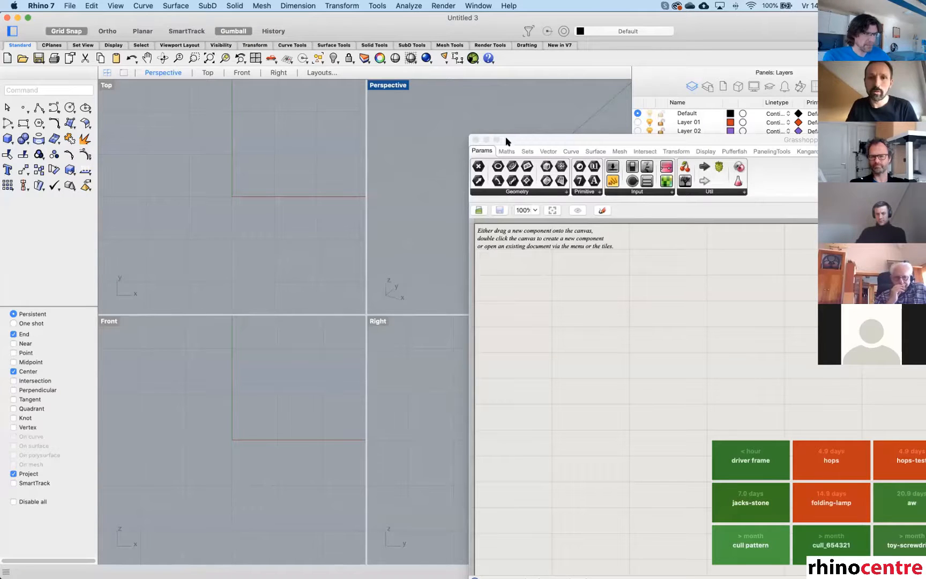
{"action": "left_click", "coordinate": [476, 140]}
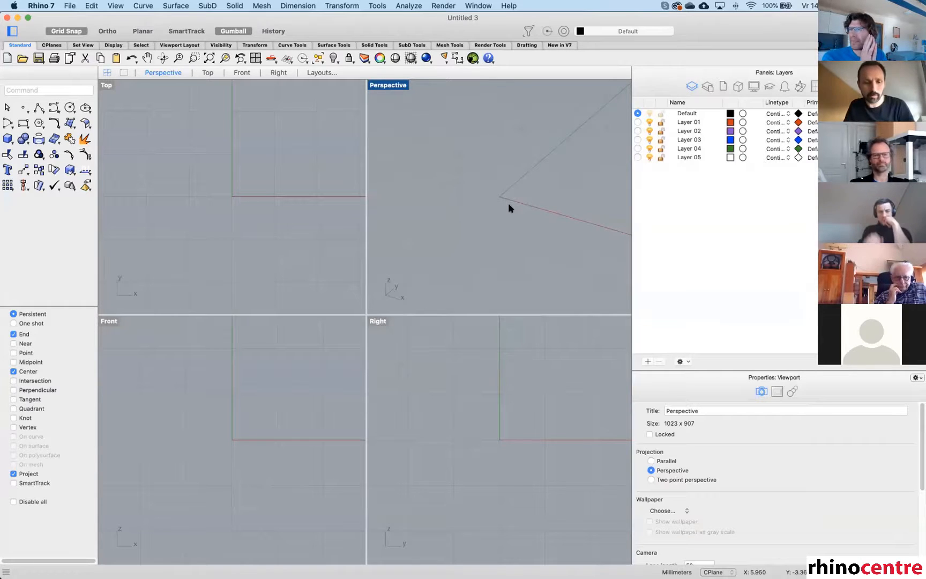
Switch to Safari, read the refinement schemes in Wikipedia's Subdivision surface article and enlarge its Catmull–Clark illustration.
{"action": "key", "text": "super+Tab"}
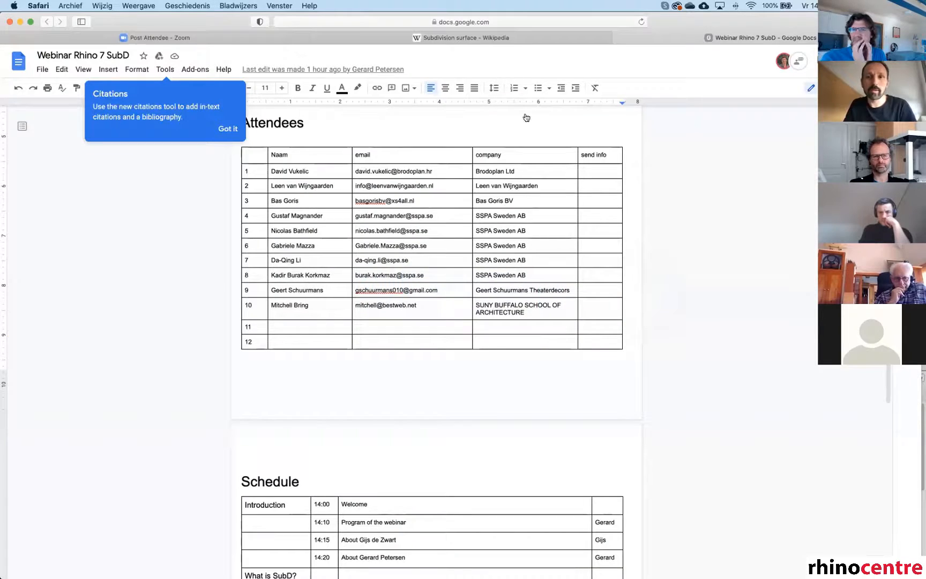
{"action": "left_click", "coordinate": [523, 37]}
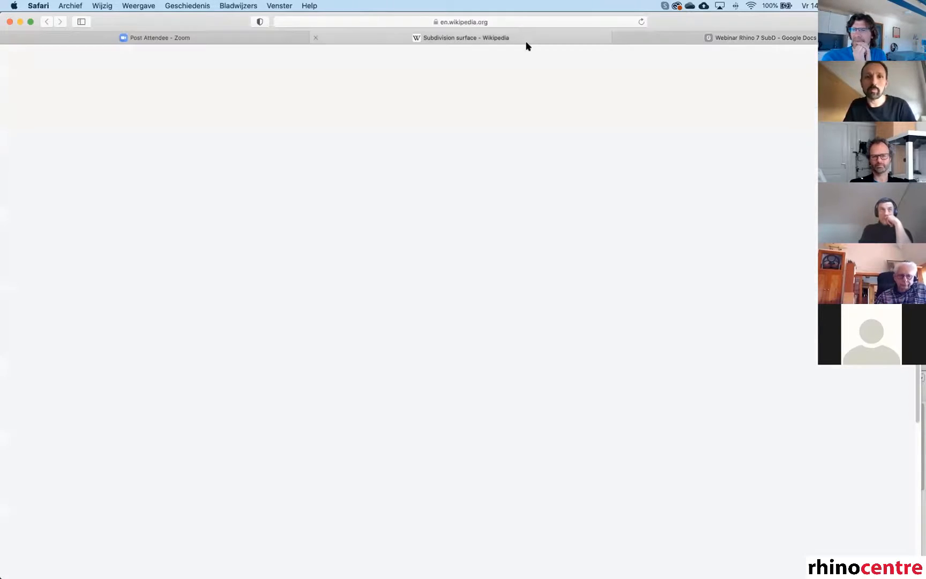
{"action": "scroll", "coordinate": [443, 144], "scroll_direction": "up", "scroll_amount": 5}
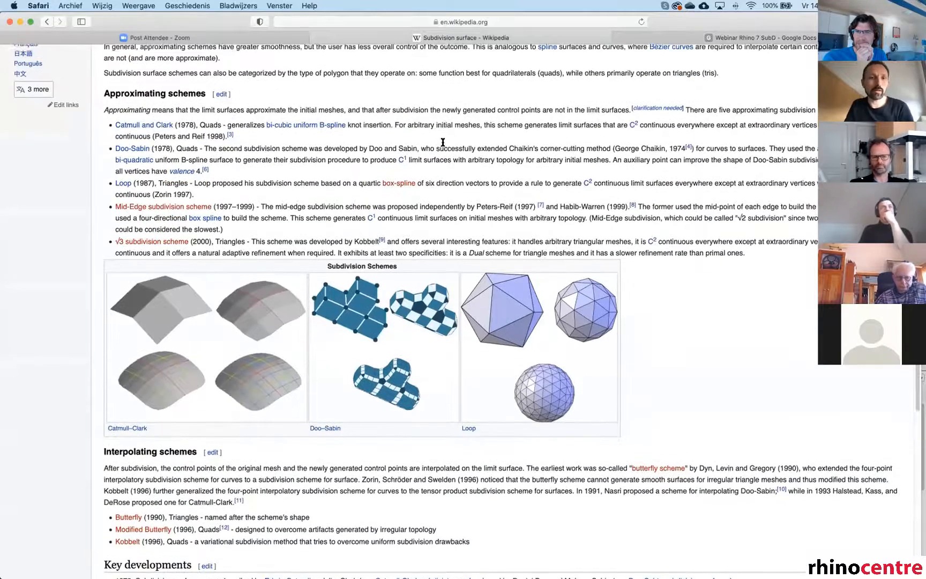
{"action": "scroll", "coordinate": [442, 144], "scroll_direction": "up", "scroll_amount": 3}
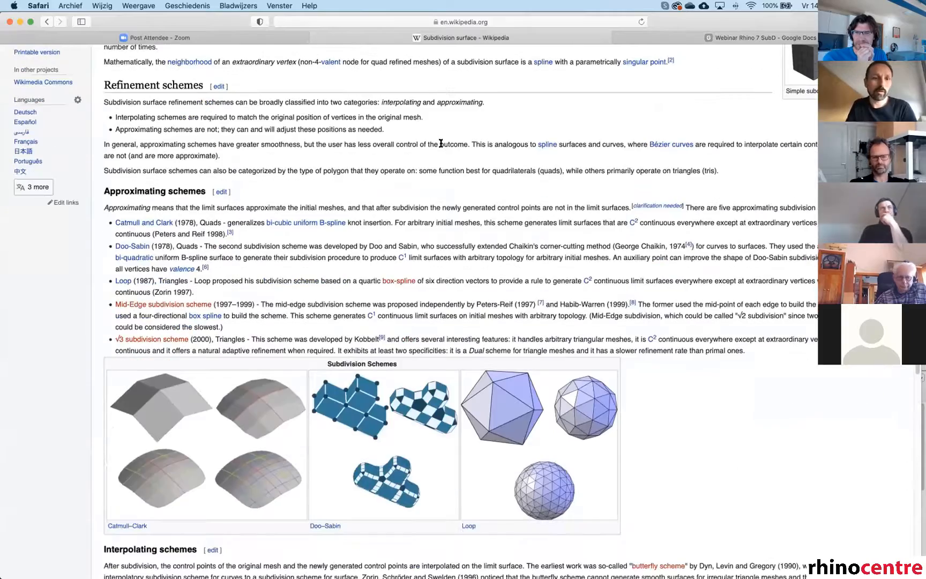
{"action": "scroll", "coordinate": [443, 145], "scroll_direction": "down", "scroll_amount": 3}
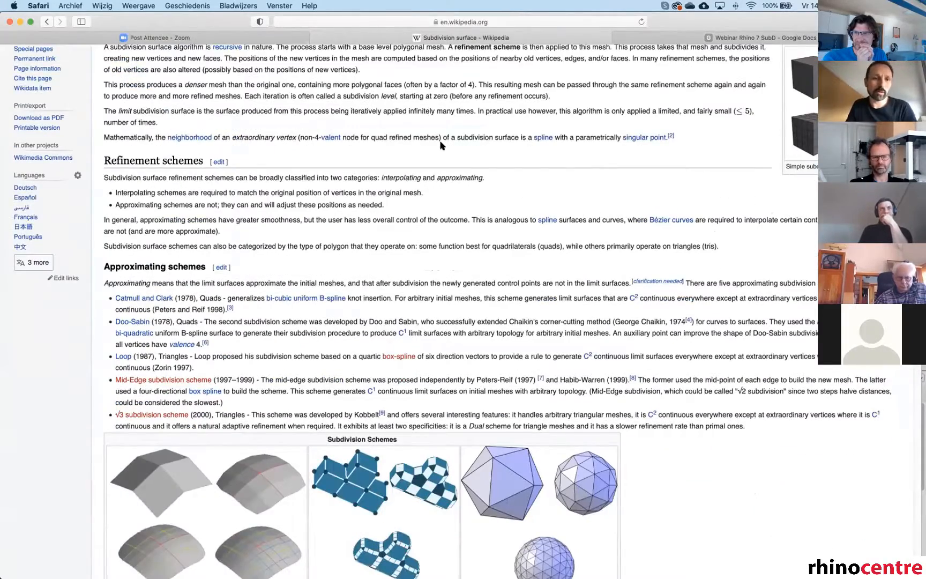
{"action": "scroll", "coordinate": [443, 144], "scroll_direction": "down", "scroll_amount": 4}
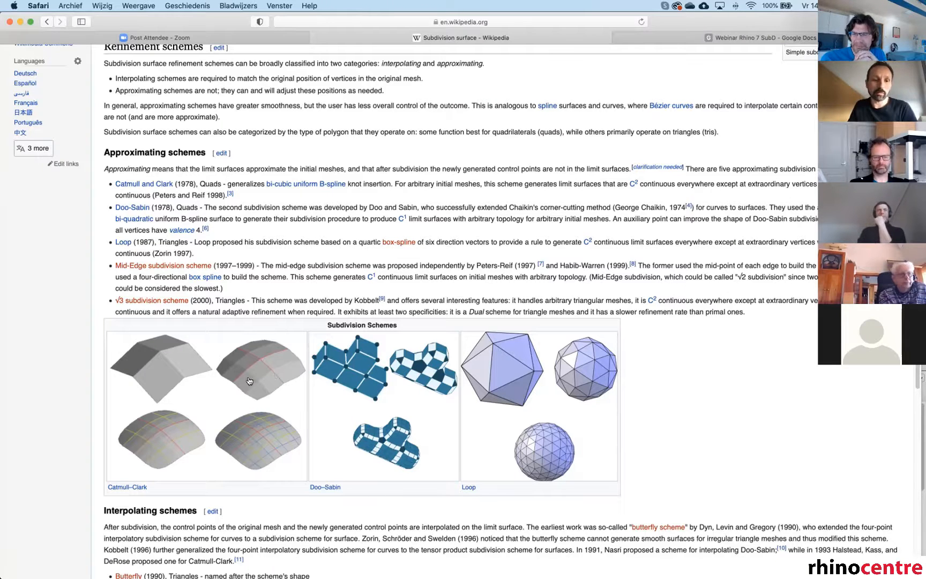
{"action": "left_click", "coordinate": [183, 424]}
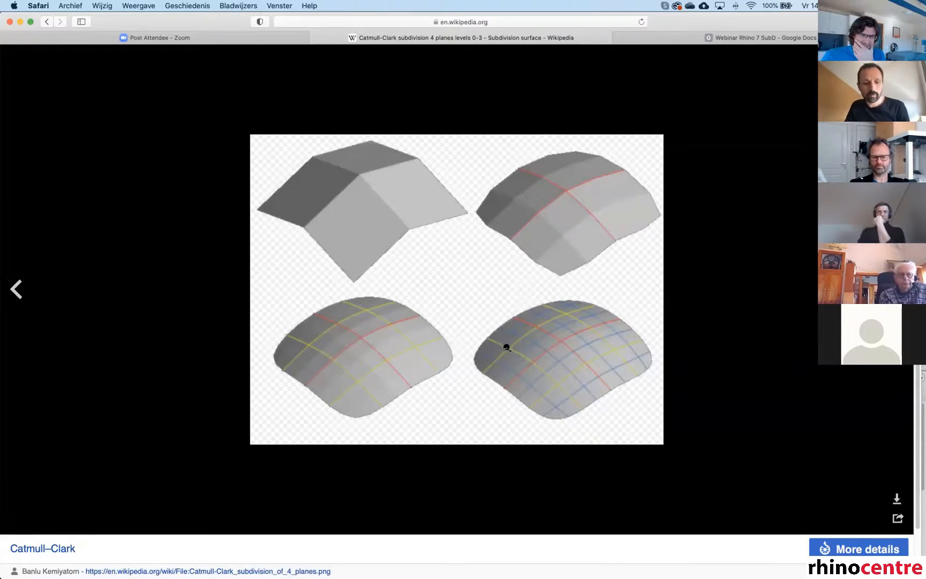
In Rhino's maximized Top viewport, draw a closed degree 3 control-point curve on the corners of a 20 mm square centred on the origin.
{"action": "key", "text": "super+Tab"}
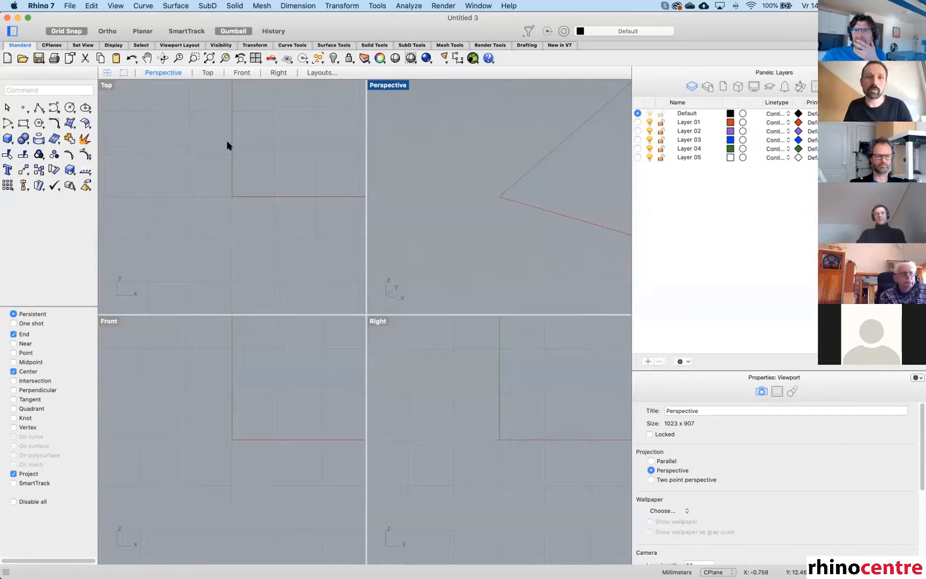
{"action": "double_click", "coordinate": [107, 85]}
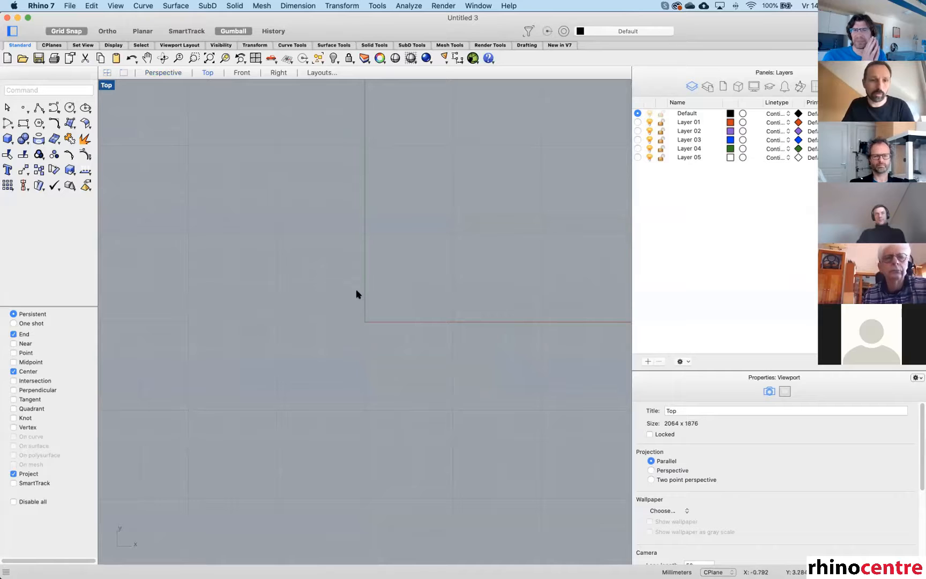
{"action": "left_click", "coordinate": [55, 108]}
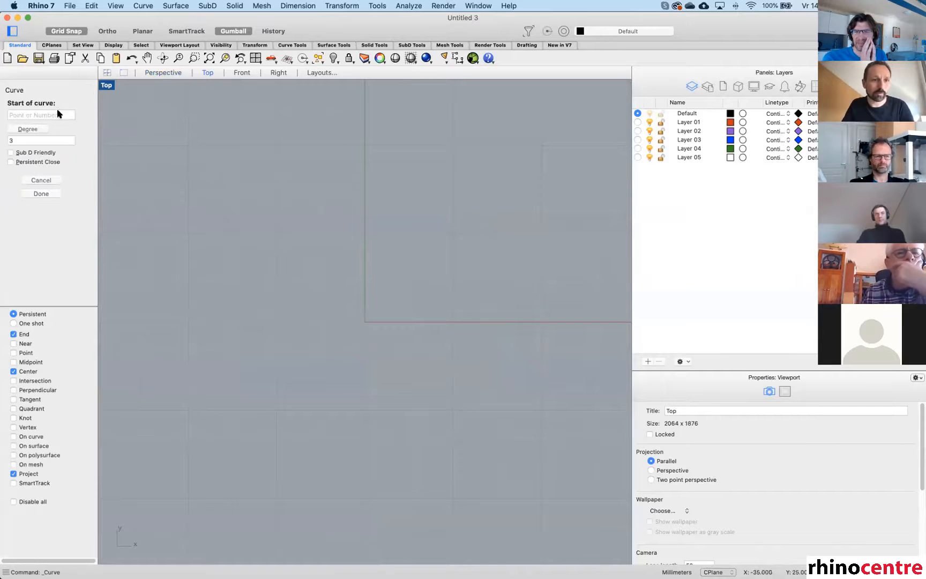
{"action": "left_click", "coordinate": [276, 234]}
{"action": "left_click", "coordinate": [453, 234]}
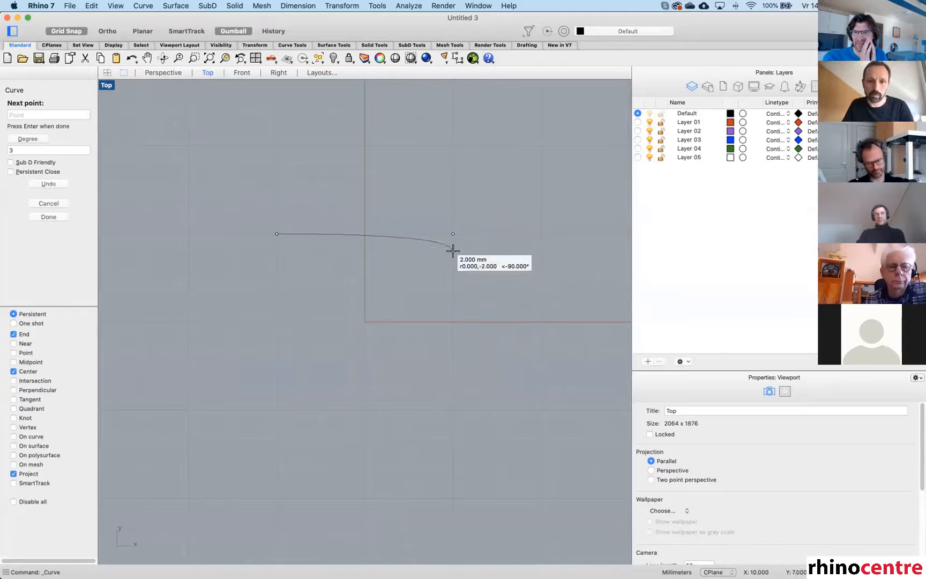
{"action": "left_click", "coordinate": [453, 410]}
{"action": "left_click", "coordinate": [277, 410]}
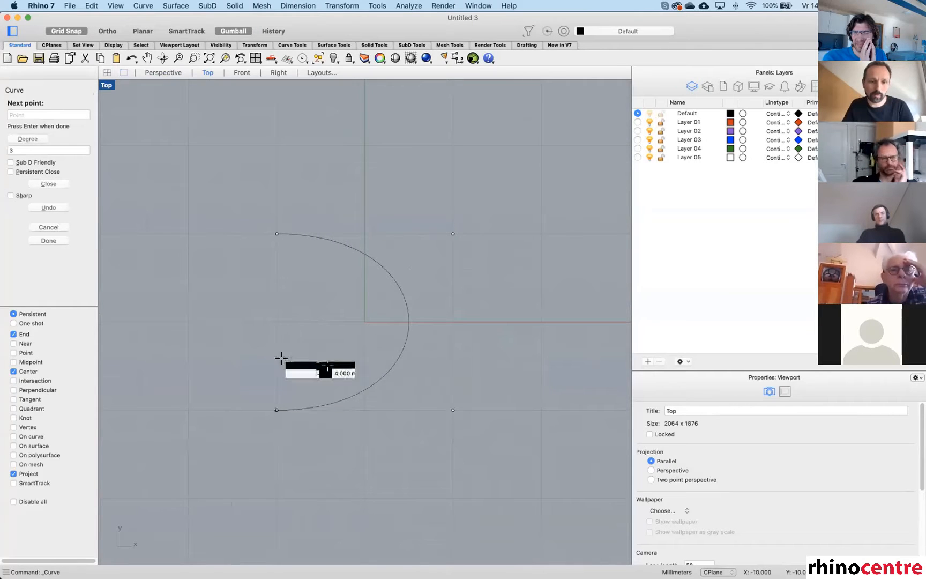
{"action": "left_click", "coordinate": [273, 234]}
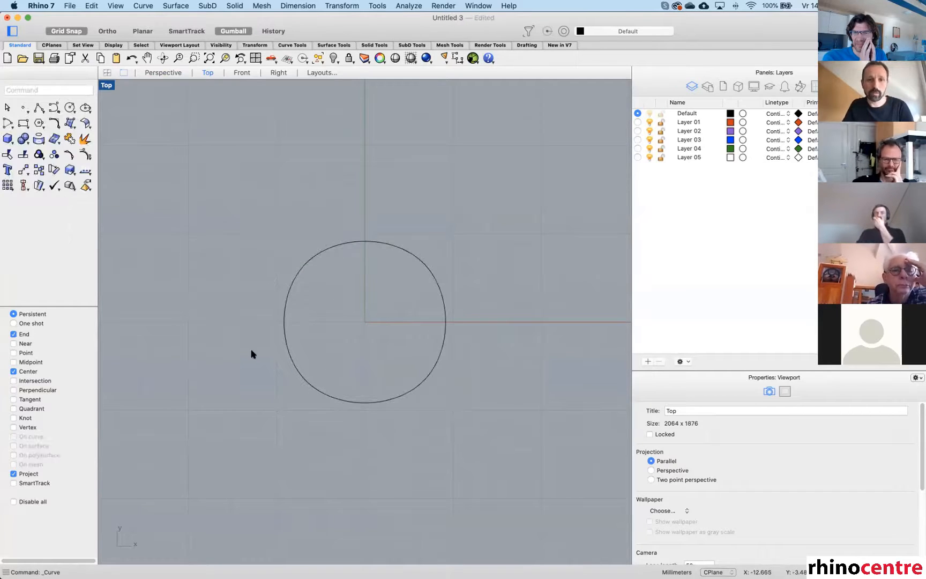
Move the closed curve along positive Y until it is clear of the origin, and deselect it.
{"action": "scroll", "coordinate": [395, 293], "scroll_direction": "down", "scroll_amount": 3}
{"action": "left_click", "coordinate": [391, 271]}
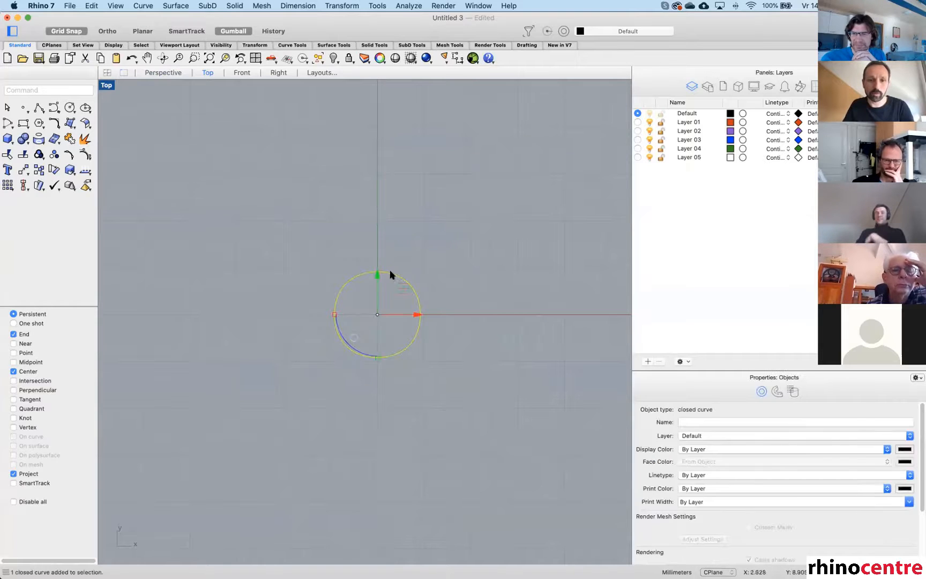
{"action": "left_click_drag", "start_coordinate": [390, 271], "coordinate": [387, 180]}
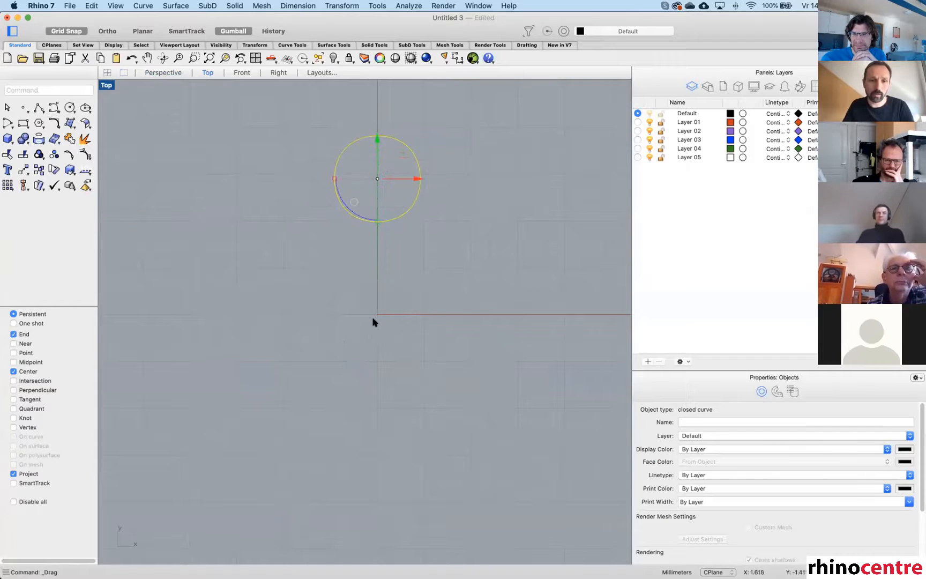
{"action": "left_click", "coordinate": [370, 316]}
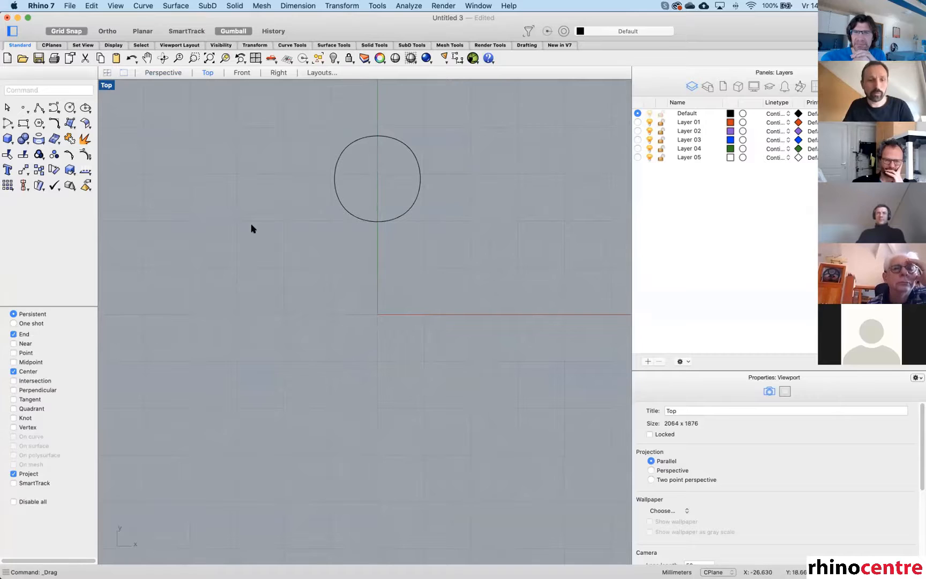
Create a single SubD face with 3DFace, using the corners of a 20 mm square centred on the origin.
{"action": "left_click", "coordinate": [409, 45]}
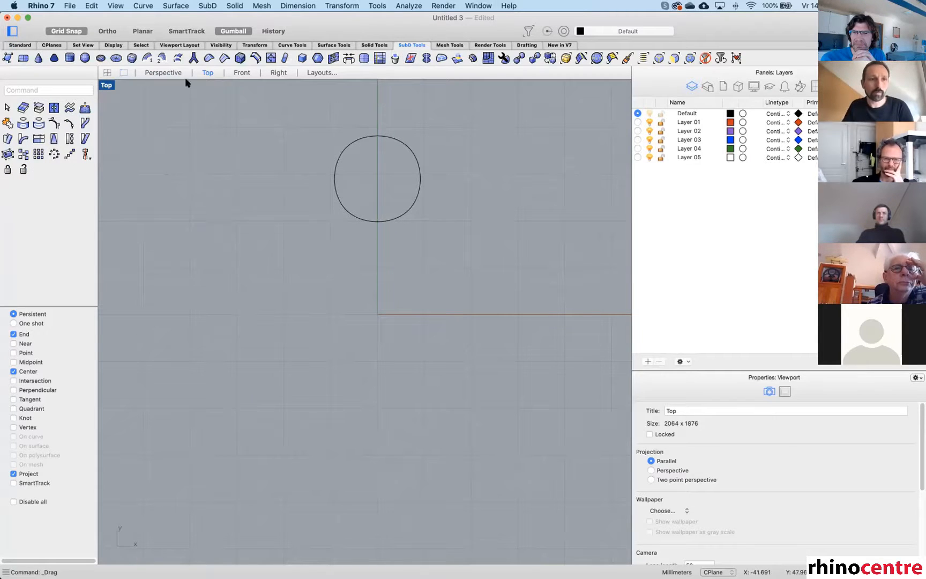
{"action": "left_click", "coordinate": [7, 58]}
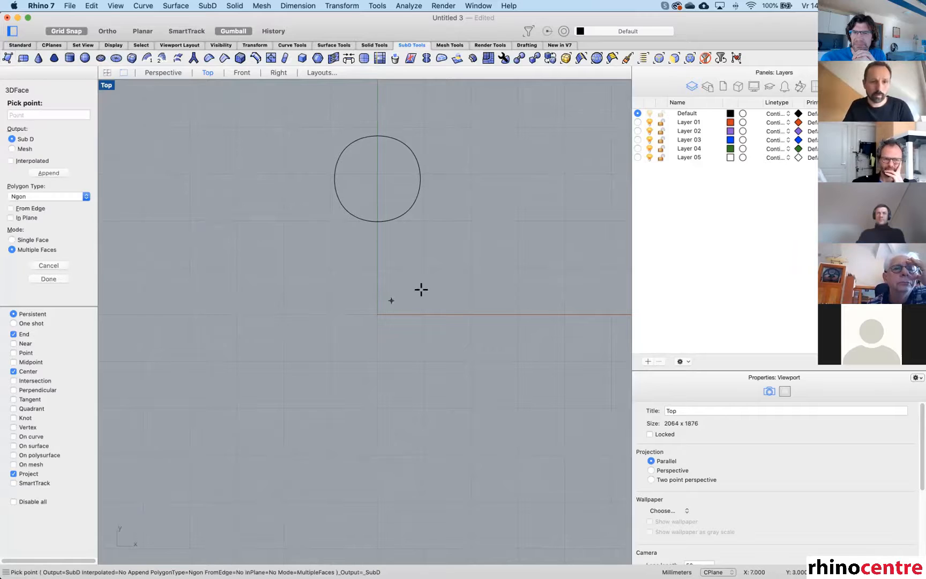
{"action": "left_click", "coordinate": [331, 268]}
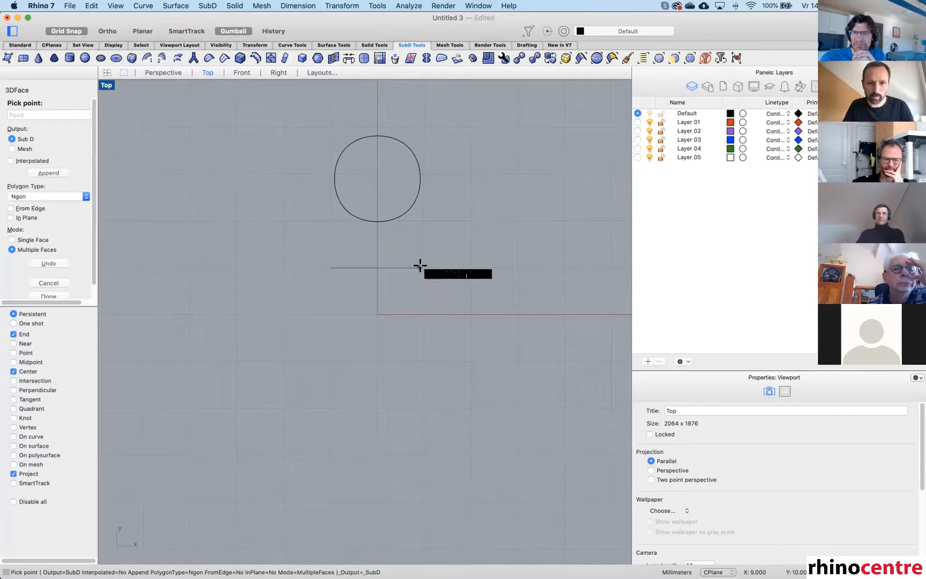
{"action": "left_click", "coordinate": [424, 268]}
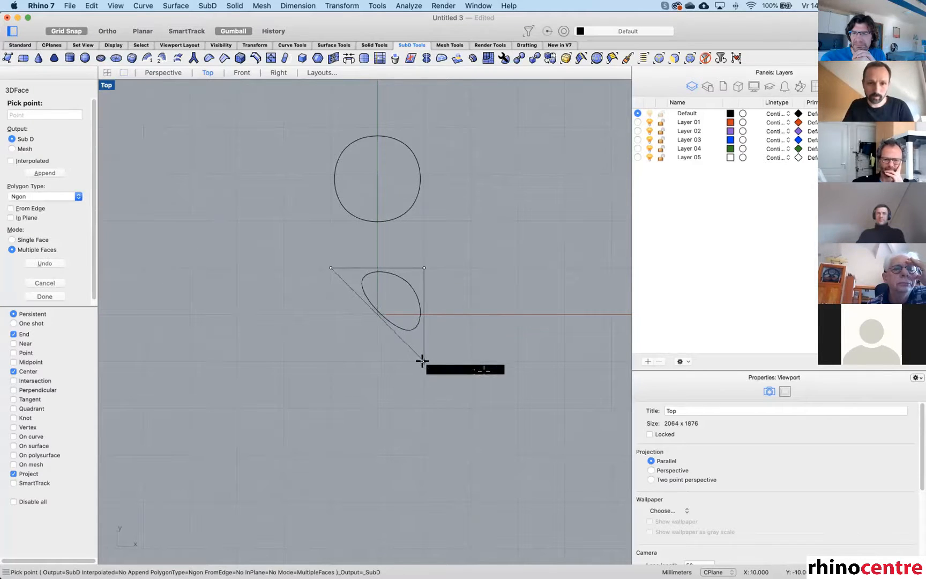
{"action": "left_click", "coordinate": [424, 361]}
{"action": "left_click", "coordinate": [331, 361]}
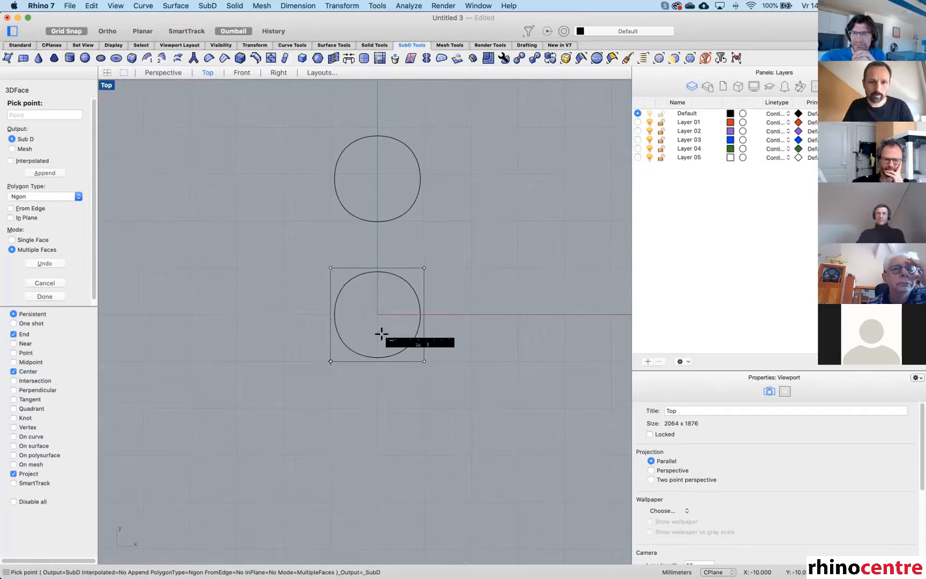
{"action": "key", "text": "Return"}
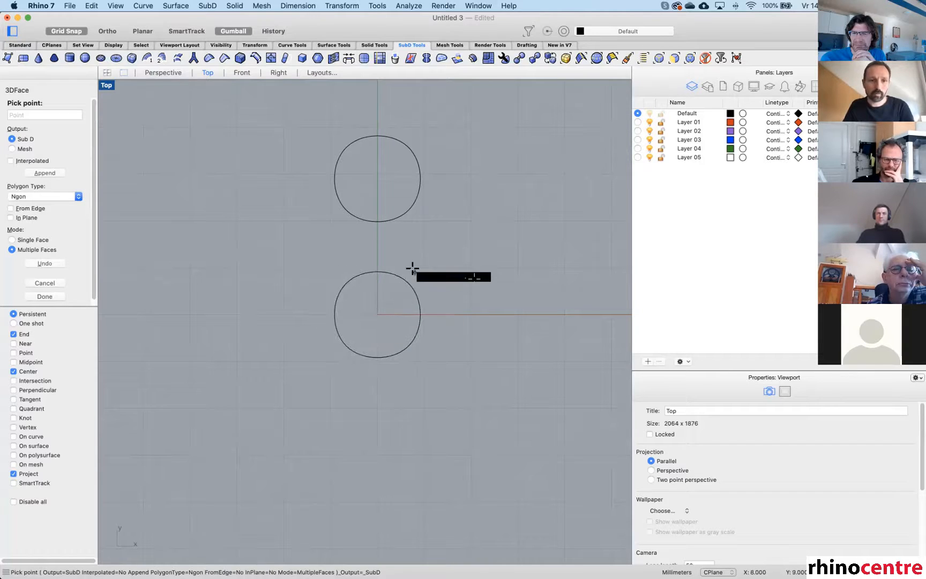
{"action": "key", "text": "Return"}
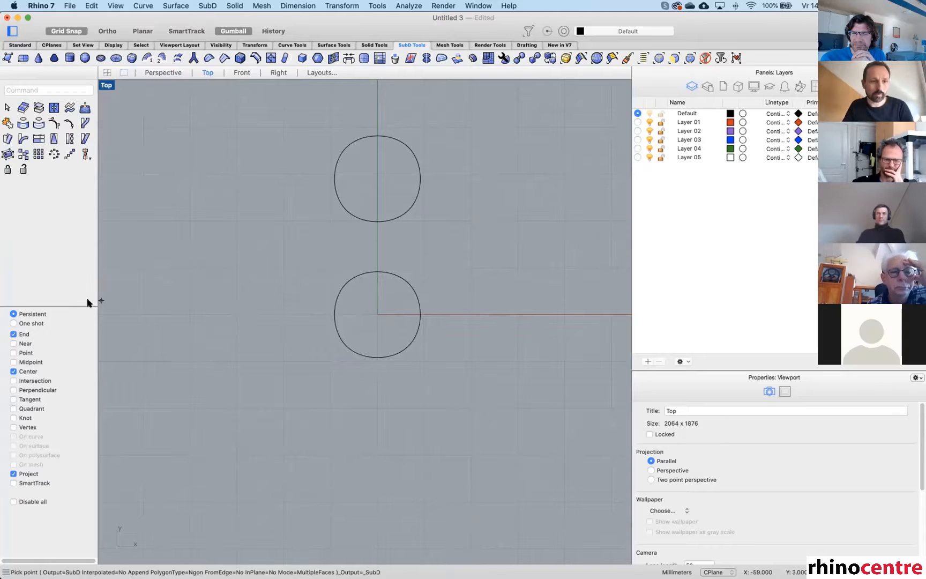
Overlay the closed curve on the SubD face to compare their outlines, and move it back up along Y.
{"action": "left_click", "coordinate": [409, 208]}
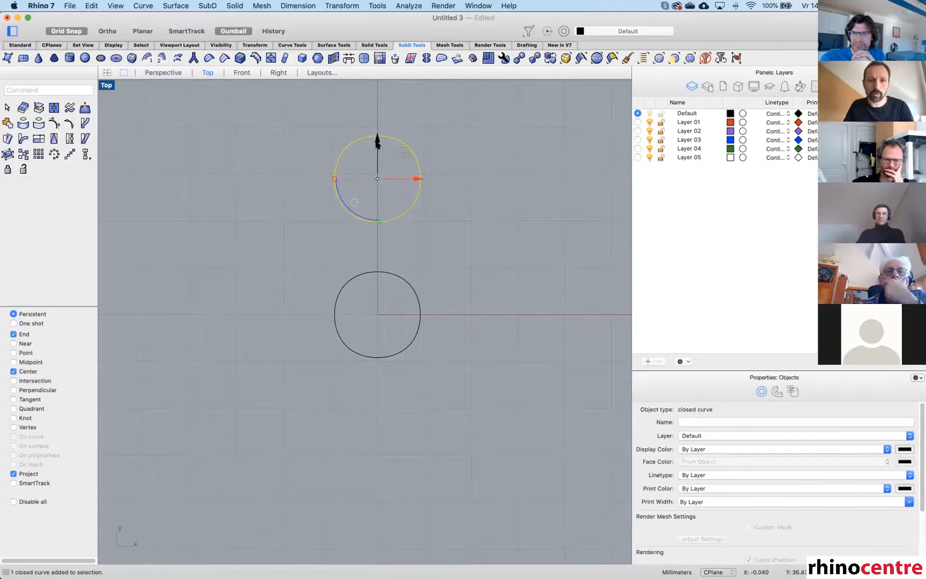
{"action": "left_click_drag", "start_coordinate": [378, 142], "coordinate": [442, 314]}
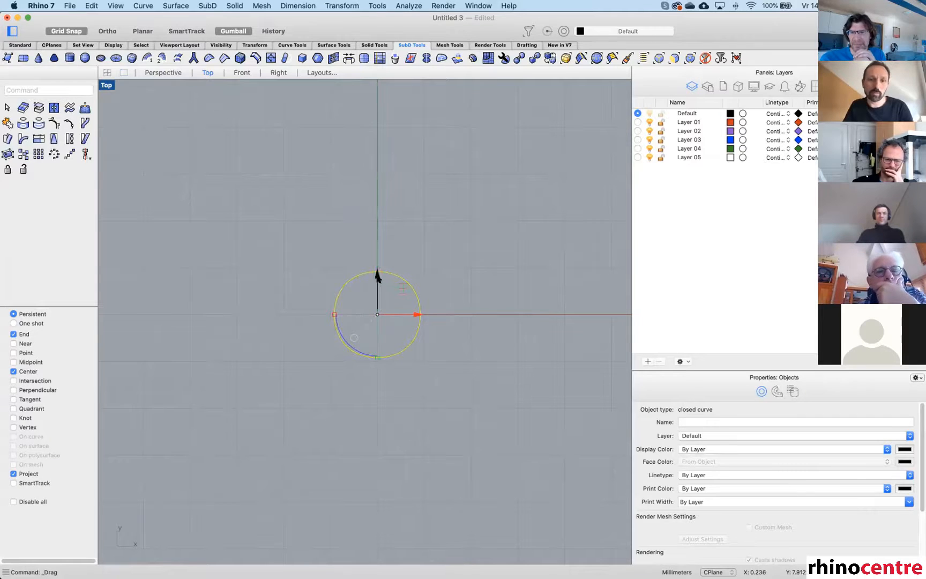
{"action": "left_click_drag", "start_coordinate": [378, 275], "coordinate": [420, 180]}
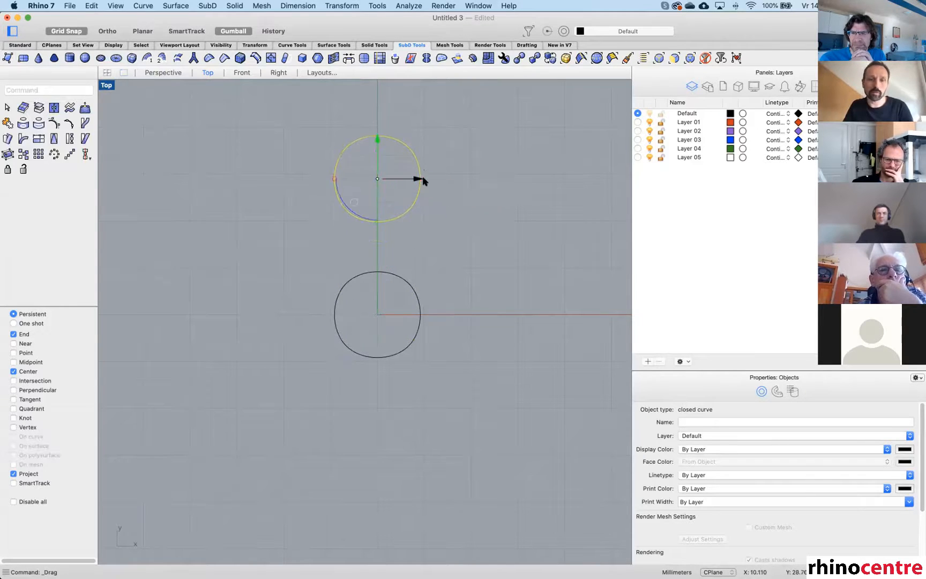
Maximize the Perspective viewport and set its display mode to Shaded.
{"action": "scroll", "coordinate": [405, 290], "scroll_direction": "up", "scroll_amount": 3}
{"action": "scroll", "coordinate": [405, 291], "scroll_direction": "down", "scroll_amount": 1}
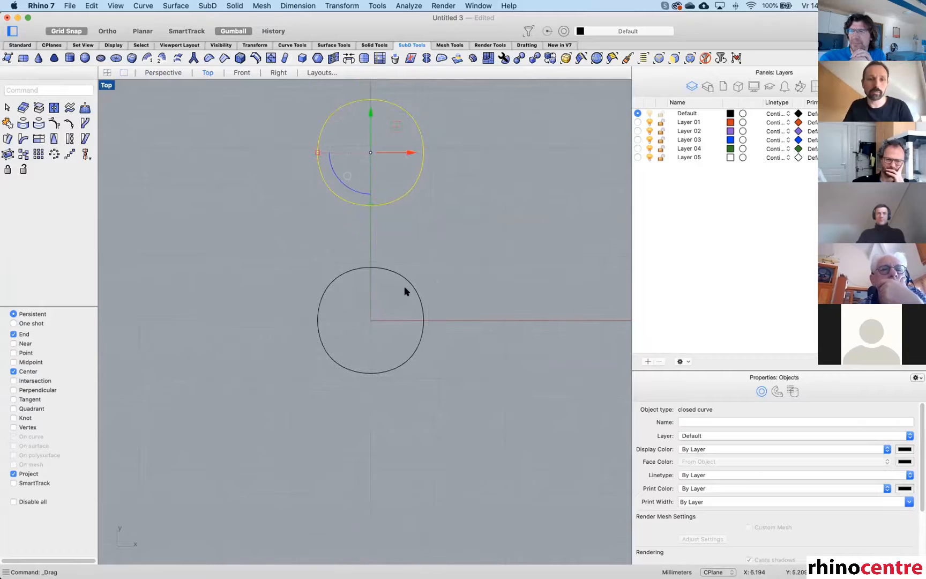
{"action": "left_click", "coordinate": [106, 72]}
{"action": "double_click", "coordinate": [399, 87]}
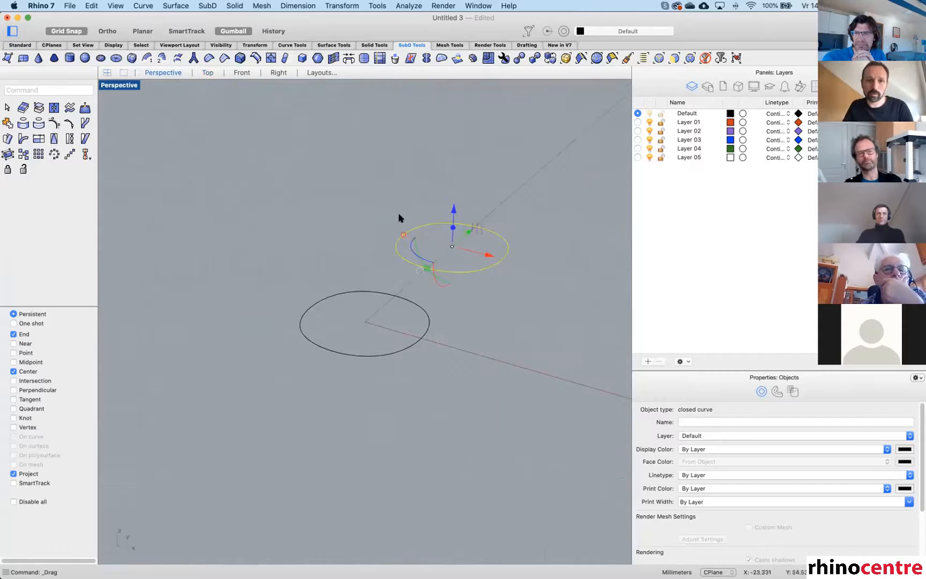
{"action": "right_click_drag", "start_coordinate": [398, 213], "coordinate": [400, 263]}
{"action": "scroll", "coordinate": [394, 313], "scroll_direction": "up", "scroll_amount": 2}
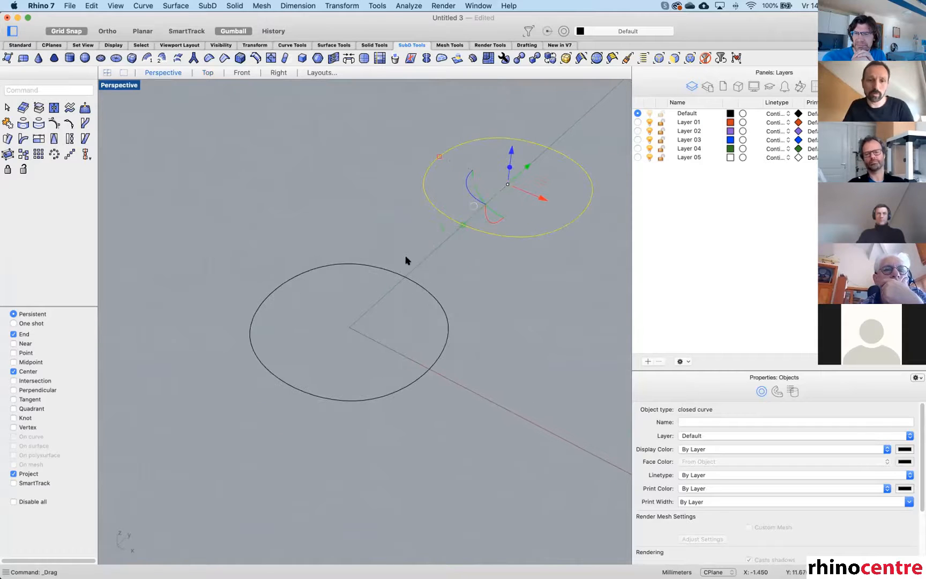
{"action": "left_click", "coordinate": [119, 85]}
{"action": "left_click", "coordinate": [180, 321]}
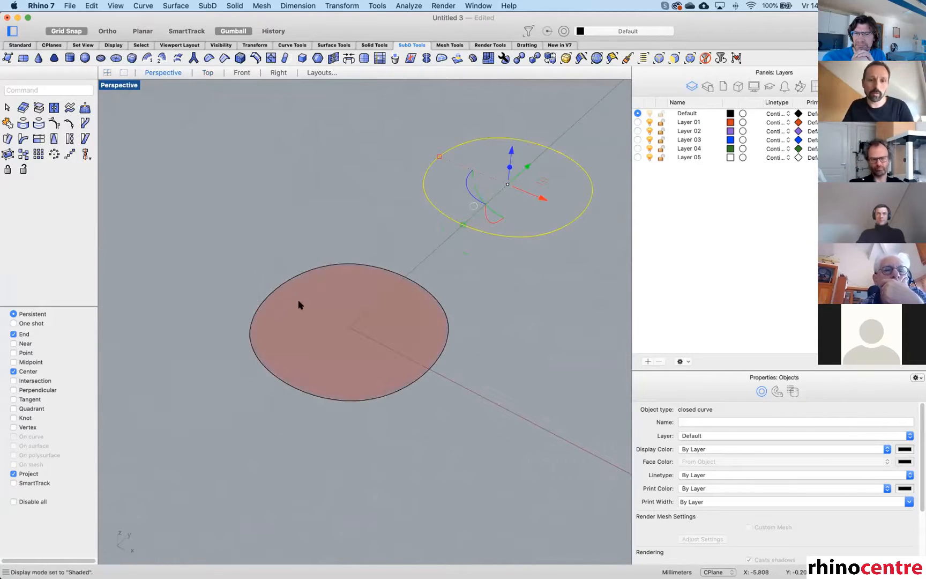
Select the SubD face and switch its display to flat and back to smooth to compare the control polygon with the smooth shape.
{"action": "mouse_move", "coordinate": [321, 314]}
{"action": "right_mouse_down"}
{"action": "mouse_move", "coordinate": [331, 186]}
{"action": "mouse_move", "coordinate": [321, 160]}
{"action": "mouse_move", "coordinate": [327, 234]}
{"action": "right_mouse_up"}
{"action": "left_click", "coordinate": [373, 304]}
{"action": "mouse_move", "coordinate": [374, 261]}
{"action": "right_mouse_down"}
{"action": "mouse_move", "coordinate": [294, 275]}
{"action": "mouse_move", "coordinate": [364, 276]}
{"action": "mouse_move", "coordinate": [369, 261]}
{"action": "right_mouse_up"}
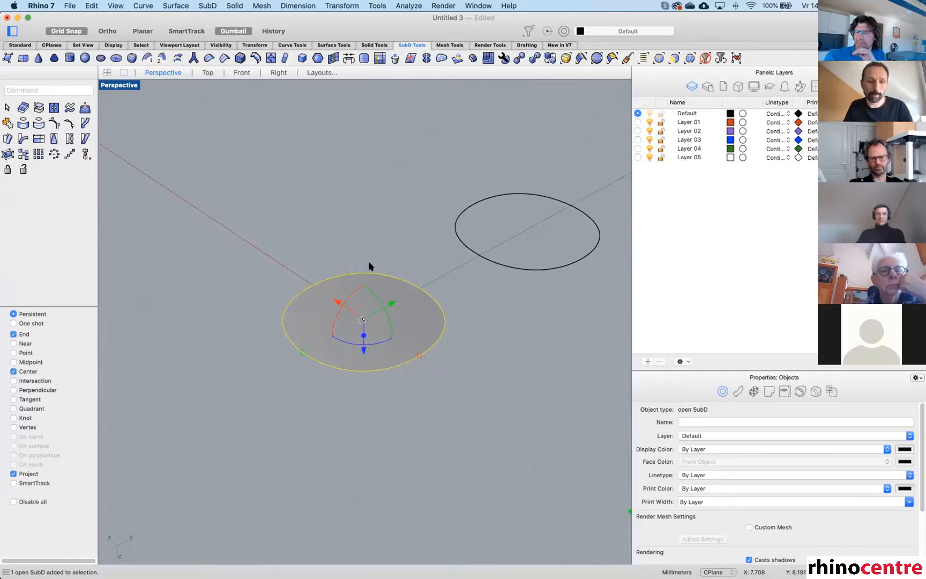
{"action": "mouse_move", "coordinate": [379, 275]}
{"action": "right_mouse_down"}
{"action": "mouse_move", "coordinate": [376, 286]}
{"action": "mouse_move", "coordinate": [382, 284]}
{"action": "right_mouse_up"}
{"action": "key", "text": "Tab"}
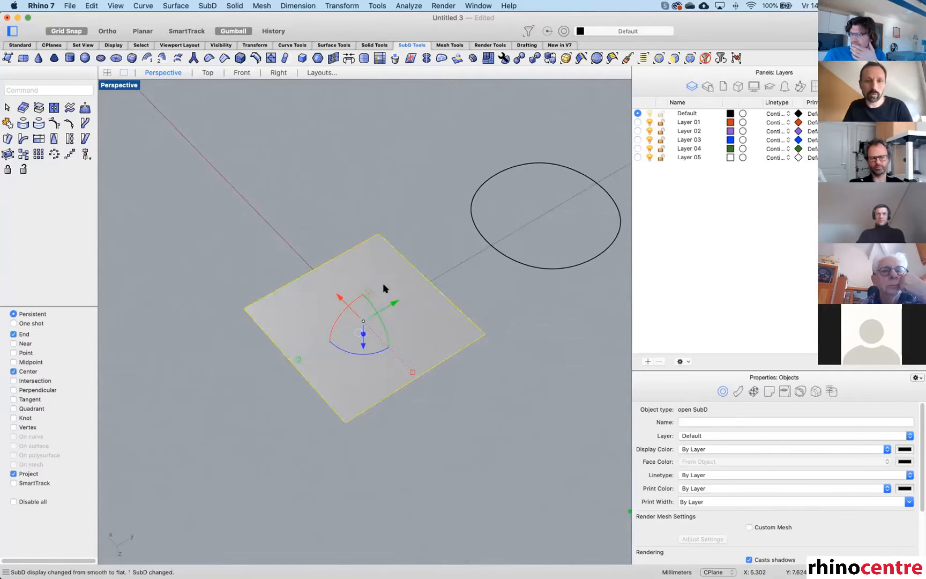
{"action": "left_click", "coordinate": [426, 414]}
{"action": "mouse_move", "coordinate": [393, 409]}
{"action": "right_mouse_down"}
{"action": "mouse_move", "coordinate": [403, 401]}
{"action": "mouse_move", "coordinate": [389, 399]}
{"action": "mouse_move", "coordinate": [382, 411]}
{"action": "right_mouse_up"}
{"action": "key", "text": "Tab"}
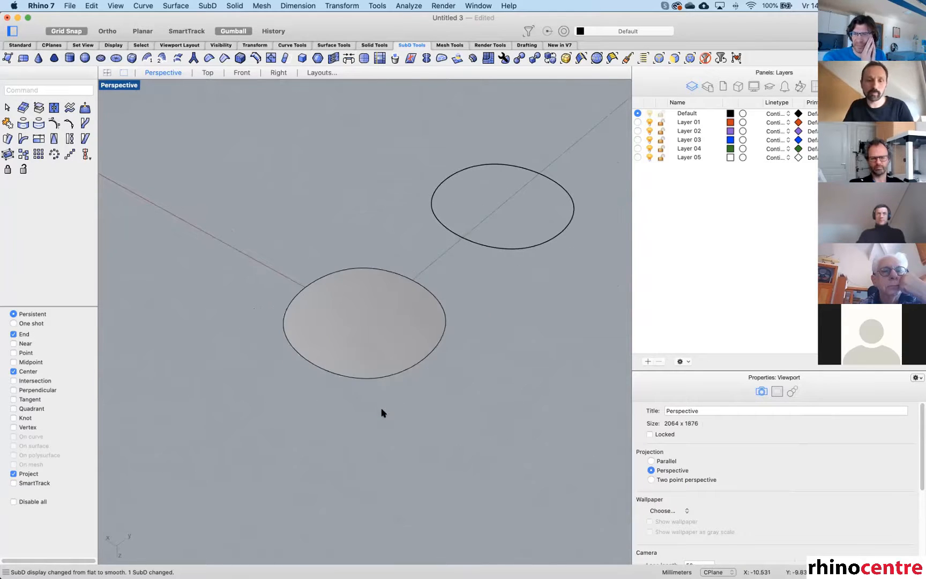
Toggle the SubD face between flat and smooth display for comparison and leave it in flat display.
{"action": "key", "text": "Tab"}
{"action": "key", "text": "Tab"}
{"action": "key", "text": "Tab"}
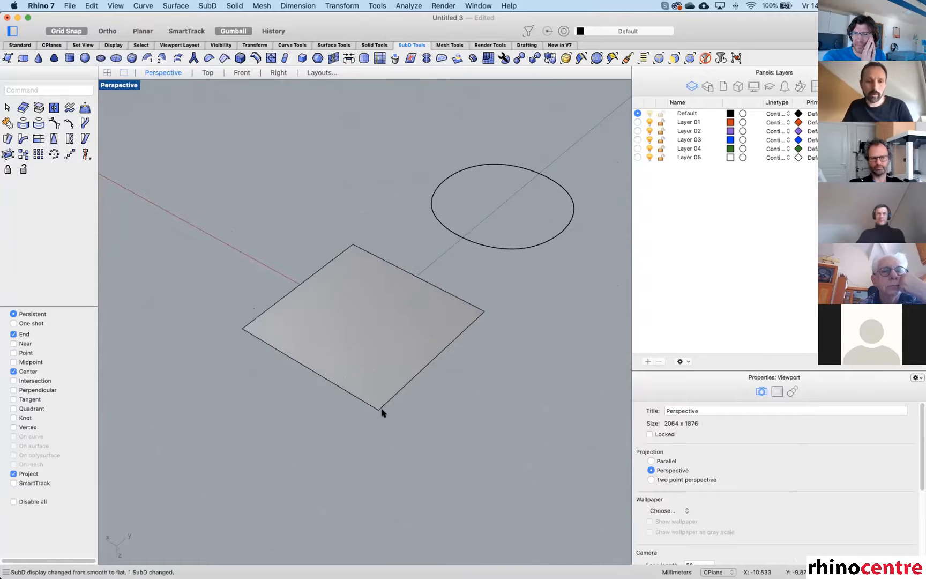
{"action": "key", "text": "Tab"}
{"action": "key", "text": "Tab"}
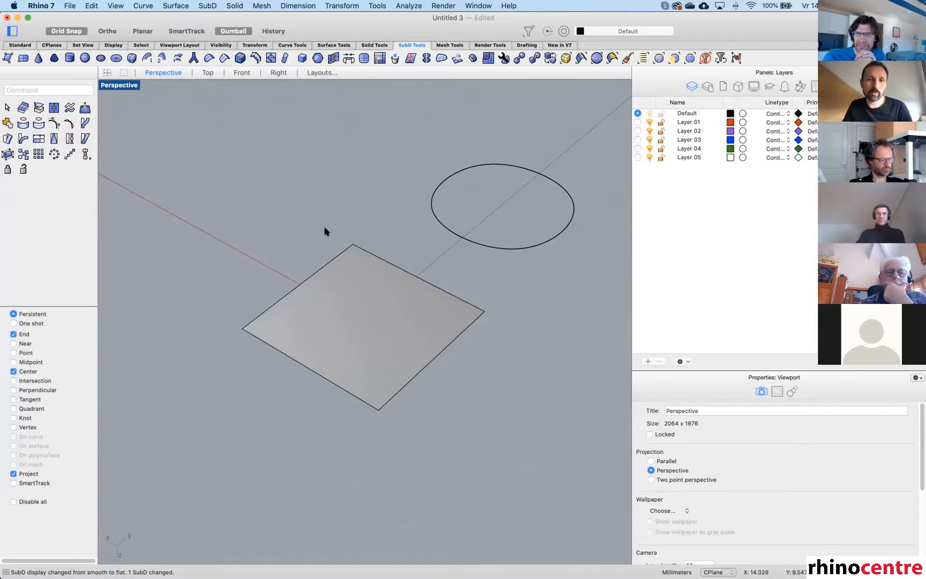
{"action": "left_click", "coordinate": [299, 285]}
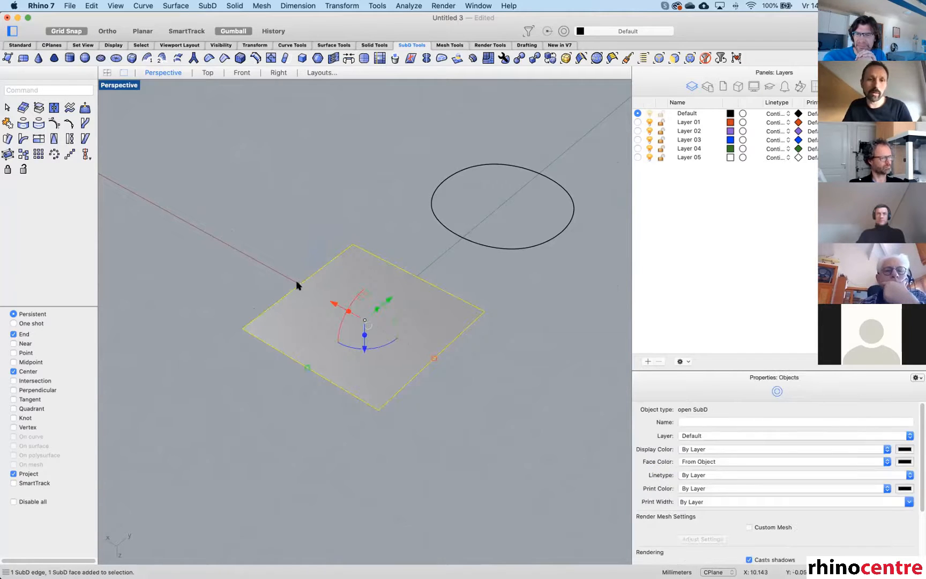
{"action": "left_click", "coordinate": [320, 243]}
{"action": "right_click_drag", "start_coordinate": [320, 243], "coordinate": [328, 289], "text": "shift"}
{"action": "left_click_drag", "start_coordinate": [329, 288], "coordinate": [307, 317]}
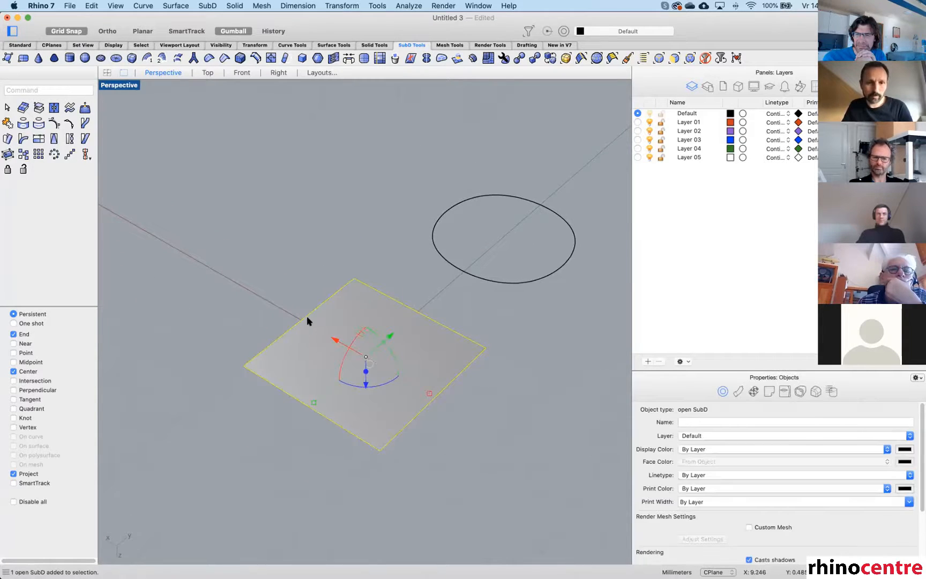
{"action": "left_click", "coordinate": [326, 265]}
{"action": "left_click_drag", "start_coordinate": [326, 265], "coordinate": [307, 326]}
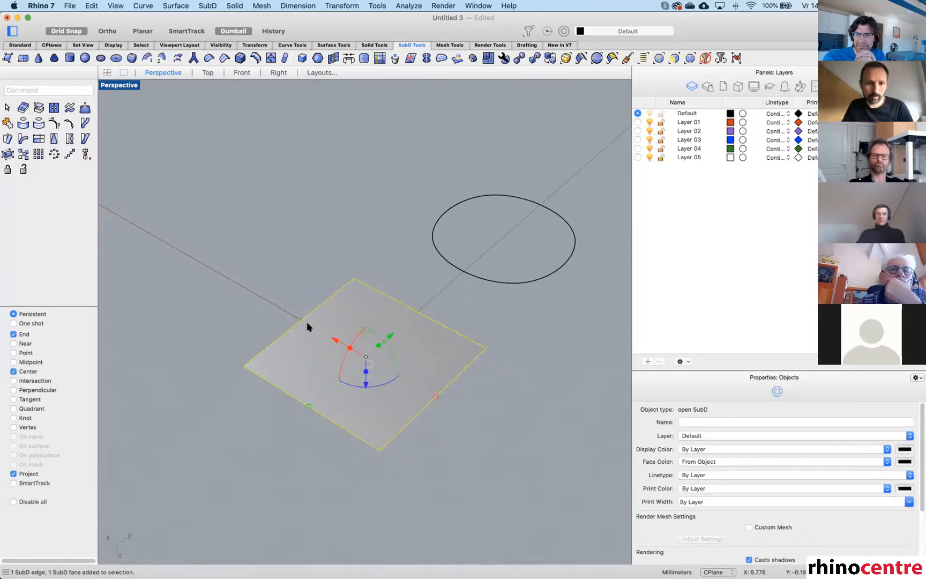
{"action": "left_click", "coordinate": [441, 428]}
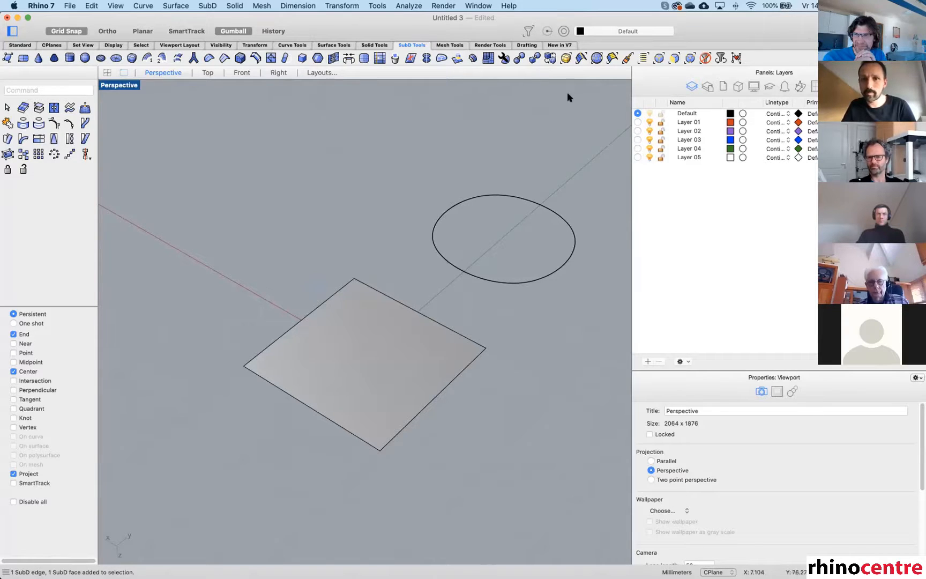
Restrict selection to edges and extrude the SubD face's edge on the positive X side outward along X as a second face.
{"action": "left_click", "coordinate": [660, 59]}
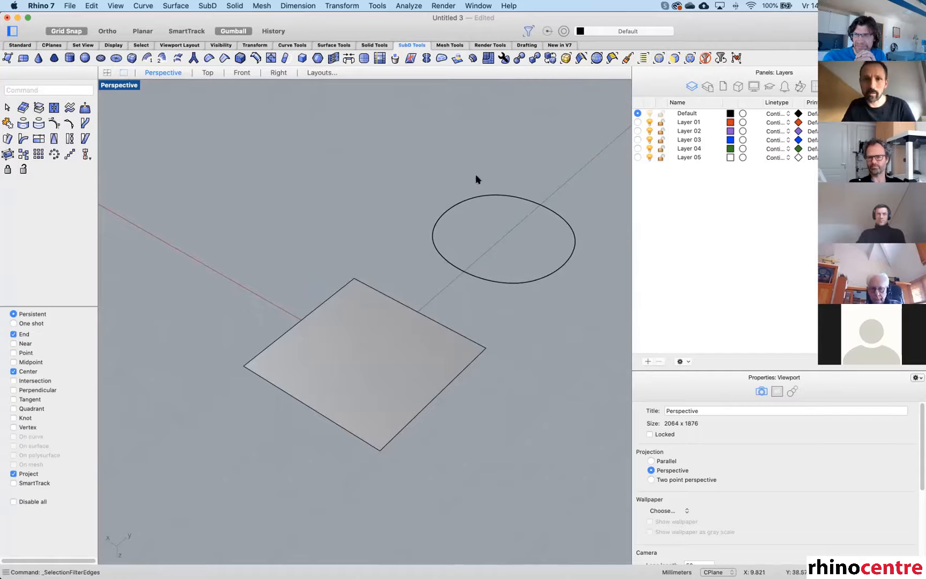
{"action": "left_click", "coordinate": [291, 329]}
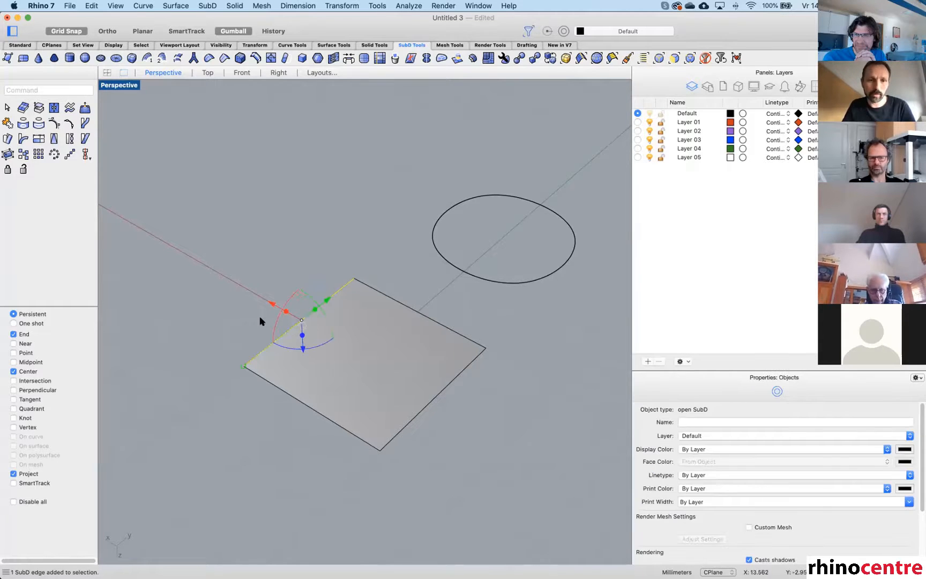
{"action": "scroll", "coordinate": [380, 311], "scroll_direction": "down", "scroll_amount": 4}
{"action": "scroll", "coordinate": [346, 319], "scroll_direction": "up", "scroll_amount": 4}
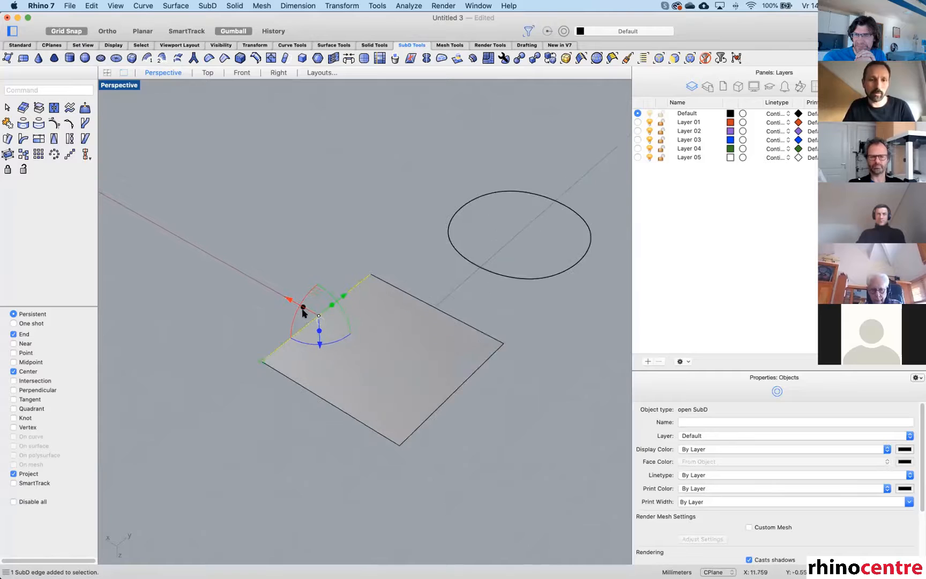
{"action": "left_click_drag", "start_coordinate": [304, 307], "coordinate": [201, 250]}
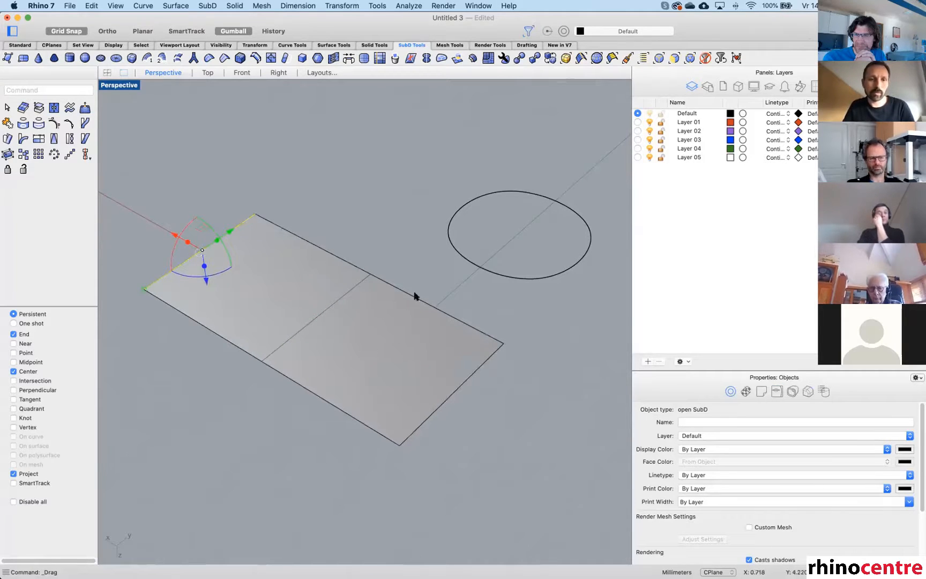
Show the SubD smooth and extrude the two edges of the long side facing away from the circular curve vertically into a wall.
{"action": "scroll", "coordinate": [414, 293], "scroll_direction": "down", "scroll_amount": 2}
{"action": "right_click_drag", "start_coordinate": [366, 282], "coordinate": [385, 279]}
{"action": "key", "text": "Tab"}
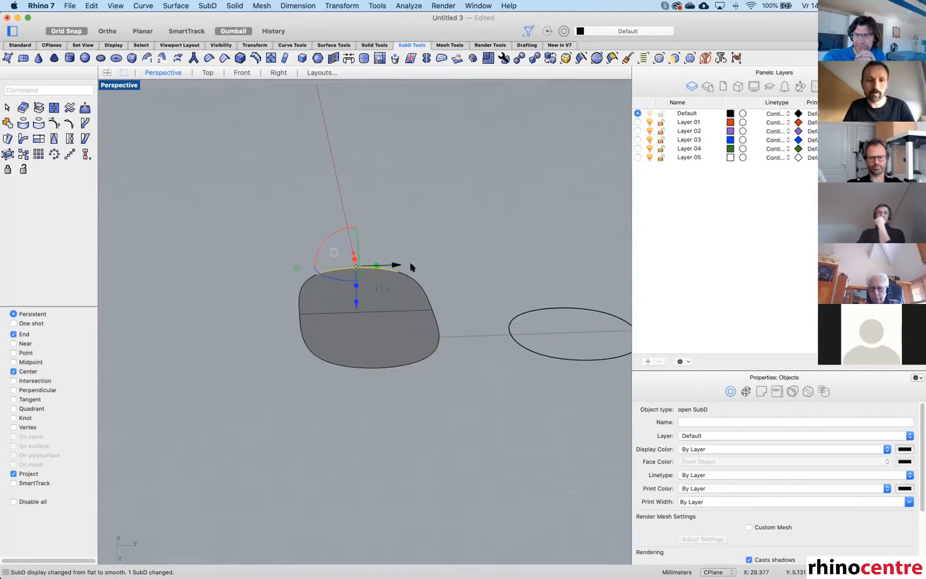
{"action": "right_click_drag", "start_coordinate": [411, 267], "coordinate": [445, 275]}
{"action": "left_click", "coordinate": [333, 280]}
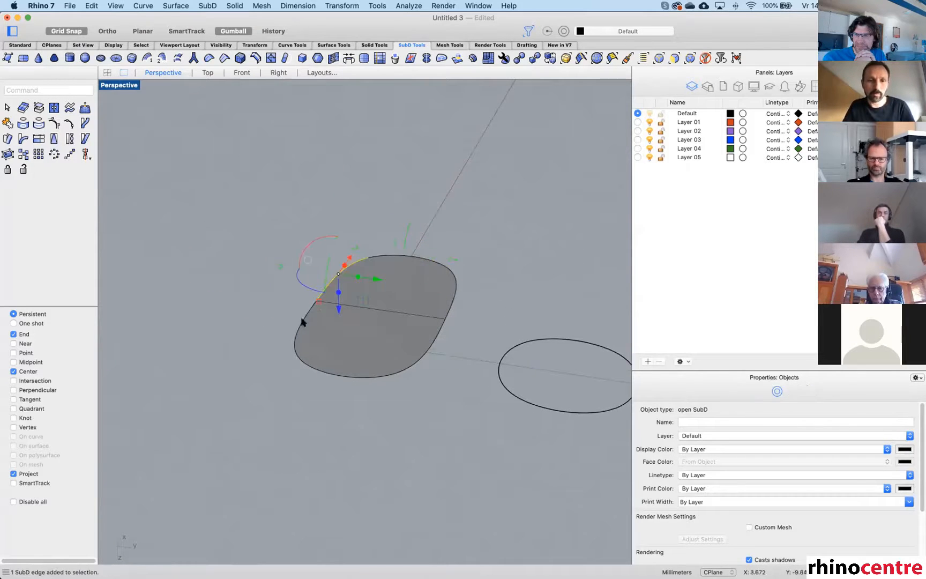
{"action": "left_click", "coordinate": [303, 320]}
{"action": "left_click", "coordinate": [322, 295]}
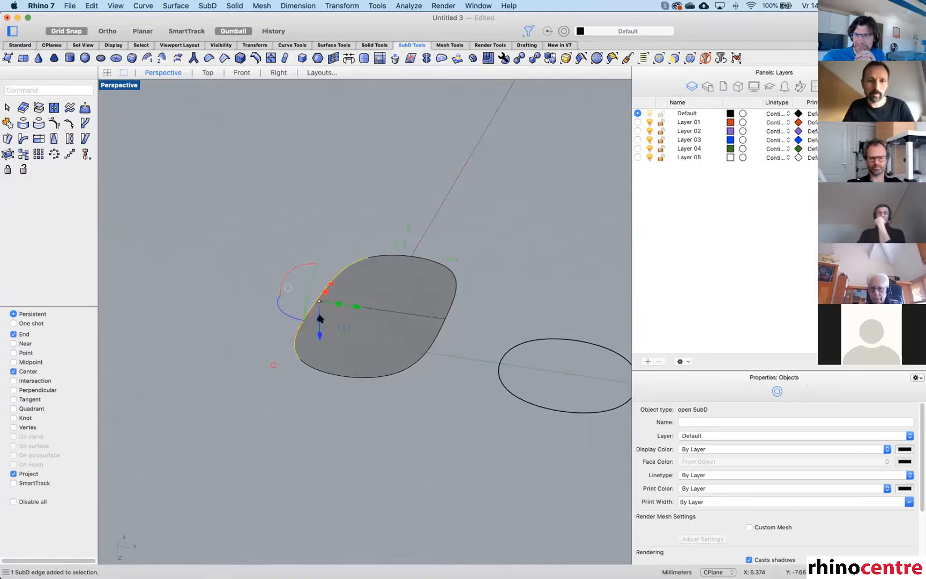
{"action": "left_click_drag", "start_coordinate": [320, 318], "coordinate": [319, 194]}
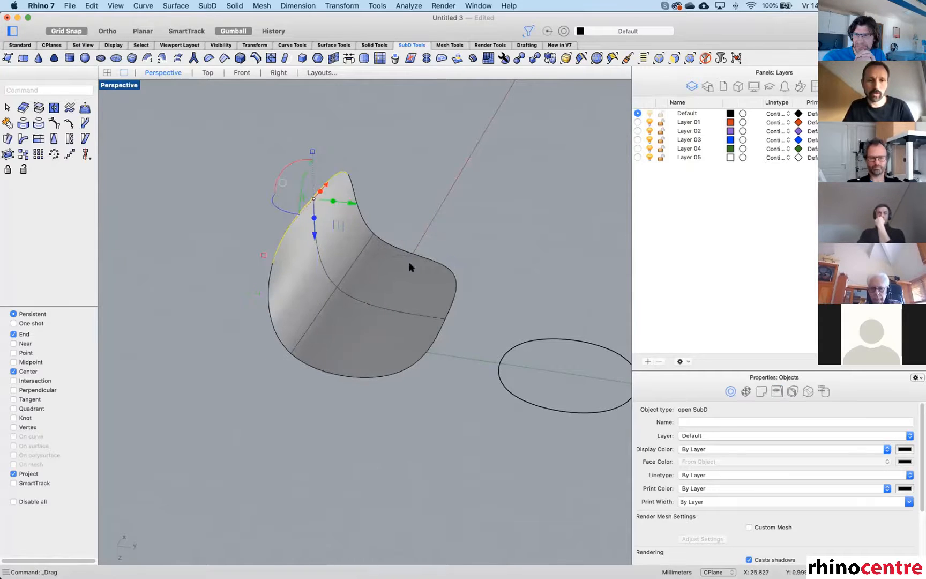
Extrude the two edges of the opposite long side, nearest the circular curve, vertically into a second wall.
{"action": "left_click", "coordinate": [450, 291]}
{"action": "left_click", "coordinate": [453, 300]}
{"action": "left_click", "coordinate": [433, 346], "text": "shift"}
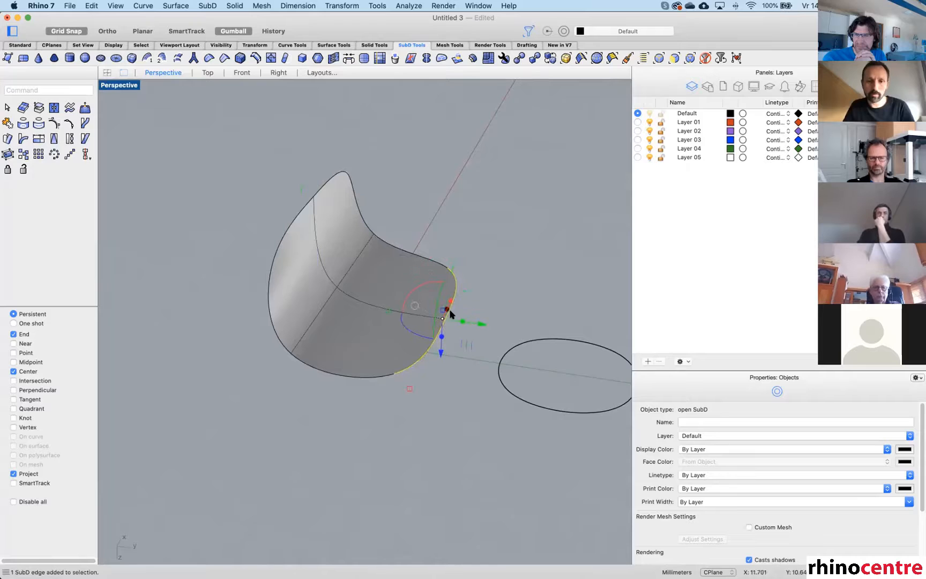
{"action": "left_click_drag", "start_coordinate": [441, 338], "coordinate": [457, 227]}
Extrude the top edges of the first wall outward along Y as a flange, and review the whole SubD shape.
{"action": "right_click_drag", "start_coordinate": [335, 234], "coordinate": [300, 212]}
{"action": "left_click", "coordinate": [301, 213]}
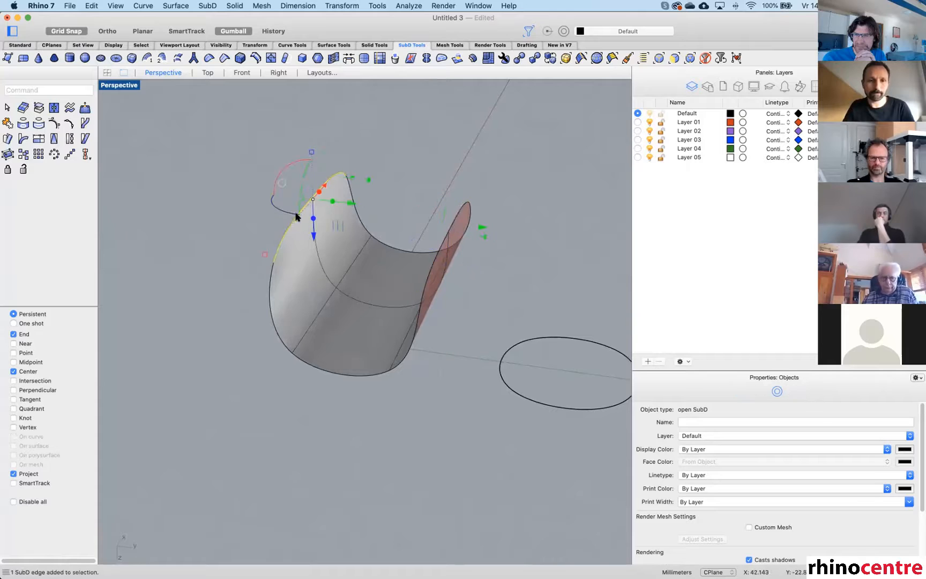
{"action": "left_click_drag", "start_coordinate": [328, 205], "coordinate": [180, 203]}
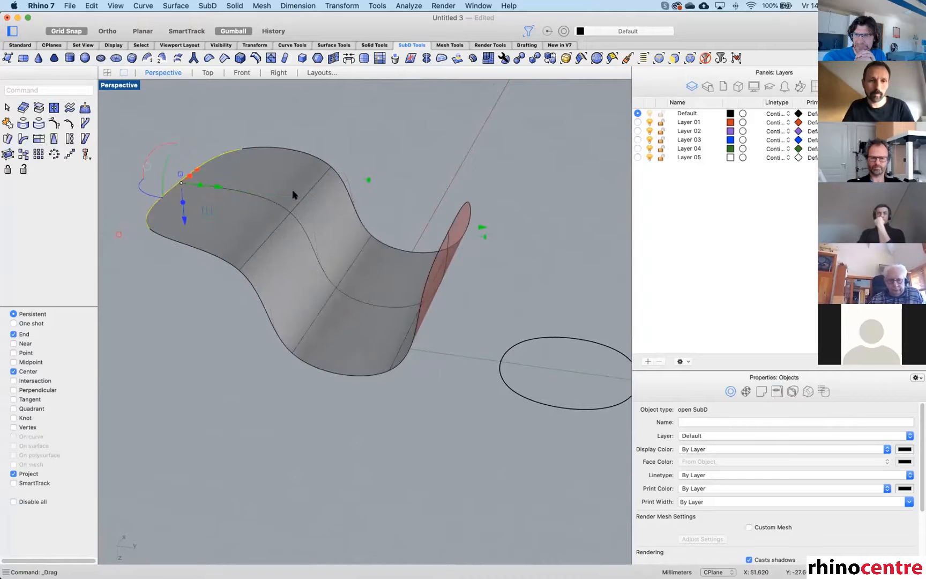
{"action": "left_click", "coordinate": [362, 162]}
{"action": "scroll", "coordinate": [372, 151], "scroll_direction": "down", "scroll_amount": 10}
{"action": "right_click_drag", "start_coordinate": [373, 153], "coordinate": [432, 249]}
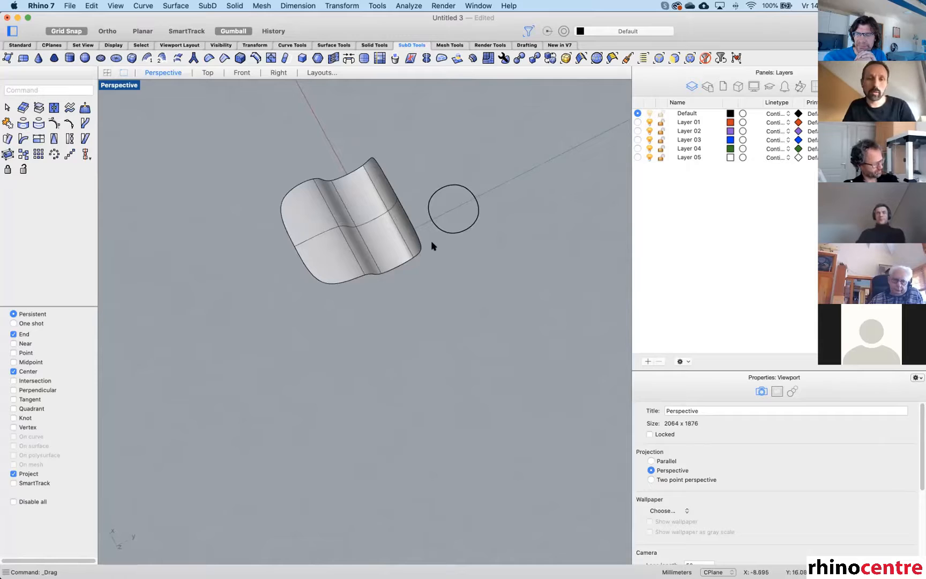
Delete the closed curve and the entire SubD to empty the scene.
{"action": "left_click_drag", "start_coordinate": [486, 321], "coordinate": [327, 163]}
{"action": "key", "text": "Delete"}
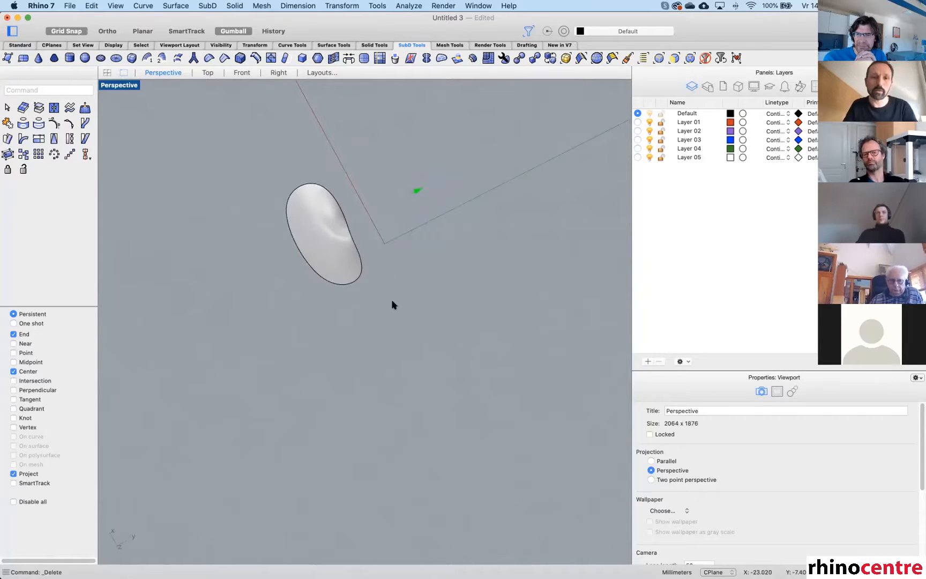
{"action": "left_click_drag", "start_coordinate": [392, 299], "coordinate": [252, 155]}
{"action": "key", "text": "Delete"}
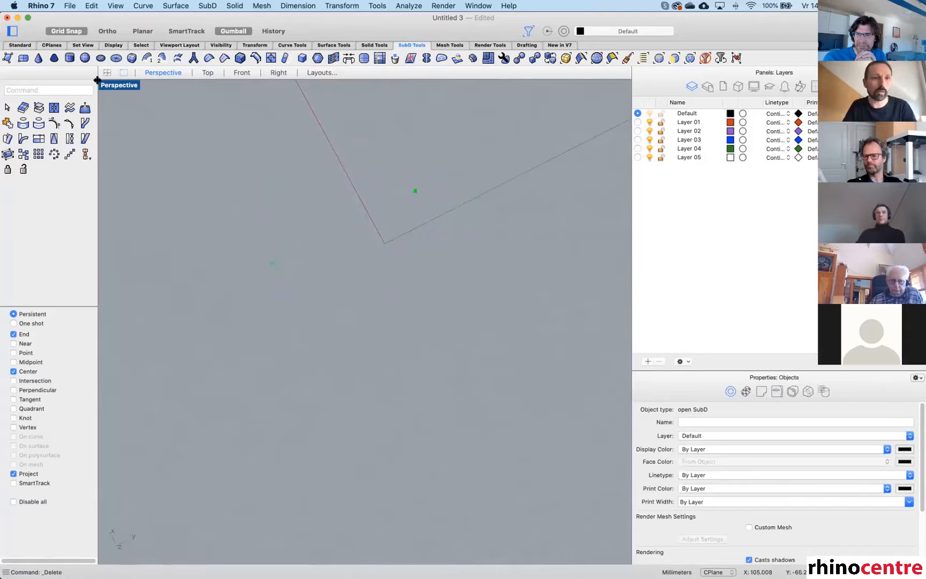
Create a rectangular corner-to-corner plane starting at the origin, with its longer side along the Y axis.
{"action": "left_click", "coordinate": [19, 46]}
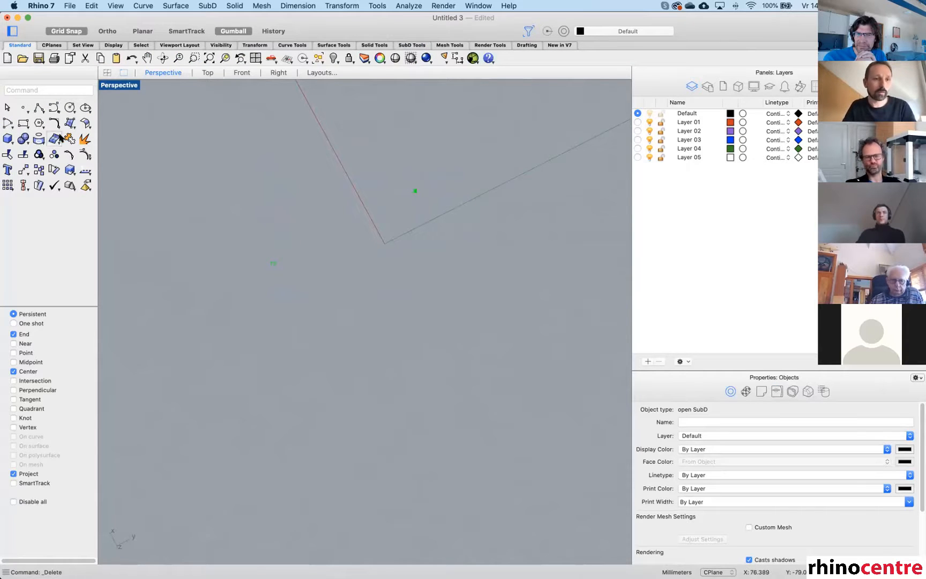
{"action": "left_click", "coordinate": [70, 123]}
{"action": "mouse_move", "coordinate": [124, 191]}
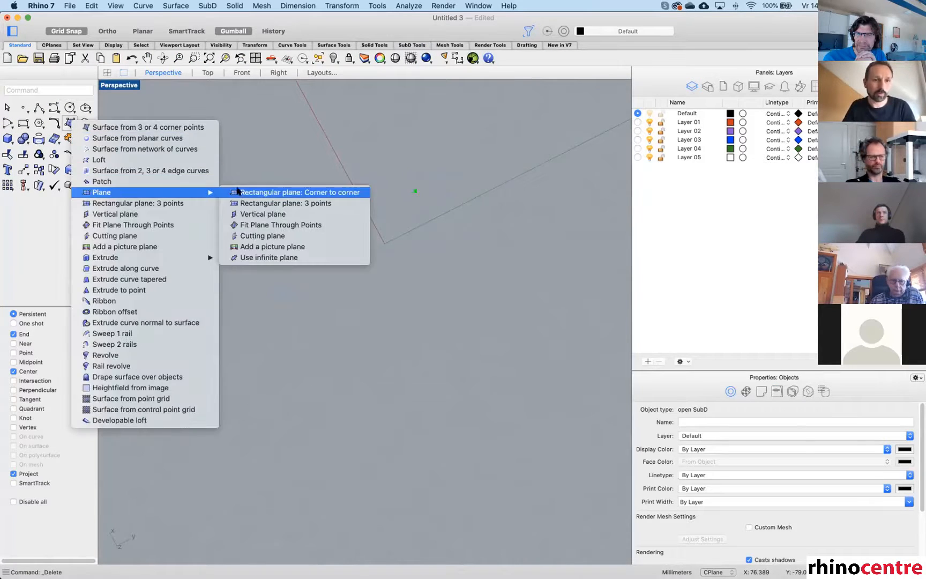
{"action": "left_click", "coordinate": [246, 192]}
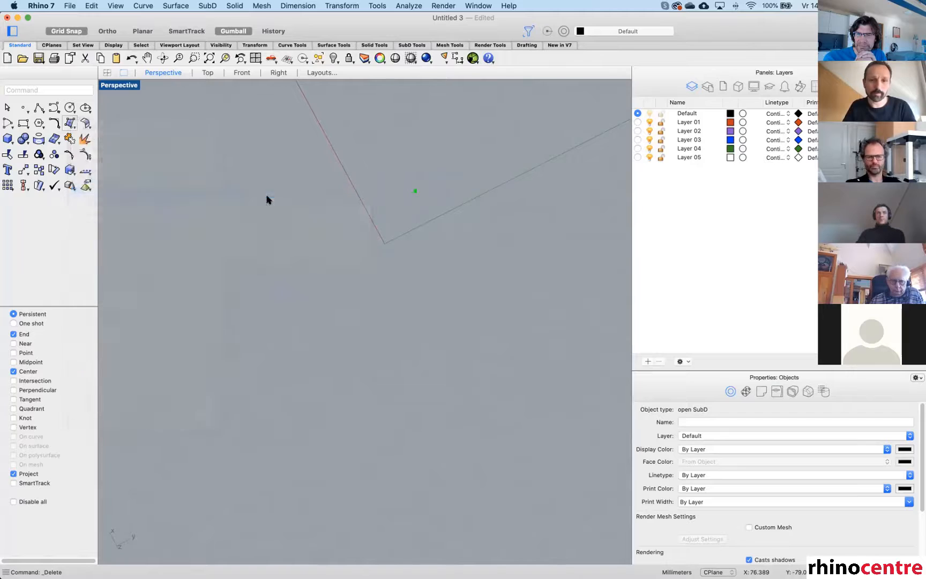
{"action": "left_click", "coordinate": [369, 246]}
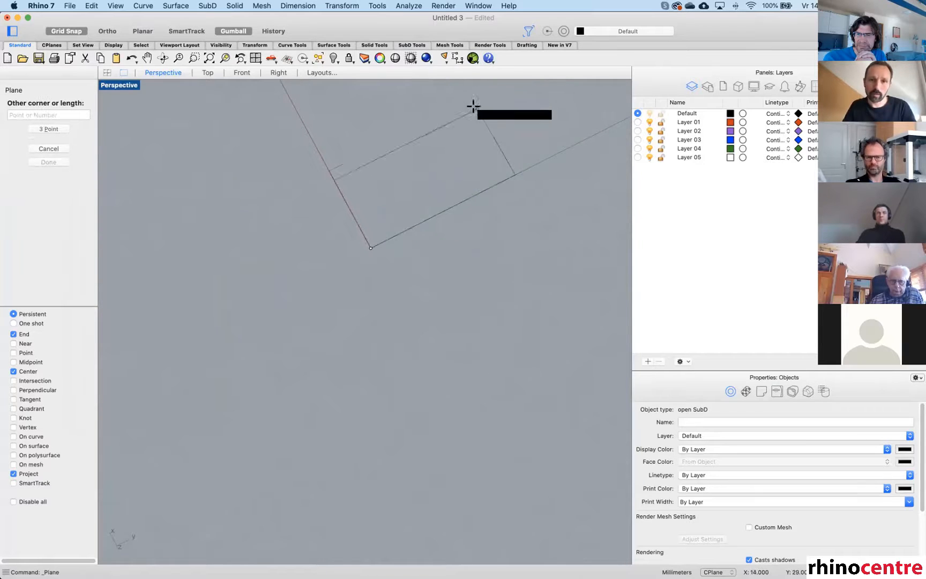
{"action": "mouse_move", "coordinate": [473, 108]}
{"action": "right_mouse_down", "text": "shift"}
{"action": "mouse_move", "coordinate": [453, 143]}
{"action": "mouse_move", "coordinate": [480, 118]}
{"action": "right_mouse_up", "text": "shift"}
{"action": "left_click", "coordinate": [469, 125]}
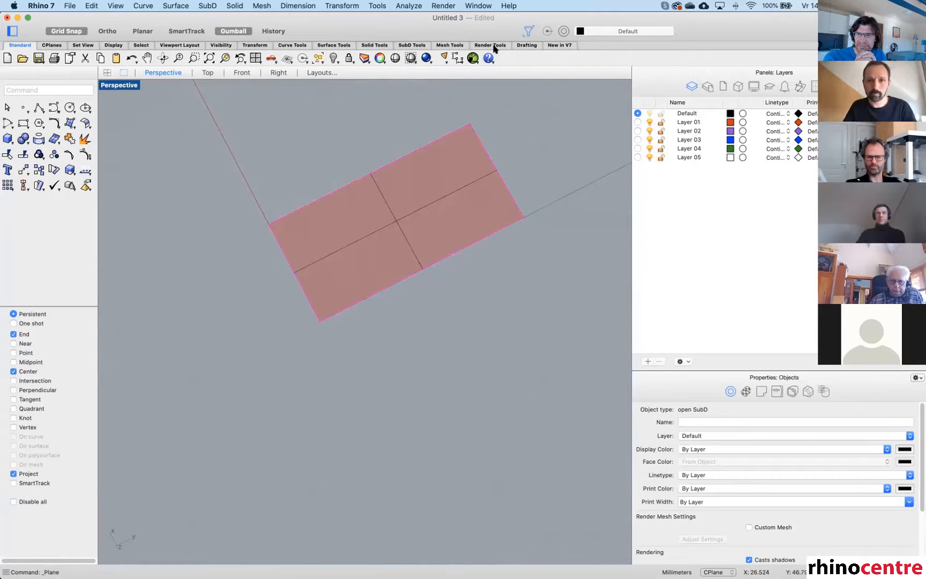
Clear the edge selection filter, select the plane and flip its normal direction with Flip.
{"action": "left_click", "coordinate": [412, 45]}
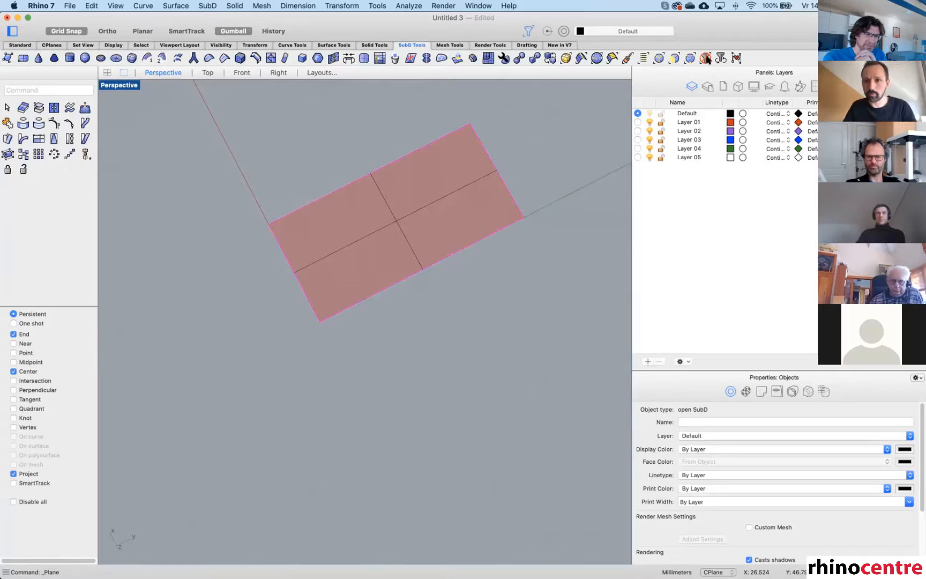
{"action": "left_click", "coordinate": [706, 58]}
{"action": "left_click", "coordinate": [437, 262]}
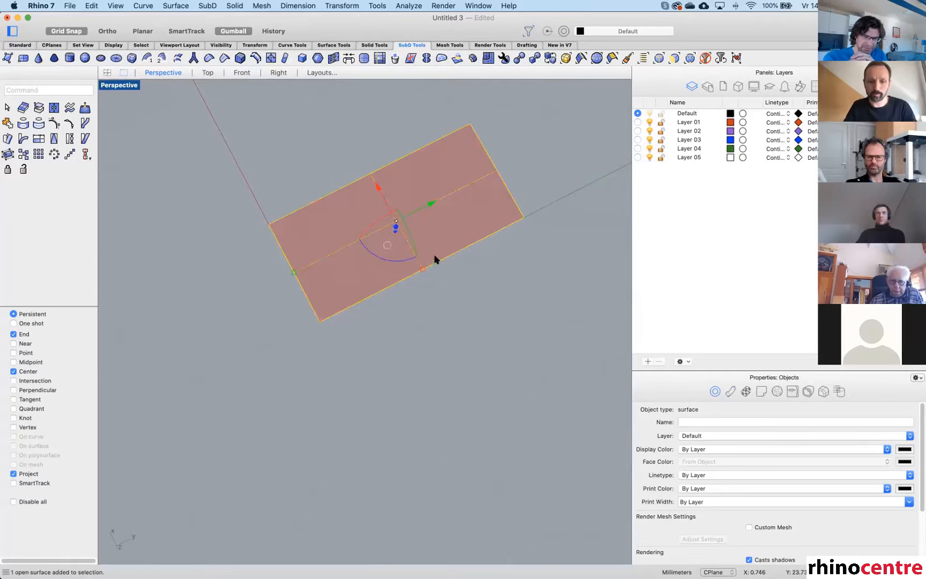
{"action": "type", "text": "flpi"}
{"action": "key", "text": "Return"}
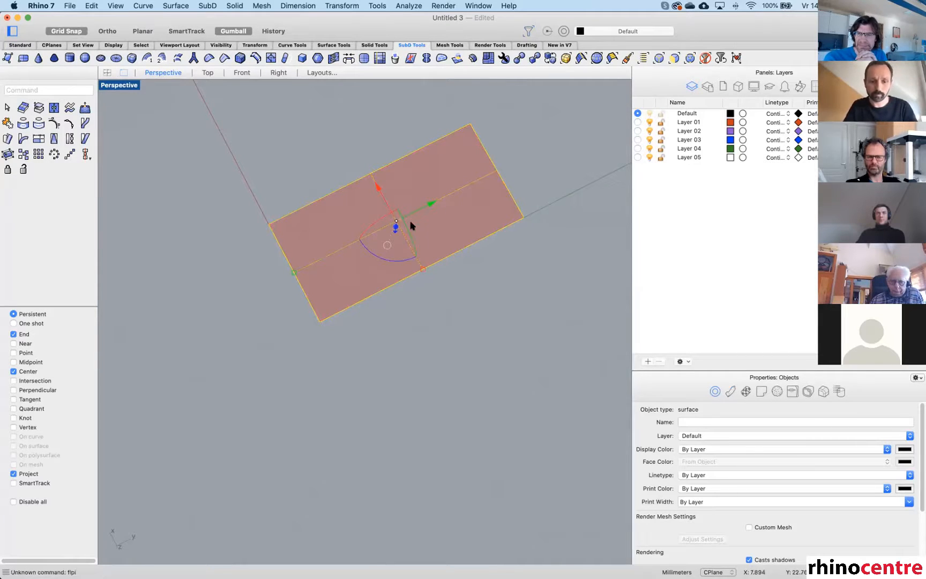
{"action": "type", "text": "flip"}
{"action": "key", "text": "Return"}
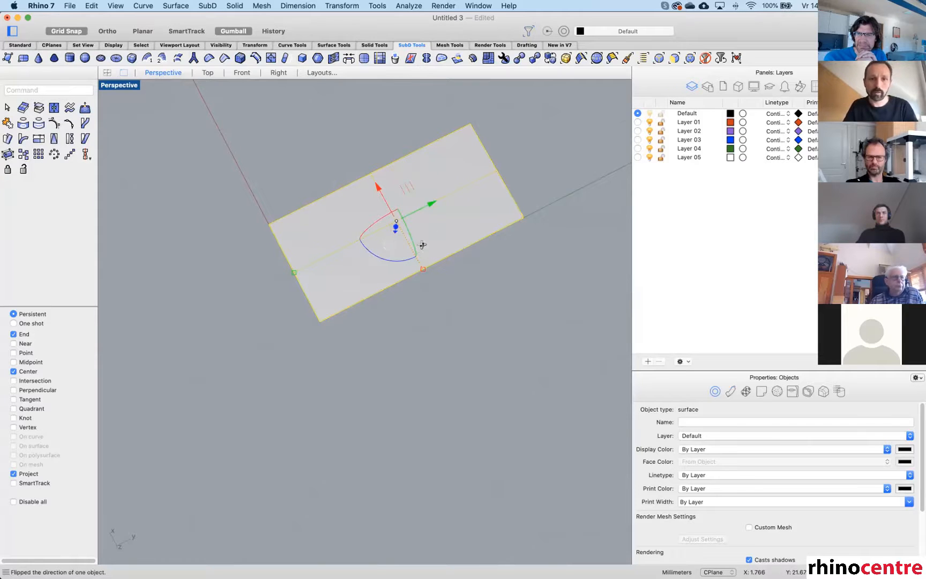
Change the plane's surface degree to 3 in both U and V with ChangeDegree.
{"action": "scroll", "coordinate": [422, 247], "scroll_direction": "down", "scroll_amount": 5}
{"action": "type", "text": "change"}
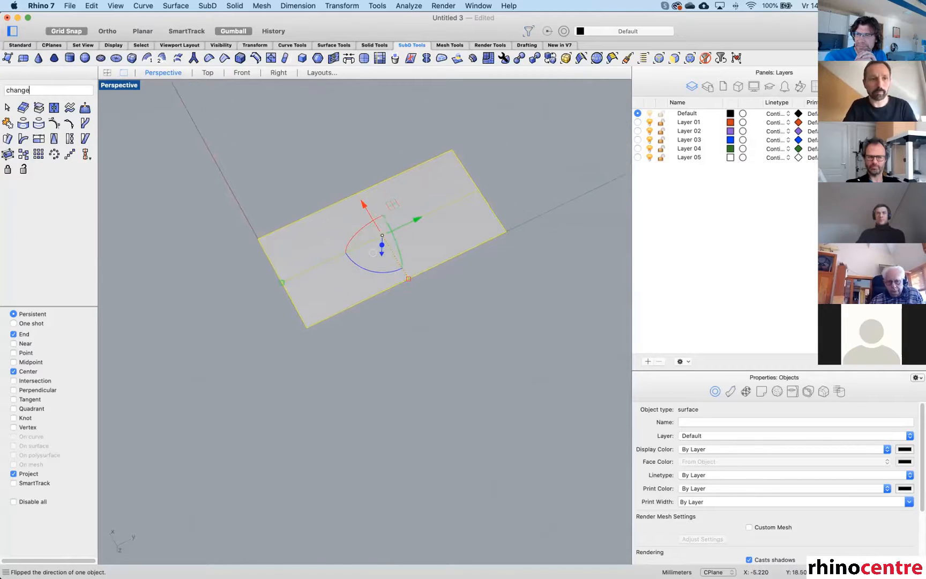
{"action": "key", "text": "Return"}
{"action": "key", "text": "Return"}
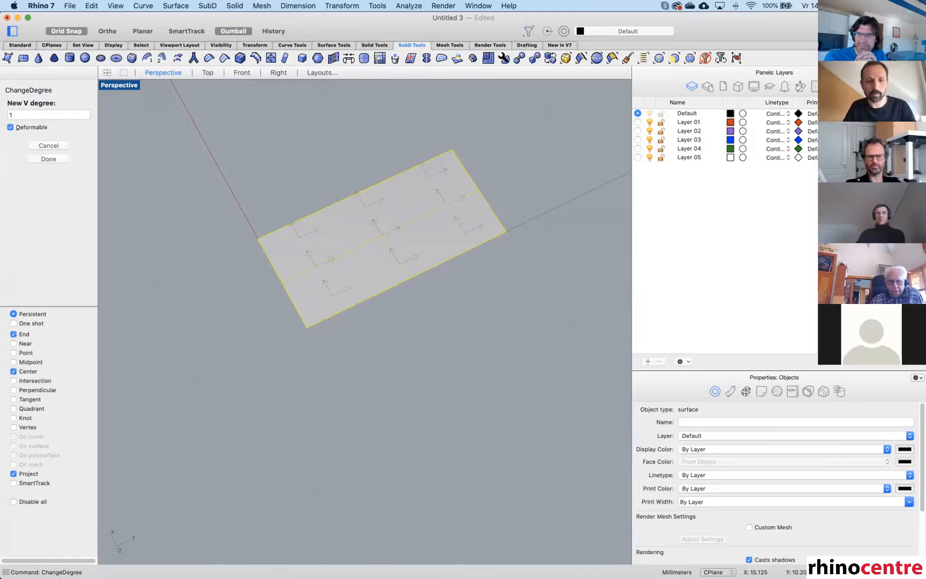
{"action": "key", "text": "Return"}
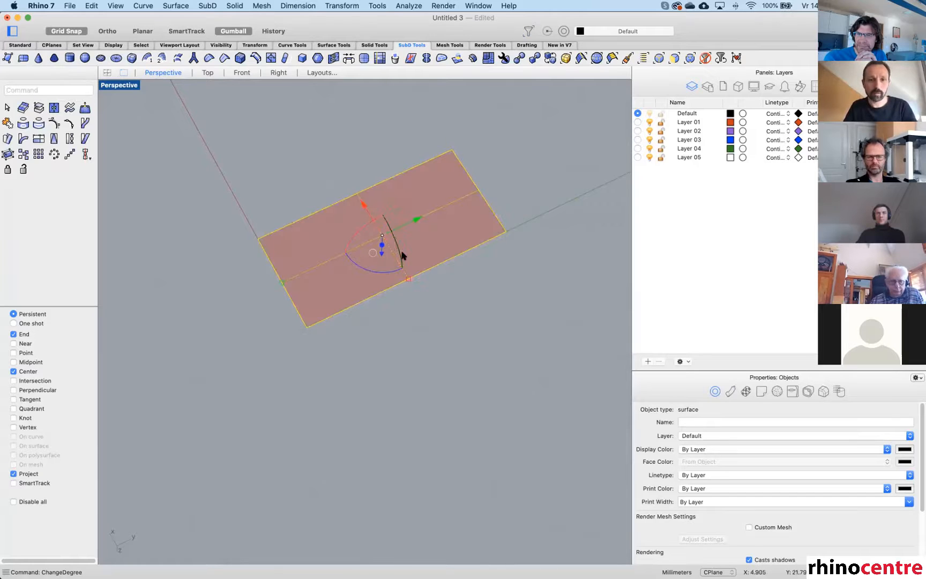
Turn on the plane's control points and move the two middle lengthwise rows about -11 mm along Z to arch the surface.
{"action": "key", "text": "F10"}
{"action": "right_click_drag", "start_coordinate": [401, 257], "coordinate": [397, 290]}
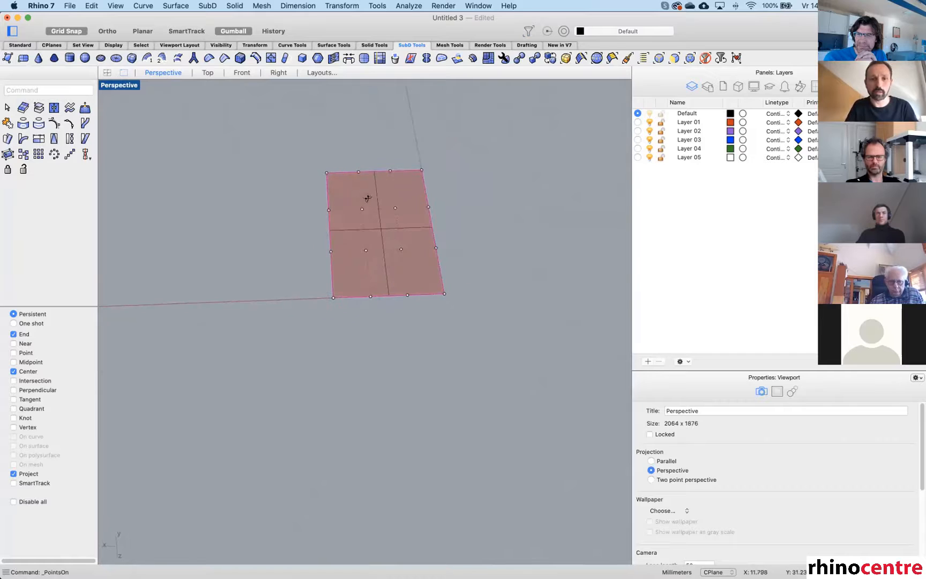
{"action": "right_click_drag", "start_coordinate": [368, 198], "coordinate": [352, 155]}
{"action": "left_click_drag", "start_coordinate": [353, 150], "coordinate": [409, 299]}
{"action": "right_click_drag", "start_coordinate": [455, 273], "coordinate": [412, 213]}
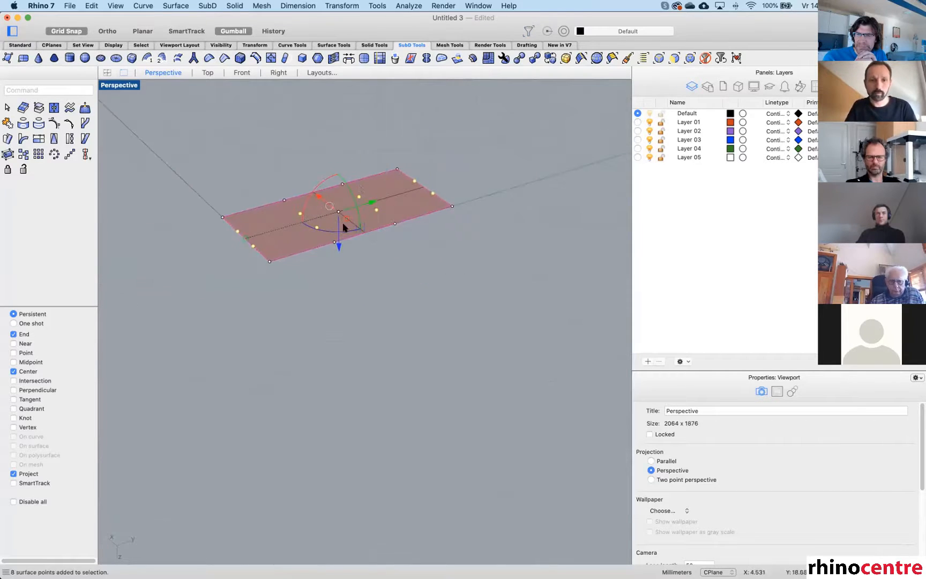
{"action": "left_click_drag", "start_coordinate": [339, 244], "coordinate": [356, 159]}
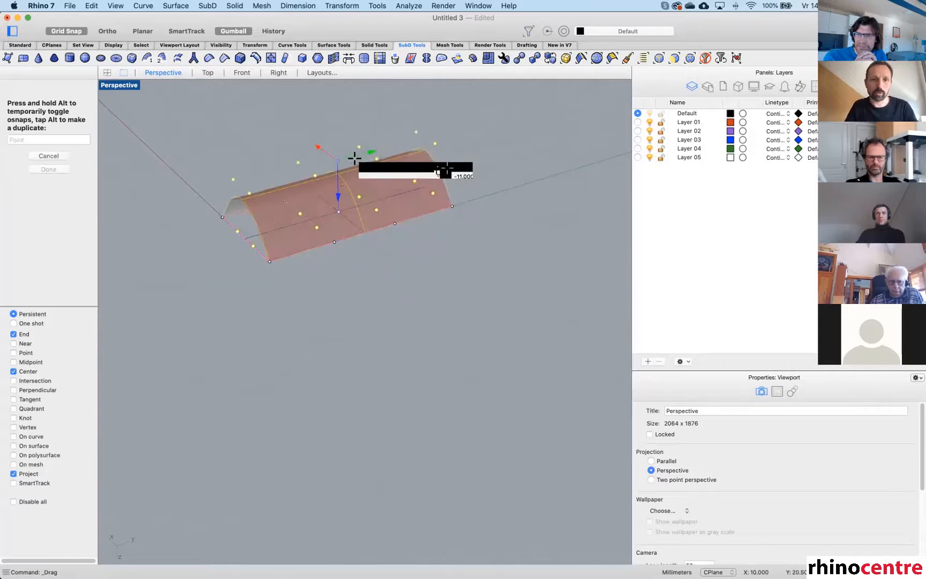
Move the eight control points of the two middle crosswise rows along negative Z, arching the surface lengthwise too, and turn the points off.
{"action": "right_click_drag", "start_coordinate": [355, 159], "coordinate": [303, 179]}
{"action": "left_click_drag", "start_coordinate": [353, 110], "coordinate": [465, 239]}
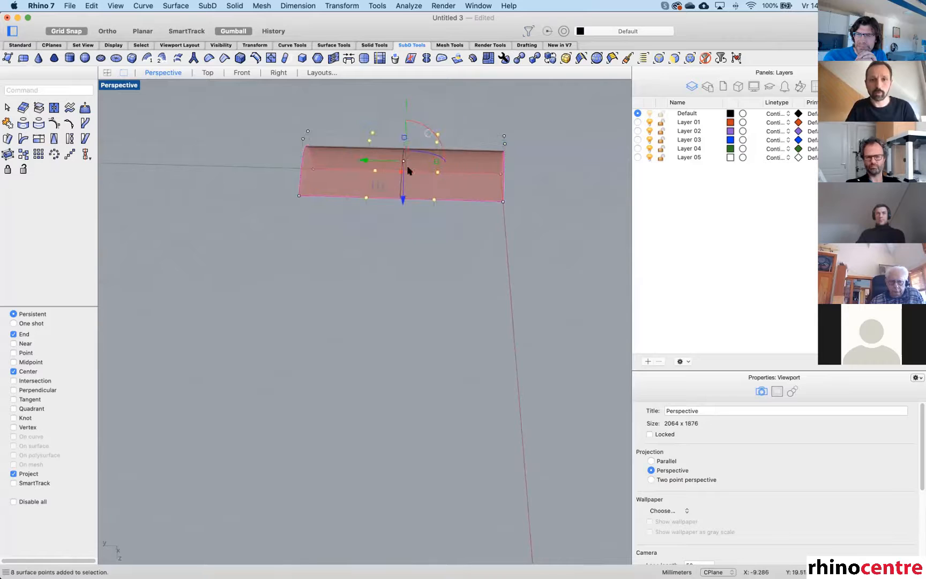
{"action": "left_click_drag", "start_coordinate": [404, 203], "coordinate": [428, 119]}
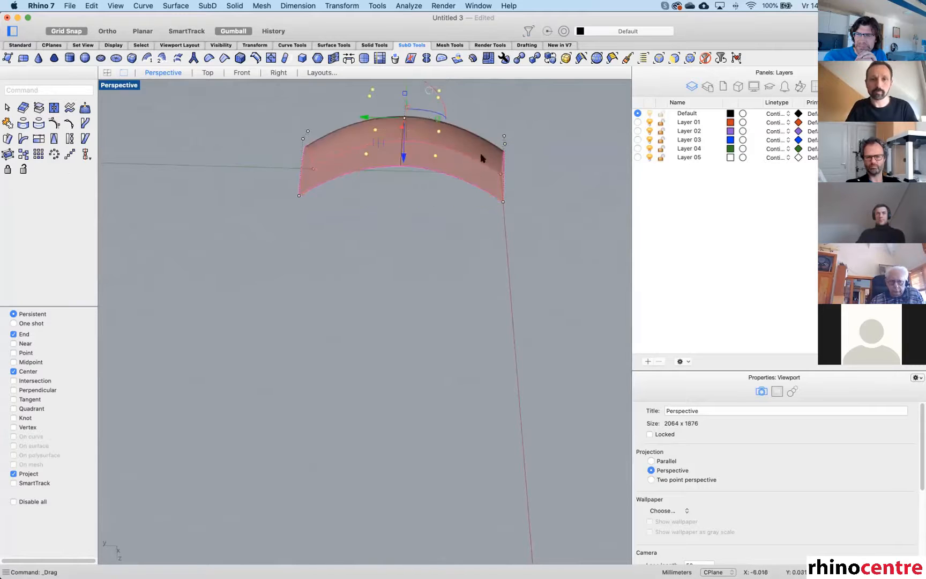
{"action": "right_click_drag", "start_coordinate": [434, 197], "coordinate": [424, 196]}
{"action": "key", "text": "Escape"}
Flip the normal direction of the double-arched surface and clear the selection.
{"action": "left_click", "coordinate": [374, 200]}
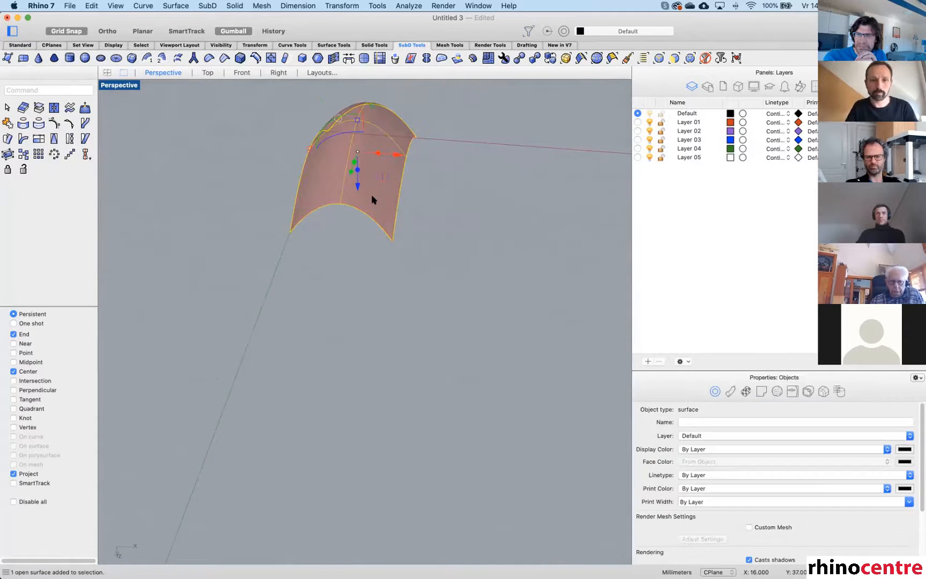
{"action": "key", "text": "Return"}
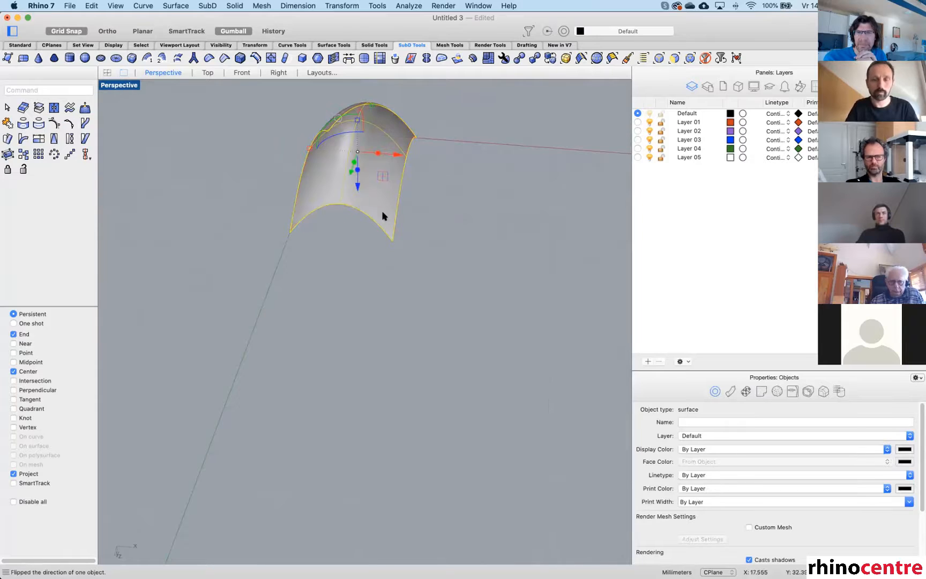
{"action": "right_click_drag", "start_coordinate": [415, 209], "coordinate": [356, 226], "text": "shift"}
{"action": "left_click", "coordinate": [385, 200]}
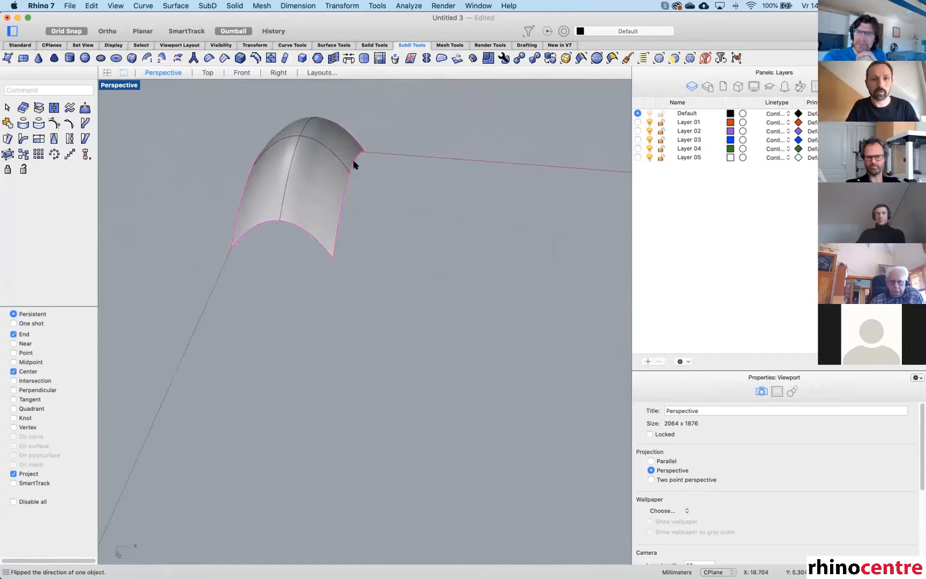
Convert the arched surface to a SubD with ToSubD, using the surface Location option and Delete Input turned off.
{"action": "right_click_drag", "start_coordinate": [355, 175], "coordinate": [345, 178]}
{"action": "left_click", "coordinate": [325, 180]}
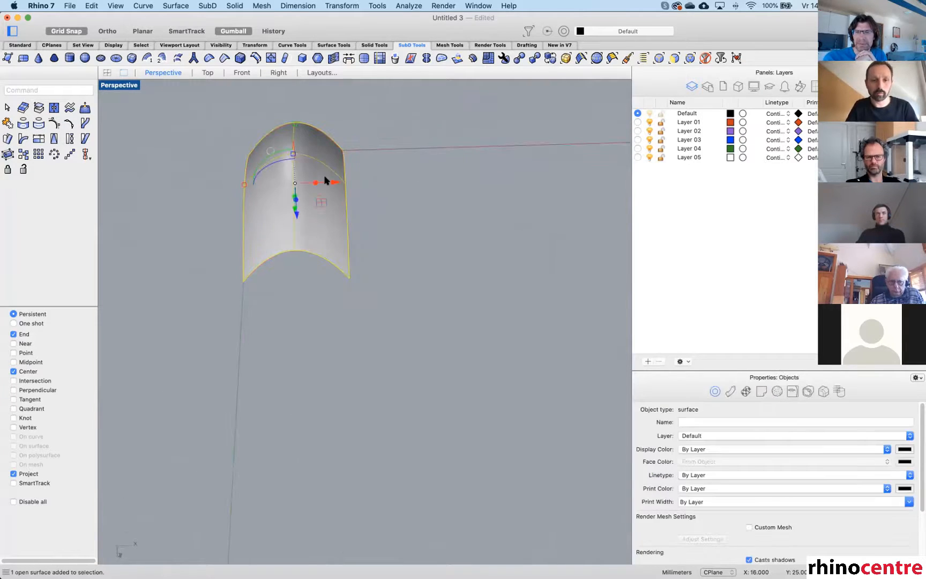
{"action": "type", "text": "to"}
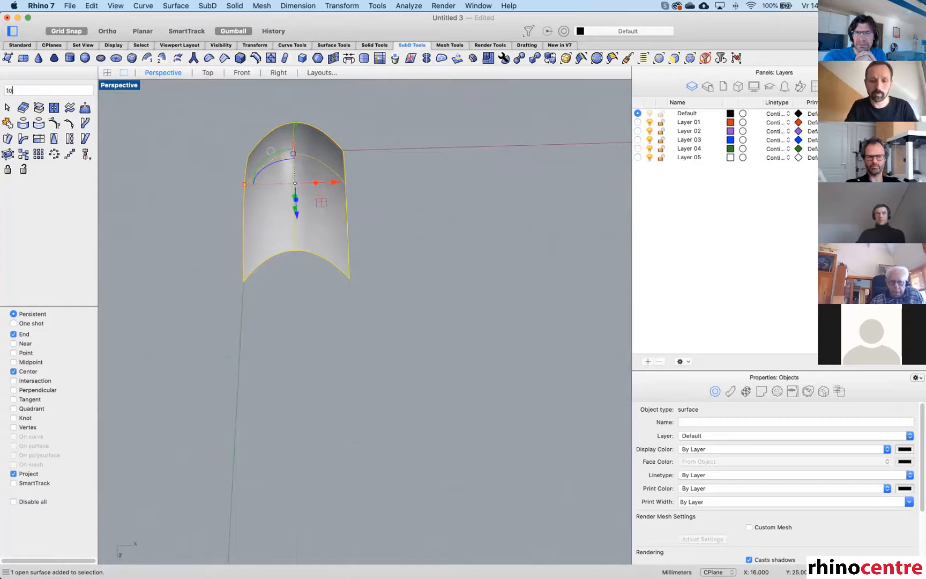
{"action": "type", "text": "su"}
{"action": "key", "text": "Return"}
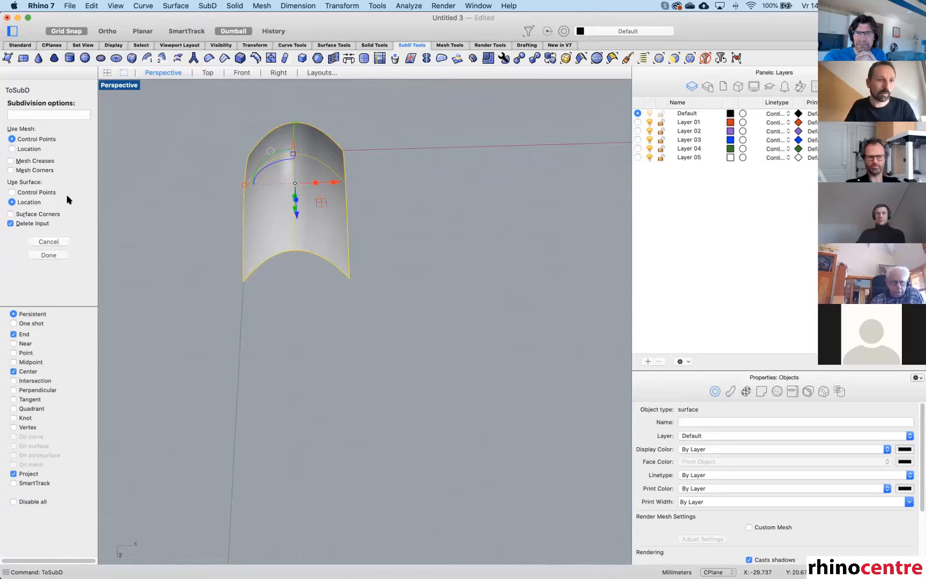
{"action": "left_click", "coordinate": [48, 223]}
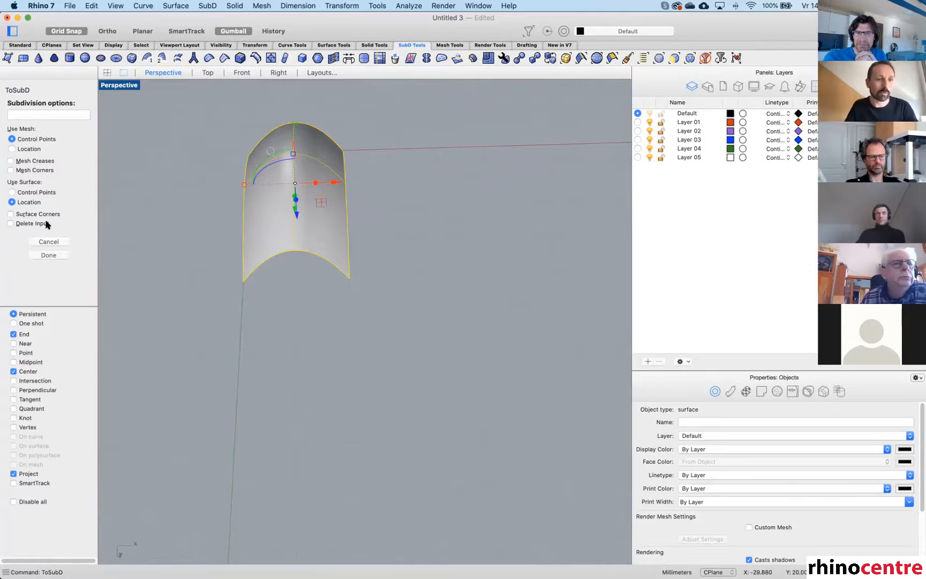
{"action": "left_click", "coordinate": [55, 255]}
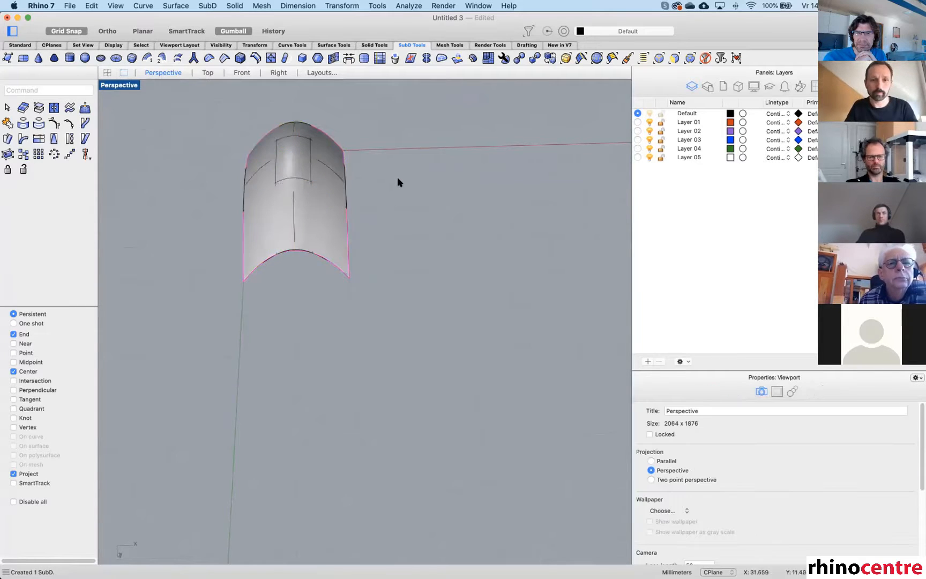
Select the newly created SubD with SelLast and move it along X beside the original NURBS surface.
{"action": "type", "text": "sellast"}
{"action": "key", "text": "Return"}
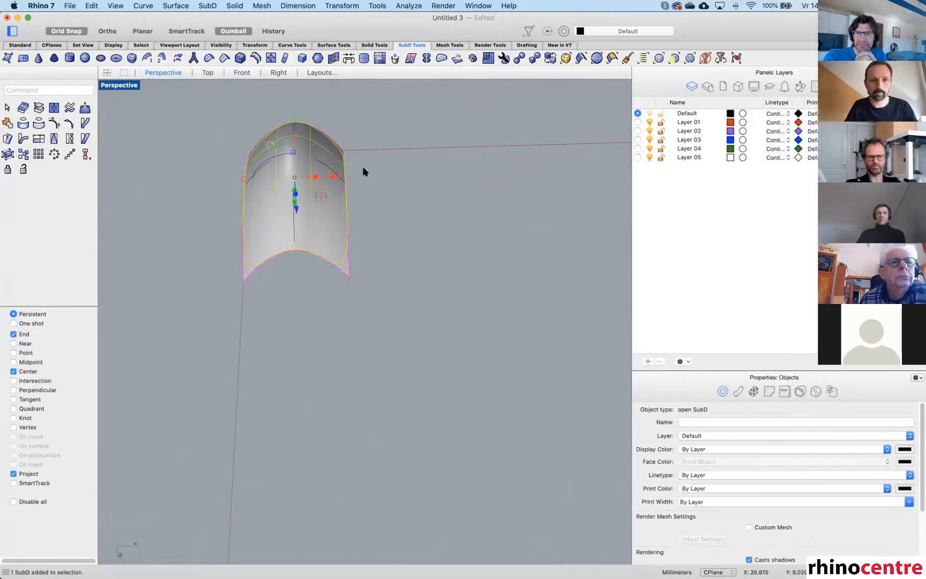
{"action": "left_click_drag", "start_coordinate": [441, 183], "coordinate": [435, 187]}
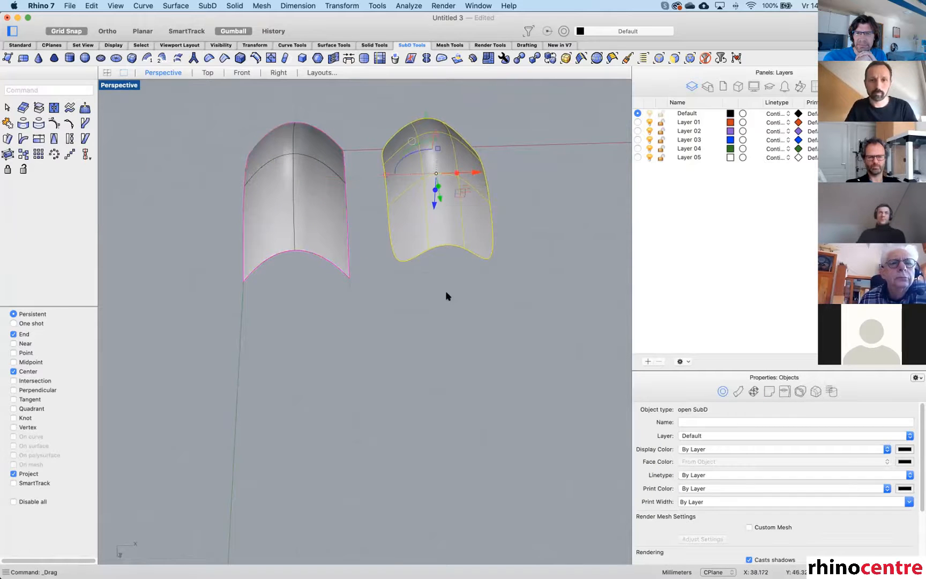
{"action": "left_click", "coordinate": [385, 265]}
{"action": "right_click_drag", "start_coordinate": [384, 265], "coordinate": [393, 251]}
{"action": "scroll", "coordinate": [372, 247], "scroll_direction": "up", "scroll_amount": 5}
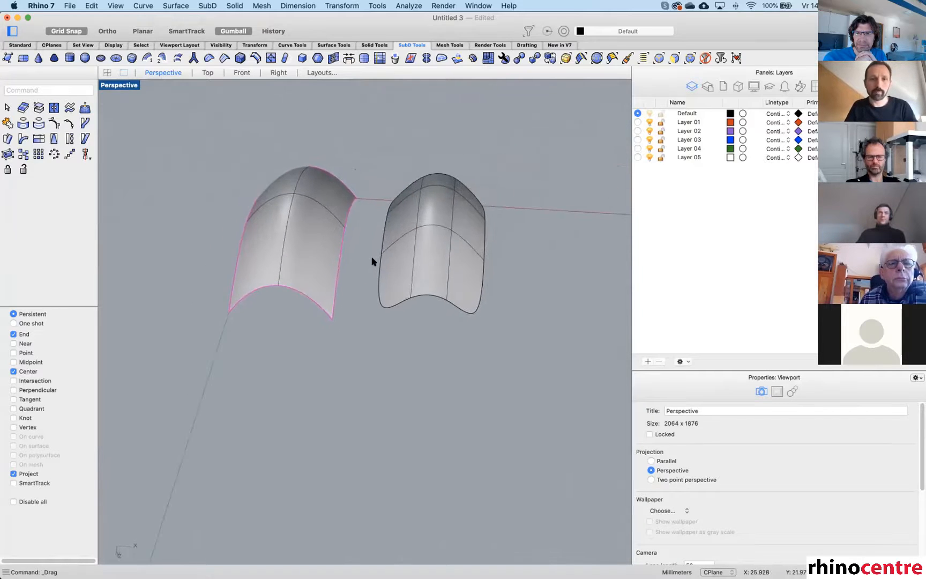
{"action": "mouse_move", "coordinate": [364, 229]}
{"action": "right_mouse_down"}
{"action": "mouse_move", "coordinate": [355, 219]}
{"action": "mouse_move", "coordinate": [361, 258]}
{"action": "mouse_move", "coordinate": [354, 222]}
{"action": "mouse_move", "coordinate": [357, 229]}
{"action": "right_mouse_up"}
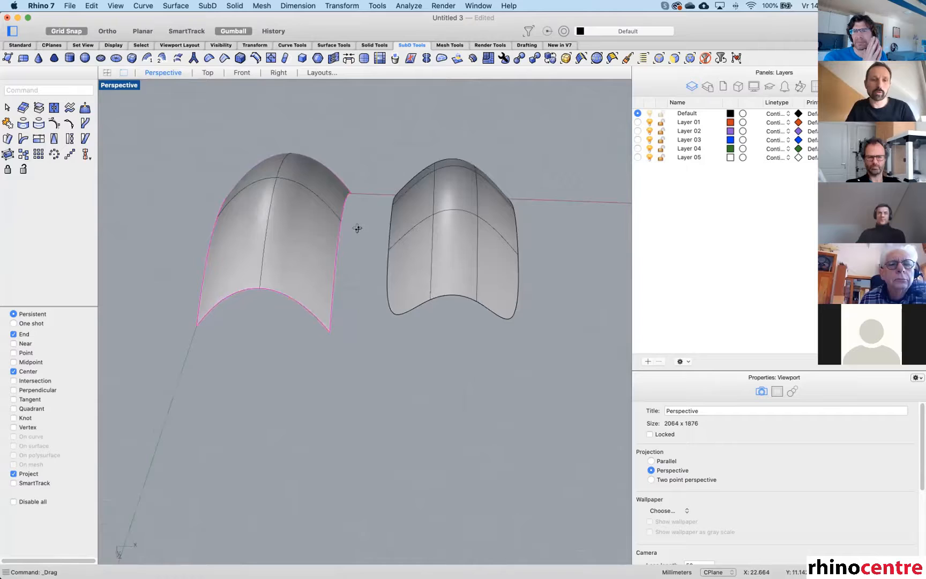
Show the CurvatureGraph on the NURBS surface in U and V with the display scale raised to 112.
{"action": "left_click", "coordinate": [311, 233]}
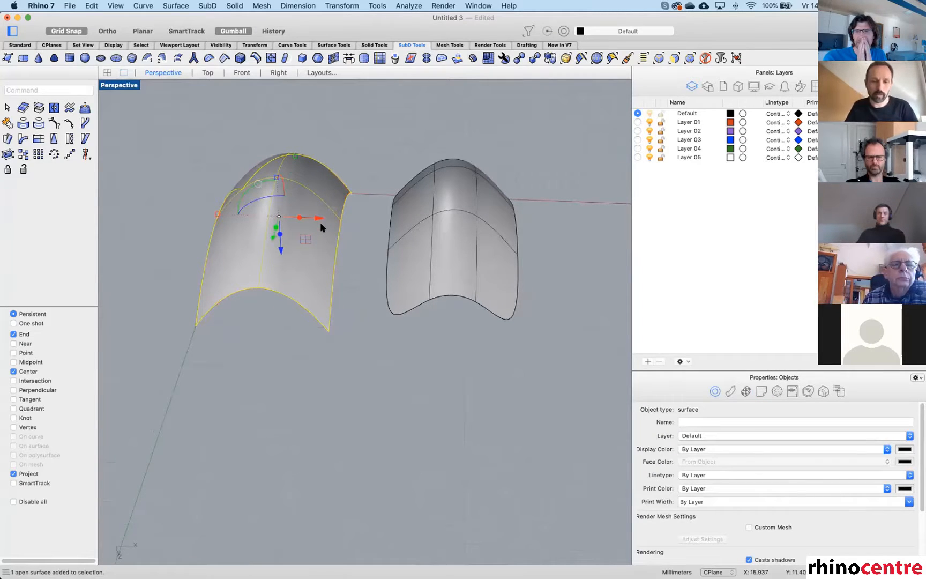
{"action": "type", "text": "vatureGraph"}
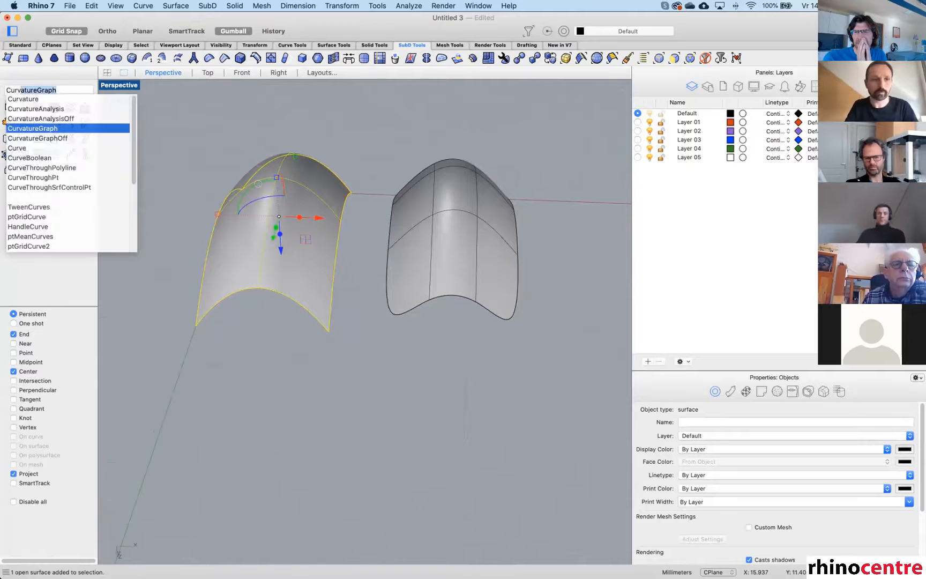
{"action": "key", "text": "Return"}
{"action": "right_click_drag", "start_coordinate": [345, 217], "coordinate": [318, 198]}
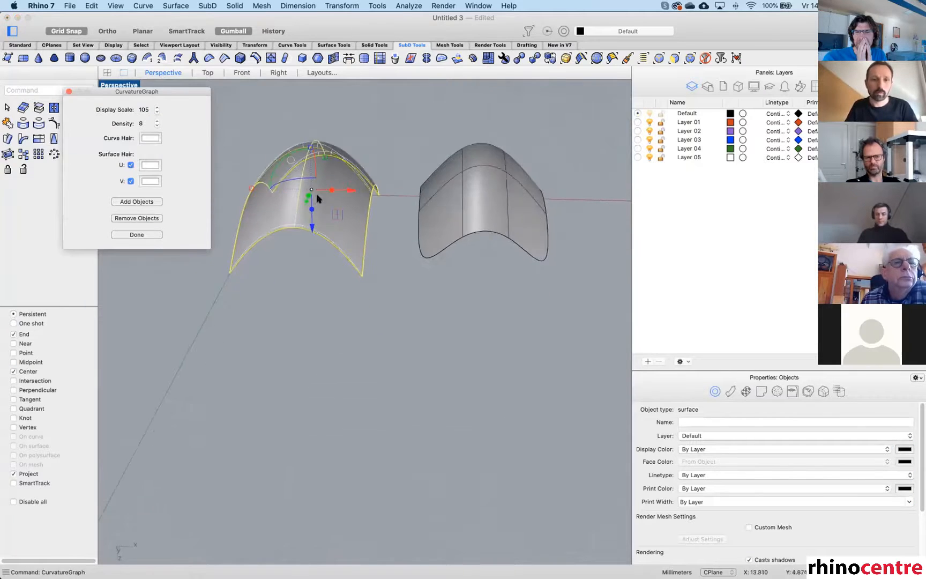
{"action": "left_click", "coordinate": [157, 107]}
{"action": "right_click_drag", "start_coordinate": [350, 214], "coordinate": [360, 168]}
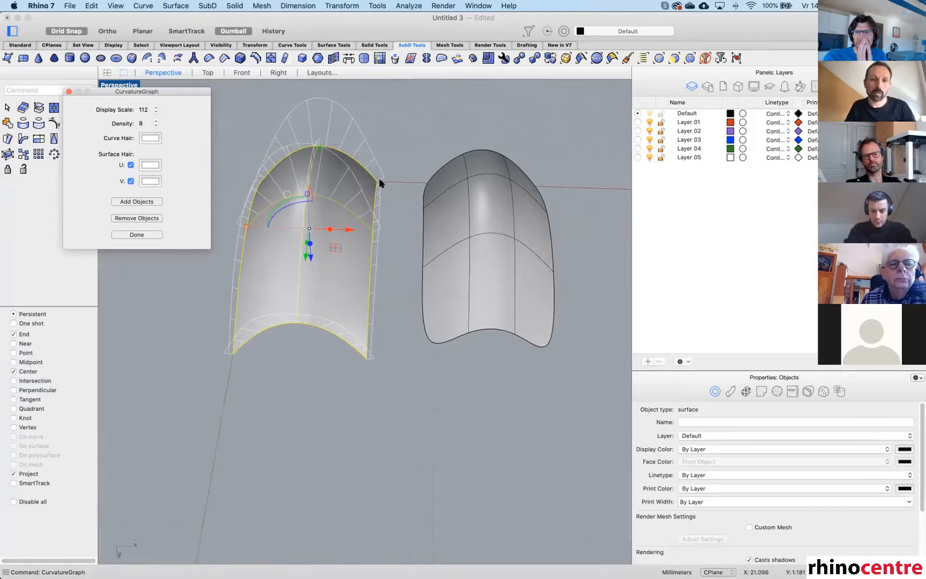
{"action": "right_click_drag", "start_coordinate": [379, 184], "coordinate": [393, 189]}
Duplicate all the edges of the SubD as curves with DupEdge.
{"action": "left_click", "coordinate": [476, 196]}
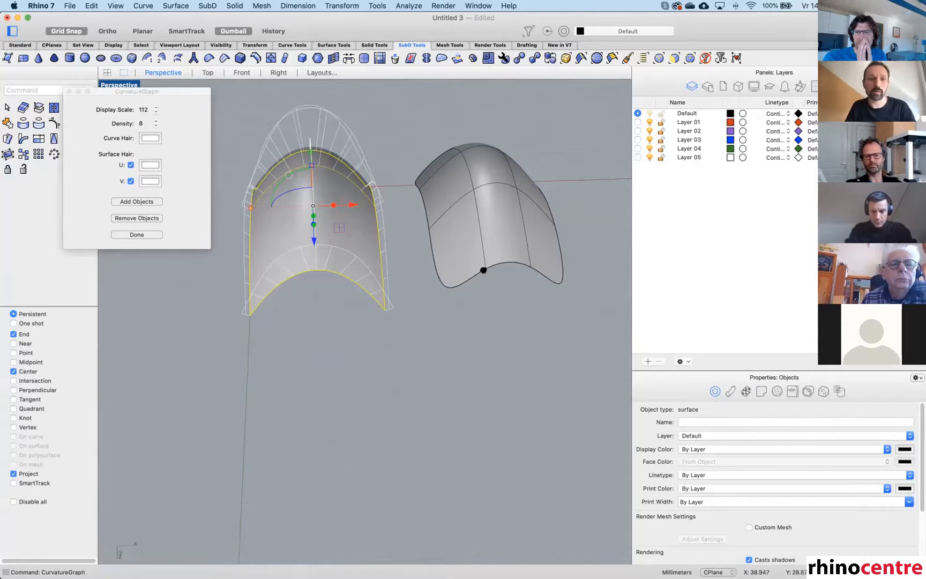
{"action": "right_click_drag", "start_coordinate": [484, 269], "coordinate": [478, 281]}
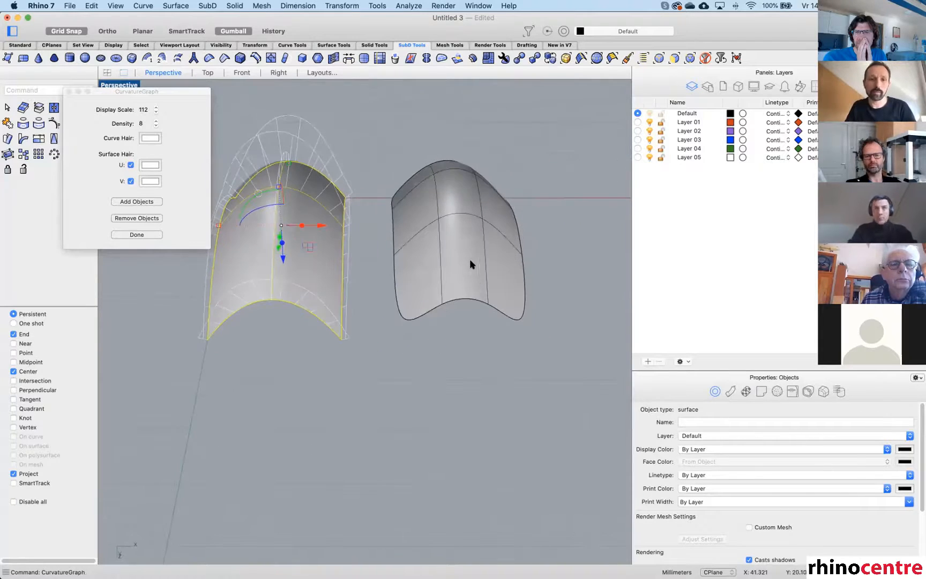
{"action": "left_click", "coordinate": [472, 229]}
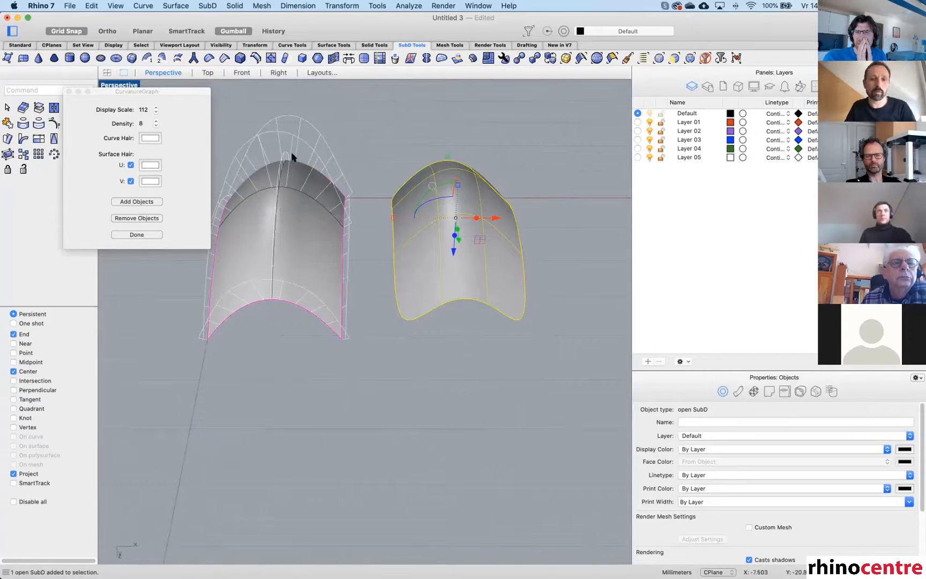
{"action": "left_click", "coordinate": [525, 177]}
{"action": "scroll", "coordinate": [510, 166], "scroll_direction": "up", "scroll_amount": 4}
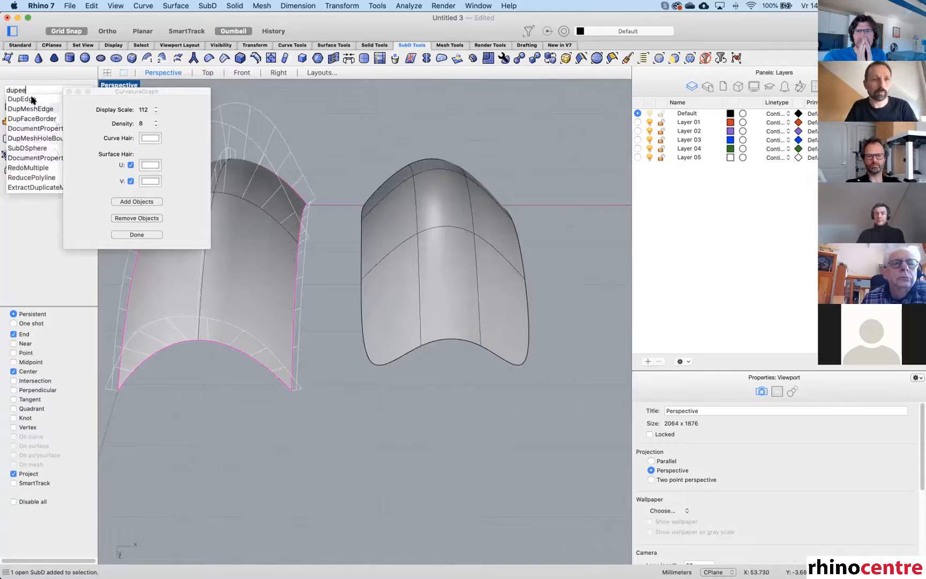
{"action": "left_click", "coordinate": [32, 99]}
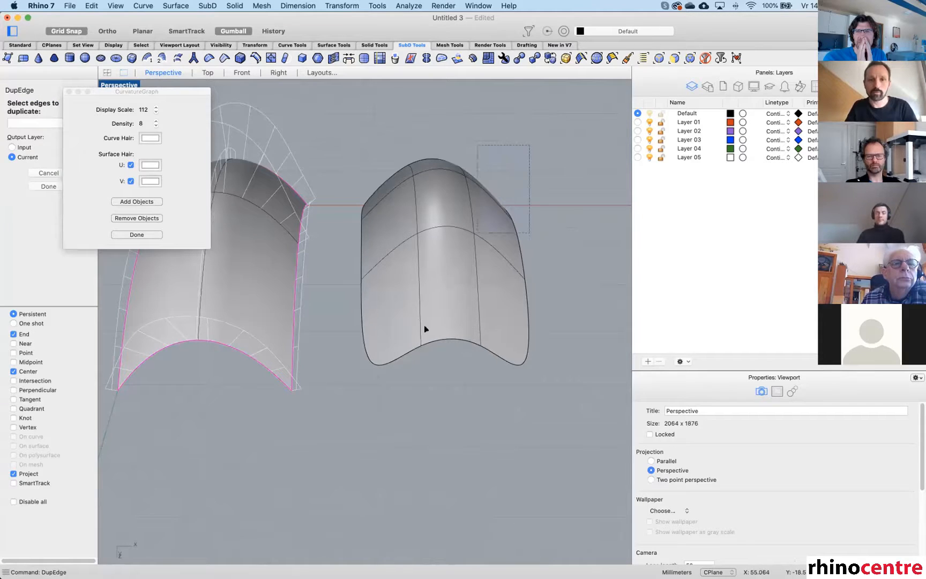
{"action": "left_click_drag", "start_coordinate": [424, 326], "coordinate": [357, 389]}
{"action": "key", "text": "Return"}
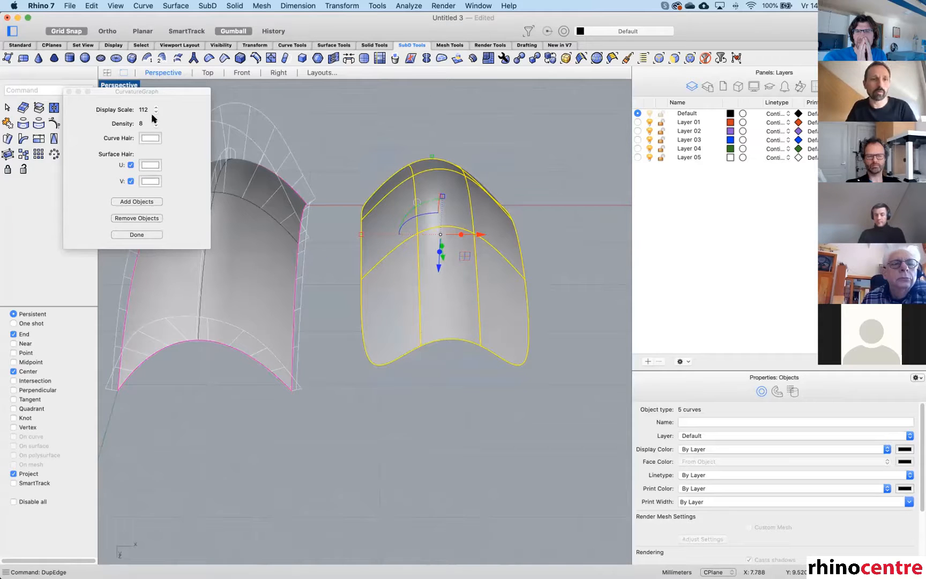
Add the duplicated SubD edge curves to the curvature graph.
{"action": "left_click", "coordinate": [142, 94]}
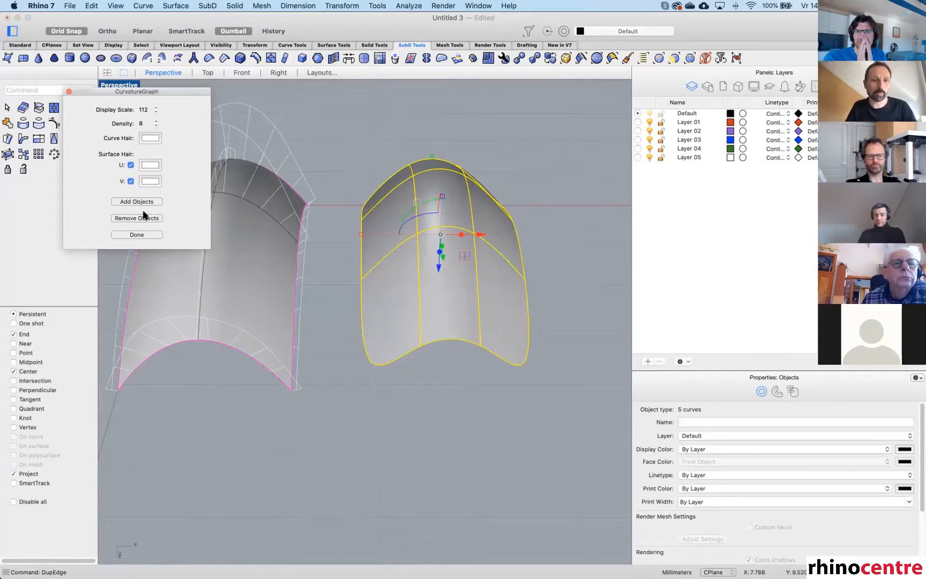
{"action": "left_click", "coordinate": [144, 205]}
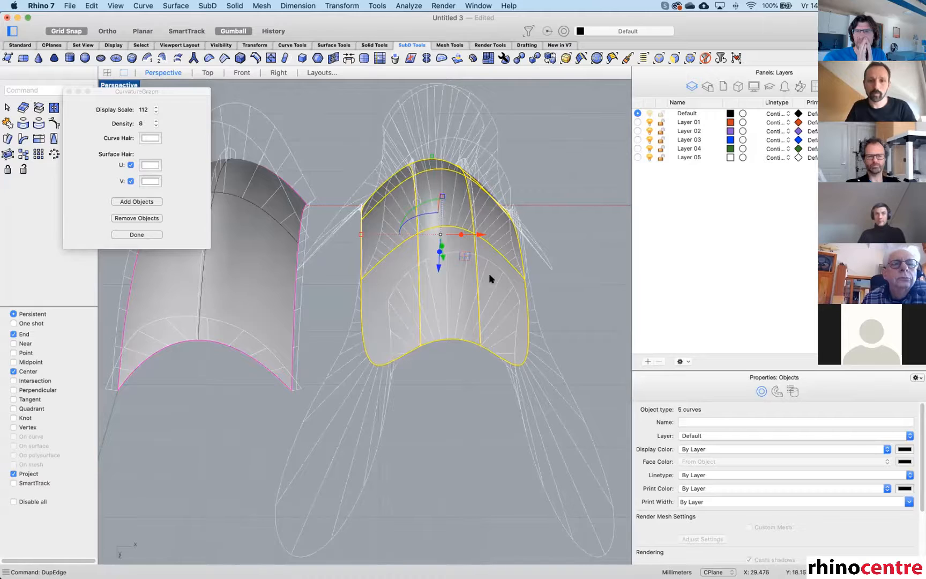
{"action": "scroll", "coordinate": [503, 281], "scroll_direction": "down", "scroll_amount": 3}
{"action": "right_click_drag", "start_coordinate": [503, 281], "coordinate": [485, 258]}
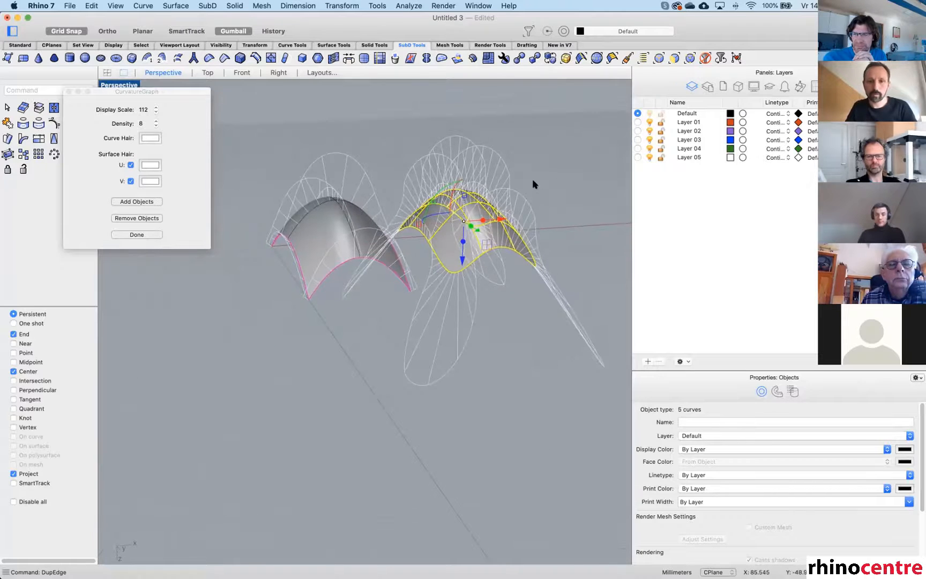
Examine the curvature combs on the SubD edge curves, especially where edges meet, and compare them with those of the NURBS surface.
{"action": "scroll", "coordinate": [534, 180], "scroll_direction": "up", "scroll_amount": 3}
{"action": "left_click", "coordinate": [548, 179]}
{"action": "right_click_drag", "start_coordinate": [548, 179], "coordinate": [579, 196]}
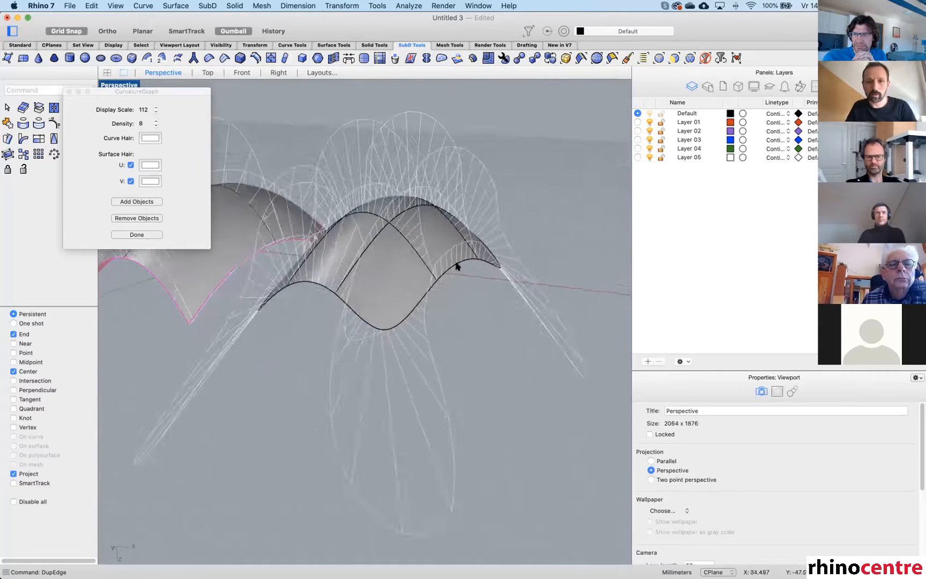
{"action": "scroll", "coordinate": [436, 281], "scroll_direction": "up", "scroll_amount": 2}
{"action": "scroll", "coordinate": [436, 282], "scroll_direction": "up", "scroll_amount": 5}
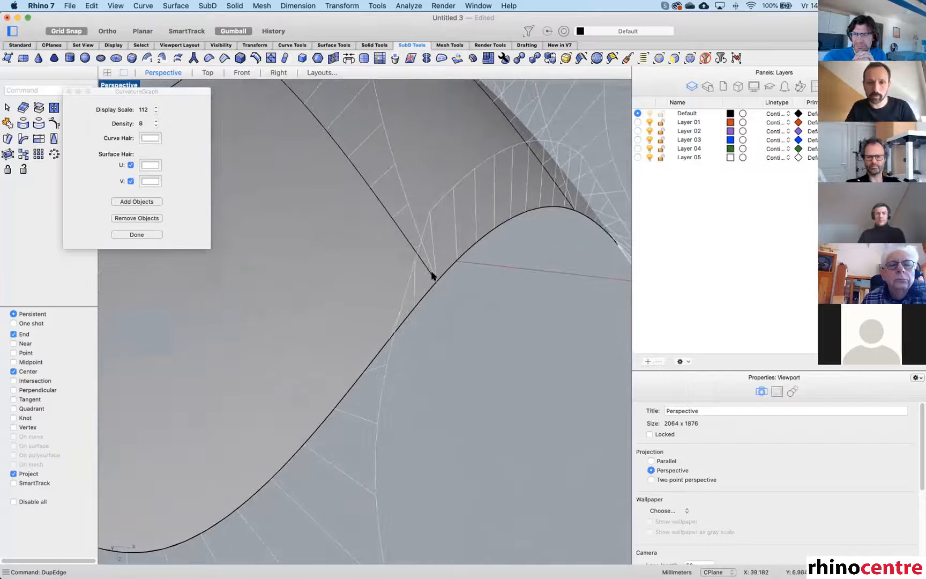
{"action": "scroll", "coordinate": [437, 277], "scroll_direction": "down", "scroll_amount": 5}
{"action": "mouse_move", "coordinate": [464, 265]}
{"action": "right_mouse_down"}
{"action": "mouse_move", "coordinate": [488, 259]}
{"action": "mouse_move", "coordinate": [441, 262]}
{"action": "right_mouse_up"}
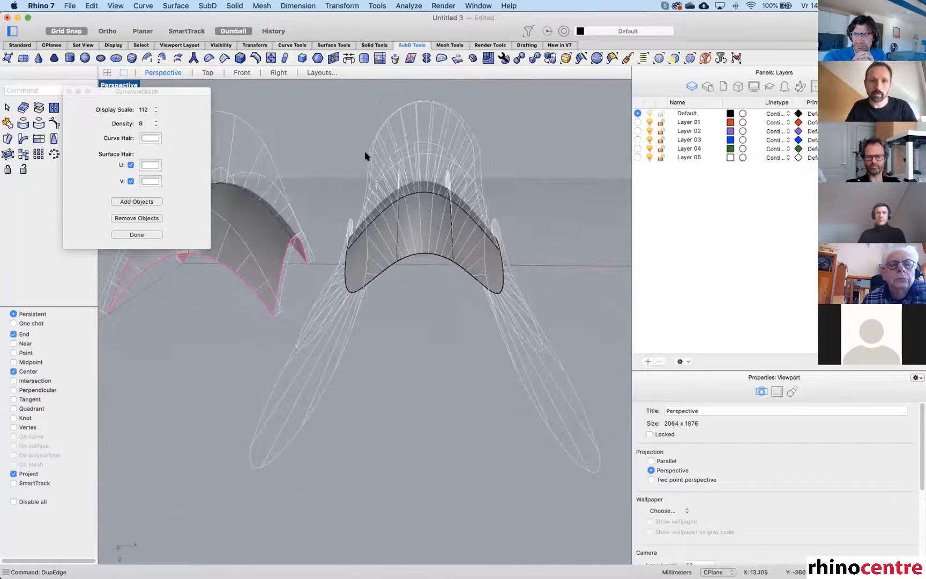
{"action": "right_click_drag", "start_coordinate": [373, 147], "coordinate": [322, 171]}
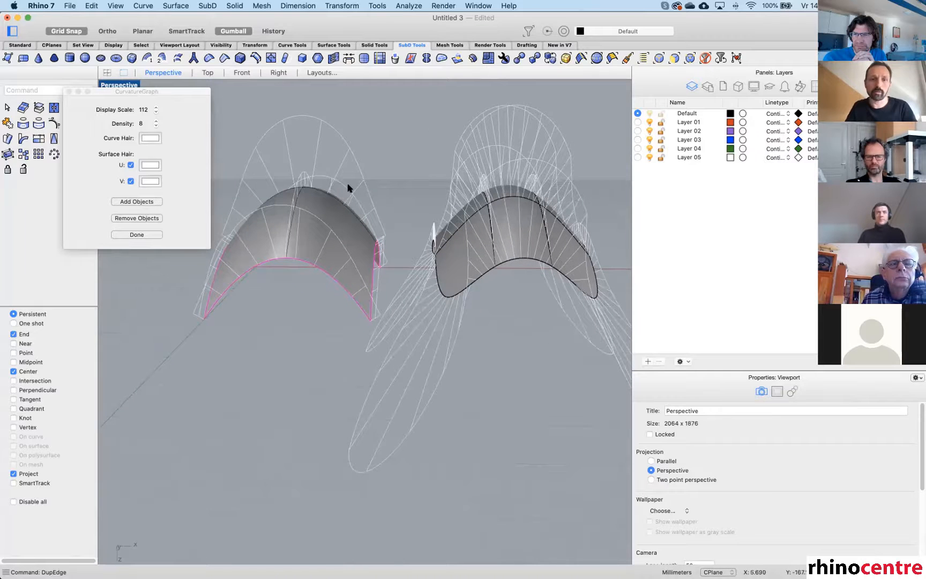
{"action": "right_click_drag", "start_coordinate": [396, 217], "coordinate": [439, 263]}
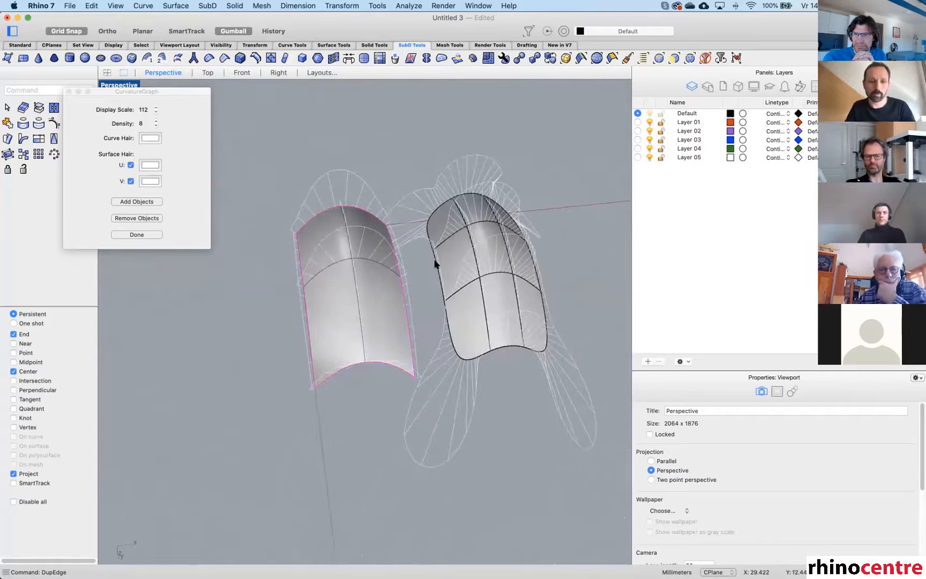
{"action": "right_click_drag", "start_coordinate": [496, 255], "coordinate": [464, 206]}
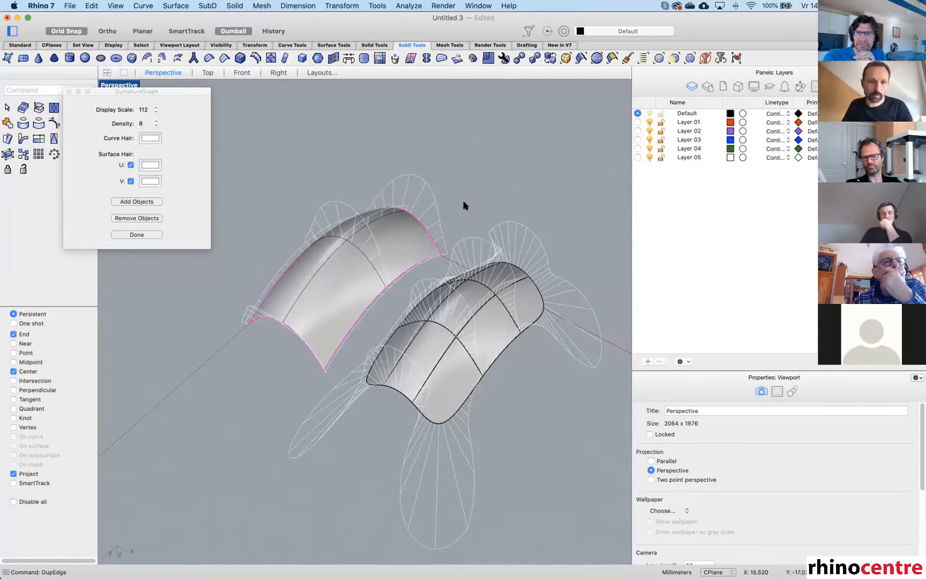
Turn off the curvature graph and inspect the NURBS surface and the SubD side by side.
{"action": "left_click", "coordinate": [68, 95]}
{"action": "scroll", "coordinate": [435, 248], "scroll_direction": "down", "scroll_amount": 3}
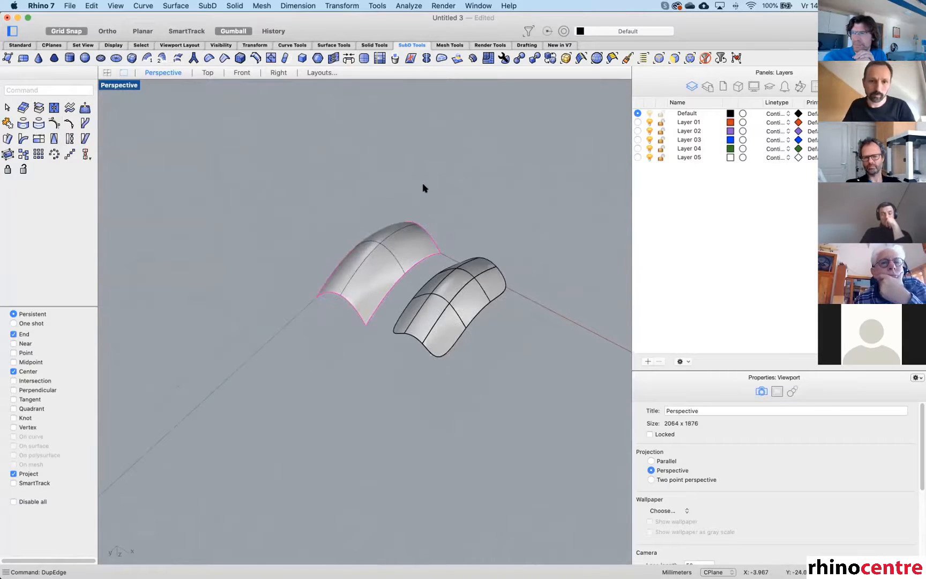
{"action": "right_click_drag", "start_coordinate": [423, 187], "coordinate": [404, 211]}
{"action": "scroll", "coordinate": [467, 231], "scroll_direction": "up", "scroll_amount": 5}
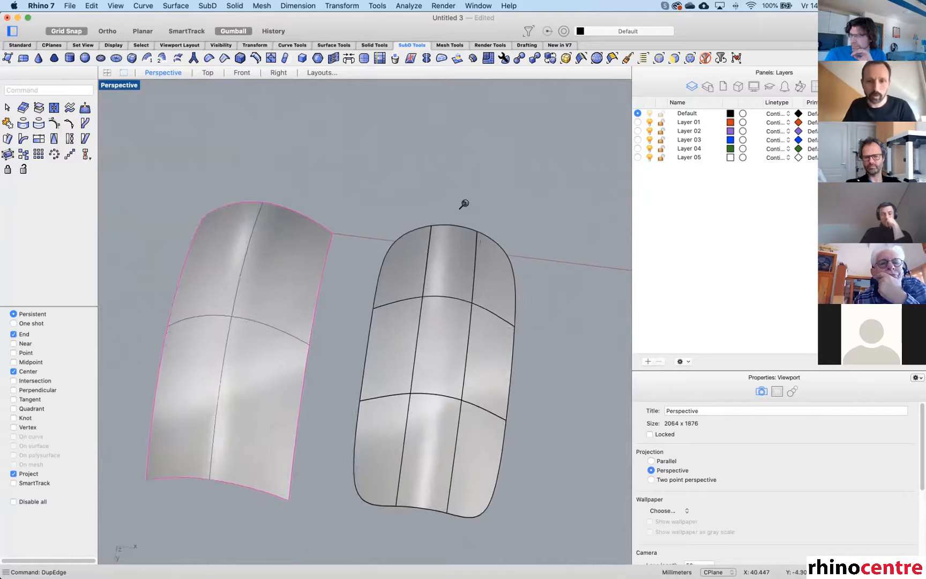
Move the SubD off its duplicated edge curves to the opposite side of the NURBS surface.
{"action": "right_click_drag", "start_coordinate": [459, 189], "coordinate": [457, 193]}
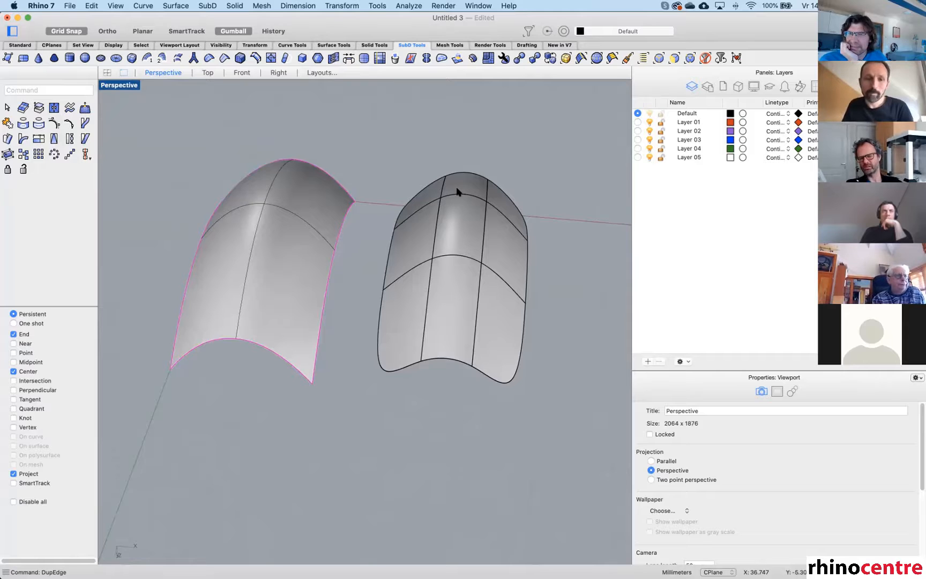
{"action": "mouse_move", "coordinate": [463, 231]}
{"action": "right_mouse_down"}
{"action": "mouse_move", "coordinate": [455, 244]}
{"action": "mouse_move", "coordinate": [473, 244]}
{"action": "right_mouse_up"}
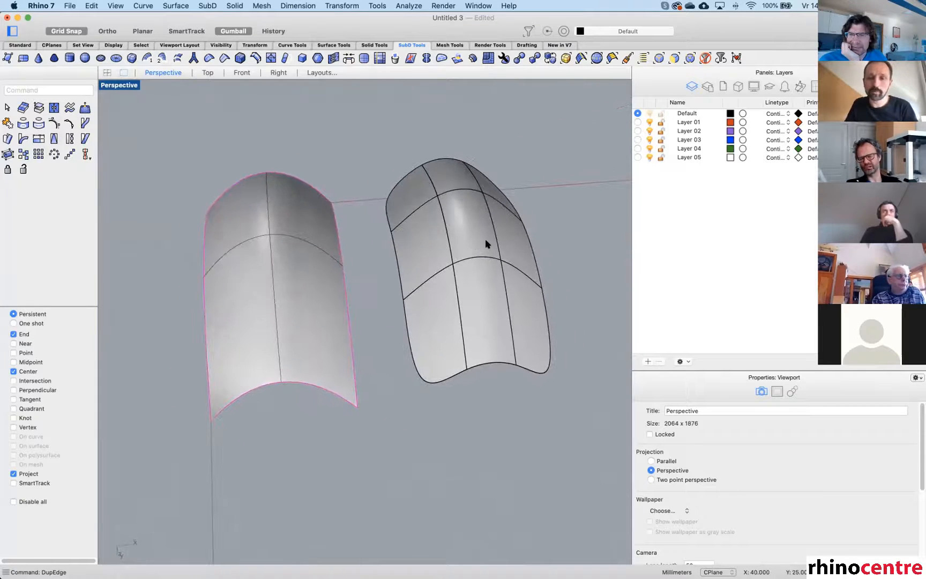
{"action": "left_click", "coordinate": [486, 241]}
{"action": "left_click", "coordinate": [391, 143]}
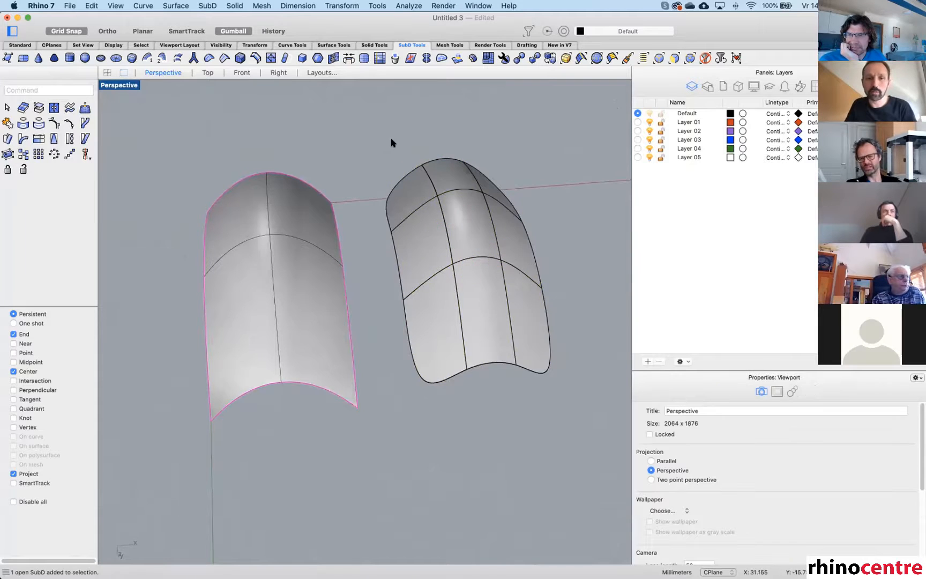
{"action": "scroll", "coordinate": [410, 244], "scroll_direction": "down", "scroll_amount": 4}
{"action": "left_click_drag", "start_coordinate": [432, 264], "coordinate": [260, 267]}
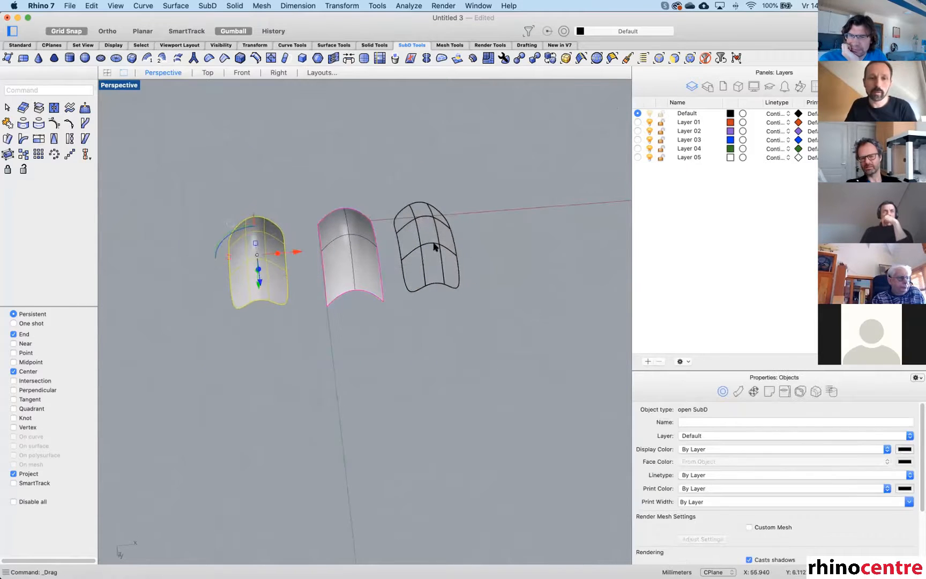
Delete the duplicated SubD edge curves that were left beside the NURBS surface.
{"action": "left_click", "coordinate": [378, 174]}
{"action": "left_click_drag", "start_coordinate": [379, 174], "coordinate": [468, 306]}
{"action": "key", "text": "Delete"}
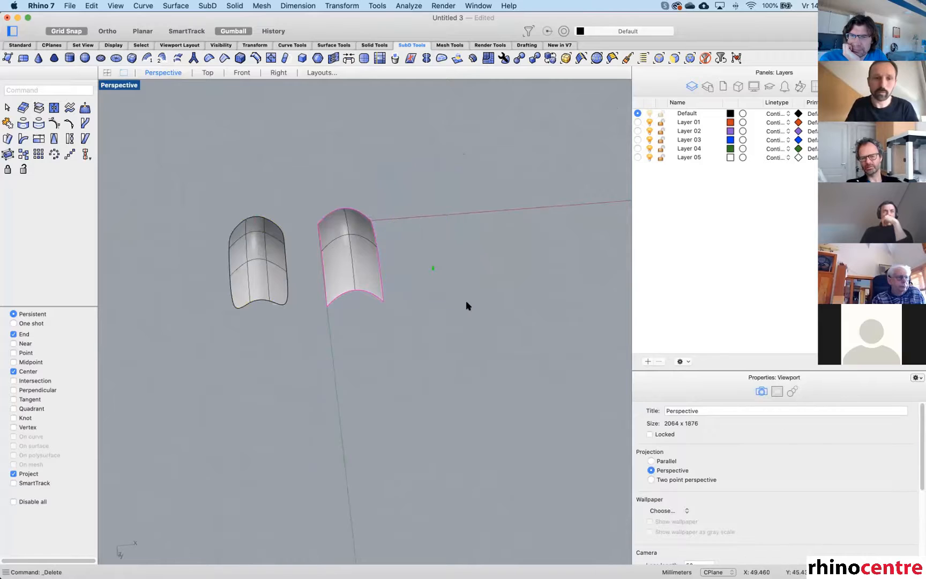
Turn on the control points of the moved SubD.
{"action": "right_click_drag", "start_coordinate": [353, 293], "coordinate": [252, 281]}
{"action": "scroll", "coordinate": [268, 287], "scroll_direction": "up", "scroll_amount": 3}
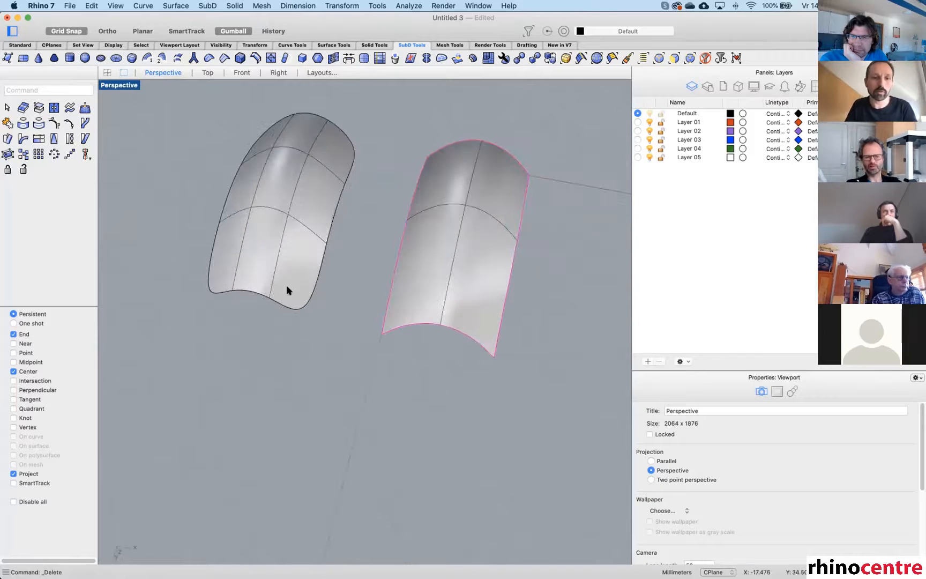
{"action": "left_click", "coordinate": [296, 279]}
{"action": "key", "text": "F10"}
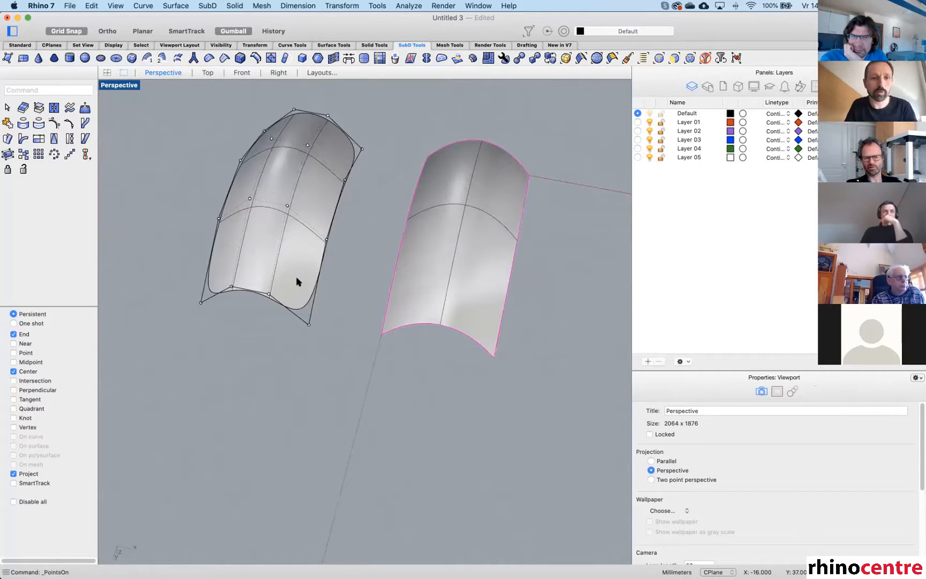
{"action": "mouse_move", "coordinate": [296, 281]}
{"action": "right_mouse_down"}
{"action": "mouse_move", "coordinate": [304, 265]}
{"action": "mouse_move", "coordinate": [313, 277]}
{"action": "right_mouse_up"}
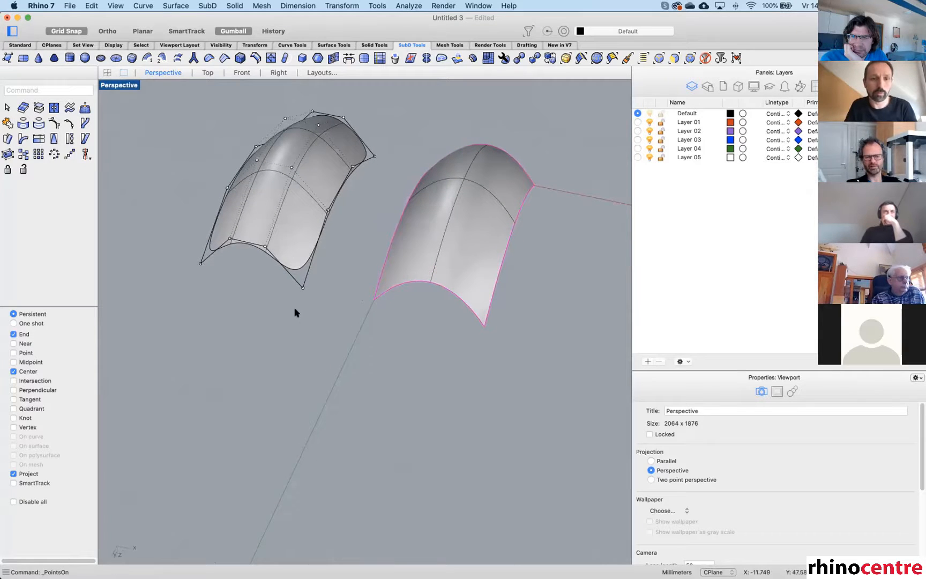
Crease the two corner control points at one end of the SubD to make both corners sharp.
{"action": "left_click_drag", "start_coordinate": [297, 310], "coordinate": [317, 274]}
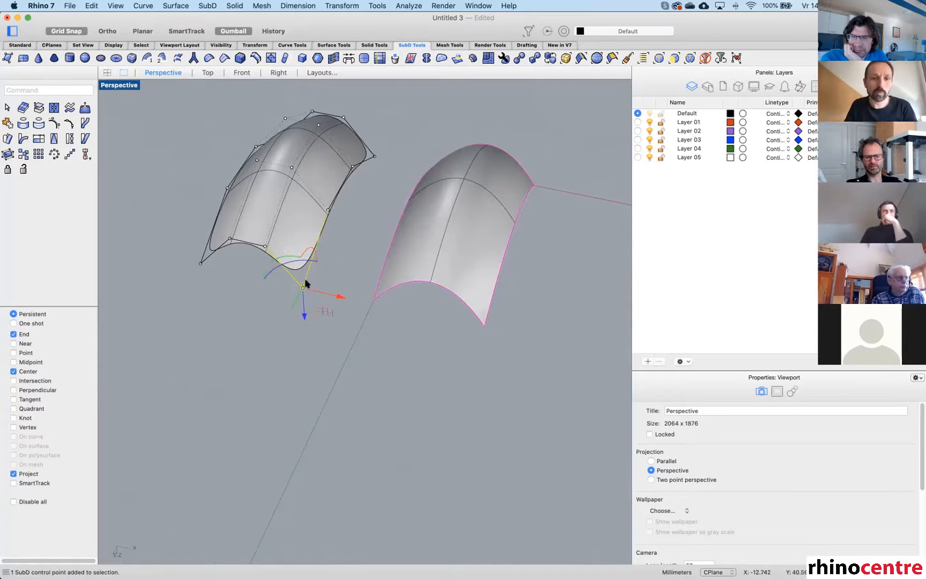
{"action": "left_click", "coordinate": [225, 58]}
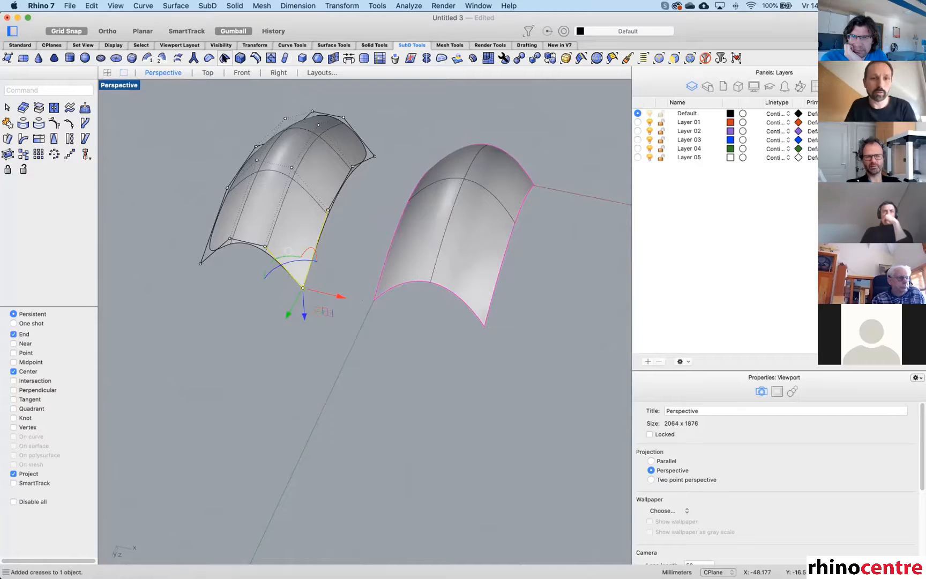
{"action": "left_click_drag", "start_coordinate": [182, 273], "coordinate": [216, 240]}
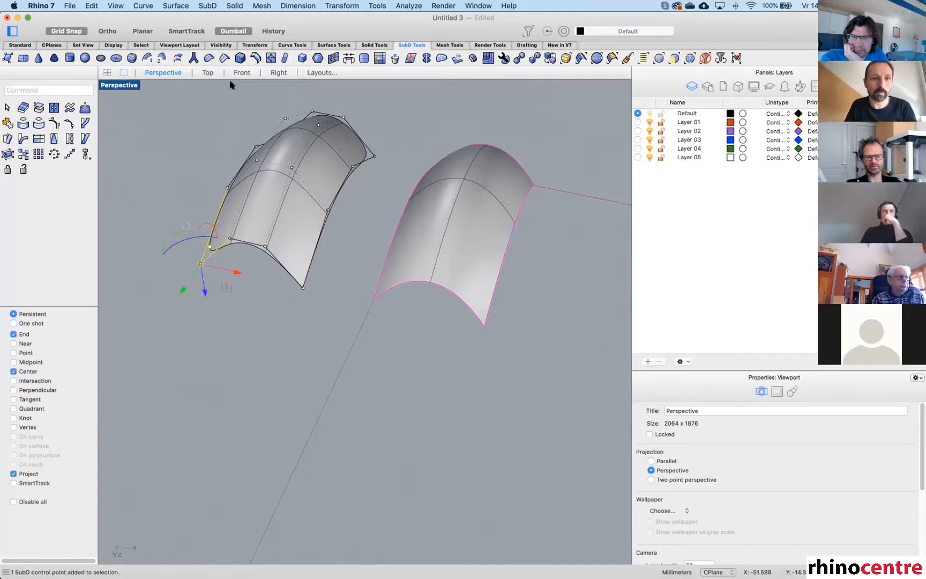
{"action": "left_click", "coordinate": [223, 58]}
{"action": "right_click_drag", "start_coordinate": [336, 231], "coordinate": [309, 216]}
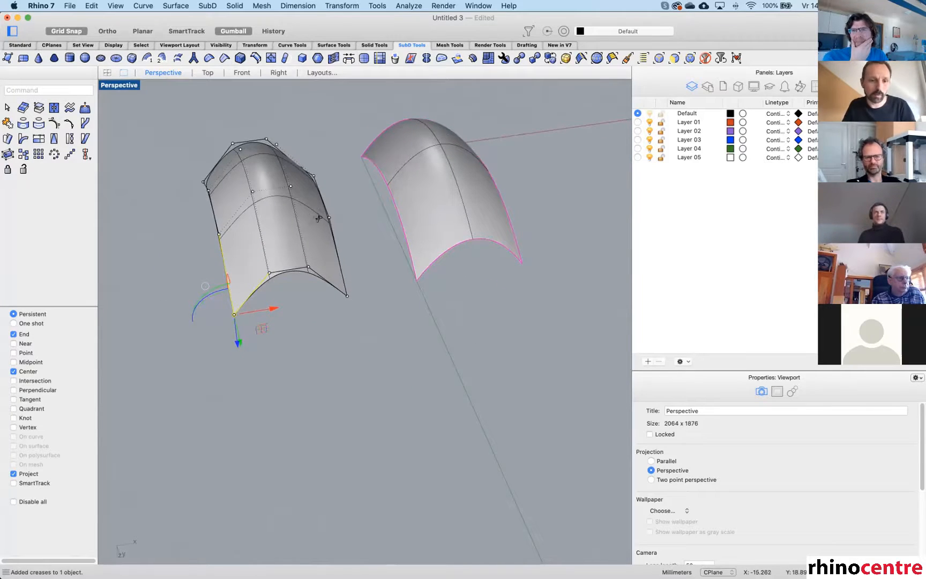
{"action": "right_click_drag", "start_coordinate": [319, 218], "coordinate": [191, 258]}
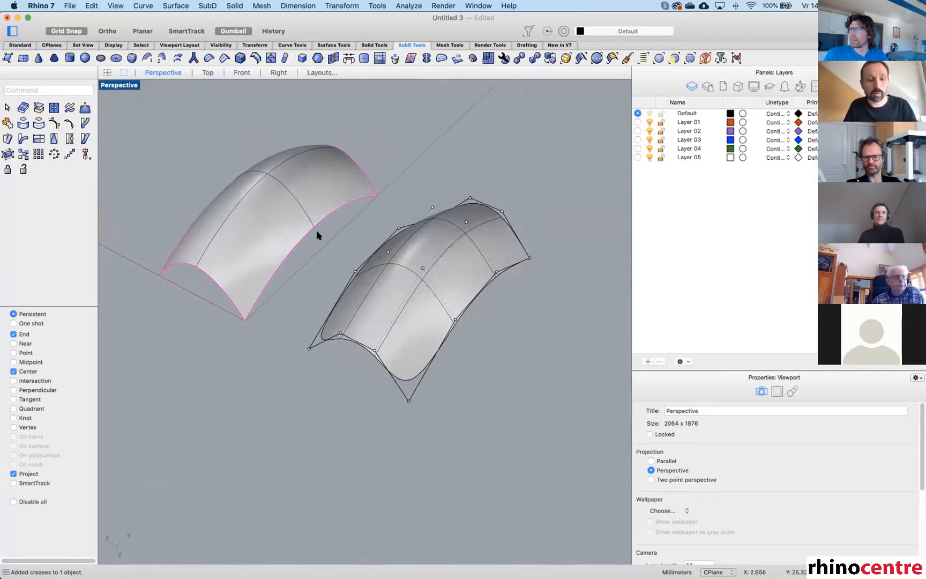
Extend two adjacent edges of the NURBS surface outward with ExtendSrf, using the Smooth type and Merge.
{"action": "right_click_drag", "start_coordinate": [343, 219], "coordinate": [356, 202]}
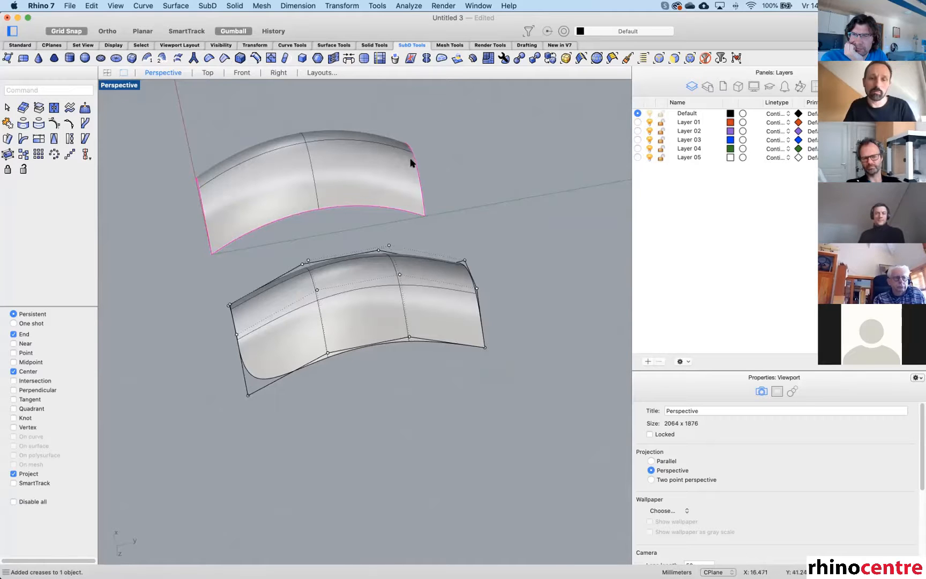
{"action": "scroll", "coordinate": [473, 165], "scroll_direction": "down", "scroll_amount": 5}
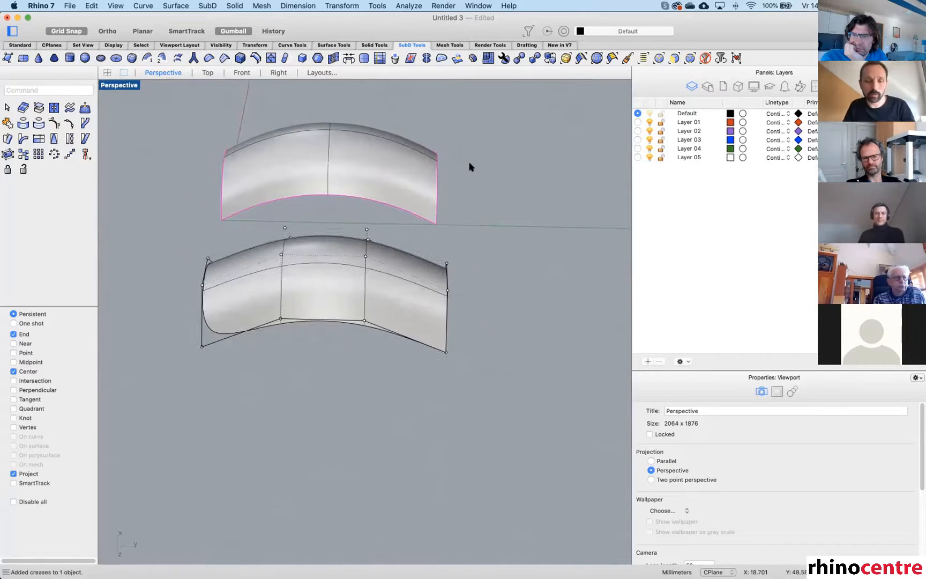
{"action": "key", "text": "Return"}
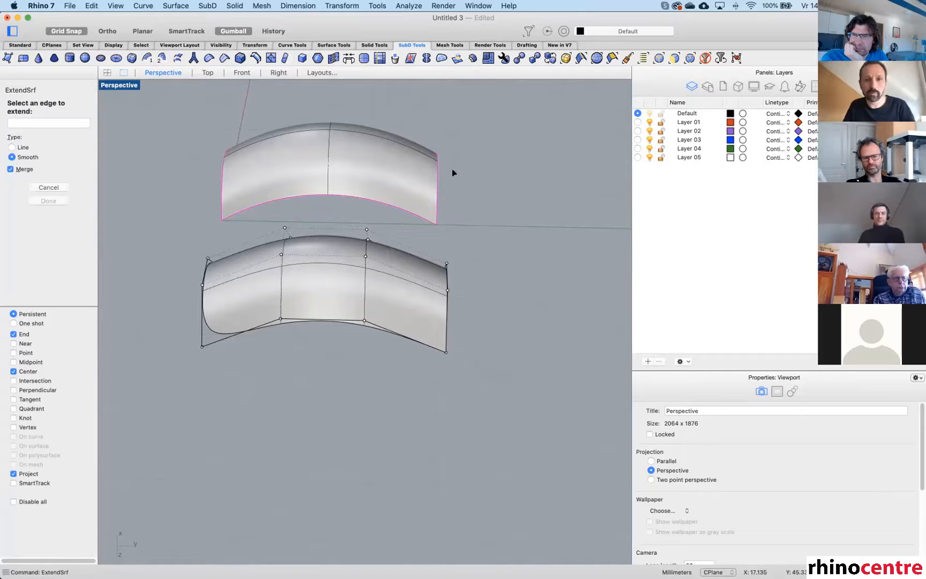
{"action": "left_click", "coordinate": [439, 172]}
{"action": "left_click", "coordinate": [509, 222]}
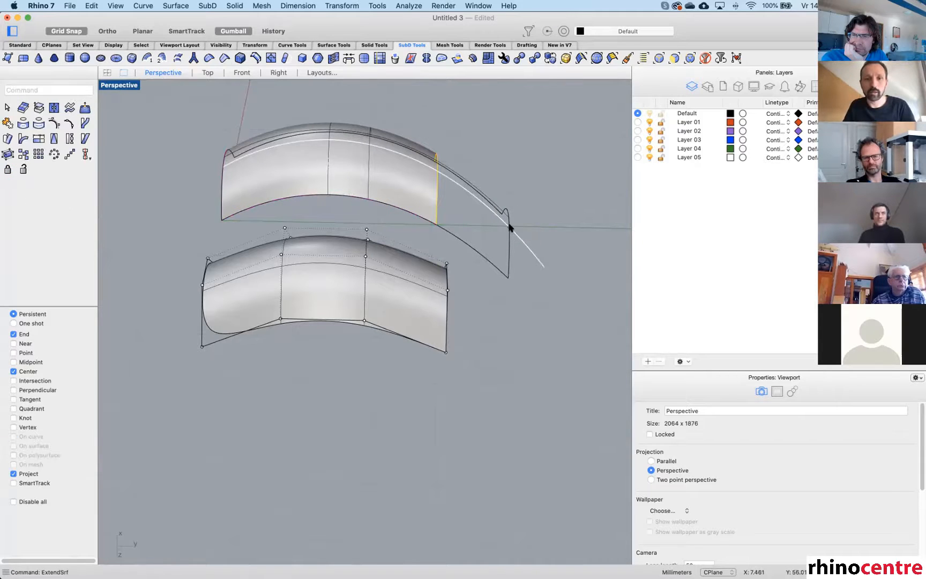
{"action": "right_click_drag", "start_coordinate": [509, 213], "coordinate": [488, 126], "text": "shift"}
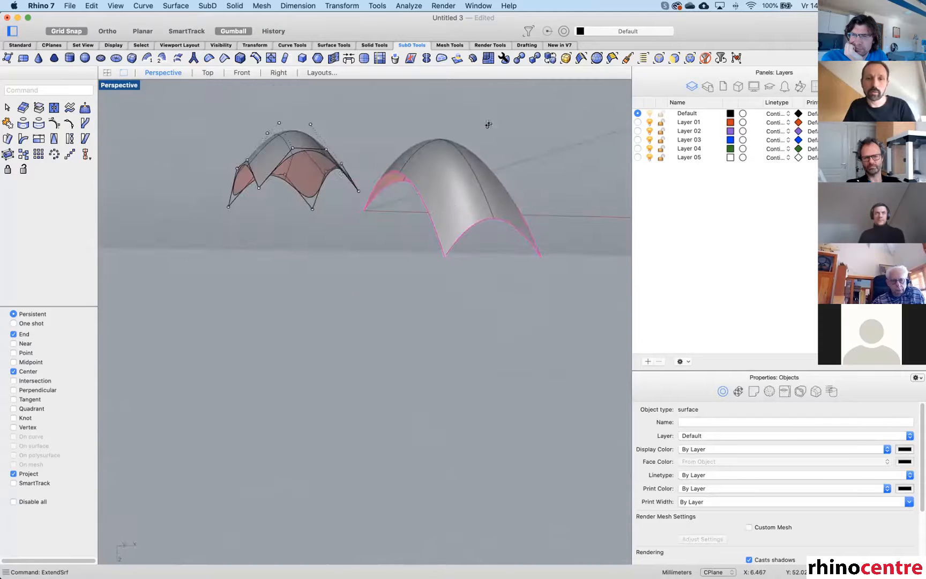
{"action": "key", "text": "Return"}
{"action": "left_click", "coordinate": [430, 207]}
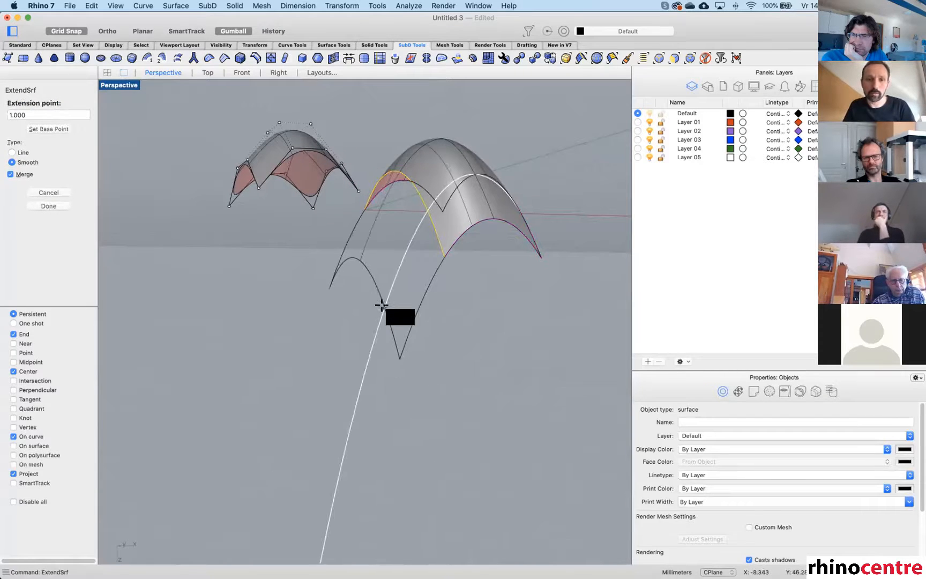
{"action": "left_click", "coordinate": [372, 337]}
Extend the two remaining edges of the NURBS surface with smooth, merged extensions.
{"action": "right_click_drag", "start_coordinate": [450, 256], "coordinate": [449, 209]}
{"action": "key", "text": "Return"}
{"action": "left_click", "coordinate": [443, 202]}
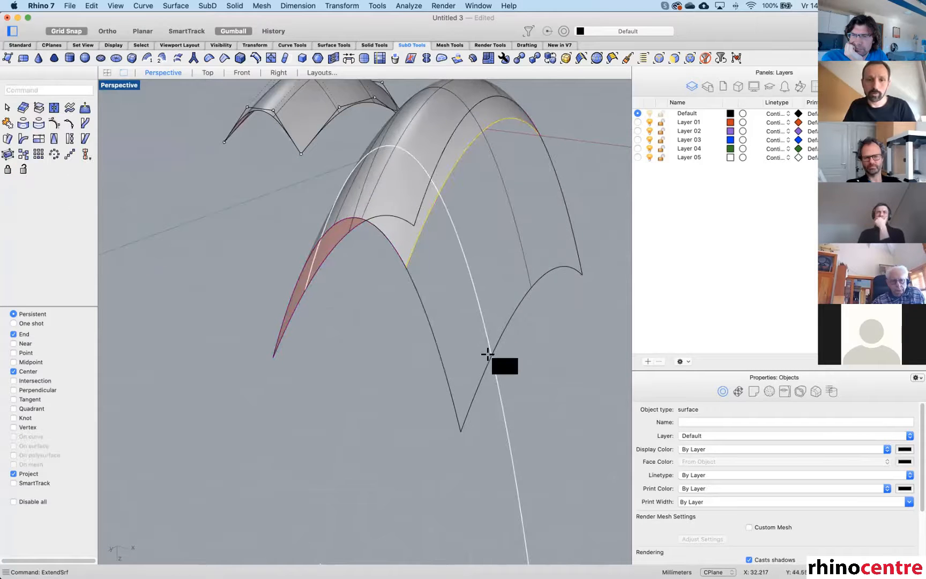
{"action": "left_click", "coordinate": [482, 356]}
{"action": "right_click_drag", "start_coordinate": [447, 304], "coordinate": [428, 285]}
{"action": "key", "text": "Return"}
{"action": "left_click", "coordinate": [406, 292]}
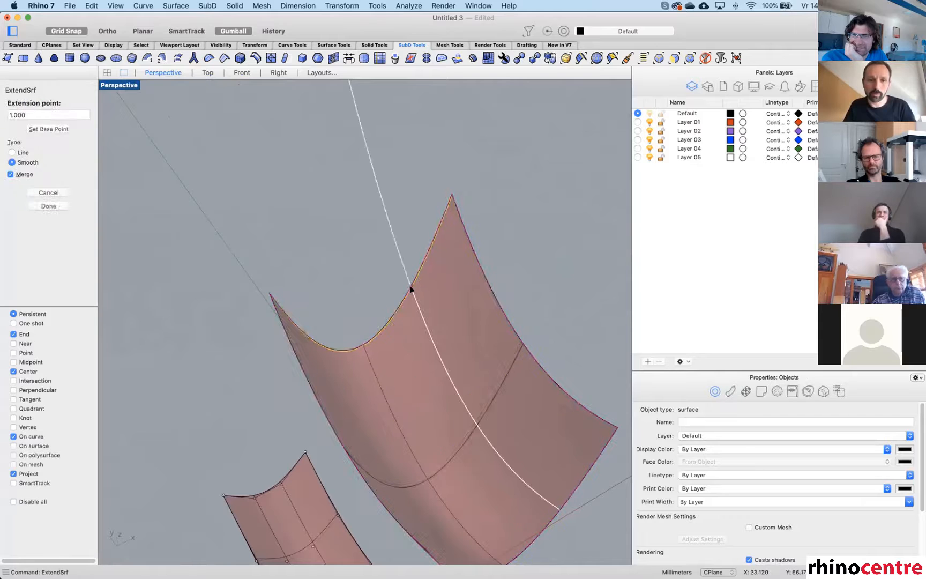
{"action": "left_click", "coordinate": [352, 104]}
{"action": "right_click_drag", "start_coordinate": [352, 104], "coordinate": [318, 244]}
Hide the control points and compare the small SubD with the extended NURBS surface.
{"action": "key", "text": "F10"}
{"action": "scroll", "coordinate": [295, 258], "scroll_direction": "up", "scroll_amount": 3}
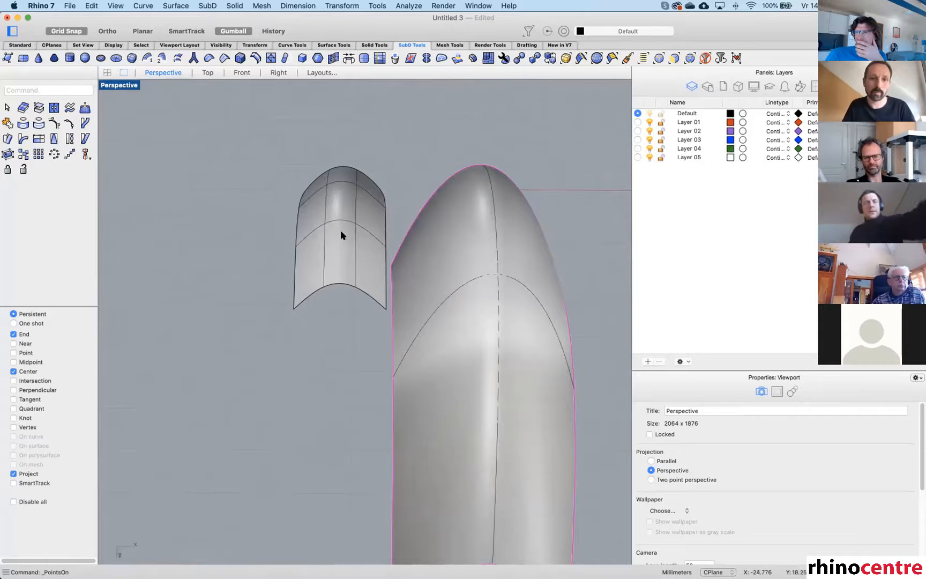
{"action": "right_click_drag", "start_coordinate": [341, 234], "coordinate": [364, 238]}
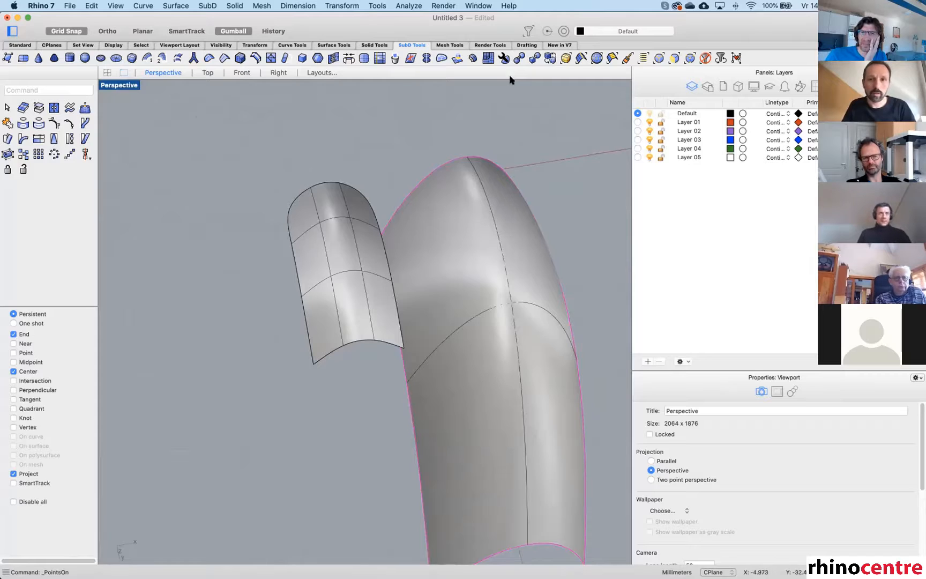
Limit selection to edges and extrude the middle edge on the SubD's outer long side outward into a flap.
{"action": "left_click", "coordinate": [658, 59]}
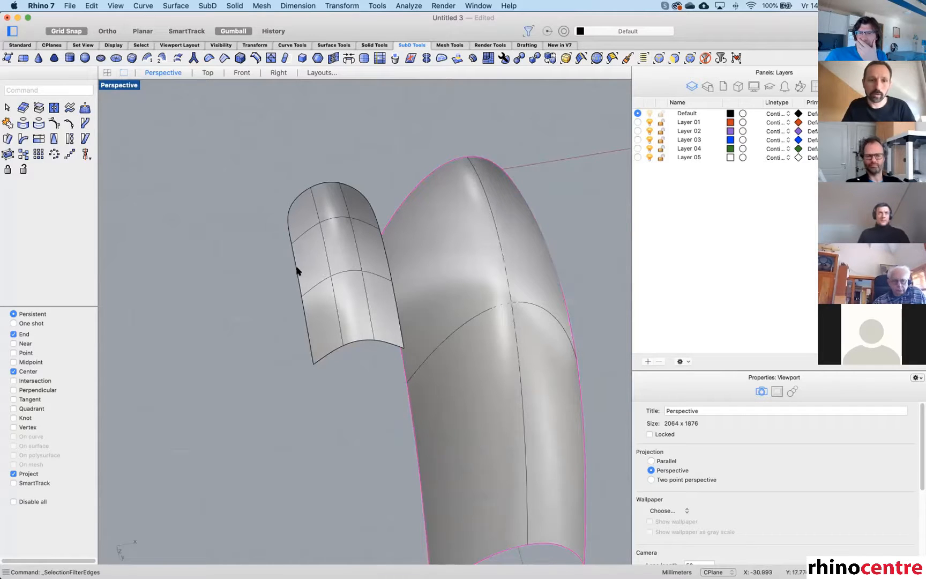
{"action": "left_click", "coordinate": [296, 270]}
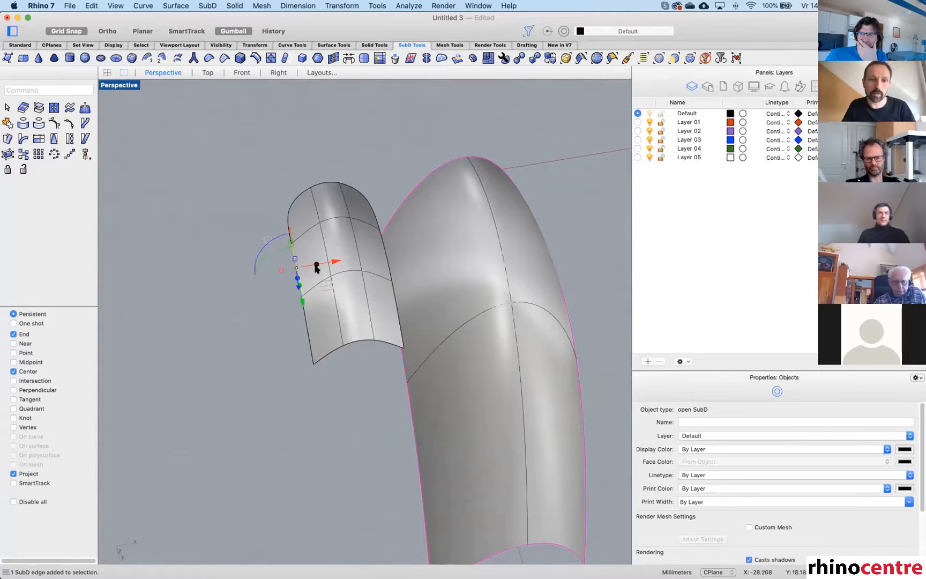
{"action": "left_click_drag", "start_coordinate": [316, 267], "coordinate": [208, 291]}
{"action": "left_click", "coordinate": [242, 197]}
{"action": "right_click_drag", "start_coordinate": [408, 232], "coordinate": [316, 257]}
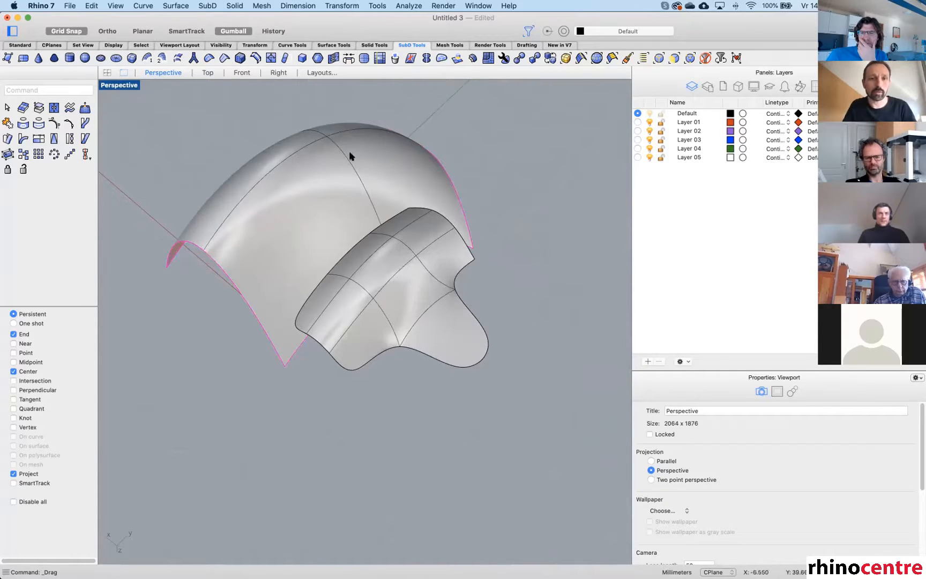
Split the SubD flap lengthwise with InsertPoint, from the midpoint of its base edge to its outer edge.
{"action": "left_click", "coordinate": [271, 57]}
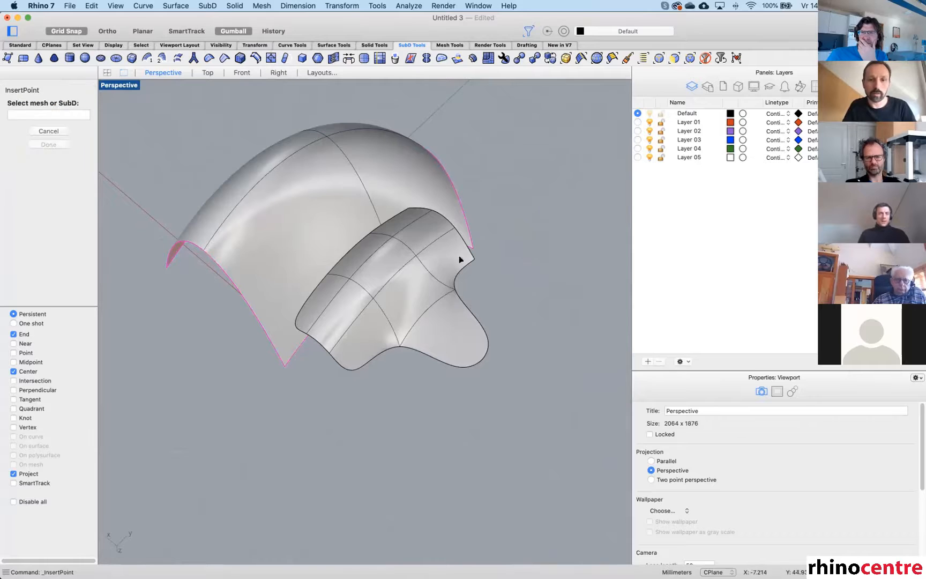
{"action": "left_click", "coordinate": [426, 314]}
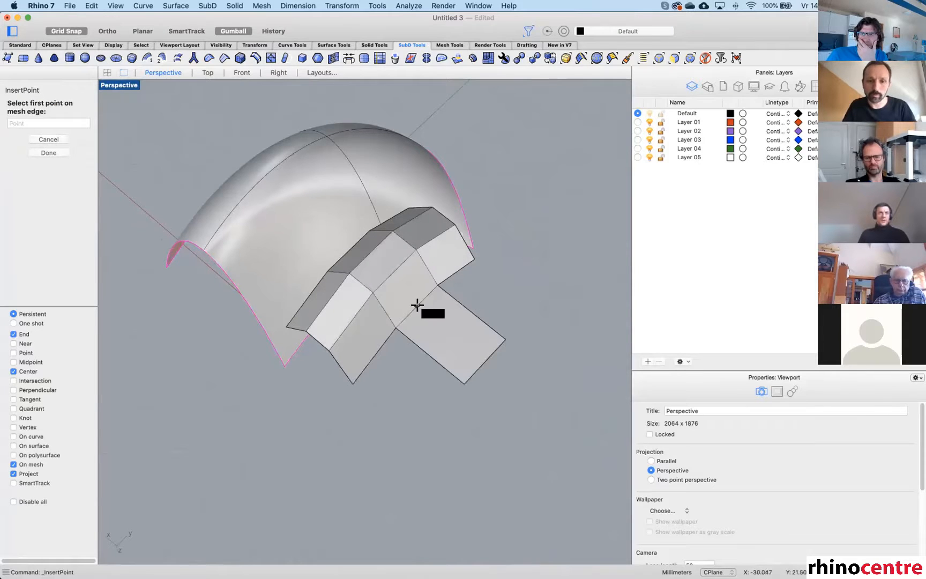
{"action": "left_click", "coordinate": [417, 306]}
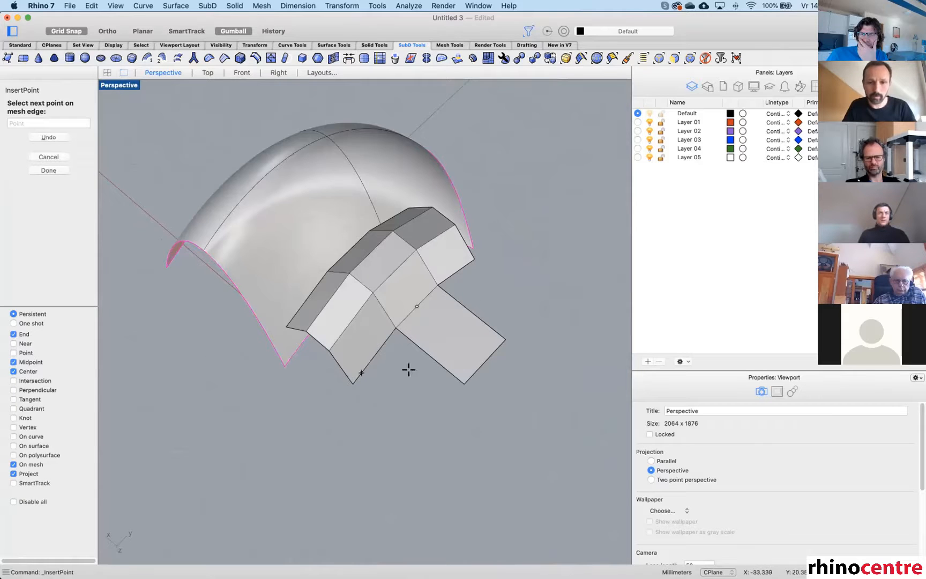
{"action": "left_click", "coordinate": [482, 363]}
{"action": "key", "text": "Return"}
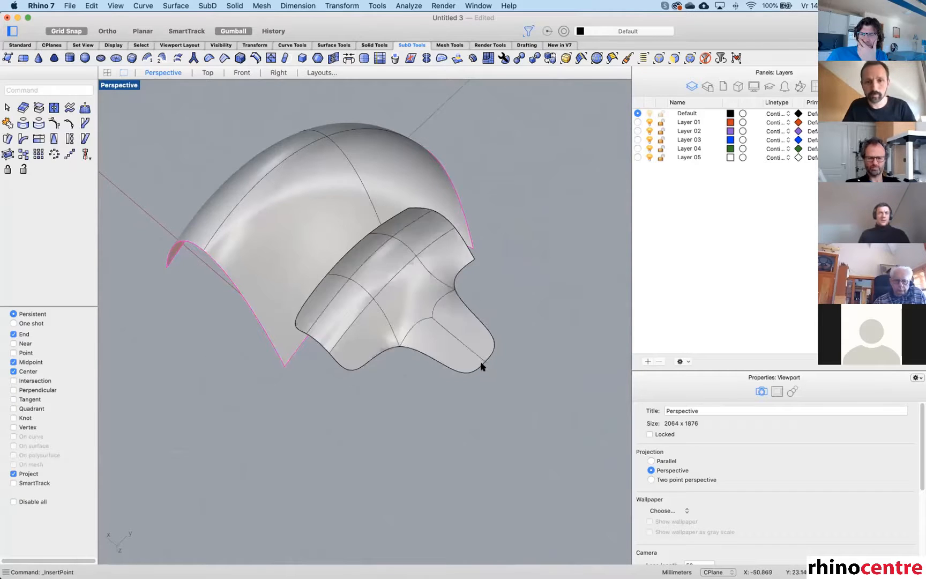
{"action": "scroll", "coordinate": [447, 378], "scroll_direction": "up", "scroll_amount": 5}
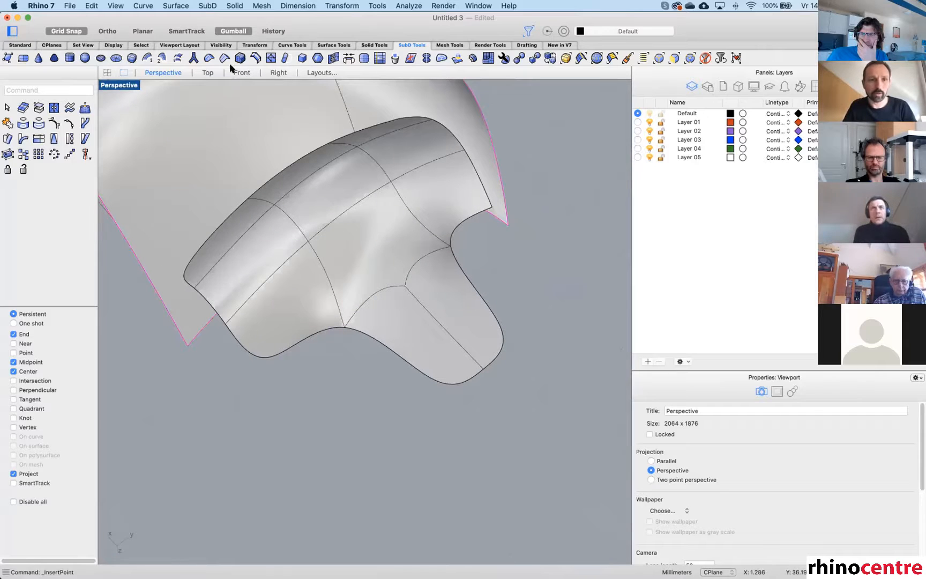
Select the flap's new lengthwise edge and move it along the vertical axis to fold the flap.
{"action": "left_click", "coordinate": [670, 59]}
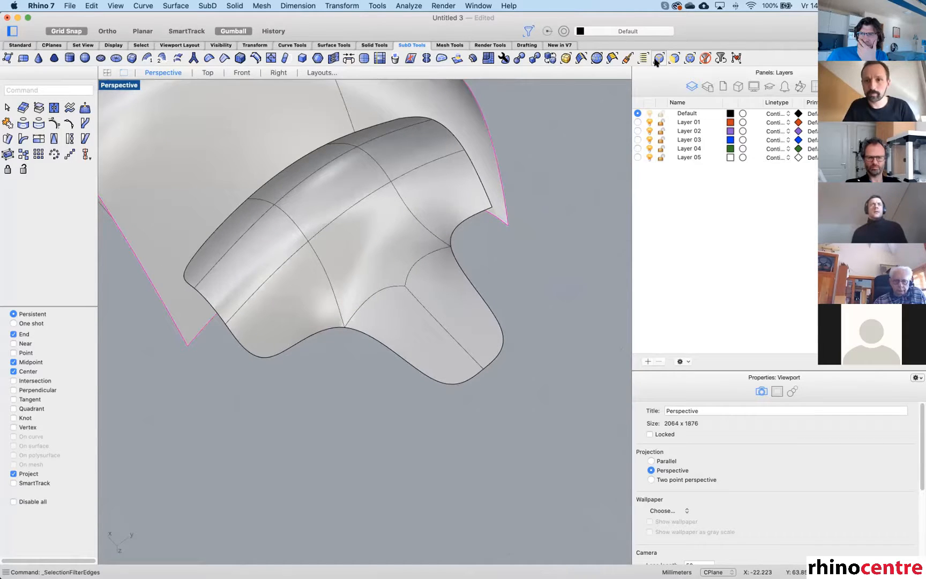
{"action": "left_click", "coordinate": [461, 344]}
{"action": "right_click_drag", "start_coordinate": [459, 335], "coordinate": [540, 344]}
{"action": "type", "text": "zs"}
{"action": "key", "text": "Return"}
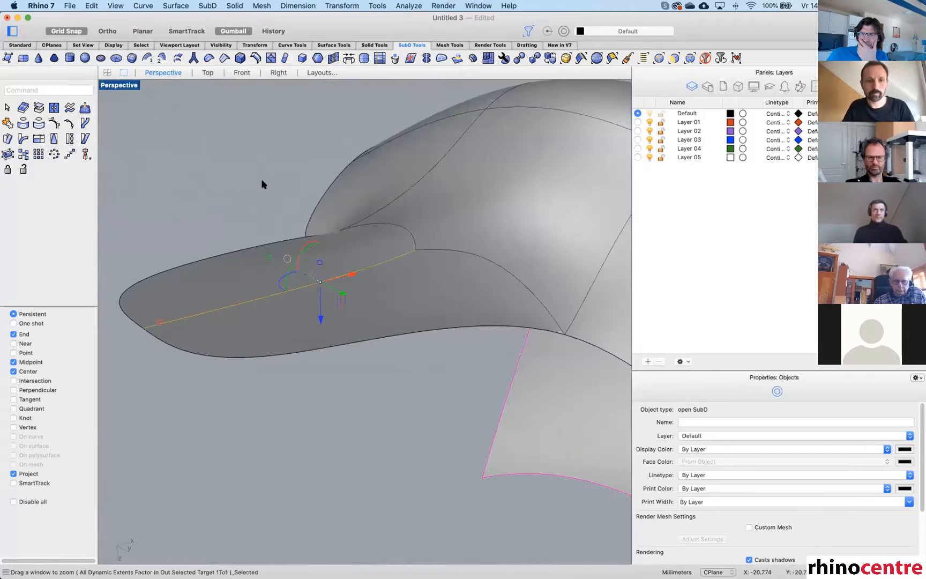
{"action": "left_click_drag", "start_coordinate": [319, 307], "coordinate": [321, 120]}
{"action": "right_click_drag", "start_coordinate": [357, 140], "coordinate": [457, 223]}
Switch the SubD display from smooth to flat and examine the folded flap where it meets the body.
{"action": "key", "text": "Tab"}
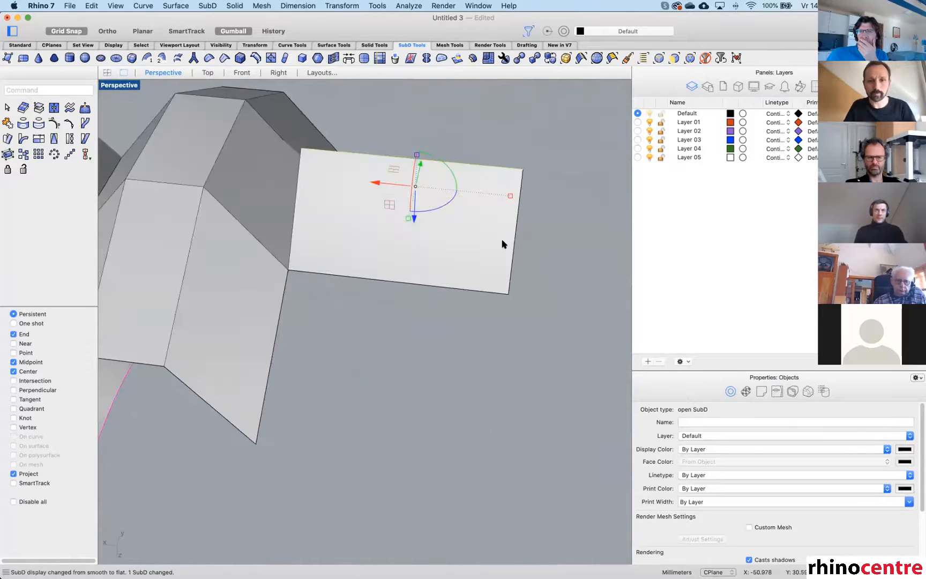
{"action": "right_click_drag", "start_coordinate": [503, 242], "coordinate": [460, 259]}
{"action": "left_click", "coordinate": [521, 263]}
{"action": "right_click_drag", "start_coordinate": [414, 216], "coordinate": [397, 209]}
{"action": "scroll", "coordinate": [397, 209], "scroll_direction": "up", "scroll_amount": 5}
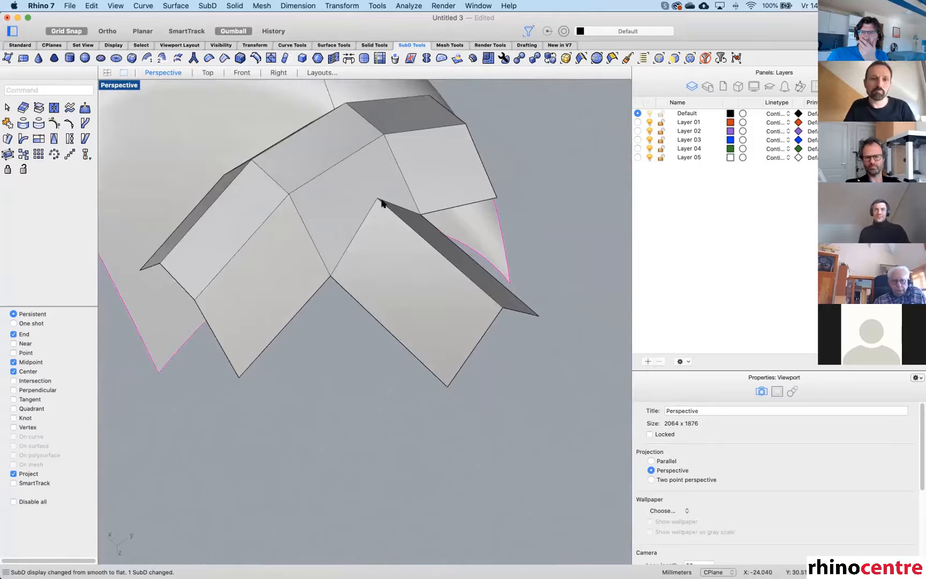
Switch the SubD display back to smooth and examine the rounded transition between the flap and the body.
{"action": "right_click_drag", "start_coordinate": [382, 203], "coordinate": [405, 218]}
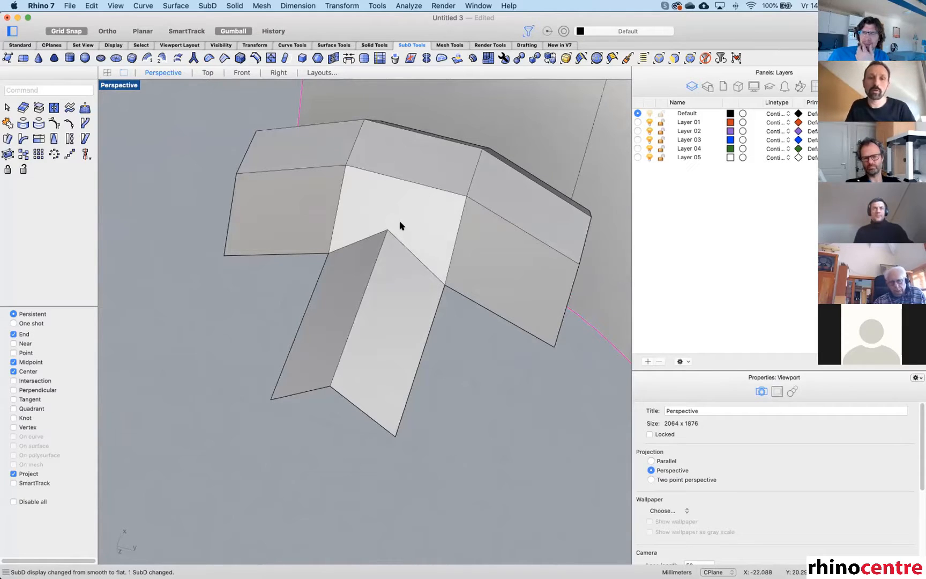
{"action": "right_click_drag", "start_coordinate": [407, 221], "coordinate": [370, 208]}
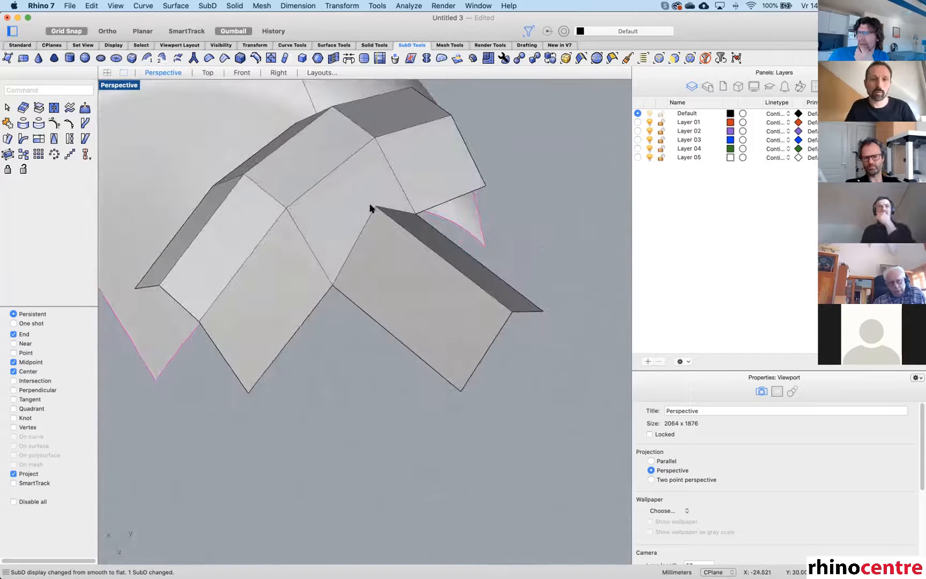
{"action": "key", "text": "Tab"}
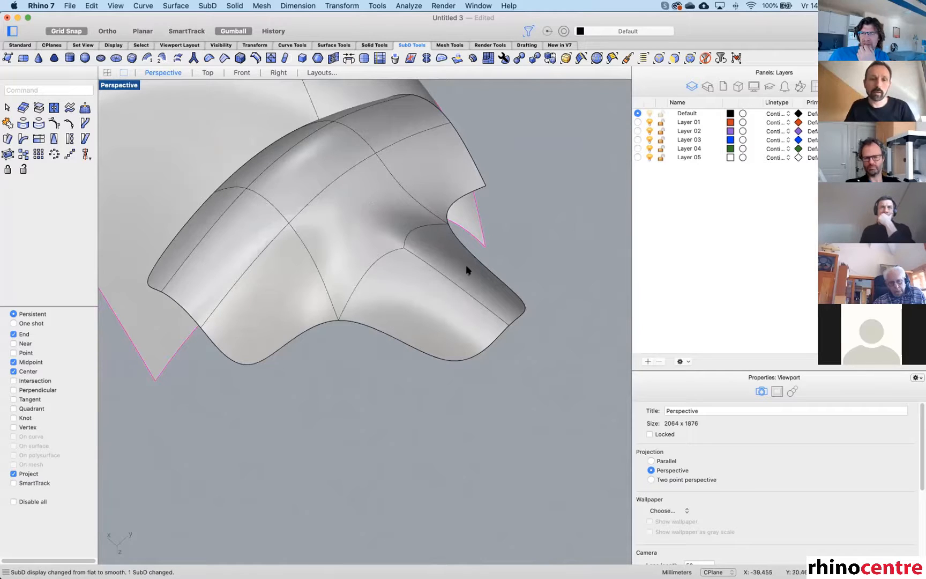
{"action": "scroll", "coordinate": [442, 255], "scroll_direction": "down", "scroll_amount": 5}
{"action": "right_click_drag", "start_coordinate": [447, 258], "coordinate": [449, 265]}
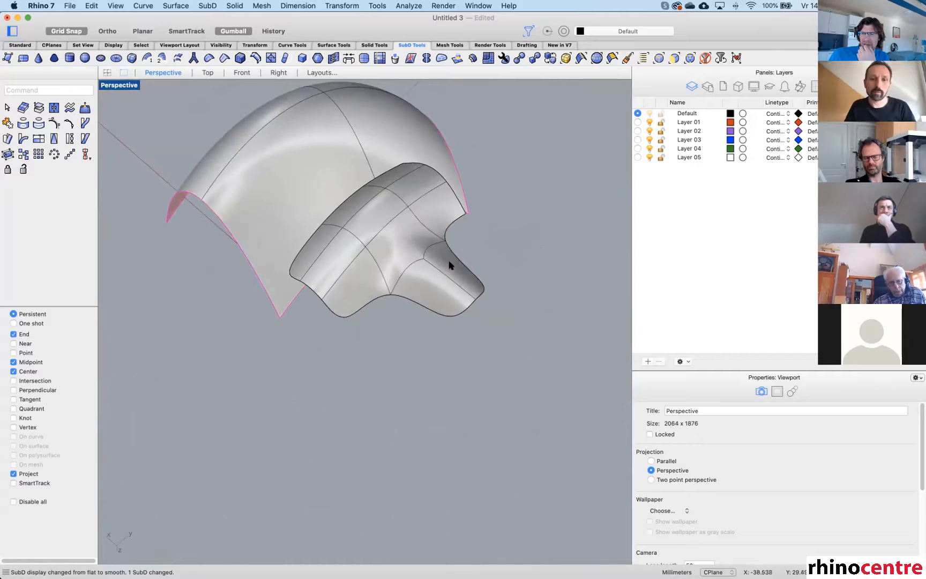
{"action": "scroll", "coordinate": [401, 246], "scroll_direction": "up", "scroll_amount": 3}
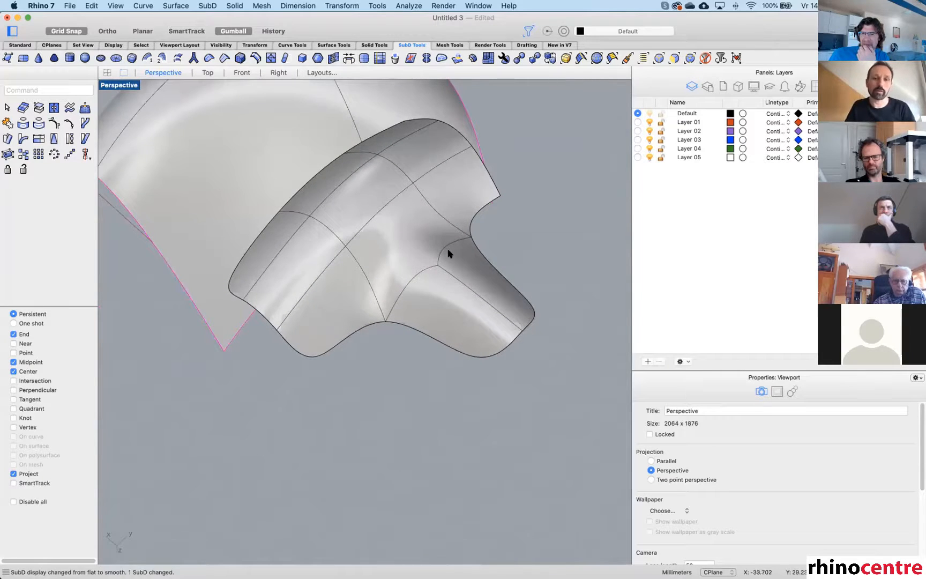
{"action": "scroll", "coordinate": [449, 251], "scroll_direction": "down", "scroll_amount": 6}
{"action": "right_click_drag", "start_coordinate": [434, 303], "coordinate": [470, 234]}
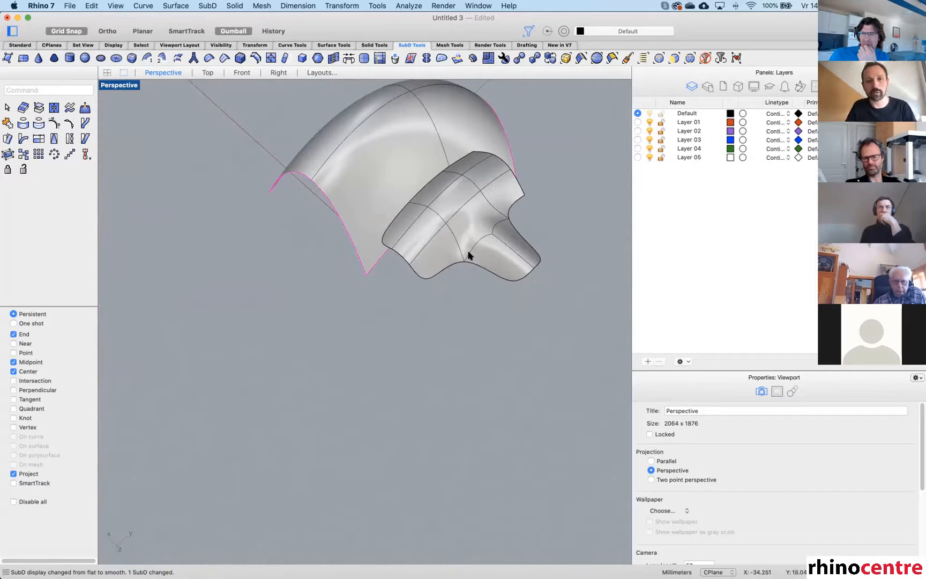
{"action": "left_click", "coordinate": [470, 265], "text": "shift+super"}
{"action": "left_click", "coordinate": [429, 323]}
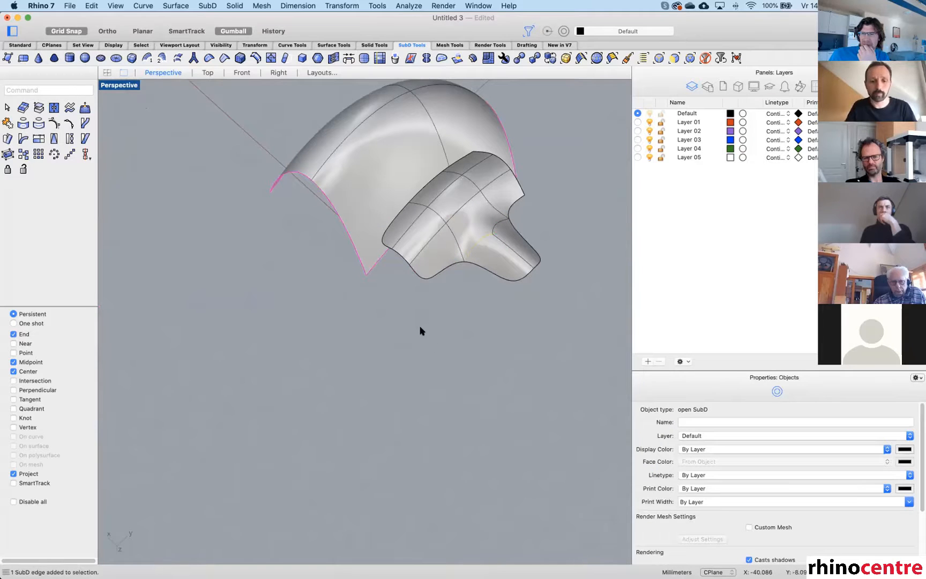
{"action": "type", "text": "ToNURBS"}
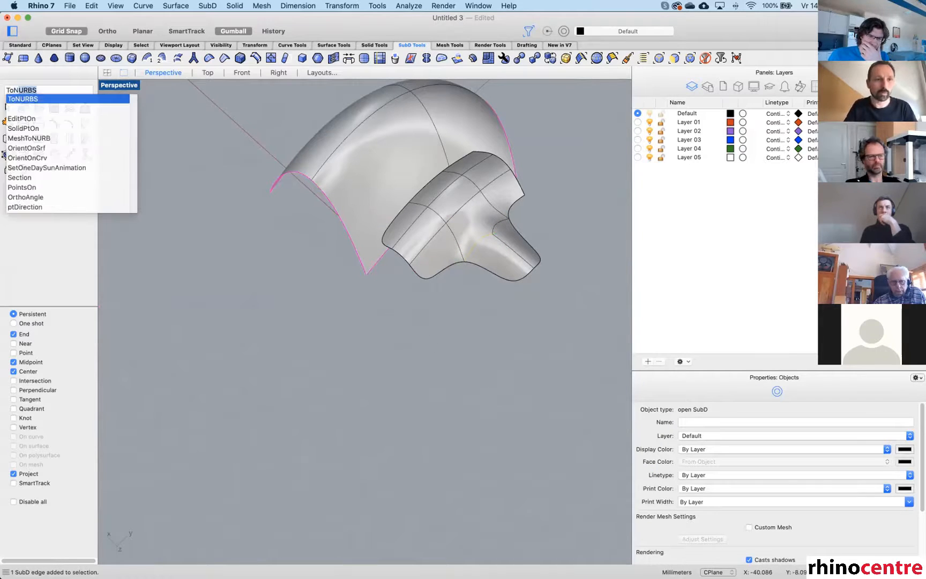
{"action": "key", "text": "Return"}
{"action": "key", "text": "Return"}
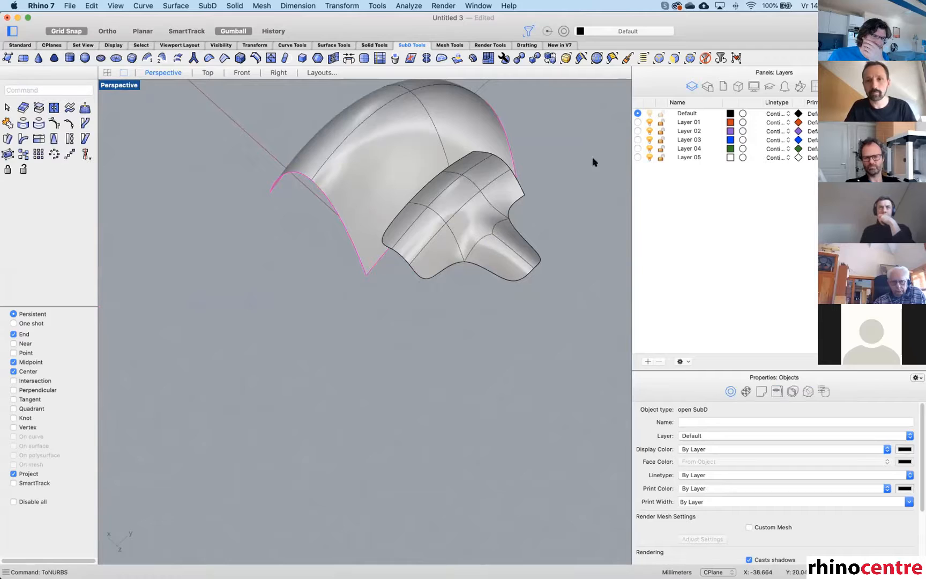
Remove the selection filter and convert the whole flapped SubD with ToNURBS, keeping the input object.
{"action": "left_click", "coordinate": [707, 59]}
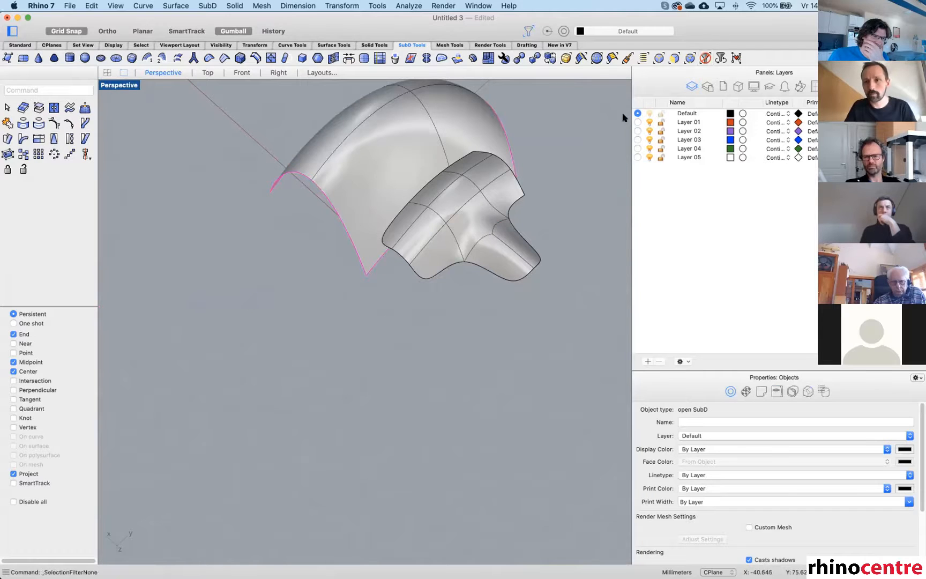
{"action": "left_click", "coordinate": [464, 223]}
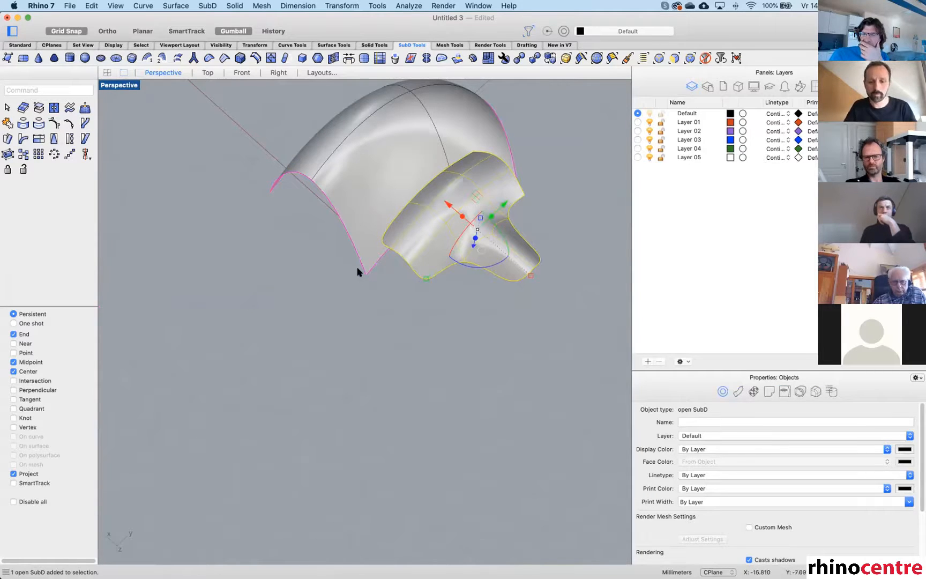
{"action": "type", "text": "tonurbs"}
{"action": "key", "text": "Return"}
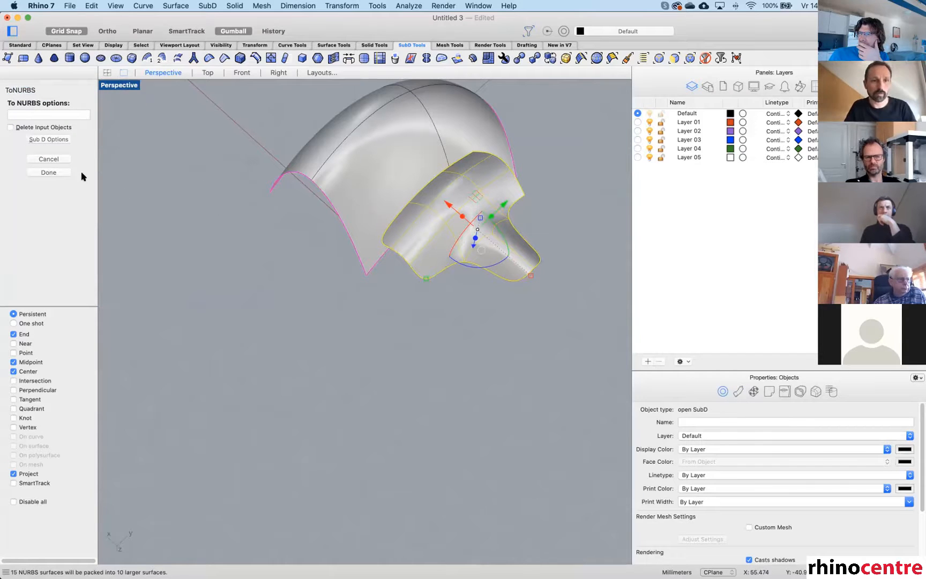
{"action": "left_click", "coordinate": [57, 172]}
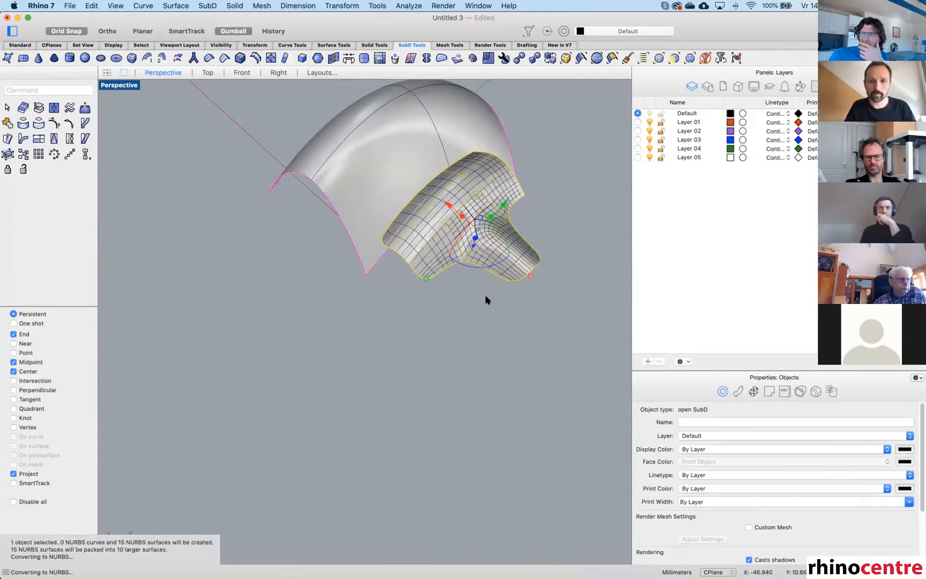
Move the NURBS polysurface away from the SubD along the green axis and explode it into separate surfaces.
{"action": "left_click", "coordinate": [490, 257]}
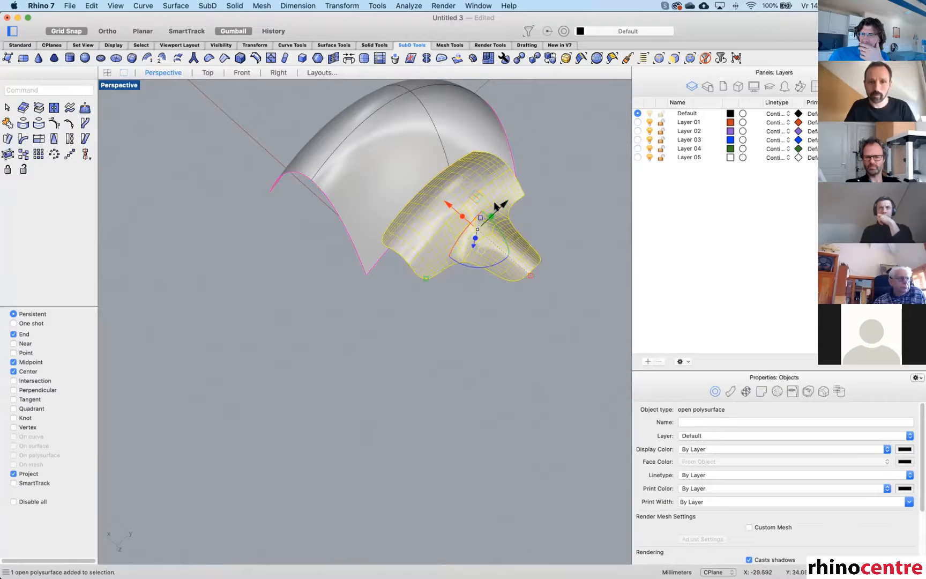
{"action": "left_click_drag", "start_coordinate": [498, 206], "coordinate": [356, 327]}
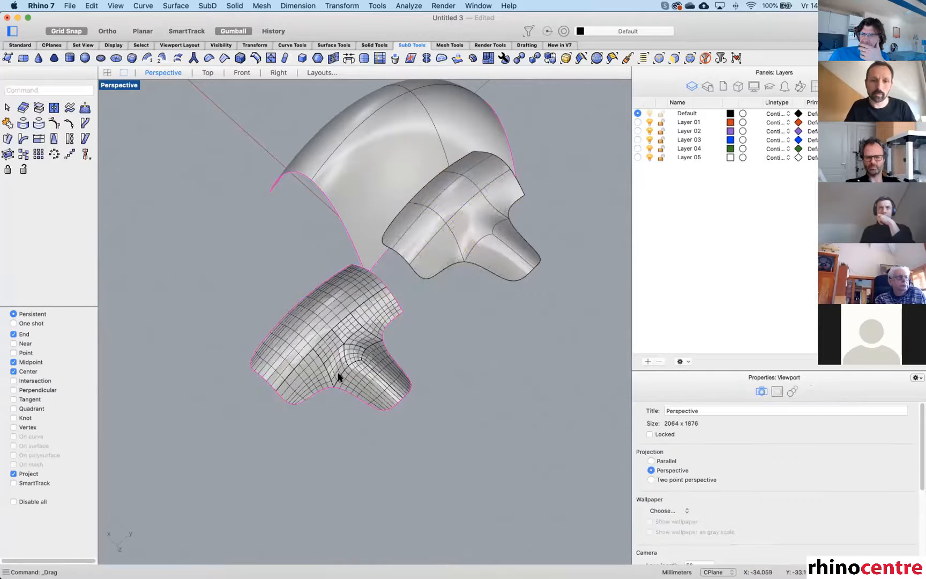
{"action": "scroll", "coordinate": [338, 377], "scroll_direction": "up", "scroll_amount": 3}
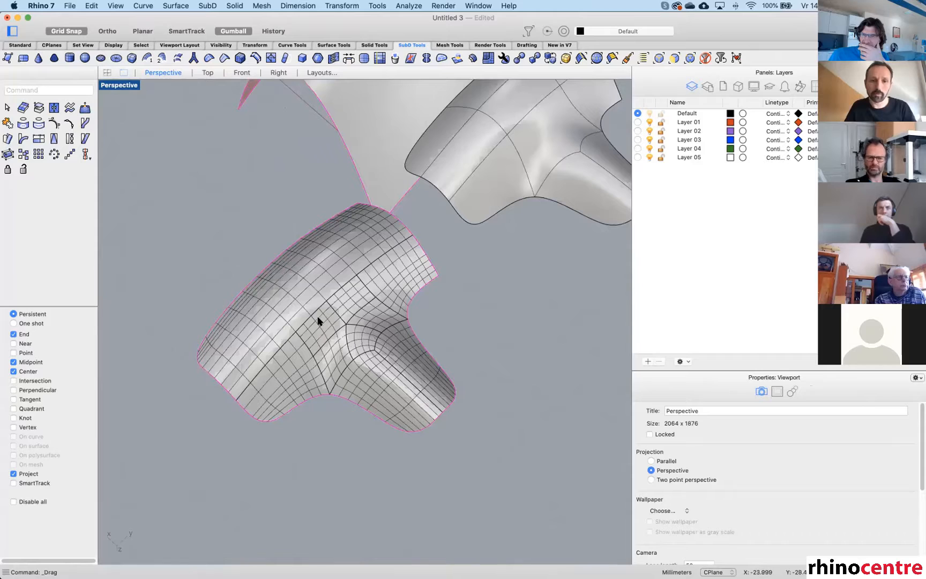
{"action": "left_click", "coordinate": [358, 333]}
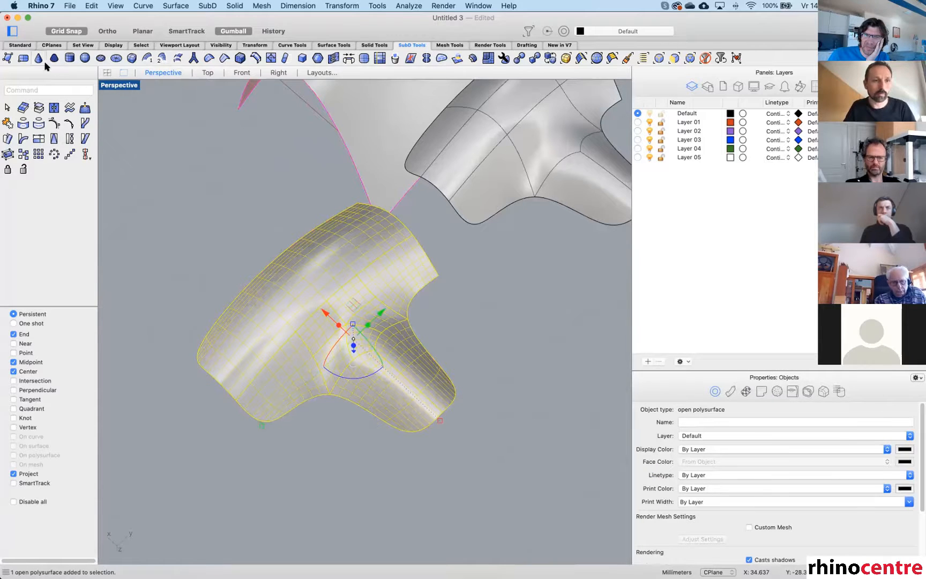
{"action": "left_click", "coordinate": [22, 46]}
{"action": "left_click", "coordinate": [83, 139]}
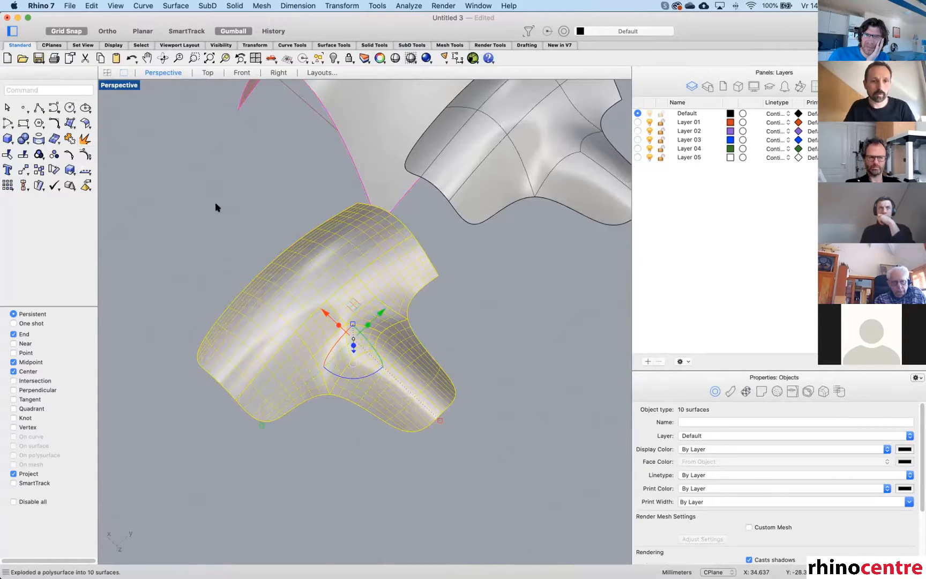
Move the small surface at the inner corner of the flap vertically down, out of the exploded patches.
{"action": "left_click", "coordinate": [450, 320]}
{"action": "left_click", "coordinate": [379, 313]}
{"action": "right_click_drag", "start_coordinate": [379, 313], "coordinate": [382, 271]}
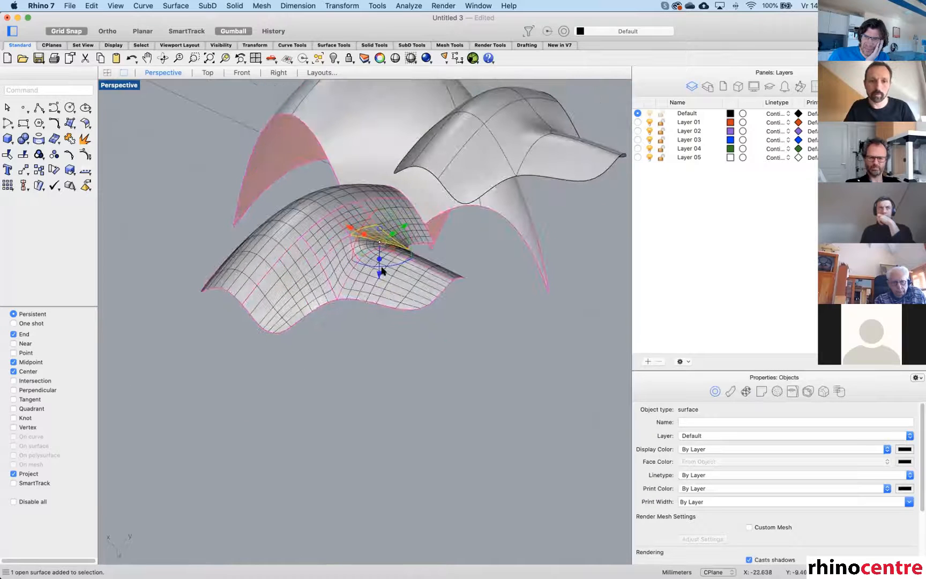
{"action": "left_click_drag", "start_coordinate": [379, 274], "coordinate": [397, 371]}
{"action": "left_click", "coordinate": [419, 399]}
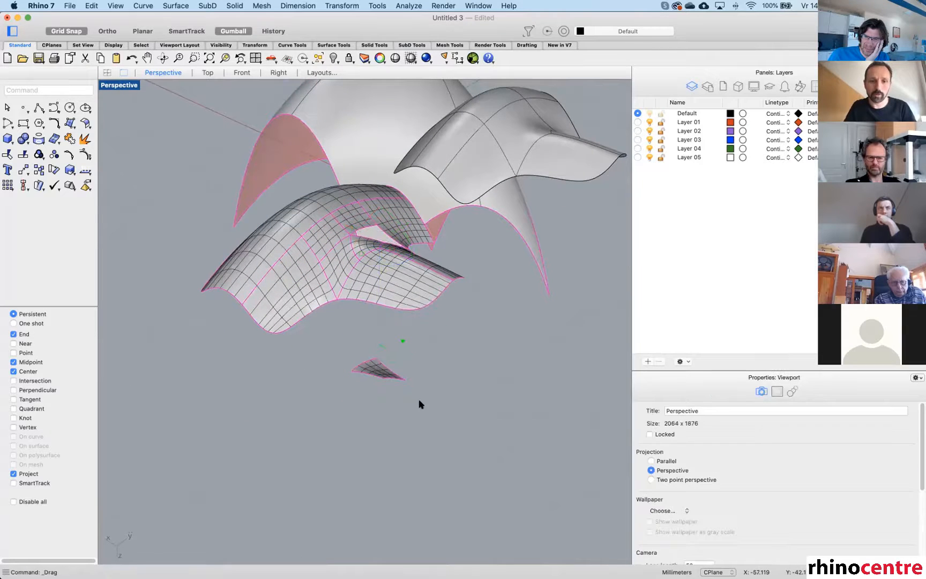
Turn on the control points of the separated corner surface and examine its point layout.
{"action": "right_click_drag", "start_coordinate": [419, 399], "coordinate": [343, 369]}
{"action": "left_click", "coordinate": [344, 373]}
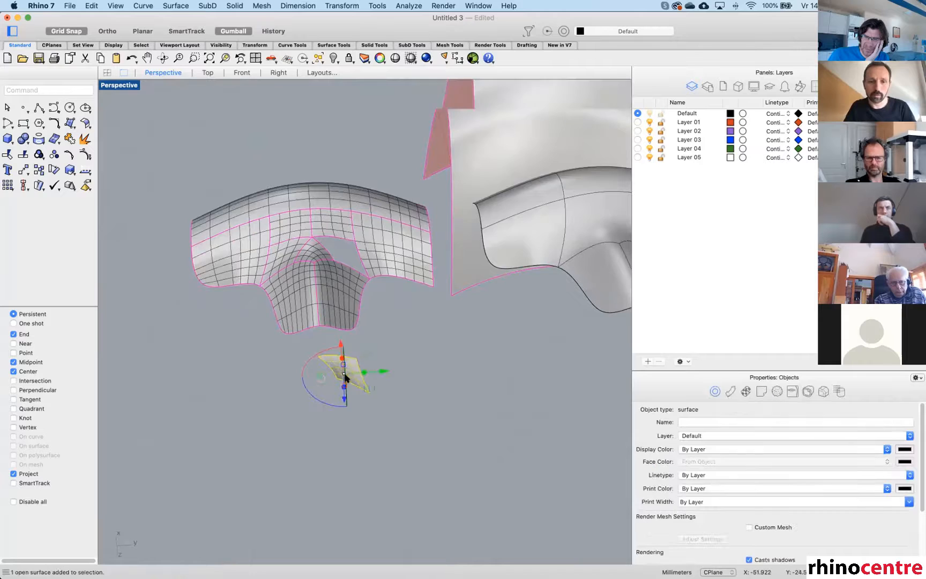
{"action": "scroll", "coordinate": [345, 377], "scroll_direction": "up", "scroll_amount": 5}
{"action": "key", "text": "F10"}
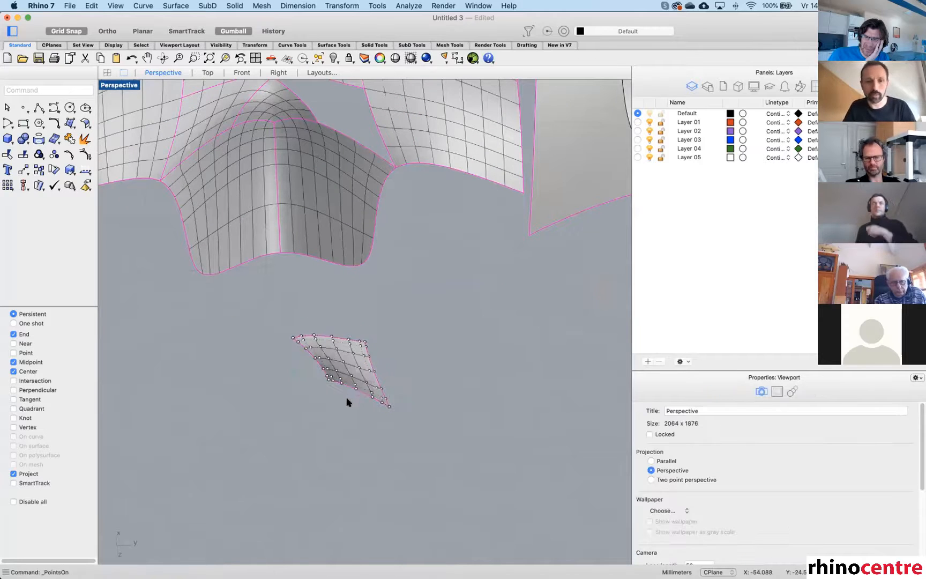
{"action": "scroll", "coordinate": [347, 400], "scroll_direction": "up", "scroll_amount": 4}
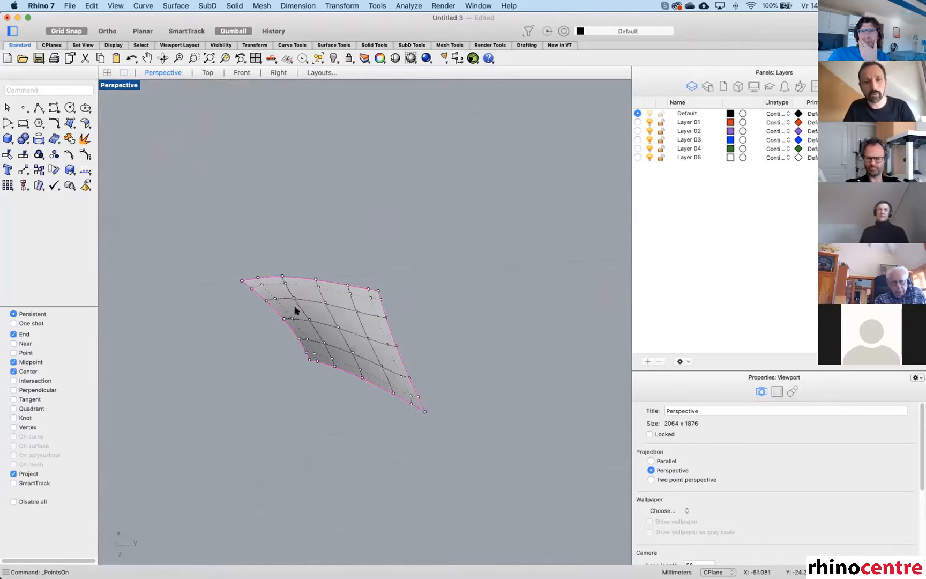
{"action": "scroll", "coordinate": [378, 331], "scroll_direction": "down", "scroll_amount": 6}
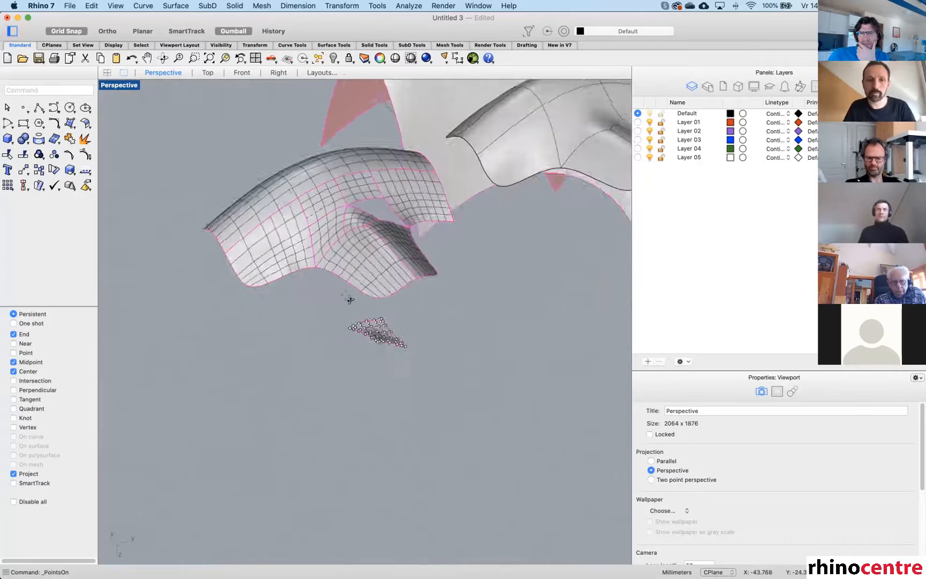
Undo the corner surface's move and compare the exploded NURBS patches with the original SubD.
{"action": "key", "text": "super+z"}
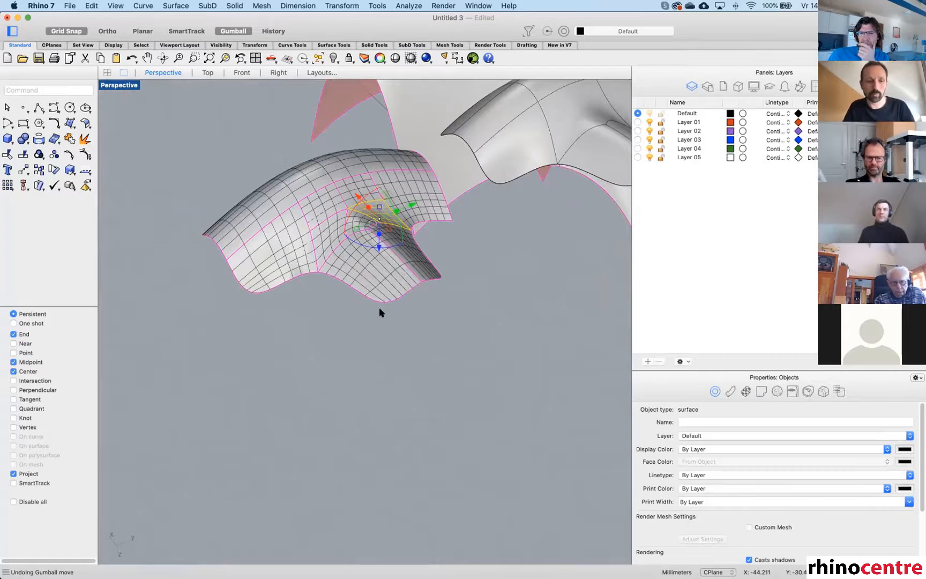
{"action": "left_click", "coordinate": [380, 310]}
{"action": "right_click_drag", "start_coordinate": [327, 253], "coordinate": [363, 240]}
{"action": "scroll", "coordinate": [362, 279], "scroll_direction": "down", "scroll_amount": 4}
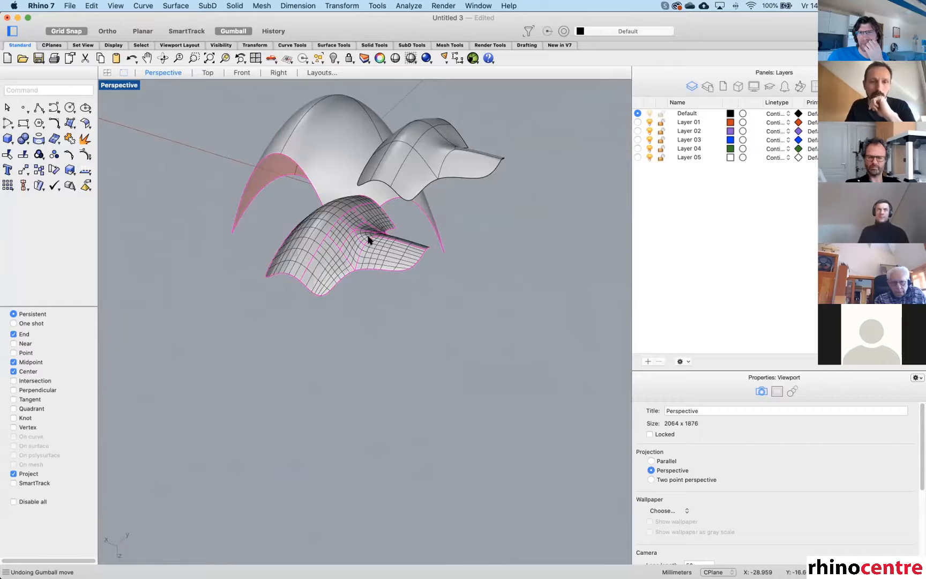
{"action": "right_click_drag", "start_coordinate": [374, 234], "coordinate": [412, 244]}
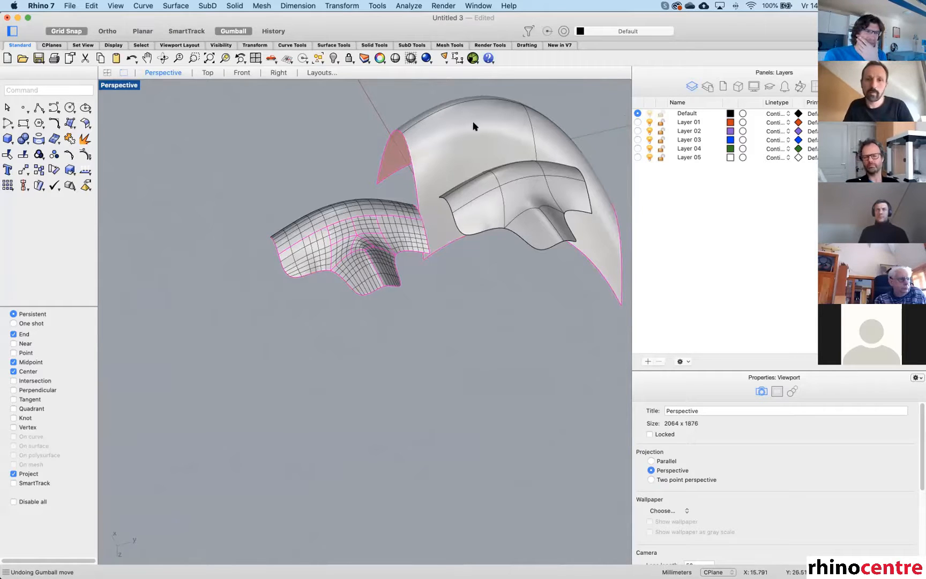
{"action": "right_click_drag", "start_coordinate": [473, 124], "coordinate": [459, 150]}
Switch to the open document 7-inch-driver-frame.3dm and examine the speaker frame from below.
{"action": "left_click", "coordinate": [478, 5]}
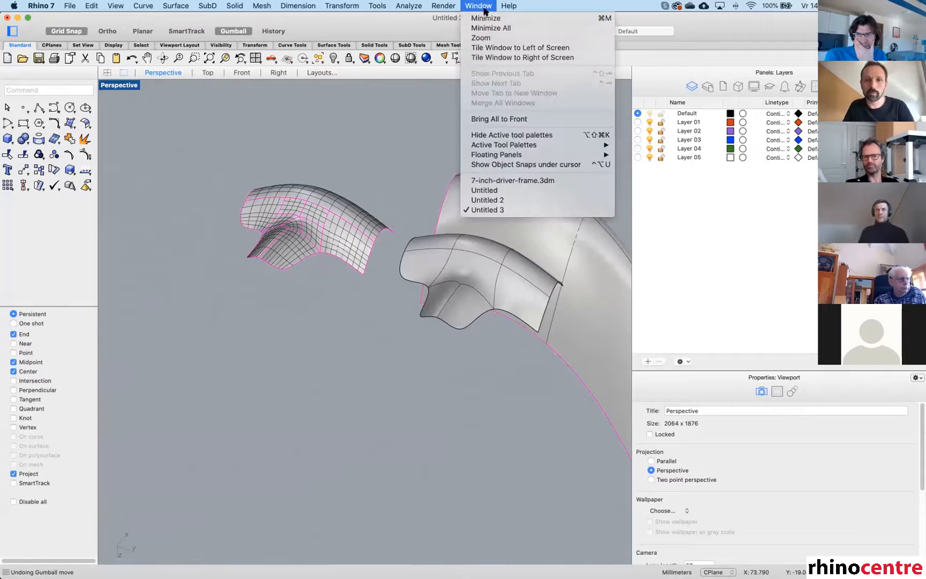
{"action": "left_click", "coordinate": [498, 181]}
{"action": "right_click_drag", "start_coordinate": [490, 207], "coordinate": [450, 325]}
{"action": "right_click_drag", "start_coordinate": [438, 362], "coordinate": [333, 366]}
{"action": "scroll", "coordinate": [348, 343], "scroll_direction": "up", "scroll_amount": 10}
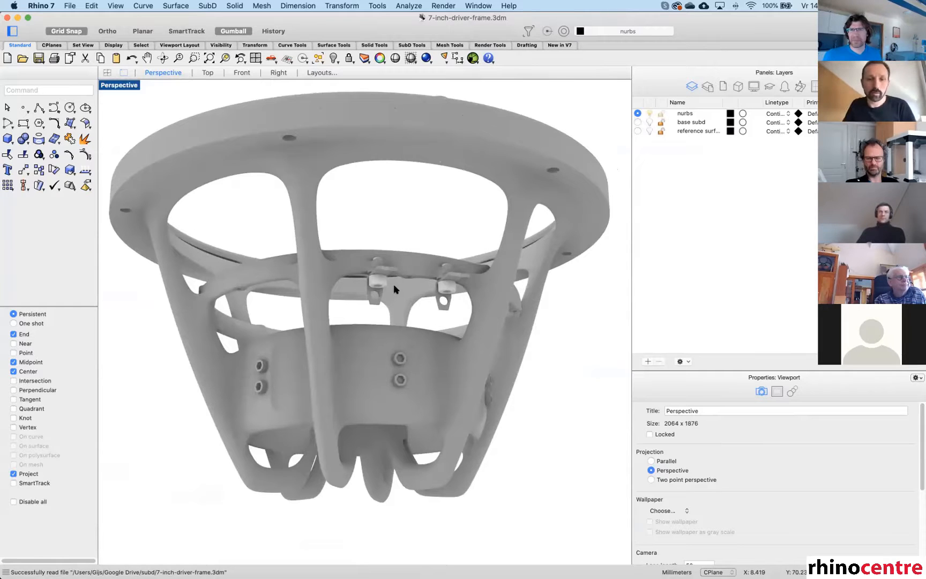
Switch to Preview and view both photos of the finished speaker driver frames.
{"action": "key", "text": "super+Tab"}
{"action": "key", "text": "super+Tab"}
{"action": "key", "text": "super+Tab"}
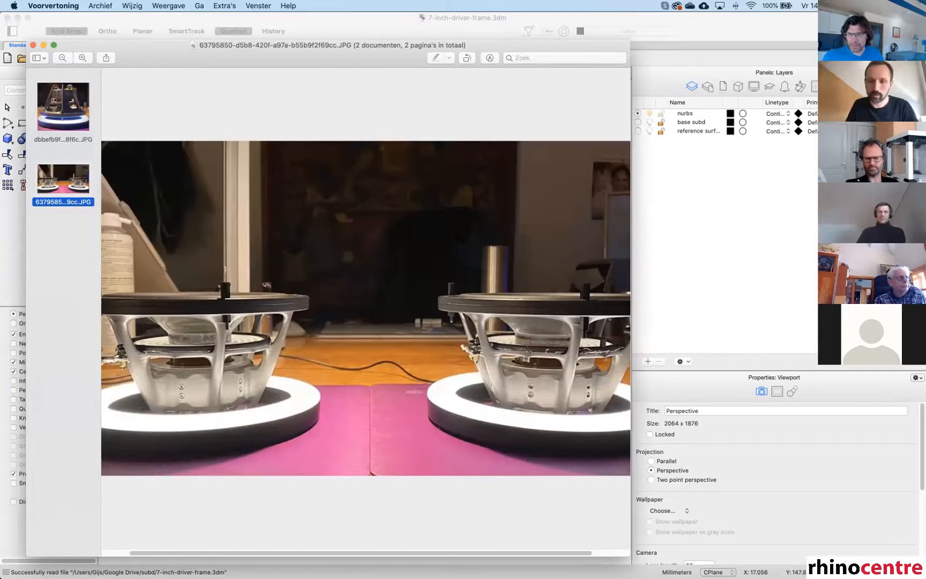
{"action": "key", "text": "Up"}
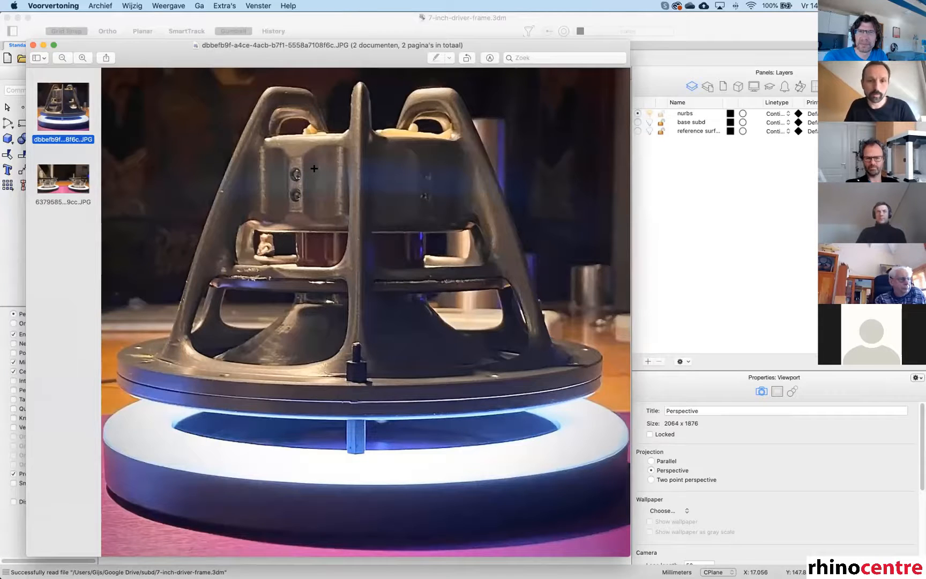
Switch back to Rhino 7 and examine the whole driver frame from above.
{"action": "key", "text": "super+Tab"}
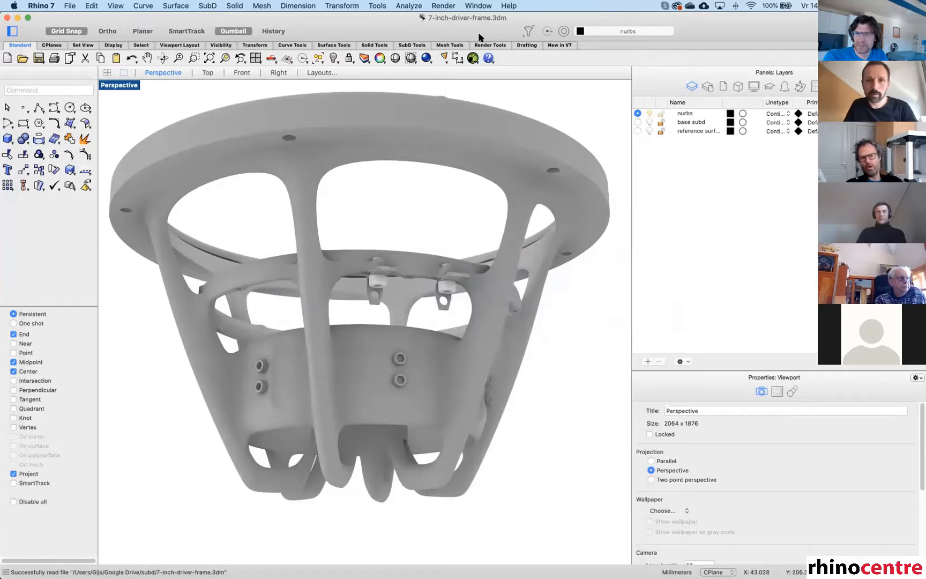
{"action": "left_click", "coordinate": [478, 6]}
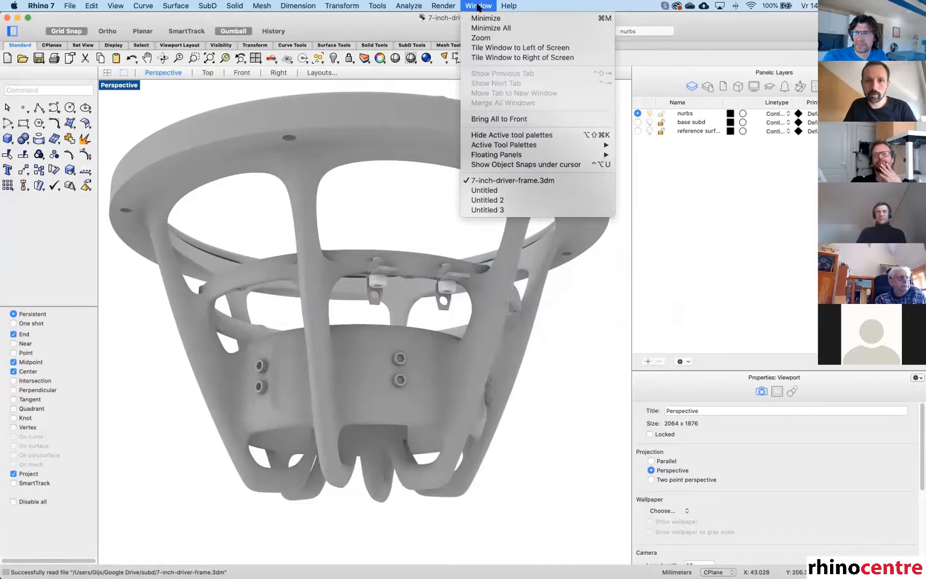
{"action": "left_click", "coordinate": [587, 350]}
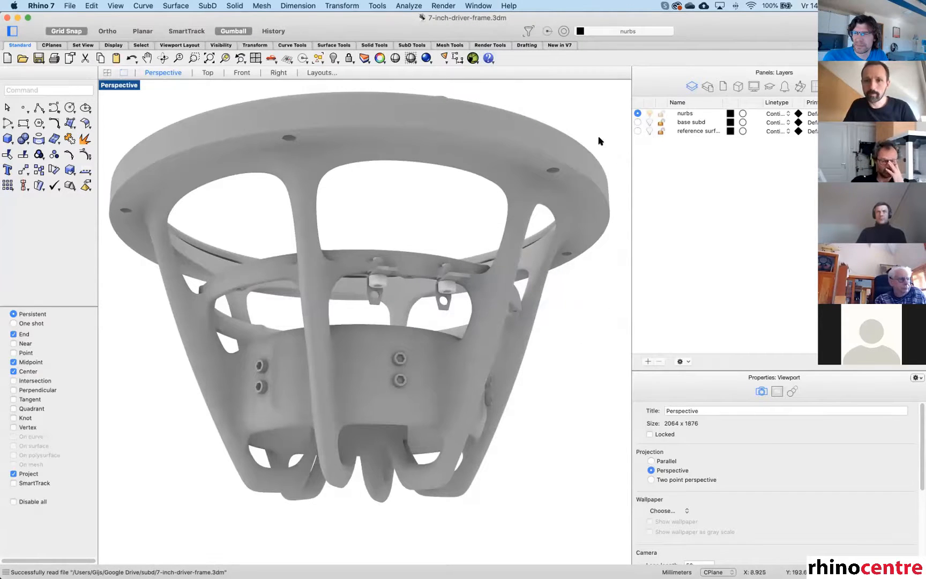
{"action": "right_click_drag", "start_coordinate": [599, 138], "coordinate": [510, 238]}
{"action": "scroll", "coordinate": [477, 228], "scroll_direction": "down", "scroll_amount": 4}
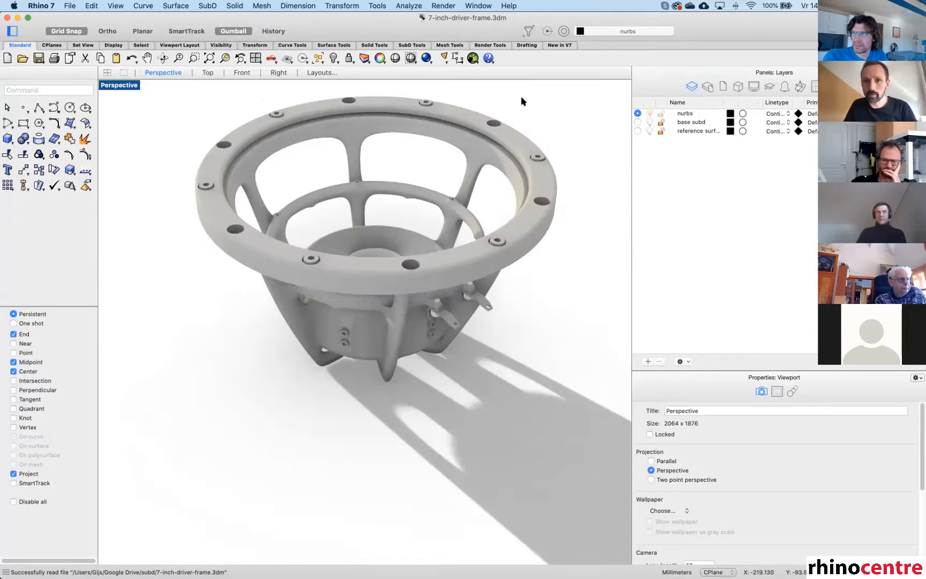
Make base subd the current layer, hide the nurbs layer and set the Perspective viewport to Shaded display.
{"action": "left_click", "coordinate": [638, 122]}
{"action": "left_click", "coordinate": [649, 113]}
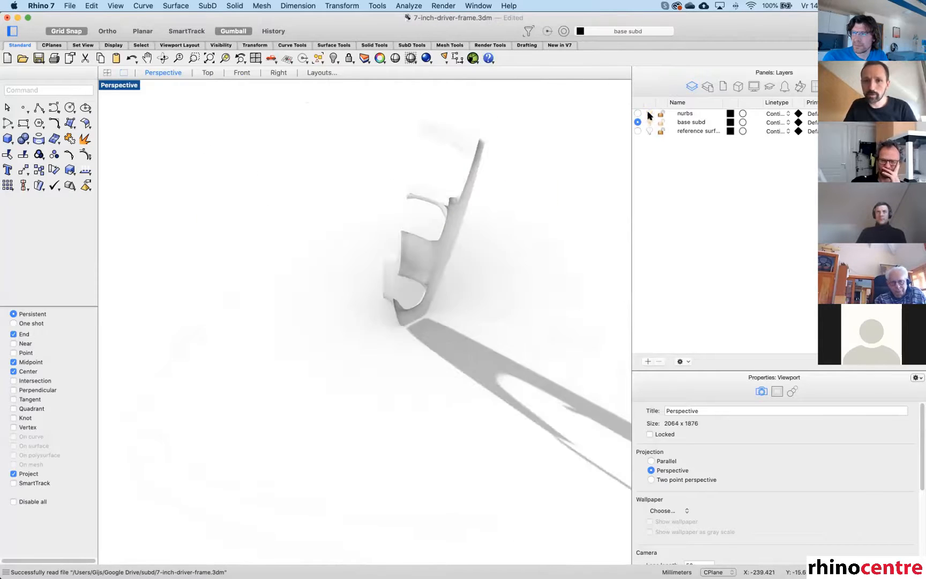
{"action": "right_click_drag", "start_coordinate": [446, 169], "coordinate": [374, 201]}
{"action": "left_click", "coordinate": [124, 85]}
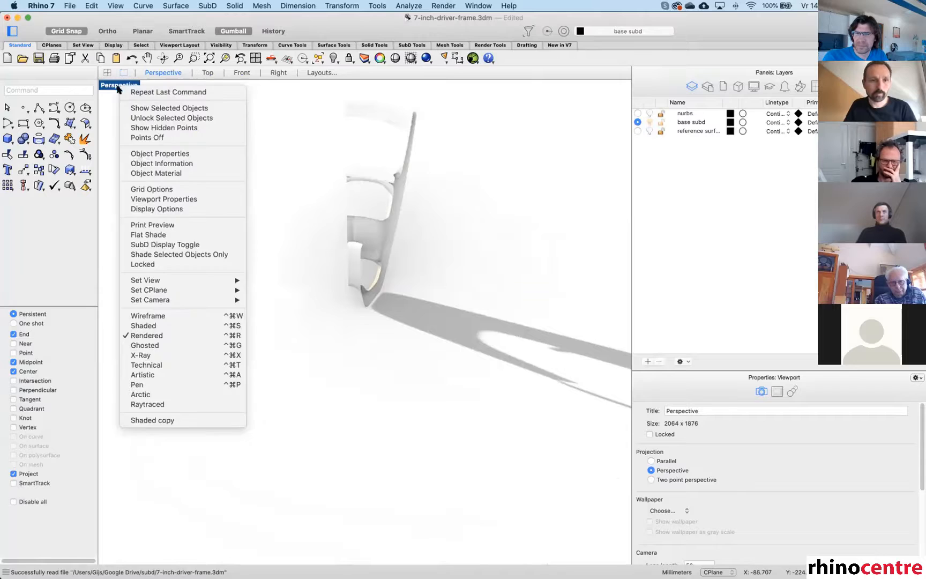
{"action": "left_click", "coordinate": [143, 326]}
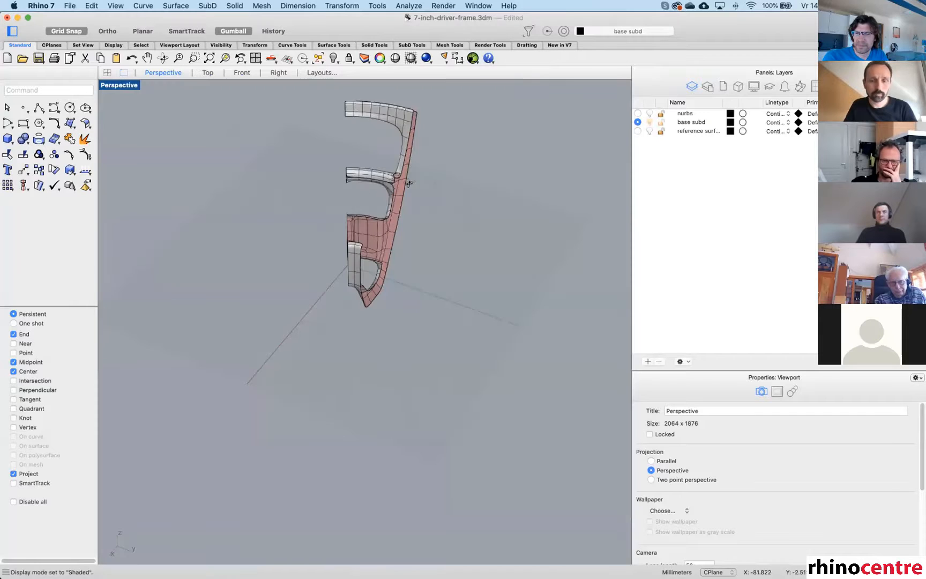
Examine the base SubD segment from several sides, comparing its smooth display with its flat control-polygon display.
{"action": "mouse_move", "coordinate": [409, 182]}
{"action": "right_mouse_down"}
{"action": "mouse_move", "coordinate": [459, 185]}
{"action": "mouse_move", "coordinate": [236, 284]}
{"action": "mouse_move", "coordinate": [327, 273]}
{"action": "right_mouse_up"}
{"action": "scroll", "coordinate": [328, 273], "scroll_direction": "up", "scroll_amount": 4}
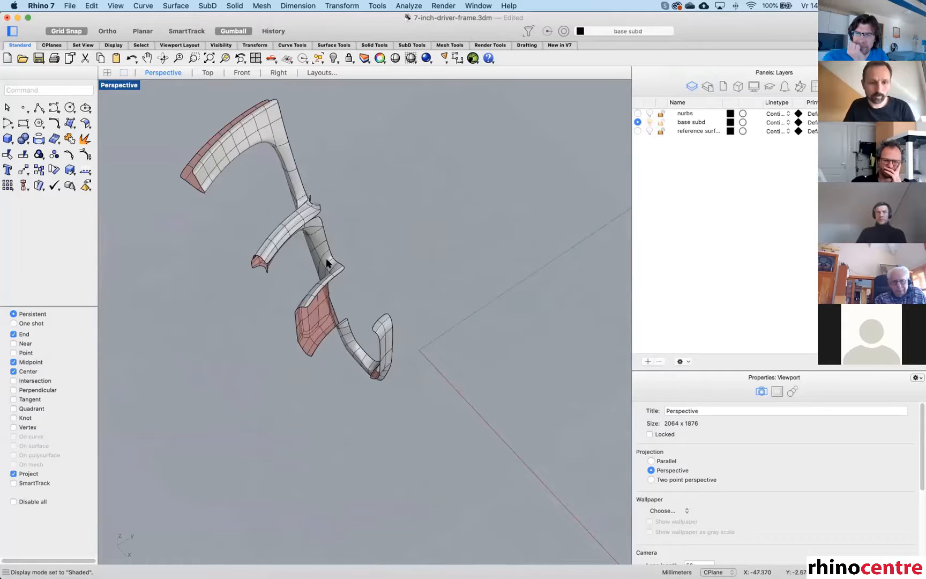
{"action": "scroll", "coordinate": [331, 265], "scroll_direction": "down", "scroll_amount": 4}
{"action": "scroll", "coordinate": [329, 256], "scroll_direction": "up", "scroll_amount": 8}
{"action": "scroll", "coordinate": [324, 250], "scroll_direction": "down", "scroll_amount": 3}
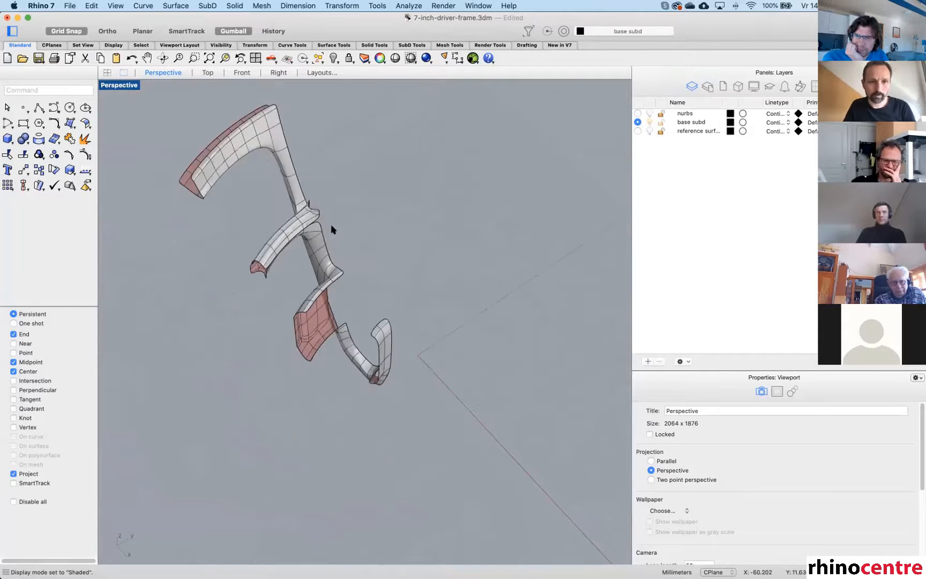
{"action": "key", "text": "Tab"}
{"action": "right_click_drag", "start_coordinate": [331, 240], "coordinate": [372, 234]}
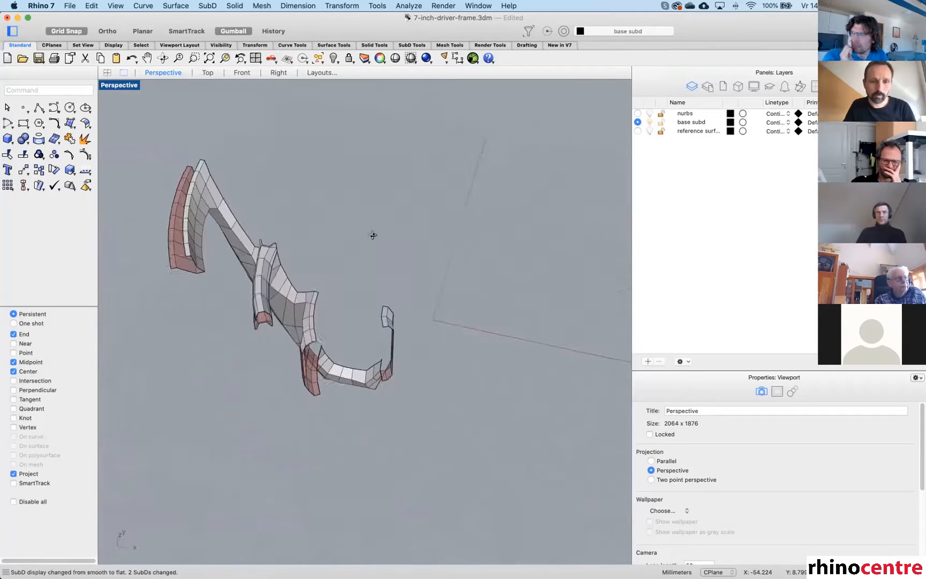
{"action": "scroll", "coordinate": [293, 266], "scroll_direction": "up", "scroll_amount": 3}
{"action": "right_click_drag", "start_coordinate": [286, 266], "coordinate": [342, 290]}
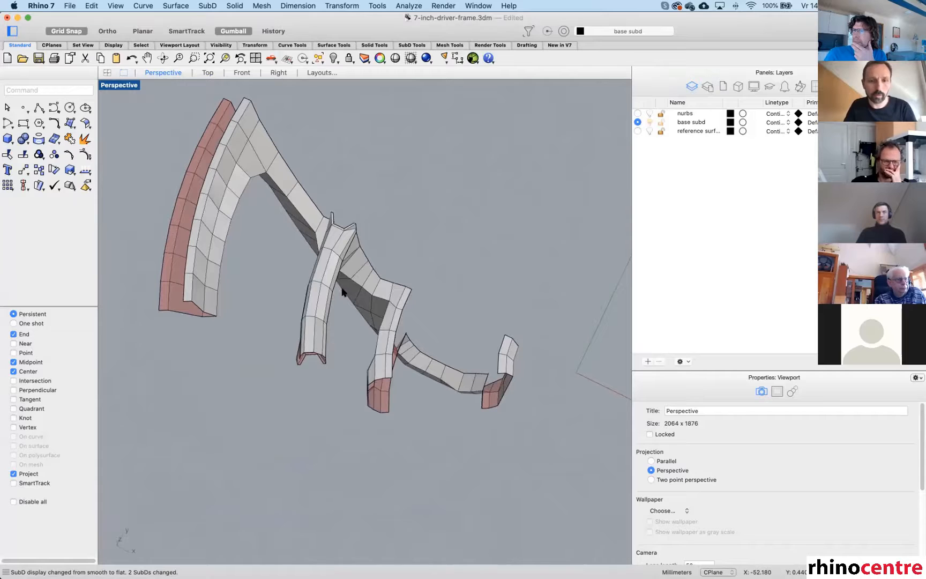
{"action": "key", "text": "Tab"}
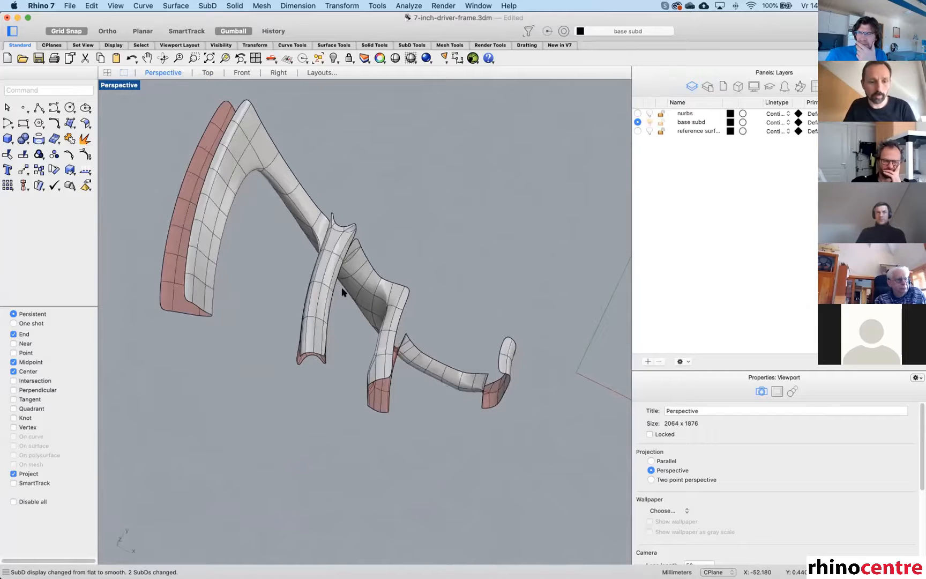
{"action": "key", "text": "Tab"}
{"action": "right_click_drag", "start_coordinate": [300, 333], "coordinate": [326, 294]}
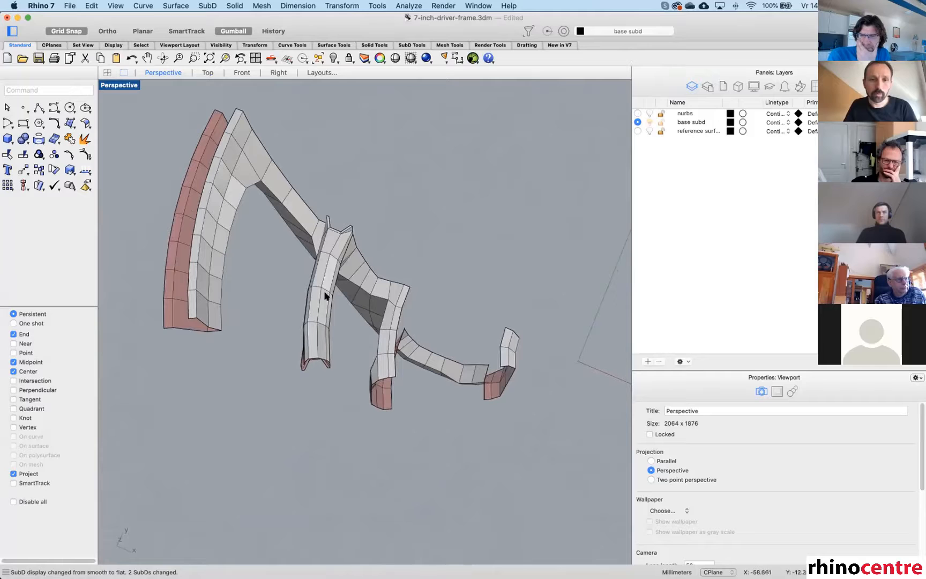
Highlight the large SubD of the base segment, inspect it from another angle and clear the selection.
{"action": "left_click", "coordinate": [258, 170]}
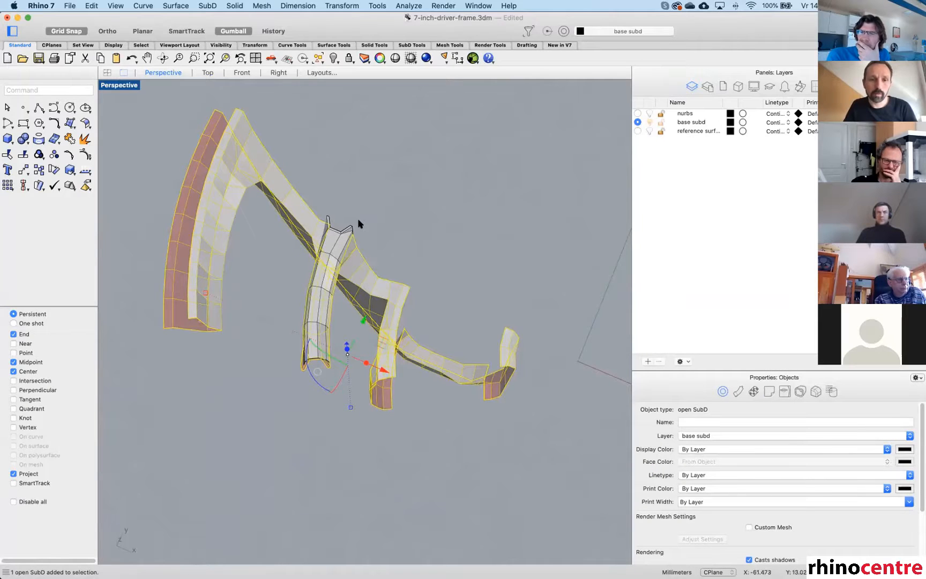
{"action": "right_click_drag", "start_coordinate": [367, 230], "coordinate": [377, 208]}
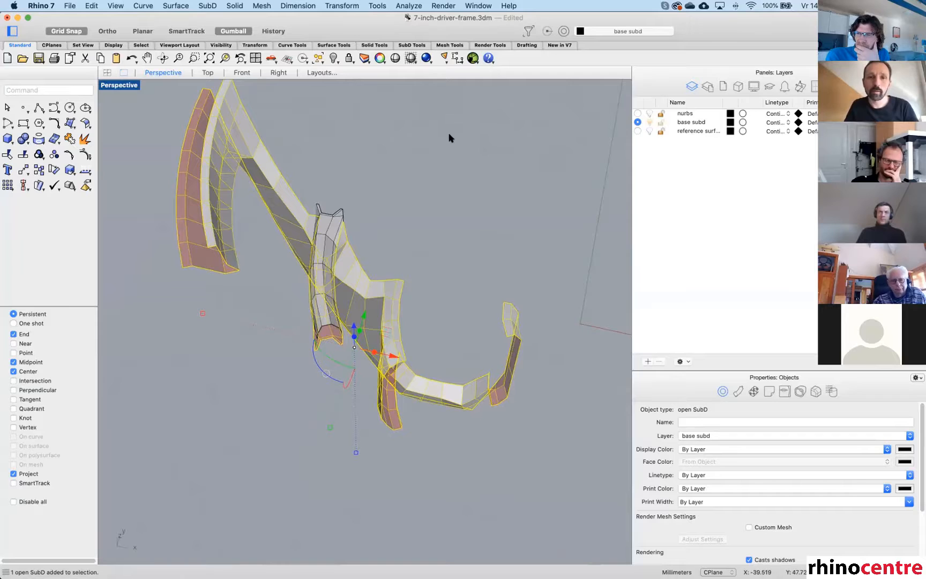
{"action": "mouse_move", "coordinate": [424, 246]}
{"action": "right_mouse_down"}
{"action": "mouse_move", "coordinate": [410, 260]}
{"action": "mouse_move", "coordinate": [420, 254]}
{"action": "right_mouse_up"}
{"action": "left_click", "coordinate": [433, 238]}
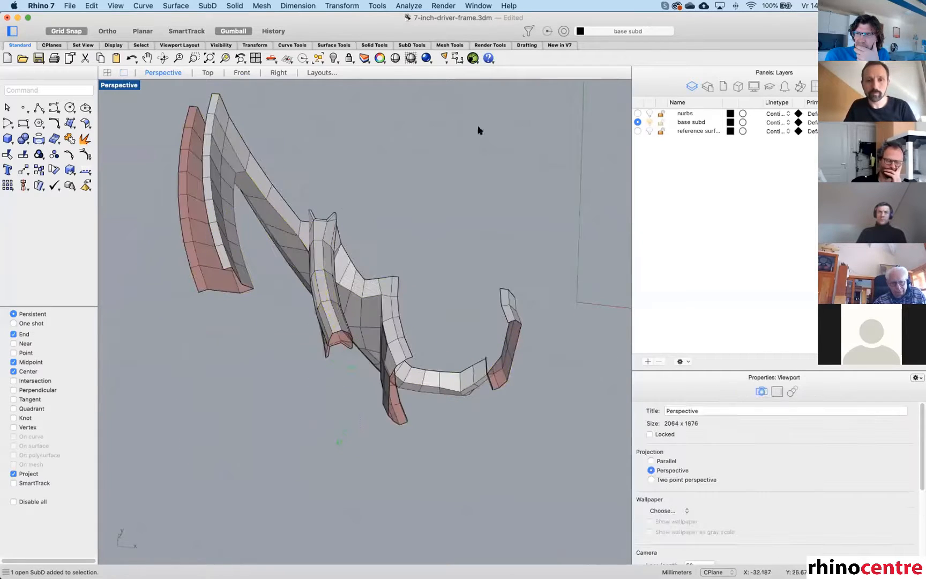
Switch to the first Untitled document, open Grasshopper with the driver frame definition and move its window clear of the model.
{"action": "left_click", "coordinate": [480, 7]}
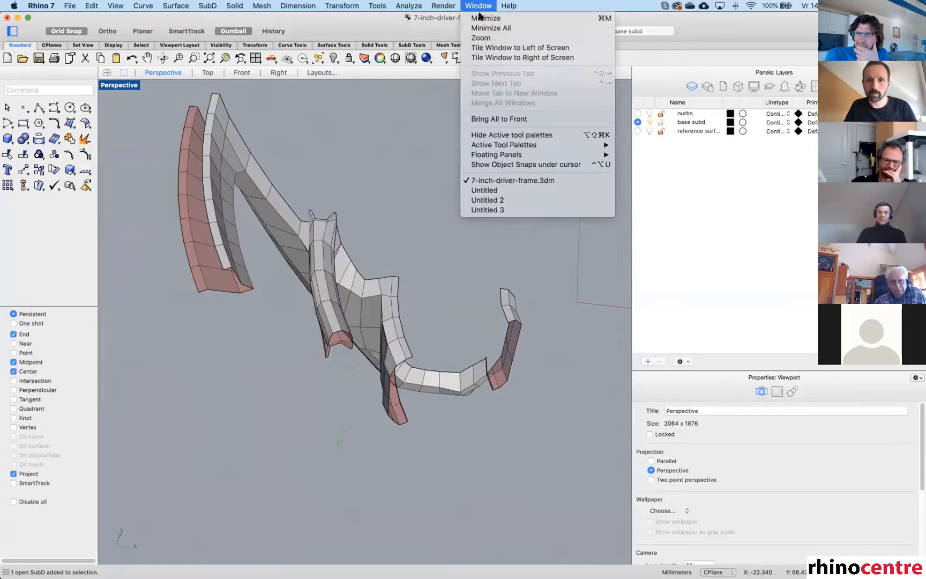
{"action": "left_click", "coordinate": [481, 191]}
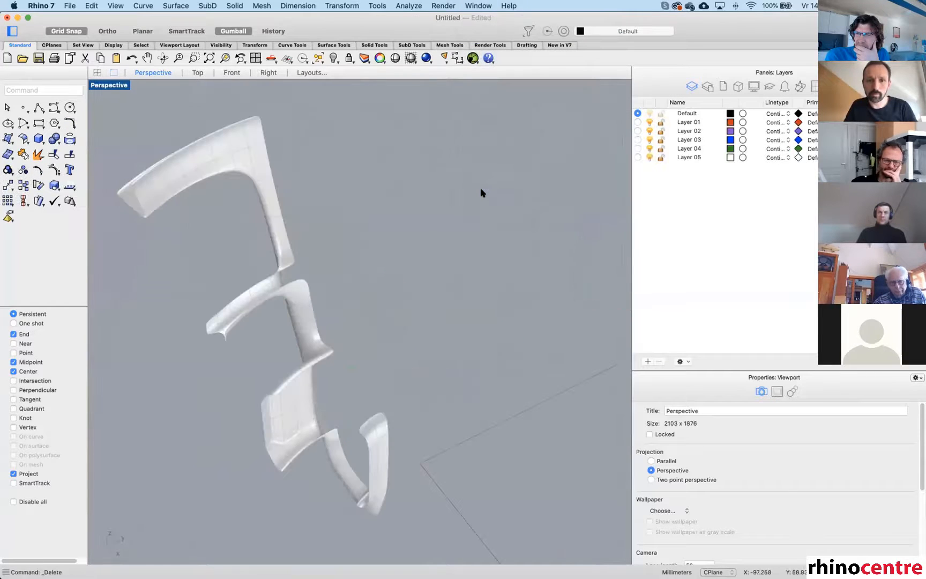
{"action": "type", "text": "Grasshopper"}
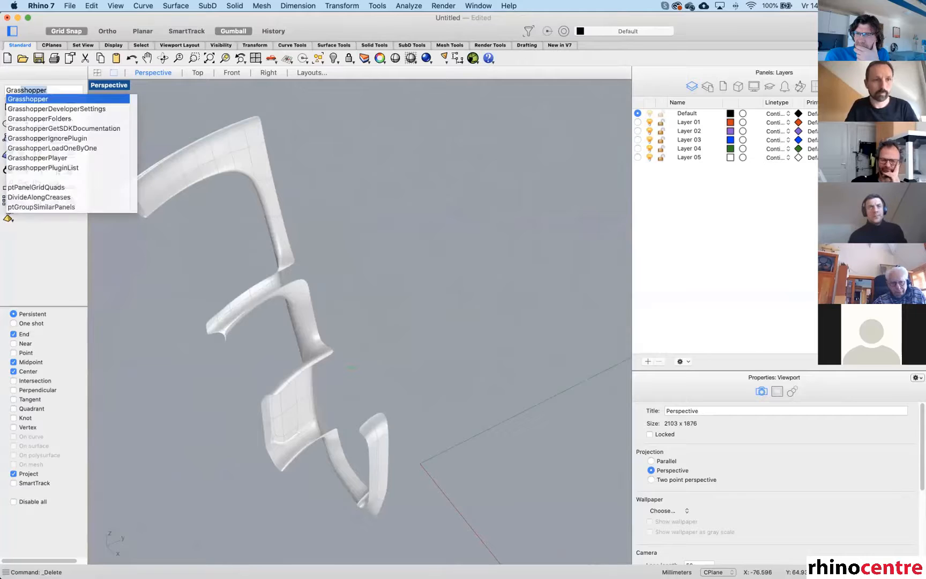
{"action": "key", "text": "Return"}
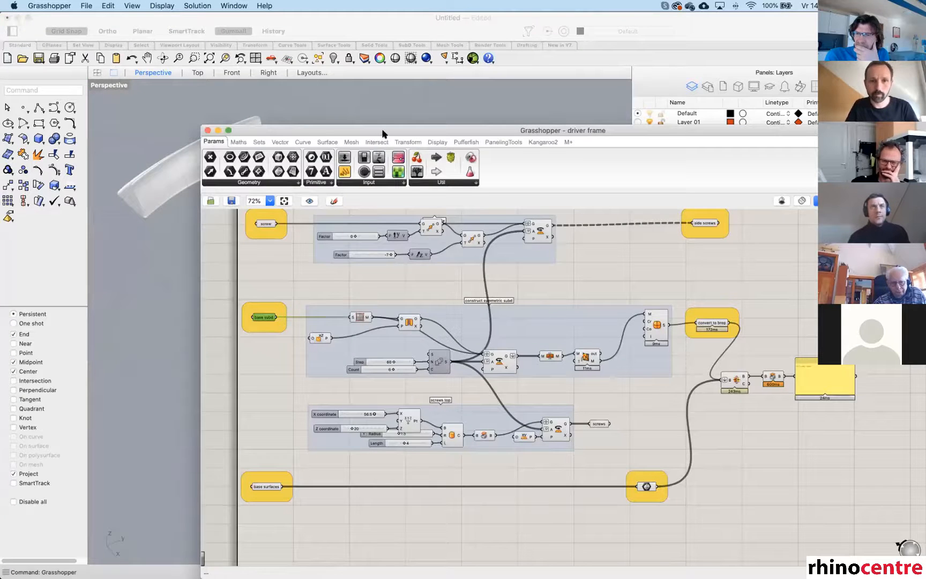
{"action": "left_click_drag", "start_coordinate": [382, 131], "coordinate": [555, 75]}
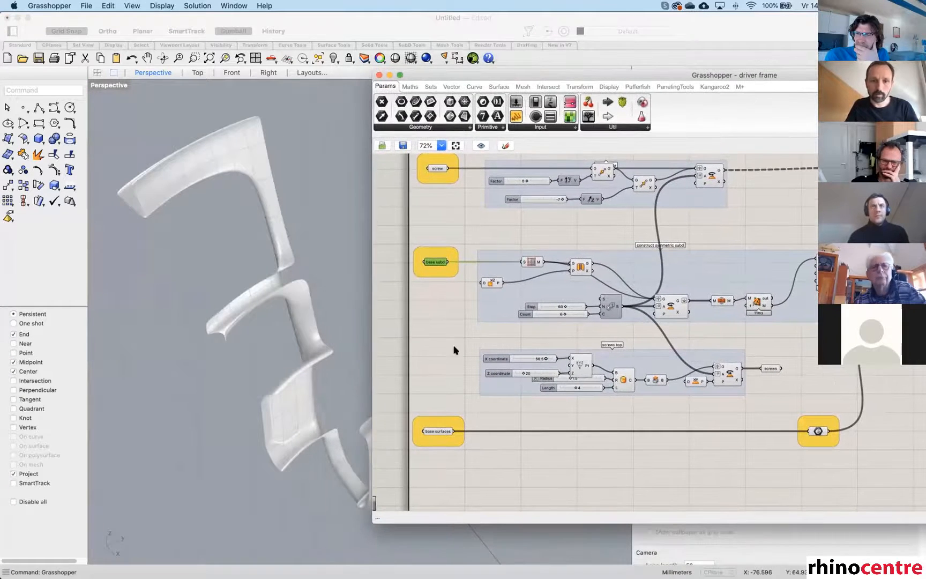
{"action": "left_click", "coordinate": [320, 248]}
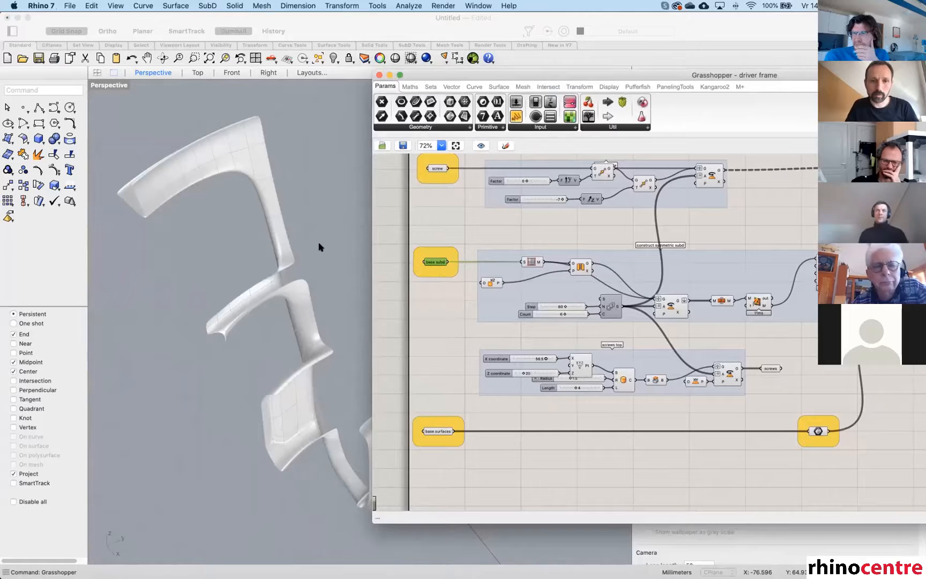
Preview the mirrored base SubD and its rotated copies from the "construct symmetric subd" group, and examine them in the model view.
{"action": "left_click", "coordinate": [435, 265]}
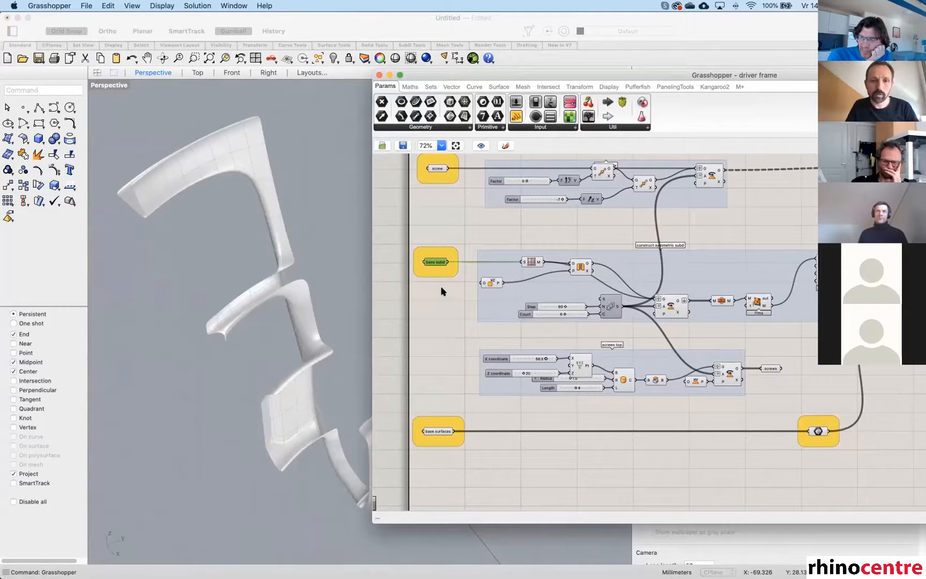
{"action": "left_click", "coordinate": [582, 269]}
{"action": "right_click_drag", "start_coordinate": [242, 281], "coordinate": [294, 296]}
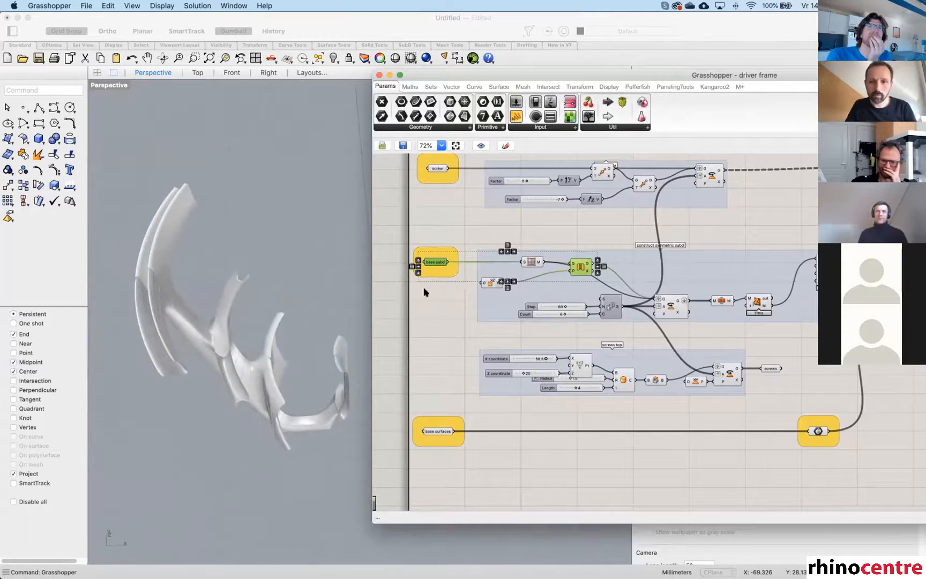
{"action": "left_click", "coordinate": [673, 308], "text": "shift"}
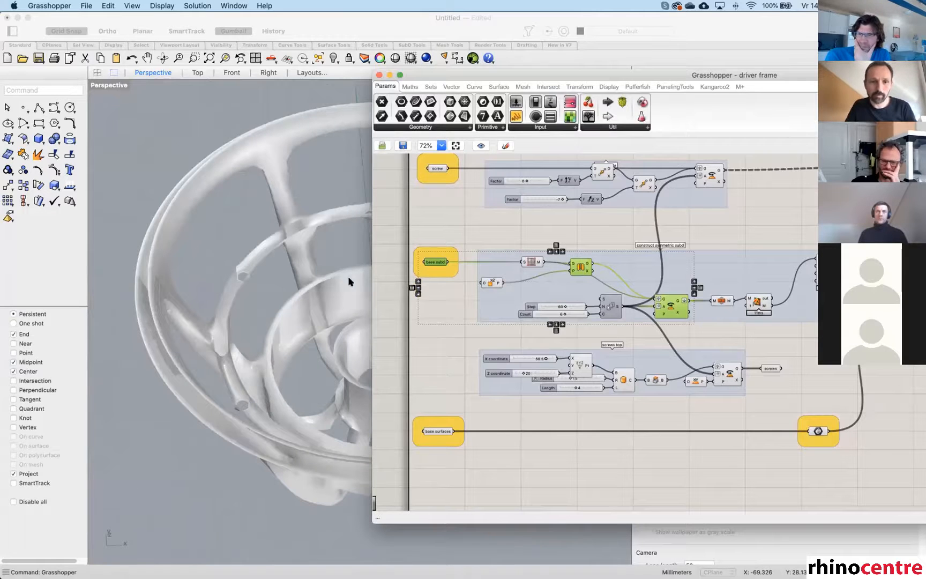
{"action": "right_click_drag", "start_coordinate": [278, 291], "coordinate": [263, 322]}
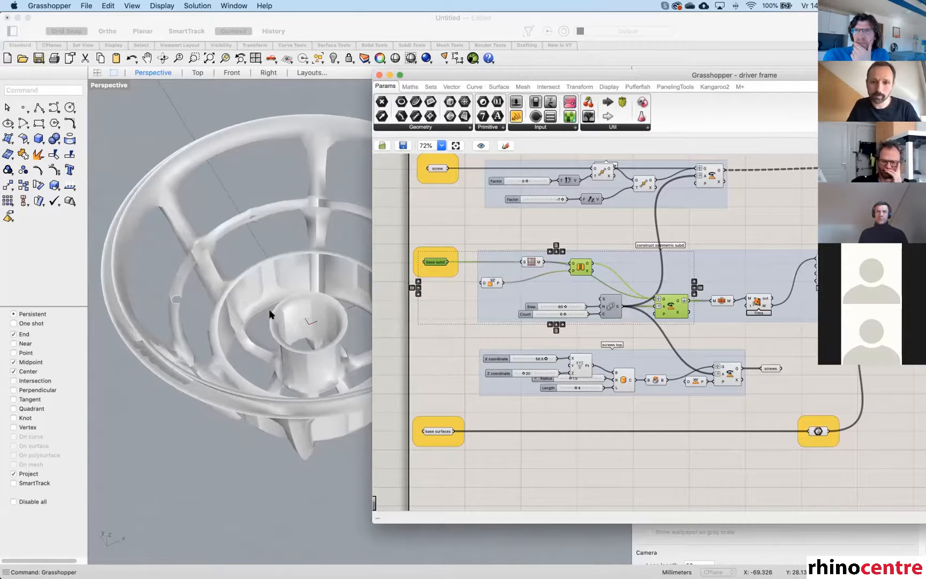
{"action": "right_click_drag", "start_coordinate": [158, 397], "coordinate": [189, 362]}
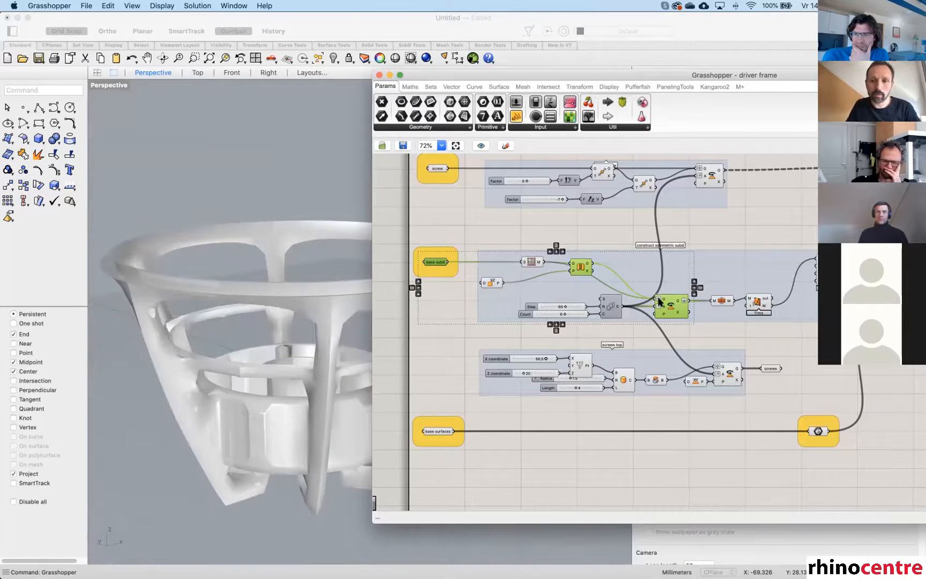
Follow the definition to its output end and preview the frame from the last component before the yellow panel.
{"action": "scroll", "coordinate": [574, 321], "scroll_direction": "down", "scroll_amount": 2}
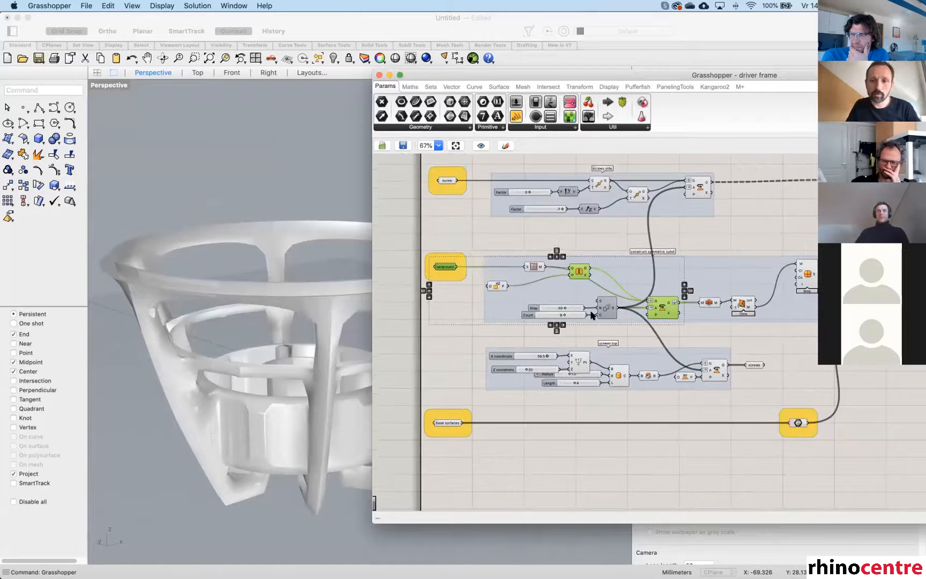
{"action": "right_click_drag", "start_coordinate": [729, 303], "coordinate": [642, 300]}
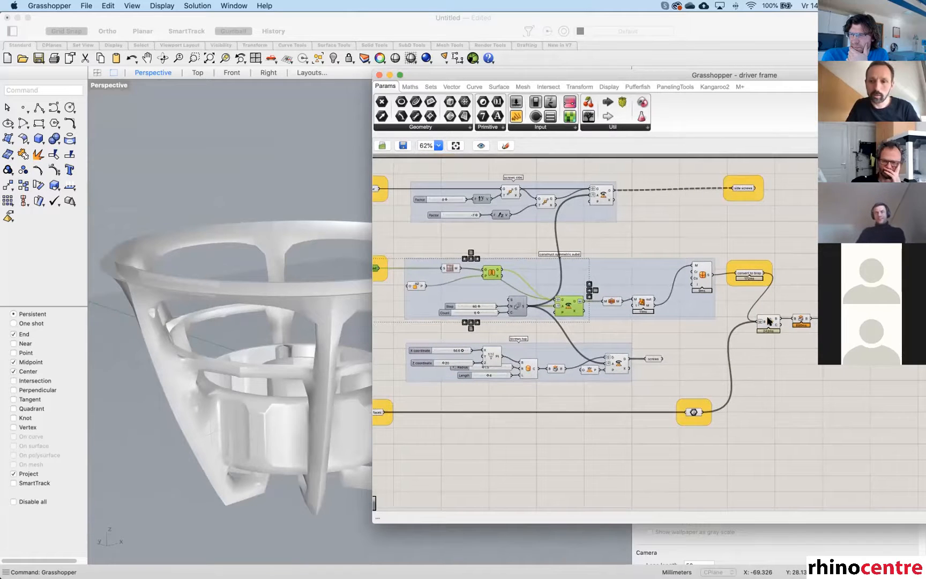
{"action": "right_click_drag", "start_coordinate": [769, 321], "coordinate": [699, 315]}
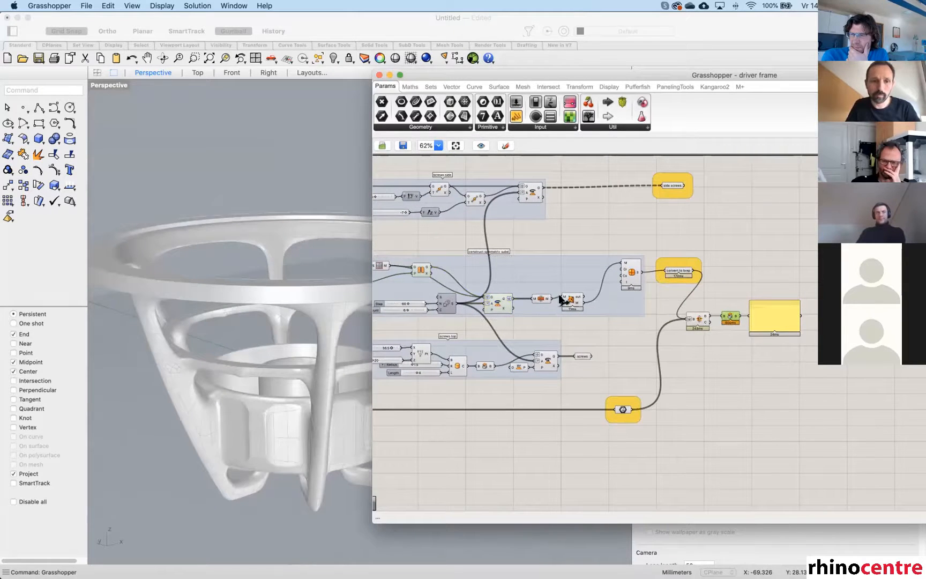
{"action": "mouse_move", "coordinate": [330, 275]}
{"action": "right_mouse_down"}
{"action": "mouse_move", "coordinate": [315, 304]}
{"action": "mouse_move", "coordinate": [317, 276]}
{"action": "right_mouse_up"}
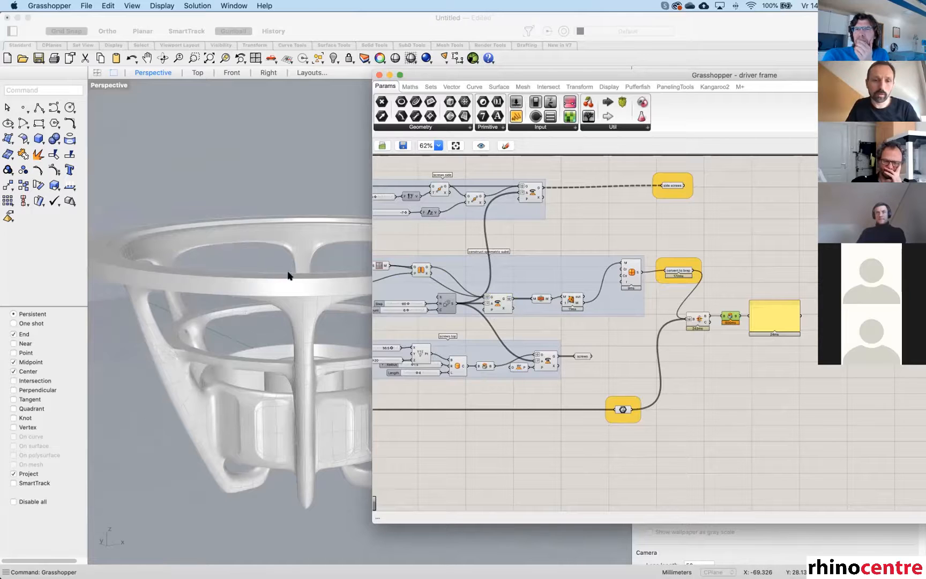
Examine the frame's strut junctions up close, and the outer ring and struts from above and the side.
{"action": "right_click_drag", "start_coordinate": [308, 296], "coordinate": [229, 350]}
{"action": "scroll", "coordinate": [141, 331], "scroll_direction": "up", "scroll_amount": 10}
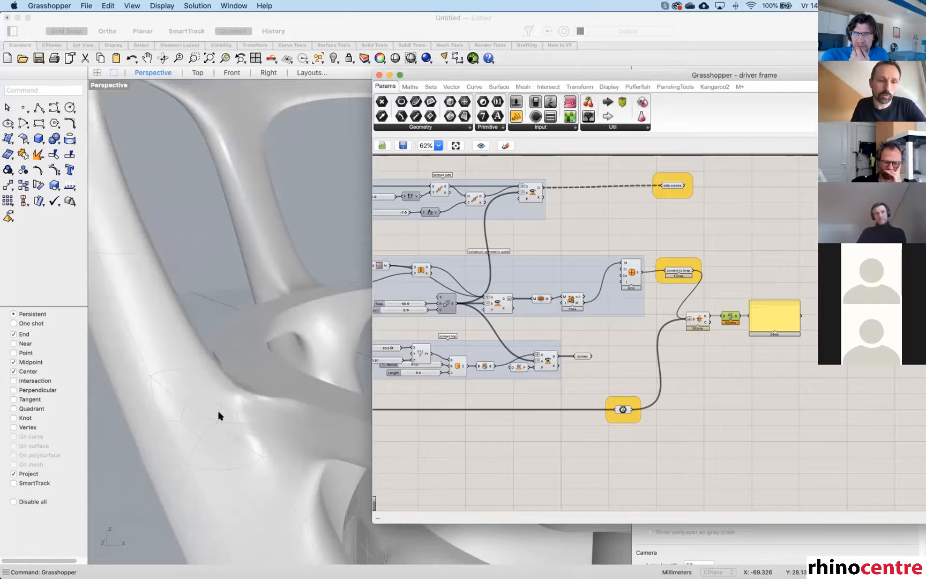
{"action": "right_click_drag", "start_coordinate": [198, 350], "coordinate": [197, 342]}
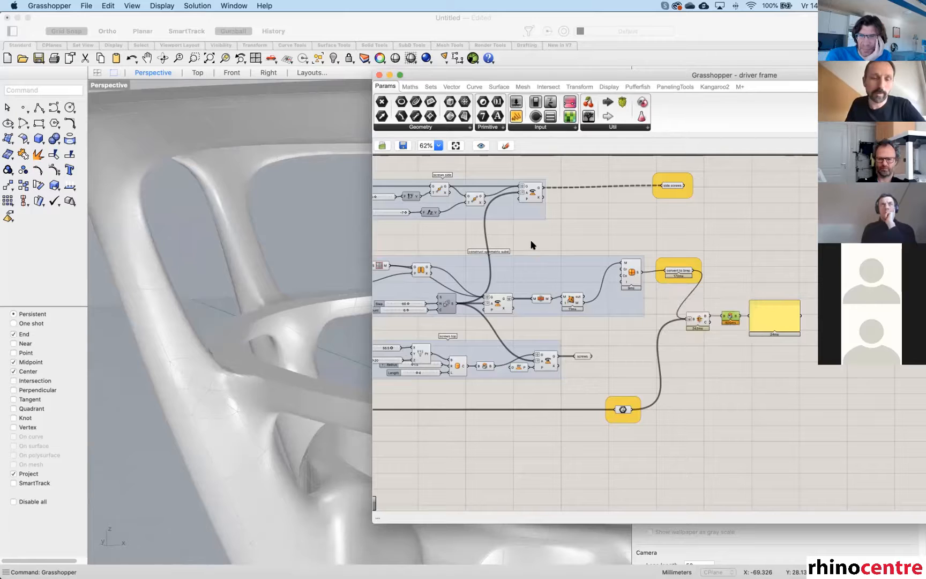
{"action": "scroll", "coordinate": [534, 265], "scroll_direction": "down", "scroll_amount": 2}
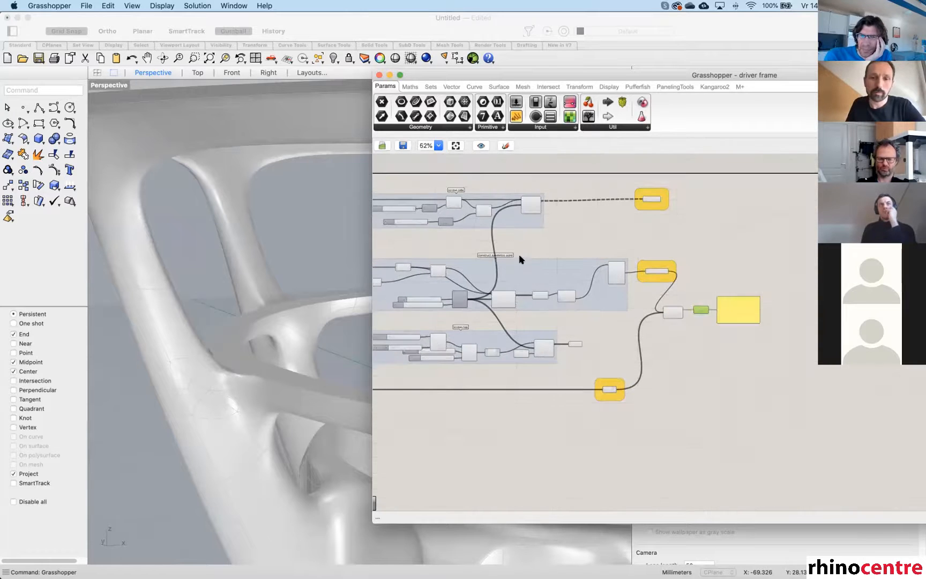
{"action": "right_click_drag", "start_coordinate": [339, 183], "coordinate": [276, 220]}
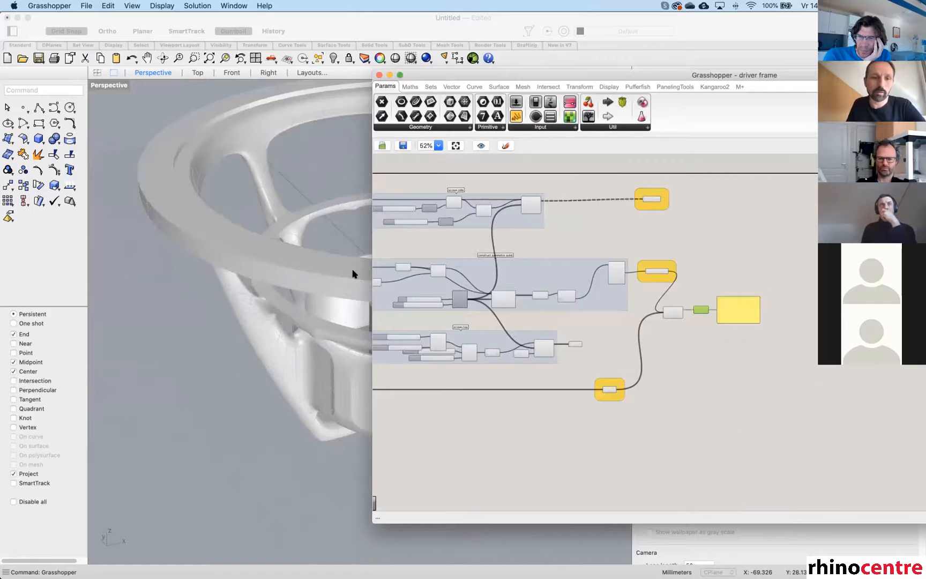
{"action": "right_click_drag", "start_coordinate": [353, 274], "coordinate": [285, 298]}
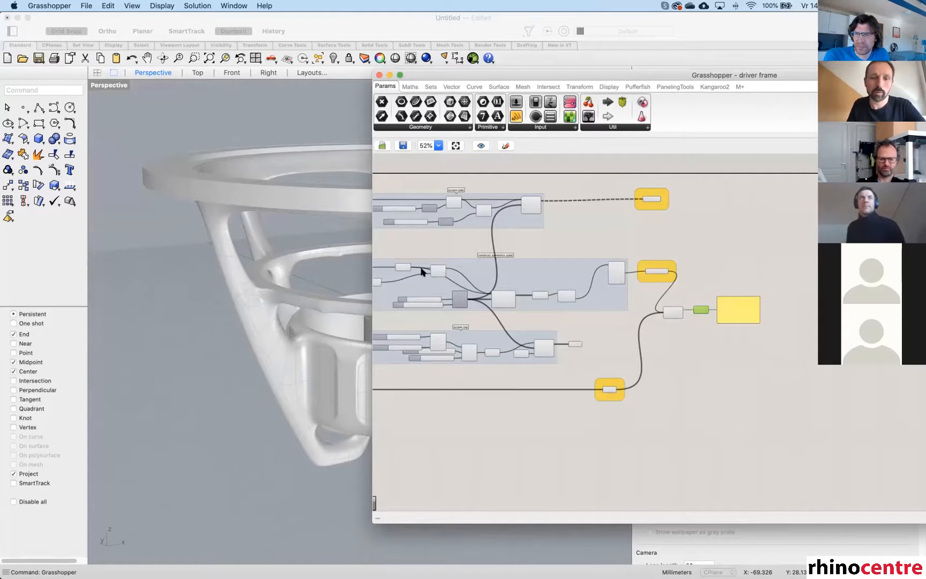
Close the Grasshopper window, view the completed frame from above and switch to the 7-inch-driver-frame.3dm document.
{"action": "left_click", "coordinate": [379, 75]}
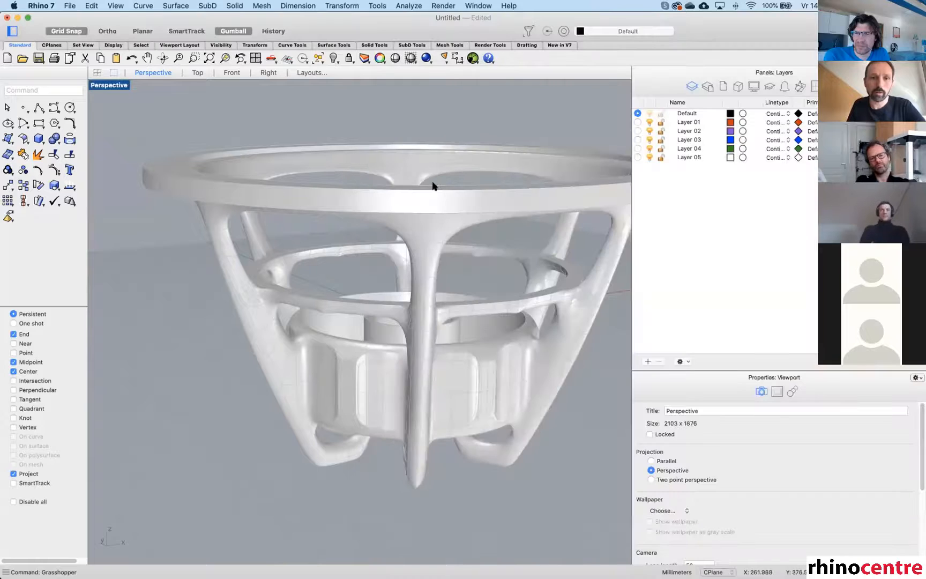
{"action": "right_click_drag", "start_coordinate": [393, 149], "coordinate": [385, 171]}
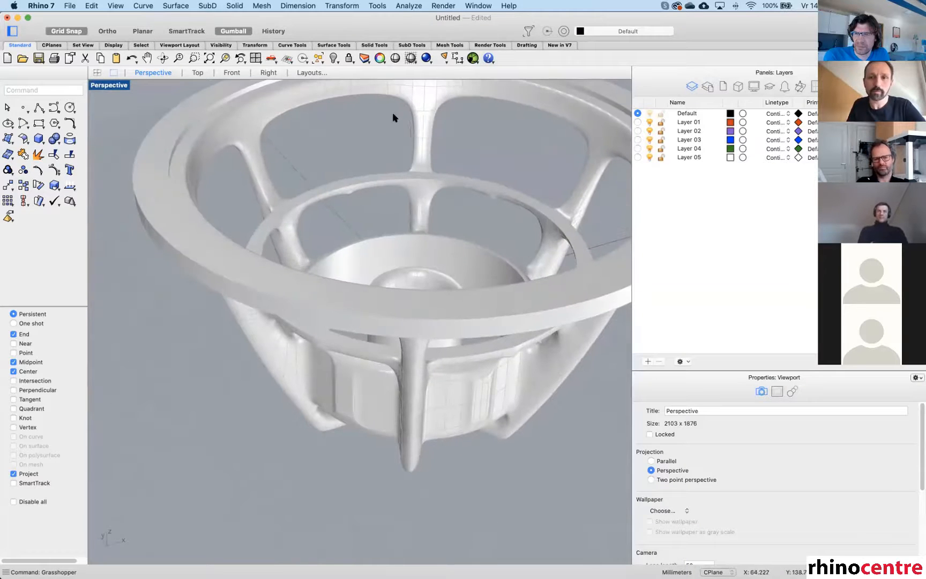
{"action": "left_click", "coordinate": [464, 8]}
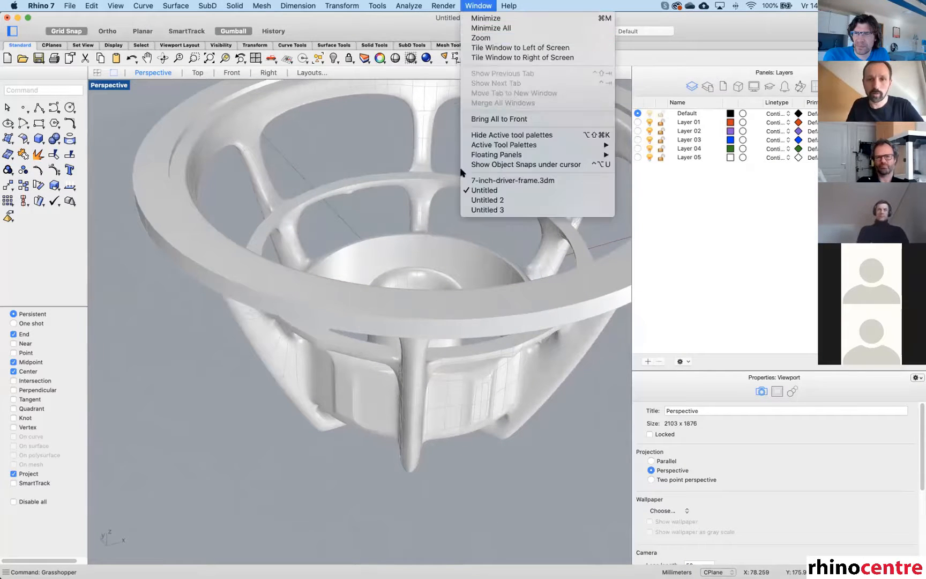
{"action": "left_click", "coordinate": [465, 180]}
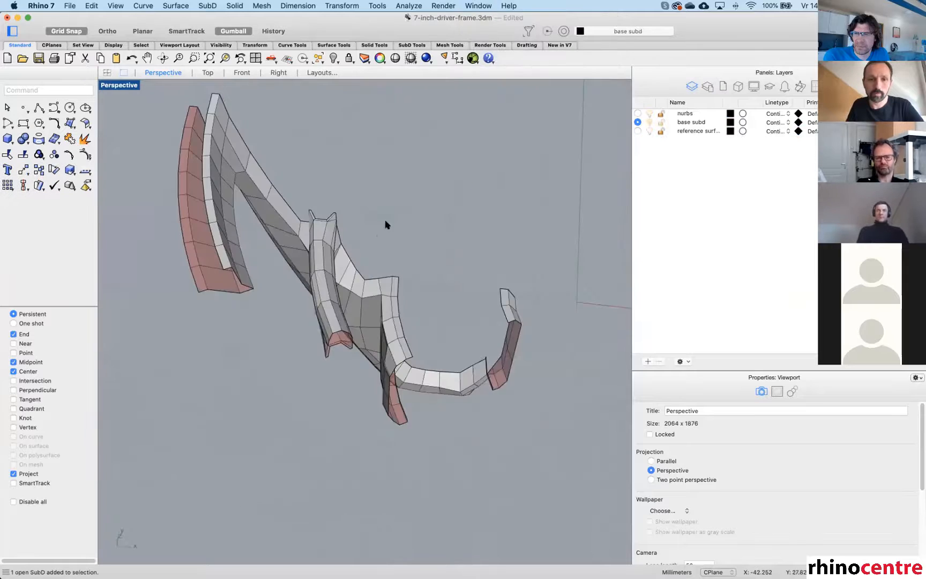
Mirror both base SubD pieces with a copy across the X axis, starting the mirror plane at the origin (0).
{"action": "right_click_drag", "start_coordinate": [385, 225], "coordinate": [350, 251]}
{"action": "left_click", "coordinate": [350, 251]}
{"action": "scroll", "coordinate": [289, 253], "scroll_direction": "down", "scroll_amount": 6}
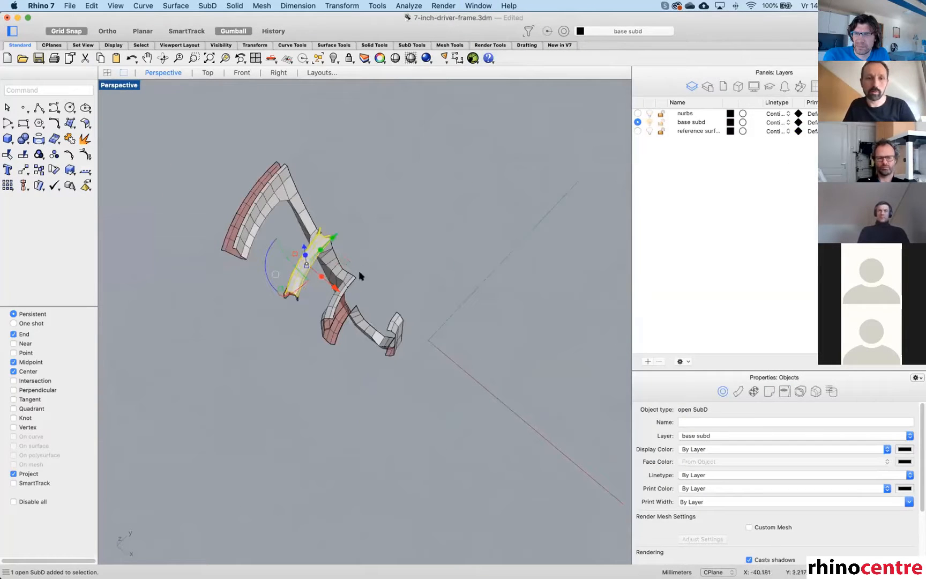
{"action": "left_click_drag", "start_coordinate": [388, 176], "coordinate": [336, 245]}
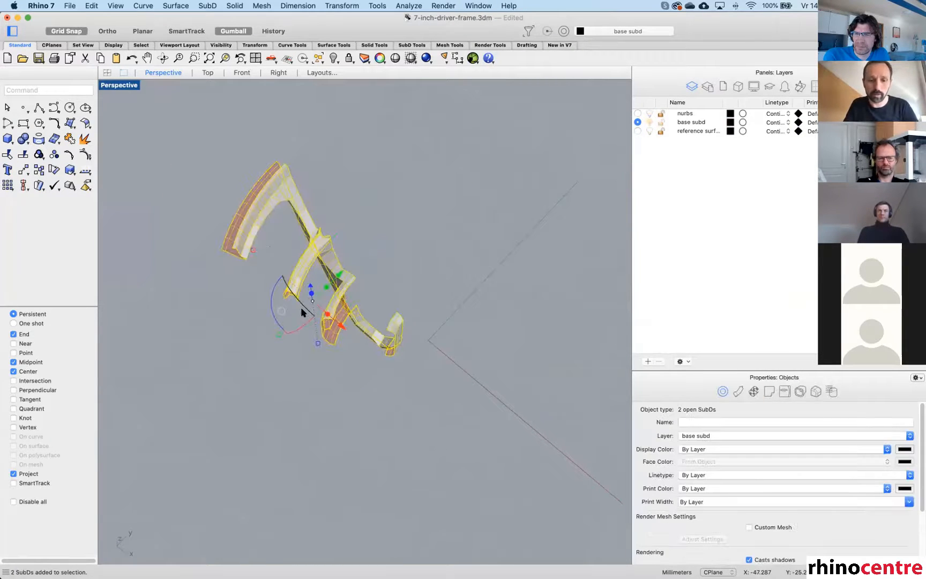
{"action": "type", "text": "mirror"}
{"action": "key", "text": "Return"}
{"action": "type", "text": "0"}
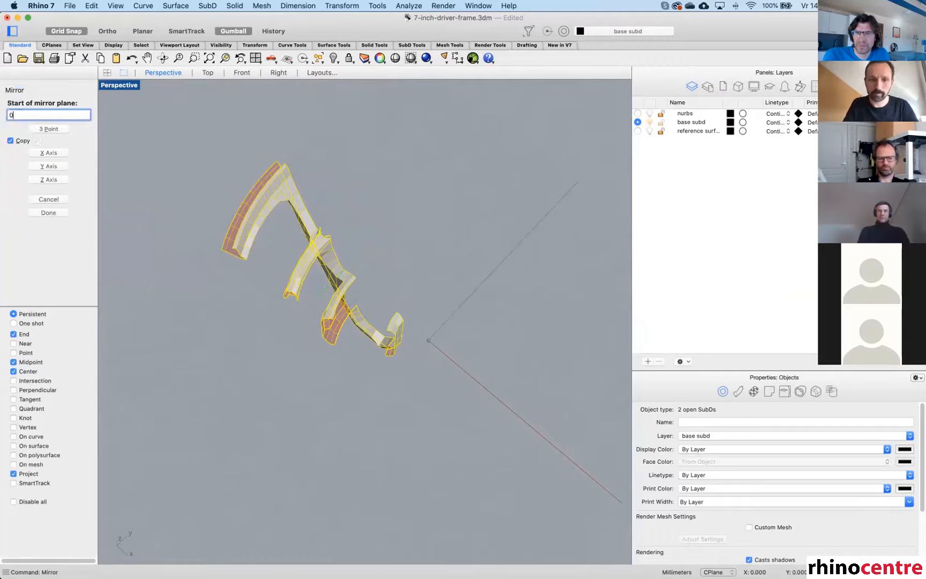
{"action": "key", "text": "Return"}
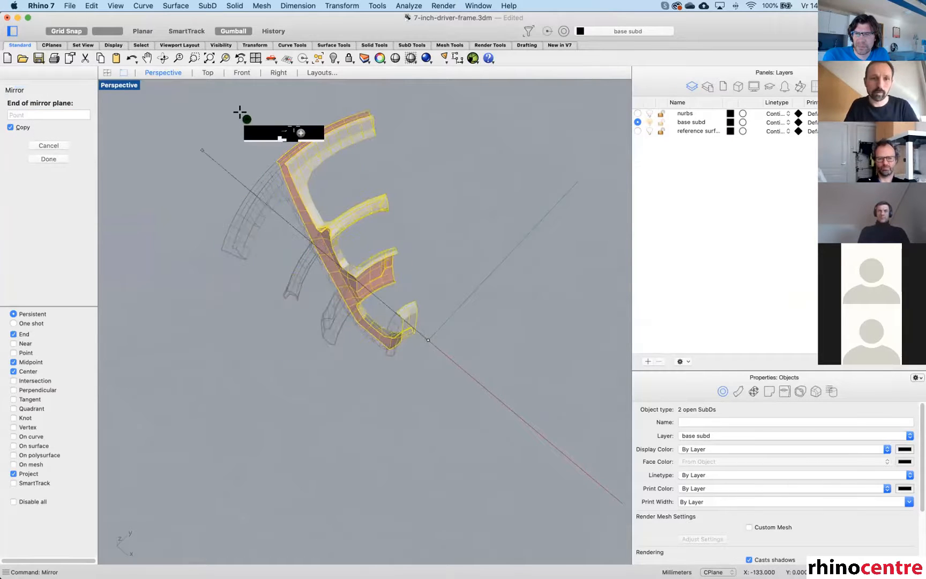
{"action": "left_click", "coordinate": [240, 112], "text": "shift"}
Polar-array the original and mirrored SubD pieces around the origin with 6 items to form the full frame.
{"action": "left_click_drag", "start_coordinate": [410, 105], "coordinate": [205, 413]}
{"action": "type", "text": "ap"}
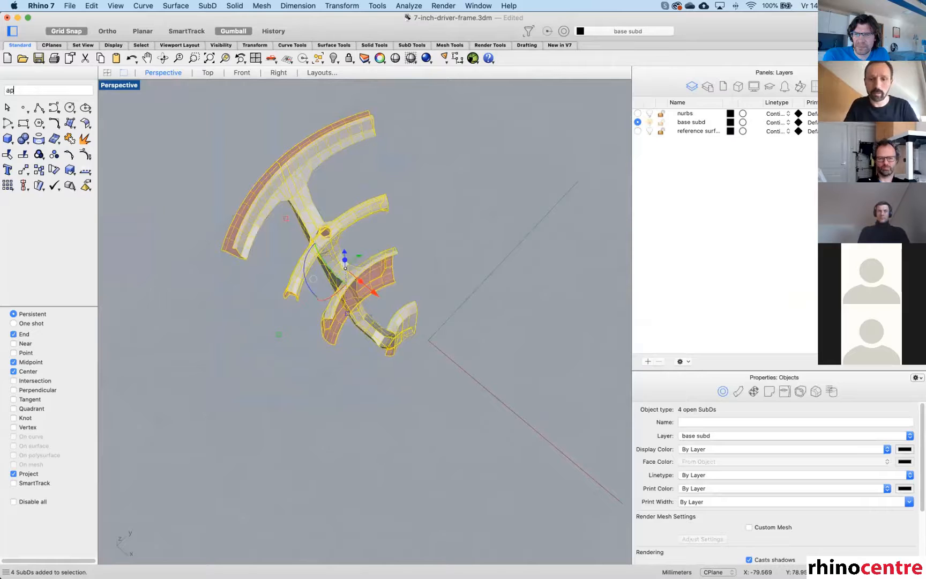
{"action": "key", "text": "Return"}
{"action": "left_click", "coordinate": [428, 340]}
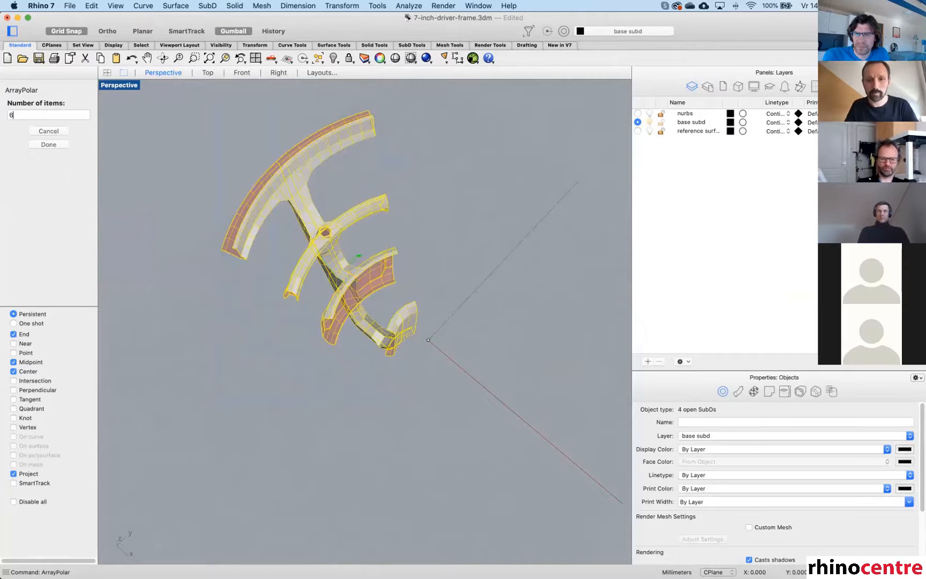
{"action": "key", "text": "Return"}
{"action": "key", "text": "Return"}
{"action": "key", "text": "Return"}
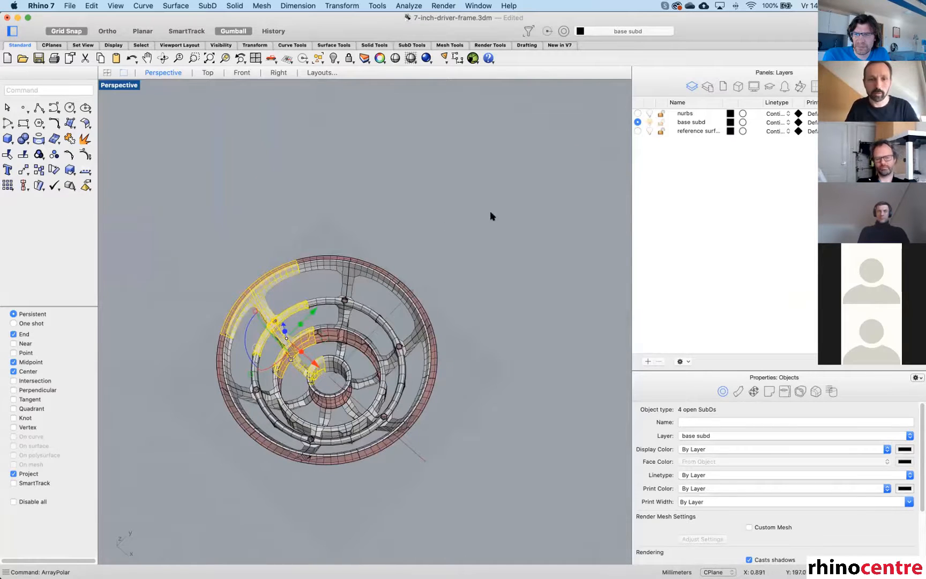
Join all the arrayed SubD pieces into a single SubD and switch its display to smooth.
{"action": "left_click_drag", "start_coordinate": [490, 213], "coordinate": [161, 516]}
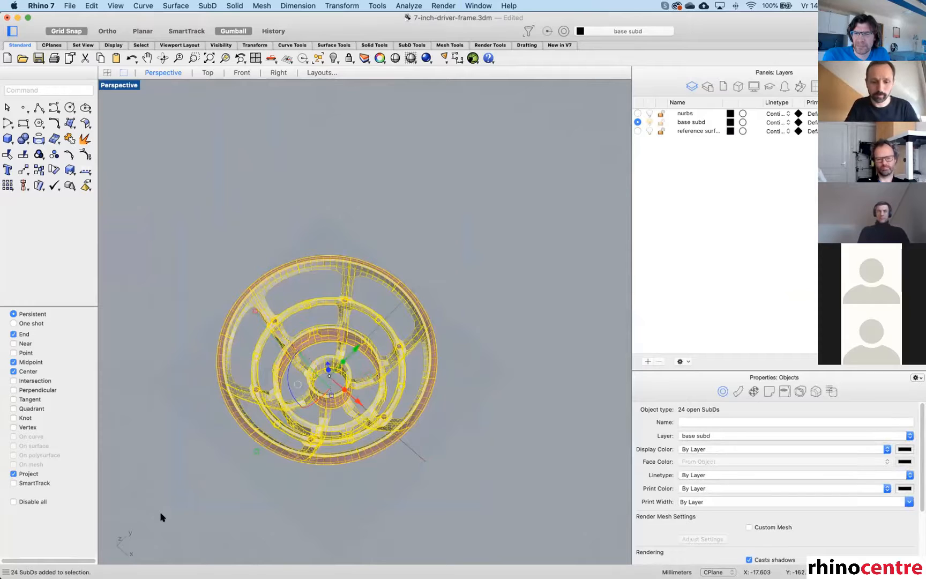
{"action": "key", "text": "super+j"}
{"action": "right_click_drag", "start_coordinate": [251, 519], "coordinate": [297, 313]}
{"action": "key", "text": "Return"}
{"action": "left_click", "coordinate": [399, 470]}
{"action": "key", "text": "Tab"}
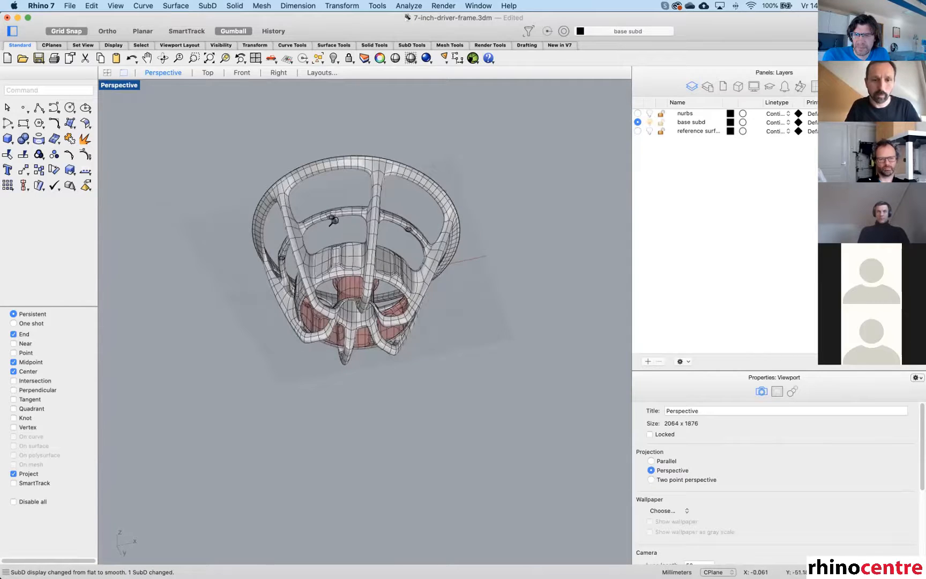
Run EMap on the joined frame to show the sunroom 2.png environment map, and deselect the frame.
{"action": "scroll", "coordinate": [334, 222], "scroll_direction": "up", "scroll_amount": 7}
{"action": "left_click", "coordinate": [351, 298]}
{"action": "type", "text": "EMap"}
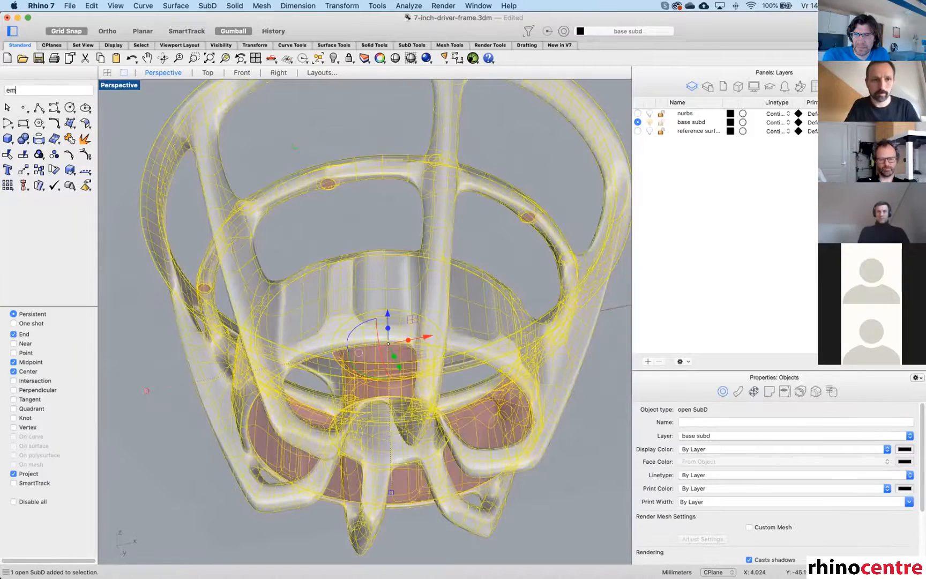
{"action": "key", "text": "Return"}
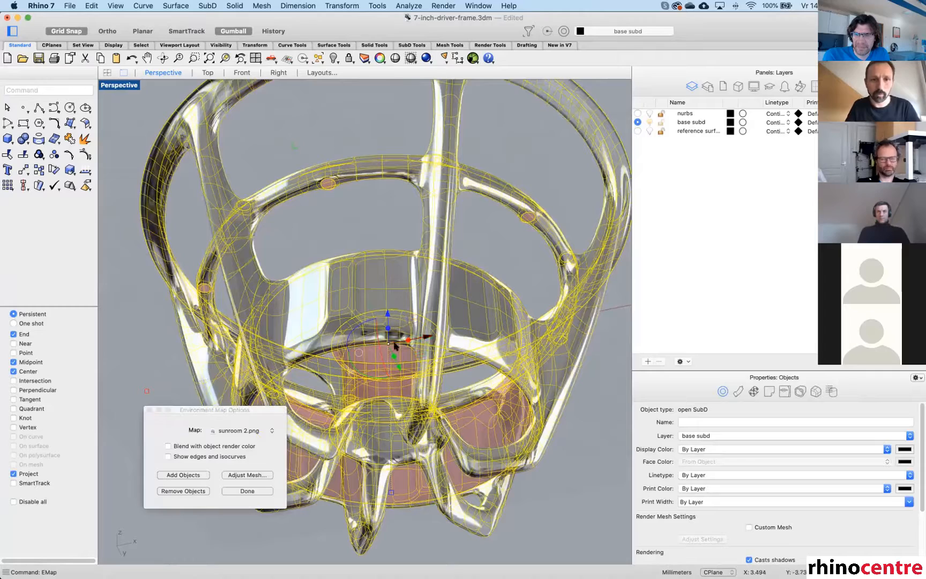
{"action": "left_click", "coordinate": [540, 502]}
Examine the environment map reflections across the magnet housing, struts and rings from several angles.
{"action": "right_click_drag", "start_coordinate": [540, 503], "coordinate": [307, 242]}
{"action": "scroll", "coordinate": [369, 377], "scroll_direction": "up", "scroll_amount": 10}
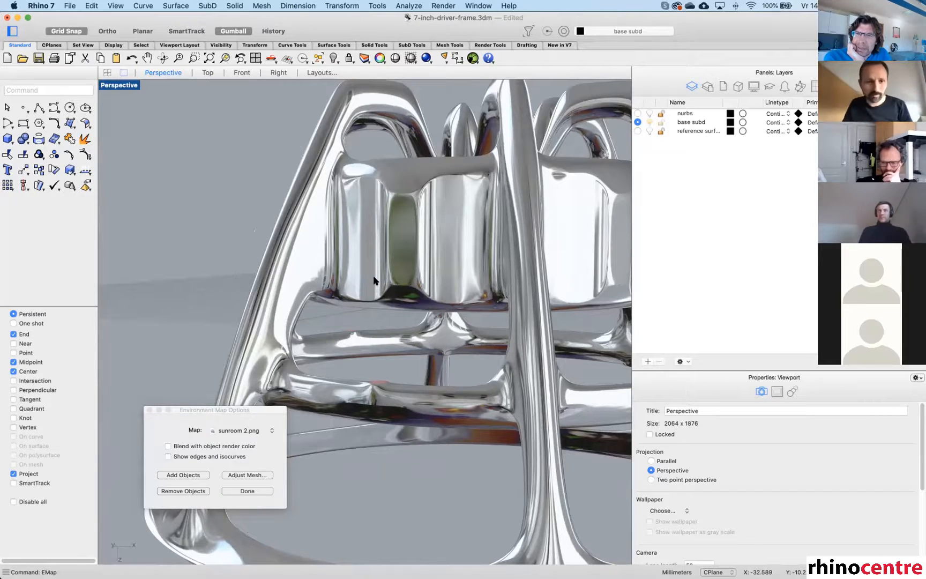
{"action": "right_click_drag", "start_coordinate": [389, 241], "coordinate": [383, 294]}
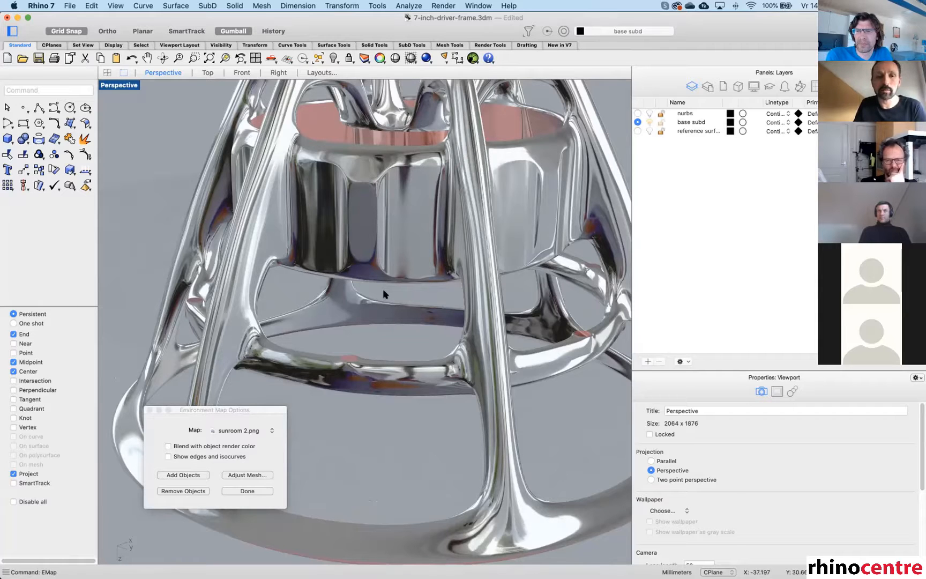
{"action": "right_click_drag", "start_coordinate": [412, 244], "coordinate": [417, 271]}
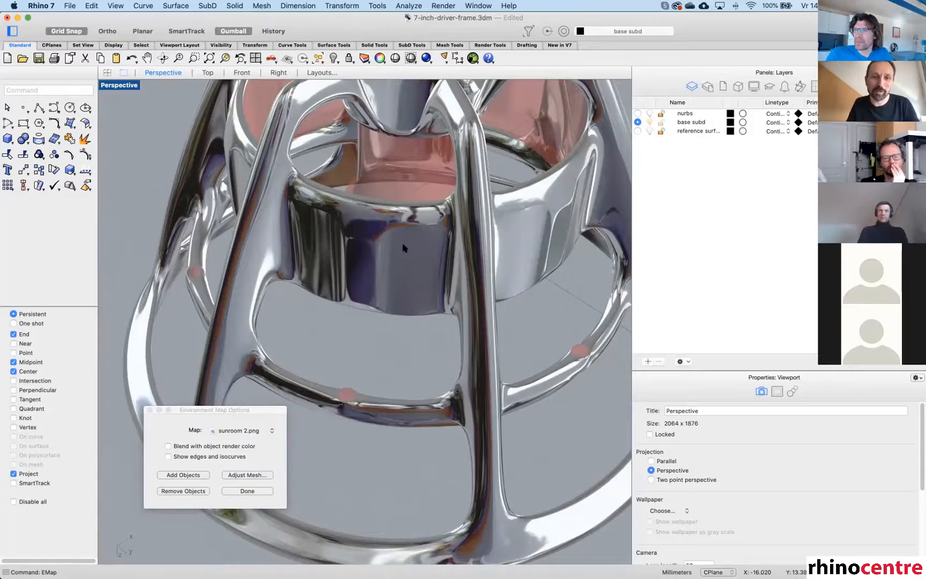
{"action": "right_click_drag", "start_coordinate": [384, 303], "coordinate": [469, 261]}
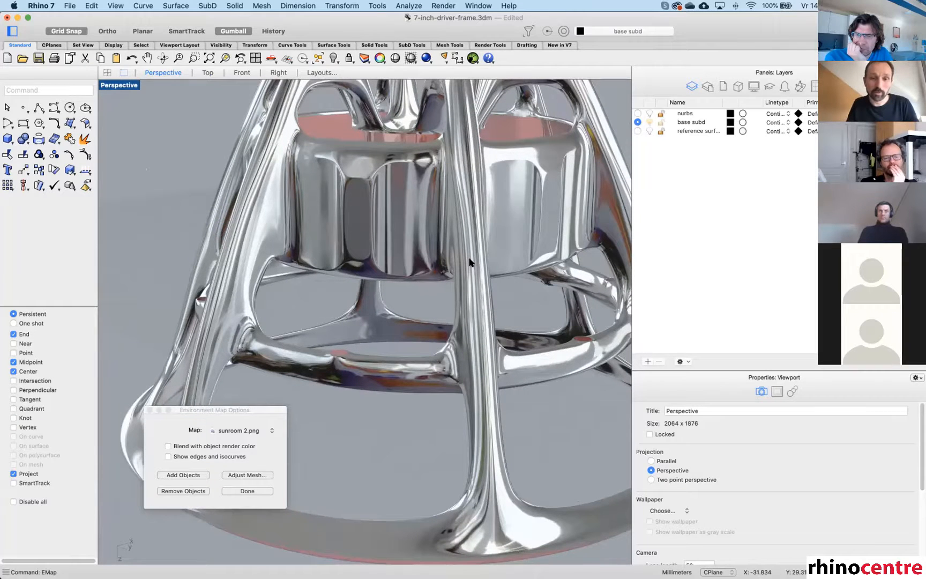
{"action": "right_click_drag", "start_coordinate": [440, 268], "coordinate": [449, 268]}
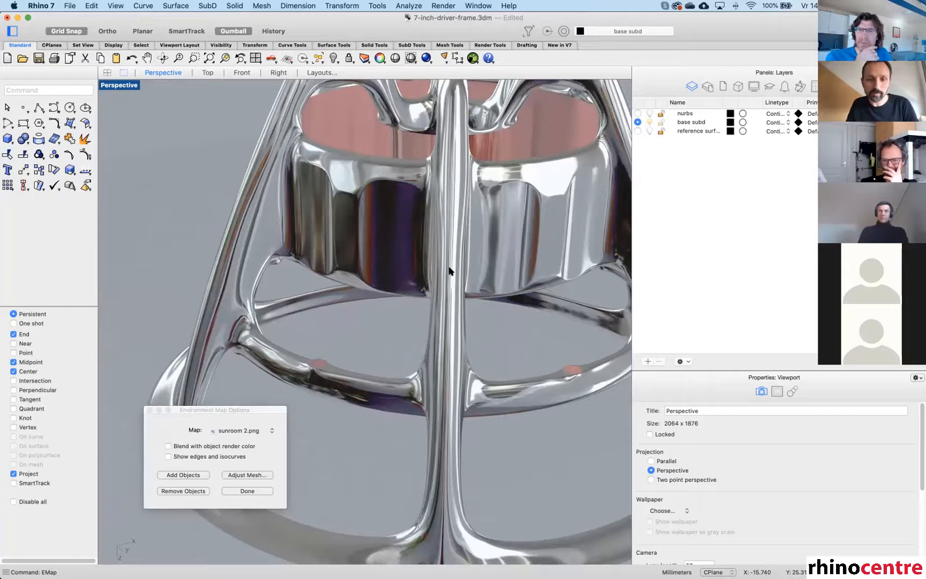
{"action": "scroll", "coordinate": [423, 244], "scroll_direction": "down", "scroll_amount": 2}
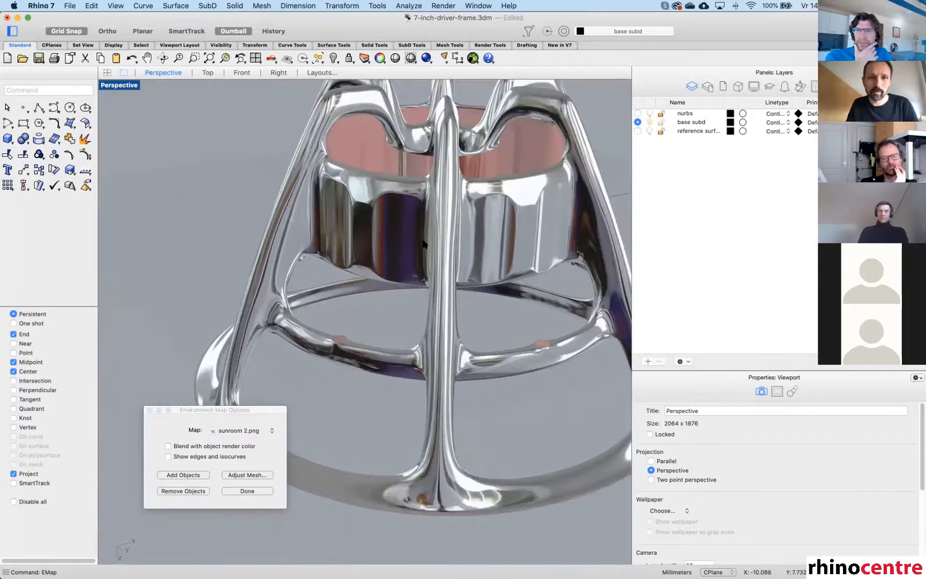
{"action": "right_click_drag", "start_coordinate": [423, 244], "coordinate": [393, 234]}
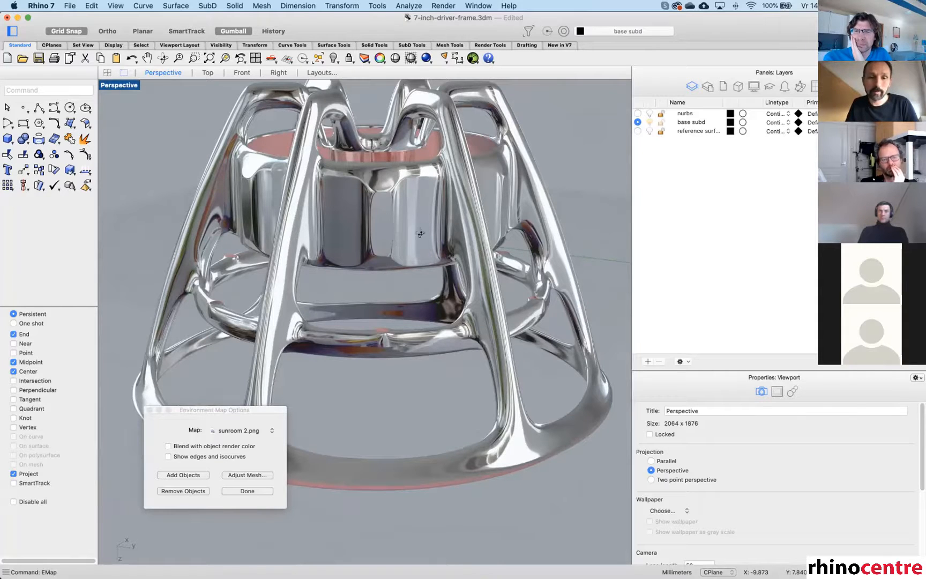
{"action": "right_click_drag", "start_coordinate": [420, 234], "coordinate": [434, 229]}
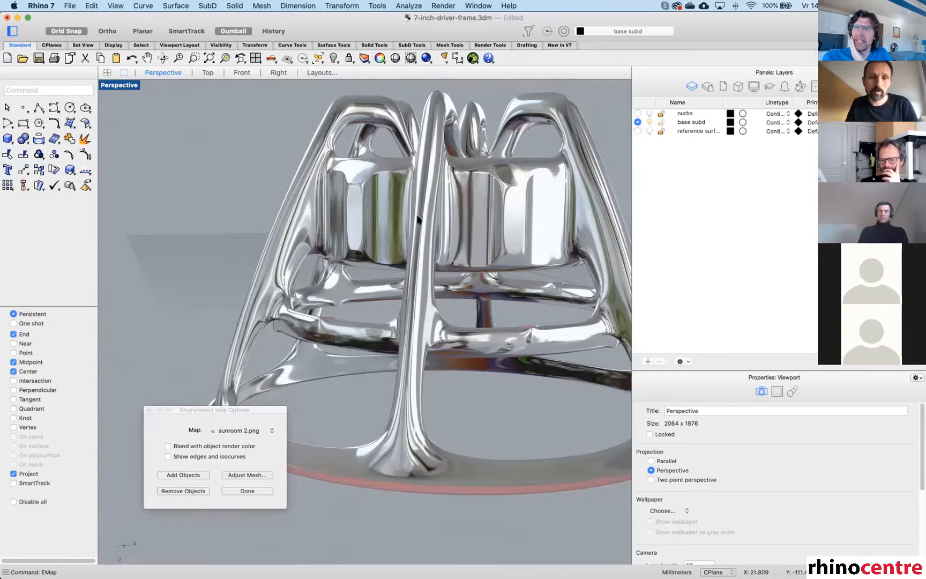
End the environment map display and zoom in on the recessed panels of the magnet housing in shaded view.
{"action": "left_click", "coordinate": [119, 85]}
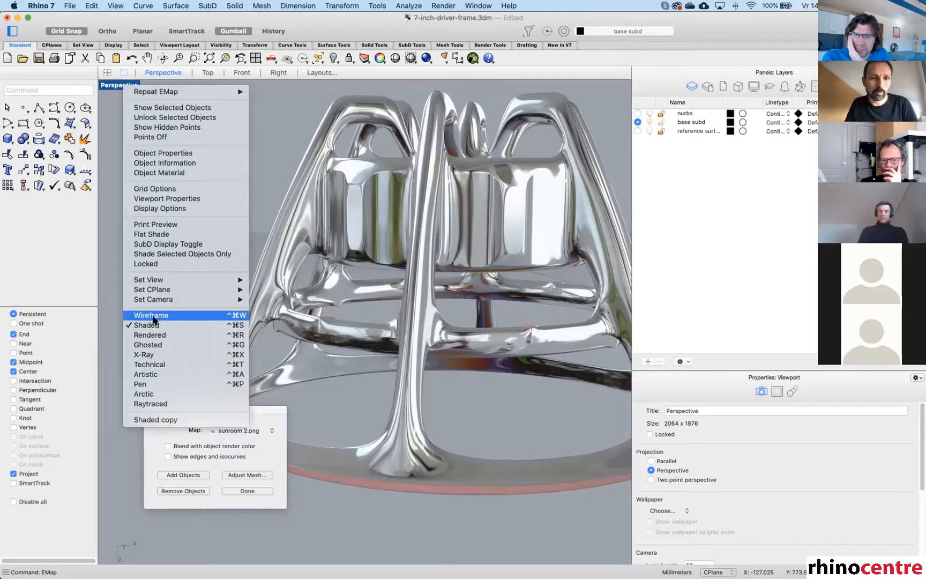
{"action": "left_click", "coordinate": [189, 364]}
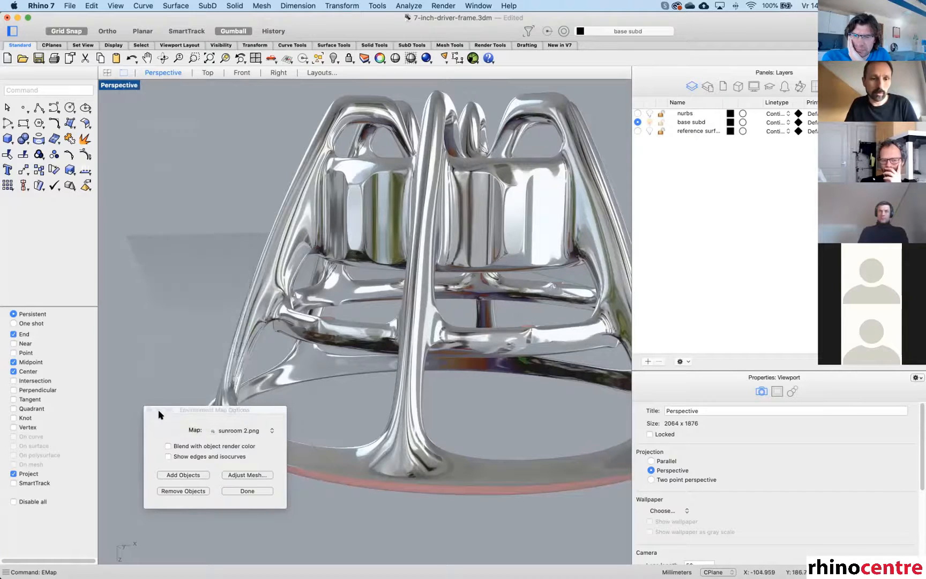
{"action": "right_click_drag", "start_coordinate": [362, 251], "coordinate": [415, 232]}
{"action": "scroll", "coordinate": [317, 177], "scroll_direction": "up", "scroll_amount": 3}
{"action": "scroll", "coordinate": [416, 232], "scroll_direction": "up", "scroll_amount": 5}
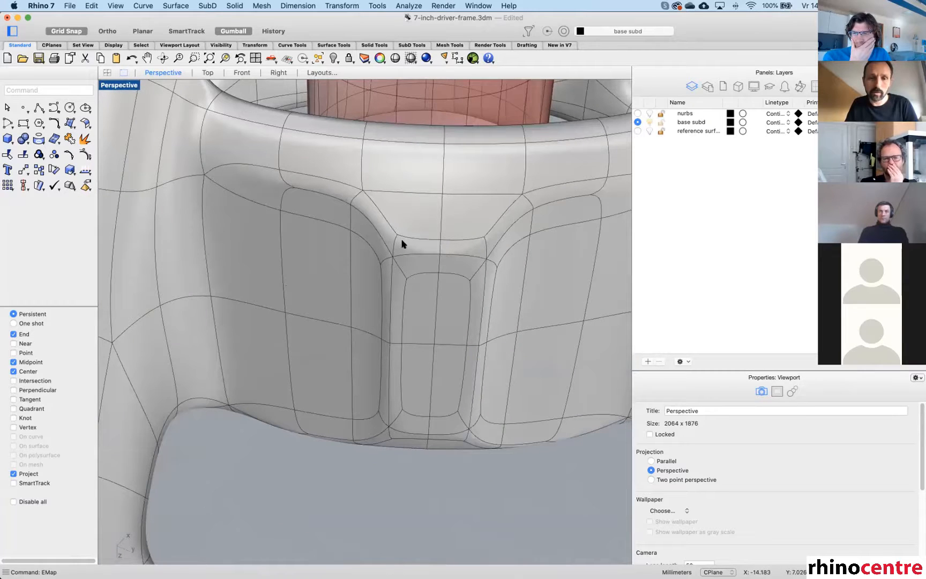
Examine the SubD edge layout where the struts, housing recesses and middle ring meet, from several angles and up close.
{"action": "scroll", "coordinate": [410, 234], "scroll_direction": "down", "scroll_amount": 2}
{"action": "scroll", "coordinate": [410, 234], "scroll_direction": "down", "scroll_amount": 2}
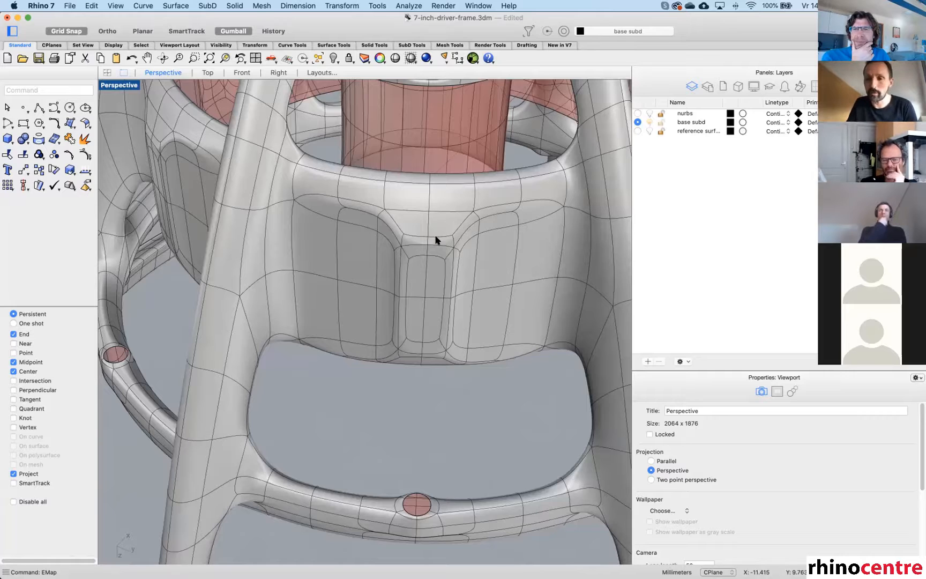
{"action": "right_click_drag", "start_coordinate": [437, 225], "coordinate": [418, 212]}
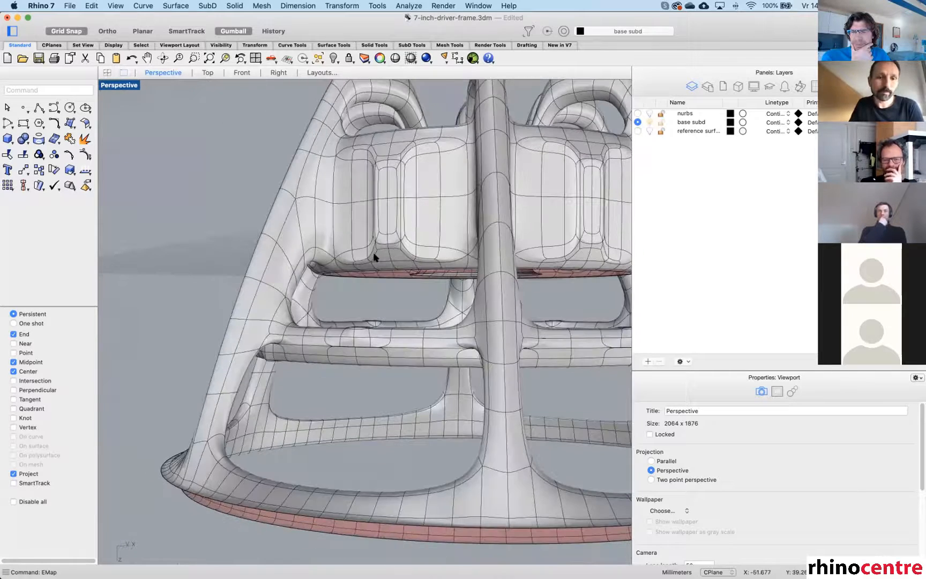
{"action": "right_click_drag", "start_coordinate": [348, 316], "coordinate": [345, 296]}
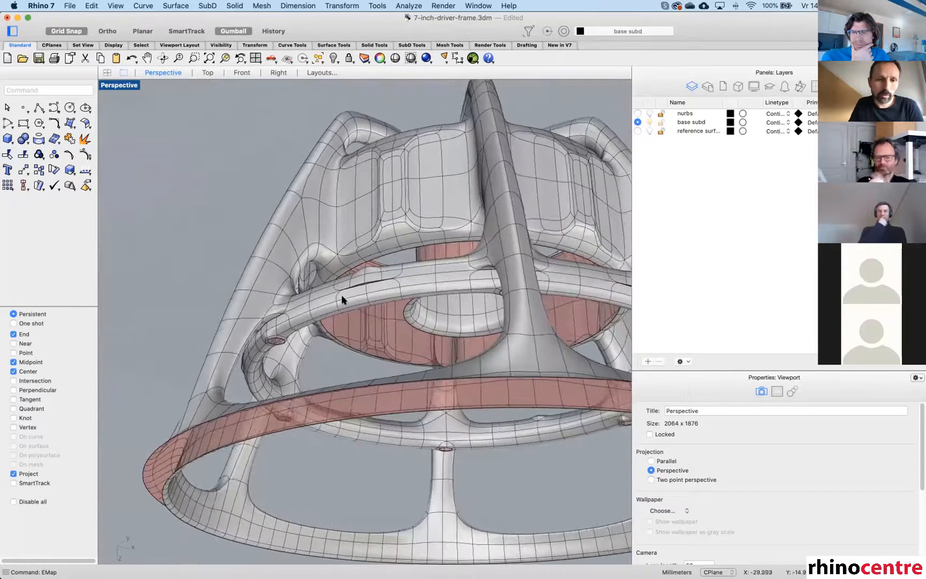
{"action": "scroll", "coordinate": [345, 297], "scroll_direction": "up", "scroll_amount": 3}
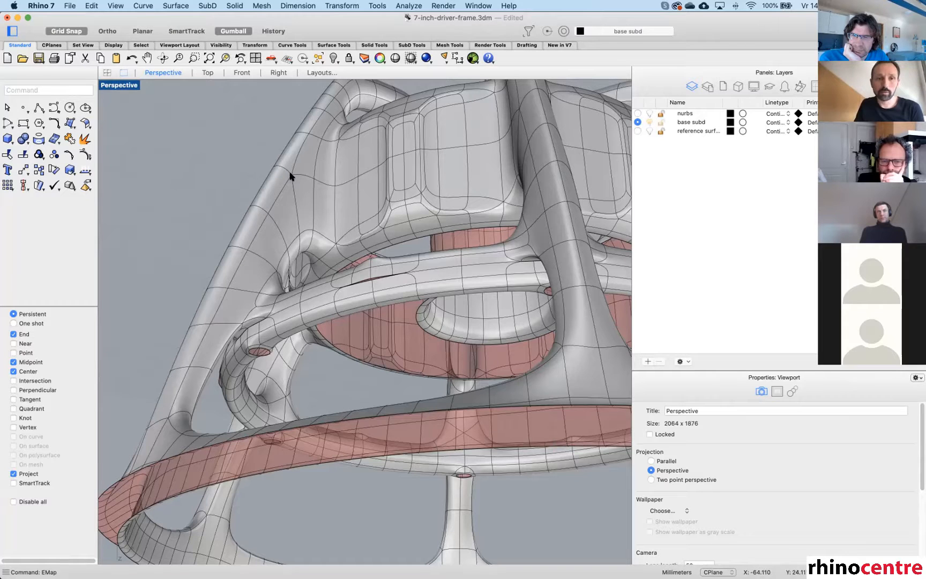
{"action": "right_click_drag", "start_coordinate": [348, 168], "coordinate": [328, 194]}
{"action": "scroll", "coordinate": [335, 185], "scroll_direction": "up", "scroll_amount": 2}
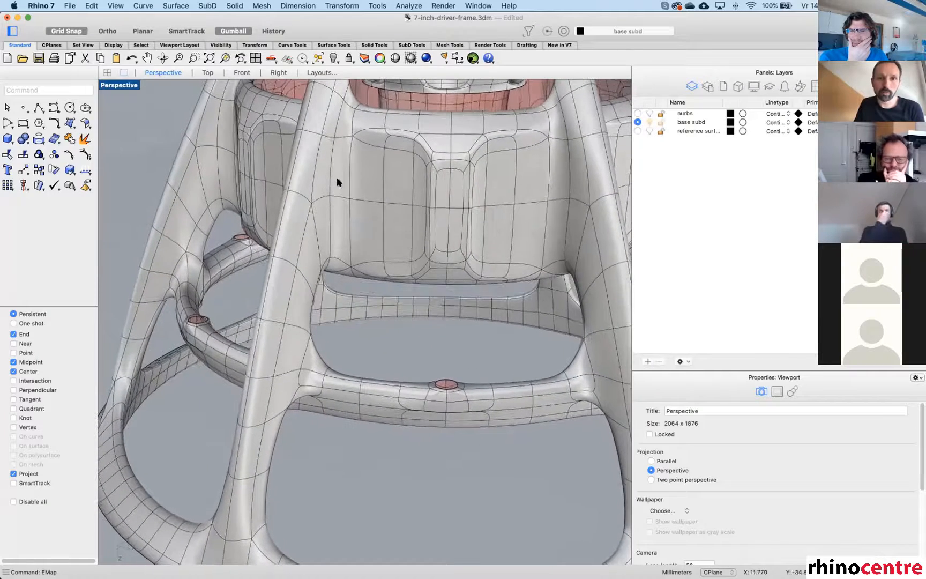
{"action": "scroll", "coordinate": [390, 135], "scroll_direction": "up", "scroll_amount": 6}
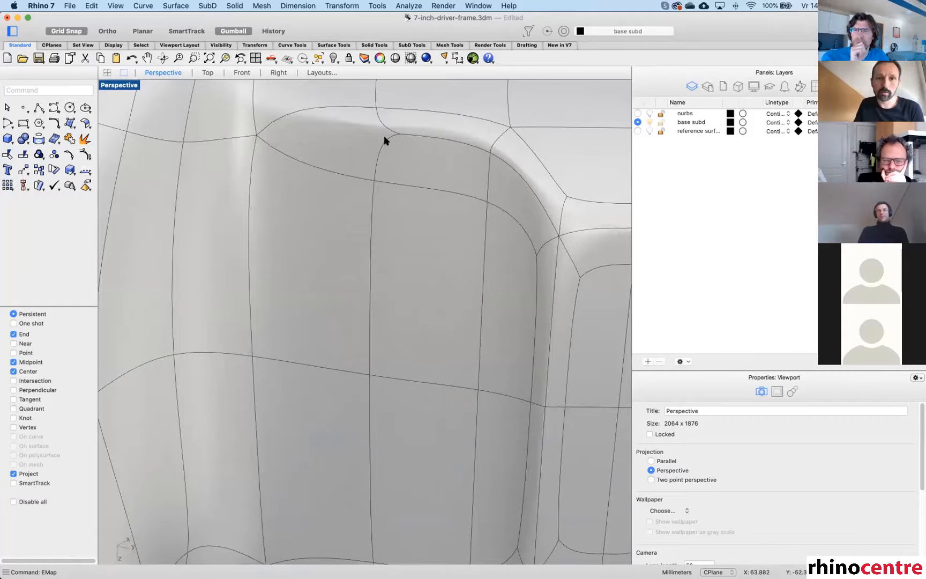
{"action": "scroll", "coordinate": [383, 153], "scroll_direction": "down", "scroll_amount": 8}
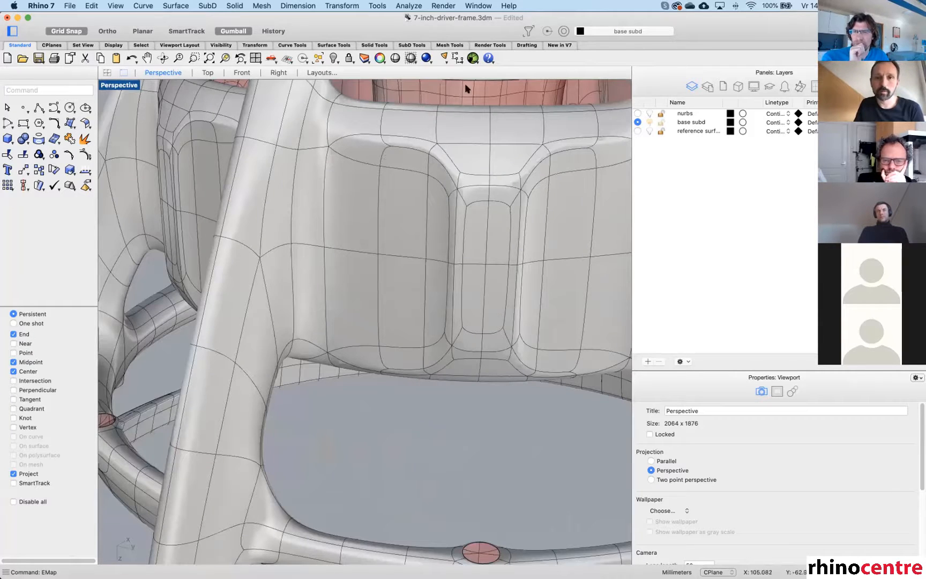
Show the nurbs layer together with the base SubD frame.
{"action": "left_click", "coordinate": [479, 6]}
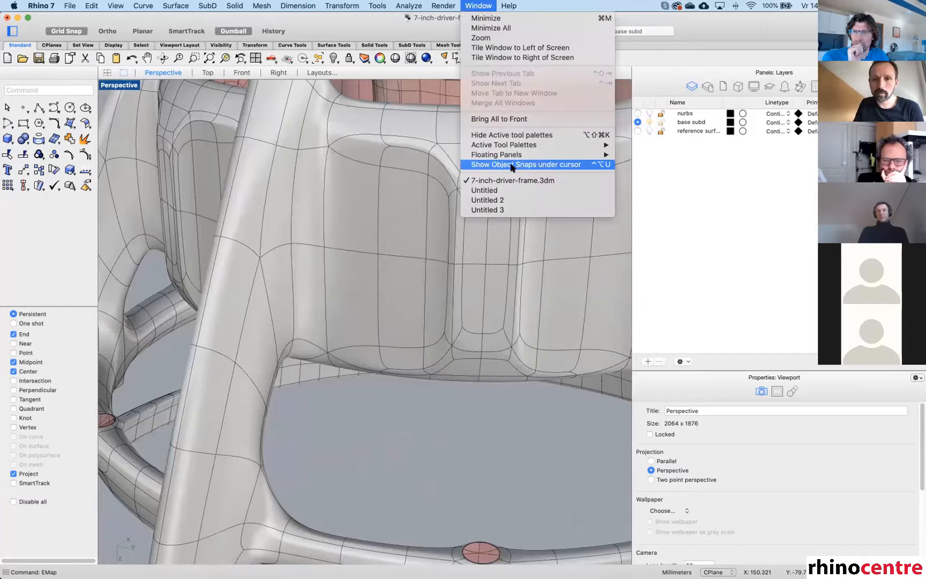
{"action": "left_click", "coordinate": [646, 114]}
{"action": "left_click", "coordinate": [650, 113]}
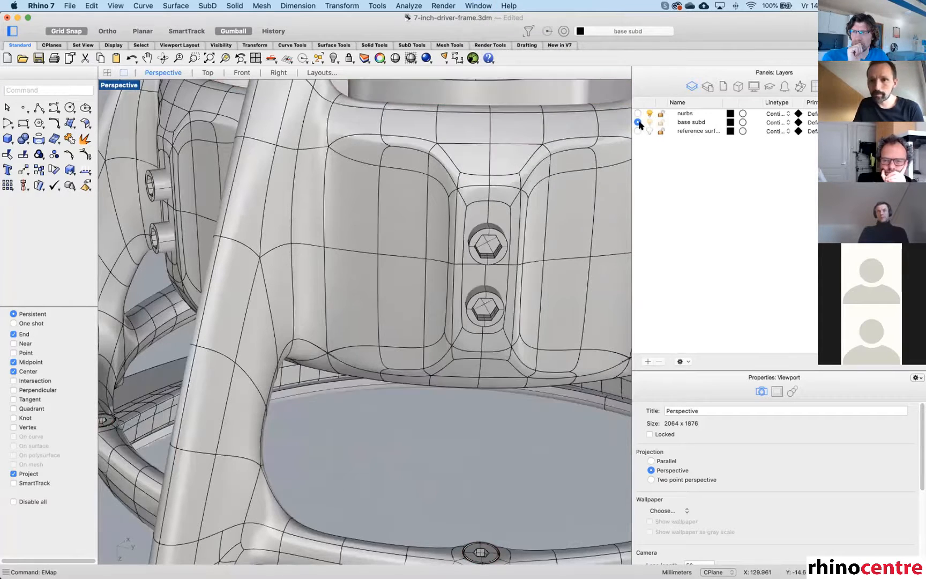
Make the nurbs layer current with the base subd layer hidden, and turn on isocurves for the closed frame polysurface.
{"action": "left_click", "coordinate": [638, 113]}
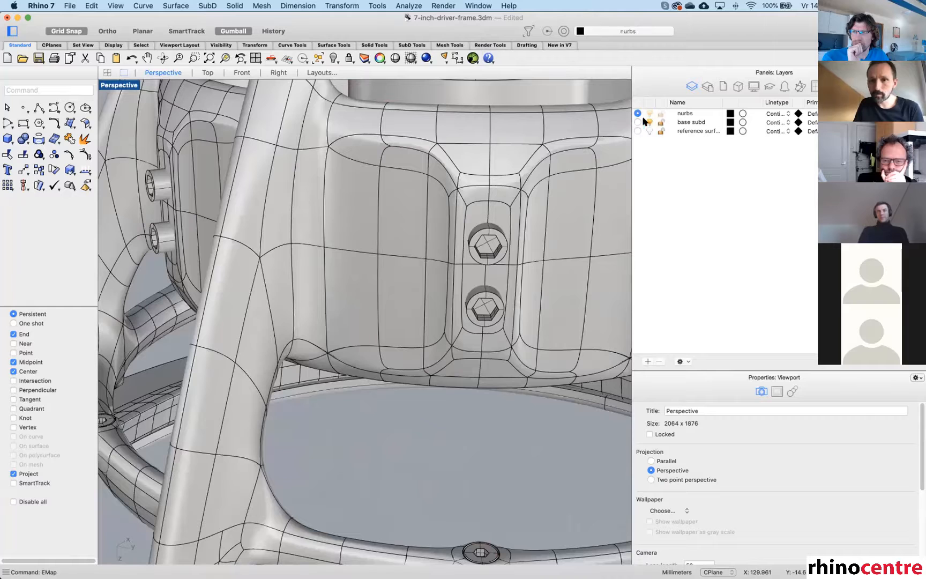
{"action": "left_click", "coordinate": [444, 166]}
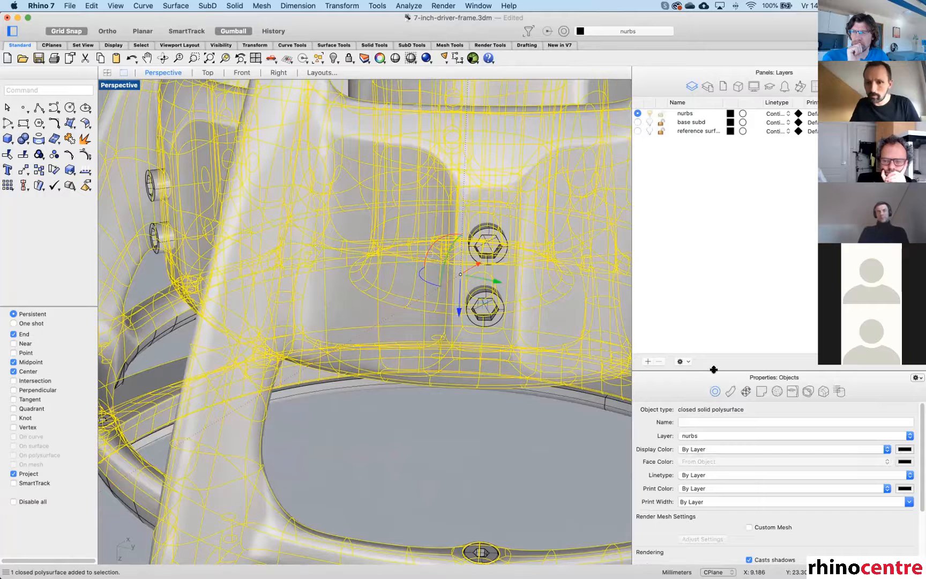
{"action": "left_click_drag", "start_coordinate": [714, 369], "coordinate": [707, 178]}
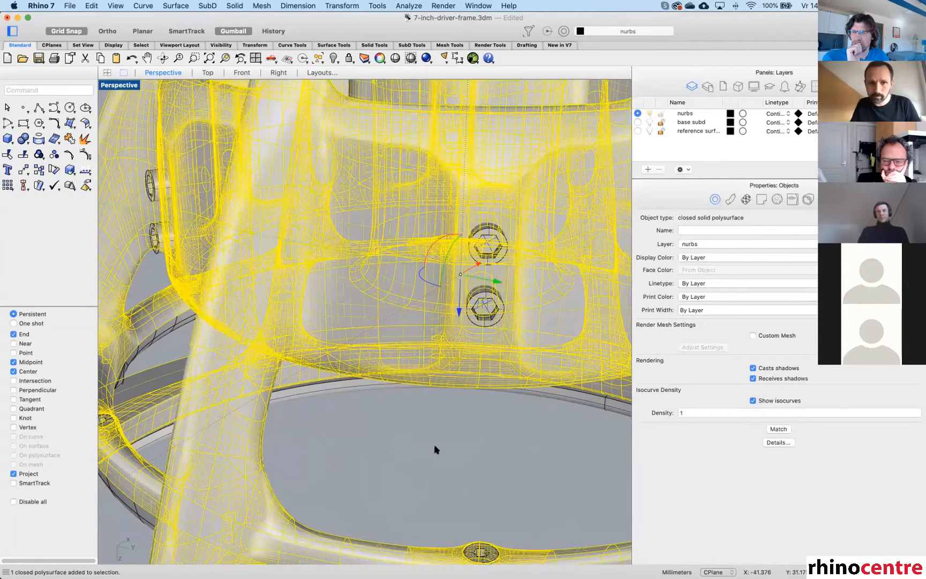
{"action": "key", "text": "Escape"}
Examine the isocurve layout of the NURBS frame around the housing recesses, screws, struts and rings from several angles.
{"action": "scroll", "coordinate": [387, 142], "scroll_direction": "up", "scroll_amount": 5}
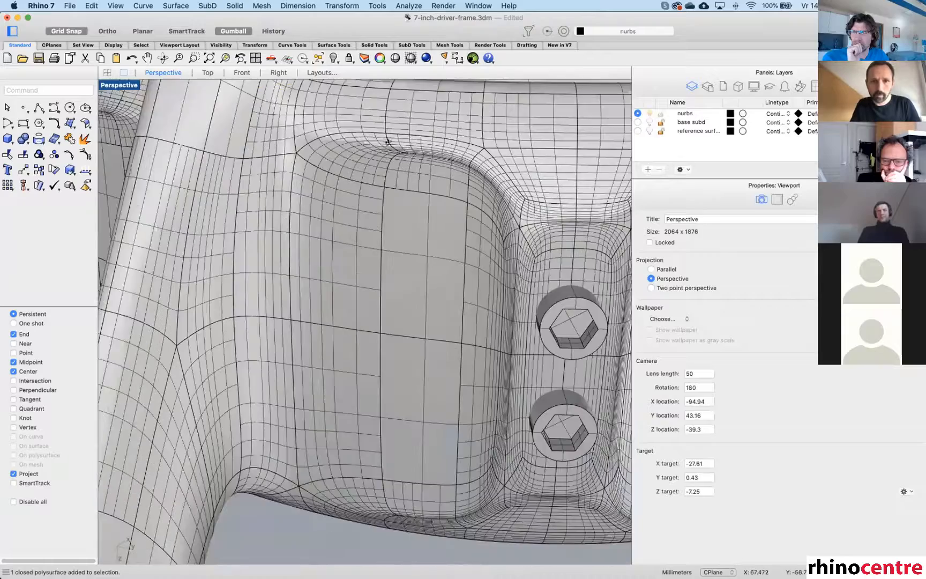
{"action": "scroll", "coordinate": [388, 139], "scroll_direction": "down", "scroll_amount": 5}
{"action": "right_click_drag", "start_coordinate": [389, 138], "coordinate": [395, 112]}
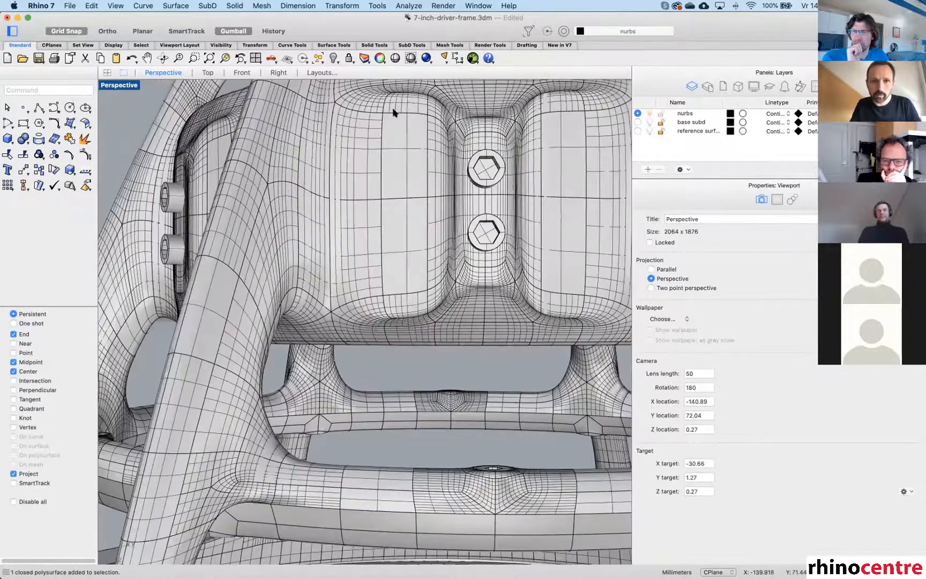
{"action": "scroll", "coordinate": [395, 112], "scroll_direction": "up", "scroll_amount": 3}
{"action": "right_click_drag", "start_coordinate": [410, 170], "coordinate": [227, 234]}
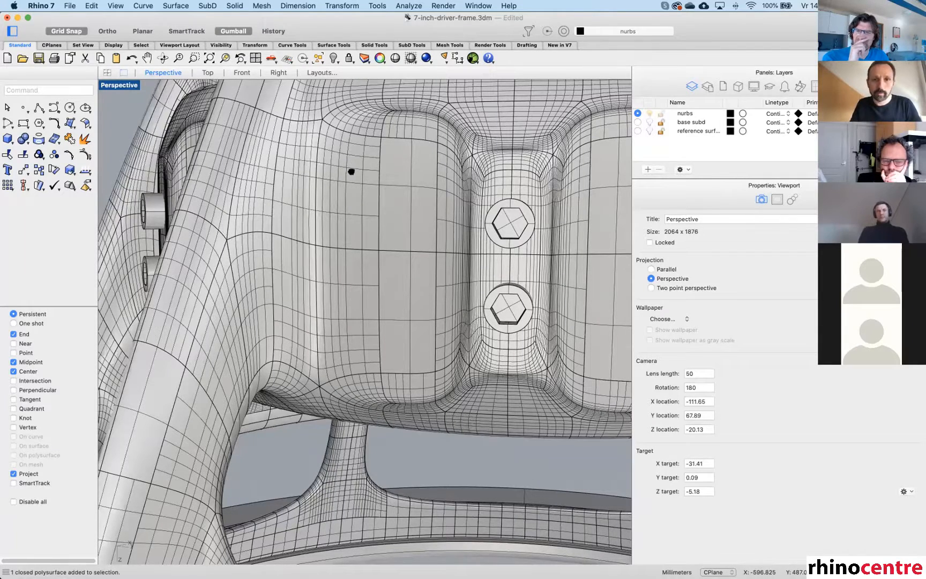
{"action": "right_click_drag", "start_coordinate": [348, 129], "coordinate": [387, 143], "text": "shift"}
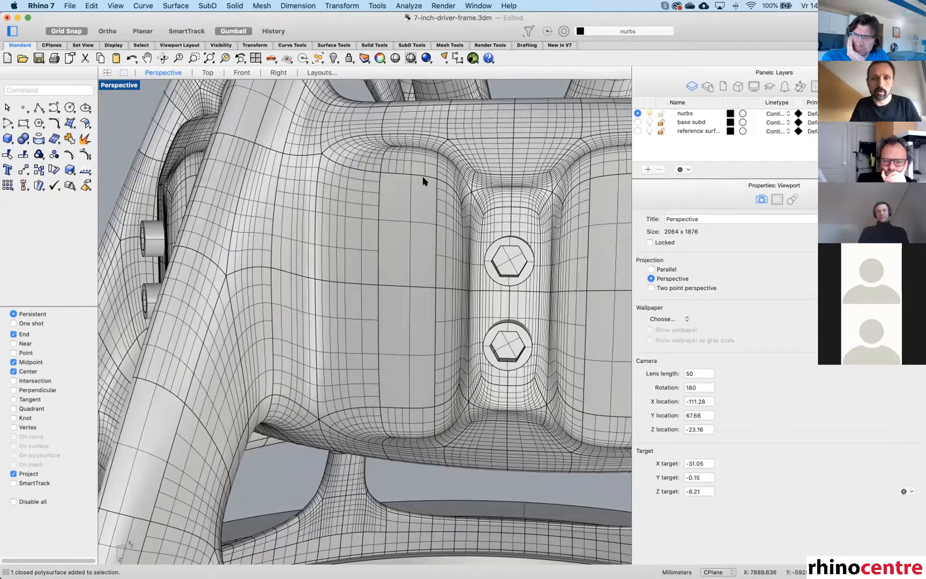
{"action": "scroll", "coordinate": [426, 177], "scroll_direction": "down", "scroll_amount": 4}
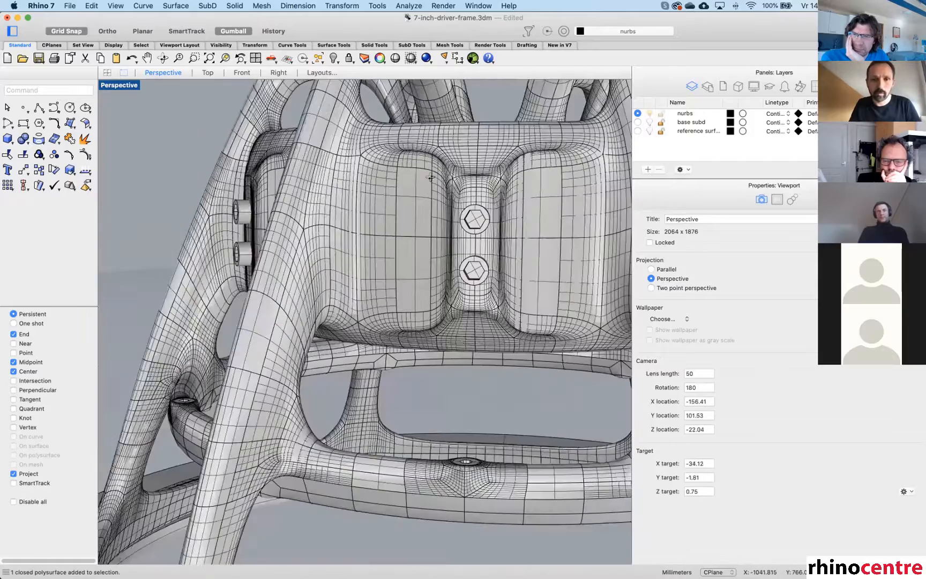
{"action": "right_click_drag", "start_coordinate": [432, 181], "coordinate": [134, 159]}
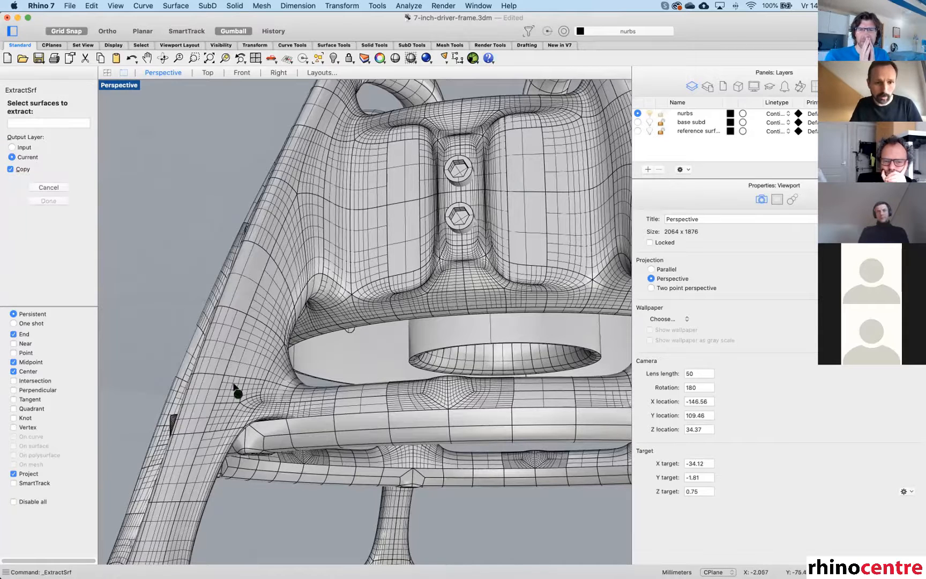
Extract copies of the five surfaces meeting where a strut joins the ring onto the current layer, and isolate them for a close view.
{"action": "left_click", "coordinate": [255, 389]}
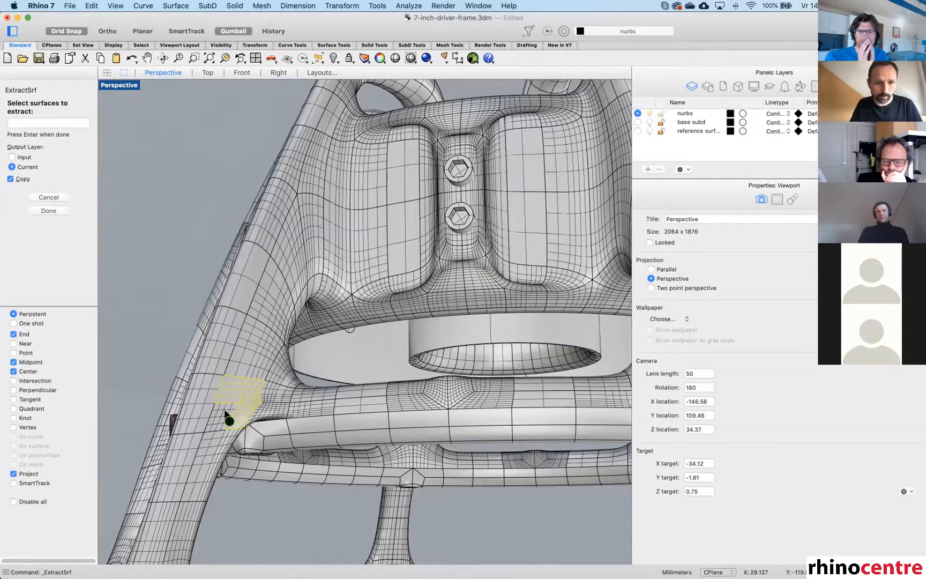
{"action": "key", "text": "Return"}
{"action": "type", "text": "is"}
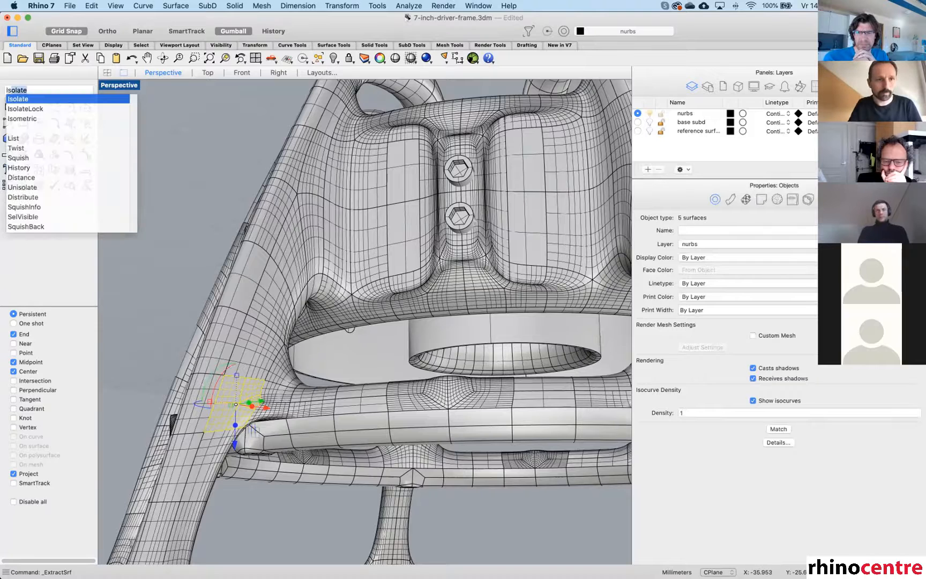
{"action": "key", "text": "Return"}
{"action": "type", "text": "zs"}
{"action": "key", "text": "Return"}
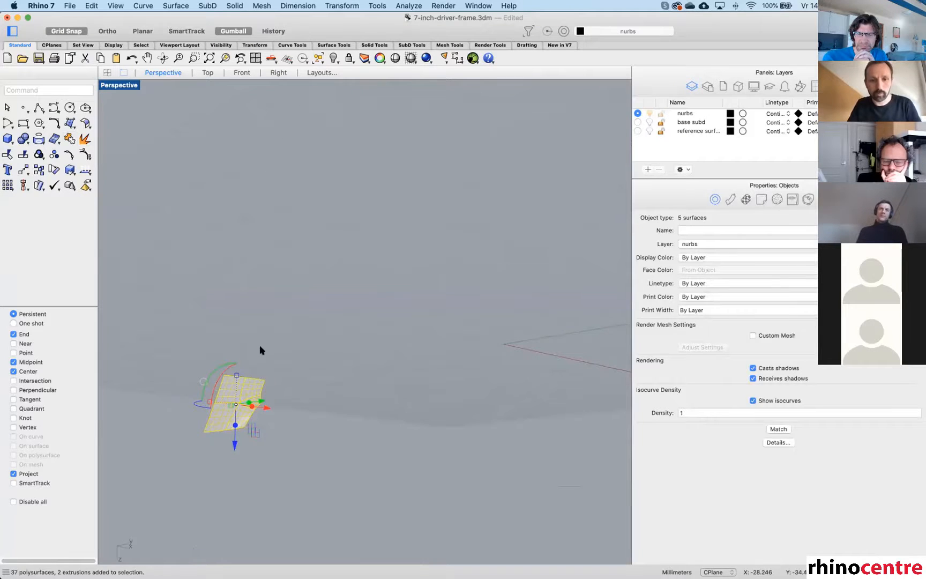
{"action": "right_click_drag", "start_coordinate": [333, 333], "coordinate": [368, 261]}
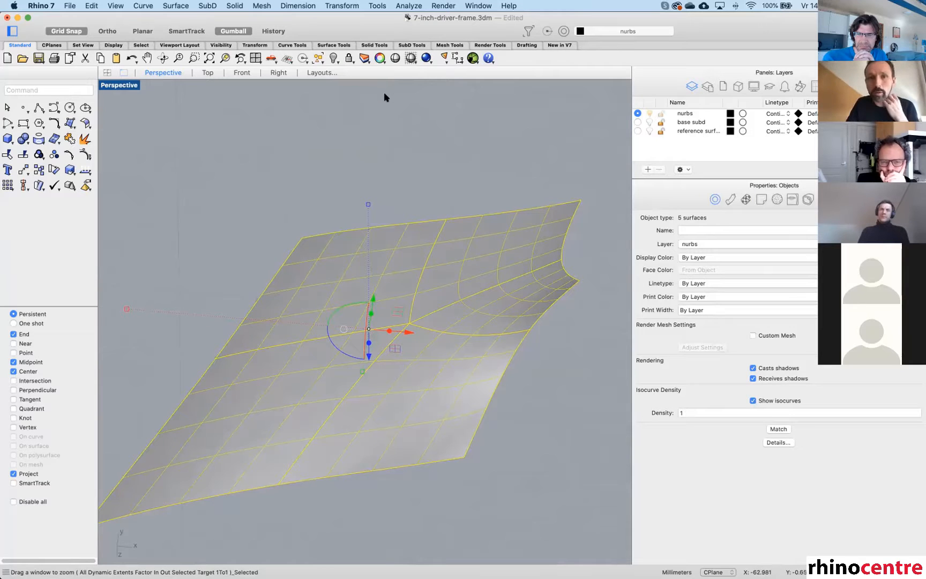
Run EdgeContinuity with Tangency on the five shared edges that meet at the star point of the extracted surfaces.
{"action": "left_click", "coordinate": [560, 45]}
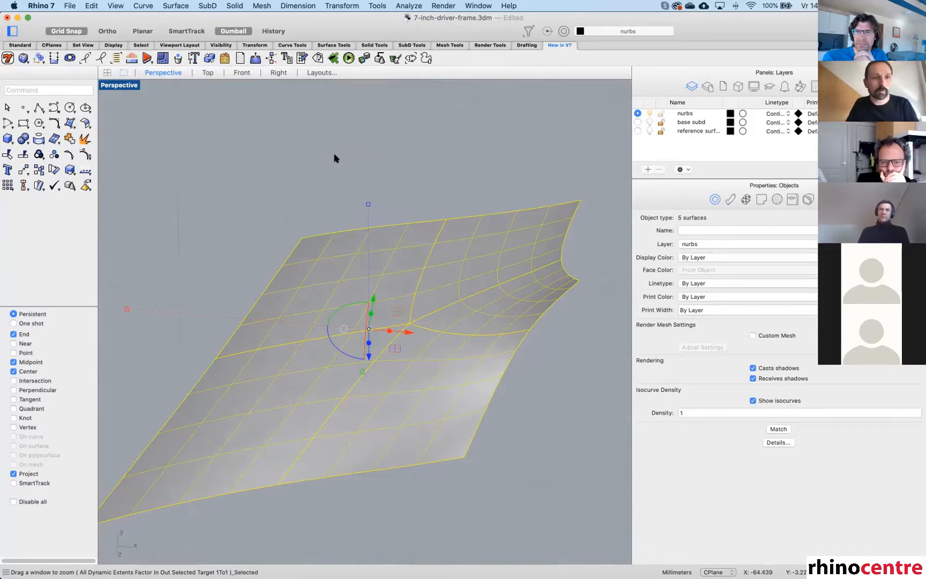
{"action": "type", "text": "EdgeContinuity"}
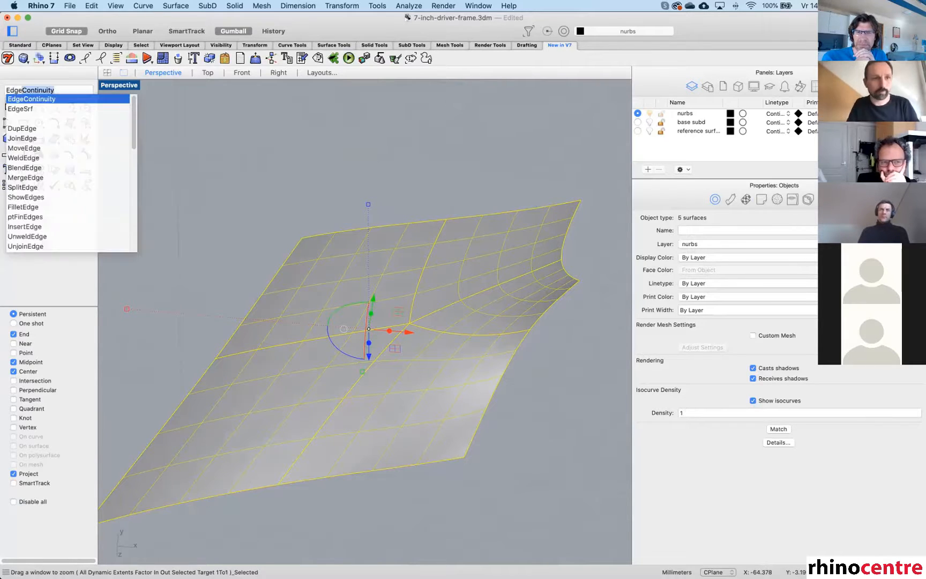
{"action": "key", "text": "Return"}
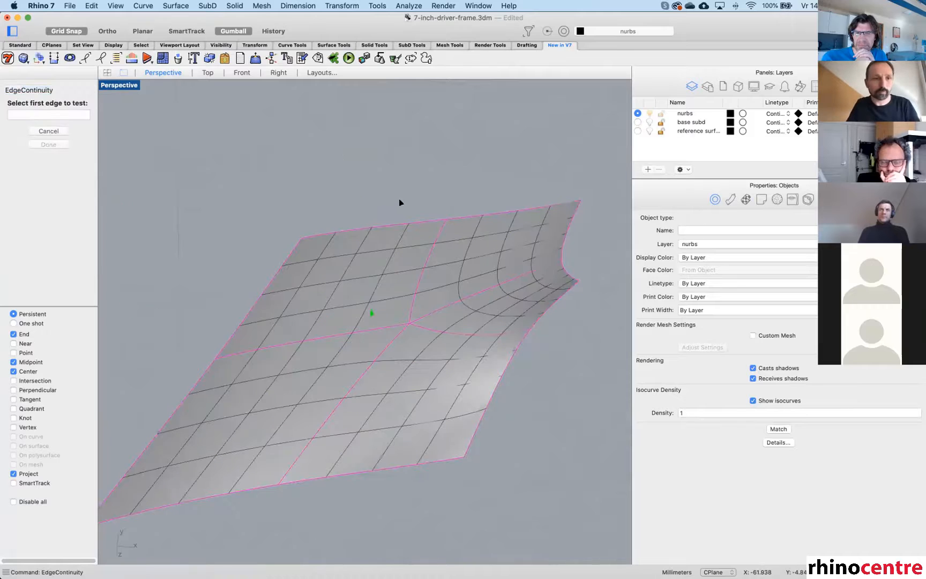
{"action": "left_click_drag", "start_coordinate": [415, 273], "coordinate": [416, 272]}
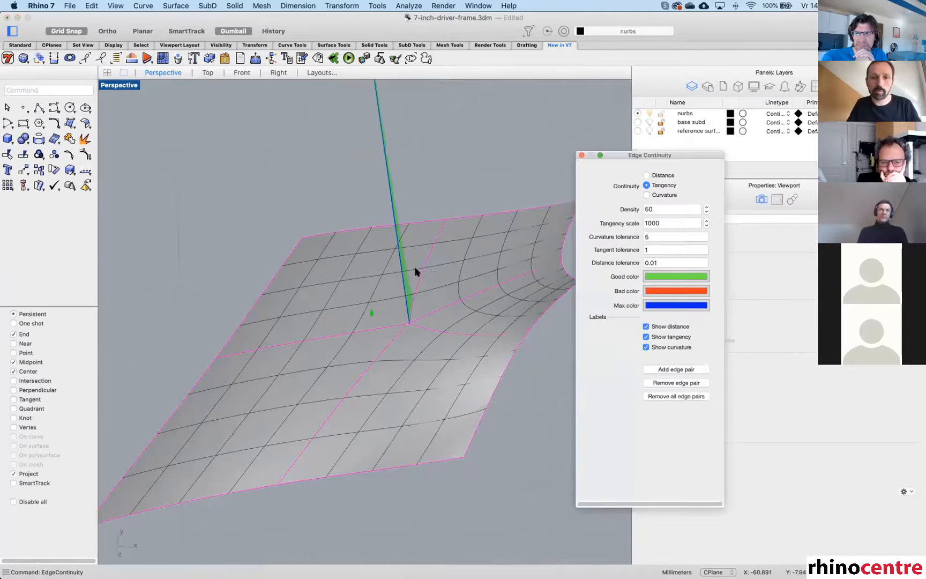
{"action": "left_click", "coordinate": [662, 369]}
{"action": "left_click", "coordinate": [349, 335]}
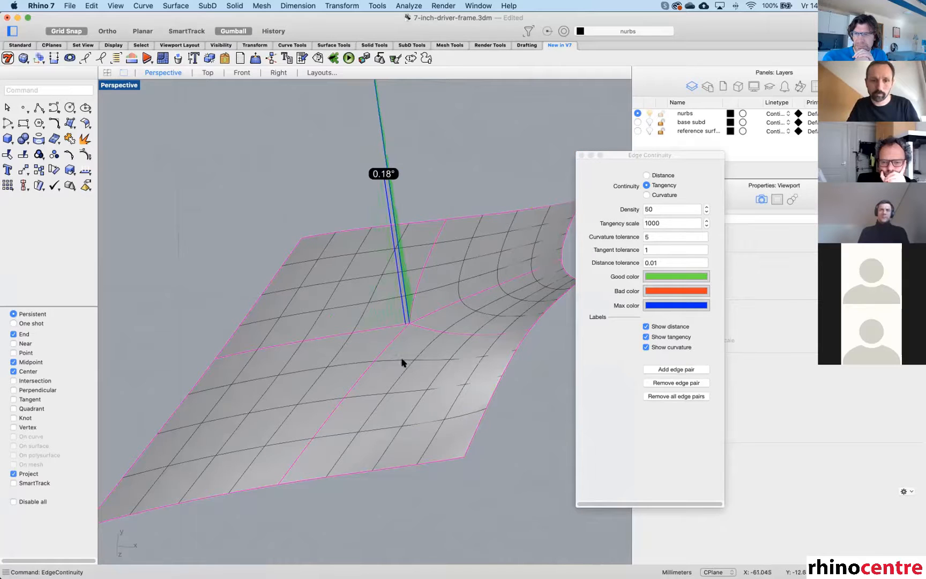
{"action": "left_click", "coordinate": [648, 369]}
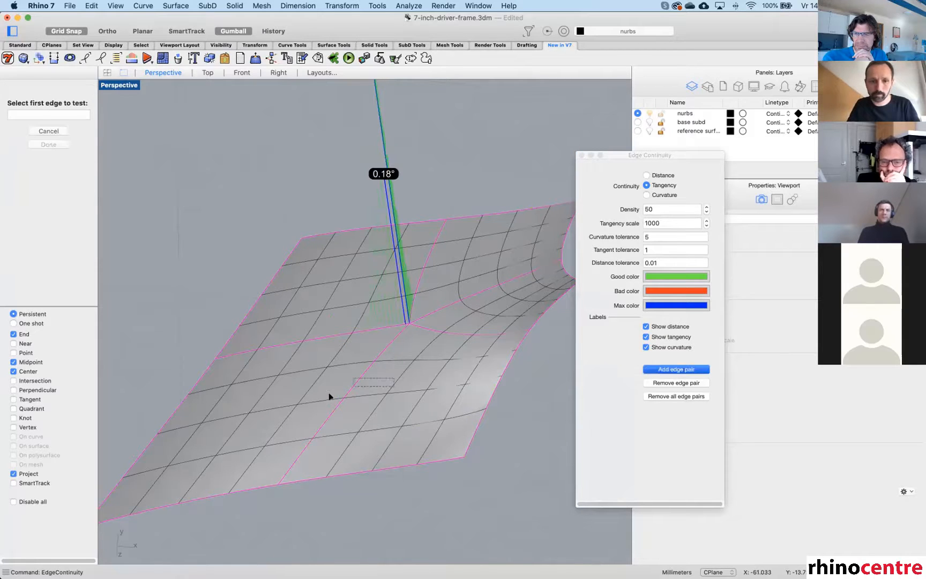
{"action": "left_click", "coordinate": [350, 393]}
{"action": "left_click", "coordinate": [648, 369]}
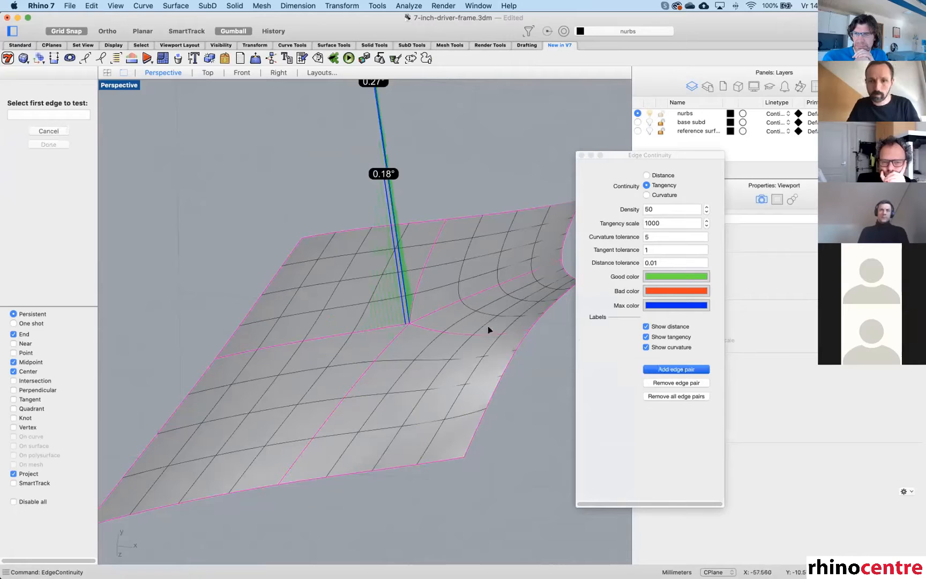
{"action": "left_click", "coordinate": [541, 345]}
{"action": "left_click", "coordinate": [681, 369]}
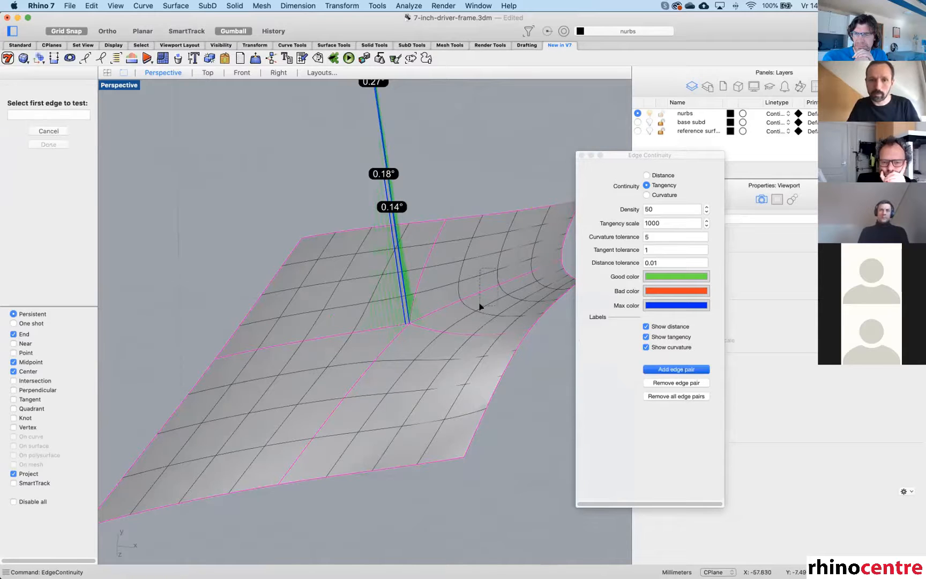
{"action": "left_click_drag", "start_coordinate": [481, 307], "coordinate": [480, 308]}
Examine the tangency deviation graphs at the star point from several angles, and close the edge continuity analysis.
{"action": "right_click_drag", "start_coordinate": [420, 273], "coordinate": [390, 168]}
{"action": "scroll", "coordinate": [397, 304], "scroll_direction": "down", "scroll_amount": 6}
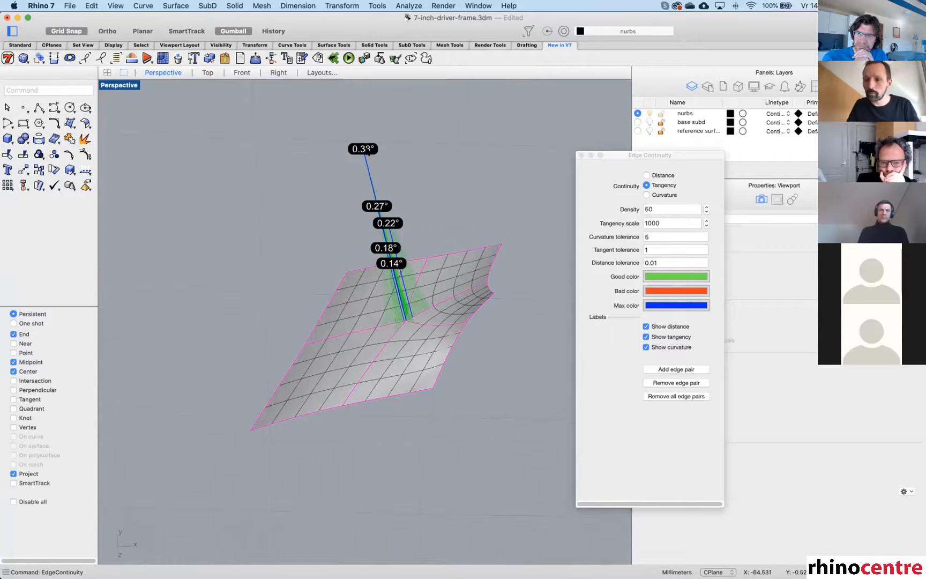
{"action": "mouse_move", "coordinate": [442, 255]}
{"action": "right_mouse_down"}
{"action": "mouse_move", "coordinate": [450, 263]}
{"action": "mouse_move", "coordinate": [435, 269]}
{"action": "right_mouse_up"}
{"action": "scroll", "coordinate": [427, 317], "scroll_direction": "up", "scroll_amount": 2}
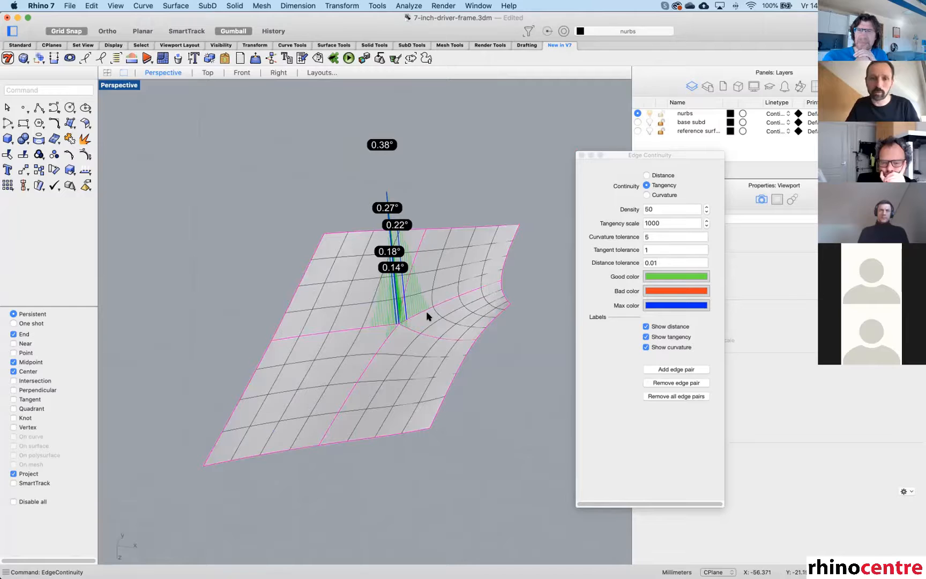
{"action": "right_click_drag", "start_coordinate": [439, 326], "coordinate": [461, 257]}
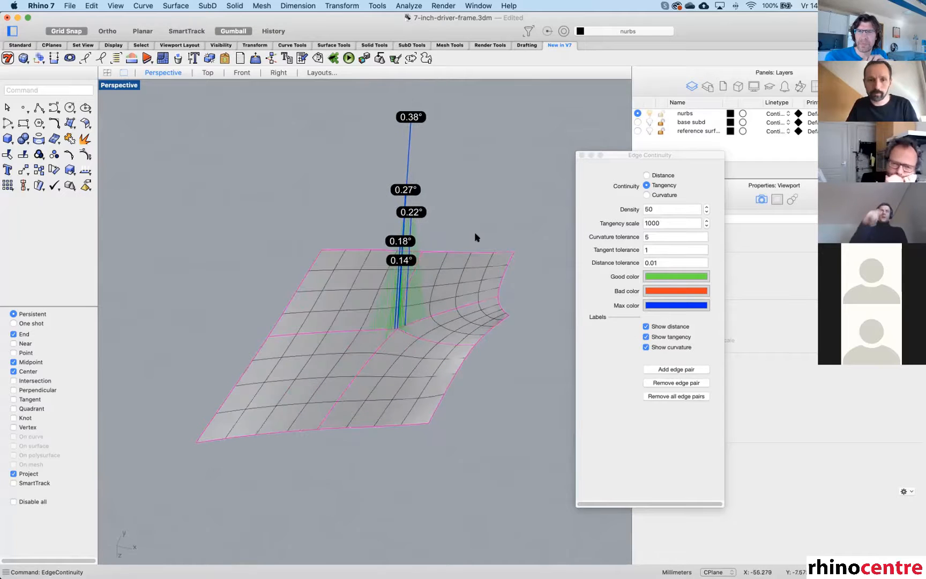
{"action": "left_click", "coordinate": [582, 155]}
Run a Zebra analysis on the five extracted surfaces with the stripe color set to black.
{"action": "right_click_drag", "start_coordinate": [499, 188], "coordinate": [523, 164]}
{"action": "left_click_drag", "start_coordinate": [521, 164], "coordinate": [340, 366]}
{"action": "type", "text": "ZEbra"}
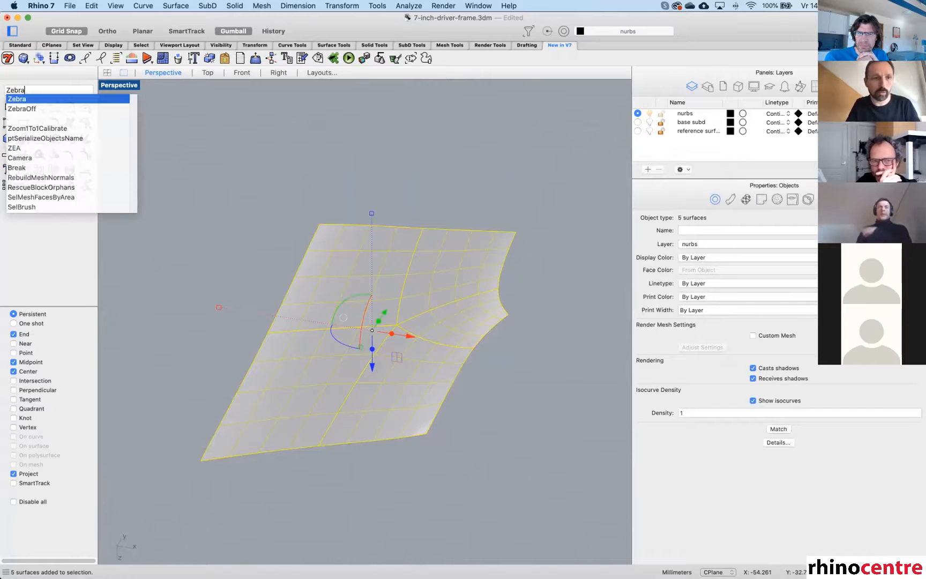
{"action": "key", "text": "Return"}
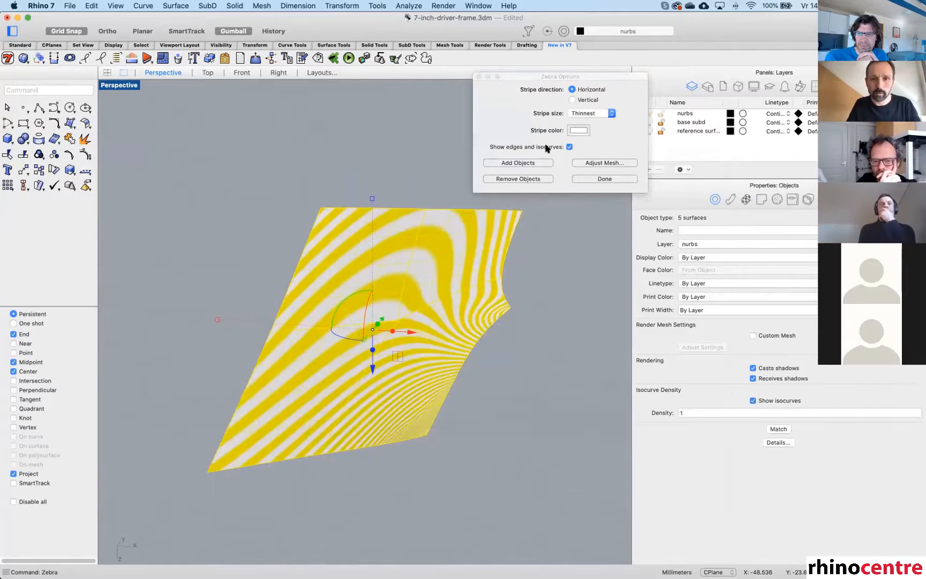
{"action": "left_click", "coordinate": [579, 130]}
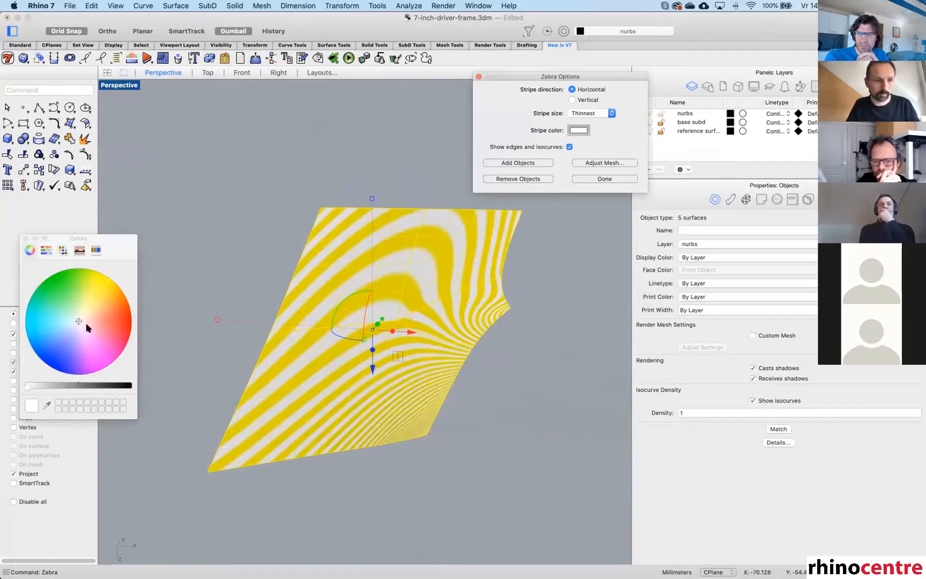
{"action": "left_click_drag", "start_coordinate": [118, 386], "coordinate": [172, 389]}
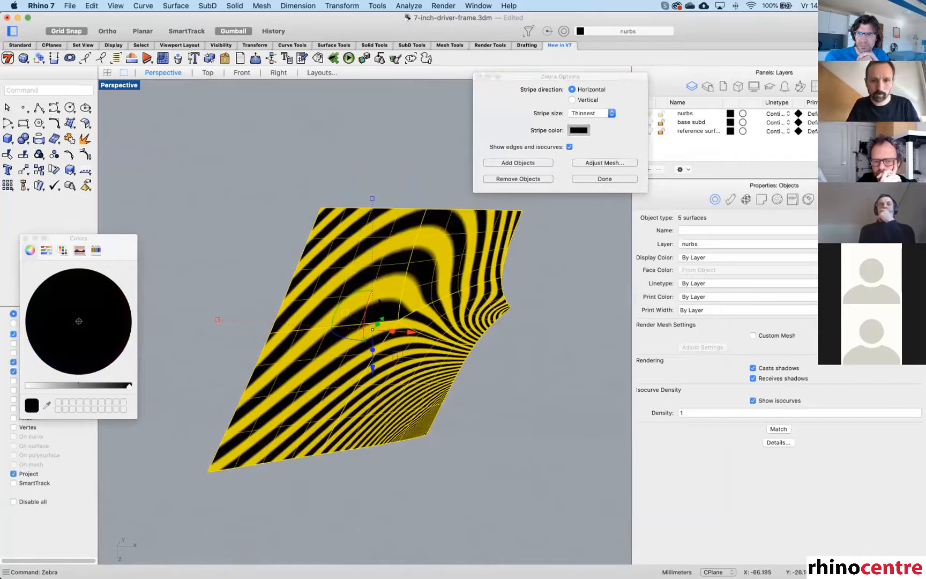
{"action": "left_click", "coordinate": [503, 387]}
Examine how the zebra stripes flow across the seams at the star point, close up and overall, and end the Zebra analysis.
{"action": "right_click_drag", "start_coordinate": [419, 339], "coordinate": [422, 327]}
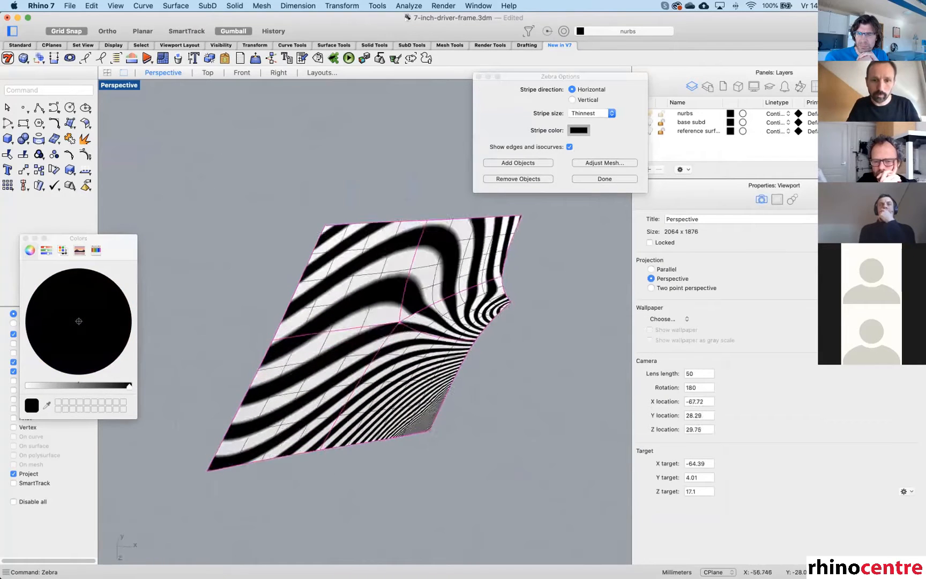
{"action": "scroll", "coordinate": [423, 326], "scroll_direction": "up", "scroll_amount": 5}
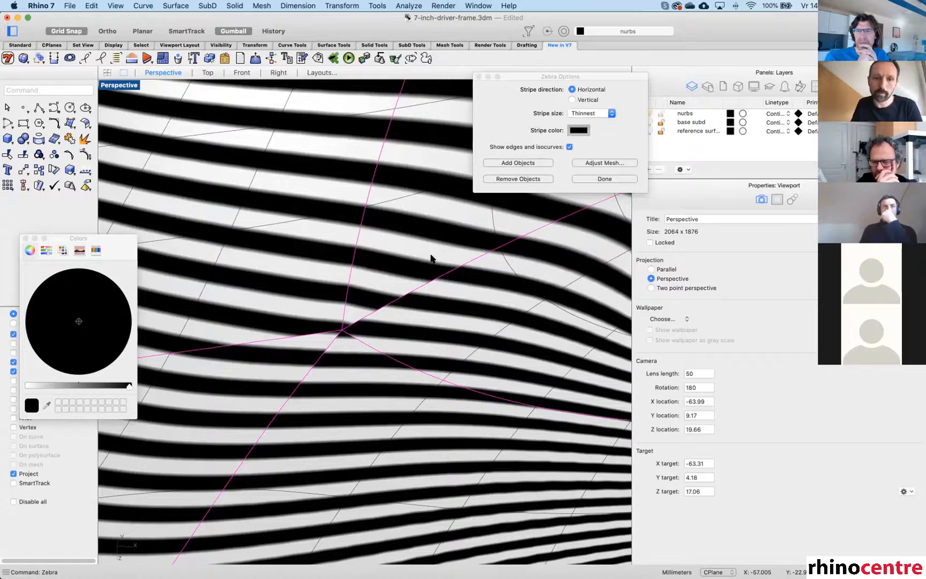
{"action": "scroll", "coordinate": [431, 258], "scroll_direction": "down", "scroll_amount": 10}
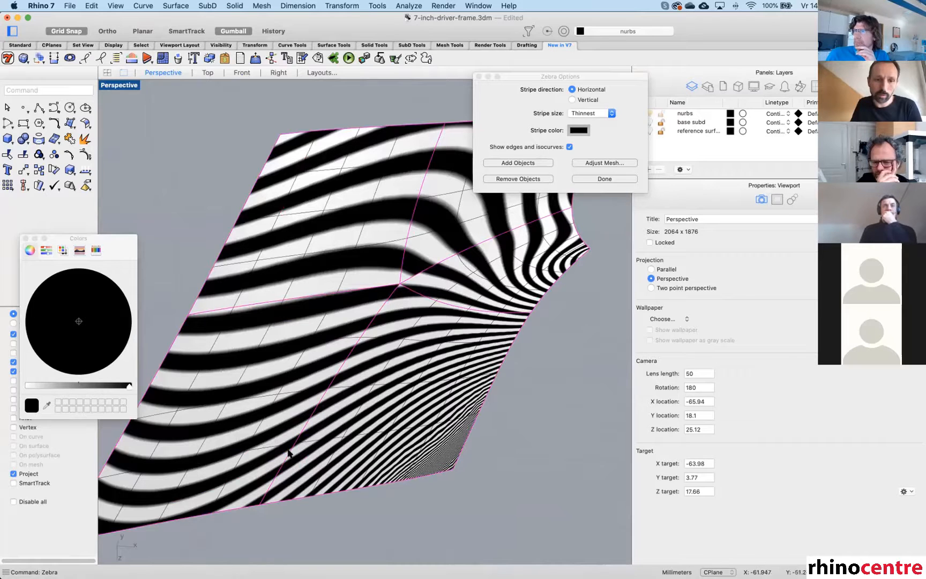
{"action": "right_click_drag", "start_coordinate": [449, 258], "coordinate": [547, 335]}
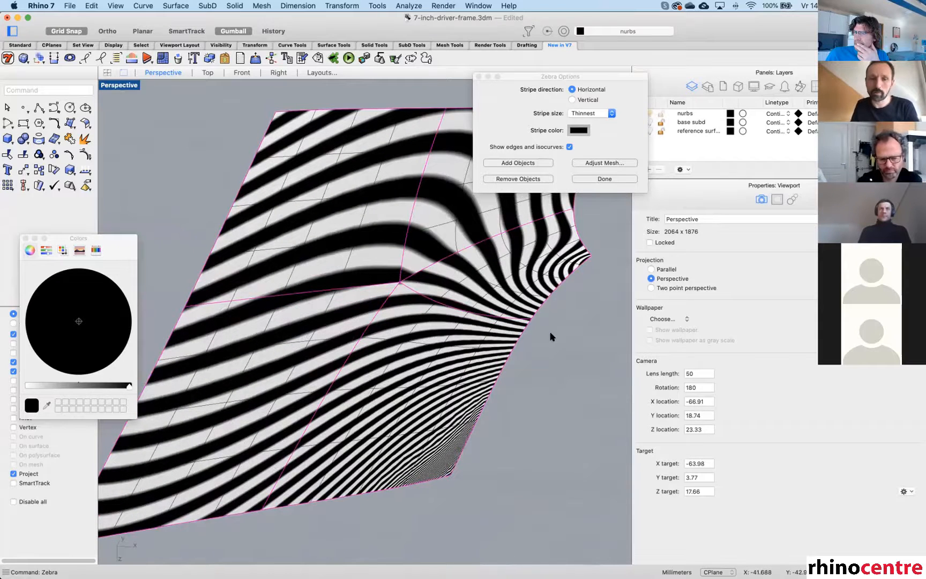
{"action": "left_click", "coordinate": [606, 177]}
{"action": "scroll", "coordinate": [457, 280], "scroll_direction": "down", "scroll_amount": 6}
{"action": "right_click_drag", "start_coordinate": [434, 274], "coordinate": [440, 302]}
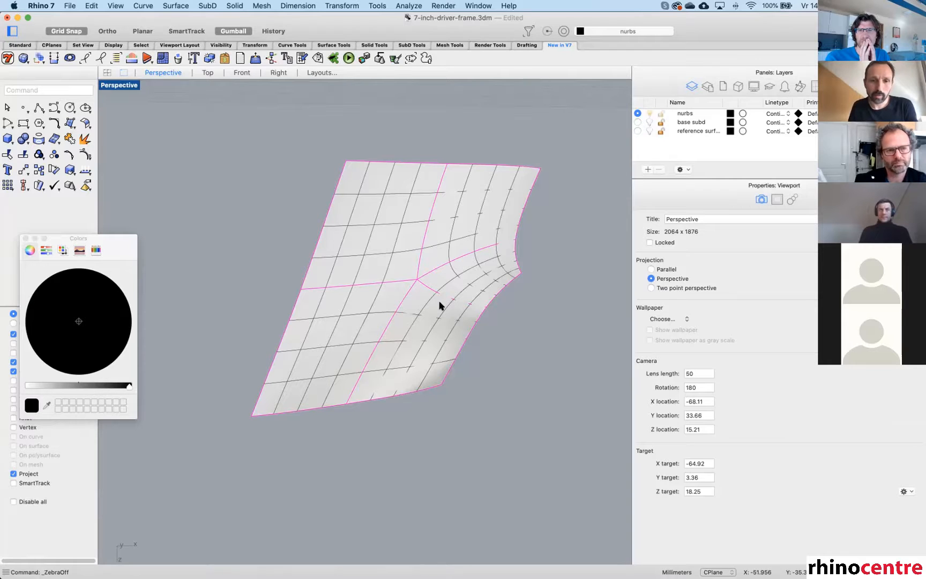
{"action": "left_click_drag", "start_coordinate": [525, 125], "coordinate": [288, 413]}
{"action": "key", "text": "Escape"}
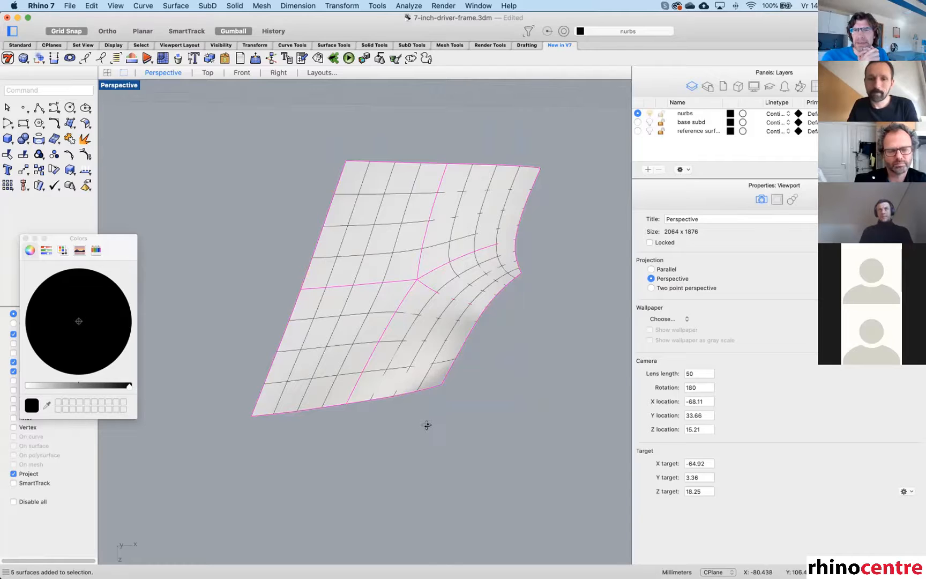
{"action": "mouse_move", "coordinate": [428, 424]}
{"action": "right_mouse_down"}
{"action": "mouse_move", "coordinate": [430, 410]}
{"action": "mouse_move", "coordinate": [409, 410]}
{"action": "mouse_move", "coordinate": [406, 420]}
{"action": "mouse_move", "coordinate": [415, 410]}
{"action": "right_mouse_up"}
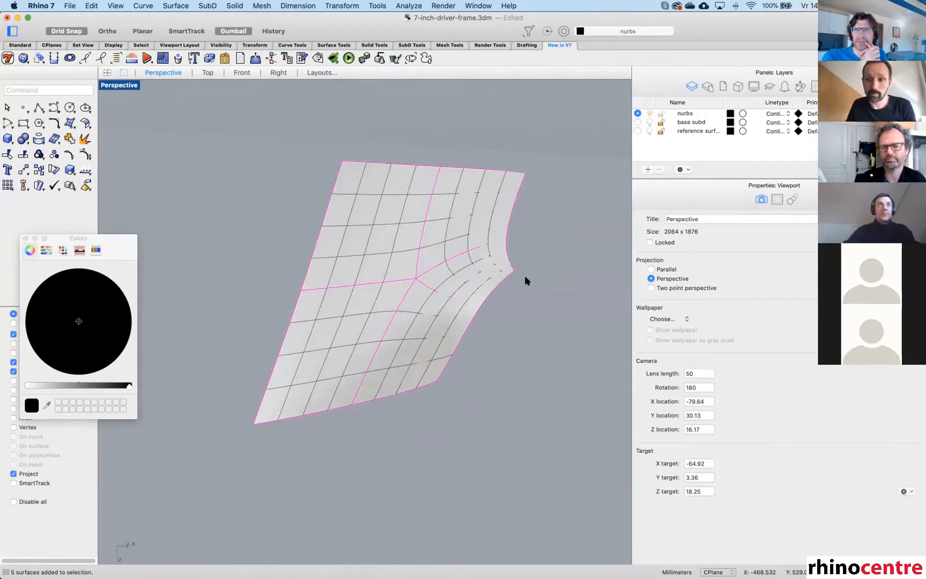
Undo the extraction and isolation of the five star-point surfaces to bring back the whole driver frame.
{"action": "right_click_drag", "start_coordinate": [524, 296], "coordinate": [507, 273]}
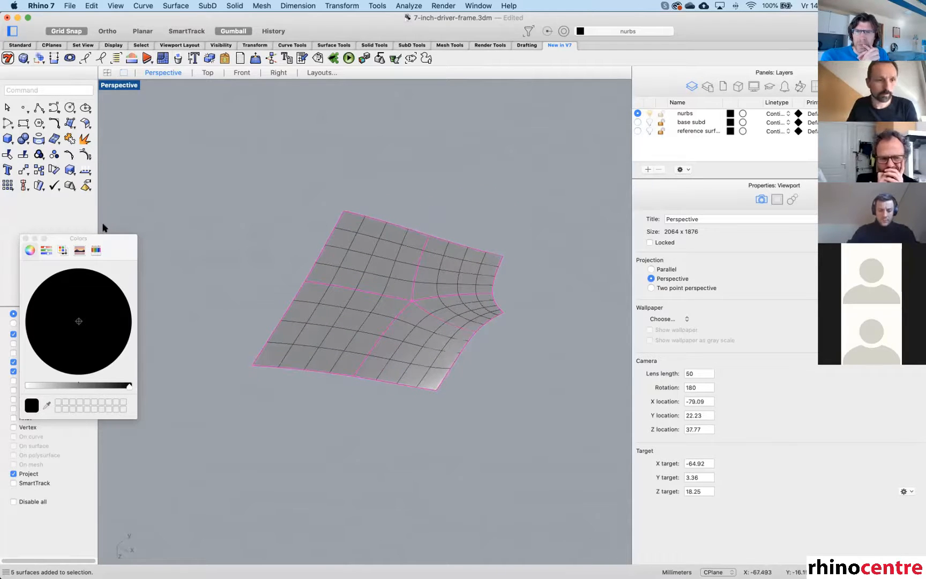
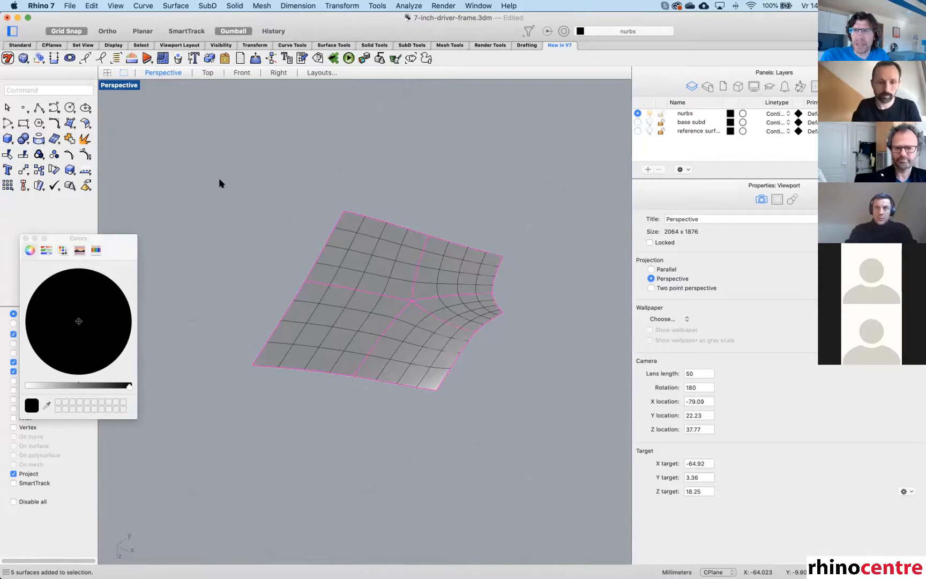
{"action": "key", "text": "super+z"}
{"action": "key", "text": "super+z"}
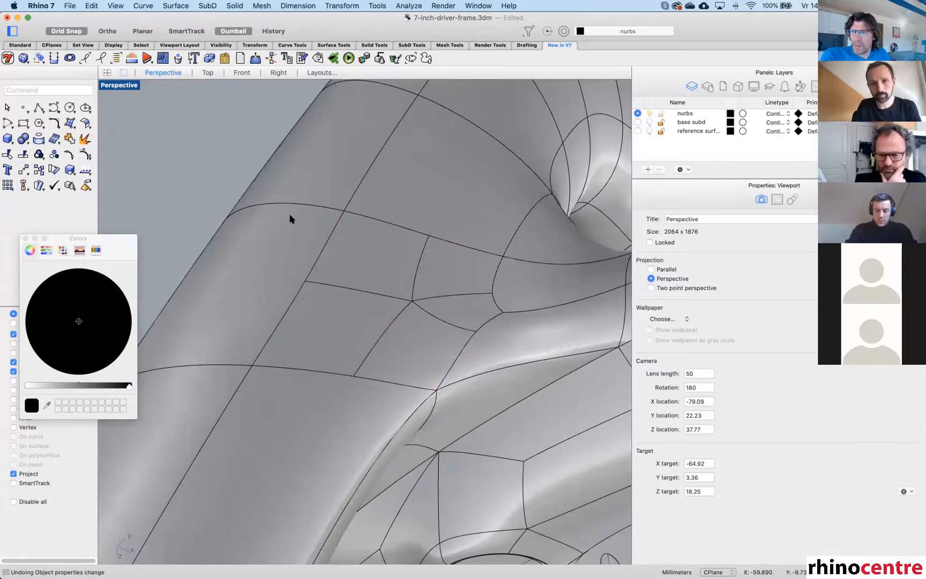
{"action": "key", "text": "super+z"}
{"action": "key", "text": "super+z"}
{"action": "key", "text": "super+z"}
{"action": "scroll", "coordinate": [292, 233], "scroll_direction": "down", "scroll_amount": 5}
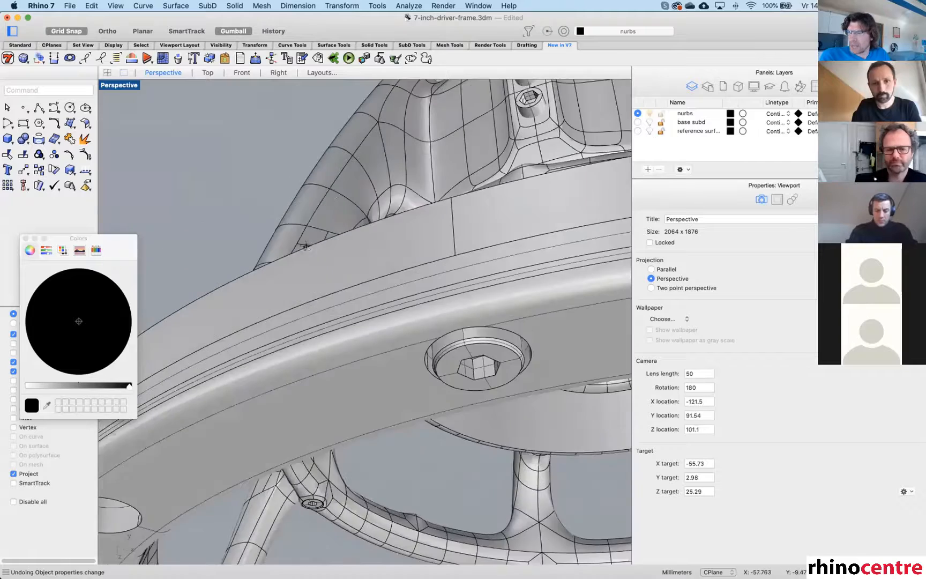
{"action": "right_click_drag", "start_coordinate": [302, 244], "coordinate": [318, 274]}
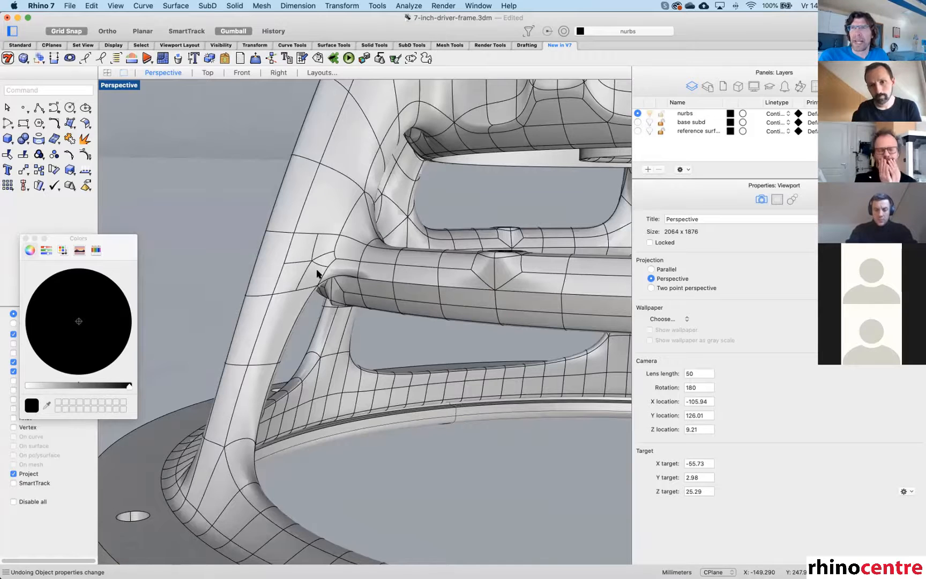
{"action": "right_click_drag", "start_coordinate": [325, 231], "coordinate": [324, 263]}
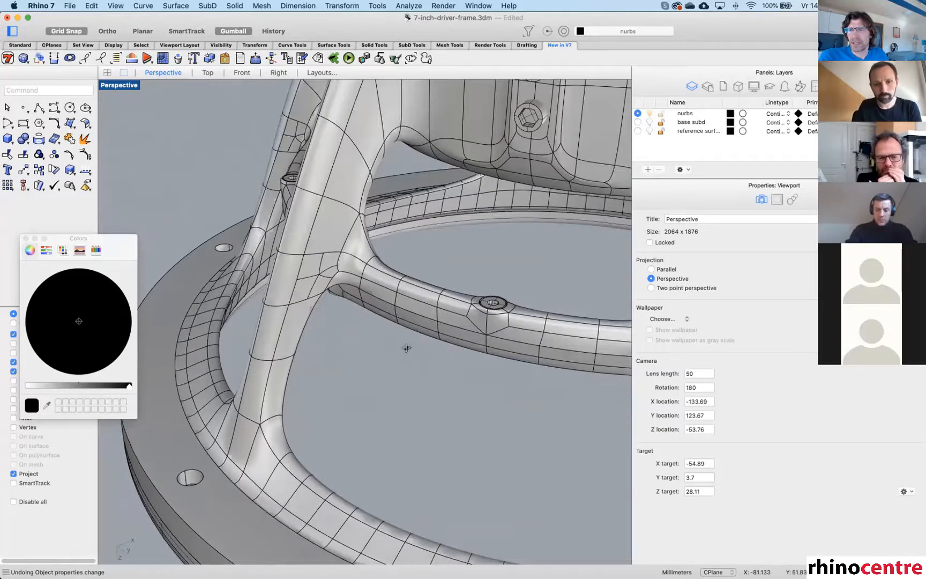
{"action": "right_click_drag", "start_coordinate": [407, 344], "coordinate": [368, 356]}
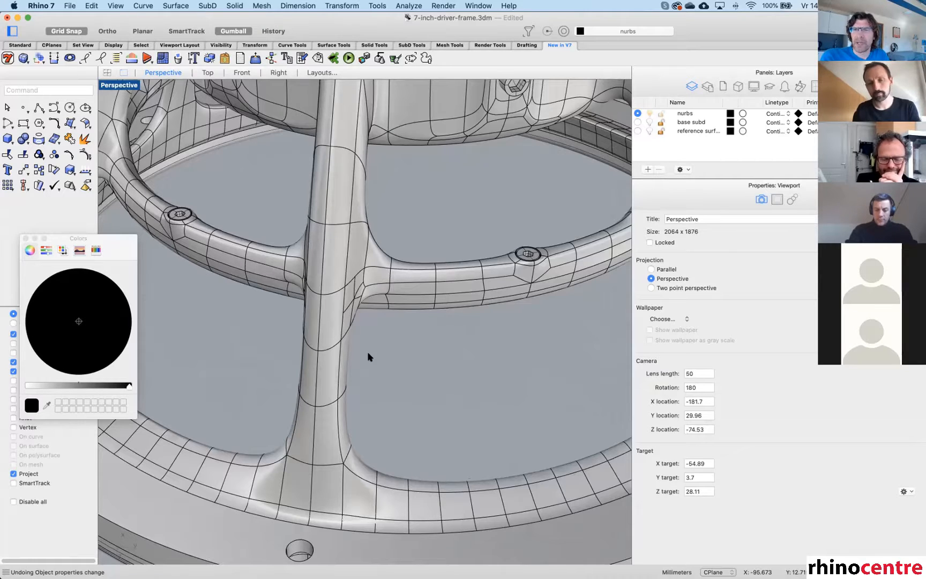
Open the file kharma divine concept.3dm, continuing past the missing image files, and view the speaker from the front.
{"action": "key", "text": "super+s"}
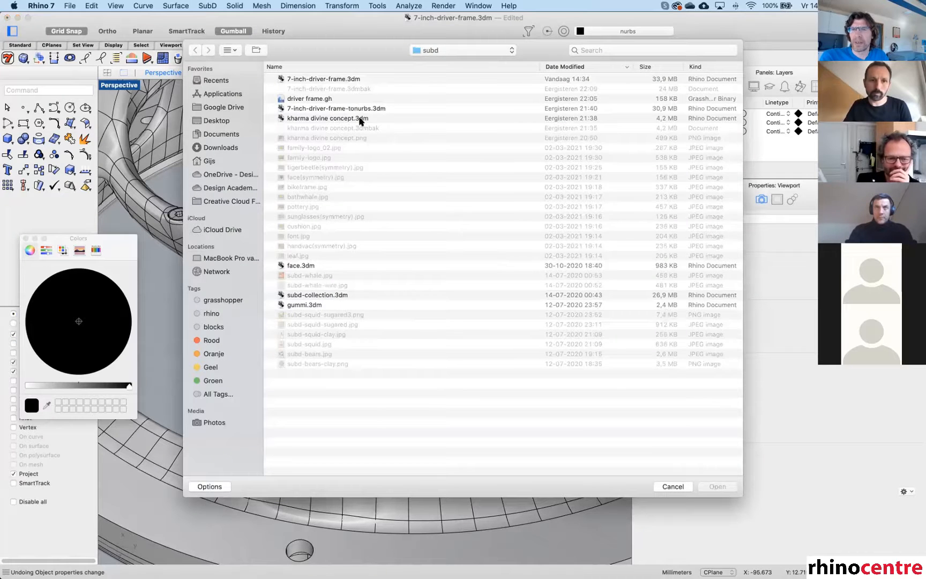
{"action": "double_click", "coordinate": [340, 118]}
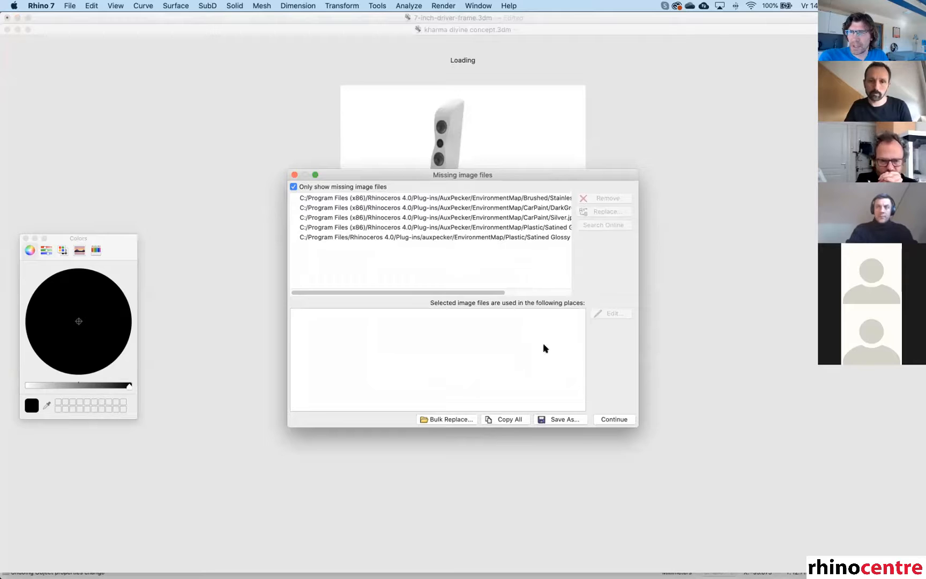
{"action": "left_click", "coordinate": [590, 412]}
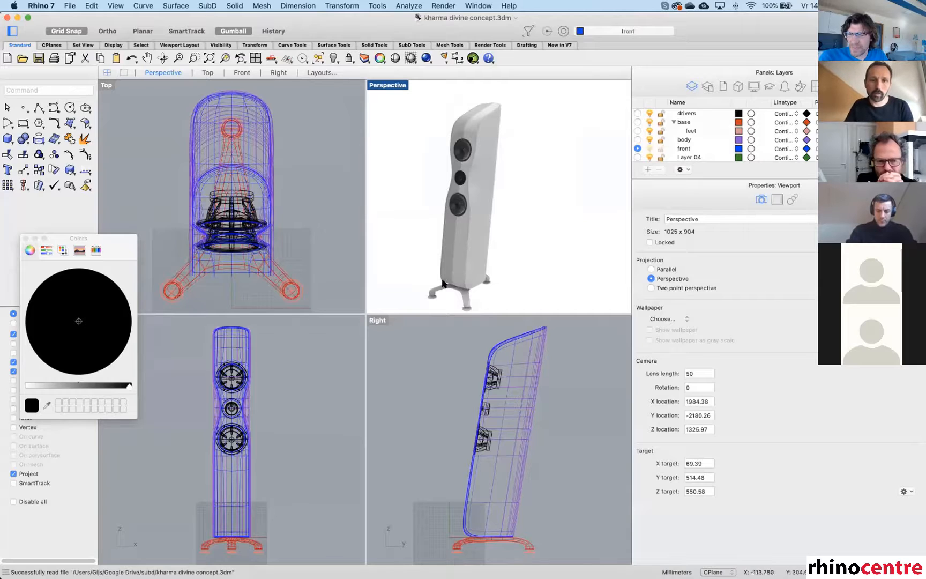
{"action": "right_click_drag", "start_coordinate": [474, 187], "coordinate": [436, 223]}
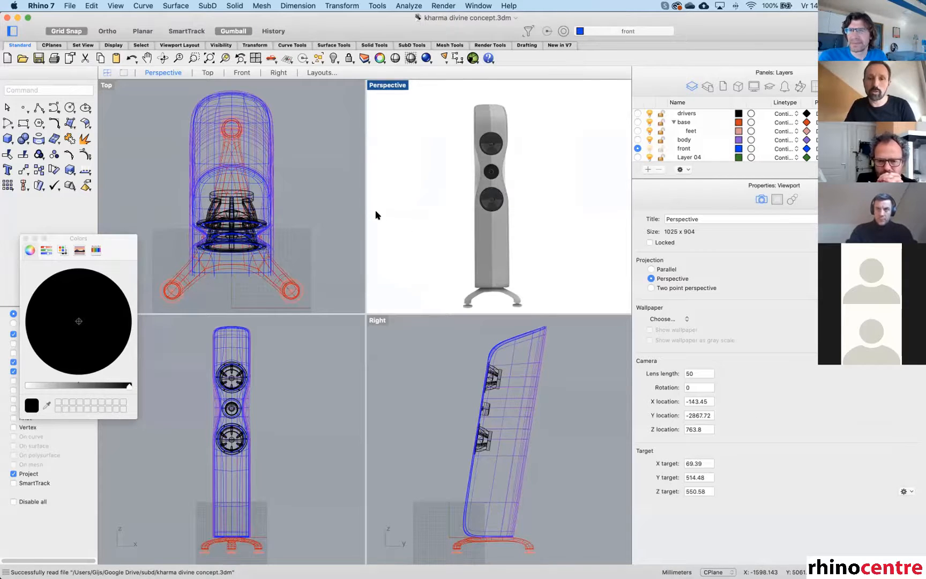
Turn on the SubD base's control points and move one front leg end with its foot diagonally outward in the Top view.
{"action": "right_click_drag", "start_coordinate": [287, 278], "coordinate": [280, 241]}
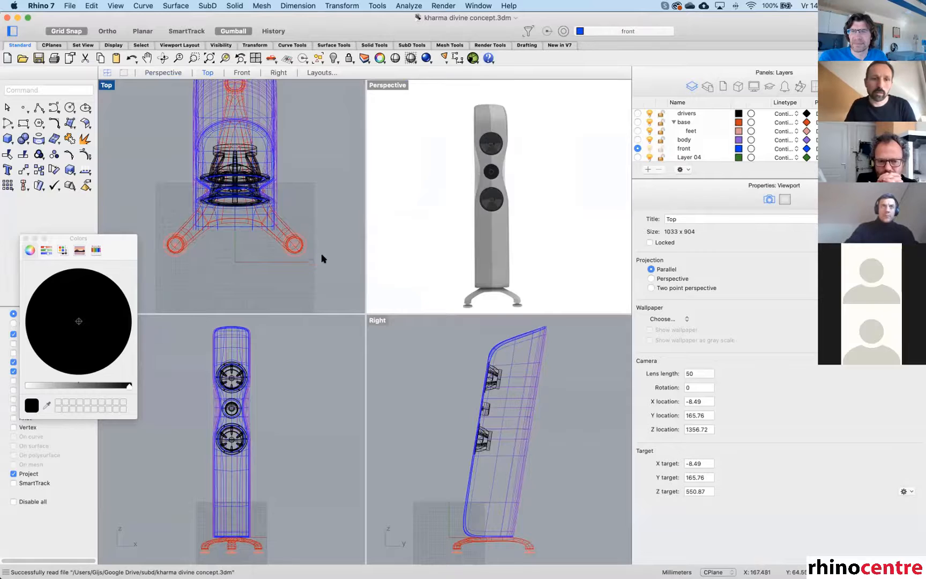
{"action": "left_click_drag", "start_coordinate": [324, 262], "coordinate": [280, 233]}
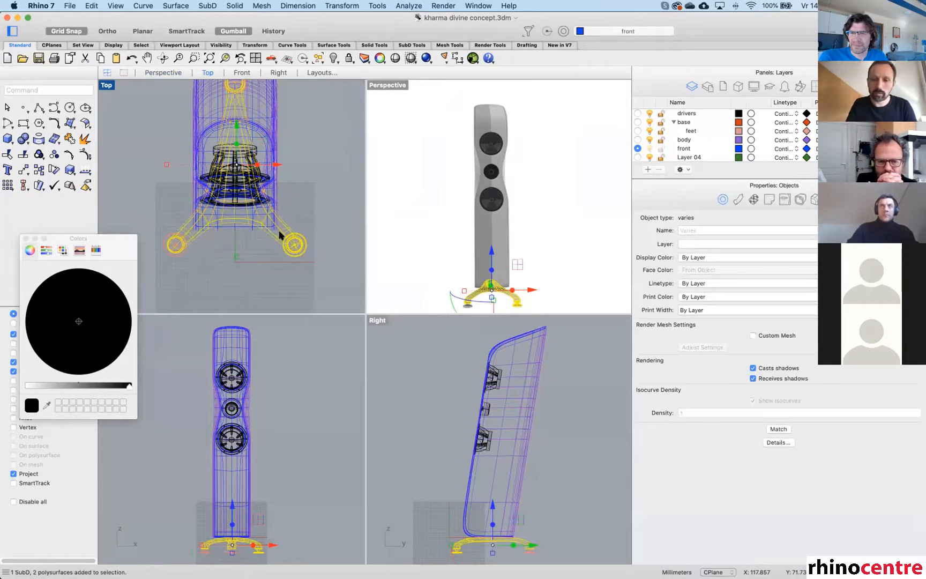
{"action": "key", "text": "F10"}
{"action": "scroll", "coordinate": [300, 258], "scroll_direction": "up", "scroll_amount": 3}
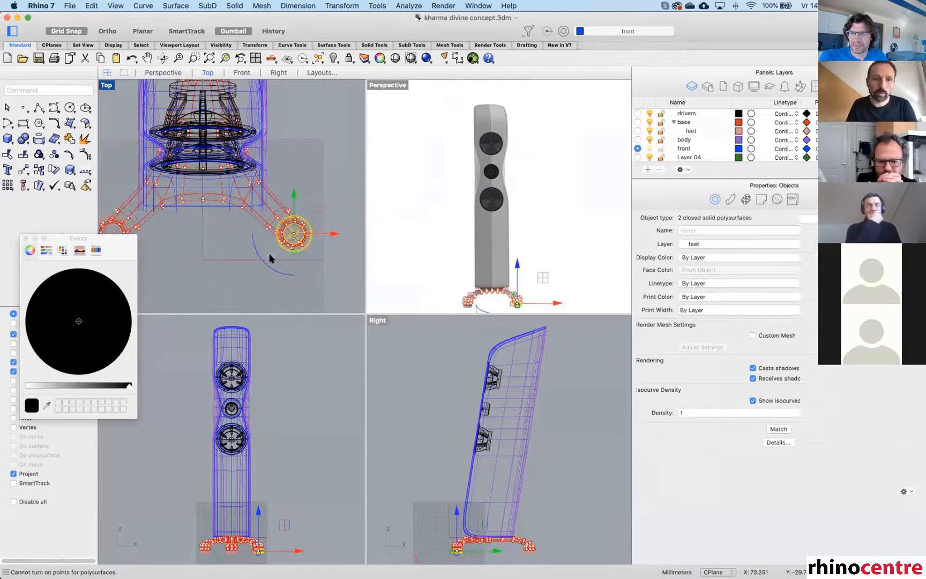
{"action": "left_click_drag", "start_coordinate": [247, 277], "coordinate": [317, 258]}
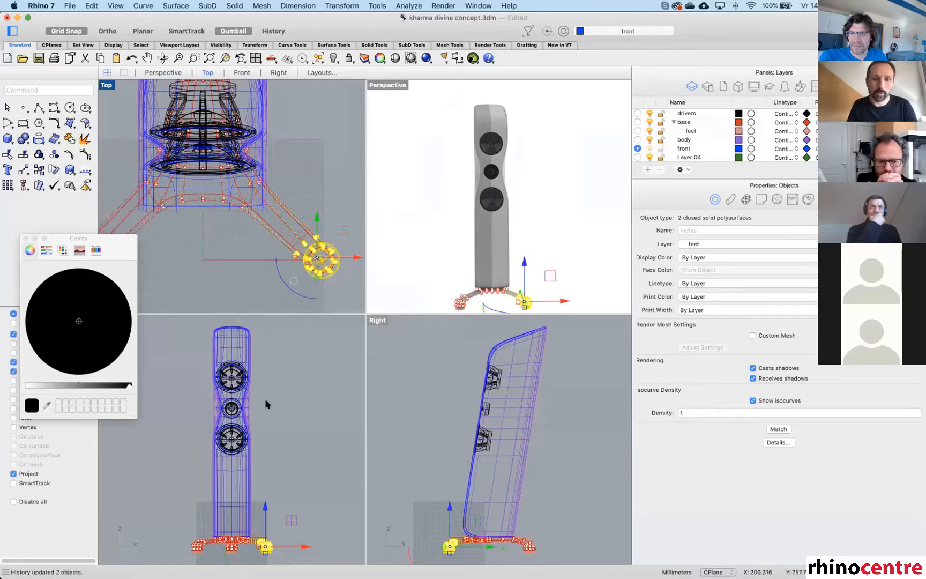
Maximize the Perspective view and move the control points in the middle of the arch between the two front legs.
{"action": "double_click", "coordinate": [387, 85]}
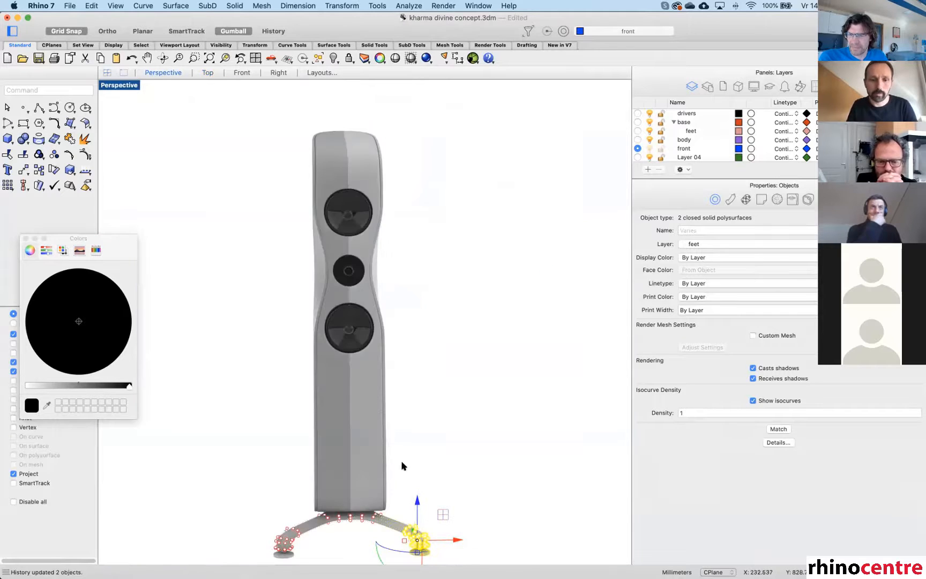
{"action": "right_click_drag", "start_coordinate": [405, 467], "coordinate": [399, 345]}
{"action": "scroll", "coordinate": [374, 449], "scroll_direction": "up", "scroll_amount": 5}
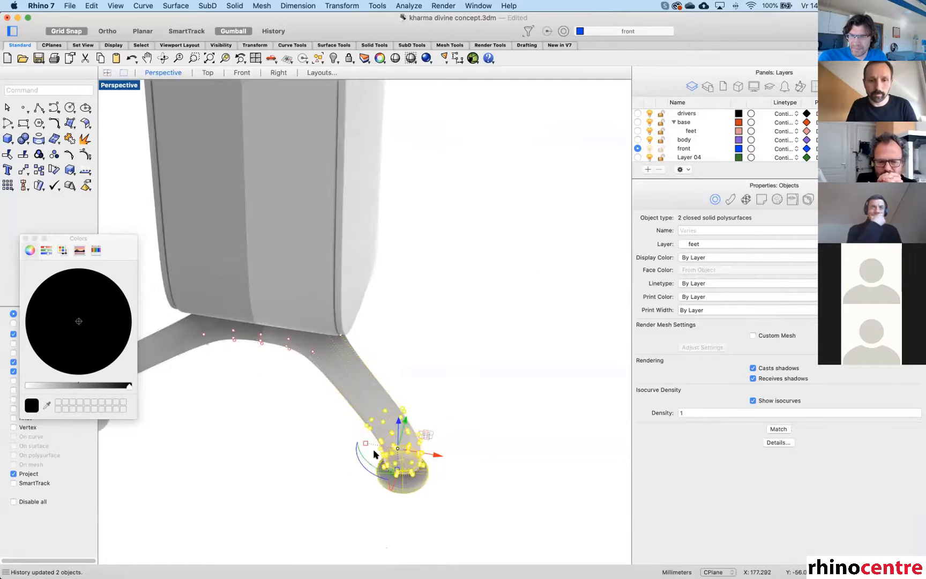
{"action": "right_click_drag", "start_coordinate": [370, 400], "coordinate": [379, 375]}
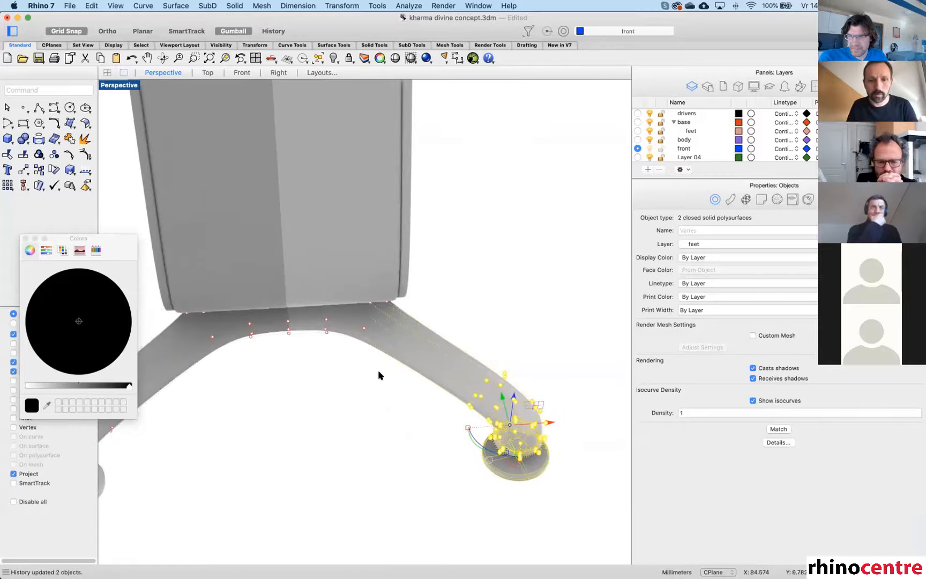
{"action": "left_click", "coordinate": [251, 382]}
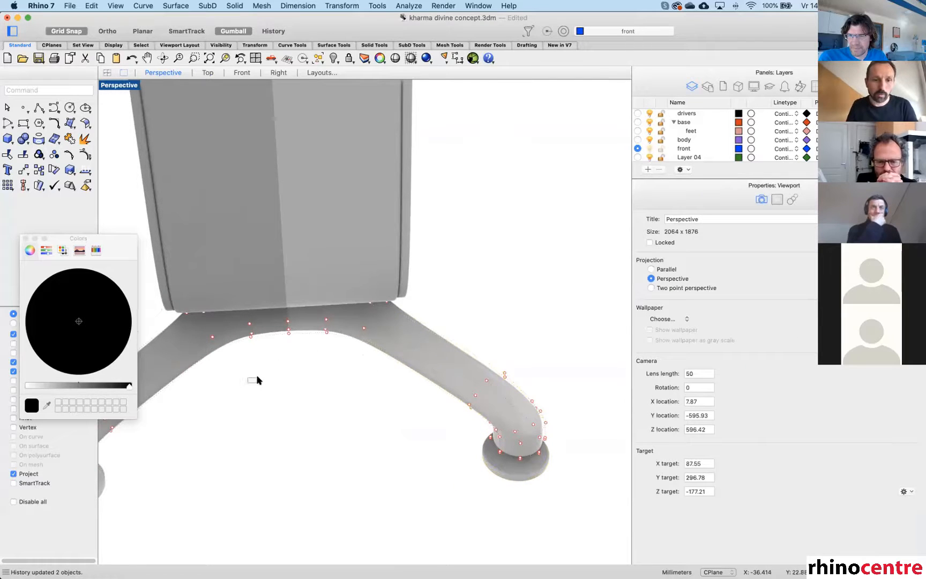
{"action": "left_click_drag", "start_coordinate": [232, 382], "coordinate": [345, 311]}
{"action": "right_click_drag", "start_coordinate": [331, 355], "coordinate": [236, 324]}
{"action": "left_click_drag", "start_coordinate": [233, 295], "coordinate": [243, 341]}
{"action": "left_click", "coordinate": [424, 351]}
{"action": "scroll", "coordinate": [420, 340], "scroll_direction": "down", "scroll_amount": 4}
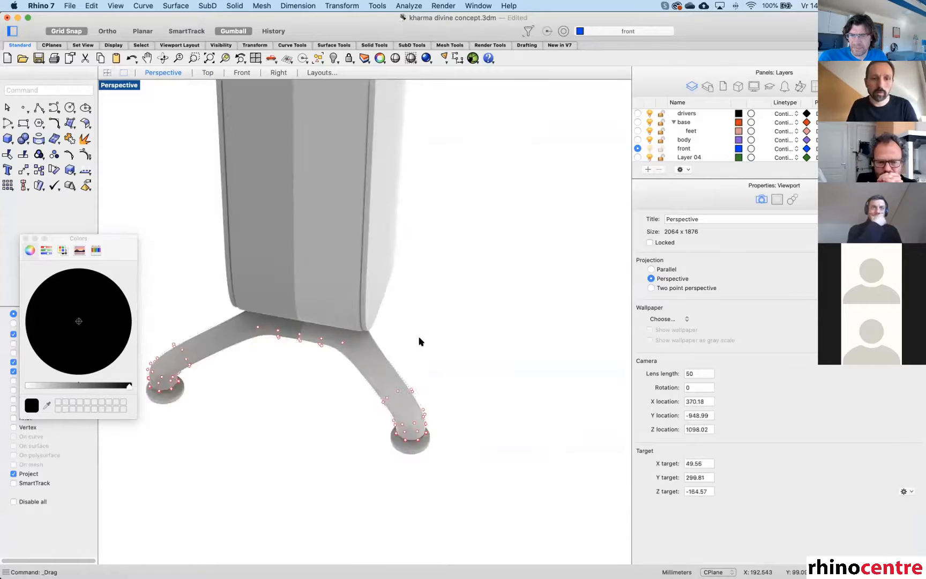
Move the rear leg's end control points together with its foot outward along the Y axis to lengthen the leg.
{"action": "right_click_drag", "start_coordinate": [420, 341], "coordinate": [373, 309]}
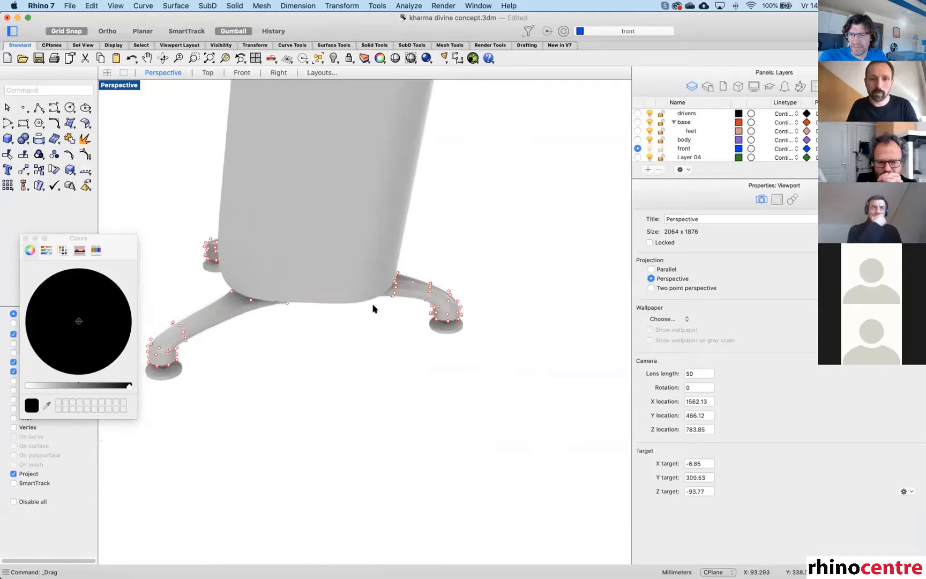
{"action": "left_click_drag", "start_coordinate": [402, 255], "coordinate": [495, 370]}
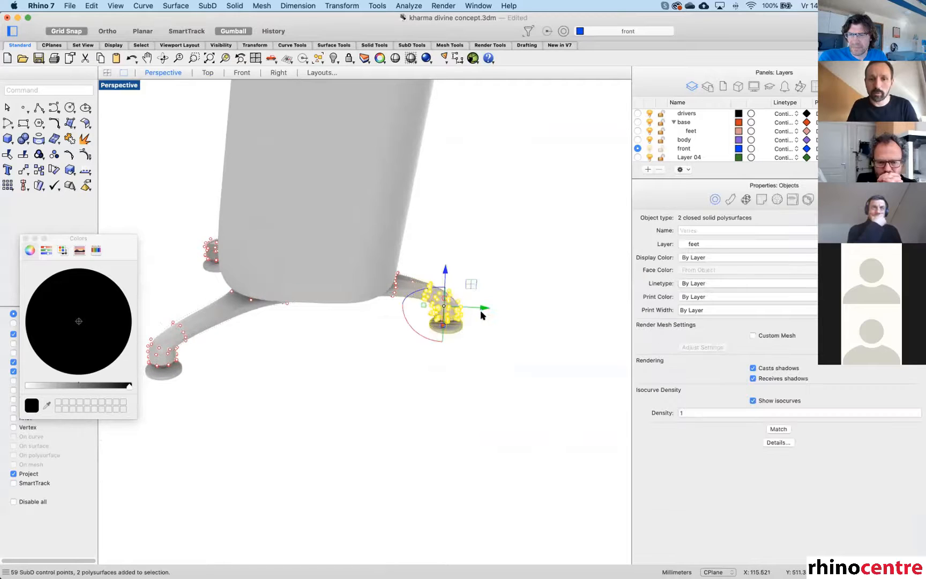
{"action": "left_click_drag", "start_coordinate": [483, 311], "coordinate": [539, 311]}
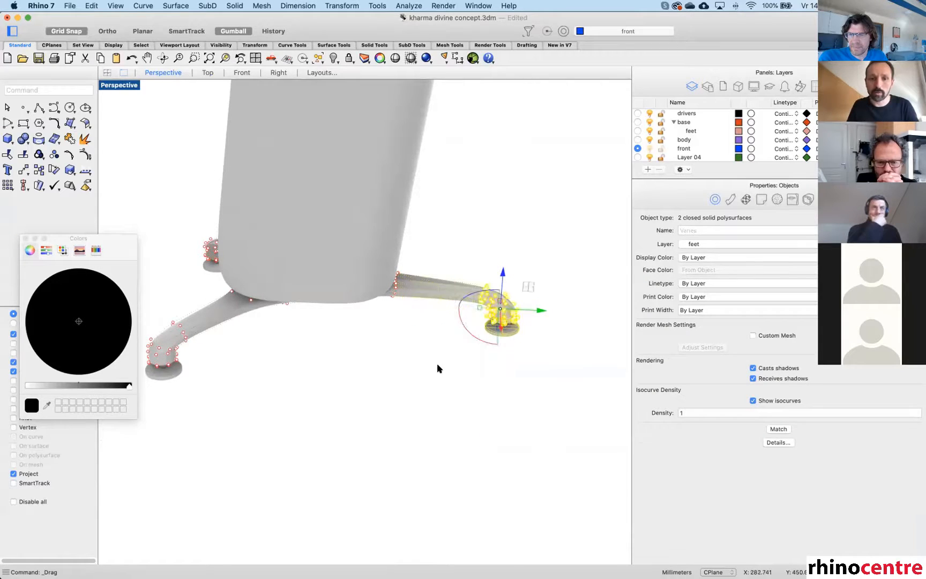
{"action": "left_click", "coordinate": [438, 368]}
Examine the reshaped base from below and turn off its control points.
{"action": "right_click_drag", "start_coordinate": [438, 368], "coordinate": [427, 289]}
{"action": "scroll", "coordinate": [432, 265], "scroll_direction": "up", "scroll_amount": 4}
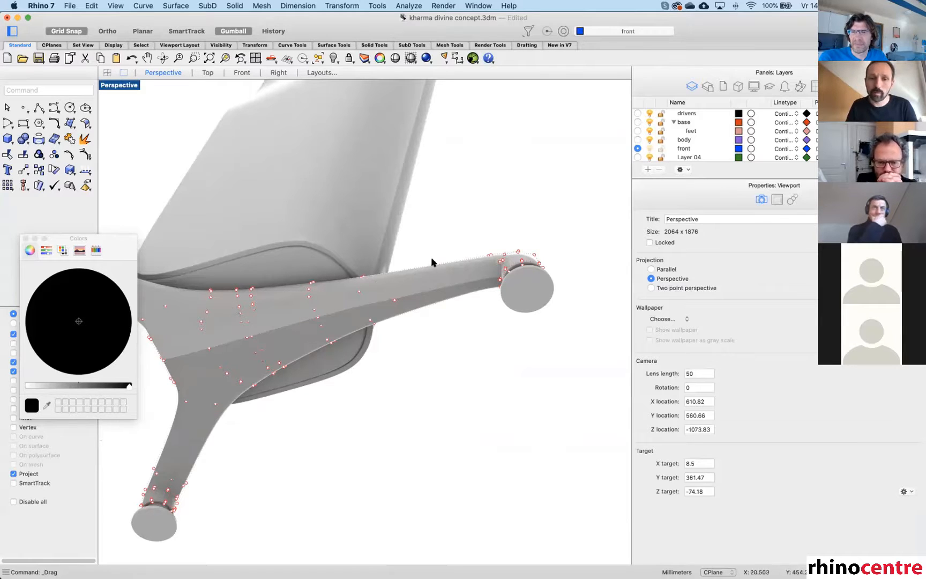
{"action": "mouse_move", "coordinate": [433, 262]}
{"action": "right_mouse_down"}
{"action": "mouse_move", "coordinate": [435, 296]}
{"action": "mouse_move", "coordinate": [446, 263]}
{"action": "right_mouse_up"}
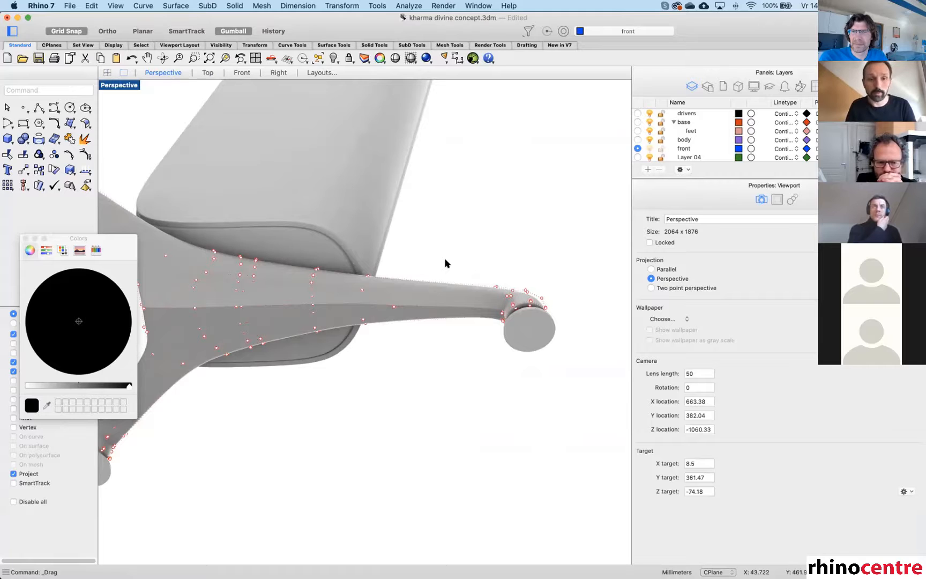
{"action": "key", "text": "Escape"}
{"action": "scroll", "coordinate": [442, 280], "scroll_direction": "down", "scroll_amount": 5}
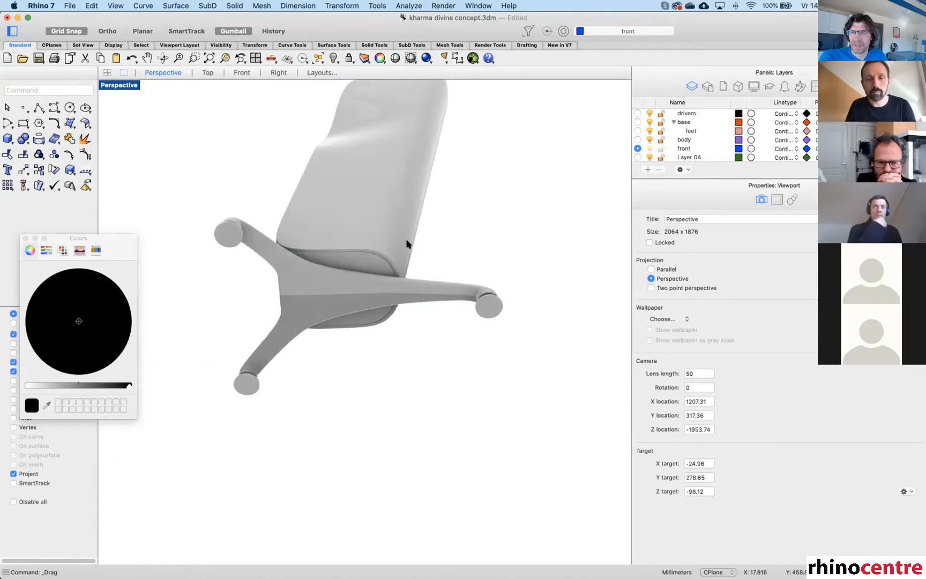
Set the Perspective viewport to Shaded display and close the Colors window.
{"action": "left_click", "coordinate": [133, 86]}
{"action": "left_click", "coordinate": [183, 320]}
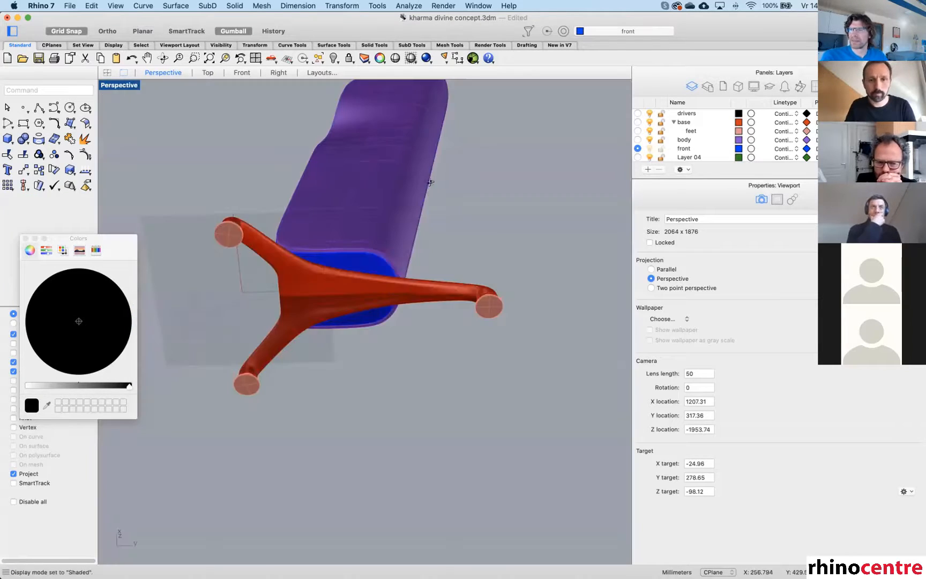
{"action": "right_click_drag", "start_coordinate": [430, 182], "coordinate": [413, 320]}
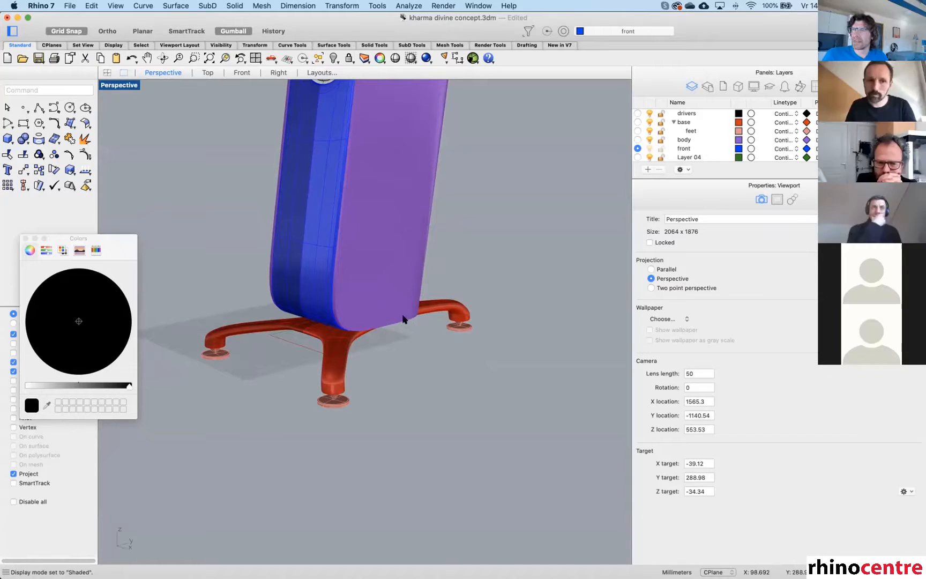
{"action": "left_click", "coordinate": [25, 238]}
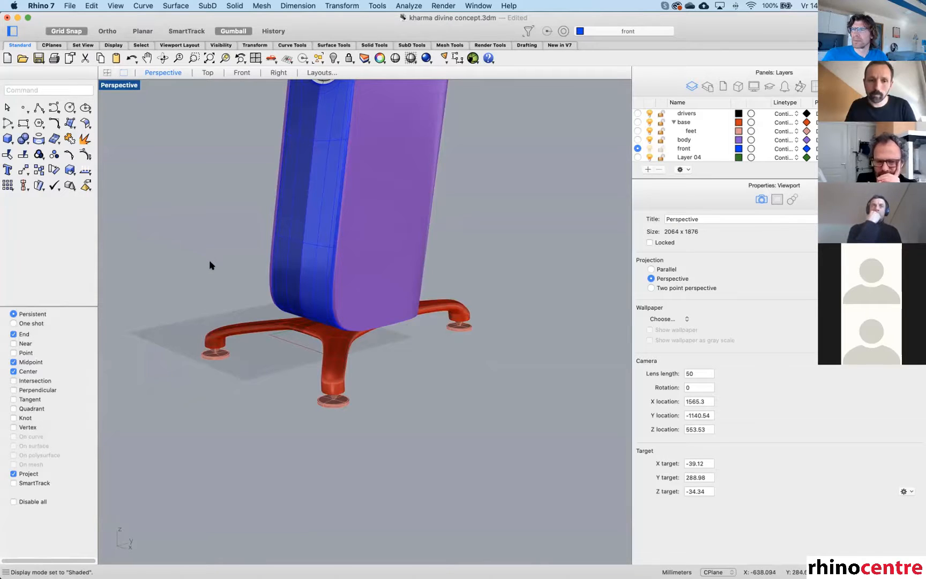
Convert the open SubD base of the speaker to NURBS with ToNURBS.
{"action": "left_click", "coordinate": [330, 348]}
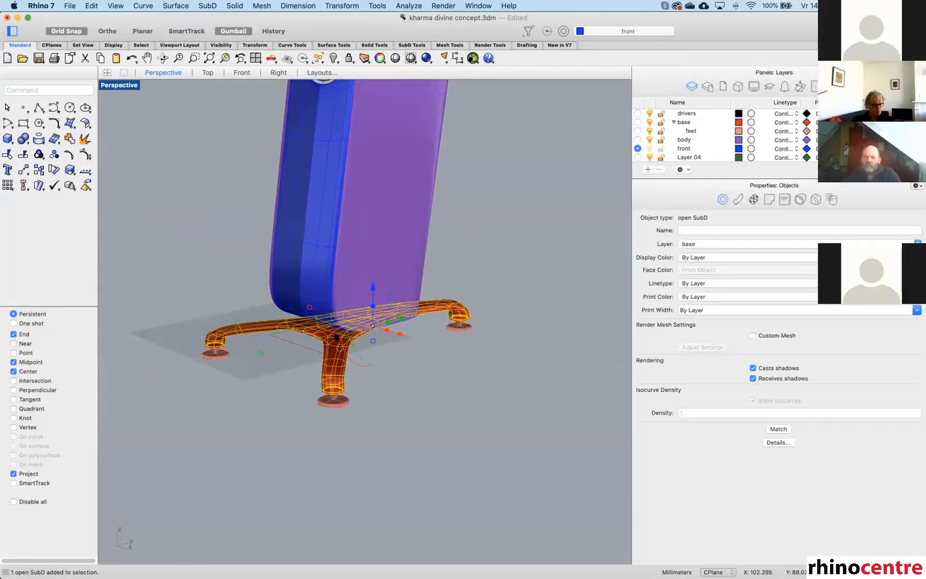
{"action": "right_click_drag", "start_coordinate": [335, 339], "coordinate": [344, 344]}
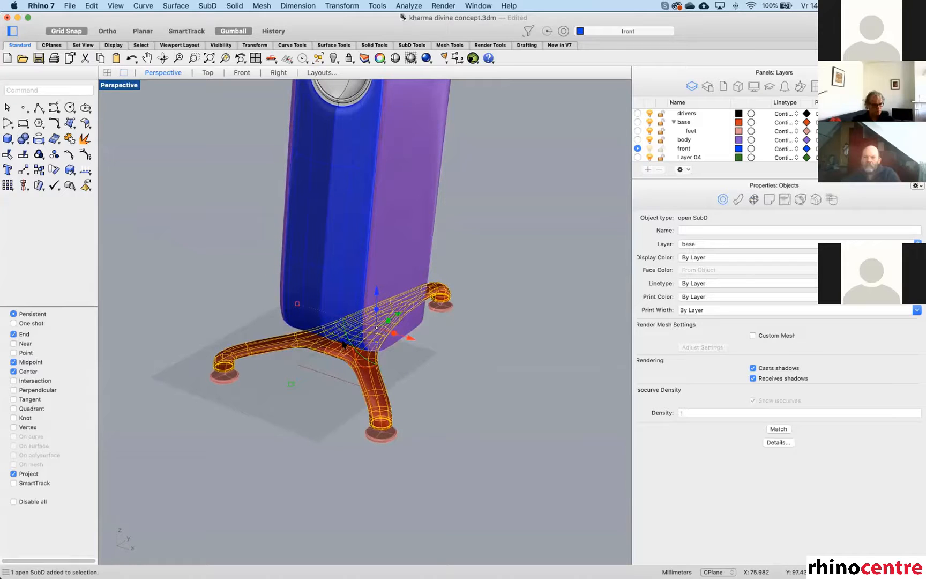
{"action": "type", "text": "tos"}
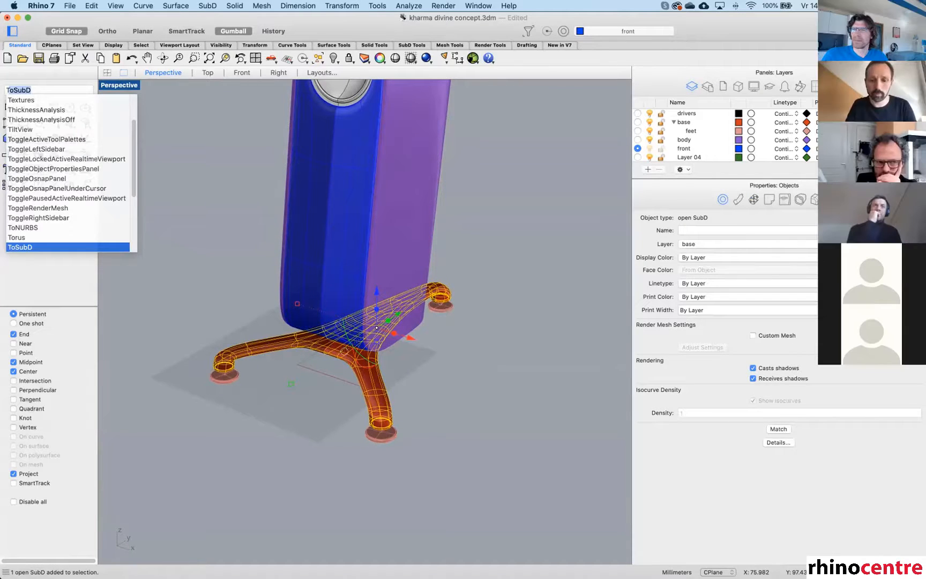
{"action": "type", "text": "onur"}
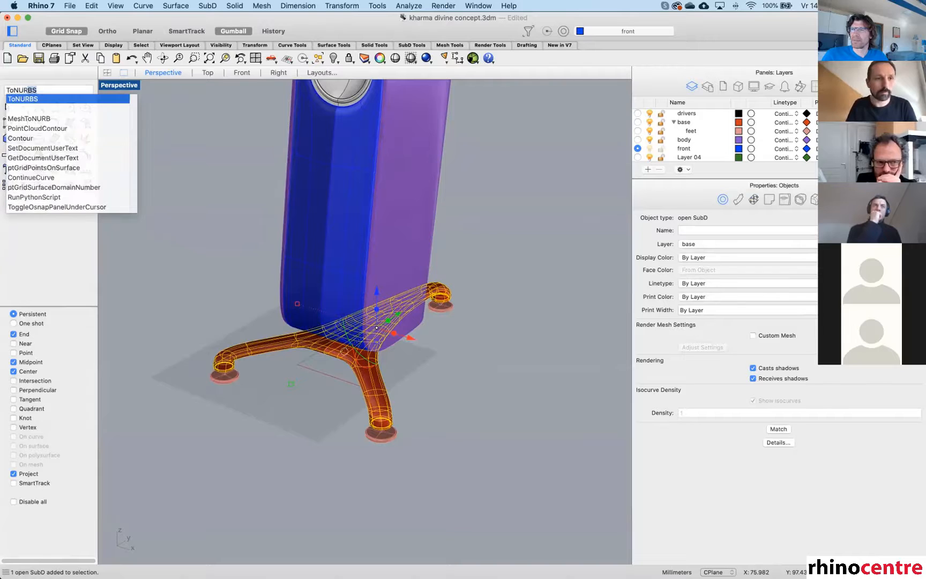
{"action": "key", "text": "Return"}
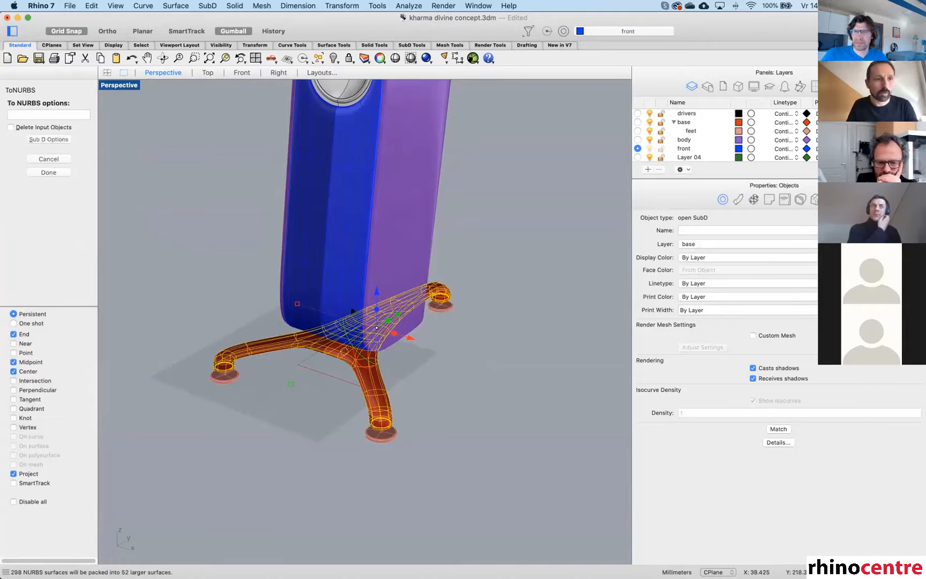
{"action": "key", "text": "Return"}
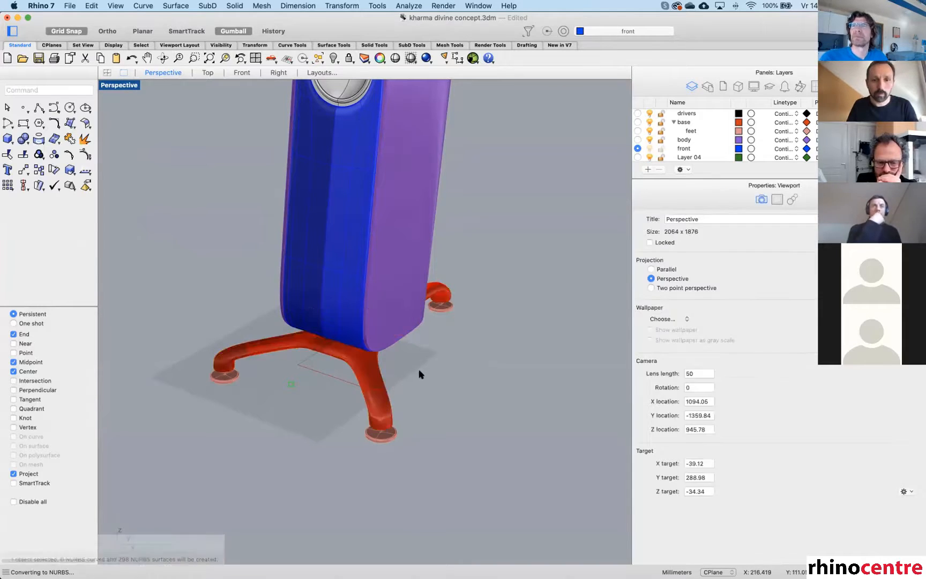
Select the newly converted NURBS base with SelLast and move it out beside the speaker.
{"action": "type", "text": "sellast"}
{"action": "key", "text": "Return"}
{"action": "left_click_drag", "start_coordinate": [406, 340], "coordinate": [592, 432]}
{"action": "left_click", "coordinate": [516, 335]}
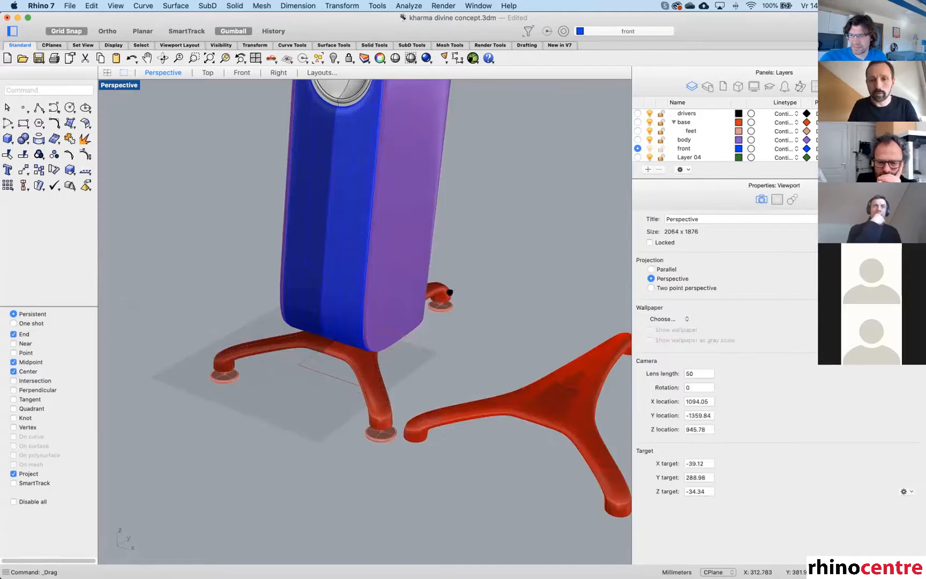
Examine the surface layout and isocurves of the converted NURBS base up close, both selected and deselected.
{"action": "right_click_drag", "start_coordinate": [560, 415], "coordinate": [469, 371], "text": "shift"}
{"action": "scroll", "coordinate": [469, 371], "scroll_direction": "up", "scroll_amount": 3}
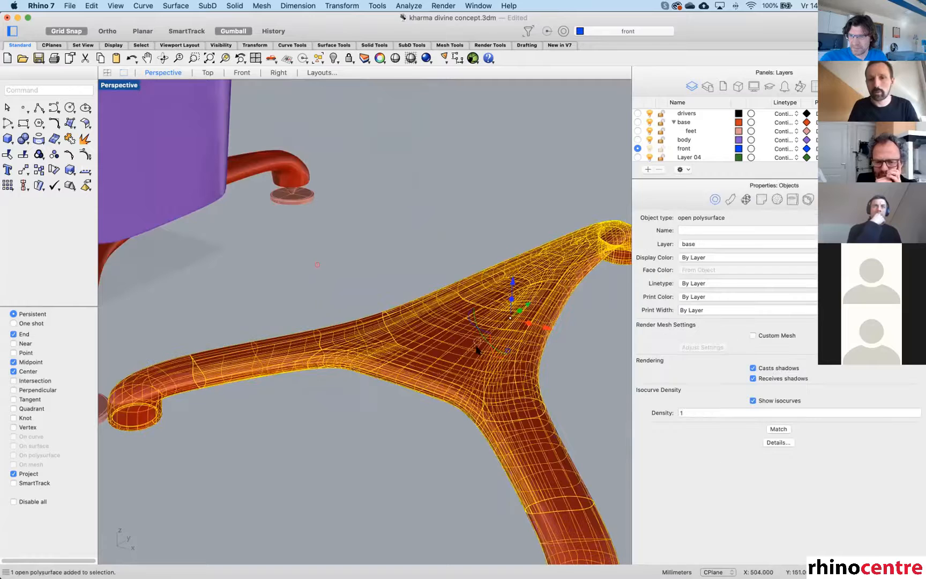
{"action": "left_click", "coordinate": [477, 350]}
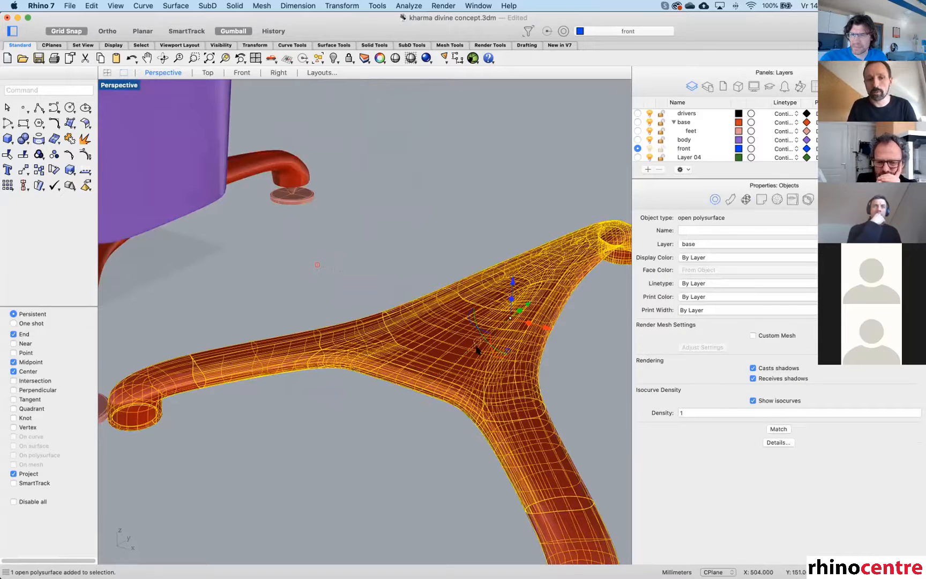
{"action": "scroll", "coordinate": [477, 350], "scroll_direction": "down", "scroll_amount": 3}
{"action": "left_click", "coordinate": [452, 238]}
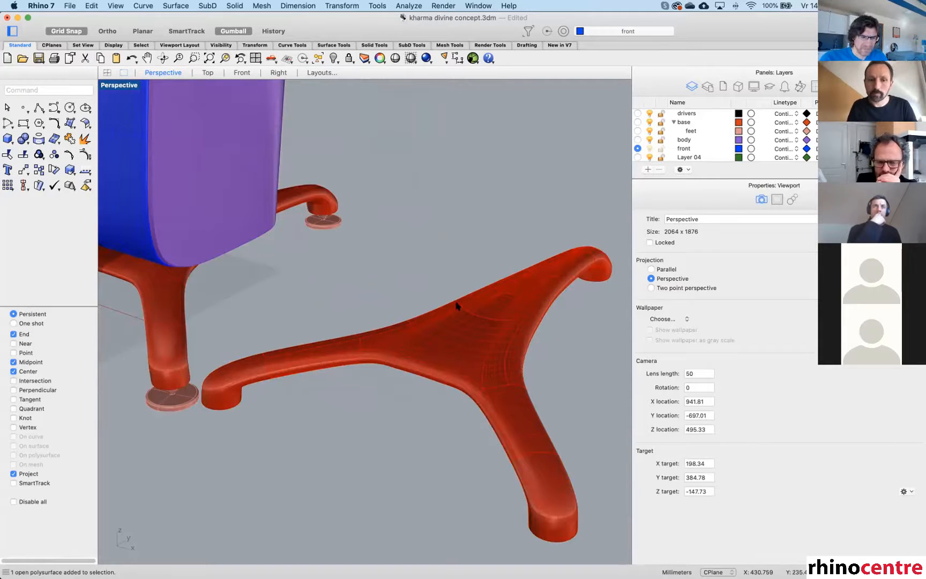
Delete the NURBS polysurface copy of the base standing beside the speaker.
{"action": "scroll", "coordinate": [455, 300], "scroll_direction": "down", "scroll_amount": 4}
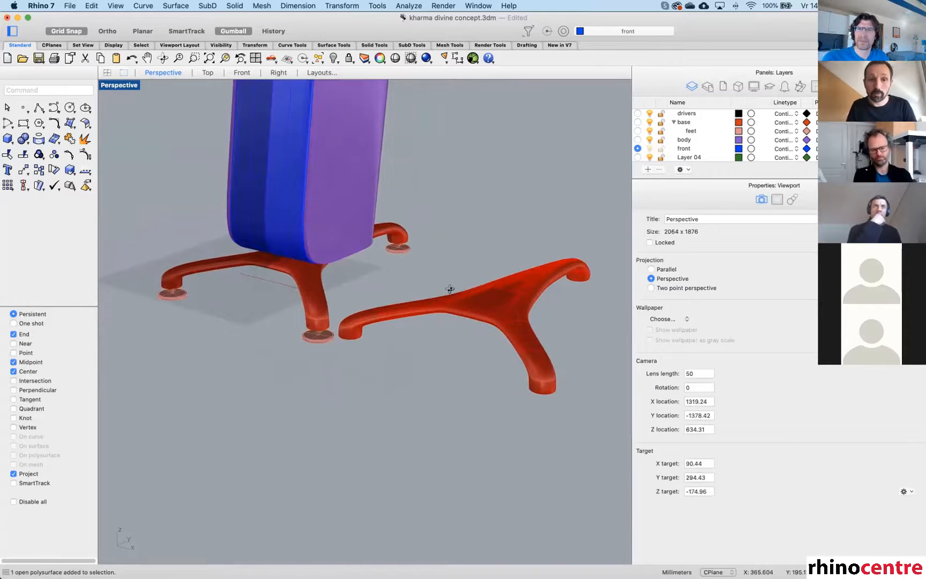
{"action": "left_click", "coordinate": [461, 309]}
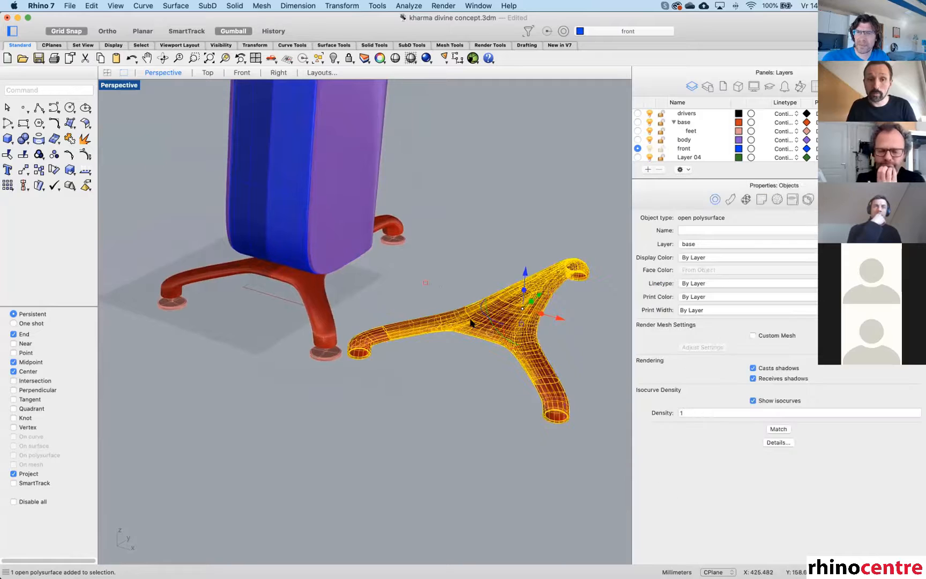
{"action": "key", "text": "Delete"}
Export the SubD base under the speaker to the Desktop as test.igs in IGES format, with default settings and millimetre units.
{"action": "left_click", "coordinate": [315, 290]}
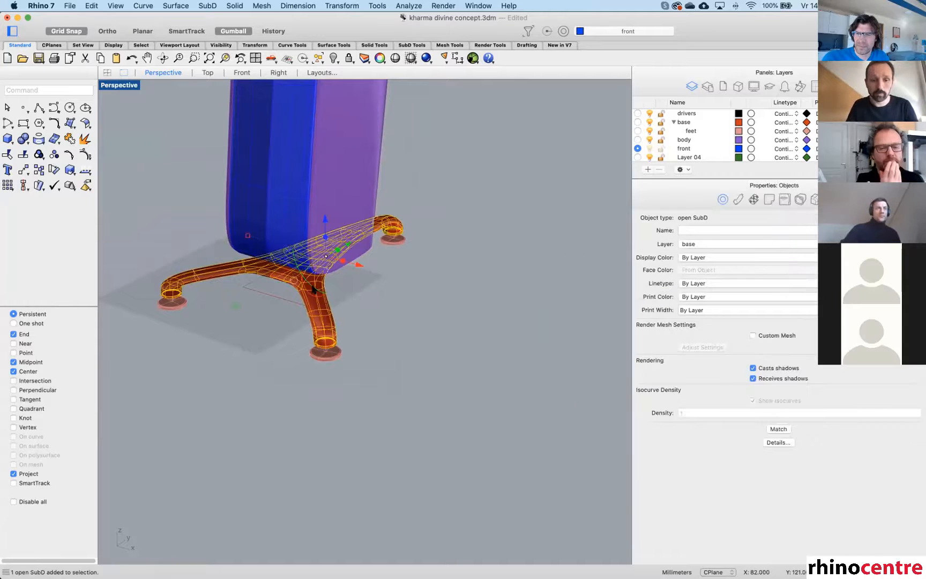
{"action": "key", "text": "super+e"}
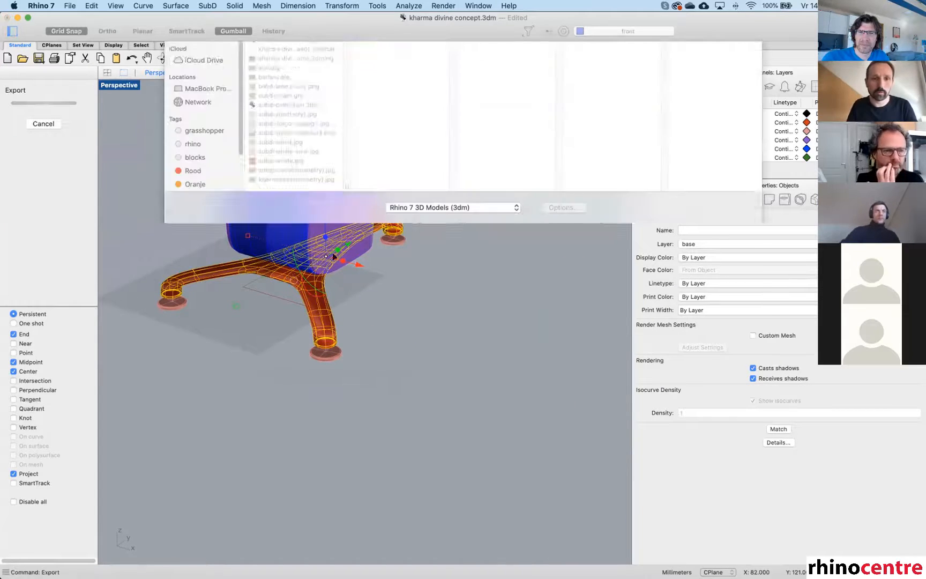
{"action": "left_click", "coordinate": [202, 149]}
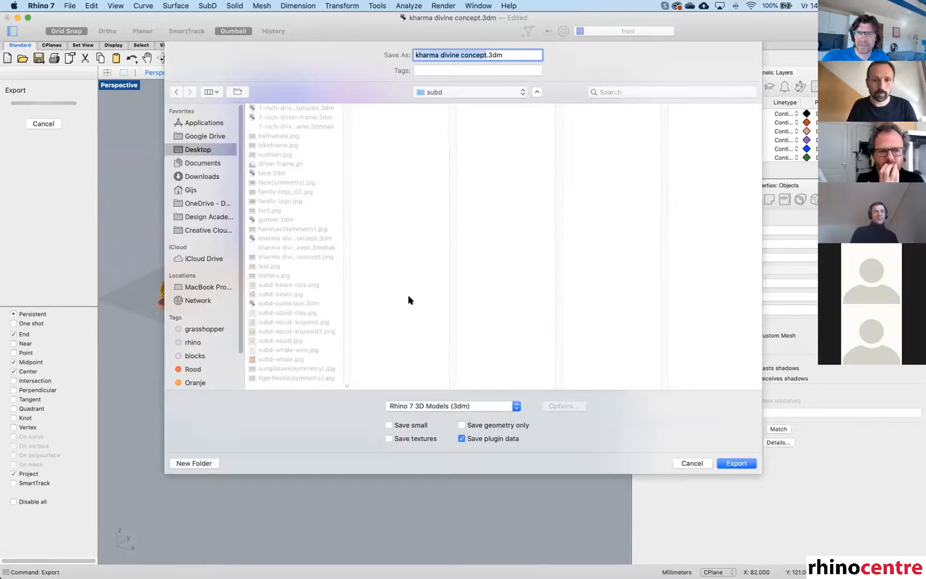
{"action": "left_click", "coordinate": [459, 406]}
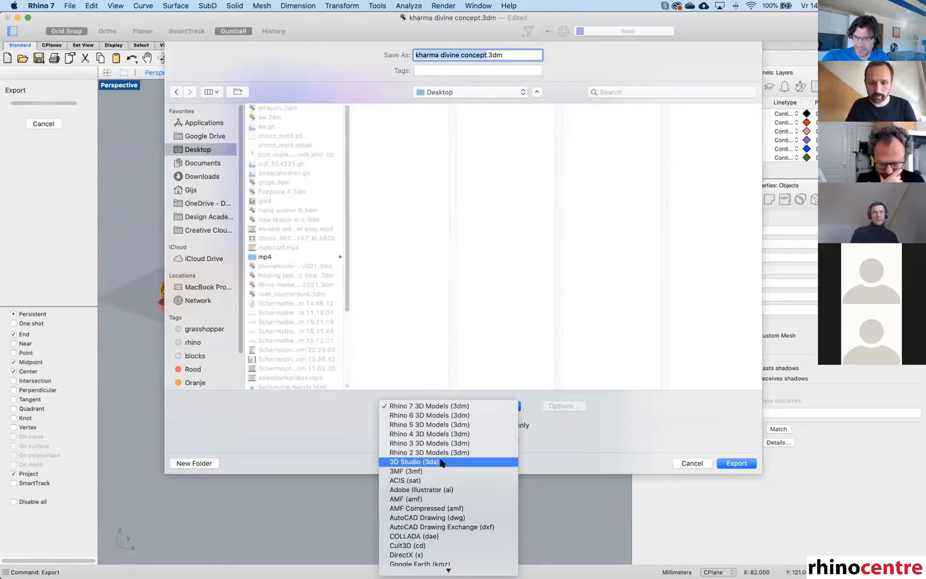
{"action": "scroll", "coordinate": [442, 504], "scroll_direction": "down", "scroll_amount": 2}
{"action": "left_click", "coordinate": [448, 562]}
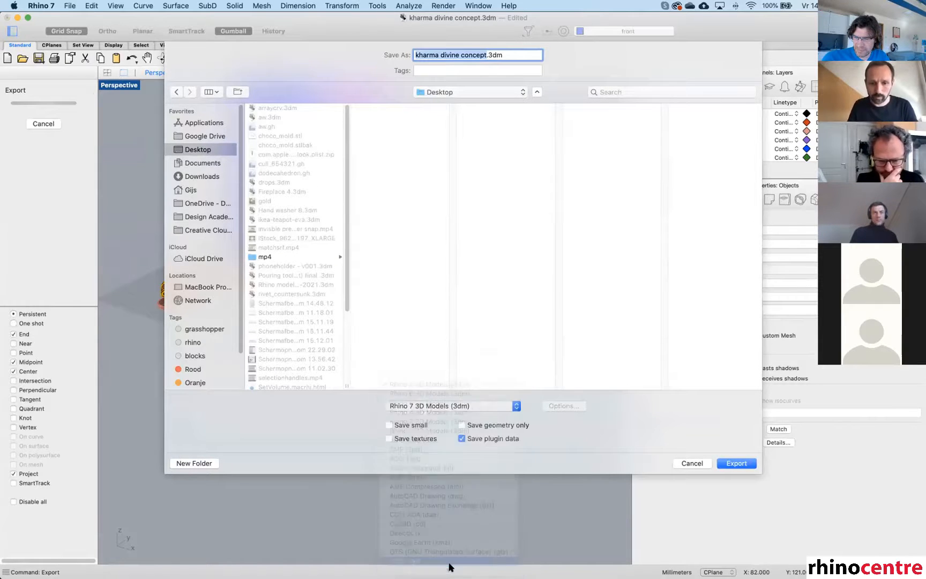
{"action": "type", "text": "test.igs"}
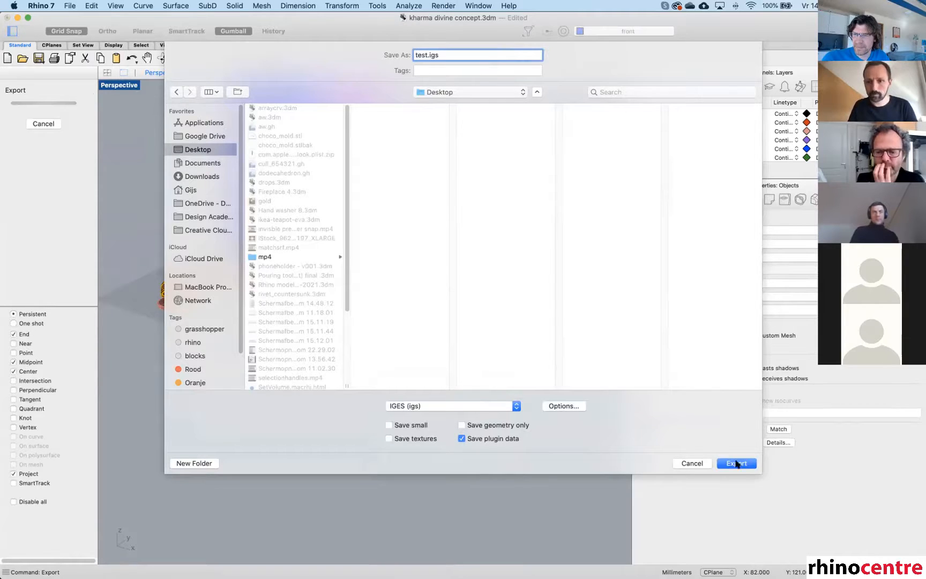
{"action": "left_click", "coordinate": [737, 464]}
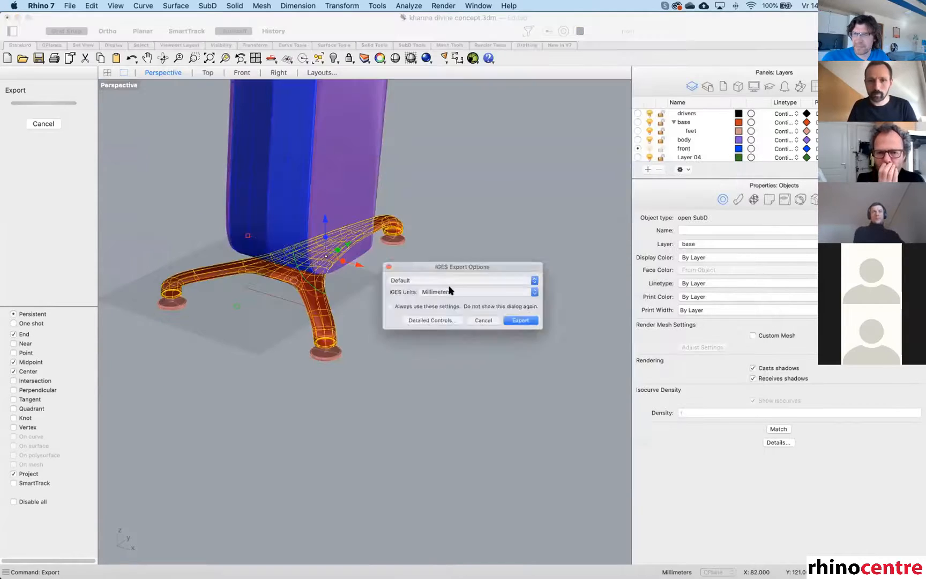
{"action": "left_click", "coordinate": [517, 324]}
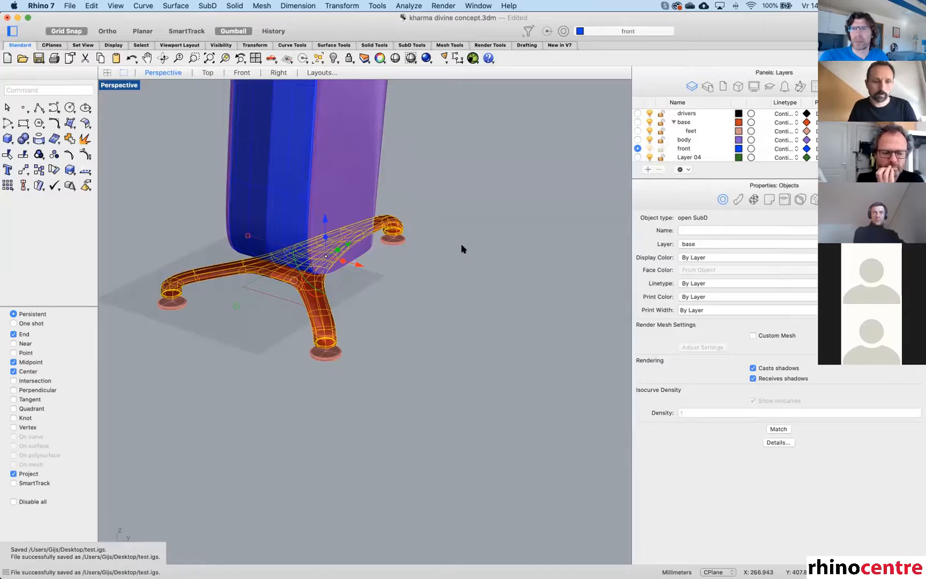
Open test.igs from the Desktop to inspect the imported base in a maximized Perspective view, and close it without saving.
{"action": "left_click", "coordinate": [461, 230]}
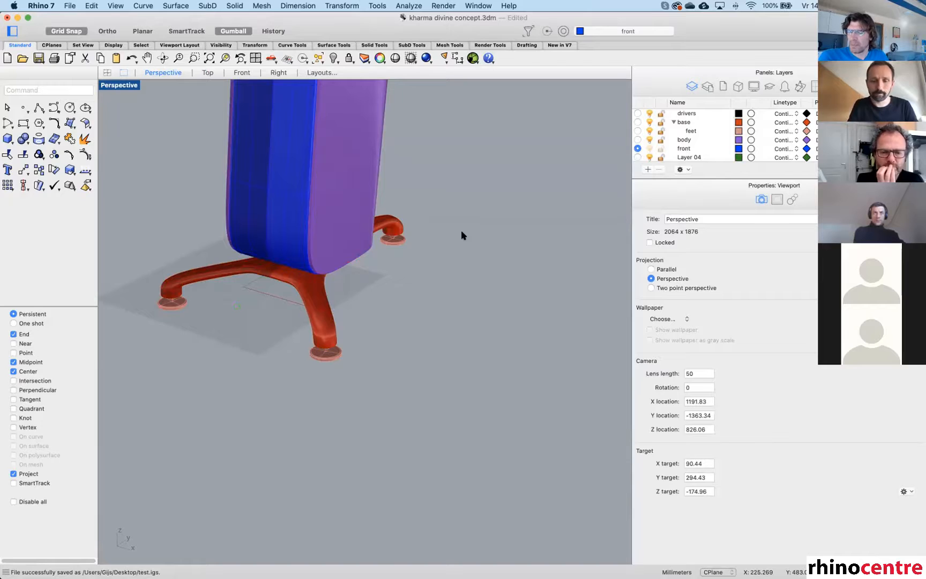
{"action": "key", "text": "super+o"}
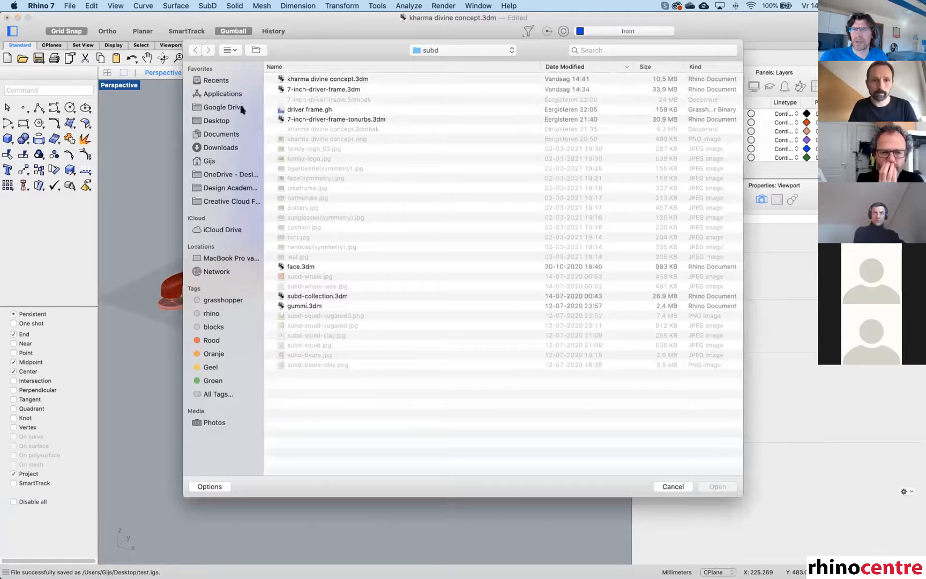
{"action": "left_click", "coordinate": [216, 121]}
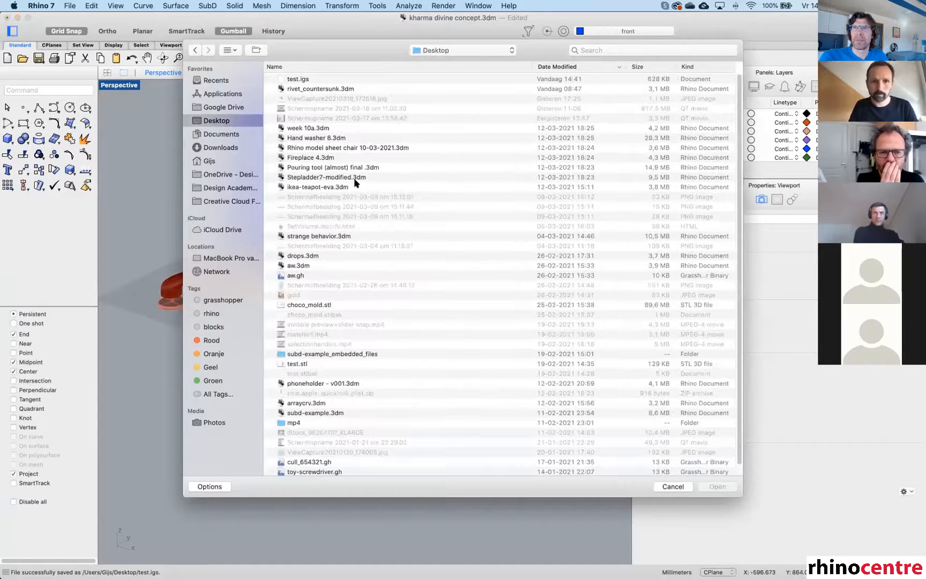
{"action": "double_click", "coordinate": [297, 79]}
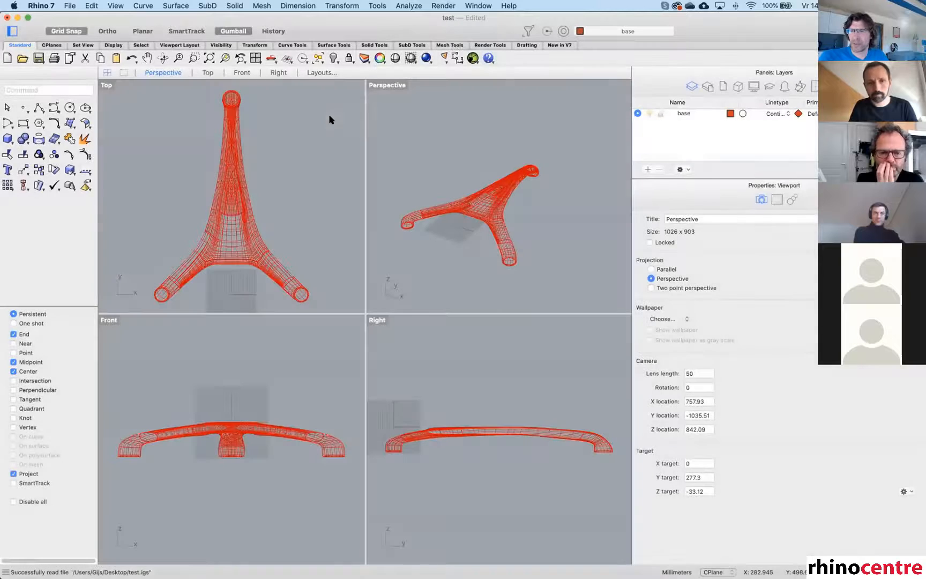
{"action": "double_click", "coordinate": [378, 85]}
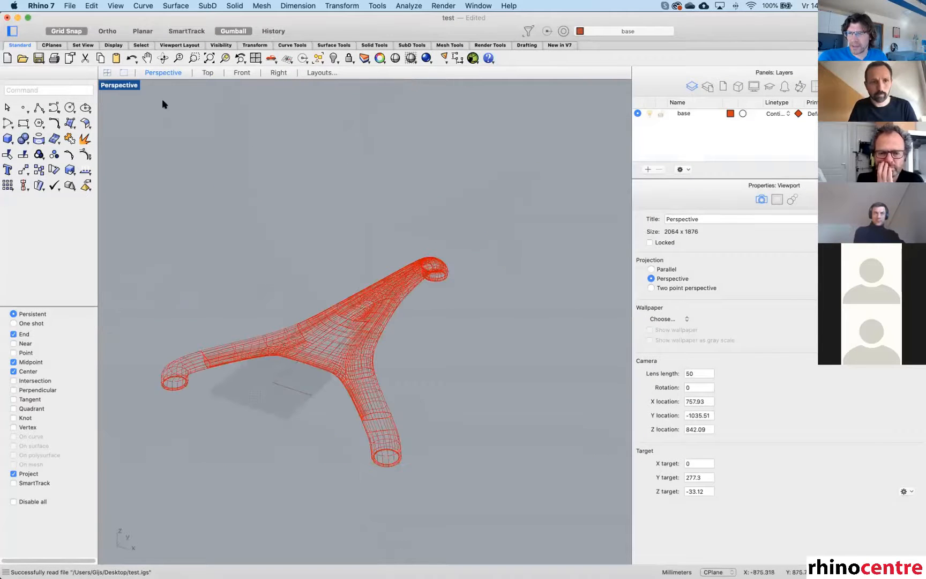
{"action": "right_click_drag", "start_coordinate": [263, 341], "coordinate": [238, 250]}
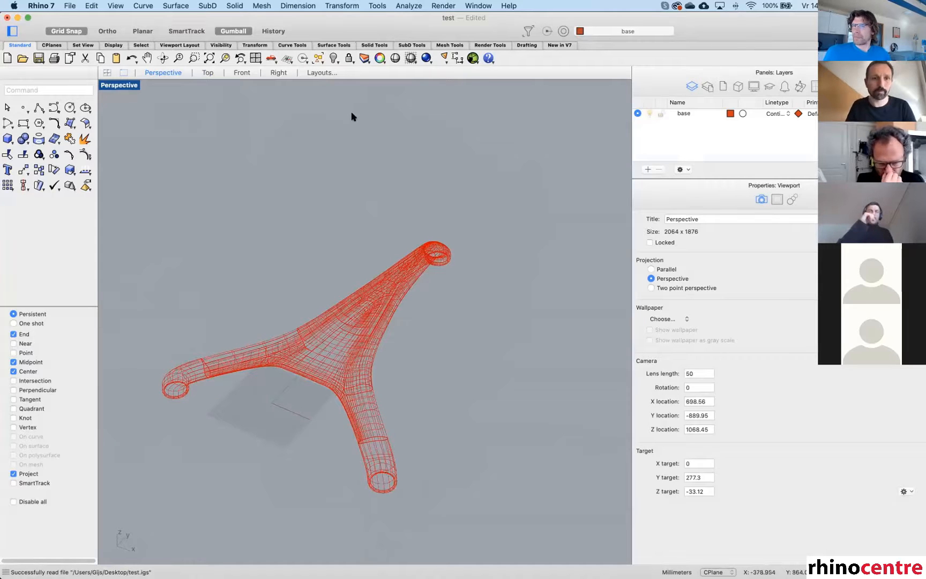
{"action": "key", "text": "super+w"}
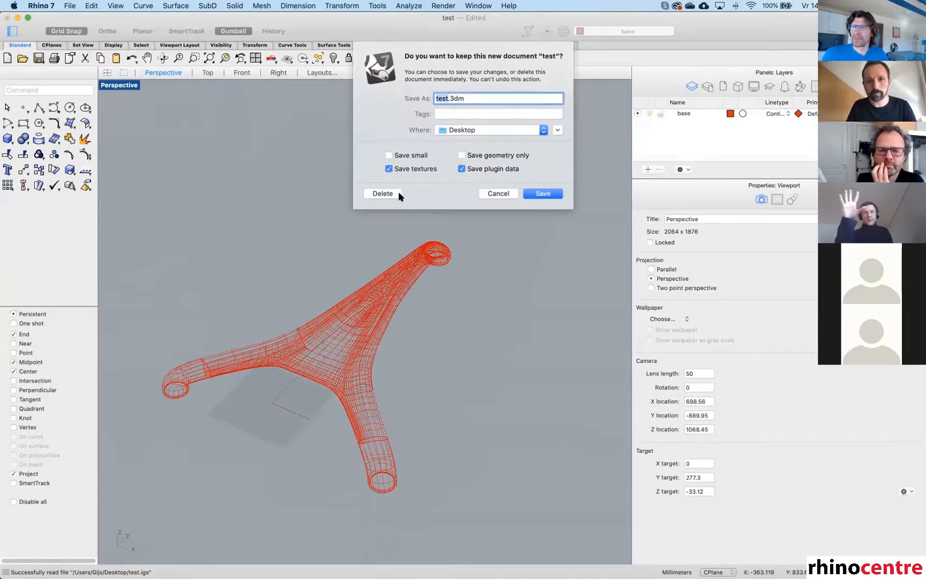
{"action": "left_click", "coordinate": [385, 192]}
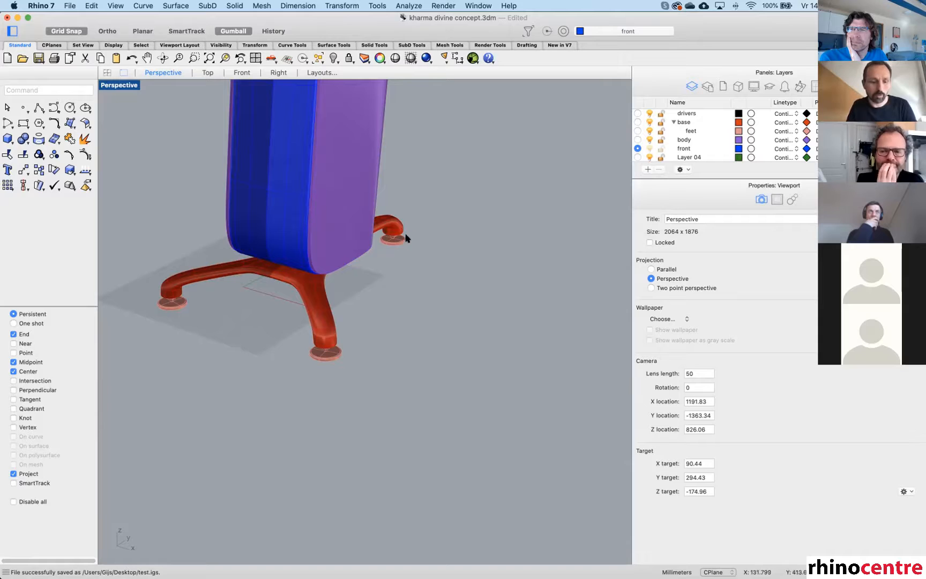
Draw a solid vertical SubD cylinder on the ground in front of the speaker, with 4 vertical and 8 around faces.
{"action": "right_click_drag", "start_coordinate": [399, 259], "coordinate": [428, 329], "text": "shift"}
{"action": "scroll", "coordinate": [441, 262], "scroll_direction": "down", "scroll_amount": 5}
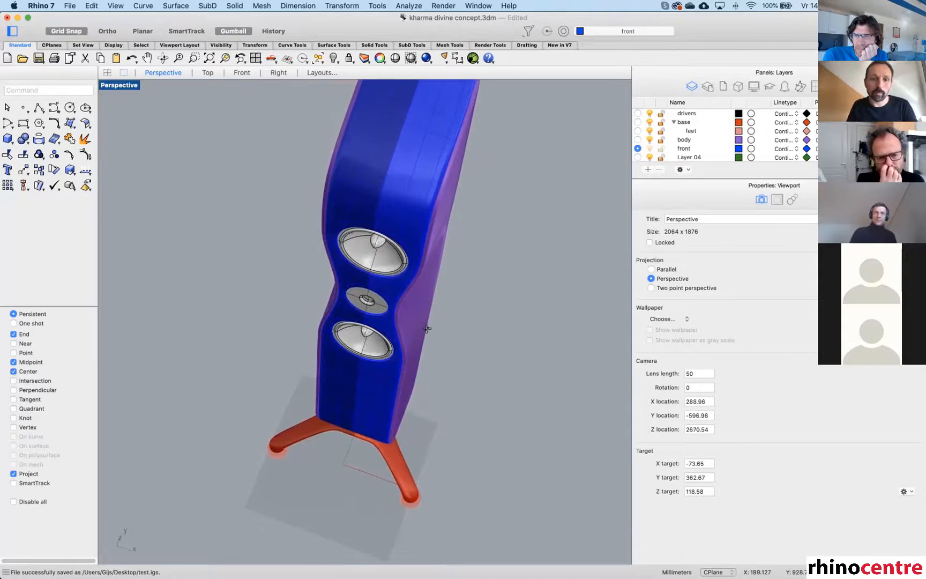
{"action": "scroll", "coordinate": [414, 273], "scroll_direction": "down", "scroll_amount": 3}
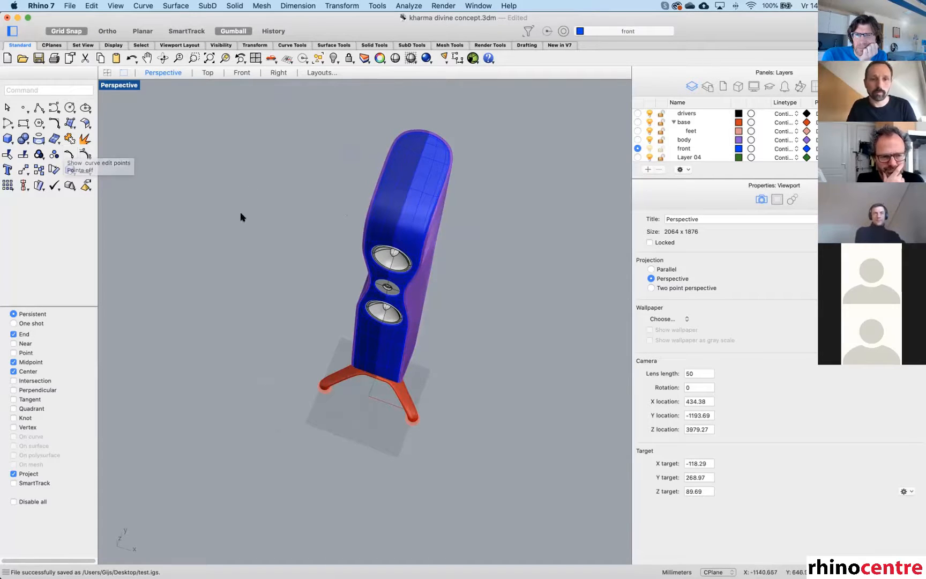
{"action": "right_click_drag", "start_coordinate": [331, 300], "coordinate": [333, 296]}
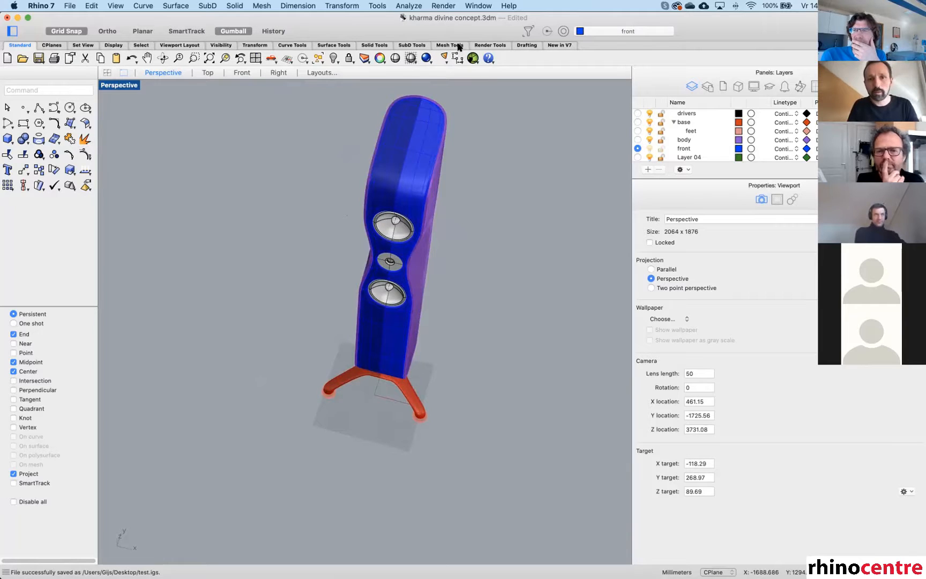
{"action": "left_click", "coordinate": [405, 46]}
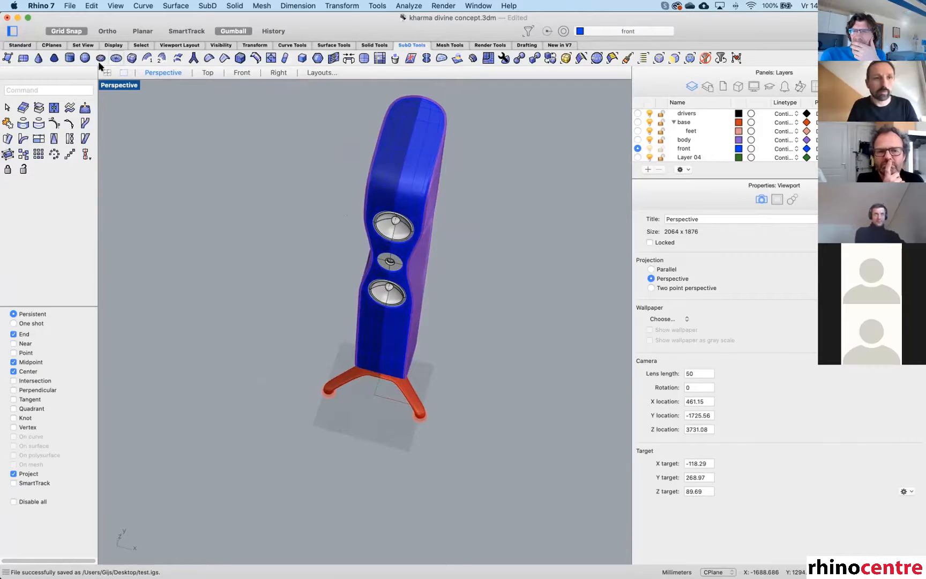
{"action": "left_click", "coordinate": [70, 58]}
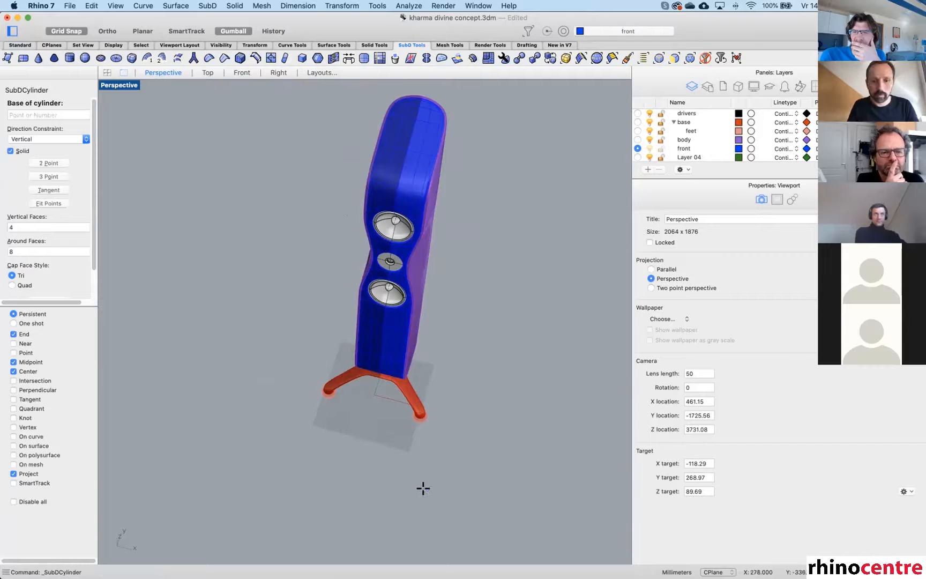
{"action": "left_click", "coordinate": [392, 460]}
{"action": "left_click", "coordinate": [412, 471]}
{"action": "left_click", "coordinate": [442, 424]}
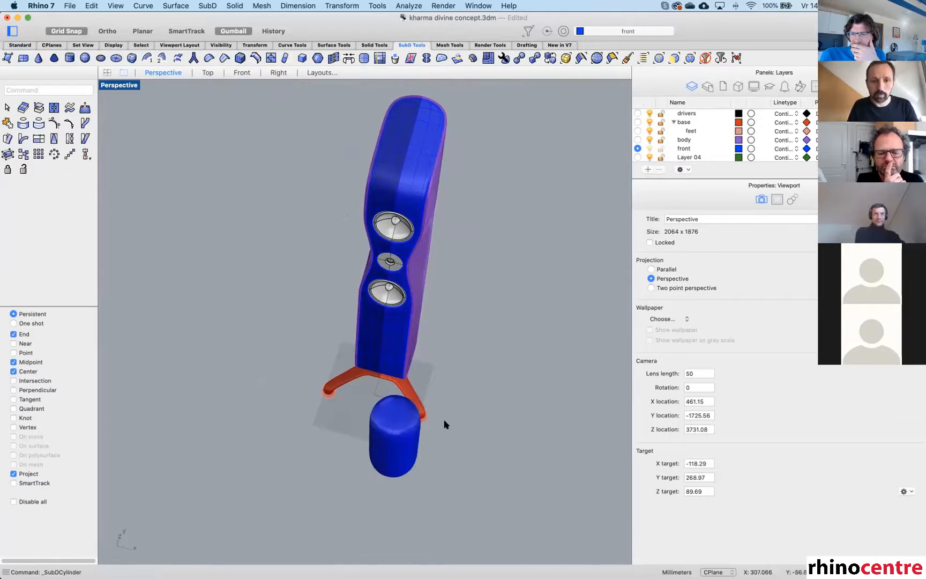
Change the display colour of the front layer to black.
{"action": "right_click_drag", "start_coordinate": [441, 423], "coordinate": [418, 429]}
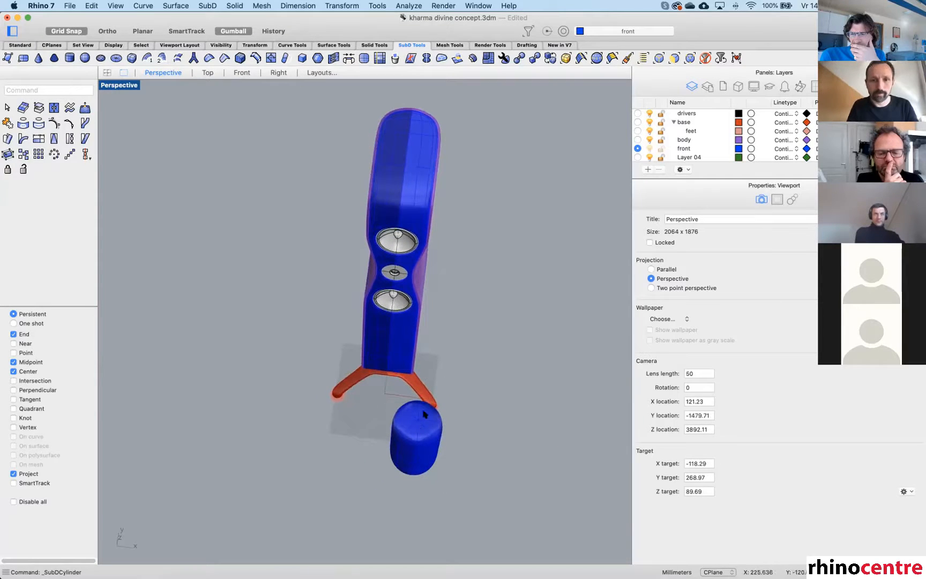
{"action": "left_click", "coordinate": [738, 149]}
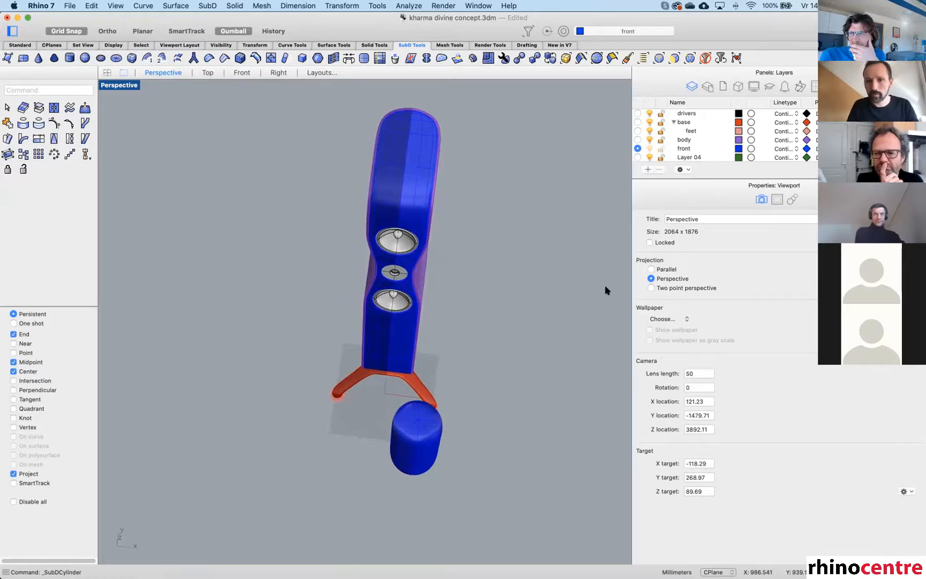
{"action": "left_click", "coordinate": [596, 402]}
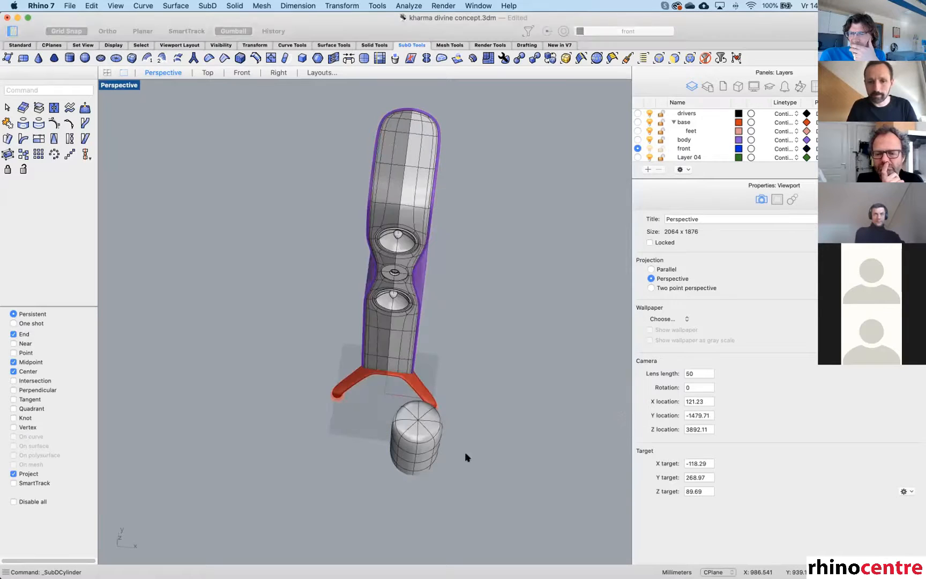
Show the SubD cylinder's control points and pull one side point outward to form a pointed bulge.
{"action": "scroll", "coordinate": [468, 455], "scroll_direction": "up", "scroll_amount": 5}
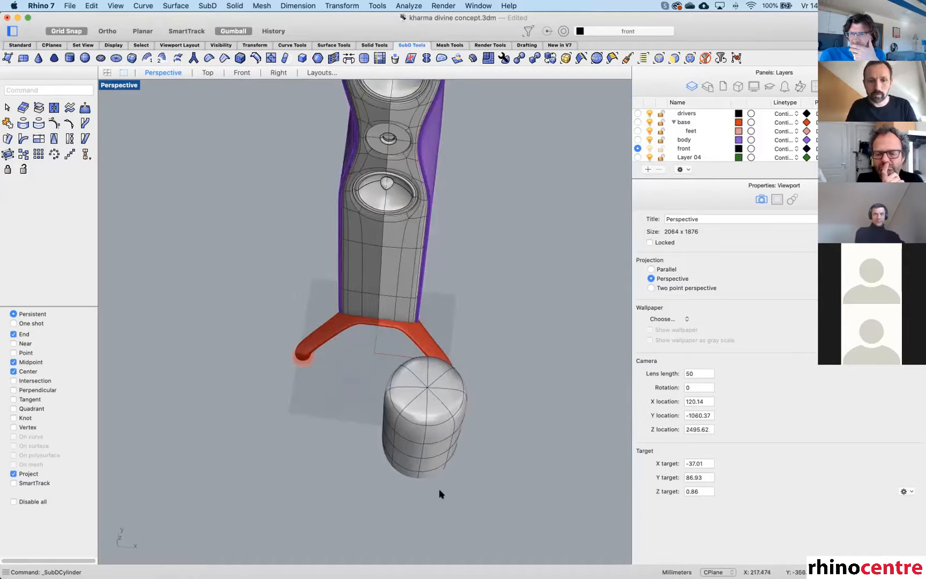
{"action": "right_click_drag", "start_coordinate": [443, 474], "coordinate": [421, 457]}
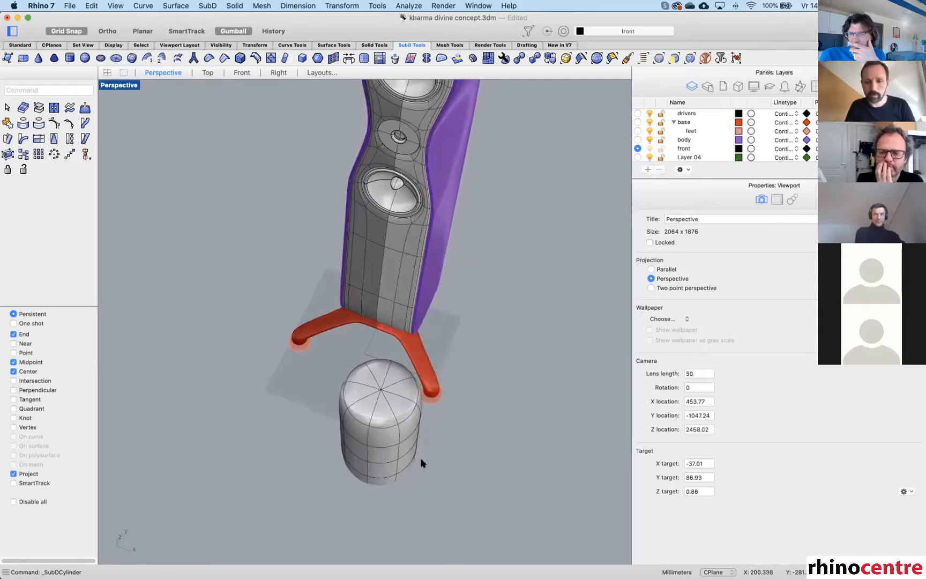
{"action": "key", "text": "F10"}
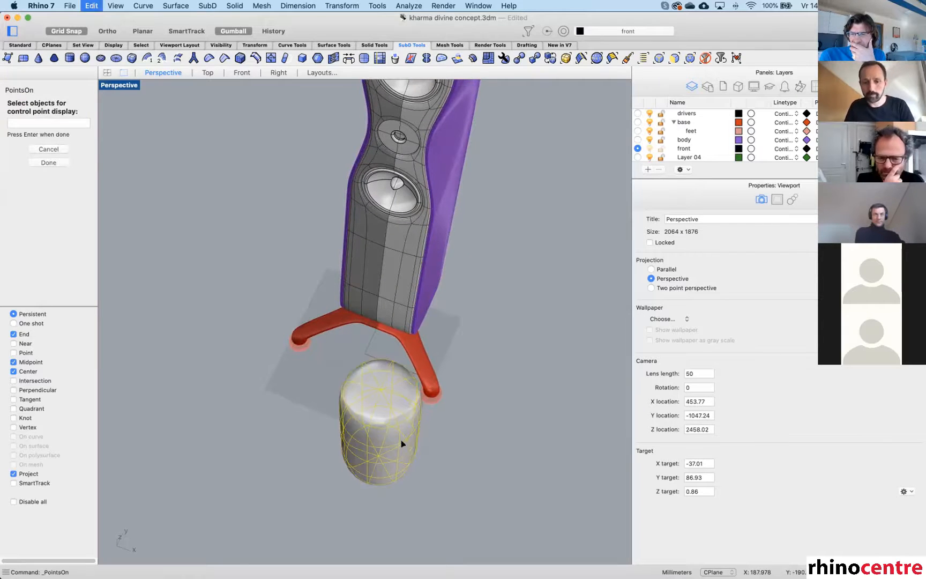
{"action": "key", "text": "Escape"}
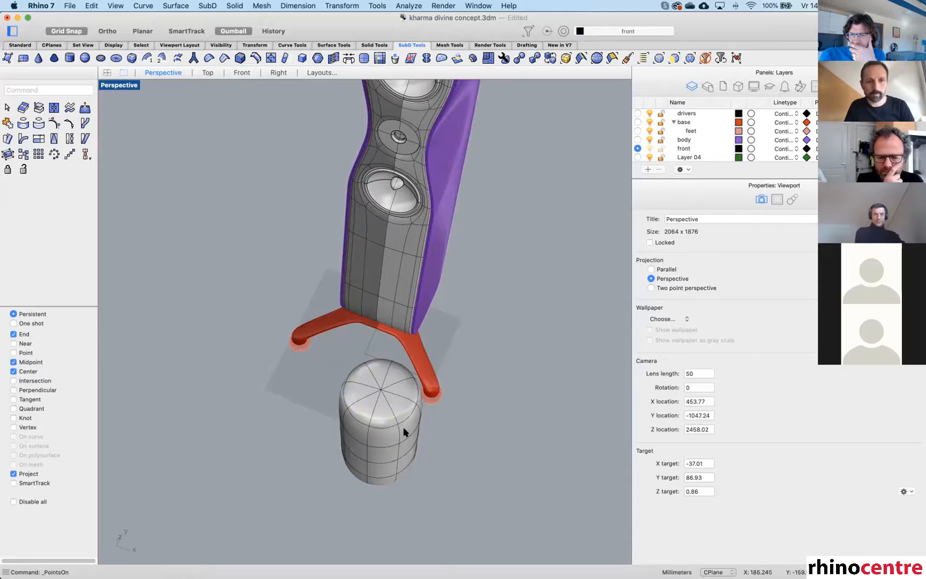
{"action": "left_click", "coordinate": [403, 431]}
{"action": "key", "text": "F10"}
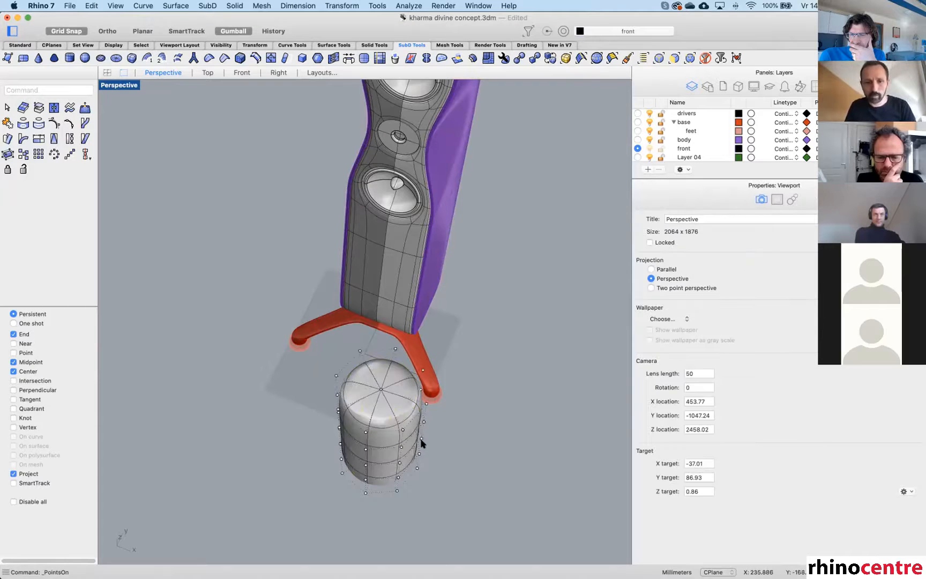
{"action": "left_click_drag", "start_coordinate": [422, 444], "coordinate": [488, 471]}
{"action": "right_click_drag", "start_coordinate": [488, 471], "coordinate": [410, 473]}
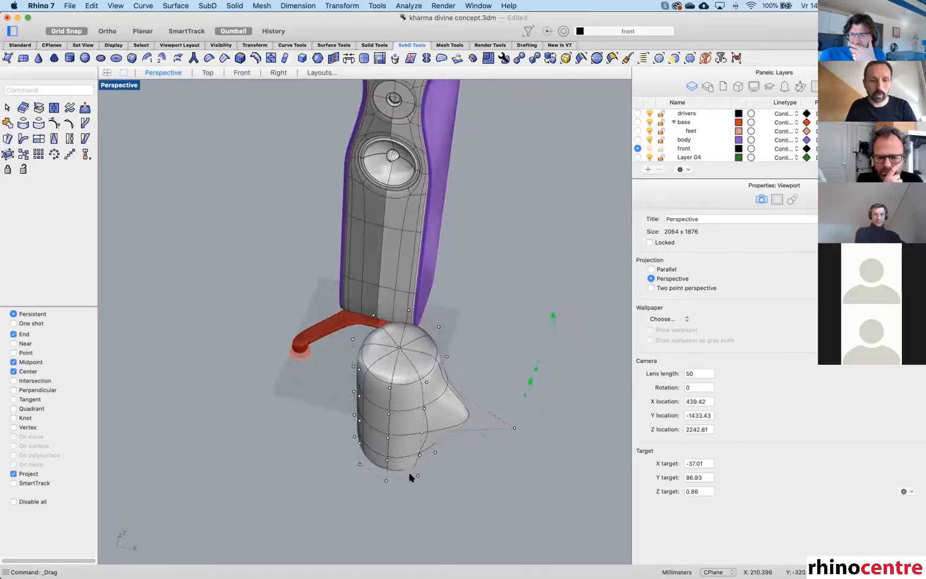
{"action": "key", "text": "Escape"}
Apply Reflect to the deformed cylinder across a plane through its centre, keeping the bulged side and using the Automatic snap style.
{"action": "right_click_drag", "start_coordinate": [403, 399], "coordinate": [414, 421]}
{"action": "type", "text": "red"}
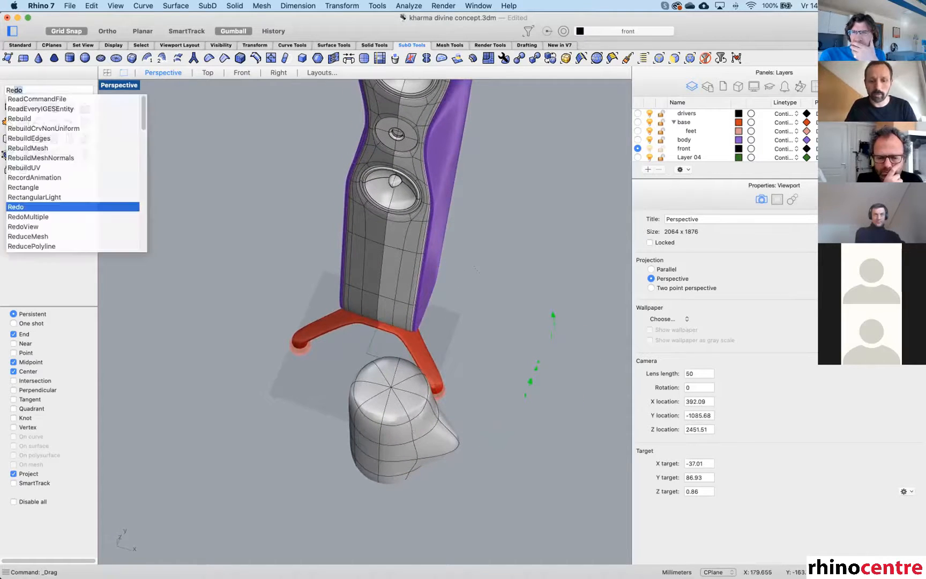
{"action": "type", "text": "flect"}
{"action": "key", "text": "Return"}
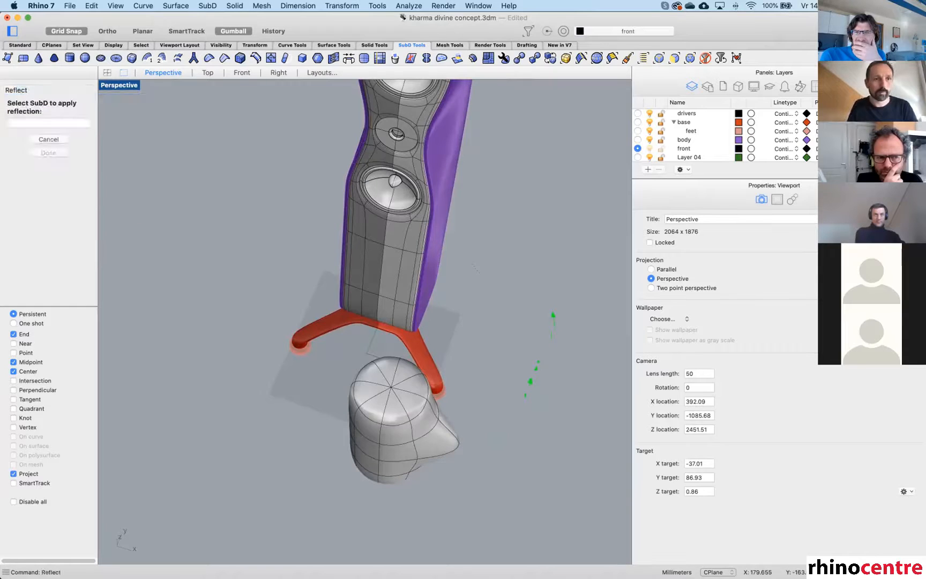
{"action": "left_click", "coordinate": [428, 451]}
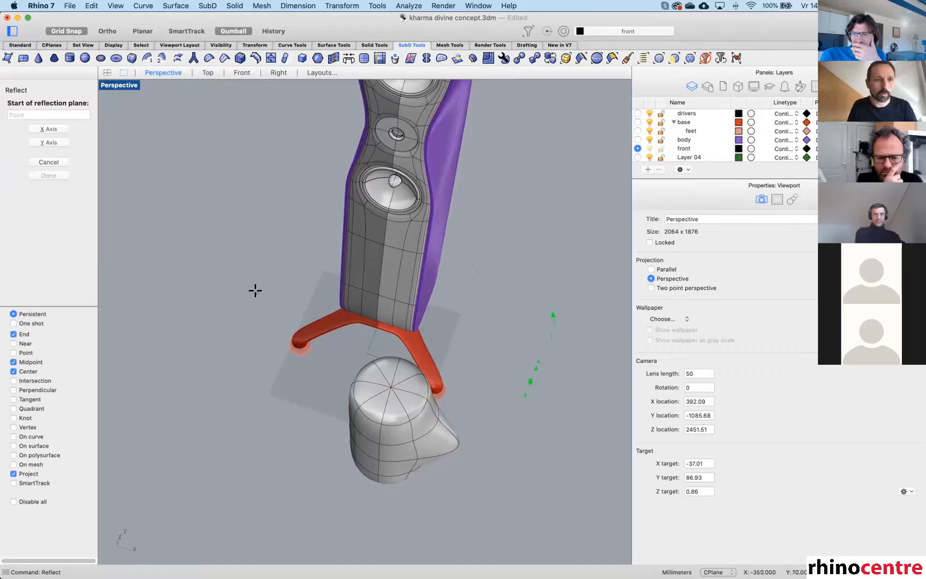
{"action": "left_click", "coordinate": [387, 454]}
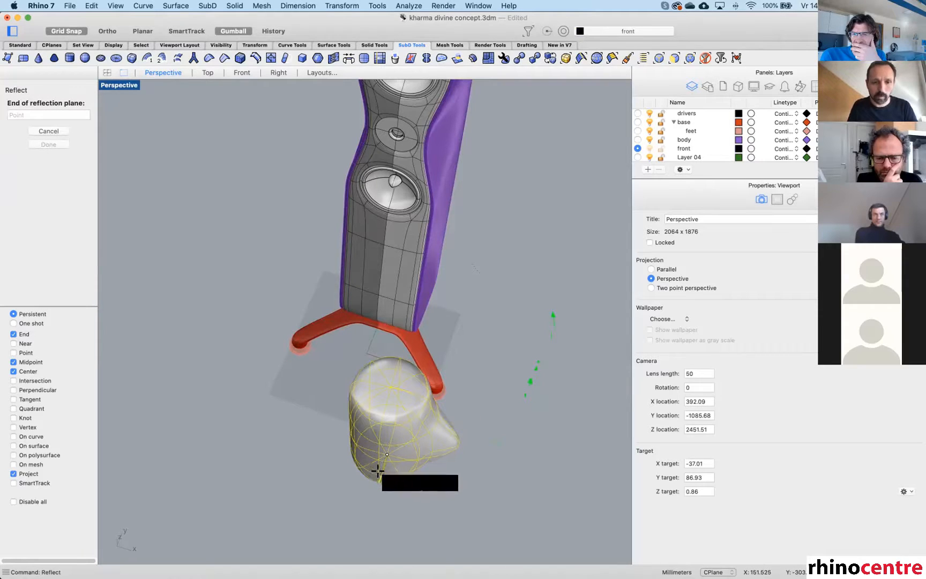
{"action": "left_click", "coordinate": [376, 472]}
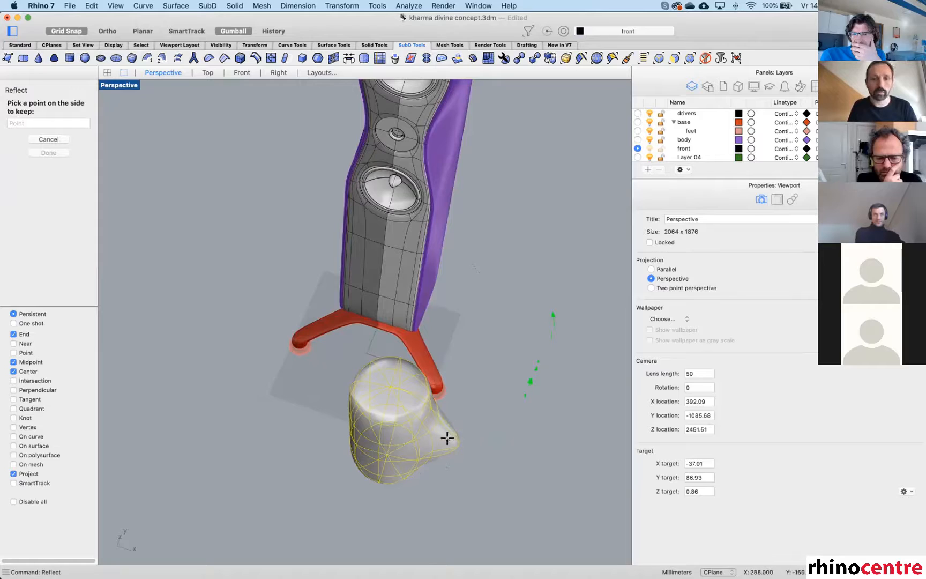
{"action": "left_click", "coordinate": [508, 447]}
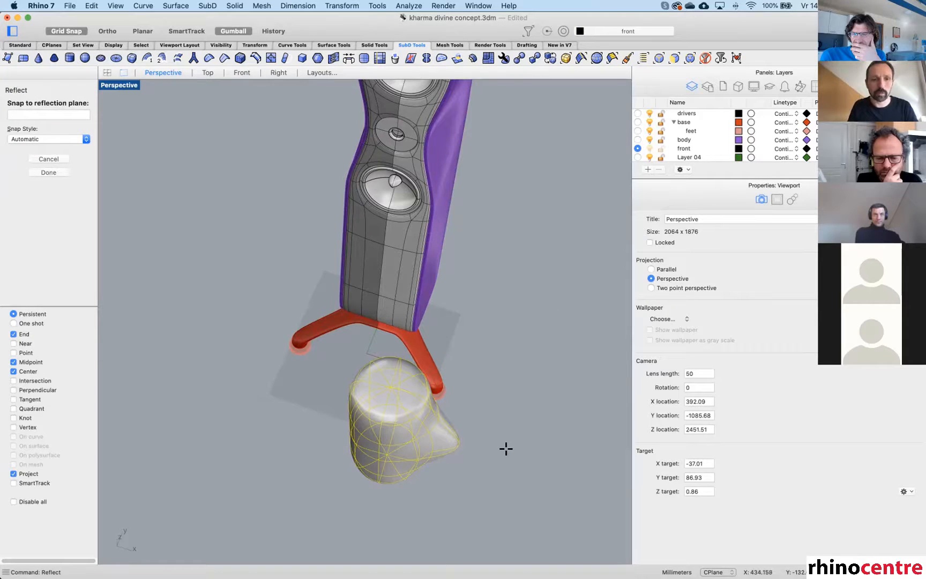
{"action": "key", "text": "Return"}
Show the reflected cylinder's control points and move the bulge point on the kept side toward the front, forming a lowered spike.
{"action": "right_click_drag", "start_coordinate": [432, 465], "coordinate": [461, 422]}
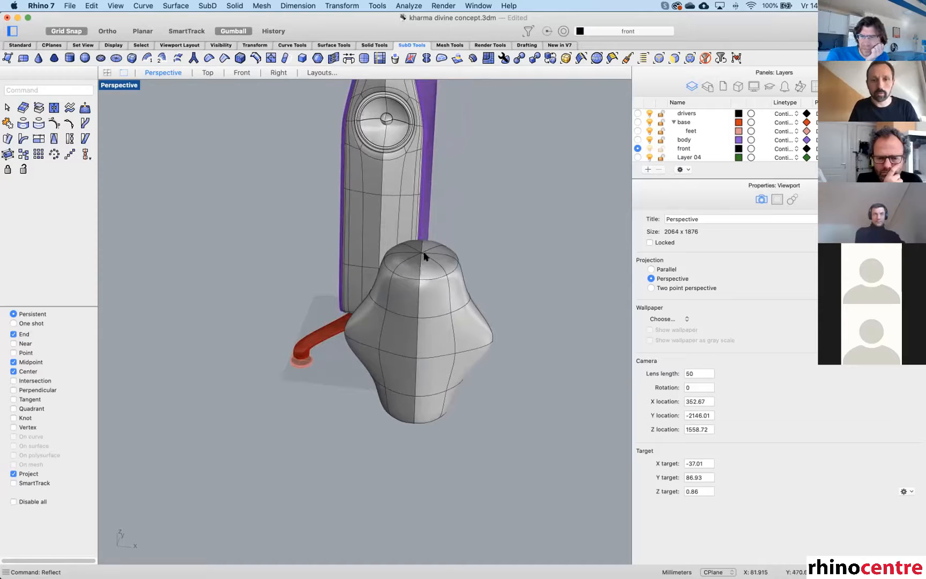
{"action": "scroll", "coordinate": [424, 347], "scroll_direction": "up", "scroll_amount": 10}
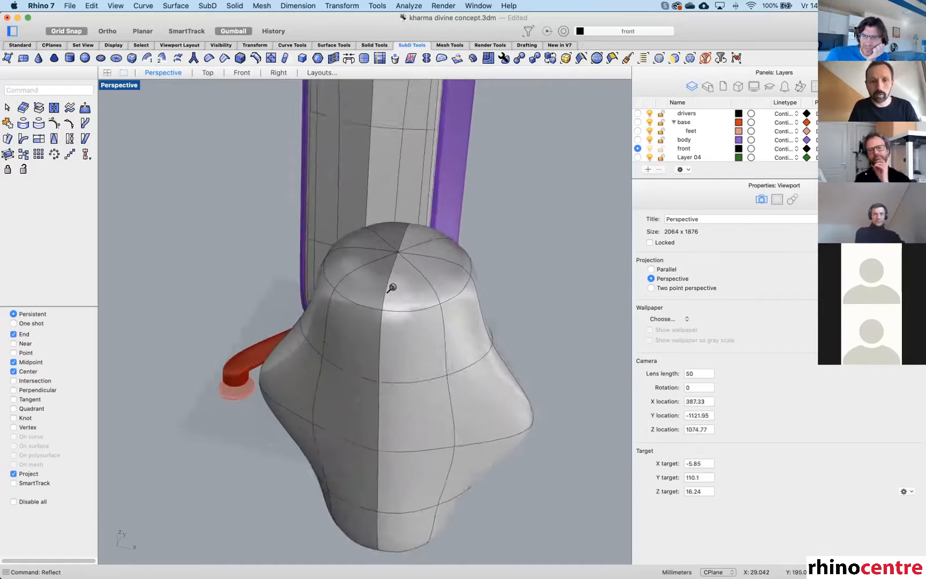
{"action": "scroll", "coordinate": [387, 289], "scroll_direction": "up", "scroll_amount": 10}
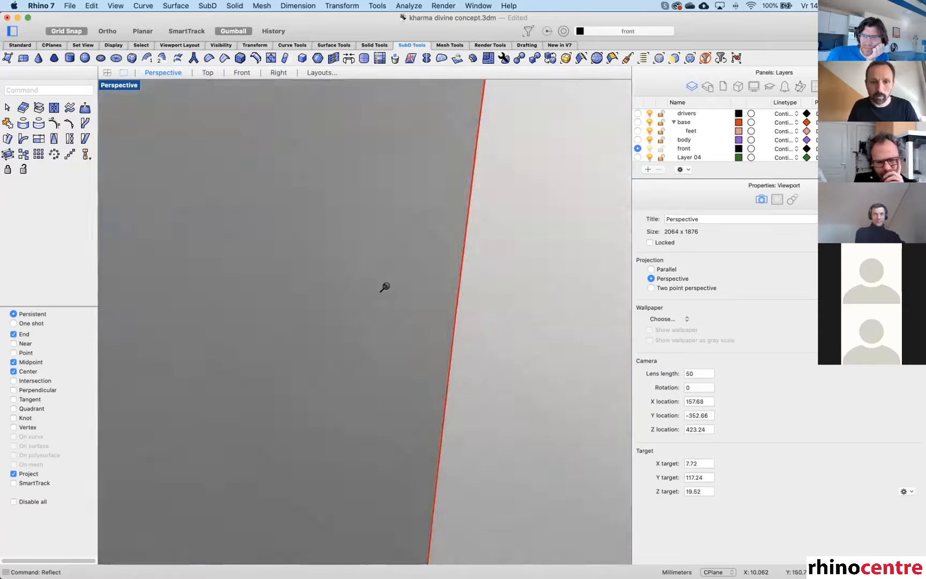
{"action": "scroll", "coordinate": [384, 287], "scroll_direction": "down", "scroll_amount": 15}
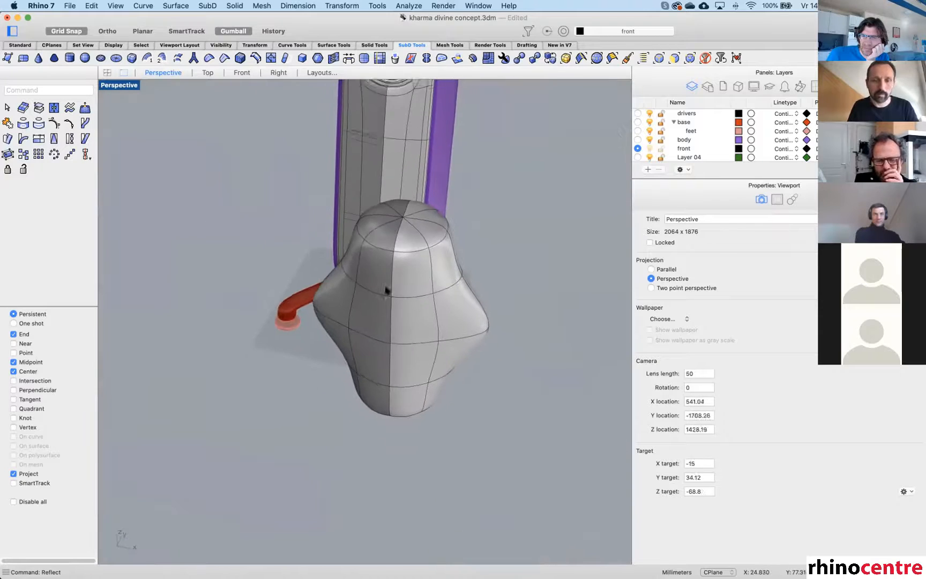
{"action": "left_click", "coordinate": [444, 333]}
{"action": "key", "text": "F10"}
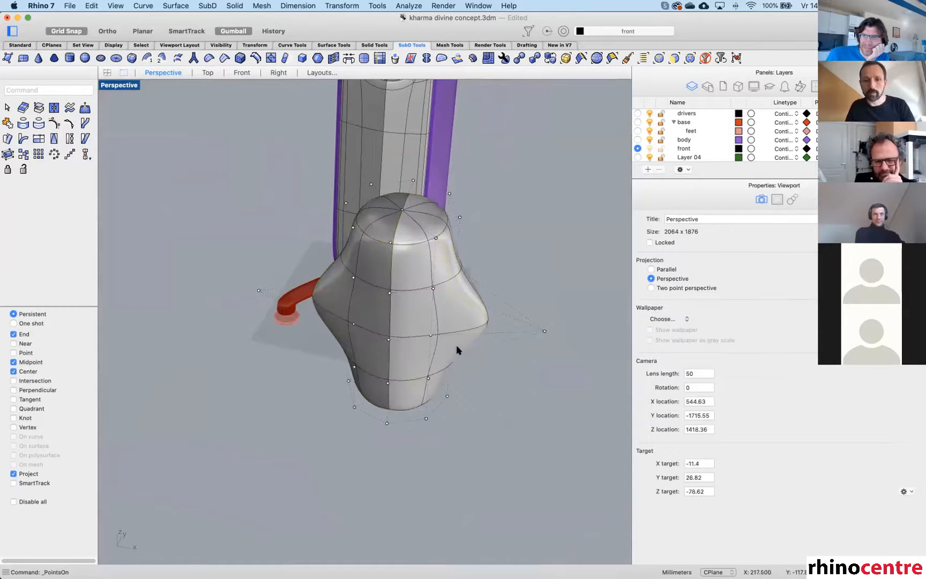
{"action": "right_click_drag", "start_coordinate": [456, 345], "coordinate": [476, 369]}
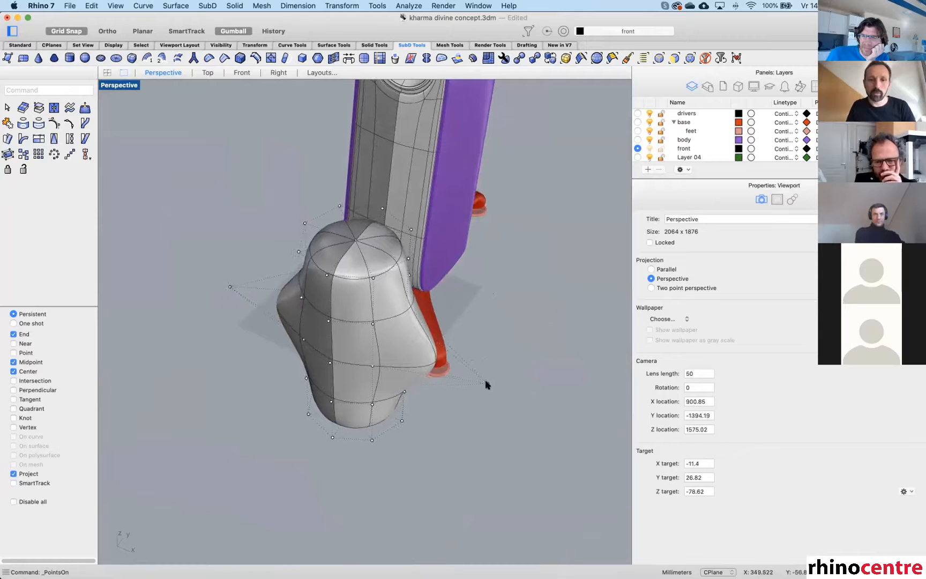
{"action": "left_click", "coordinate": [486, 385]}
{"action": "left_click_drag", "start_coordinate": [486, 385], "coordinate": [394, 505]}
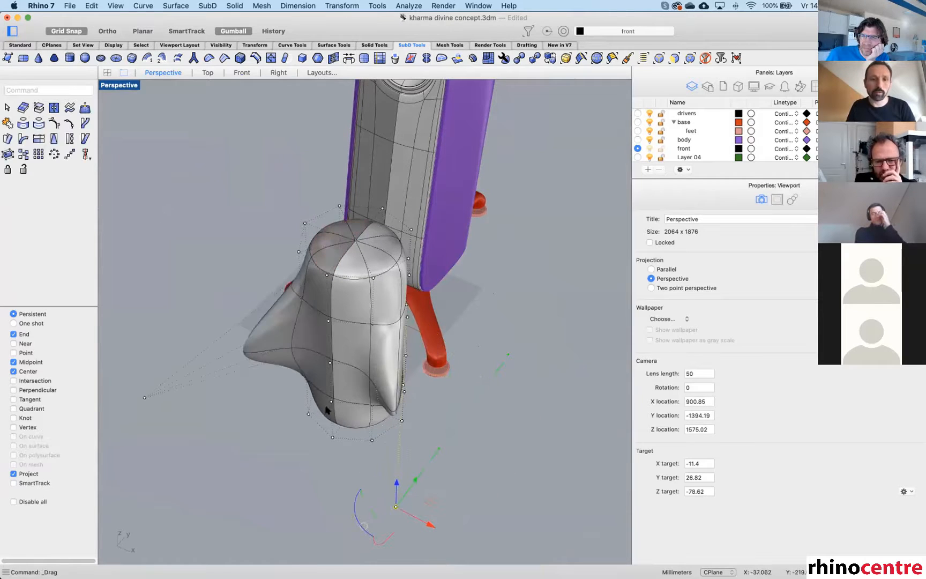
Try to move the matching bulge control point on the mirrored side of the cylinder backward along the Y direction.
{"action": "left_click", "coordinate": [145, 397]}
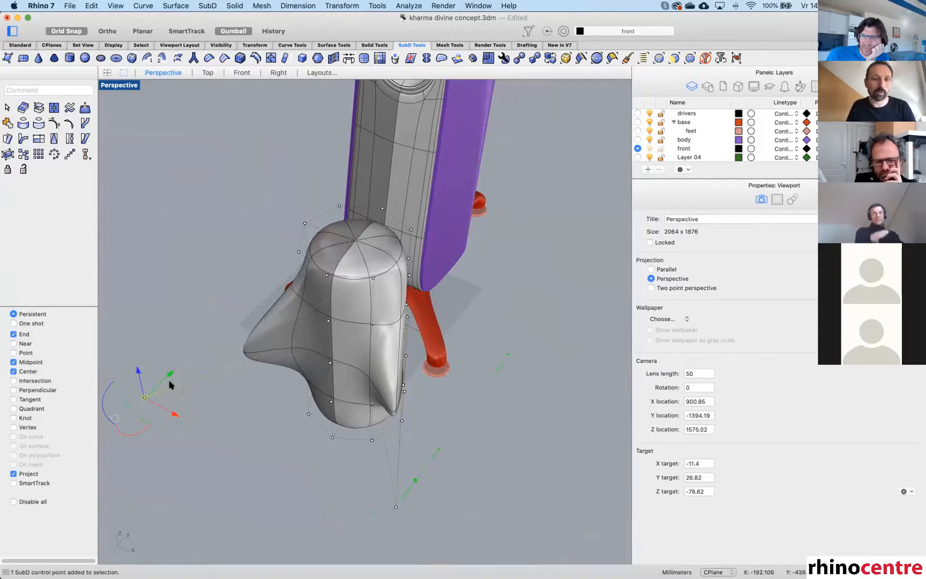
{"action": "left_click_drag", "start_coordinate": [170, 381], "coordinate": [253, 274]}
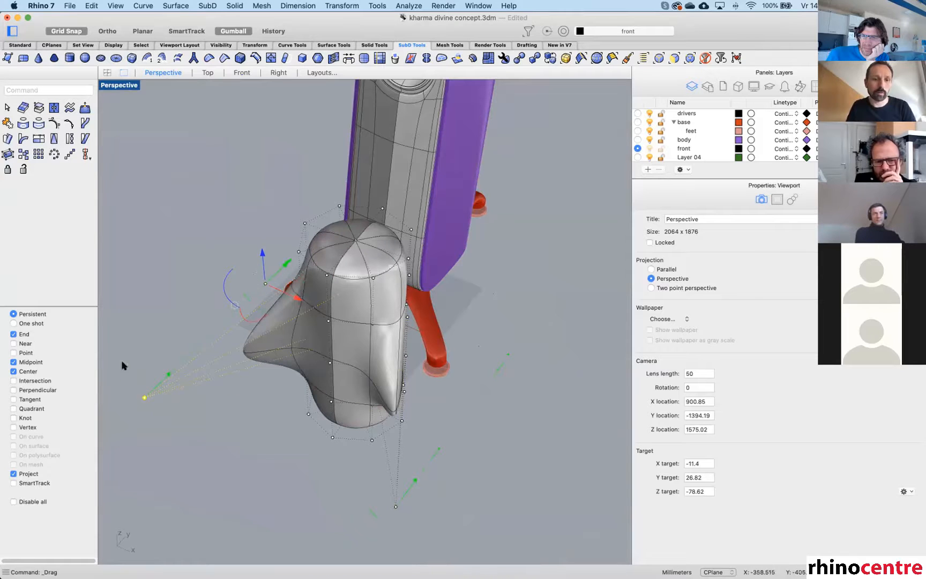
{"action": "left_click", "coordinate": [144, 397]}
{"action": "left_click_drag", "start_coordinate": [169, 374], "coordinate": [280, 268]}
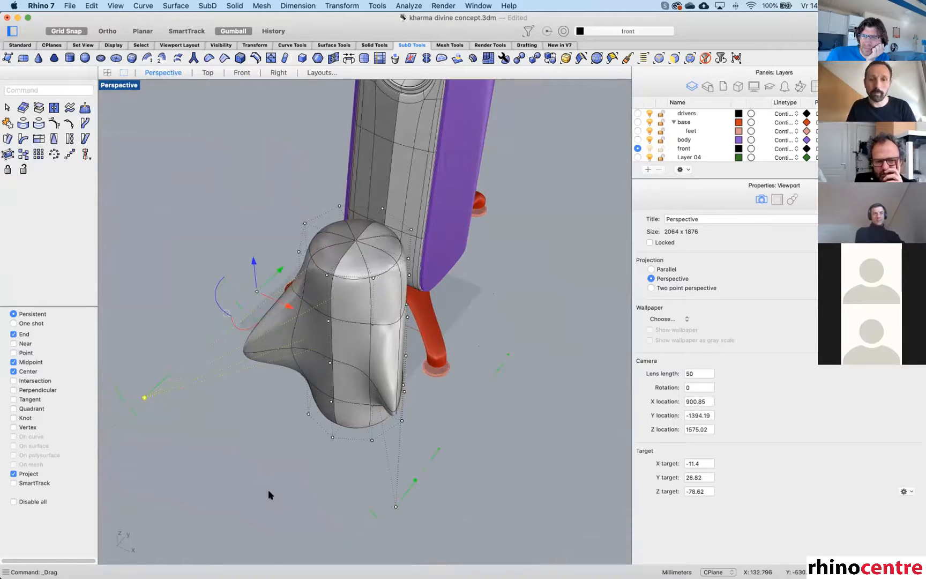
Move the bulge control point on the kept side backward along the Y direction, toward the speaker.
{"action": "right_click_drag", "start_coordinate": [419, 459], "coordinate": [447, 459]}
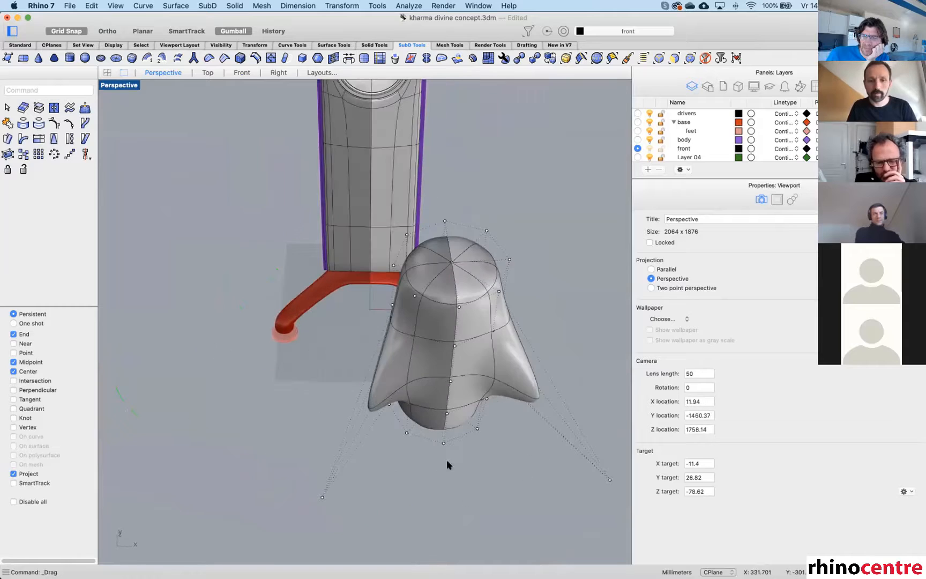
{"action": "scroll", "coordinate": [437, 429], "scroll_direction": "down", "scroll_amount": 3}
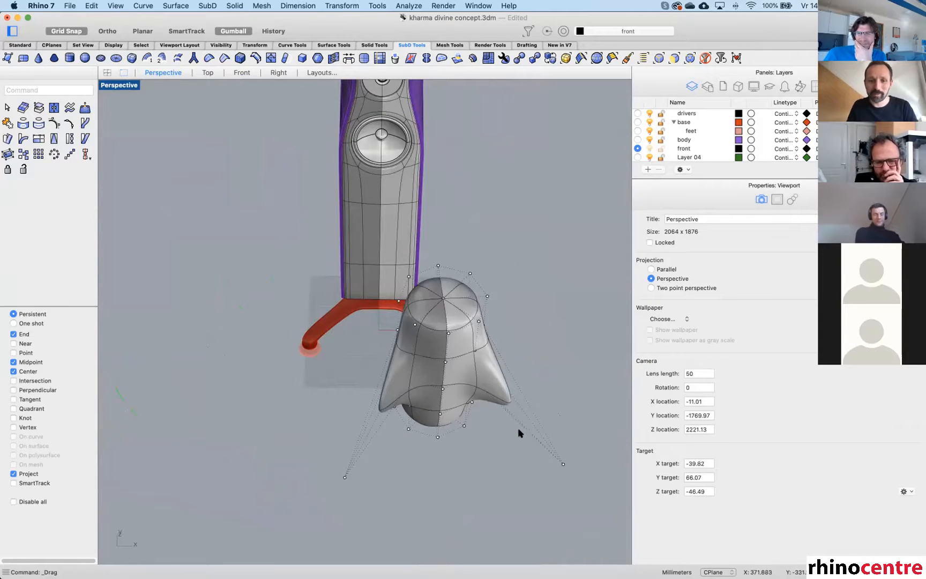
{"action": "left_click", "coordinate": [563, 465]}
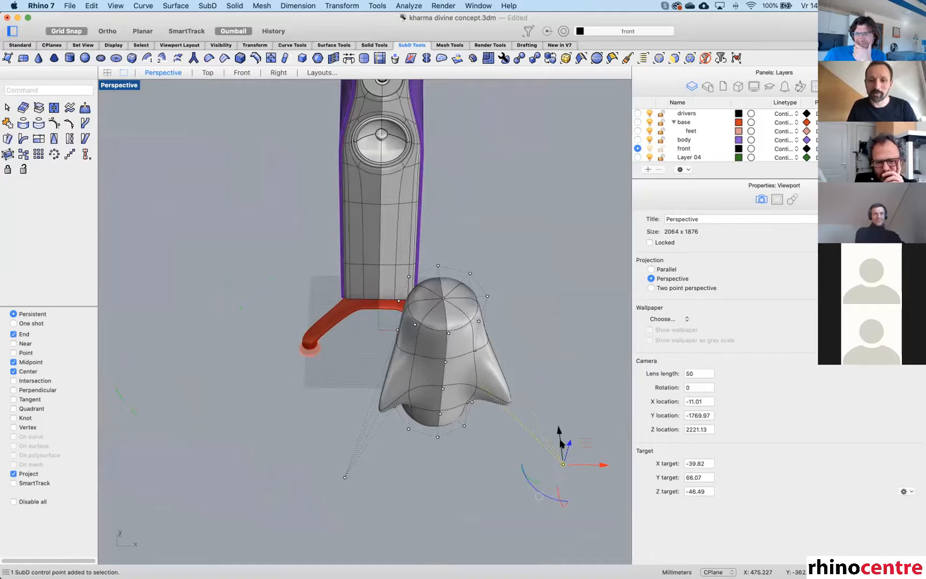
{"action": "left_click_drag", "start_coordinate": [558, 434], "coordinate": [558, 393]}
{"action": "left_click", "coordinate": [511, 455]}
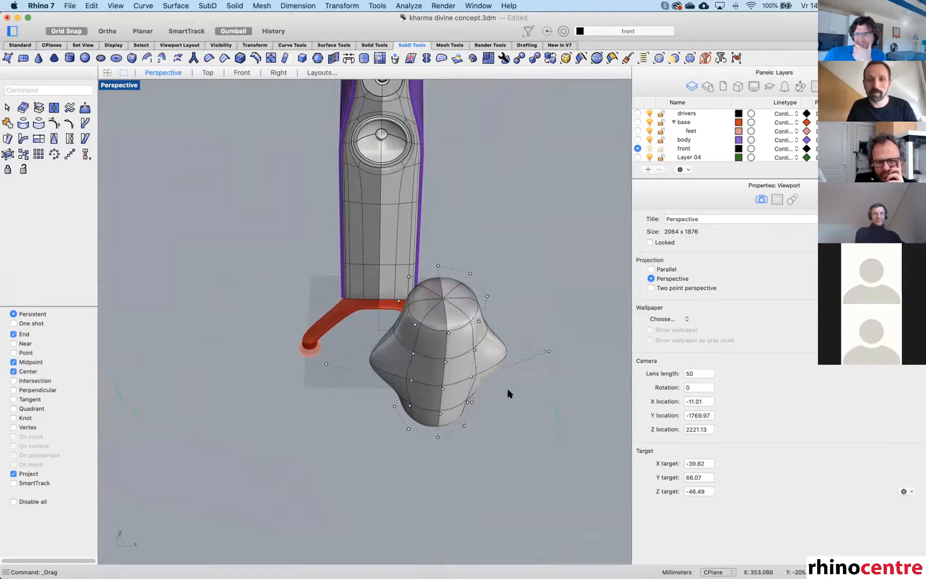
Pull the kept side's bulge point in toward the cylinder and slightly back out, then turn the control points off.
{"action": "right_click_drag", "start_coordinate": [511, 455], "coordinate": [519, 328]}
{"action": "left_click", "coordinate": [543, 267]}
{"action": "left_click_drag", "start_coordinate": [548, 268], "coordinate": [511, 347]}
{"action": "left_click", "coordinate": [511, 348]}
{"action": "right_click_drag", "start_coordinate": [511, 348], "coordinate": [498, 361]}
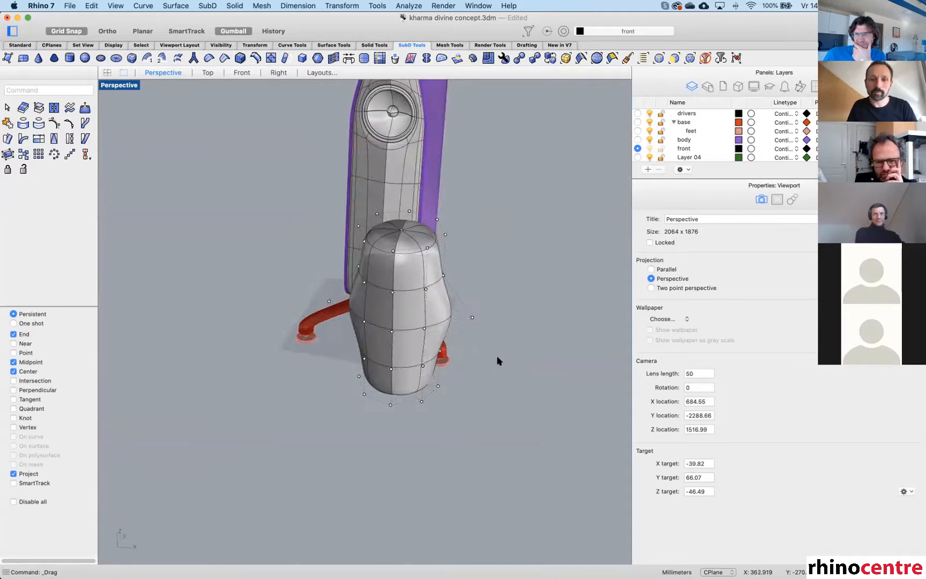
{"action": "left_click", "coordinate": [471, 319]}
{"action": "left_click_drag", "start_coordinate": [486, 321], "coordinate": [454, 429]}
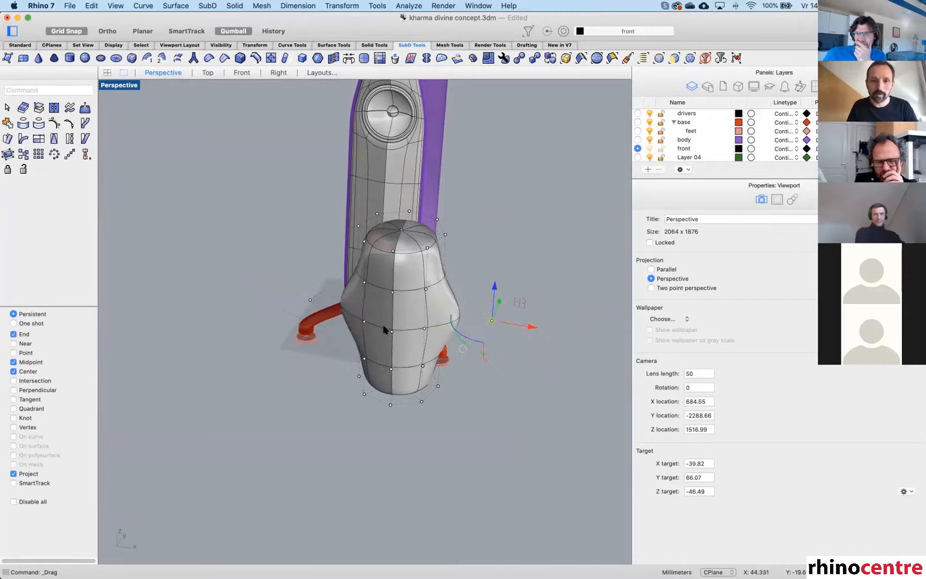
{"action": "scroll", "coordinate": [384, 329], "scroll_direction": "up", "scroll_amount": 3}
{"action": "right_click_drag", "start_coordinate": [422, 306], "coordinate": [418, 320]}
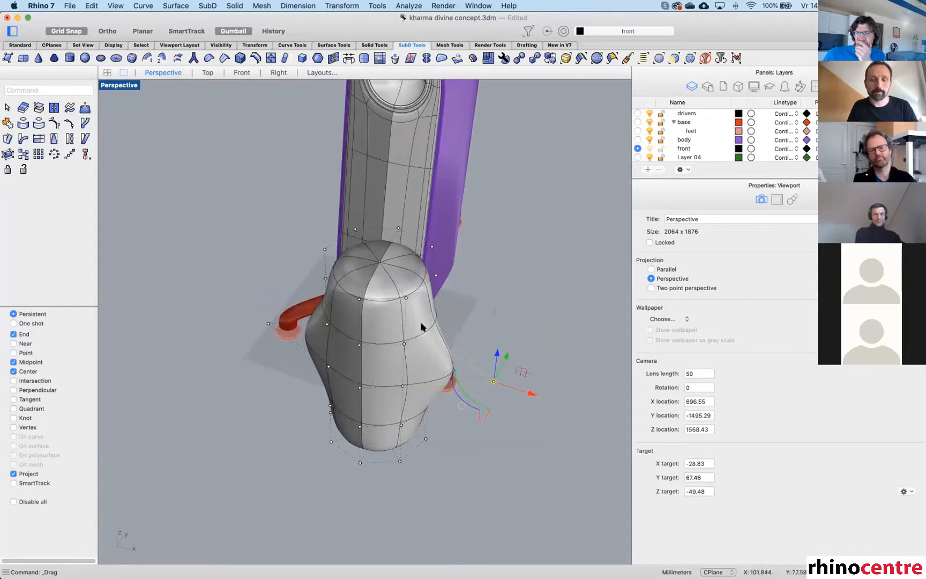
{"action": "right_click_drag", "start_coordinate": [399, 367], "coordinate": [468, 338]}
{"action": "key", "text": "Escape"}
{"action": "key", "text": "Escape"}
Reflect the deformed cylinder again across a slanted plane starting at its top centre, keeping the bulged side.
{"action": "mouse_move", "coordinate": [467, 338]}
{"action": "right_mouse_down"}
{"action": "mouse_move", "coordinate": [470, 364]}
{"action": "mouse_move", "coordinate": [468, 348]}
{"action": "right_mouse_up"}
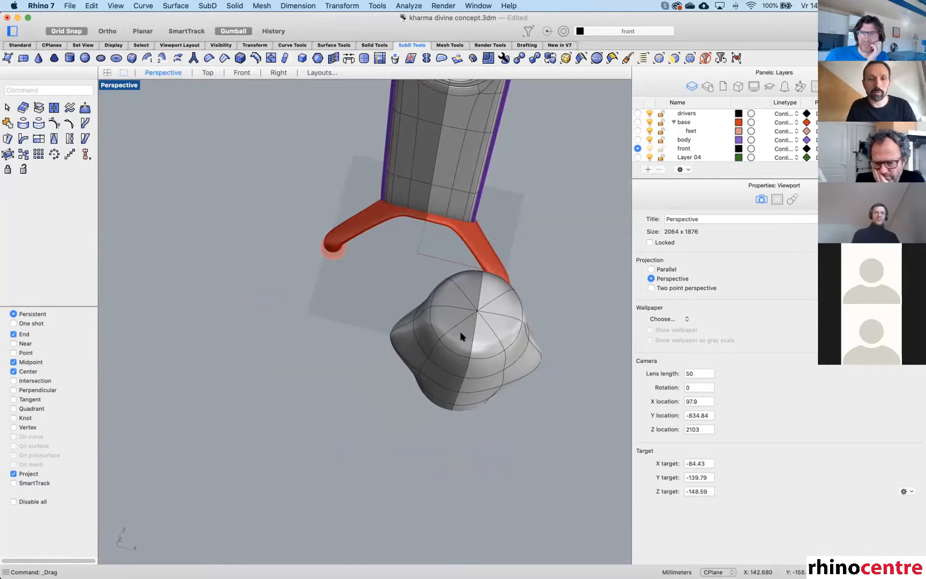
{"action": "right_click_drag", "start_coordinate": [467, 359], "coordinate": [411, 344], "text": "shift"}
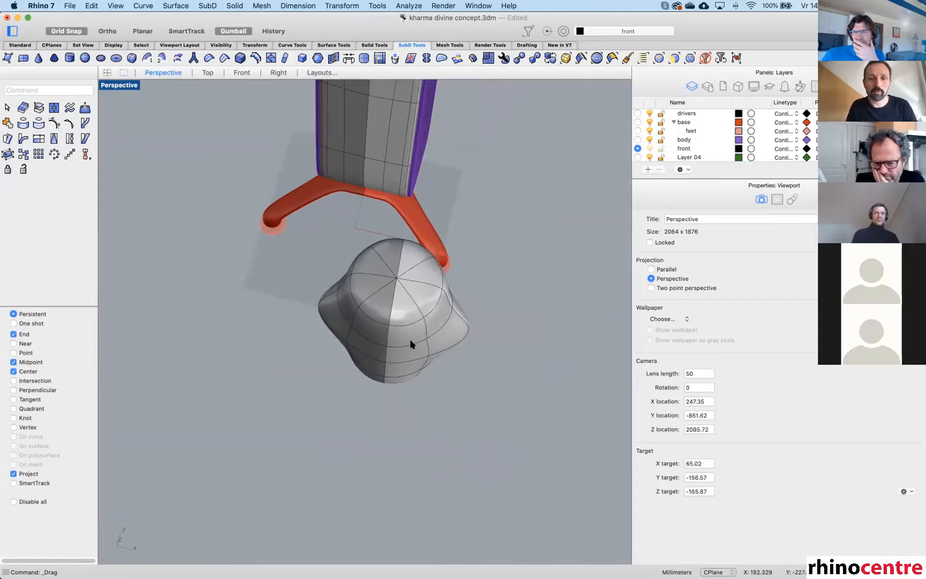
{"action": "type", "text": "reflect"}
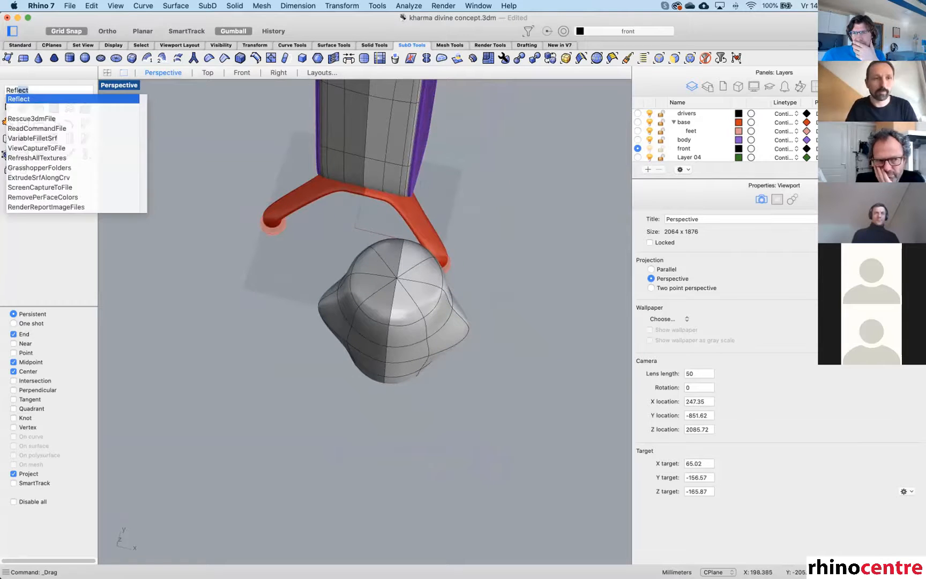
{"action": "key", "text": "Return"}
{"action": "left_click", "coordinate": [410, 305]}
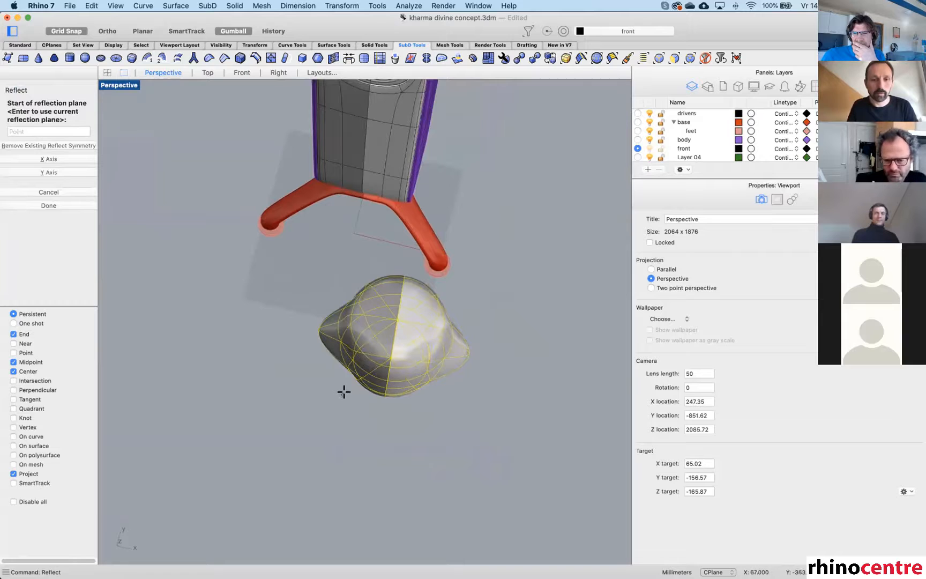
{"action": "right_click_drag", "start_coordinate": [388, 399], "coordinate": [414, 348]}
{"action": "left_click", "coordinate": [401, 341]}
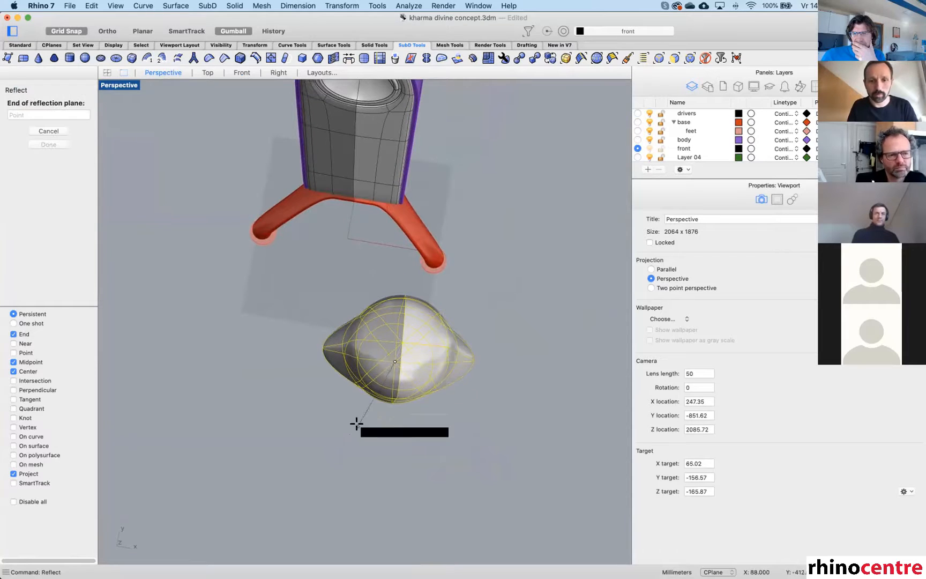
{"action": "left_click", "coordinate": [340, 468]}
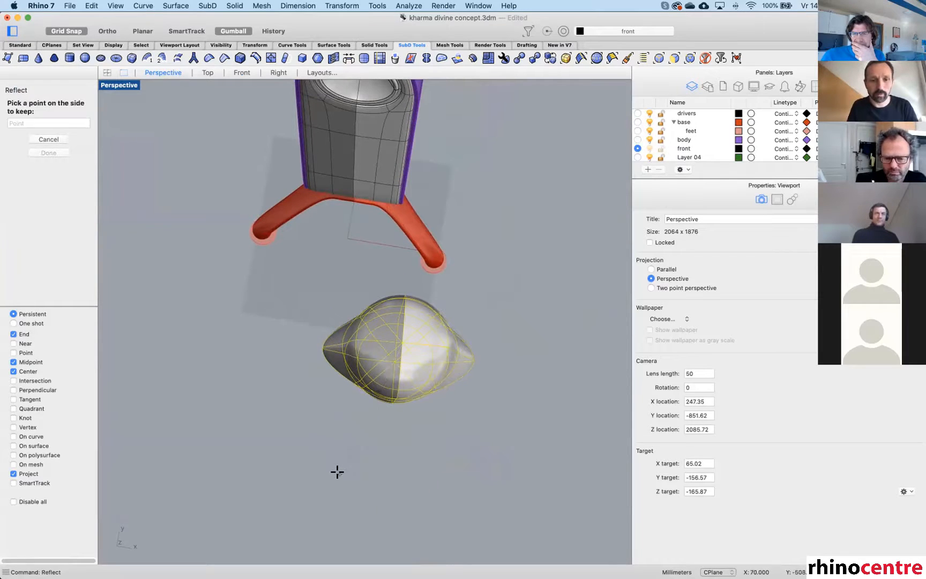
{"action": "left_click", "coordinate": [463, 417]}
{"action": "key", "text": "Return"}
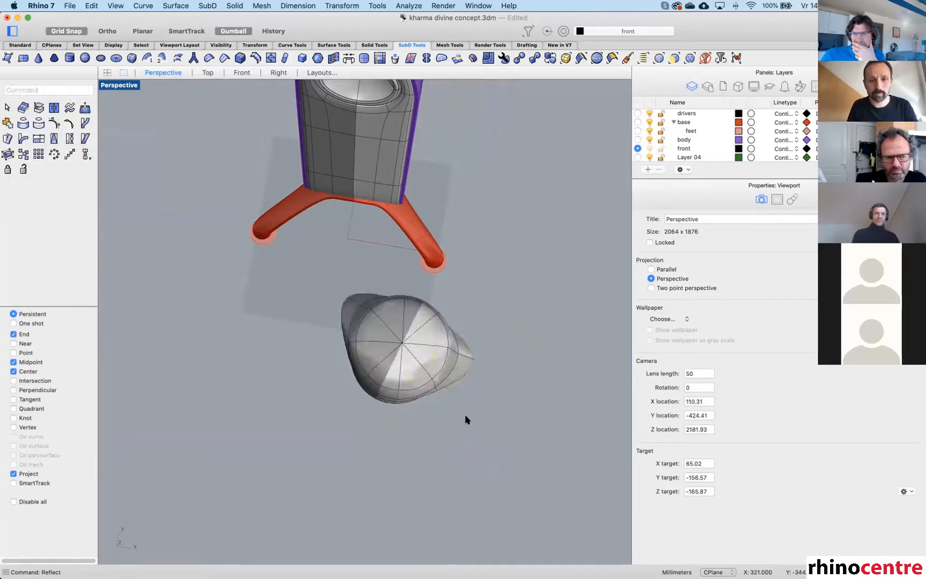
Reflect the cylinder once more across a plane offset from its centre, keeping the larger bulged side to form a merged double body.
{"action": "right_click_drag", "start_coordinate": [464, 418], "coordinate": [383, 354]}
{"action": "key", "text": "Return"}
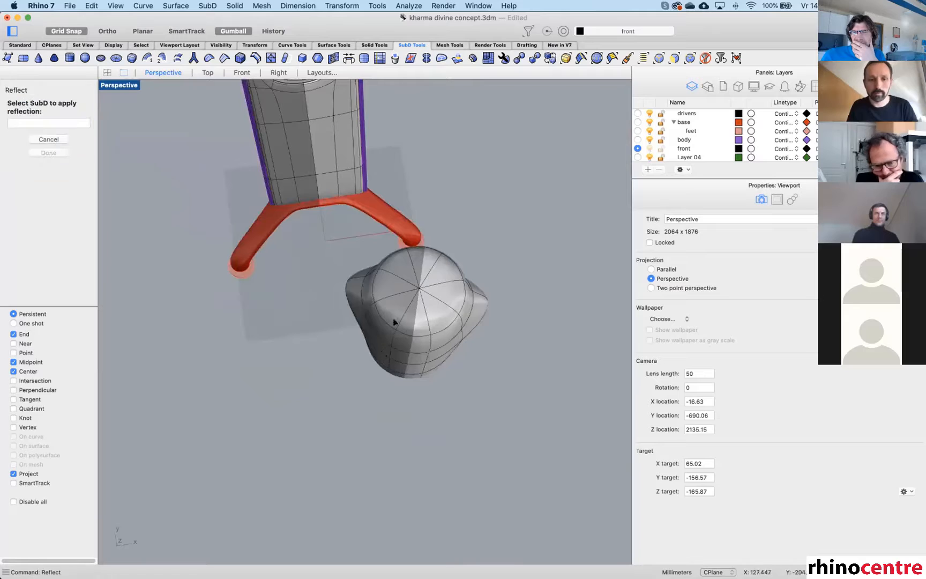
{"action": "left_click", "coordinate": [384, 319]}
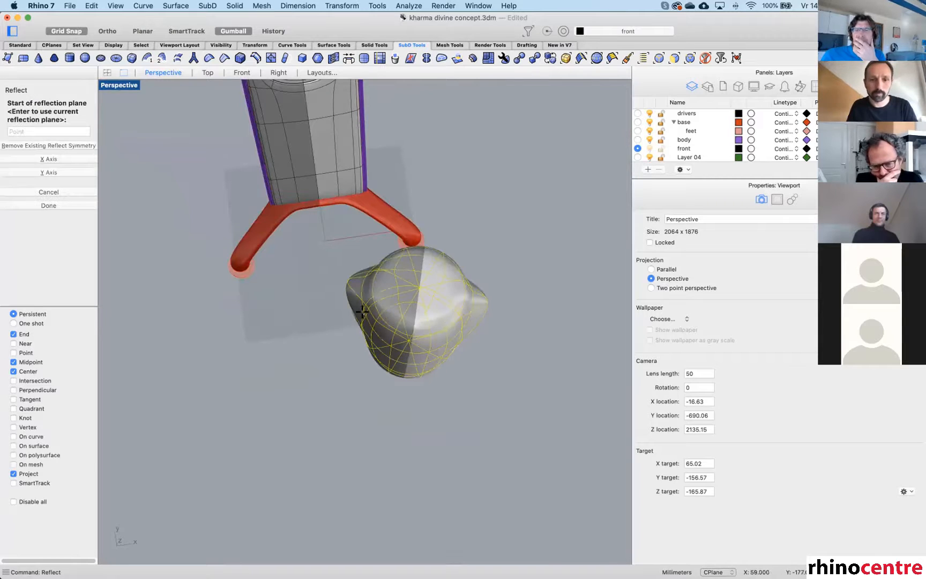
{"action": "left_click", "coordinate": [371, 320]}
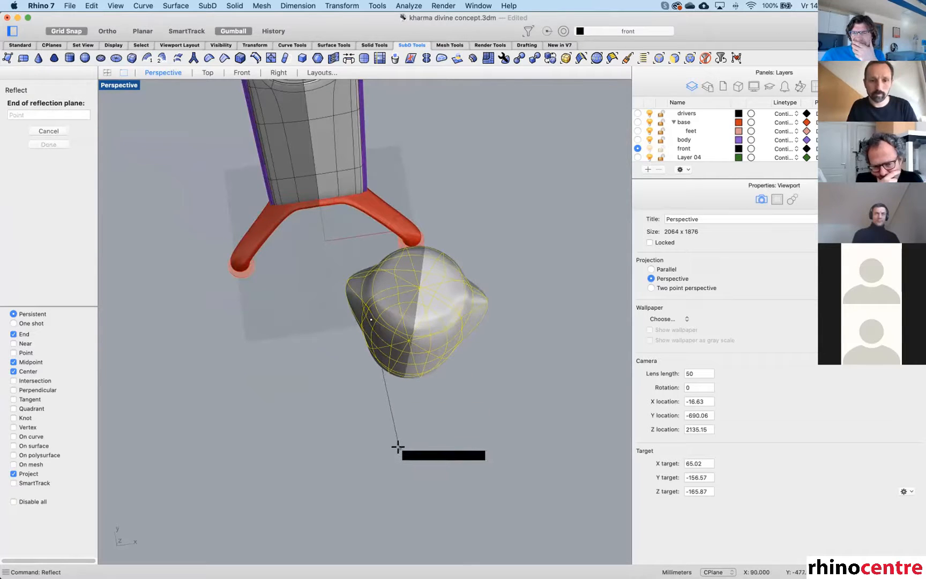
{"action": "left_click", "coordinate": [397, 444]}
{"action": "left_click", "coordinate": [482, 369]}
{"action": "key", "text": "Return"}
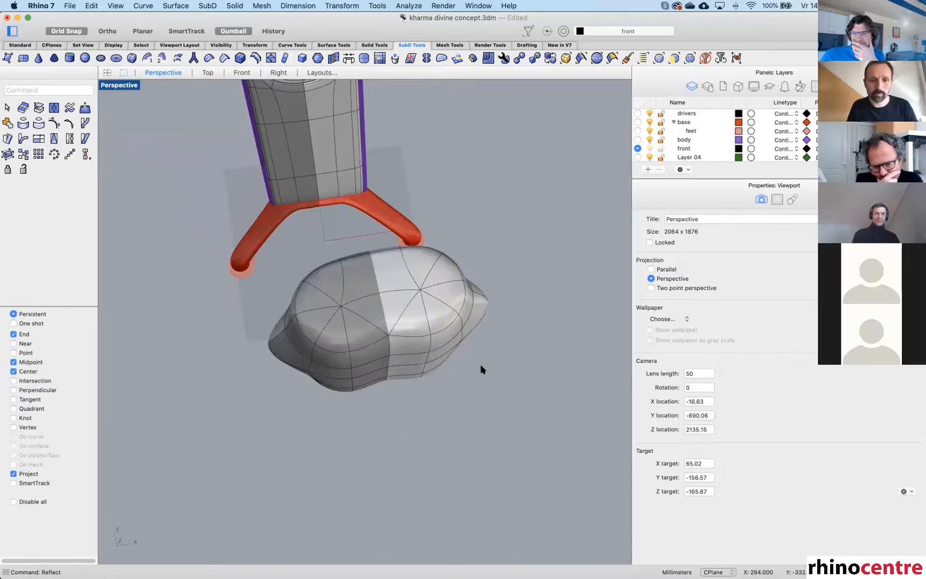
Inspect the double-bodied SubD shape from the side and delete it.
{"action": "right_click_drag", "start_coordinate": [468, 403], "coordinate": [433, 376]}
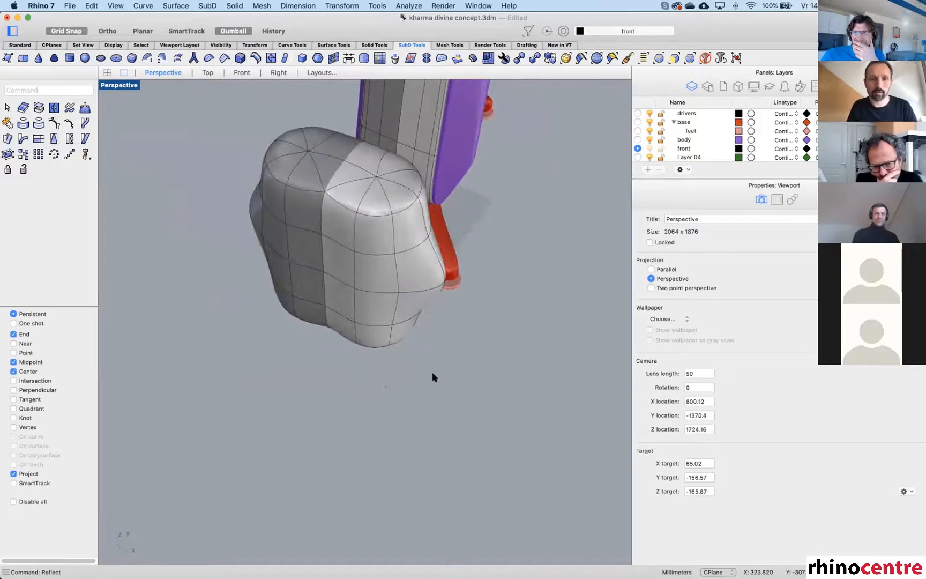
{"action": "right_click_drag", "start_coordinate": [399, 343], "coordinate": [360, 327]}
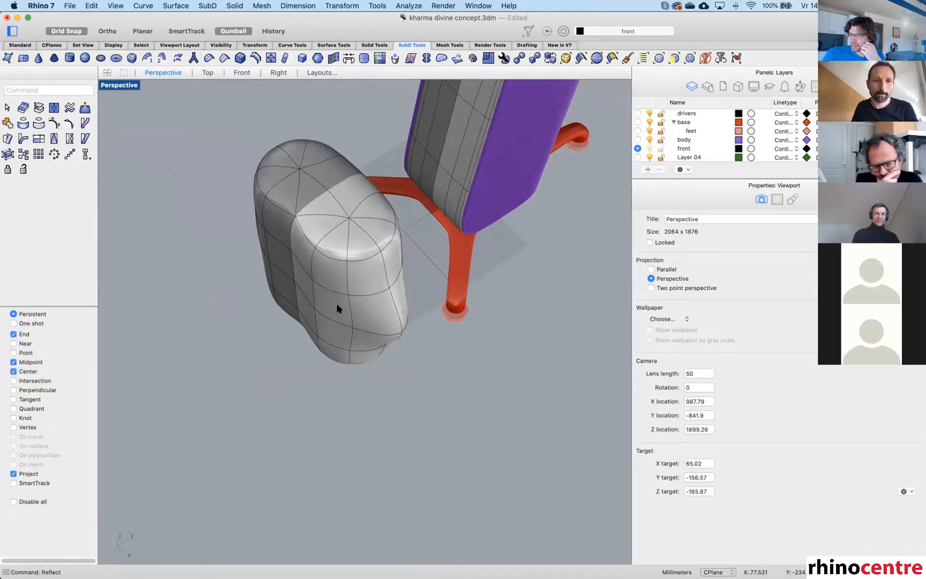
{"action": "left_click", "coordinate": [347, 278]}
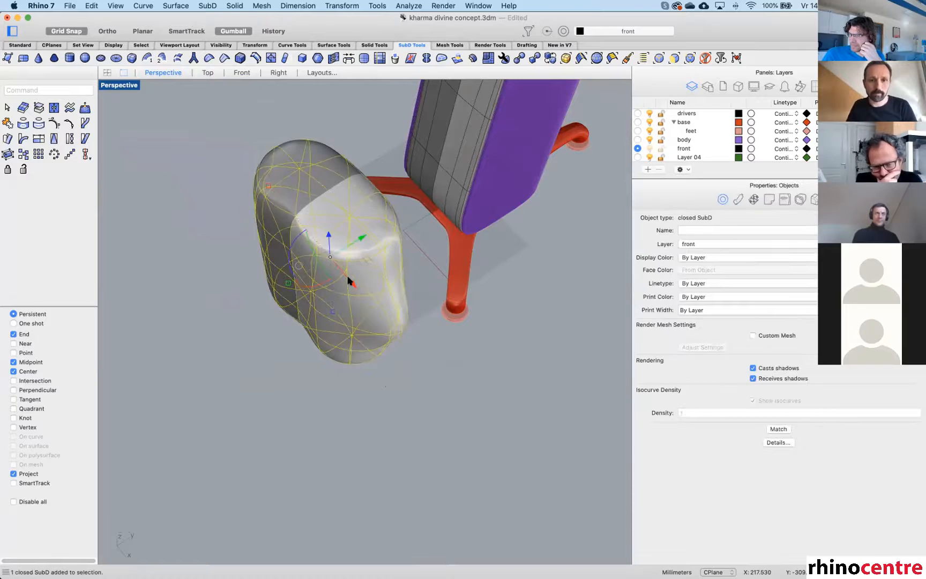
{"action": "key", "text": "Delete"}
Show the speaker base's control points and move one front leg's end points inward together with its foot.
{"action": "right_click_drag", "start_coordinate": [347, 275], "coordinate": [408, 246]}
{"action": "right_click_drag", "start_coordinate": [414, 331], "coordinate": [456, 338]}
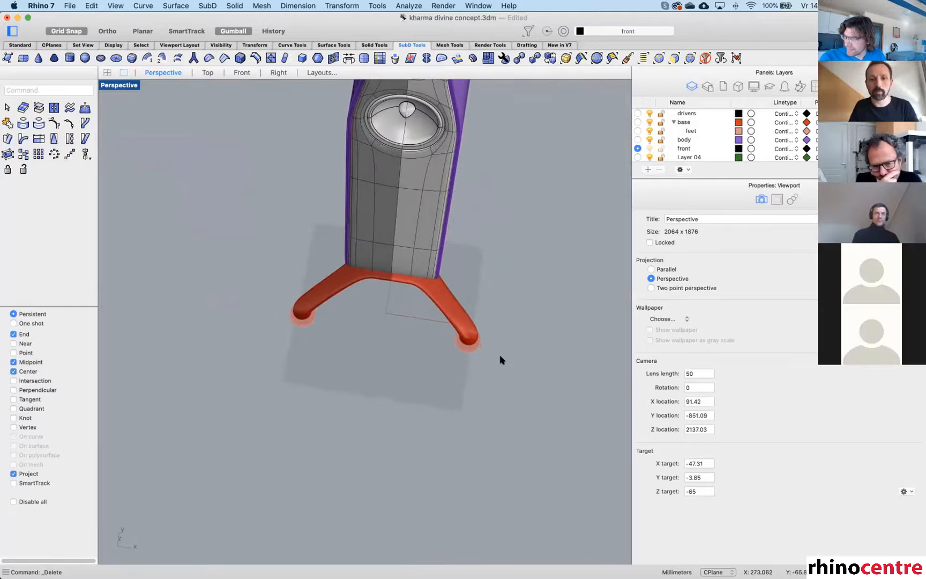
{"action": "left_click_drag", "start_coordinate": [502, 359], "coordinate": [445, 312]}
{"action": "key", "text": "F10"}
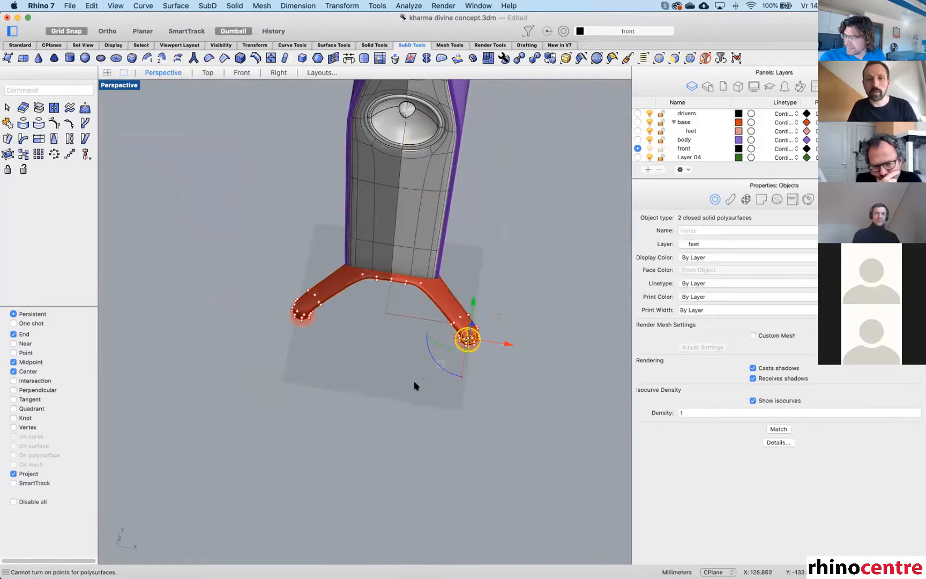
{"action": "left_click_drag", "start_coordinate": [416, 384], "coordinate": [403, 322]}
{"action": "left_click", "coordinate": [453, 373]}
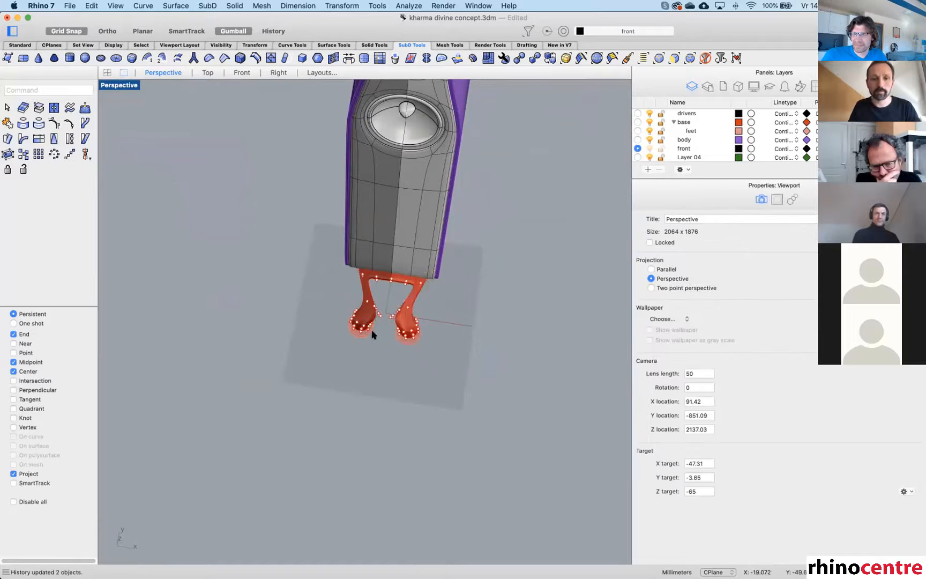
{"action": "right_click_drag", "start_coordinate": [372, 331], "coordinate": [383, 283]}
{"action": "scroll", "coordinate": [383, 283], "scroll_direction": "up", "scroll_amount": 10}
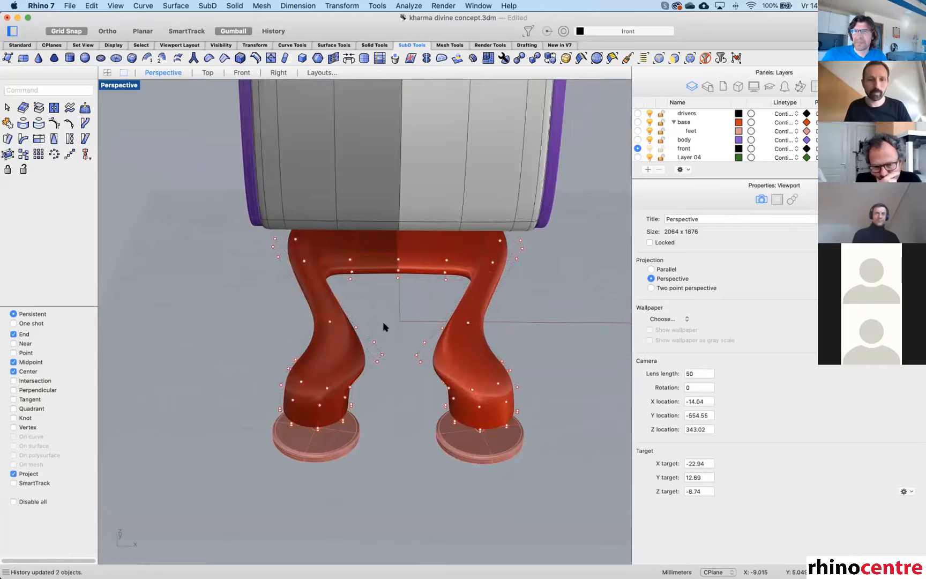
Undo the front leg and foot moves and the preceding layer colour changes on the speaker model, and clear the selection.
{"action": "key", "text": "super+z"}
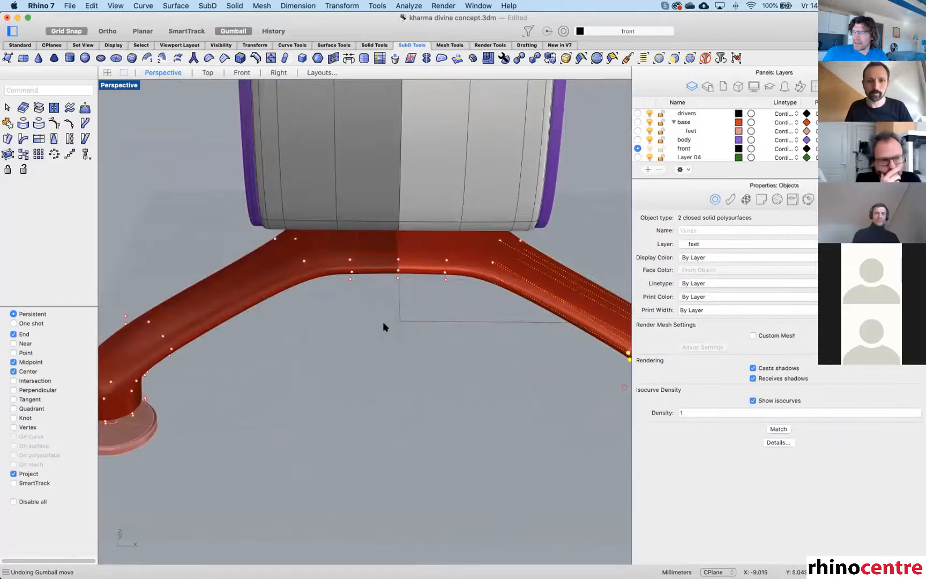
{"action": "key", "text": "super+z"}
{"action": "key", "text": "super+z"}
{"action": "key", "text": "super+z"}
{"action": "key", "text": "super+z"}
{"action": "key", "text": "super+z"}
{"action": "key", "text": "super+z"}
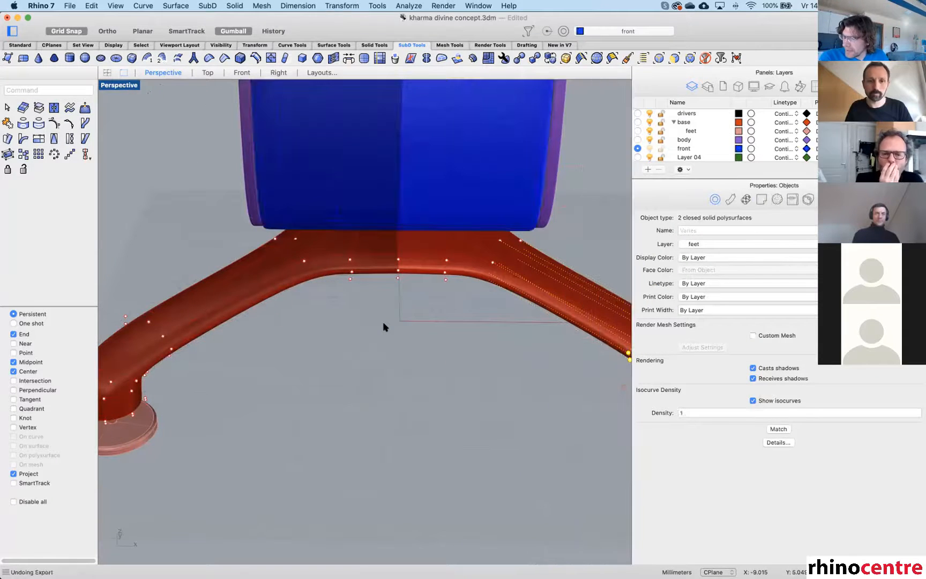
{"action": "key", "text": "super+z"}
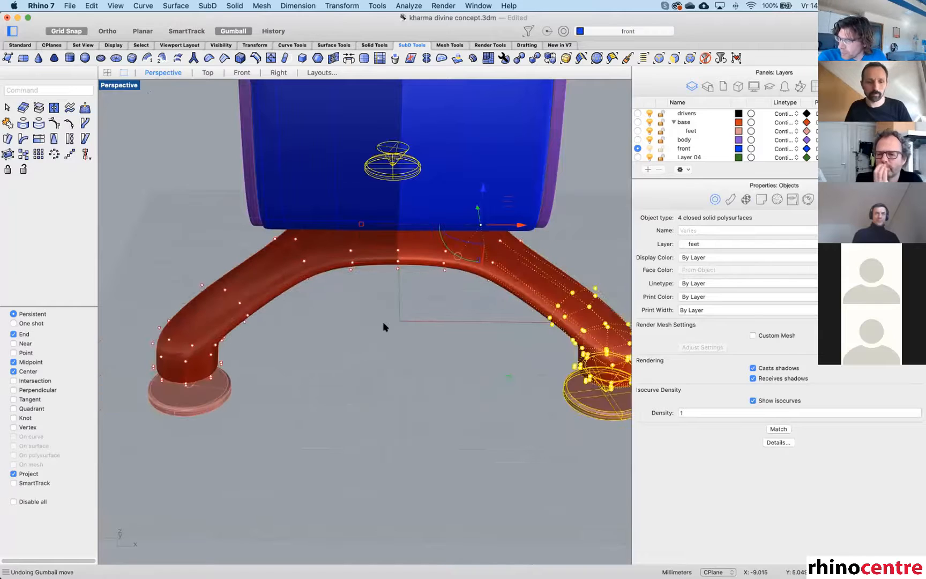
{"action": "key", "text": "Escape"}
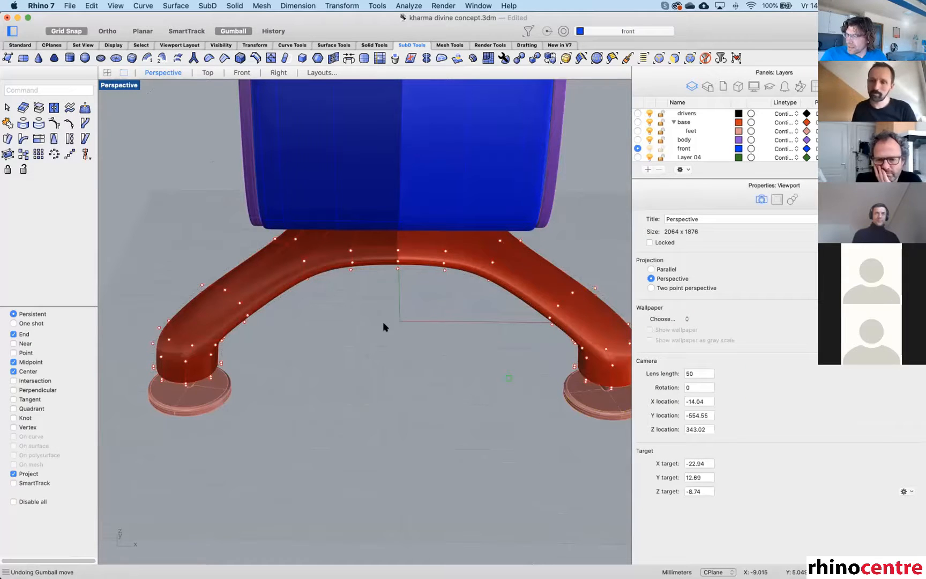
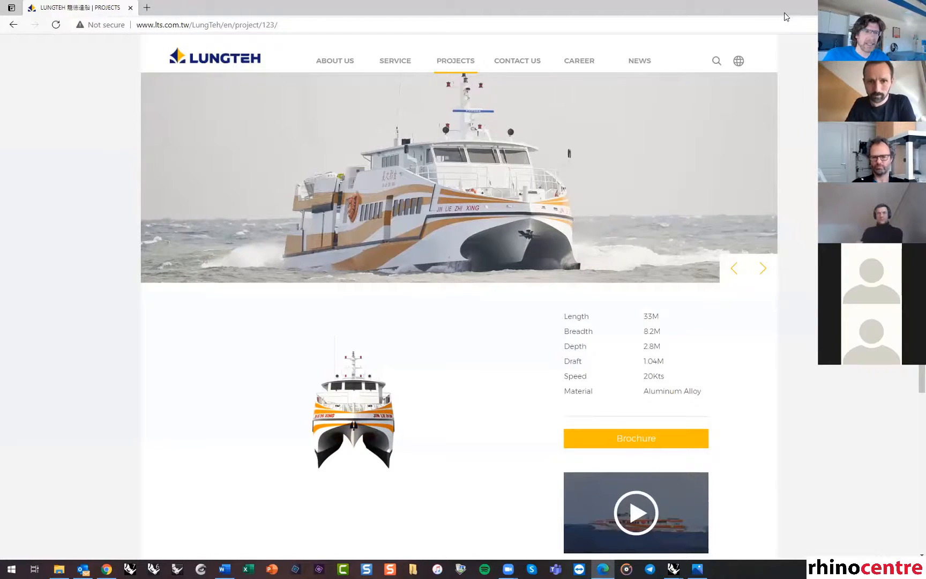
Switch from the browser to the catamaran hull model in Rhino, maximize the Perspective view and examine individual trimmed hull surfaces.
{"action": "left_click", "coordinate": [870, 8]}
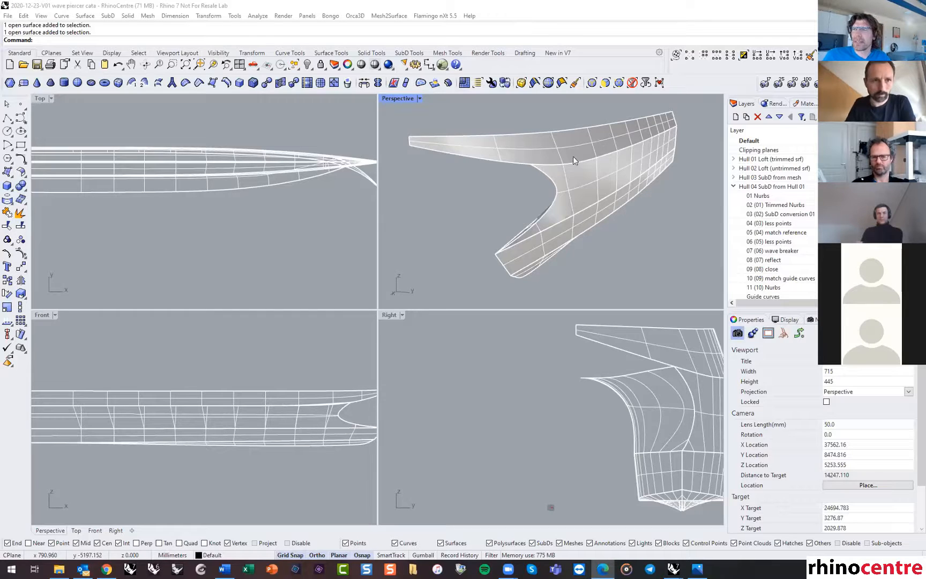
{"action": "left_click", "coordinate": [400, 99]}
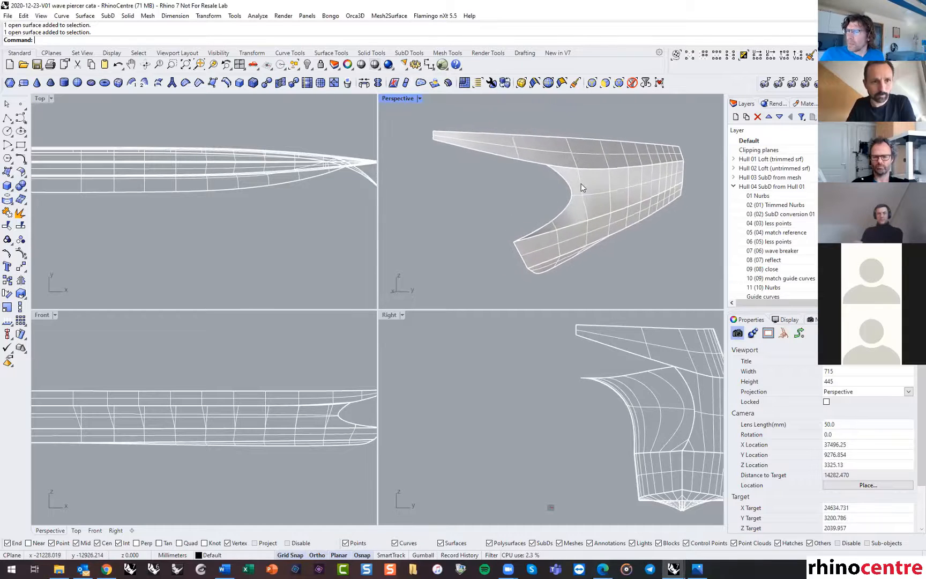
{"action": "double_click", "coordinate": [389, 99]}
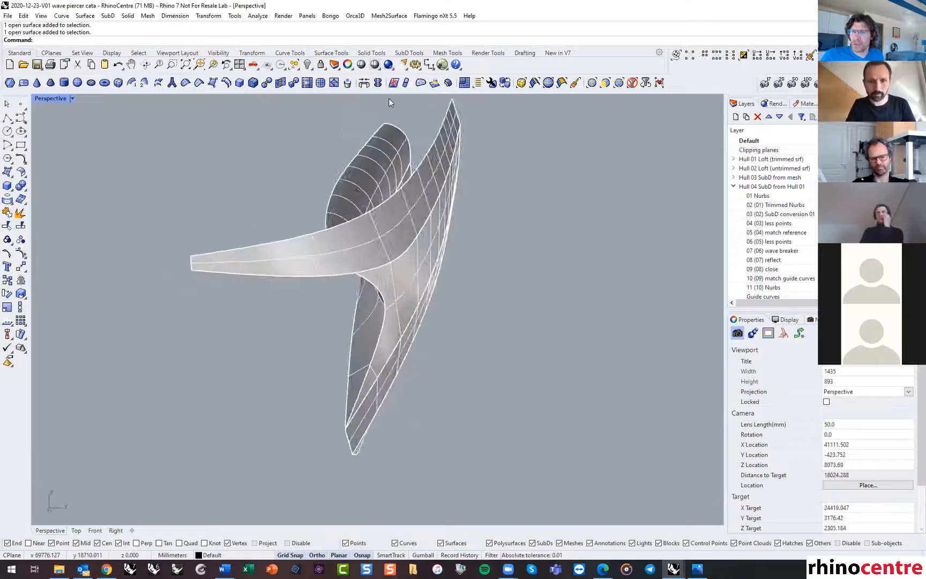
{"action": "left_click", "coordinate": [435, 245]}
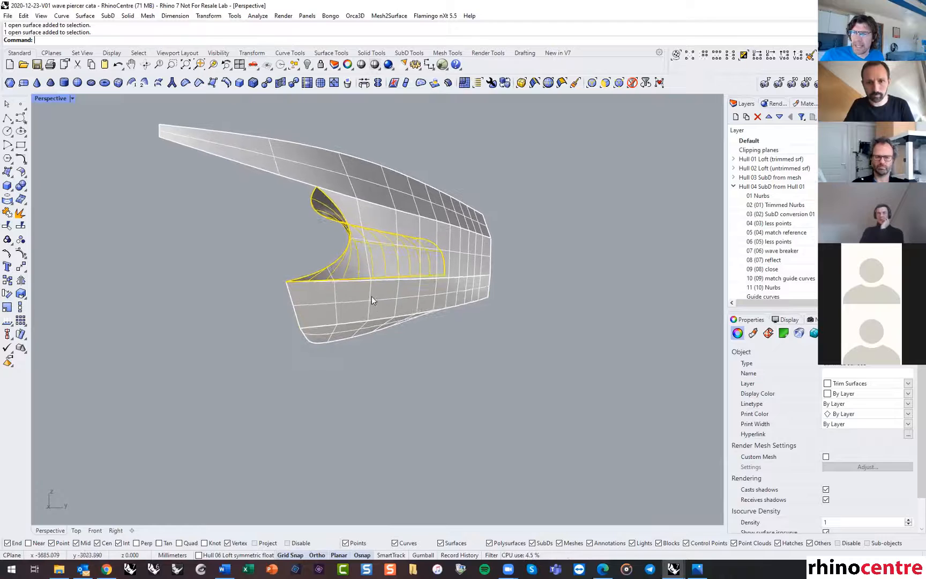
{"action": "left_click", "coordinate": [372, 297]}
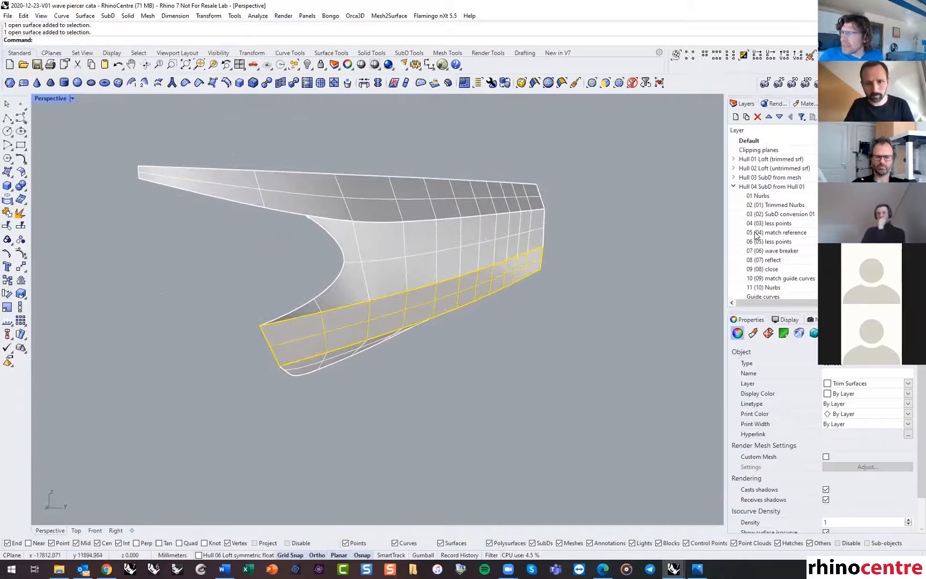
Show Hull 06's Loft Curves and Loft Surfaces with its Trim Surfaces hidden, and examine how the hull was built.
{"action": "scroll", "coordinate": [784, 213], "scroll_direction": "down", "scroll_amount": 5}
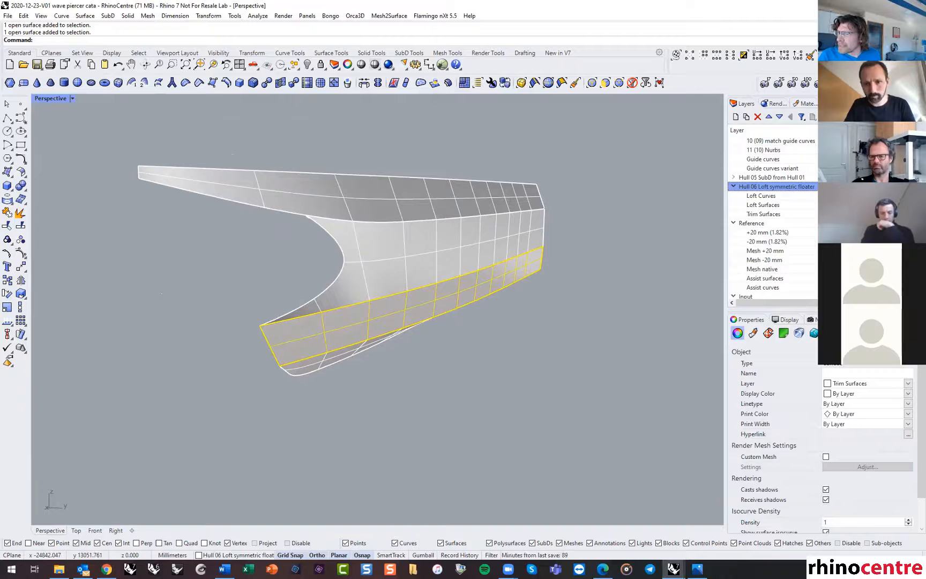
{"action": "left_click", "coordinate": [840, 195]}
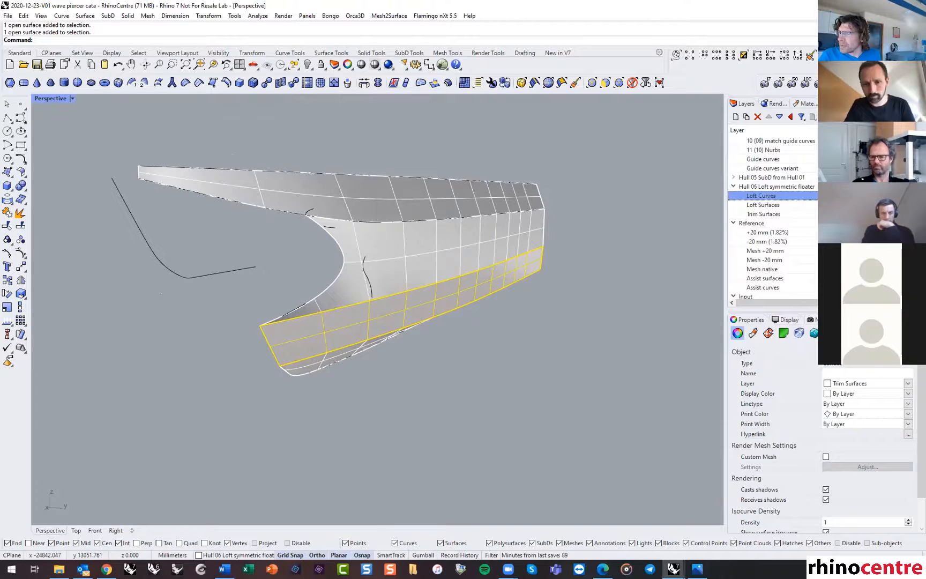
{"action": "left_click", "coordinate": [840, 214]}
{"action": "left_click", "coordinate": [840, 205]}
{"action": "right_click_drag", "start_coordinate": [446, 271], "coordinate": [479, 224]}
{"action": "scroll", "coordinate": [479, 227], "scroll_direction": "up", "scroll_amount": 2}
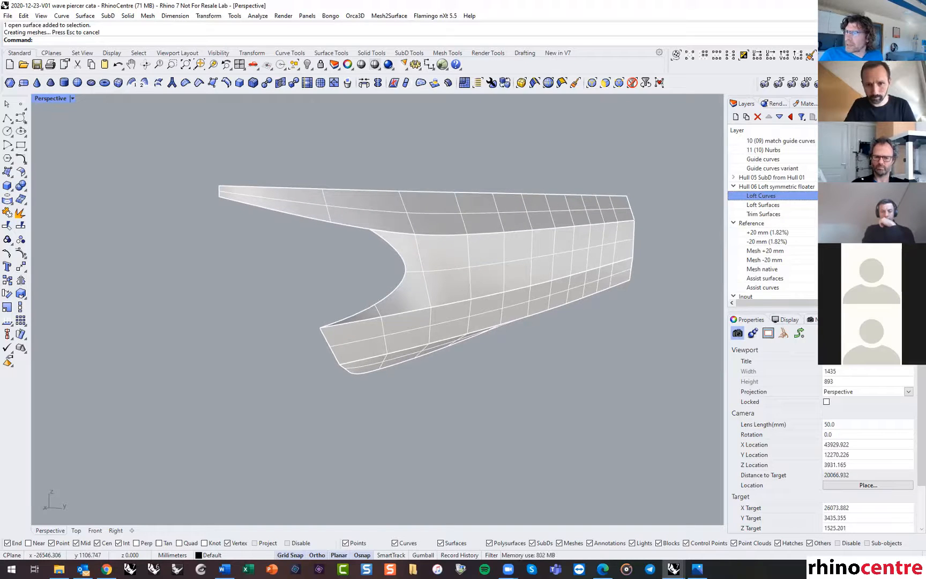
Hide the Hull 06 Loft symmetric floater layer, show Hull 04 SubD from Hull 01, and inspect its SubD hull.
{"action": "scroll", "coordinate": [772, 215], "scroll_direction": "up", "scroll_amount": 2}
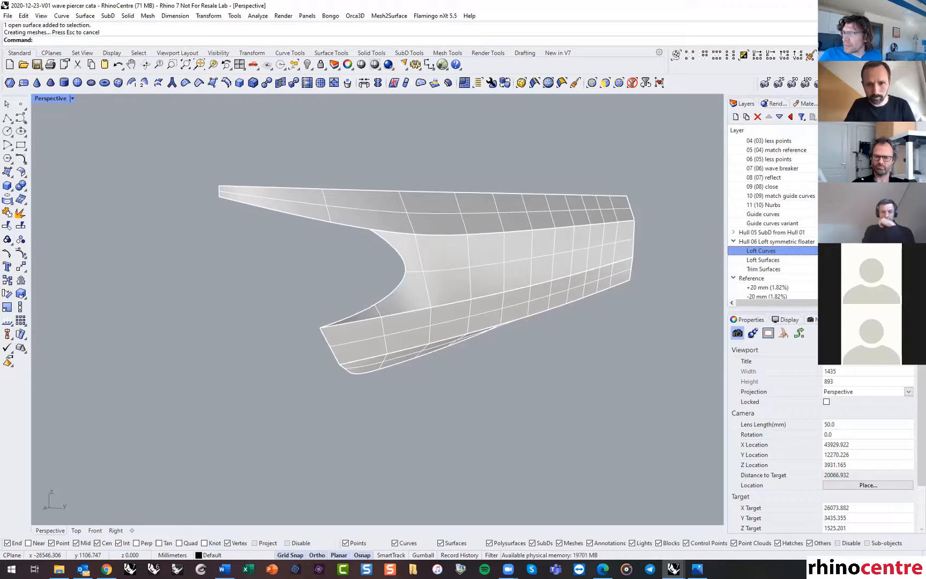
{"action": "left_click", "coordinate": [829, 241]}
{"action": "scroll", "coordinate": [772, 215], "scroll_direction": "up", "scroll_amount": 3}
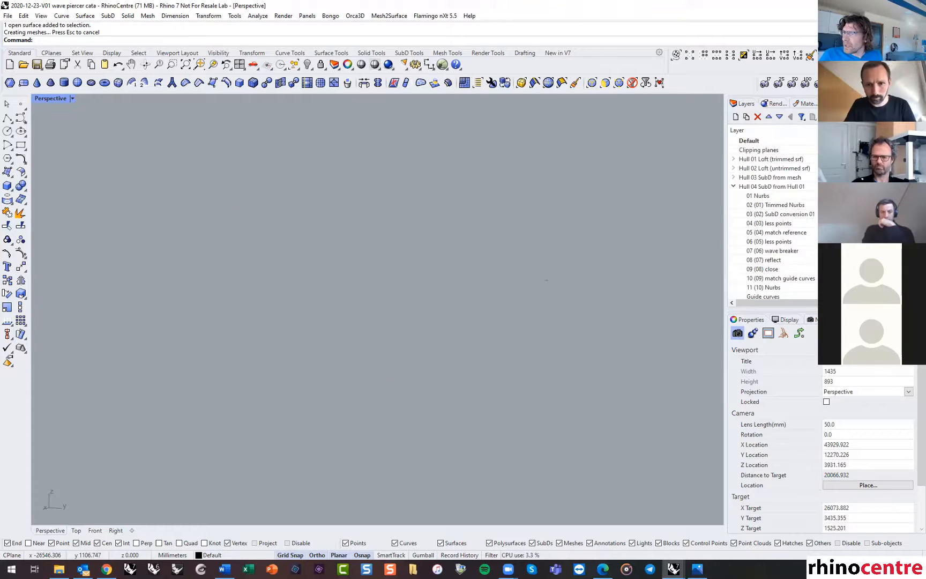
{"action": "left_click", "coordinate": [829, 186]}
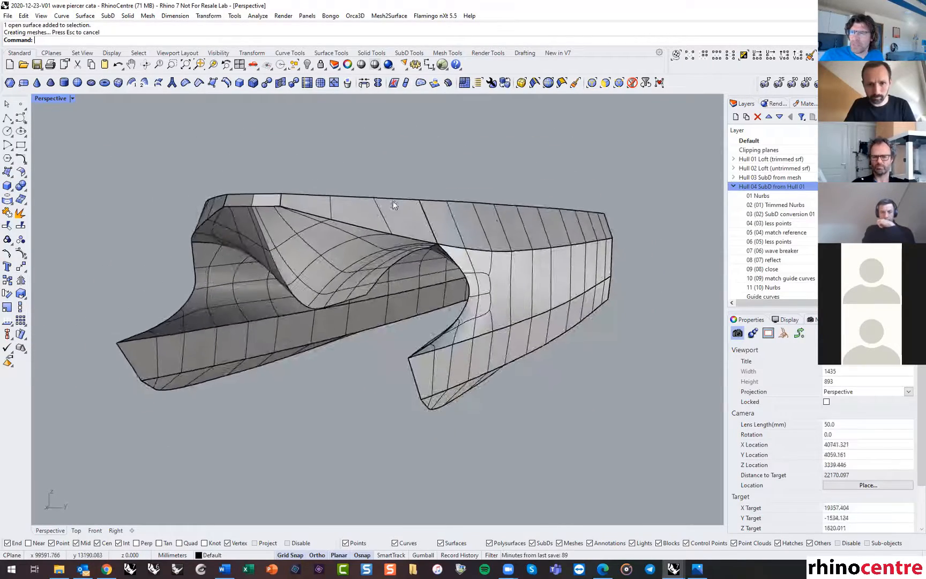
{"action": "left_click", "coordinate": [490, 257]}
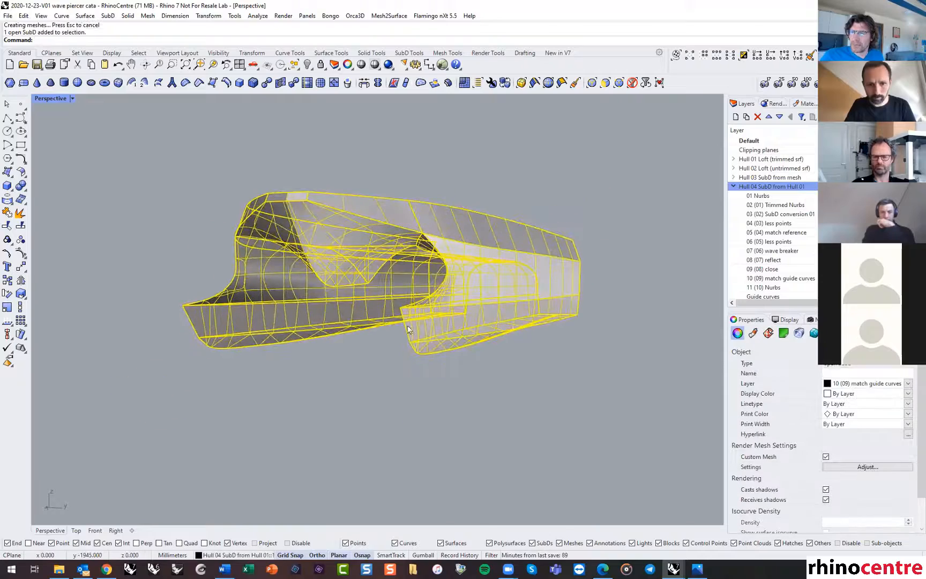
{"action": "key", "text": "Escape"}
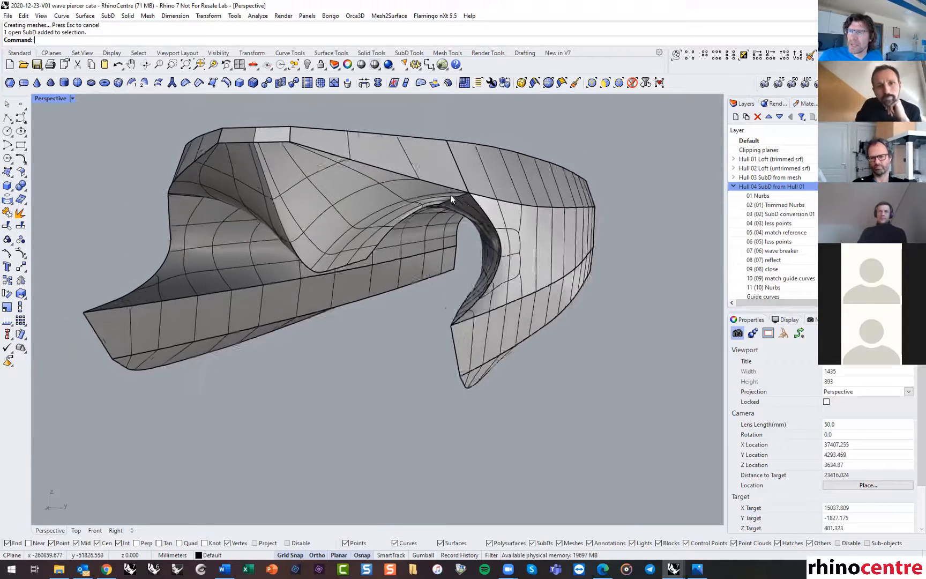
Filter selection to faces, try moving a SubD face at the tunnel's upper corner outward along Y, and undo the move.
{"action": "left_click", "coordinate": [604, 84]}
{"action": "scroll", "coordinate": [398, 287], "scroll_direction": "up", "scroll_amount": 3}
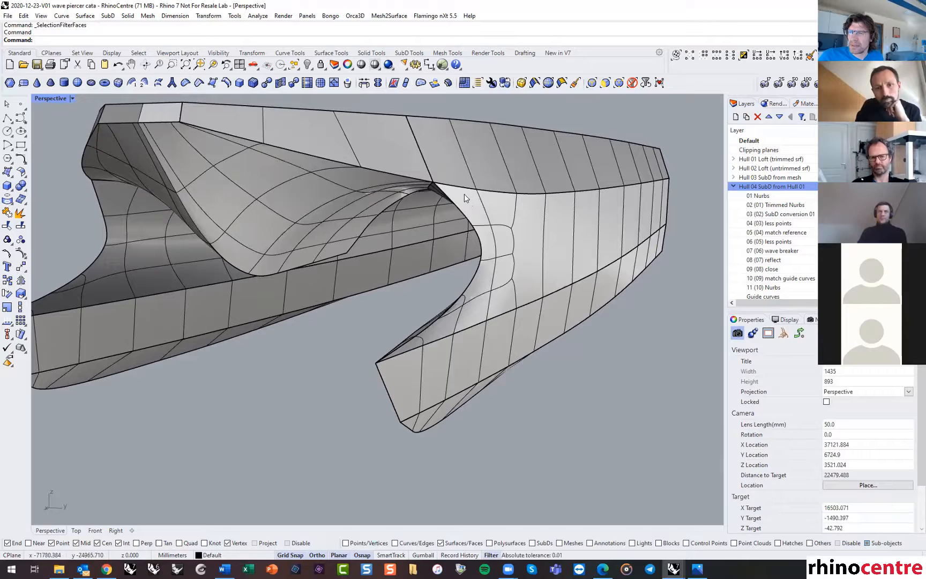
{"action": "left_click", "coordinate": [469, 196]}
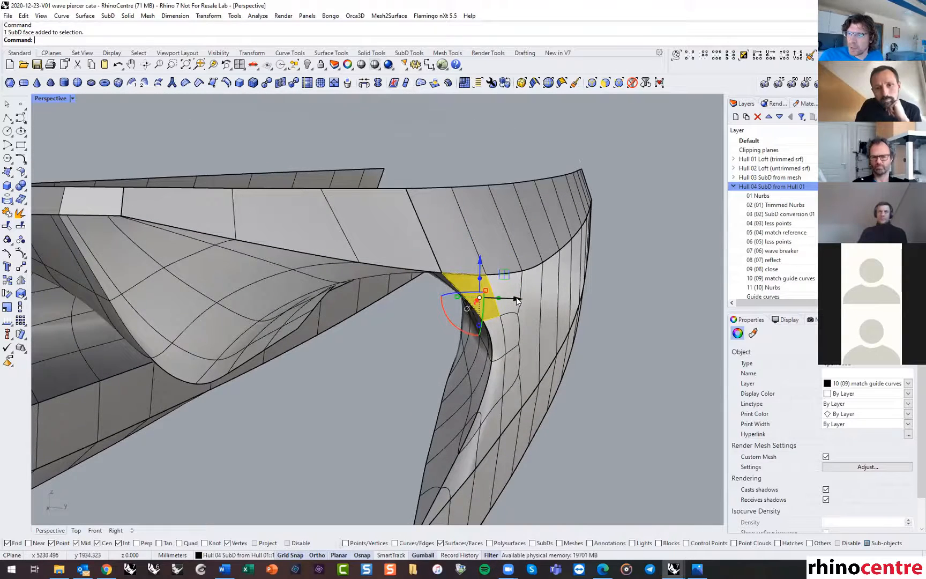
{"action": "left_click_drag", "start_coordinate": [517, 297], "coordinate": [528, 297]}
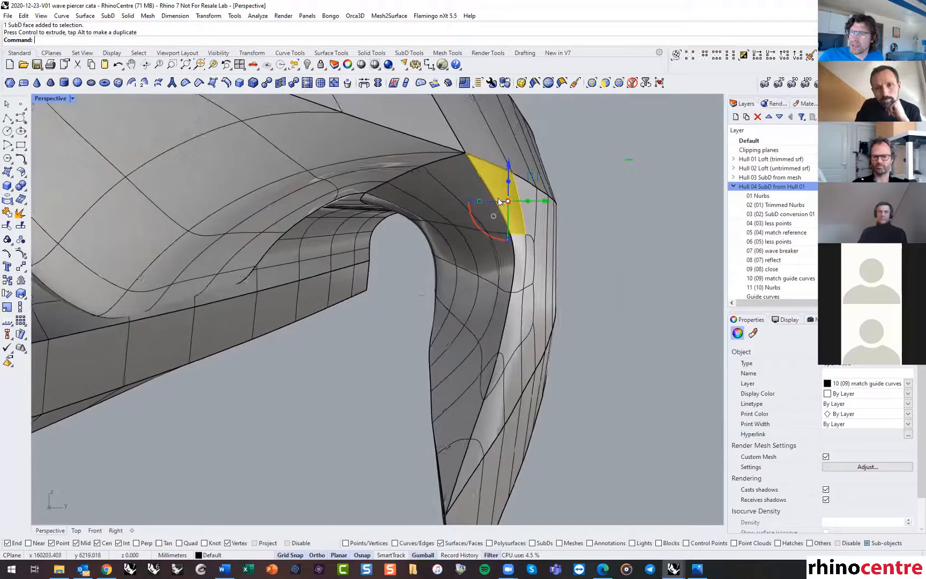
{"action": "left_click", "coordinate": [121, 65]}
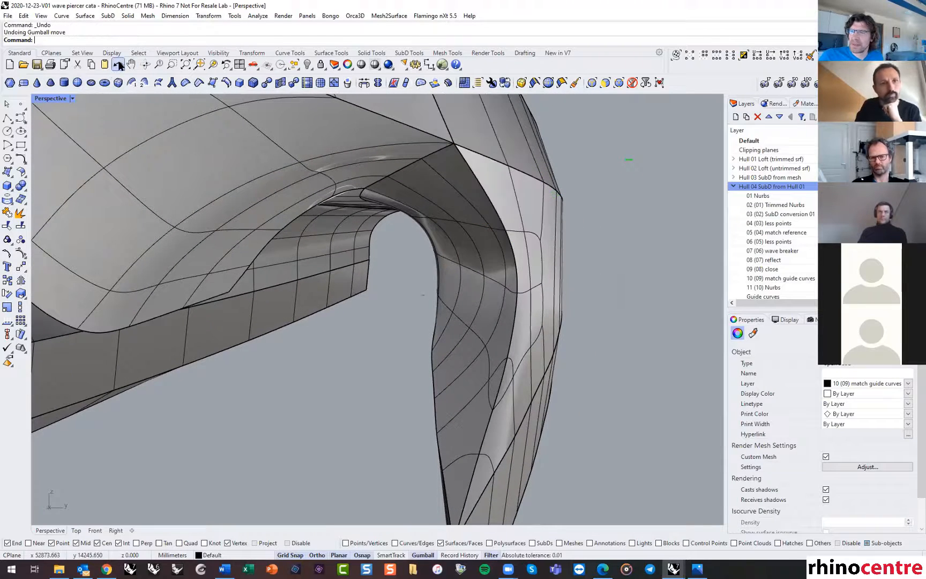
{"action": "right_click", "coordinate": [119, 65]}
{"action": "left_click", "coordinate": [119, 65]}
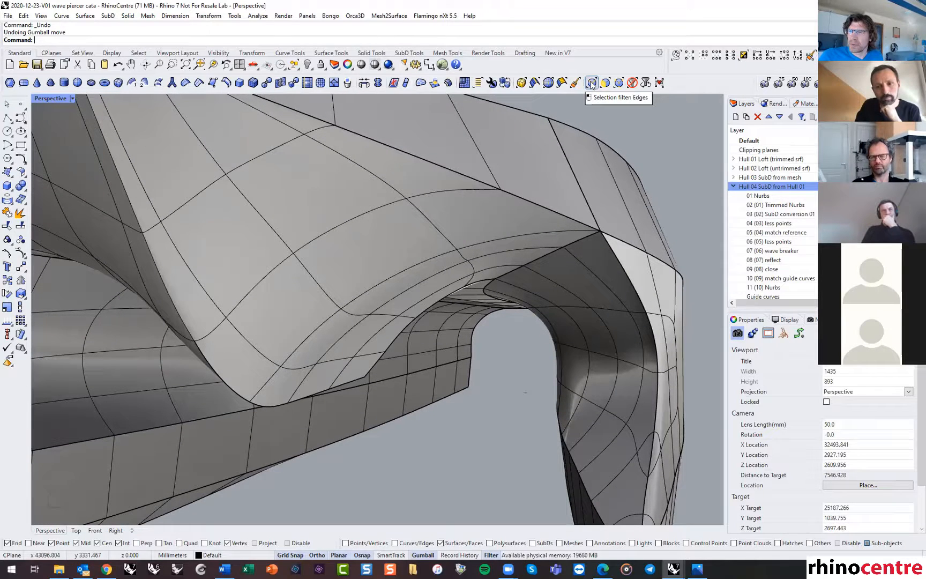
Filter selection to edges, try lowering one SubD edge on the central wave breaker along Z, and undo it.
{"action": "left_click", "coordinate": [366, 166]}
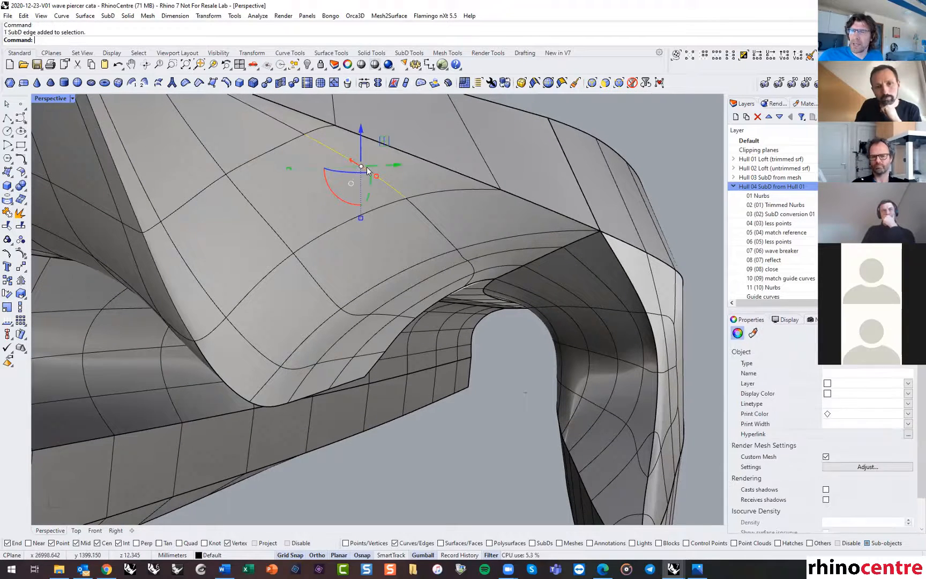
{"action": "left_click_drag", "start_coordinate": [360, 136], "coordinate": [360, 153]}
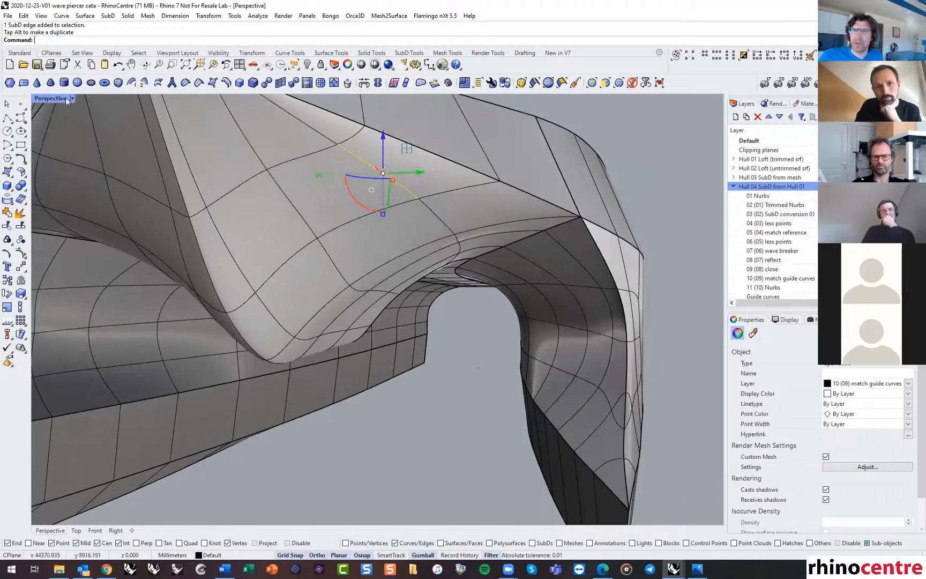
{"action": "left_click", "coordinate": [116, 66]}
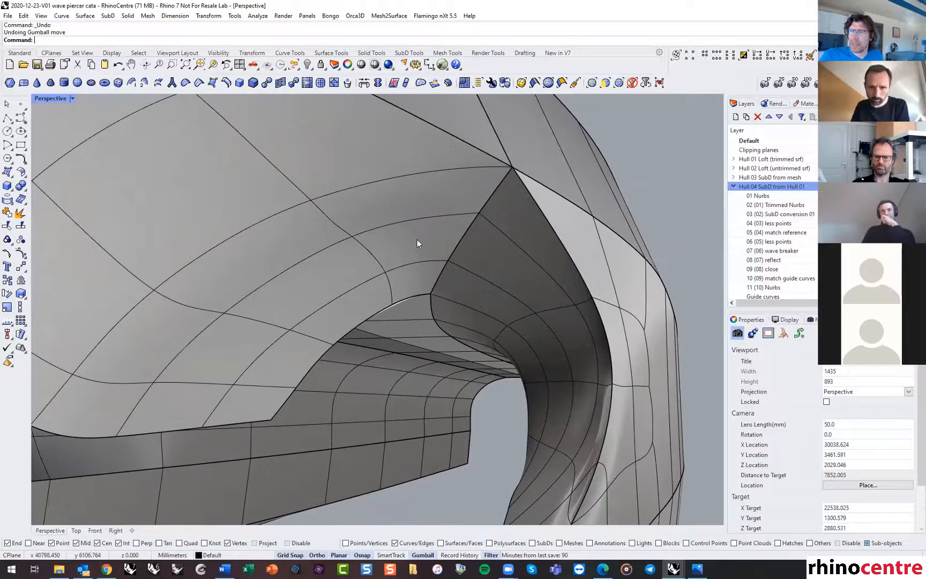
Try moving a SubD edge where the wave breaker meets the tunnel wall along Y, and undo the move.
{"action": "right_click_drag", "start_coordinate": [497, 226], "coordinate": [496, 227]}
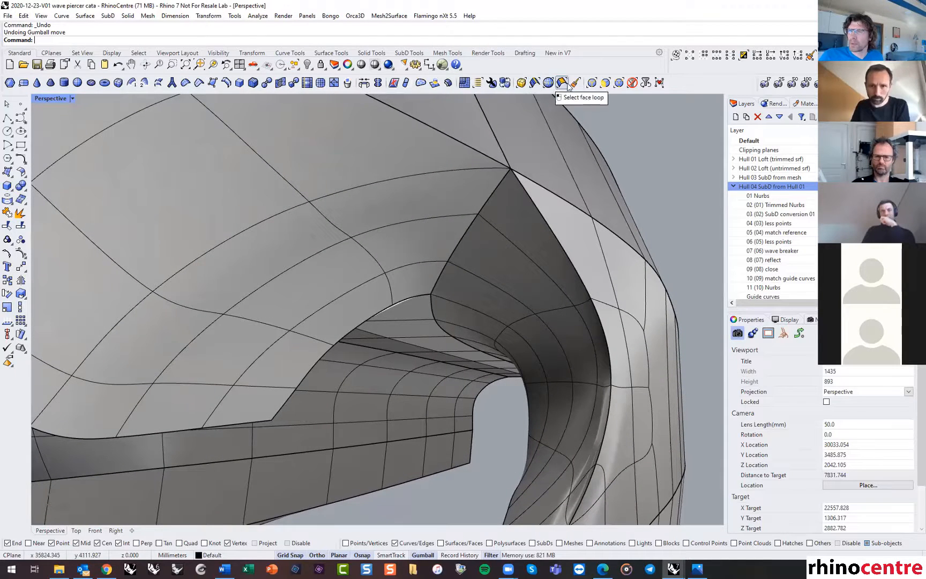
{"action": "left_click", "coordinate": [475, 218]}
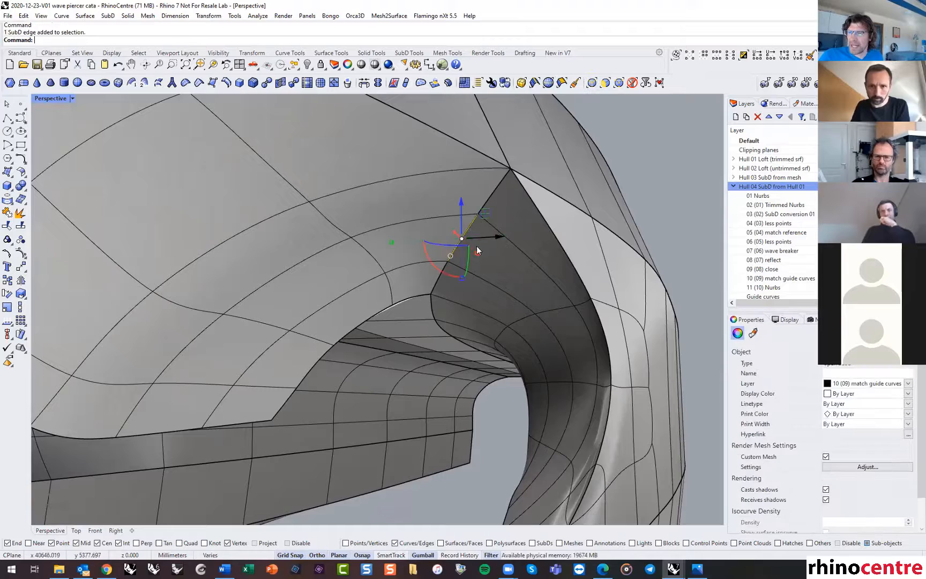
{"action": "mouse_move", "coordinate": [484, 237]}
{"action": "left_mouse_down"}
{"action": "mouse_move", "coordinate": [506, 235]}
{"action": "mouse_move", "coordinate": [500, 245]}
{"action": "left_mouse_up"}
{"action": "scroll", "coordinate": [497, 257], "scroll_direction": "up", "scroll_amount": 3}
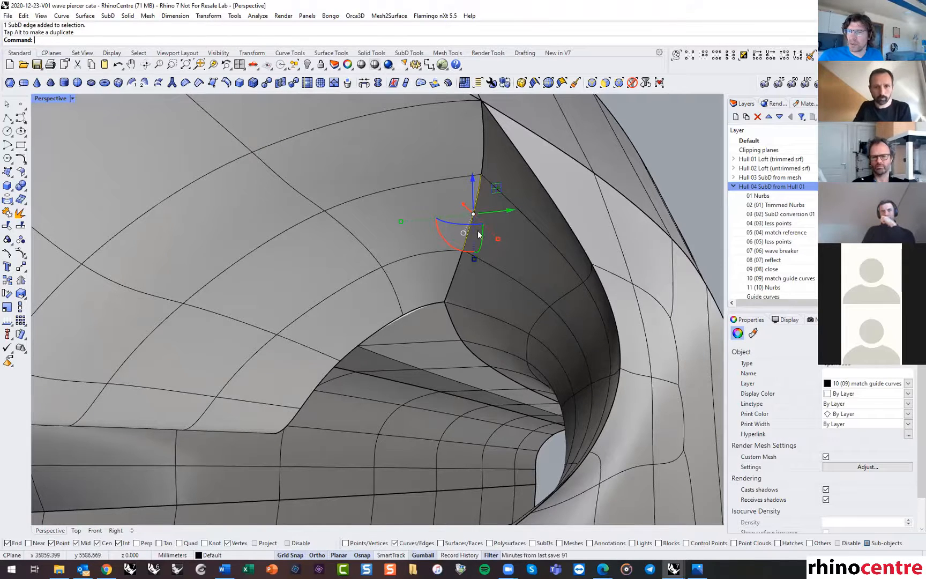
{"action": "key", "text": "ctrl+z"}
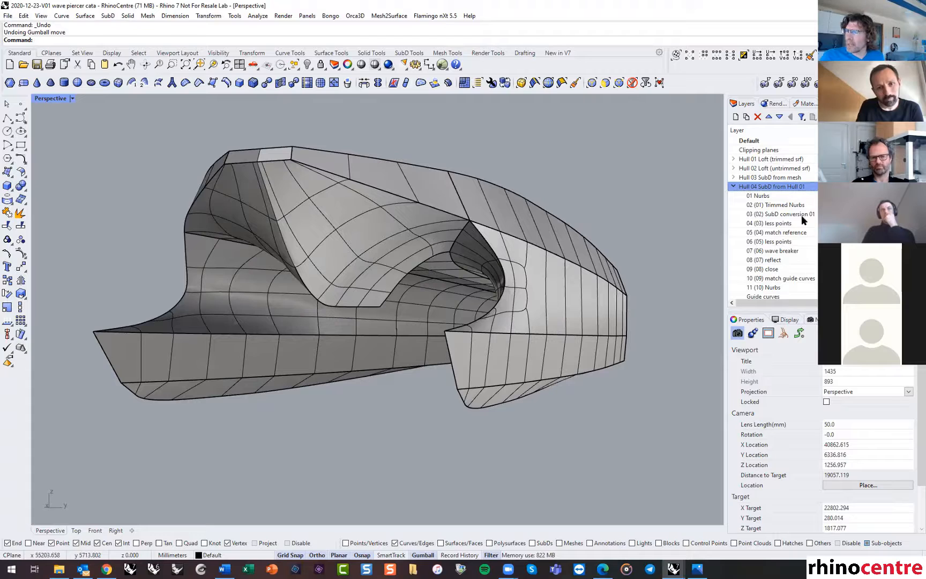
Hide the Hull 04 SubD from Hull 01 layer and show the Hull 06 Loft symmetric floater layer again.
{"action": "left_click", "coordinate": [825, 250]}
{"action": "scroll", "coordinate": [806, 225], "scroll_direction": "down", "scroll_amount": 2}
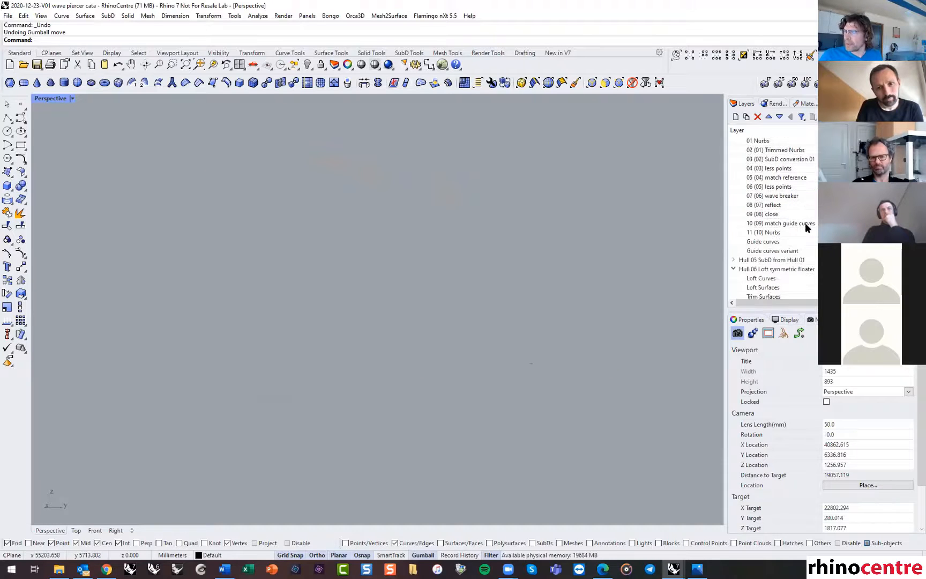
{"action": "left_click", "coordinate": [826, 269]}
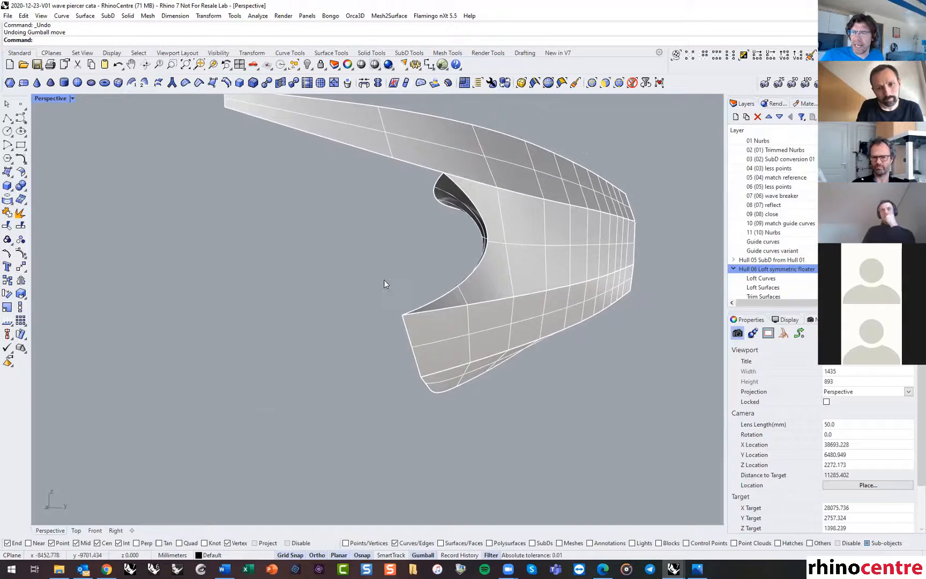
Start a curvature graph analysis and toggle the Hull 06 Loft symmetric floater layer off and on to identify the displayed surfaces.
{"action": "left_click", "coordinate": [258, 15]}
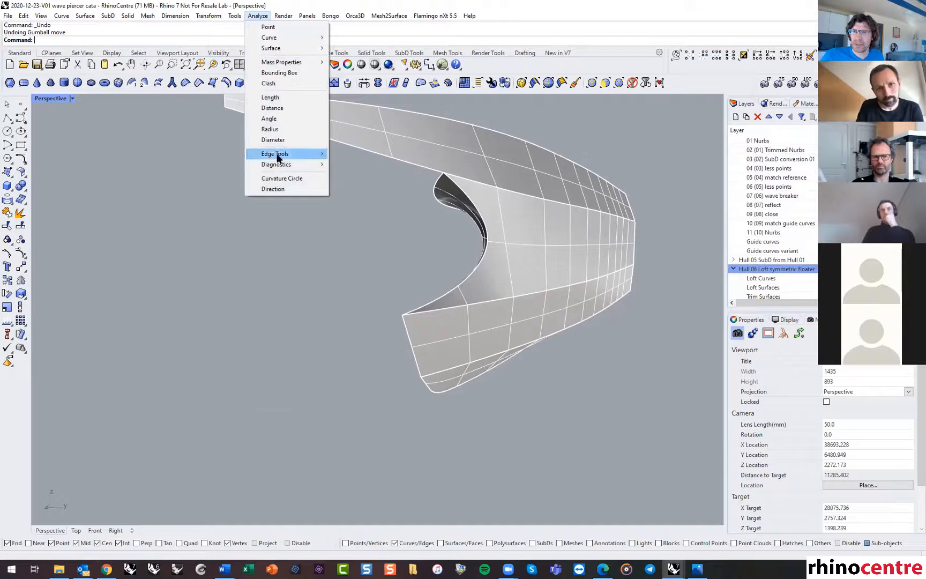
{"action": "mouse_move", "coordinate": [276, 38]}
{"action": "left_click", "coordinate": [349, 38]}
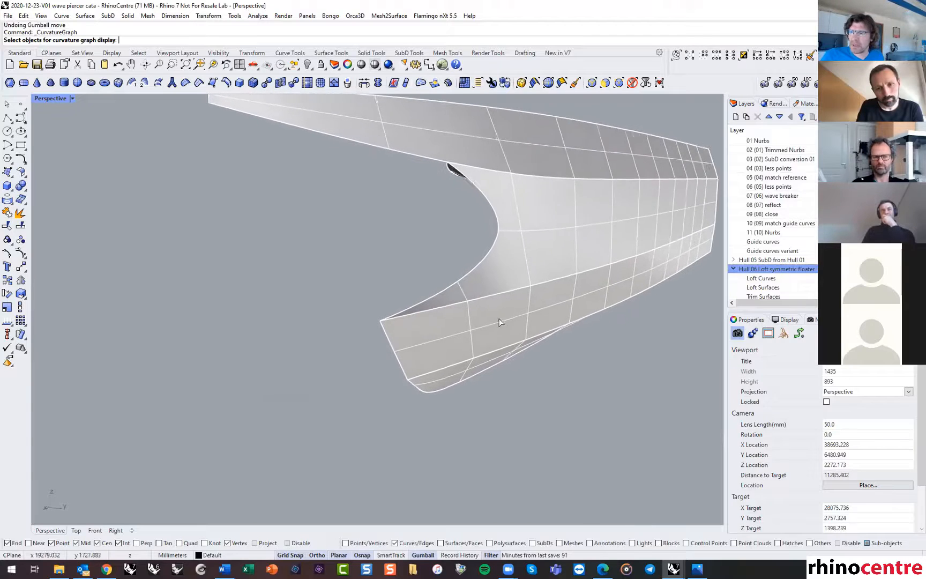
{"action": "scroll", "coordinate": [804, 242], "scroll_direction": "down", "scroll_amount": 1}
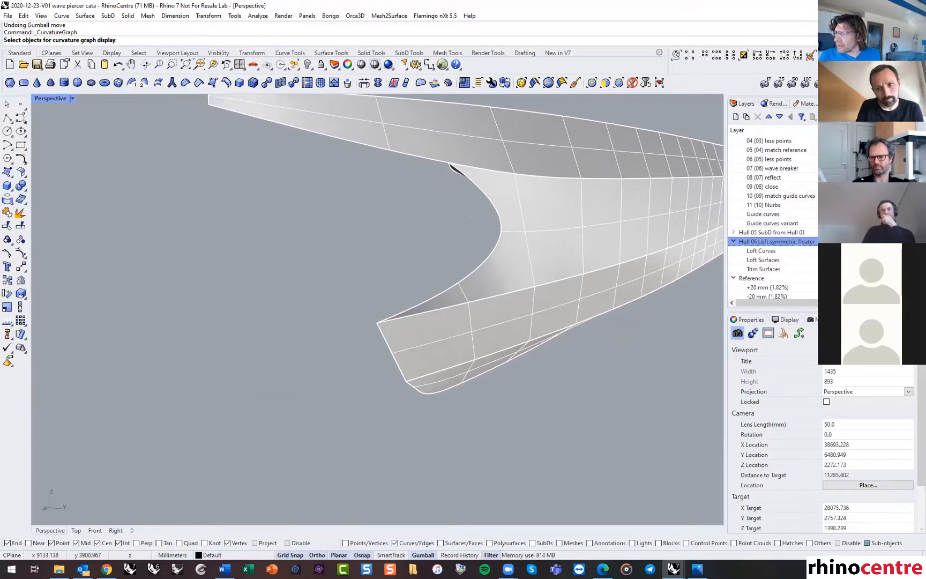
{"action": "left_click", "coordinate": [763, 260]}
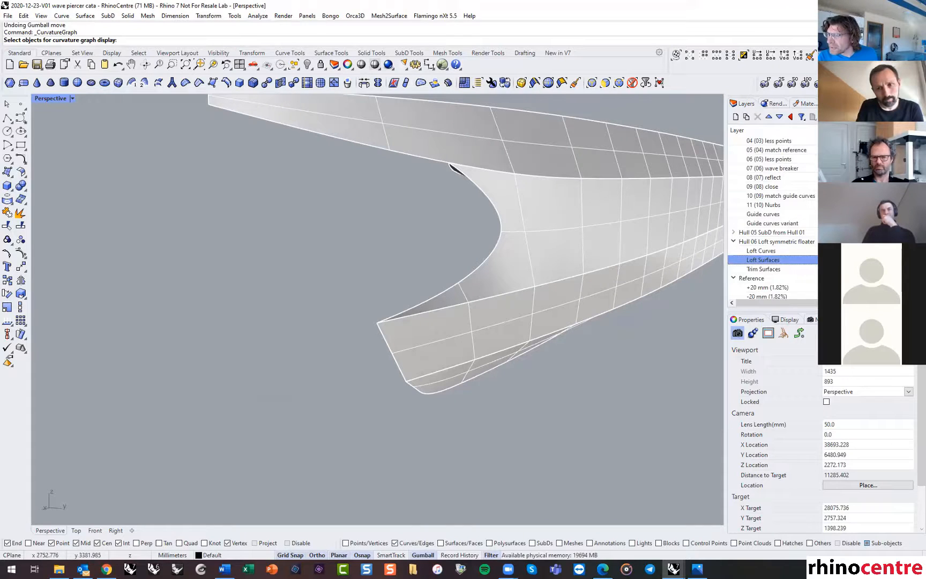
{"action": "left_click", "coordinate": [815, 270]}
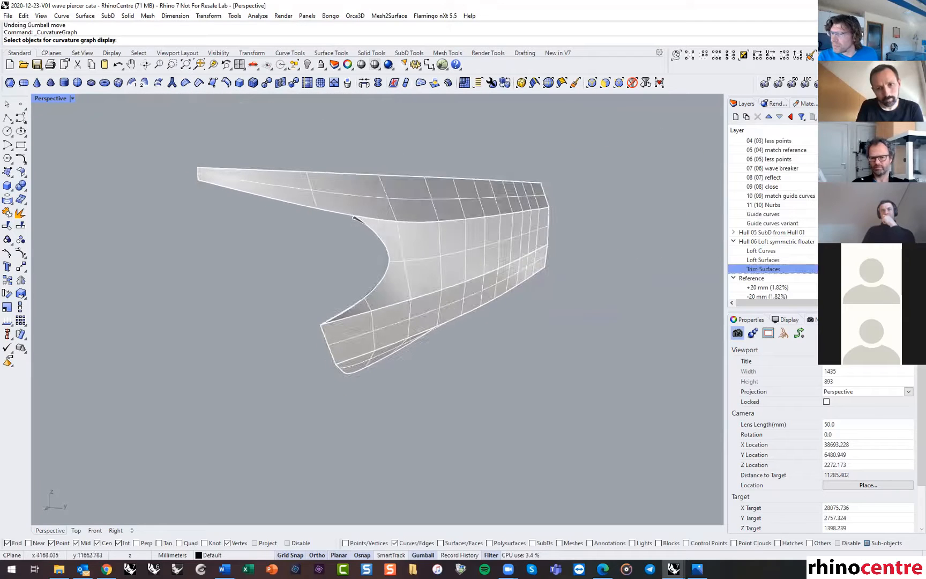
{"action": "scroll", "coordinate": [773, 214], "scroll_direction": "down", "scroll_amount": 3}
{"action": "scroll", "coordinate": [772, 215], "scroll_direction": "up", "scroll_amount": 3}
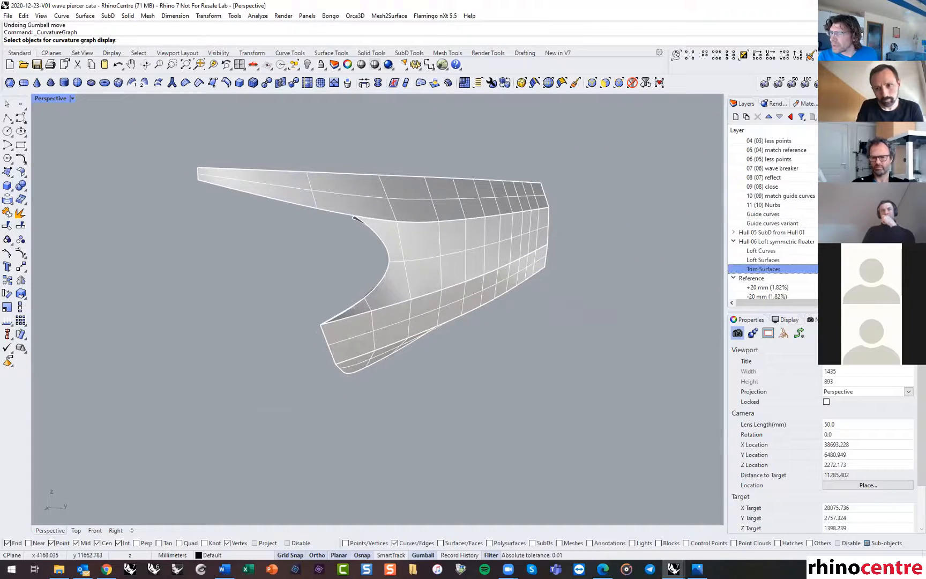
{"action": "left_click", "coordinate": [825, 241]}
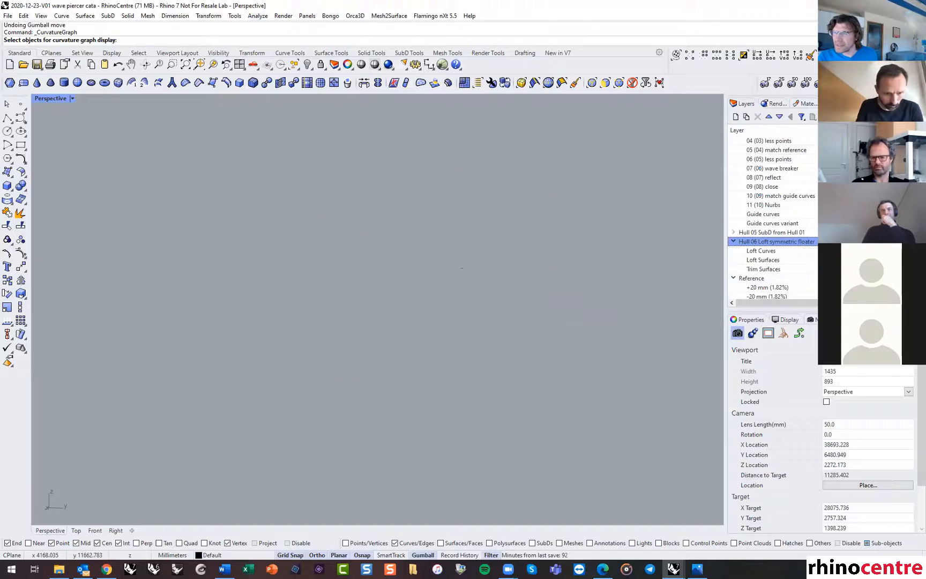
{"action": "left_click", "coordinate": [825, 241]}
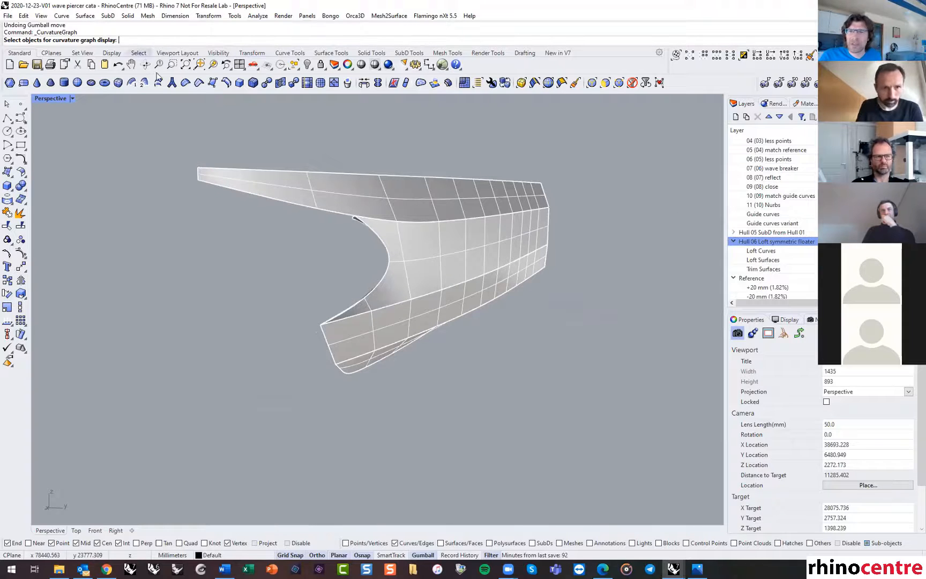
Swap the Trim Surfaces layer for Loft Surfaces to inspect the untrimmed hull, and switch back to the trimmed surfaces.
{"action": "right_click_drag", "start_coordinate": [424, 275], "coordinate": [456, 188]}
{"action": "left_click", "coordinate": [845, 269]}
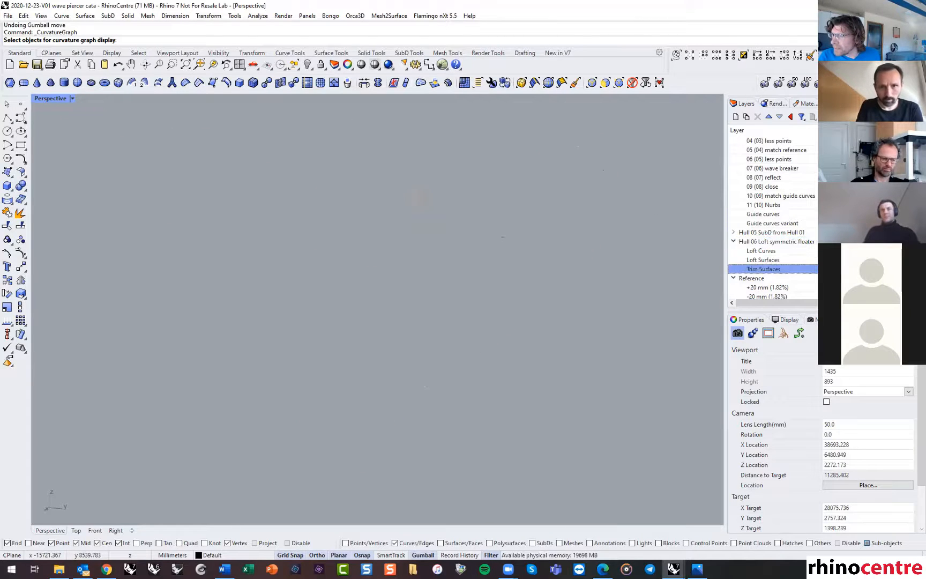
{"action": "left_click", "coordinate": [844, 260]}
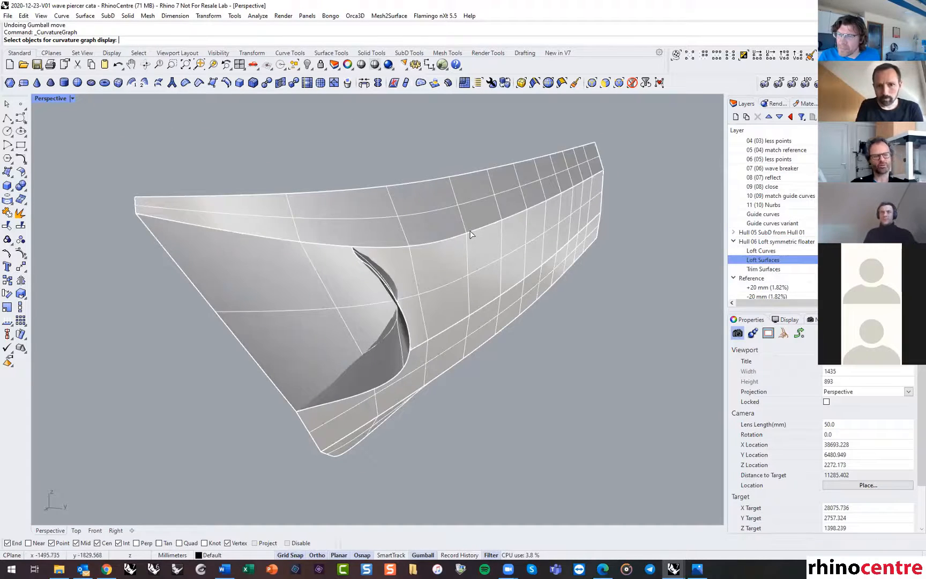
{"action": "right_click_drag", "start_coordinate": [356, 125], "coordinate": [465, 265]}
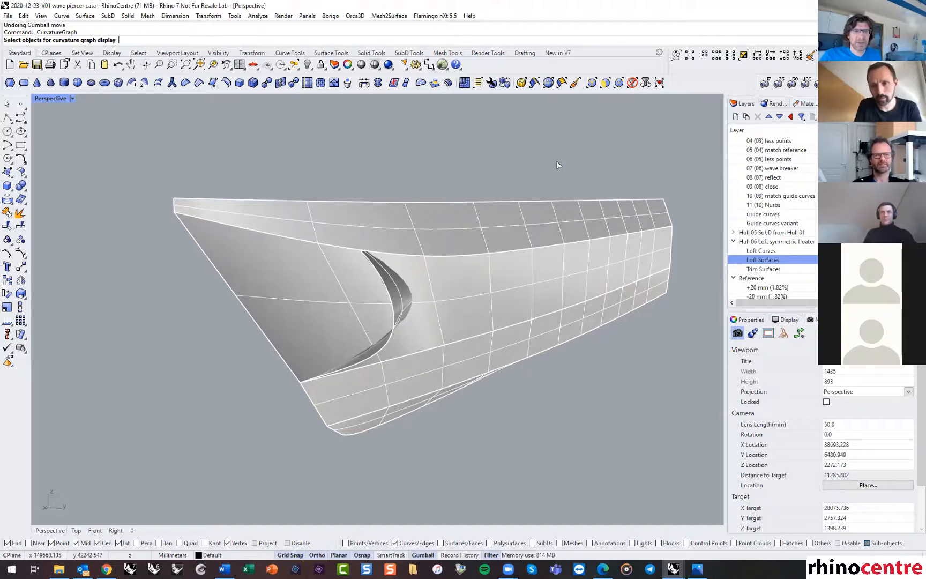
{"action": "right_click_drag", "start_coordinate": [548, 193], "coordinate": [576, 194]}
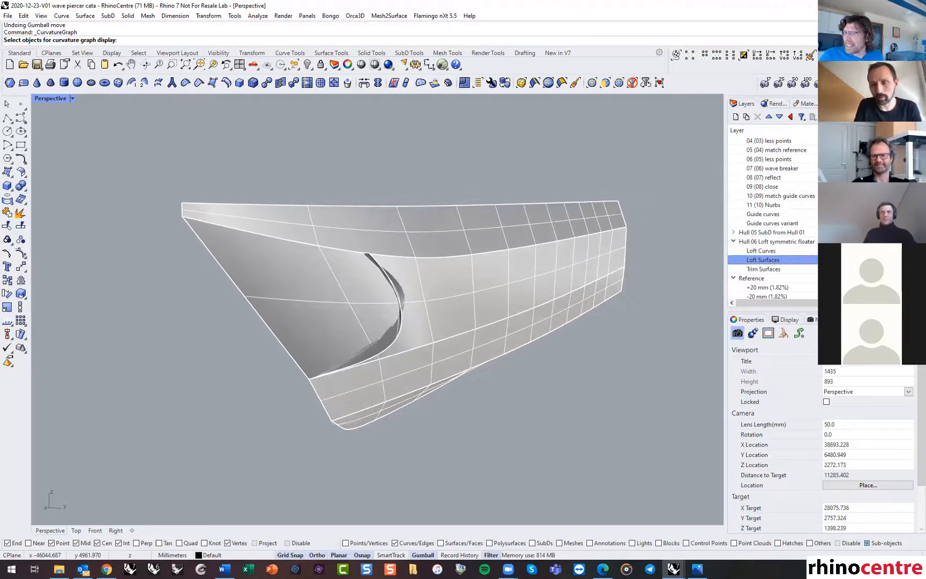
{"action": "left_click", "coordinate": [852, 259]}
{"action": "left_click", "coordinate": [851, 269]}
{"action": "right_click_drag", "start_coordinate": [422, 190], "coordinate": [441, 214]}
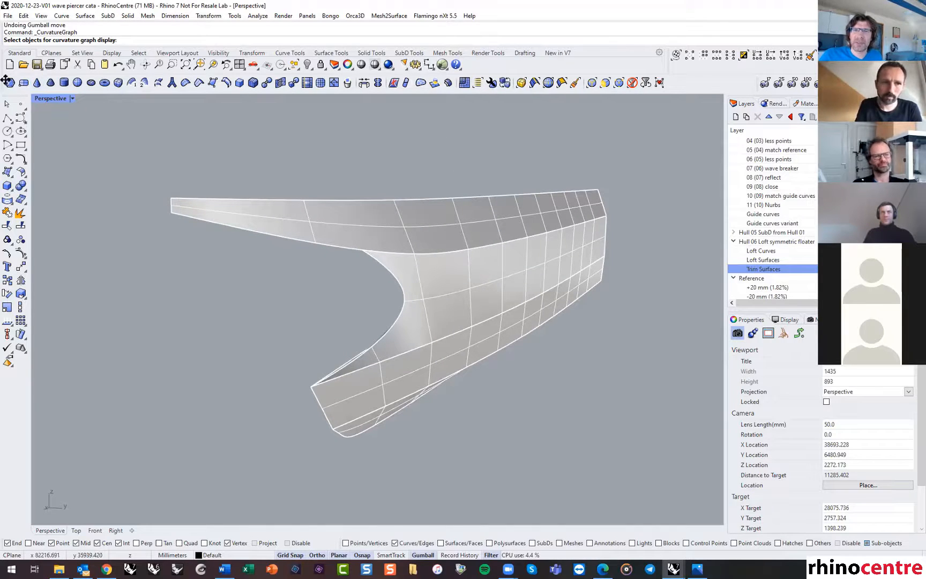
Clear the selection filter and apply the curvature graph to the narrow side surface along the lower hull.
{"action": "mouse_move", "coordinate": [7, 81]}
{"action": "left_mouse_down"}
{"action": "mouse_move", "coordinate": [171, 189]}
{"action": "mouse_move", "coordinate": [122, 172]}
{"action": "mouse_move", "coordinate": [21, 85]}
{"action": "left_mouse_up"}
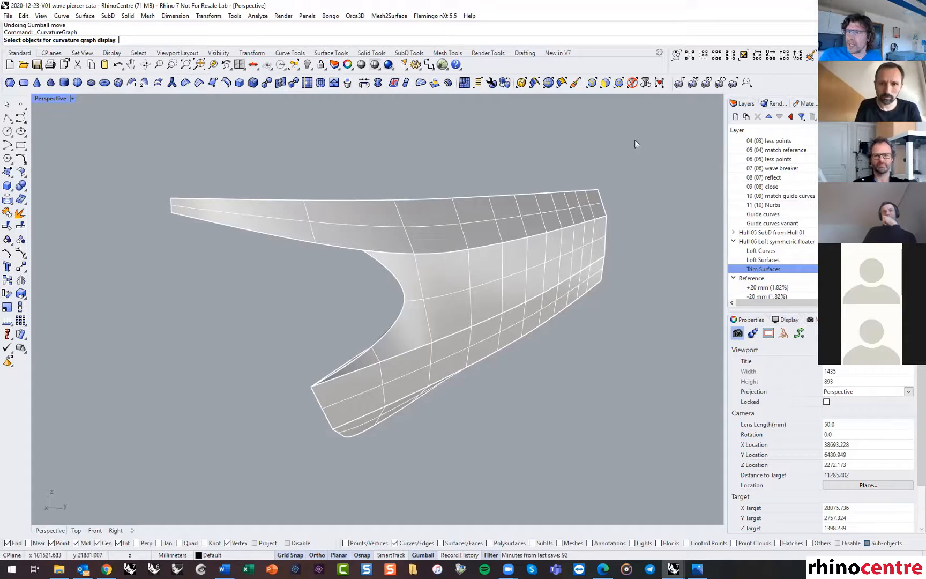
{"action": "left_click", "coordinate": [633, 83]}
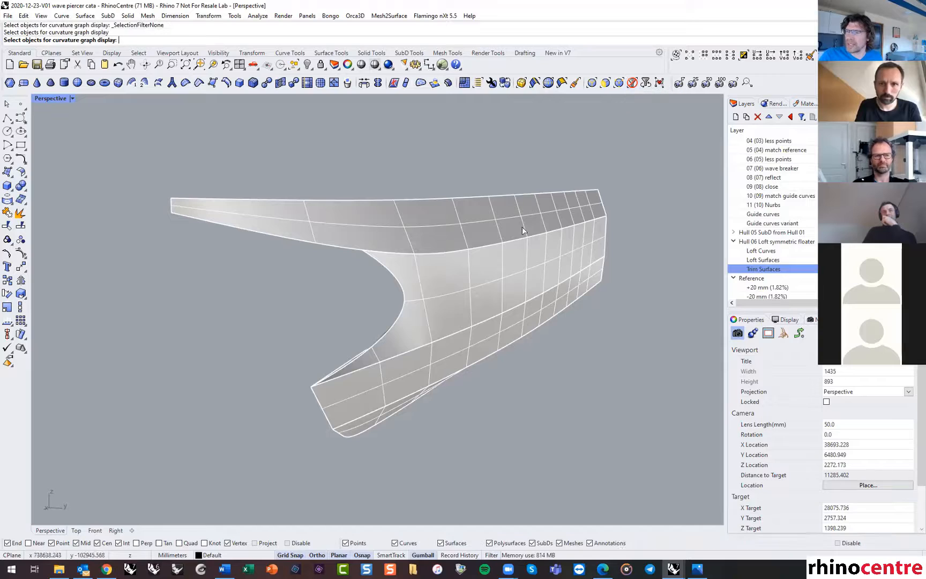
{"action": "left_click", "coordinate": [453, 333]}
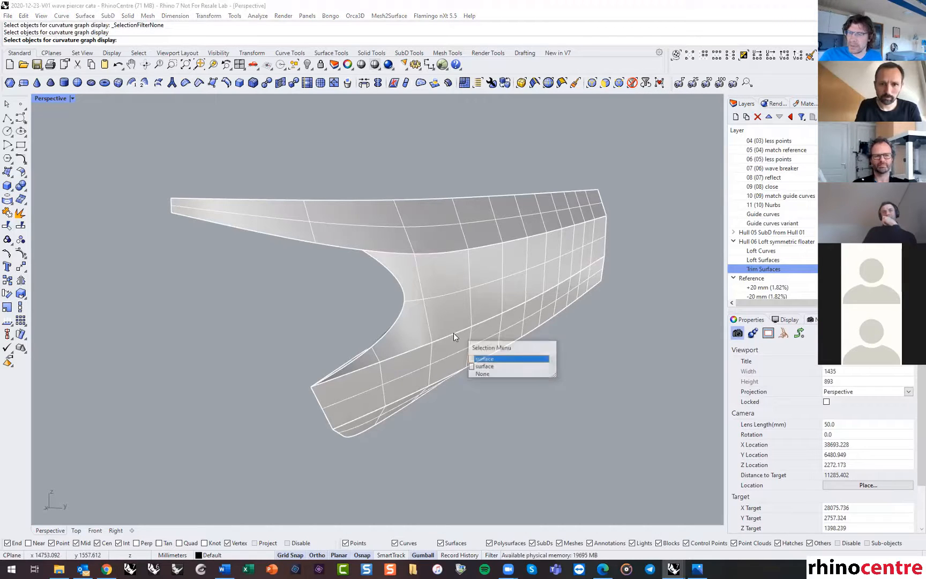
{"action": "left_click", "coordinate": [482, 368]}
{"action": "right_click_drag", "start_coordinate": [431, 362], "coordinate": [431, 367]}
{"action": "right_click", "coordinate": [432, 361]}
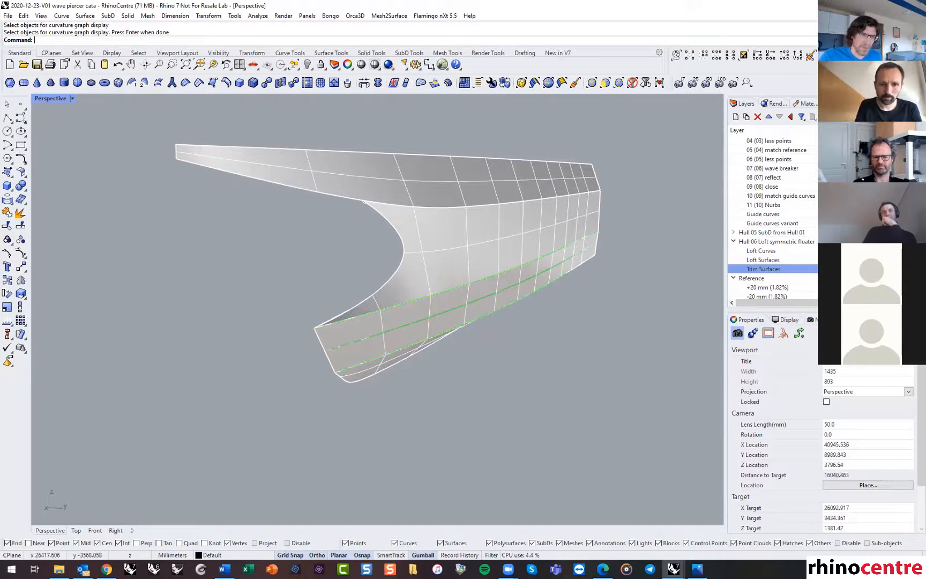
Raise the curvature graph's display scale to 150 and turn on the U-direction surface hair to inspect the lower side surface.
{"action": "left_click_drag", "start_coordinate": [158, 207], "coordinate": [151, 205]}
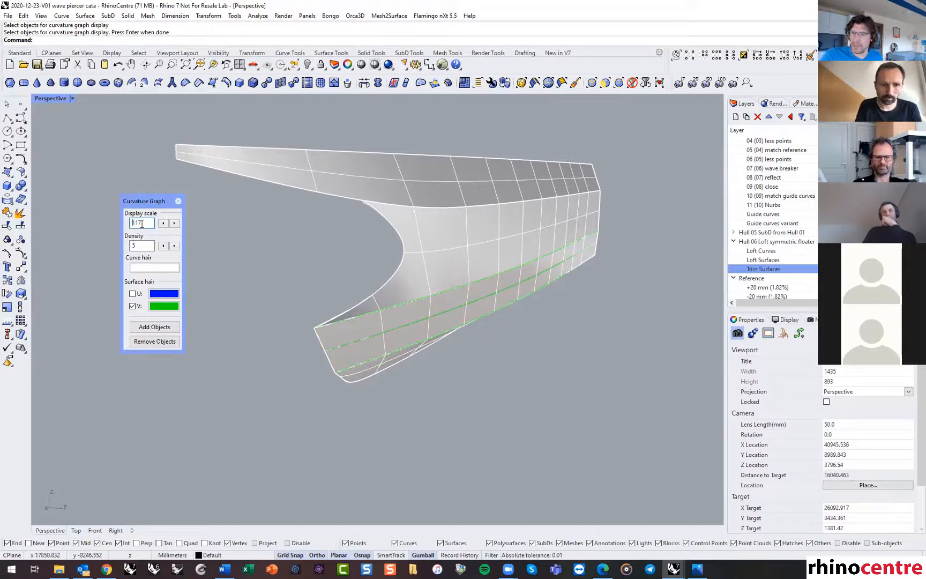
{"action": "scroll", "coordinate": [141, 224], "scroll_direction": "up", "scroll_amount": 13}
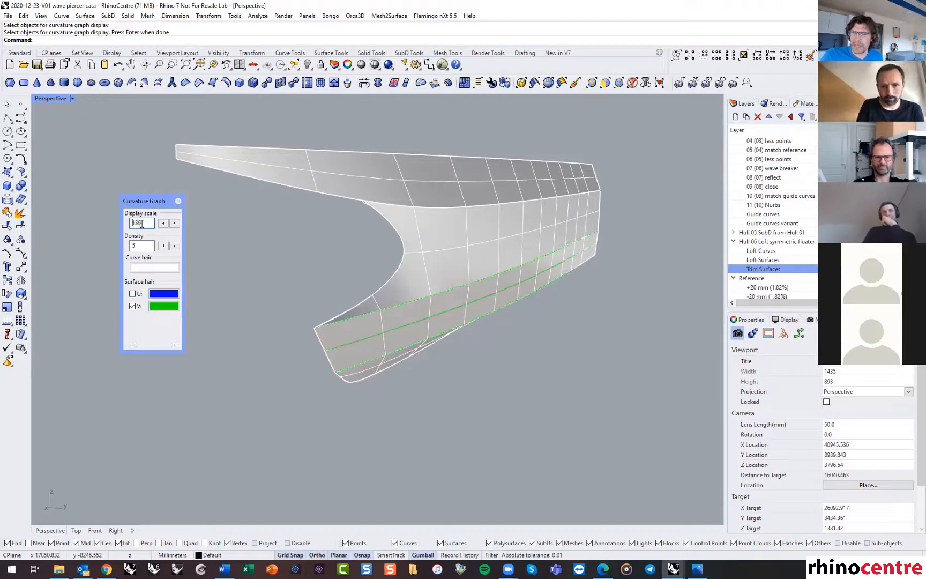
{"action": "scroll", "coordinate": [142, 223], "scroll_direction": "up", "scroll_amount": 6}
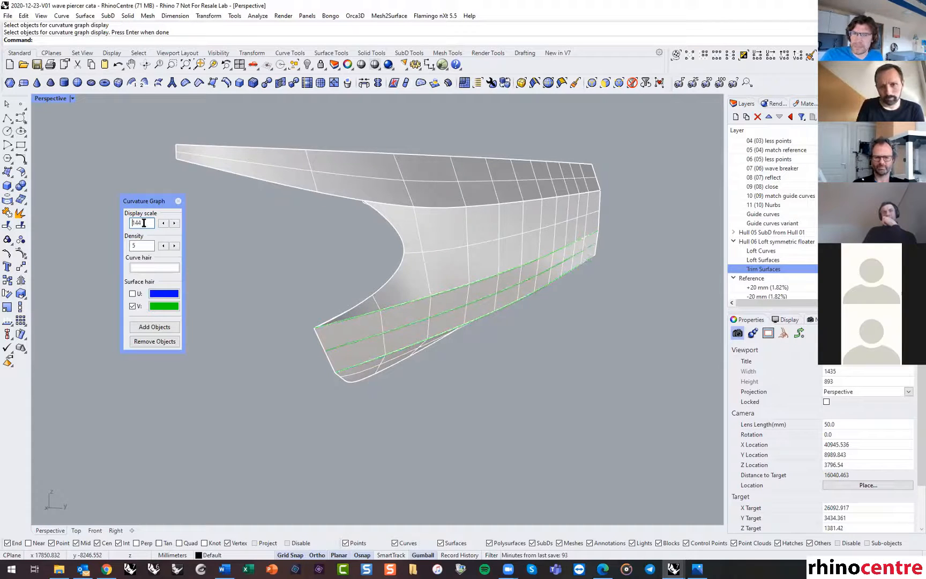
{"action": "right_click_drag", "start_coordinate": [349, 338], "coordinate": [322, 306]}
{"action": "scroll", "coordinate": [361, 327], "scroll_direction": "up", "scroll_amount": 6}
{"action": "scroll", "coordinate": [145, 220], "scroll_direction": "up", "scroll_amount": 4}
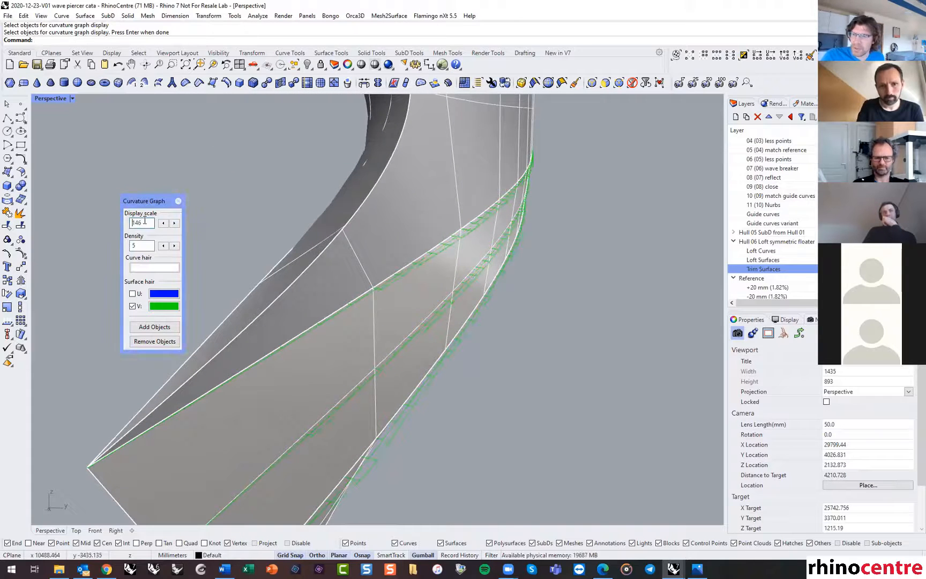
{"action": "scroll", "coordinate": [144, 220], "scroll_direction": "up", "scroll_amount": 2}
{"action": "right_click_drag", "start_coordinate": [421, 304], "coordinate": [387, 299]}
{"action": "left_click", "coordinate": [132, 294]}
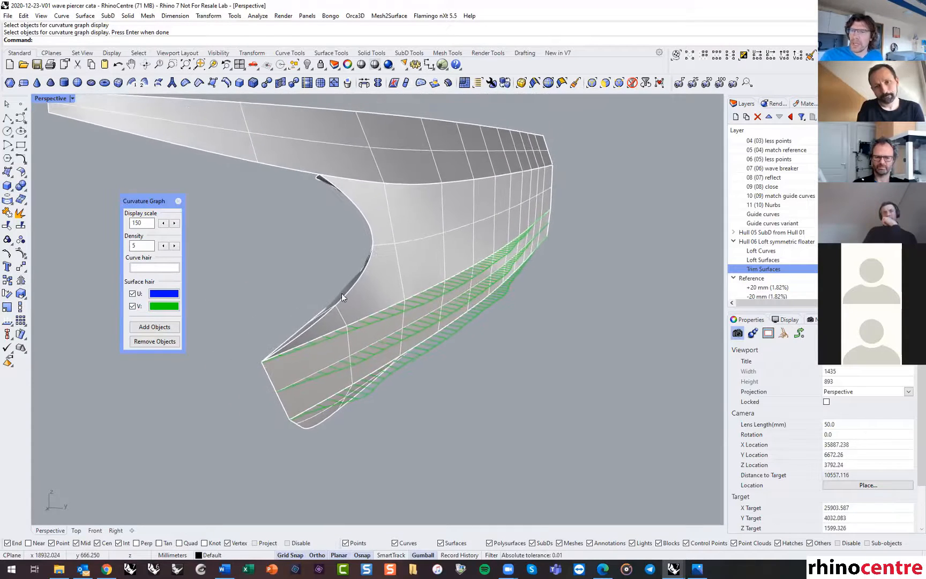
Close the curvature graph and run a Gaussian curvature analysis on the same lower side surface.
{"action": "left_click", "coordinate": [176, 201]}
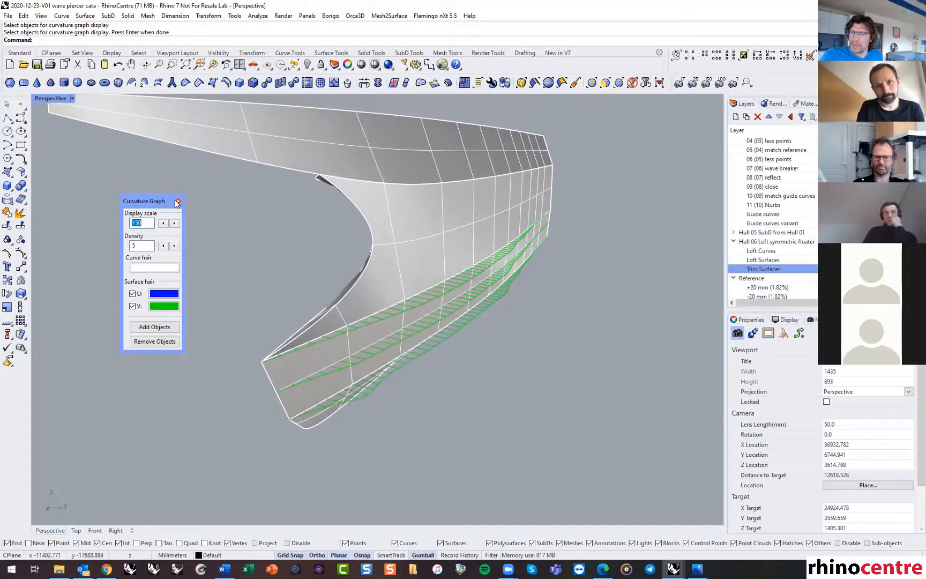
{"action": "left_click", "coordinate": [176, 201]}
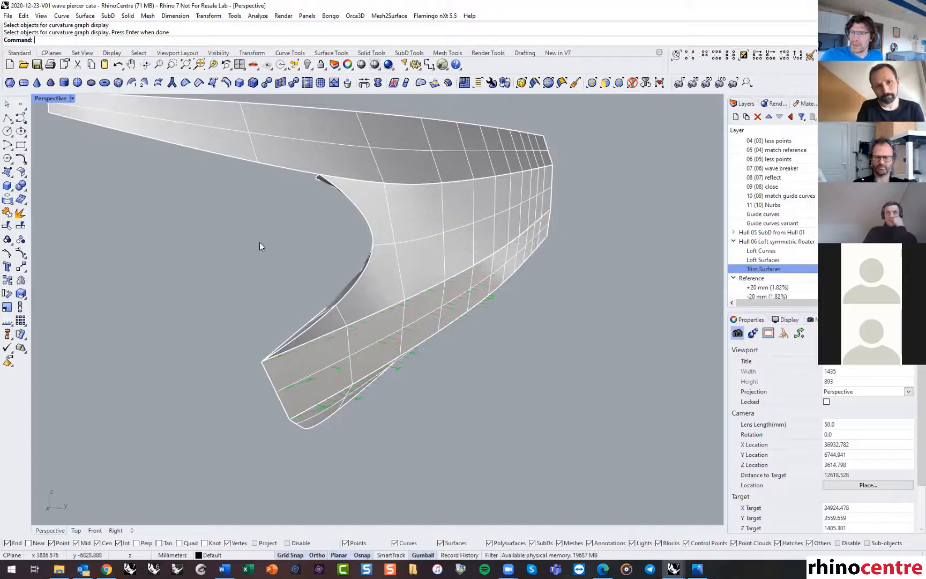
{"action": "left_click", "coordinate": [258, 16]}
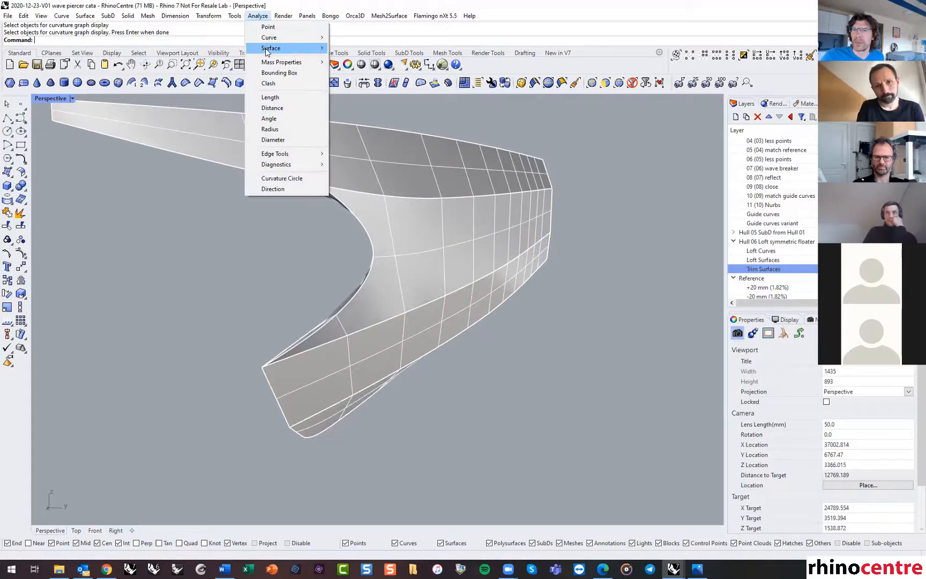
{"action": "mouse_move", "coordinate": [295, 49]}
{"action": "left_click", "coordinate": [356, 50]}
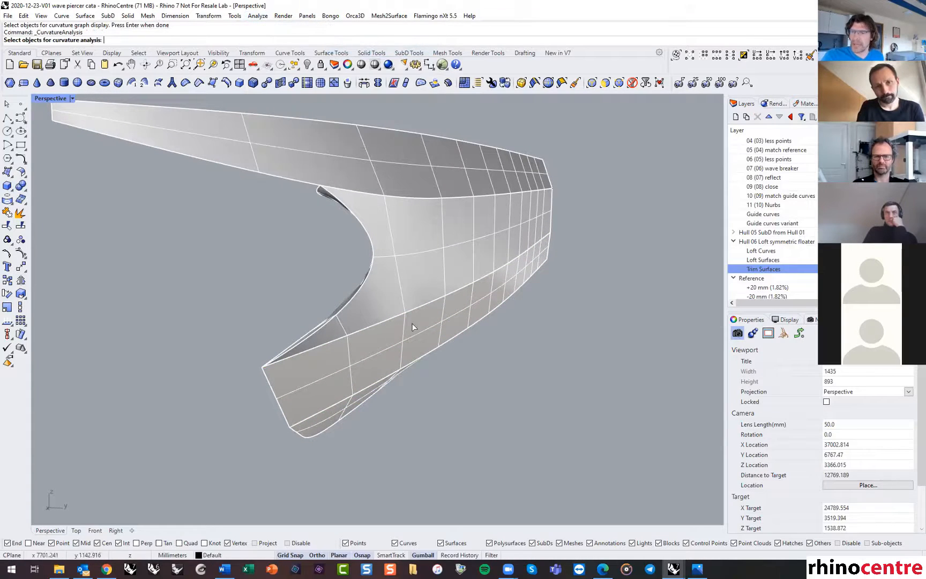
{"action": "left_click", "coordinate": [415, 348]}
{"action": "key", "text": "Return"}
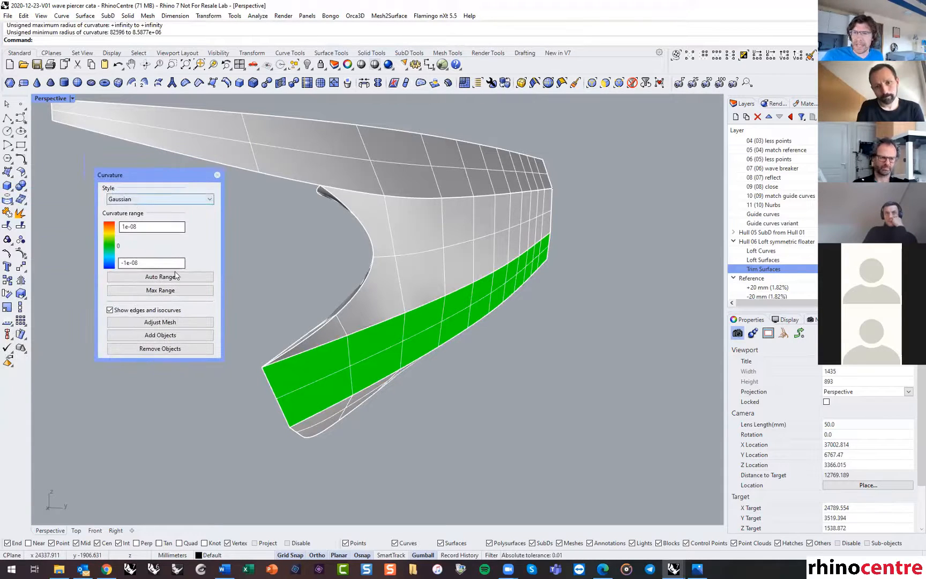
Set the Gaussian curvature range to 1e-09 and -1e-09.
{"action": "right_click_drag", "start_coordinate": [300, 290], "coordinate": [411, 335]}
{"action": "double_click", "coordinate": [146, 226]}
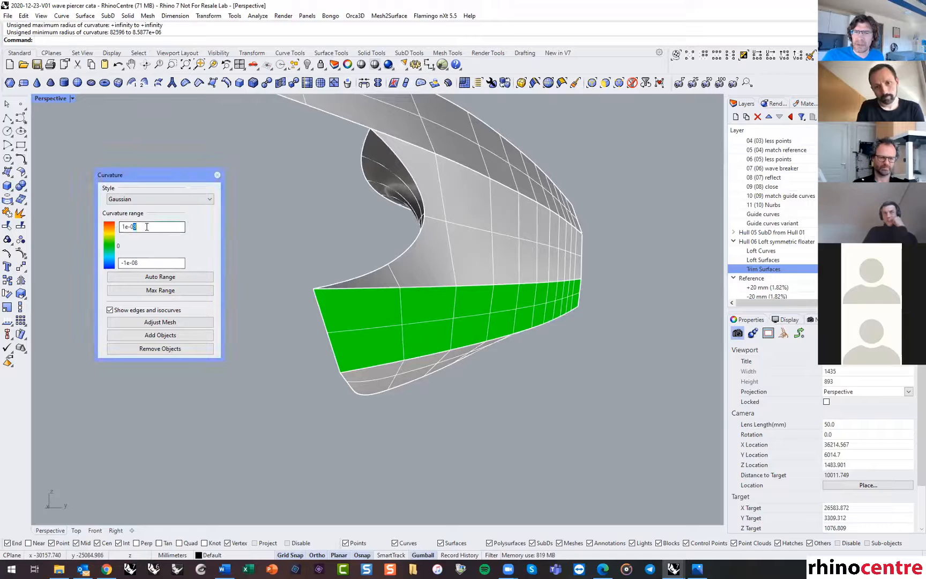
{"action": "type", "text": "09"}
{"action": "left_click", "coordinate": [135, 262]}
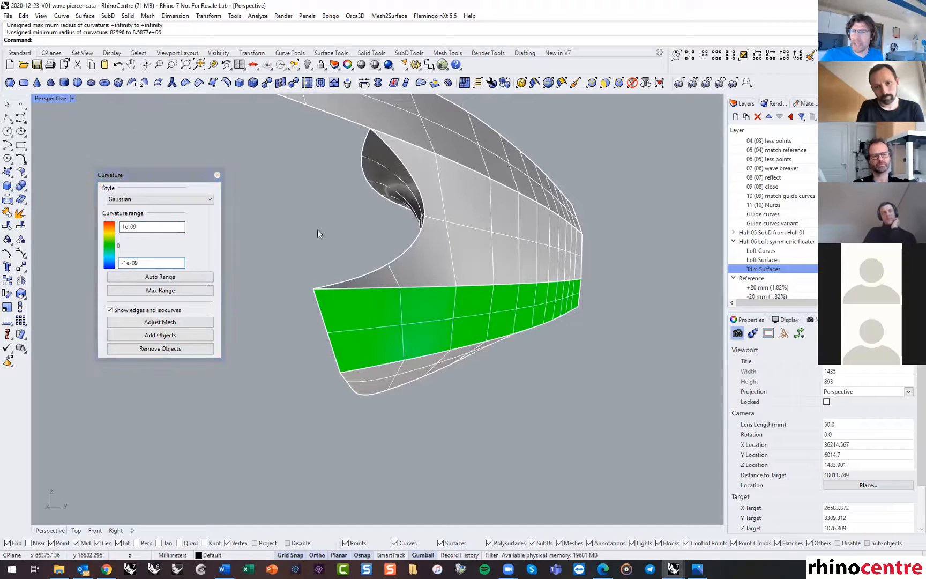
Add the trimmed side surface directly above the lower strip to the Gaussian curvature analysis.
{"action": "right_click_drag", "start_coordinate": [317, 229], "coordinate": [450, 258]}
{"action": "left_click", "coordinate": [449, 258]}
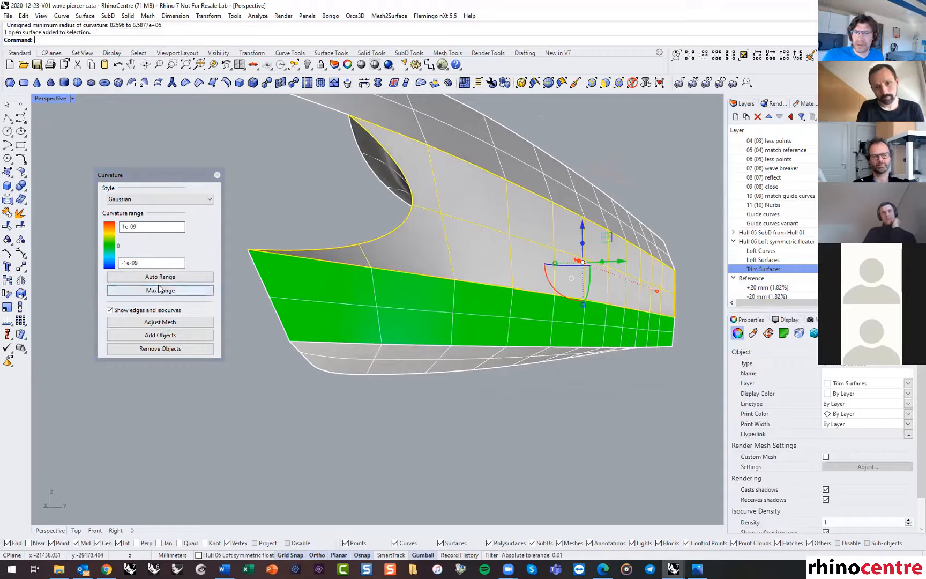
{"action": "left_click", "coordinate": [159, 335]}
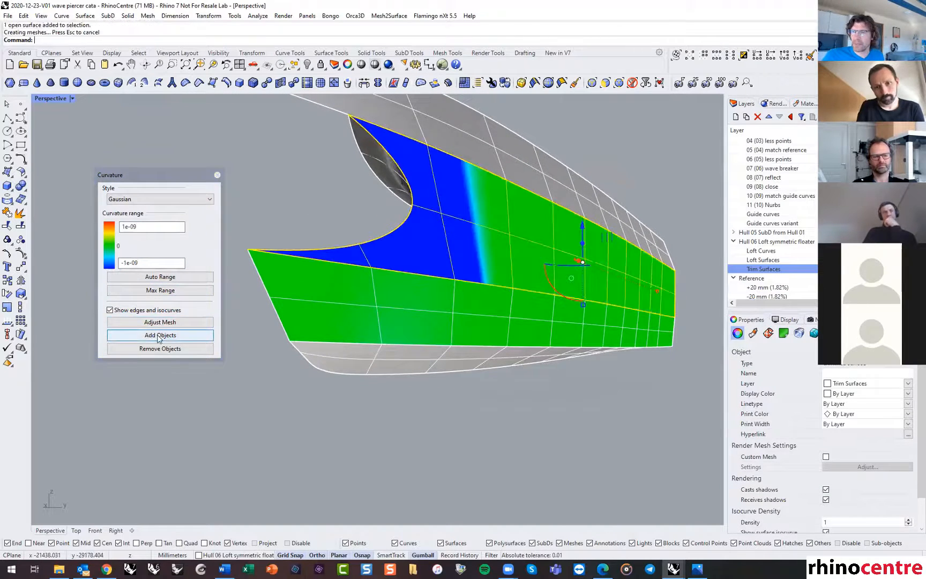
Unroll the trimmed side surface with the curved tunnel cutout into a flat pattern.
{"action": "right_click_drag", "start_coordinate": [430, 261], "coordinate": [236, 173]}
{"action": "left_click", "coordinate": [351, 205]}
{"action": "left_click", "coordinate": [475, 198]}
{"action": "scroll", "coordinate": [475, 198], "scroll_direction": "down", "scroll_amount": 3}
{"action": "left_click", "coordinate": [85, 16]}
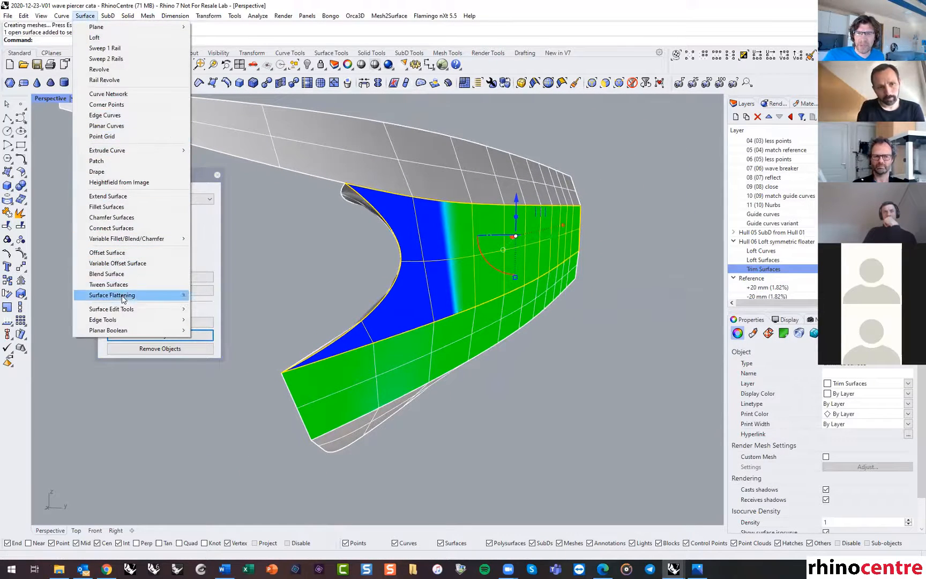
{"action": "mouse_move", "coordinate": [149, 297]}
{"action": "left_click", "coordinate": [257, 295]}
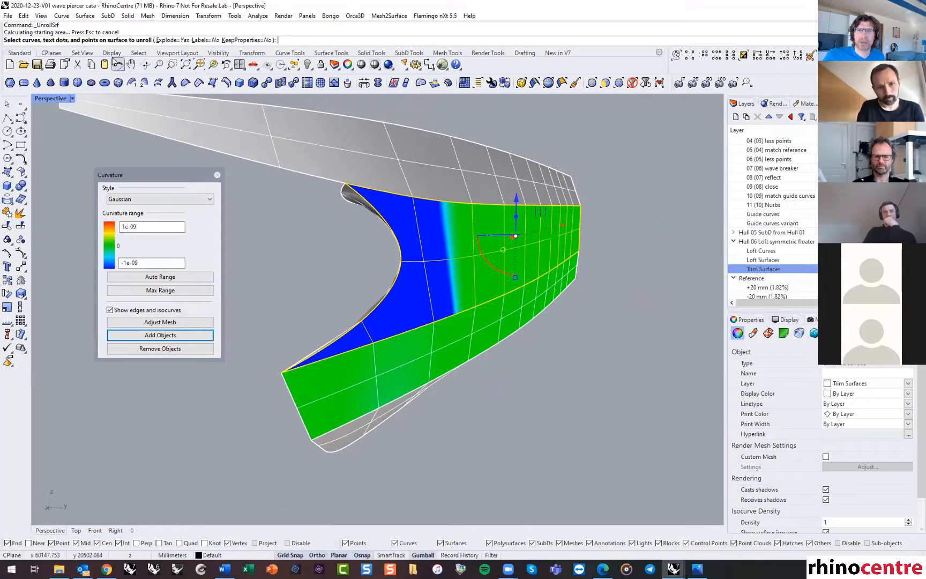
{"action": "key", "text": "Return"}
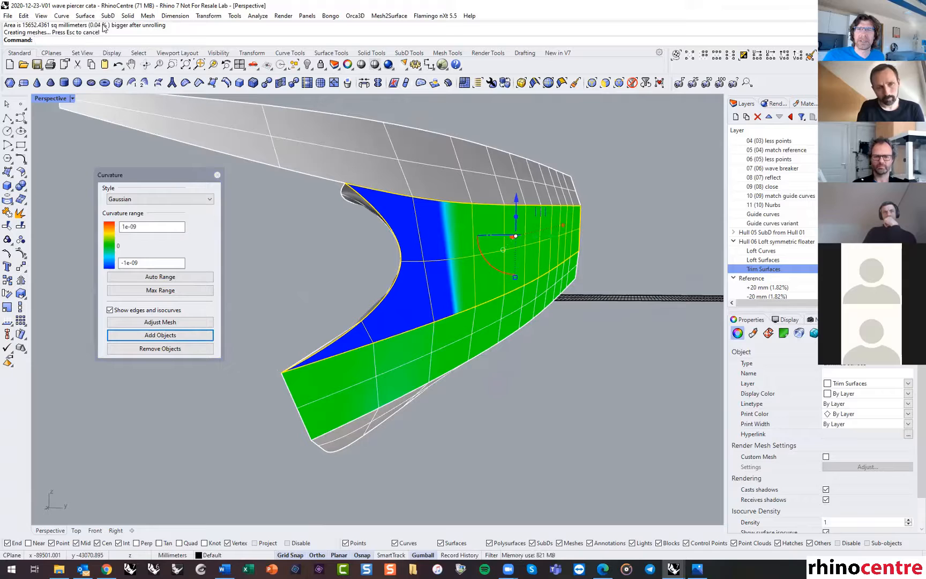
Select the unrolled flat surface and move it beside the hull.
{"action": "right_click_drag", "start_coordinate": [345, 159], "coordinate": [514, 338]}
{"action": "left_click_drag", "start_coordinate": [514, 338], "coordinate": [537, 423]}
{"action": "left_click", "coordinate": [223, 174]}
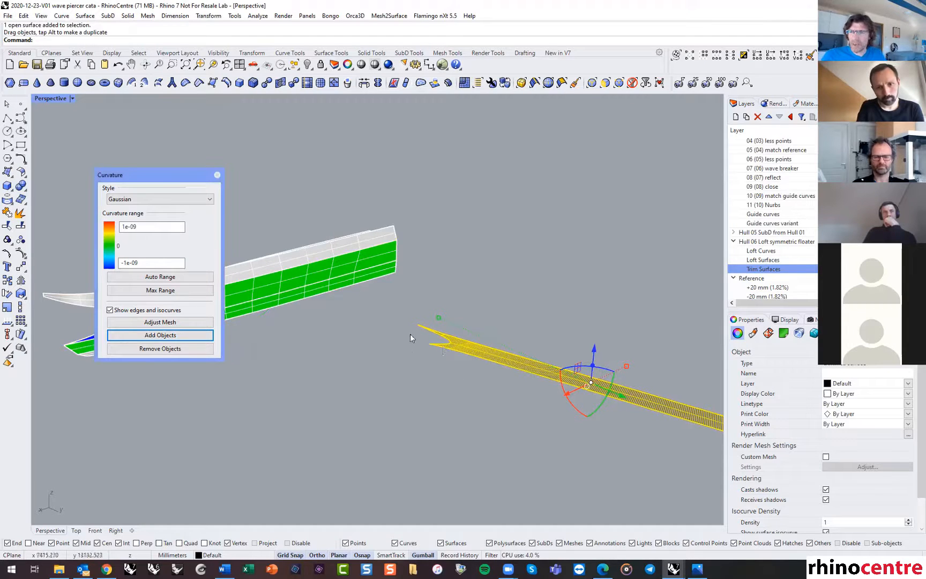
Delete the unrolled flat surface and end the Gaussian curvature analysis of the loft surfaces.
{"action": "key", "text": "Delete"}
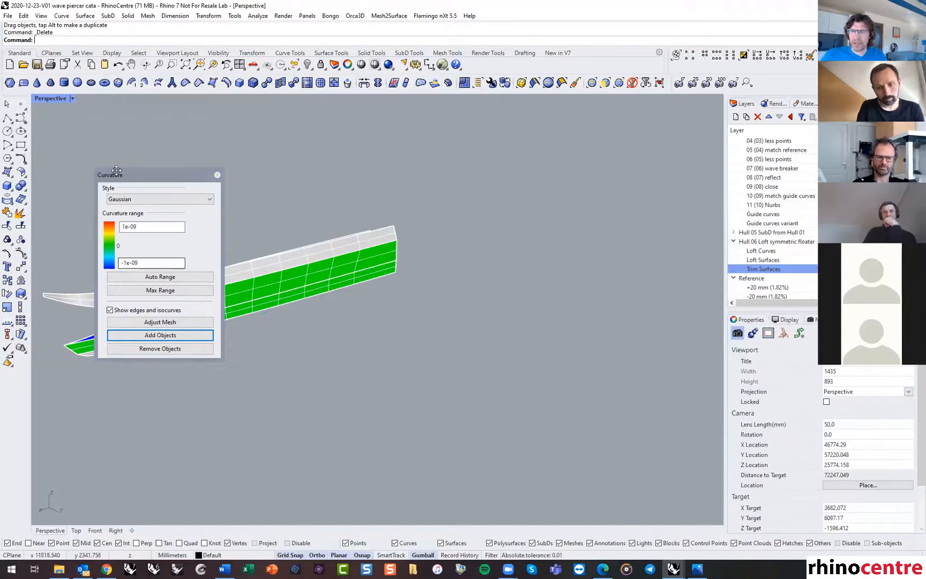
{"action": "left_click", "coordinate": [218, 174]}
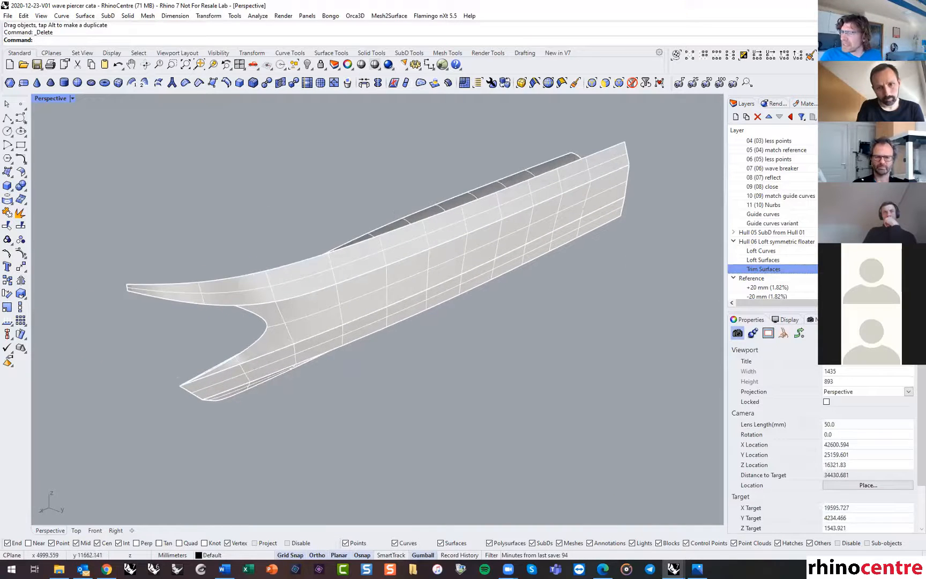
Hide the Hull 06 Loft symmetric floater layer and show the Hull 04 SubD from Hull 01 layer.
{"action": "left_click", "coordinate": [839, 241]}
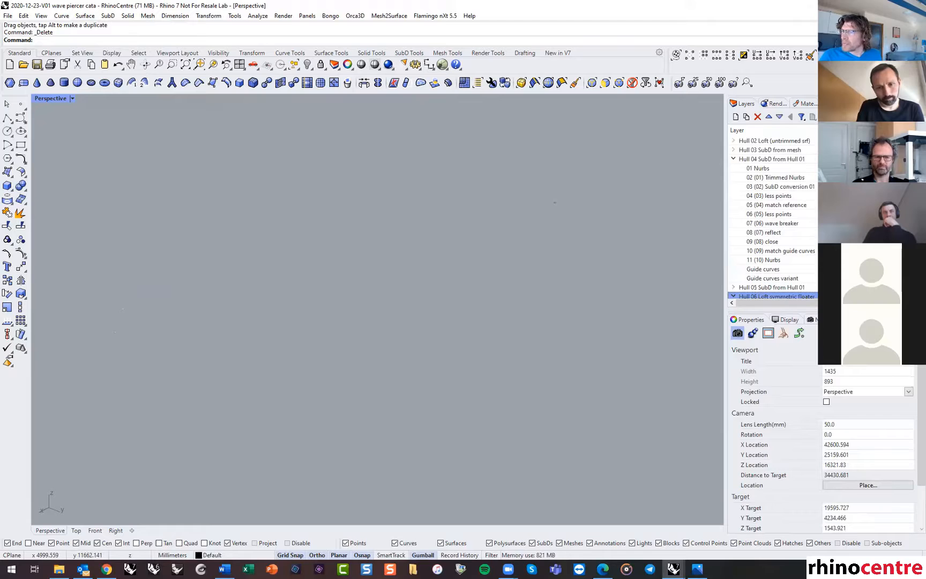
{"action": "left_click", "coordinate": [839, 159]}
{"action": "right_click_drag", "start_coordinate": [406, 285], "coordinate": [450, 264]}
Try to turn on the curvature graph for the SubD hull.
{"action": "left_click", "coordinate": [258, 15]}
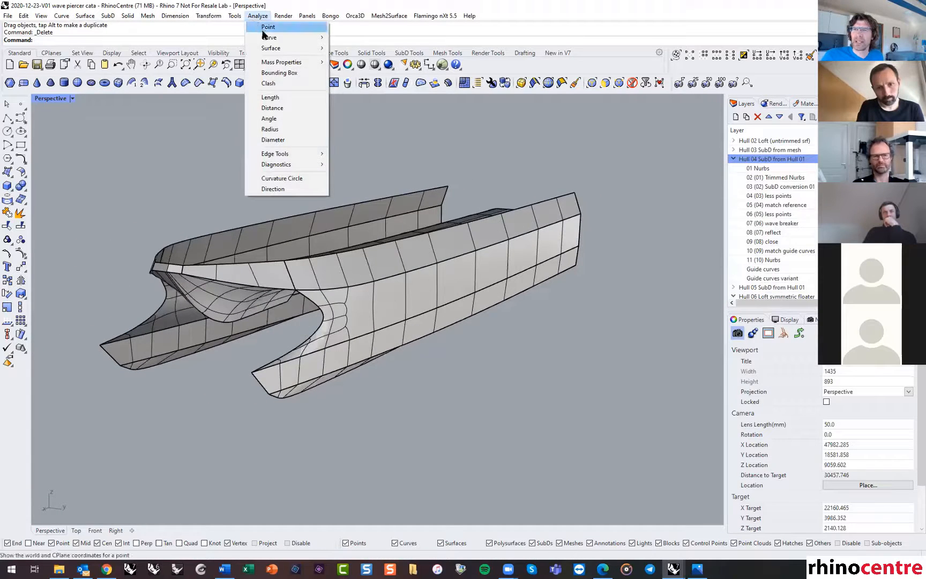
{"action": "mouse_move", "coordinate": [265, 37]}
{"action": "left_click", "coordinate": [379, 38]}
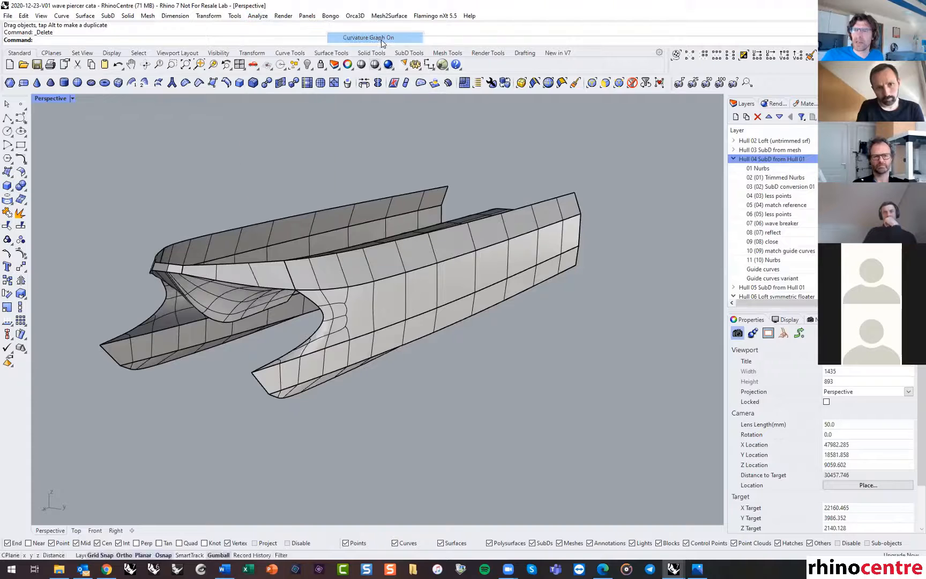
{"action": "left_click", "coordinate": [379, 298]}
{"action": "key", "text": "Return"}
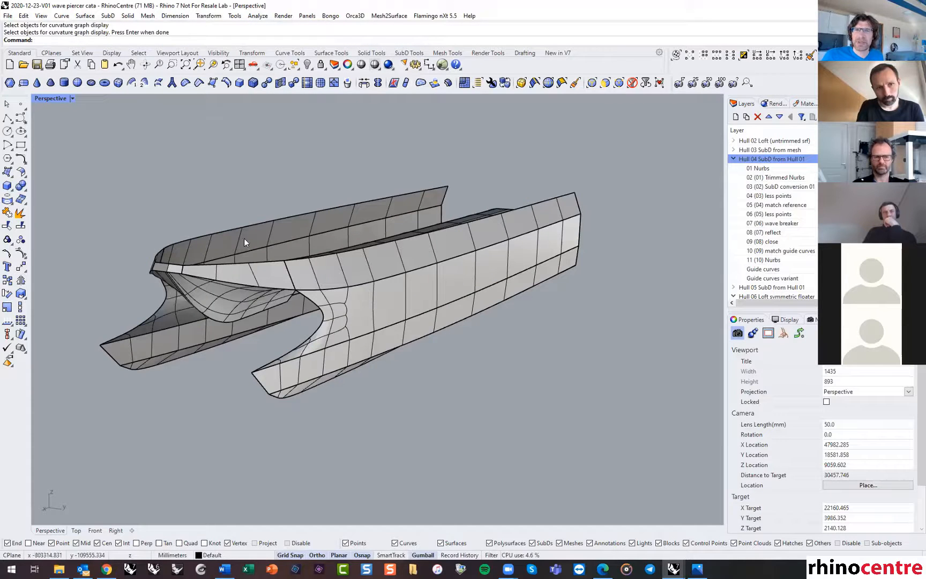
Run a surface curvature analysis on the SubD hull with the Min radius style, and end the analysis.
{"action": "scroll", "coordinate": [333, 375], "scroll_direction": "up", "scroll_amount": 6}
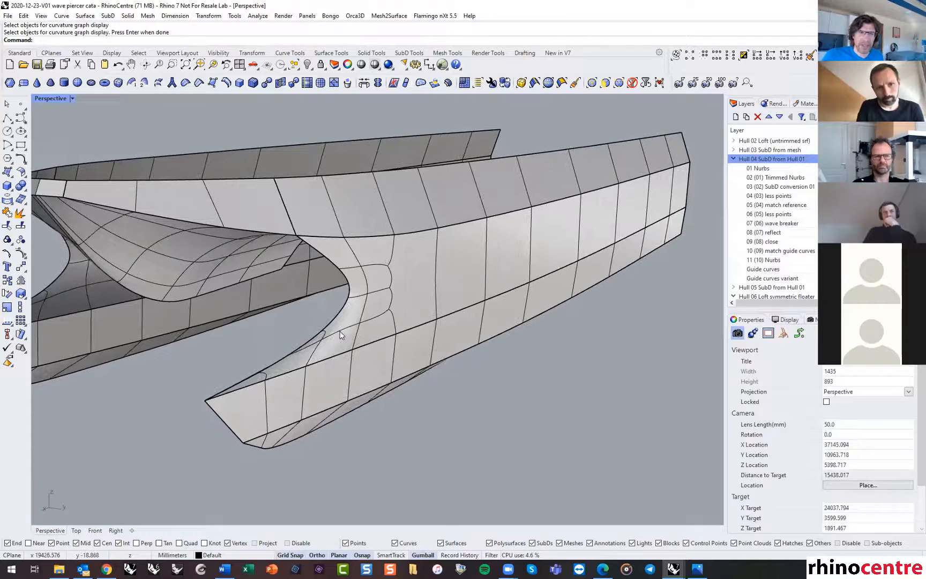
{"action": "right_click_drag", "start_coordinate": [340, 331], "coordinate": [227, 261]}
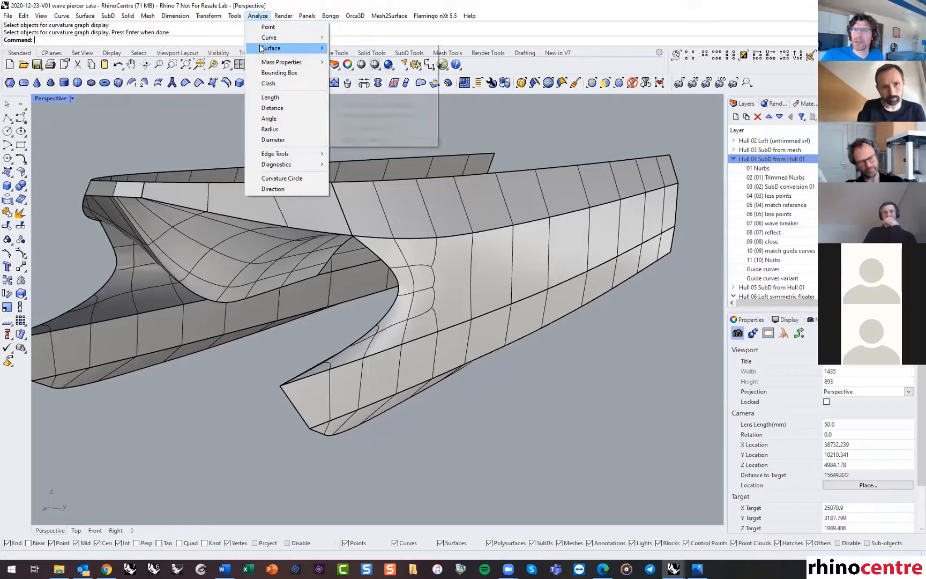
{"action": "mouse_move", "coordinate": [270, 48]}
{"action": "left_click", "coordinate": [365, 48]}
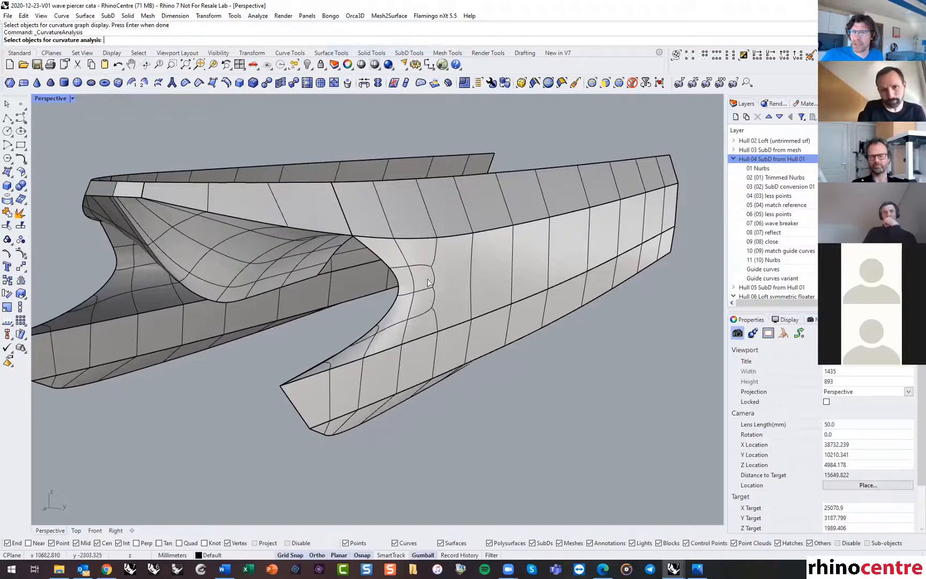
{"action": "left_click", "coordinate": [432, 280]}
{"action": "key", "text": "Return"}
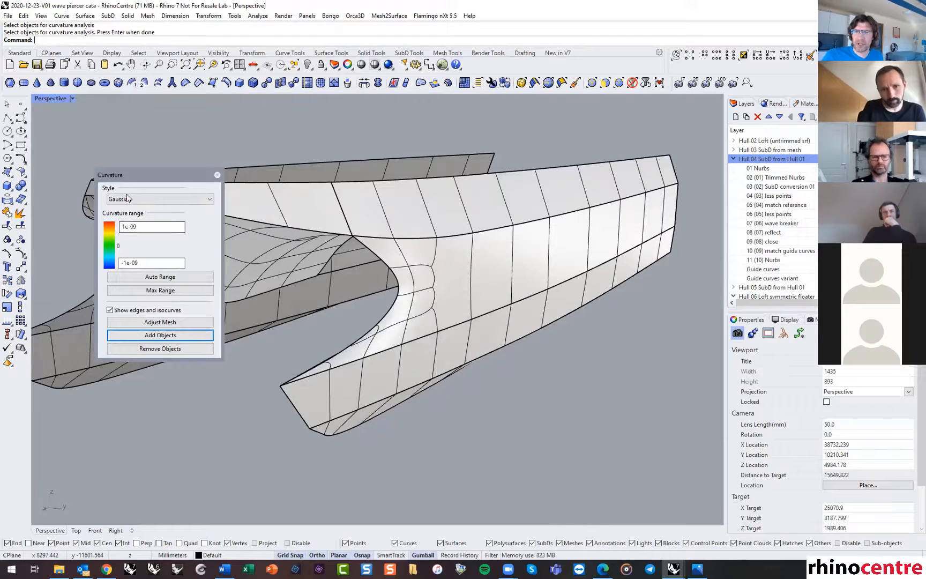
{"action": "left_click", "coordinate": [128, 199]}
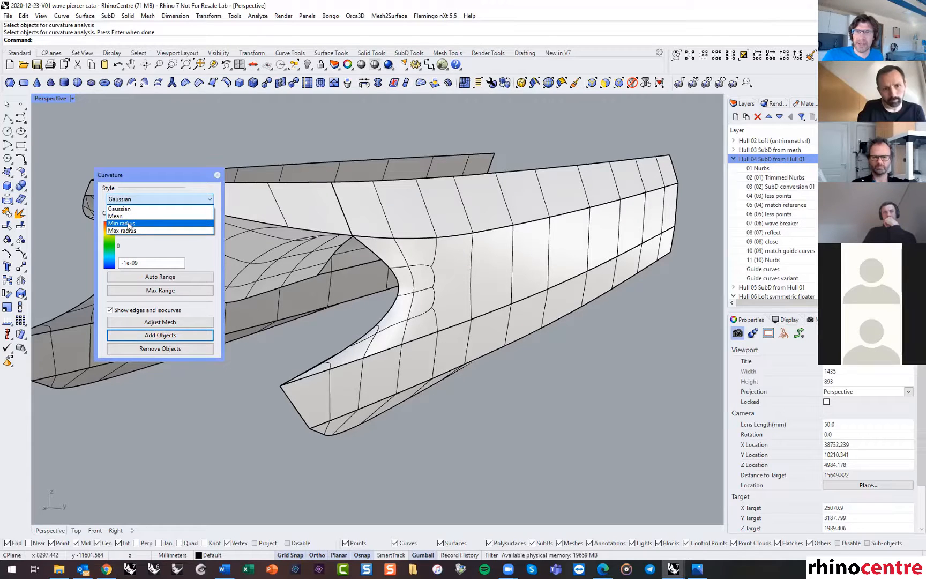
{"action": "left_click", "coordinate": [140, 224]}
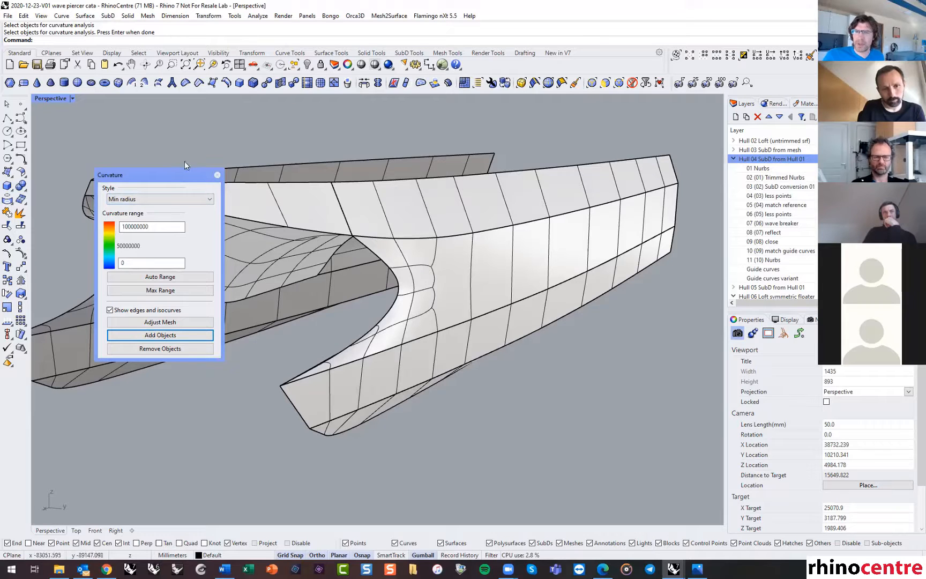
{"action": "left_click", "coordinate": [217, 177]}
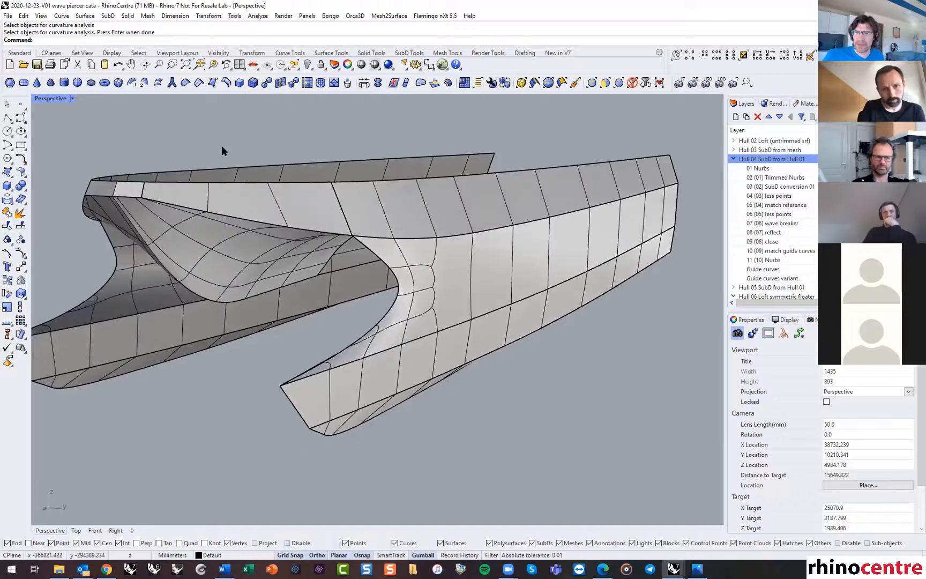
Display the SubD hull in Glossy for Fairing mode and examine the reflections on its side, tunnel and bow surfaces.
{"action": "mouse_move", "coordinate": [222, 146]}
{"action": "right_mouse_down"}
{"action": "mouse_move", "coordinate": [244, 171]}
{"action": "mouse_move", "coordinate": [26, 74]}
{"action": "right_mouse_up"}
{"action": "right_click_drag", "start_coordinate": [79, 114], "coordinate": [470, 232]}
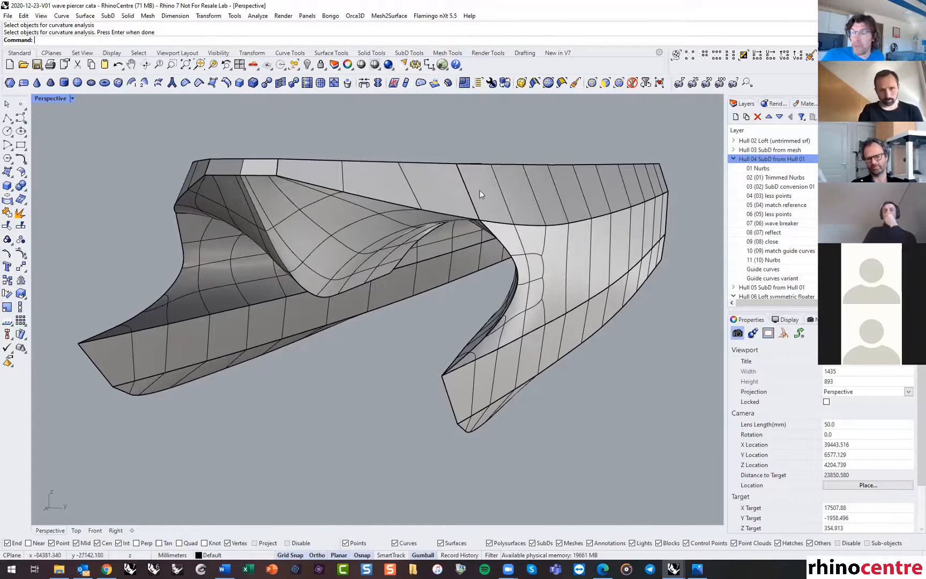
{"action": "left_click", "coordinate": [71, 99]}
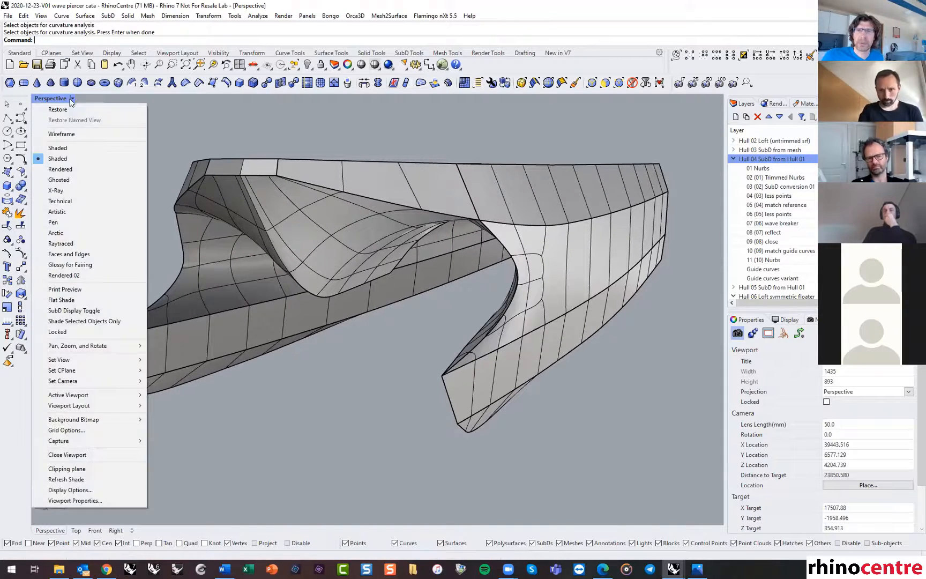
{"action": "left_click", "coordinate": [93, 264]}
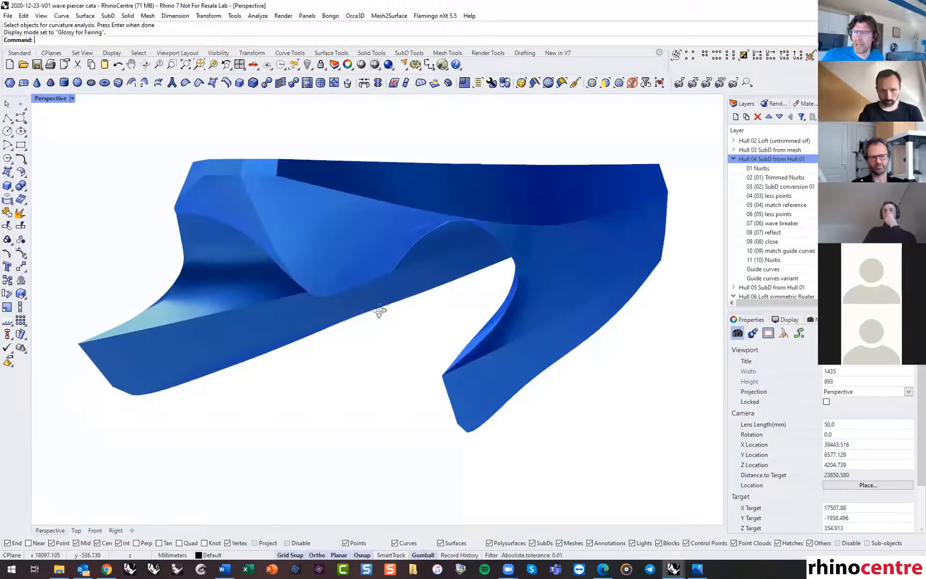
{"action": "mouse_move", "coordinate": [379, 310]}
{"action": "right_mouse_down"}
{"action": "mouse_move", "coordinate": [360, 300]}
{"action": "mouse_move", "coordinate": [307, 299]}
{"action": "right_mouse_up"}
{"action": "scroll", "coordinate": [307, 300], "scroll_direction": "up", "scroll_amount": 5}
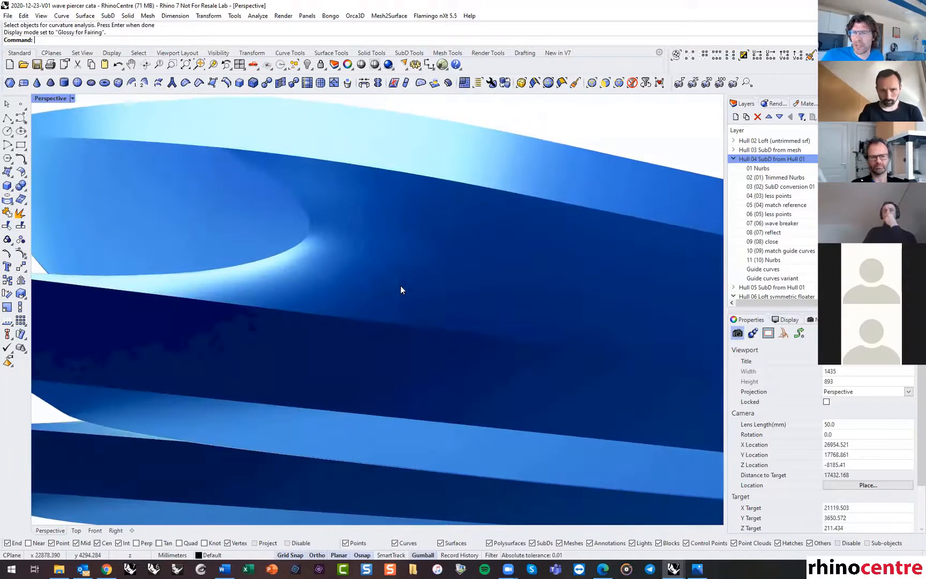
{"action": "right_click_drag", "start_coordinate": [400, 286], "coordinate": [394, 235]}
{"action": "right_click_drag", "start_coordinate": [414, 269], "coordinate": [319, 304]}
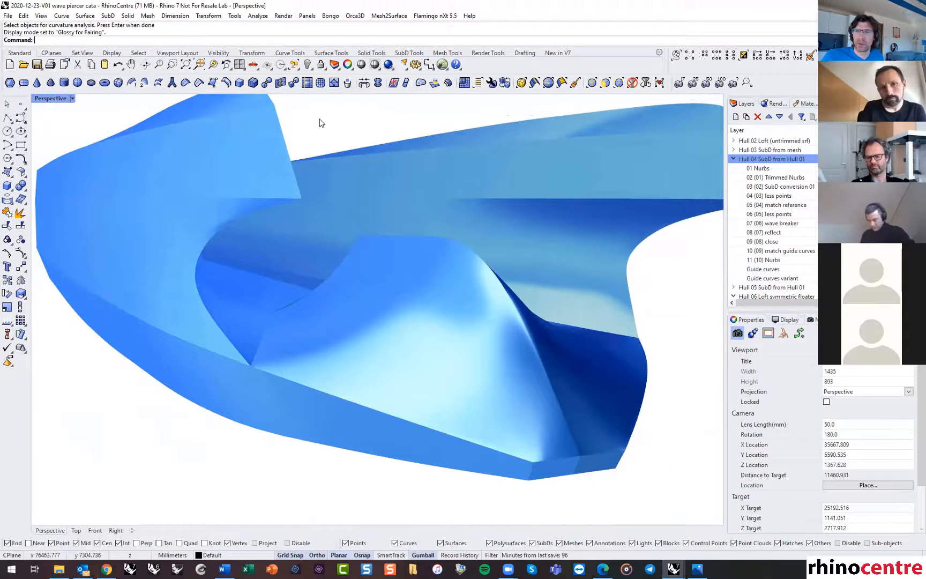
Set the Perspective viewport's display mode back to Shaded with visible SubD edges.
{"action": "left_click", "coordinate": [69, 99]}
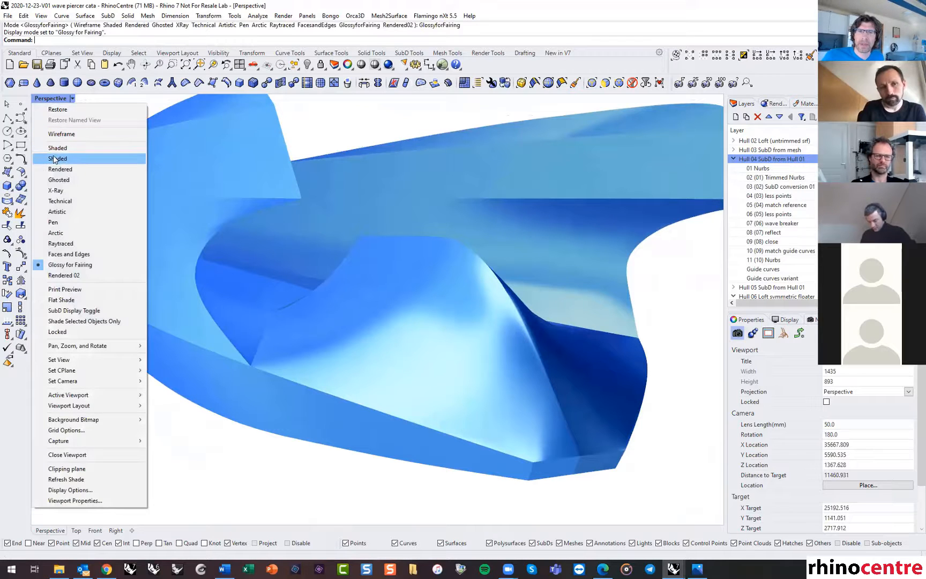
{"action": "left_click", "coordinate": [53, 157]}
{"action": "right_click_drag", "start_coordinate": [365, 168], "coordinate": [361, 166], "text": "shift"}
{"action": "scroll", "coordinate": [362, 166], "scroll_direction": "down", "scroll_amount": 1}
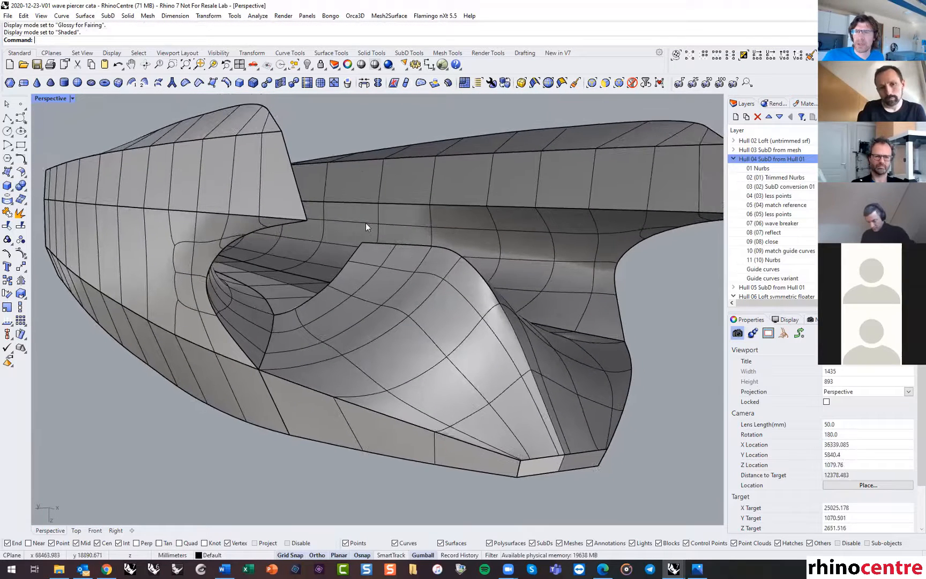
Examine the SubD hull's bow, tunnel and upper side panels from several angles above and below.
{"action": "right_click_drag", "start_coordinate": [366, 223], "coordinate": [345, 261]}
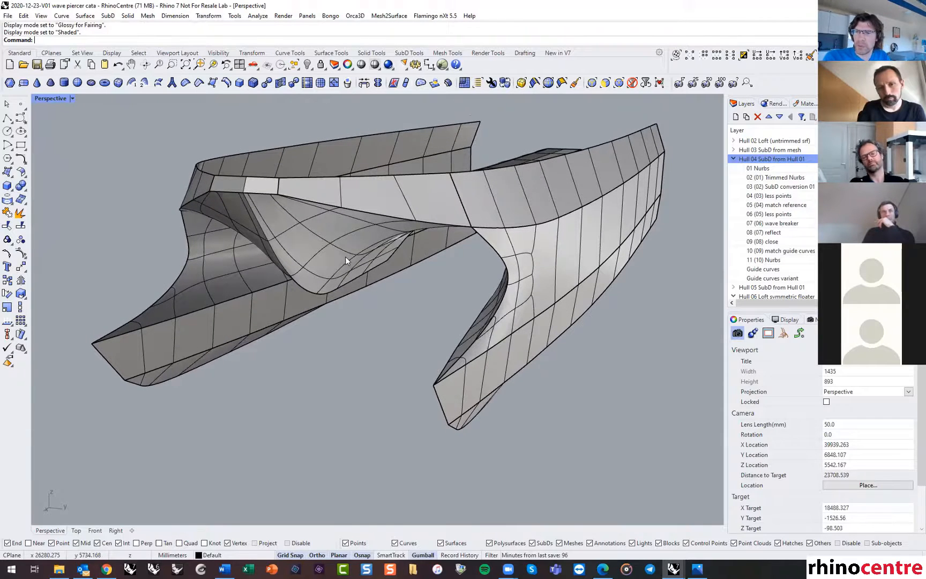
{"action": "right_click_drag", "start_coordinate": [345, 256], "coordinate": [503, 275]}
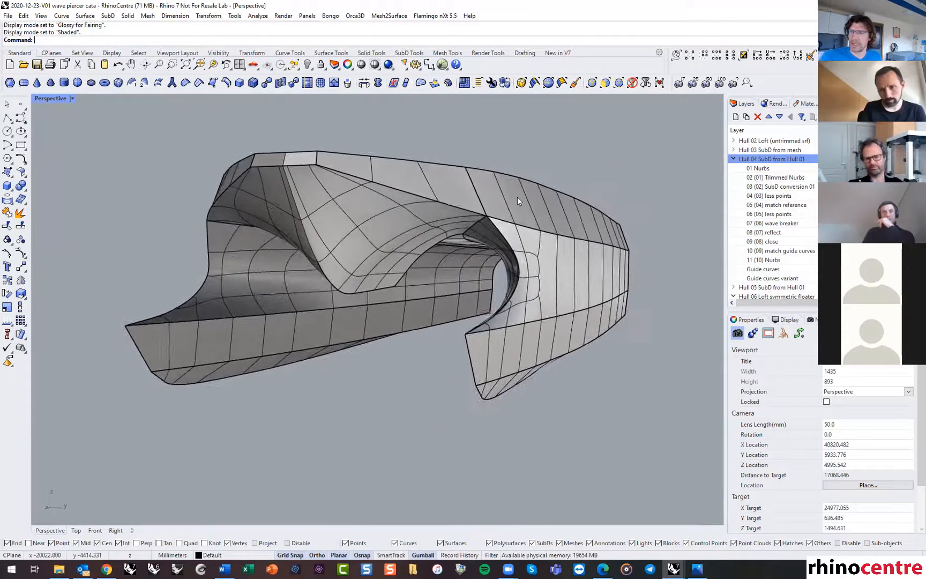
{"action": "scroll", "coordinate": [519, 249], "scroll_direction": "up", "scroll_amount": 1}
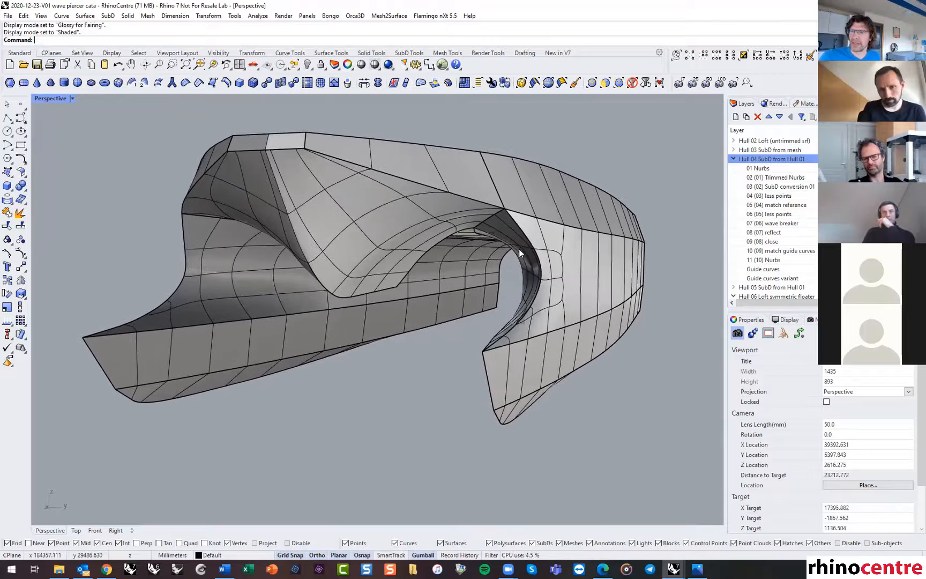
{"action": "scroll", "coordinate": [489, 221], "scroll_direction": "up", "scroll_amount": 3}
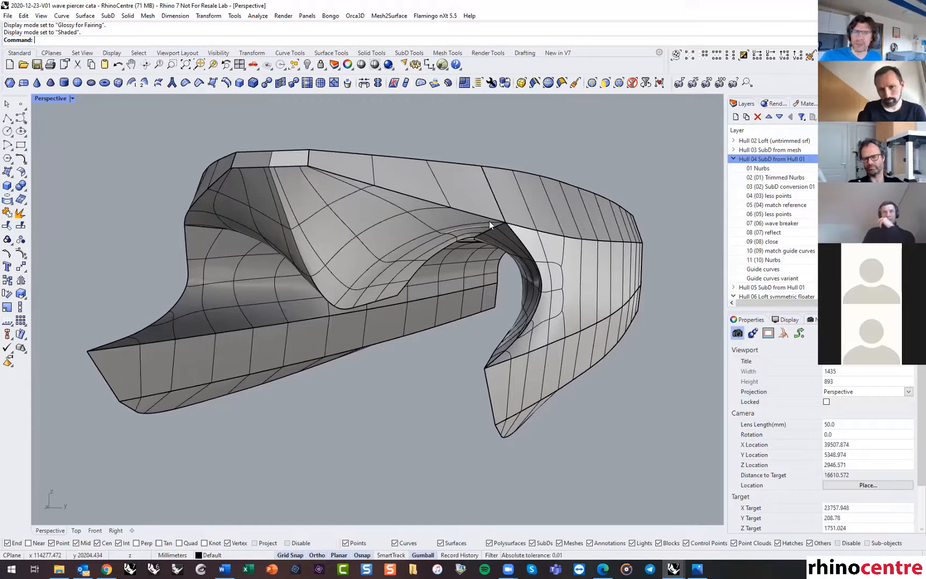
{"action": "scroll", "coordinate": [490, 221], "scroll_direction": "down", "scroll_amount": 1}
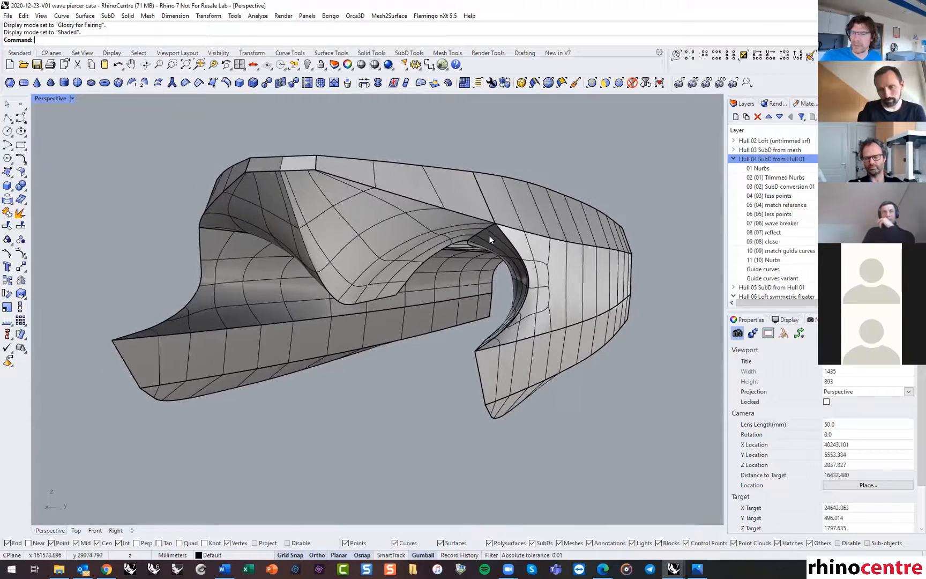
{"action": "right_click_drag", "start_coordinate": [500, 355], "coordinate": [467, 303]}
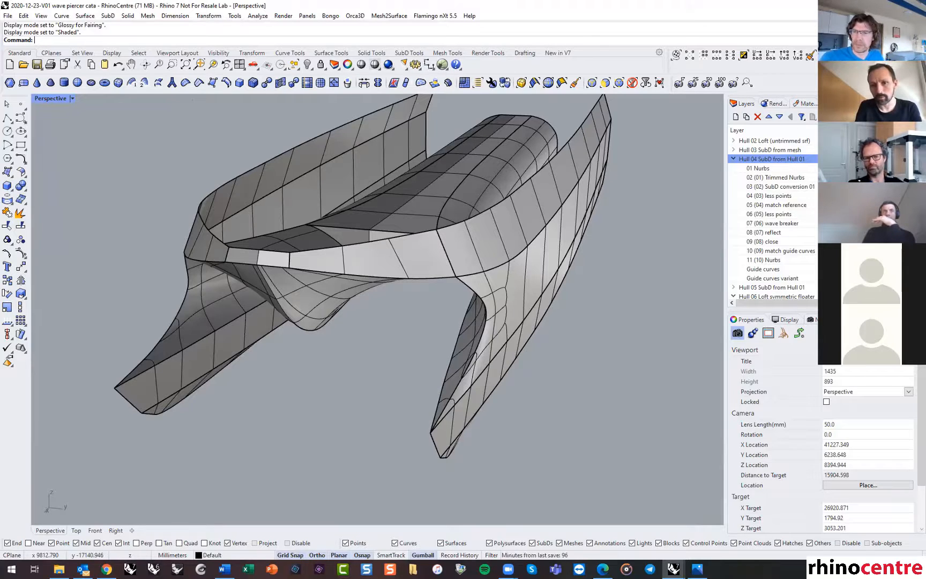
{"action": "mouse_move", "coordinate": [378, 322]}
{"action": "right_mouse_down"}
{"action": "mouse_move", "coordinate": [375, 284]}
{"action": "mouse_move", "coordinate": [385, 313]}
{"action": "right_mouse_up"}
{"action": "scroll", "coordinate": [363, 313], "scroll_direction": "up", "scroll_amount": 3}
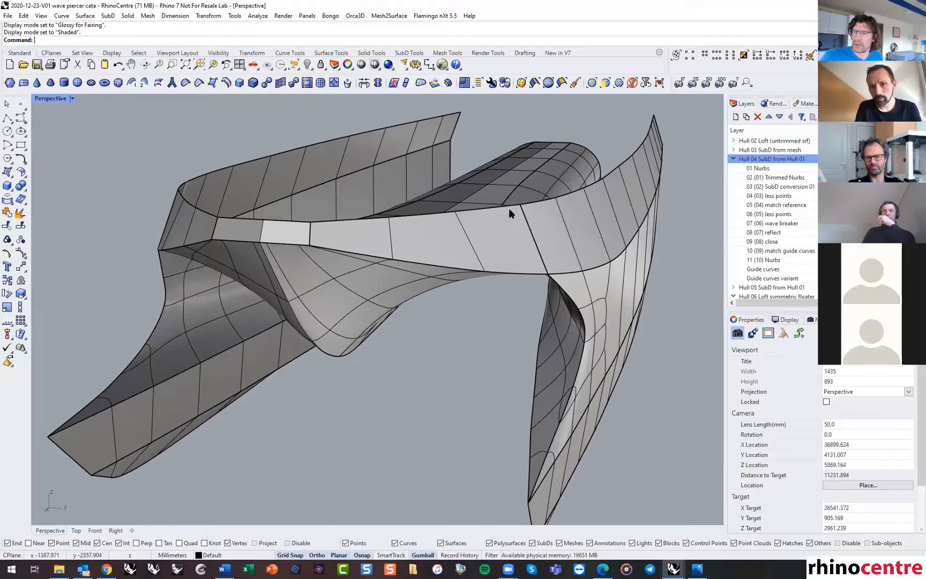
{"action": "mouse_move", "coordinate": [590, 200]}
{"action": "right_mouse_down"}
{"action": "mouse_move", "coordinate": [599, 191]}
{"action": "mouse_move", "coordinate": [591, 206]}
{"action": "right_mouse_up"}
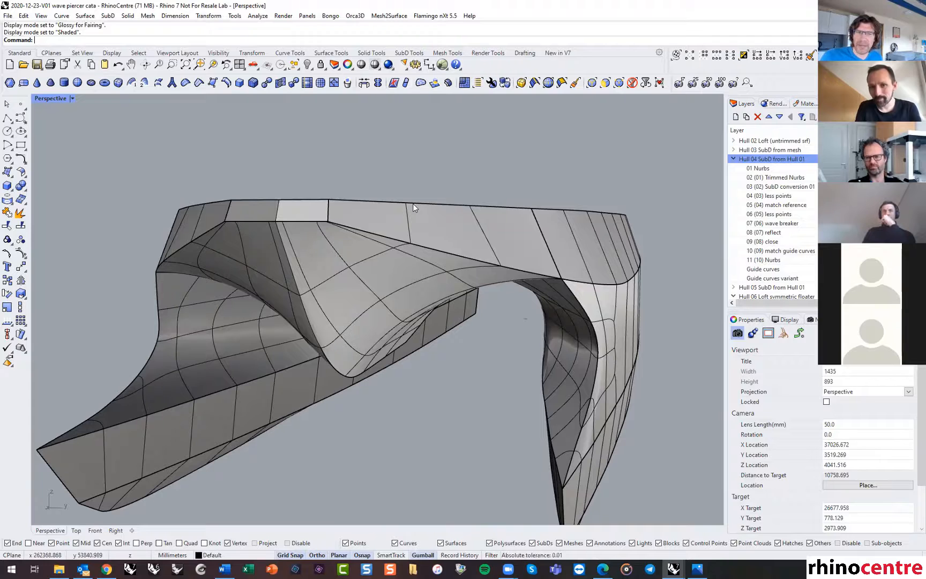
{"action": "right_click_drag", "start_coordinate": [413, 203], "coordinate": [413, 203]}
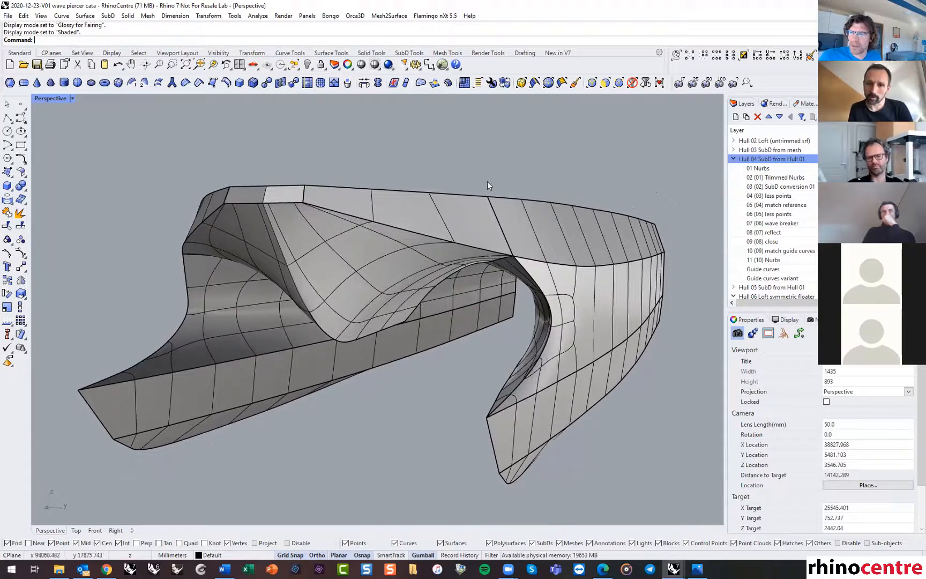
Remove the crease from the slanted edge loop crossing the upper side panel above the tunnel cutout of the SubD hull.
{"action": "scroll", "coordinate": [507, 233], "scroll_direction": "up", "scroll_amount": 8}
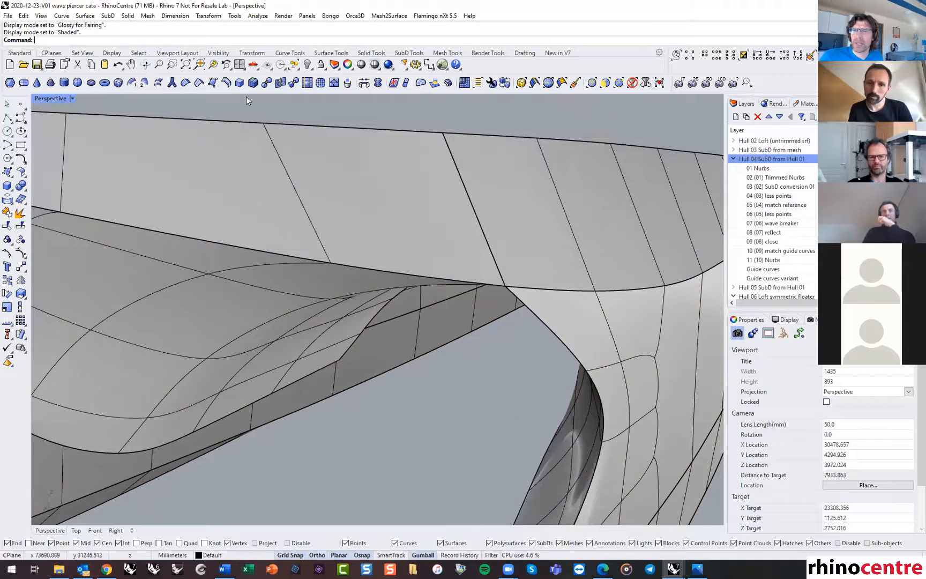
{"action": "left_click", "coordinate": [470, 203]}
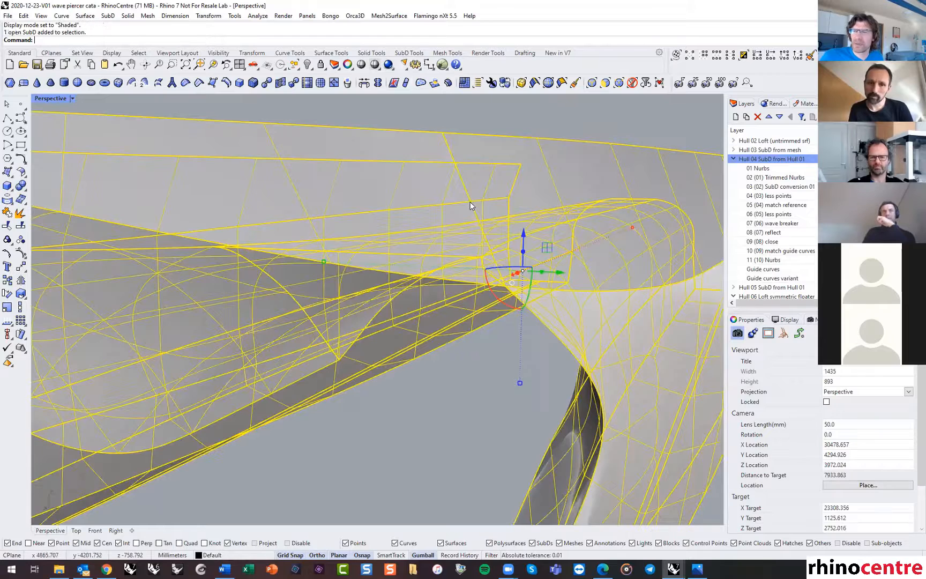
{"action": "left_click", "coordinate": [429, 120]}
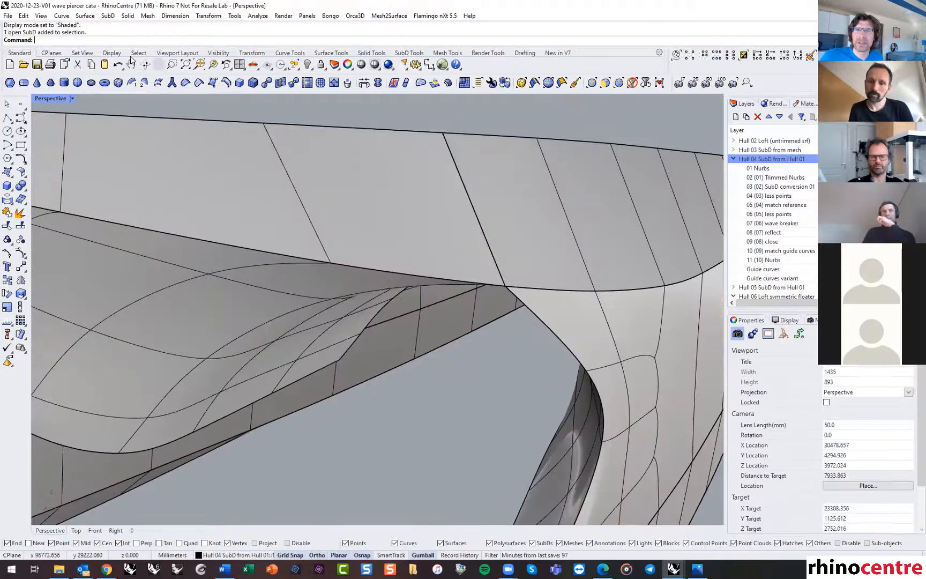
{"action": "left_click", "coordinate": [184, 83]}
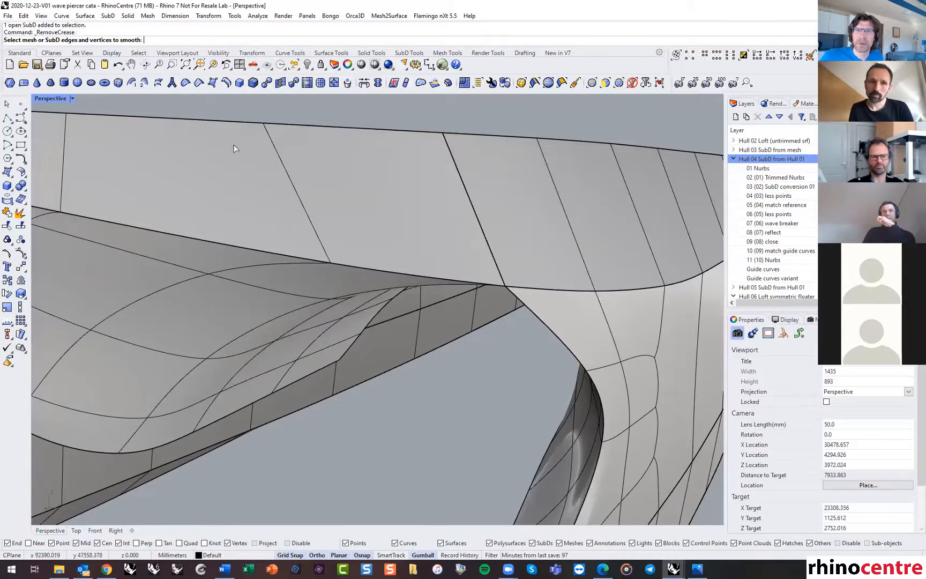
{"action": "left_click", "coordinate": [535, 83]}
{"action": "left_click", "coordinate": [468, 198]}
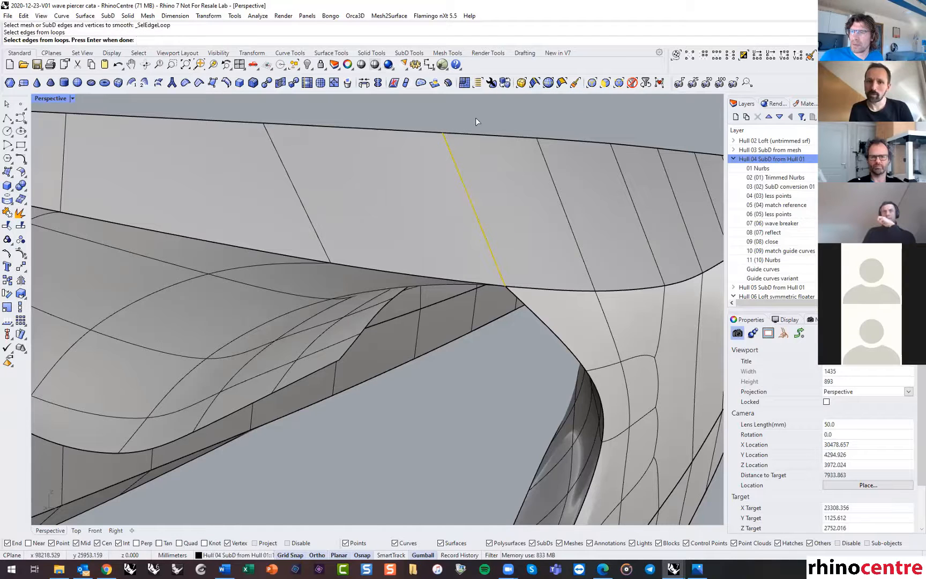
{"action": "key", "text": "Return"}
{"action": "key", "text": "Return"}
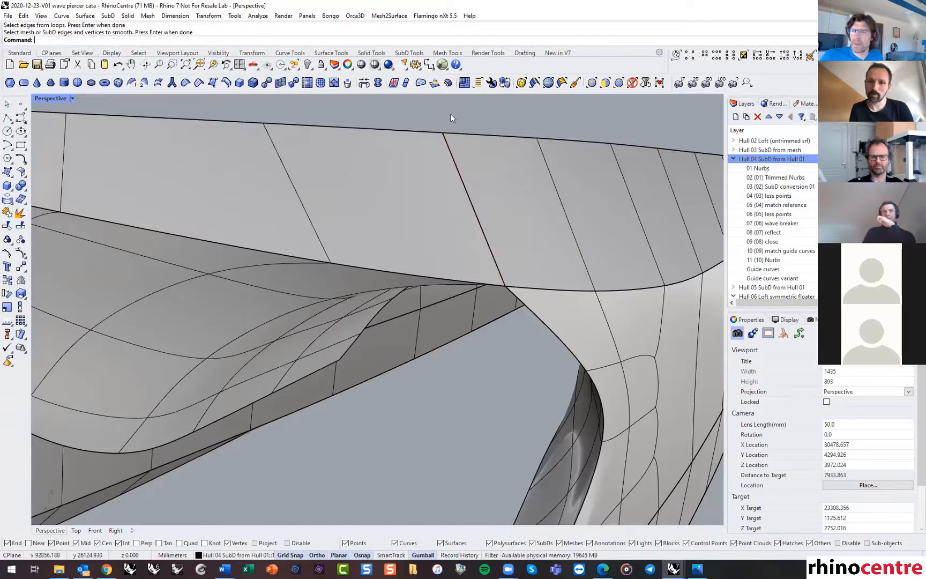
Remove the crease from the single slanted edge between the deck line and the tunnel cutout's upper corner on the SubD hull.
{"action": "left_click", "coordinate": [186, 83]}
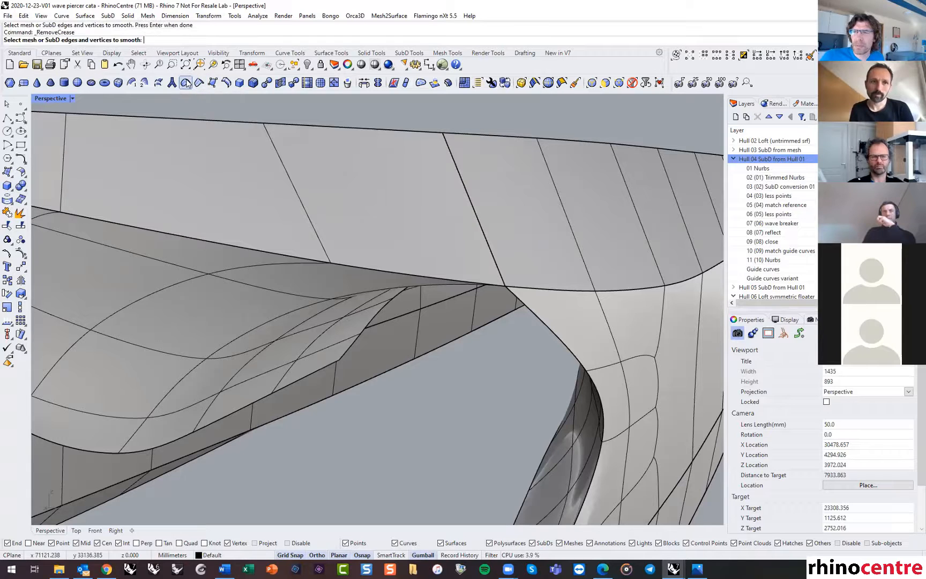
{"action": "left_click", "coordinate": [468, 197]}
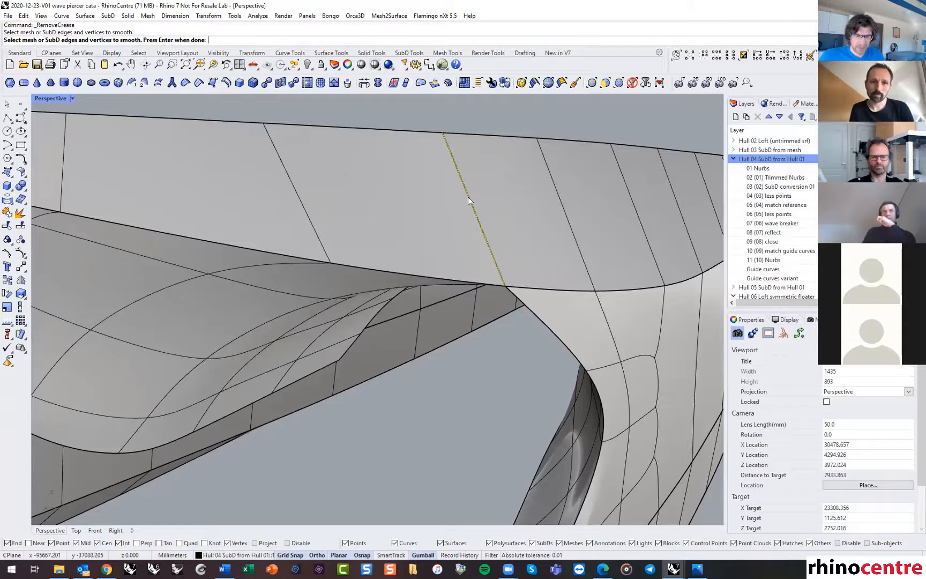
{"action": "key", "text": "Return"}
Examine closely, from below and outside, the tunnel corner where the smoothed slanted edge meets the knuckle line.
{"action": "right_click_drag", "start_coordinate": [495, 205], "coordinate": [506, 231]}
{"action": "scroll", "coordinate": [512, 235], "scroll_direction": "up", "scroll_amount": 10}
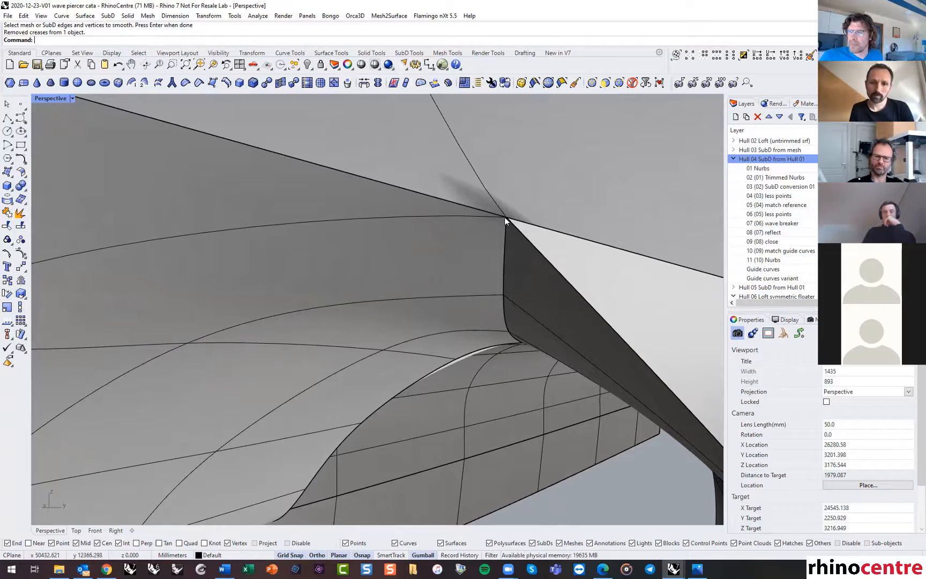
{"action": "right_click_drag", "start_coordinate": [508, 218], "coordinate": [506, 240]}
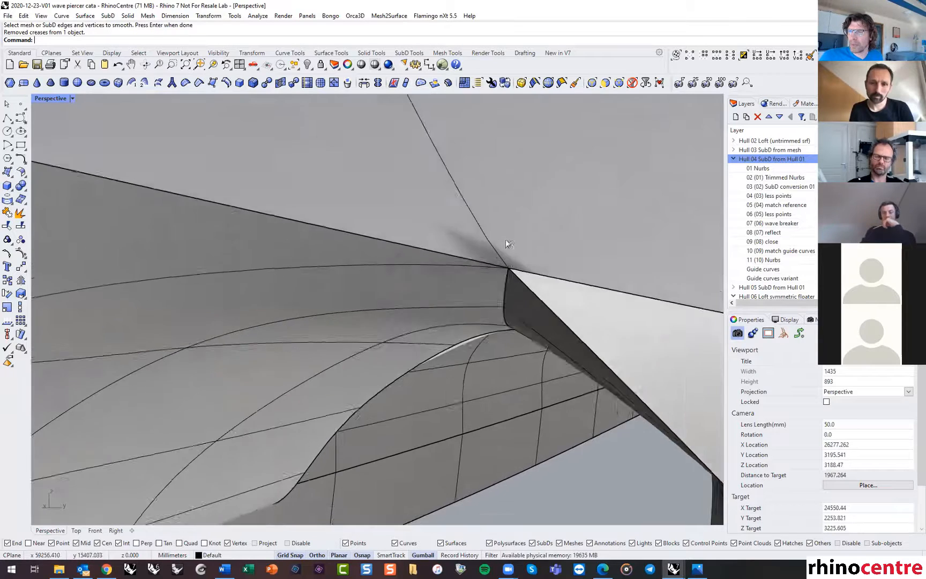
{"action": "scroll", "coordinate": [507, 239], "scroll_direction": "up", "scroll_amount": 3}
{"action": "scroll", "coordinate": [482, 284], "scroll_direction": "up", "scroll_amount": 2}
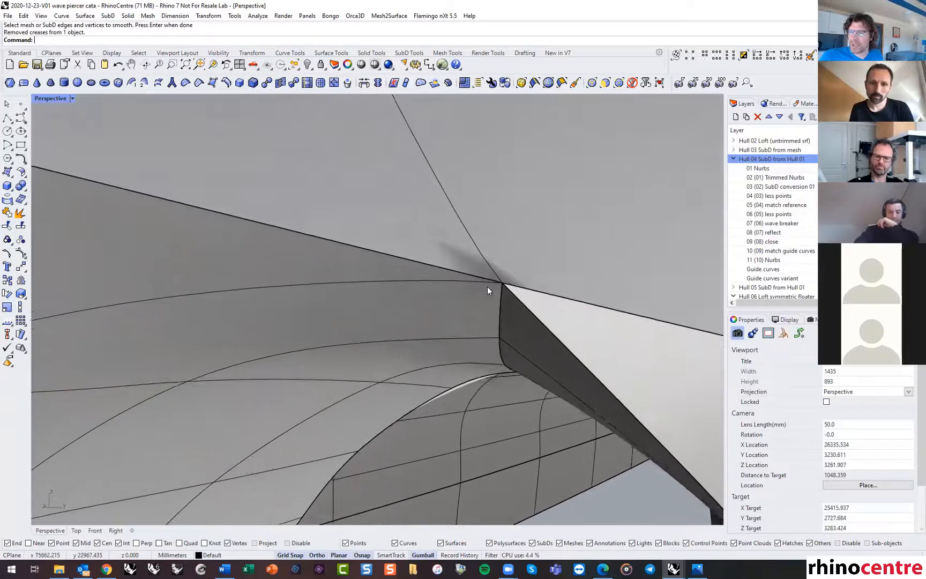
{"action": "right_click_drag", "start_coordinate": [487, 286], "coordinate": [376, 250]}
{"action": "scroll", "coordinate": [501, 278], "scroll_direction": "up", "scroll_amount": 4}
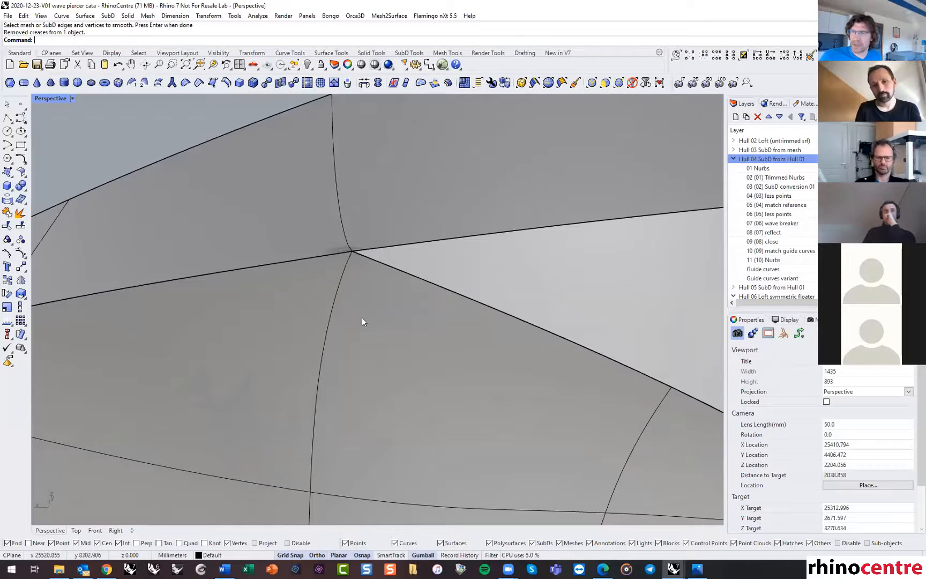
{"action": "right_click_drag", "start_coordinate": [334, 271], "coordinate": [331, 231]}
{"action": "scroll", "coordinate": [401, 260], "scroll_direction": "down", "scroll_amount": 3}
{"action": "scroll", "coordinate": [401, 261], "scroll_direction": "down", "scroll_amount": 2}
{"action": "left_click", "coordinate": [331, 231]}
{"action": "key", "text": "Escape"}
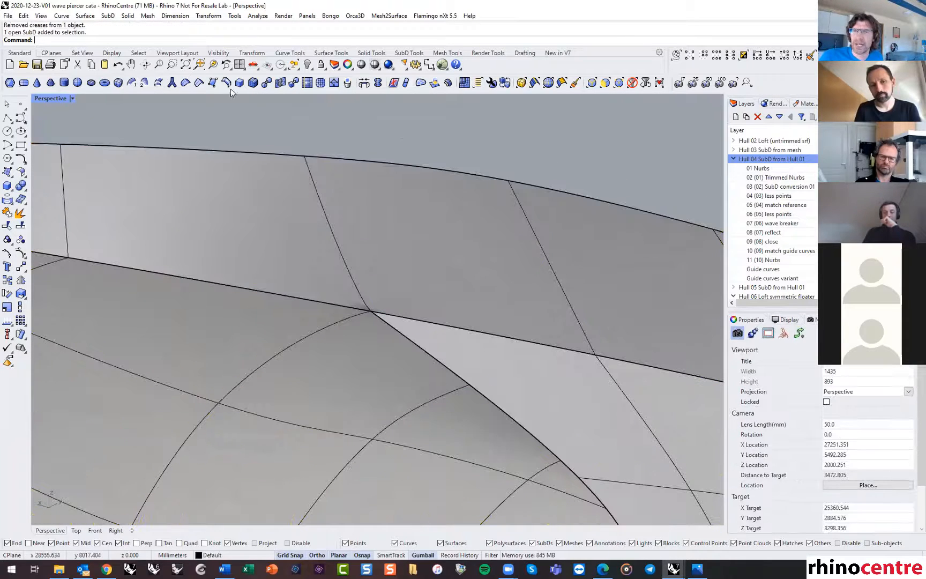
Apply a crease to the slanted edge loop crossing the upper side panel above the tunnel cutout.
{"action": "left_click", "coordinate": [523, 82]}
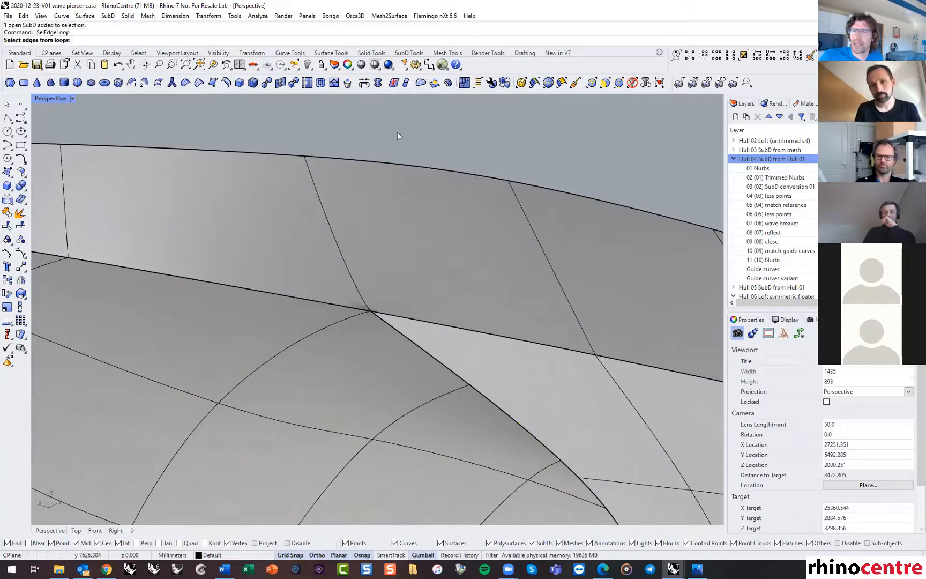
{"action": "left_click", "coordinate": [312, 177]}
{"action": "key", "text": "Return"}
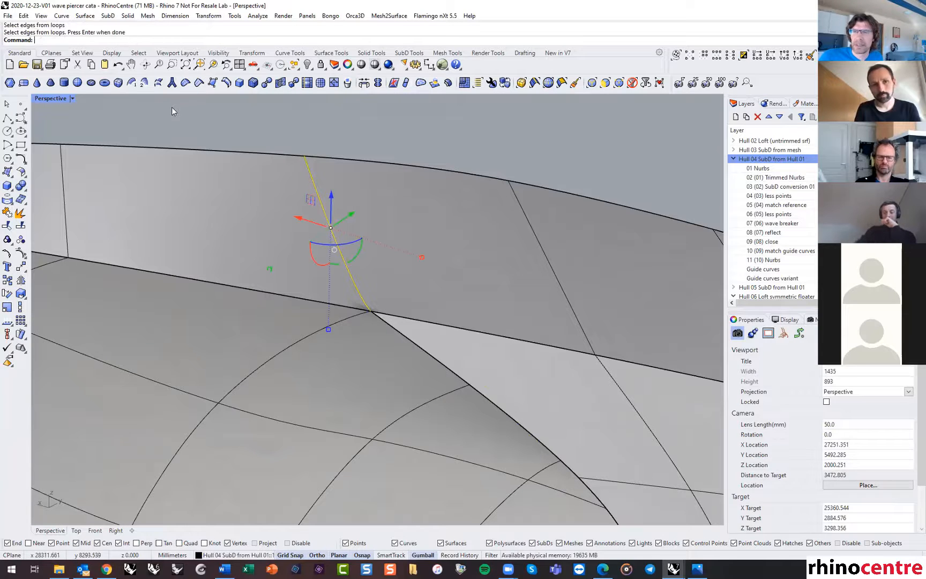
{"action": "left_click", "coordinate": [198, 82]}
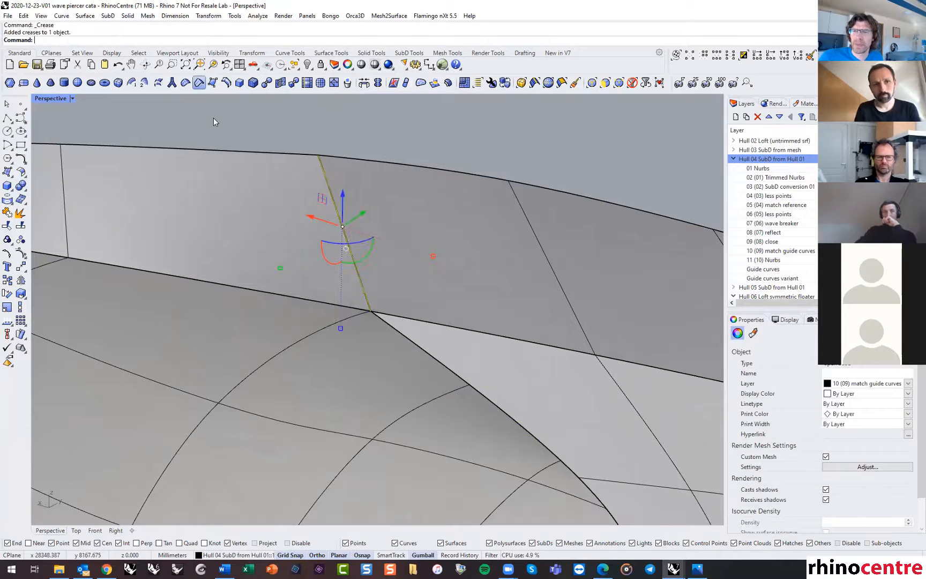
{"action": "right_click_drag", "start_coordinate": [251, 195], "coordinate": [278, 212]}
{"action": "scroll", "coordinate": [278, 208], "scroll_direction": "down", "scroll_amount": 6}
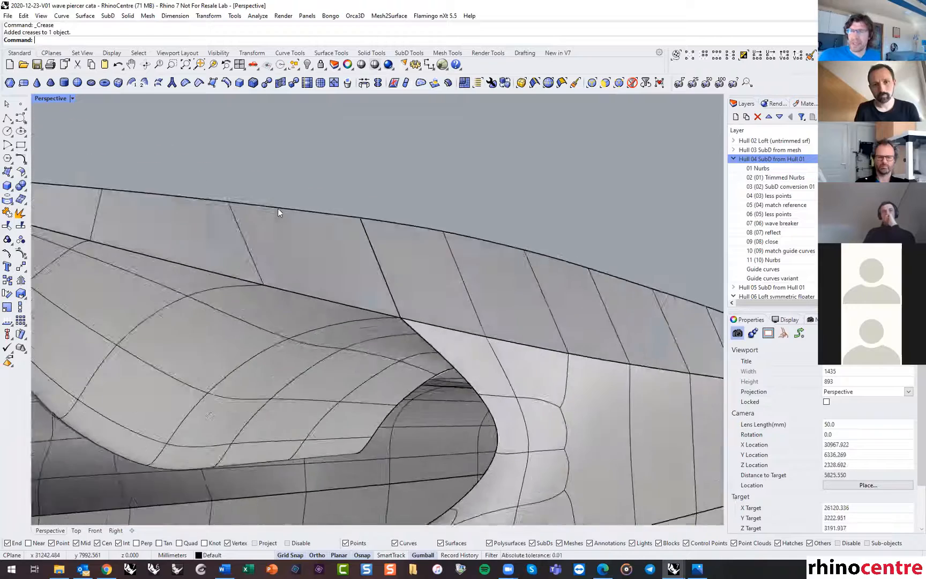
{"action": "scroll", "coordinate": [237, 250], "scroll_direction": "down", "scroll_amount": 5}
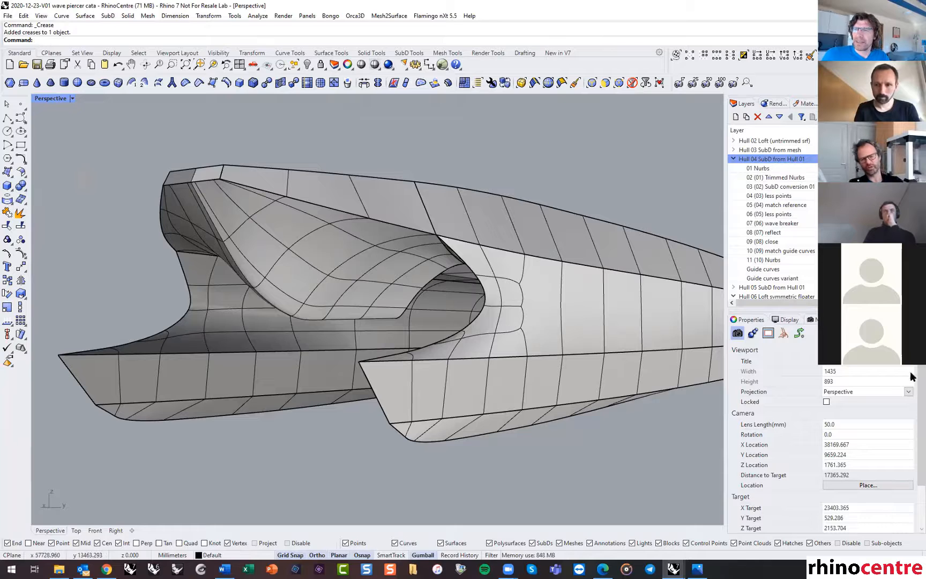
{"action": "right_click_drag", "start_coordinate": [400, 274], "coordinate": [422, 307]}
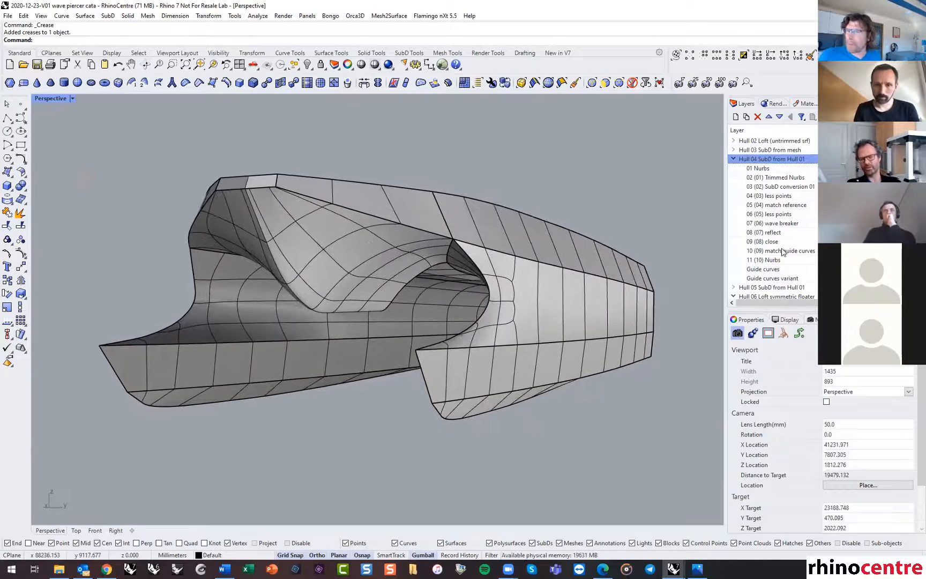
Compare the Hull 03 SubD from mesh with the Hull 04 SubD from Hull 01 by switching the visibility of their layers.
{"action": "scroll", "coordinate": [783, 236], "scroll_direction": "up", "scroll_amount": 1}
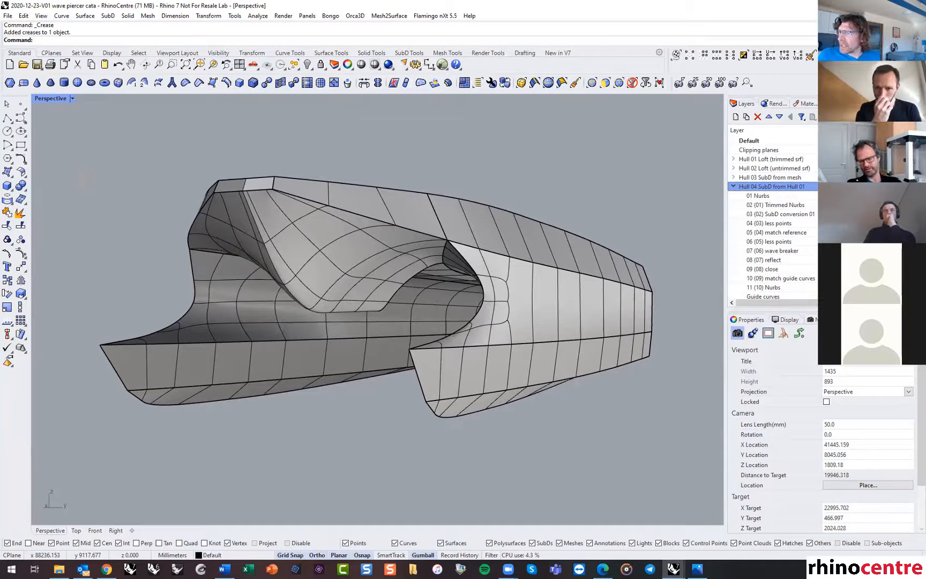
{"action": "left_click", "coordinate": [852, 186]}
{"action": "left_click", "coordinate": [852, 177]}
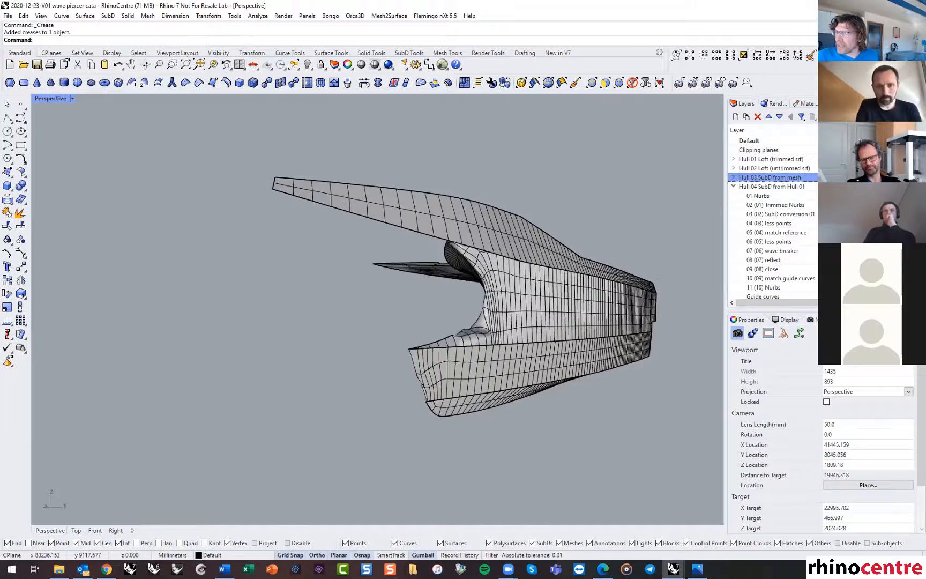
{"action": "scroll", "coordinate": [548, 282], "scroll_direction": "up", "scroll_amount": 6}
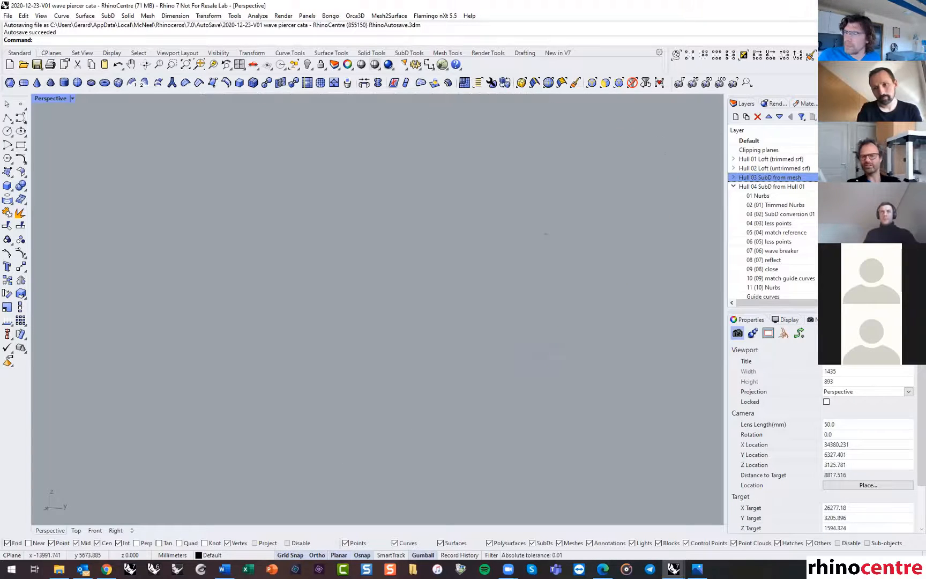
{"action": "left_click", "coordinate": [796, 187]}
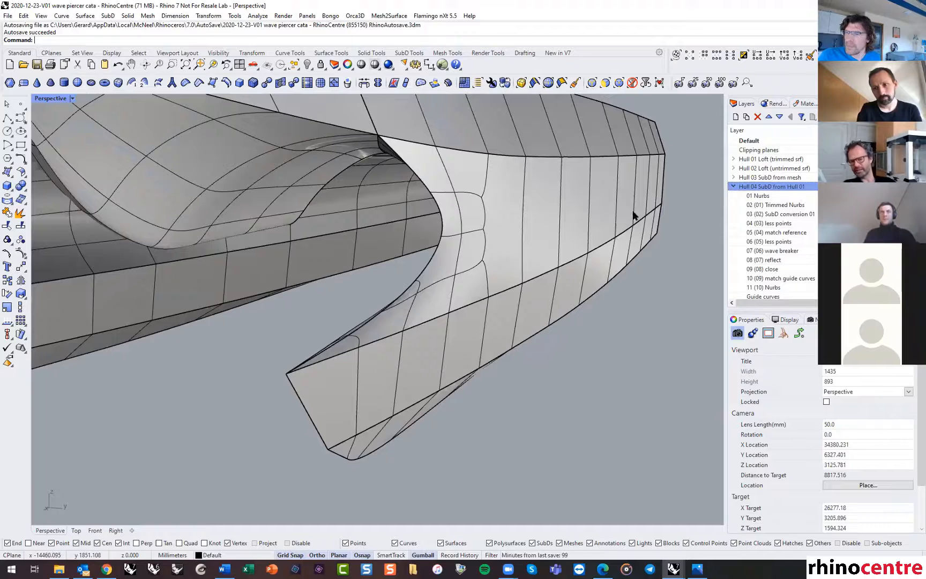
{"action": "left_click", "coordinate": [828, 186]}
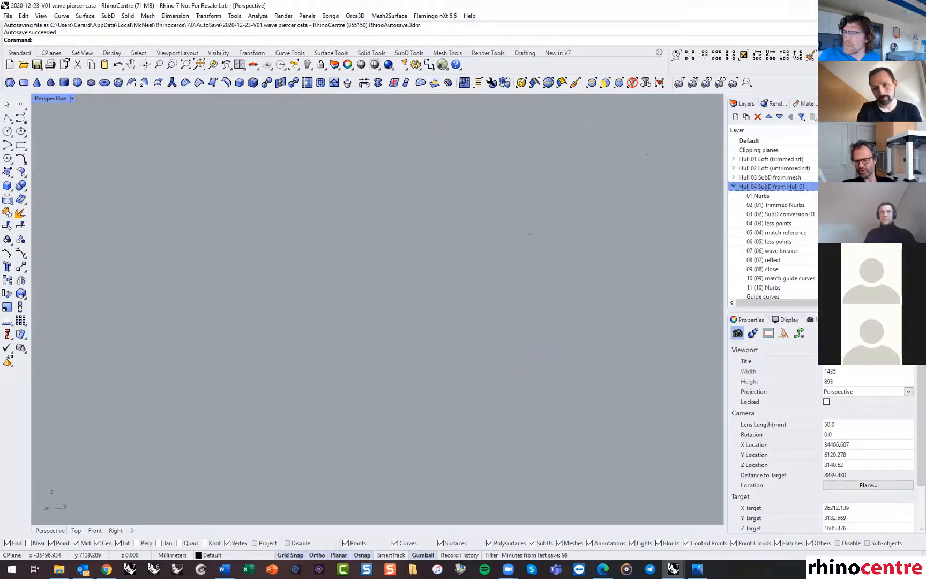
Display the Hull 02 Loft layer briefly, replace it with Hull 03 SubD from mesh, and examine that hull's bow and side edge layout.
{"action": "left_click", "coordinate": [829, 168]}
{"action": "right_click_drag", "start_coordinate": [428, 269], "coordinate": [446, 279]}
{"action": "left_click", "coordinate": [829, 168]}
{"action": "left_click", "coordinate": [829, 177]}
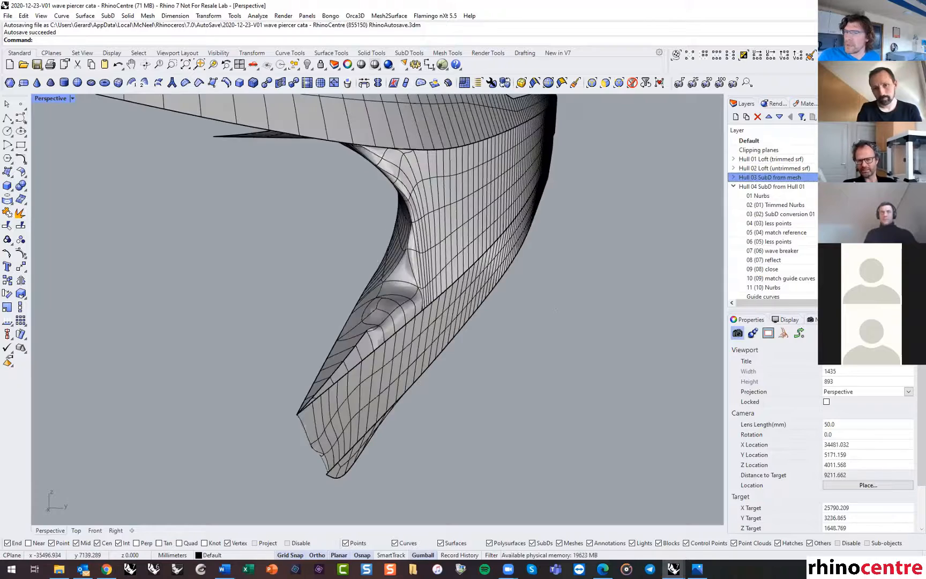
{"action": "right_click_drag", "start_coordinate": [469, 253], "coordinate": [390, 245]}
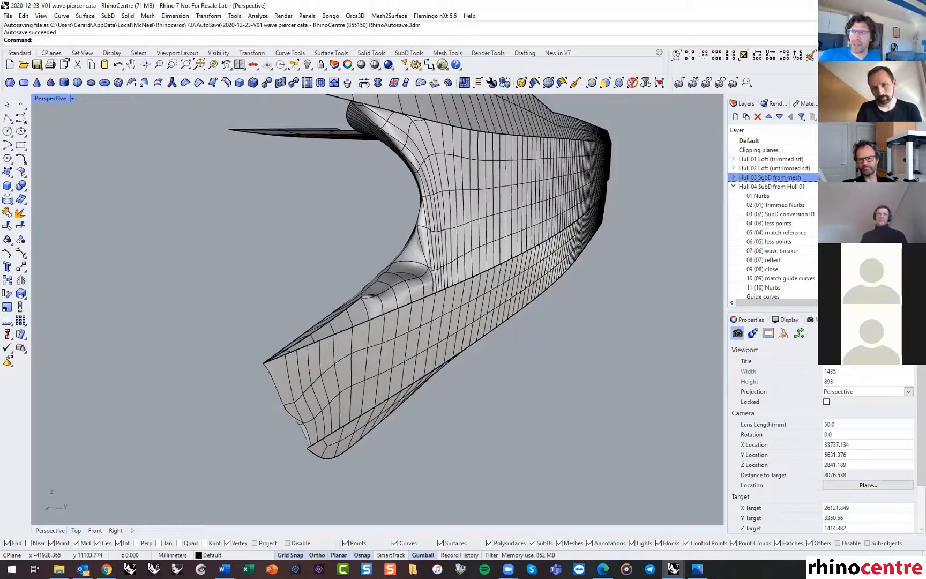
Display Hull 04 SubD from Hull 01 in place of Hull 03 and examine its bow, tunnel and sides from several angles.
{"action": "left_click", "coordinate": [845, 177]}
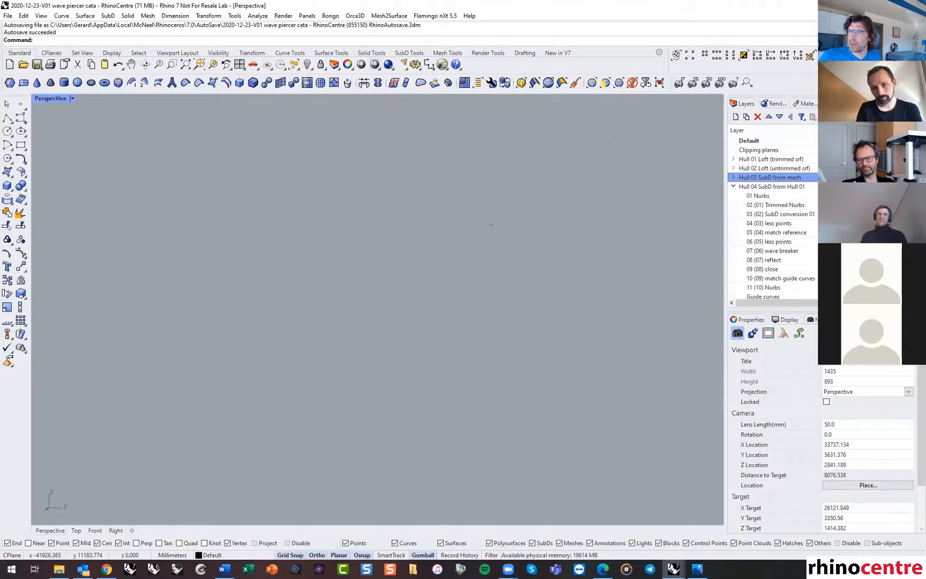
{"action": "left_click", "coordinate": [844, 186]}
{"action": "right_click_drag", "start_coordinate": [592, 208], "coordinate": [561, 207]}
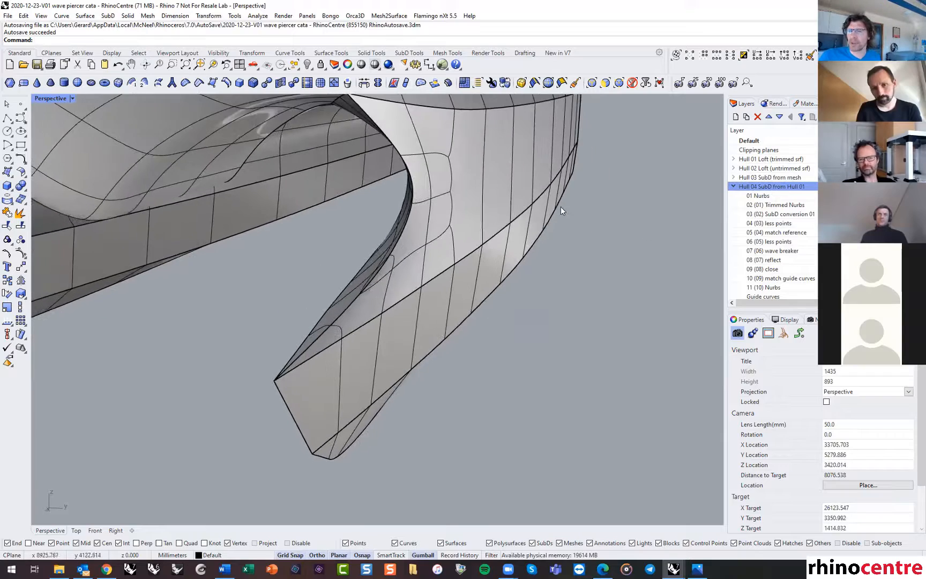
{"action": "scroll", "coordinate": [561, 207], "scroll_direction": "down", "scroll_amount": 3}
{"action": "scroll", "coordinate": [561, 207], "scroll_direction": "down", "scroll_amount": 3}
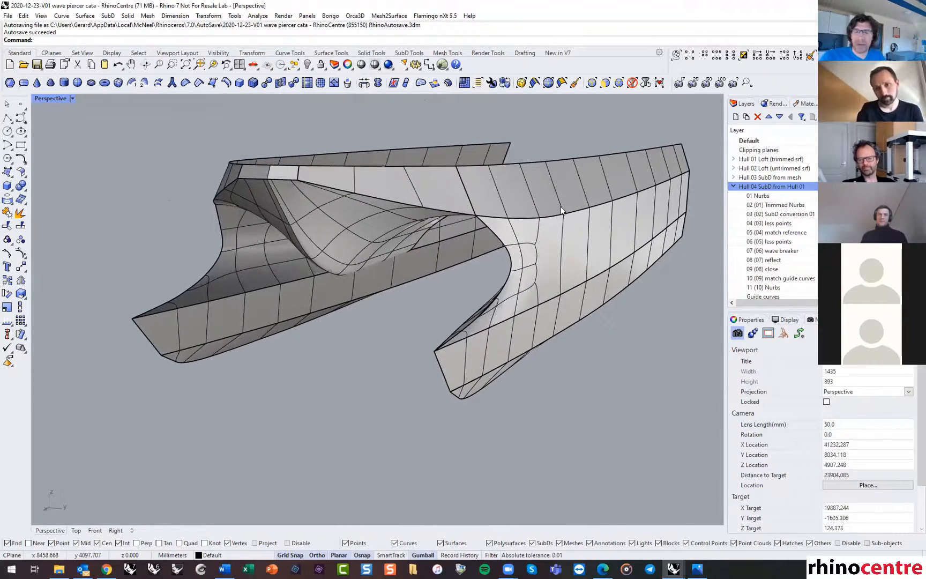
{"action": "mouse_move", "coordinate": [531, 247]}
{"action": "right_mouse_down"}
{"action": "mouse_move", "coordinate": [558, 230]}
{"action": "mouse_move", "coordinate": [531, 245]}
{"action": "right_mouse_up"}
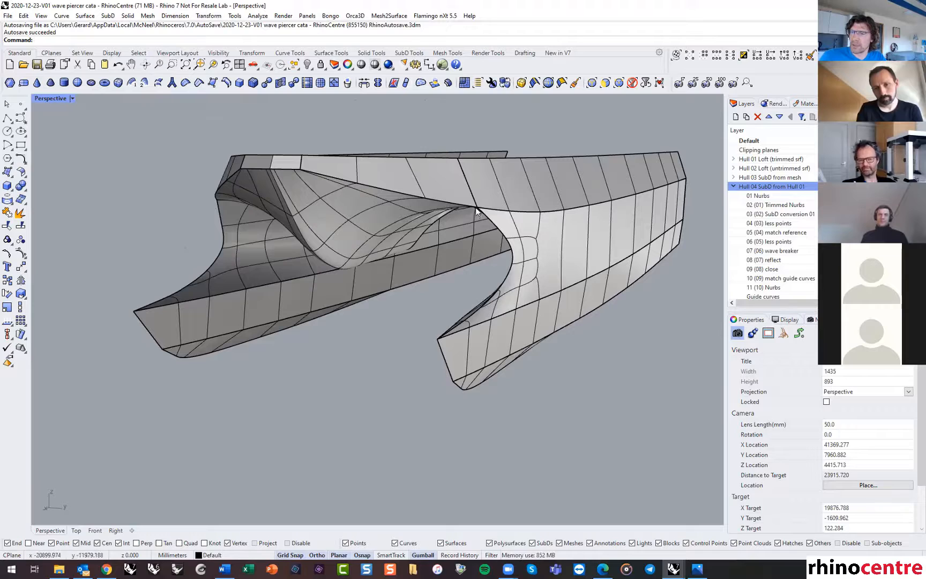
{"action": "right_click_drag", "start_coordinate": [449, 330], "coordinate": [570, 331]}
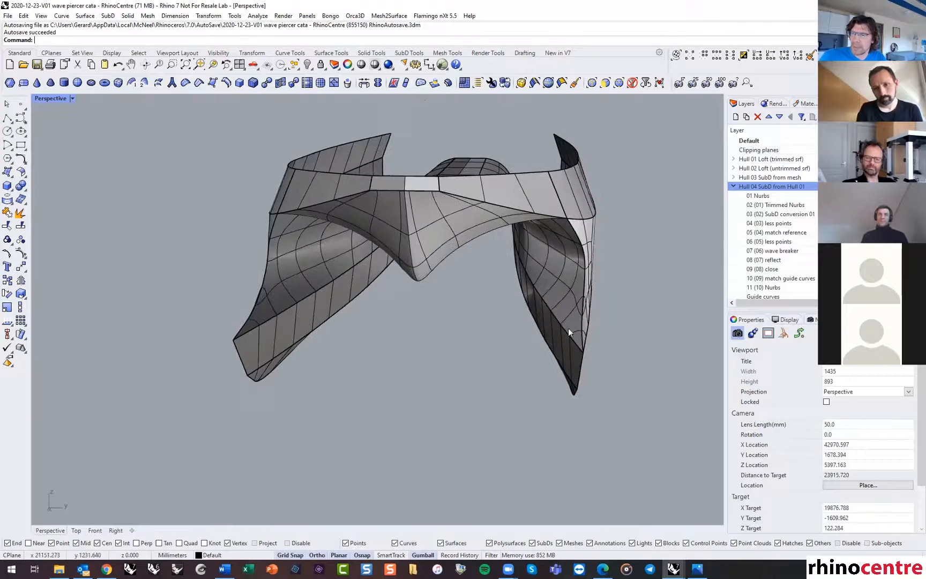
{"action": "scroll", "coordinate": [634, 318], "scroll_direction": "up", "scroll_amount": 5}
{"action": "scroll", "coordinate": [384, 294], "scroll_direction": "down", "scroll_amount": 5}
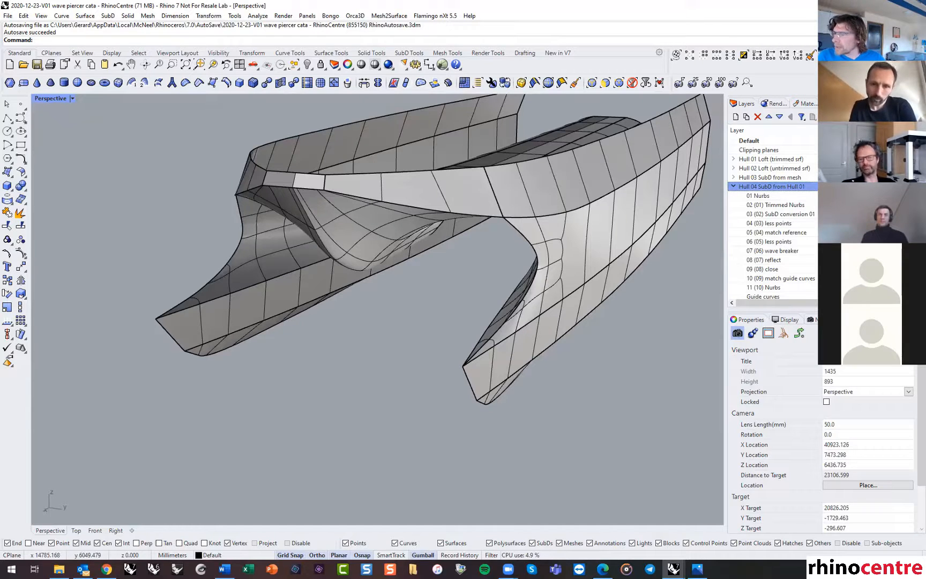
Hide the 10 (09) match guide curves sublayer and display the 01 Nurbs and 02 (01) Trimmed Nurbs stages in turn for inspection.
{"action": "left_click", "coordinate": [842, 279]}
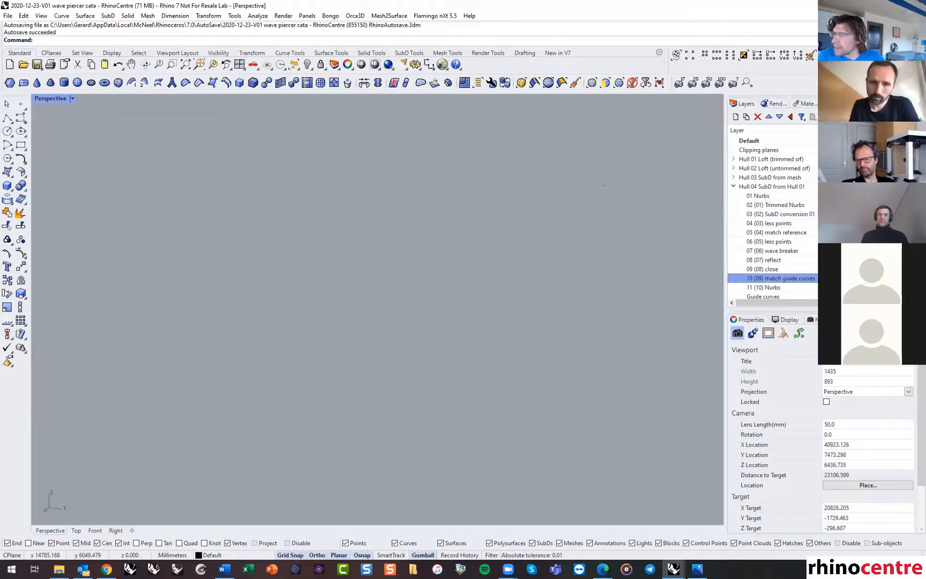
{"action": "left_click", "coordinate": [841, 196]}
{"action": "right_click_drag", "start_coordinate": [670, 219], "coordinate": [625, 228]}
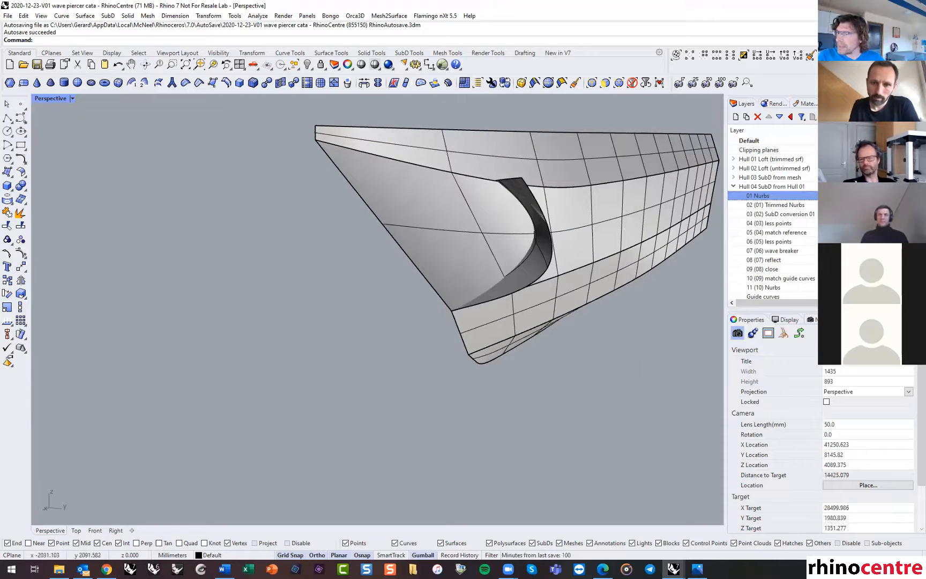
{"action": "left_click", "coordinate": [783, 205]}
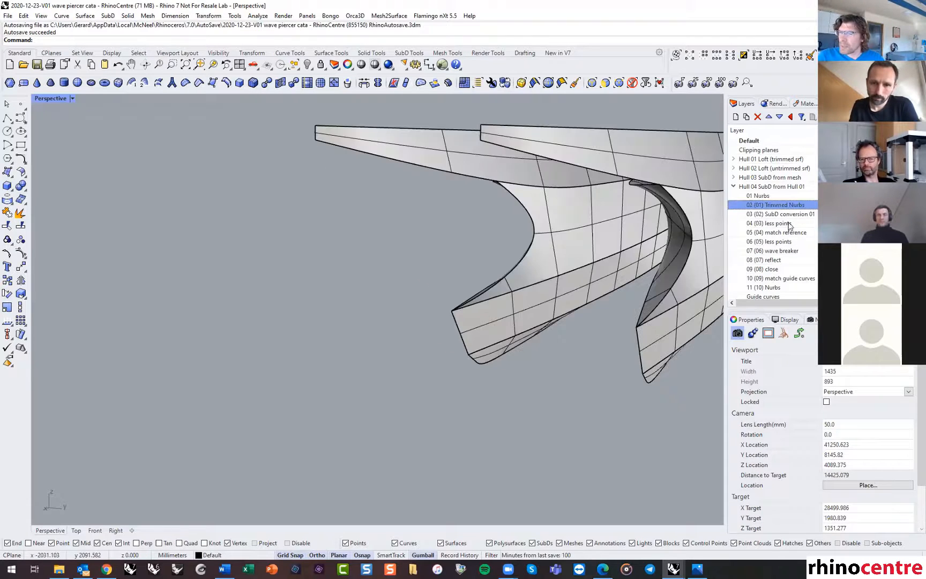
{"action": "right_click_drag", "start_coordinate": [408, 232], "coordinate": [525, 231]}
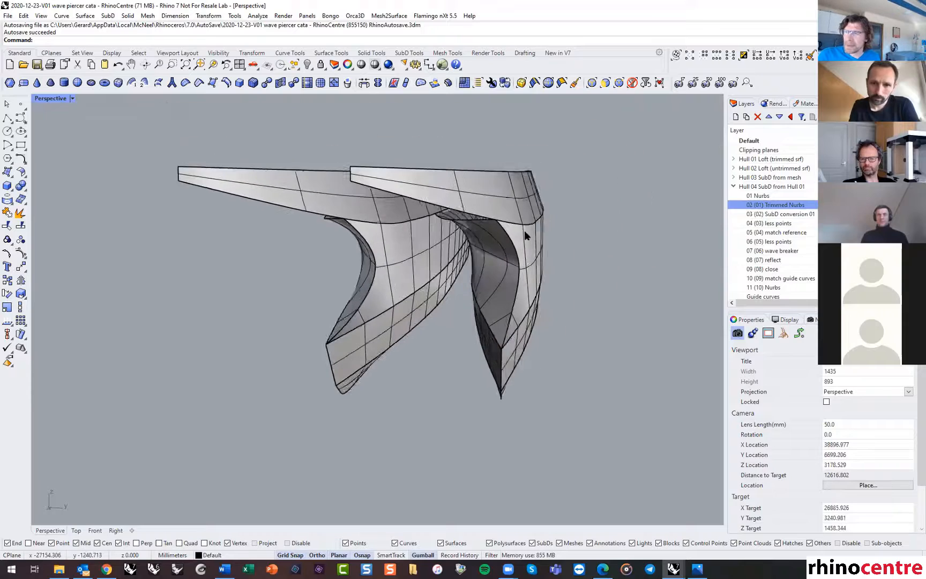
Display the 03 (02) SubD conversion 01 and 04 (03) less points stages in turn and compare their edge layouts.
{"action": "left_click", "coordinate": [781, 214]}
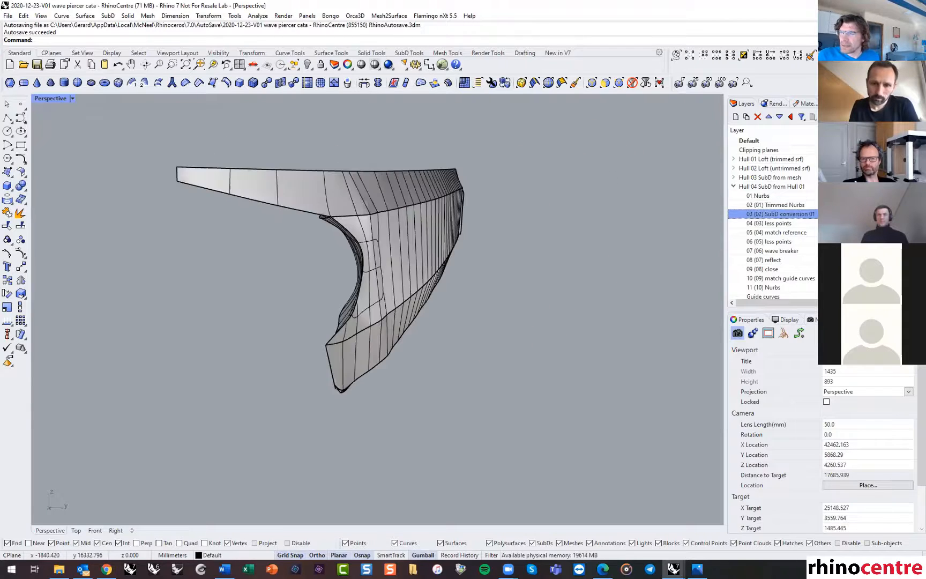
{"action": "right_click_drag", "start_coordinate": [524, 232], "coordinate": [412, 235]}
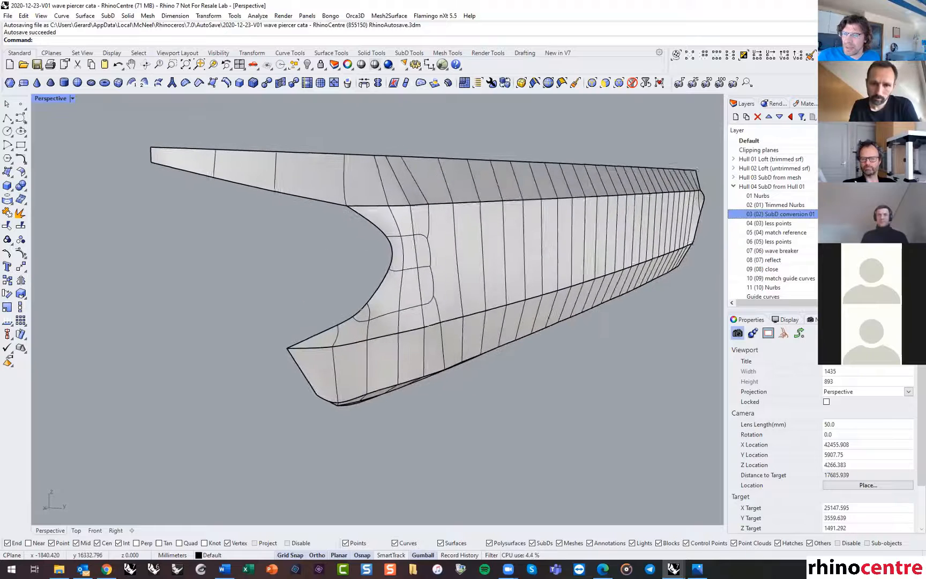
{"action": "scroll", "coordinate": [413, 235], "scroll_direction": "up", "scroll_amount": 2}
{"action": "left_click", "coordinate": [776, 223]}
{"action": "scroll", "coordinate": [376, 263], "scroll_direction": "up", "scroll_amount": 2}
{"action": "right_click_drag", "start_coordinate": [376, 263], "coordinate": [436, 263]}
Display the 05 (04) match reference and 06 (05) less points stages in turn and inspect the hull's bow and tunnel side.
{"action": "left_click", "coordinate": [776, 232]}
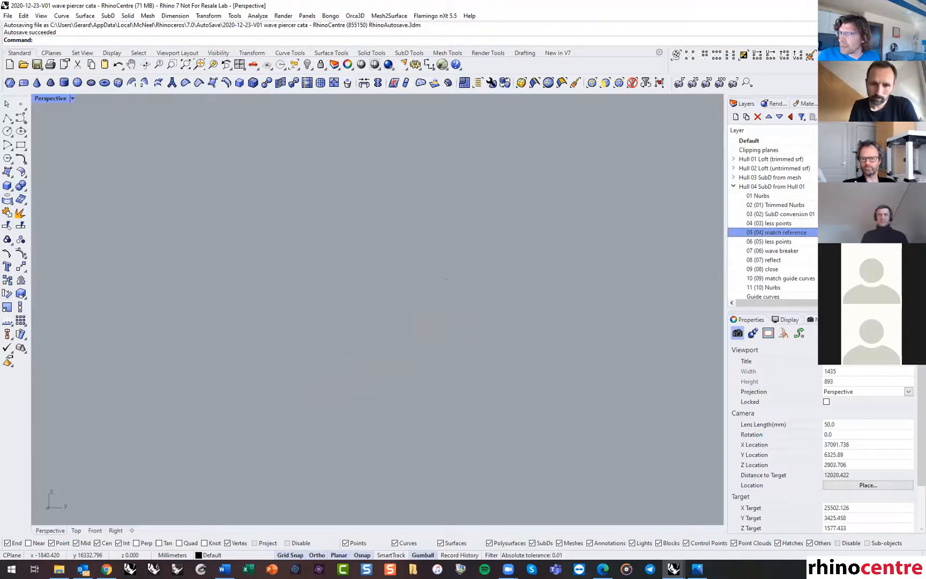
{"action": "right_click_drag", "start_coordinate": [375, 263], "coordinate": [426, 258]}
{"action": "left_click", "coordinate": [776, 242]}
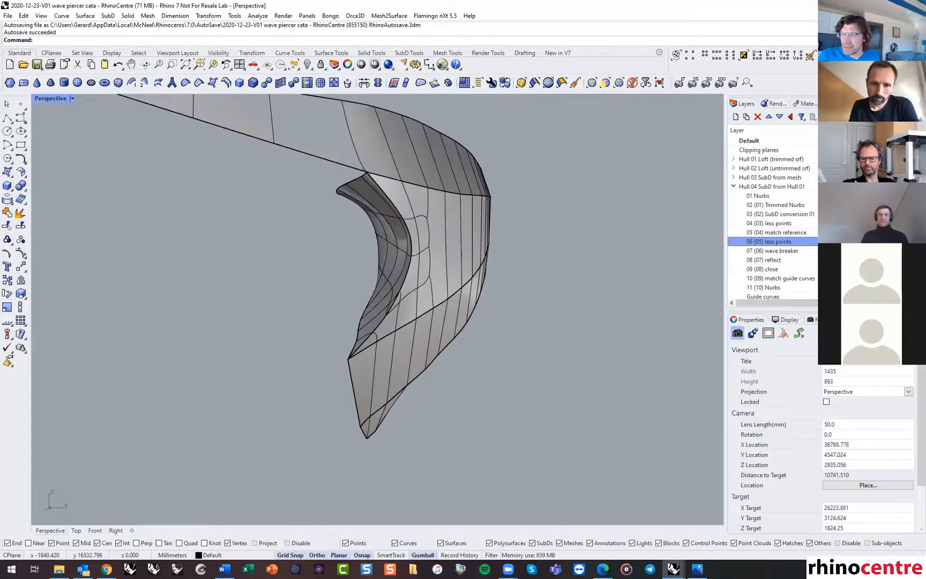
{"action": "right_click_drag", "start_coordinate": [354, 270], "coordinate": [438, 229]}
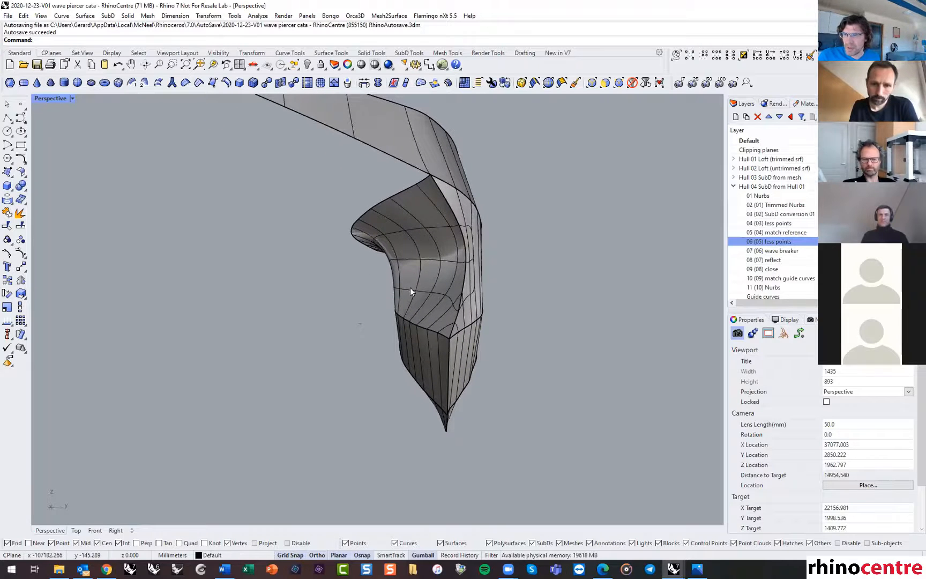
Replace 06 (05) less points with the 07 (06) wave breaker and 08 (07) reflect stages in turn and inspect the mirrored hull.
{"action": "left_click", "coordinate": [842, 241]}
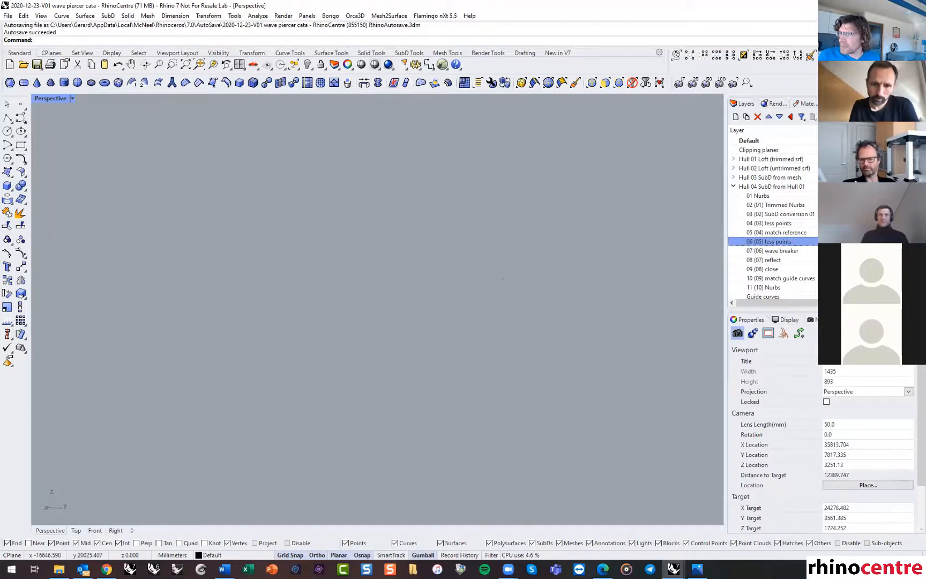
{"action": "left_click", "coordinate": [842, 251]}
{"action": "right_click_drag", "start_coordinate": [336, 189], "coordinate": [363, 252]}
{"action": "left_click", "coordinate": [842, 250]}
{"action": "left_click", "coordinate": [842, 260]}
{"action": "scroll", "coordinate": [506, 319], "scroll_direction": "down", "scroll_amount": 6}
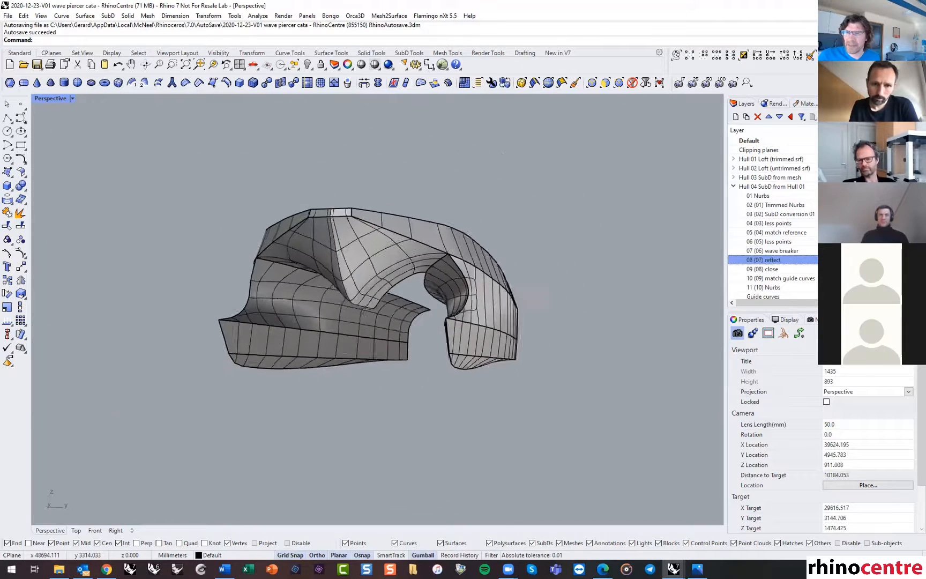
{"action": "right_click_drag", "start_coordinate": [506, 319], "coordinate": [407, 316]}
{"action": "scroll", "coordinate": [407, 317], "scroll_direction": "up", "scroll_amount": 3}
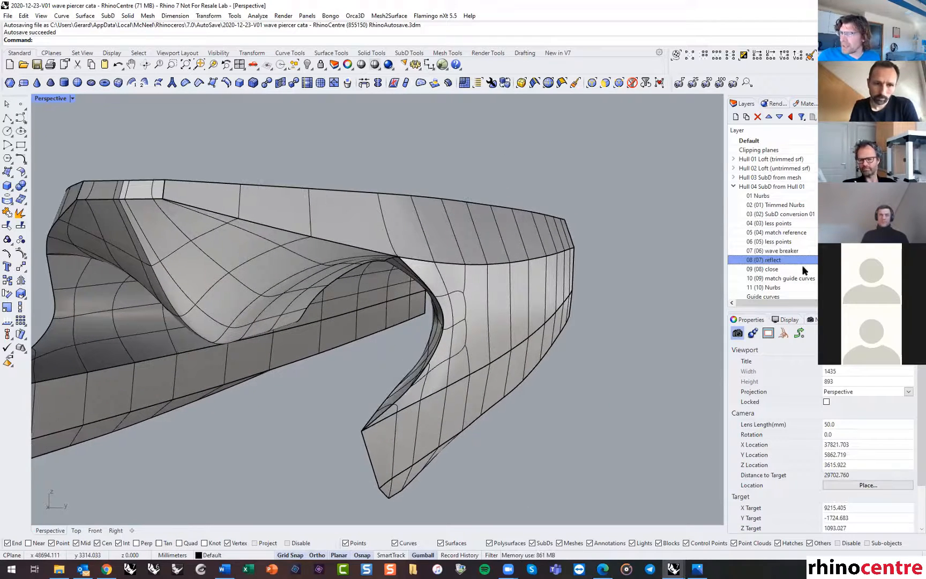
{"action": "scroll", "coordinate": [780, 202], "scroll_direction": "down", "scroll_amount": 1}
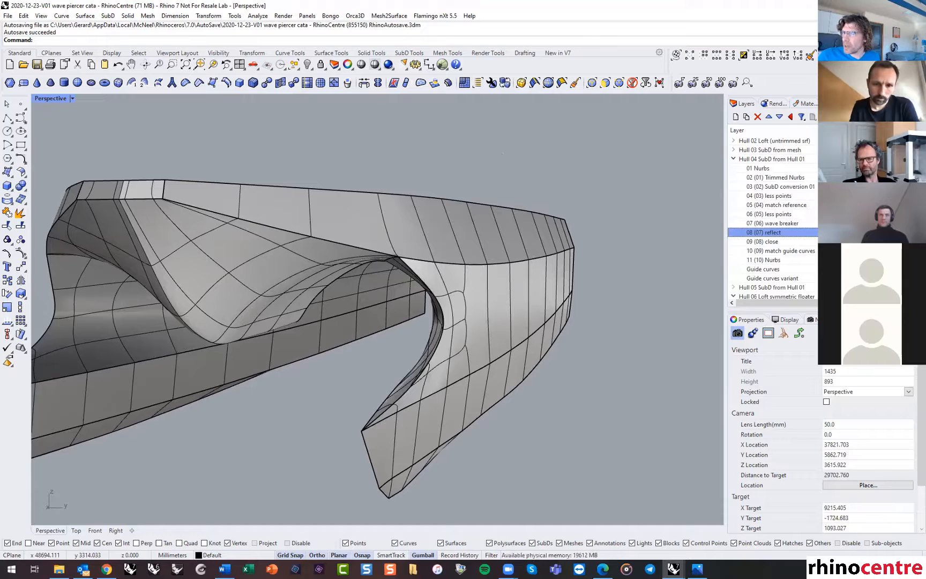
{"action": "left_click", "coordinate": [764, 169]}
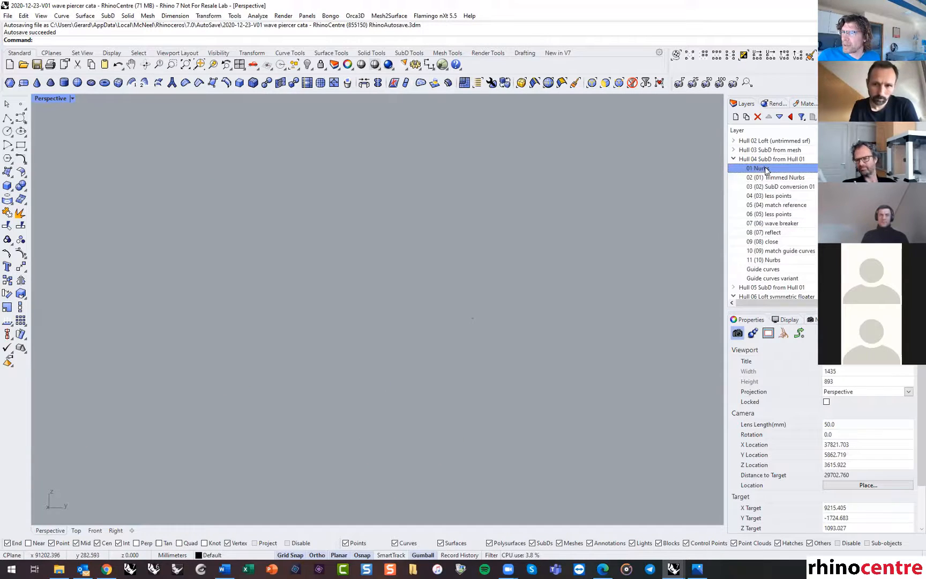
{"action": "right_click", "coordinate": [768, 171]}
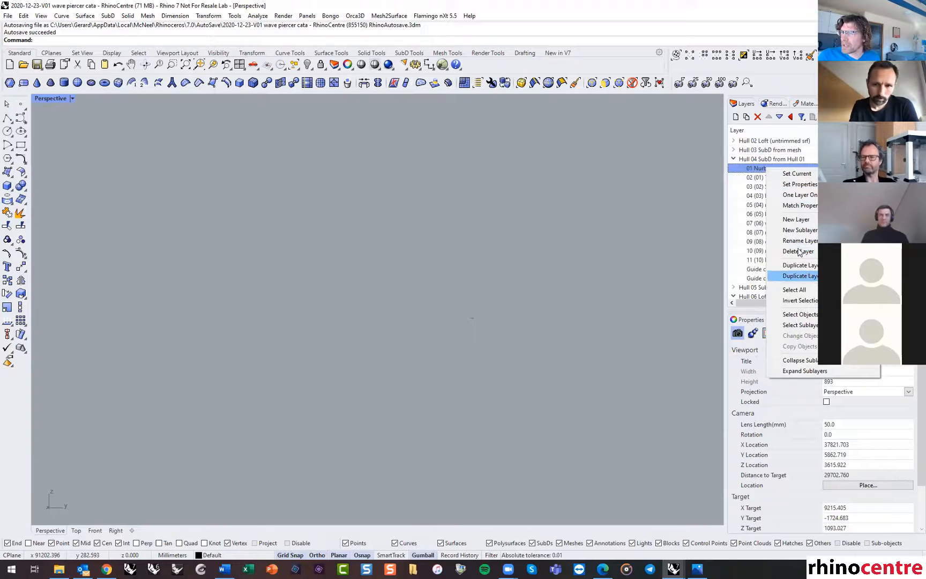
{"action": "left_click", "coordinate": [716, 180]}
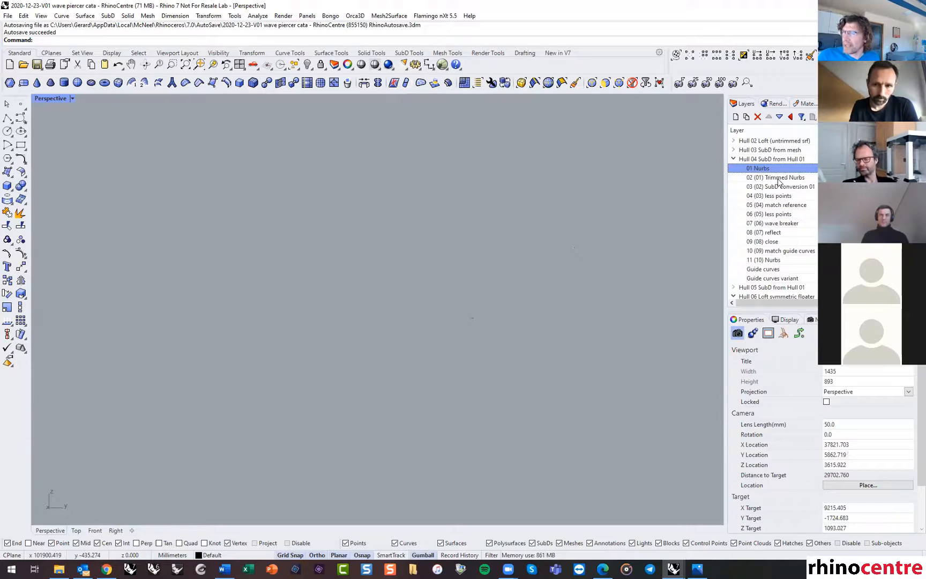
Display the 11 (10) Nurbs and 09 (08) close stages alternately to compare surface layouts, ending on 11 (10) Nurbs.
{"action": "scroll", "coordinate": [811, 227], "scroll_direction": "down", "scroll_amount": 1}
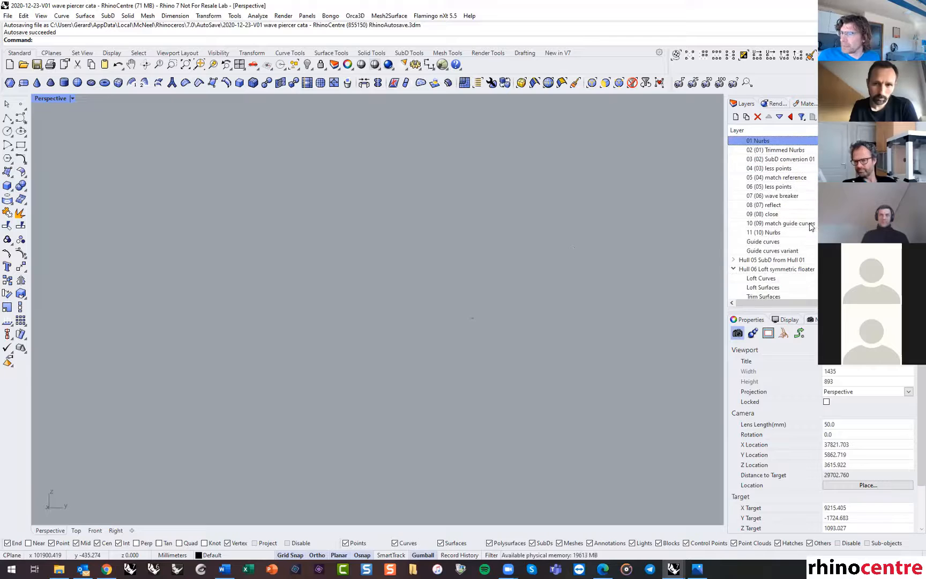
{"action": "left_click", "coordinate": [772, 233]}
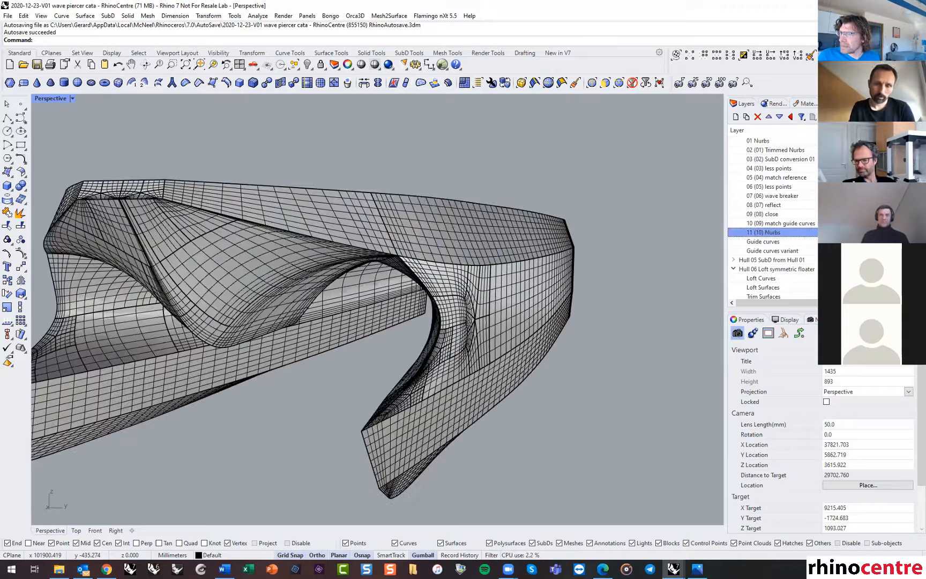
{"action": "left_click", "coordinate": [772, 214]}
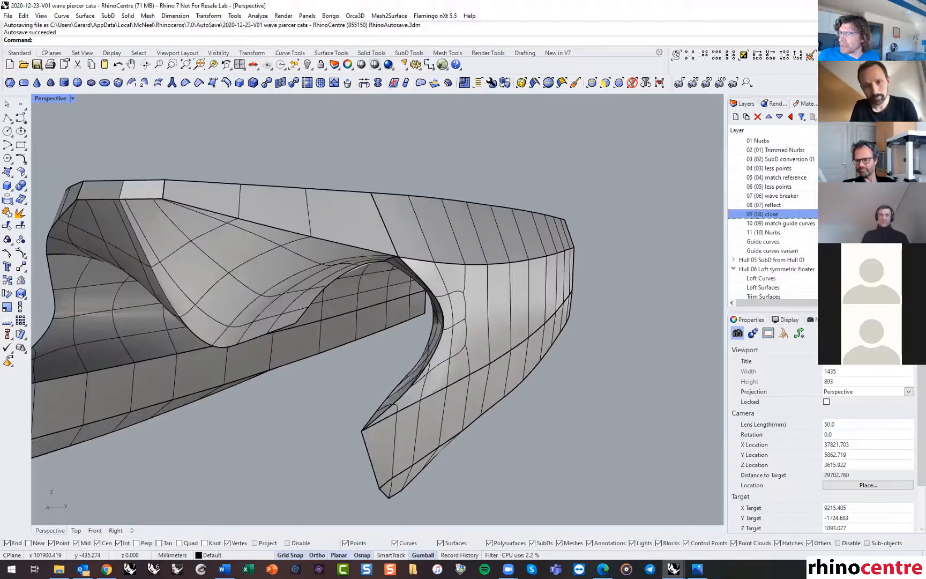
{"action": "right_click_drag", "start_coordinate": [381, 261], "coordinate": [572, 263]}
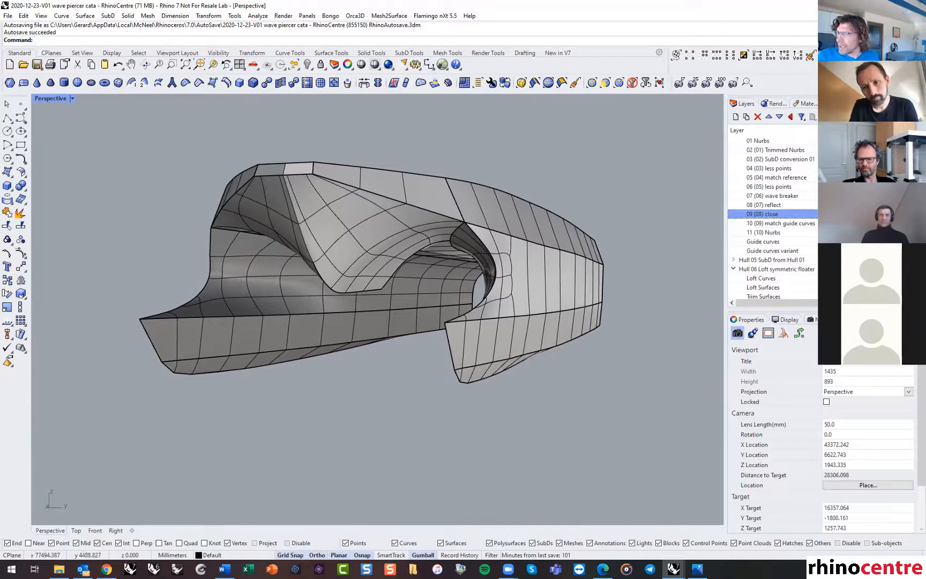
{"action": "left_click", "coordinate": [836, 214]}
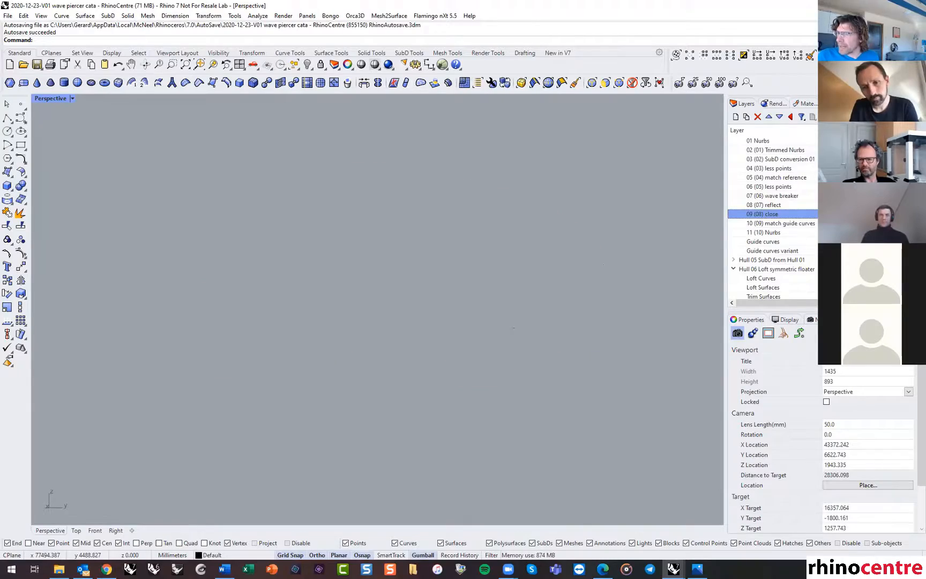
{"action": "left_click", "coordinate": [836, 232]}
{"action": "right_click_drag", "start_coordinate": [642, 227], "coordinate": [491, 284]}
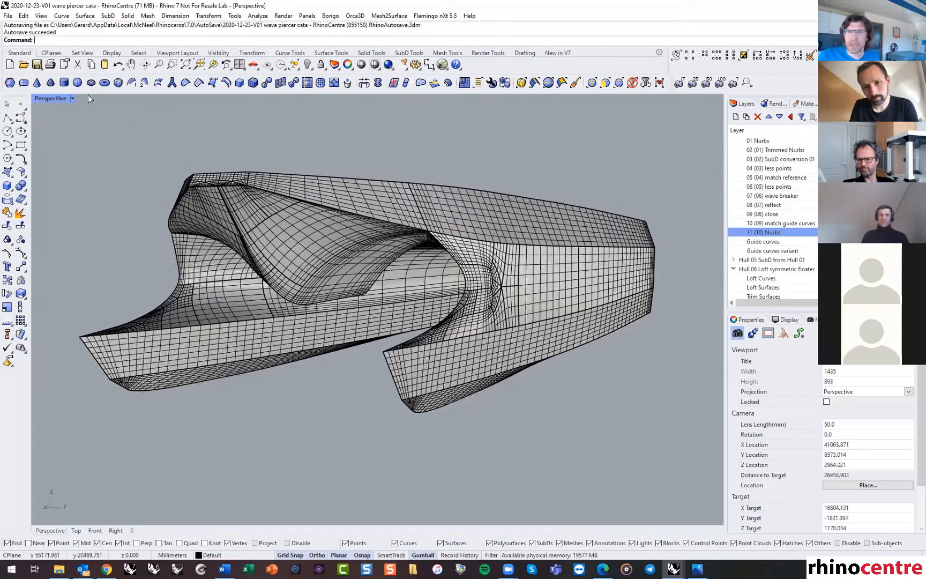
Run a Curvature Analysis on the 11 (10) Nurbs hull with the style set to Gaussian, and deselect the hull.
{"action": "left_click", "coordinate": [303, 216]}
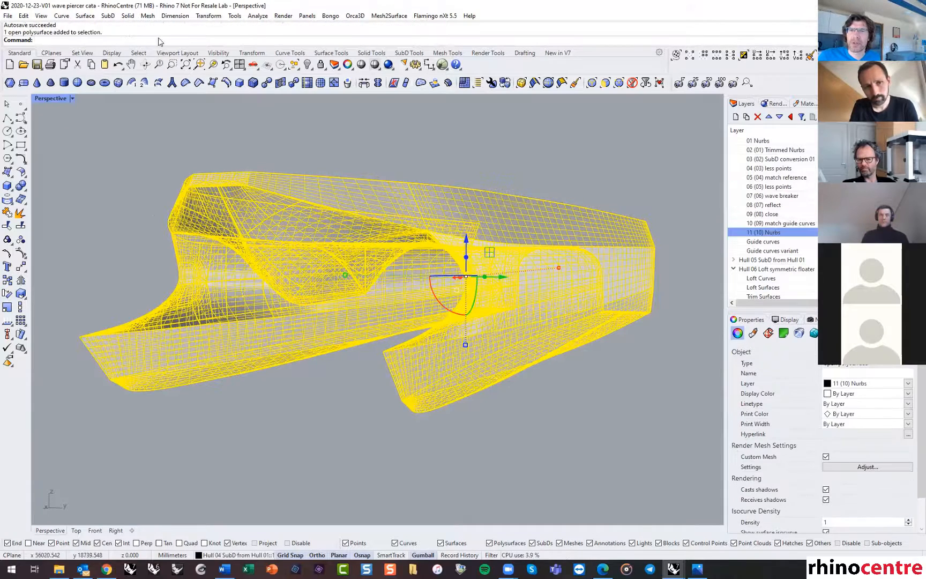
{"action": "left_click", "coordinate": [258, 15]}
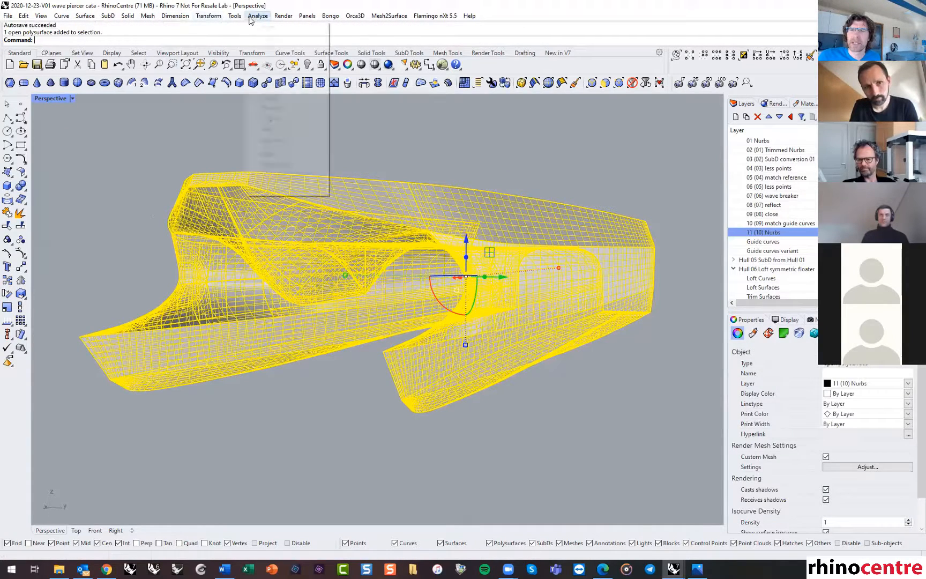
{"action": "mouse_move", "coordinate": [276, 48]}
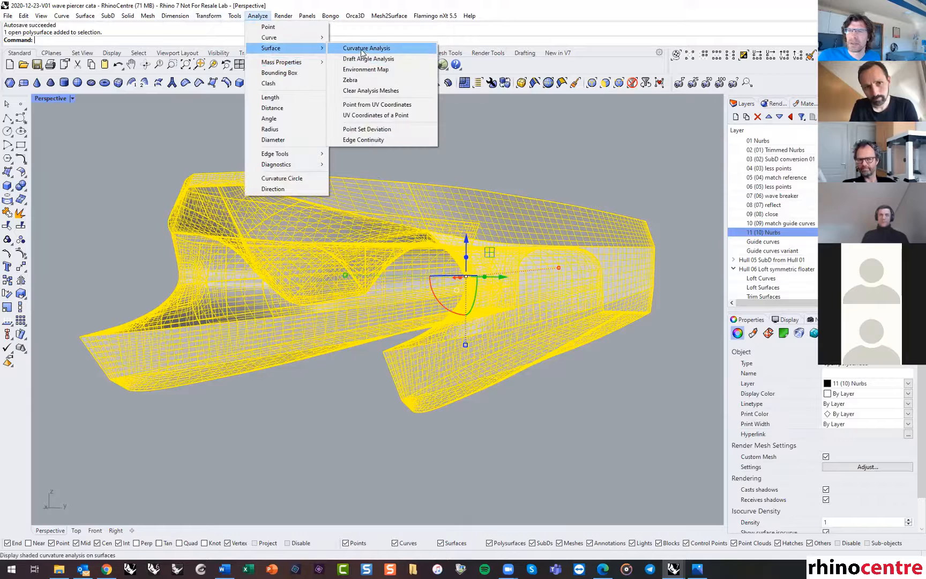
{"action": "left_click", "coordinate": [366, 48]}
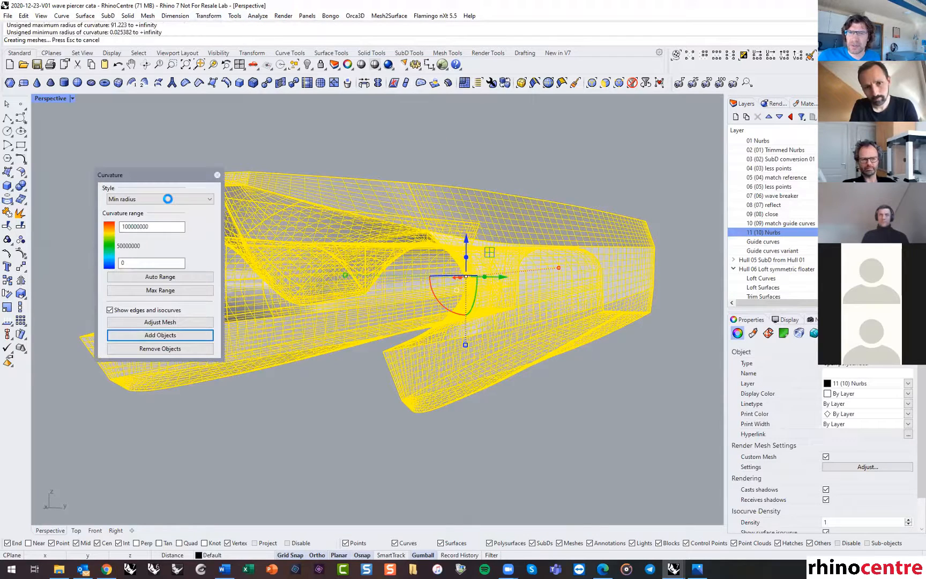
{"action": "left_click", "coordinate": [168, 199]}
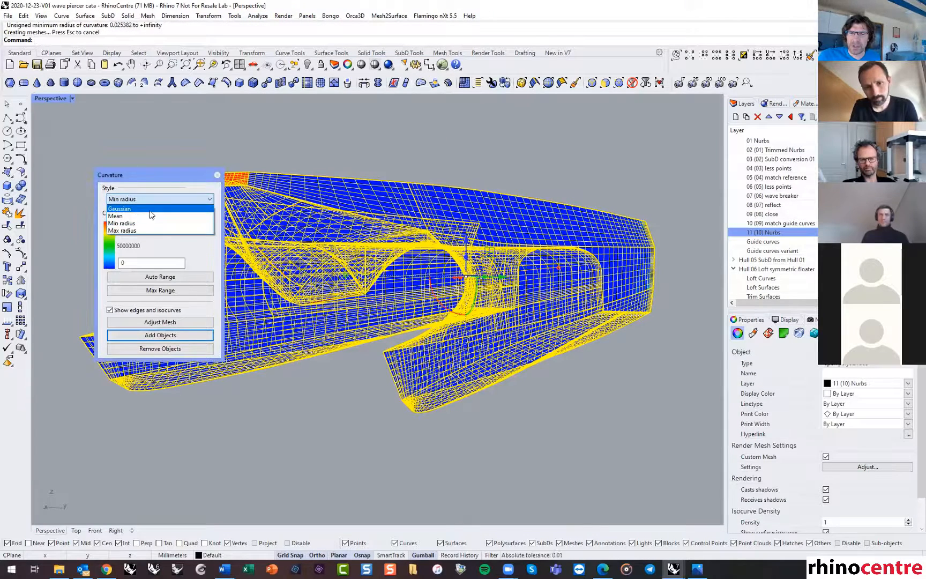
{"action": "left_click", "coordinate": [137, 208]}
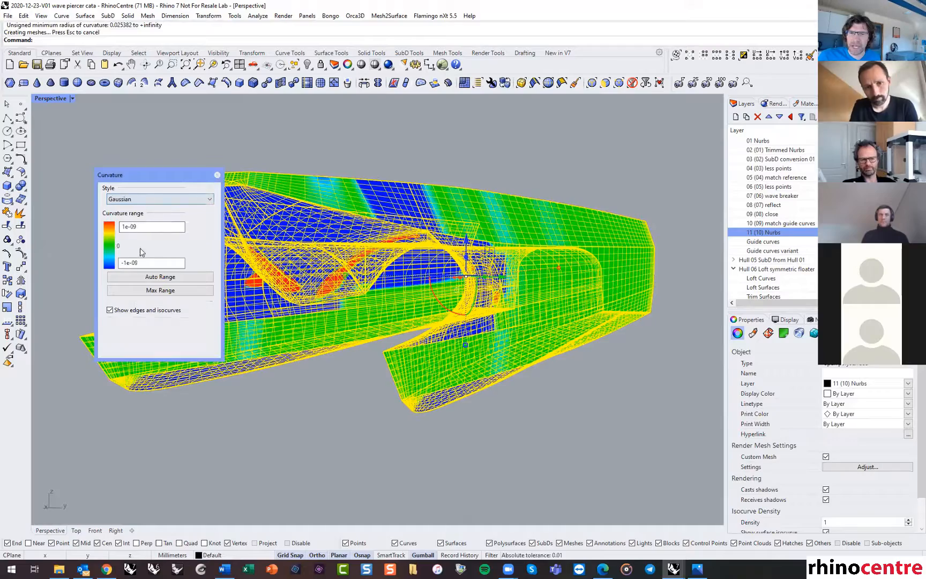
{"action": "left_click", "coordinate": [306, 387]}
Examine the Gaussian curvature around the tunnel side's star point up close and from several angles, and close the analysis.
{"action": "right_click_drag", "start_coordinate": [374, 372], "coordinate": [393, 338]}
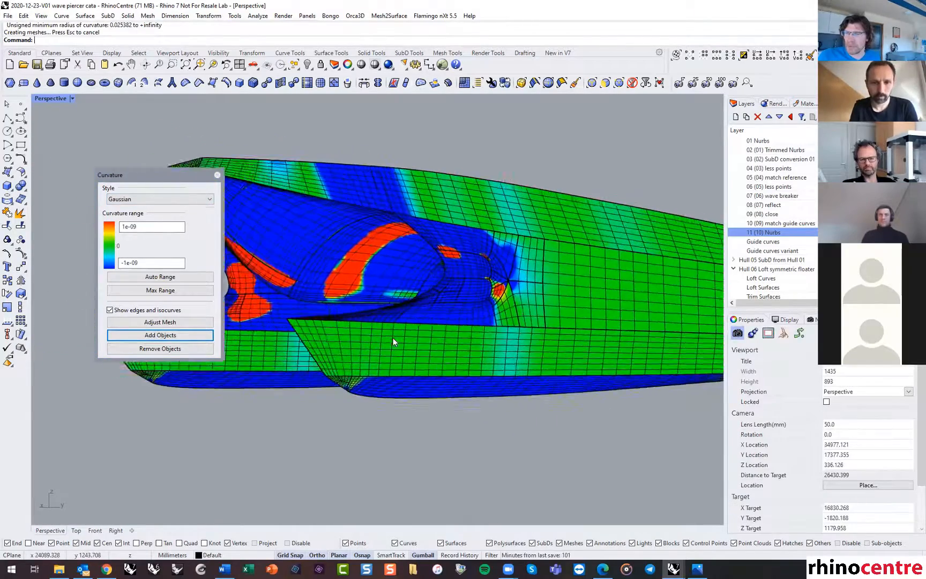
{"action": "scroll", "coordinate": [472, 300], "scroll_direction": "up", "scroll_amount": 3}
{"action": "scroll", "coordinate": [518, 321], "scroll_direction": "up", "scroll_amount": 5}
{"action": "scroll", "coordinate": [431, 224], "scroll_direction": "down", "scroll_amount": 3}
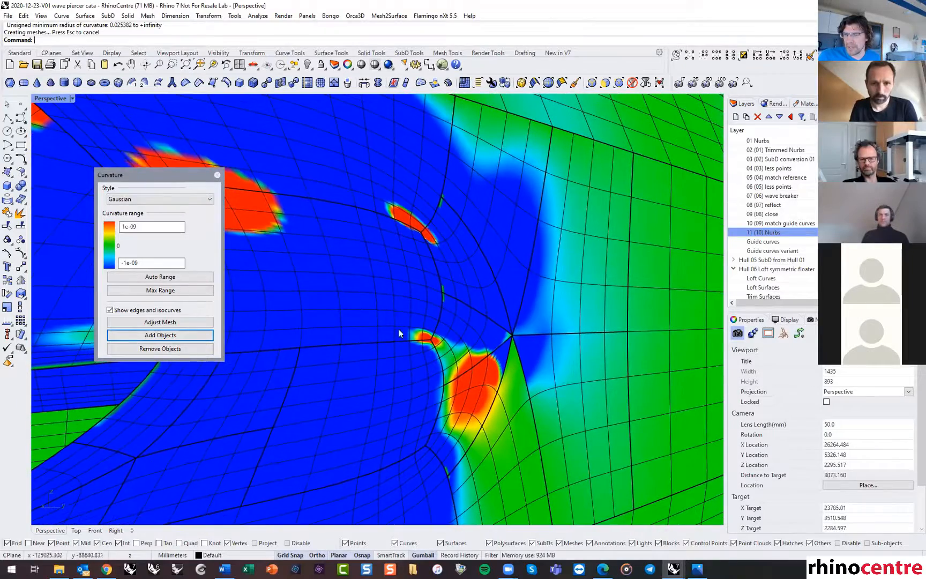
{"action": "scroll", "coordinate": [461, 367], "scroll_direction": "down", "scroll_amount": 3}
{"action": "scroll", "coordinate": [464, 364], "scroll_direction": "down", "scroll_amount": 4}
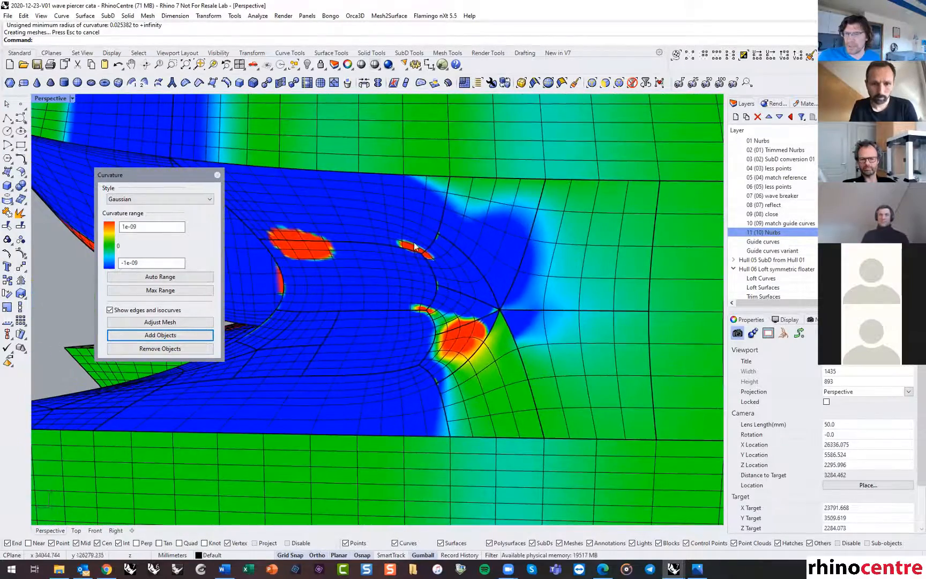
{"action": "right_click_drag", "start_coordinate": [434, 320], "coordinate": [396, 274]}
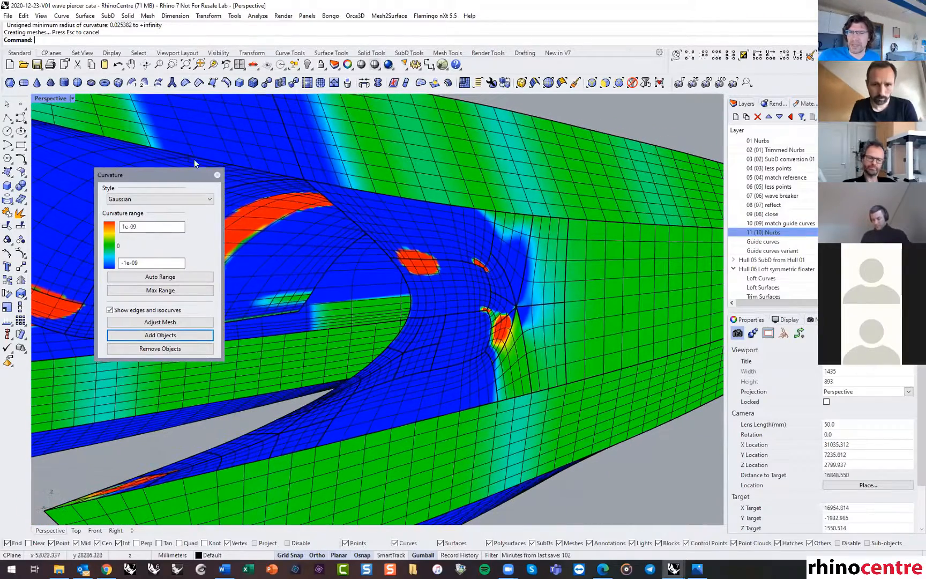
{"action": "left_click", "coordinate": [218, 175]}
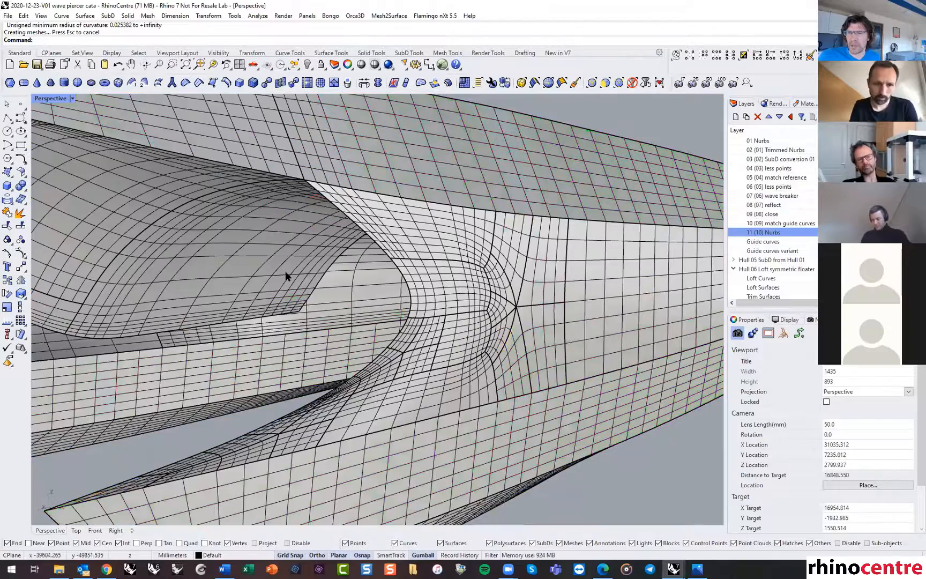
{"action": "scroll", "coordinate": [287, 274], "scroll_direction": "down", "scroll_amount": 3}
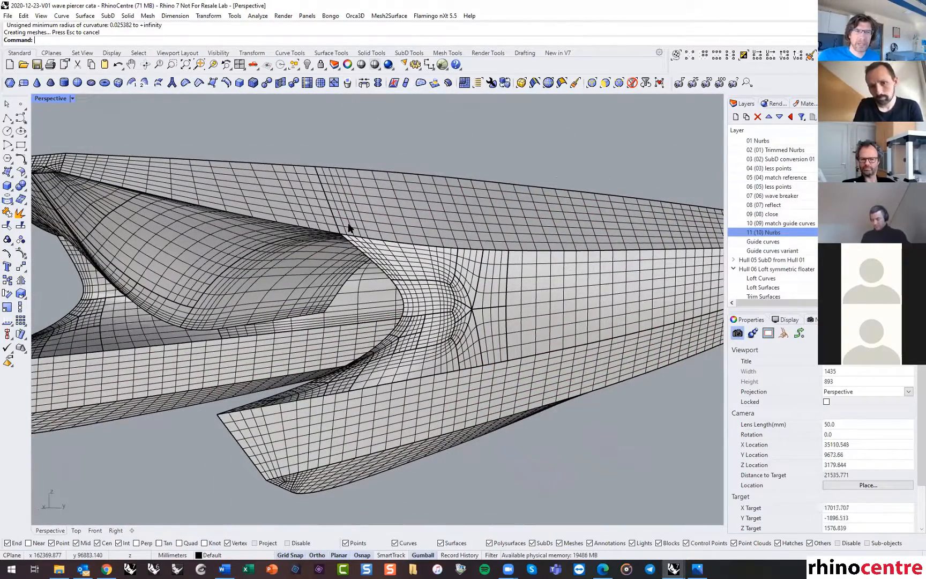
{"action": "scroll", "coordinate": [349, 228], "scroll_direction": "down", "scroll_amount": 1}
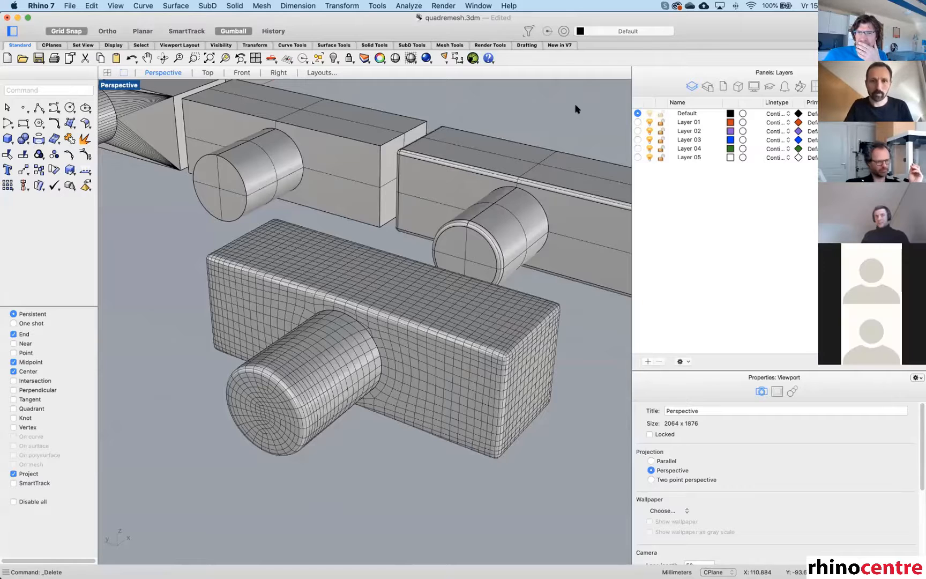
Create a new empty document in place of the quadremesh.3dm view.
{"action": "key", "text": "super+n"}
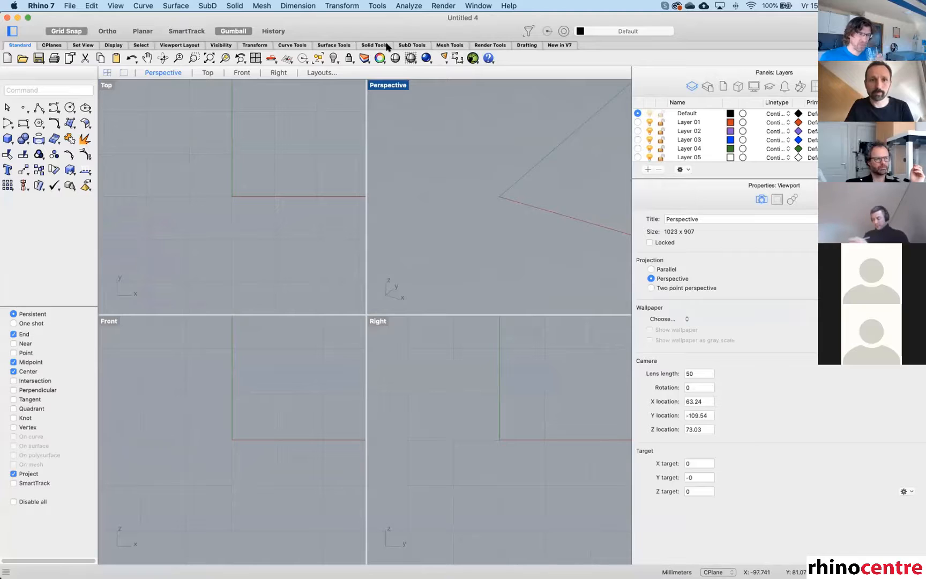
{"action": "left_click", "coordinate": [406, 46]}
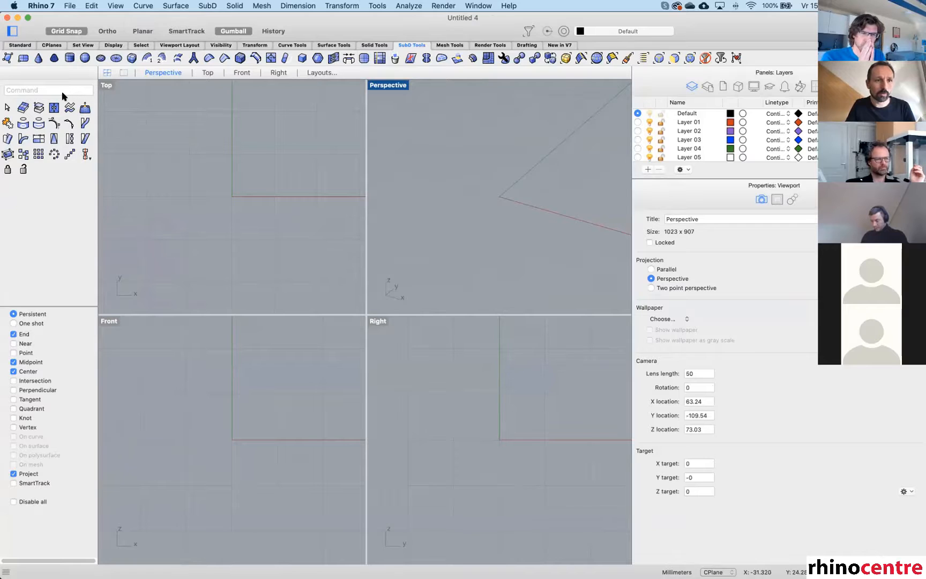
{"action": "left_click", "coordinate": [22, 45]}
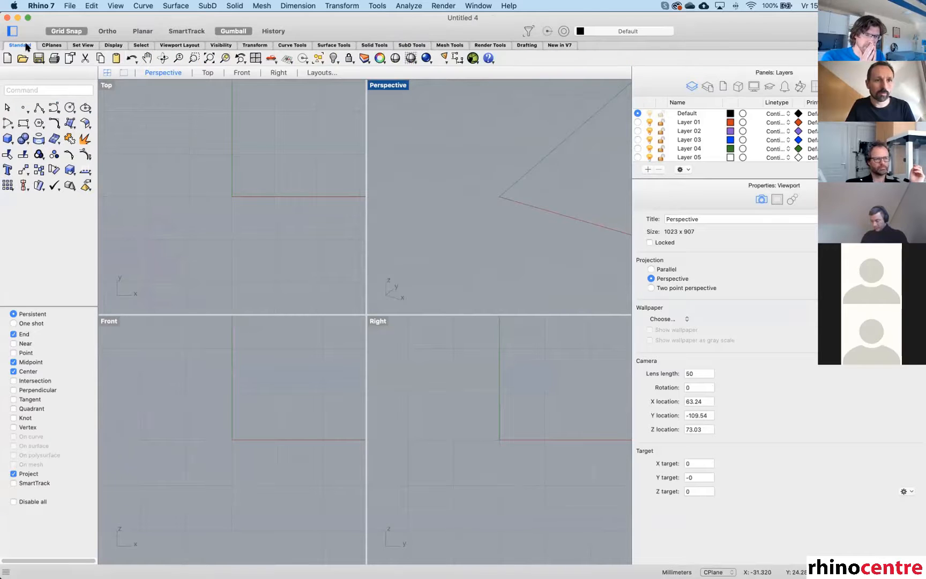
Draw an open six-point, degree 3 curve with Sub D Friendly enabled in the Top view, and select it.
{"action": "left_click", "coordinate": [54, 107]}
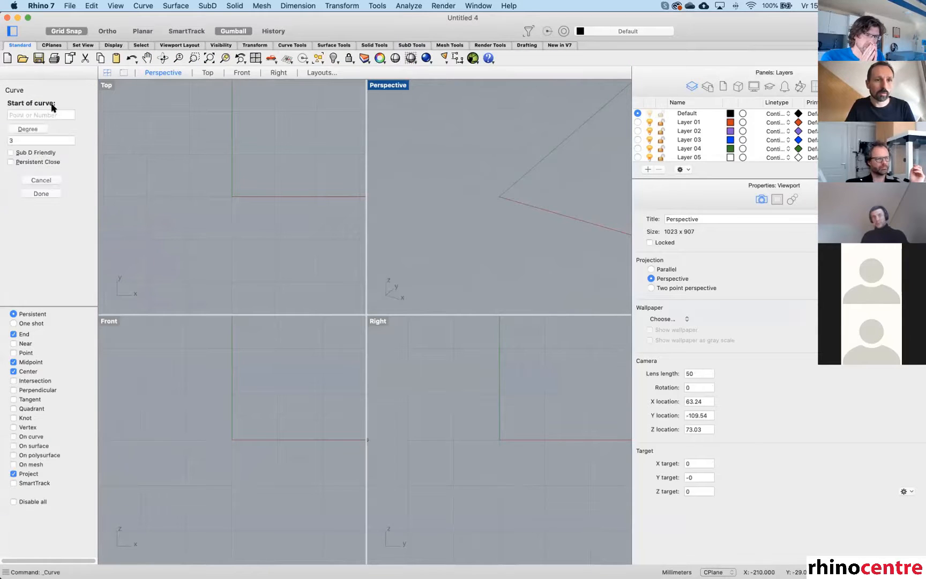
{"action": "left_click", "coordinate": [11, 153]}
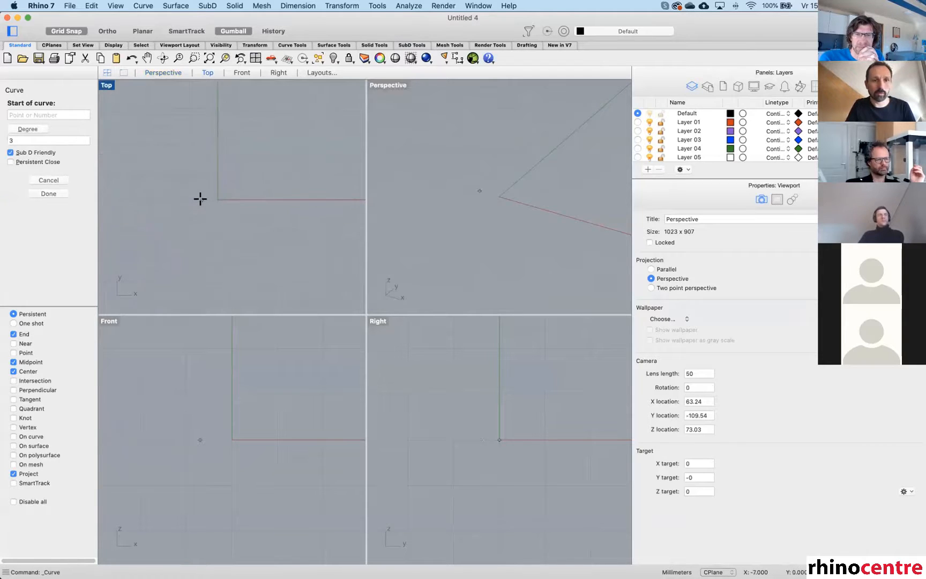
{"action": "left_click", "coordinate": [138, 223]}
{"action": "left_click", "coordinate": [197, 248]}
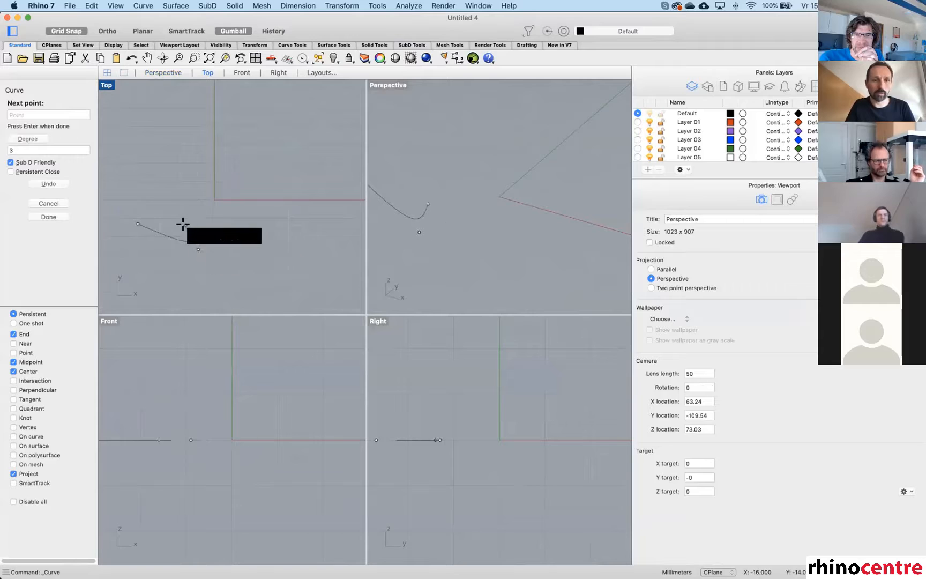
{"action": "scroll", "coordinate": [184, 225], "scroll_direction": "down", "scroll_amount": 6}
{"action": "left_click", "coordinate": [239, 238]}
{"action": "left_click", "coordinate": [297, 222]}
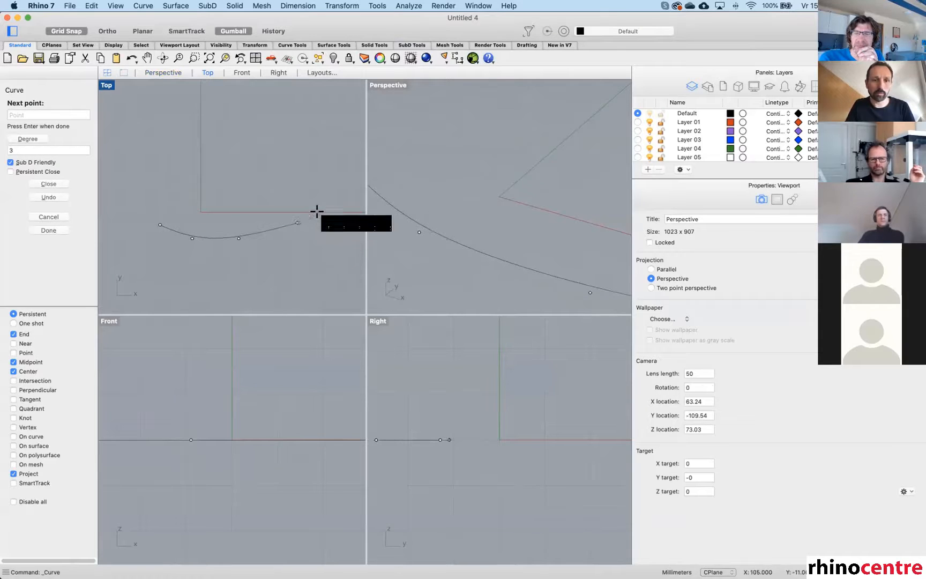
{"action": "left_click", "coordinate": [353, 174]}
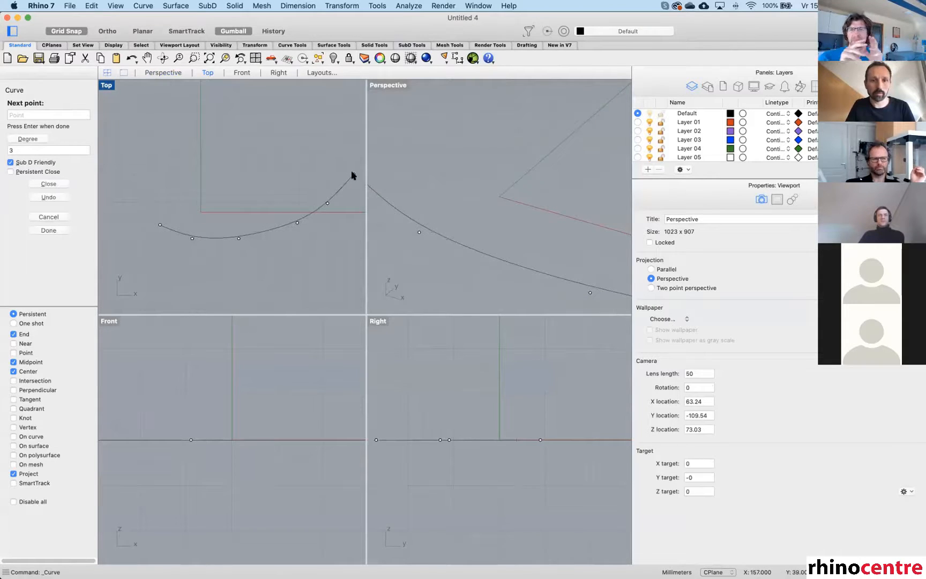
{"action": "key", "text": "Return"}
{"action": "left_click", "coordinate": [460, 249]}
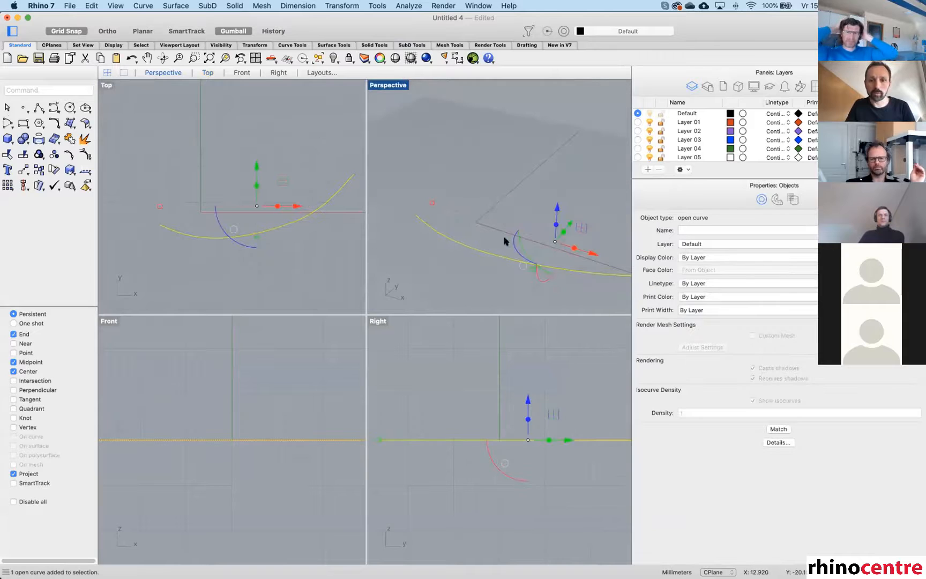
Extrude the selected SubD-friendly curve upward into an open SubD strip and maximize the Perspective view.
{"action": "left_click_drag", "start_coordinate": [556, 225], "coordinate": [561, 177]}
{"action": "double_click", "coordinate": [393, 86]}
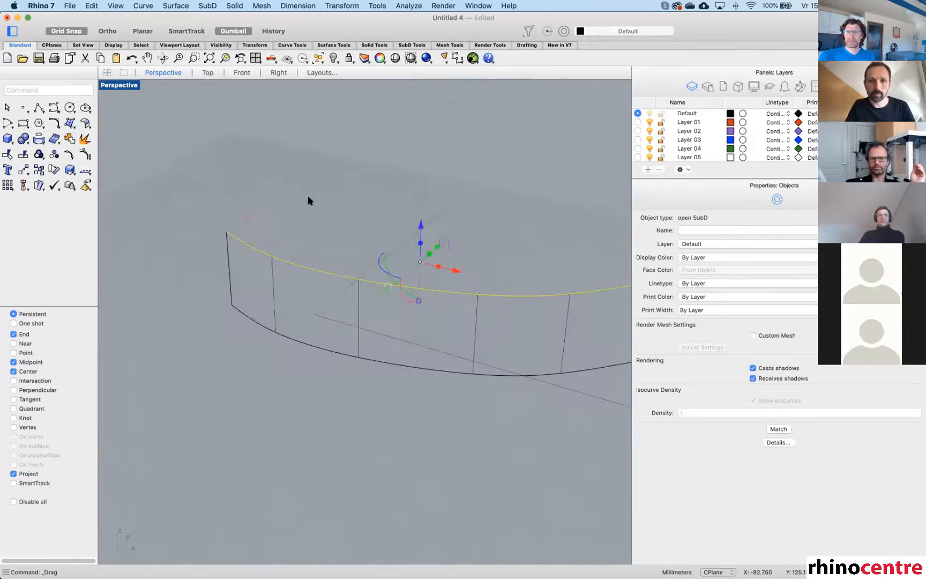
{"action": "right_click_drag", "start_coordinate": [309, 201], "coordinate": [433, 231]}
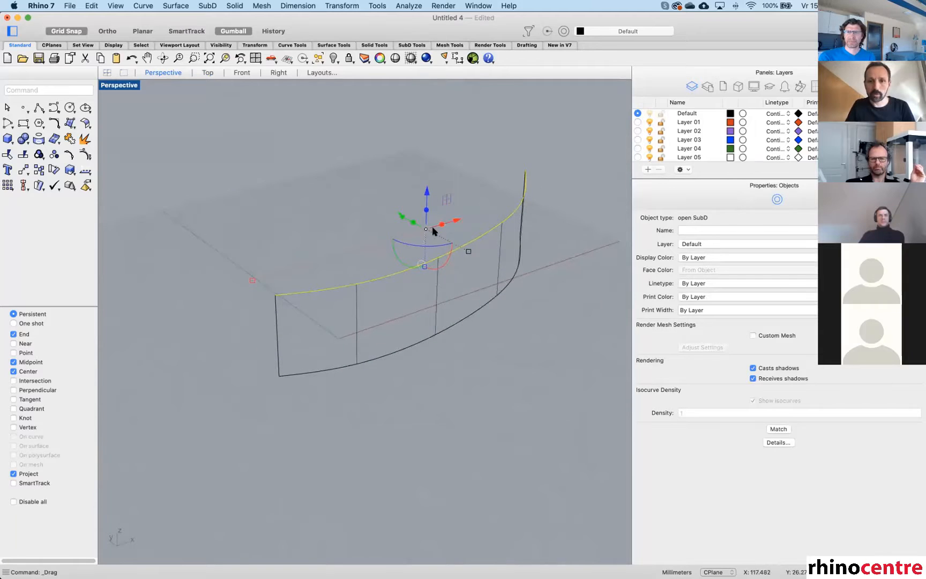
Select the SubD strip and compare its flat and smooth display.
{"action": "left_click", "coordinate": [498, 261]}
{"action": "key", "text": "Tab"}
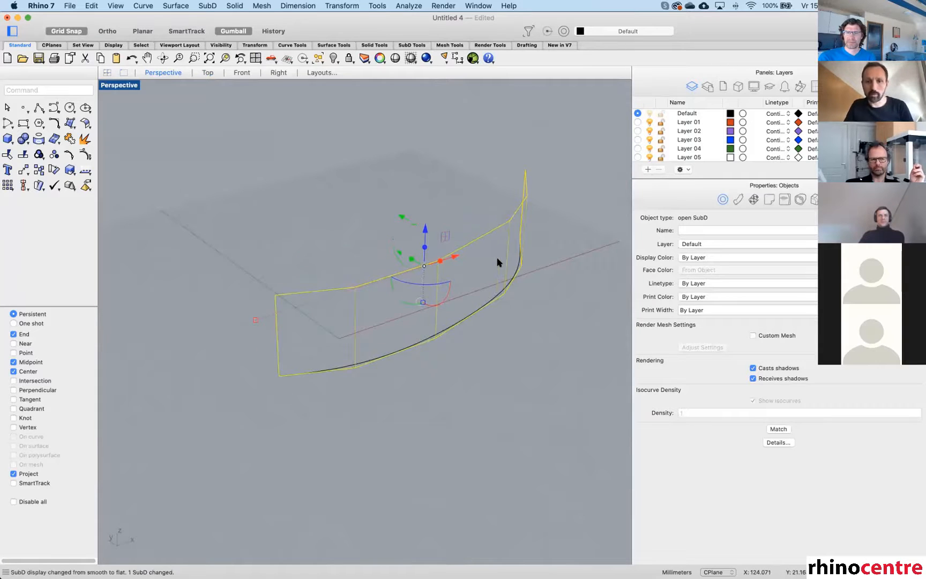
{"action": "key", "text": "Tab"}
{"action": "key", "text": "Tab"}
{"action": "key", "text": "Tab"}
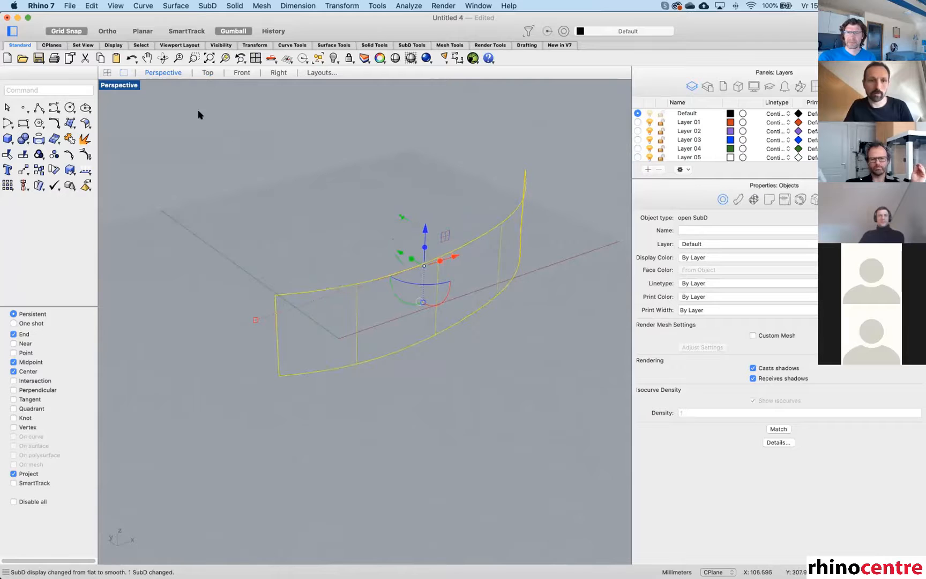
Set the Perspective view's display mode to Shaded and view the strip from its other side.
{"action": "left_click", "coordinate": [131, 87]}
{"action": "left_click", "coordinate": [176, 324]}
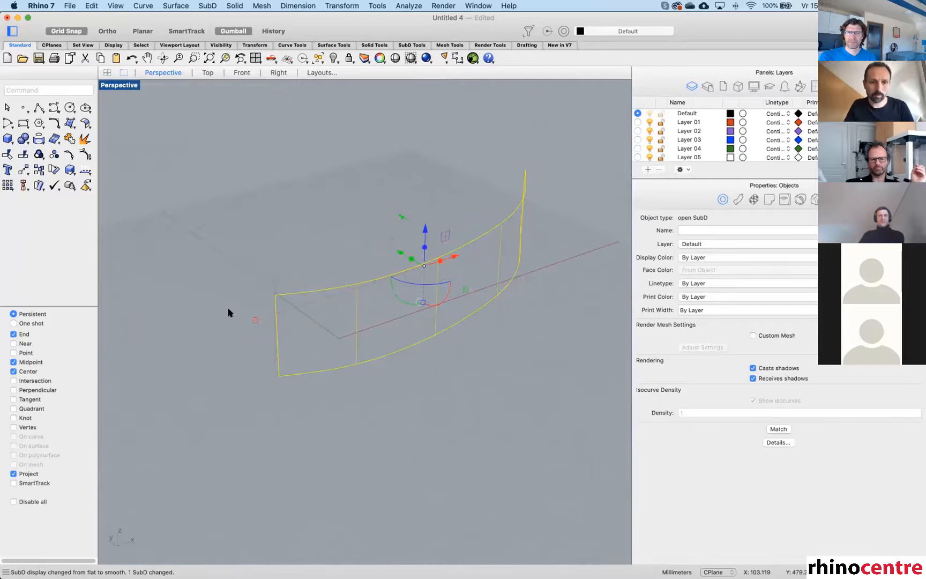
{"action": "right_click_drag", "start_coordinate": [318, 233], "coordinate": [415, 236]}
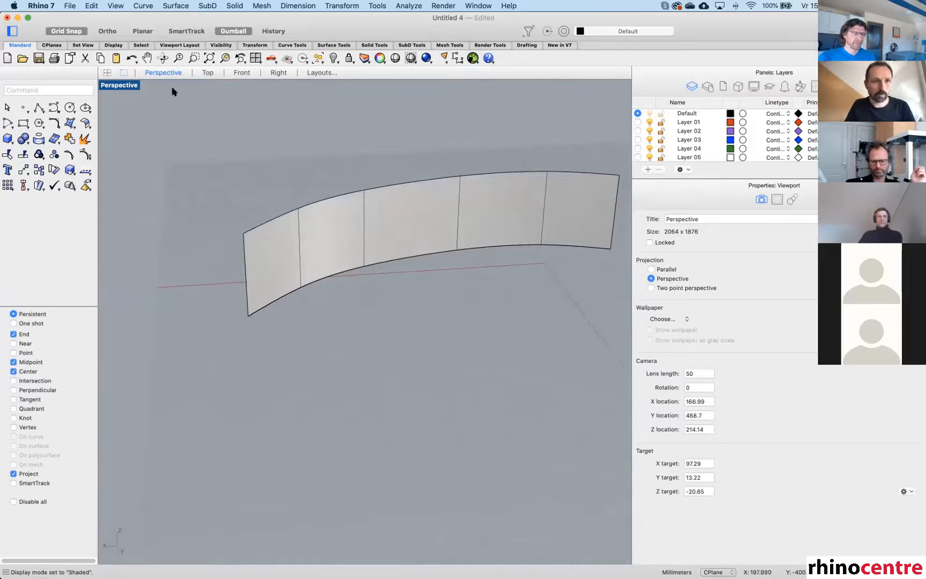
In the preferences, set the Shaded display mode's backface settings to Use front face settings, and check the strip from both sides.
{"action": "key", "text": "super+comma"}
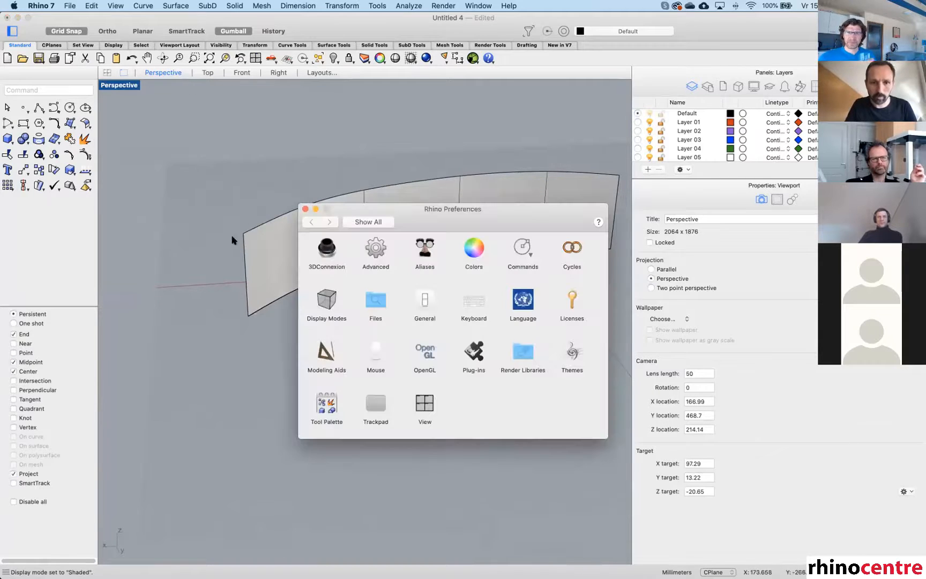
{"action": "left_click", "coordinate": [327, 302]}
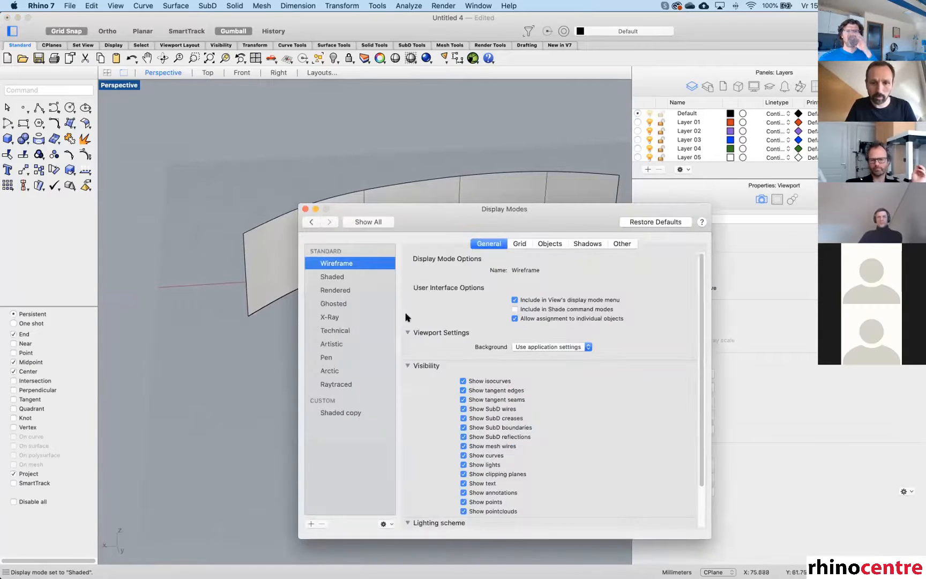
{"action": "left_click", "coordinate": [335, 276]}
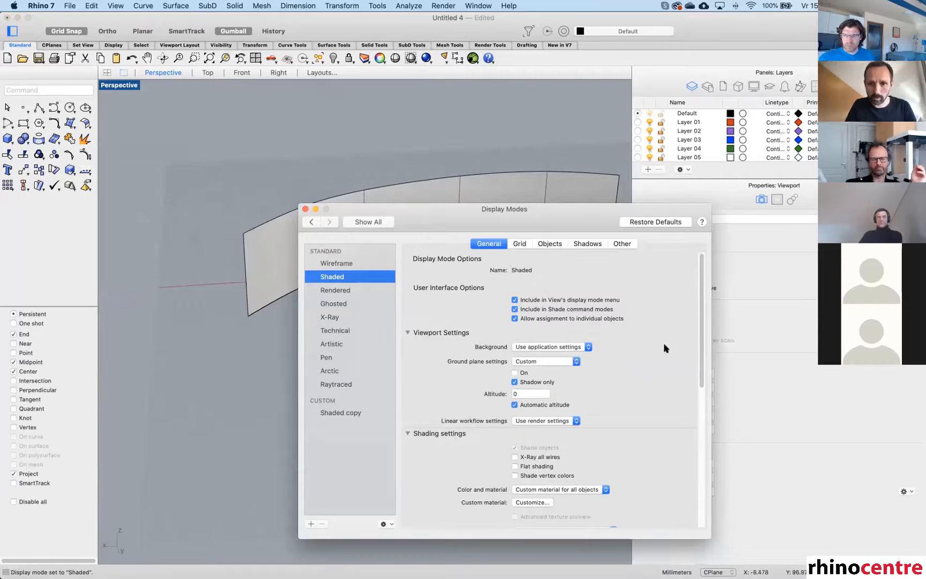
{"action": "scroll", "coordinate": [643, 346], "scroll_direction": "down", "scroll_amount": 2}
{"action": "scroll", "coordinate": [601, 300], "scroll_direction": "up", "scroll_amount": 2}
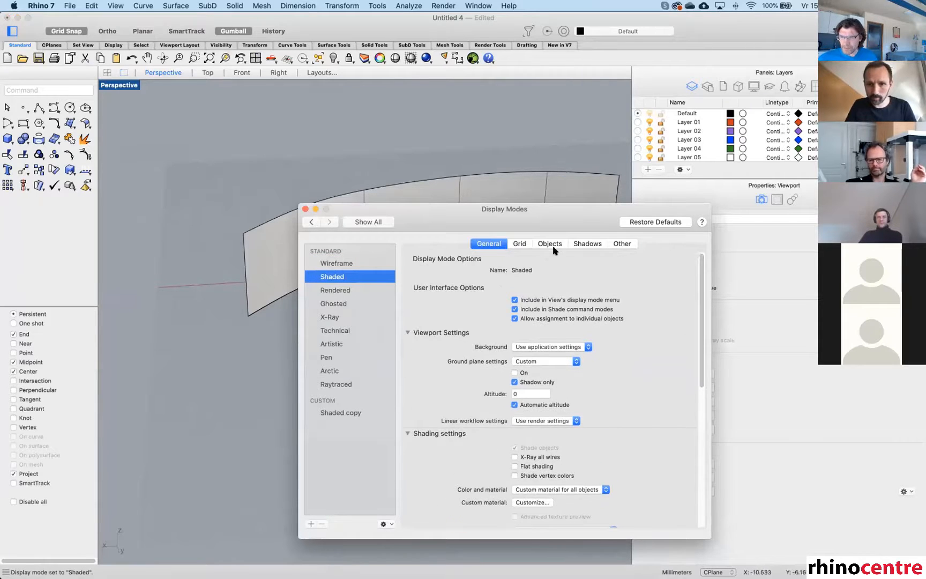
{"action": "left_click", "coordinate": [550, 243]}
{"action": "left_click_drag", "start_coordinate": [699, 318], "coordinate": [696, 390]}
{"action": "left_click", "coordinate": [498, 243]}
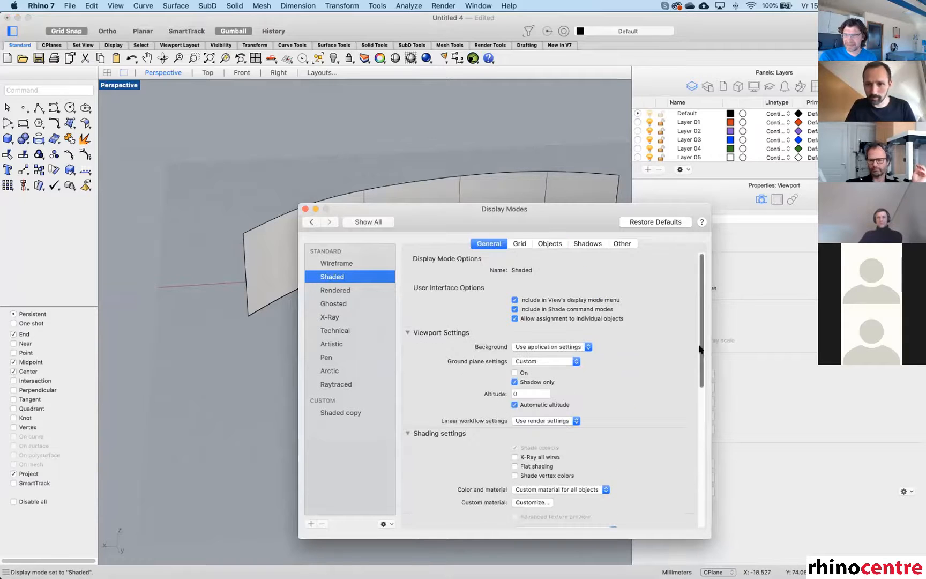
{"action": "left_click_drag", "start_coordinate": [699, 348], "coordinate": [700, 489]}
{"action": "scroll", "coordinate": [504, 334], "scroll_direction": "up", "scroll_amount": 2}
{"action": "left_click", "coordinate": [534, 298]}
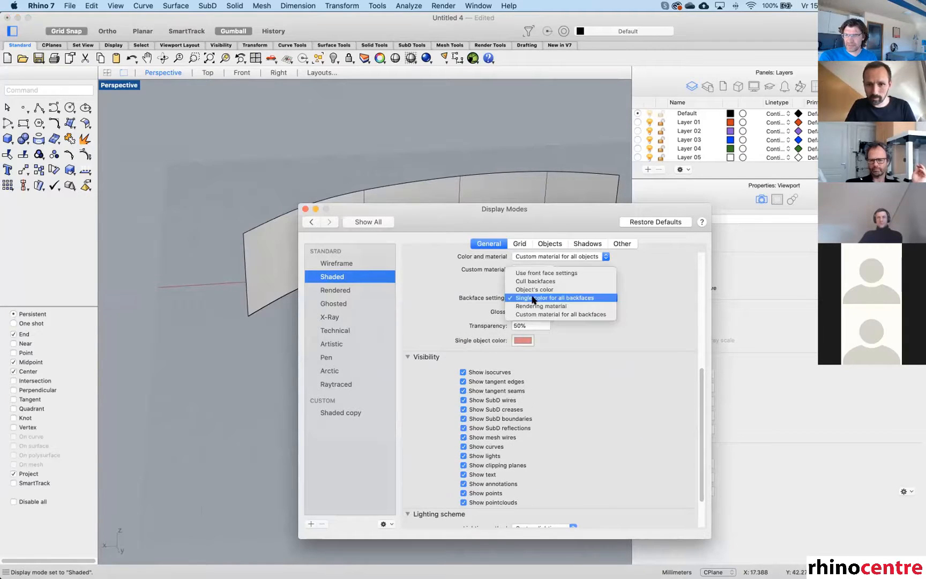
{"action": "left_click", "coordinate": [540, 273]}
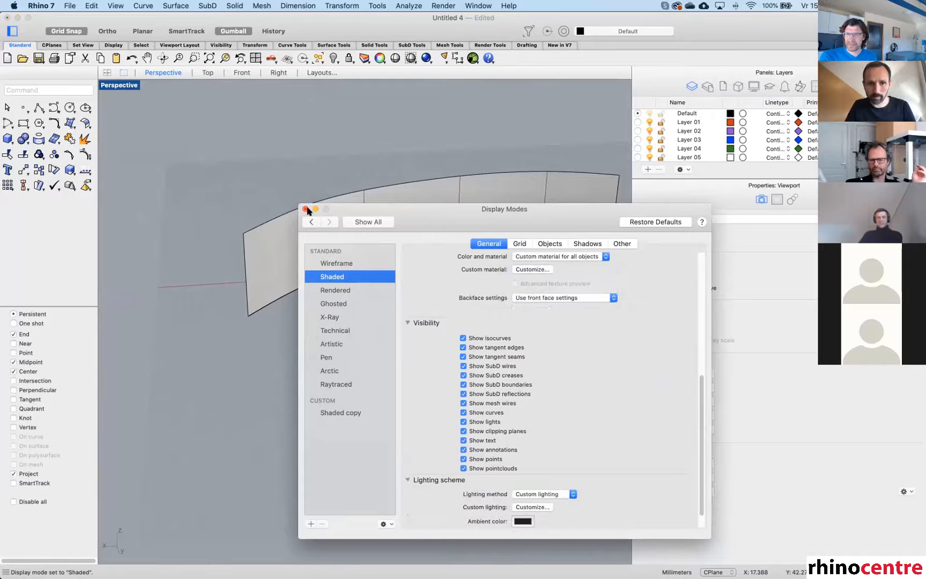
{"action": "left_click", "coordinate": [368, 221]}
{"action": "left_click", "coordinate": [306, 209]}
{"action": "right_click_drag", "start_coordinate": [505, 196], "coordinate": [459, 222]}
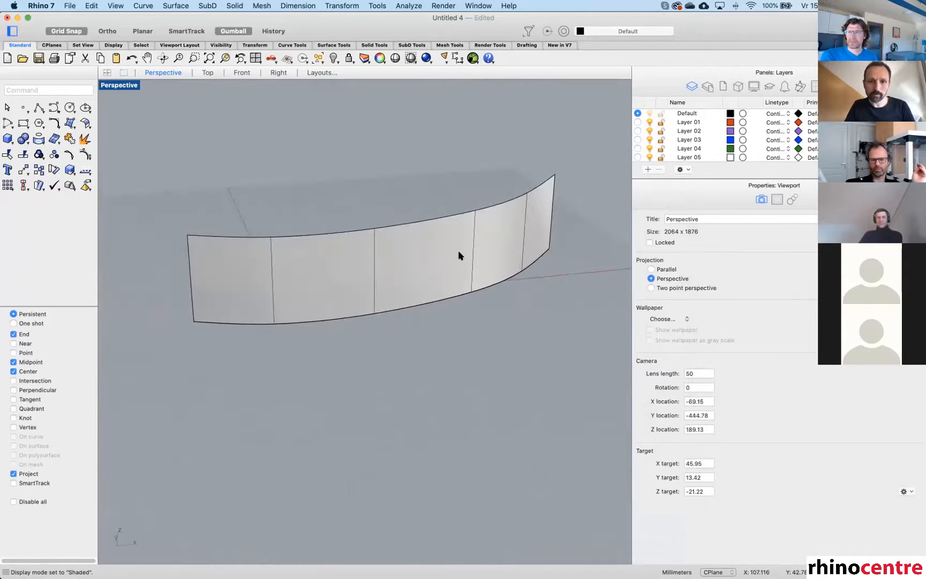
{"action": "scroll", "coordinate": [402, 263], "scroll_direction": "down", "scroll_amount": 2}
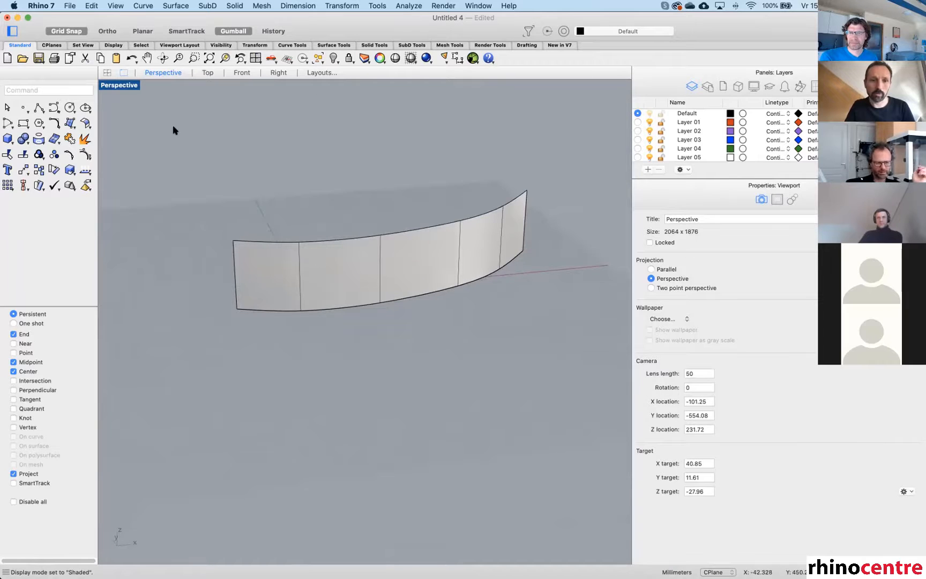
Restore the four-viewport layout and delete both the open curve and the SubD strip.
{"action": "double_click", "coordinate": [116, 86]}
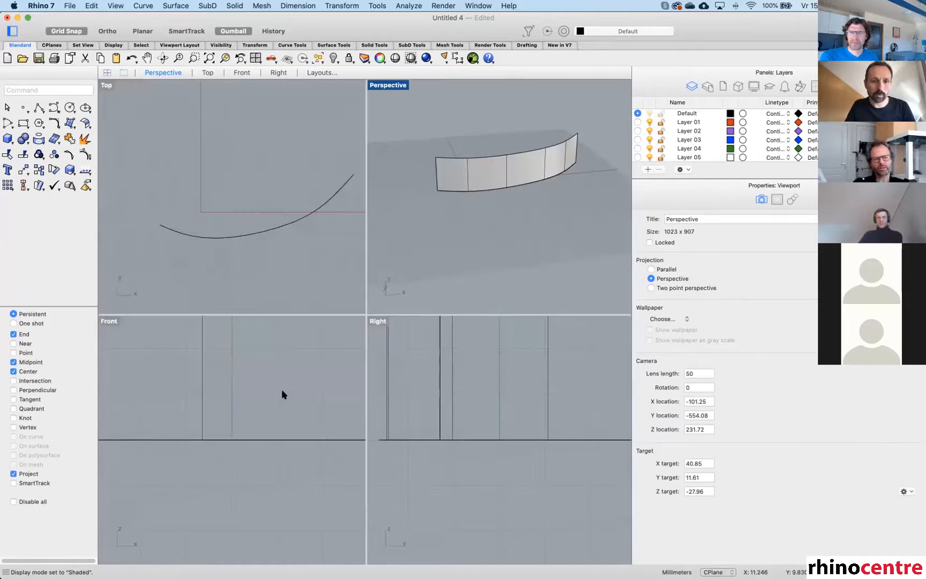
{"action": "scroll", "coordinate": [260, 391], "scroll_direction": "down", "scroll_amount": 10}
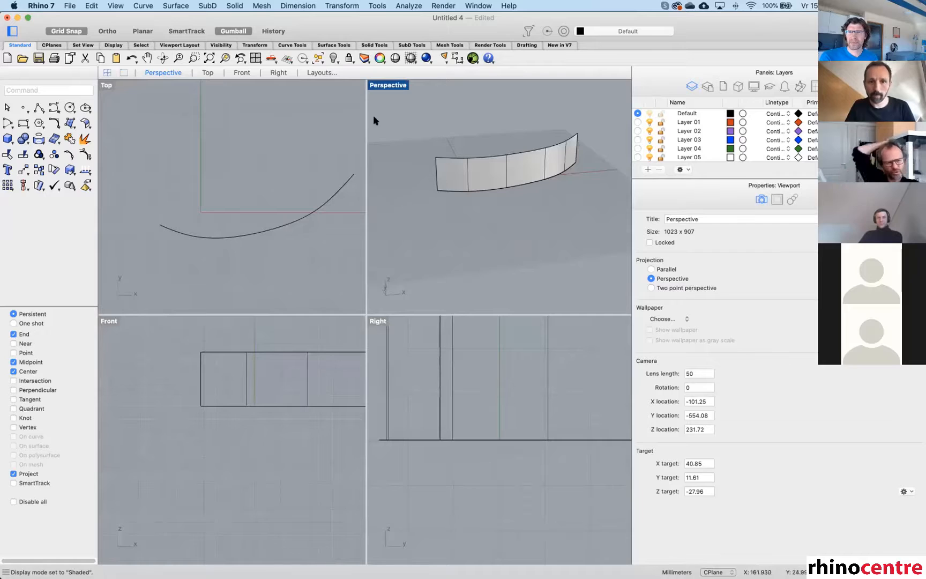
{"action": "right_click_drag", "start_coordinate": [300, 244], "coordinate": [268, 221]}
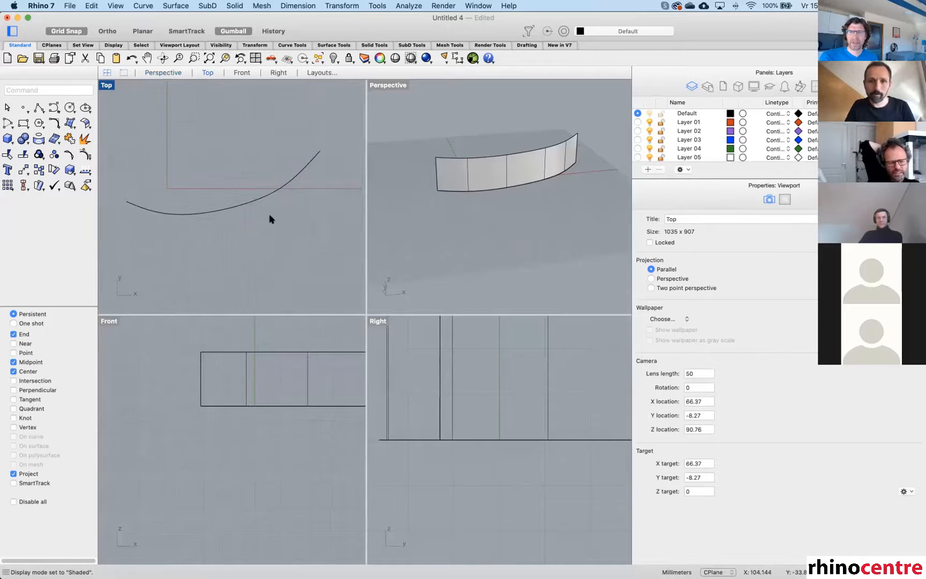
{"action": "left_click", "coordinate": [270, 196]}
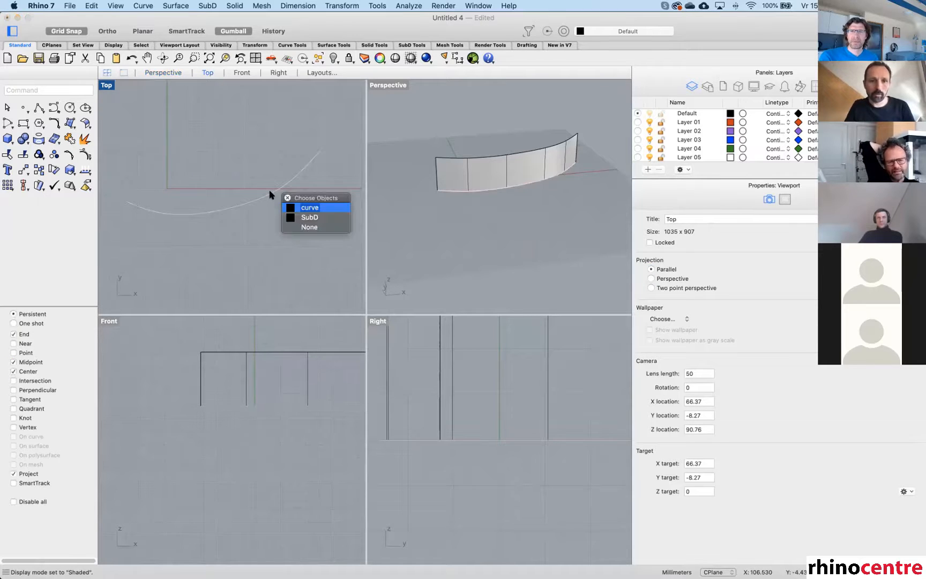
{"action": "left_click", "coordinate": [301, 209]}
{"action": "key", "text": "Delete"}
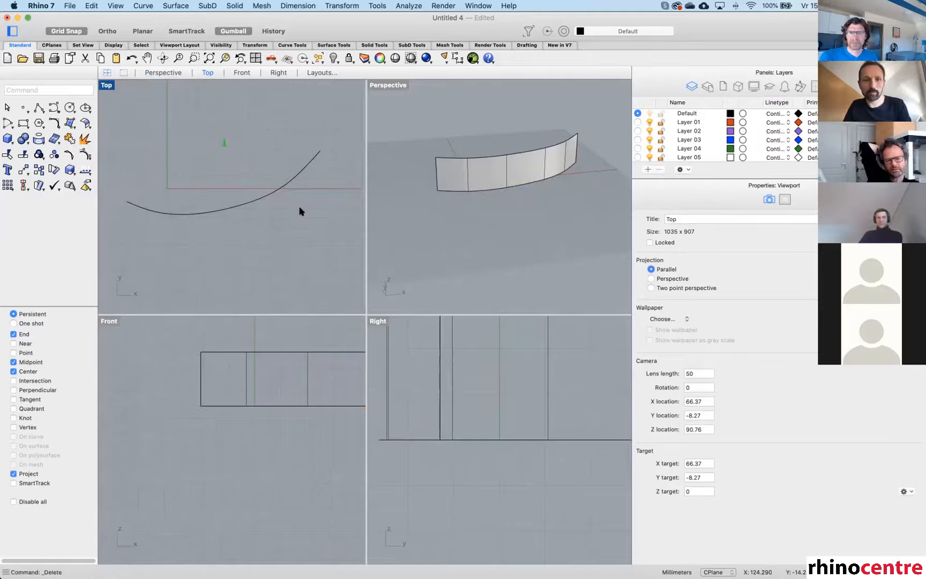
{"action": "left_click", "coordinate": [485, 172]}
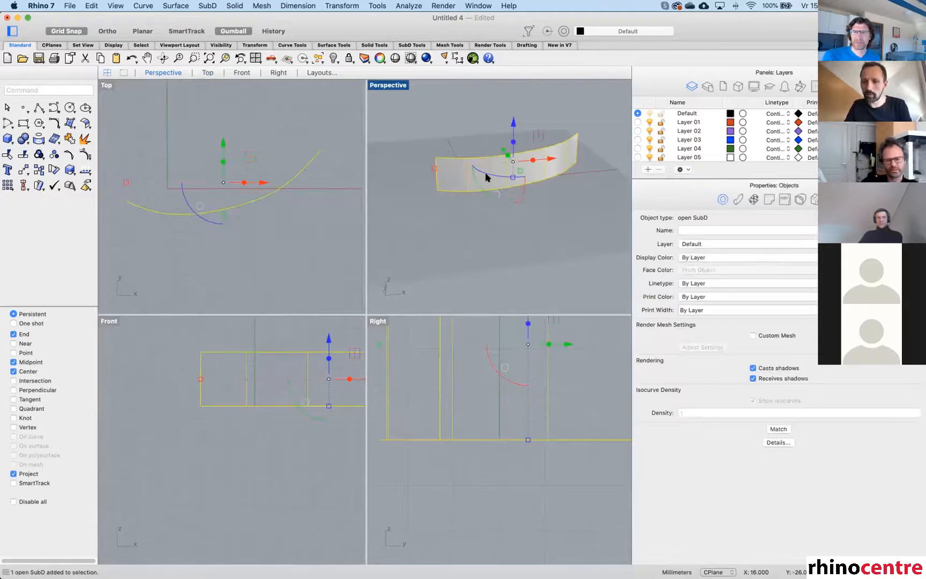
{"action": "key", "text": "Delete"}
Draw an open five-point, degree 3 curve with Sub D Friendly enabled in the Top view, dipping below the X axis.
{"action": "left_click", "coordinate": [38, 108]}
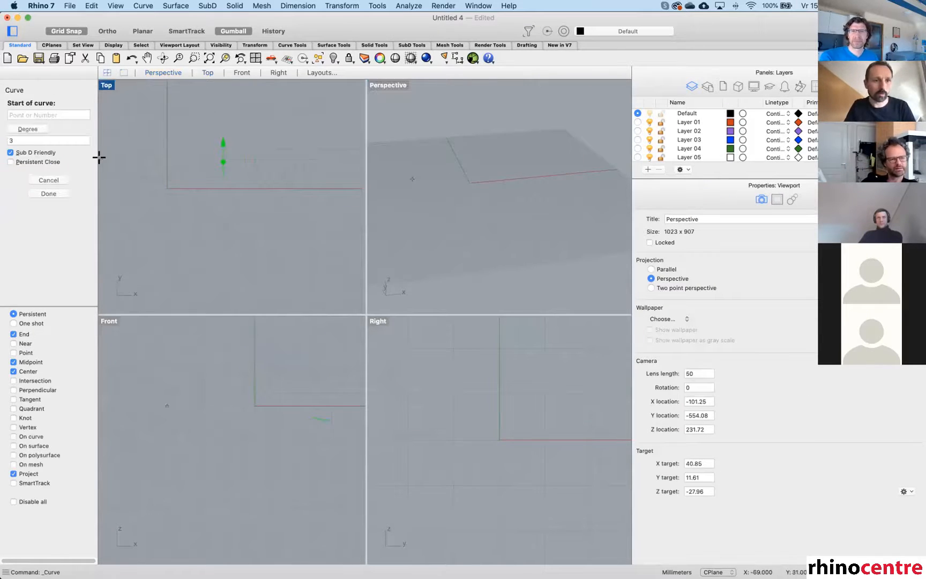
{"action": "left_click", "coordinate": [128, 182]}
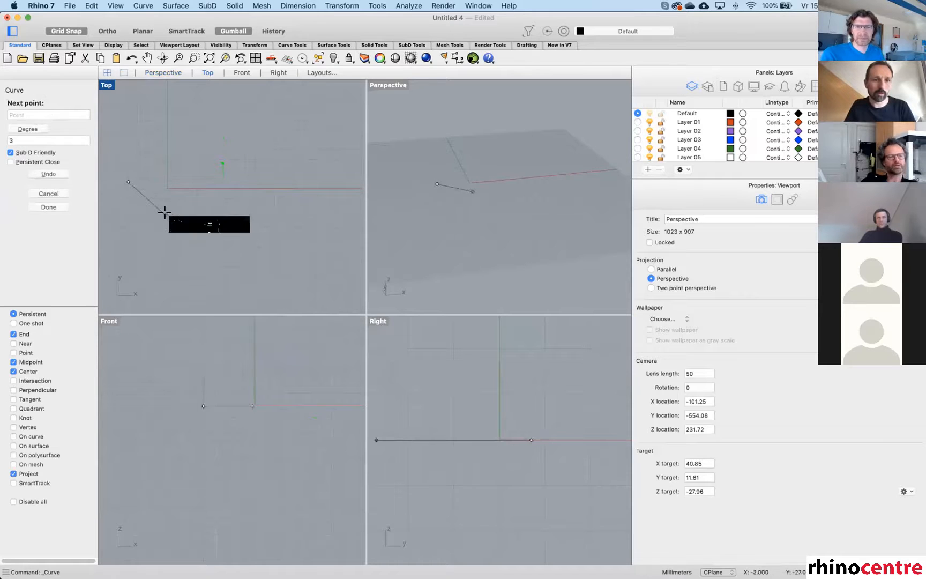
{"action": "left_click", "coordinate": [166, 215]}
{"action": "left_click", "coordinate": [235, 214]}
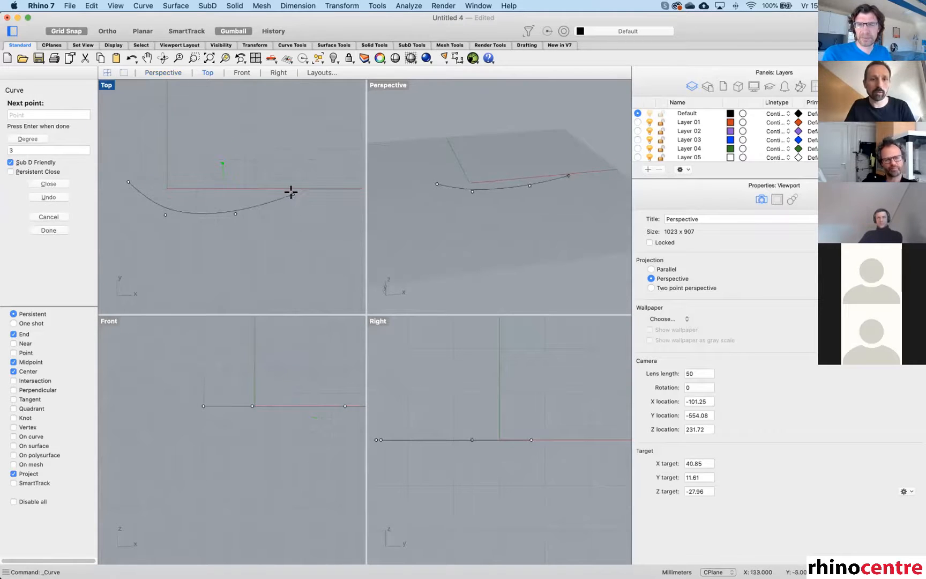
{"action": "left_click", "coordinate": [293, 194]}
{"action": "left_click", "coordinate": [336, 151]}
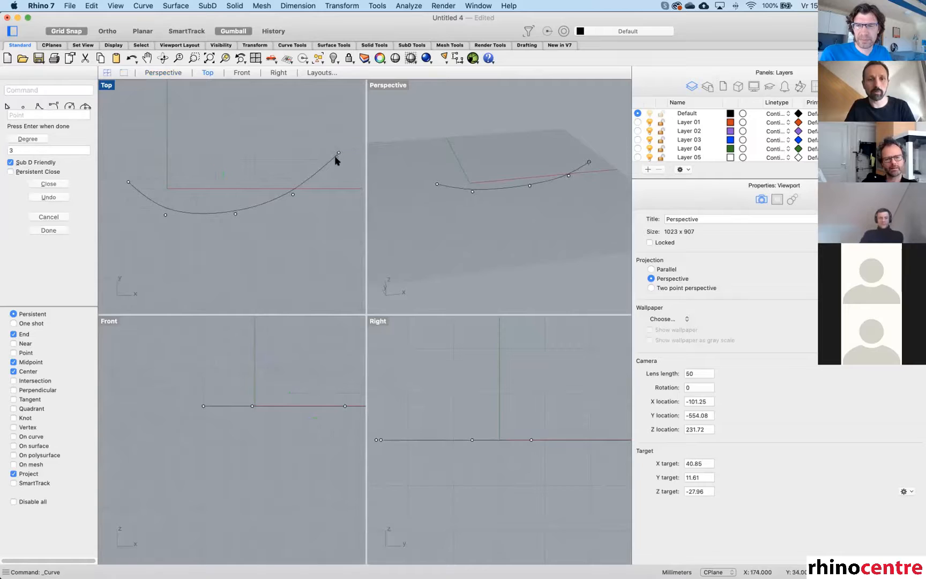
{"action": "key", "text": "Return"}
Extrude the five-point curve upward into a SubD strip and deselect it.
{"action": "left_click", "coordinate": [504, 186]}
{"action": "left_click_drag", "start_coordinate": [522, 157], "coordinate": [524, 121]}
{"action": "left_click", "coordinate": [484, 228]}
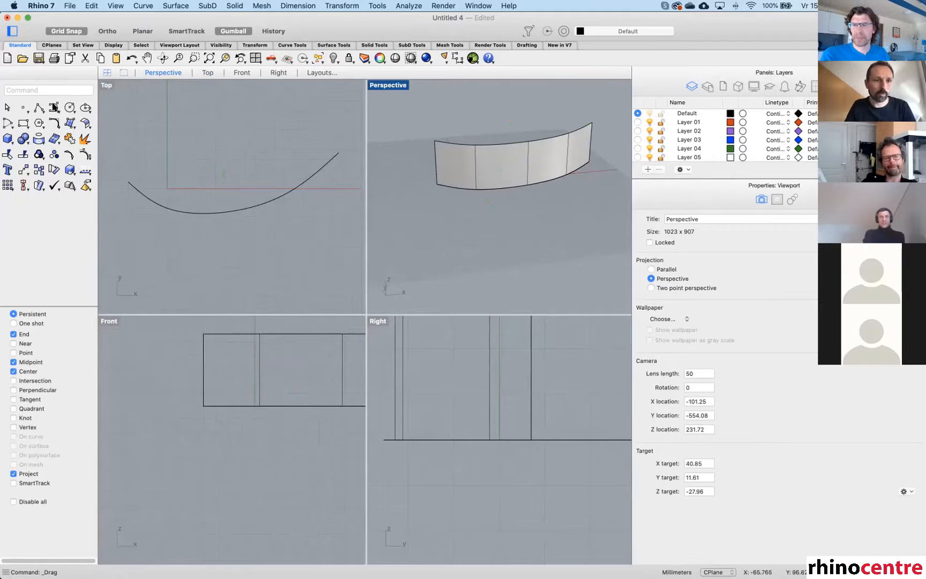
Turn on the control points of the five-point base curve and examine them near its start in the Top view.
{"action": "left_click", "coordinate": [53, 107]}
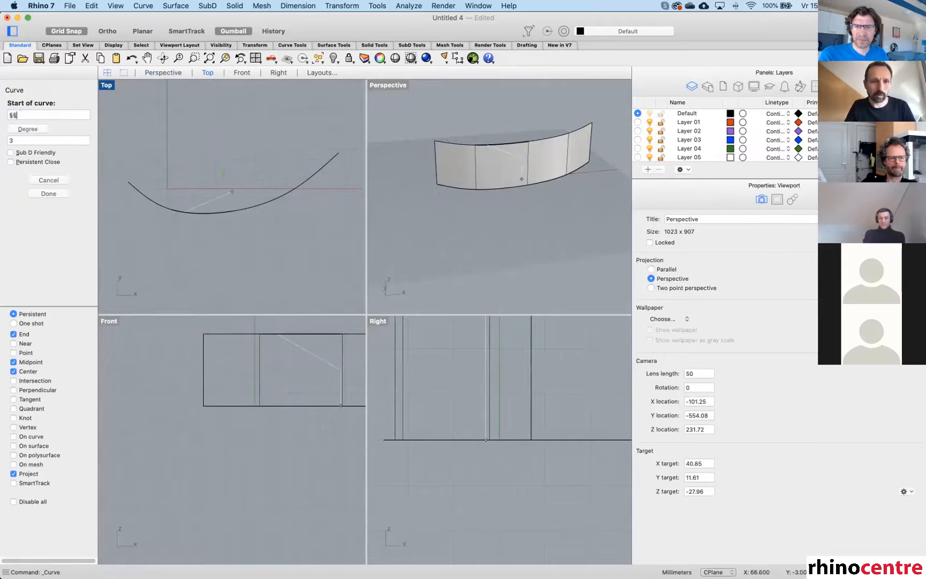
{"action": "key", "text": "Escape"}
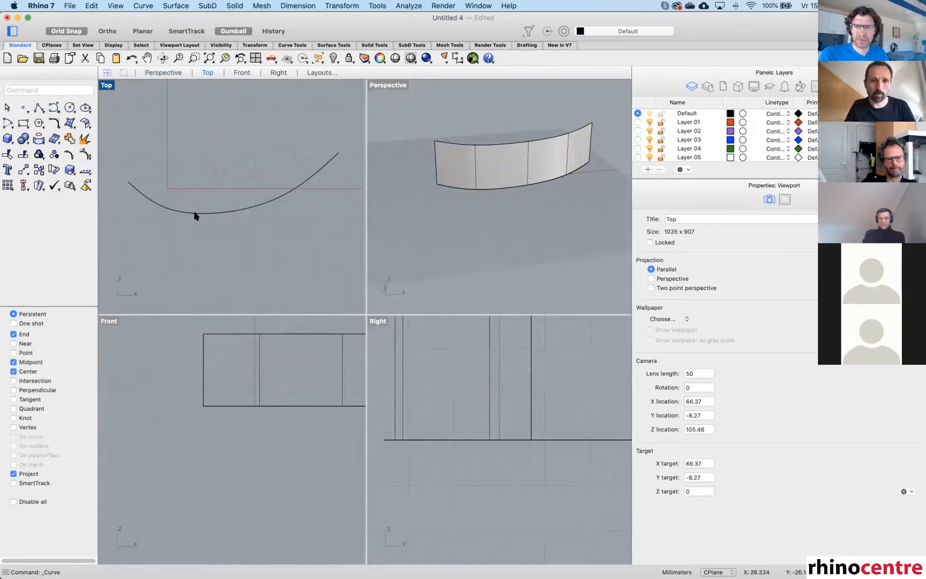
{"action": "left_click", "coordinate": [286, 199]}
{"action": "left_click", "coordinate": [318, 211]}
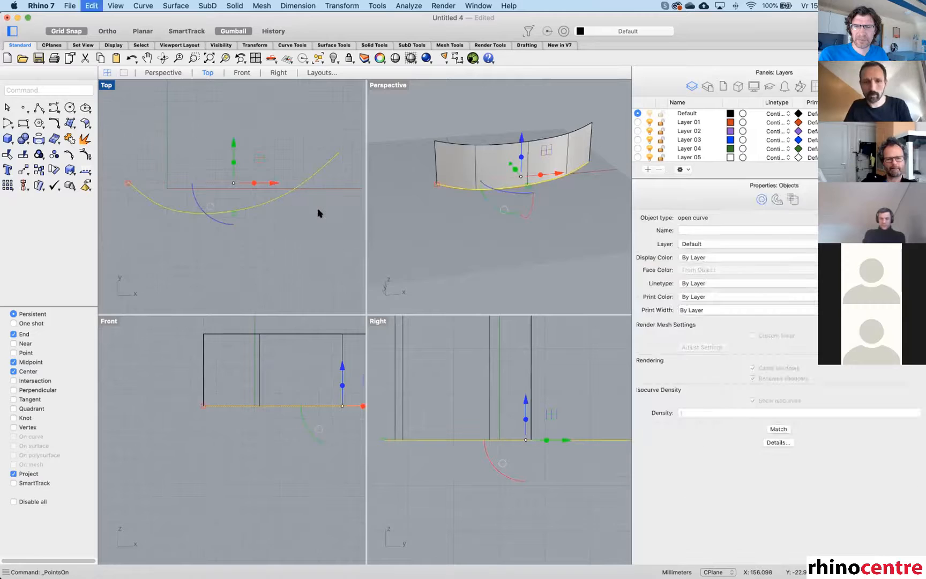
{"action": "key", "text": "F10"}
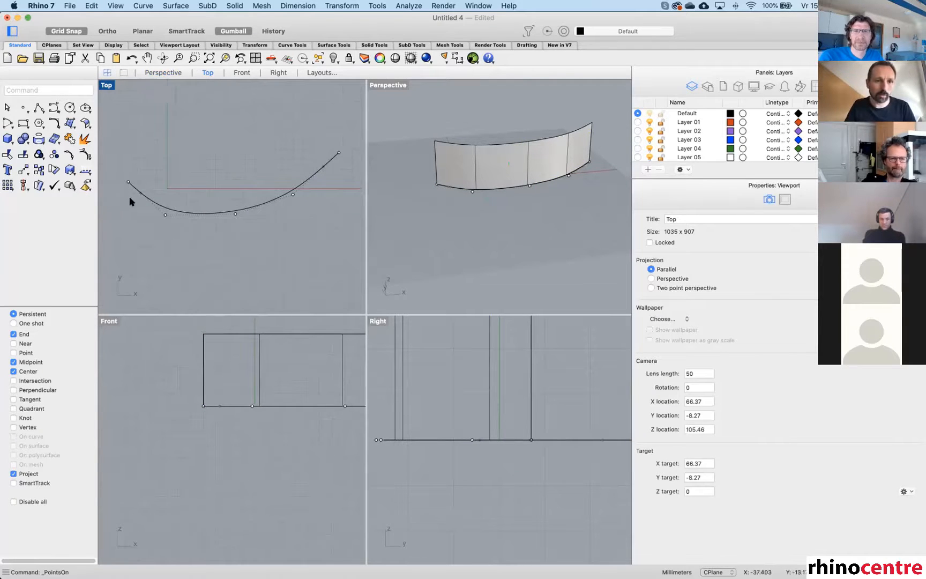
{"action": "scroll", "coordinate": [131, 200], "scroll_direction": "up", "scroll_amount": 5}
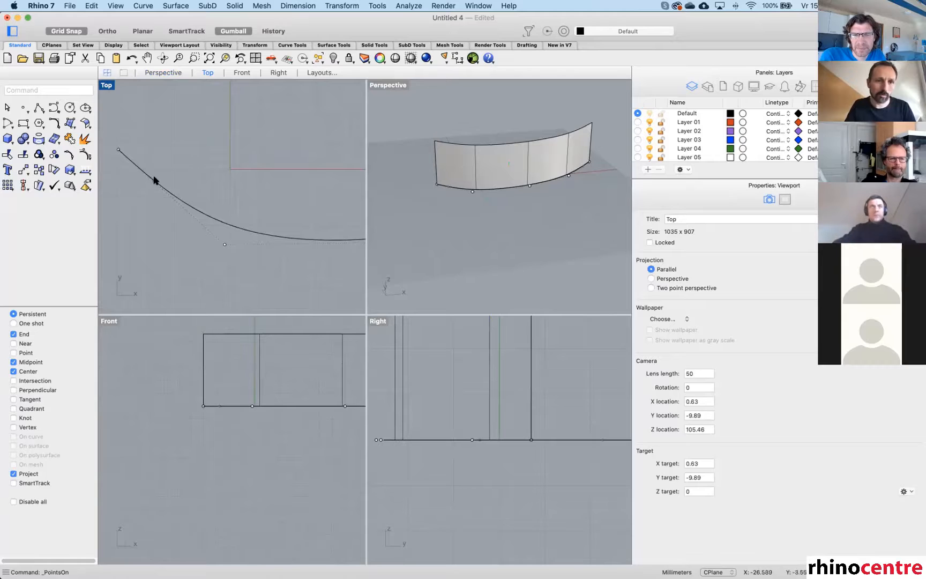
{"action": "scroll", "coordinate": [145, 191], "scroll_direction": "down", "scroll_amount": 5}
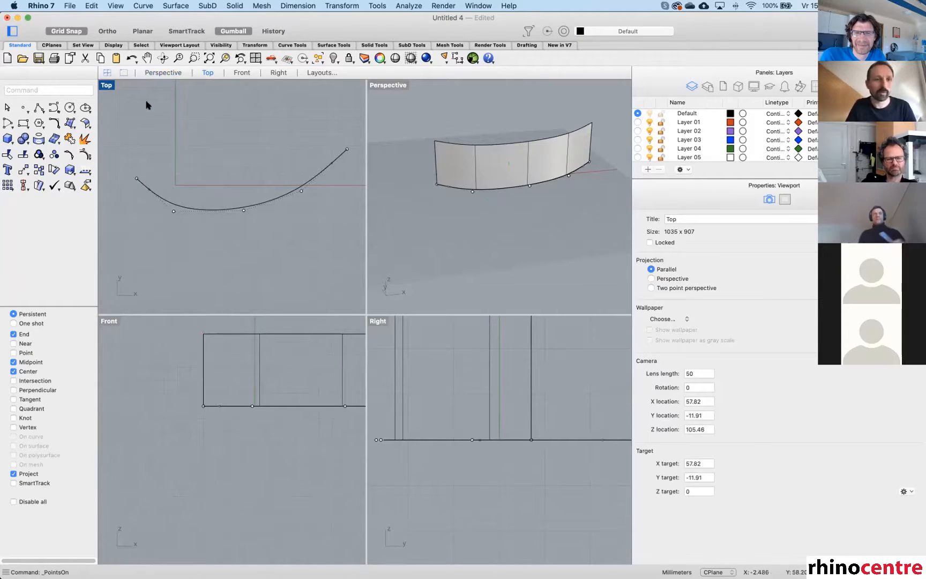
Draw an open degree 3 curve with Sub D Friendly off, using the Point osnap to reuse the existing curve's control points.
{"action": "left_click", "coordinate": [53, 108]}
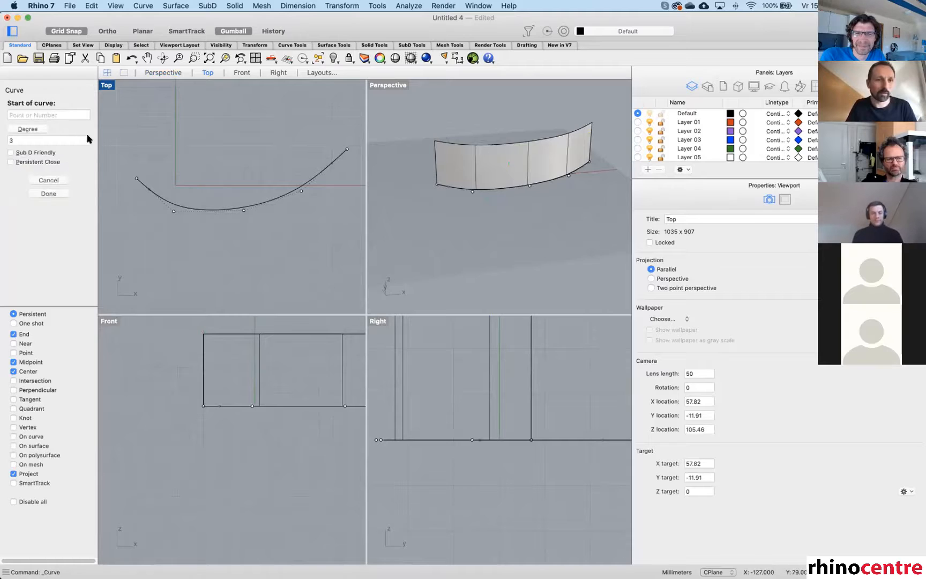
{"action": "left_click", "coordinate": [137, 178]}
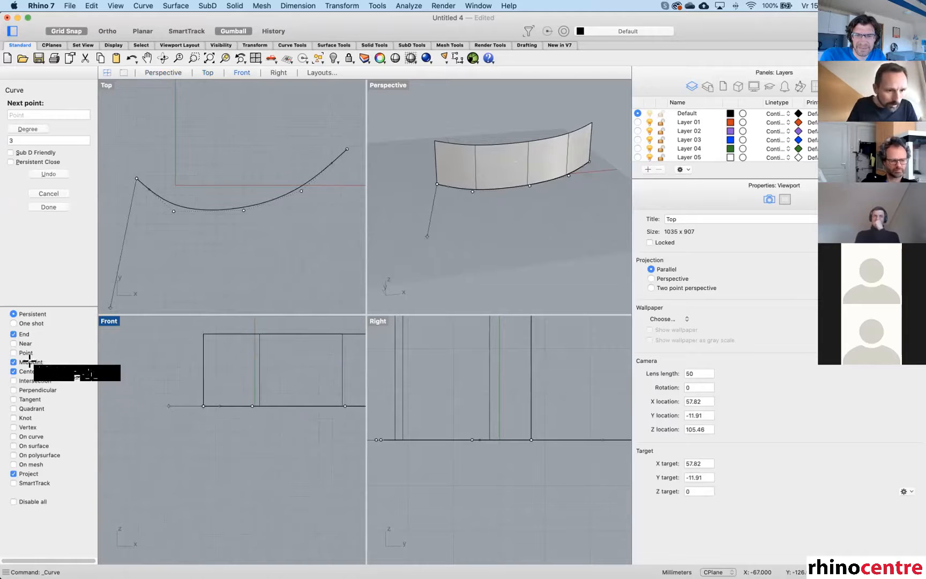
{"action": "left_click", "coordinate": [14, 353]}
{"action": "left_click", "coordinate": [176, 211]}
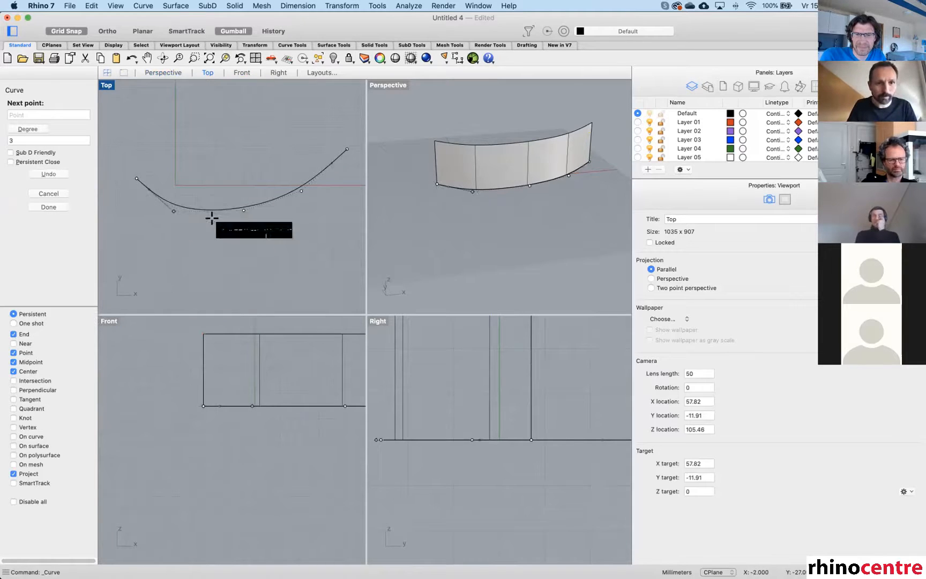
{"action": "left_click", "coordinate": [301, 191]}
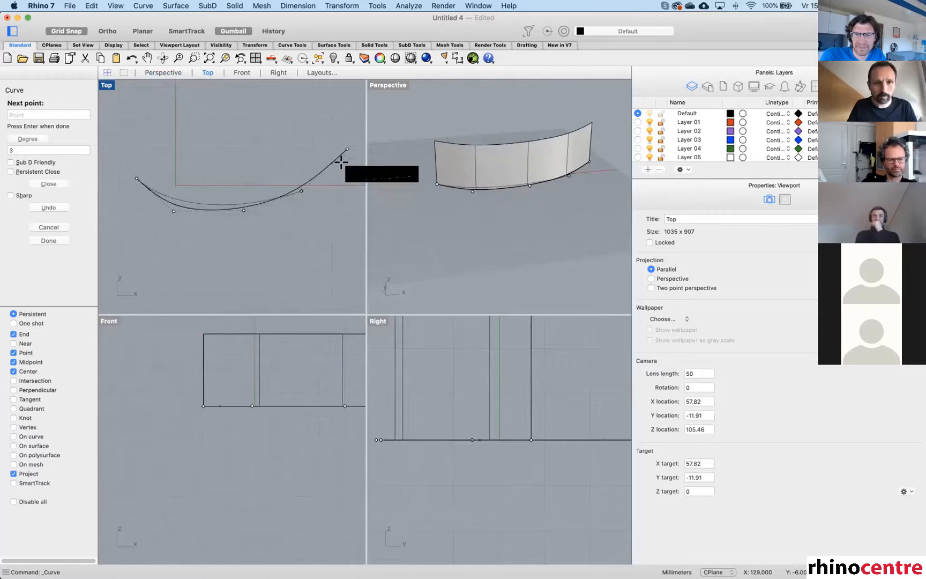
{"action": "left_click", "coordinate": [347, 149]}
{"action": "key", "text": "Return"}
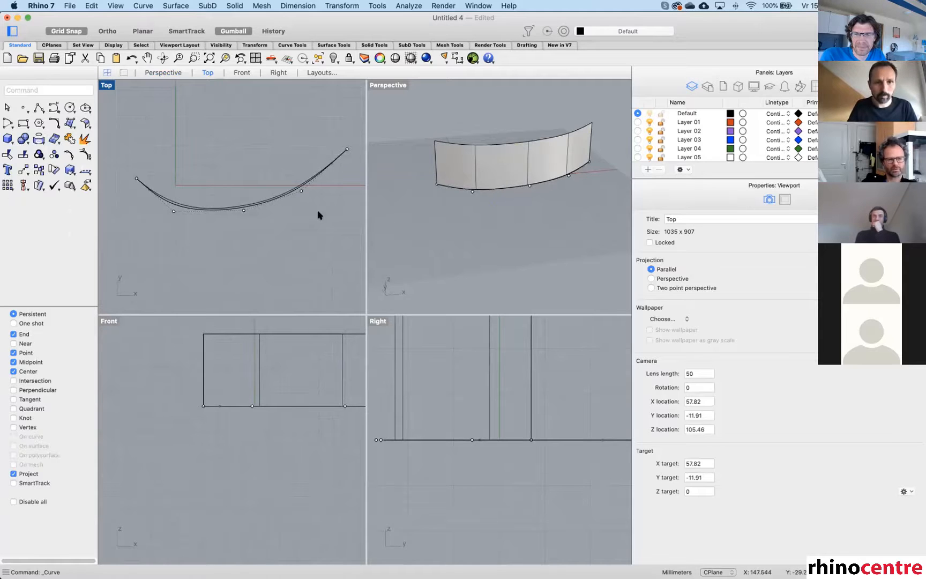
Select the newly drawn ordinary curve and move it in the negative Y direction, clear of the SubD-friendly curve.
{"action": "type", "text": "sellas"}
{"action": "key", "text": "Return"}
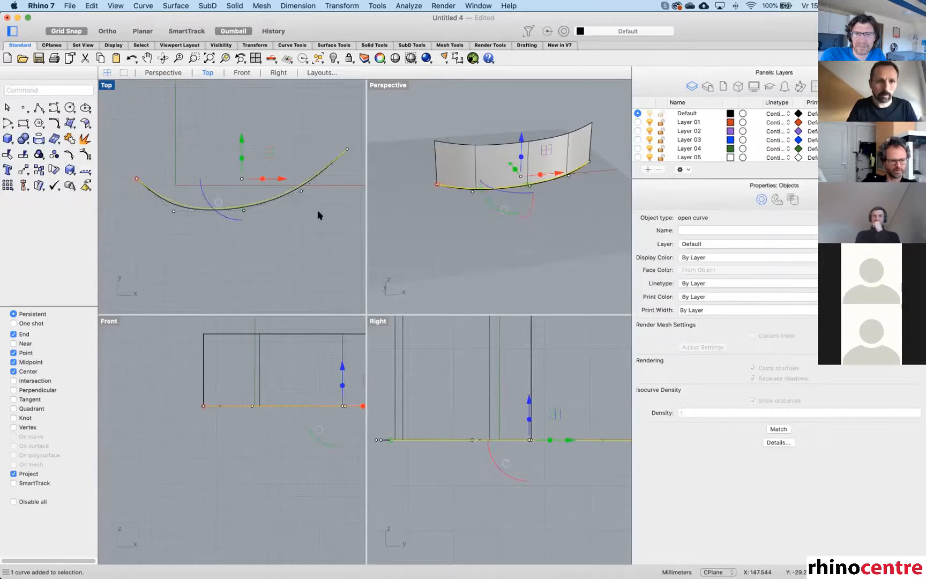
{"action": "left_click_drag", "start_coordinate": [242, 142], "coordinate": [250, 237]}
{"action": "key", "text": "alt"}
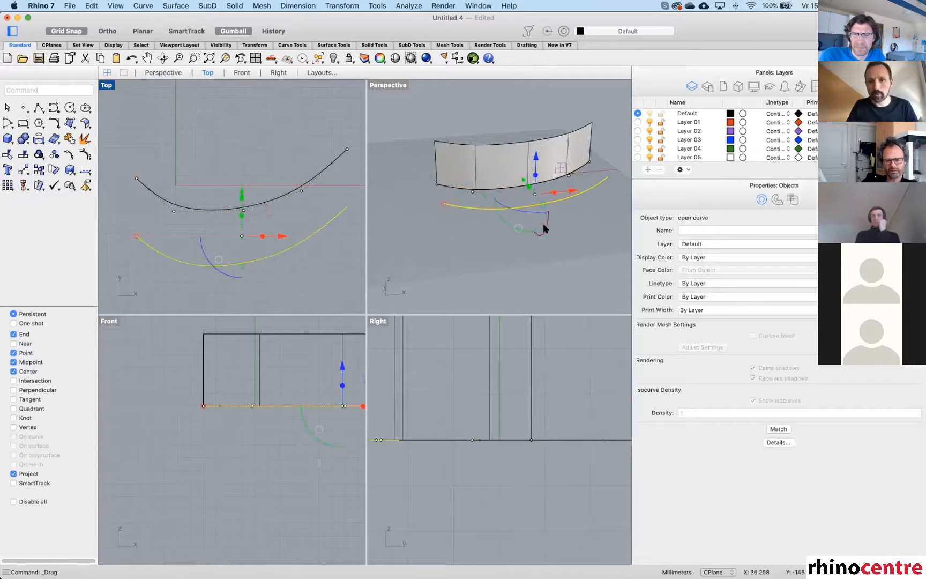
Extrude the moved ordinary curve upward in the Perspective view, slightly lower than the first strip, and deselect it.
{"action": "right_click_drag", "start_coordinate": [545, 227], "coordinate": [546, 164]}
{"action": "left_click_drag", "start_coordinate": [545, 163], "coordinate": [596, 142]}
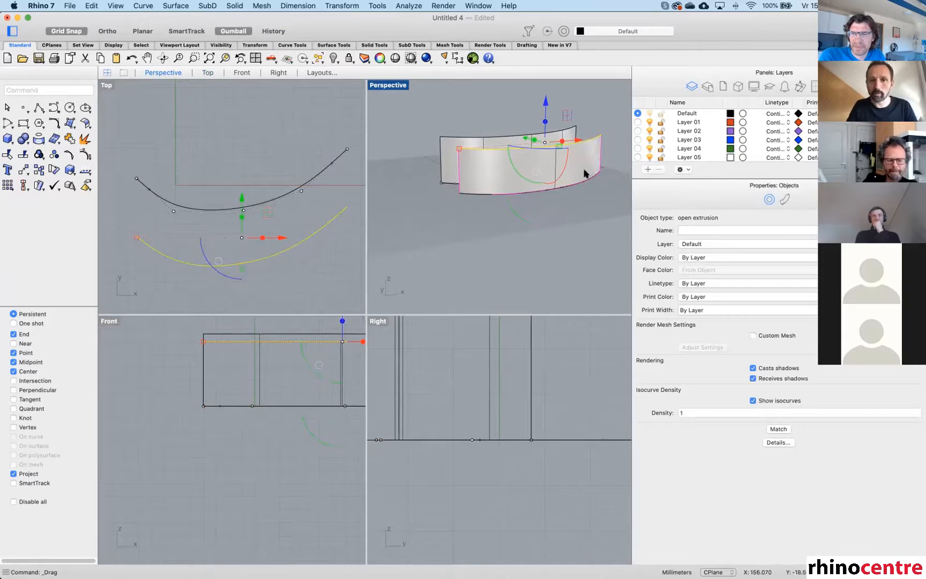
{"action": "right_click_drag", "start_coordinate": [574, 172], "coordinate": [542, 195]}
{"action": "left_click", "coordinate": [579, 225]}
Convert the new extrusion with ToSubD using surface Location, with Surface Corners and Delete Input off.
{"action": "left_click", "coordinate": [542, 197]}
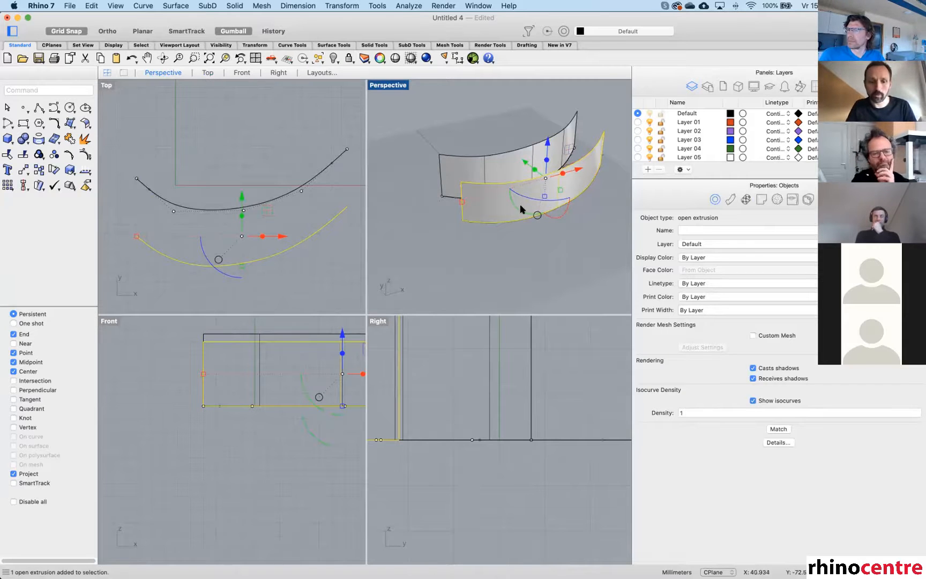
{"action": "right_click_drag", "start_coordinate": [536, 212], "coordinate": [518, 209]}
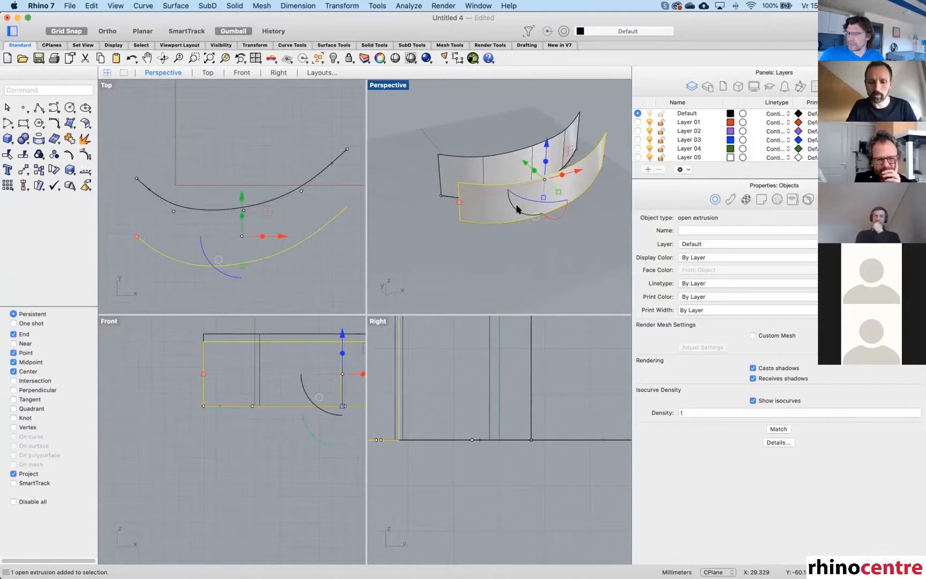
{"action": "type", "text": "subd"}
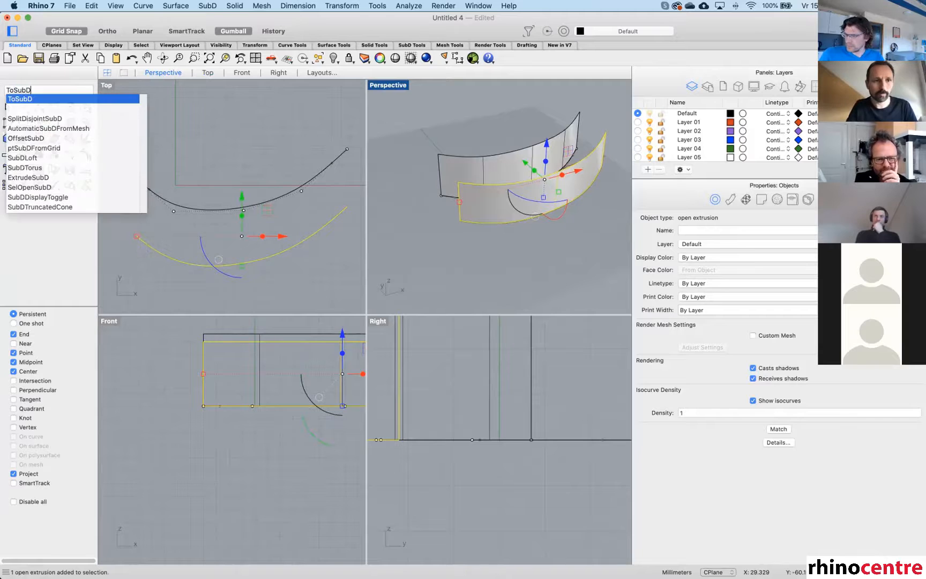
{"action": "key", "text": "Return"}
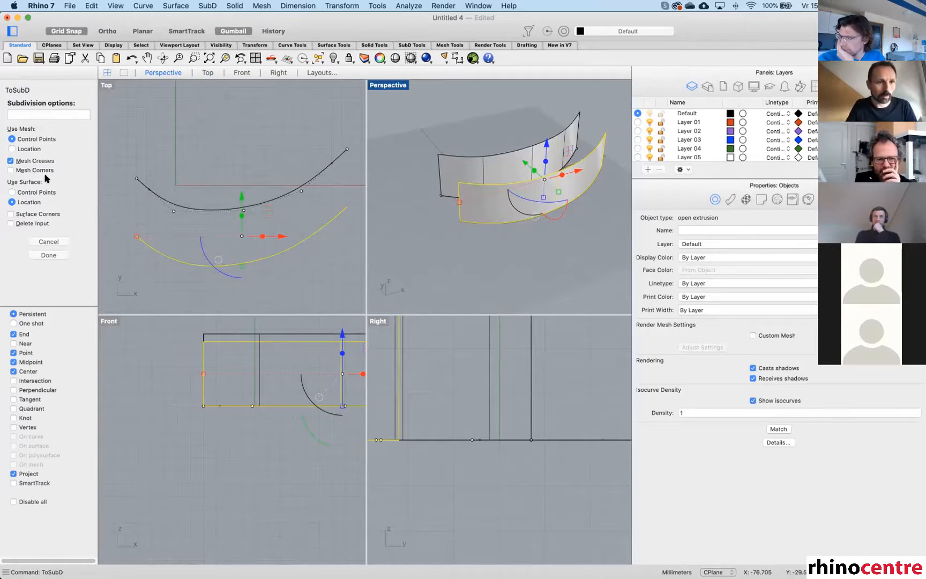
{"action": "left_click", "coordinate": [52, 255]}
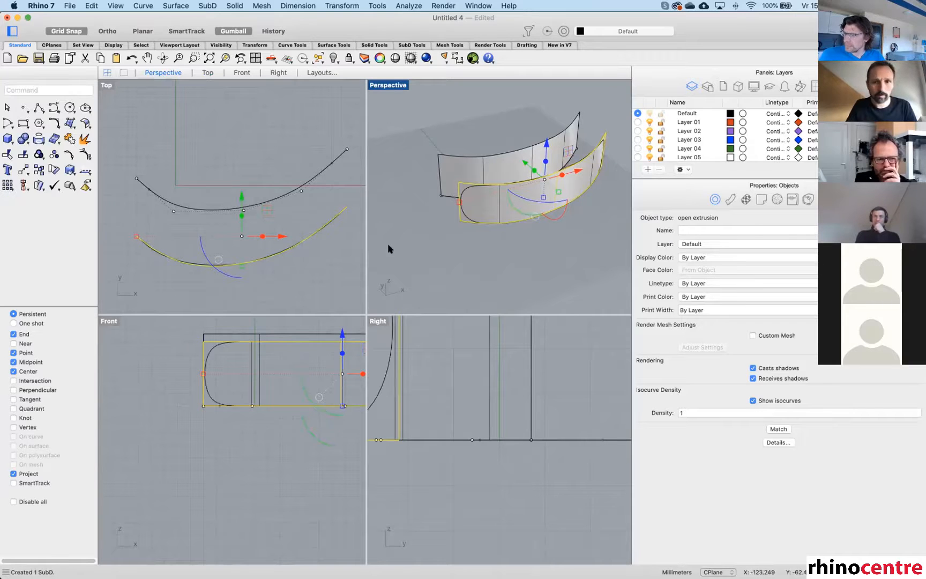
{"action": "right_click_drag", "start_coordinate": [542, 243], "coordinate": [547, 230]}
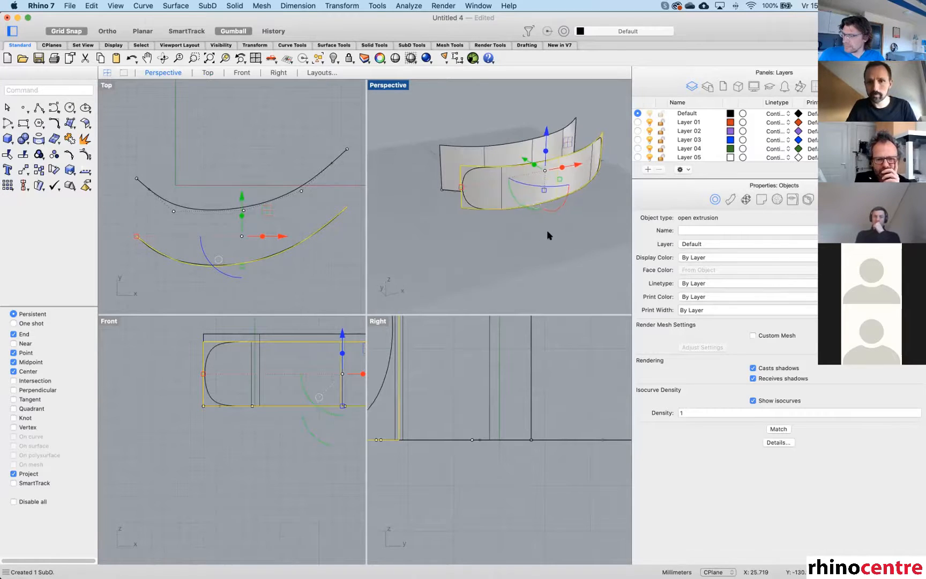
{"action": "left_click", "coordinate": [547, 230]}
Select the original extrusion behind the converted SubD strip and delete it.
{"action": "right_click_drag", "start_coordinate": [488, 186], "coordinate": [548, 180]}
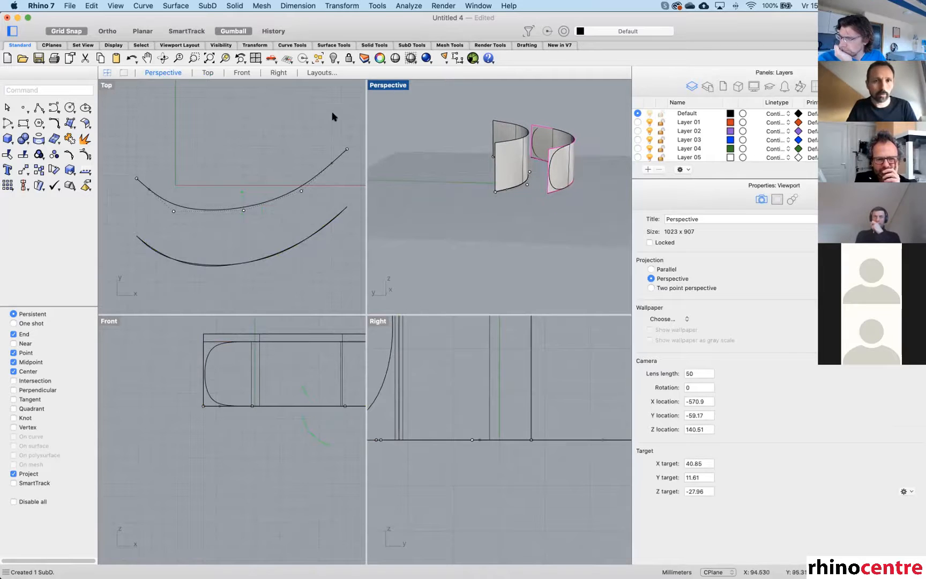
{"action": "left_click", "coordinate": [551, 193]}
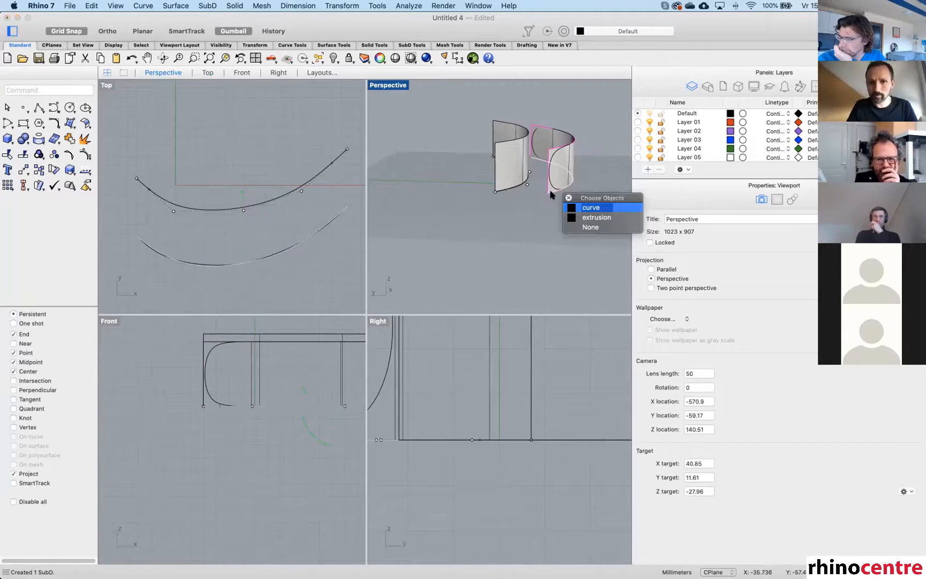
{"action": "key", "text": "Down"}
{"action": "key", "text": "Return"}
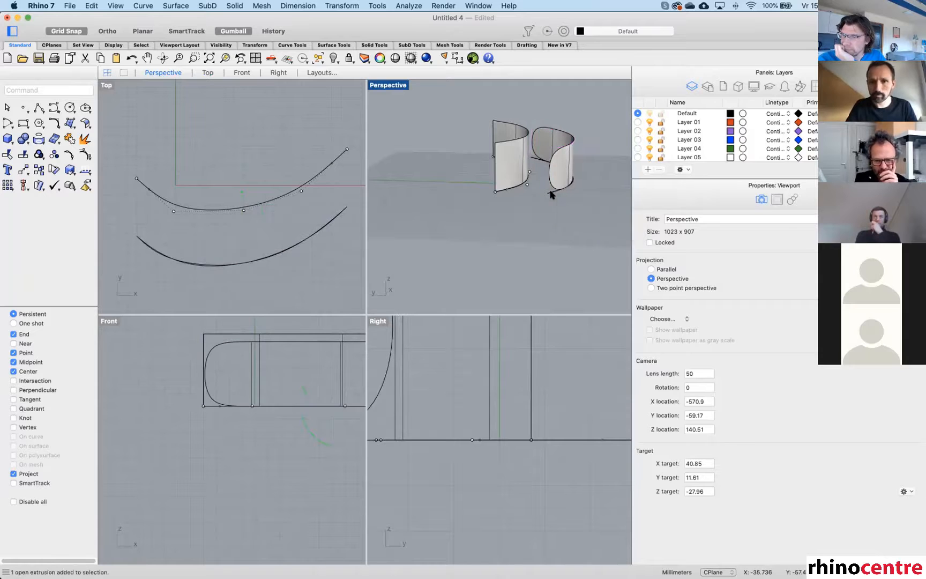
{"action": "right_click_drag", "start_coordinate": [552, 188], "coordinate": [542, 198]}
Crease all edges and vertices of the converted SubD strip, including the part of the first strip caught by the selection.
{"action": "left_click", "coordinate": [551, 180]}
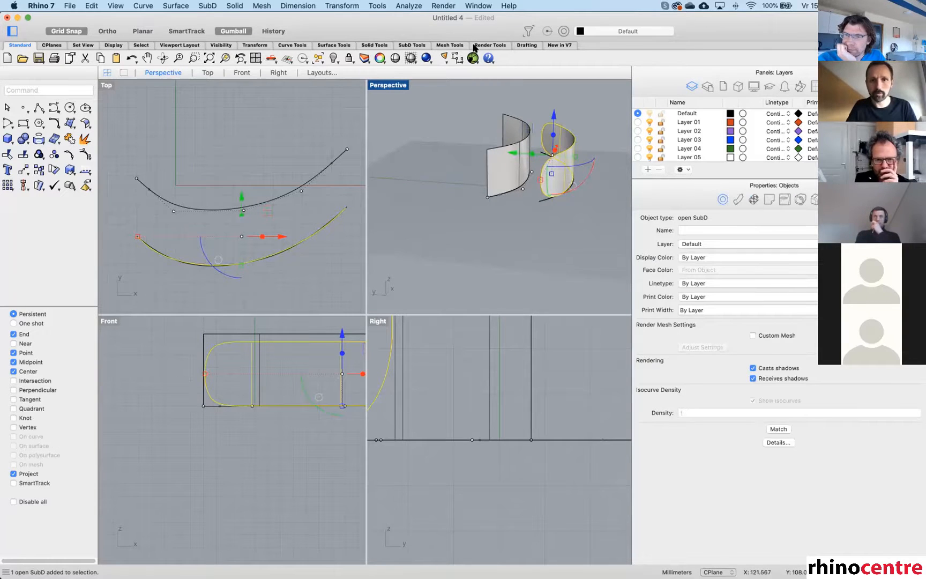
{"action": "left_click", "coordinate": [408, 46]}
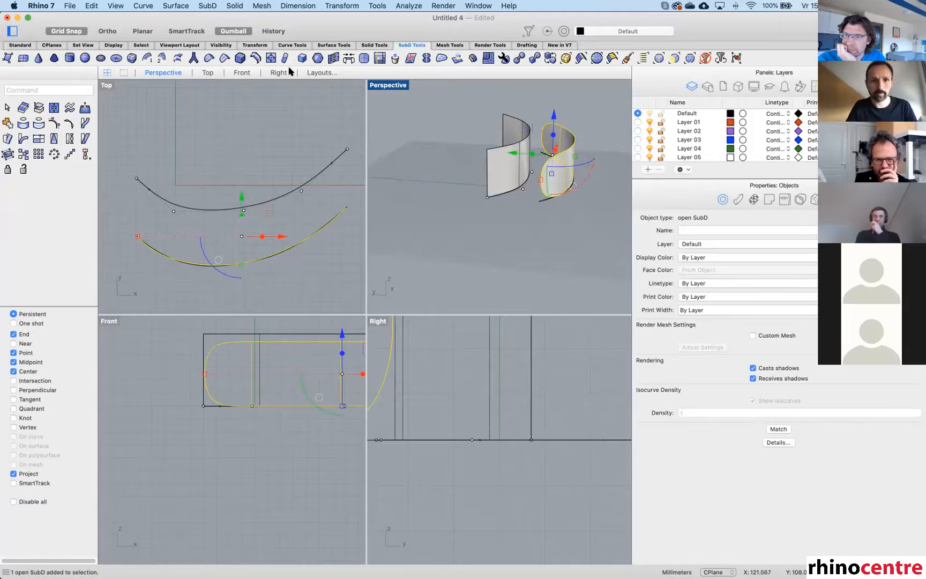
{"action": "left_click", "coordinate": [227, 58]}
{"action": "left_click_drag", "start_coordinate": [584, 110], "coordinate": [586, 96]}
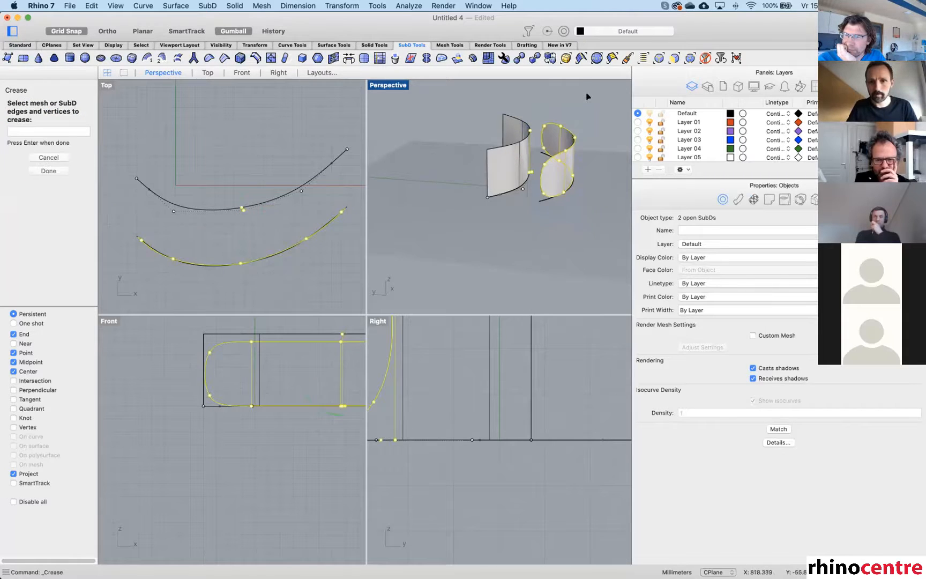
{"action": "key", "text": "Return"}
{"action": "right_click_drag", "start_coordinate": [578, 216], "coordinate": [536, 183]}
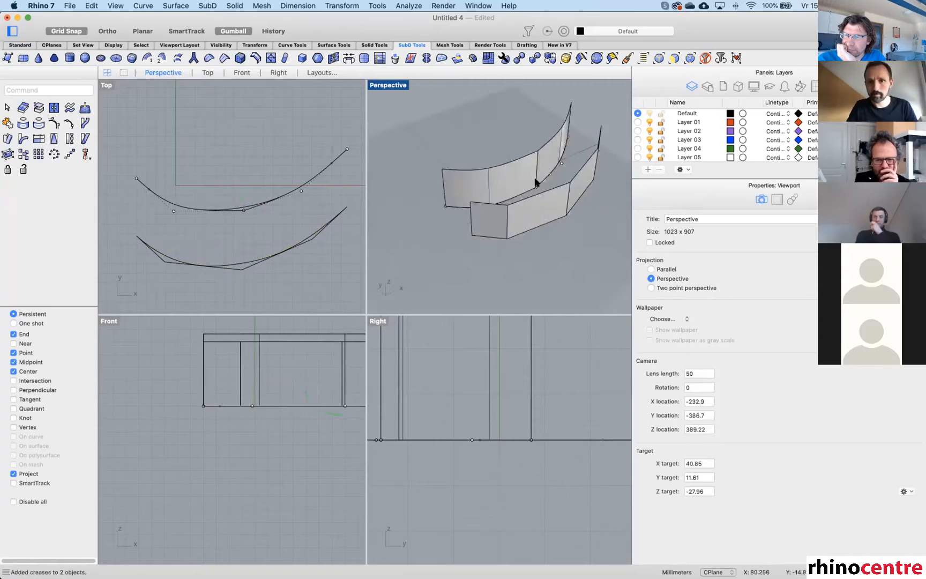
Remove the crease from the middle vertical edge of the first SubD strip.
{"action": "left_click", "coordinate": [211, 56]}
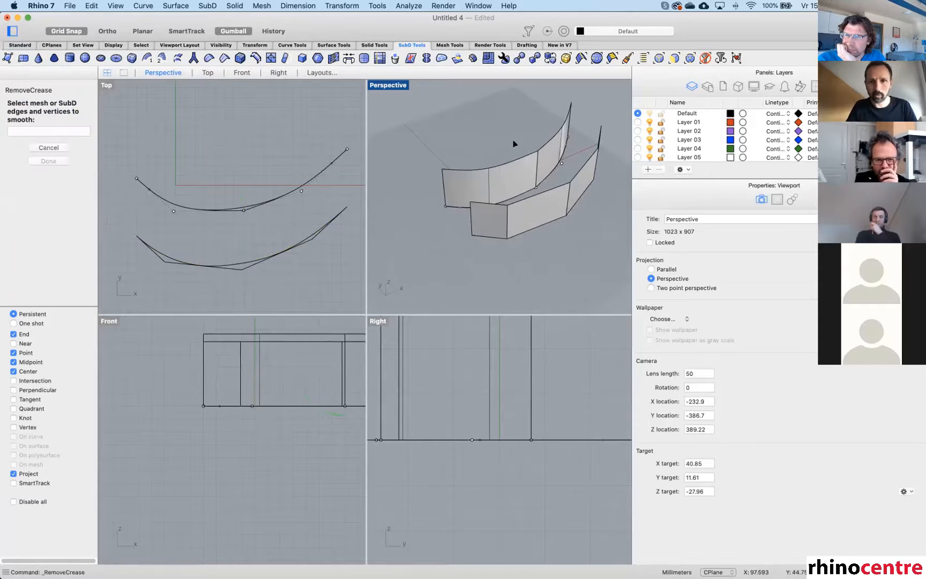
{"action": "left_click", "coordinate": [536, 166]}
{"action": "key", "text": "Return"}
Remove the creases from the interior vertical edges of the converted front strip so only its outer boundary stays creased.
{"action": "double_click", "coordinate": [394, 86]}
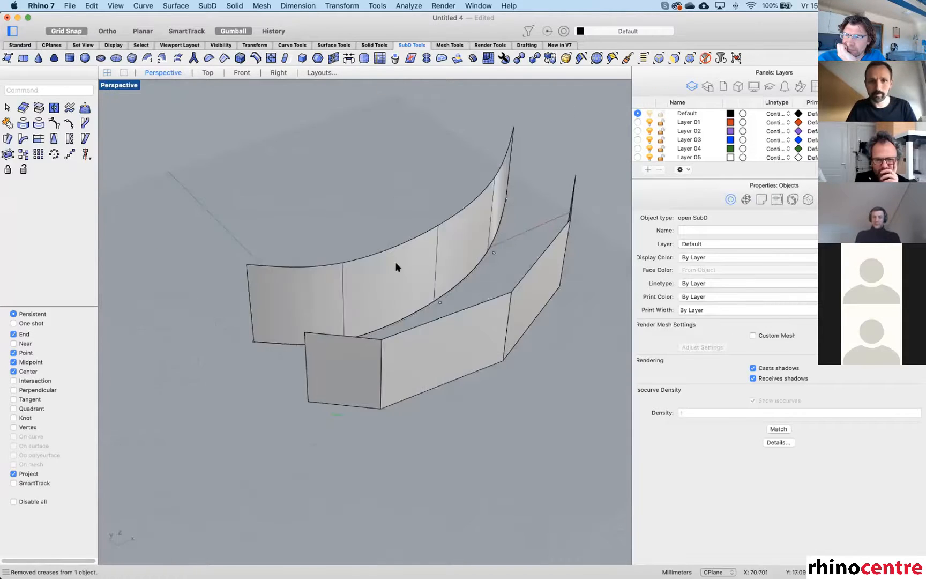
{"action": "right_click_drag", "start_coordinate": [395, 265], "coordinate": [456, 265]}
{"action": "key", "text": "Tab"}
{"action": "key", "text": "Tab"}
{"action": "key", "text": "Return"}
{"action": "left_click", "coordinate": [402, 294]}
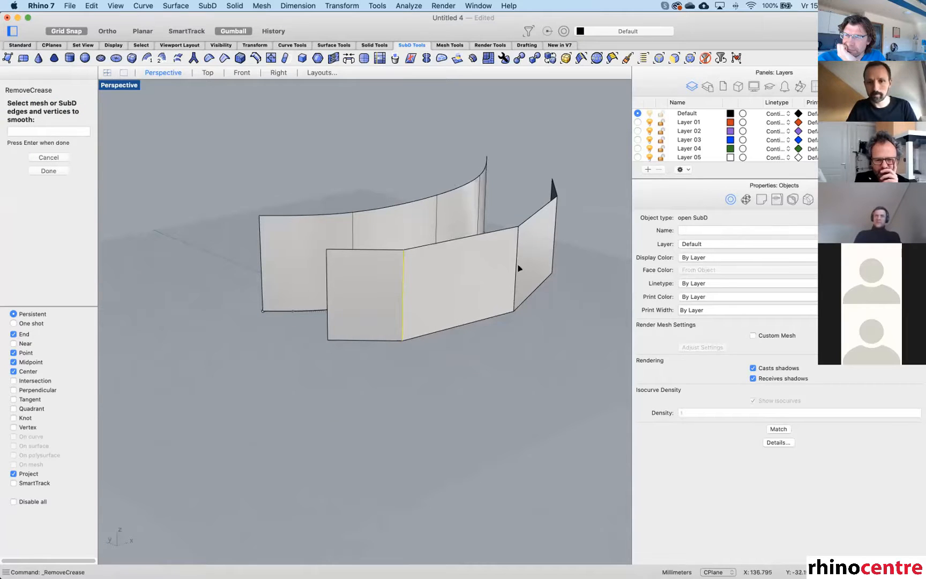
{"action": "left_click", "coordinate": [518, 266]}
{"action": "right_click_drag", "start_coordinate": [518, 266], "coordinate": [542, 258]}
{"action": "key", "text": "Return"}
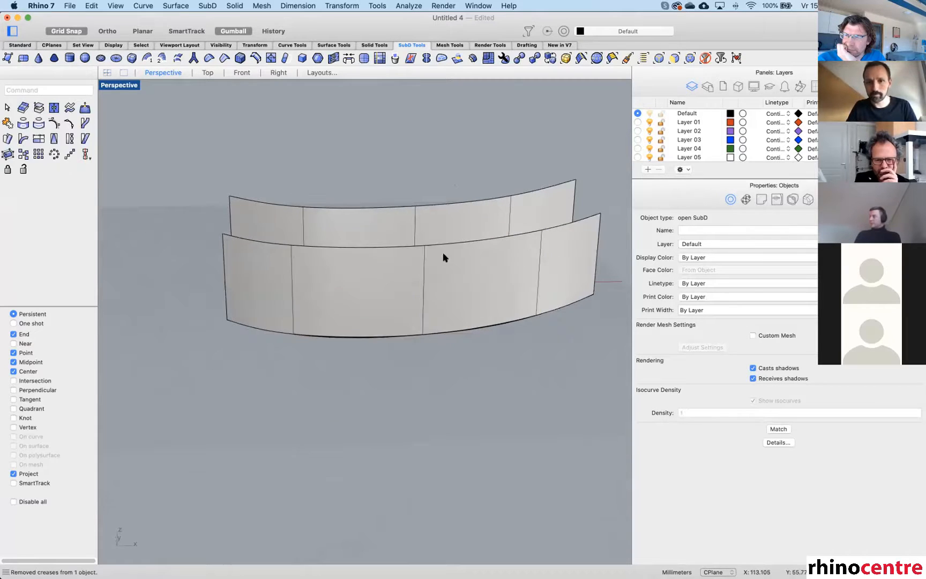
Restore the four-viewport layout and move the converted SubD strip in Y onto the first strip, aligning their ends in the Top view.
{"action": "mouse_move", "coordinate": [442, 256]}
{"action": "right_mouse_down"}
{"action": "mouse_move", "coordinate": [494, 256]}
{"action": "mouse_move", "coordinate": [492, 306]}
{"action": "mouse_move", "coordinate": [436, 269]}
{"action": "right_mouse_up"}
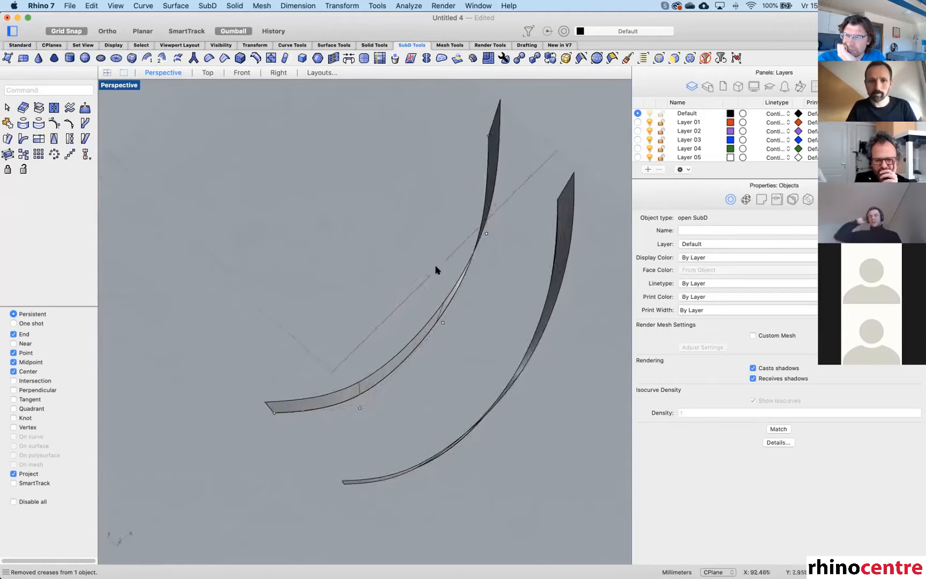
{"action": "right_click_drag", "start_coordinate": [433, 228], "coordinate": [429, 324]}
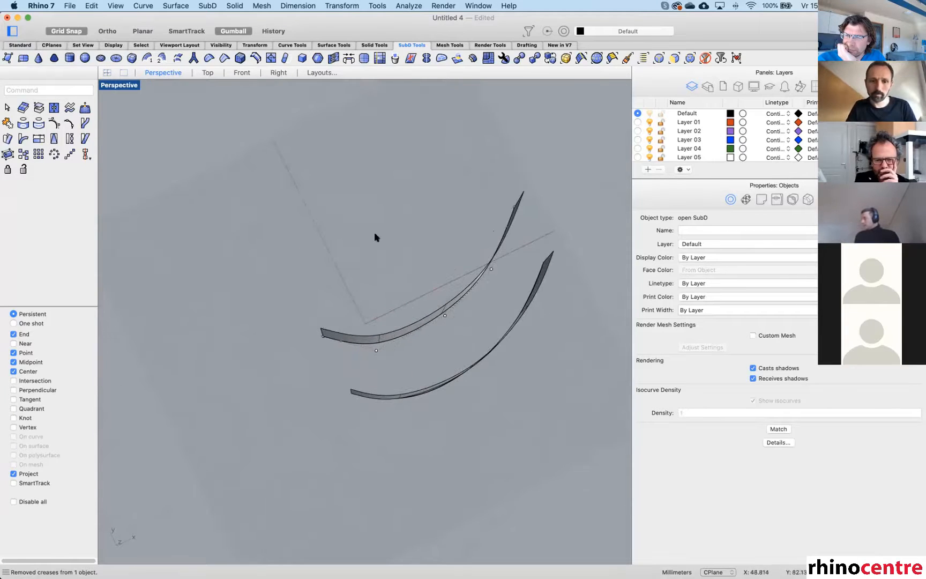
{"action": "double_click", "coordinate": [123, 83]}
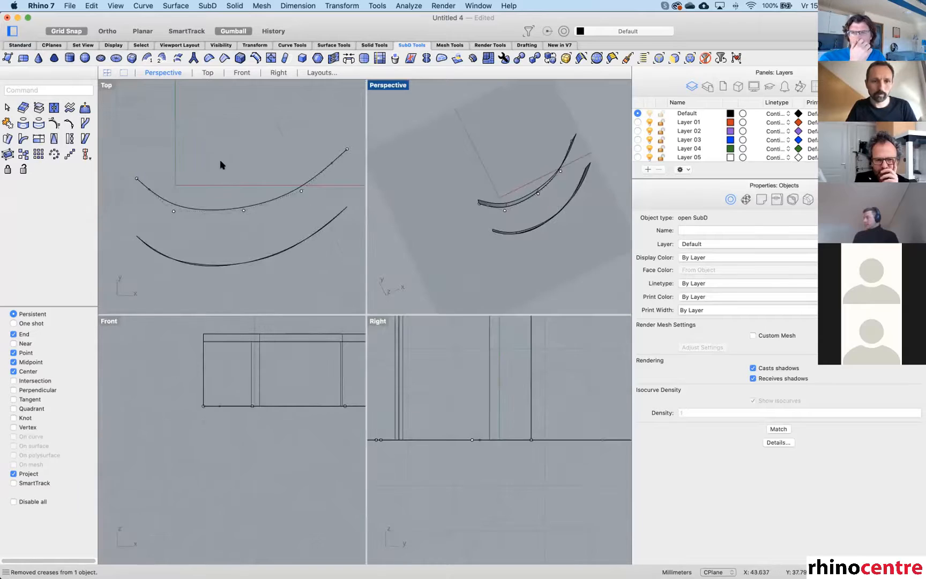
{"action": "scroll", "coordinate": [521, 234], "scroll_direction": "up", "scroll_amount": 3}
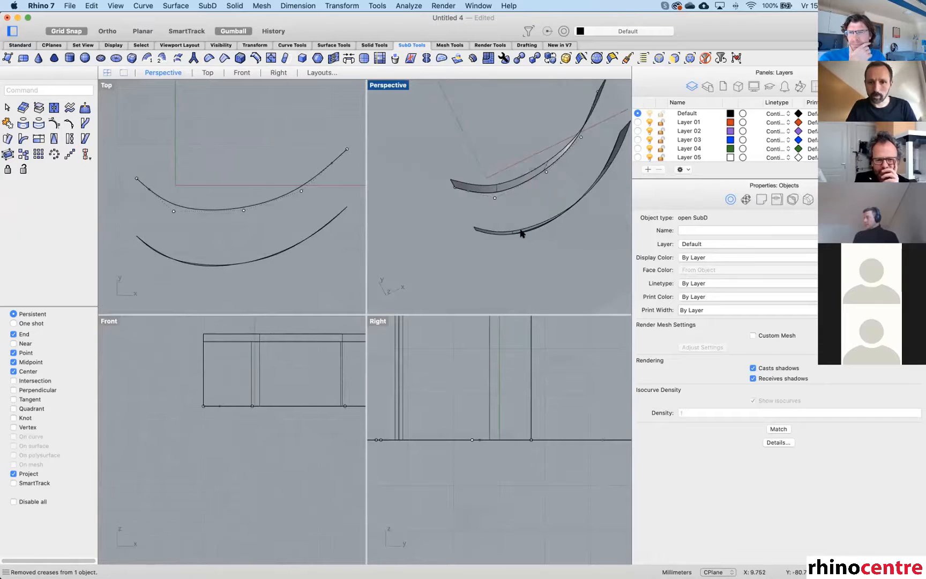
{"action": "left_click", "coordinate": [521, 233]}
{"action": "left_click_drag", "start_coordinate": [246, 202], "coordinate": [340, 178]}
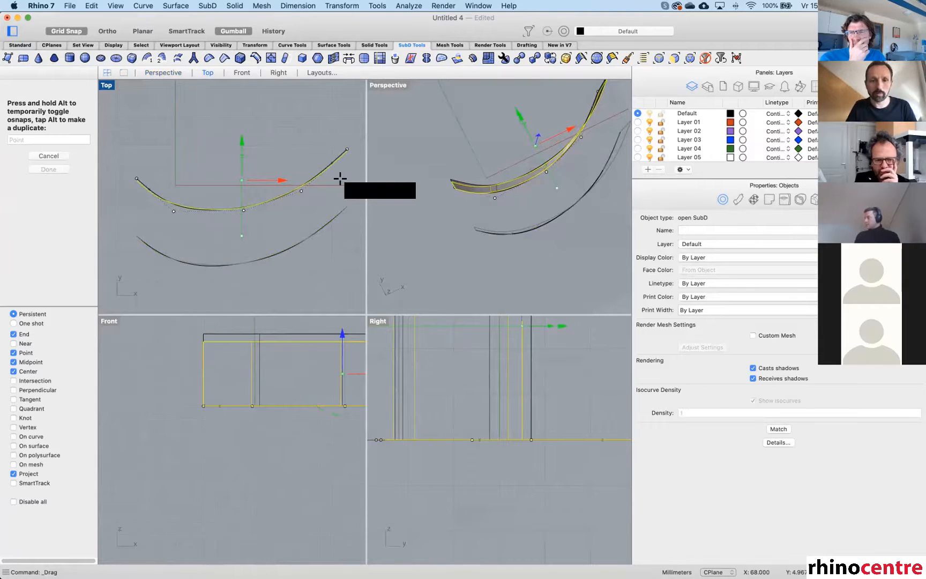
{"action": "left_click_drag", "start_coordinate": [340, 178], "coordinate": [341, 176]}
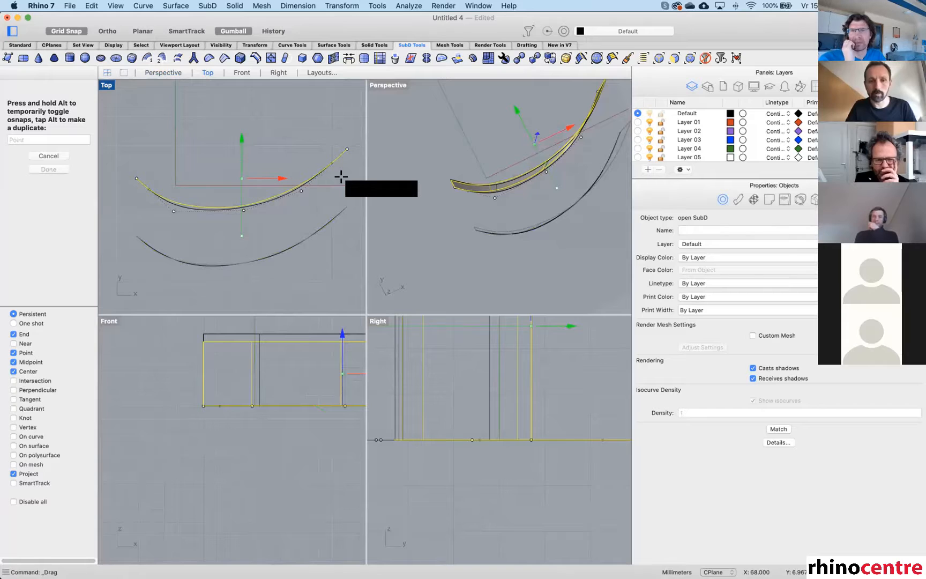
{"action": "left_click_drag", "start_coordinate": [341, 177], "coordinate": [340, 174]}
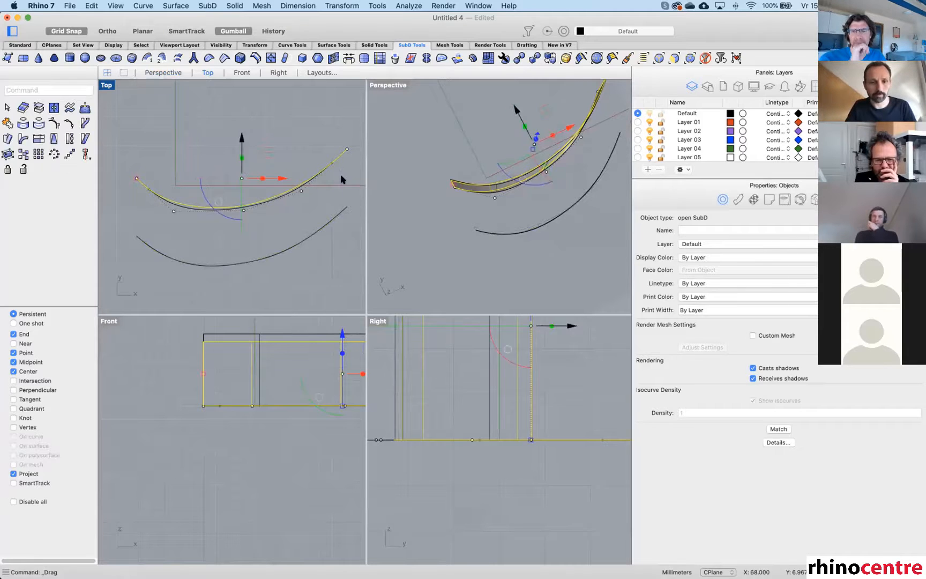
{"action": "left_click", "coordinate": [236, 387]}
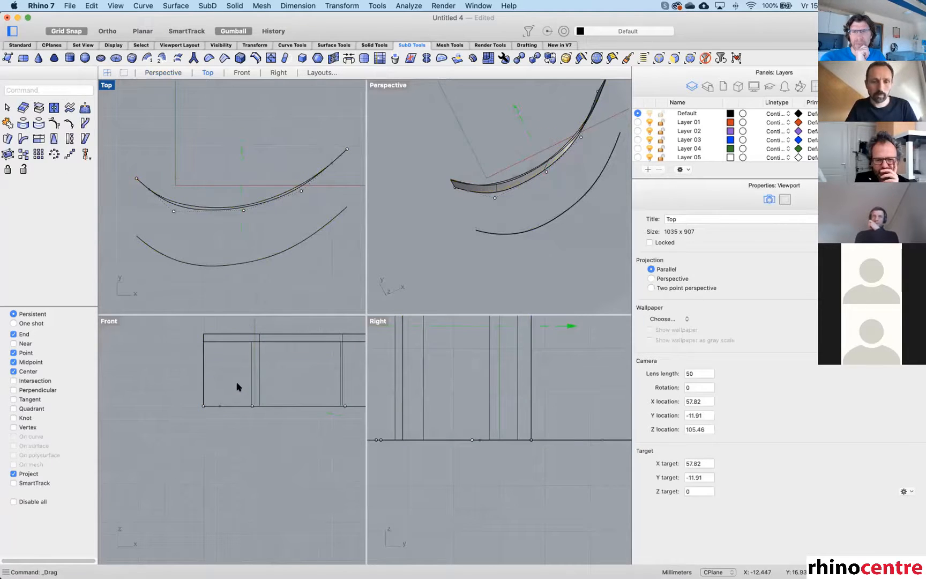
{"action": "scroll", "coordinate": [259, 379], "scroll_direction": "down", "scroll_amount": 10}
{"action": "right_click_drag", "start_coordinate": [257, 409], "coordinate": [247, 513]}
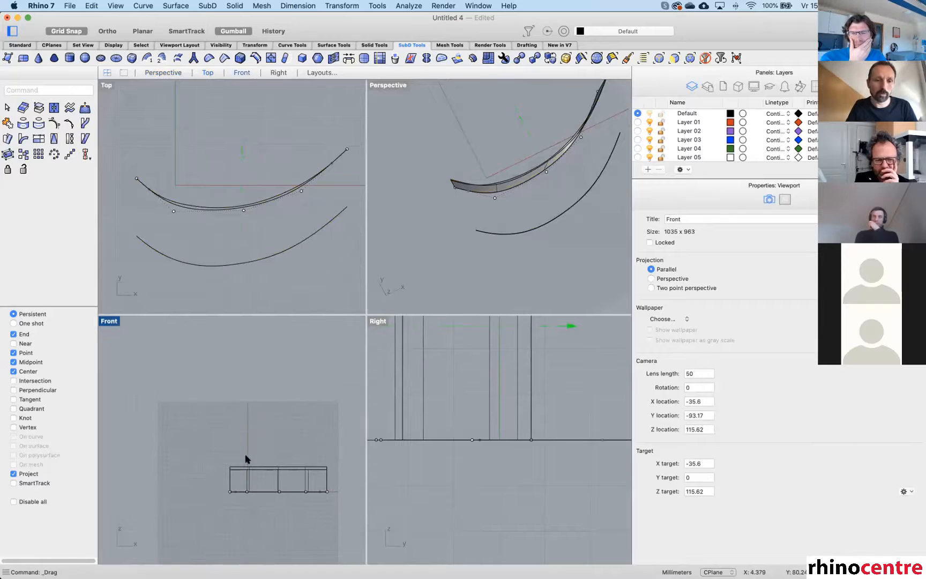
{"action": "scroll", "coordinate": [246, 459], "scroll_direction": "up", "scroll_amount": 3}
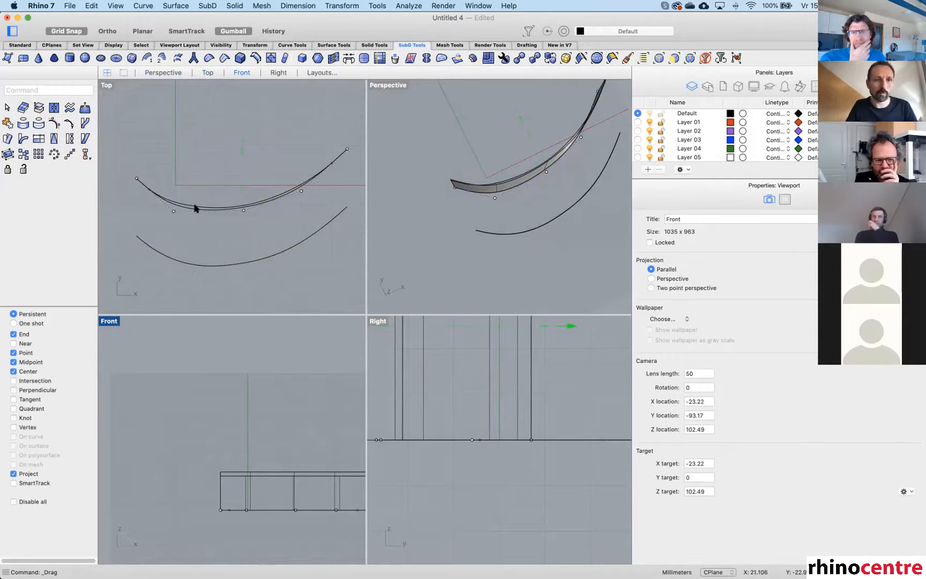
{"action": "left_click", "coordinate": [9, 57]}
{"action": "left_click", "coordinate": [173, 389]}
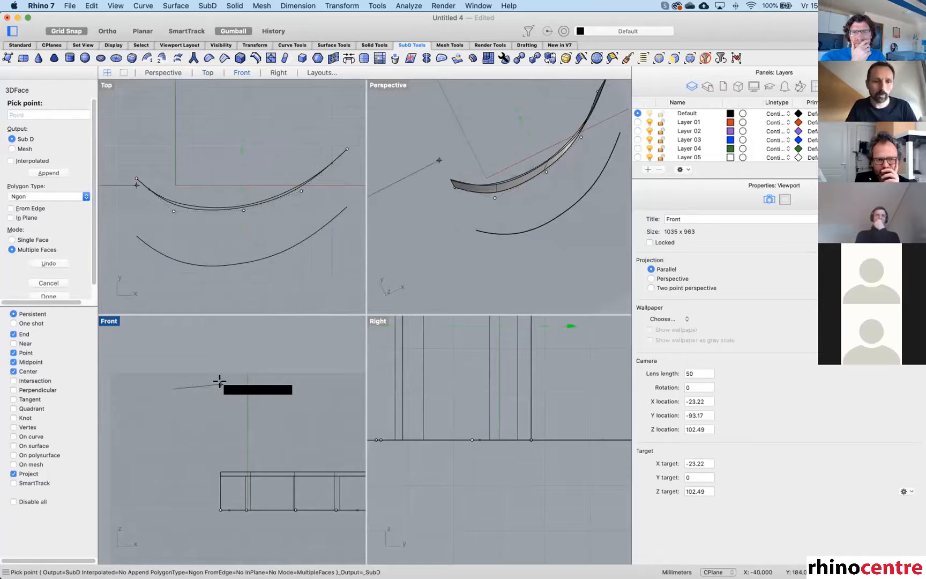
{"action": "left_click", "coordinate": [223, 384]}
{"action": "left_click", "coordinate": [206, 427]}
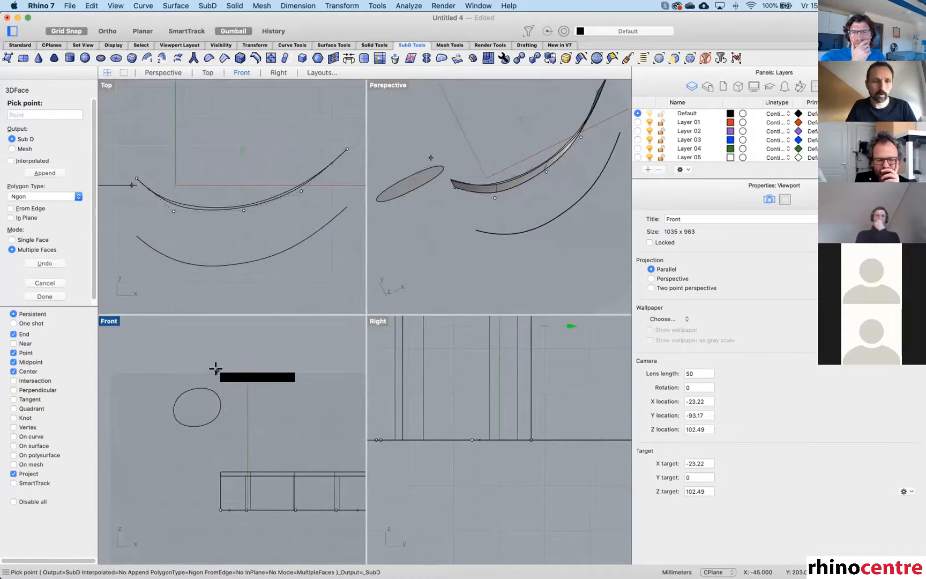
{"action": "key", "text": "Escape"}
Draw a single SubD face with 3DFace above the strips in the Front view, using the Quad polygon type.
{"action": "right_click", "coordinate": [197, 349]}
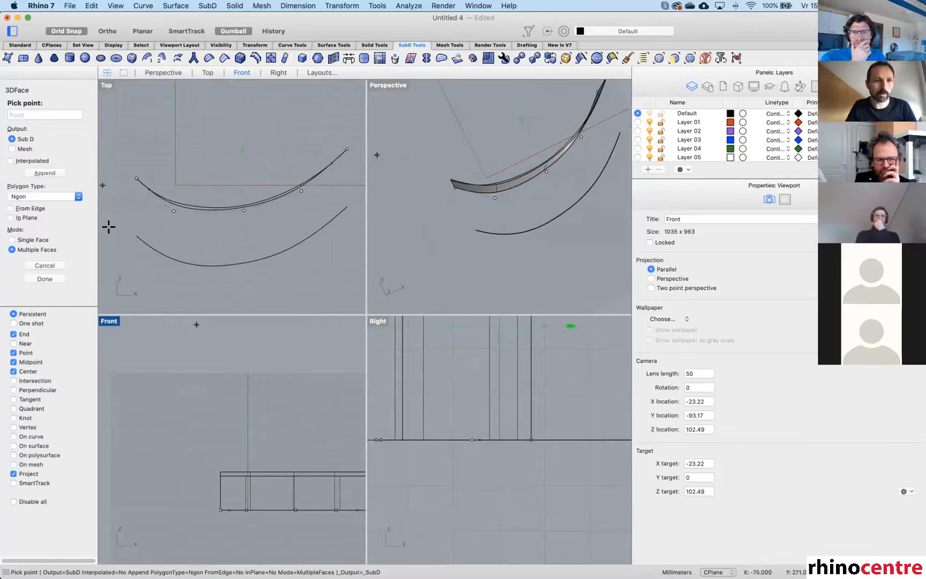
{"action": "left_click", "coordinate": [41, 197]}
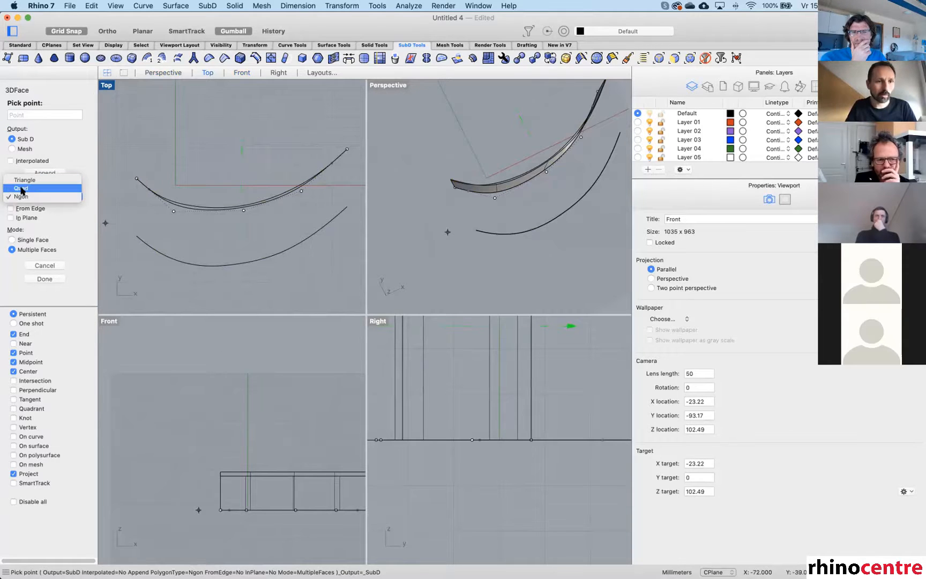
{"action": "left_click", "coordinate": [23, 189]}
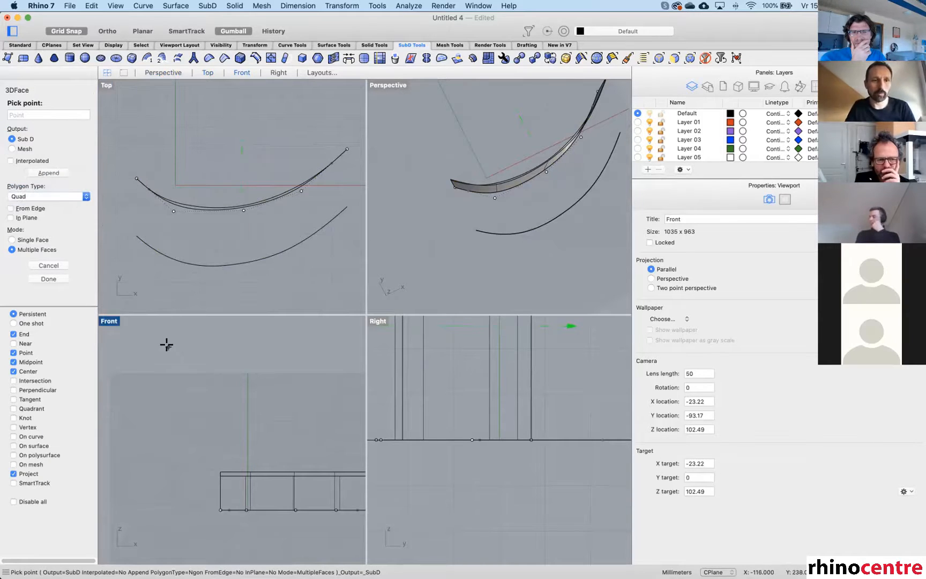
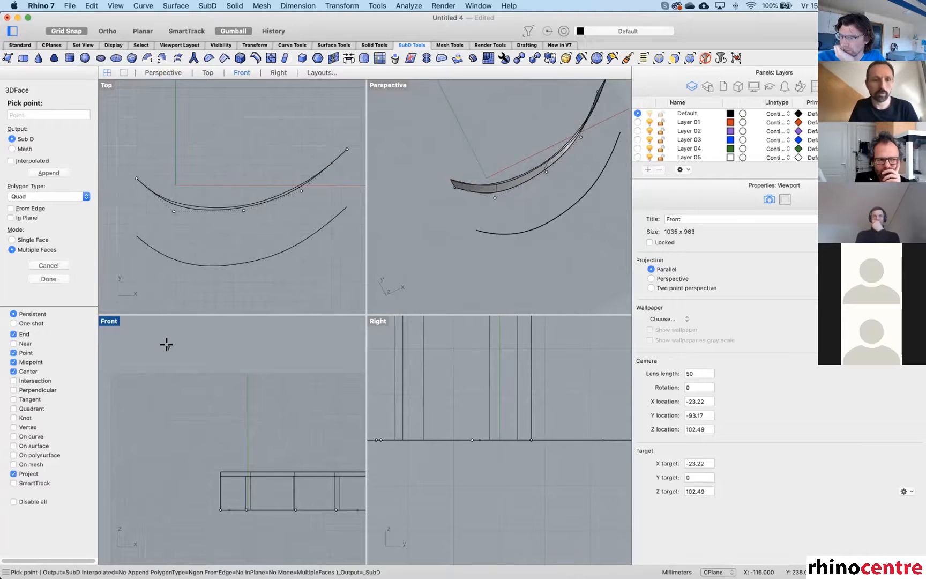
{"action": "left_click", "coordinate": [155, 370]}
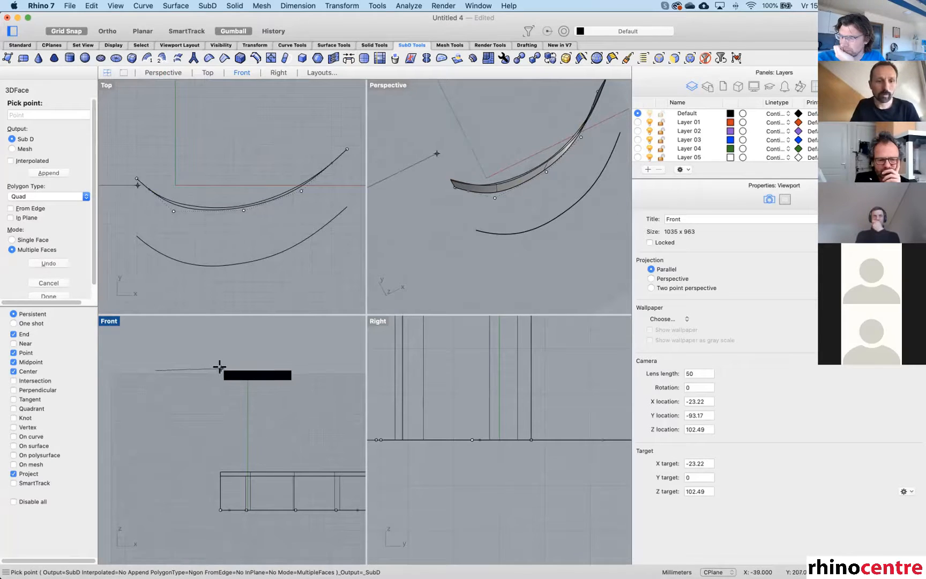
{"action": "left_click", "coordinate": [222, 368]}
{"action": "left_click", "coordinate": [219, 418]}
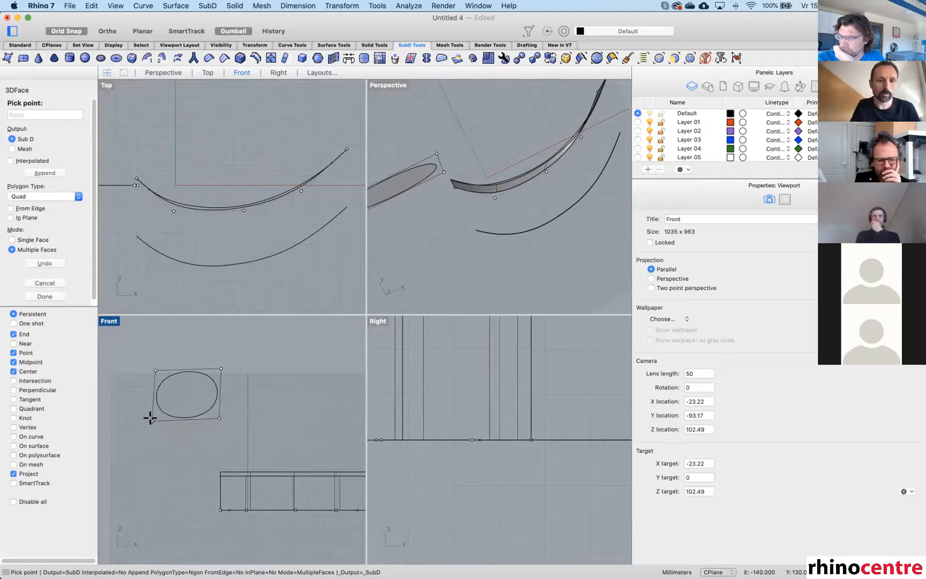
{"action": "left_click", "coordinate": [151, 418]}
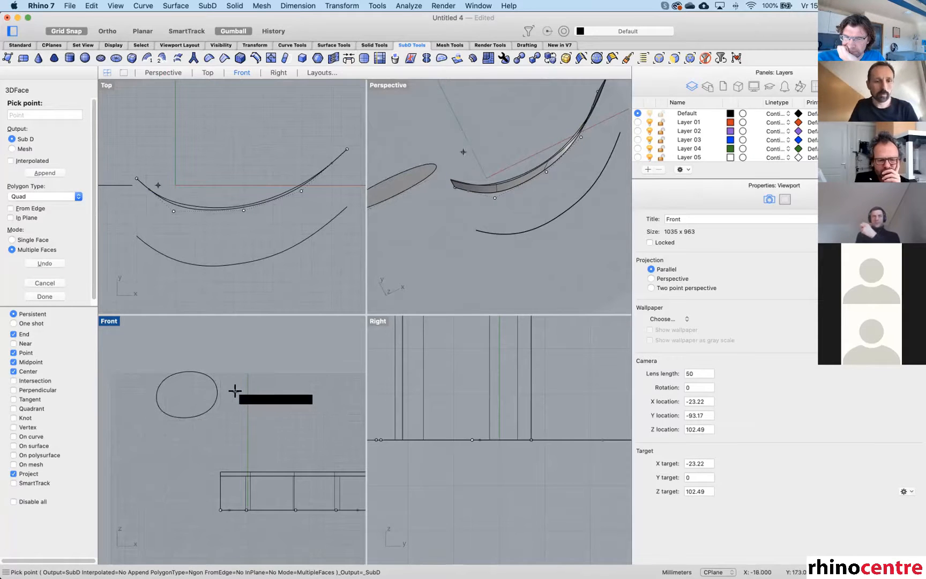
{"action": "key", "text": "Return"}
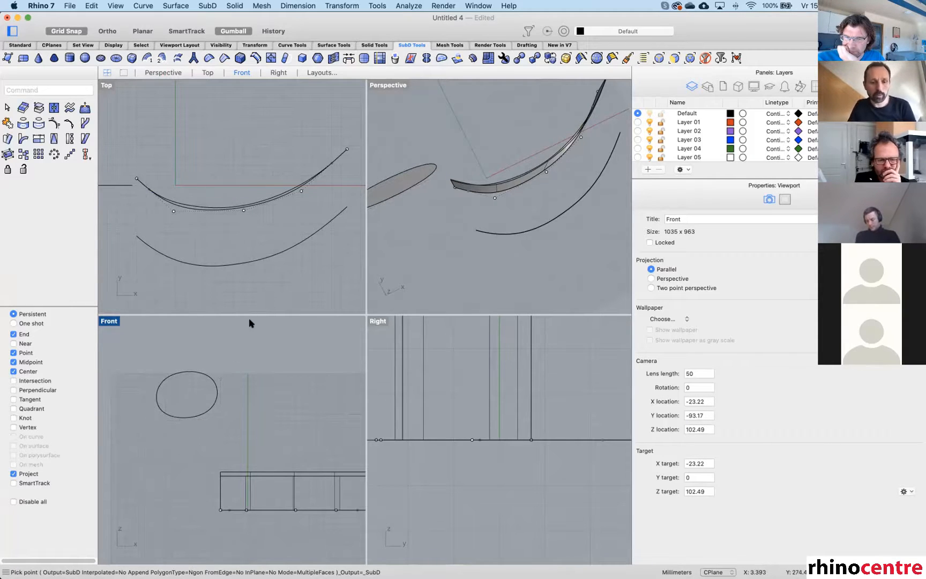
Show the SubDs in flat display and extrude the new quad's end edge nearest the strips into a second face angled towards positive Y.
{"action": "key", "text": "Tab"}
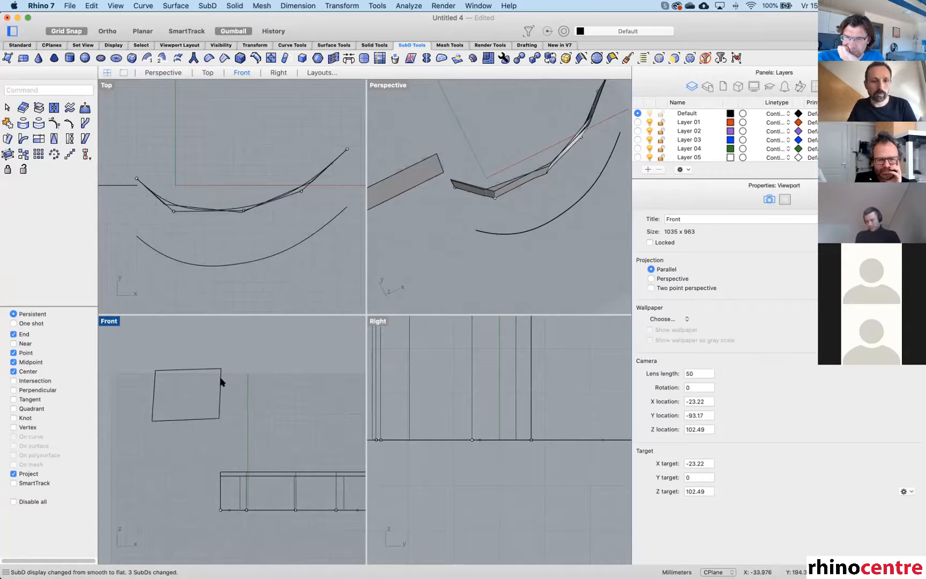
{"action": "left_click", "coordinate": [221, 381]}
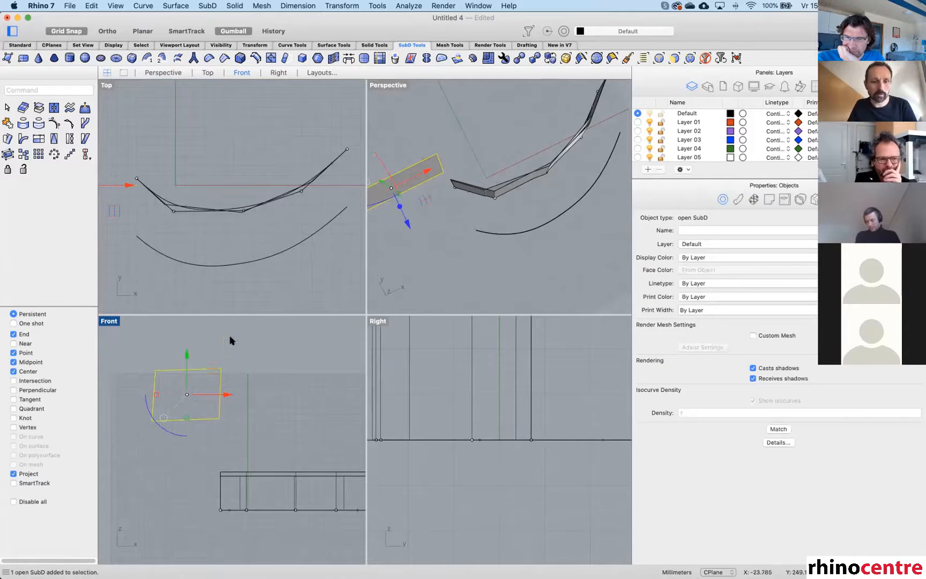
{"action": "scroll", "coordinate": [490, 172], "scroll_direction": "down", "scroll_amount": 6}
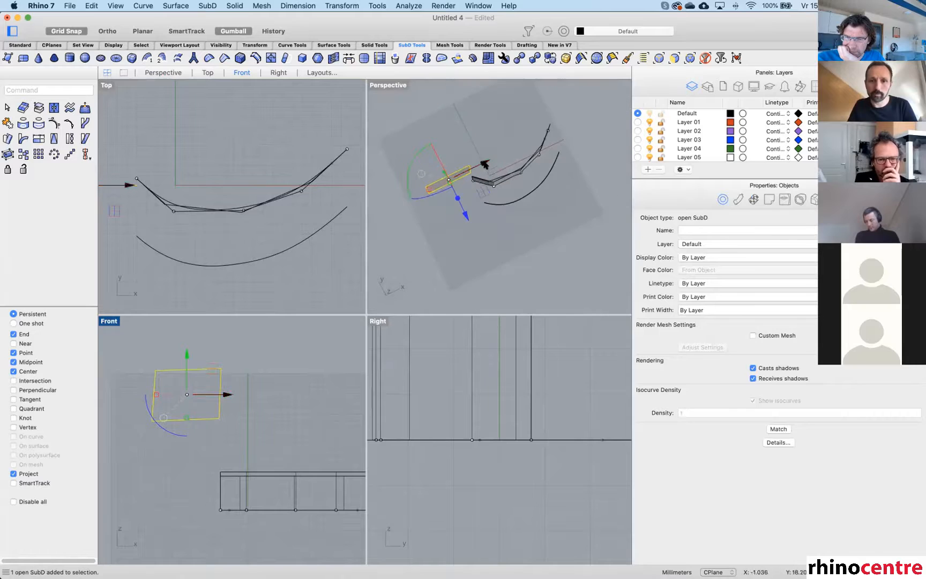
{"action": "left_click", "coordinate": [480, 134]}
{"action": "scroll", "coordinate": [488, 140], "scroll_direction": "up", "scroll_amount": 3}
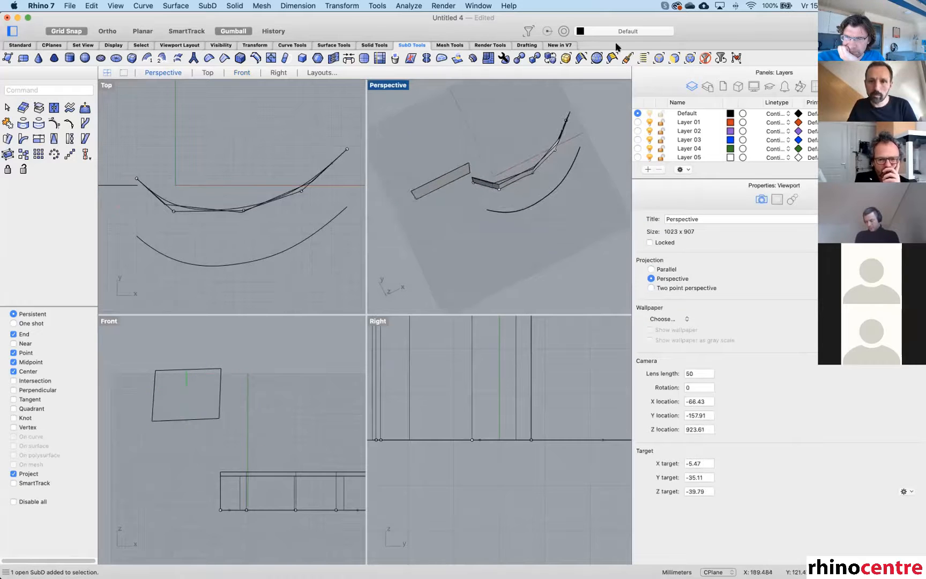
{"action": "left_click", "coordinate": [469, 170]}
{"action": "left_click_drag", "start_coordinate": [469, 169], "coordinate": [502, 130], "text": "alt"}
{"action": "right_click_drag", "start_coordinate": [524, 134], "coordinate": [437, 150]}
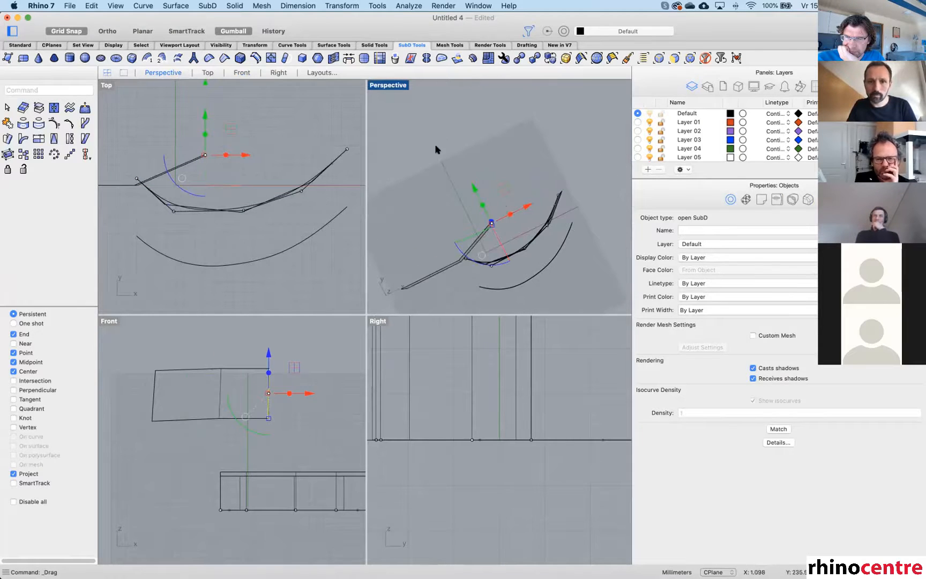
Extrude the end edge twice more in the maximized Perspective view to form a bent four-face strip, and return the SubDs to smooth display.
{"action": "double_click", "coordinate": [390, 86]}
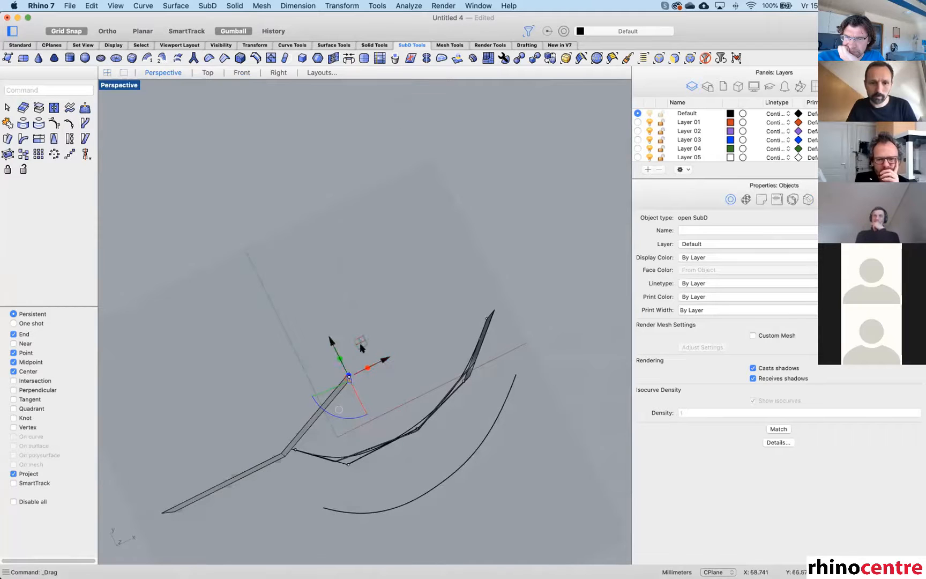
{"action": "left_click_drag", "start_coordinate": [368, 369], "coordinate": [438, 305]}
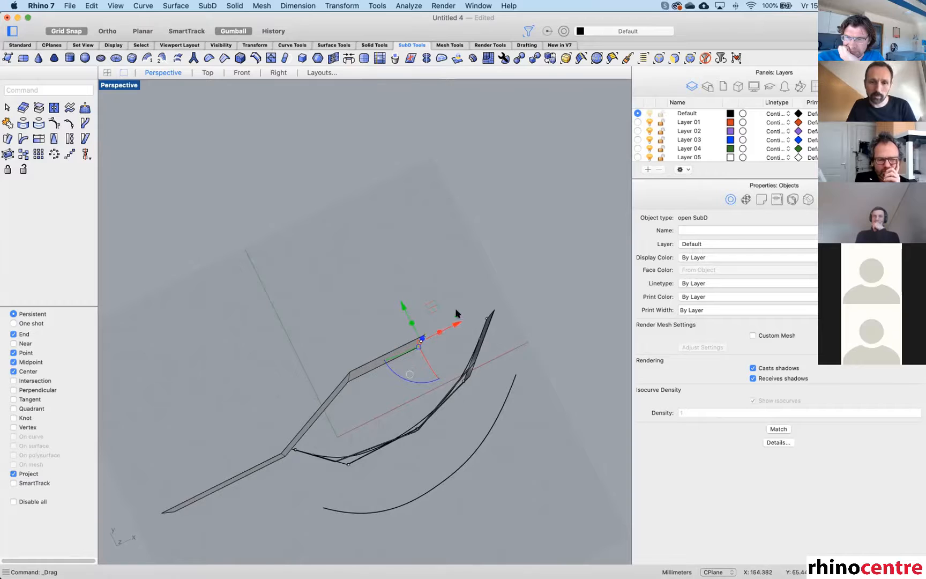
{"action": "left_click_drag", "start_coordinate": [403, 307], "coordinate": [403, 202]}
{"action": "key", "text": "Tab"}
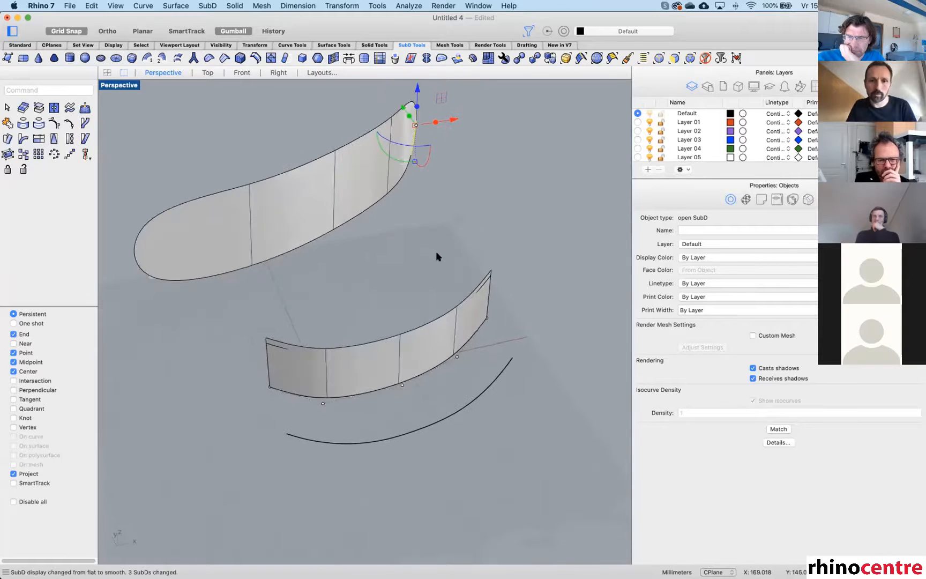
{"action": "right_click_drag", "start_coordinate": [399, 320], "coordinate": [387, 261]}
{"action": "key", "text": "Escape"}
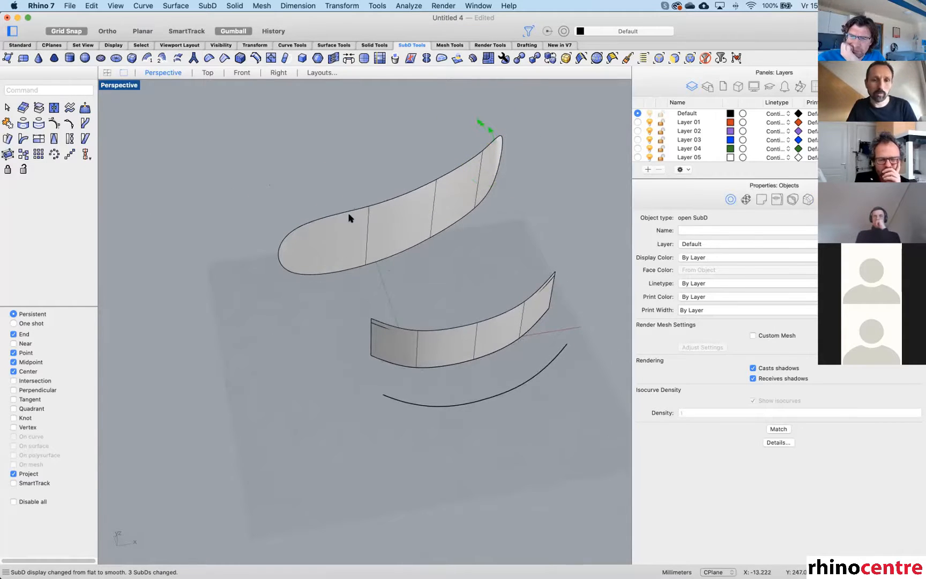
Restore the four-viewport layout and start another SubD 3DFace with the Quad polygon type.
{"action": "double_click", "coordinate": [122, 86]}
{"action": "scroll", "coordinate": [230, 150], "scroll_direction": "down", "scroll_amount": 3}
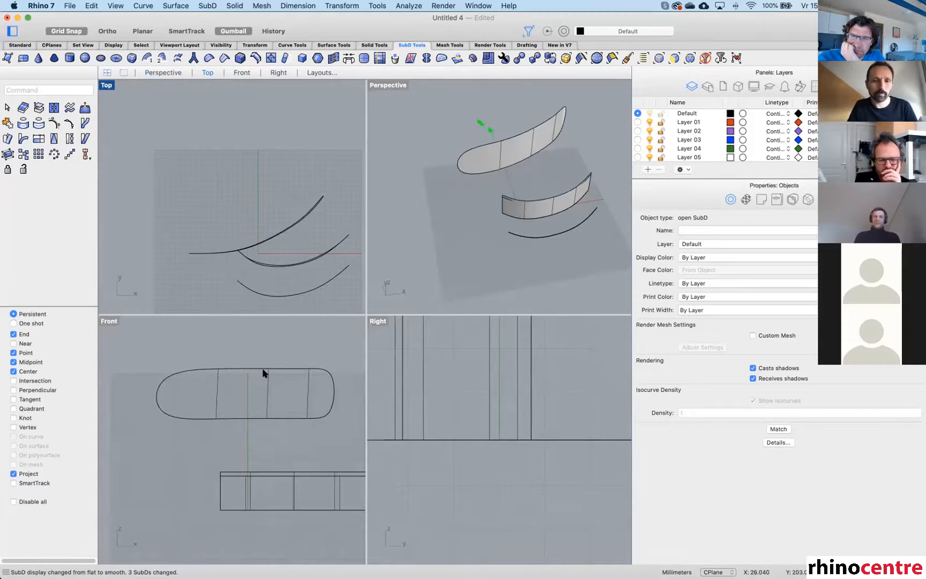
{"action": "right_click_drag", "start_coordinate": [263, 372], "coordinate": [264, 397]}
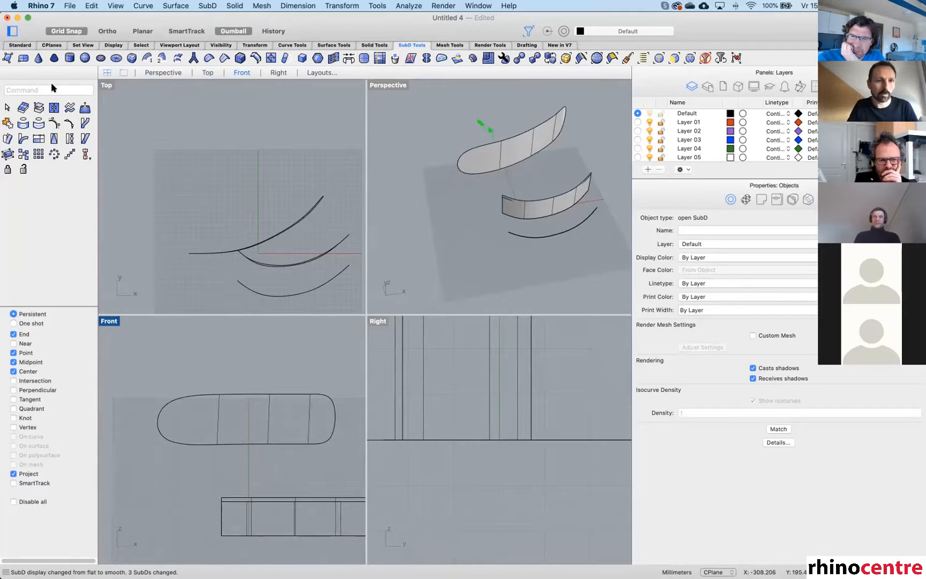
{"action": "left_click", "coordinate": [7, 57]}
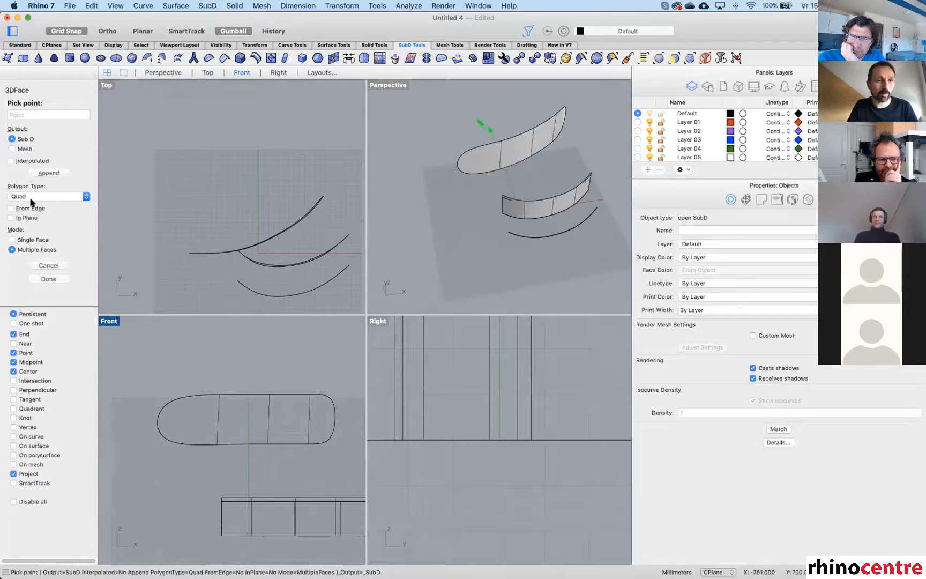
Add a separate SubD quad above the upper strip with 3DFace, building it from the strip's upper middle edge in the Front view.
{"action": "left_click", "coordinate": [11, 209]}
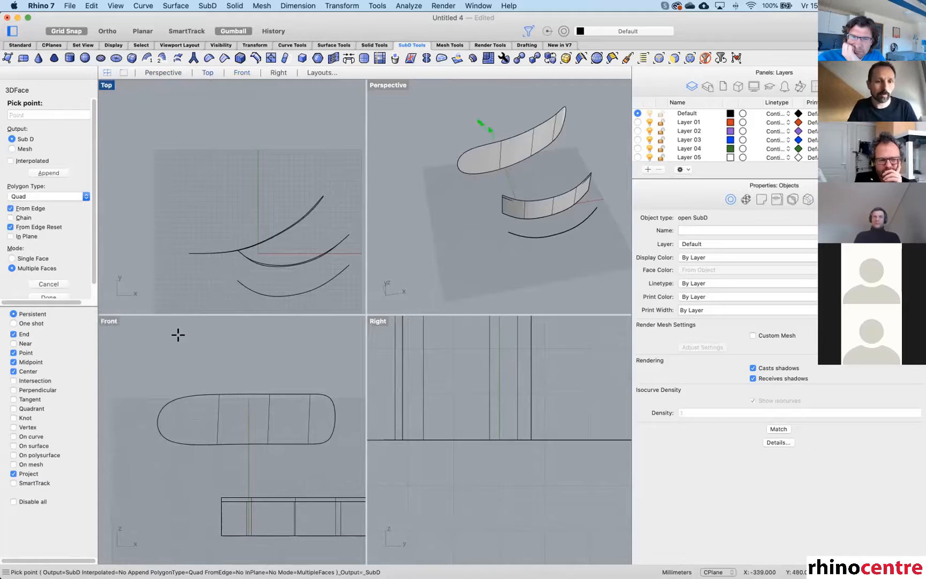
{"action": "left_click", "coordinate": [243, 392]}
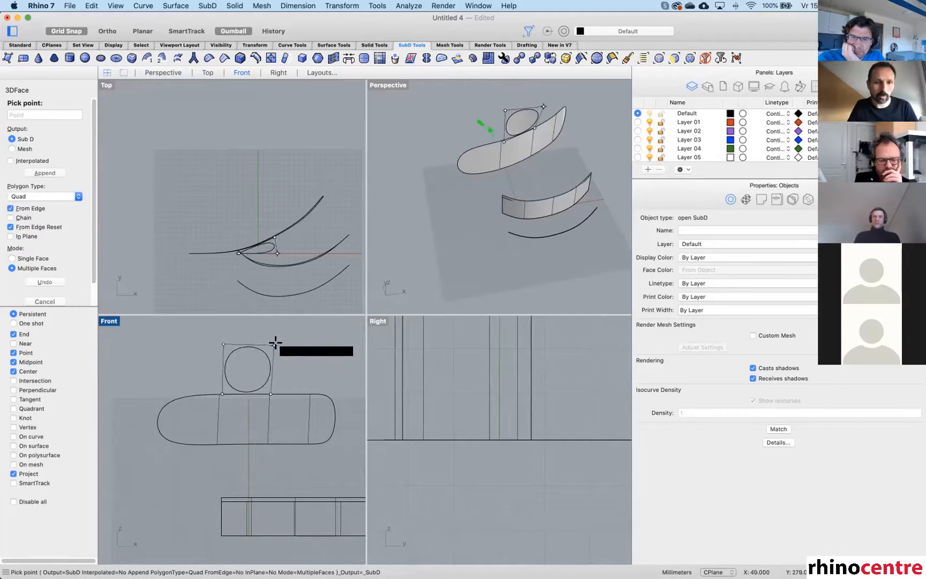
{"action": "key", "text": "Escape"}
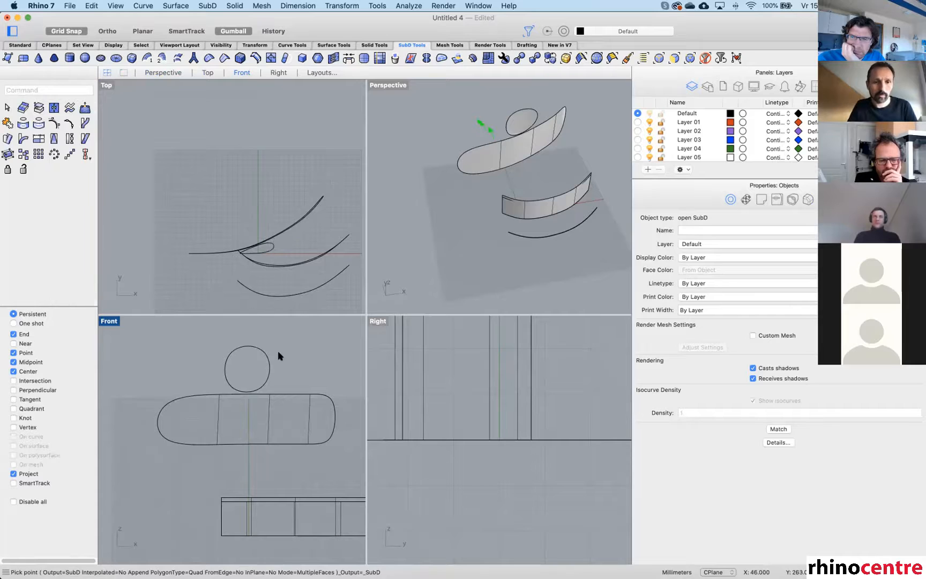
Append a quad to the upper SubD strip with 3DFace, building it downward from the strip's lower middle edge with From Edge on.
{"action": "key", "text": "Return"}
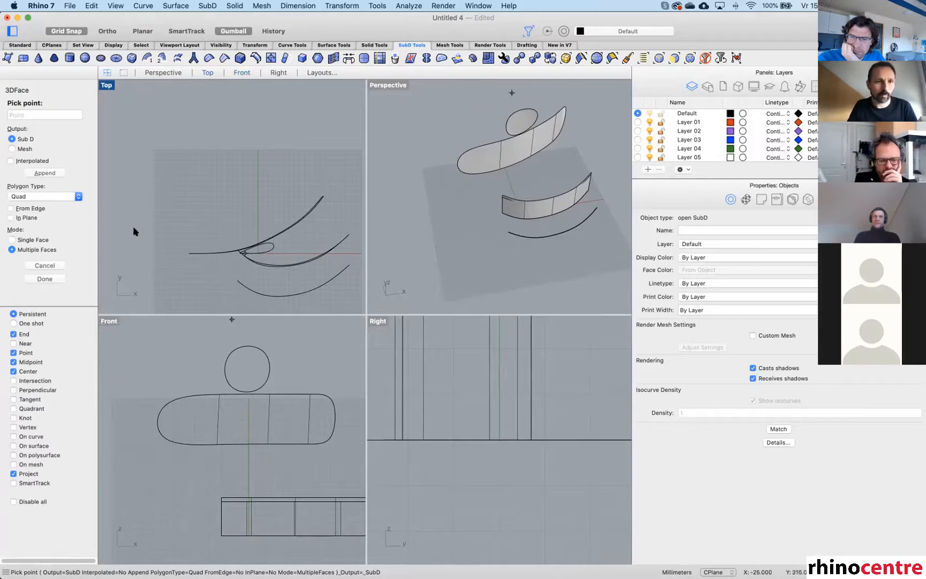
{"action": "left_click", "coordinate": [46, 172]}
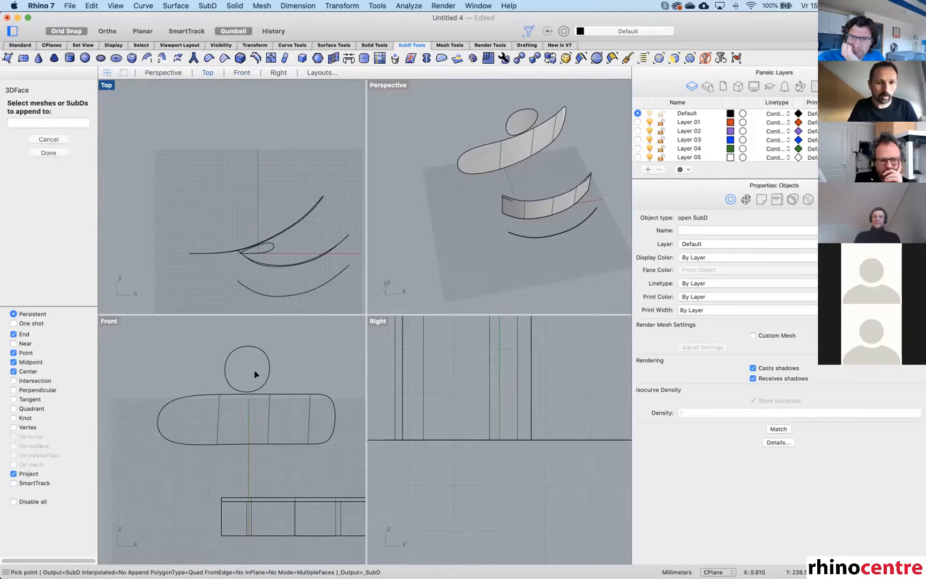
{"action": "left_click", "coordinate": [219, 395]}
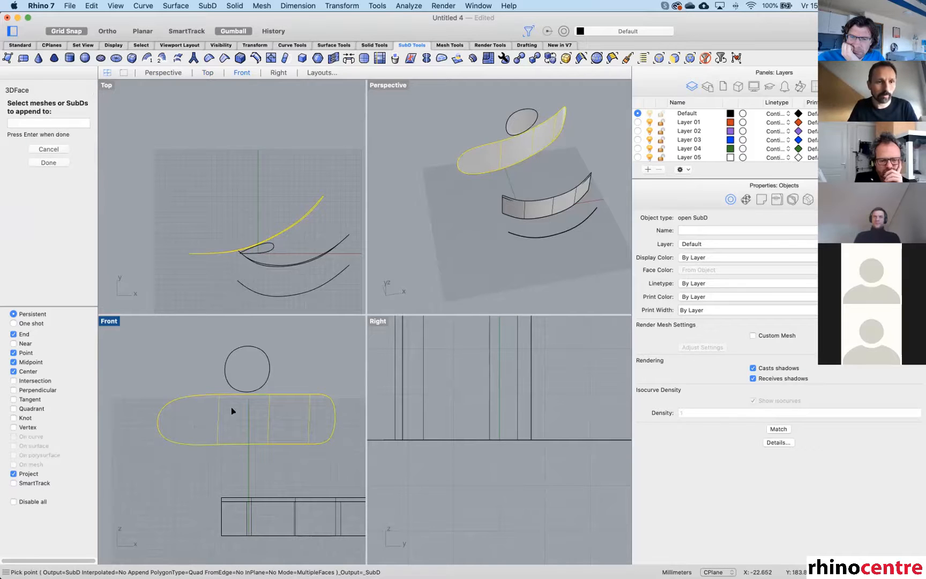
{"action": "key", "text": "Return"}
{"action": "left_click", "coordinate": [21, 194]}
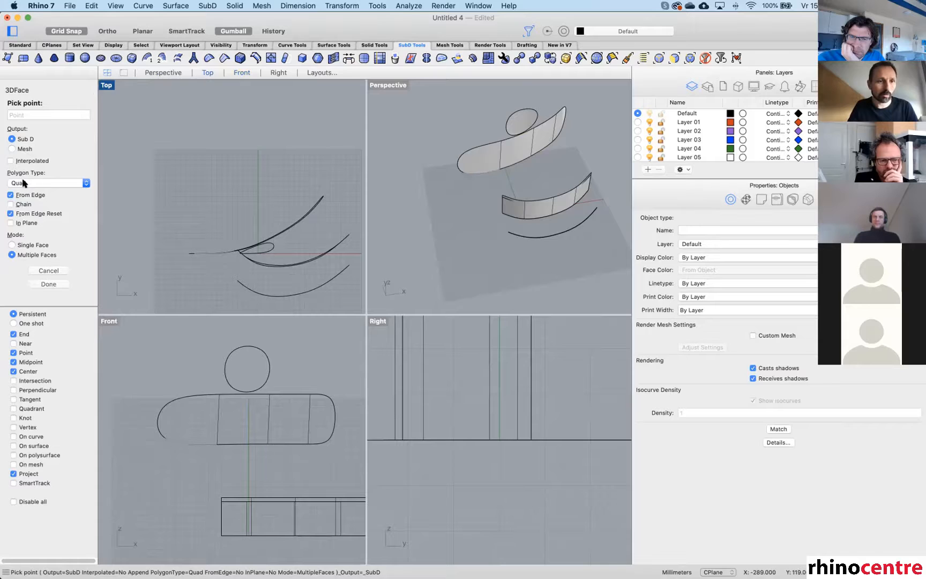
{"action": "left_click", "coordinate": [248, 445]}
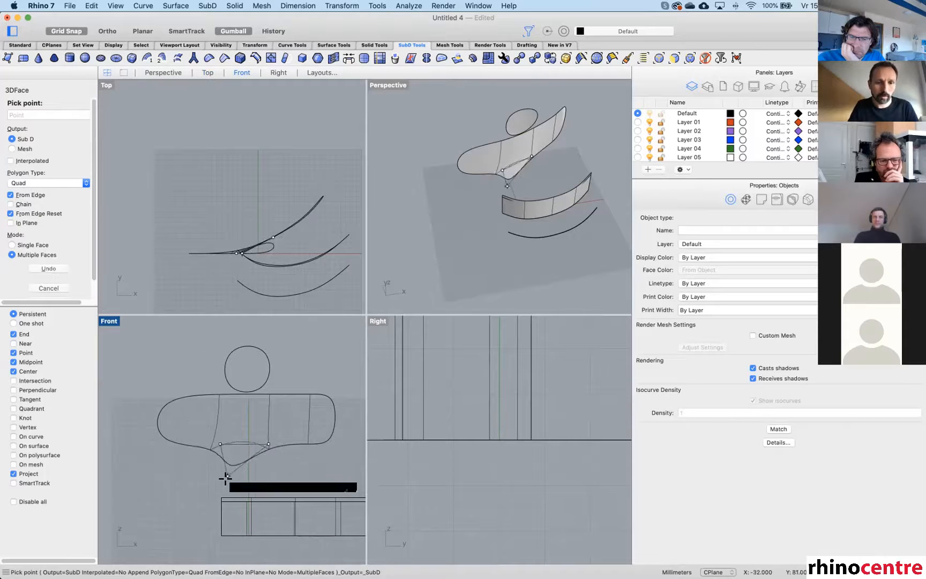
{"action": "left_click", "coordinate": [209, 483]}
{"action": "left_click", "coordinate": [268, 483]}
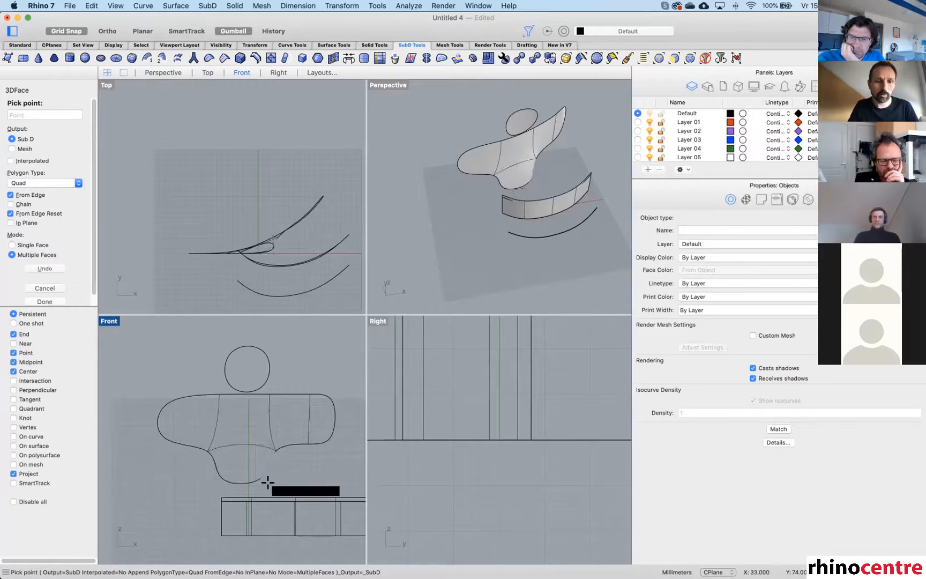
Append a second quad below the strip's left end, alongside the first one, and switch the SubD display to flat.
{"action": "left_click", "coordinate": [177, 443]}
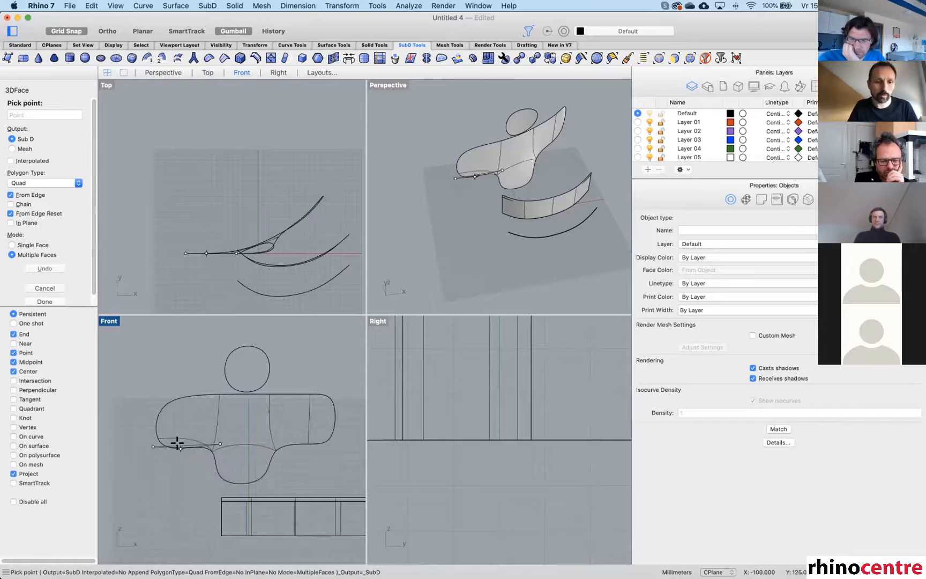
{"action": "left_click", "coordinate": [219, 479]}
{"action": "left_click", "coordinate": [141, 470]}
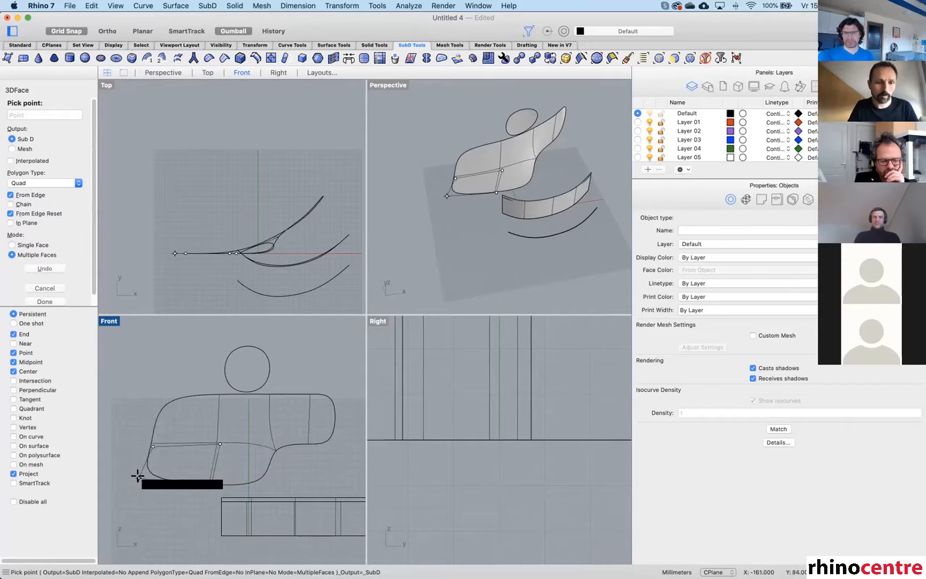
{"action": "right_click_drag", "start_coordinate": [149, 473], "coordinate": [210, 442]}
{"action": "right_click", "coordinate": [209, 428]}
{"action": "key", "text": "Tab"}
{"action": "scroll", "coordinate": [209, 442], "scroll_direction": "down", "scroll_amount": 4}
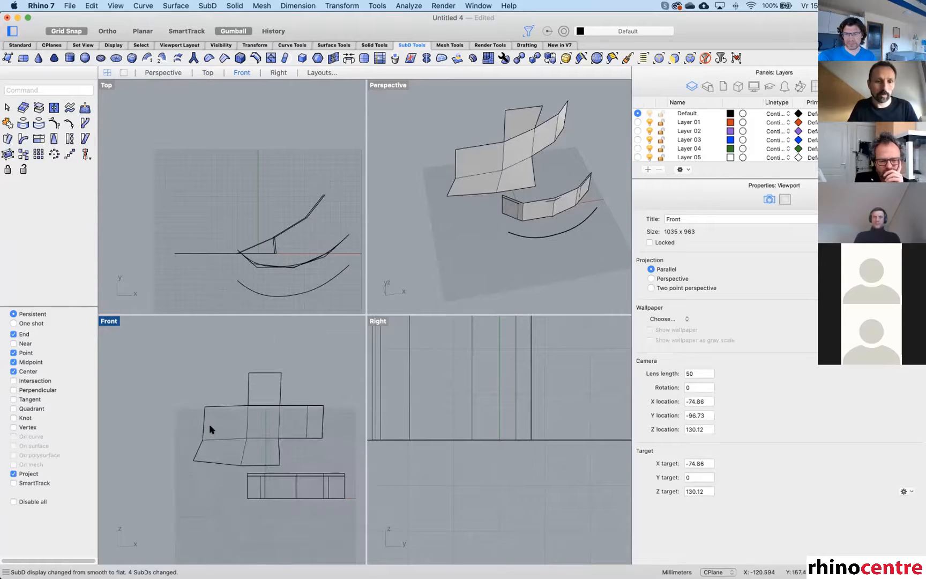
{"action": "scroll", "coordinate": [212, 428], "scroll_direction": "up", "scroll_amount": 2}
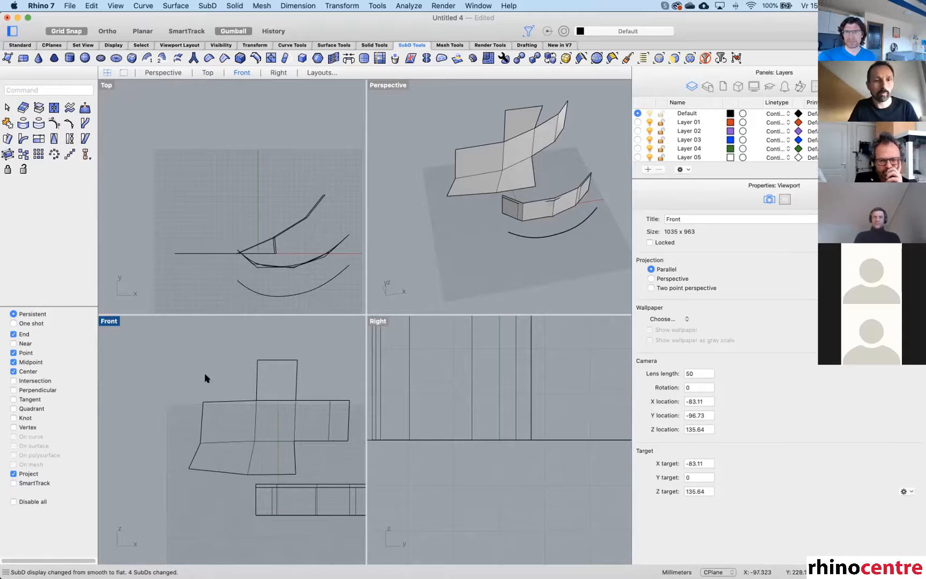
Append a four-point quad to the same SubD, extending its lower row to the left from the outer edge.
{"action": "right_click", "coordinate": [188, 358]}
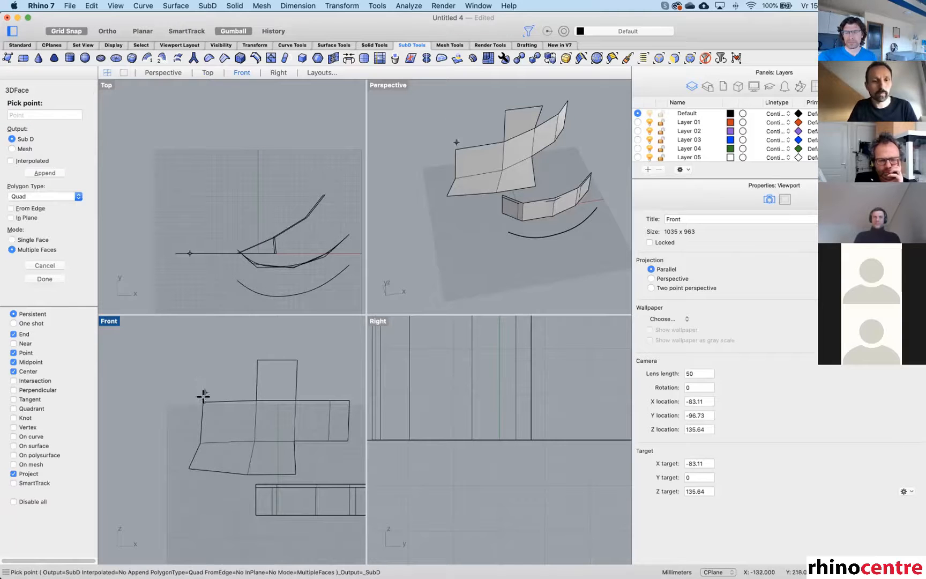
{"action": "left_click", "coordinate": [33, 171]}
{"action": "left_click", "coordinate": [211, 402]}
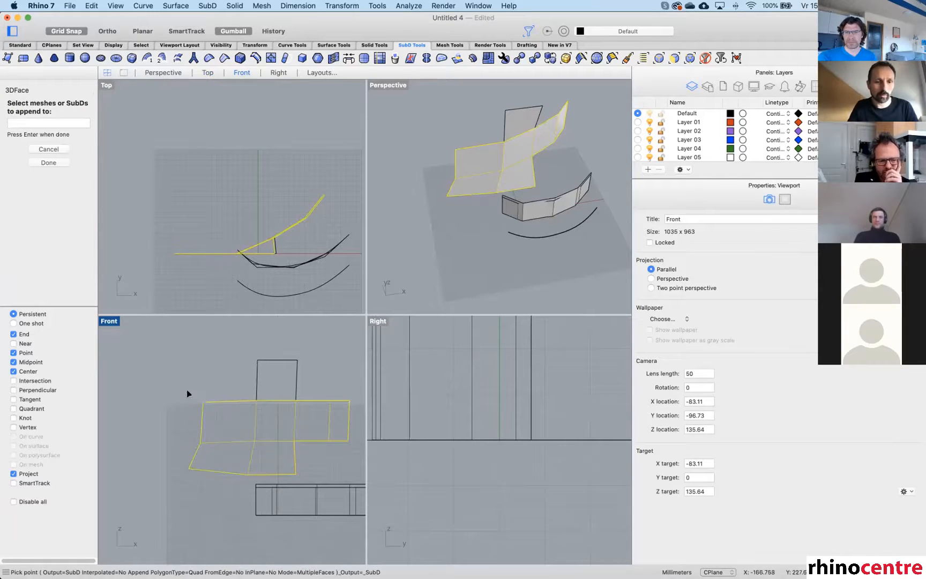
{"action": "right_click", "coordinate": [181, 375]}
{"action": "left_click", "coordinate": [189, 468]}
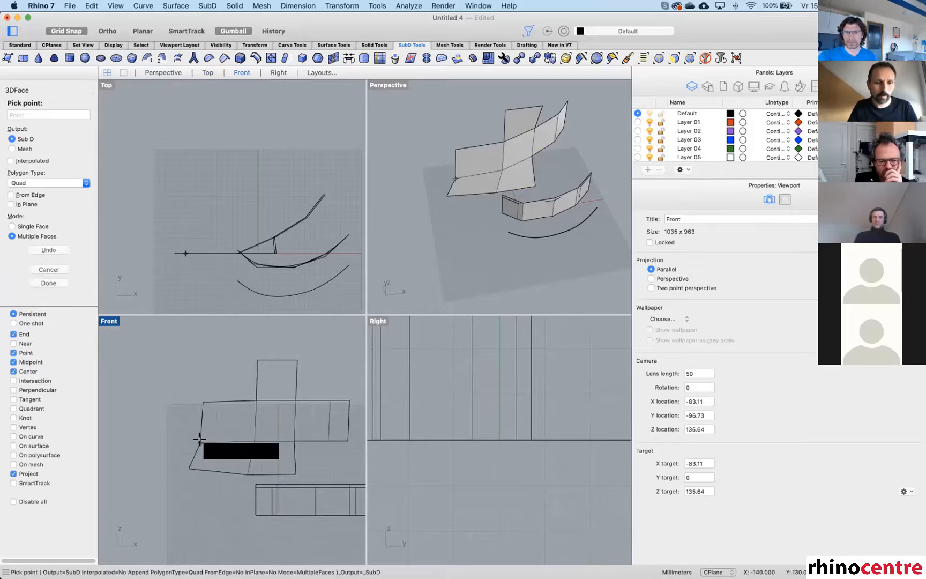
{"action": "left_click", "coordinate": [199, 439]}
{"action": "left_click", "coordinate": [163, 437]}
{"action": "left_click", "coordinate": [150, 461]}
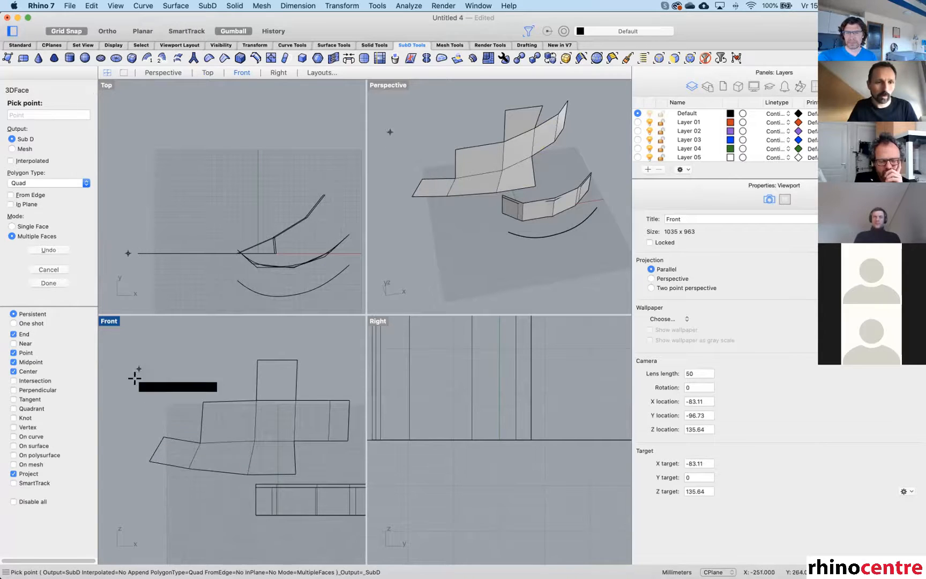
Turn on From Edge and add quads that fill the middle of the left column and extend it upward.
{"action": "left_click", "coordinate": [38, 195]}
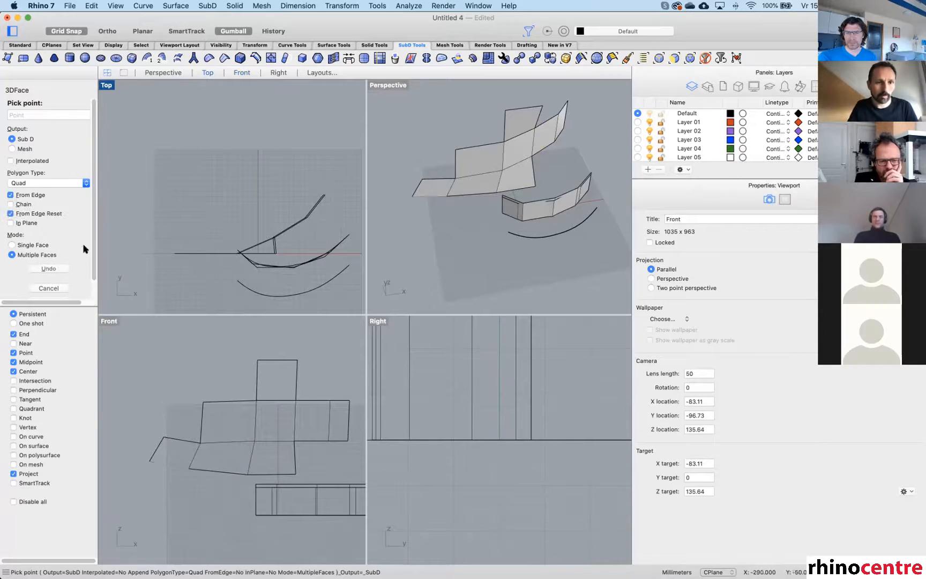
{"action": "left_click", "coordinate": [201, 420]}
{"action": "left_click", "coordinate": [164, 436]}
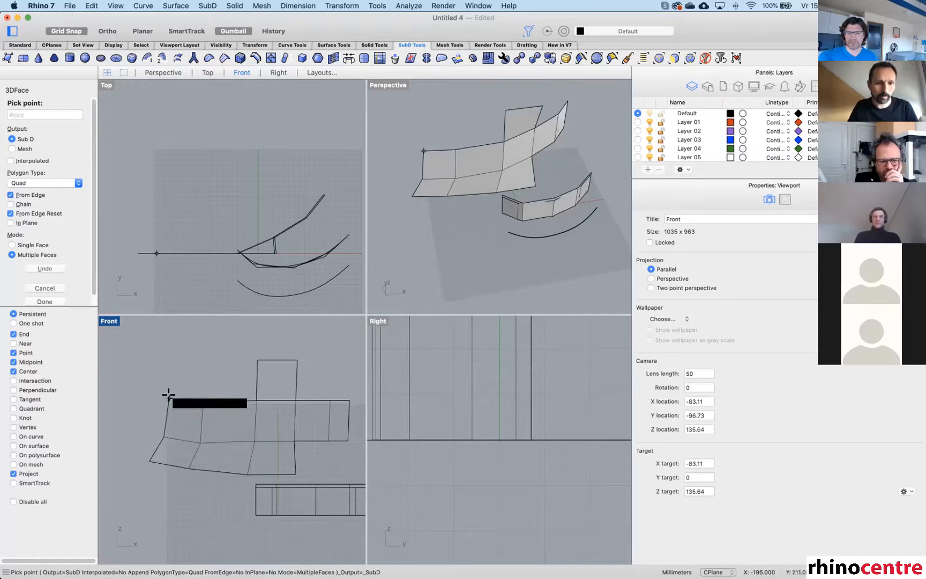
{"action": "left_click", "coordinate": [168, 364]}
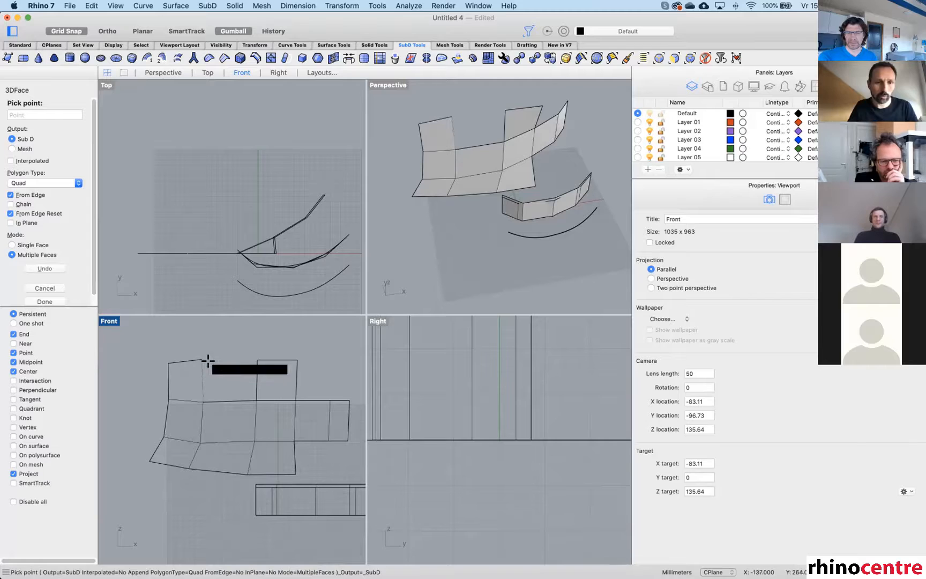
{"action": "left_click", "coordinate": [202, 359]}
Add another quad to the upper row reaching the base of the separate top face, leaving a wedge gap between them.
{"action": "left_click", "coordinate": [257, 360]}
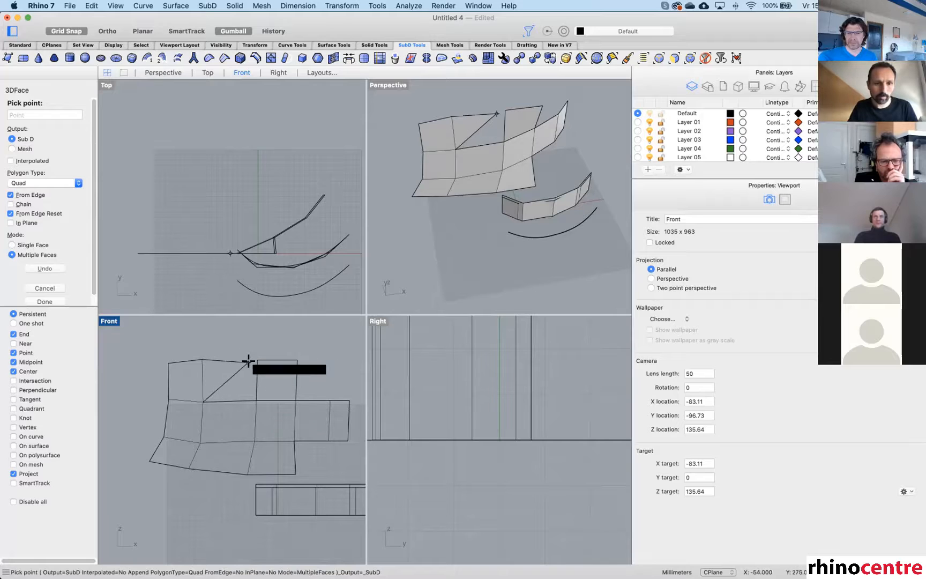
{"action": "left_click", "coordinate": [249, 360]}
{"action": "left_click", "coordinate": [256, 400]}
{"action": "key", "text": "Return"}
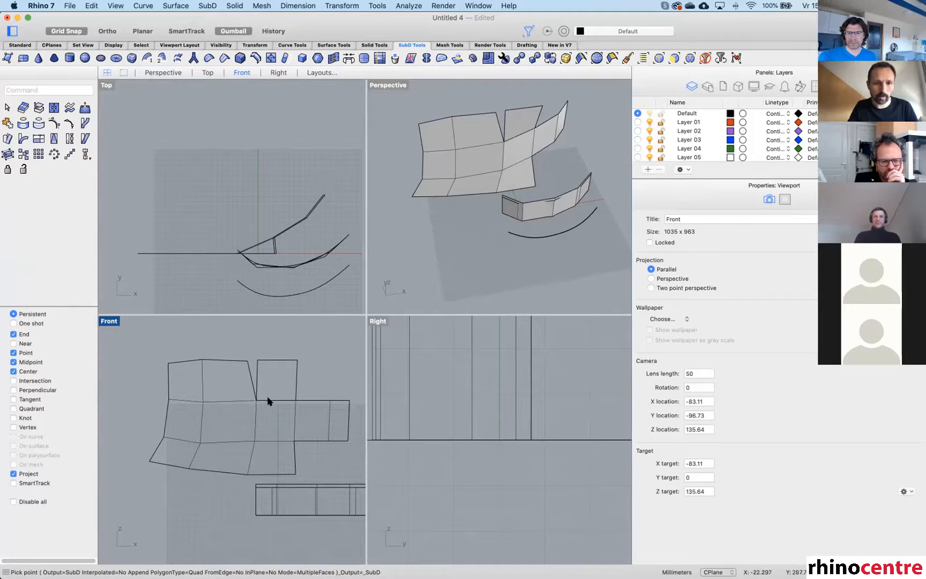
Stitch the upper corner vertices across the wedge gap, locating the joint at the separate face's corner.
{"action": "scroll", "coordinate": [256, 353], "scroll_direction": "up", "scroll_amount": 3}
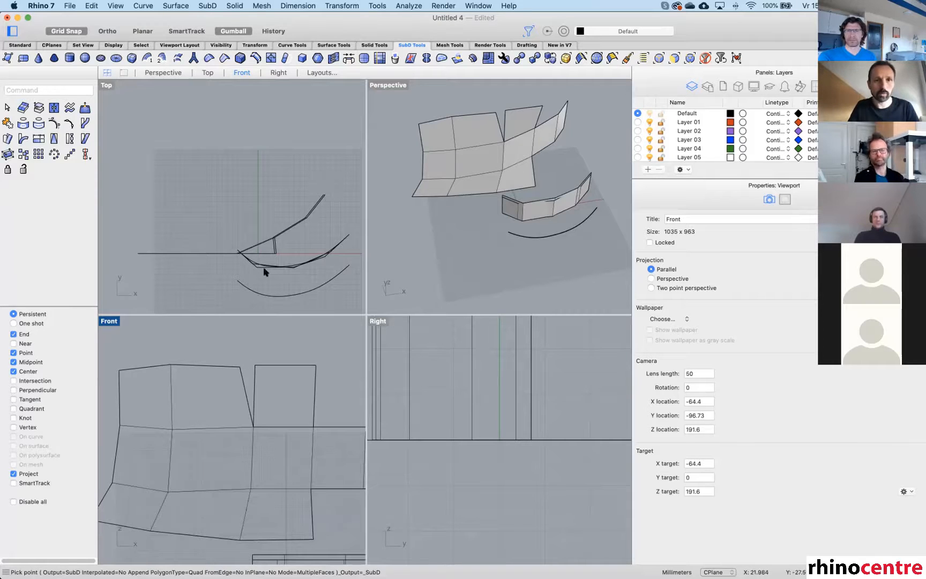
{"action": "left_click", "coordinate": [333, 57]}
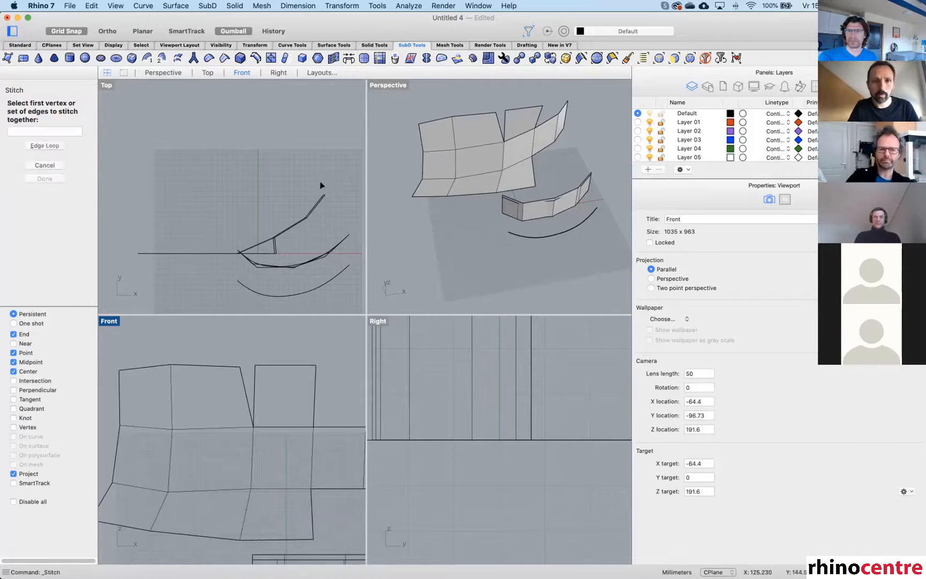
{"action": "left_click", "coordinate": [240, 367]}
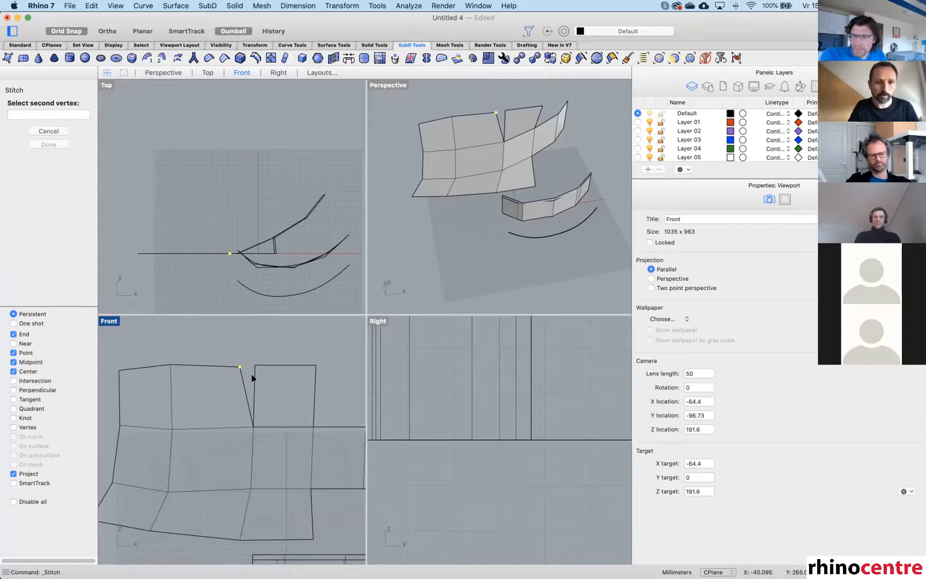
{"action": "left_click", "coordinate": [255, 366]}
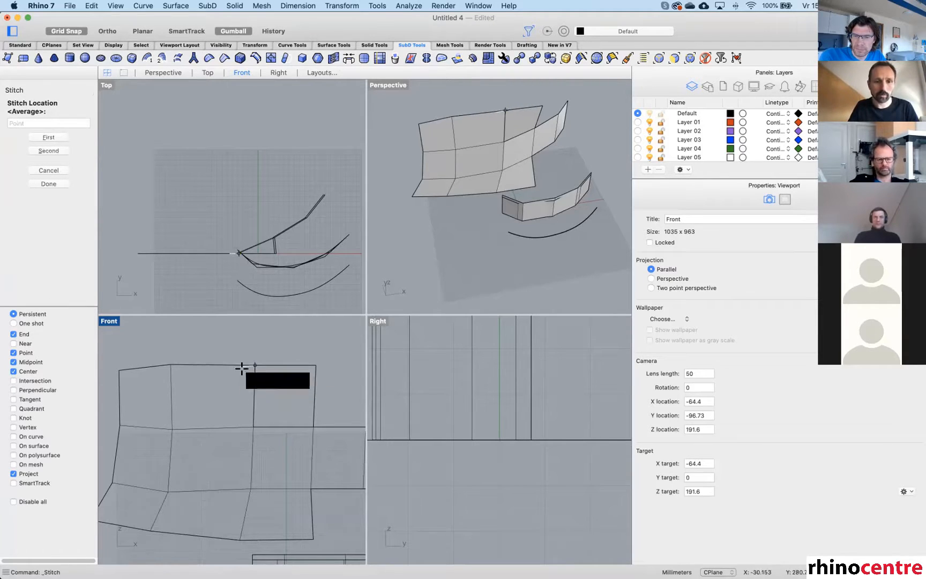
{"action": "left_click", "coordinate": [253, 359]}
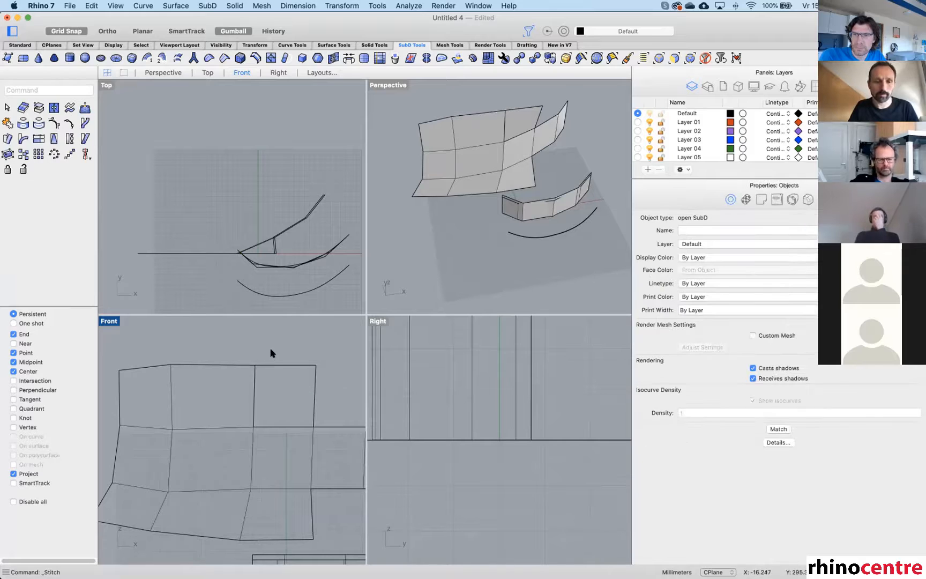
Stitch the coincident vertices at both base corners of the formerly separate top face.
{"action": "key", "text": "Return"}
{"action": "left_click", "coordinate": [256, 427]}
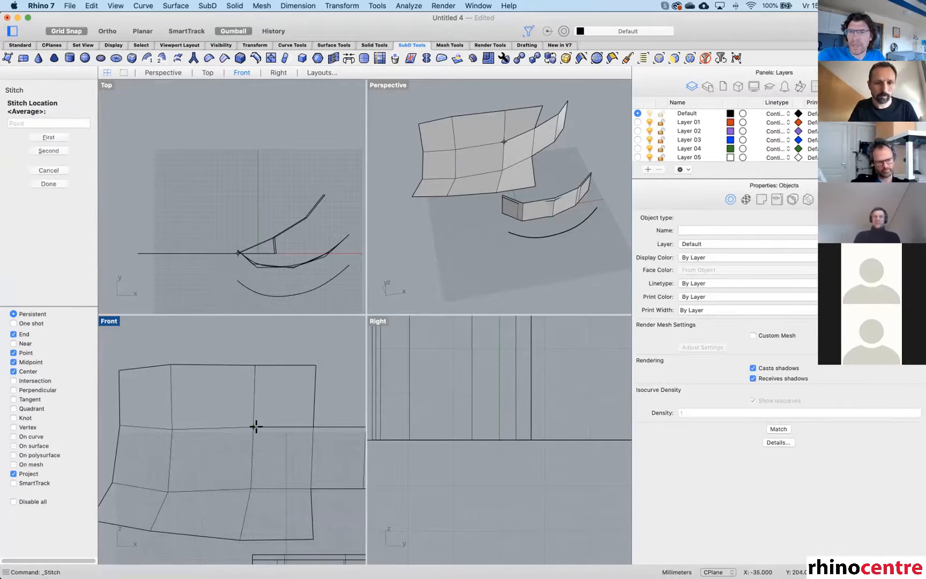
{"action": "left_click", "coordinate": [255, 427]}
{"action": "key", "text": "Return"}
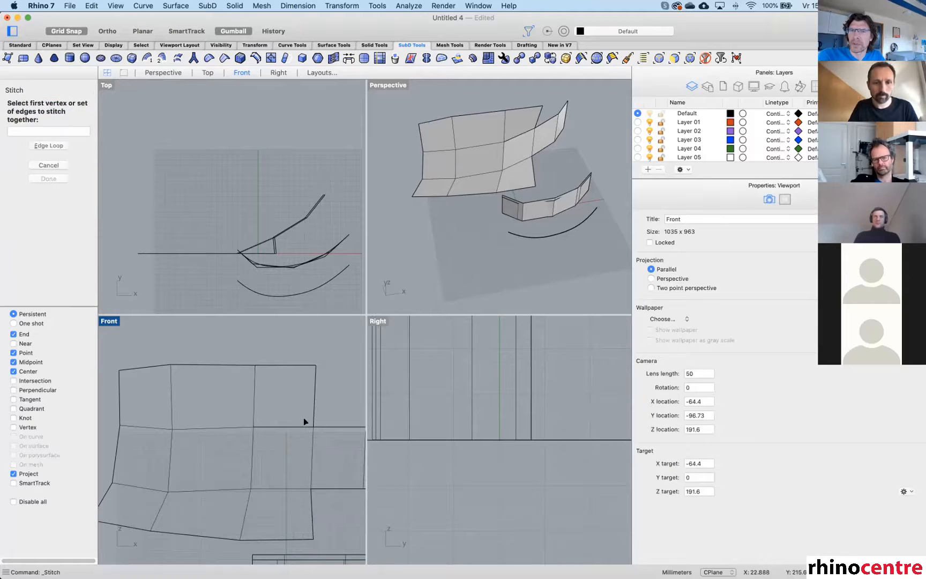
{"action": "left_click_drag", "start_coordinate": [304, 417], "coordinate": [316, 430]}
{"action": "key", "text": "Return"}
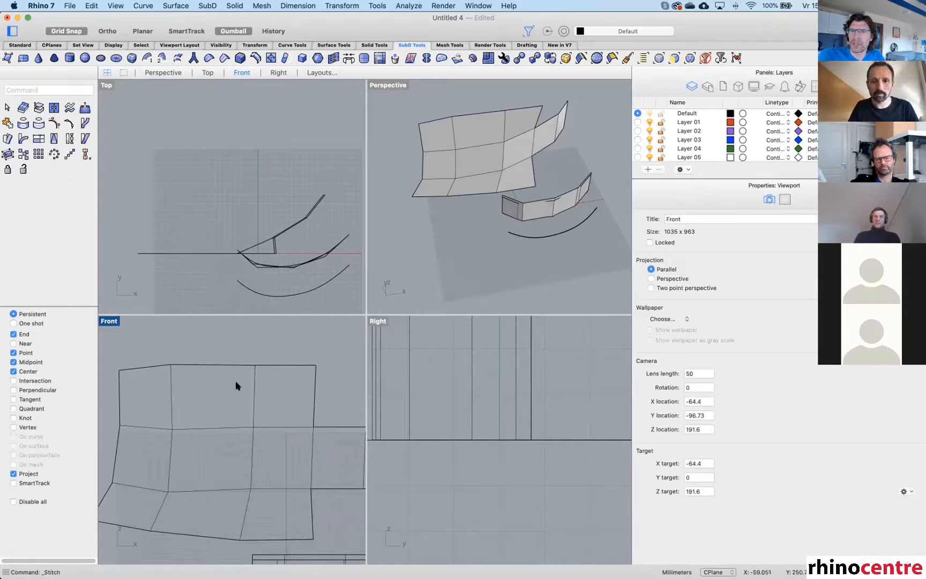
Delete all the SubD faces and curves from the model.
{"action": "right_click_drag", "start_coordinate": [447, 180], "coordinate": [470, 209]}
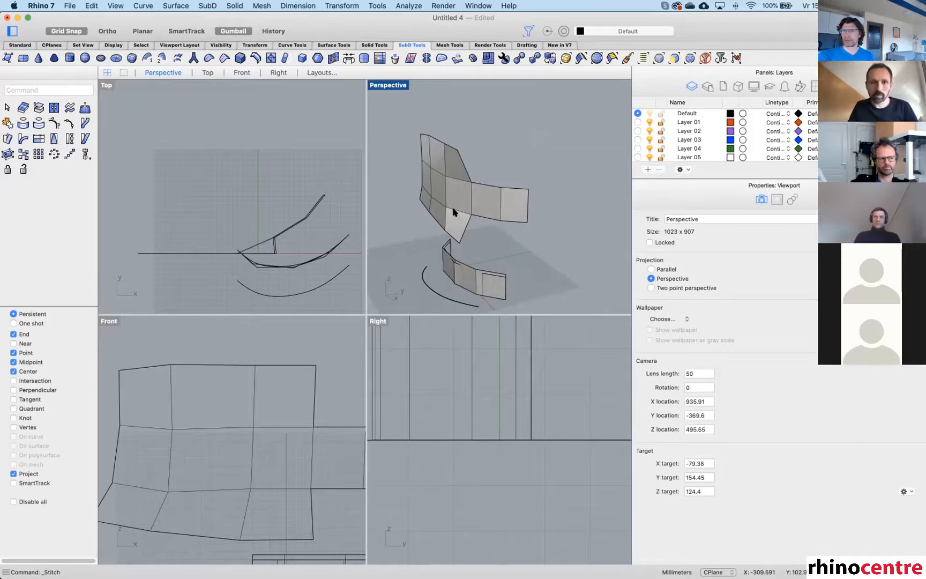
{"action": "left_click_drag", "start_coordinate": [420, 293], "coordinate": [419, 296]}
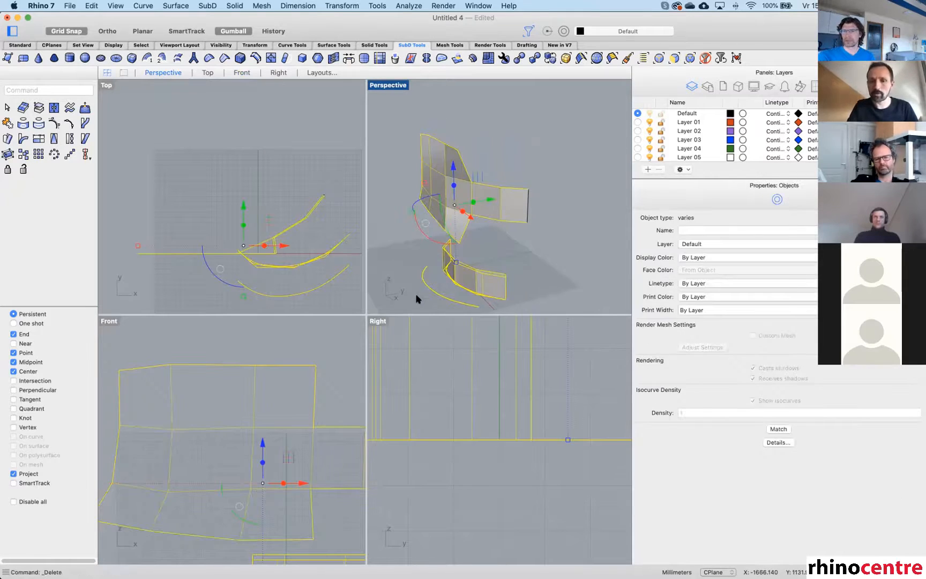
{"action": "key", "text": "Delete"}
{"action": "left_click_drag", "start_coordinate": [494, 140], "coordinate": [395, 244]}
{"action": "key", "text": "Delete"}
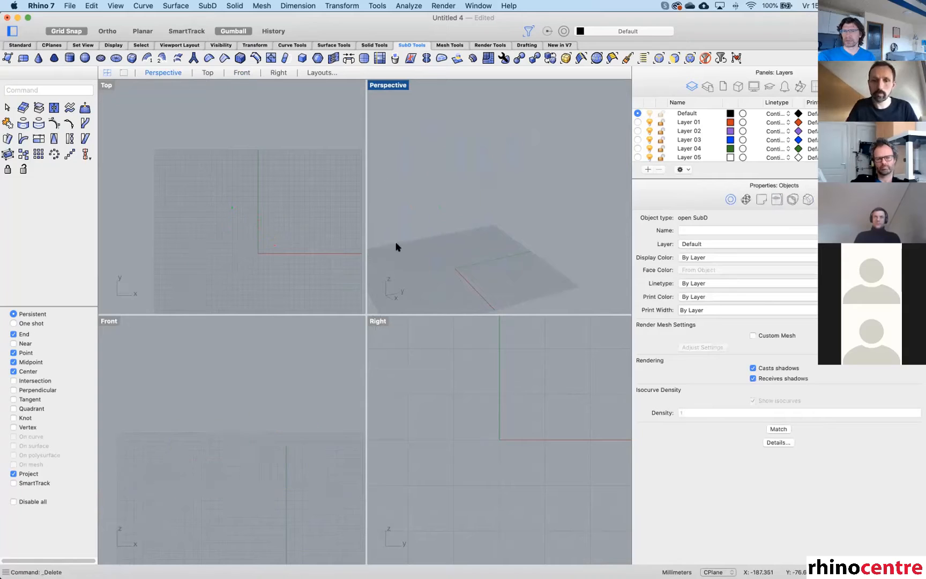
Create a flat four-sided surface from corner points on the ground plane near the origin.
{"action": "left_click", "coordinate": [20, 45]}
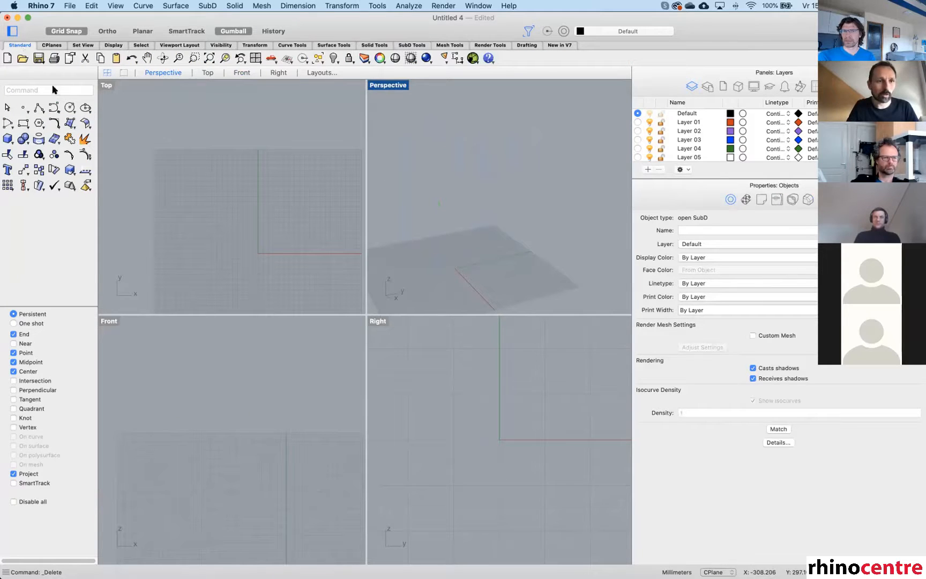
{"action": "left_click", "coordinate": [69, 123]}
{"action": "left_click", "coordinate": [422, 251]}
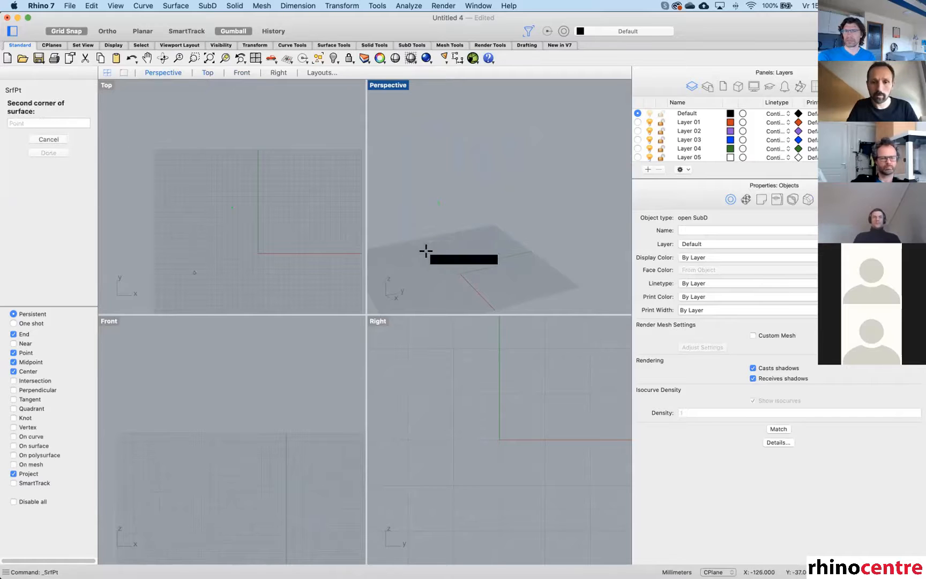
{"action": "left_click", "coordinate": [469, 240]}
{"action": "left_click", "coordinate": [503, 282]}
{"action": "left_click", "coordinate": [453, 295]}
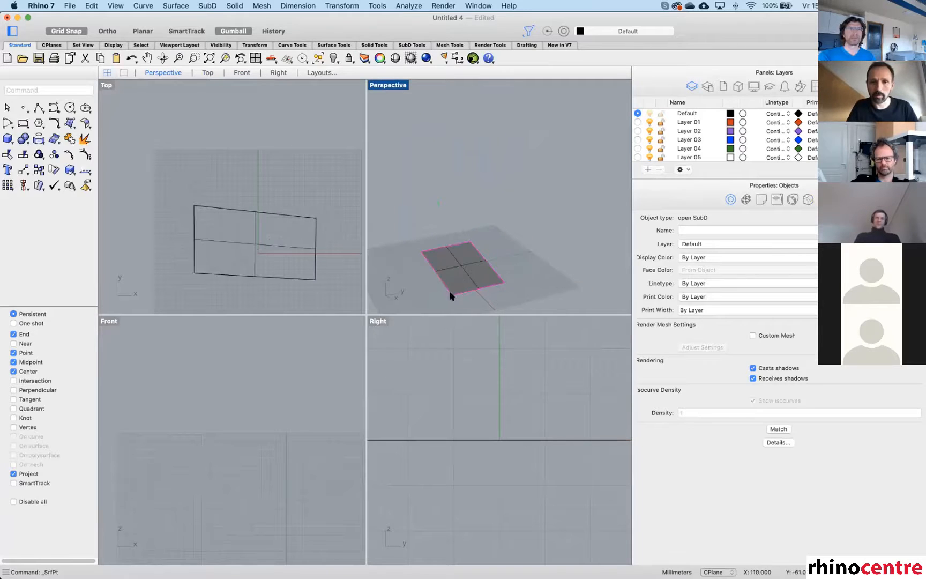
Create a second four-corner surface on the ground plane beside the first, leaving a gap between them.
{"action": "right_click", "coordinate": [507, 229]}
{"action": "left_click", "coordinate": [496, 234]}
{"action": "left_click", "coordinate": [527, 223]}
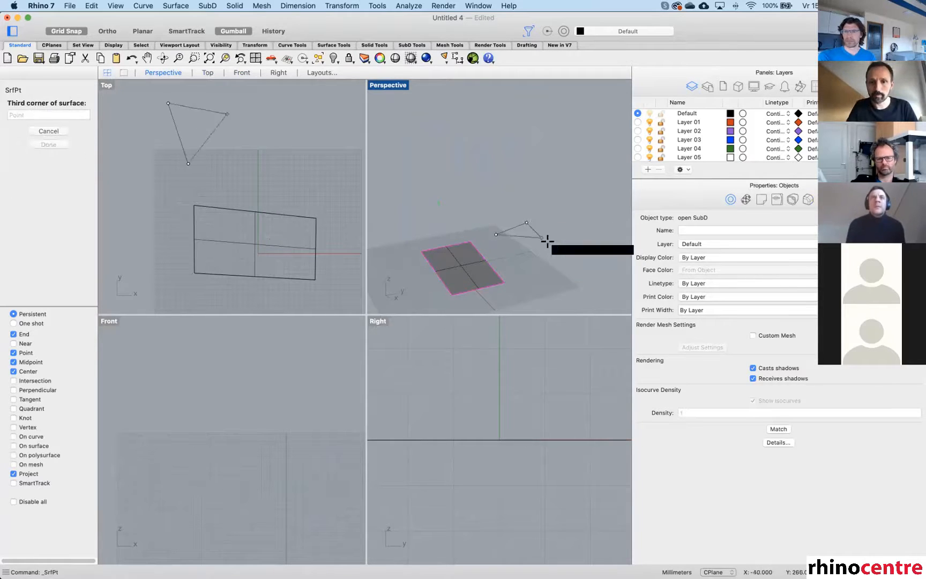
{"action": "left_click", "coordinate": [562, 261]}
{"action": "left_click", "coordinate": [518, 276]}
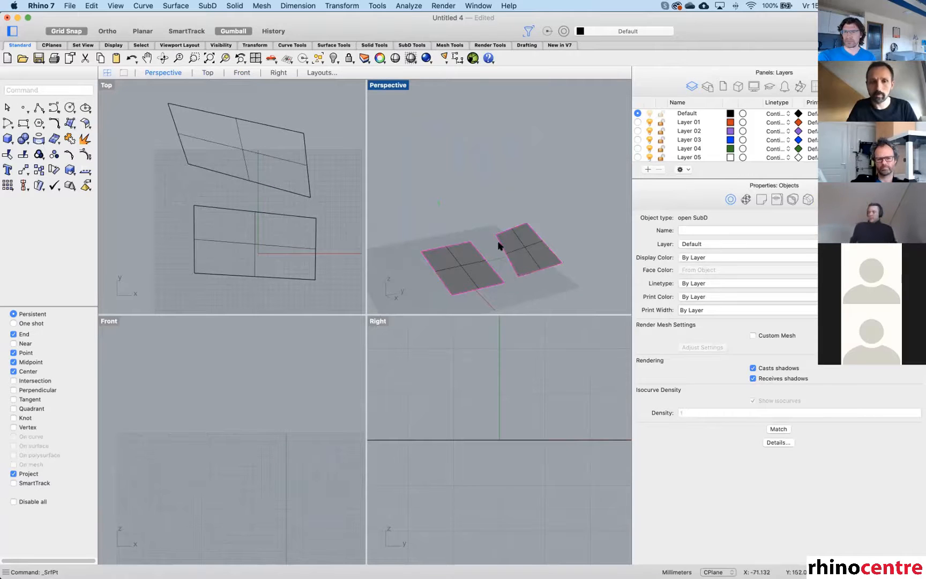
{"action": "key", "text": "F10"}
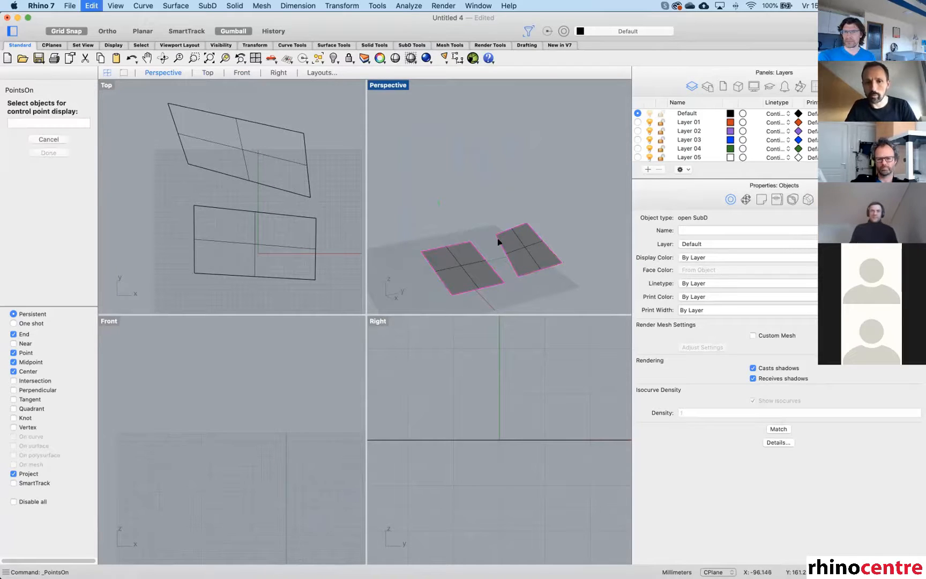
{"action": "key", "text": "Escape"}
{"action": "left_click_drag", "start_coordinate": [554, 193], "coordinate": [442, 274]}
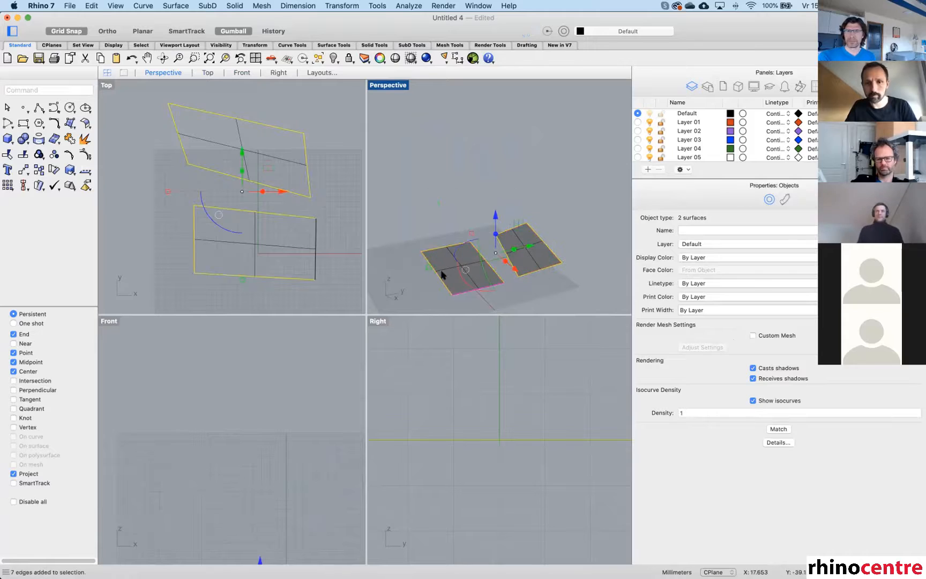
{"action": "key", "text": "F10"}
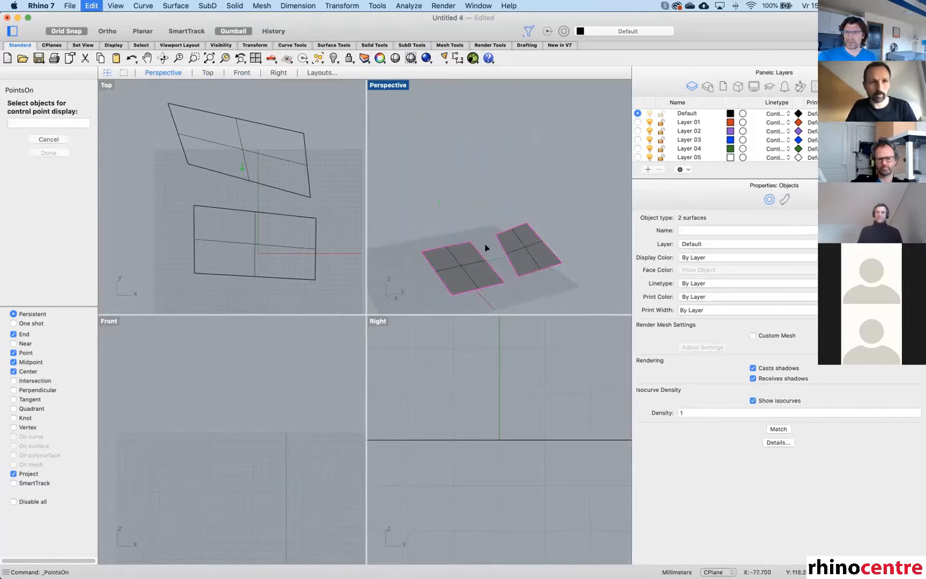
{"action": "key", "text": "Escape"}
{"action": "left_click_drag", "start_coordinate": [532, 212], "coordinate": [446, 285]}
{"action": "key", "text": "F10"}
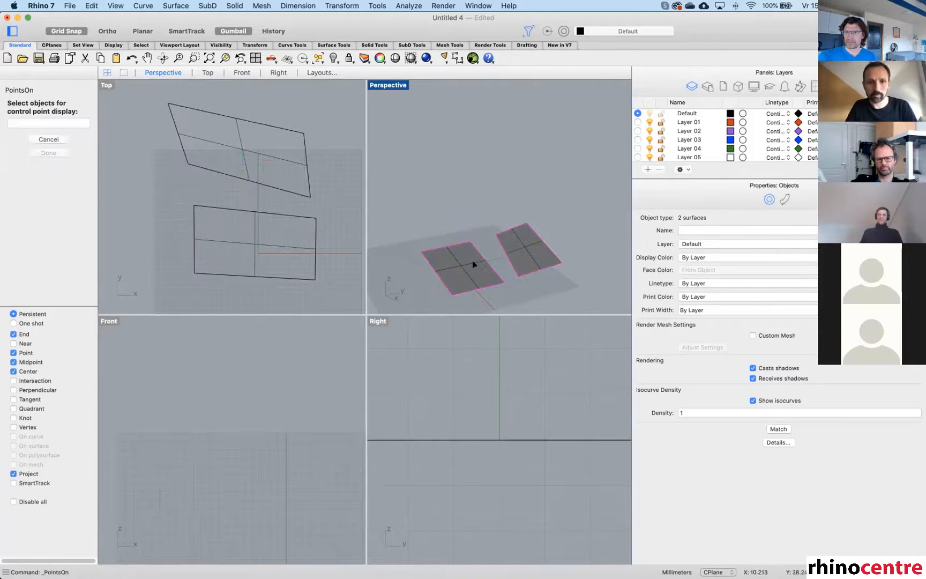
{"action": "key", "text": "Escape"}
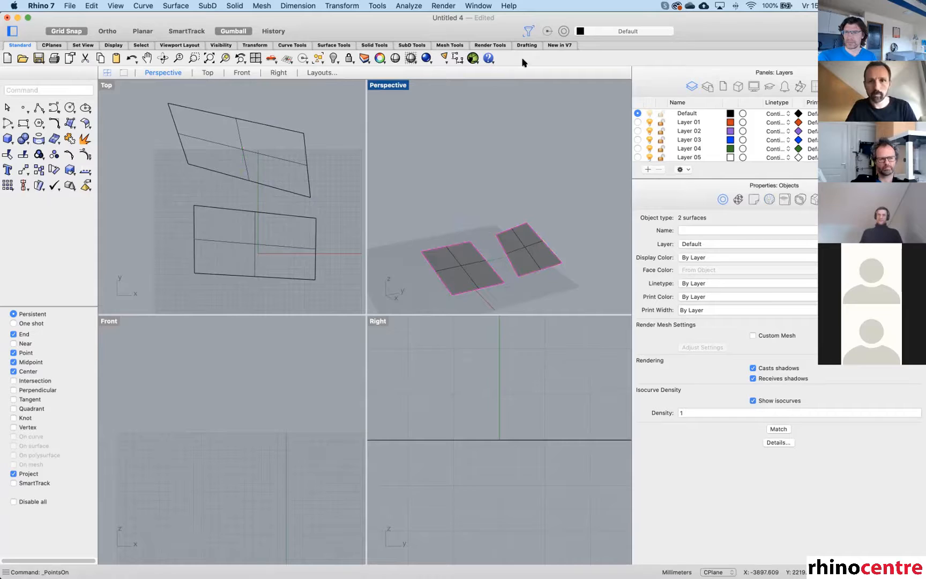
Show both surfaces' control points and snap the second surface's near corners onto the first surface's corners, closing the gap.
{"action": "left_click", "coordinate": [418, 46]}
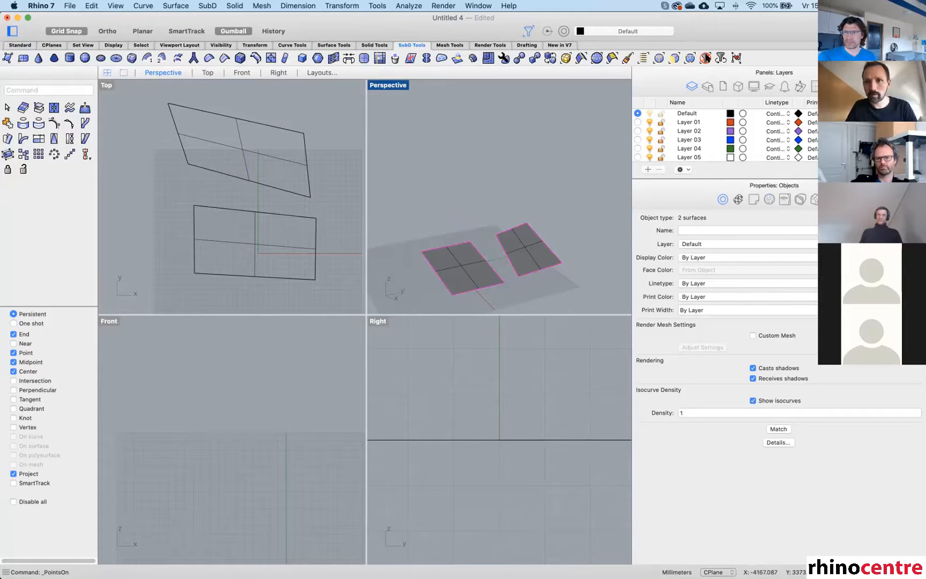
{"action": "left_click_drag", "start_coordinate": [512, 232], "coordinate": [422, 277]}
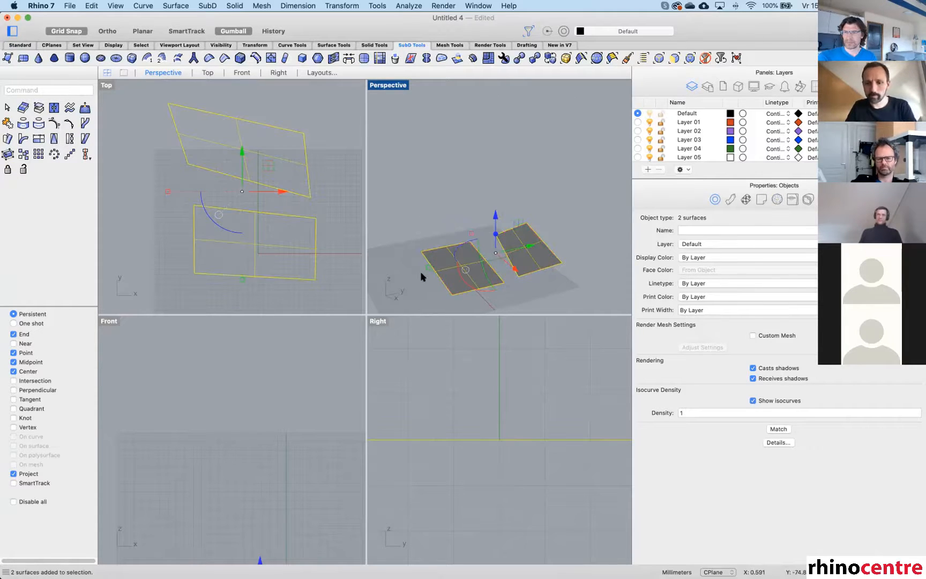
{"action": "key", "text": "F10"}
{"action": "left_click_drag", "start_coordinate": [496, 235], "coordinate": [504, 282]}
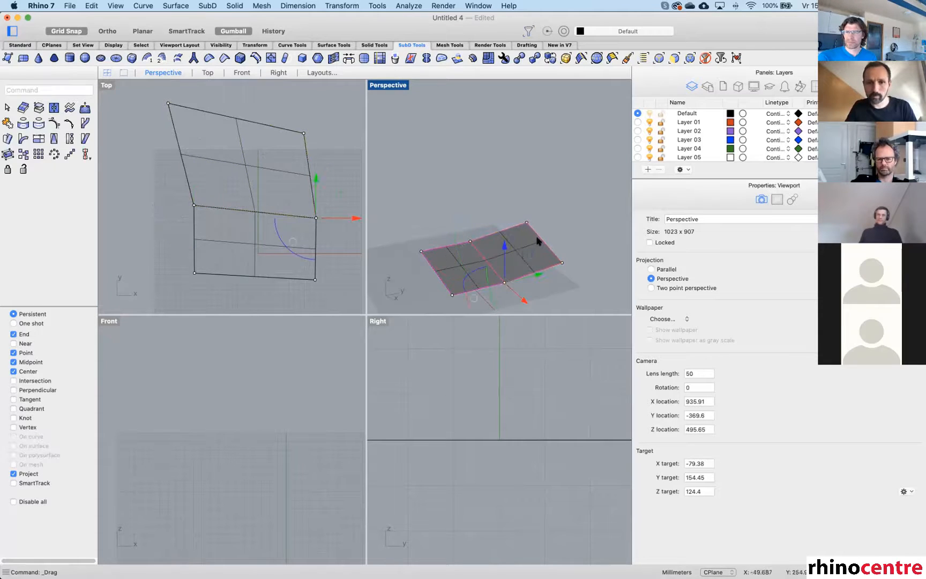
{"action": "key", "text": "Escape"}
{"action": "key", "text": "Escape"}
Raise both surfaces' degree in U and V with ChangeDegree, giving each a 4 by 4 control-point grid.
{"action": "left_click_drag", "start_coordinate": [561, 206], "coordinate": [457, 266]}
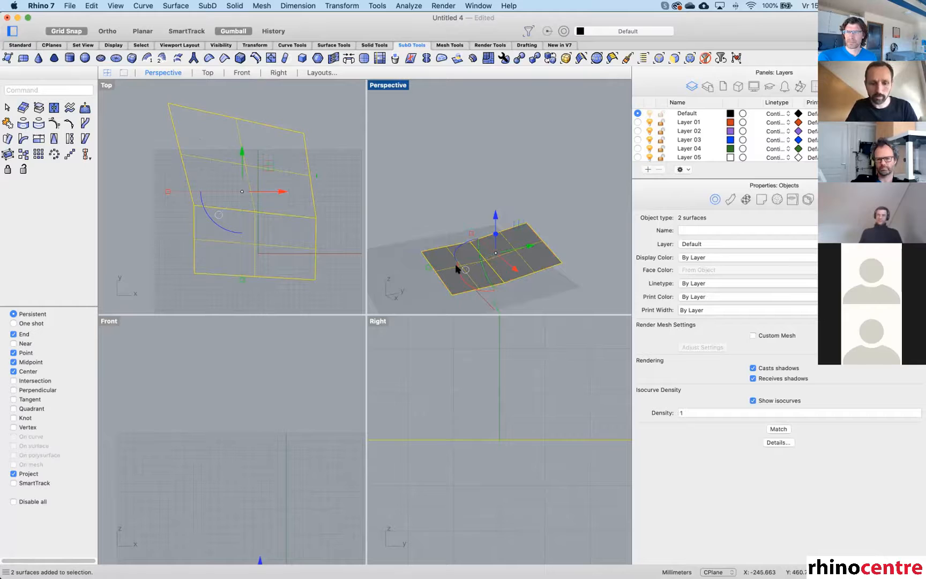
{"action": "type", "text": "change"}
{"action": "key", "text": "Return"}
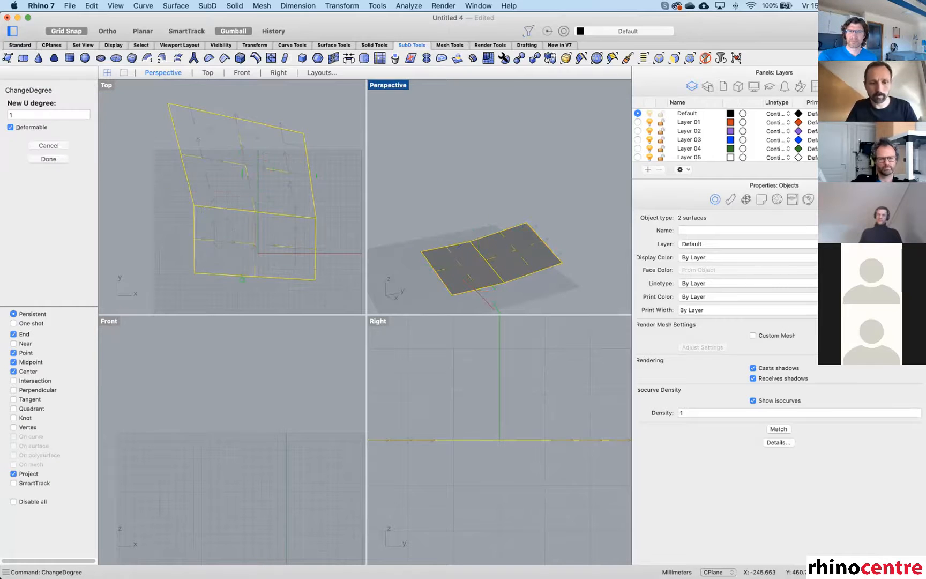
{"action": "key", "text": "Return"}
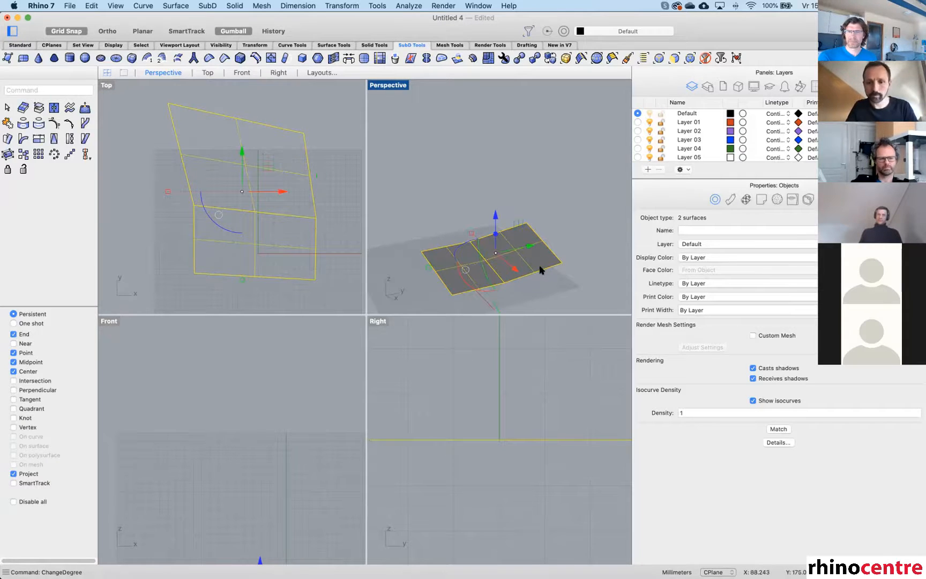
Show the control points and lift those around the shared edge vertically, bending the two surfaces into a hump.
{"action": "key", "text": "F10"}
{"action": "right_click_drag", "start_coordinate": [498, 243], "coordinate": [455, 252]}
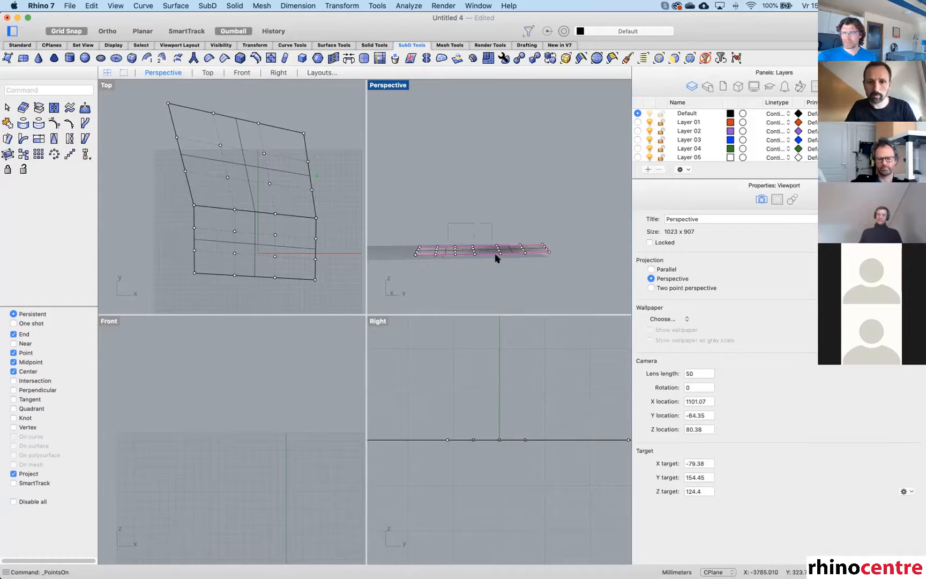
{"action": "left_click_drag", "start_coordinate": [503, 259], "coordinate": [504, 260]}
{"action": "left_click_drag", "start_coordinate": [479, 219], "coordinate": [482, 197]}
{"action": "left_click", "coordinate": [544, 171]}
{"action": "right_click_drag", "start_coordinate": [544, 170], "coordinate": [559, 189]}
{"action": "right_click_drag", "start_coordinate": [503, 215], "coordinate": [490, 225]}
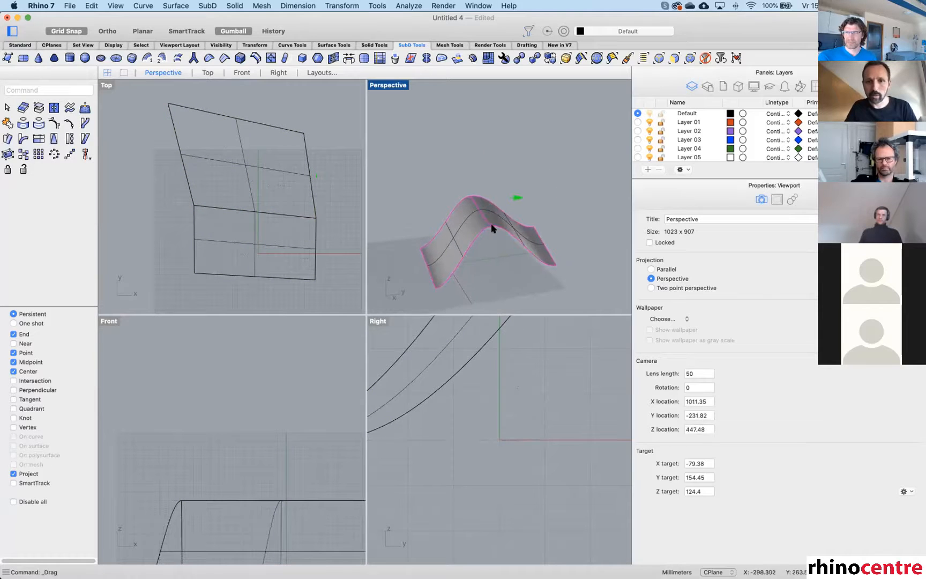
Match the surfaces along their shared edge with MatchSrf, using Curvature continuity, Position at the other end and averaged surfaces.
{"action": "scroll", "coordinate": [488, 226], "scroll_direction": "up", "scroll_amount": 4}
{"action": "type", "text": "matchsrf"}
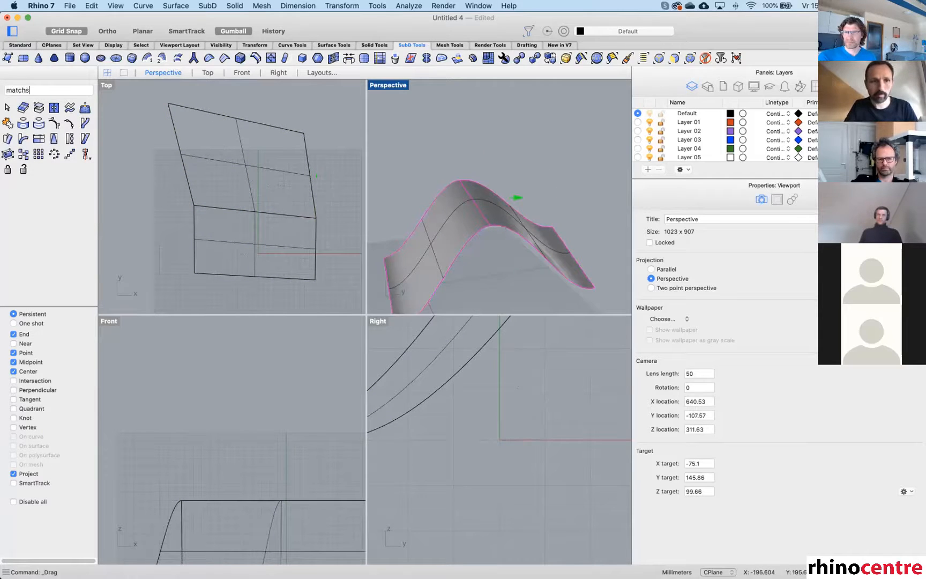
{"action": "key", "text": "Return"}
{"action": "left_click", "coordinate": [476, 208]}
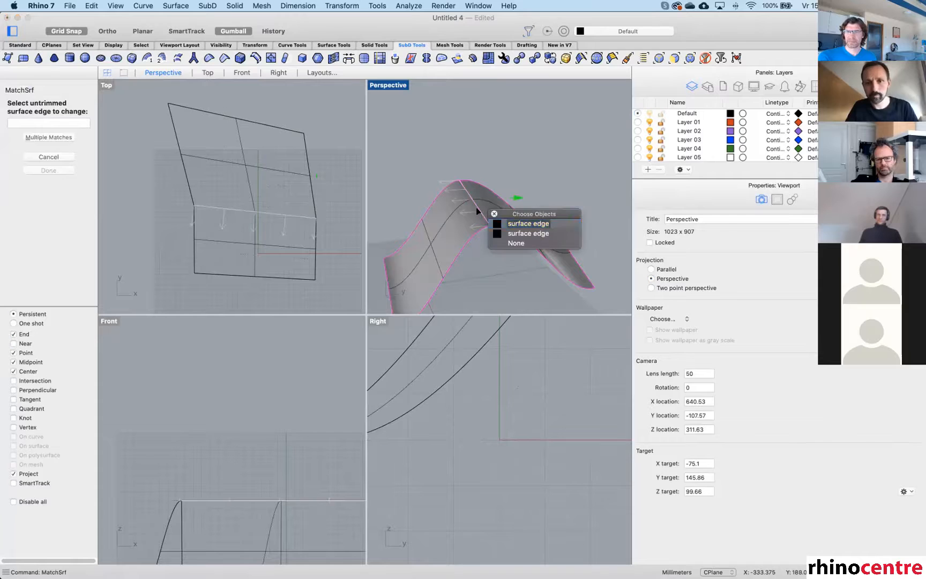
{"action": "left_click", "coordinate": [476, 208]}
{"action": "left_click", "coordinate": [476, 208]}
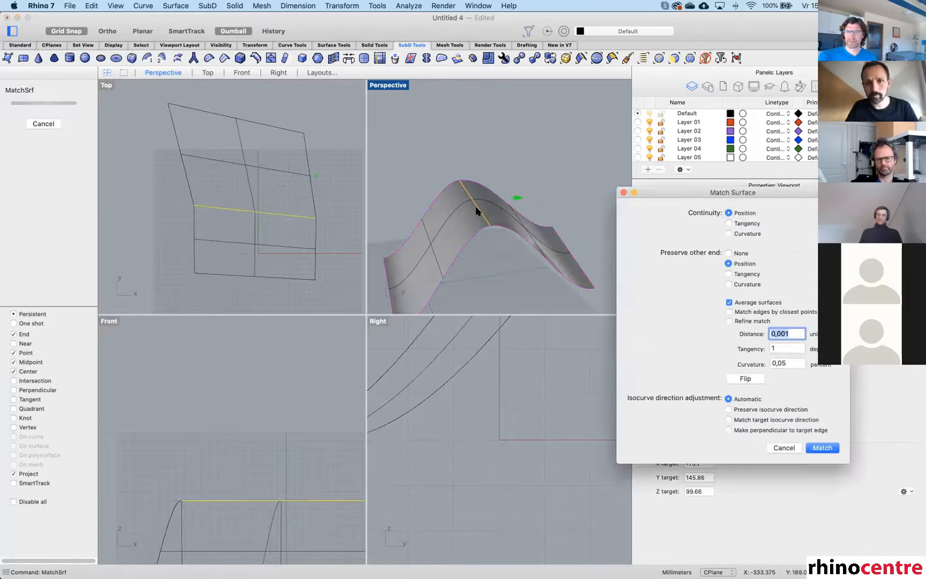
{"action": "left_click", "coordinate": [729, 234]}
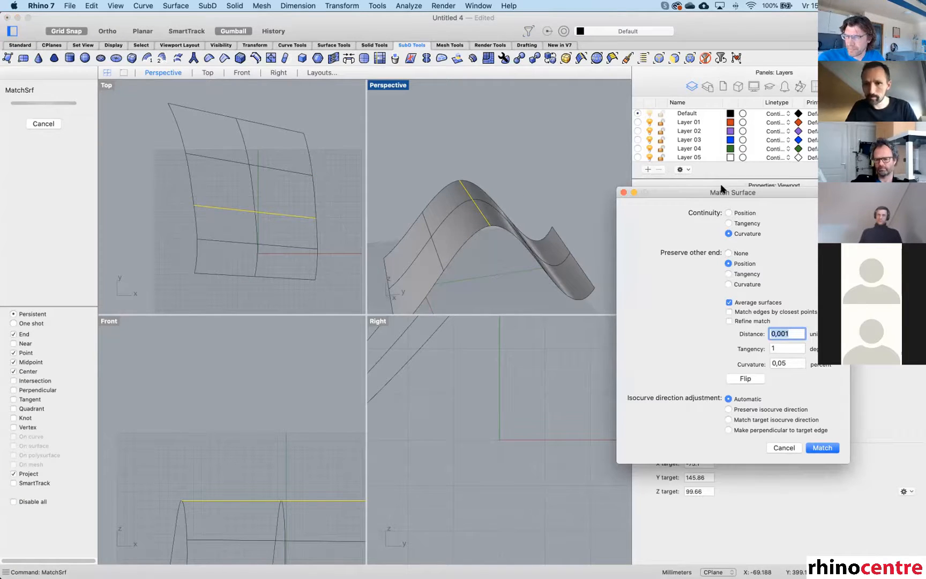
{"action": "left_click_drag", "start_coordinate": [722, 189], "coordinate": [625, 228]}
{"action": "left_click", "coordinate": [724, 487]}
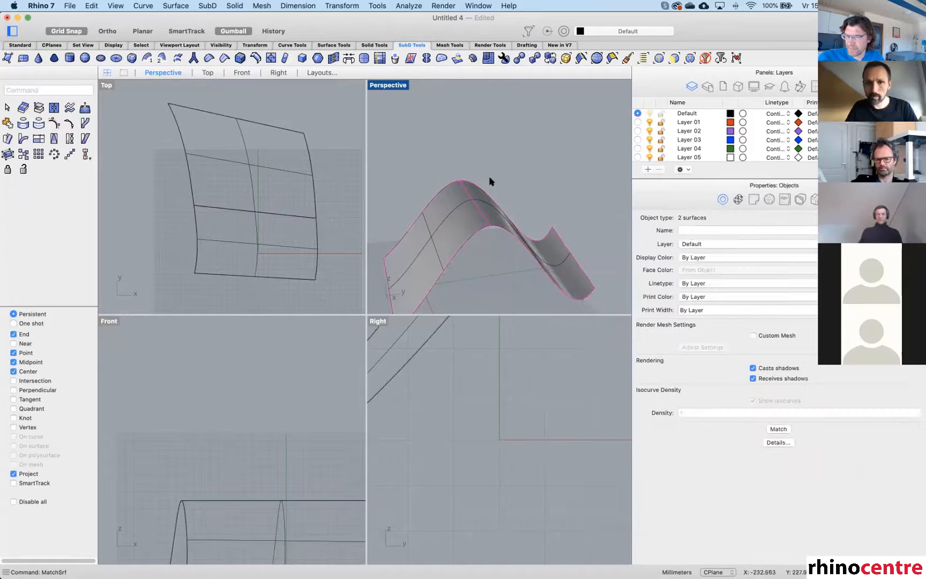
Copy the second surface sideways along its X direction, leaving the copy separated from the original by a gap.
{"action": "right_click_drag", "start_coordinate": [490, 176], "coordinate": [509, 197]}
{"action": "left_click", "coordinate": [570, 180]}
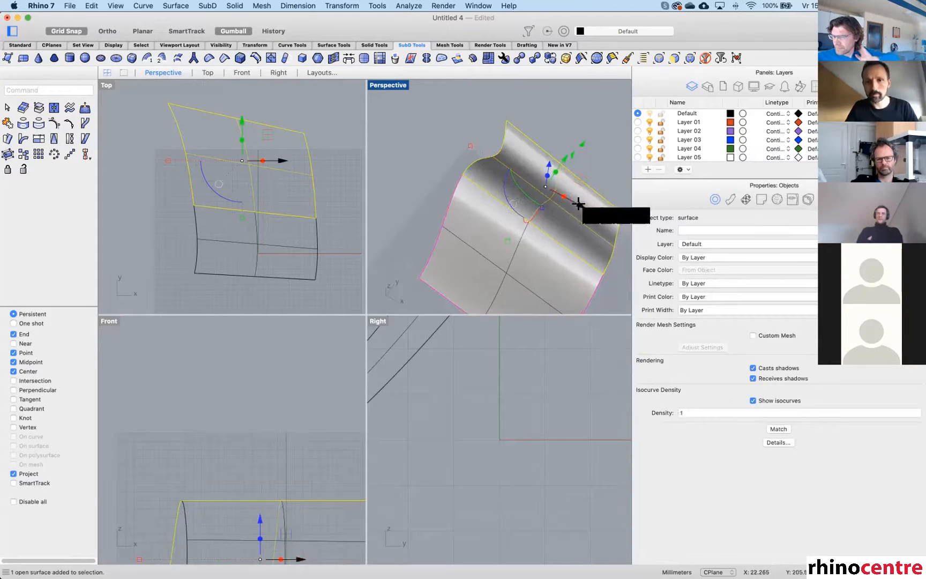
{"action": "left_click_drag", "start_coordinate": [577, 204], "coordinate": [397, 125]}
Show the copy's control points and snap its two facing corners onto the original's corners, with Project snapping off.
{"action": "left_click", "coordinate": [485, 135]}
{"action": "left_click", "coordinate": [473, 142]}
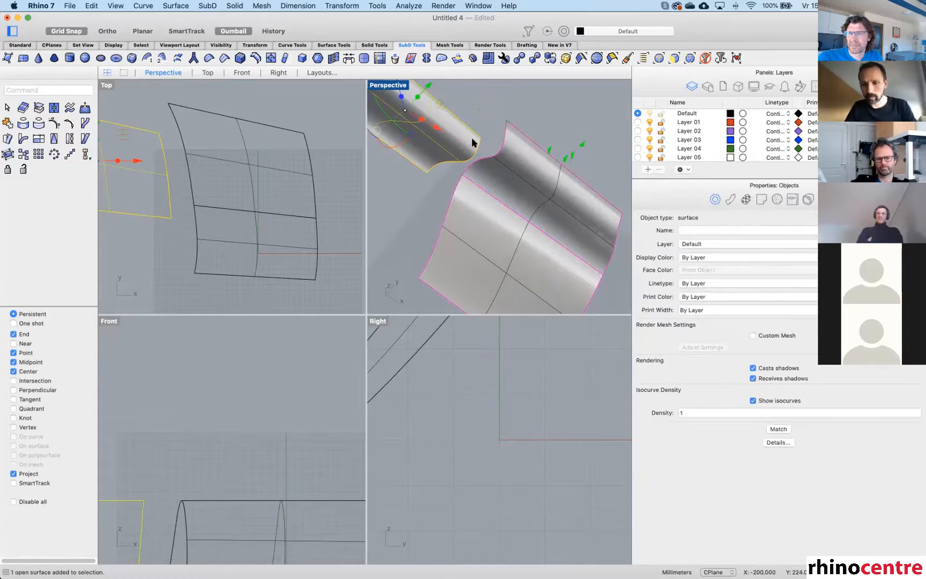
{"action": "key", "text": "F10"}
{"action": "left_click_drag", "start_coordinate": [480, 136], "coordinate": [506, 119]}
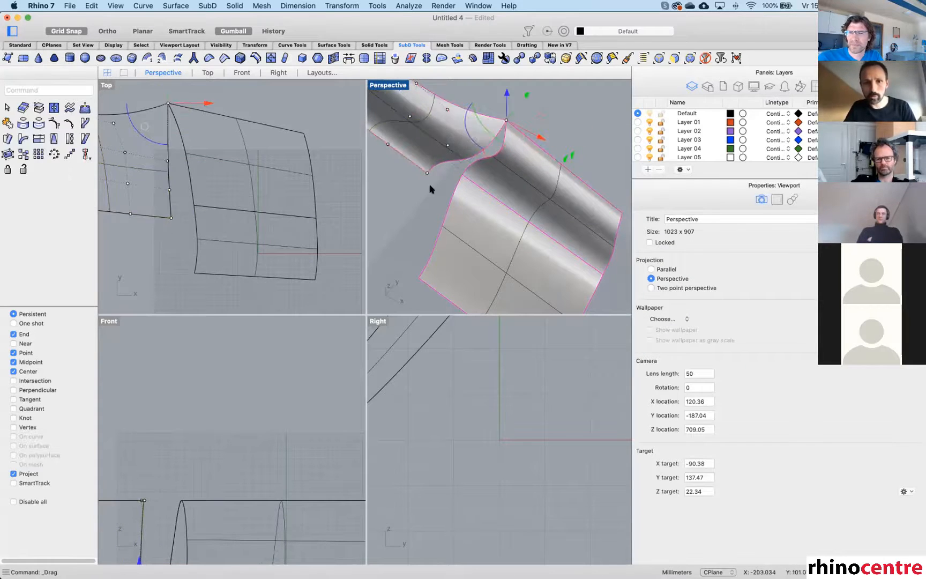
{"action": "left_click_drag", "start_coordinate": [428, 176], "coordinate": [451, 176]}
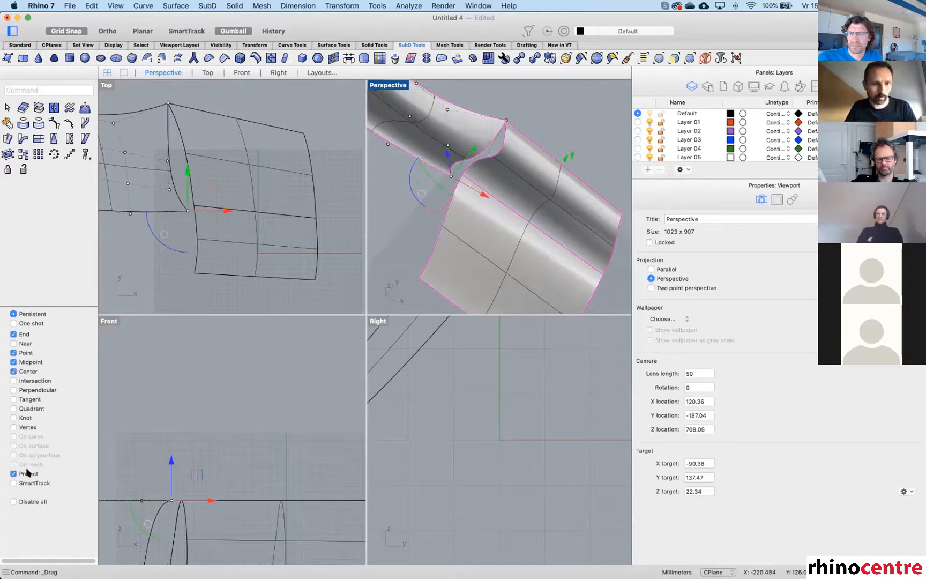
{"action": "left_click_drag", "start_coordinate": [451, 176], "coordinate": [462, 174]}
Match the copy's edge to the adjacent surface with MatchSrf, using Curvature continuity and Average surfaces off.
{"action": "right_click", "coordinate": [508, 96]}
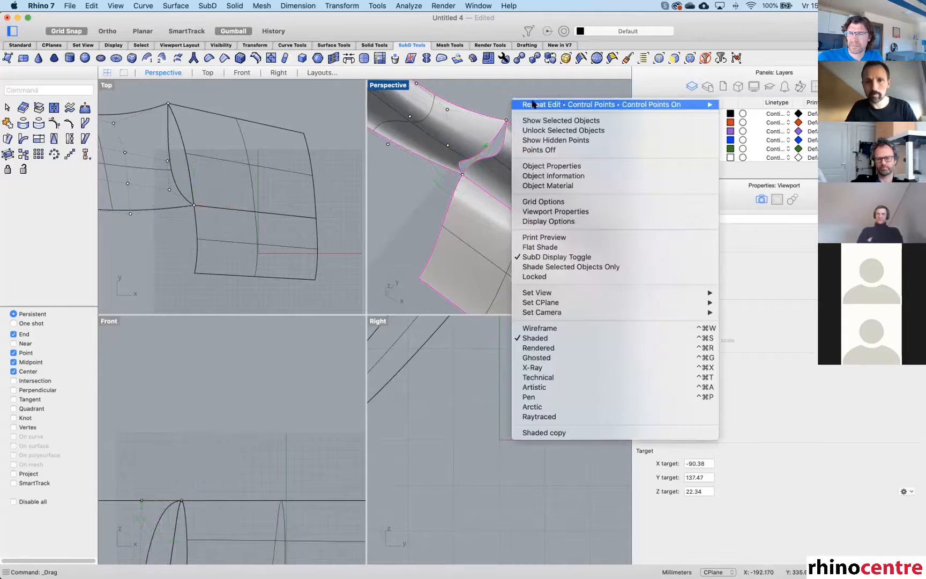
{"action": "mouse_move", "coordinate": [573, 104]}
{"action": "left_click", "coordinate": [746, 124]}
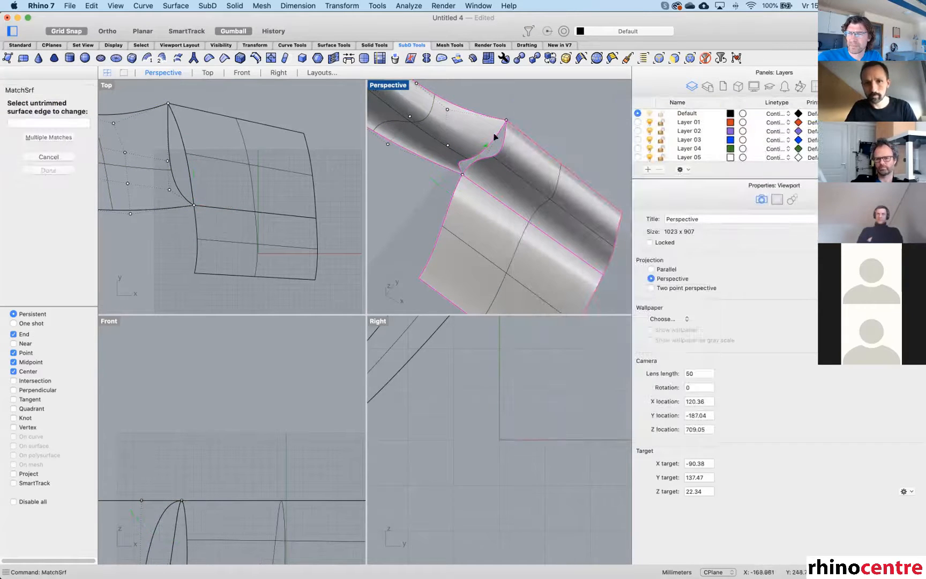
{"action": "left_click", "coordinate": [505, 135]}
{"action": "left_click", "coordinate": [504, 137]}
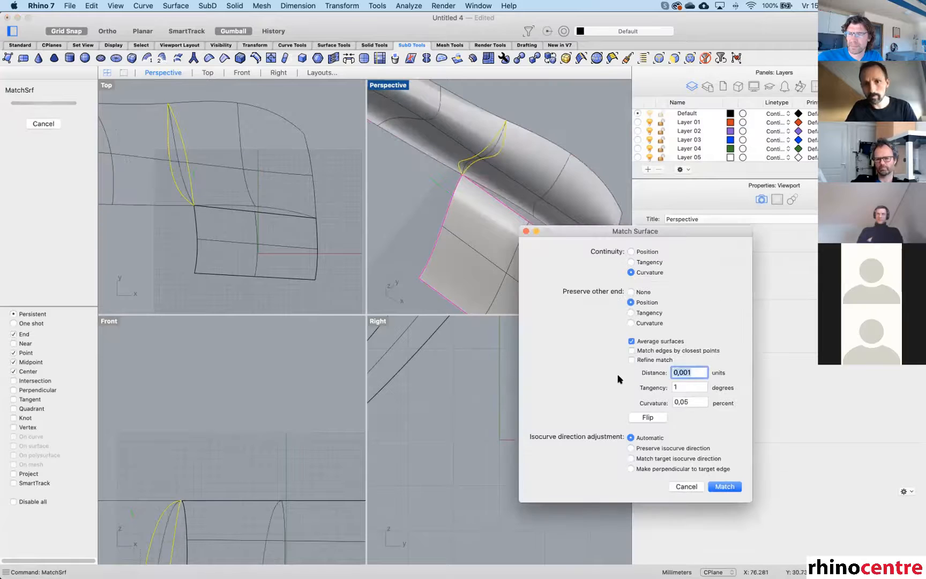
{"action": "left_click", "coordinate": [643, 342]}
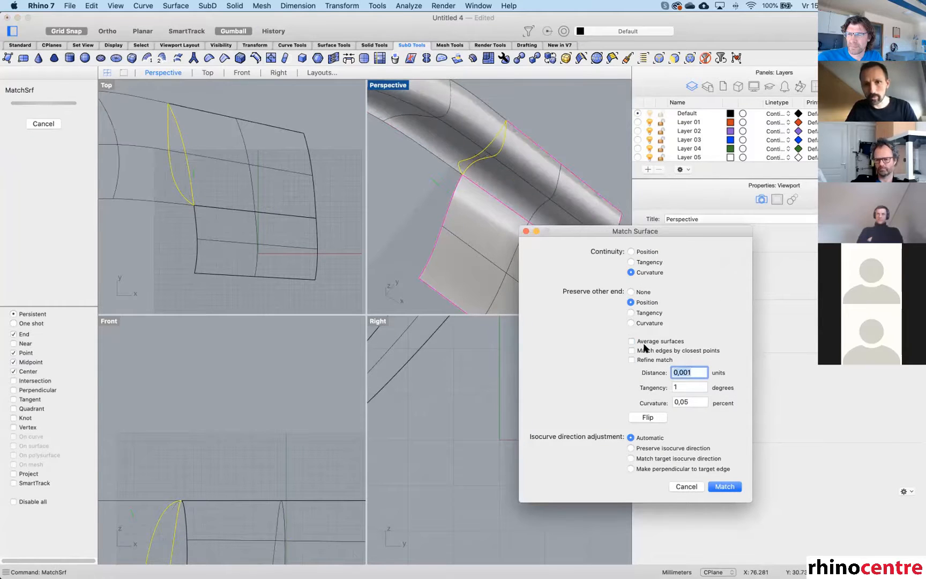
{"action": "left_click", "coordinate": [725, 487]}
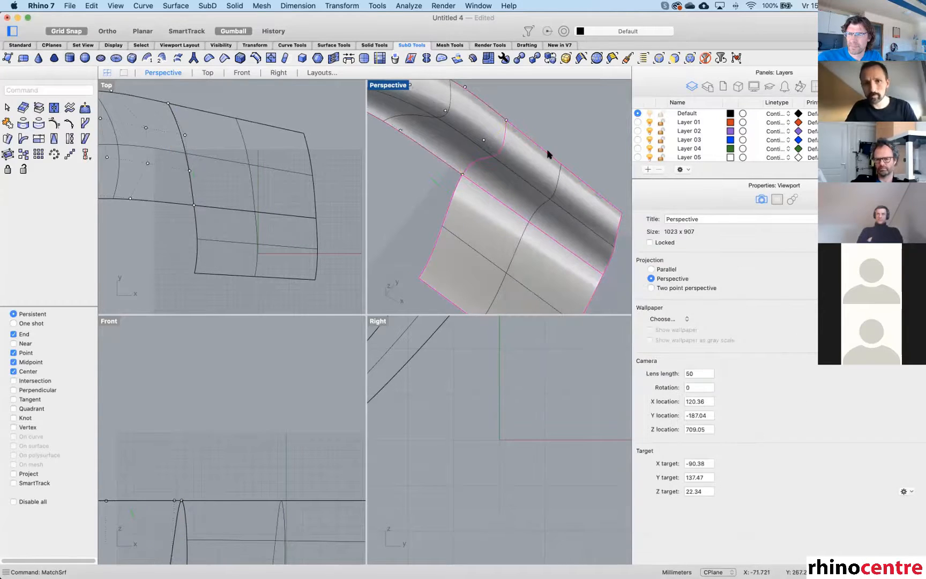
Convert the three matched surfaces to SubDs with ToSubD, using surface Location and leaving Surface Corners off.
{"action": "double_click", "coordinate": [379, 86]}
{"action": "right_click_drag", "start_coordinate": [407, 258], "coordinate": [495, 163]}
{"action": "scroll", "coordinate": [378, 257], "scroll_direction": "down", "scroll_amount": 5}
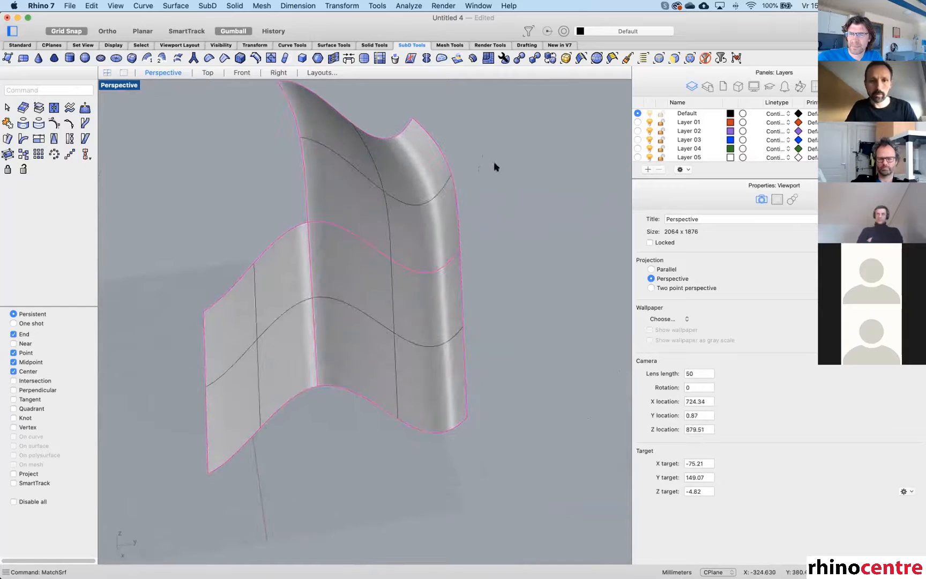
{"action": "left_click_drag", "start_coordinate": [494, 166], "coordinate": [270, 318]}
{"action": "type", "text": "tos"}
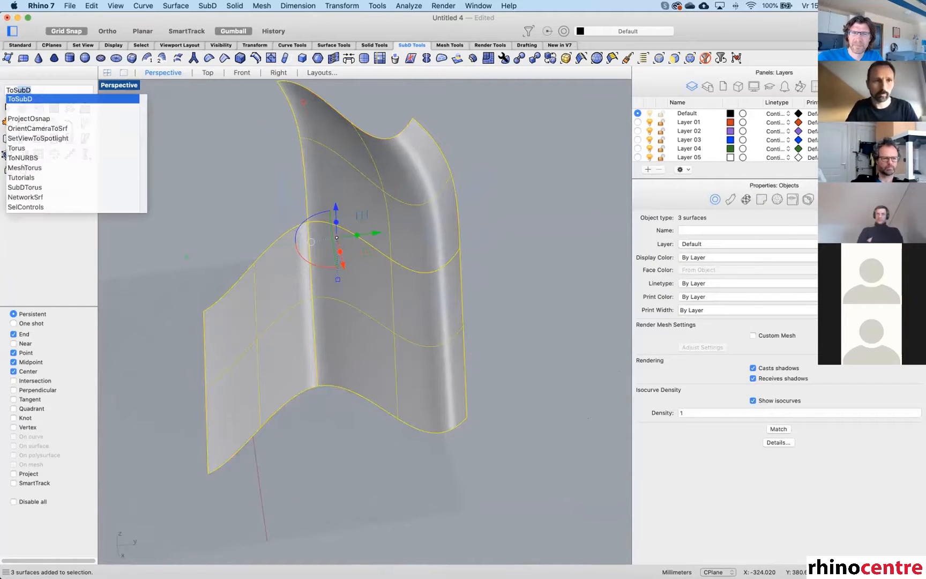
{"action": "key", "text": "Return"}
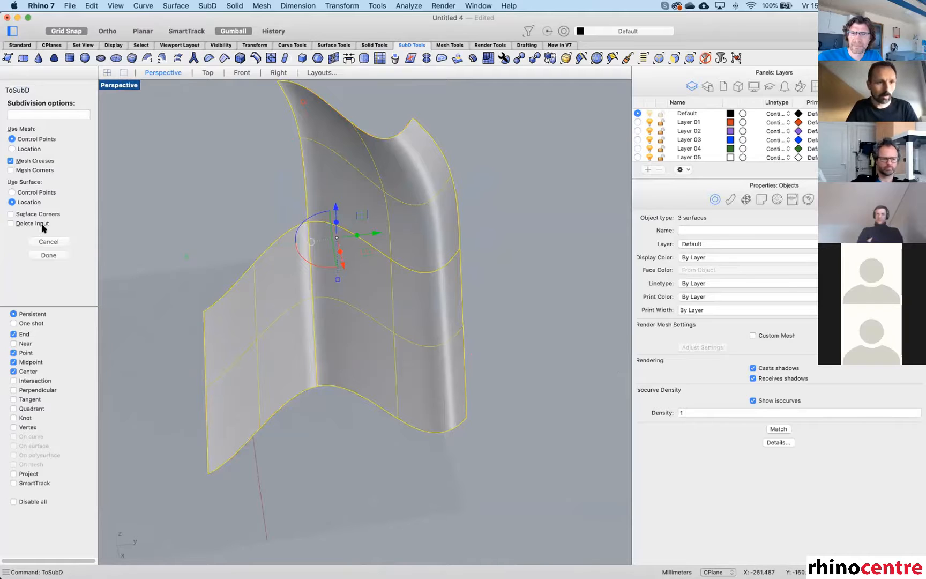
{"action": "left_click", "coordinate": [52, 256]}
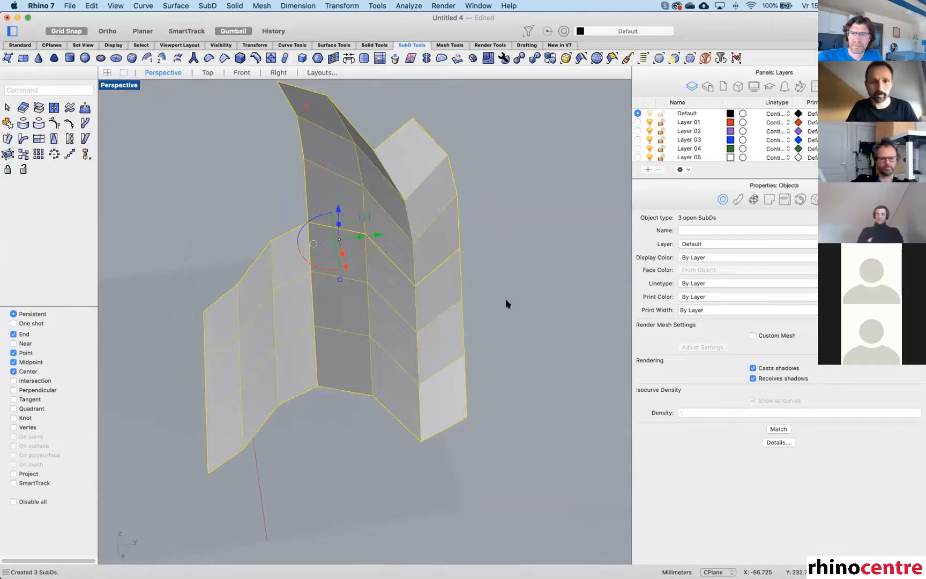
Switch the three SubDs from flat to smooth display.
{"action": "mouse_move", "coordinate": [506, 300]}
{"action": "right_mouse_down"}
{"action": "mouse_move", "coordinate": [497, 304]}
{"action": "mouse_move", "coordinate": [509, 294]}
{"action": "mouse_move", "coordinate": [508, 304]}
{"action": "right_mouse_up"}
{"action": "left_click", "coordinate": [479, 318]}
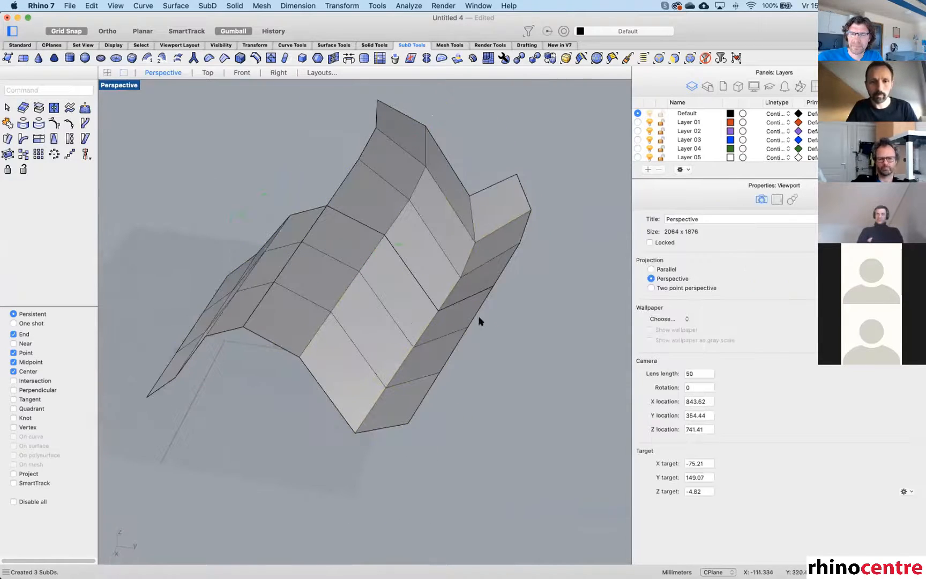
{"action": "left_click", "coordinate": [399, 311]}
{"action": "left_click", "coordinate": [407, 229]}
{"action": "key", "text": "Tab"}
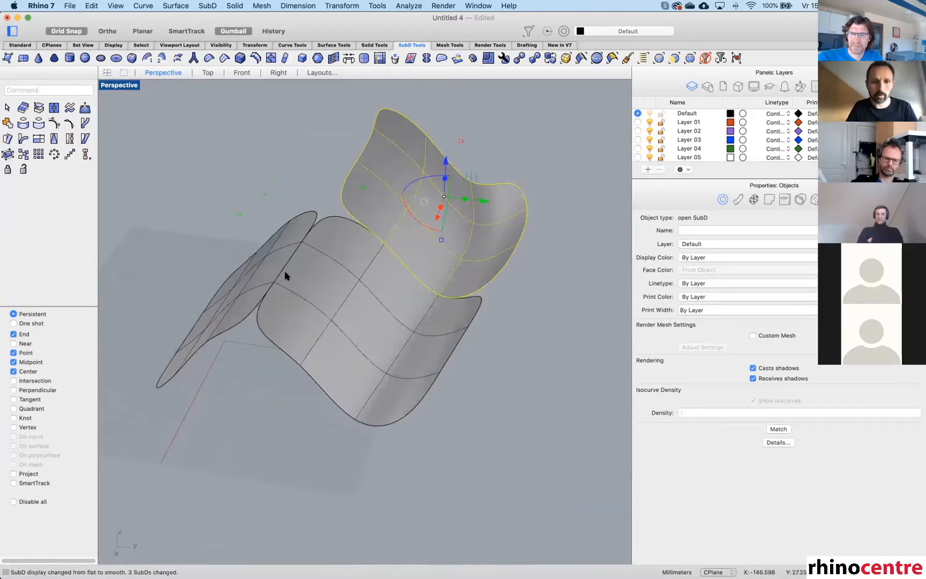
Join the three separate SubDs into one SubD with the joined edges set to Smooth.
{"action": "left_click", "coordinate": [275, 263]}
{"action": "left_click", "coordinate": [330, 282]}
{"action": "left_click", "coordinate": [395, 221]}
{"action": "left_click_drag", "start_coordinate": [501, 132], "coordinate": [224, 336]}
{"action": "key", "text": "super+j"}
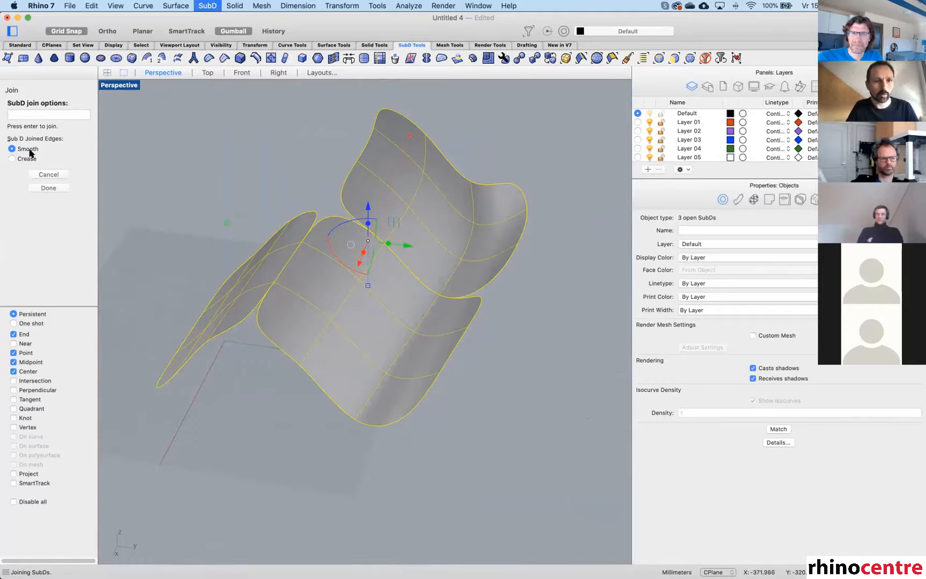
{"action": "left_click", "coordinate": [57, 189]}
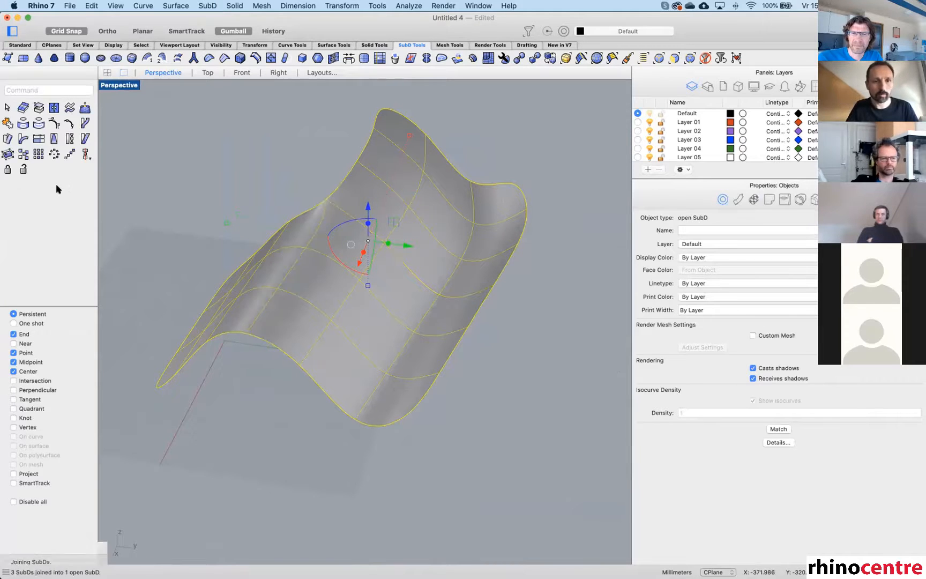
{"action": "left_click", "coordinate": [330, 179]}
{"action": "right_click_drag", "start_coordinate": [283, 307], "coordinate": [321, 308]}
{"action": "right_click_drag", "start_coordinate": [319, 306], "coordinate": [318, 292]}
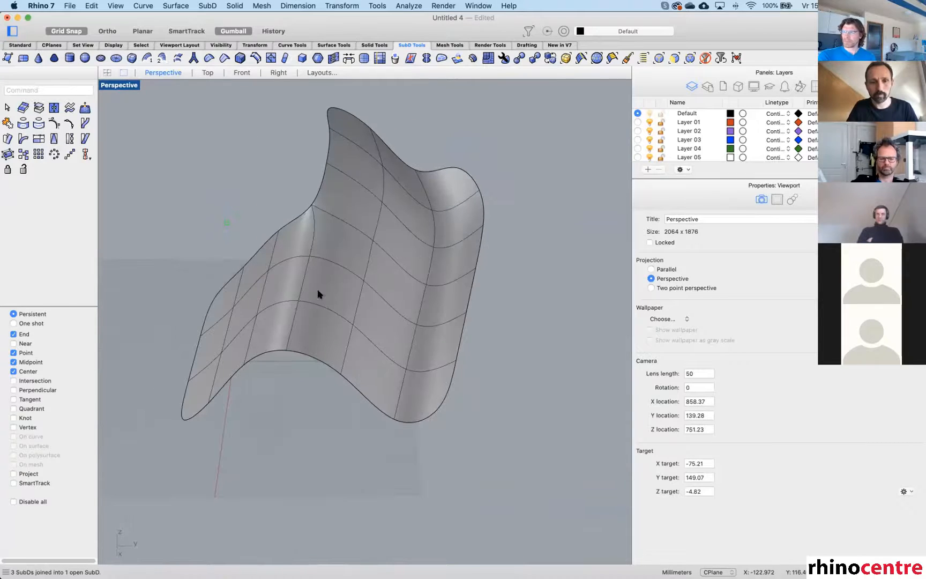
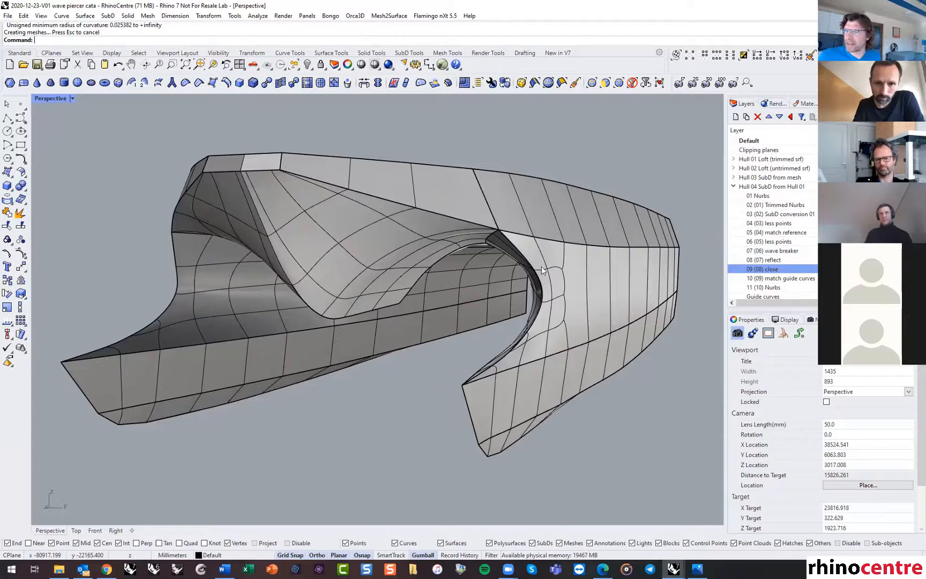
In the wave piercer cata model, hide layer 09 (08) close and show layer 03 (02) SubD conversion 01.
{"action": "left_click", "coordinate": [772, 187]}
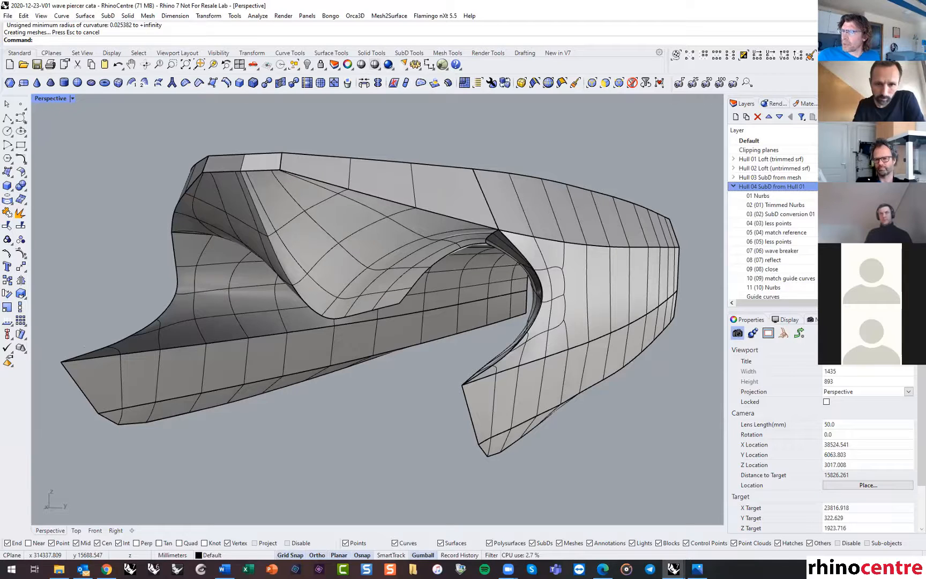
{"action": "left_click", "coordinate": [772, 269]}
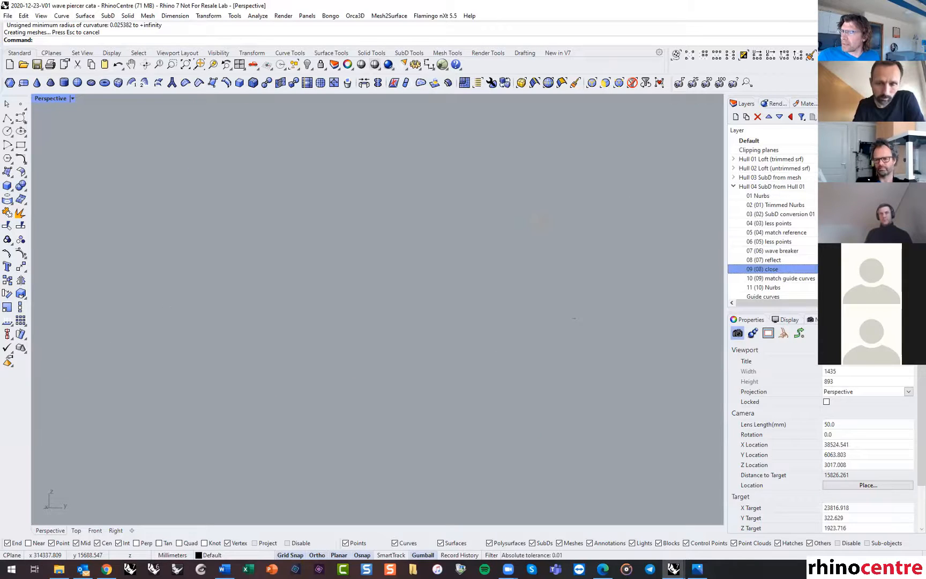
{"action": "left_click", "coordinate": [780, 213]}
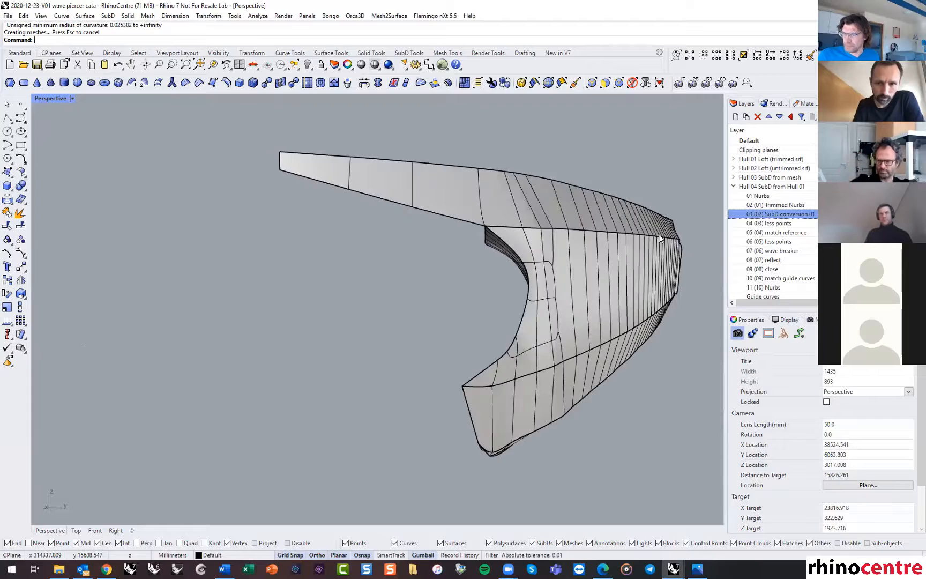
{"action": "right_click_drag", "start_coordinate": [660, 236], "coordinate": [602, 246]}
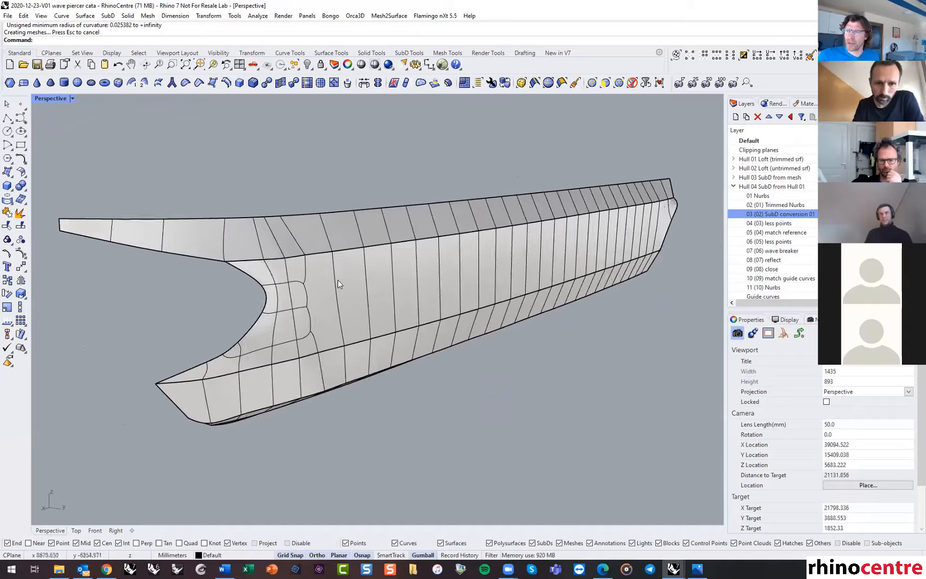
Turn on the control points of the half-hull SubD with no vertex filter active and examine their distribution along the hull.
{"action": "left_click", "coordinate": [441, 249]}
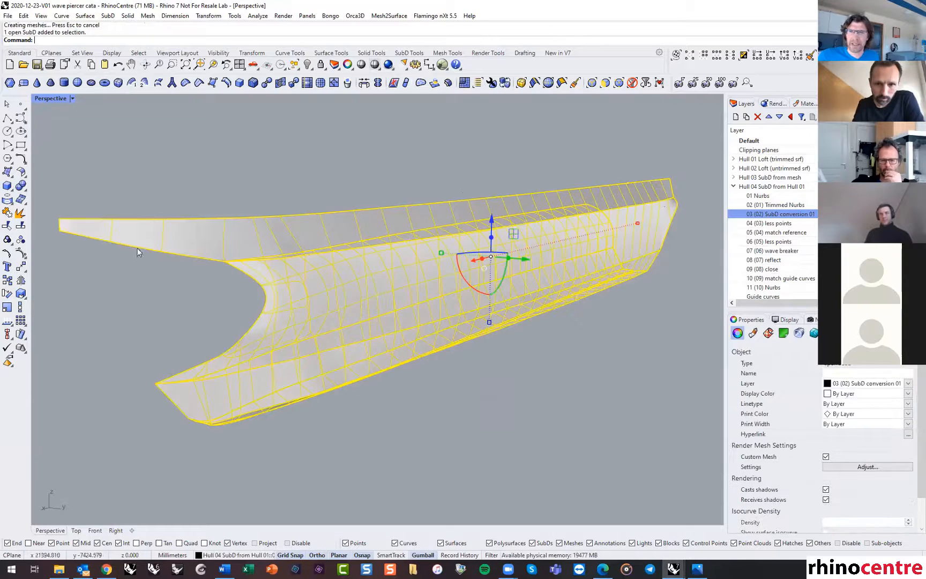
{"action": "left_click", "coordinate": [619, 83]}
{"action": "left_click", "coordinate": [570, 137]}
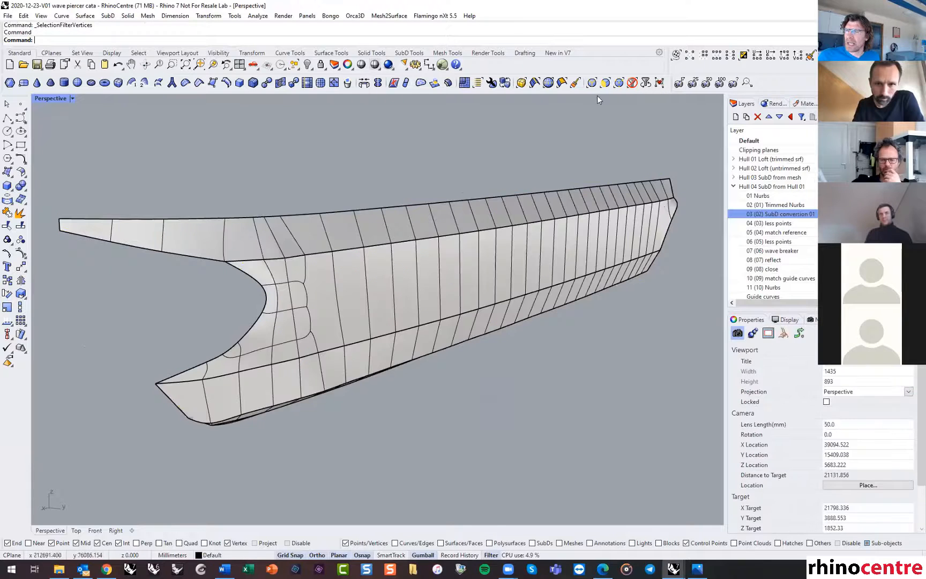
{"action": "left_click", "coordinate": [20, 253]}
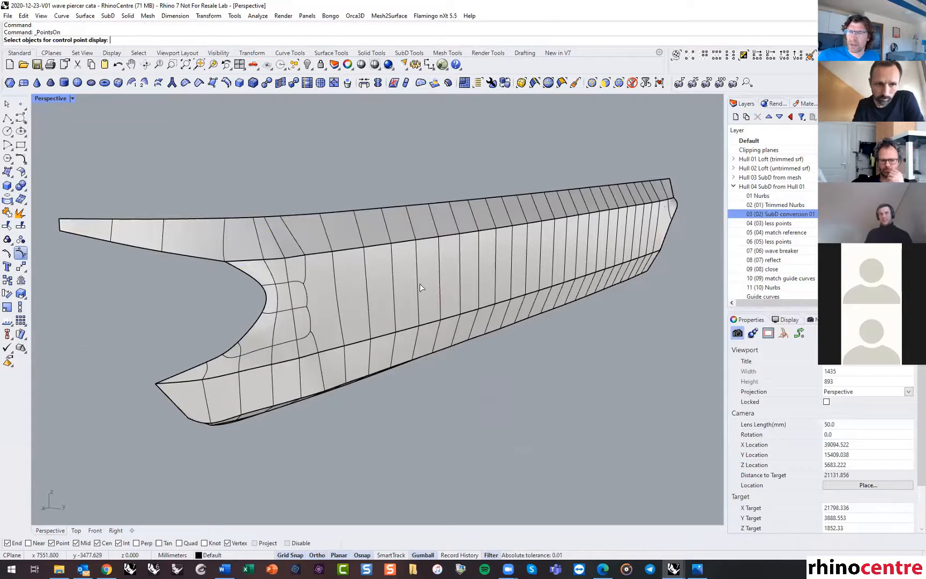
{"action": "left_click", "coordinate": [646, 83]}
{"action": "left_click", "coordinate": [451, 290]}
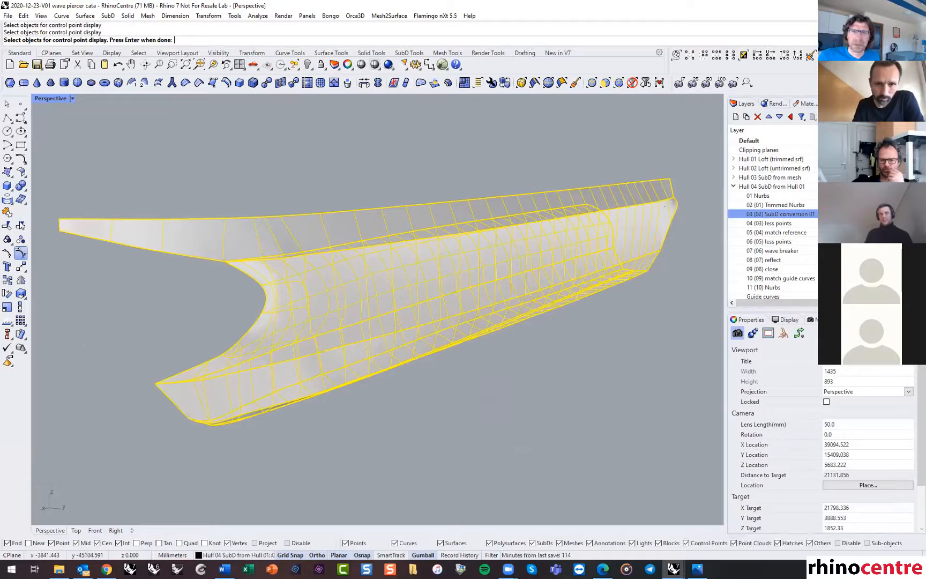
{"action": "left_click", "coordinate": [15, 253]}
{"action": "left_click", "coordinate": [313, 273]}
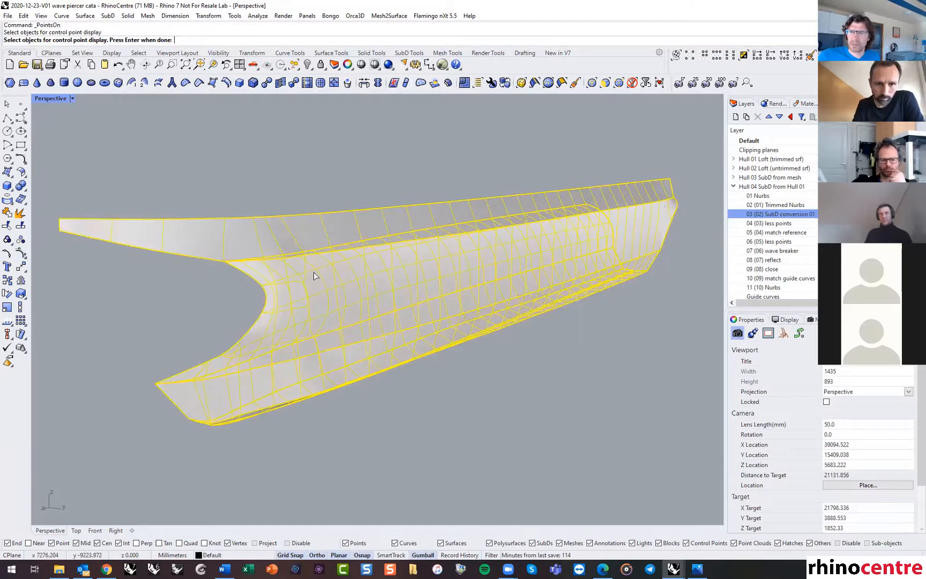
{"action": "right_click", "coordinate": [313, 272]}
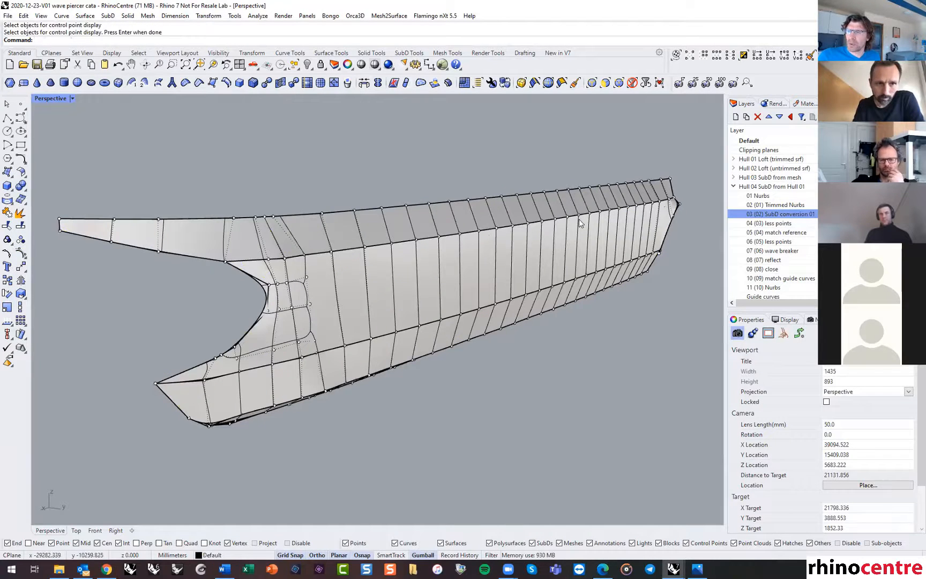
{"action": "right_click_drag", "start_coordinate": [281, 229], "coordinate": [375, 247]}
{"action": "right_click_drag", "start_coordinate": [217, 234], "coordinate": [379, 254]}
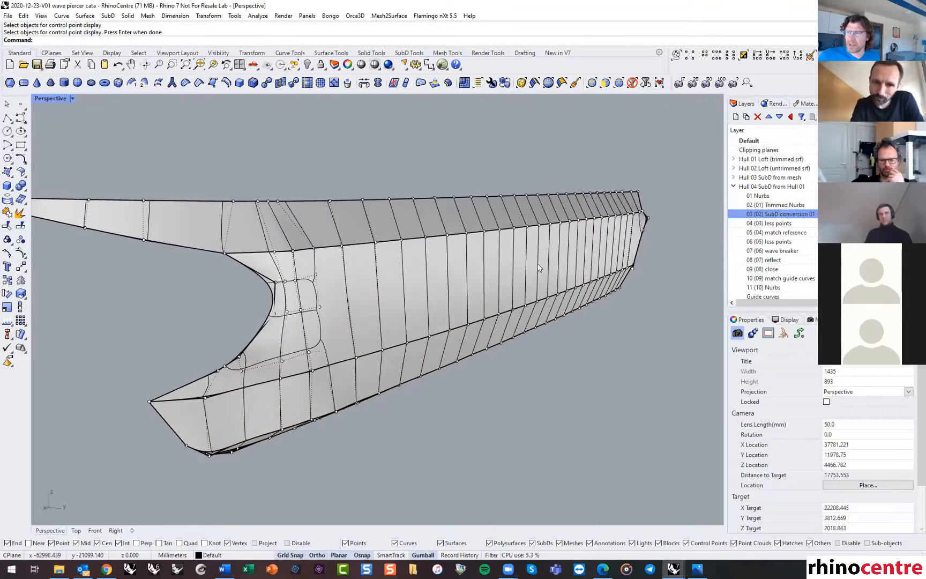
{"action": "right_click_drag", "start_coordinate": [539, 275], "coordinate": [541, 272]}
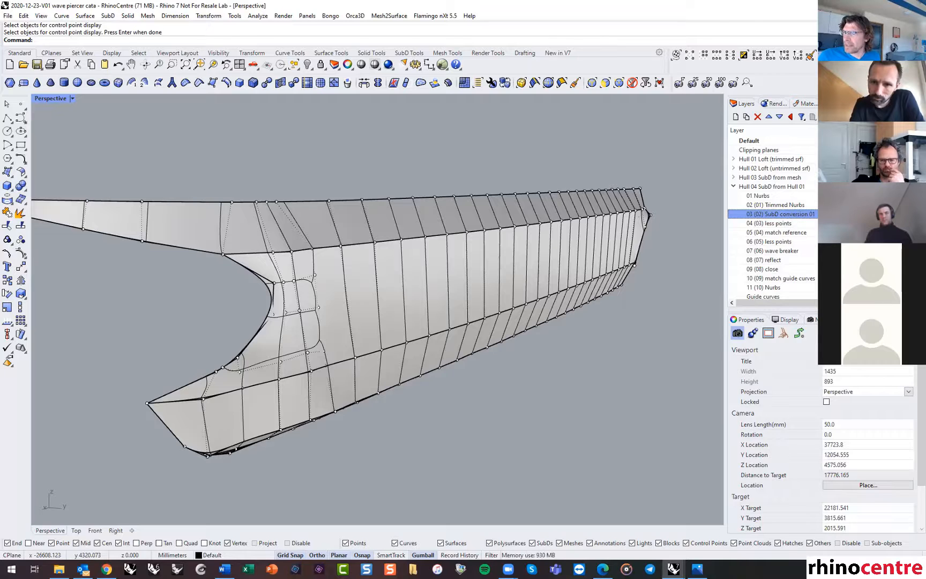
Hide layer 03 (02) SubD conversion 01 and show layer 04 (03) less points to view the simplified hull.
{"action": "left_click", "coordinate": [834, 214]}
{"action": "left_click", "coordinate": [835, 223]}
{"action": "right_click_drag", "start_coordinate": [590, 246], "coordinate": [571, 256]}
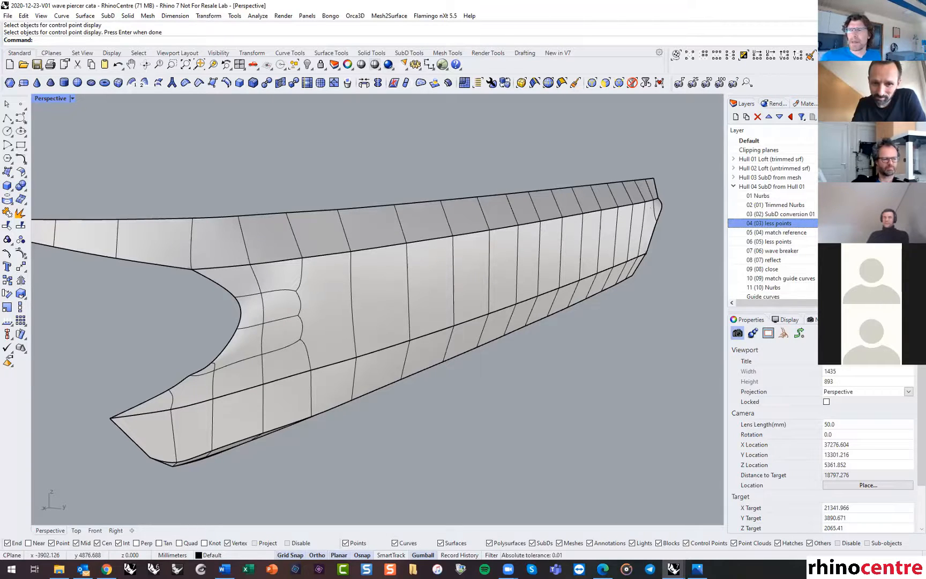
Hide layer 04 (03) less points, show layer 05 (04) match reference and examine the hull and its bow cutout from several angles.
{"action": "left_click", "coordinate": [786, 226]}
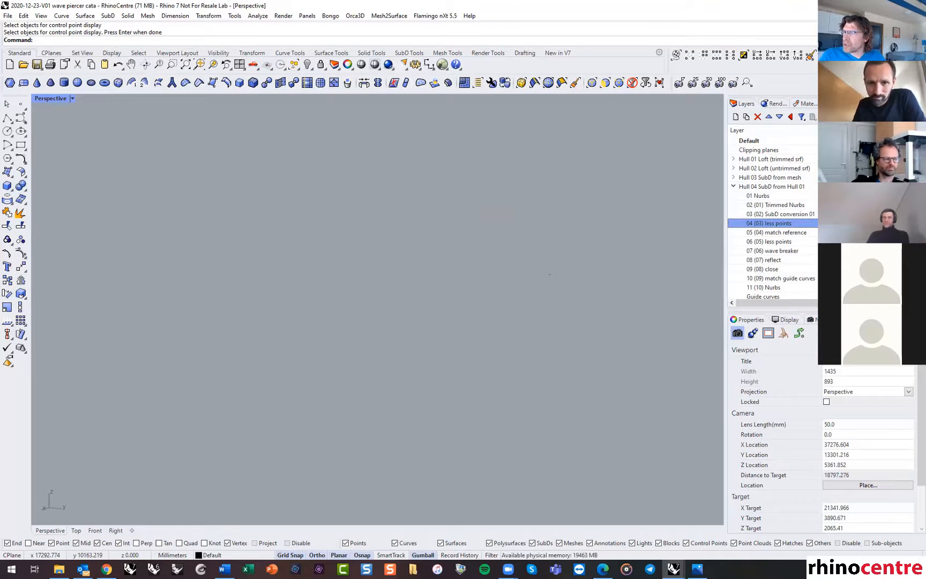
{"action": "left_click", "coordinate": [782, 232]}
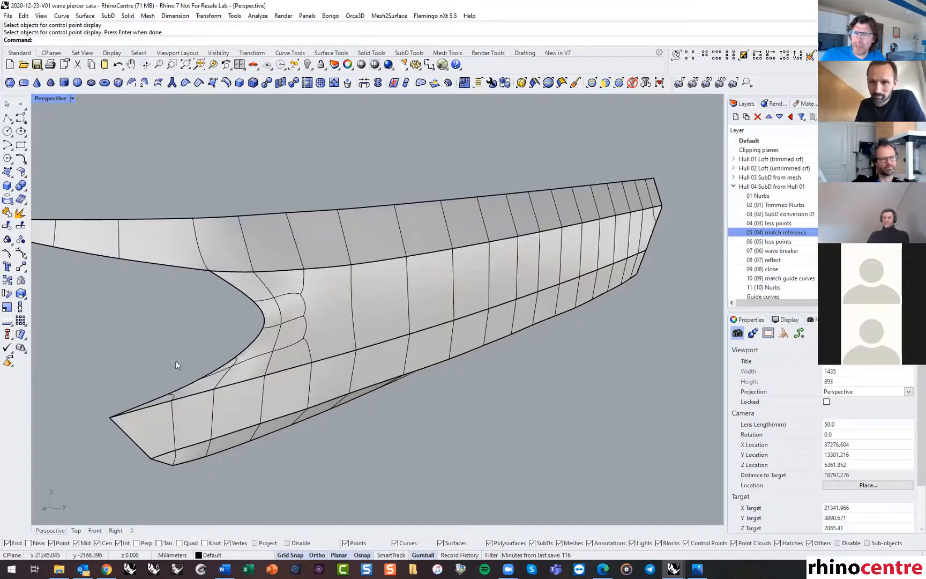
{"action": "right_click_drag", "start_coordinate": [192, 346], "coordinate": [197, 345]}
{"action": "scroll", "coordinate": [429, 303], "scroll_direction": "down", "scroll_amount": 3}
{"action": "scroll", "coordinate": [279, 279], "scroll_direction": "up", "scroll_amount": 3}
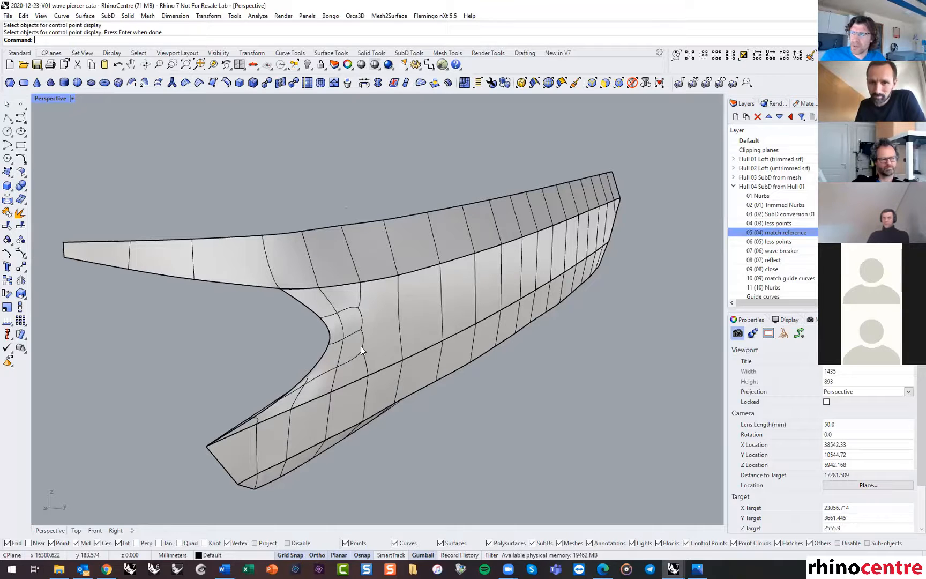
{"action": "scroll", "coordinate": [471, 271], "scroll_direction": "down", "scroll_amount": 3}
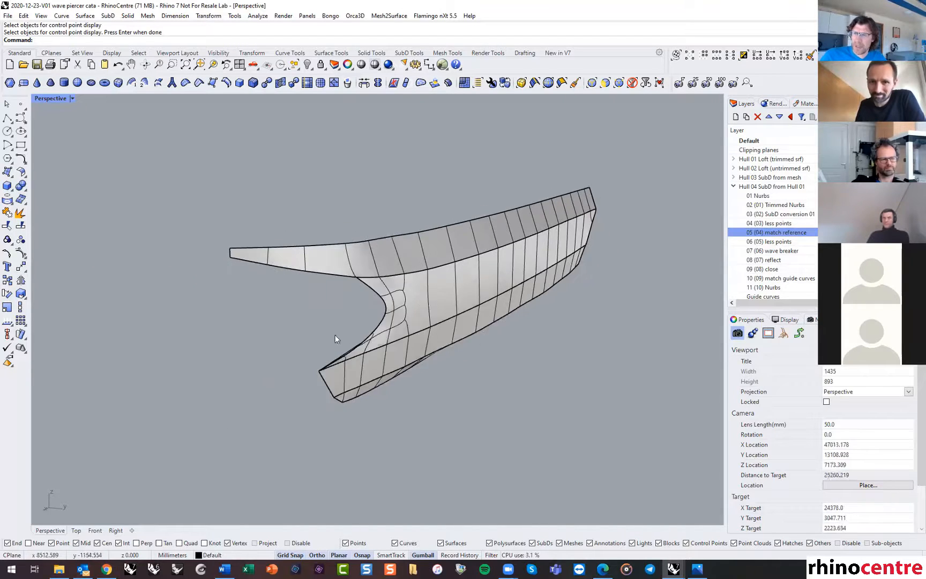
{"action": "scroll", "coordinate": [375, 341], "scroll_direction": "up", "scroll_amount": 3}
{"action": "right_click_drag", "start_coordinate": [375, 337], "coordinate": [407, 307]}
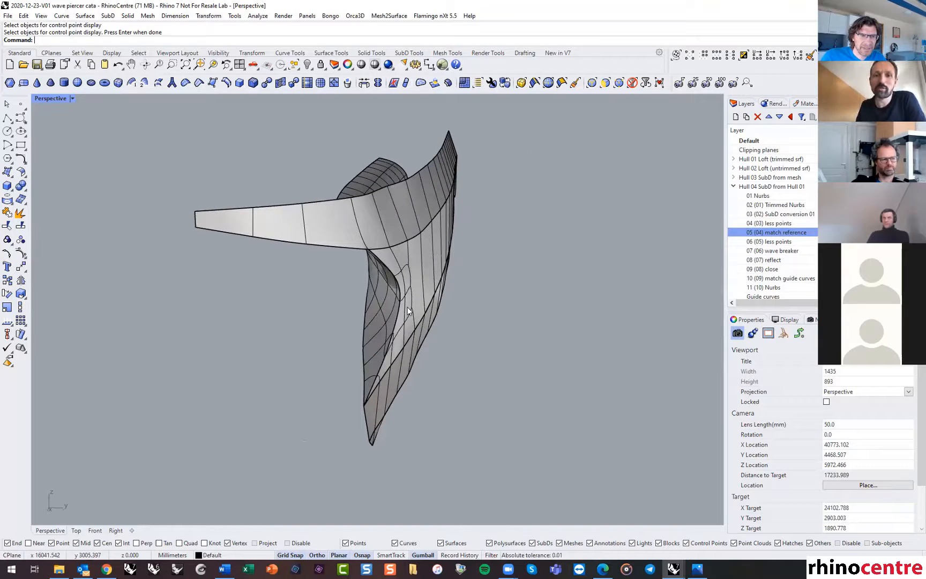
{"action": "scroll", "coordinate": [424, 284], "scroll_direction": "up", "scroll_amount": 5}
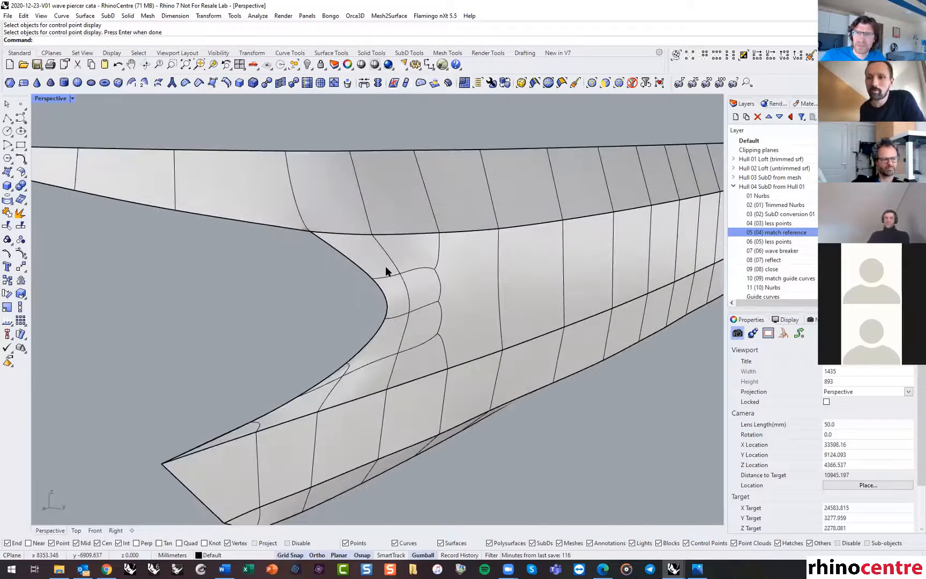
Review the Files options for backup and autosave without changing them, and locate the Incremental Save command.
{"action": "left_click", "coordinate": [8, 16]}
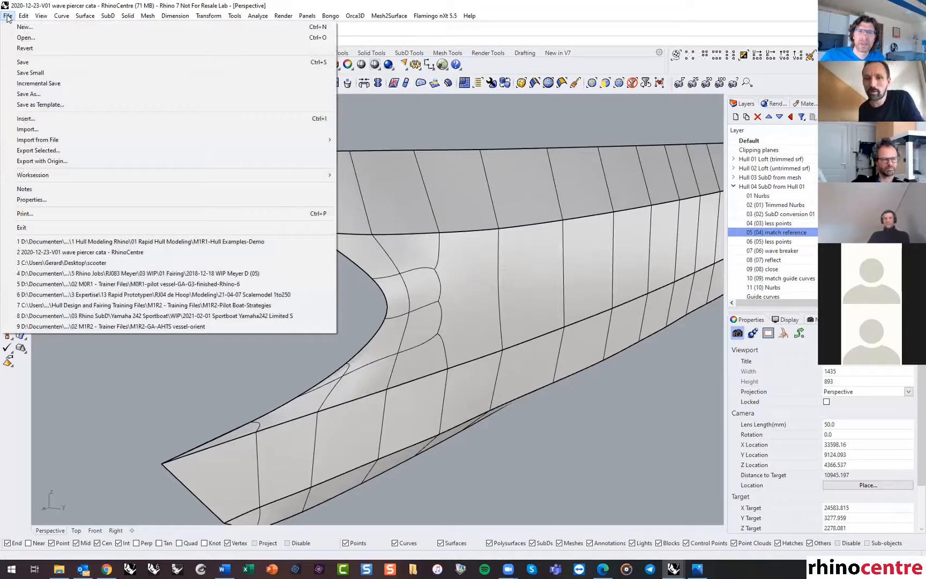
{"action": "left_click", "coordinate": [14, 201]}
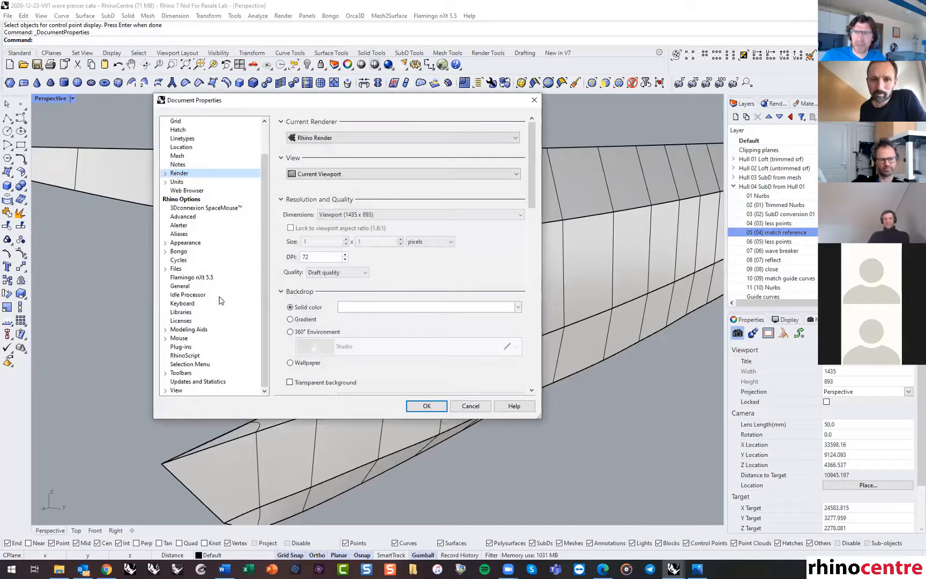
{"action": "left_click", "coordinate": [165, 269]}
{"action": "left_click", "coordinate": [176, 269]}
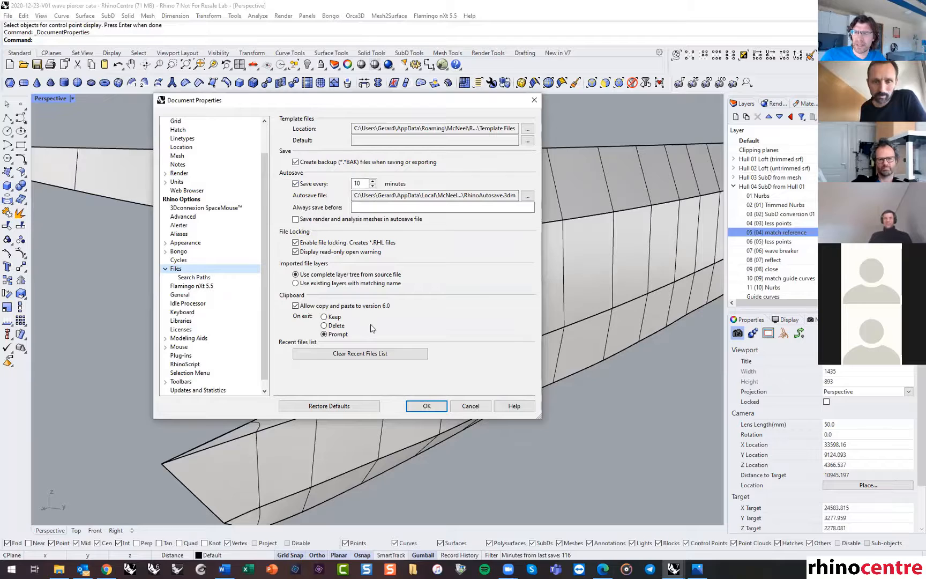
{"action": "left_click", "coordinate": [470, 406]}
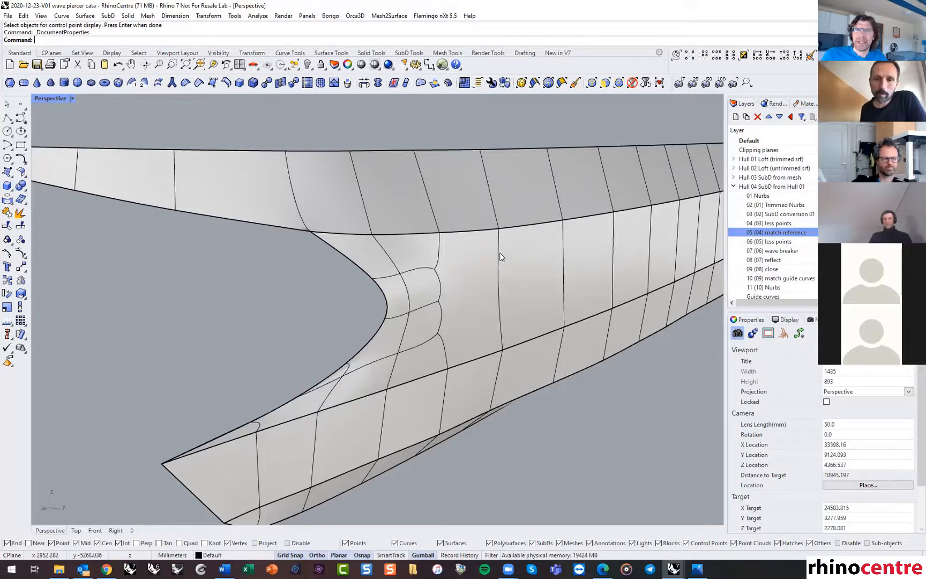
{"action": "left_click", "coordinate": [8, 17]}
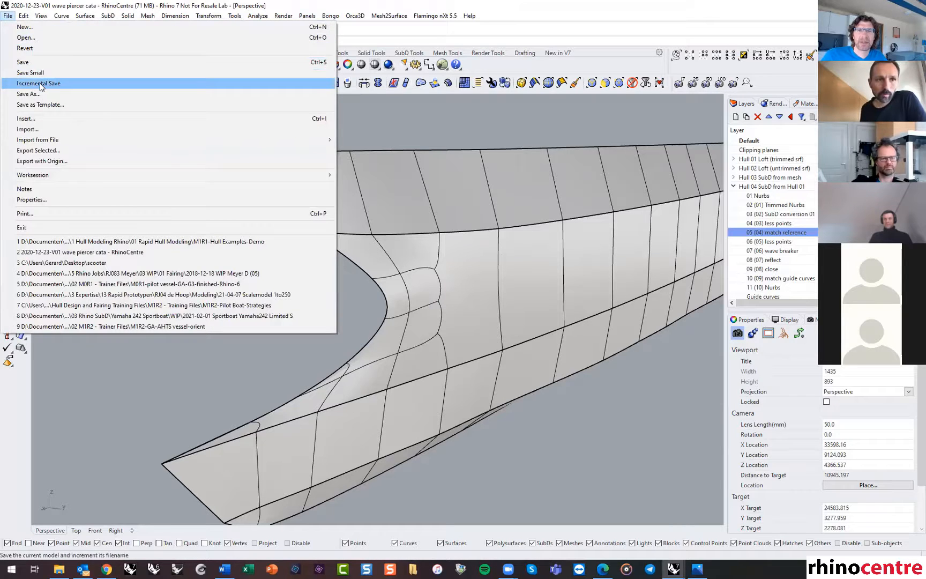
{"action": "left_click", "coordinate": [624, 151]}
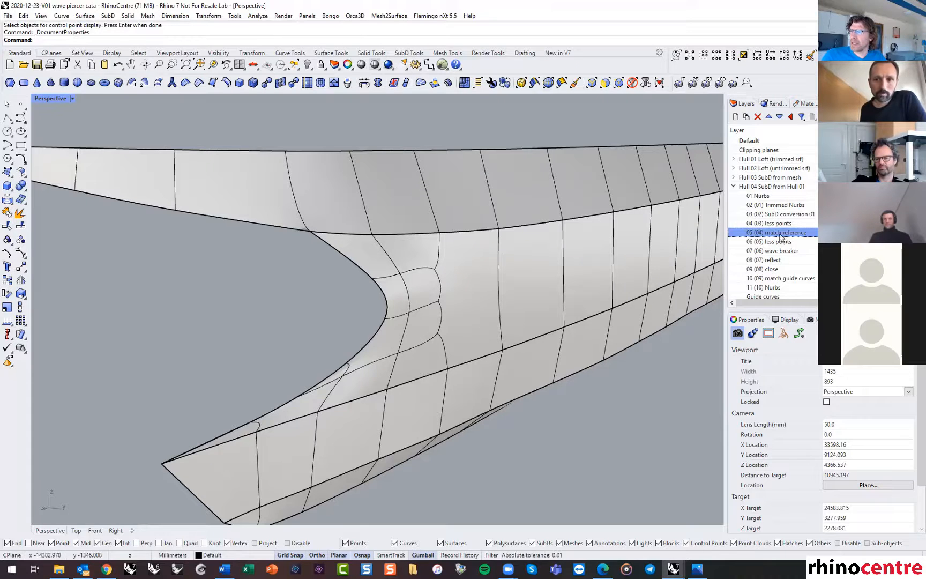
Duplicate the layer 05 (04) match reference together with its objects, keeping the copy's default name.
{"action": "scroll", "coordinate": [780, 214], "scroll_direction": "down", "scroll_amount": 1}
{"action": "right_click", "coordinate": [777, 207]}
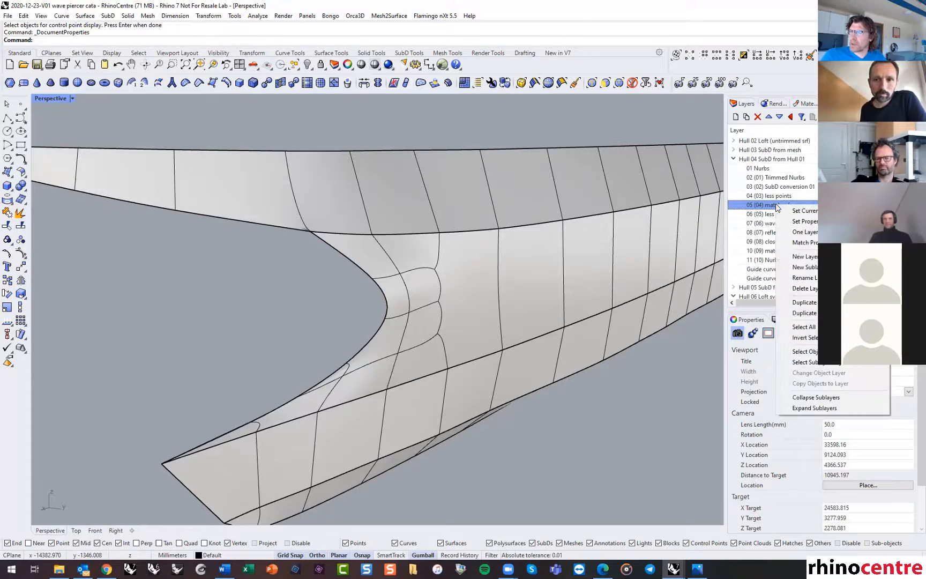
{"action": "left_click", "coordinate": [813, 315]}
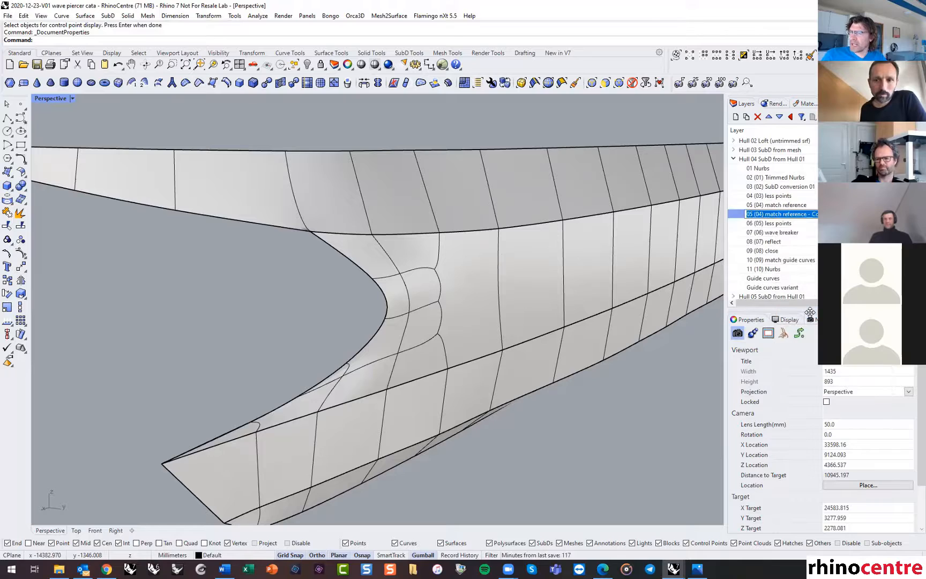
{"action": "left_click", "coordinate": [752, 217]}
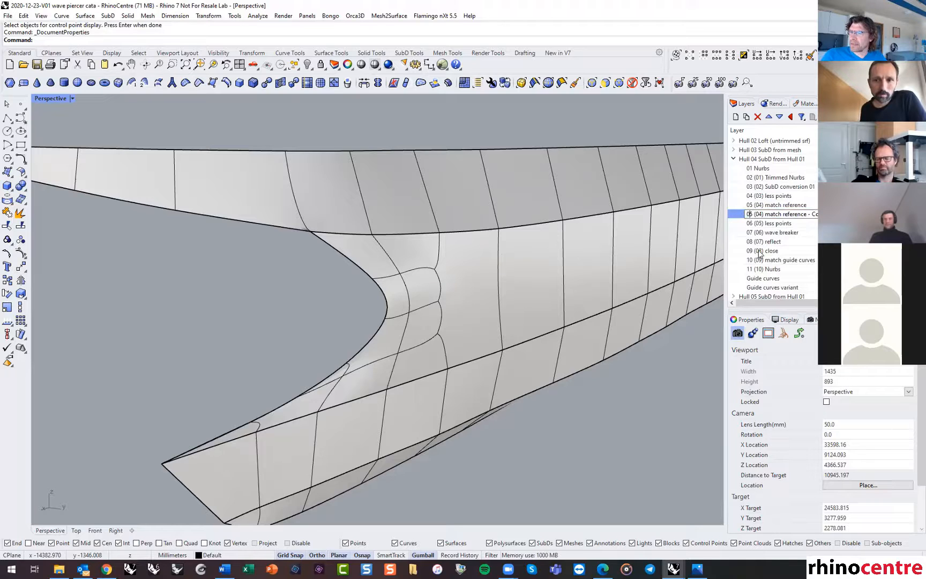
{"action": "left_click", "coordinate": [767, 215]}
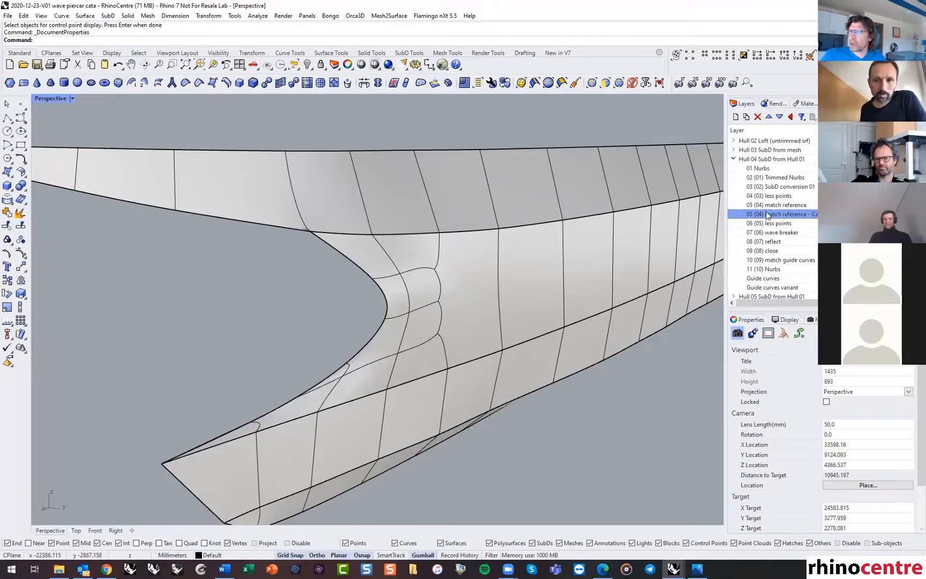
Delete the layer copy 05 (04) match reference - Copy together with its object.
{"action": "left_click", "coordinate": [758, 116]}
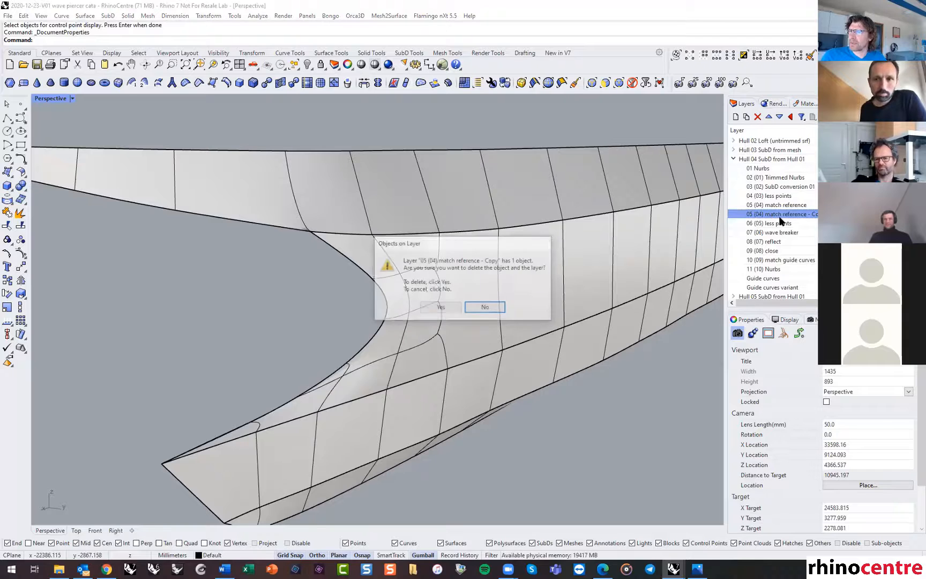
{"action": "left_click", "coordinate": [769, 241]}
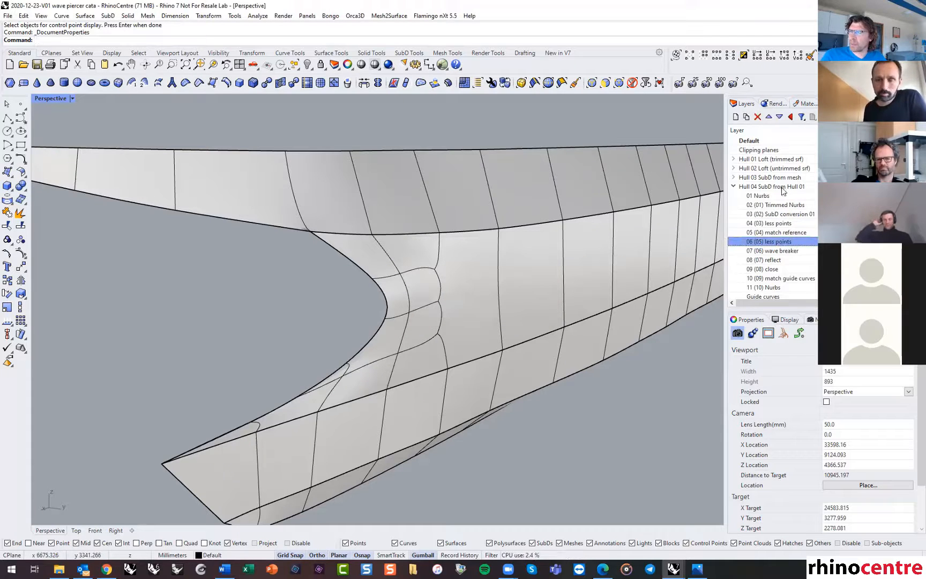
{"action": "scroll", "coordinate": [780, 289], "scroll_direction": "down", "scroll_amount": 1}
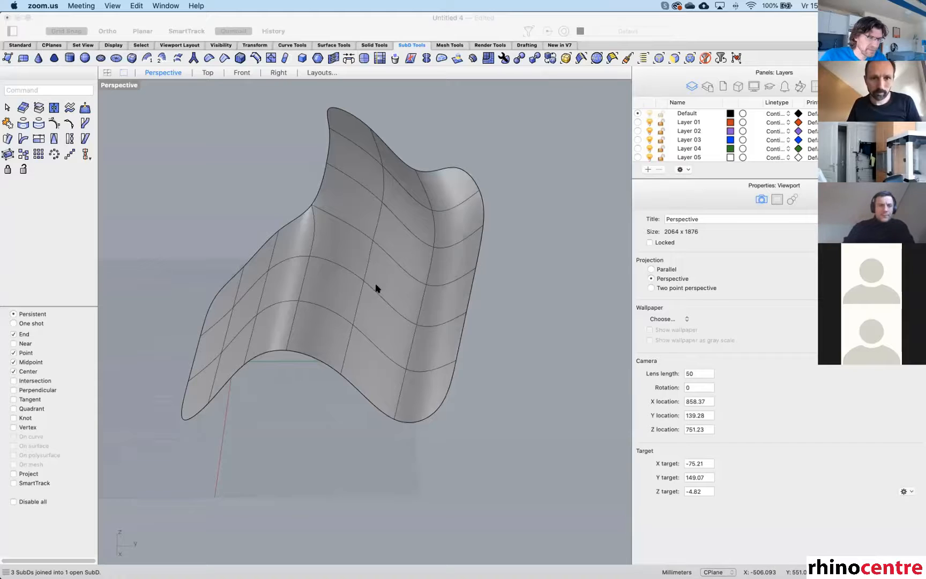
In the Untitled 4 model, select the crosswise face loop of the joined SubD that runs through its inner corner.
{"action": "right_click_drag", "start_coordinate": [375, 285], "coordinate": [379, 289]}
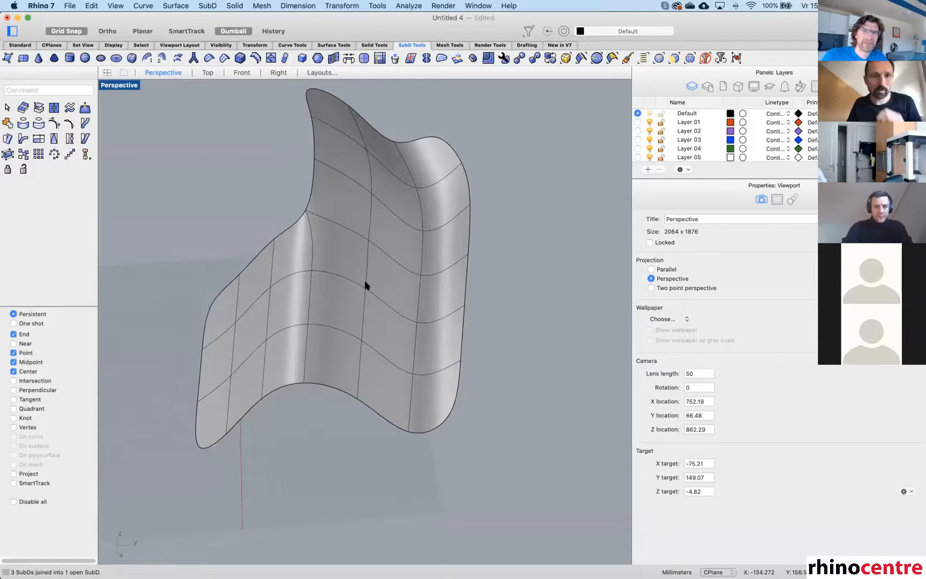
{"action": "right_click_drag", "start_coordinate": [384, 314], "coordinate": [370, 305]}
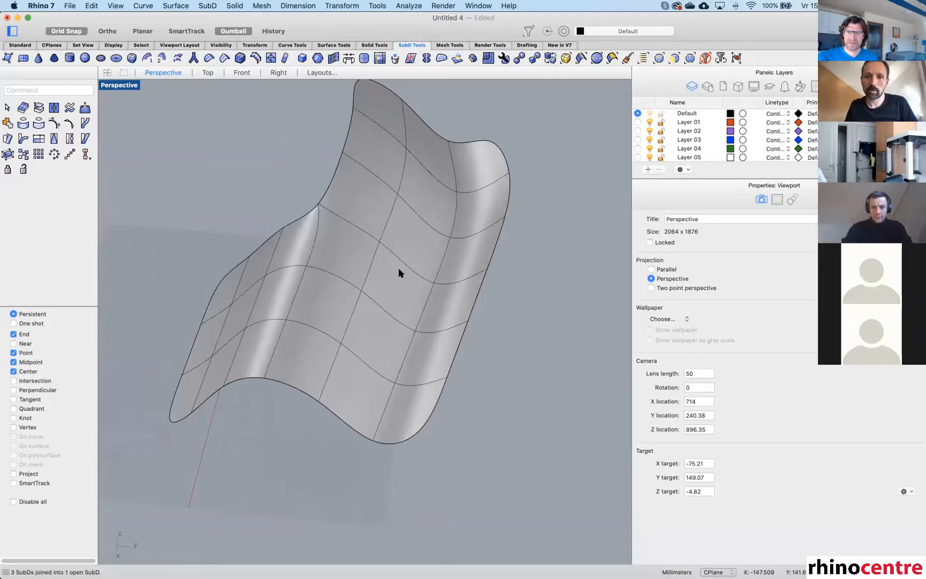
{"action": "mouse_move", "coordinate": [351, 286]}
{"action": "right_mouse_down"}
{"action": "mouse_move", "coordinate": [352, 265]}
{"action": "mouse_move", "coordinate": [372, 289]}
{"action": "mouse_move", "coordinate": [364, 298]}
{"action": "right_mouse_up"}
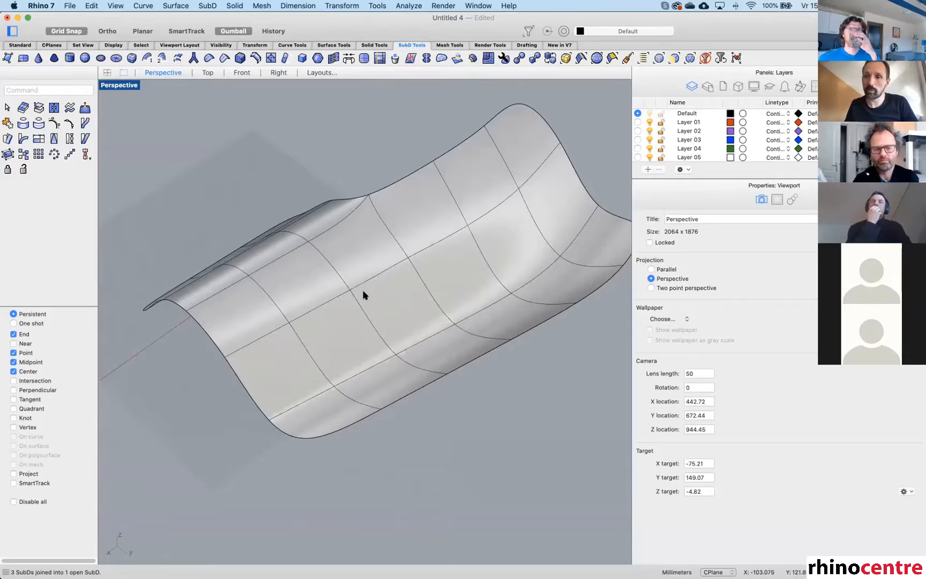
{"action": "mouse_move", "coordinate": [370, 284]}
{"action": "right_mouse_down"}
{"action": "mouse_move", "coordinate": [378, 294]}
{"action": "mouse_move", "coordinate": [384, 286]}
{"action": "right_mouse_up"}
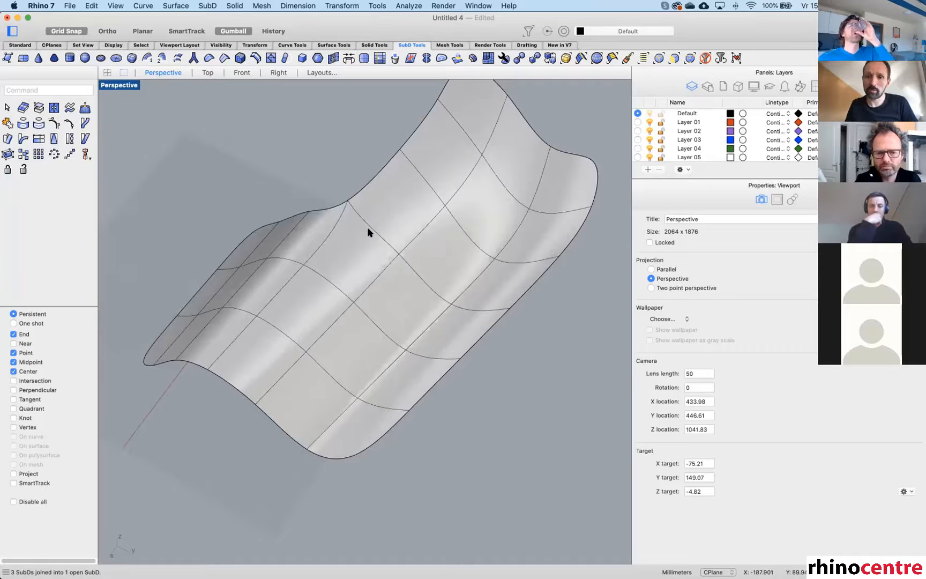
{"action": "right_click_drag", "start_coordinate": [368, 233], "coordinate": [341, 262]}
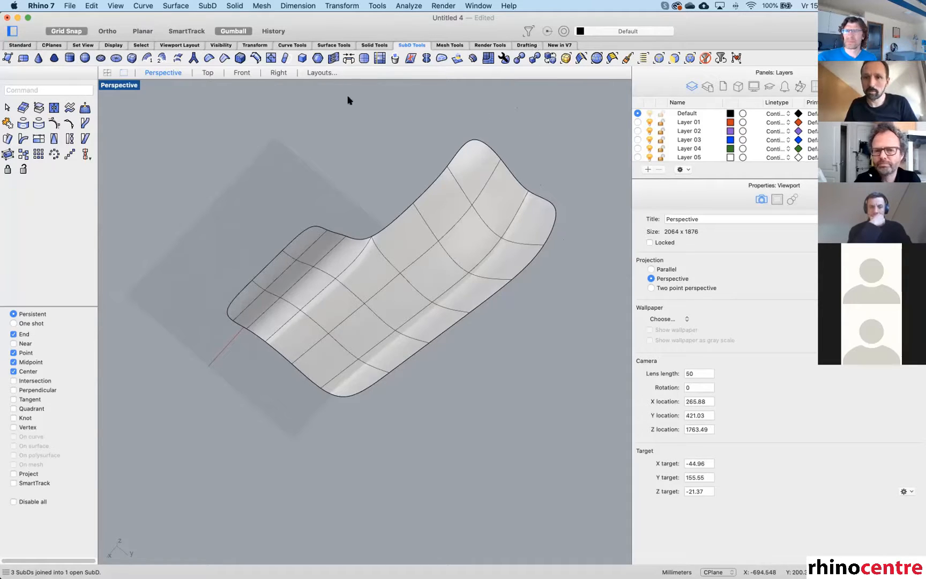
{"action": "left_click", "coordinate": [670, 58]}
{"action": "left_click", "coordinate": [304, 236]}
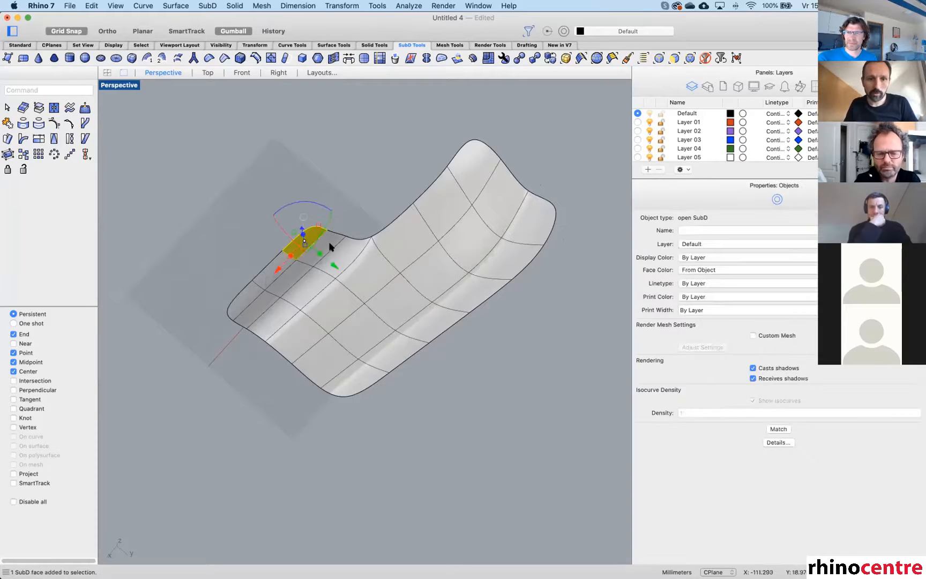
{"action": "left_click", "coordinate": [416, 323], "text": "shift"}
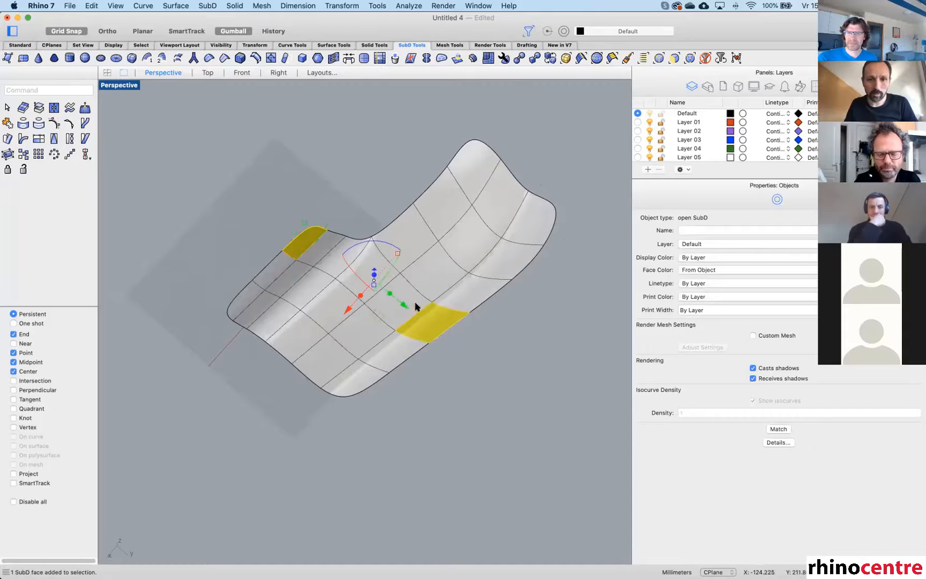
{"action": "double_click", "coordinate": [417, 304], "text": "shift"}
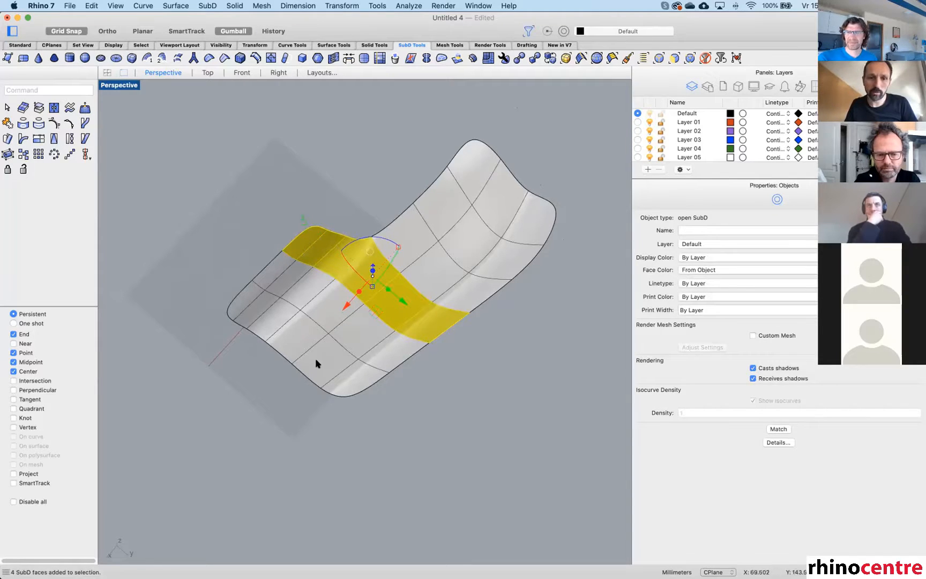
Select the lengthwise strip of SubD faces running through the inner corner as a face loop and clear the selection.
{"action": "left_click", "coordinate": [294, 335], "text": "ctrl+shift"}
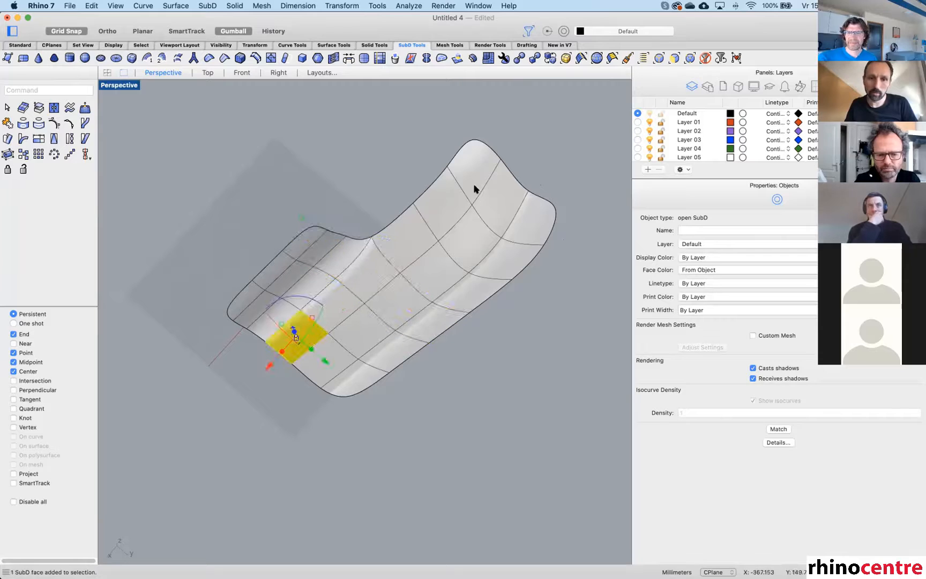
{"action": "left_click", "coordinate": [469, 168], "text": "ctrl+shift"}
{"action": "double_click", "coordinate": [444, 215], "text": "shift"}
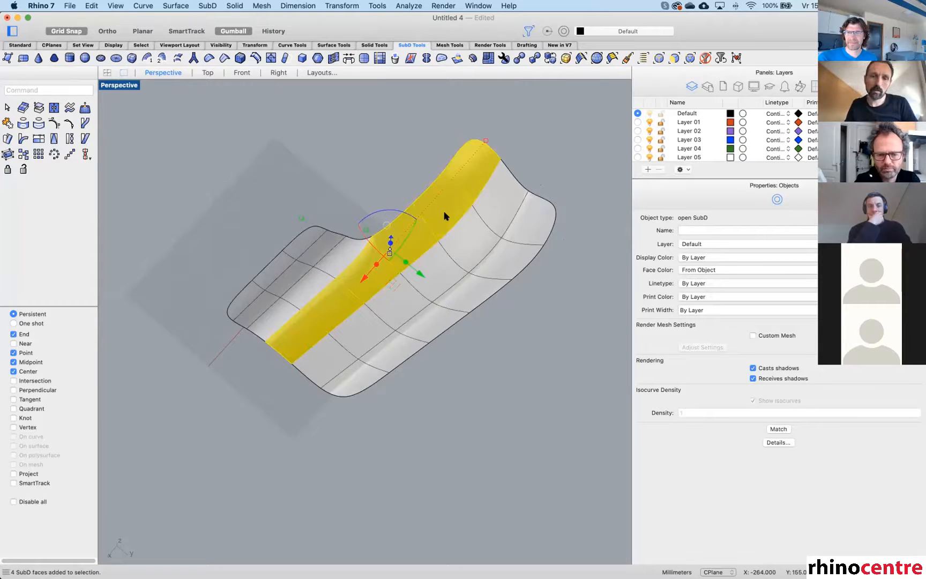
{"action": "left_click", "coordinate": [388, 174]}
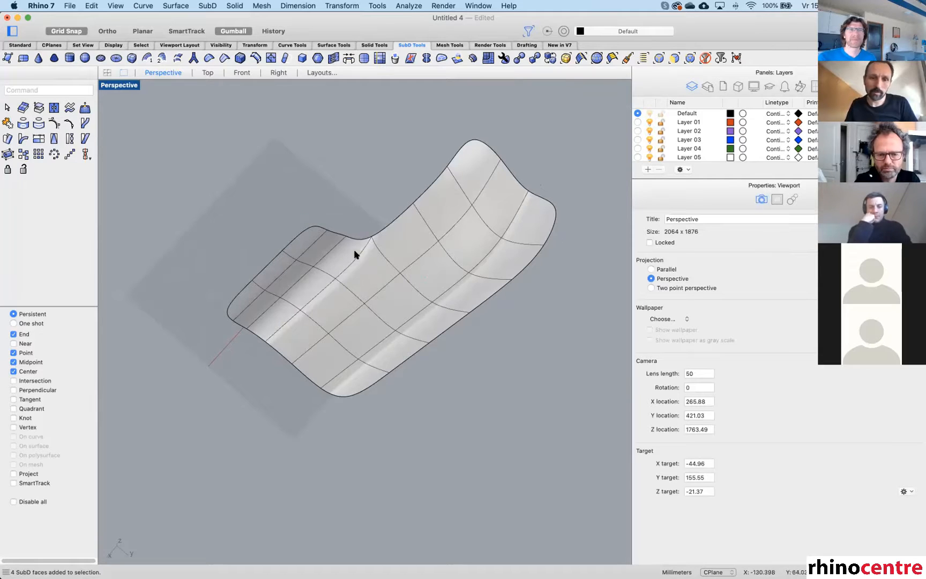
Select the faces bordering the SubD's inner corner one by one as an L-shaped band, inspect it and clear the selection.
{"action": "left_click", "coordinate": [313, 241], "text": "ctrl+shift"}
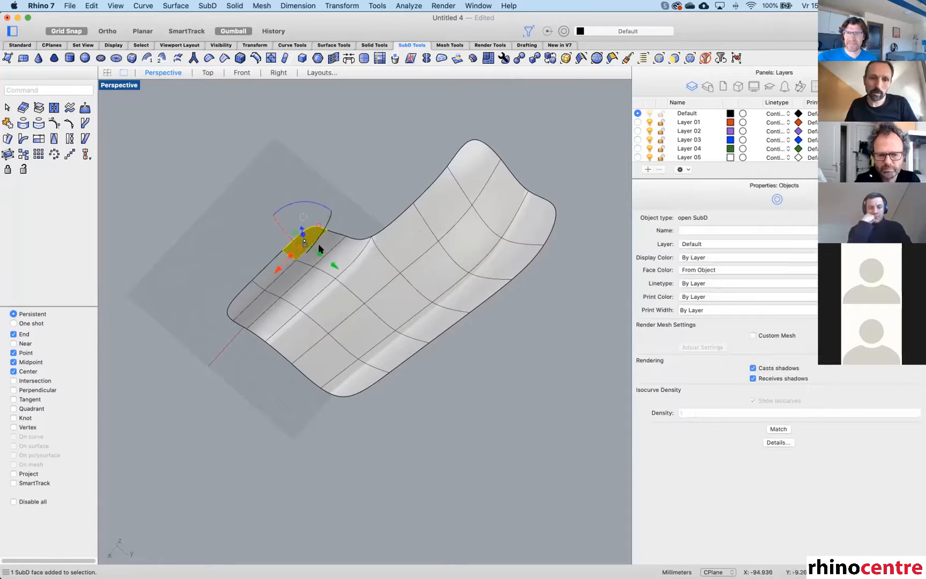
{"action": "left_click", "coordinate": [349, 251], "text": "shift+super"}
{"action": "left_click", "coordinate": [371, 255], "text": "shift+super"}
{"action": "left_click", "coordinate": [403, 236], "text": "shift+super"}
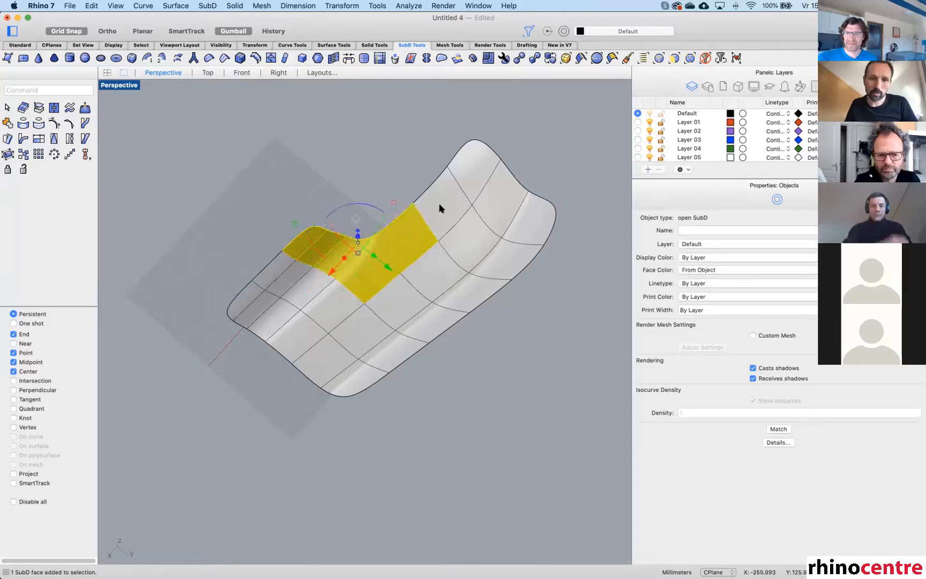
{"action": "left_click", "coordinate": [440, 207], "text": "shift+super"}
{"action": "left_click", "coordinate": [476, 161], "text": "shift+super"}
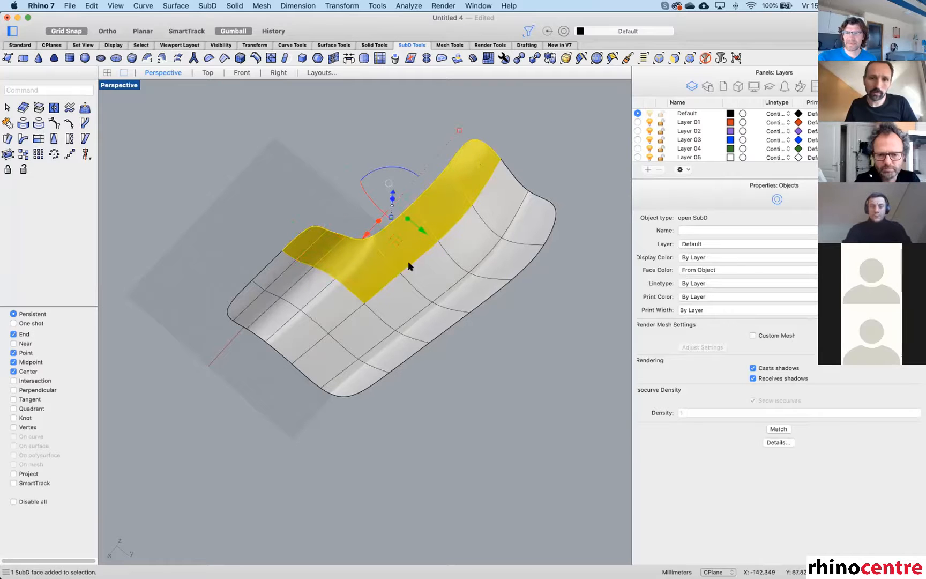
{"action": "right_click_drag", "start_coordinate": [404, 249], "coordinate": [397, 304]}
{"action": "left_click", "coordinate": [484, 364]}
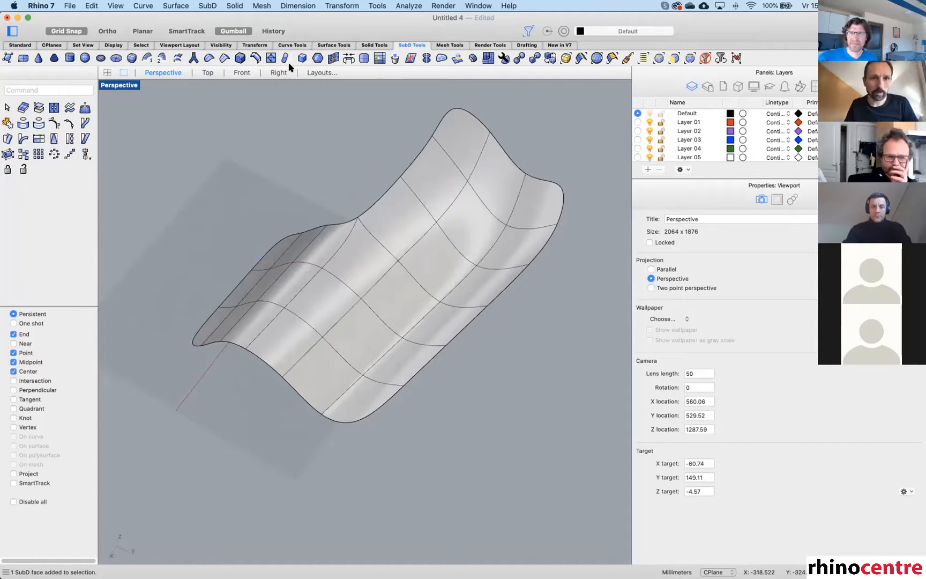
Stitch the two interior vertices on either side of the inner corner together at a point roughly midway between them.
{"action": "left_click", "coordinate": [333, 58]}
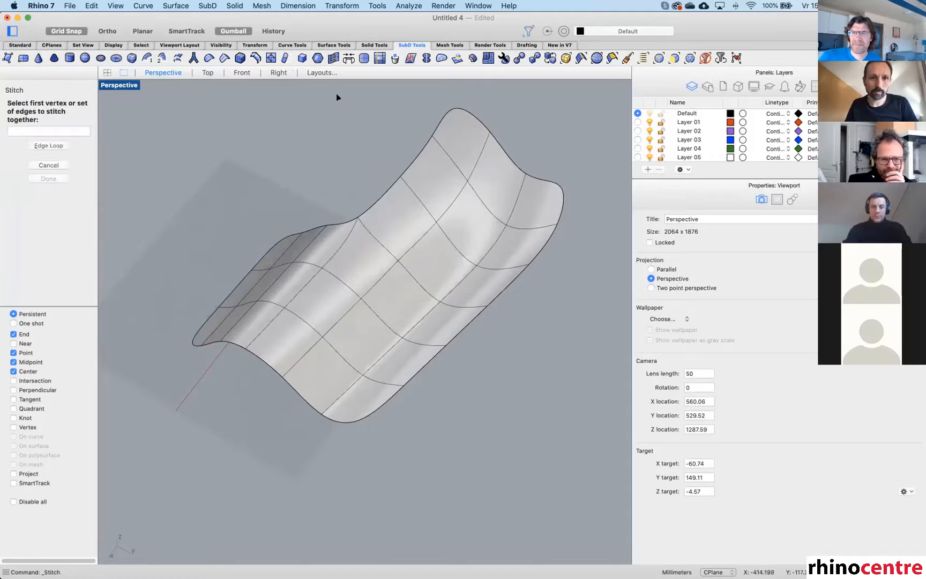
{"action": "left_click", "coordinate": [321, 269]}
{"action": "left_click", "coordinate": [398, 261]}
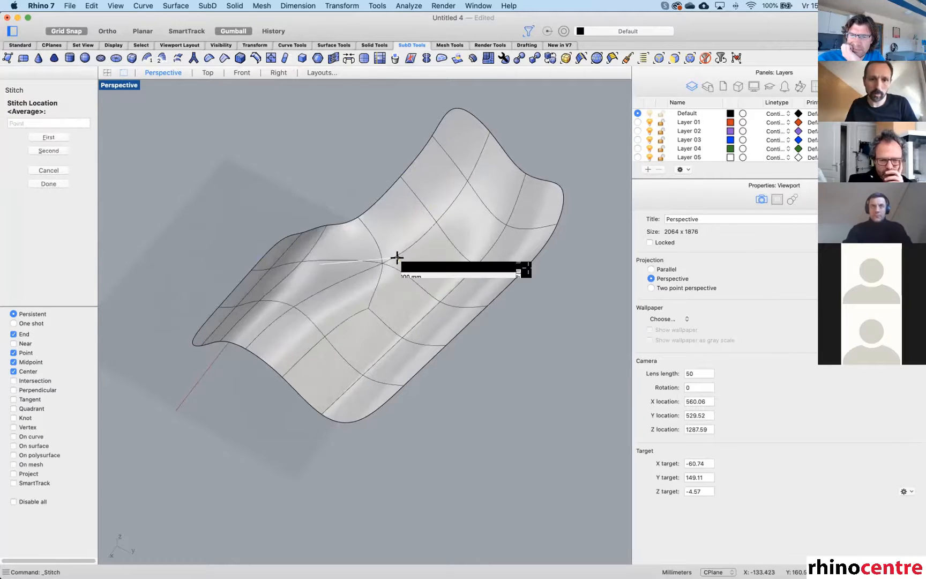
{"action": "left_click", "coordinate": [362, 264]}
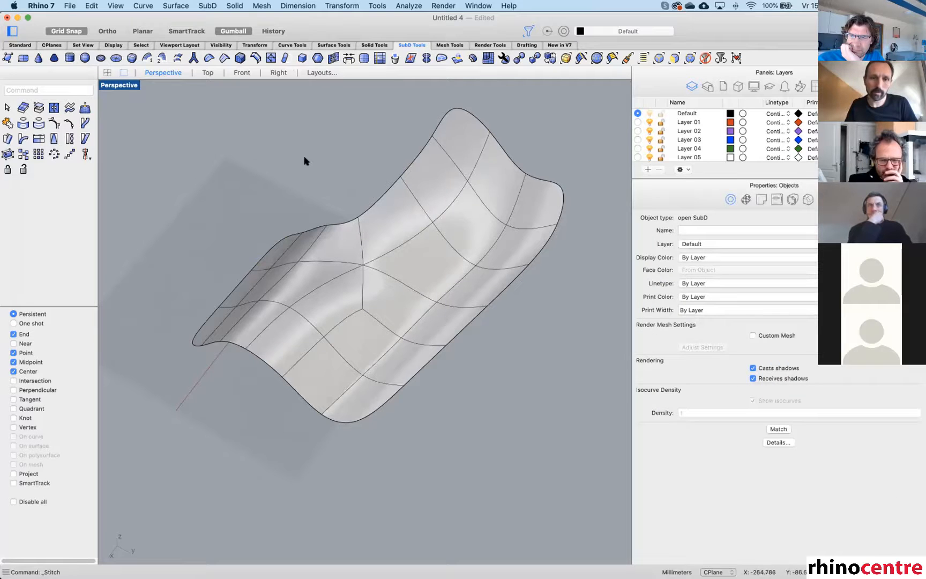
{"action": "right_click_drag", "start_coordinate": [305, 161], "coordinate": [343, 188]}
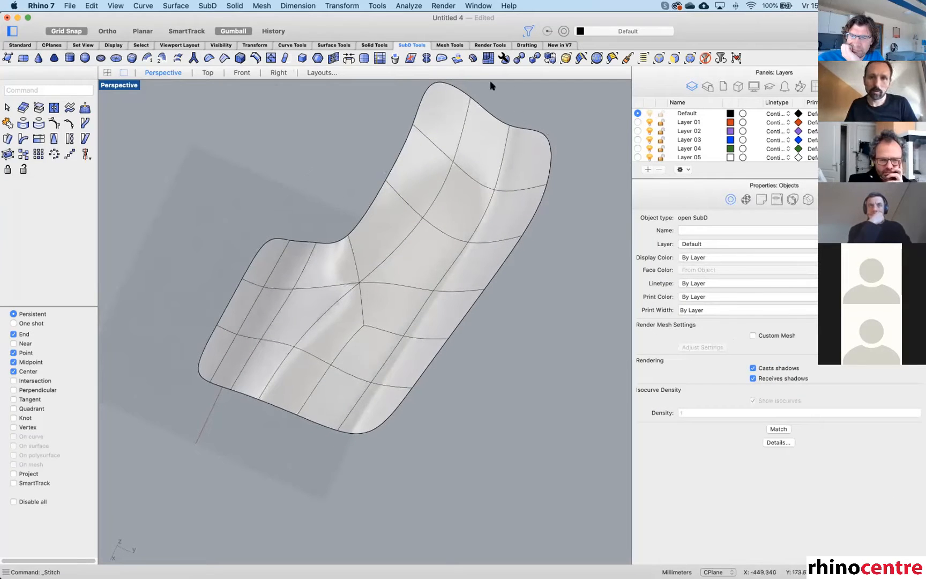
Select the face loop that bends around the SubD's inner corner edge and extrude it upward into a raised band.
{"action": "left_click", "coordinate": [255, 268], "text": "shift+super"}
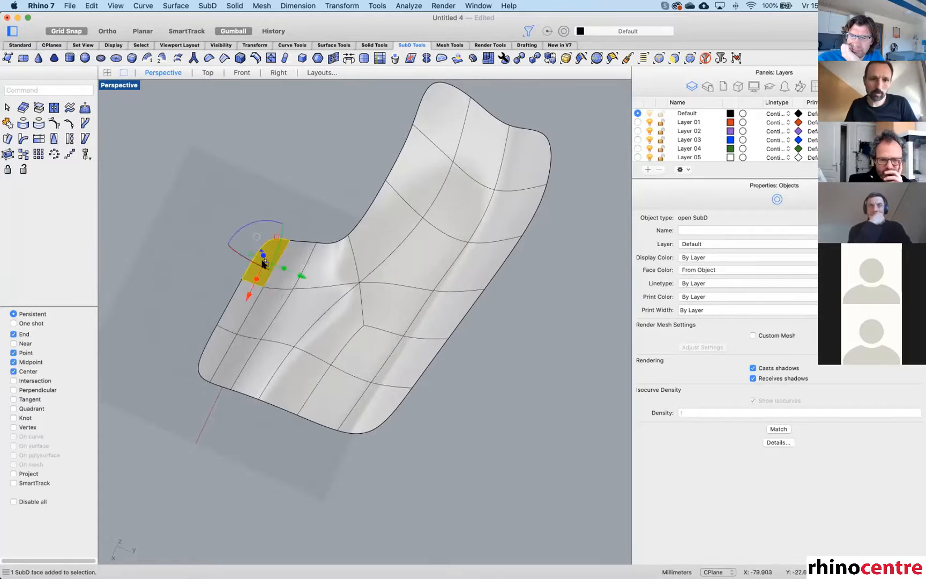
{"action": "double_click", "coordinate": [429, 156], "text": "shift+super"}
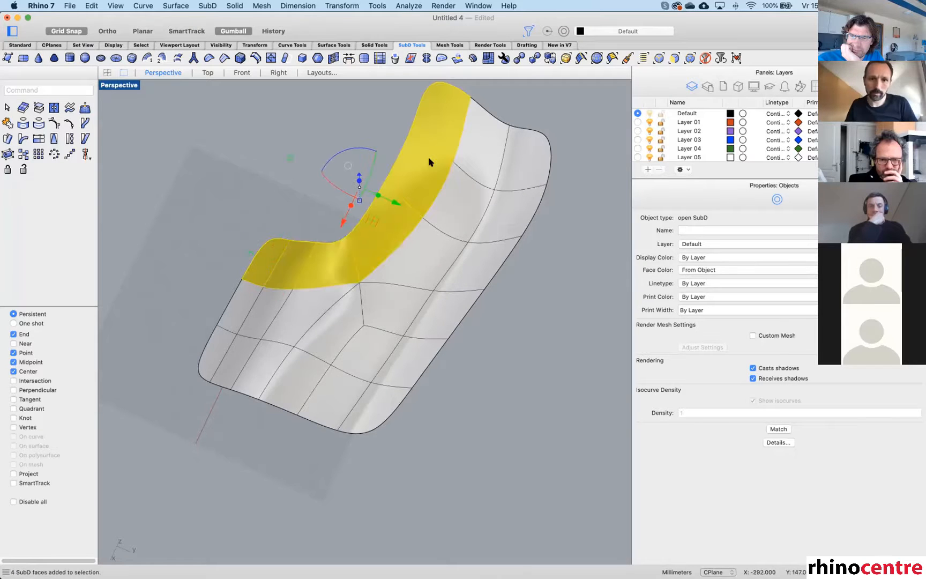
{"action": "right_click_drag", "start_coordinate": [419, 164], "coordinate": [387, 205]}
{"action": "left_click_drag", "start_coordinate": [293, 236], "coordinate": [387, 227]}
{"action": "right_click_drag", "start_coordinate": [421, 181], "coordinate": [378, 198]}
{"action": "left_click", "coordinate": [437, 196]}
{"action": "right_click_drag", "start_coordinate": [437, 196], "coordinate": [441, 248]}
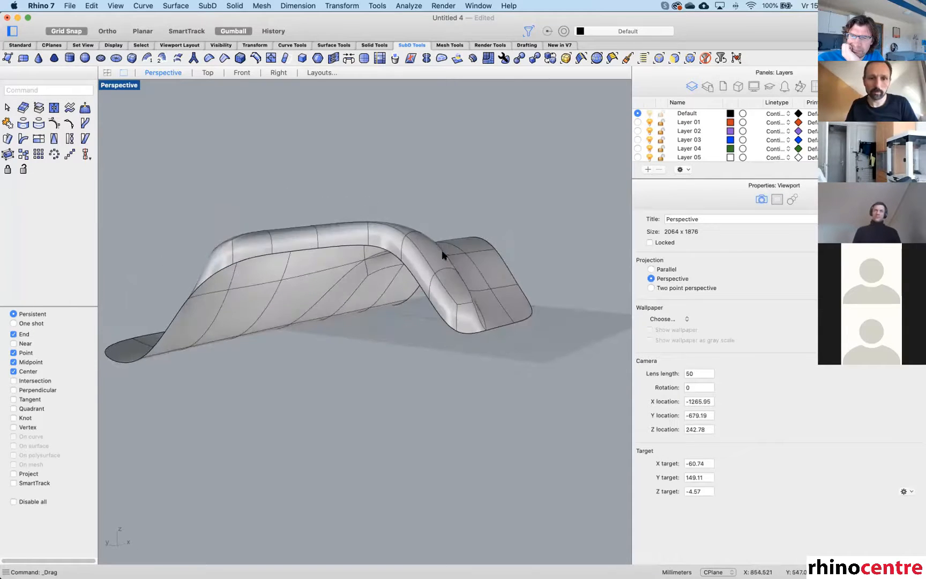
Show the SubD in flat display and delete the raised band's side faces along its open outer edge.
{"action": "key", "text": "Tab"}
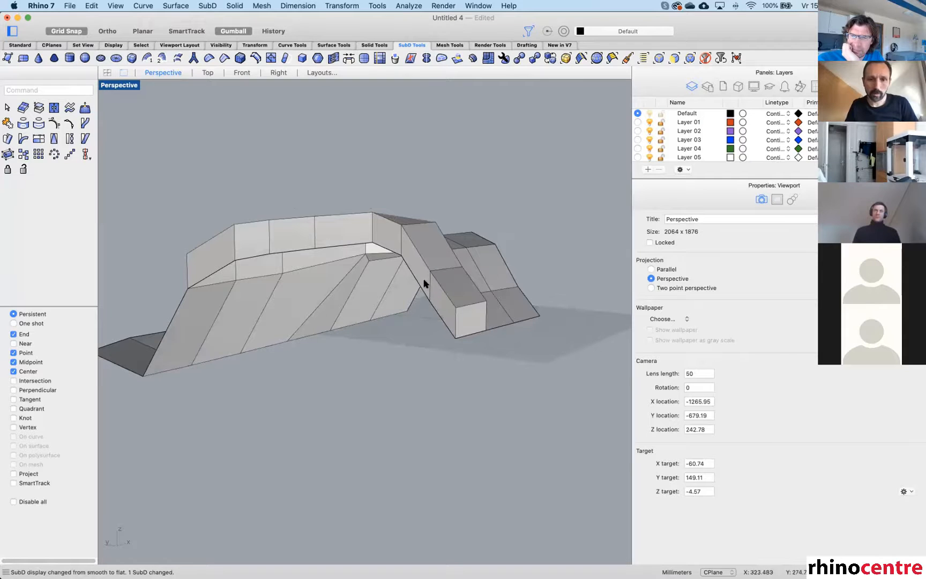
{"action": "left_click", "coordinate": [423, 283], "text": "shift+super"}
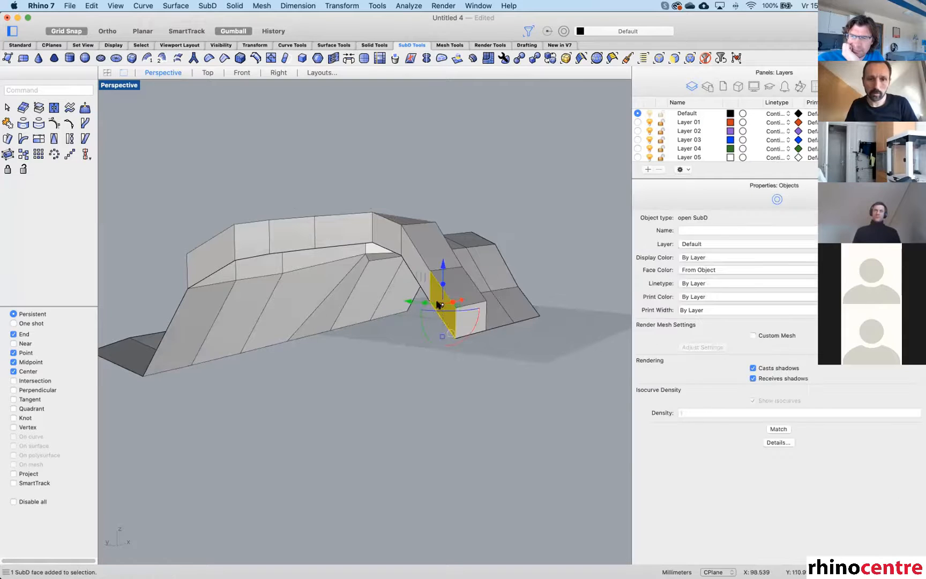
{"action": "left_click", "coordinate": [252, 239], "text": "shift+super"}
{"action": "left_click", "coordinate": [343, 231], "text": "shift+super"}
{"action": "left_click", "coordinate": [376, 230], "text": "shift+super"}
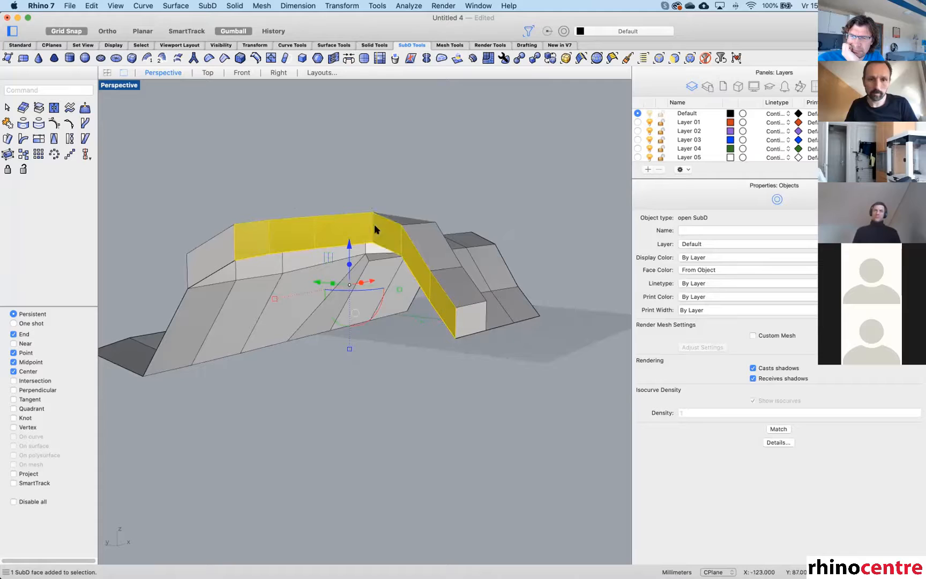
{"action": "key", "text": "Delete"}
{"action": "left_click", "coordinate": [217, 253], "text": "shift+super"}
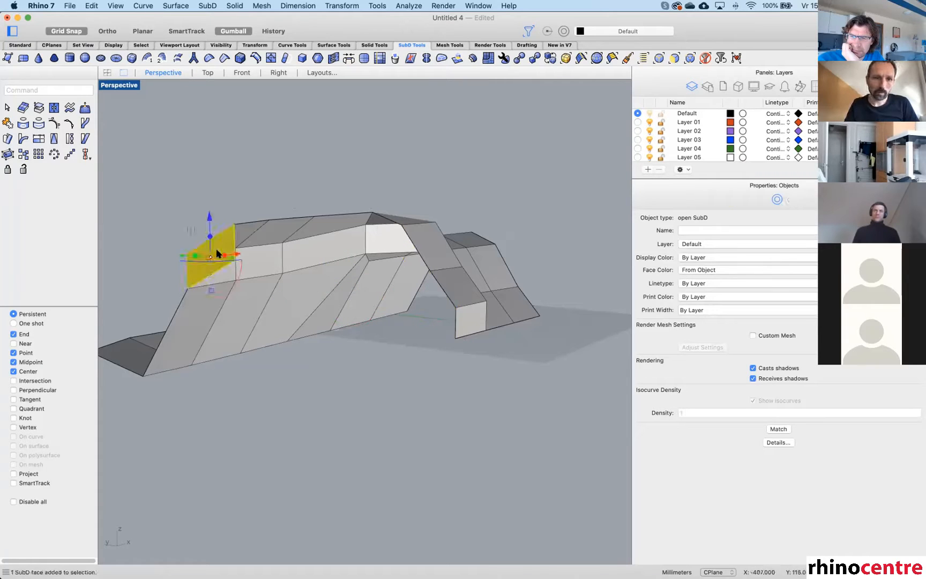
{"action": "key", "text": "Delete"}
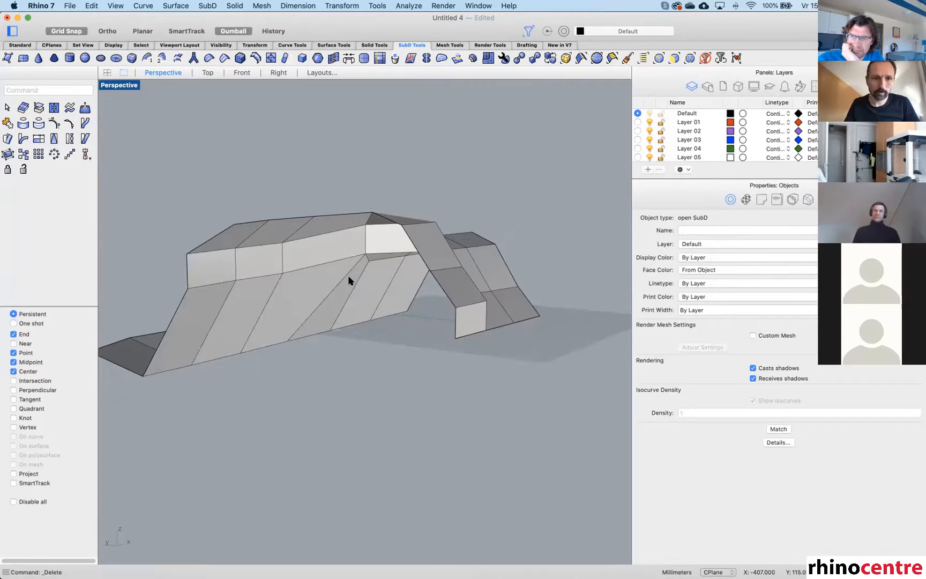
Delete the end face of the raised band and inspect the SubD in smooth display.
{"action": "left_click", "coordinate": [466, 323], "text": "shift+super"}
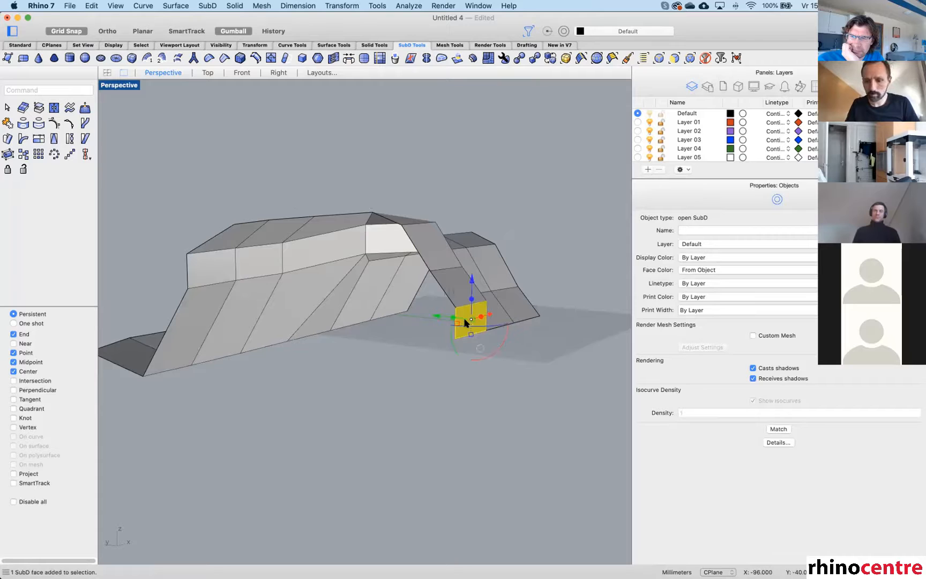
{"action": "key", "text": "Delete"}
{"action": "right_click_drag", "start_coordinate": [485, 270], "coordinate": [426, 196]}
{"action": "key", "text": "Tab"}
{"action": "right_click_drag", "start_coordinate": [363, 257], "coordinate": [321, 246]}
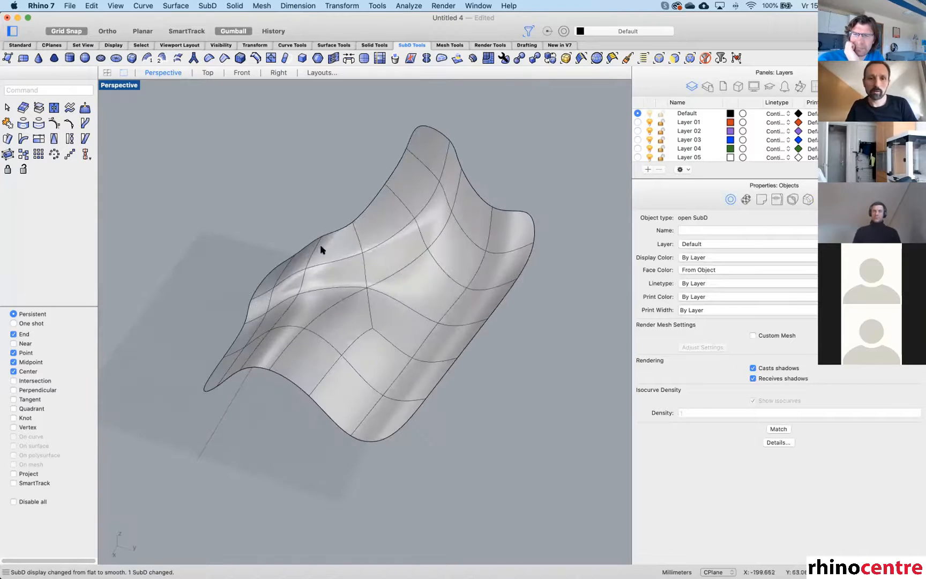
Undo the face deletions and the band extrusion, restoring the SubD with only the interior vertices stitched.
{"action": "right_click_drag", "start_coordinate": [388, 329], "coordinate": [362, 316]}
{"action": "scroll", "coordinate": [370, 312], "scroll_direction": "down", "scroll_amount": 5}
{"action": "left_click", "coordinate": [343, 304], "text": "shift+super"}
{"action": "key", "text": "Escape"}
{"action": "key", "text": "super+z"}
{"action": "key", "text": "super+z"}
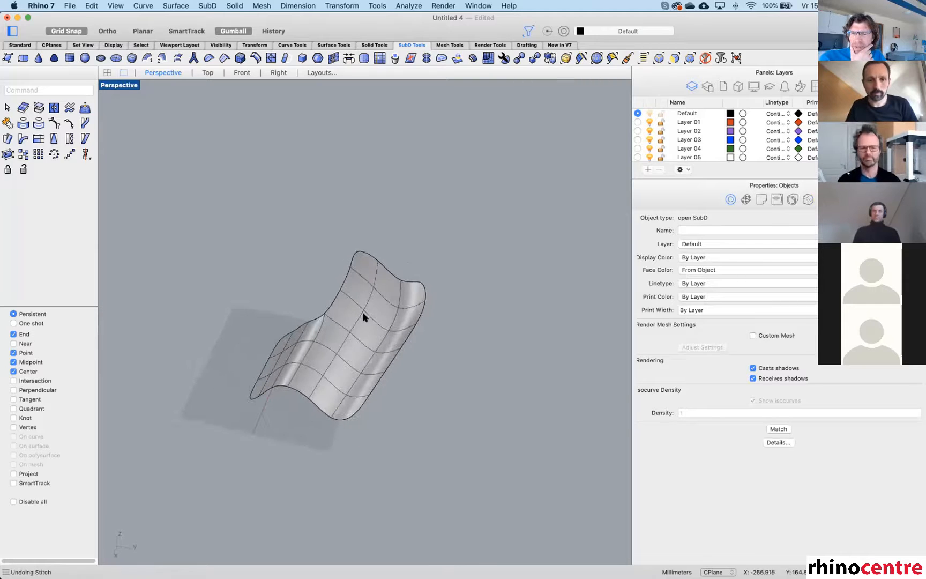
{"action": "key", "text": "super+shift+z"}
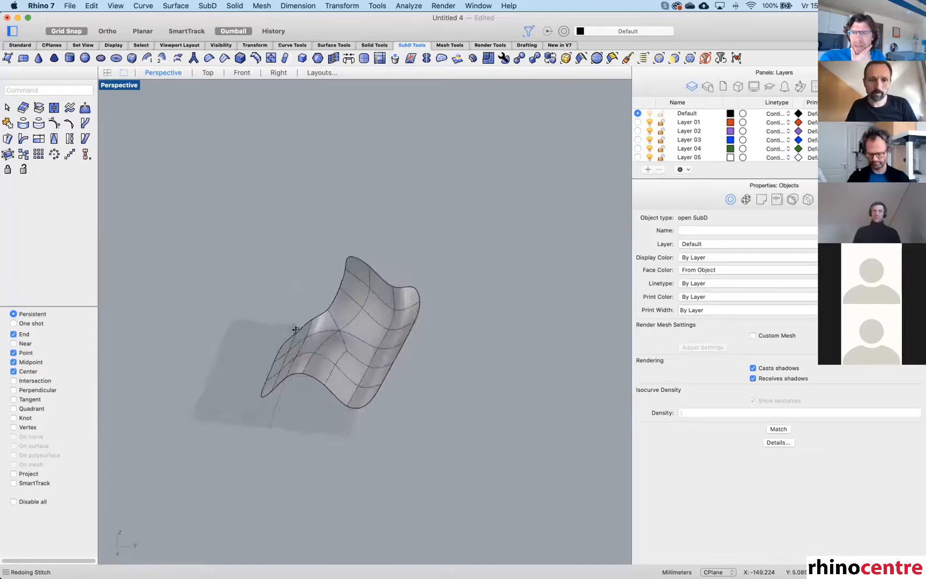
Extrude a single interior SubD face upward with the gumball, inspect the bump and undo the extrusion.
{"action": "scroll", "coordinate": [301, 317], "scroll_direction": "up", "scroll_amount": 3}
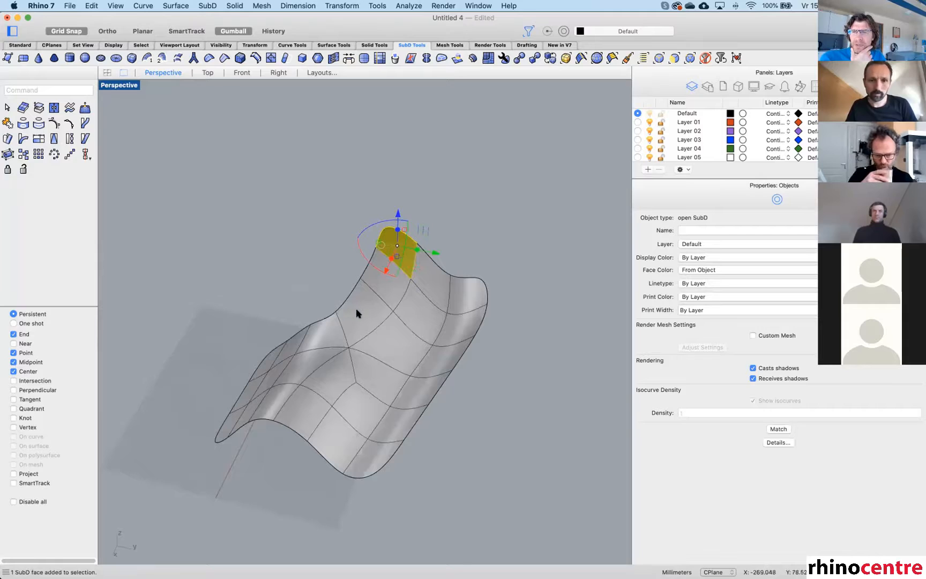
{"action": "left_click", "coordinate": [268, 358], "text": "shift+super"}
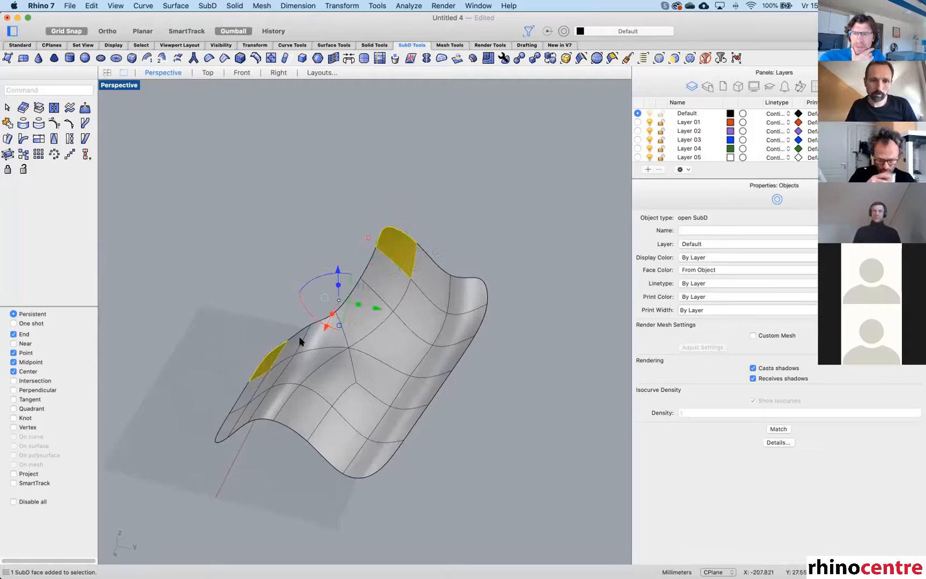
{"action": "left_click", "coordinate": [421, 206]}
{"action": "left_click", "coordinate": [417, 308], "text": "shift+super"}
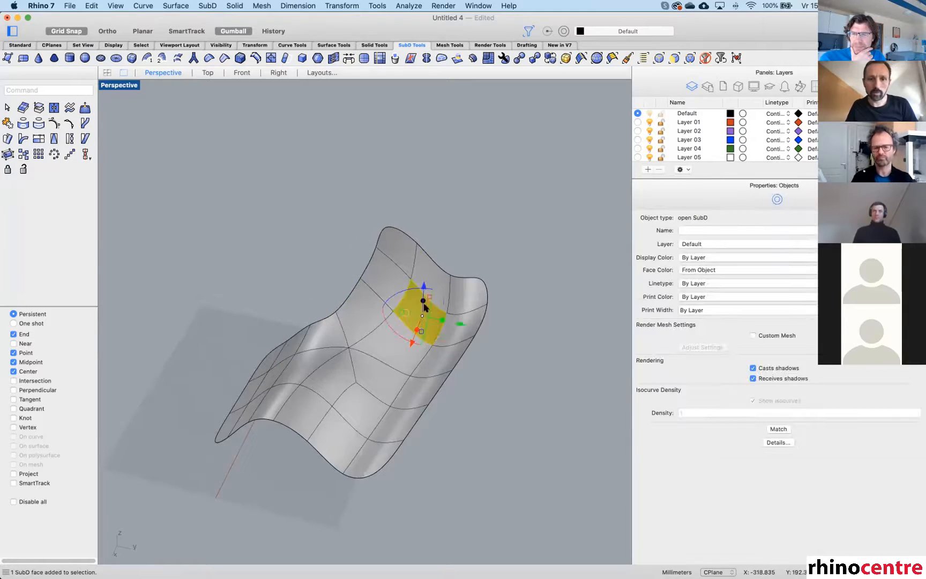
{"action": "right_click_drag", "start_coordinate": [423, 310], "coordinate": [445, 286]}
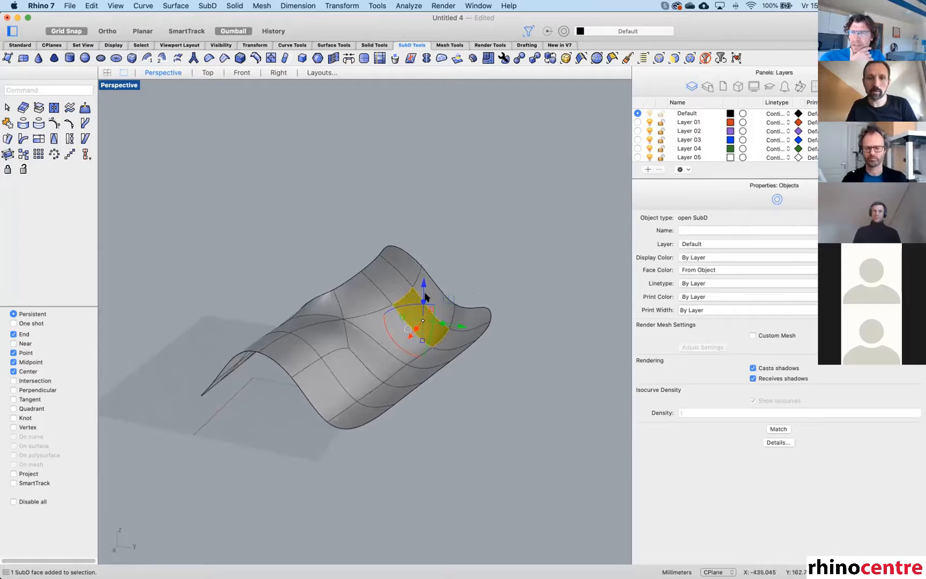
{"action": "left_click_drag", "start_coordinate": [426, 296], "coordinate": [475, 257]}
{"action": "left_click", "coordinate": [488, 231]}
{"action": "right_click_drag", "start_coordinate": [488, 231], "coordinate": [421, 251]}
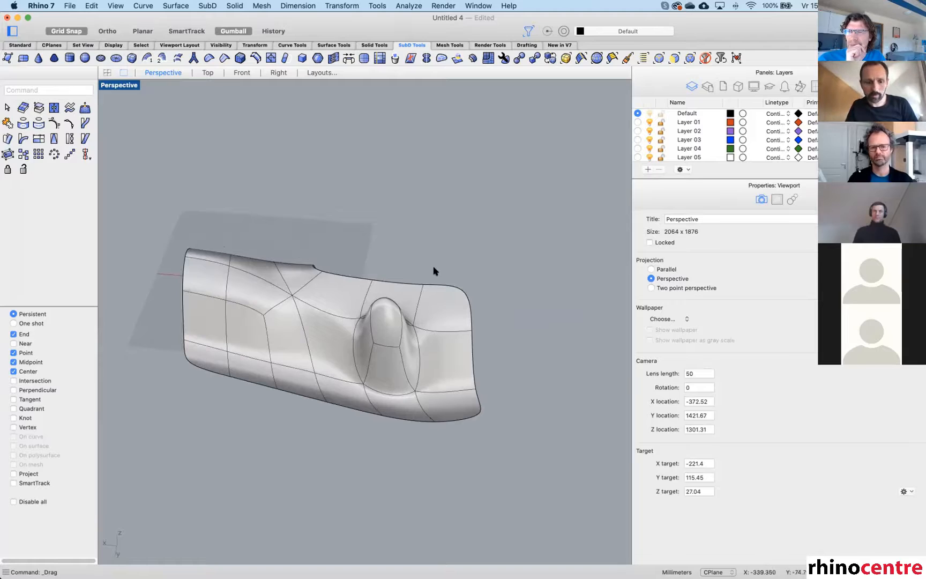
{"action": "key", "text": "super+z"}
Repeat the gumball extrusion of the same interior face in the vertical direction, and undo it.
{"action": "right_click_drag", "start_coordinate": [413, 306], "coordinate": [427, 324]}
{"action": "left_click", "coordinate": [411, 335], "text": "shift+super"}
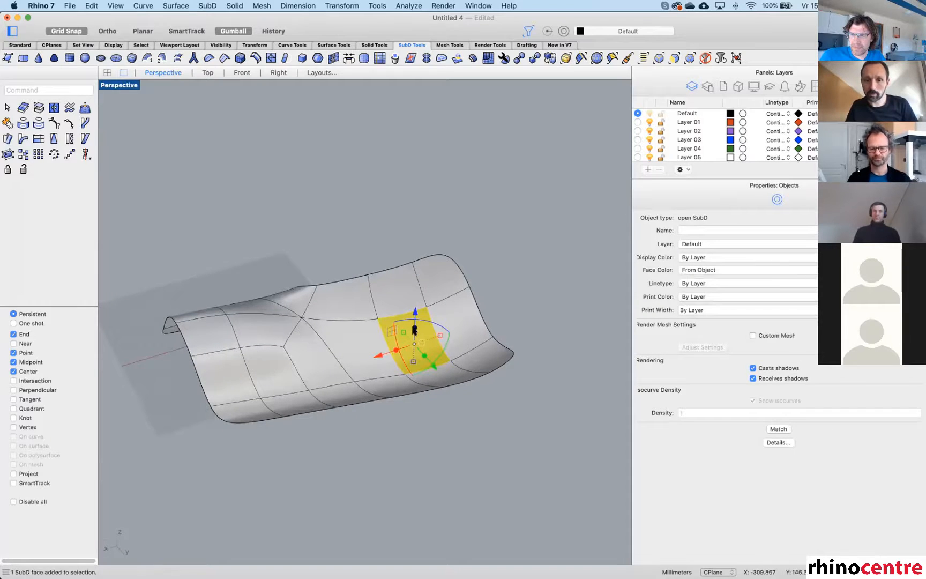
{"action": "left_click_drag", "start_coordinate": [415, 330], "coordinate": [425, 309]}
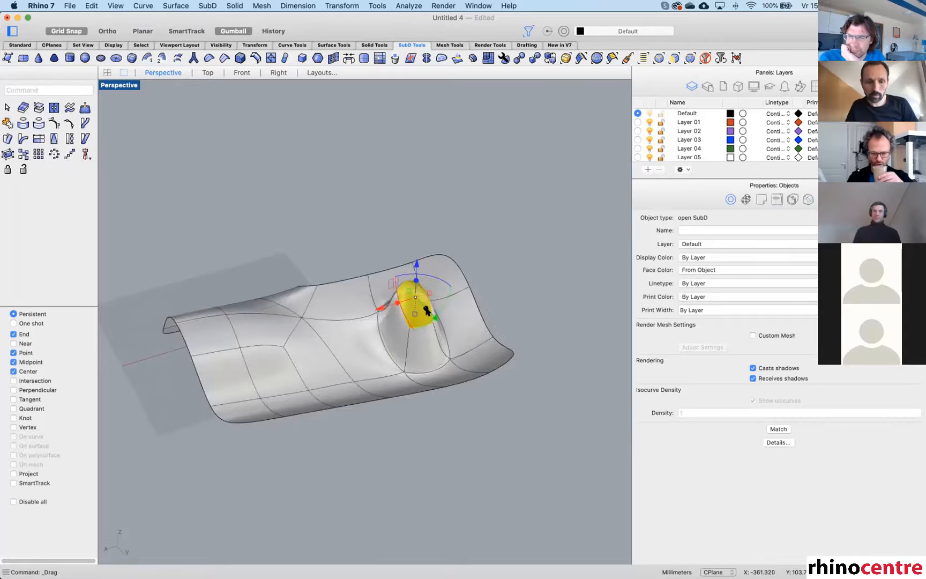
{"action": "key", "text": "super+z"}
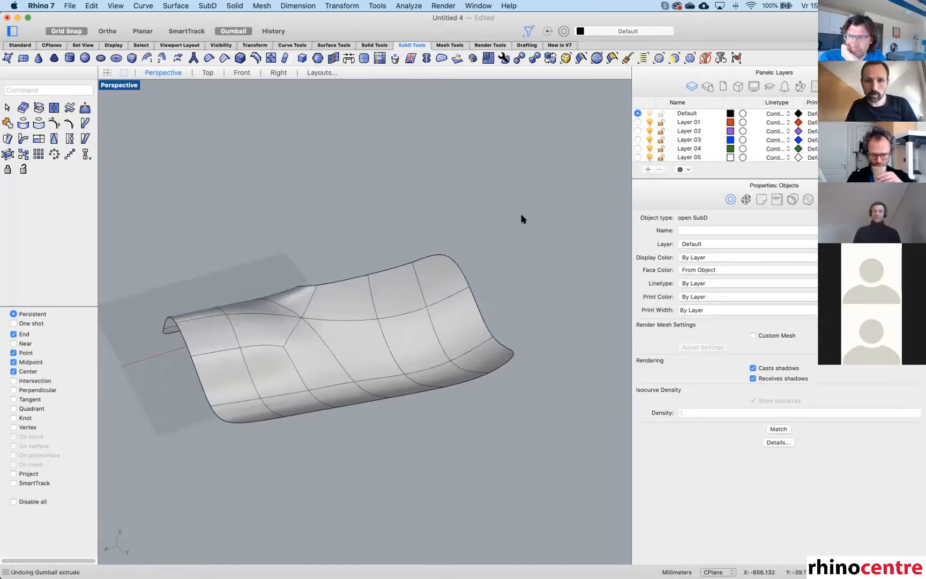
Extrude the same interior face with ExtrudeSubD, picking an end point straight above it in the Front viewport, and inspect it in Perspective.
{"action": "left_click", "coordinate": [407, 336], "text": "shift+super"}
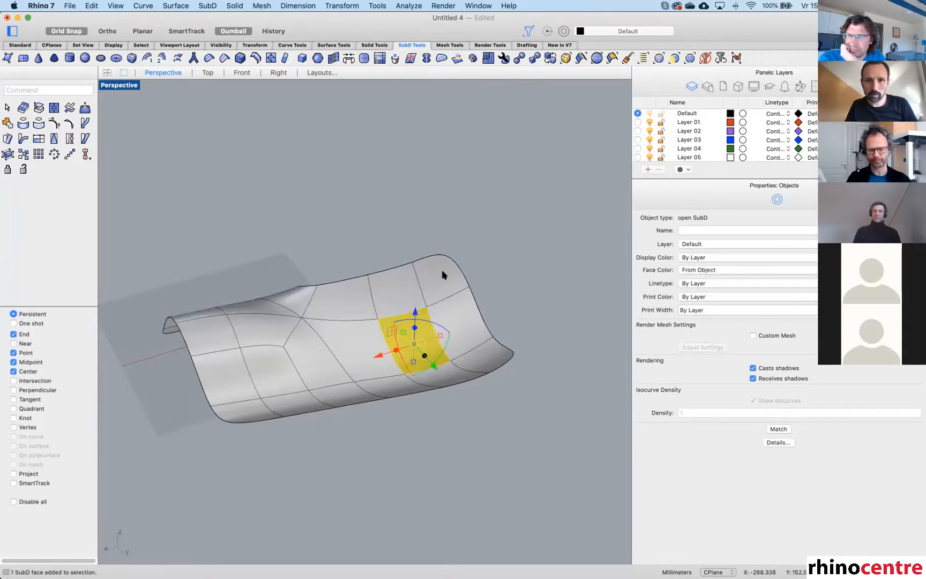
{"action": "left_click", "coordinate": [458, 59]}
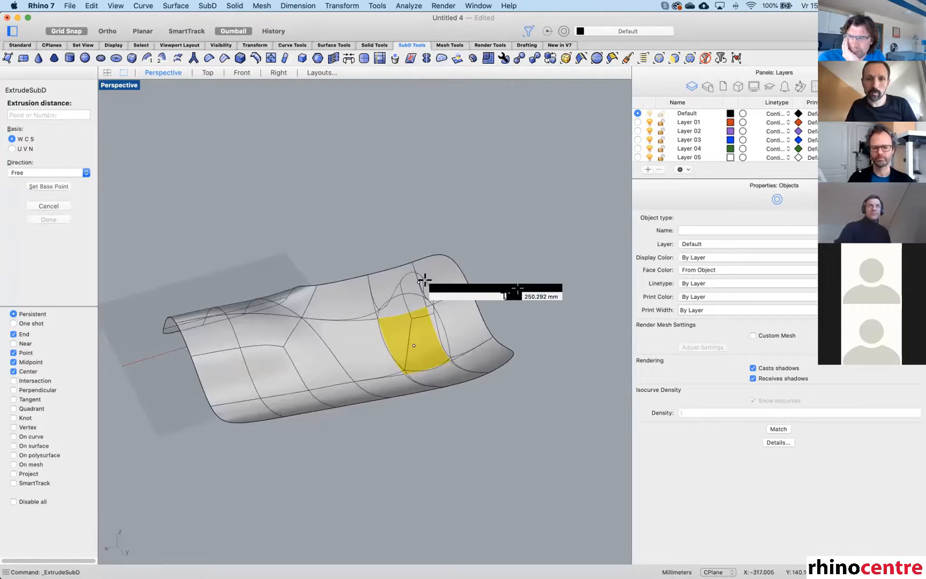
{"action": "right_click_drag", "start_coordinate": [436, 201], "coordinate": [488, 196]}
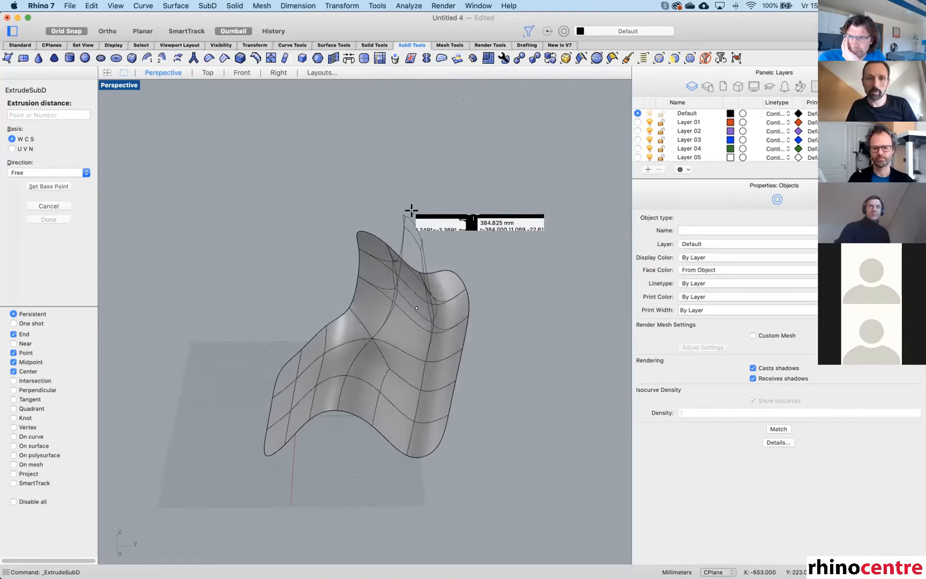
{"action": "right_click_drag", "start_coordinate": [411, 210], "coordinate": [260, 159]}
{"action": "left_click", "coordinate": [107, 73]}
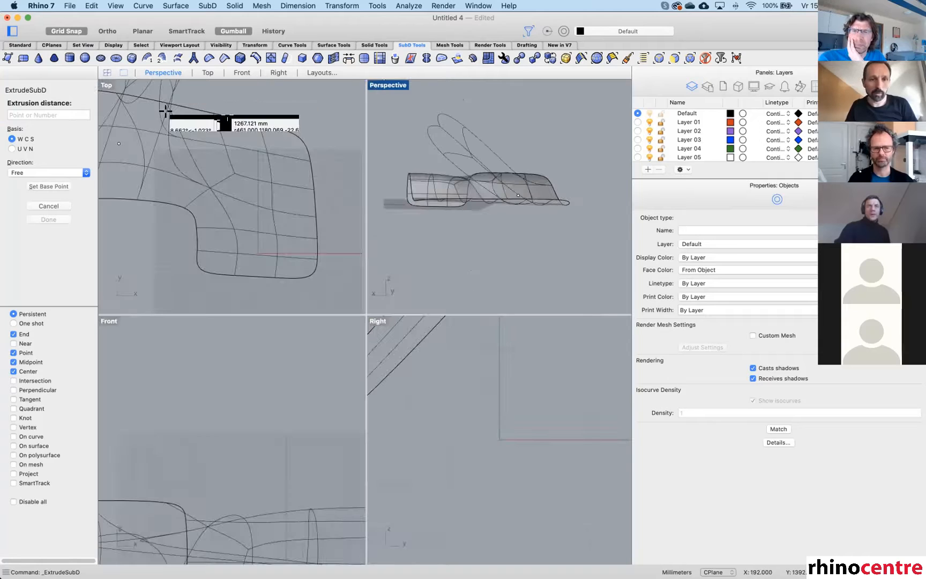
{"action": "scroll", "coordinate": [275, 398], "scroll_direction": "down", "scroll_amount": 5}
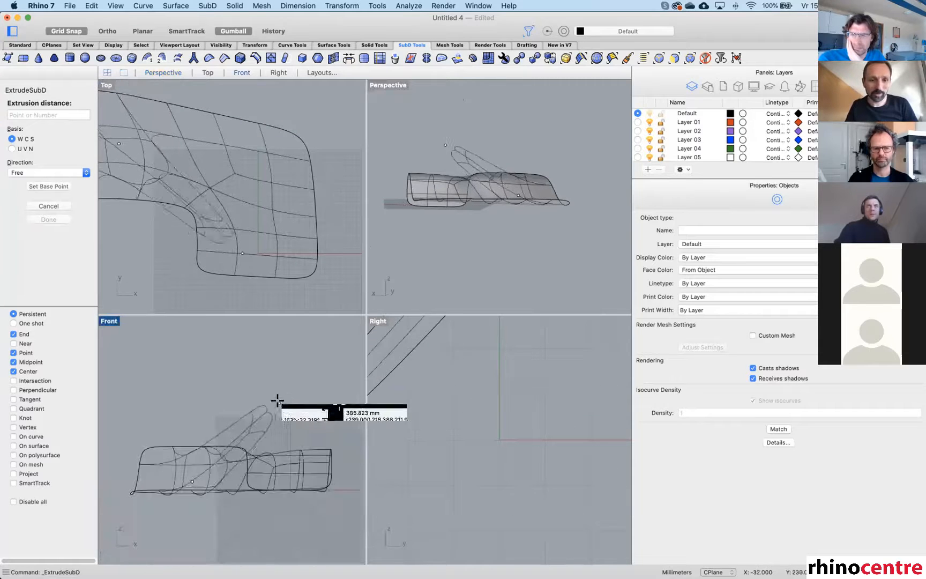
{"action": "left_click", "coordinate": [241, 407]}
{"action": "mouse_move", "coordinate": [523, 131]}
{"action": "right_mouse_down"}
{"action": "mouse_move", "coordinate": [547, 184]}
{"action": "mouse_move", "coordinate": [538, 194]}
{"action": "mouse_move", "coordinate": [545, 153]}
{"action": "right_mouse_up"}
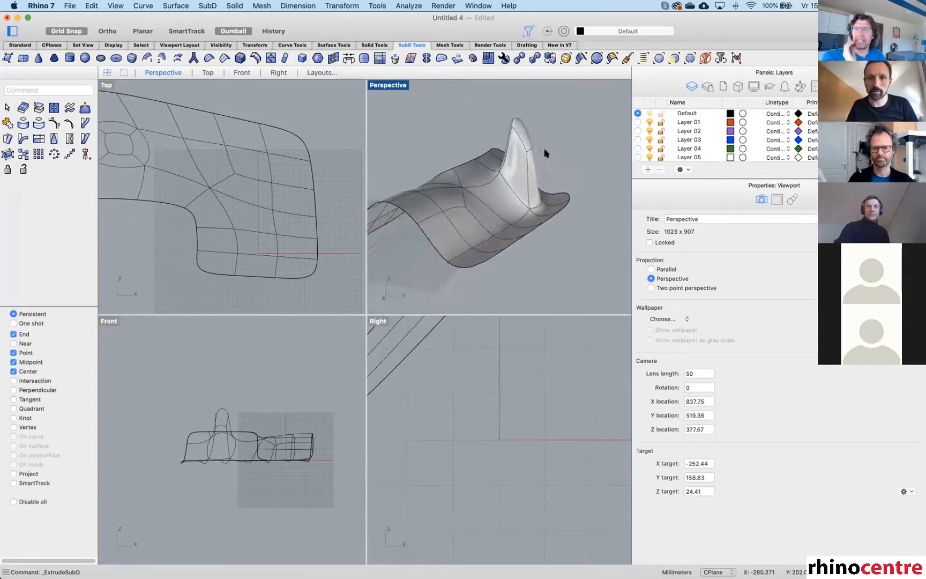
{"action": "scroll", "coordinate": [530, 171], "scroll_direction": "up", "scroll_amount": 5}
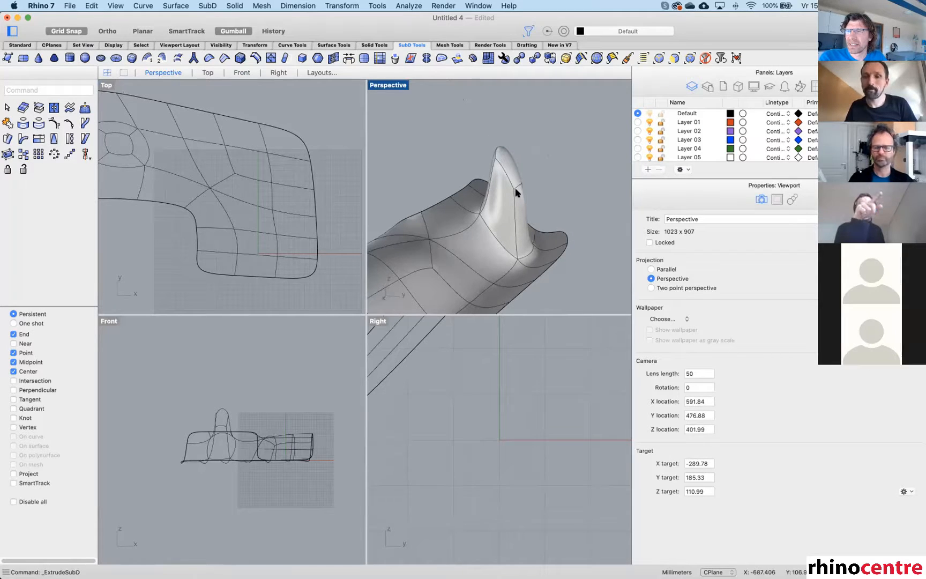
{"action": "double_click", "coordinate": [393, 82]}
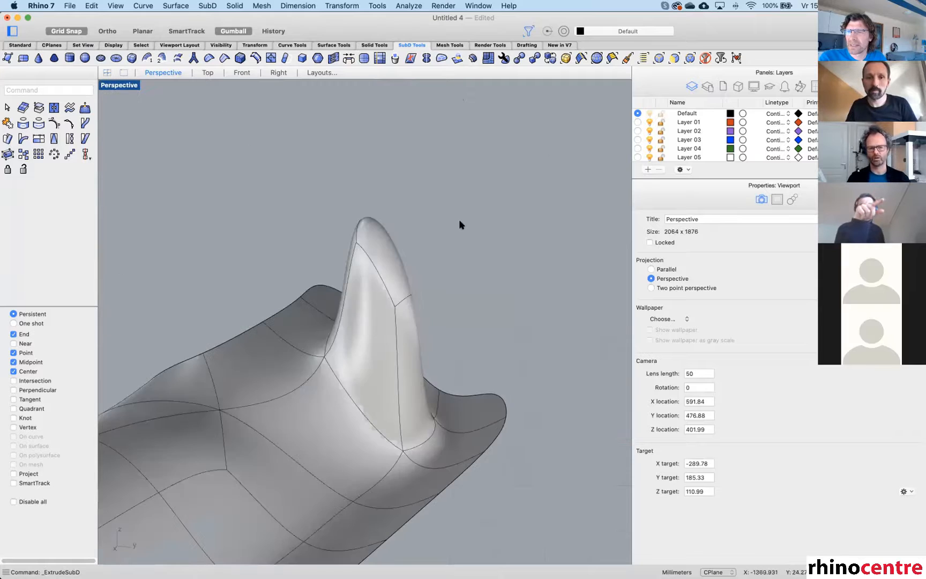
Show the SubD in flat display, select a sloping face at the end away from the tall extrusion, and align the gumball to the object.
{"action": "right_click_drag", "start_coordinate": [459, 220], "coordinate": [403, 248]}
{"action": "key", "text": "Tab"}
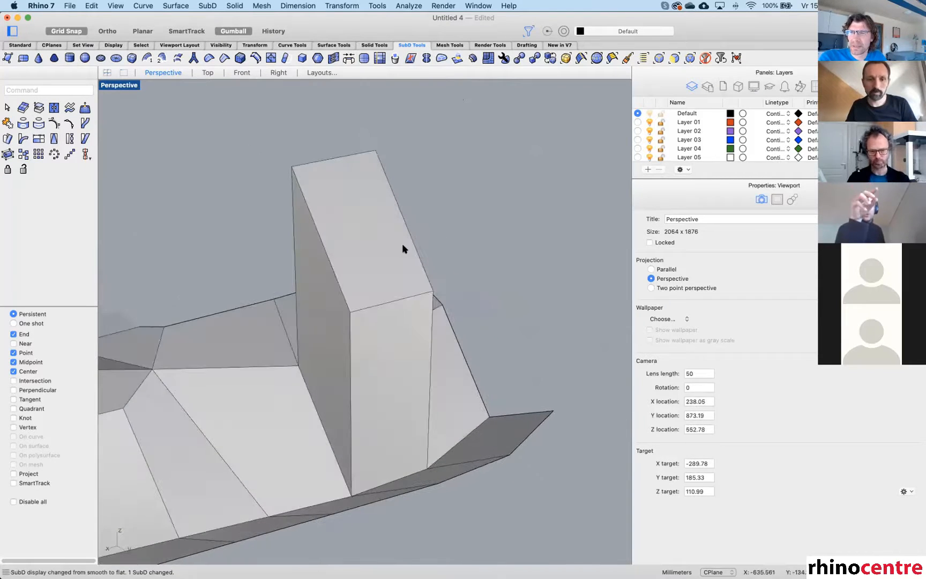
{"action": "right_click_drag", "start_coordinate": [442, 314], "coordinate": [502, 124], "text": "shift"}
{"action": "right_click_drag", "start_coordinate": [410, 288], "coordinate": [430, 293]}
{"action": "left_click", "coordinate": [318, 326], "text": "shift+super"}
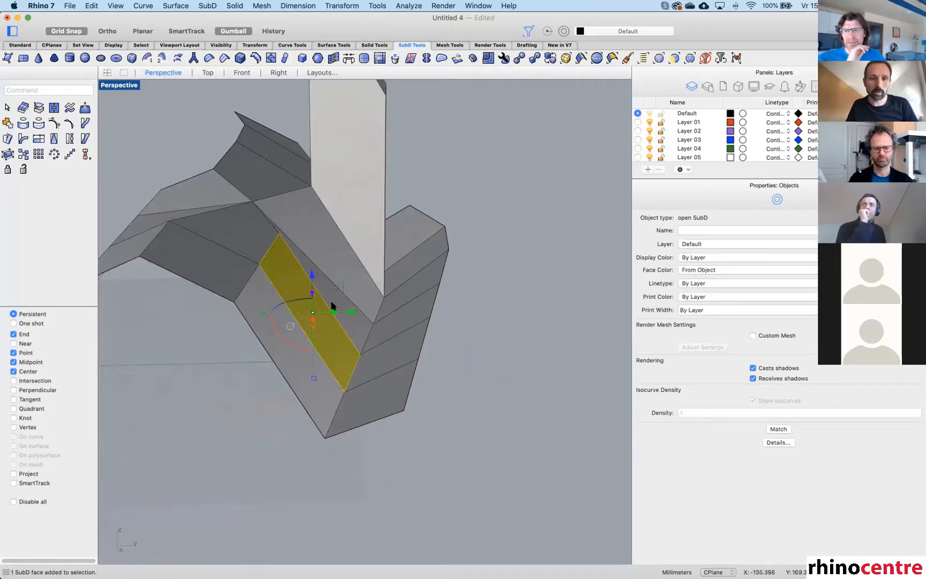
{"action": "left_click", "coordinate": [291, 326]}
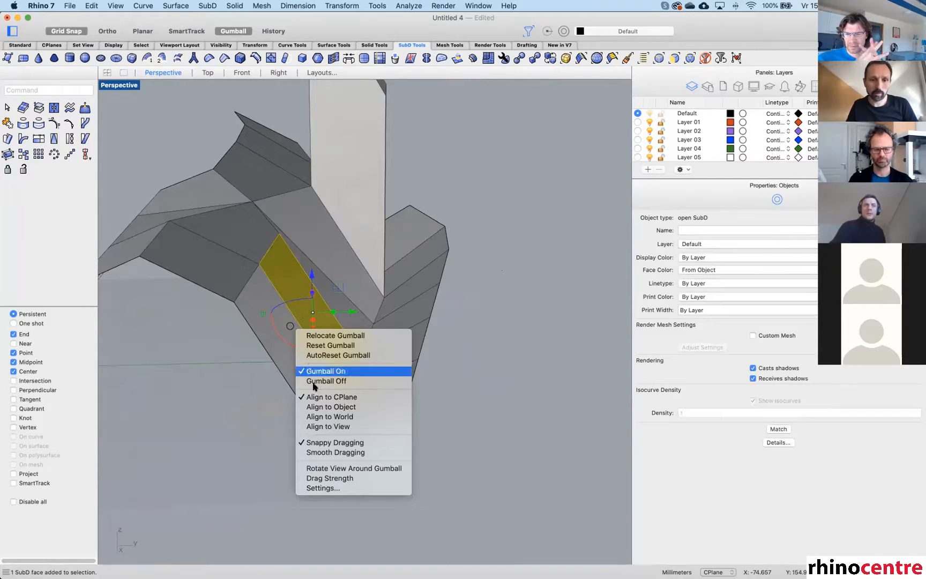
{"action": "left_click", "coordinate": [324, 407]}
Extrude the selected sloping face perpendicular to itself into a block and compare the SubD in smooth and flat display.
{"action": "right_click_drag", "start_coordinate": [338, 371], "coordinate": [332, 346]}
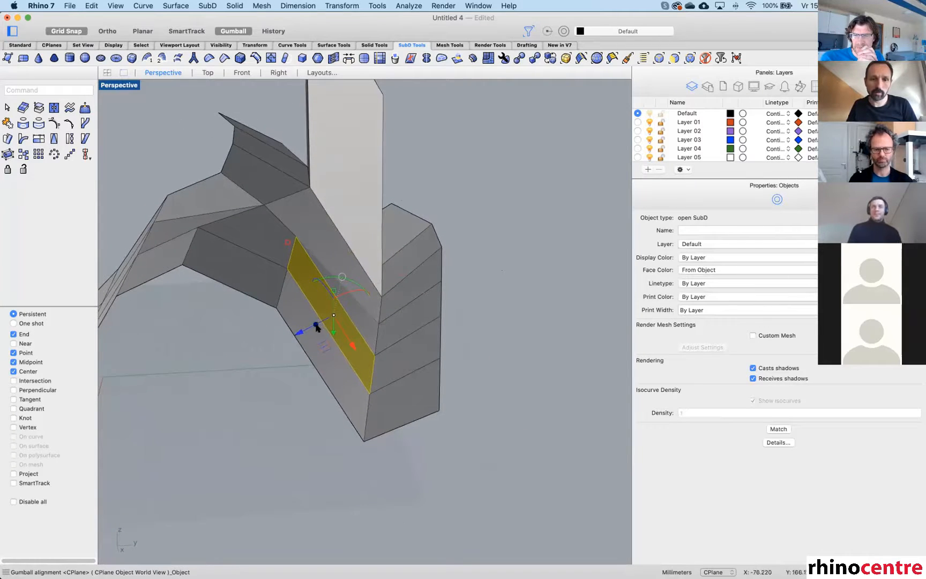
{"action": "left_click_drag", "start_coordinate": [316, 325], "coordinate": [440, 315]}
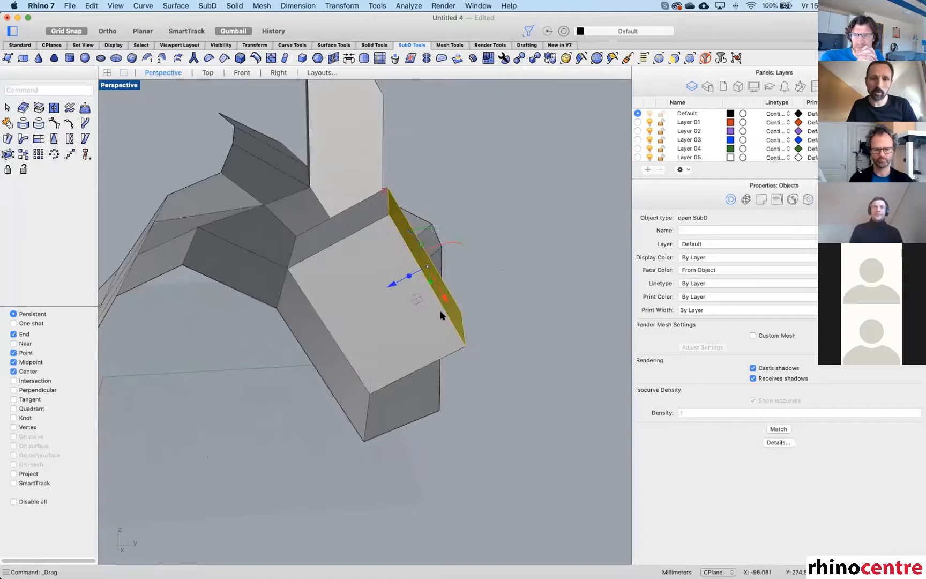
{"action": "left_click", "coordinate": [516, 285]}
{"action": "right_click_drag", "start_coordinate": [516, 285], "coordinate": [497, 276]}
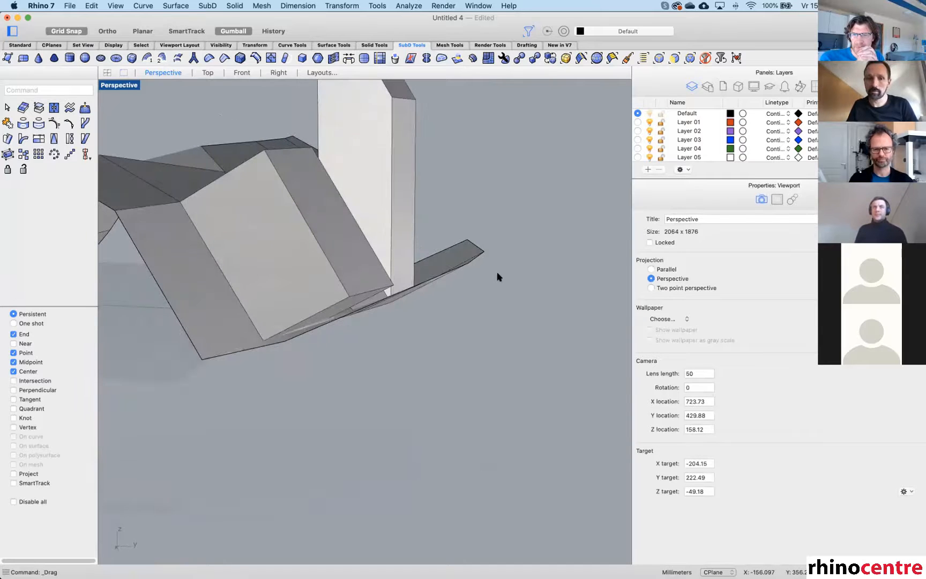
{"action": "key", "text": "Tab"}
{"action": "right_click_drag", "start_coordinate": [482, 329], "coordinate": [411, 325]}
{"action": "key", "text": "Tab"}
{"action": "scroll", "coordinate": [460, 308], "scroll_direction": "down", "scroll_amount": 6}
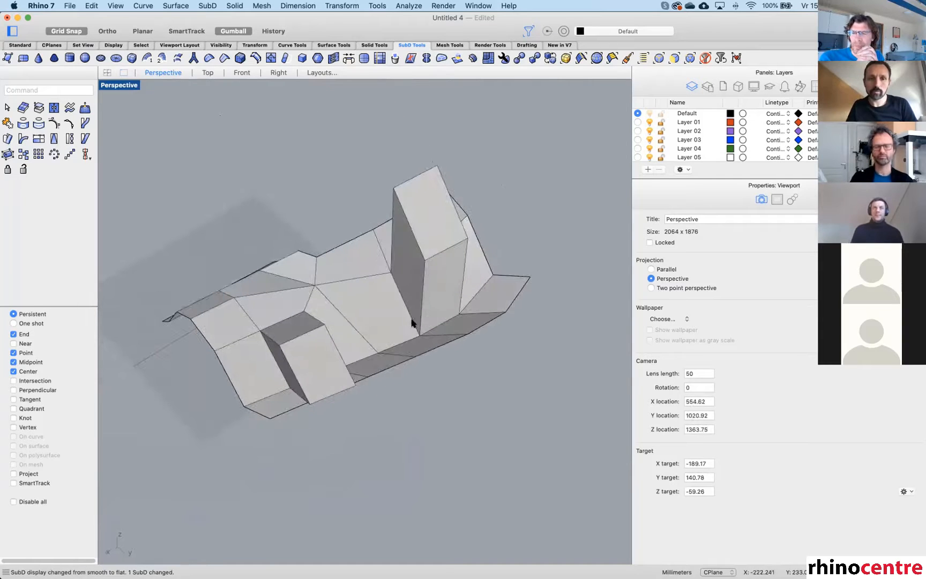
{"action": "right_click_drag", "start_coordinate": [456, 270], "coordinate": [459, 215]}
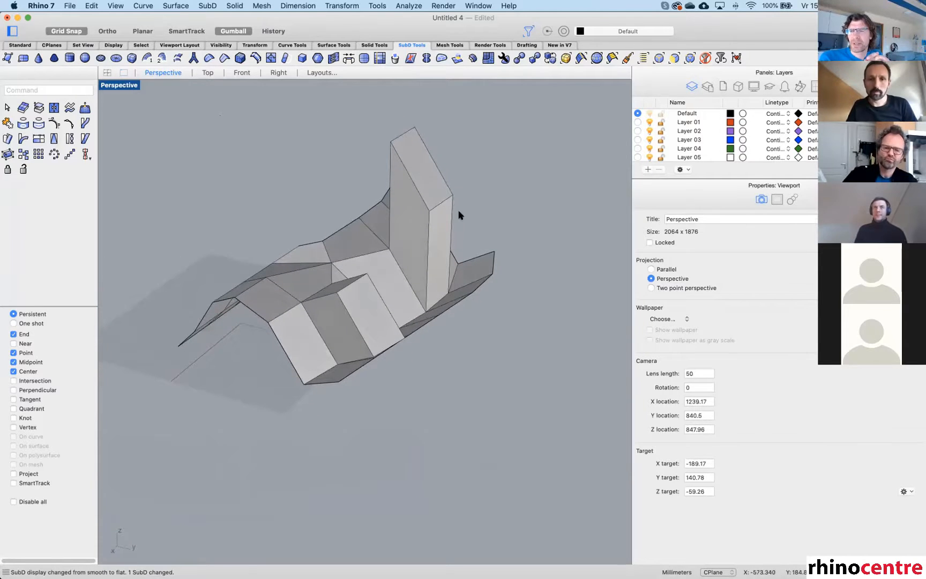
Select the sloping top face of the tall extrusion and align the gumball to the CPlane.
{"action": "left_click", "coordinate": [431, 180], "text": "shift+super"}
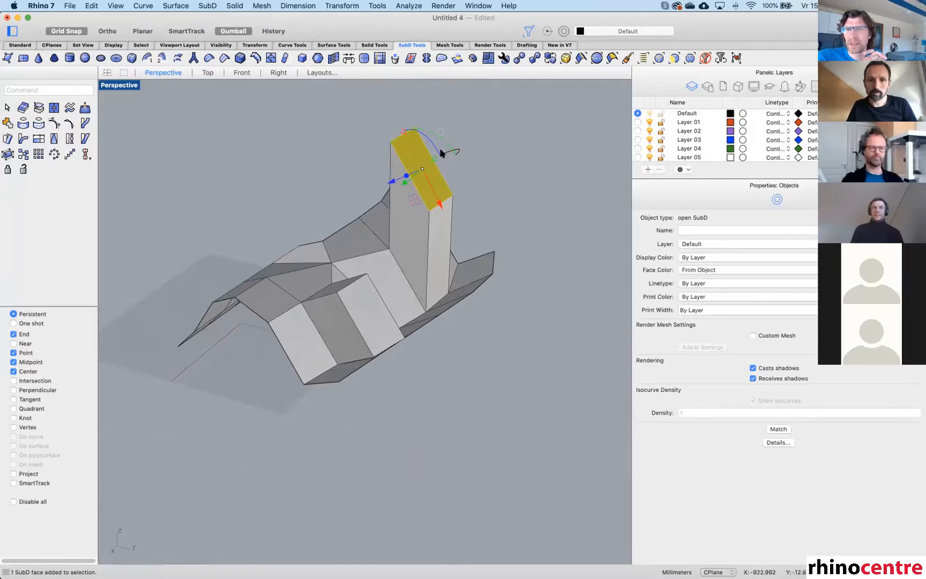
{"action": "left_click", "coordinate": [440, 132]}
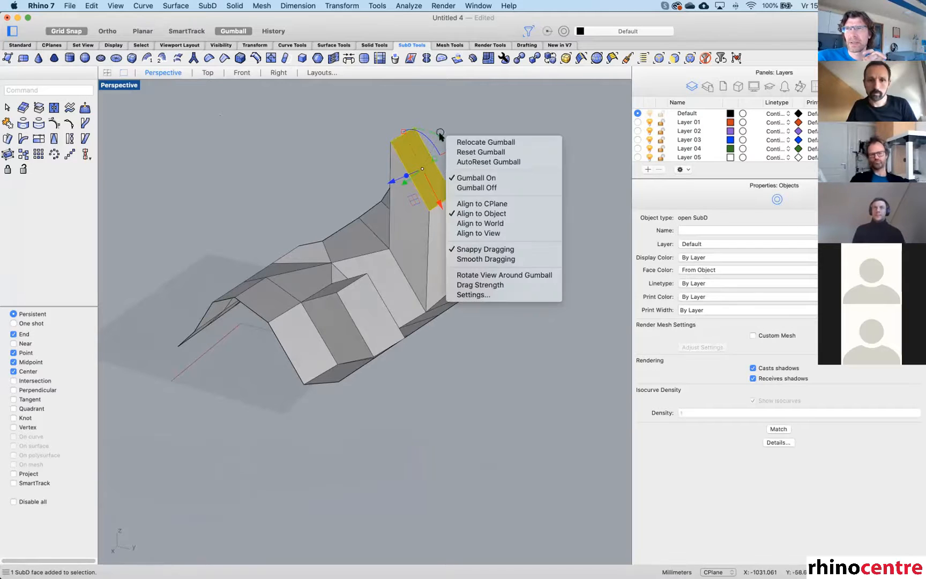
{"action": "left_click", "coordinate": [465, 203]}
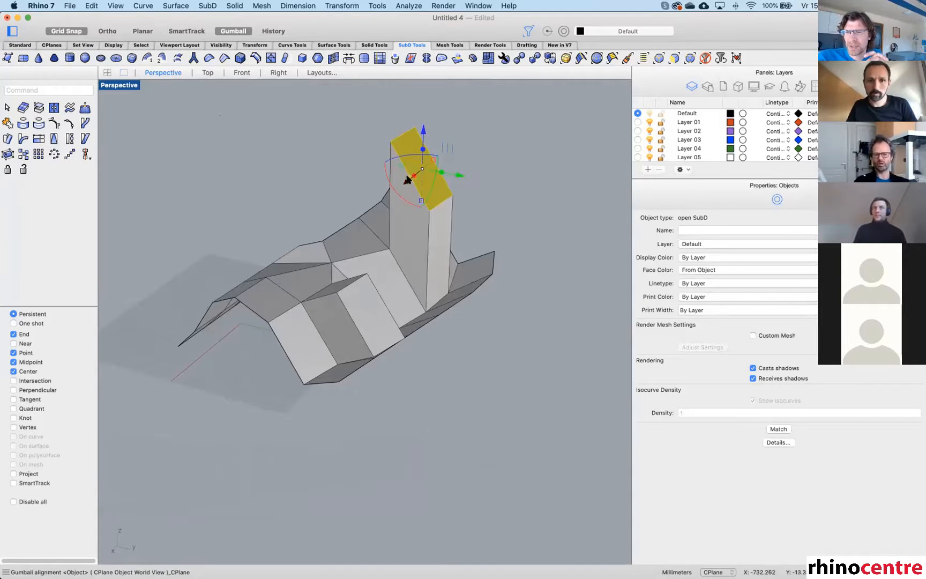
{"action": "left_click", "coordinate": [407, 180]}
{"action": "left_click", "coordinate": [462, 136]}
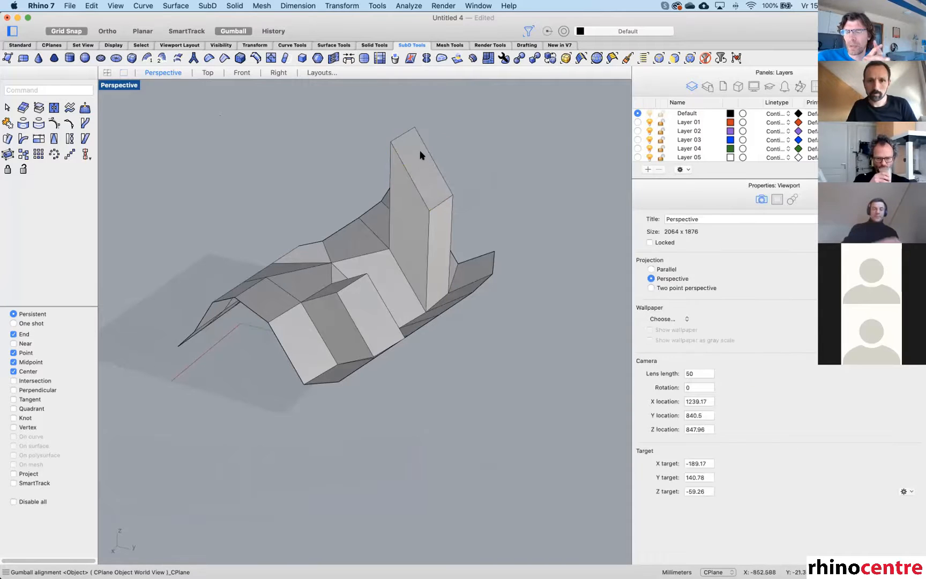
Flatten the tall extrusion's top face with a vertical gumball scale of 0, and undo it.
{"action": "left_click", "coordinate": [421, 153], "text": "shift+super"}
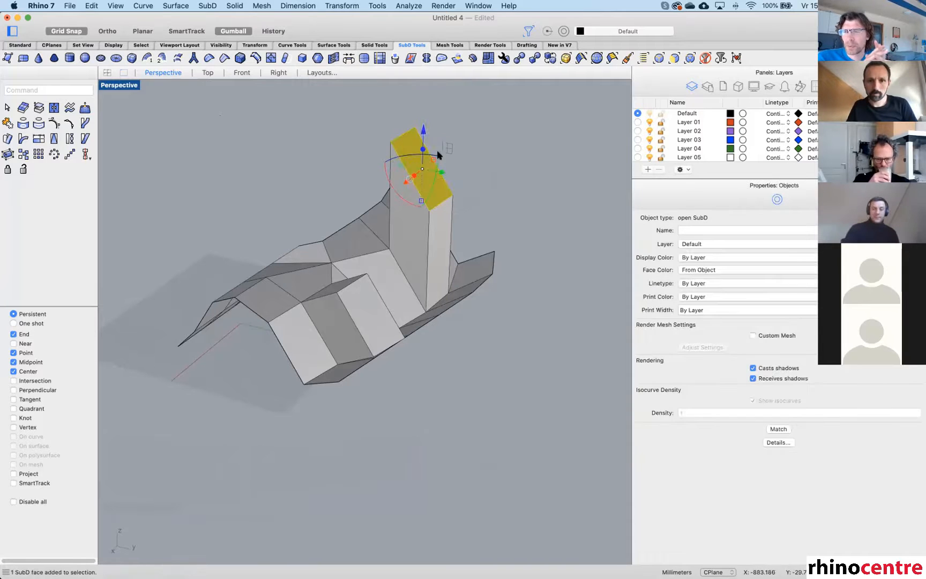
{"action": "left_click", "coordinate": [422, 200]}
{"action": "type", "text": "0"}
{"action": "key", "text": "Return"}
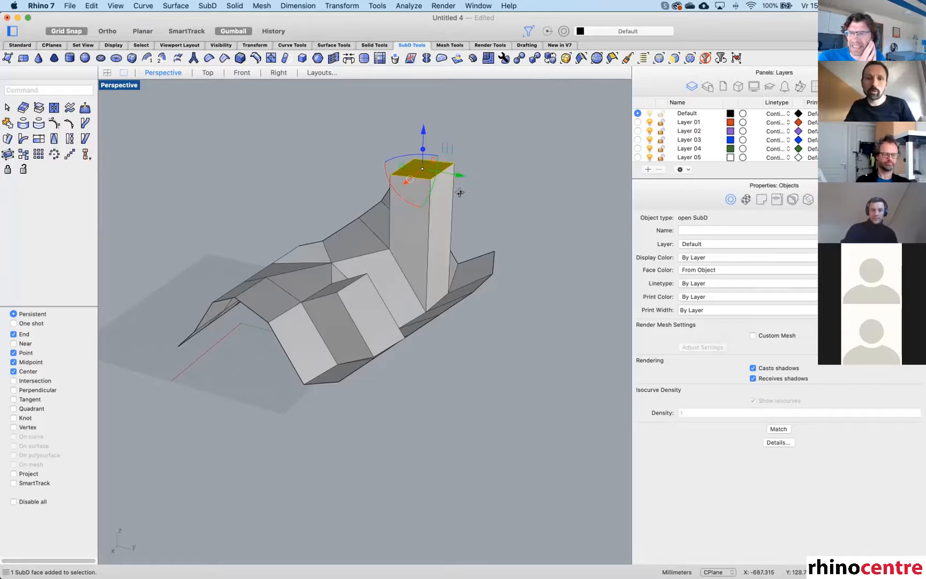
{"action": "scroll", "coordinate": [427, 157], "scroll_direction": "up", "scroll_amount": 3}
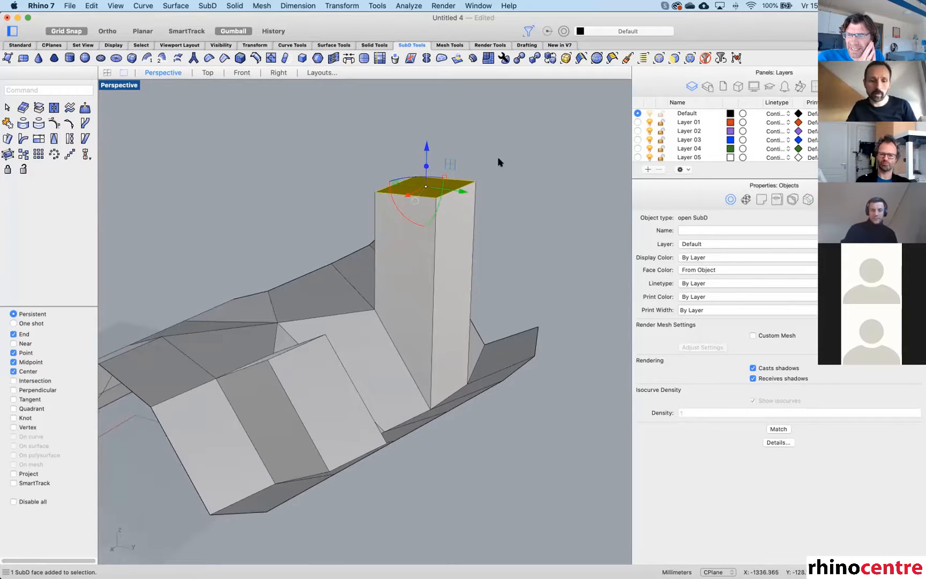
{"action": "key", "text": "super+z"}
Reselect the tall extrusion's sloping top face, scale it vertically by 0 to make it horizontal, and deselect it.
{"action": "mouse_move", "coordinate": [437, 197]}
{"action": "right_mouse_down"}
{"action": "mouse_move", "coordinate": [459, 190]}
{"action": "mouse_move", "coordinate": [432, 190]}
{"action": "right_mouse_up"}
{"action": "left_click", "coordinate": [427, 193], "text": "shift+super"}
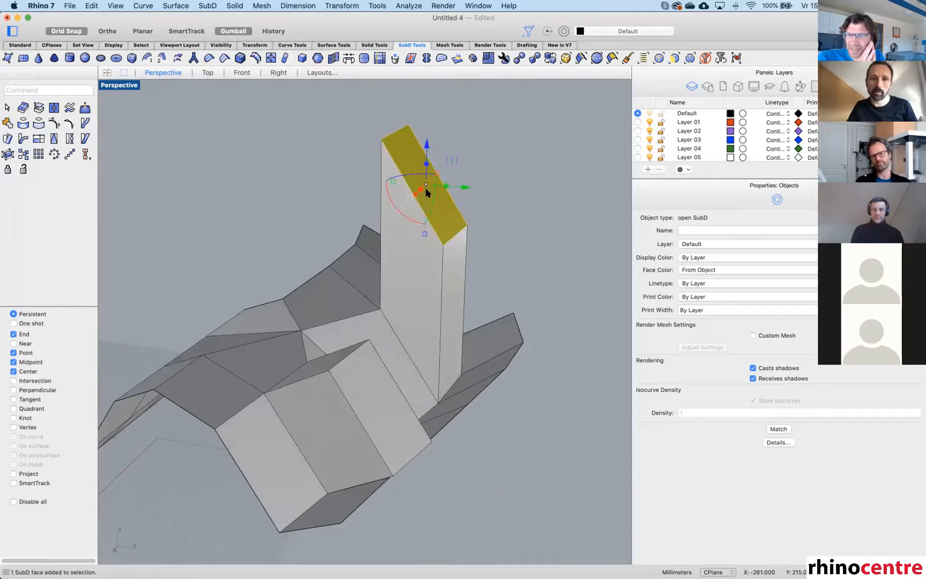
{"action": "left_click", "coordinate": [426, 235]}
{"action": "type", "text": "0"}
{"action": "key", "text": "Return"}
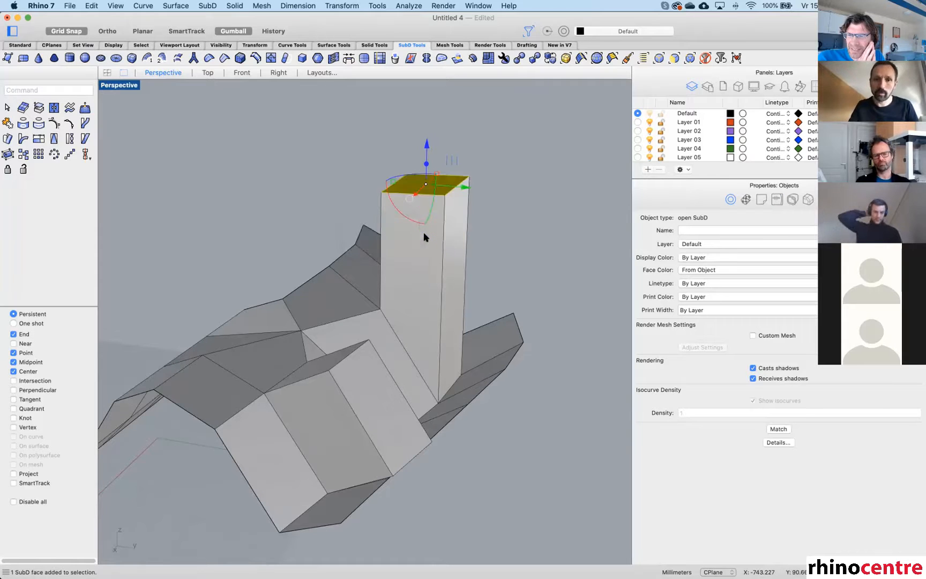
{"action": "left_click", "coordinate": [521, 226]}
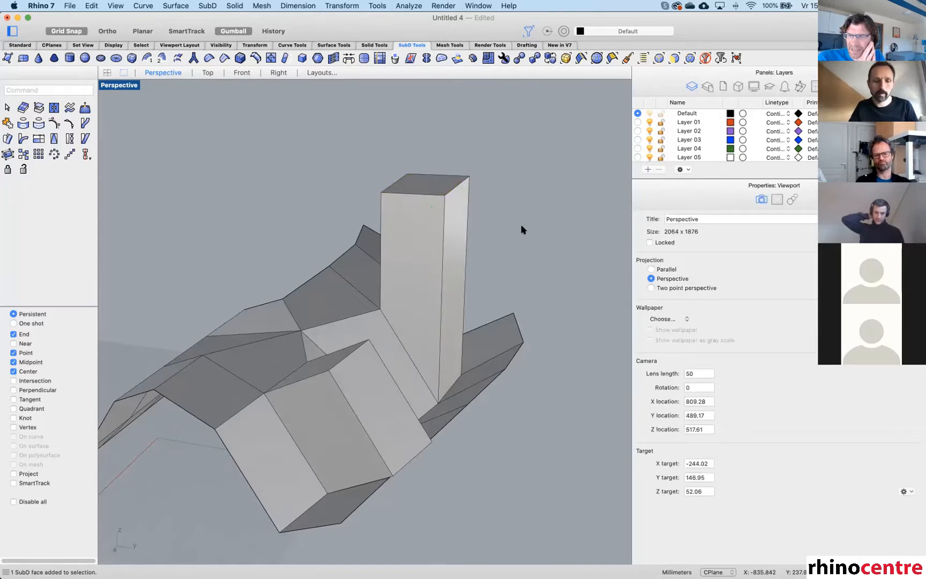
Select the two faces beside the tall extrusion and level them with its top corner using SetPt, Z only, aligned to World.
{"action": "right_click_drag", "start_coordinate": [490, 270], "coordinate": [398, 259]}
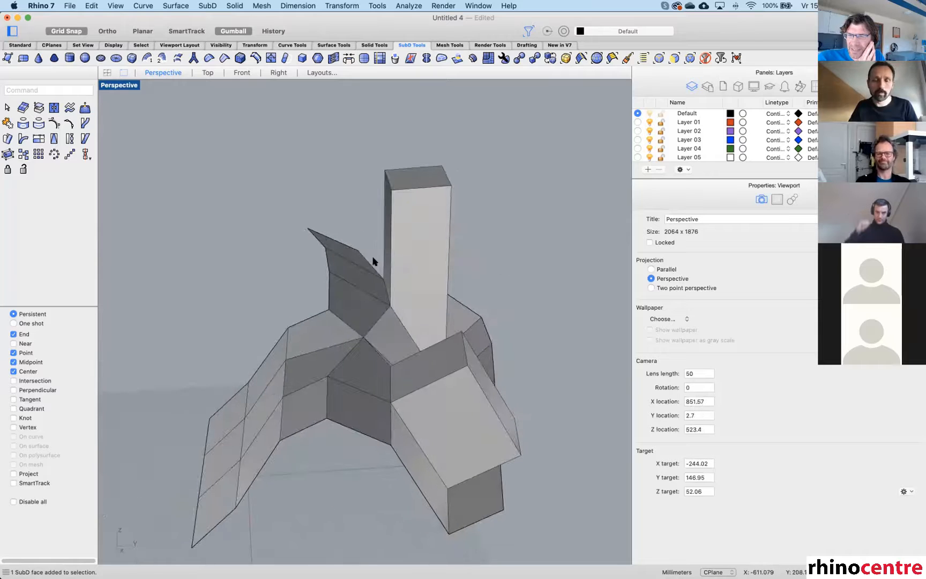
{"action": "left_click", "coordinate": [389, 306]}
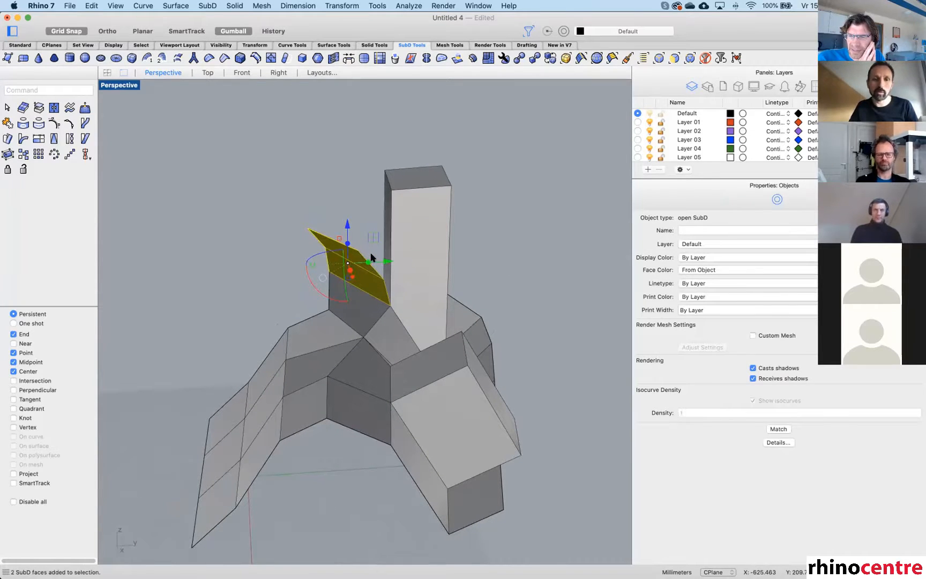
{"action": "type", "text": "SetPt"}
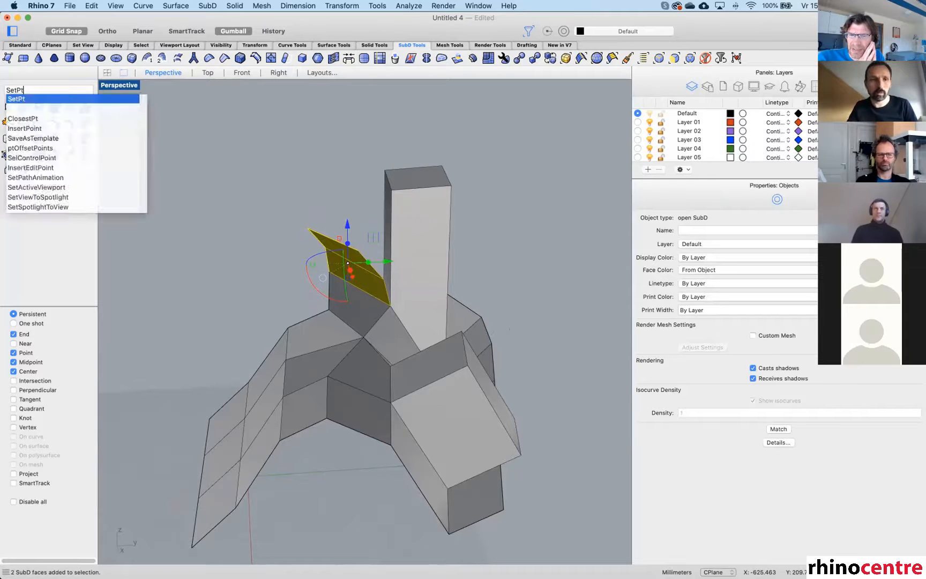
{"action": "key", "text": "Return"}
{"action": "left_click", "coordinate": [151, 210]}
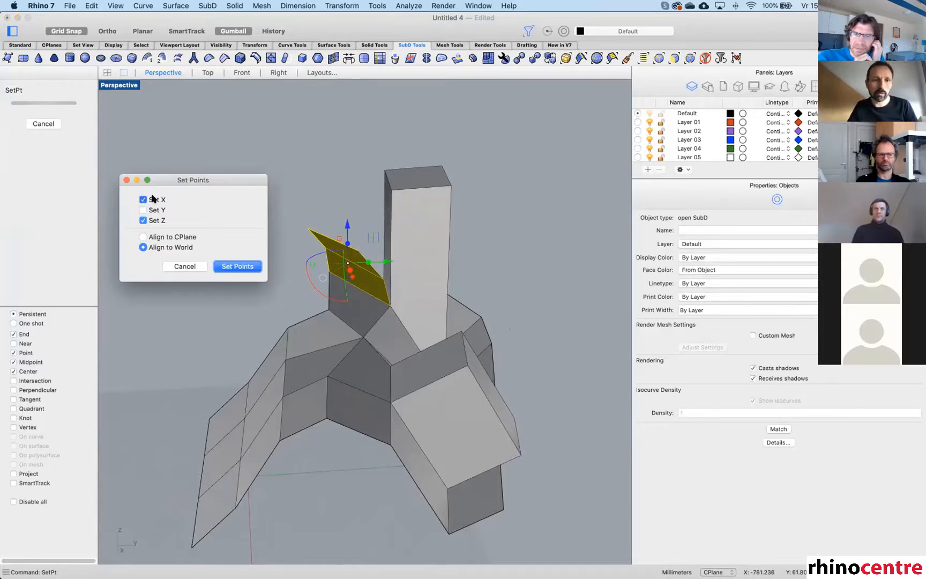
{"action": "left_click", "coordinate": [151, 200]}
{"action": "left_click", "coordinate": [237, 267]}
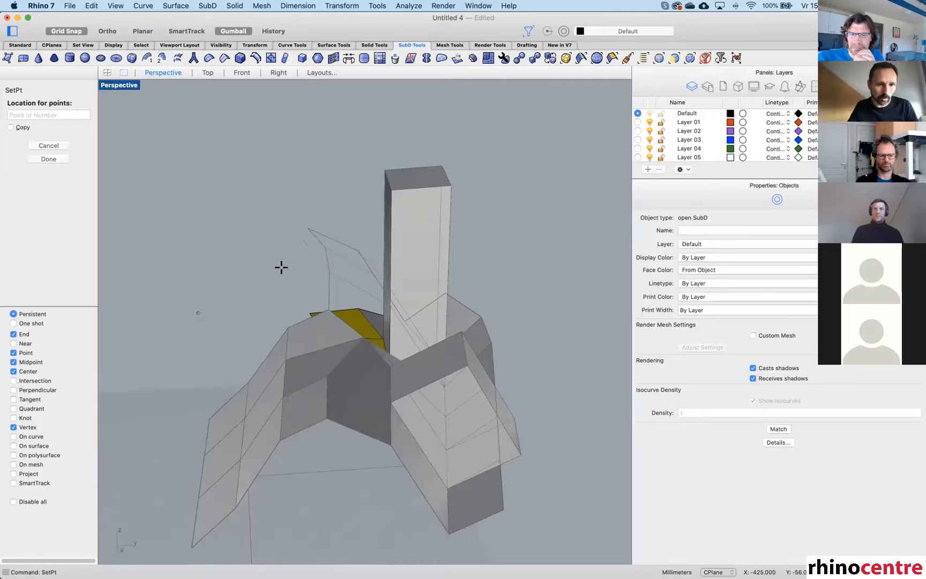
{"action": "left_click", "coordinate": [390, 191]}
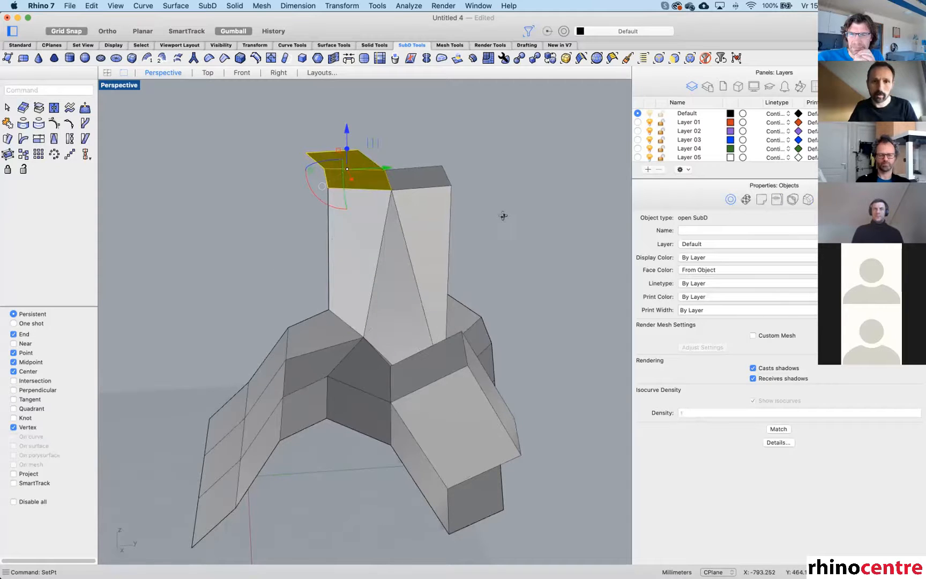
Reposition the two raised faces and inspect the resulting shape from several sides.
{"action": "right_click_drag", "start_coordinate": [503, 216], "coordinate": [420, 191]}
{"action": "left_click_drag", "start_coordinate": [414, 173], "coordinate": [372, 213]}
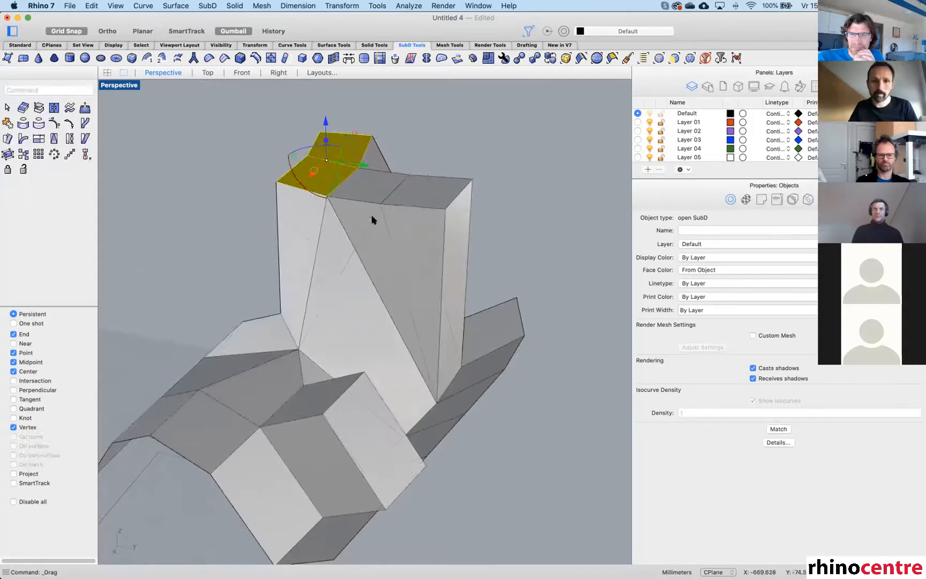
{"action": "right_click_drag", "start_coordinate": [372, 213], "coordinate": [412, 204]}
{"action": "left_click", "coordinate": [473, 189]}
{"action": "right_click_drag", "start_coordinate": [473, 188], "coordinate": [470, 234]}
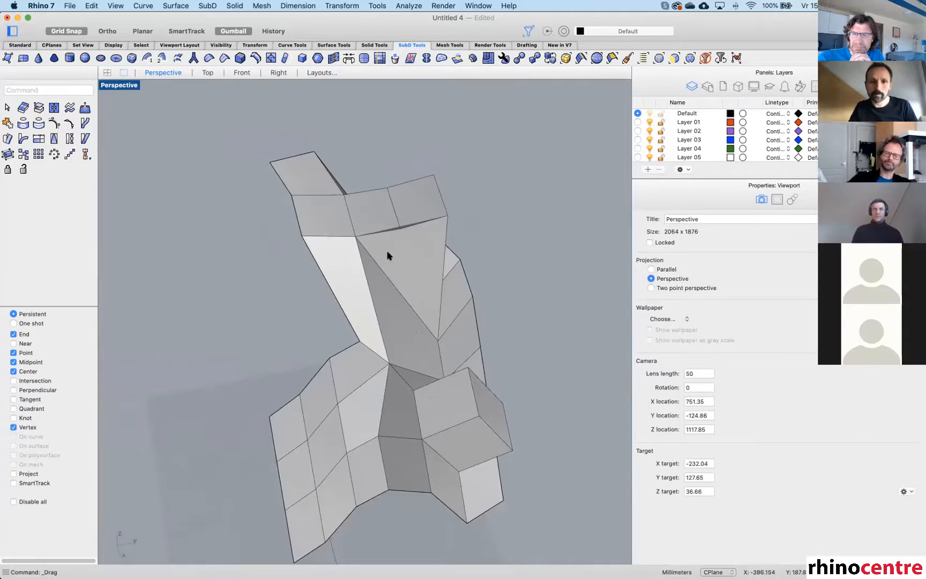
Delete the whole SubD model.
{"action": "right_click_drag", "start_coordinate": [389, 256], "coordinate": [446, 297]}
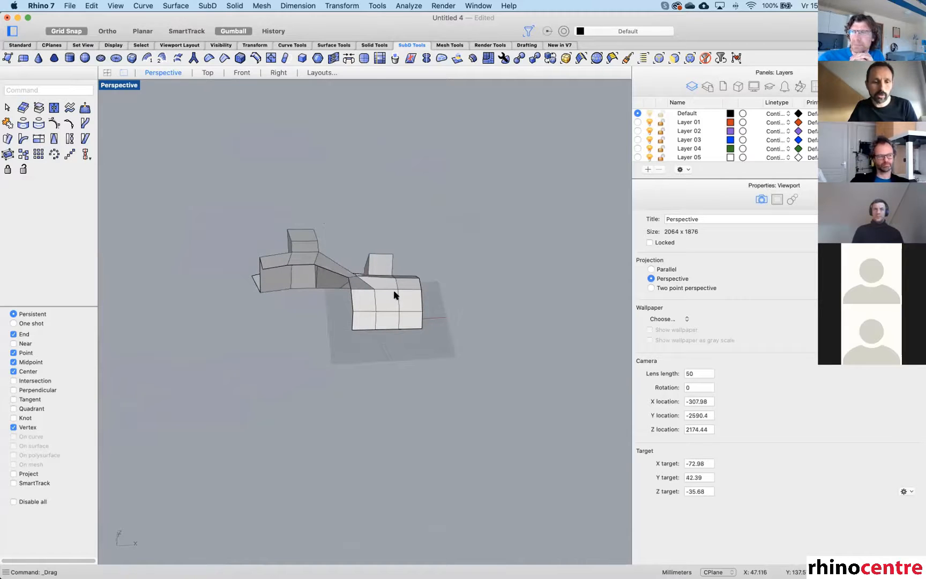
{"action": "left_click_drag", "start_coordinate": [438, 207], "coordinate": [217, 355]}
{"action": "key", "text": "Delete"}
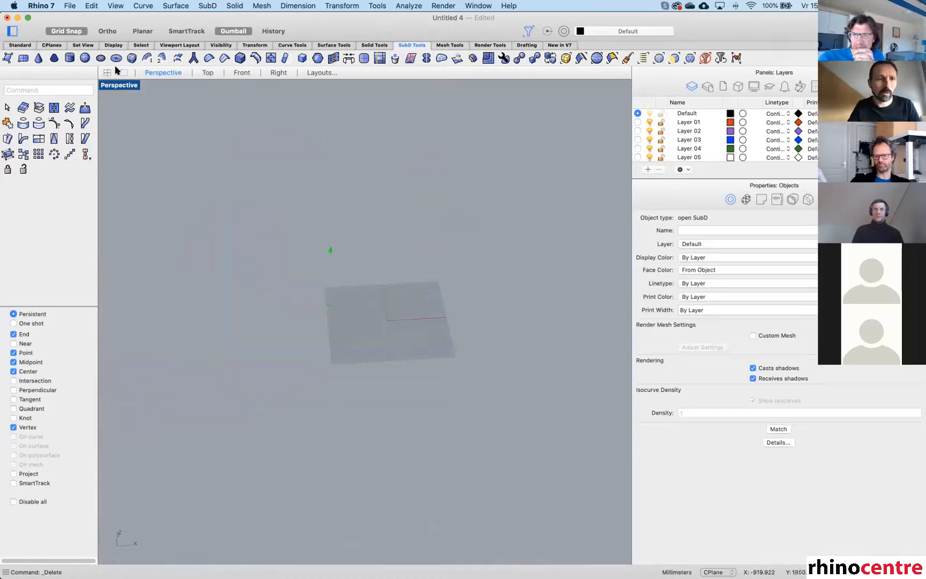
Create an open, non-solid vertical SubD cylinder about 434 mm tall, with its base centred on the origin.
{"action": "left_click", "coordinate": [70, 58]}
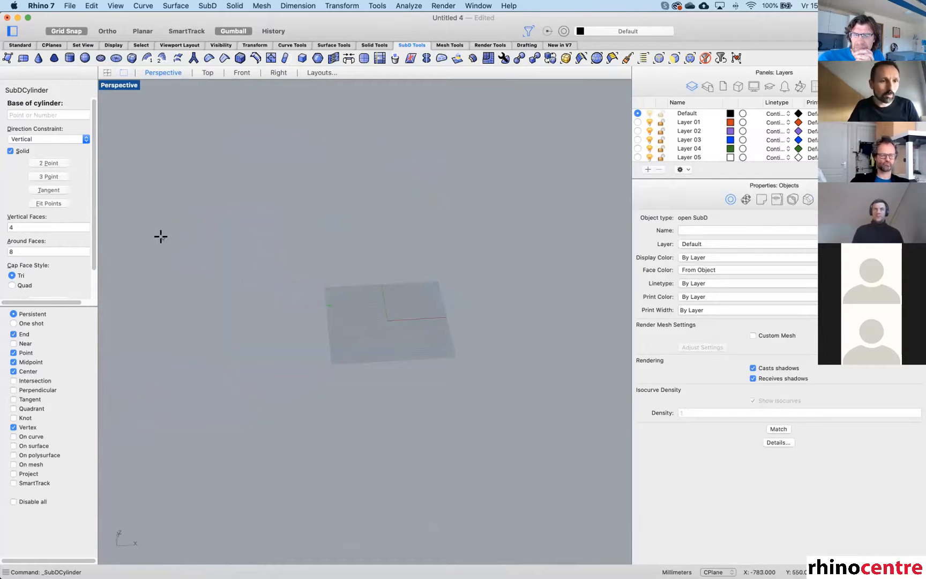
{"action": "left_click", "coordinate": [21, 151]}
{"action": "type", "text": "0"}
{"action": "key", "text": "Return"}
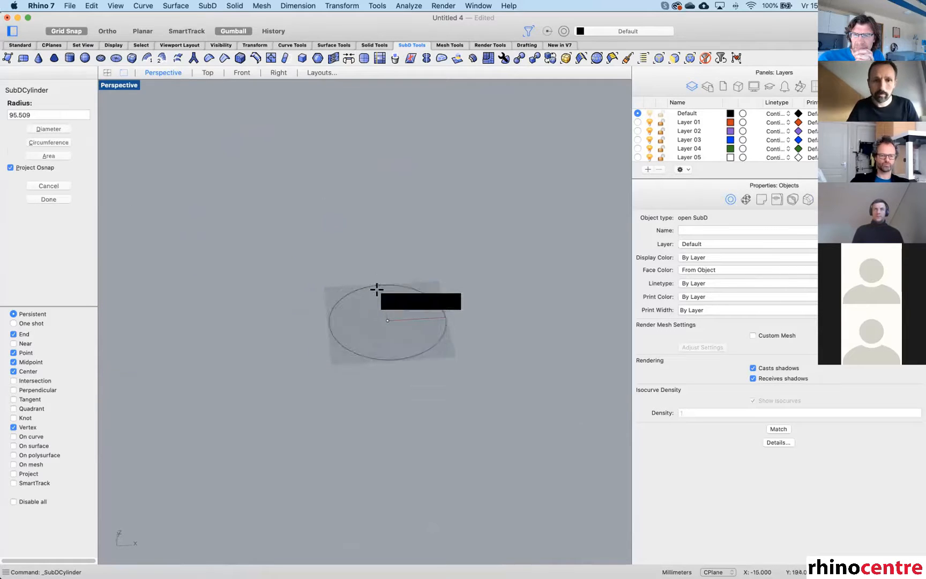
{"action": "scroll", "coordinate": [379, 294], "scroll_direction": "up", "scroll_amount": 10}
{"action": "key", "text": "shift"}
{"action": "left_click", "coordinate": [392, 312]}
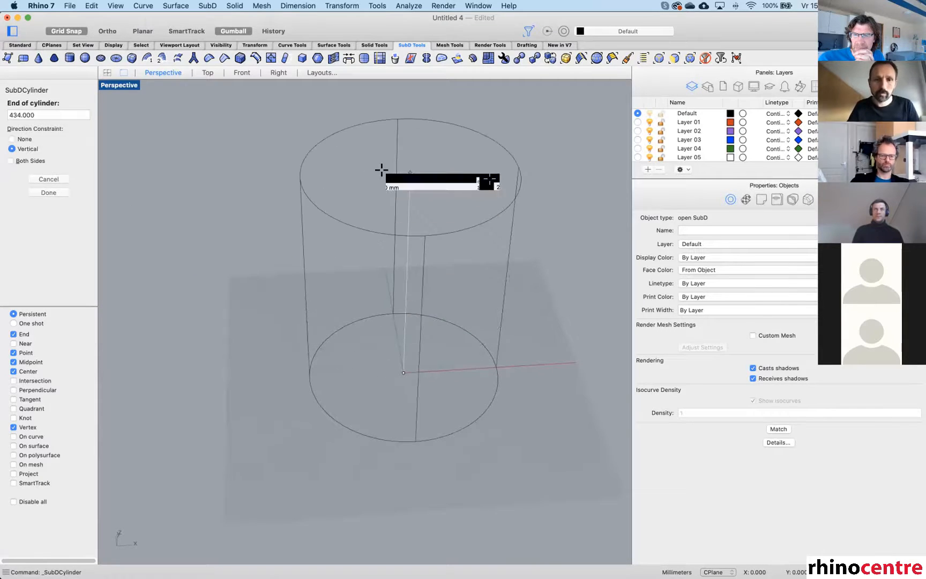
{"action": "left_click", "coordinate": [381, 173]}
{"action": "mouse_move", "coordinate": [372, 223]}
{"action": "right_mouse_down"}
{"action": "mouse_move", "coordinate": [406, 225]}
{"action": "mouse_move", "coordinate": [388, 223]}
{"action": "right_mouse_up"}
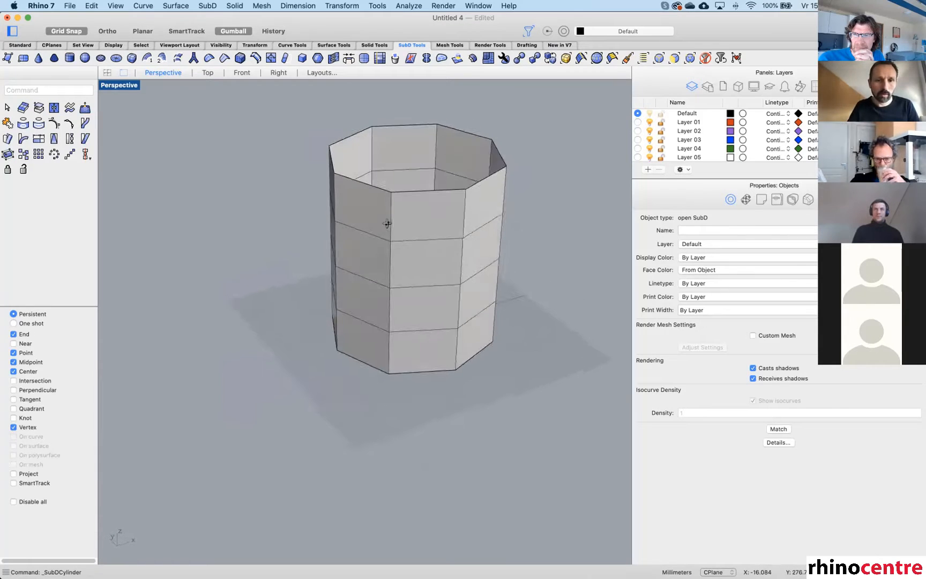
Create a smaller horizontal SubD cylinder about 265 mm long from the large cylinder's lower corner, with the direction constraint set to None.
{"action": "right_click", "coordinate": [177, 189]}
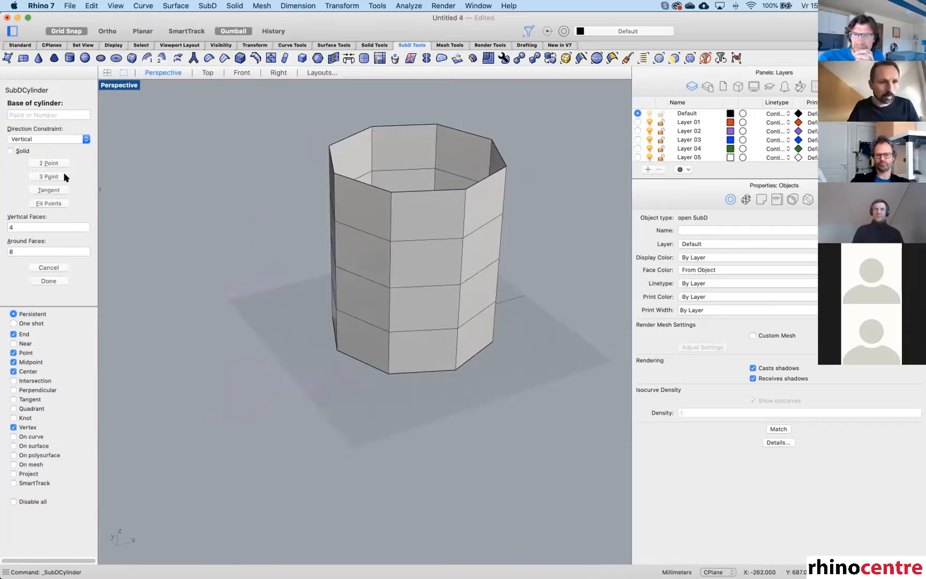
{"action": "left_click", "coordinate": [56, 140]}
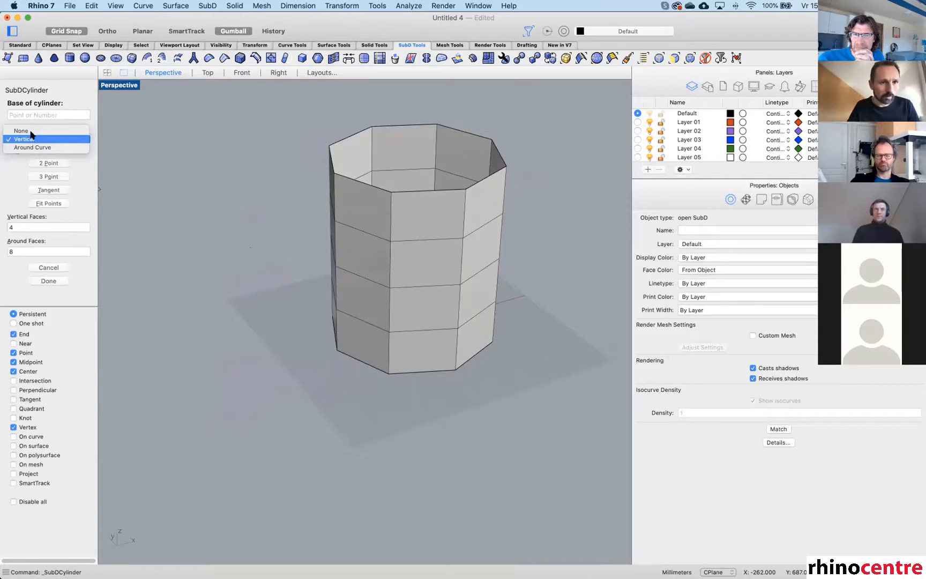
{"action": "left_click", "coordinate": [25, 131]}
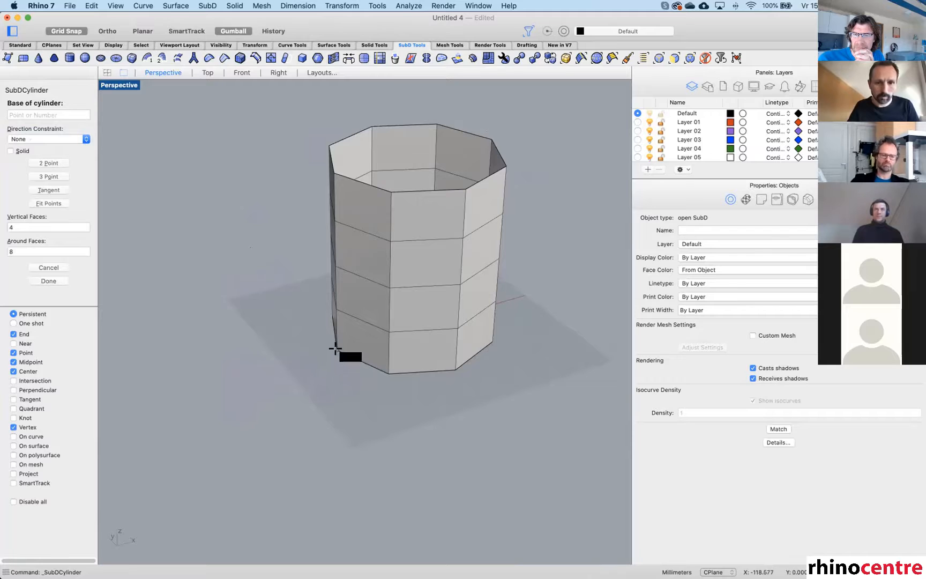
{"action": "left_click", "coordinate": [336, 349]}
{"action": "left_click", "coordinate": [303, 371]}
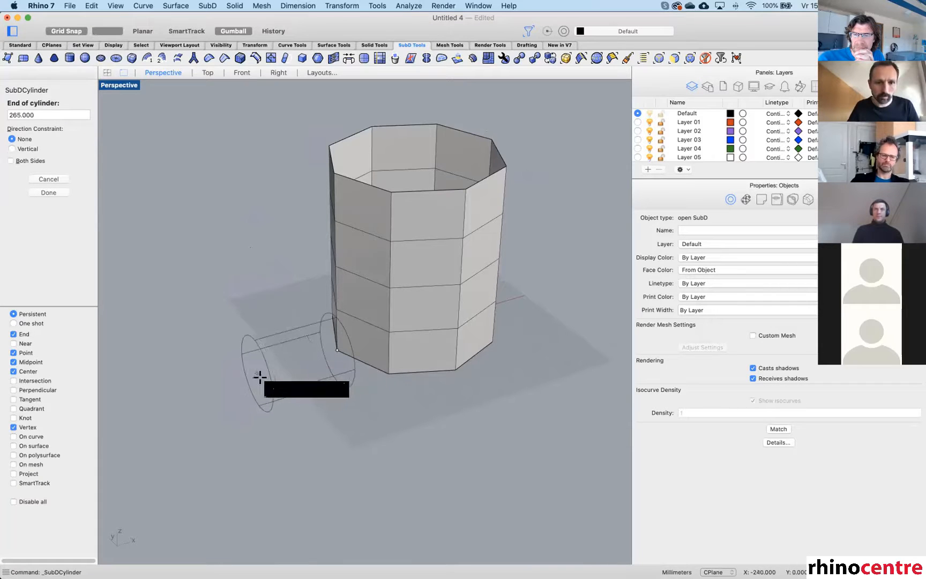
{"action": "left_click", "coordinate": [264, 375]}
Turn off the selection filter, then move the small cylinder away from the large one and raise it beside its wall.
{"action": "left_click", "coordinate": [298, 370], "text": "shift+super"}
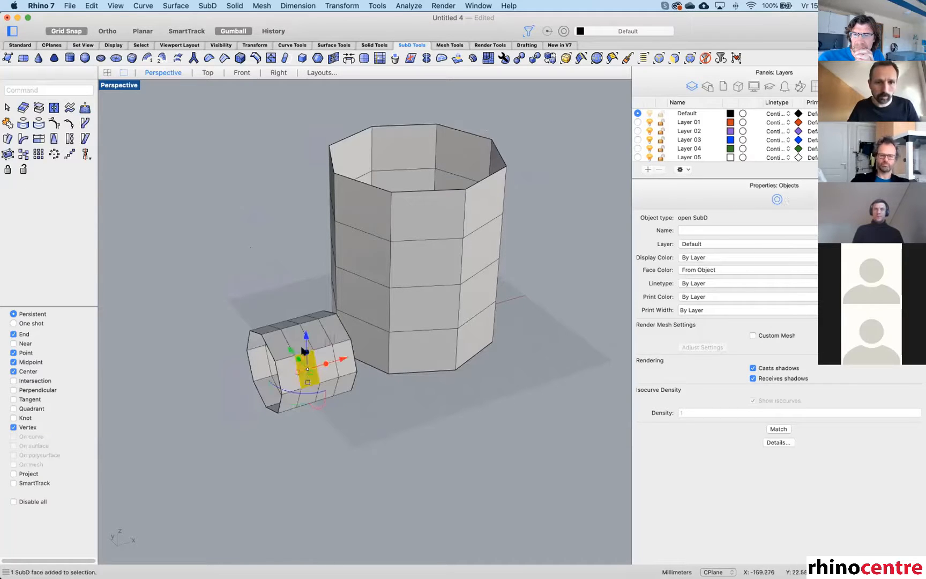
{"action": "left_click", "coordinate": [705, 57]}
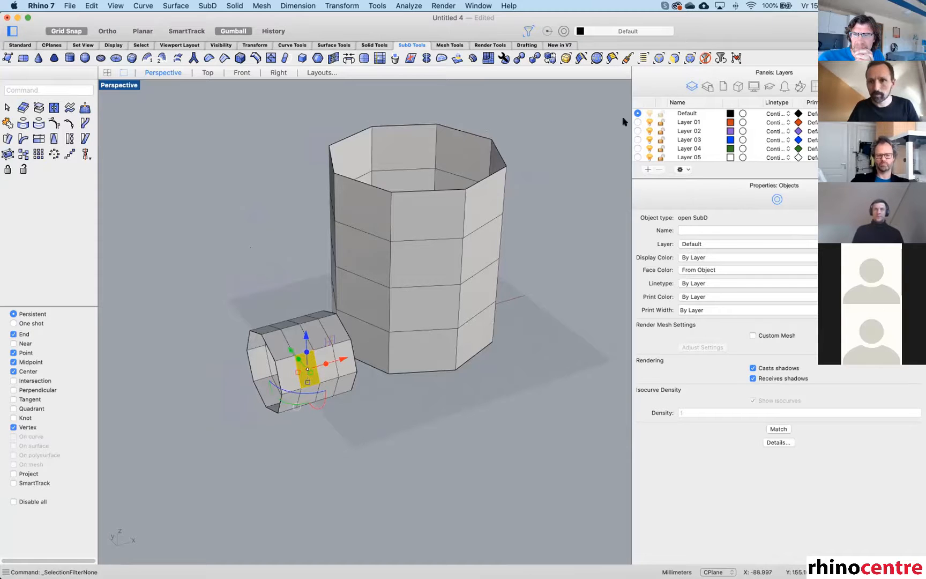
{"action": "left_click", "coordinate": [245, 328]}
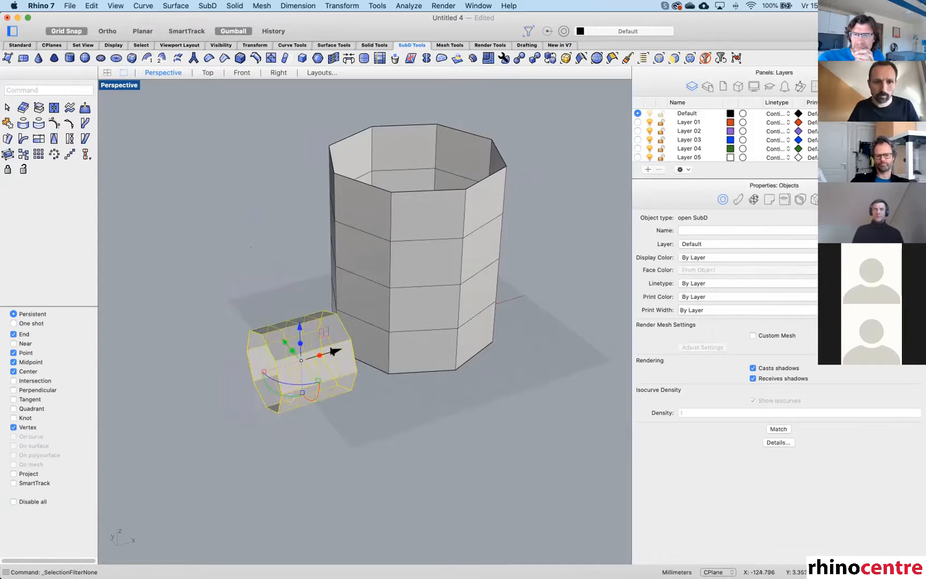
{"action": "left_click_drag", "start_coordinate": [335, 351], "coordinate": [255, 373]}
{"action": "left_click_drag", "start_coordinate": [336, 357], "coordinate": [286, 427]}
{"action": "right_click_drag", "start_coordinate": [309, 372], "coordinate": [286, 346]}
{"action": "left_click_drag", "start_coordinate": [242, 307], "coordinate": [269, 246]}
{"action": "left_click", "coordinate": [296, 200]}
{"action": "mouse_move", "coordinate": [296, 200]}
{"action": "right_mouse_down"}
{"action": "mouse_move", "coordinate": [256, 192]}
{"action": "mouse_move", "coordinate": [309, 203]}
{"action": "right_mouse_up"}
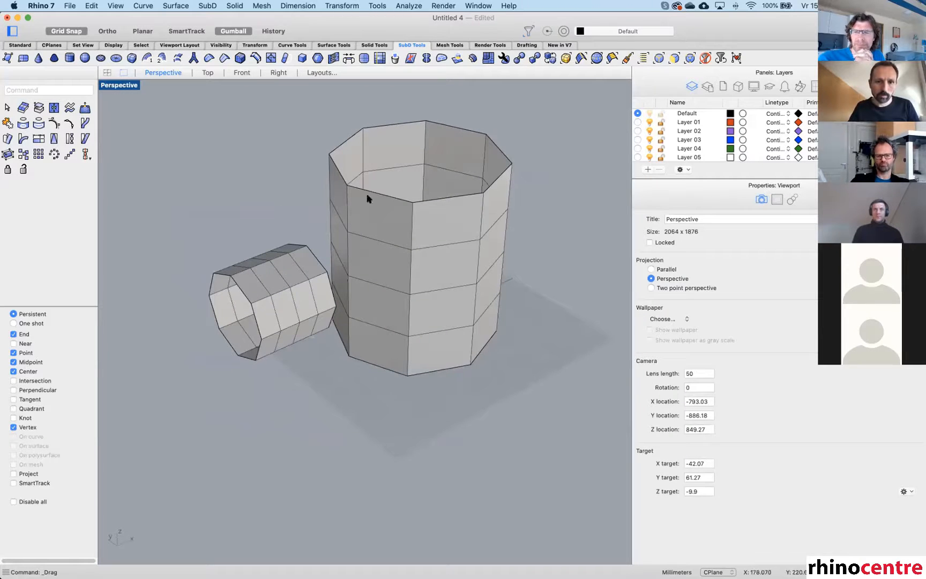
Limit selection to faces and delete the 2 × 2 block of faces on the large cylinder's wall facing the small cylinder.
{"action": "right_click_drag", "start_coordinate": [427, 265], "coordinate": [393, 250]}
{"action": "scroll", "coordinate": [276, 217], "scroll_direction": "up", "scroll_amount": 5}
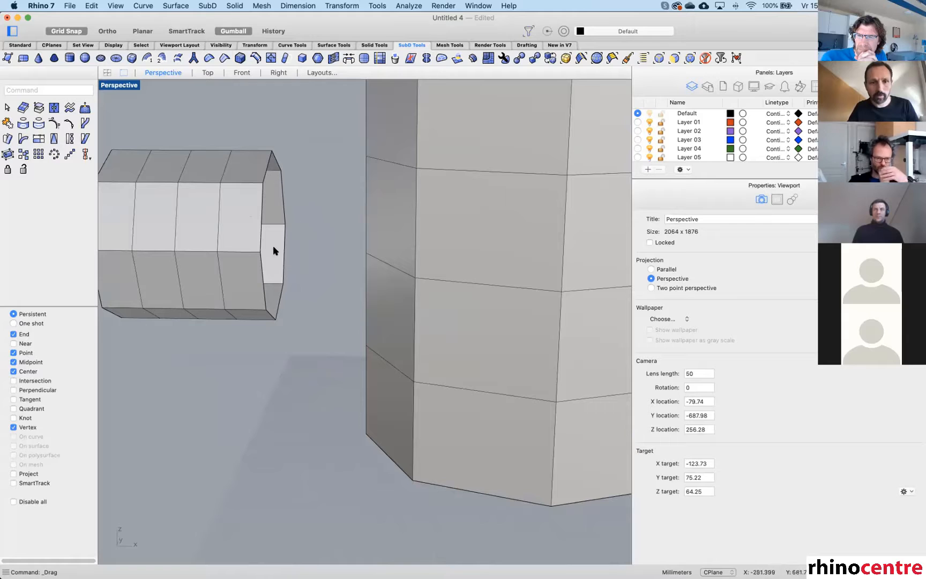
{"action": "scroll", "coordinate": [276, 241], "scroll_direction": "down", "scroll_amount": 5}
{"action": "right_click_drag", "start_coordinate": [257, 225], "coordinate": [412, 262]}
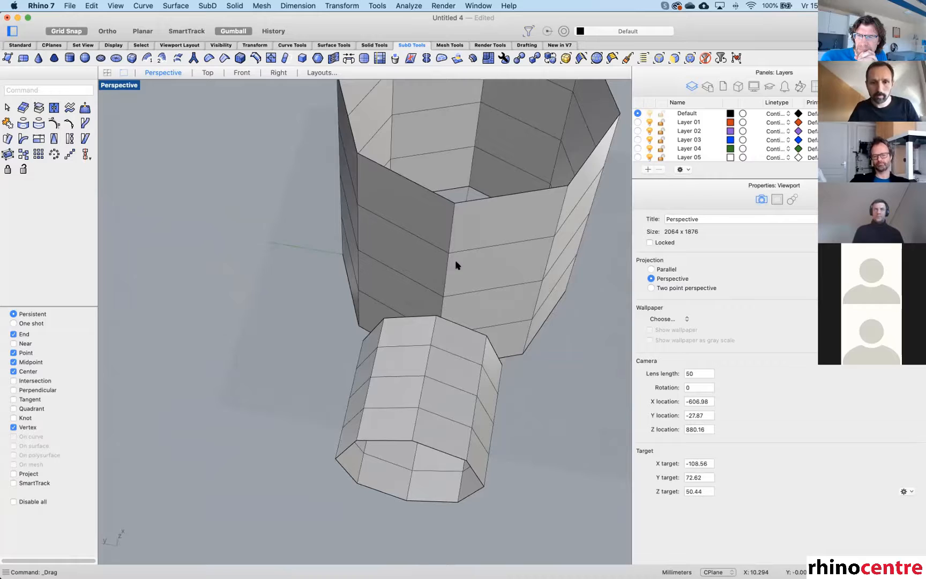
{"action": "left_click", "coordinate": [674, 57]}
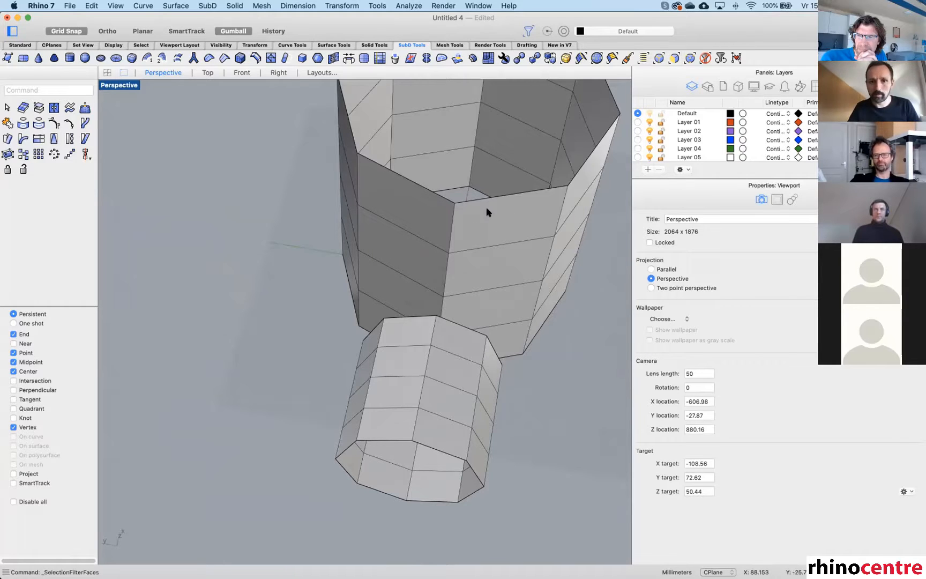
{"action": "left_click", "coordinate": [410, 264]}
{"action": "left_click", "coordinate": [480, 270], "text": "shift"}
{"action": "left_click", "coordinate": [490, 300], "text": "shift"}
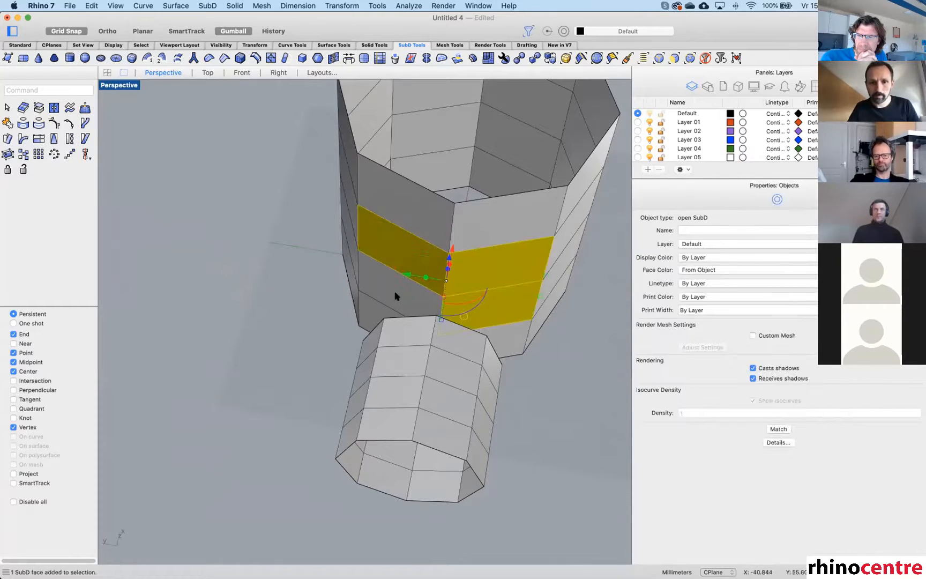
{"action": "left_click", "coordinate": [390, 292], "text": "shift"}
{"action": "key", "text": "Delete"}
{"action": "right_click_drag", "start_coordinate": [492, 232], "coordinate": [453, 263]}
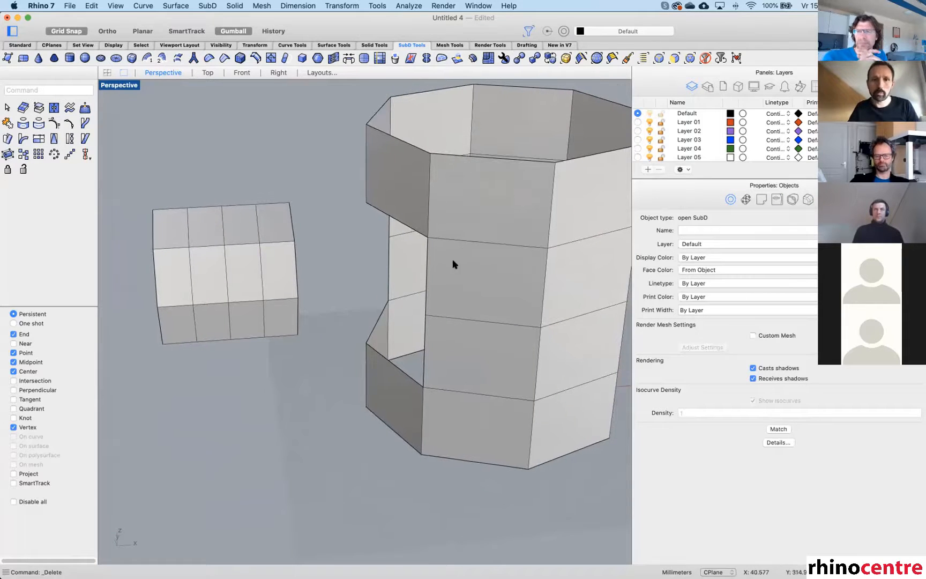
Bridge the small cylinder's facing open edge loop to the large cylinder's hole with 1 segment and Join enabled, and display the SubD smooth.
{"action": "left_click", "coordinate": [349, 59]}
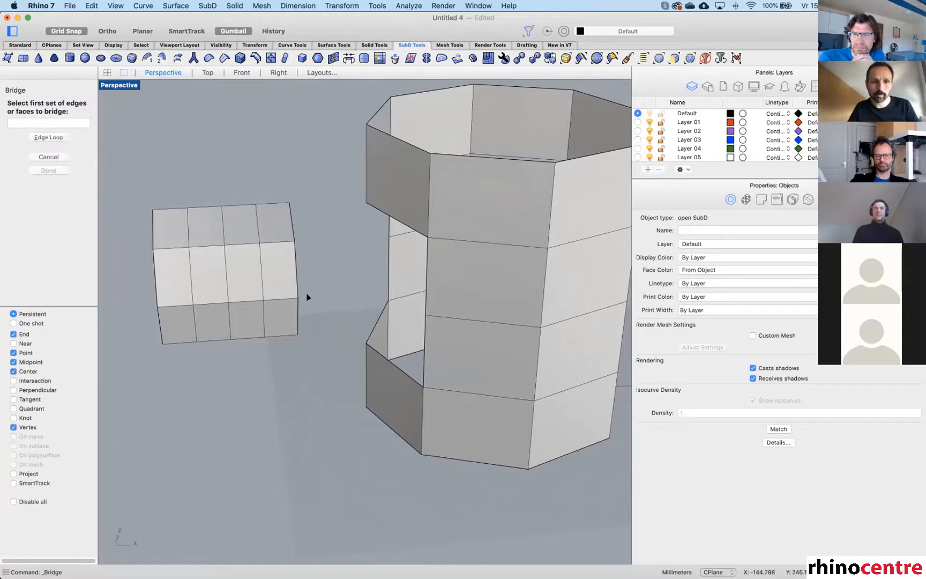
{"action": "right_click_drag", "start_coordinate": [290, 280], "coordinate": [249, 273]}
{"action": "double_click", "coordinate": [247, 261]}
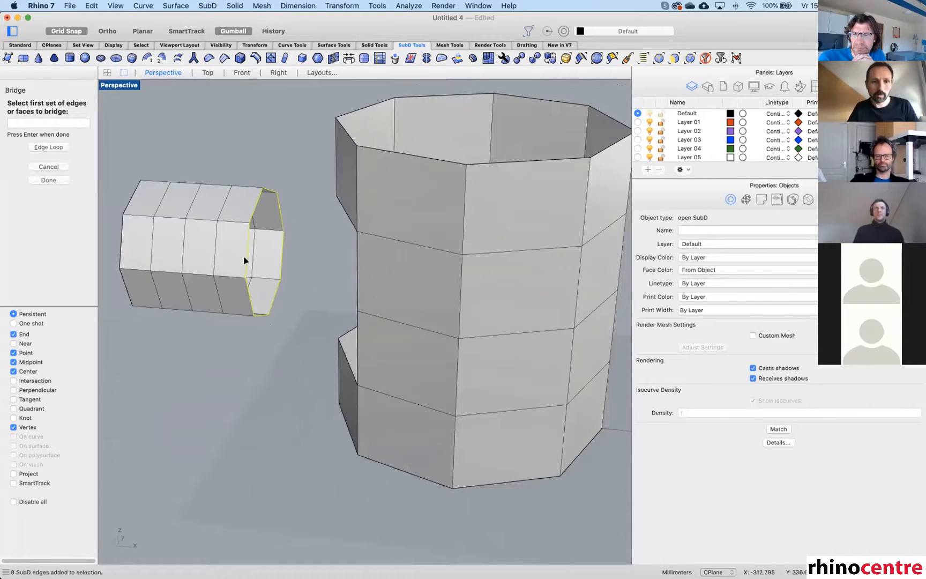
{"action": "right_click_drag", "start_coordinate": [340, 292], "coordinate": [360, 284]}
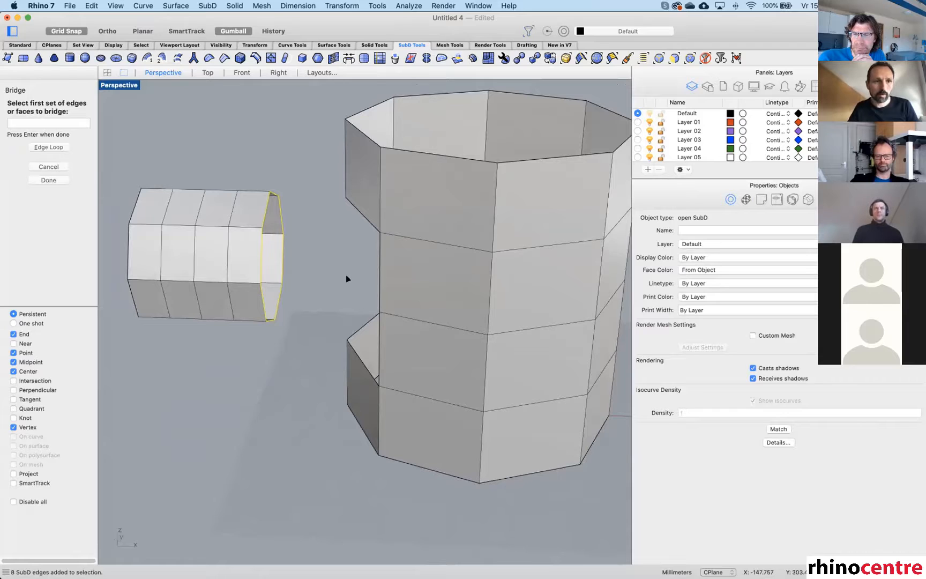
{"action": "key", "text": "Return"}
{"action": "right_click_drag", "start_coordinate": [398, 294], "coordinate": [429, 239]}
{"action": "double_click", "coordinate": [418, 239]}
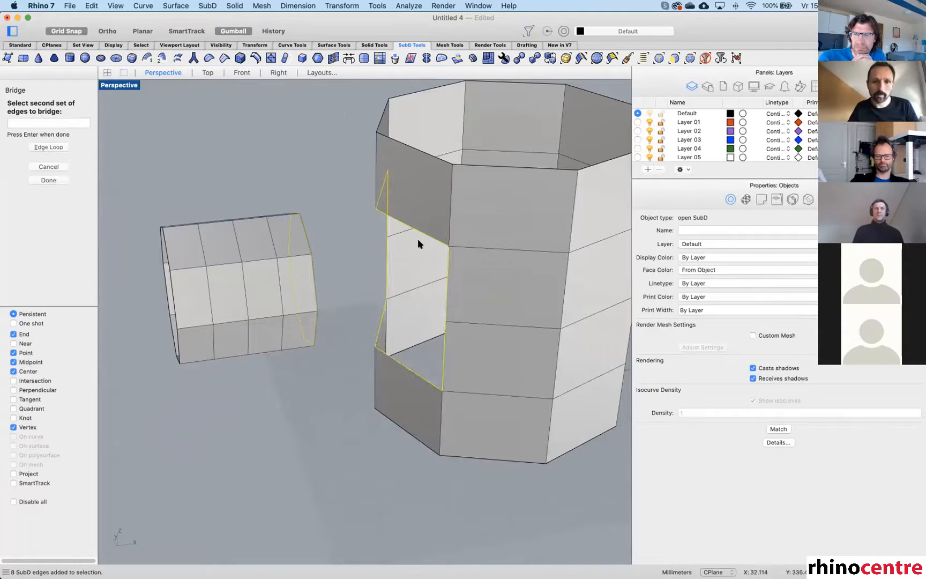
{"action": "key", "text": "Return"}
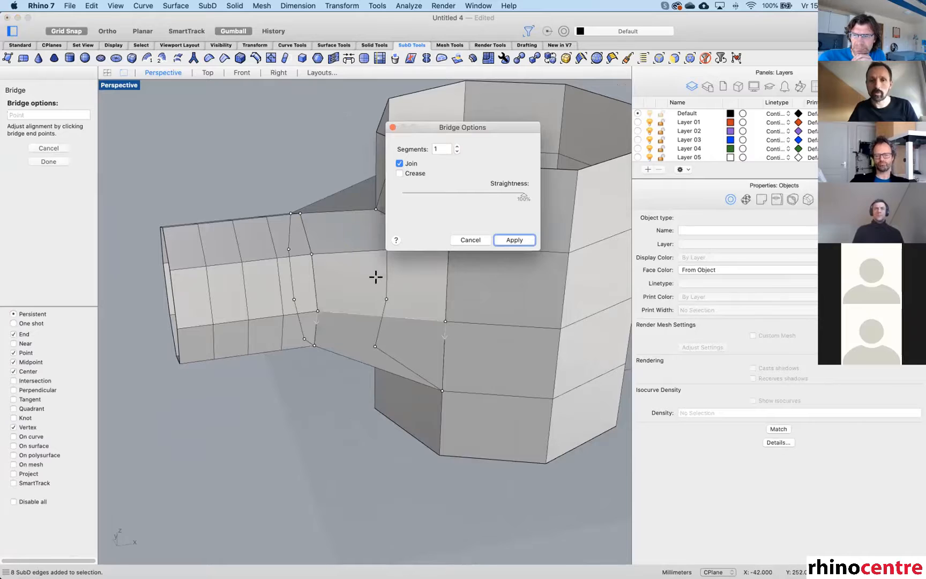
{"action": "left_click", "coordinate": [514, 240]}
{"action": "key", "text": "Tab"}
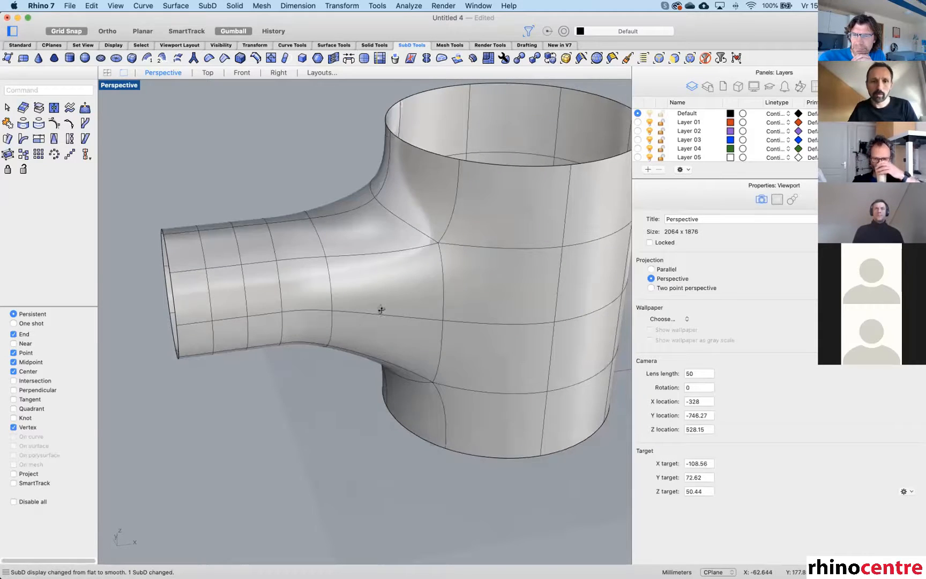
{"action": "mouse_move", "coordinate": [378, 310]}
{"action": "right_mouse_down"}
{"action": "mouse_move", "coordinate": [410, 326]}
{"action": "mouse_move", "coordinate": [393, 325]}
{"action": "mouse_move", "coordinate": [374, 301]}
{"action": "right_mouse_up"}
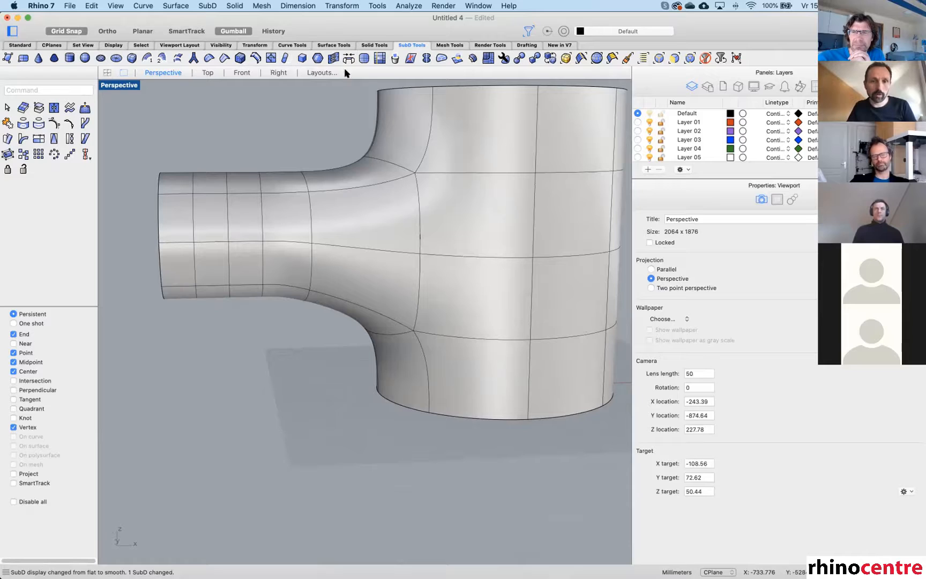
Select the middle edge loop of the small cylinder with SelEdgeLoop and delete it.
{"action": "left_click", "coordinate": [594, 56]}
{"action": "left_click", "coordinate": [227, 216]}
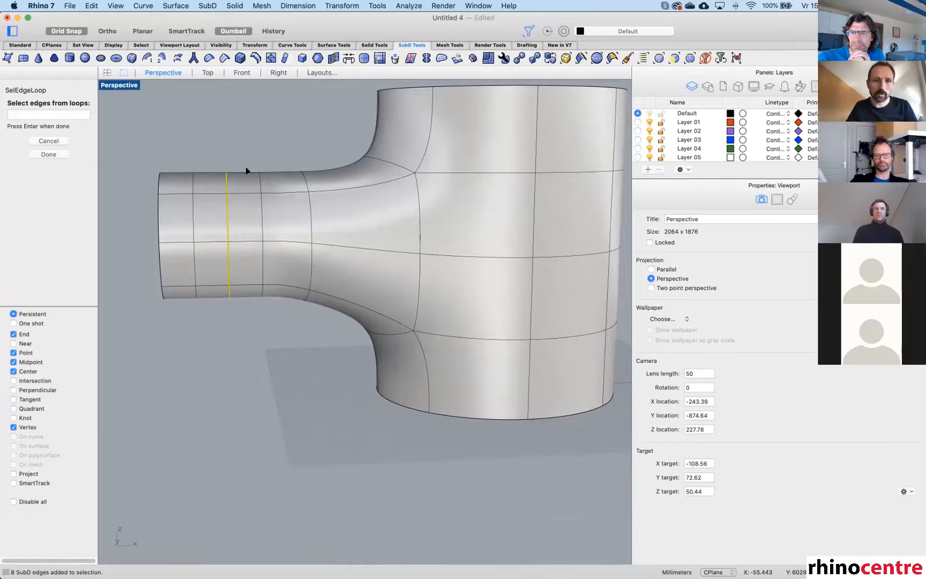
{"action": "right_click_drag", "start_coordinate": [246, 167], "coordinate": [257, 177]}
{"action": "key", "text": "Return"}
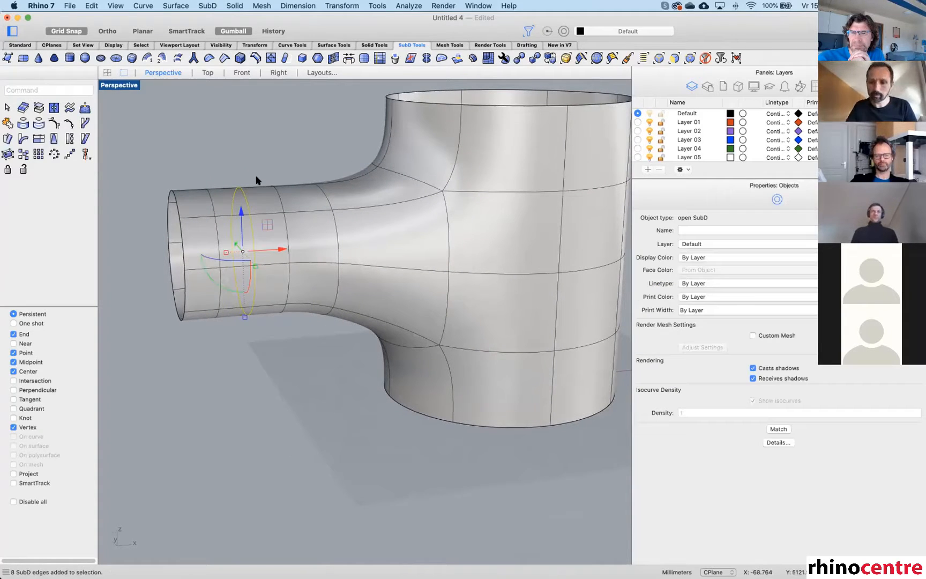
{"action": "key", "text": "Delete"}
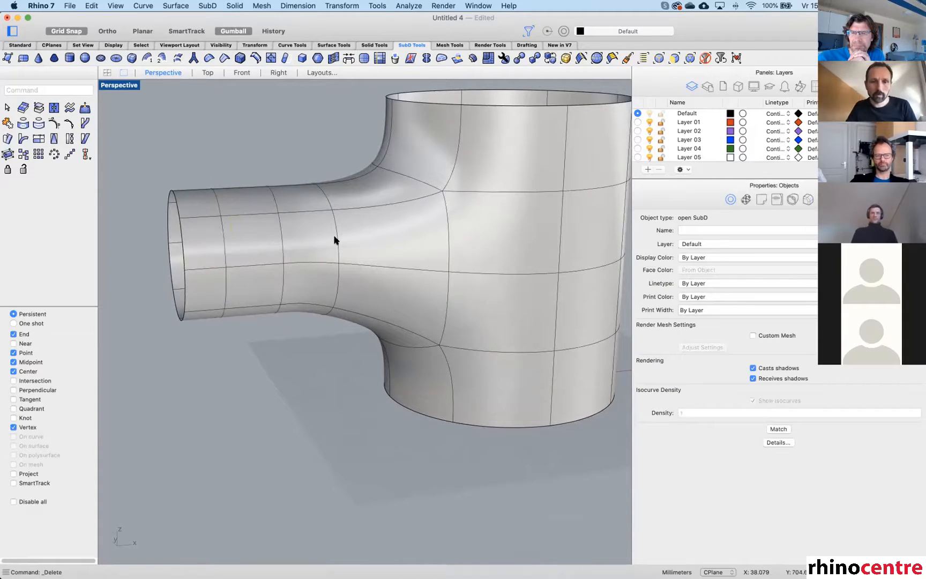
Delete the small cylinder's edge loop next to the bridge seam and check the shape in smooth display.
{"action": "left_click", "coordinate": [282, 240], "text": "shift+super"}
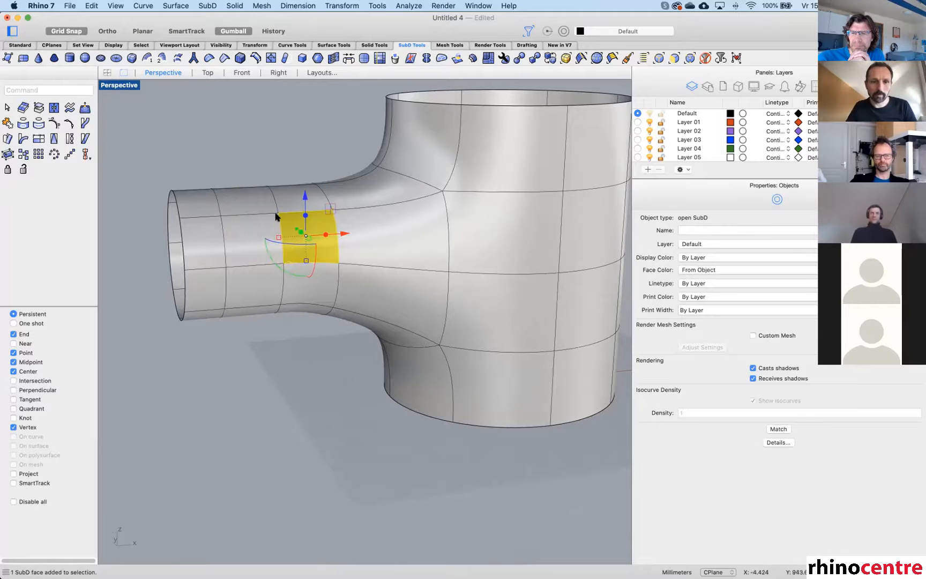
{"action": "left_click", "coordinate": [275, 209], "text": "shift+super"}
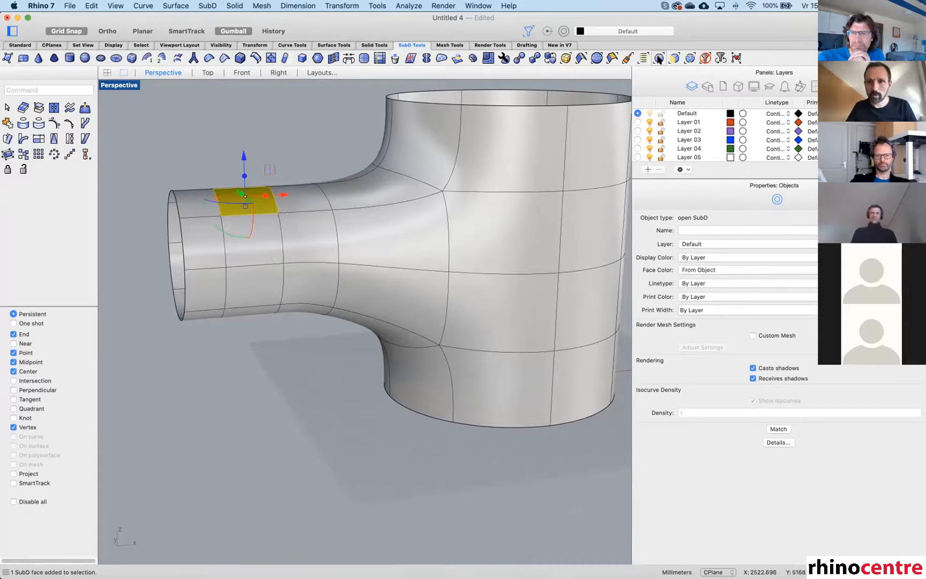
{"action": "double_click", "coordinate": [274, 205]}
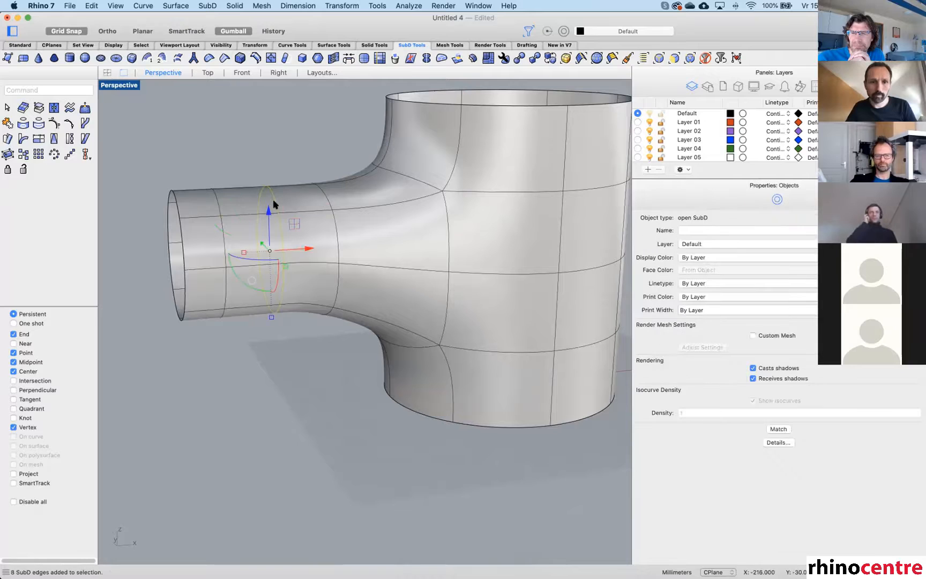
{"action": "key", "text": "Escape"}
{"action": "key", "text": "Tab"}
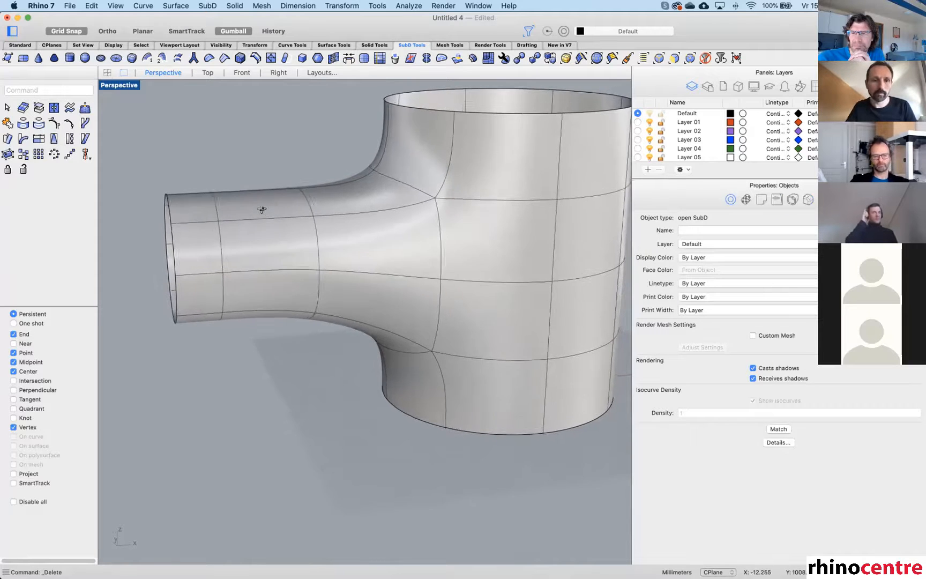
{"action": "right_click_drag", "start_coordinate": [277, 229], "coordinate": [300, 242]}
{"action": "key", "text": "Tab"}
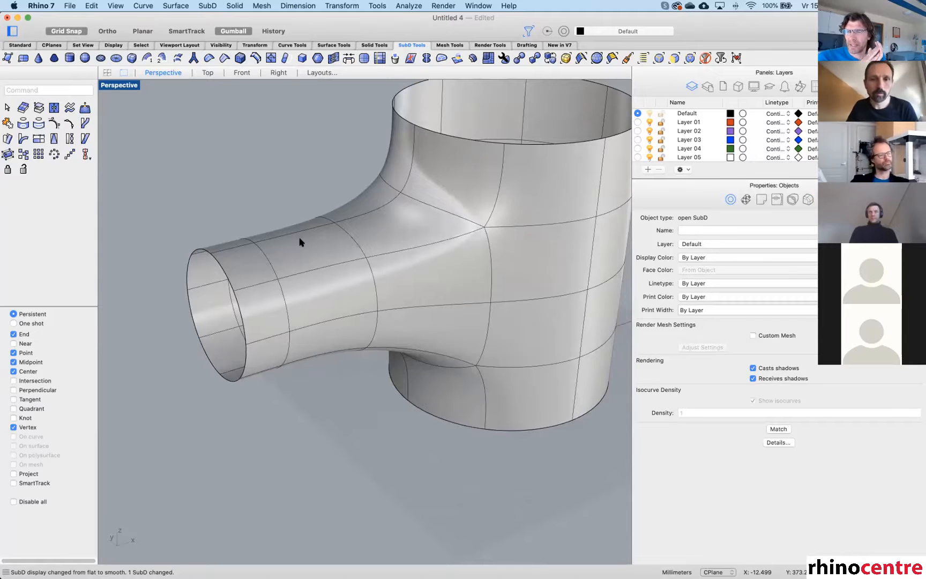
{"action": "right_click_drag", "start_coordinate": [323, 246], "coordinate": [378, 260]}
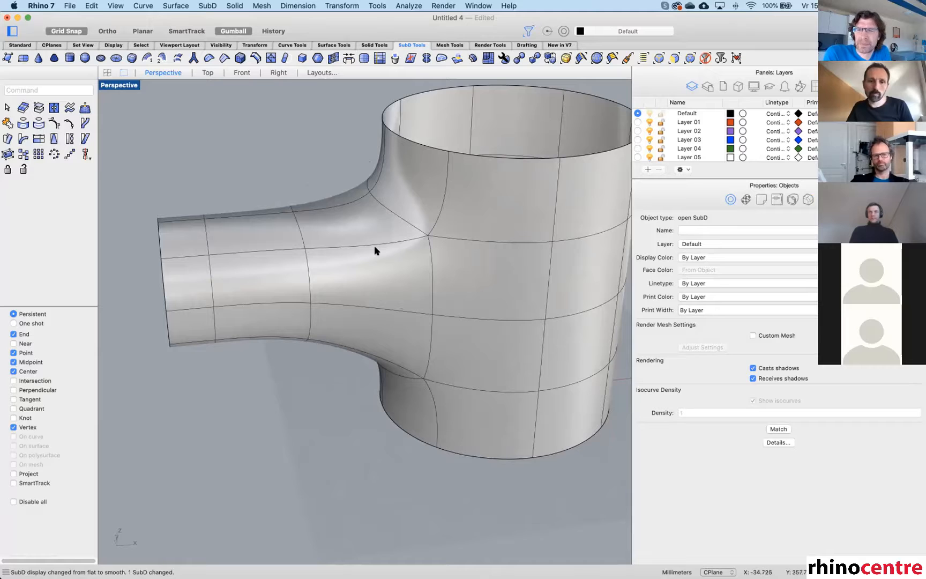
Switch to flat display and crease the full edge loop where the bridge meets the large cylinder's wall.
{"action": "right_click_drag", "start_coordinate": [384, 240], "coordinate": [418, 285]}
{"action": "key", "text": "Tab"}
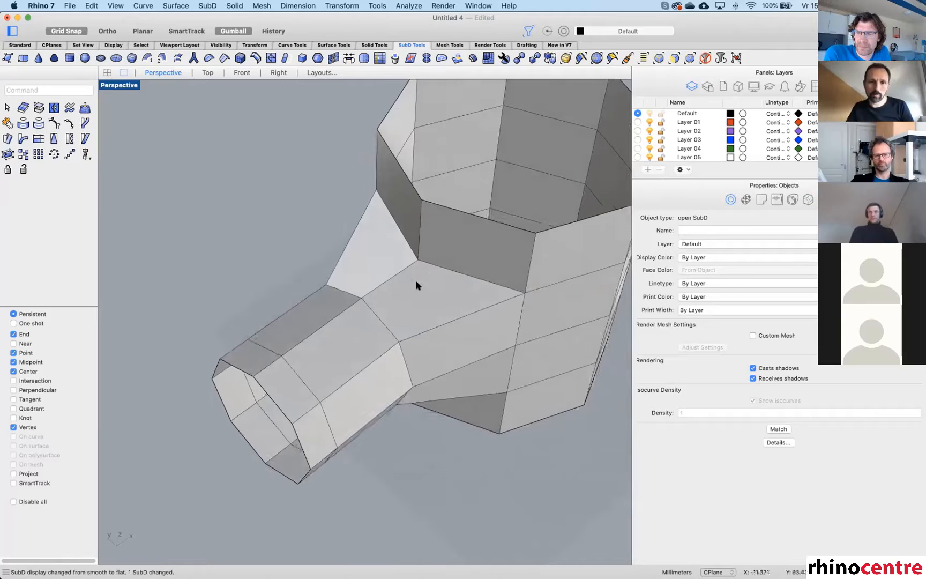
{"action": "left_click", "coordinate": [441, 267]}
{"action": "right_click_drag", "start_coordinate": [471, 292], "coordinate": [461, 273]}
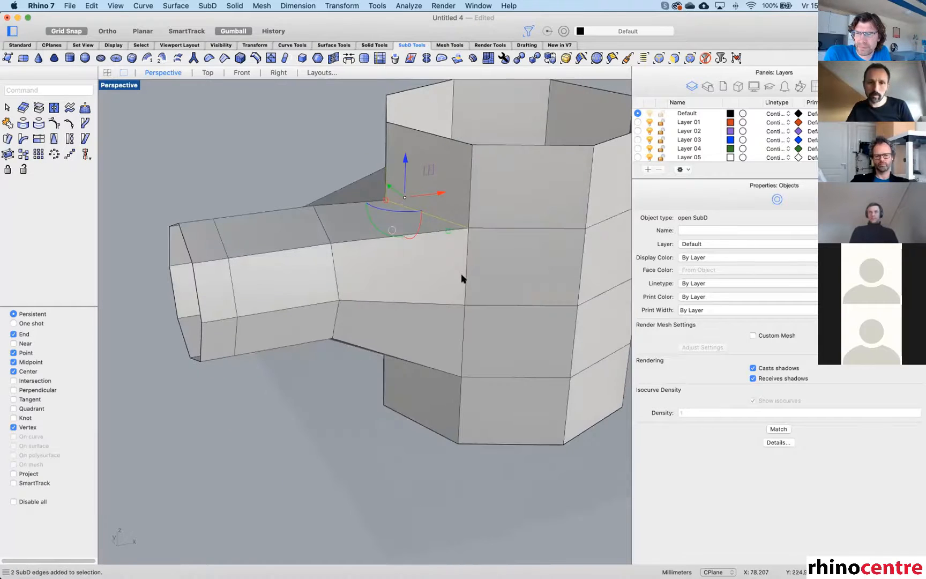
{"action": "left_click", "coordinate": [461, 273], "text": "shift"}
{"action": "left_click", "coordinate": [461, 330], "text": "shift"}
{"action": "right_click_drag", "start_coordinate": [427, 375], "coordinate": [427, 328]}
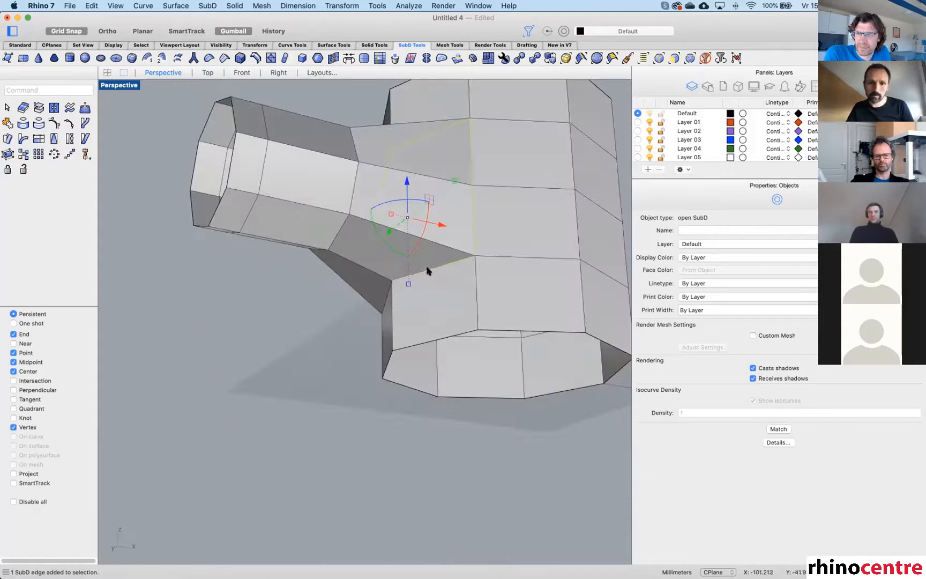
{"action": "right_click_drag", "start_coordinate": [426, 269], "coordinate": [322, 265]}
{"action": "scroll", "coordinate": [368, 244], "scroll_direction": "up", "scroll_amount": 2}
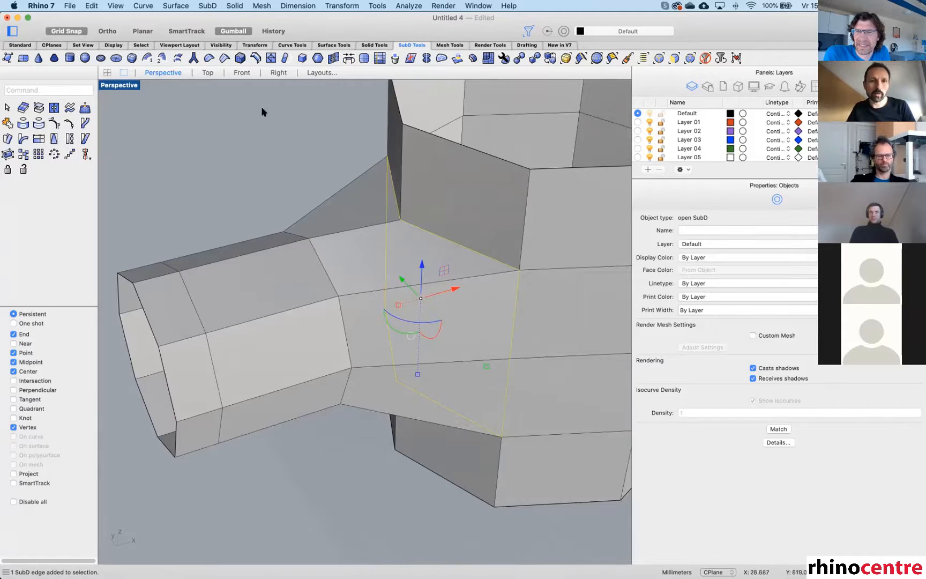
{"action": "left_click", "coordinate": [209, 60]}
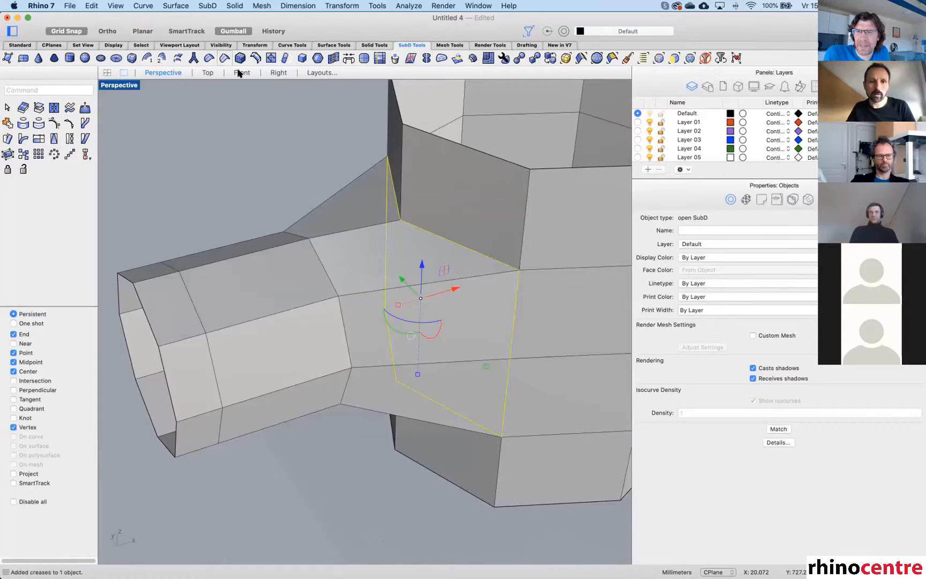
Inspect the creased junction at the large cylinder, then undo the crease.
{"action": "left_click", "coordinate": [309, 150]}
{"action": "right_click_drag", "start_coordinate": [309, 151], "coordinate": [393, 189]}
{"action": "key", "text": "Tab"}
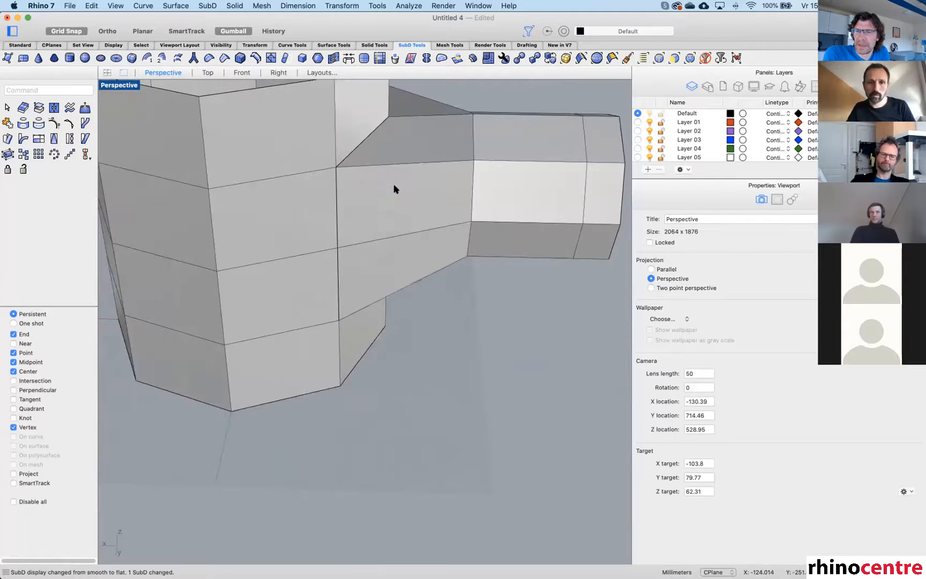
{"action": "key", "text": "super+z"}
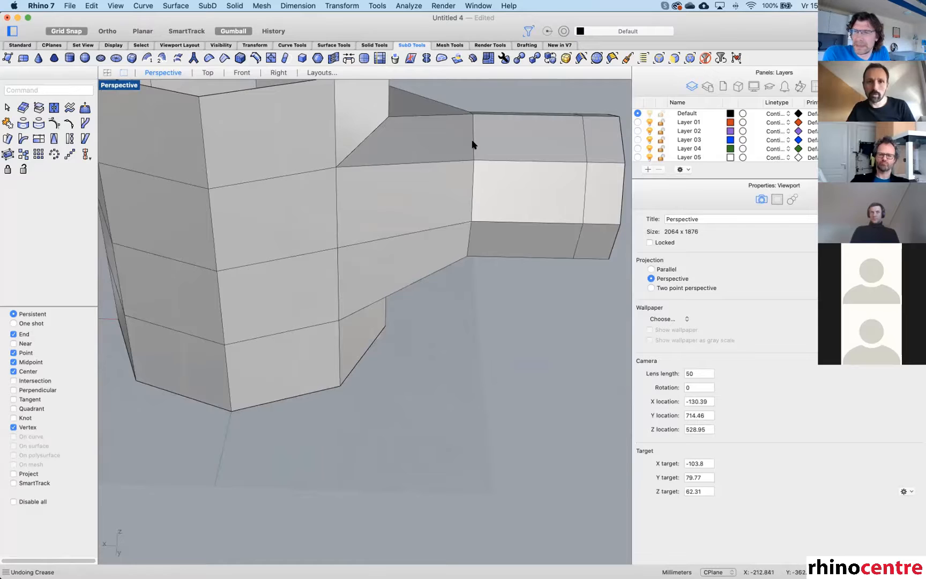
Crease the edge loop where the bridge meets the small cylinder and inspect the model in smooth display.
{"action": "double_click", "coordinate": [473, 145]}
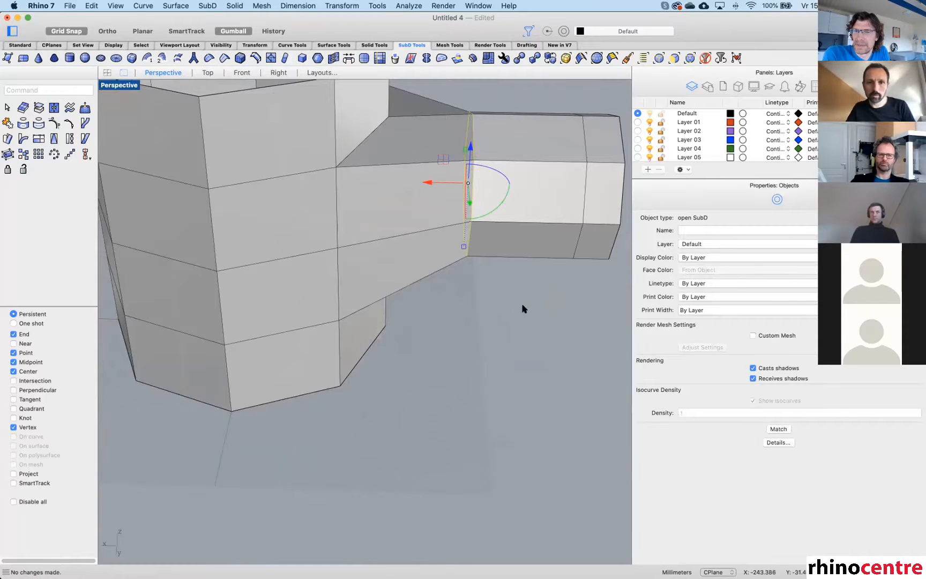
{"action": "key", "text": "Tab"}
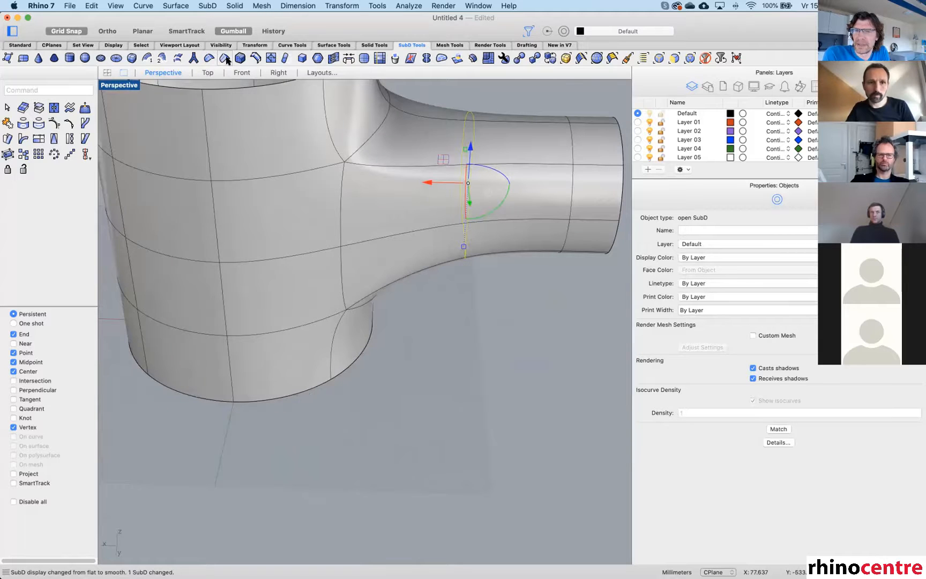
{"action": "left_click", "coordinate": [226, 58]}
{"action": "left_click", "coordinate": [519, 315]}
{"action": "right_click_drag", "start_coordinate": [519, 314], "coordinate": [505, 279]}
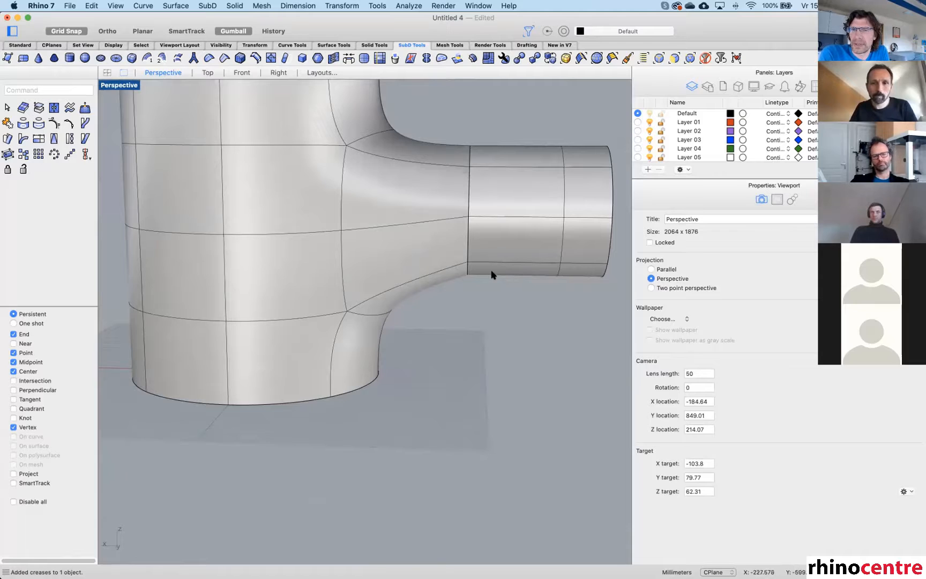
{"action": "scroll", "coordinate": [480, 267], "scroll_direction": "down", "scroll_amount": 6}
{"action": "right_click_drag", "start_coordinate": [459, 266], "coordinate": [441, 269]}
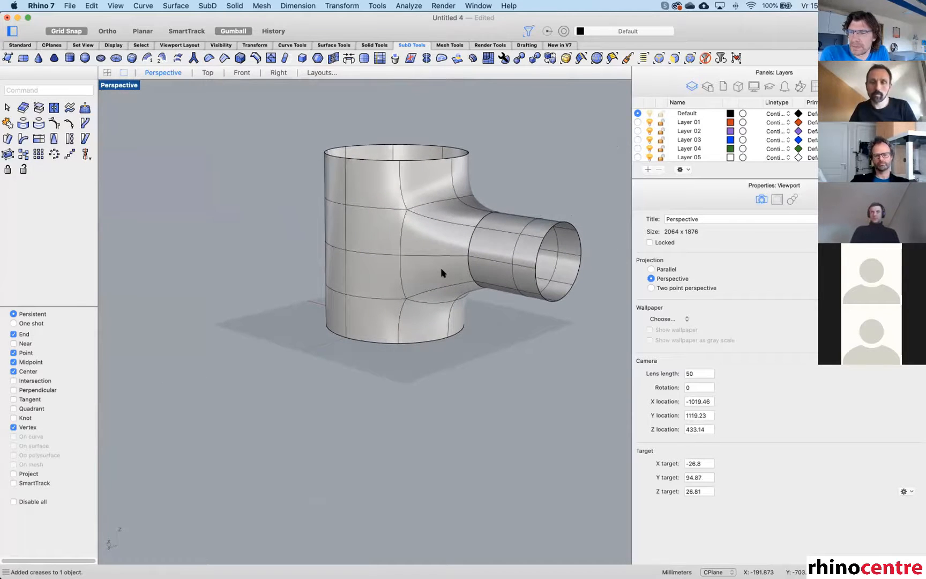
{"action": "right_click_drag", "start_coordinate": [496, 215], "coordinate": [492, 234]}
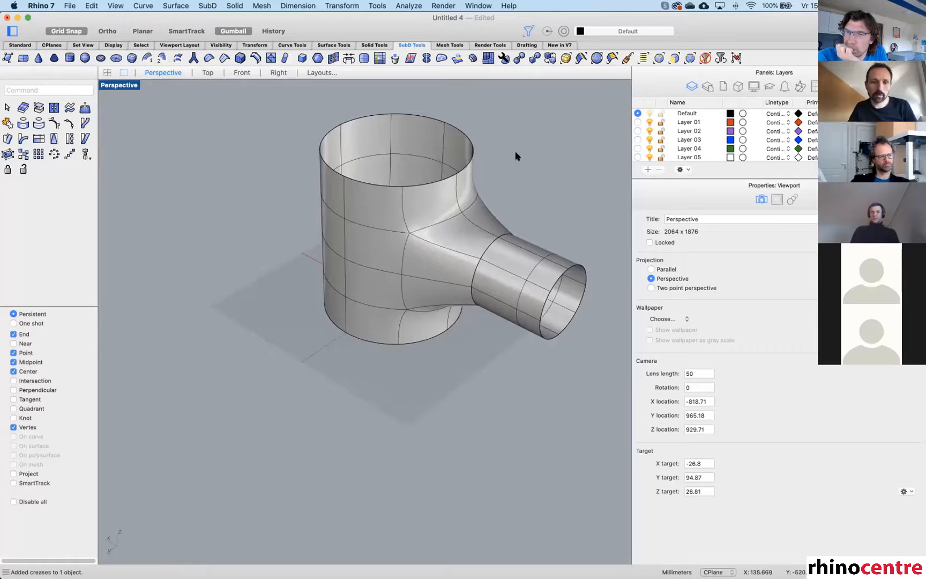
Turn off the selection filter and delete the whole bridged SubD model.
{"action": "left_click", "coordinate": [386, 257]}
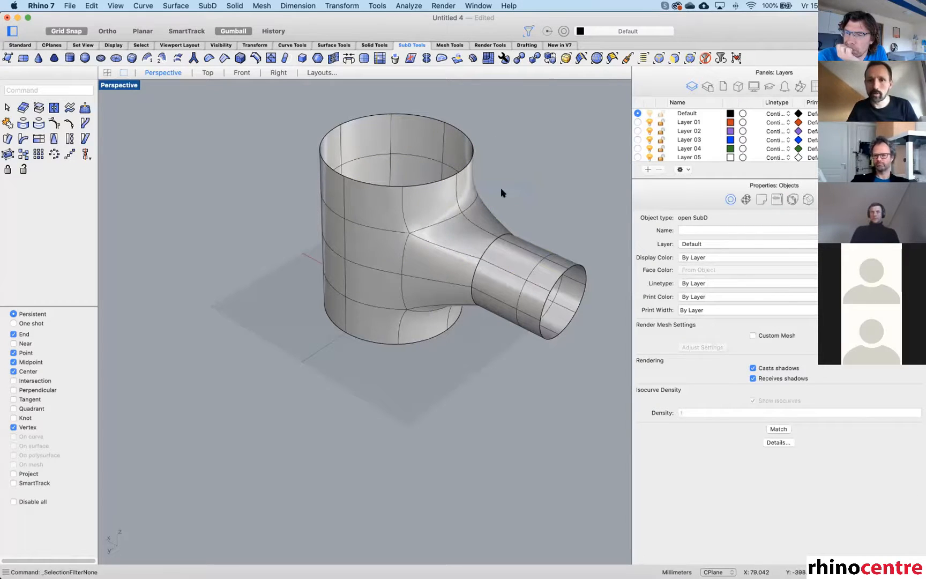
{"action": "left_click_drag", "start_coordinate": [500, 187], "coordinate": [330, 365]}
{"action": "key", "text": "Delete"}
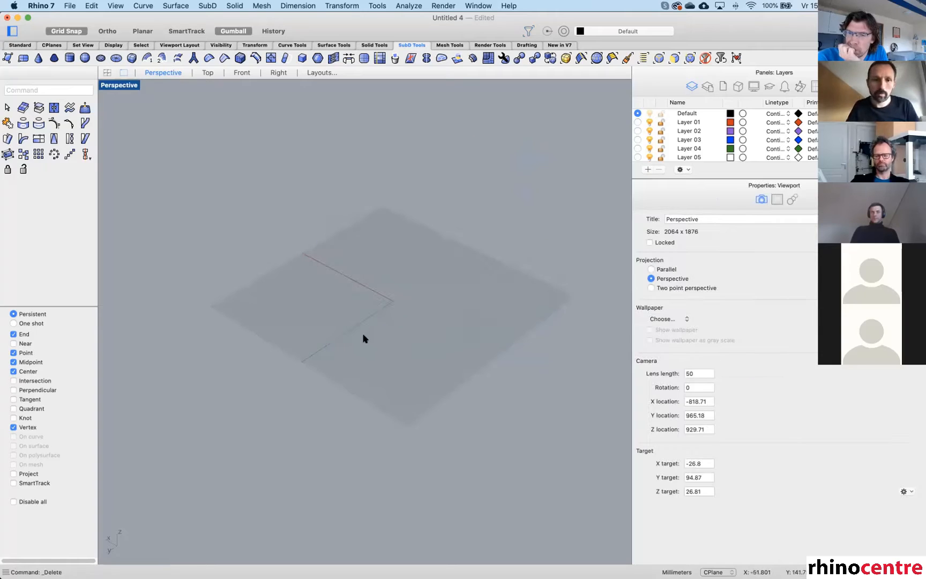
Draw a circle centred on the origin with a radius of about 73 mm.
{"action": "right_click_drag", "start_coordinate": [405, 298], "coordinate": [370, 333]}
{"action": "scroll", "coordinate": [430, 291], "scroll_direction": "up", "scroll_amount": 7}
{"action": "right_click_drag", "start_coordinate": [422, 254], "coordinate": [384, 273], "text": "shift"}
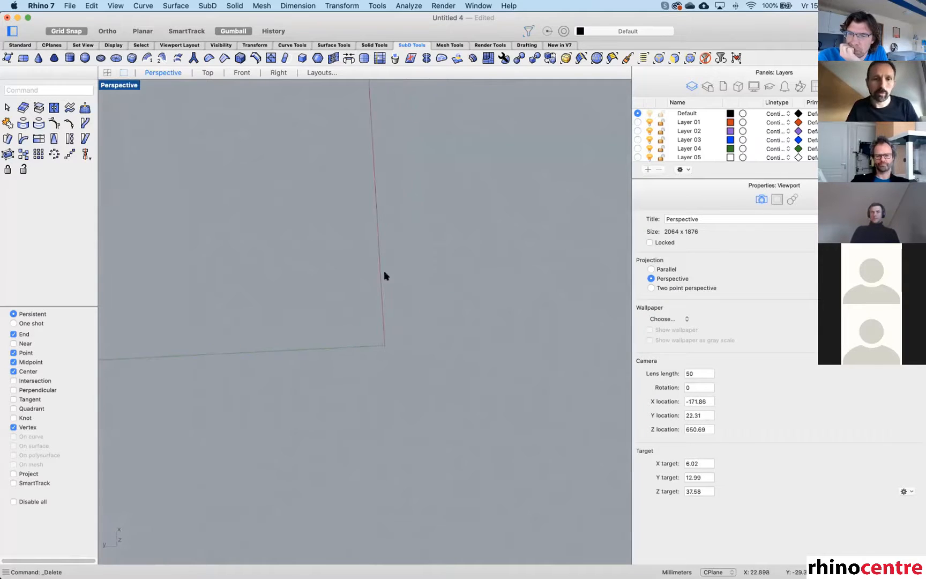
{"action": "left_click", "coordinate": [28, 45]}
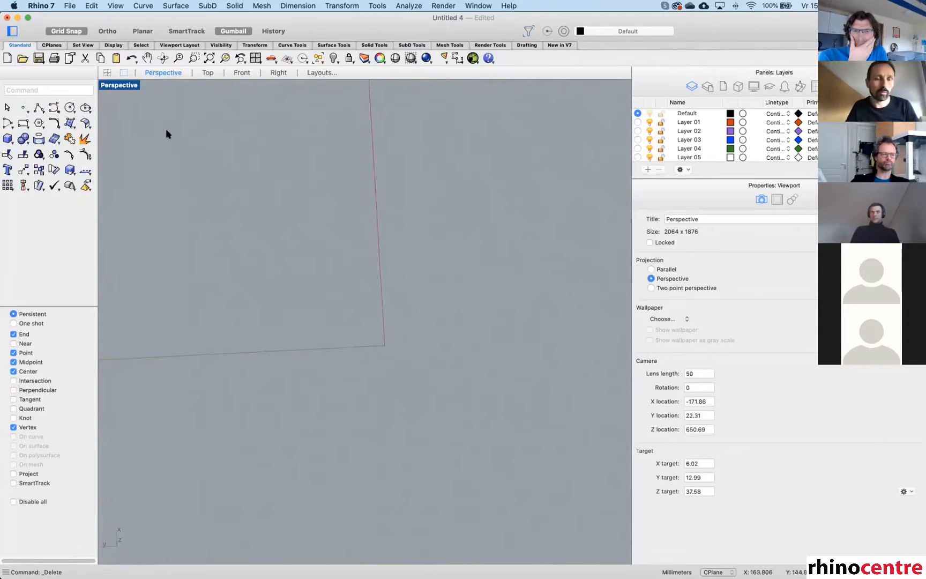
{"action": "left_click", "coordinate": [70, 108]}
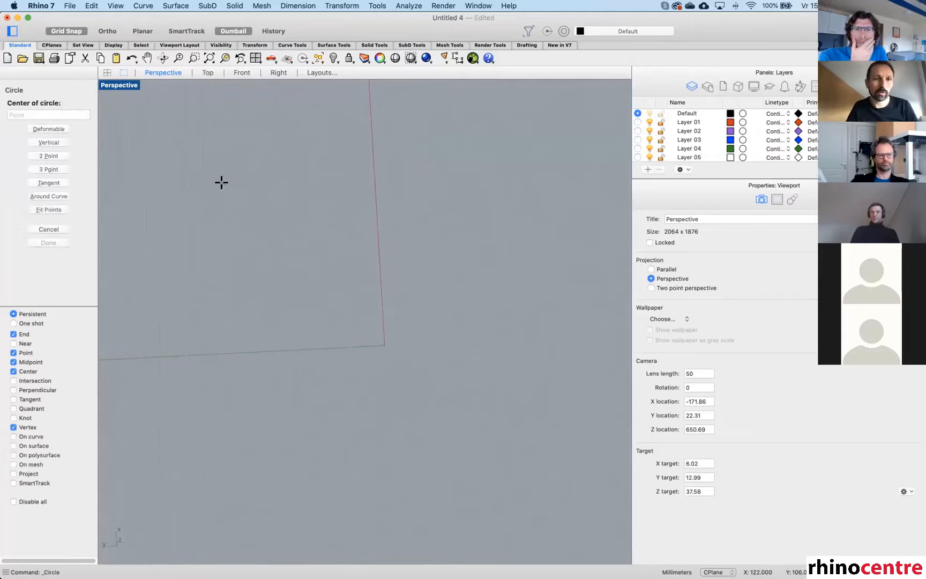
{"action": "type", "text": "0"}
{"action": "key", "text": "Return"}
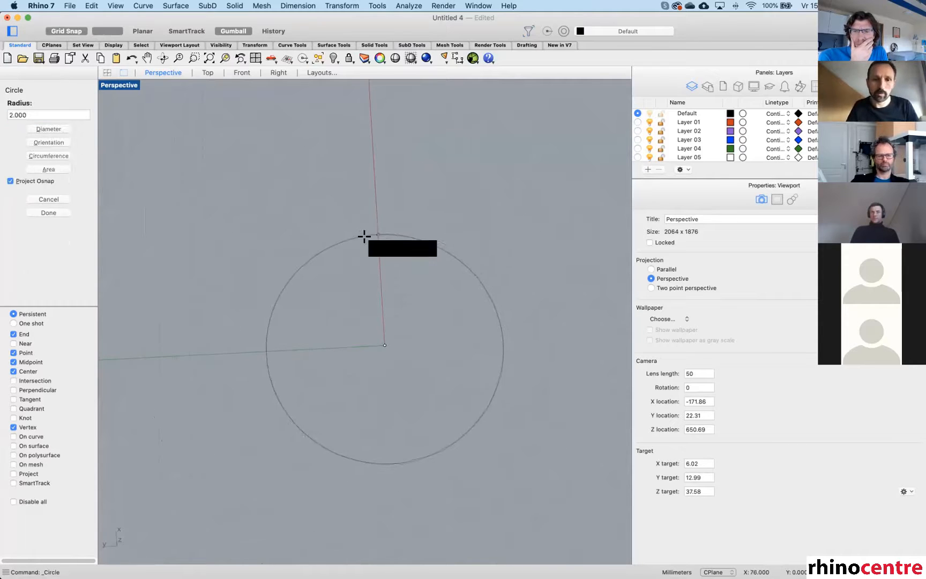
{"action": "left_click", "coordinate": [381, 243]}
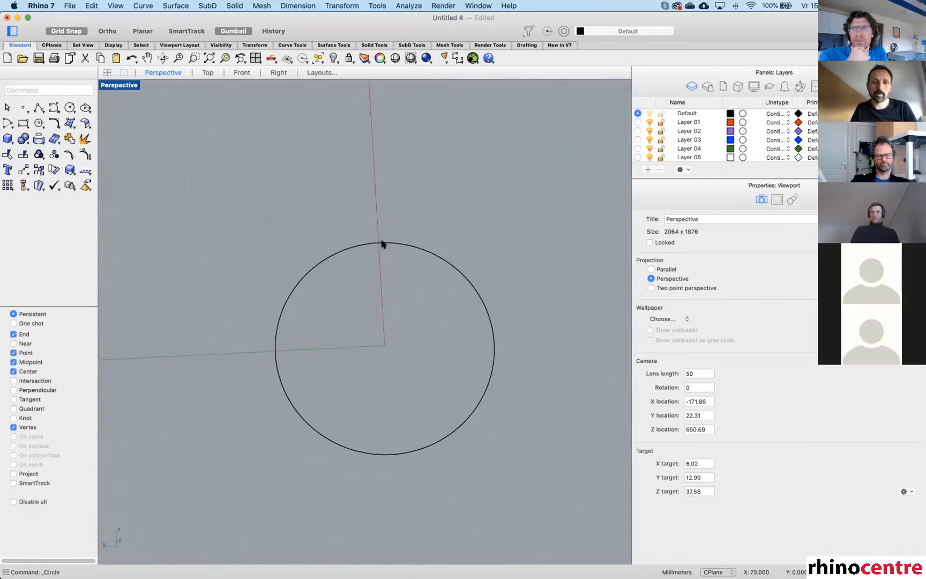
Start a Rebuild of the circle and preview it with 6 points at degree 3, keeping the curve in view.
{"action": "right_click_drag", "start_coordinate": [389, 326], "coordinate": [385, 315]}
{"action": "left_click", "coordinate": [404, 263]}
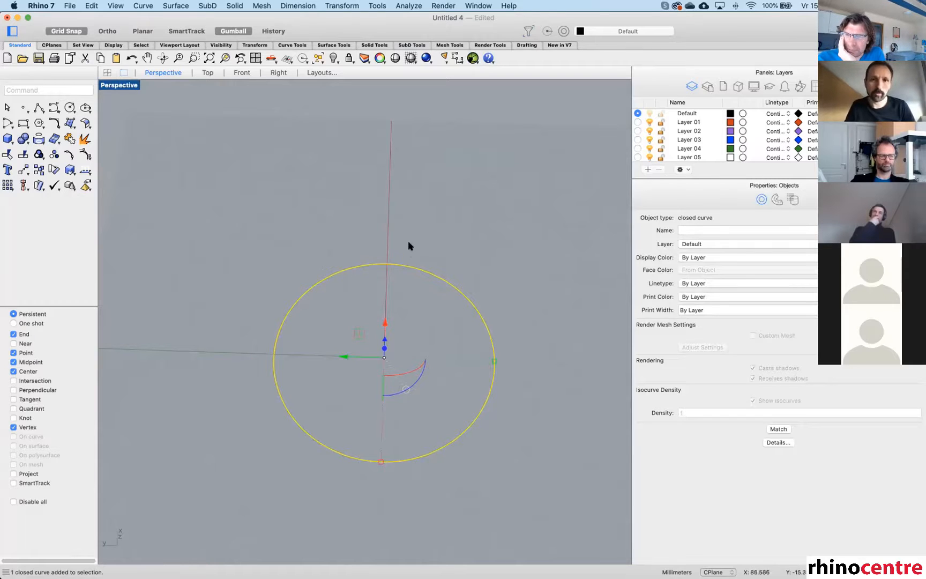
{"action": "mouse_move", "coordinate": [406, 259]}
{"action": "right_mouse_down"}
{"action": "mouse_move", "coordinate": [401, 232]}
{"action": "mouse_move", "coordinate": [396, 242]}
{"action": "mouse_move", "coordinate": [404, 245]}
{"action": "right_mouse_up"}
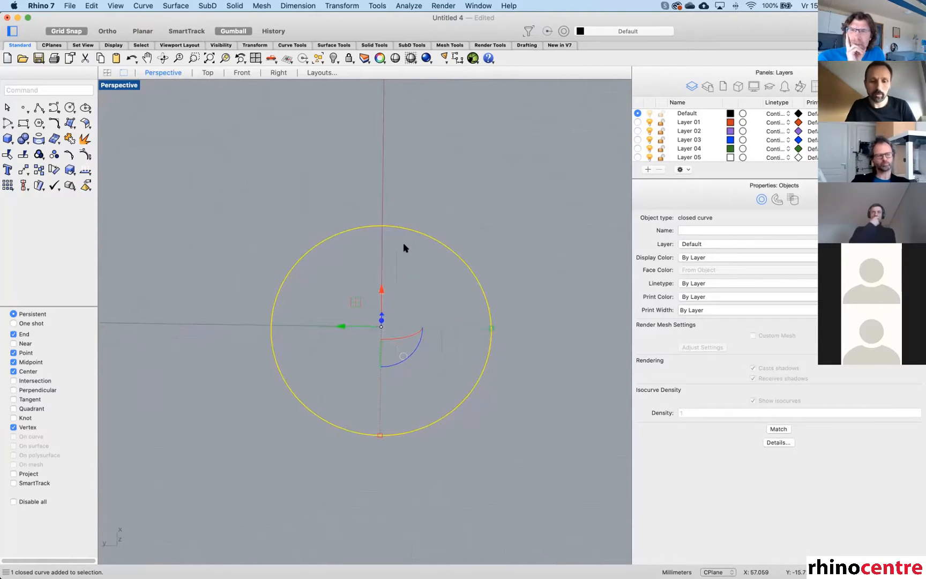
{"action": "type", "text": "Rebuild"}
{"action": "key", "text": "Return"}
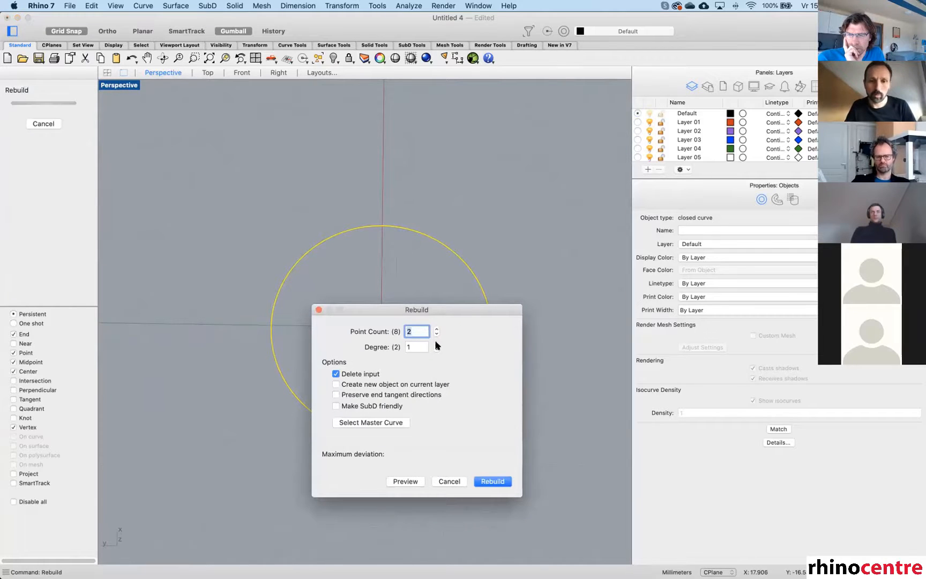
{"action": "double_click", "coordinate": [437, 331]}
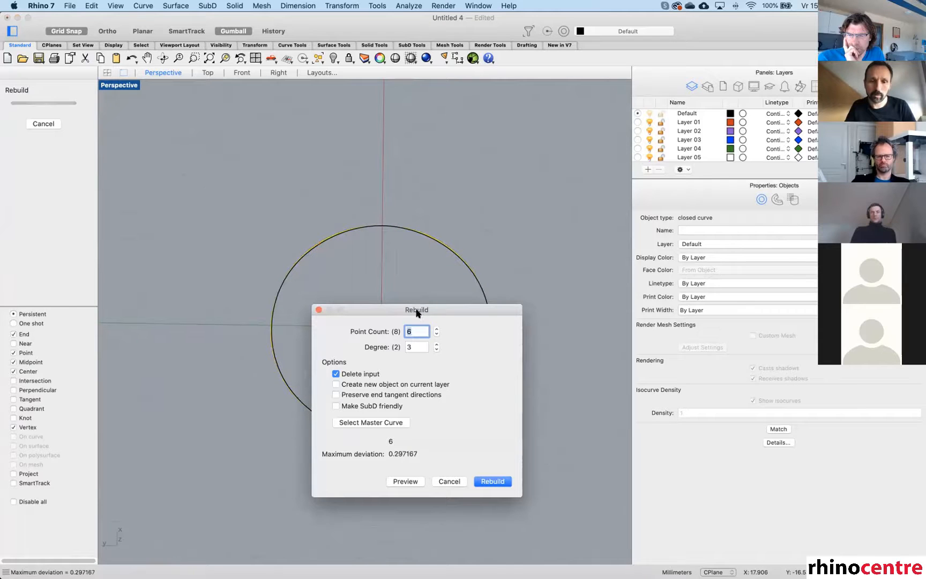
{"action": "left_click_drag", "start_coordinate": [417, 311], "coordinate": [582, 206]}
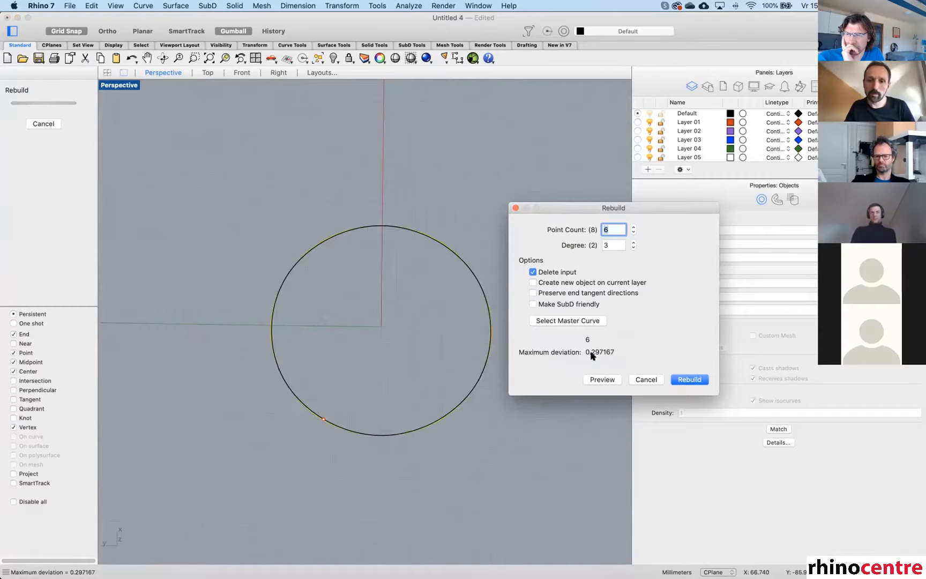
Preview the circle's rebuild deviation with 16 points, then cancel the rebuild and deselect the circle.
{"action": "left_click", "coordinate": [633, 227]}
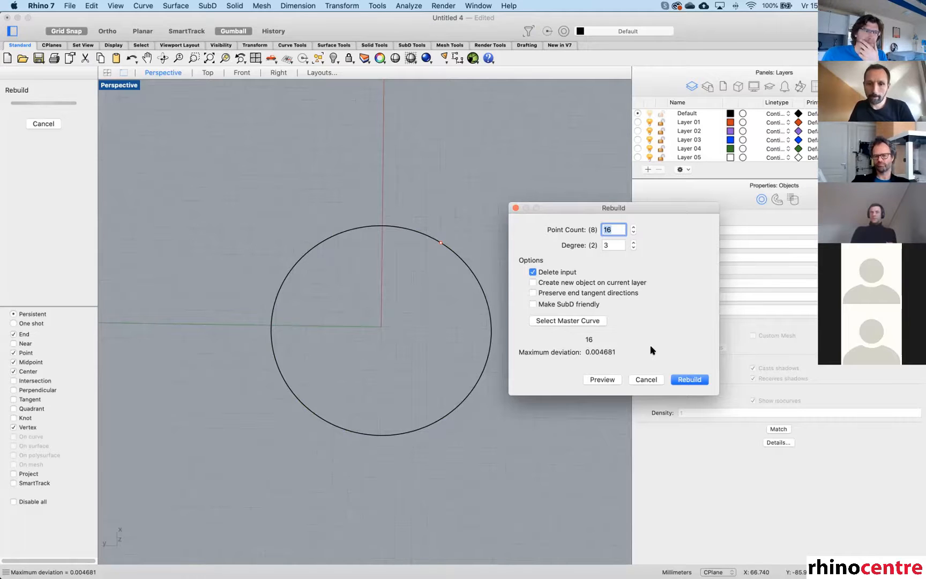
{"action": "left_click", "coordinate": [646, 379]}
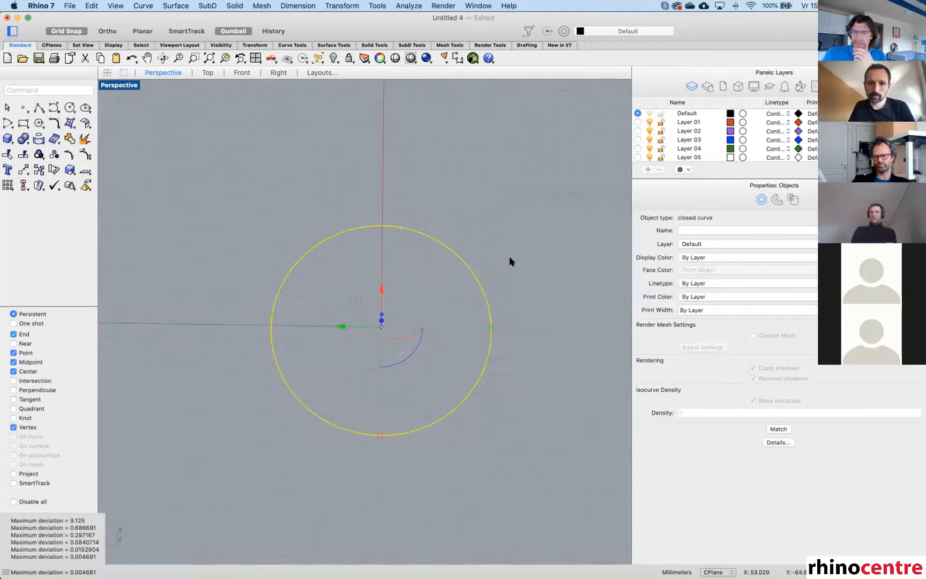
{"action": "right_click_drag", "start_coordinate": [451, 208], "coordinate": [457, 182]}
{"action": "left_click", "coordinate": [442, 180]}
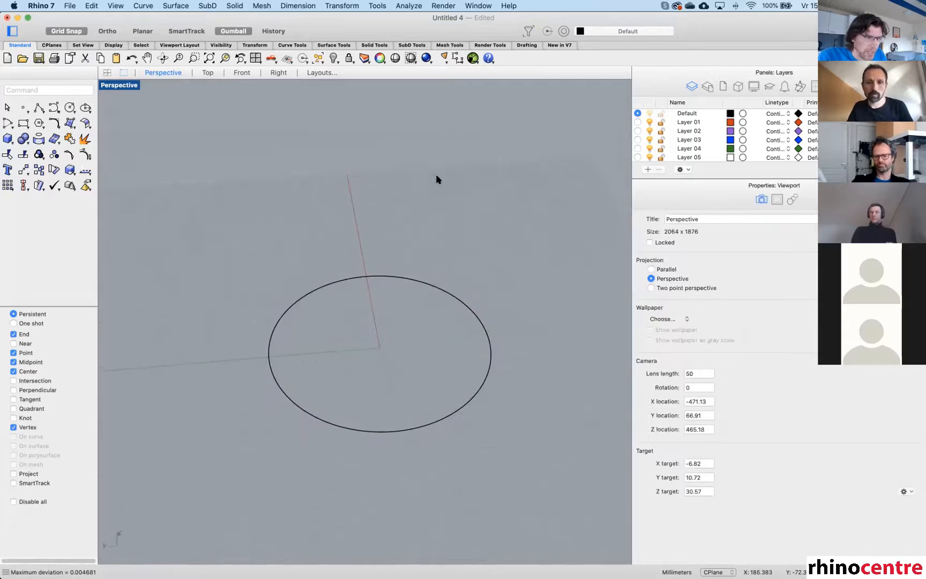
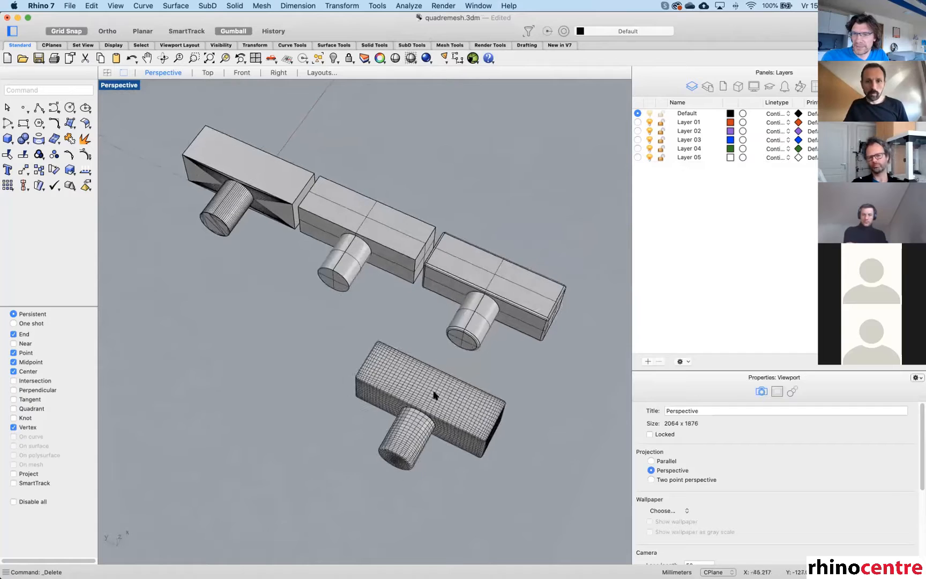
Delete the separate quad-meshed copy and check the object types of the three box-and-cylinder models.
{"action": "key", "text": "Delete"}
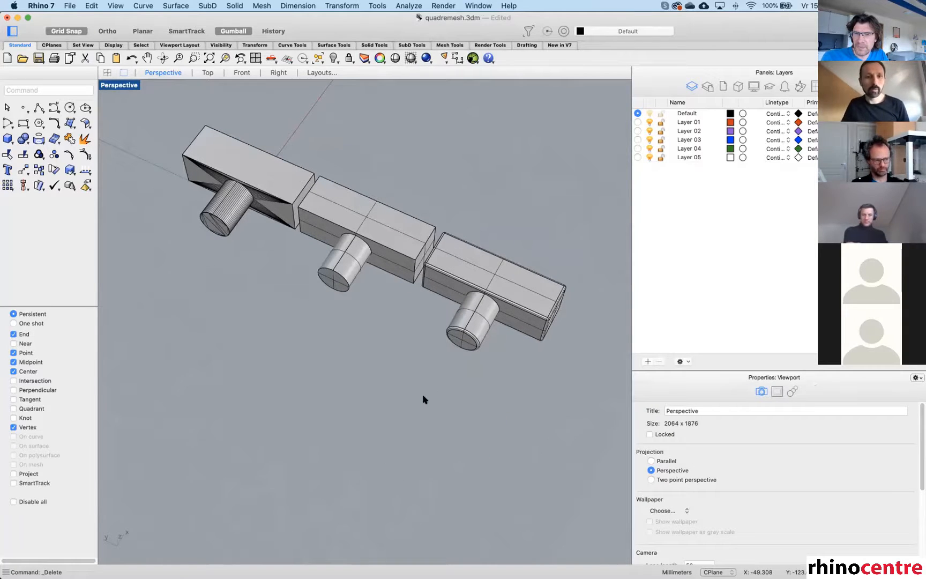
{"action": "right_click_drag", "start_coordinate": [292, 285], "coordinate": [325, 284]}
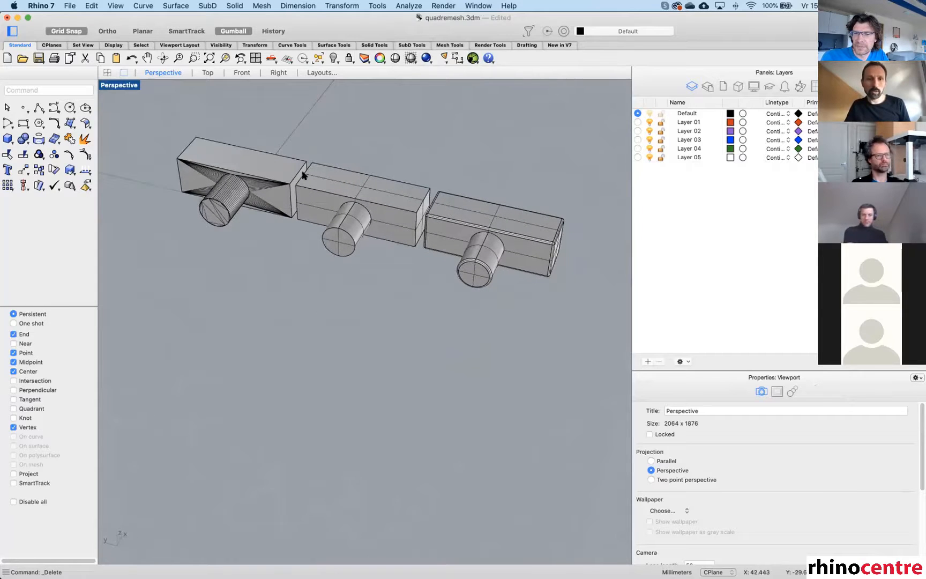
{"action": "left_click", "coordinate": [261, 180]}
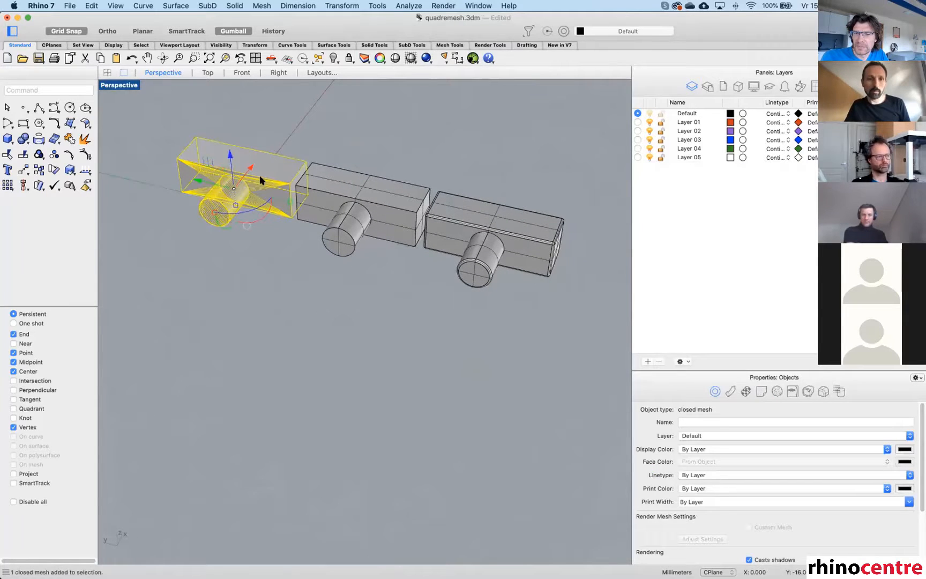
{"action": "left_click", "coordinate": [367, 212]}
{"action": "left_click", "coordinate": [490, 228]}
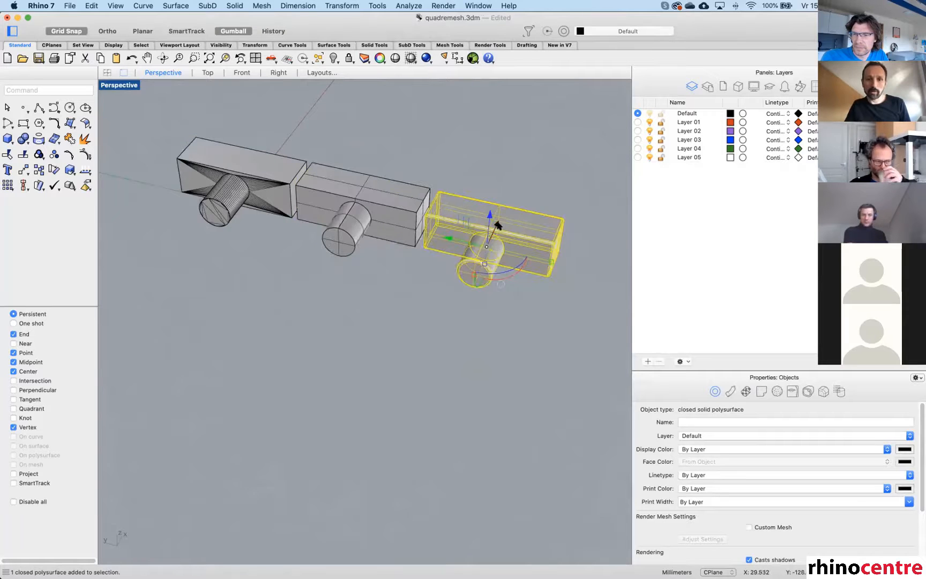
{"action": "left_click", "coordinate": [515, 339]}
{"action": "right_click_drag", "start_coordinate": [461, 319], "coordinate": [427, 335]}
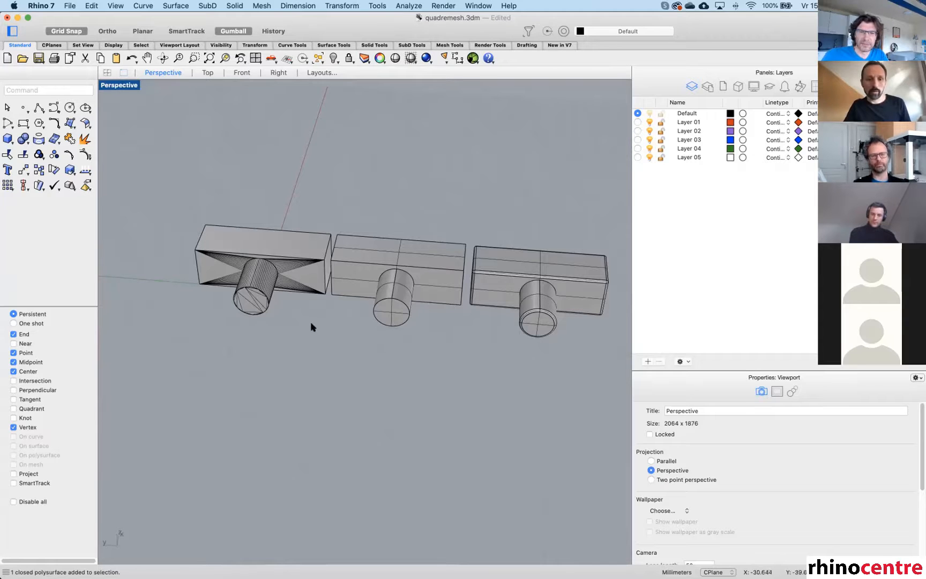
Quad remesh the middle box-and-cylinder polysurface with a target quad count of 2000, adaptive size 50% and hard edge detection.
{"action": "scroll", "coordinate": [308, 319], "scroll_direction": "up", "scroll_amount": 2}
{"action": "type", "text": "Quad"}
{"action": "key", "text": "Return"}
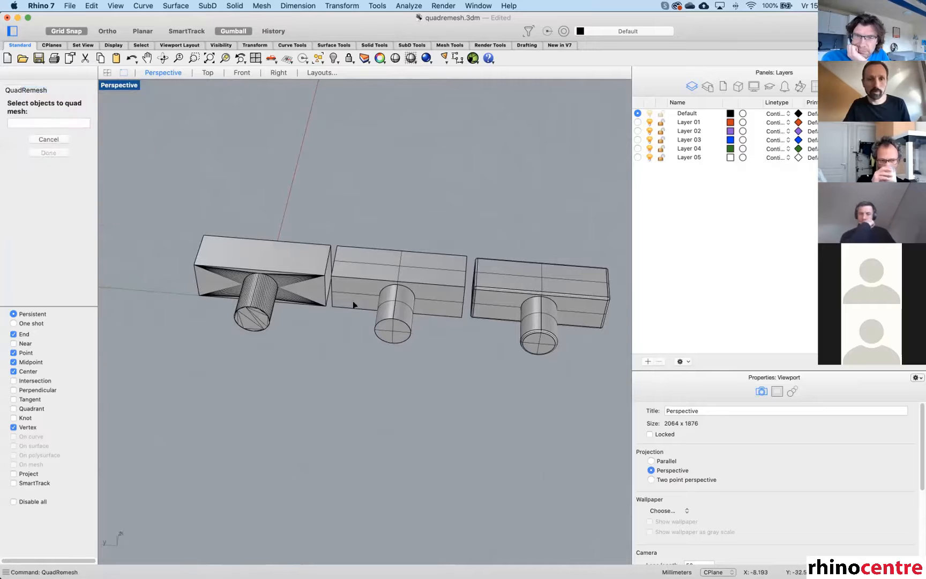
{"action": "left_click", "coordinate": [381, 282]}
{"action": "key", "text": "Return"}
{"action": "left_click_drag", "start_coordinate": [315, 189], "coordinate": [632, 161]}
{"action": "right_click_drag", "start_coordinate": [464, 209], "coordinate": [321, 215]}
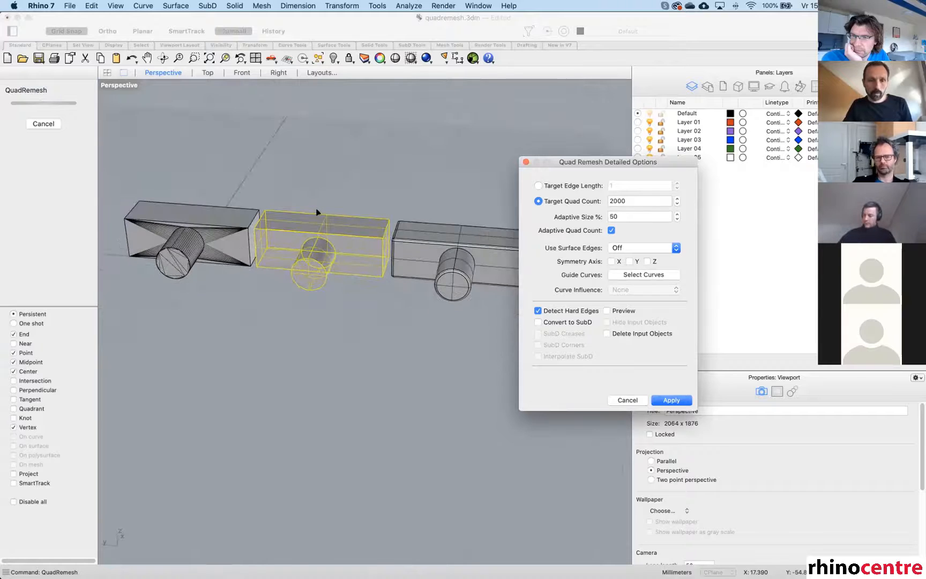
{"action": "scroll", "coordinate": [317, 212], "scroll_direction": "up", "scroll_amount": 4}
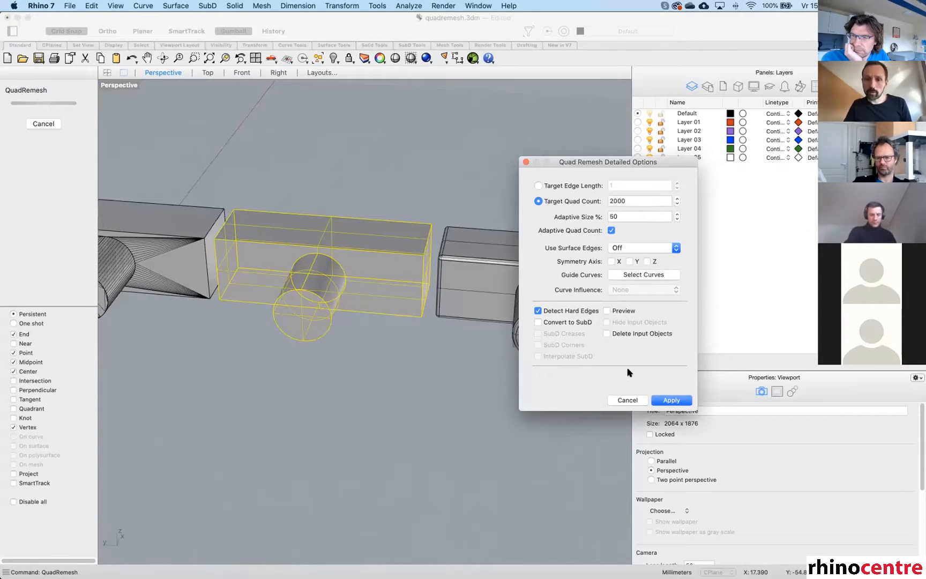
{"action": "left_click", "coordinate": [669, 400]}
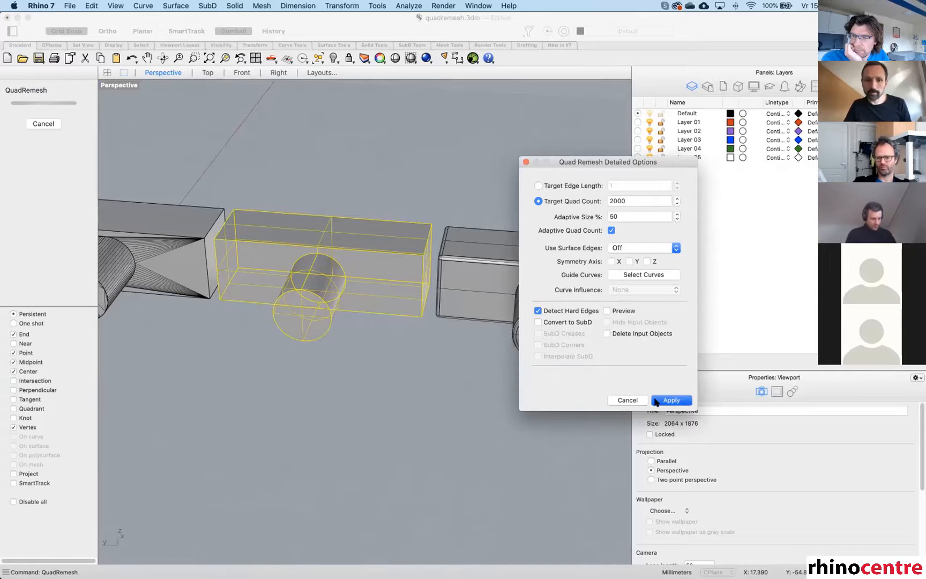
Select the new quad mesh instead of the overlapping polysurface and move it clear in front of the original.
{"action": "right_click_drag", "start_coordinate": [455, 325], "coordinate": [444, 210]}
{"action": "left_click", "coordinate": [444, 211]}
{"action": "left_click", "coordinate": [394, 247]}
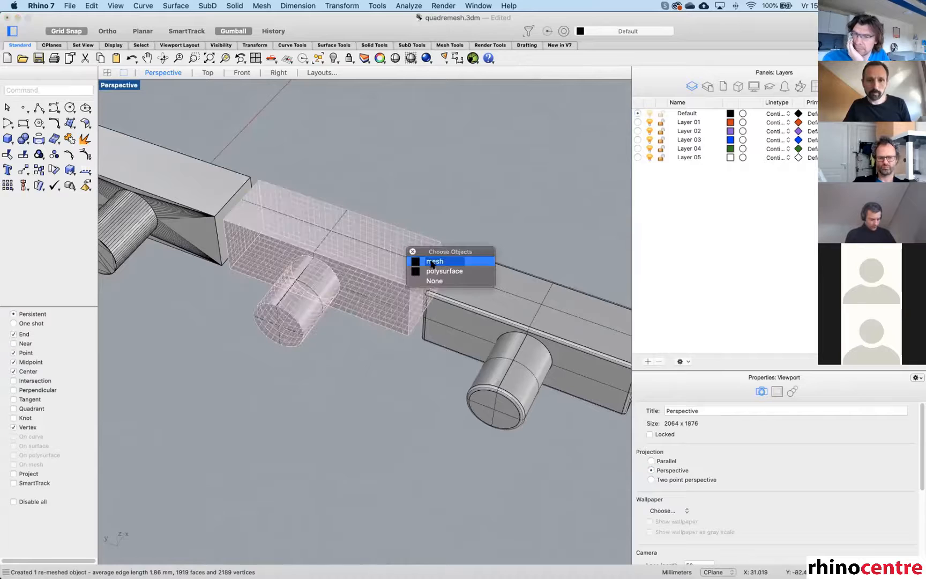
{"action": "left_click", "coordinate": [432, 262]}
{"action": "left_click_drag", "start_coordinate": [330, 260], "coordinate": [265, 447]}
{"action": "right_click_drag", "start_coordinate": [265, 447], "coordinate": [373, 356], "text": "shift"}
{"action": "left_click", "coordinate": [422, 392]}
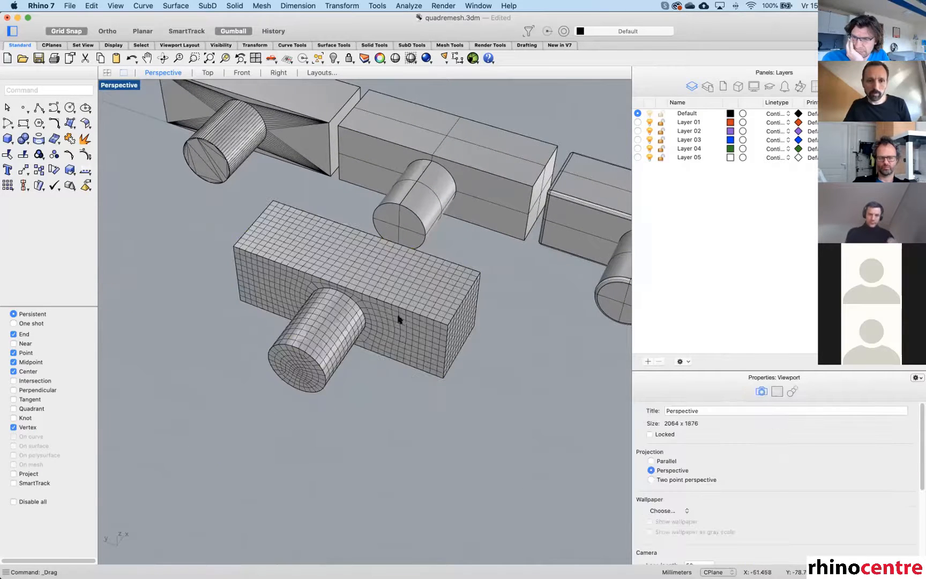
Examine the quad mesh's face layout around the cylinder junction and compare it with the original polysurface.
{"action": "right_click_drag", "start_coordinate": [400, 320], "coordinate": [390, 304]}
{"action": "left_click", "coordinate": [463, 113]}
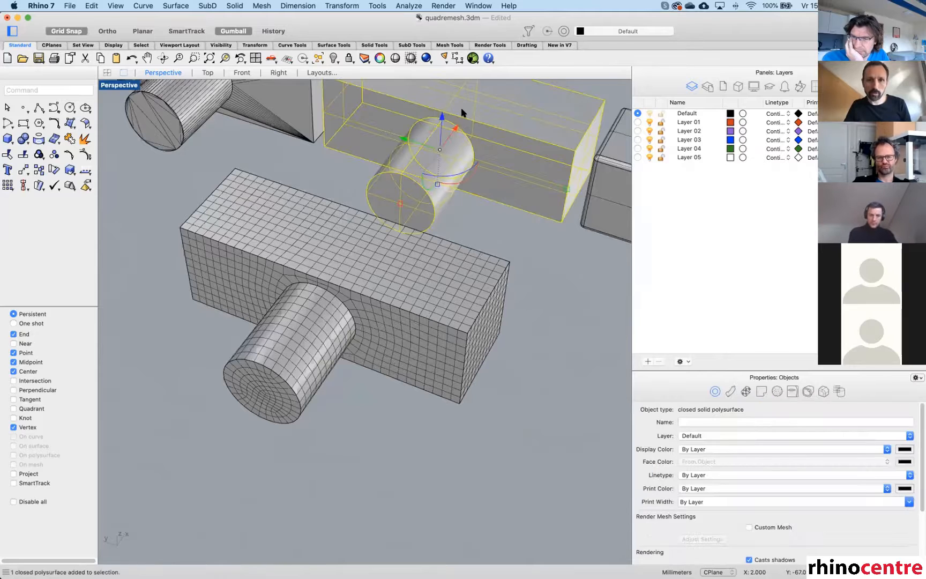
{"action": "left_click", "coordinate": [509, 242]}
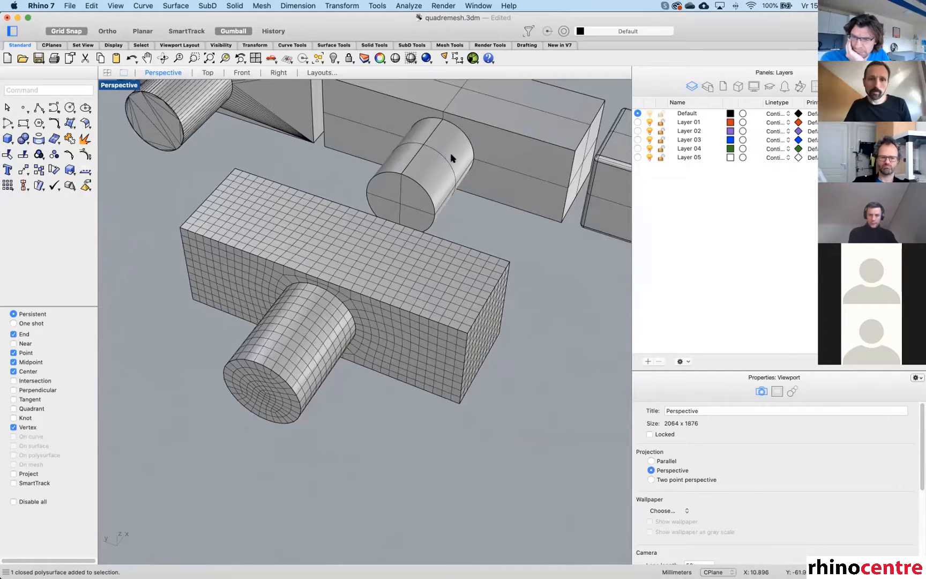
{"action": "scroll", "coordinate": [388, 292], "scroll_direction": "down", "scroll_amount": 3}
{"action": "right_click_drag", "start_coordinate": [389, 292], "coordinate": [427, 290]}
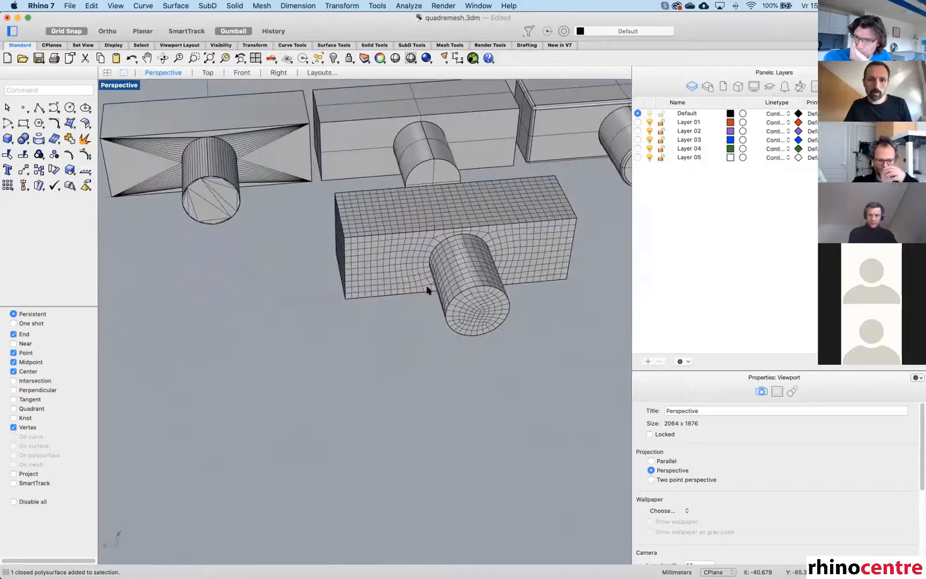
{"action": "scroll", "coordinate": [483, 275], "scroll_direction": "up", "scroll_amount": 2}
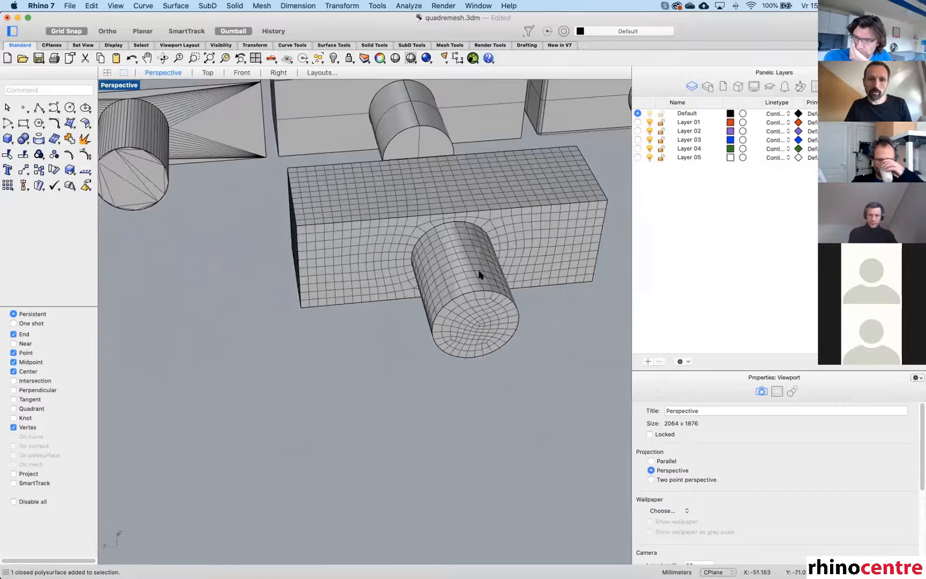
Delete the quad mesh in front of the middle polysurface.
{"action": "right_click_drag", "start_coordinate": [456, 238], "coordinate": [389, 293]}
{"action": "left_click", "coordinate": [385, 292]}
{"action": "key", "text": "Escape"}
{"action": "left_click", "coordinate": [389, 284]}
{"action": "key", "text": "Delete"}
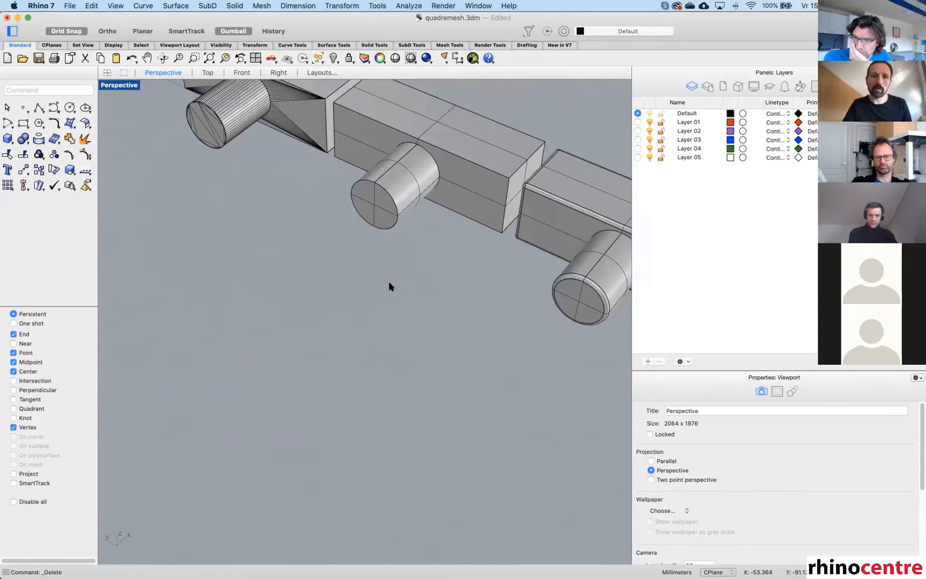
Quad remesh the middle polysurface at 2000 target quads with Convert to SubD enabled, and move the SubD in front of it.
{"action": "left_click", "coordinate": [436, 178]}
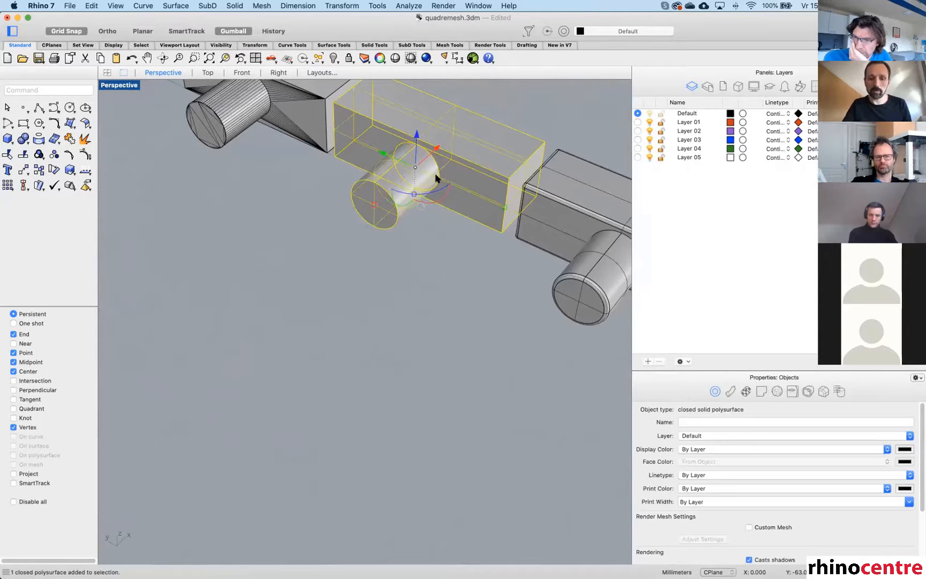
{"action": "type", "text": "QuadRemesh"}
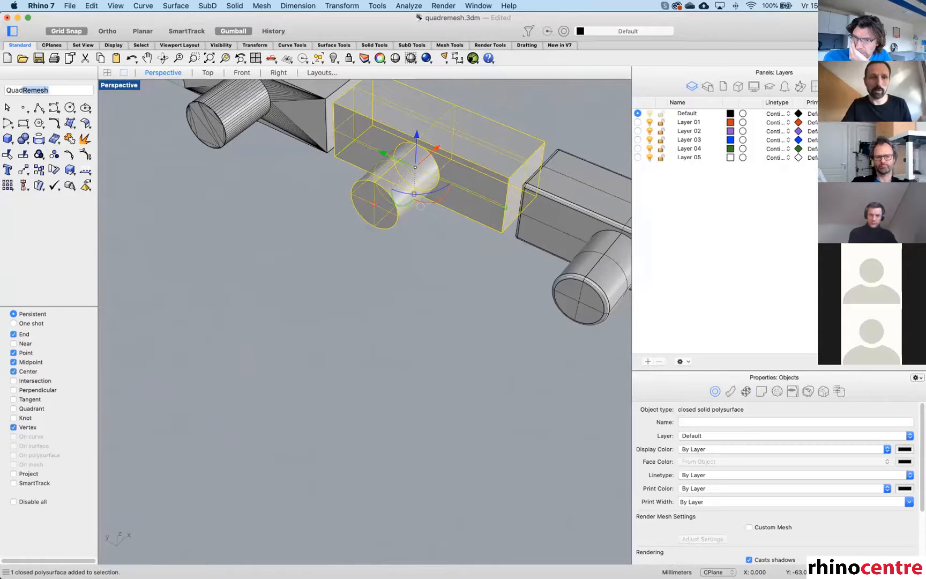
{"action": "key", "text": "Return"}
{"action": "left_click", "coordinate": [541, 323]}
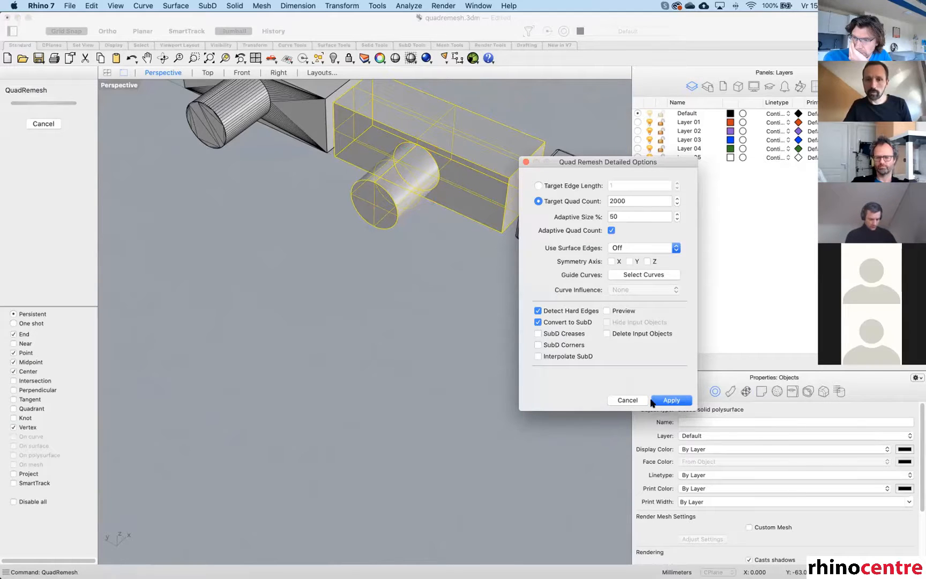
{"action": "left_click", "coordinate": [665, 400]}
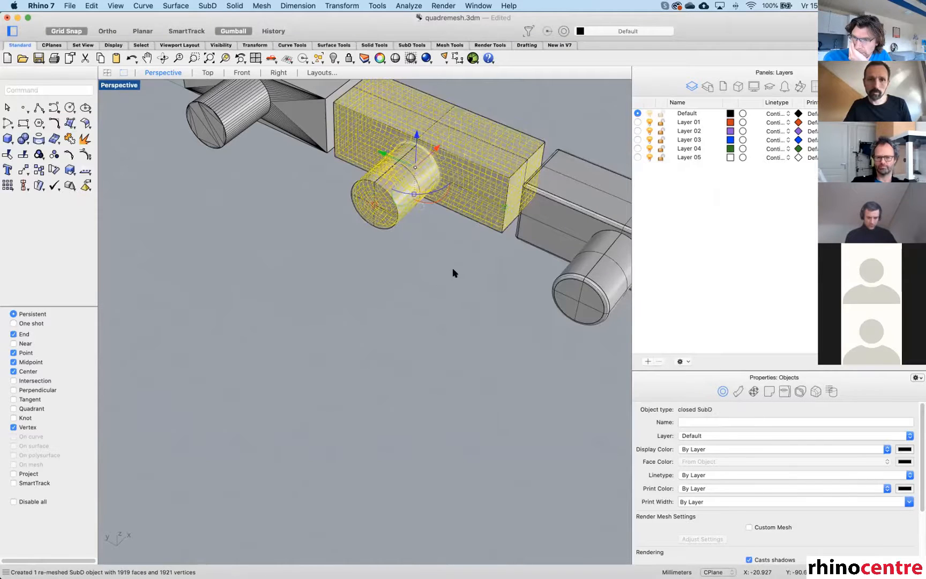
{"action": "left_click_drag", "start_coordinate": [426, 151], "coordinate": [296, 320]}
{"action": "left_click", "coordinate": [397, 404]}
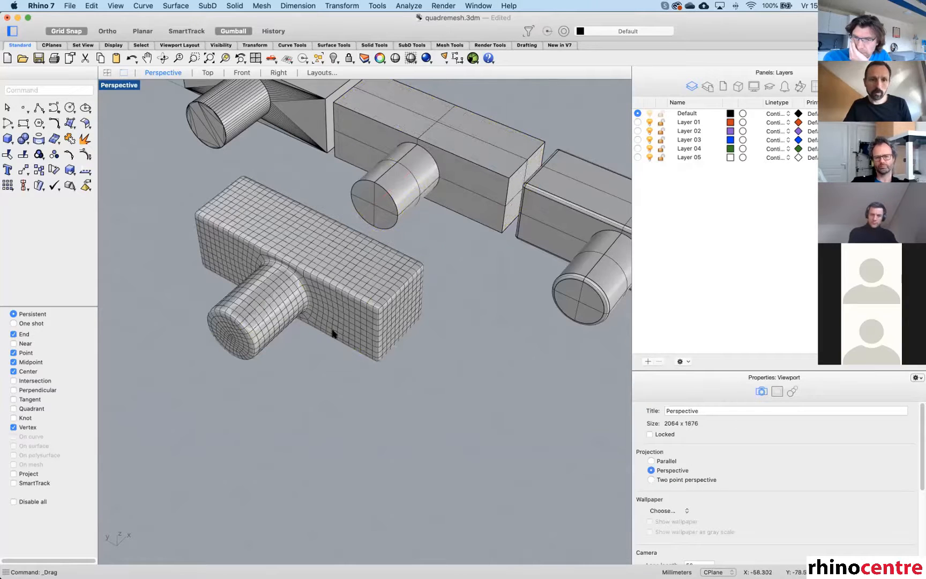
Delete the SubD in front of the middle polysurface.
{"action": "right_click_drag", "start_coordinate": [313, 311], "coordinate": [355, 341], "text": "shift"}
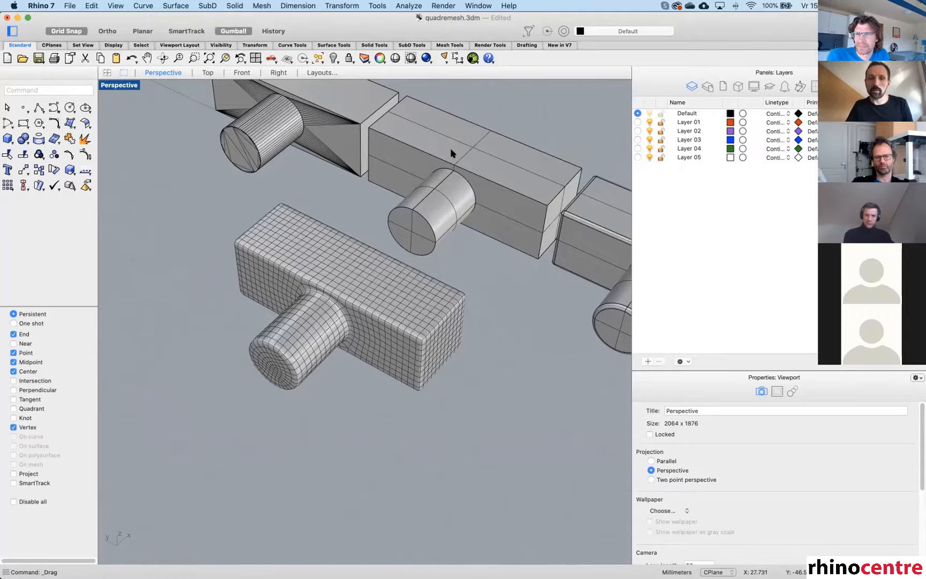
{"action": "left_click", "coordinate": [280, 247]}
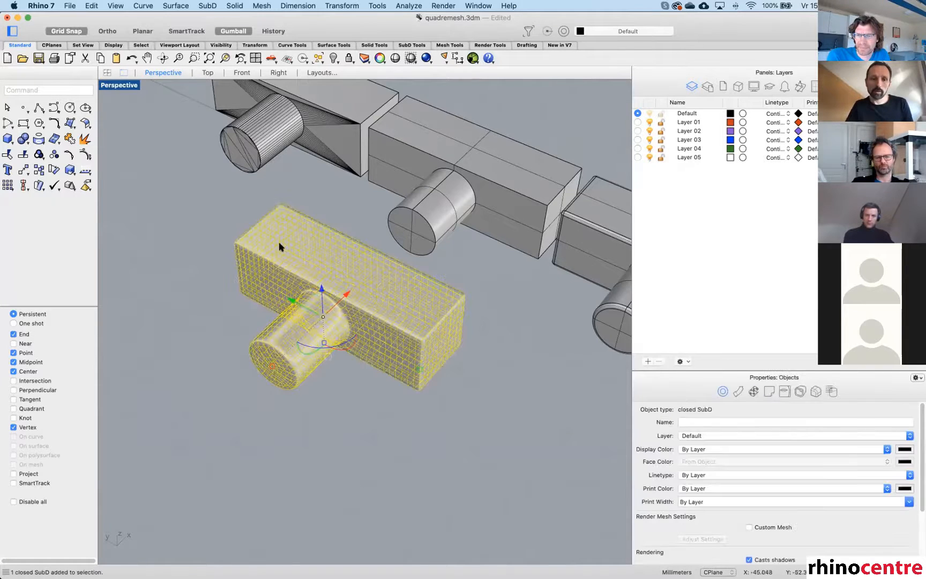
{"action": "left_click", "coordinate": [226, 216]}
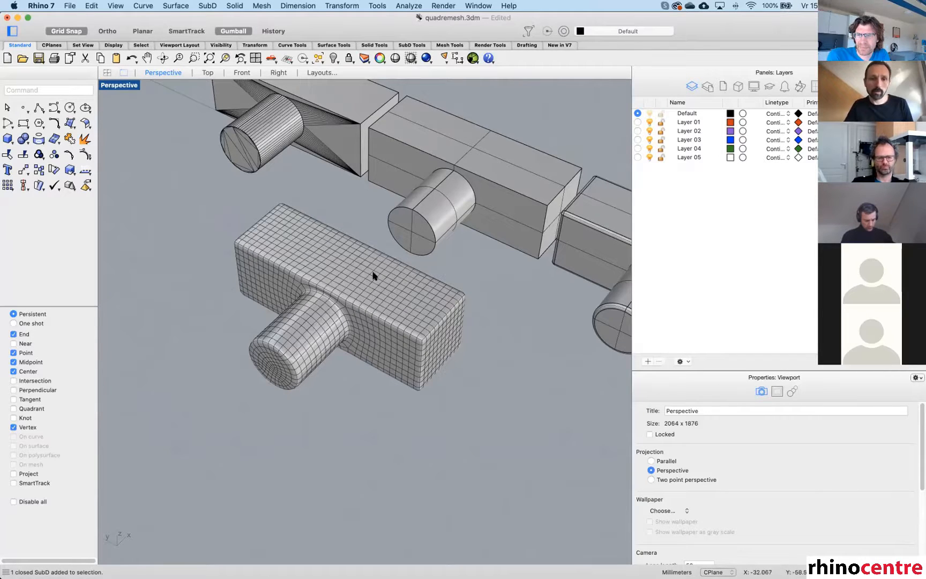
{"action": "mouse_move", "coordinate": [327, 297]}
{"action": "right_mouse_down"}
{"action": "mouse_move", "coordinate": [271, 215]}
{"action": "mouse_move", "coordinate": [316, 271]}
{"action": "mouse_move", "coordinate": [322, 294]}
{"action": "right_mouse_up"}
{"action": "left_click", "coordinate": [322, 294]}
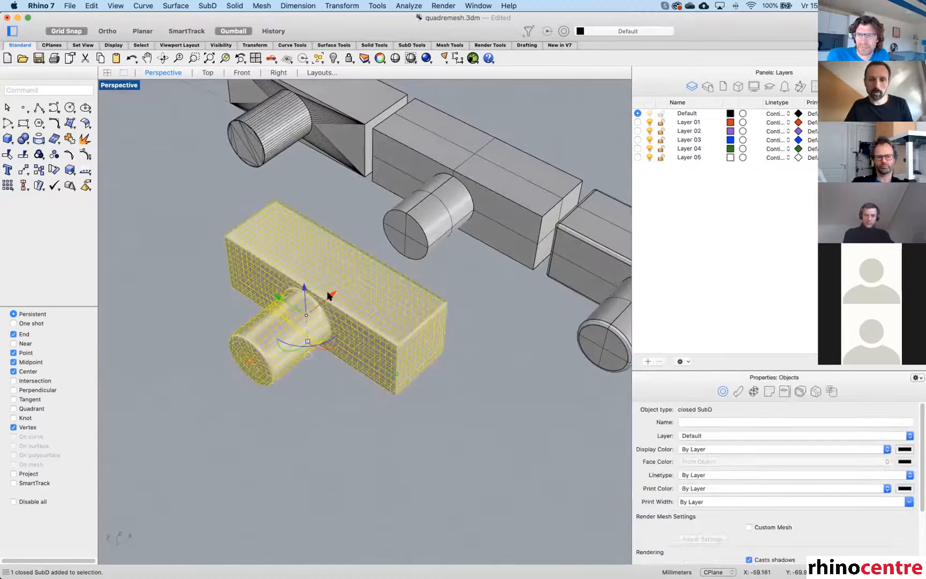
{"action": "key", "text": "Delete"}
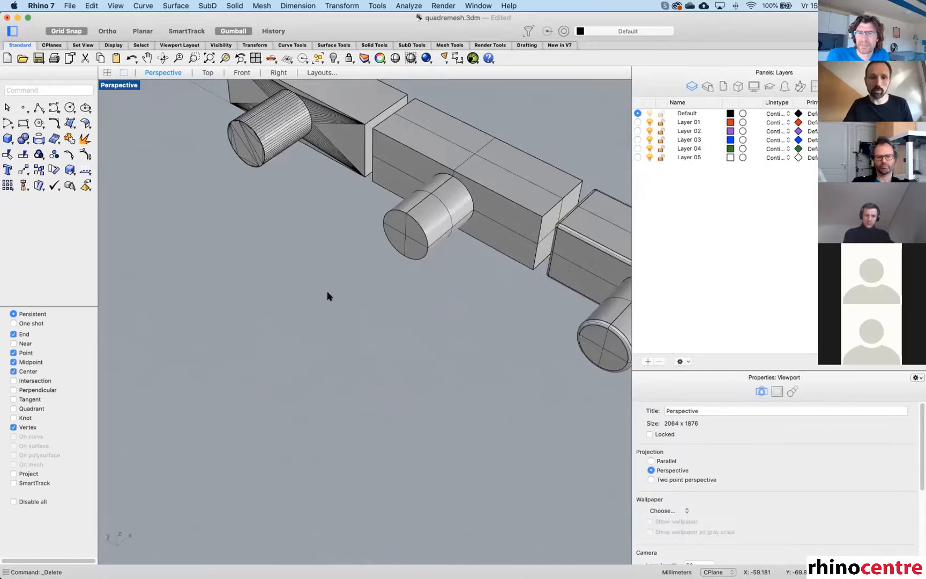
Preview a quad remesh of the triangulated mesh at 2000 target quads with Convert to SubD and hidden input, and cancel it.
{"action": "left_click", "coordinate": [465, 194]}
{"action": "left_click", "coordinate": [347, 128]}
{"action": "right_click_drag", "start_coordinate": [323, 170], "coordinate": [380, 259], "text": "shift"}
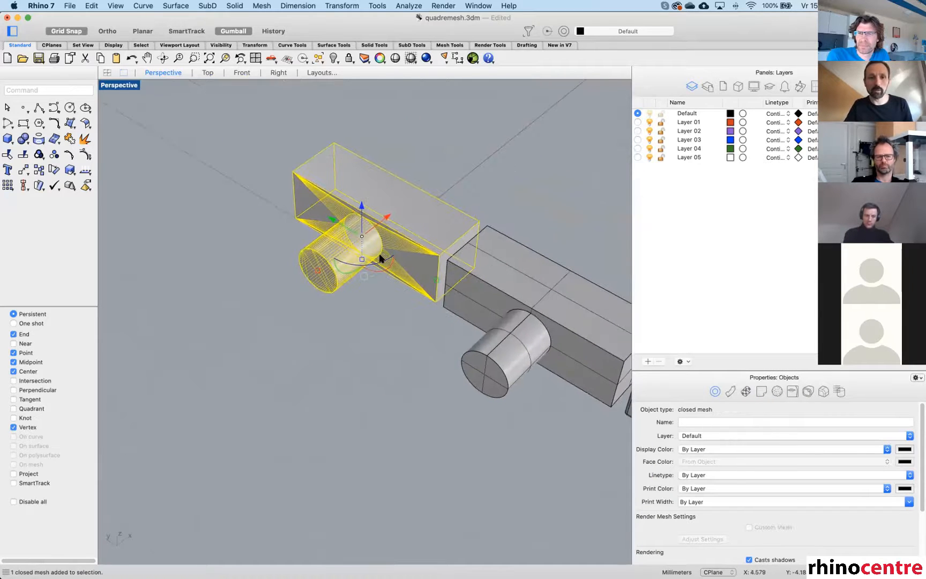
{"action": "type", "text": "QuadRemesh"}
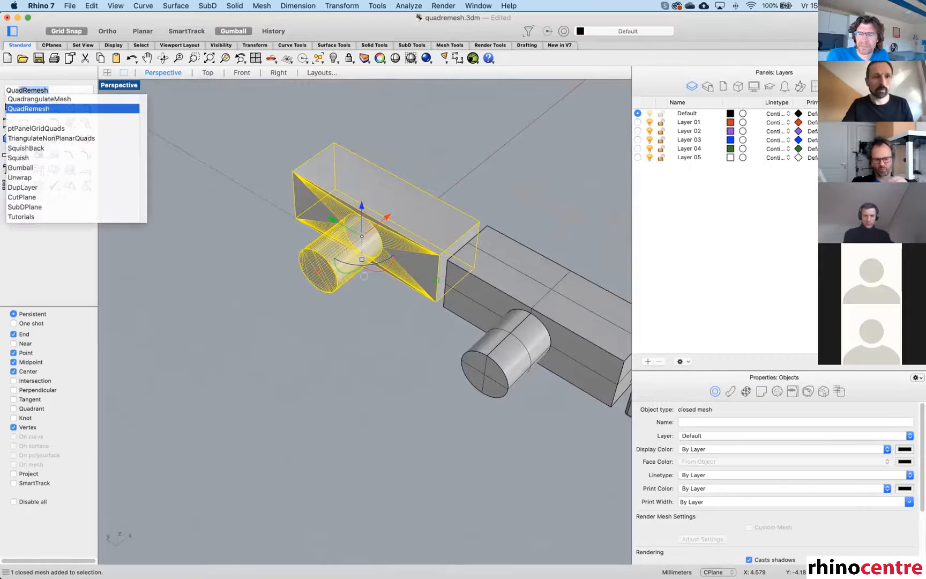
{"action": "key", "text": "Return"}
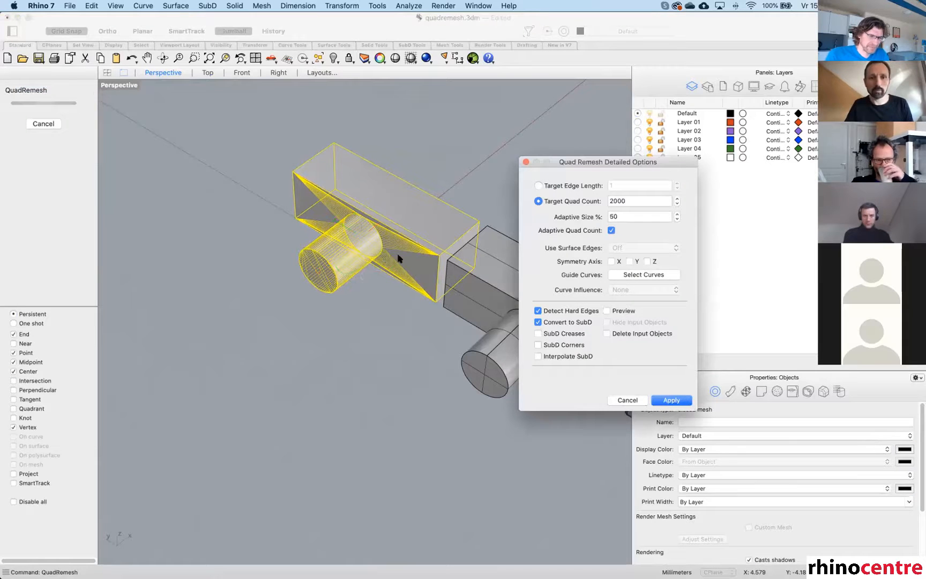
{"action": "left_click", "coordinate": [608, 311]}
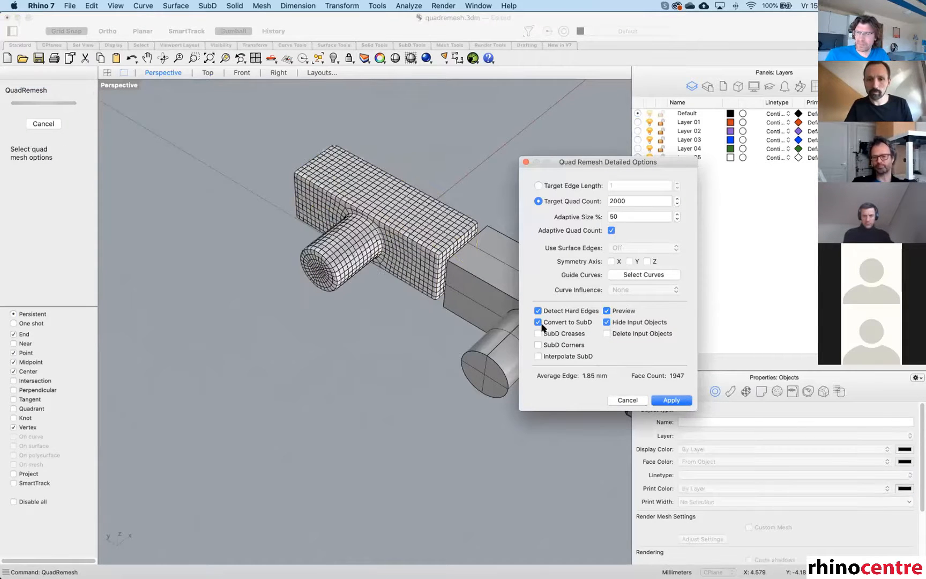
{"action": "right_click_drag", "start_coordinate": [384, 252], "coordinate": [349, 256]}
{"action": "scroll", "coordinate": [370, 252], "scroll_direction": "up", "scroll_amount": 3}
{"action": "scroll", "coordinate": [386, 257], "scroll_direction": "up", "scroll_amount": 5}
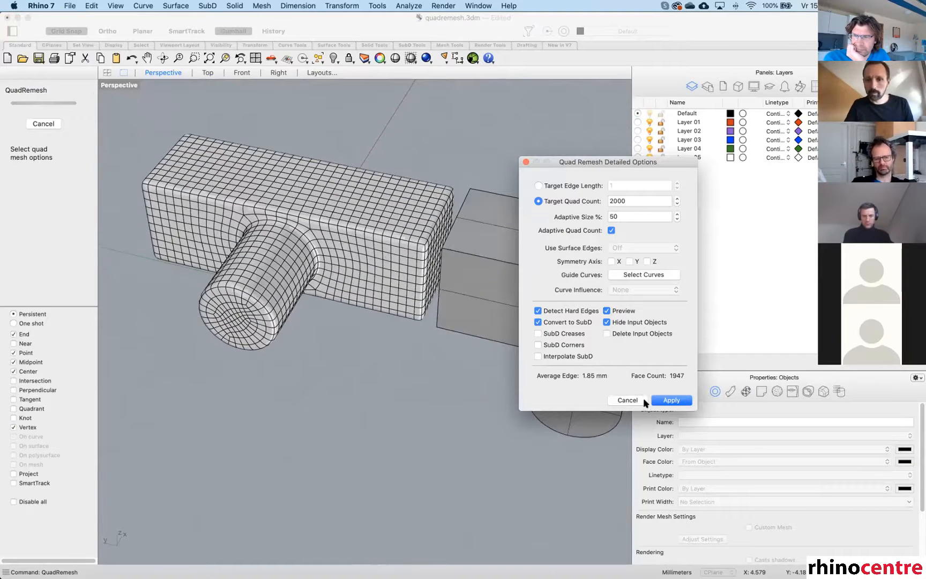
{"action": "left_click", "coordinate": [628, 400]}
Preview a quad remesh of the polysurface with rounded edges at 2000 target quads with Convert to SubD and hidden input.
{"action": "scroll", "coordinate": [413, 268], "scroll_direction": "down", "scroll_amount": 5}
{"action": "right_click_drag", "start_coordinate": [383, 266], "coordinate": [463, 244]}
{"action": "left_click", "coordinate": [468, 272]}
{"action": "right_click", "coordinate": [469, 274]}
{"action": "left_click", "coordinate": [607, 311]}
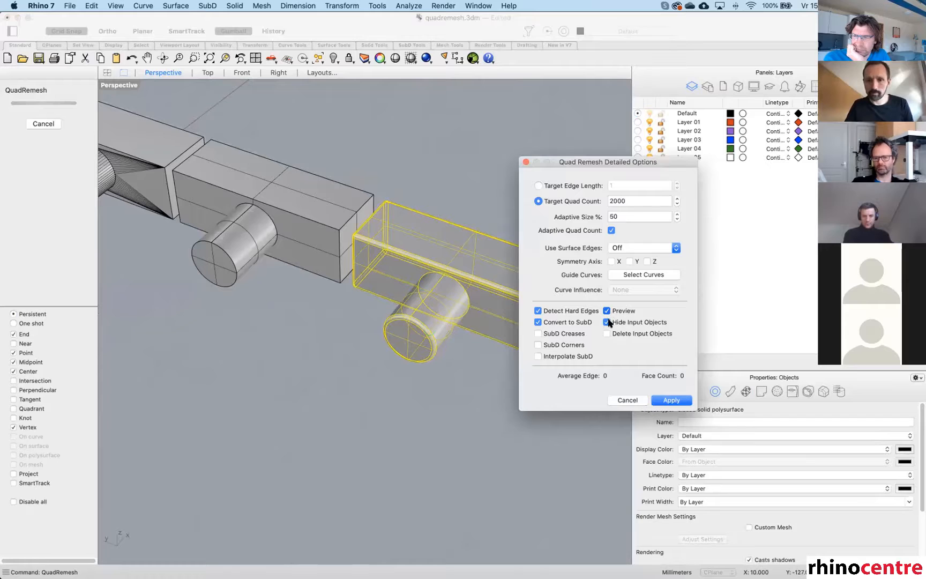
{"action": "right_click_drag", "start_coordinate": [435, 295], "coordinate": [392, 295]}
{"action": "scroll", "coordinate": [392, 296], "scroll_direction": "up", "scroll_amount": 5}
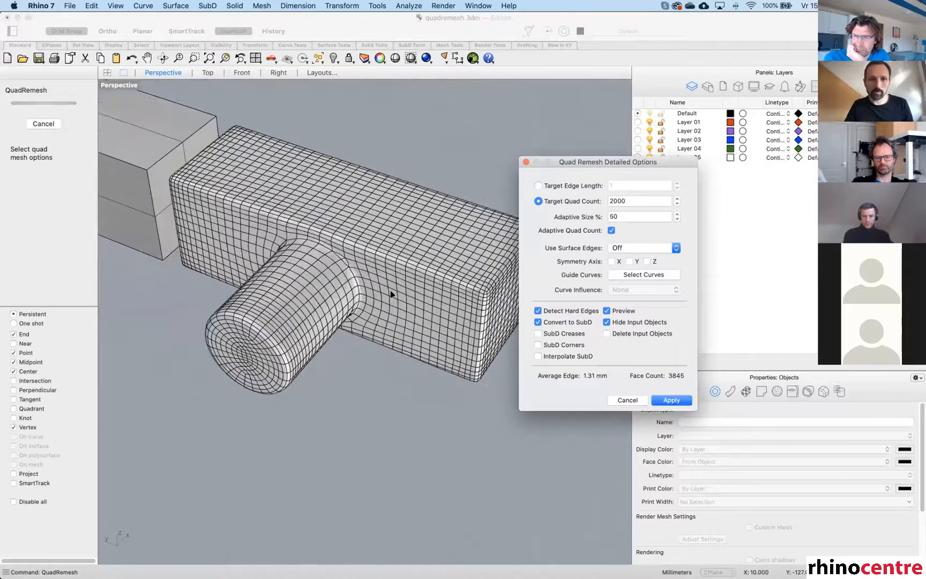
Examine the previewed SubD's face flow where the cylinder meets the rounded box, and compare it with the neighbouring solids.
{"action": "right_click_drag", "start_coordinate": [331, 273], "coordinate": [345, 269]}
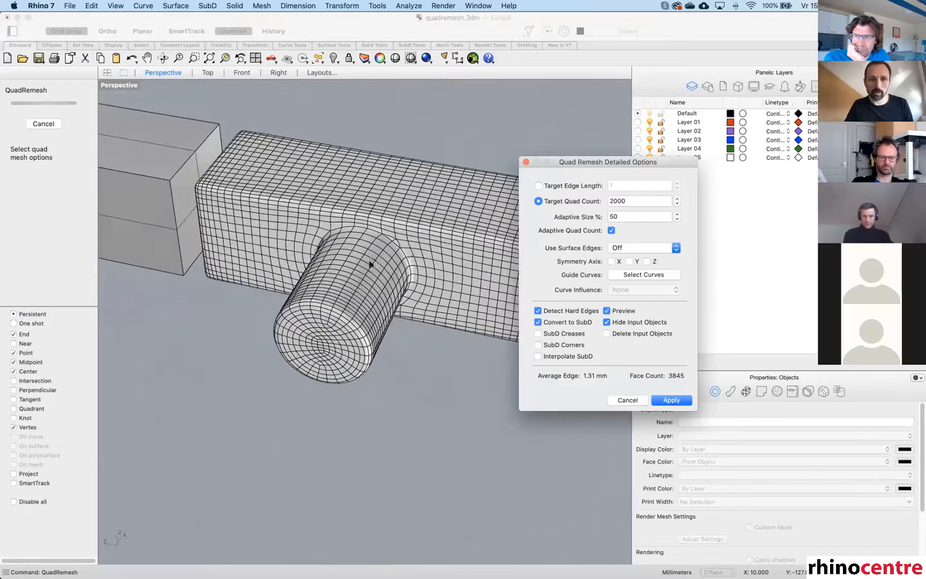
{"action": "scroll", "coordinate": [397, 234], "scroll_direction": "up", "scroll_amount": 6}
{"action": "scroll", "coordinate": [368, 228], "scroll_direction": "up", "scroll_amount": 3}
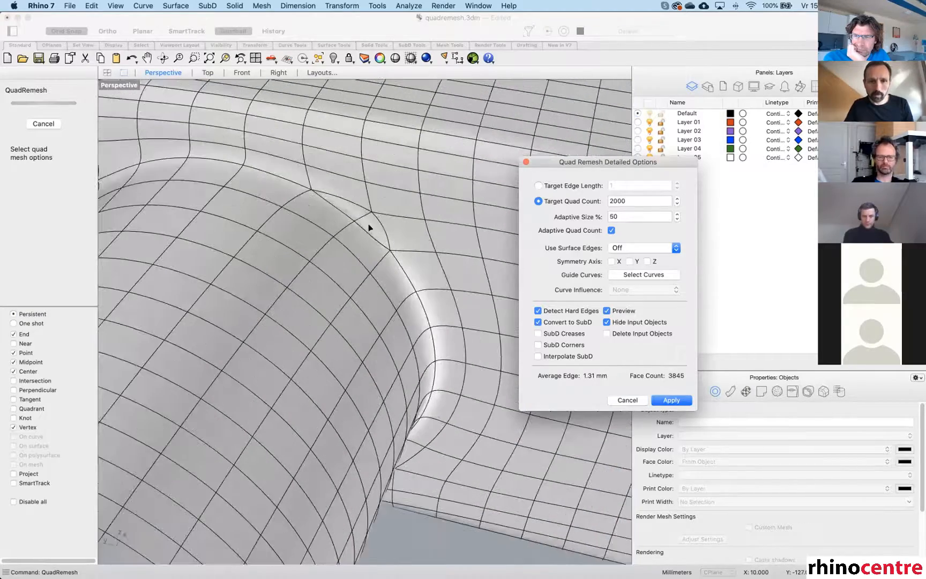
{"action": "scroll", "coordinate": [386, 239], "scroll_direction": "down", "scroll_amount": 6}
{"action": "right_click_drag", "start_coordinate": [386, 239], "coordinate": [440, 258]}
{"action": "scroll", "coordinate": [384, 219], "scroll_direction": "down", "scroll_amount": 4}
{"action": "scroll", "coordinate": [387, 252], "scroll_direction": "down", "scroll_amount": 3}
{"action": "scroll", "coordinate": [386, 253], "scroll_direction": "up", "scroll_amount": 2}
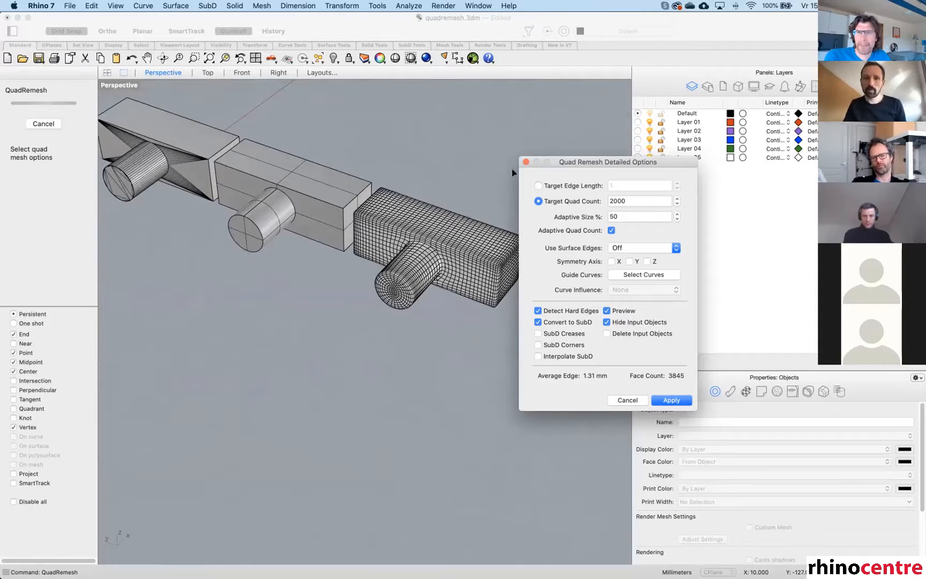
Try coarser remesh previews of the rounded polysurface with target quad counts of 1000 and 100 and adaptive size 0%.
{"action": "double_click", "coordinate": [623, 201]}
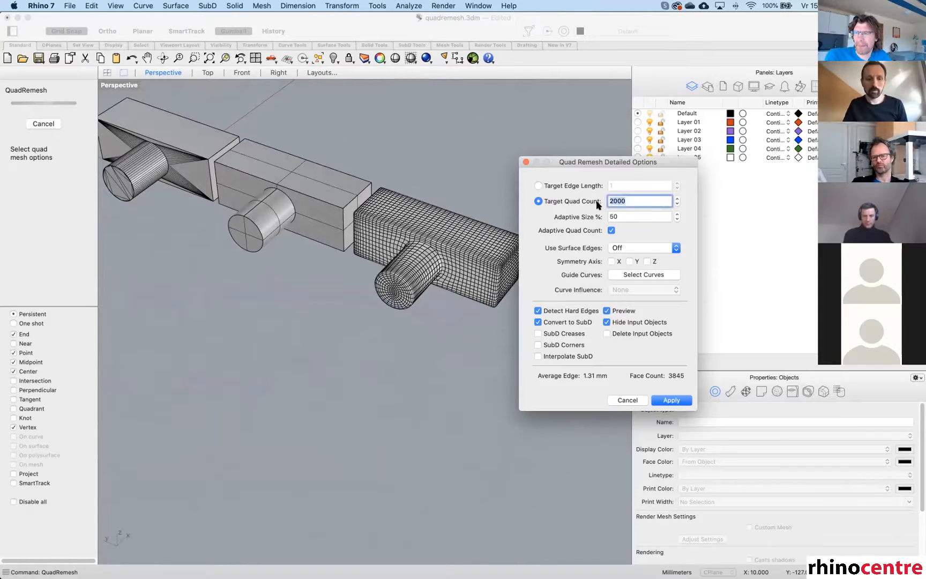
{"action": "type", "text": "1000"}
{"action": "key", "text": "Tab"}
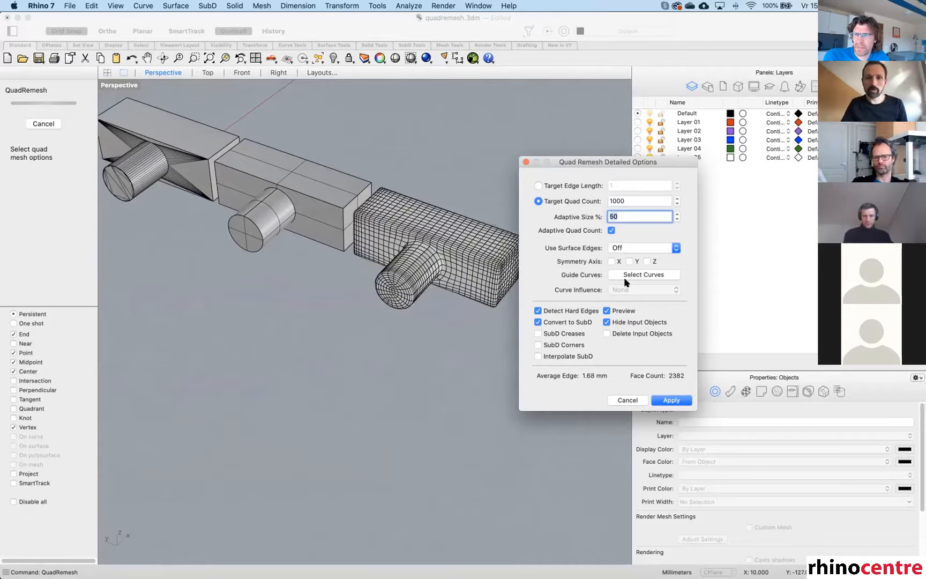
{"action": "double_click", "coordinate": [626, 202]}
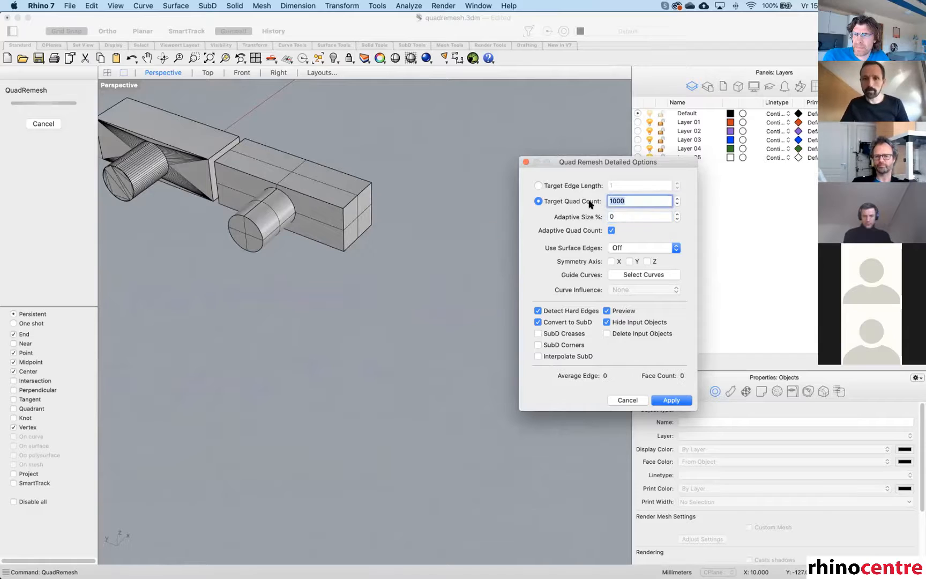
{"action": "type", "text": "100"}
{"action": "left_click", "coordinate": [619, 216]}
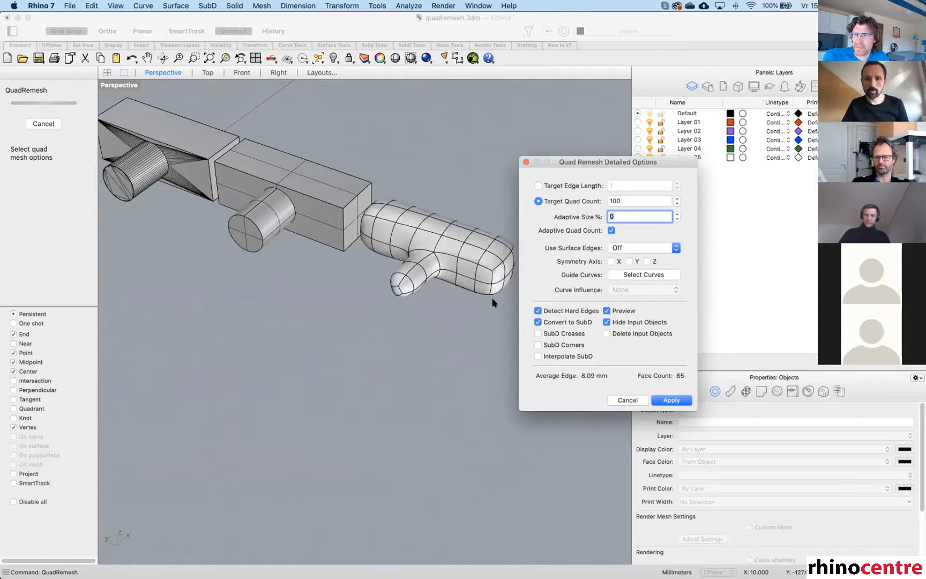
{"action": "mouse_move", "coordinate": [419, 294]}
{"action": "right_mouse_down"}
{"action": "mouse_move", "coordinate": [428, 295]}
{"action": "mouse_move", "coordinate": [403, 264]}
{"action": "mouse_move", "coordinate": [423, 304]}
{"action": "right_mouse_up"}
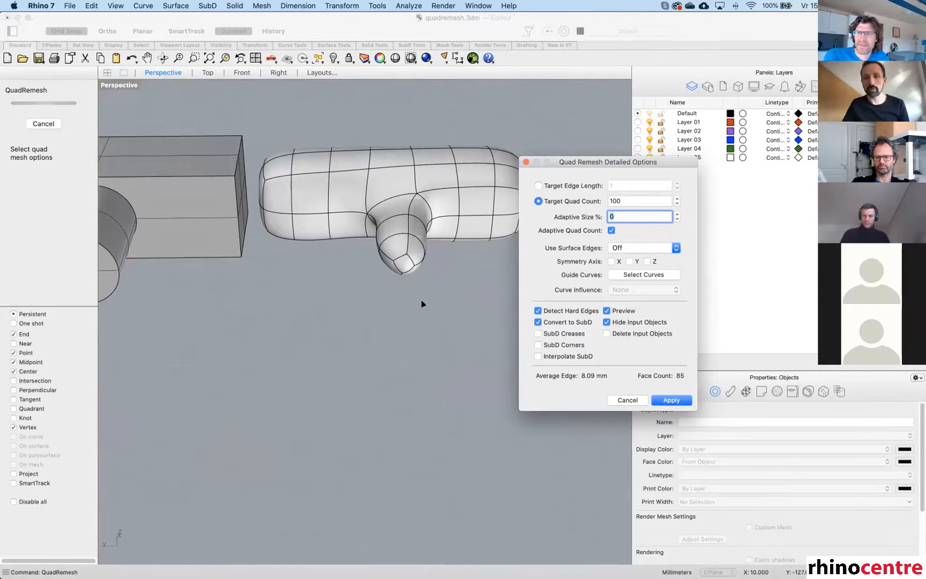
Try SubD Creases on the coarse preview of the rounded polysurface, inspect the cylinder junction, and cancel the remesh.
{"action": "left_click", "coordinate": [538, 333]}
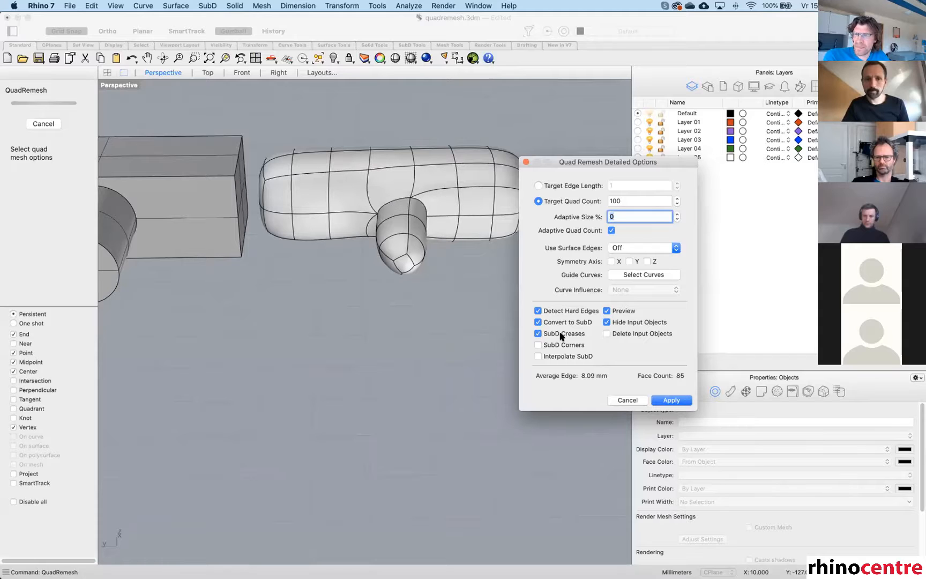
{"action": "right_click_drag", "start_coordinate": [396, 304], "coordinate": [355, 306]}
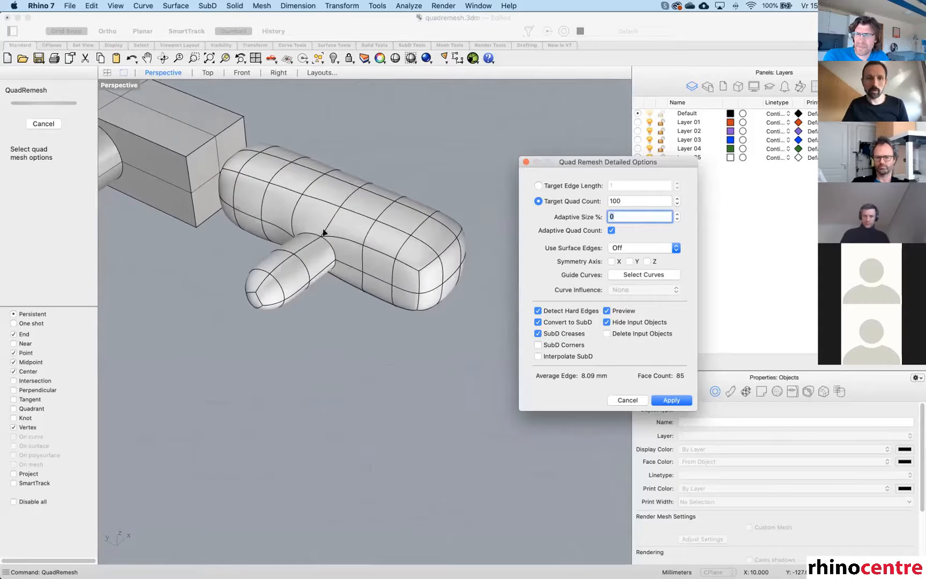
{"action": "scroll", "coordinate": [381, 258], "scroll_direction": "down", "scroll_amount": 3}
{"action": "right_click_drag", "start_coordinate": [287, 220], "coordinate": [327, 236], "text": "shift"}
{"action": "left_click", "coordinate": [627, 400]}
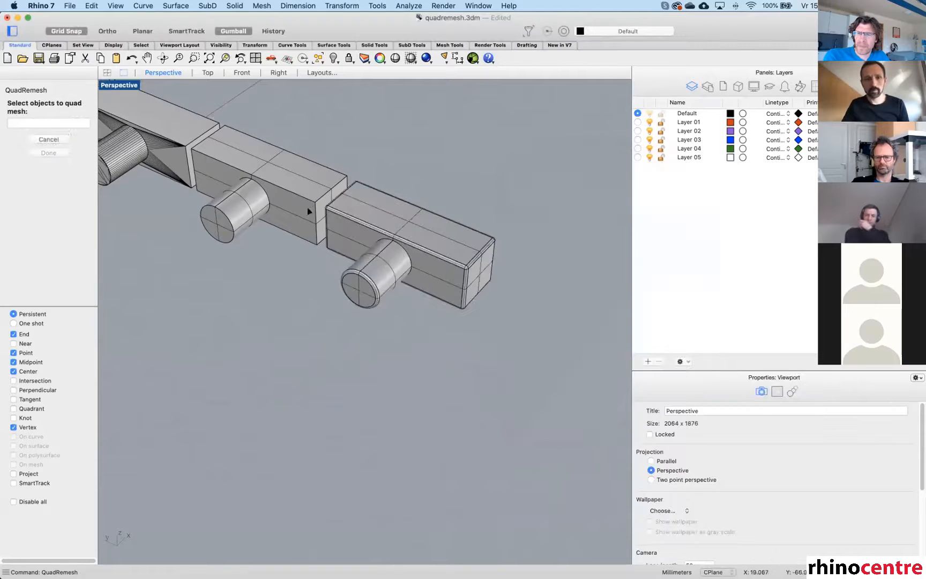
Preview a quad remesh of the middle polysurface at 100 target quads, adaptive size 0%, with Convert to SubD, SubD Creases and hidden input.
{"action": "key", "text": "Return"}
{"action": "left_click_drag", "start_coordinate": [637, 201], "coordinate": [604, 201]}
{"action": "type", "text": "5"}
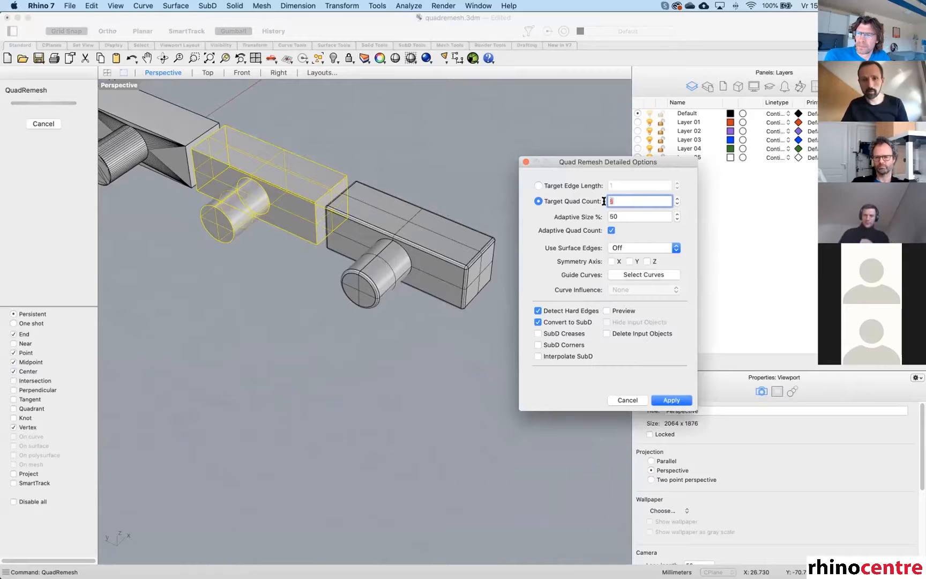
{"action": "key", "text": "Tab"}
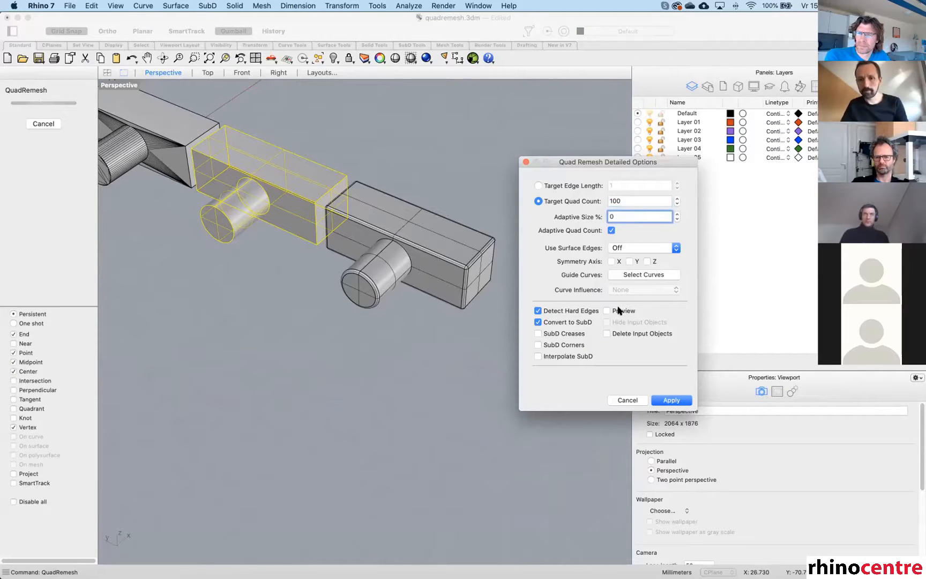
{"action": "left_click", "coordinate": [615, 311]}
{"action": "left_click", "coordinate": [539, 333]}
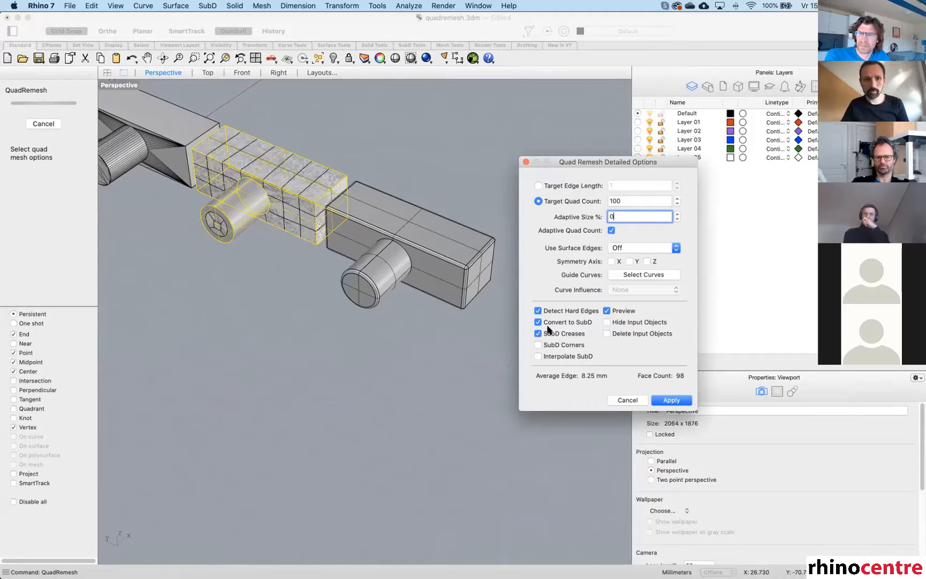
{"action": "left_click", "coordinate": [607, 322]}
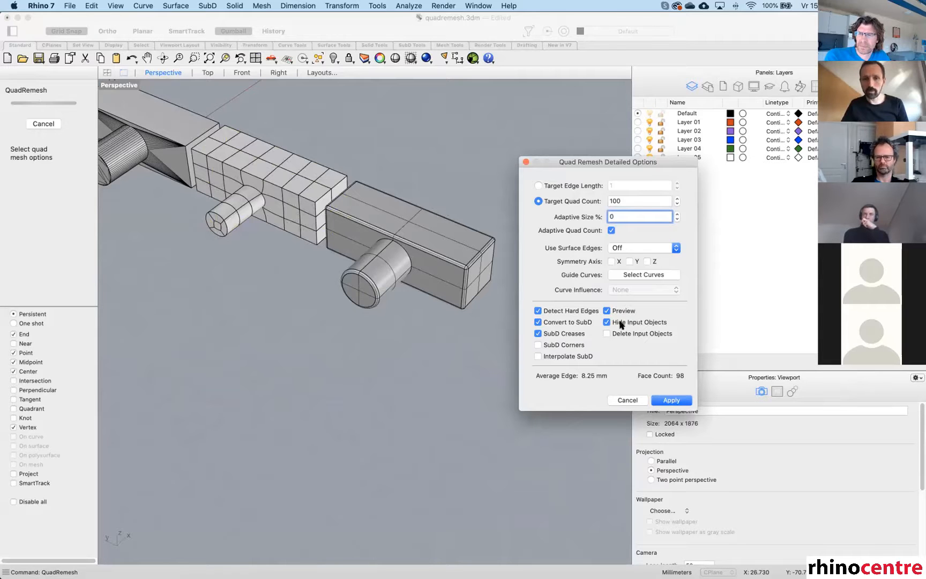
{"action": "scroll", "coordinate": [268, 230], "scroll_direction": "up", "scroll_amount": 6}
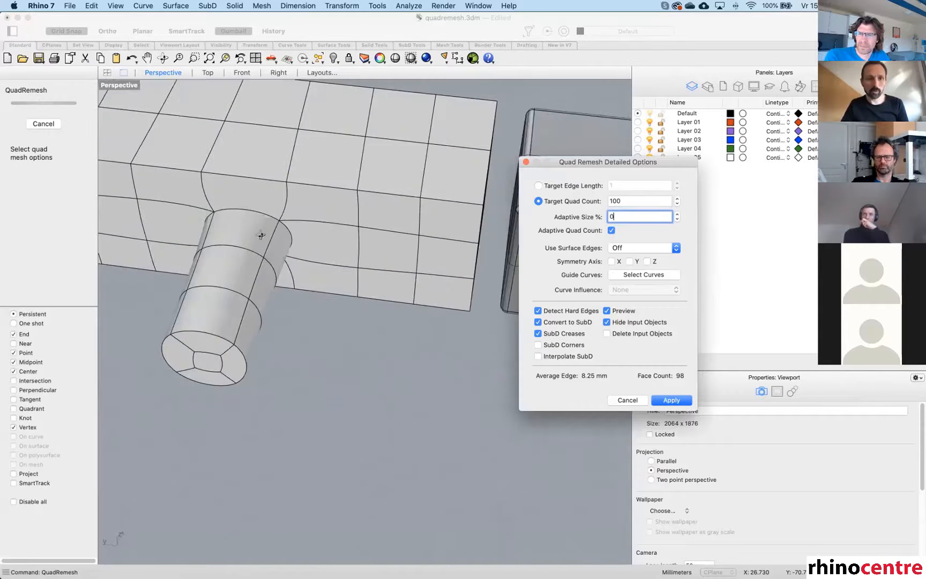
{"action": "right_click_drag", "start_coordinate": [240, 223], "coordinate": [333, 240]}
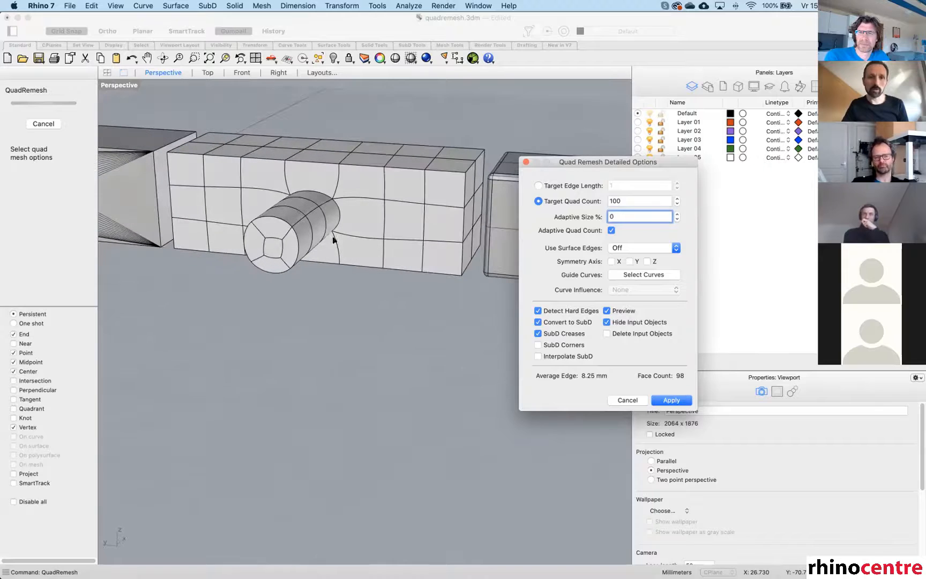
Raise the target quad count of the middle polysurface's remesh preview to 200 and inspect the cylinder junction.
{"action": "double_click", "coordinate": [624, 200]}
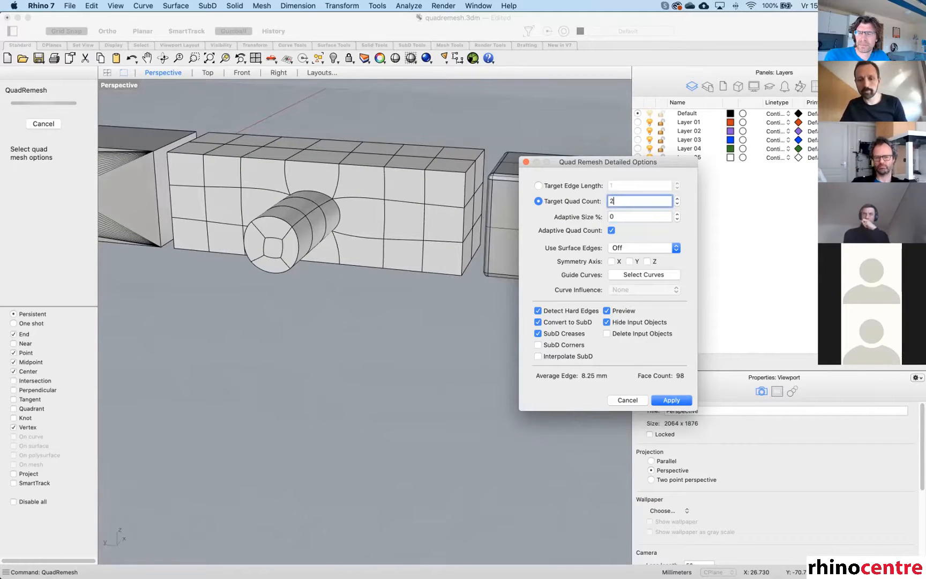
{"action": "left_click", "coordinate": [634, 213]}
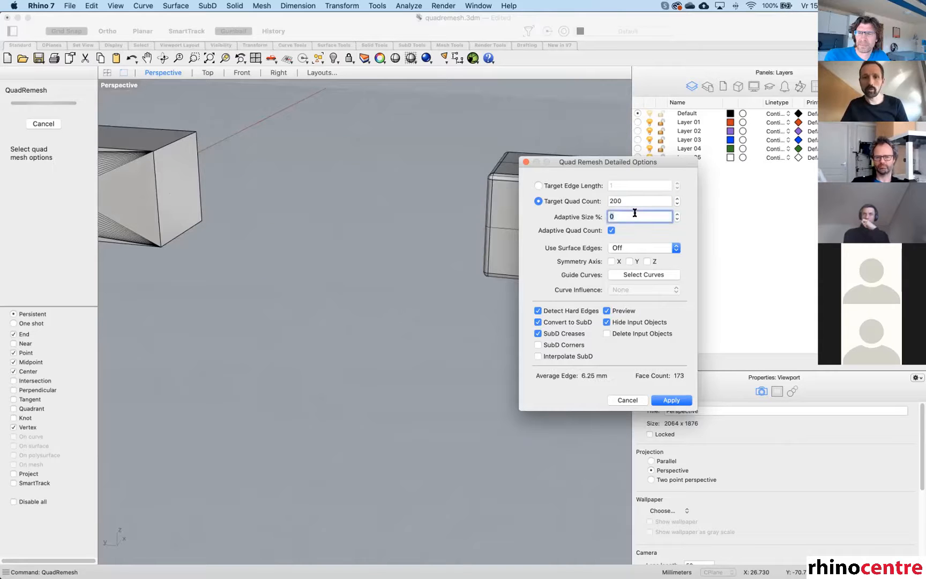
{"action": "right_click_drag", "start_coordinate": [390, 256], "coordinate": [378, 275]}
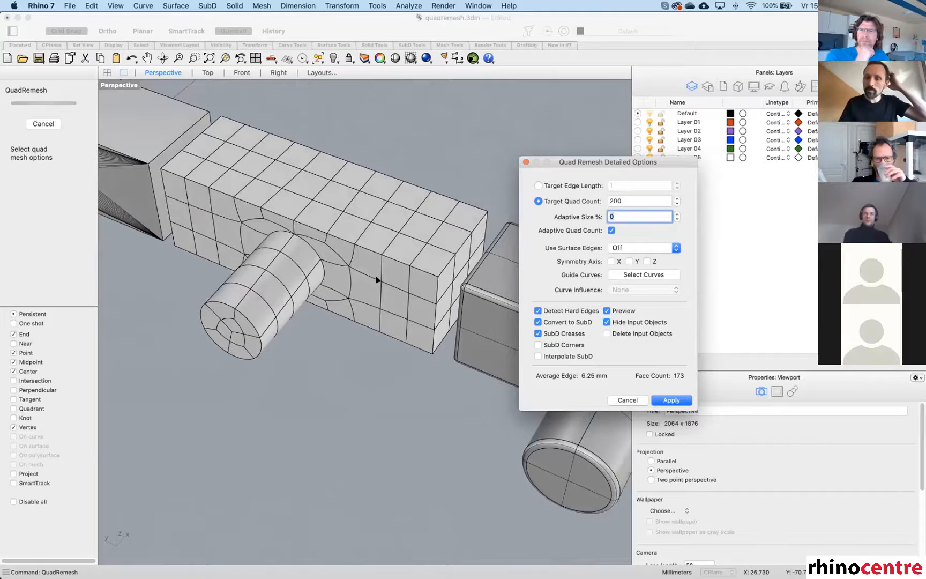
Try Y-axis symmetry on the middle polysurface's remesh preview and switch it to X-axis symmetry.
{"action": "right_click_drag", "start_coordinate": [486, 245], "coordinate": [435, 274]}
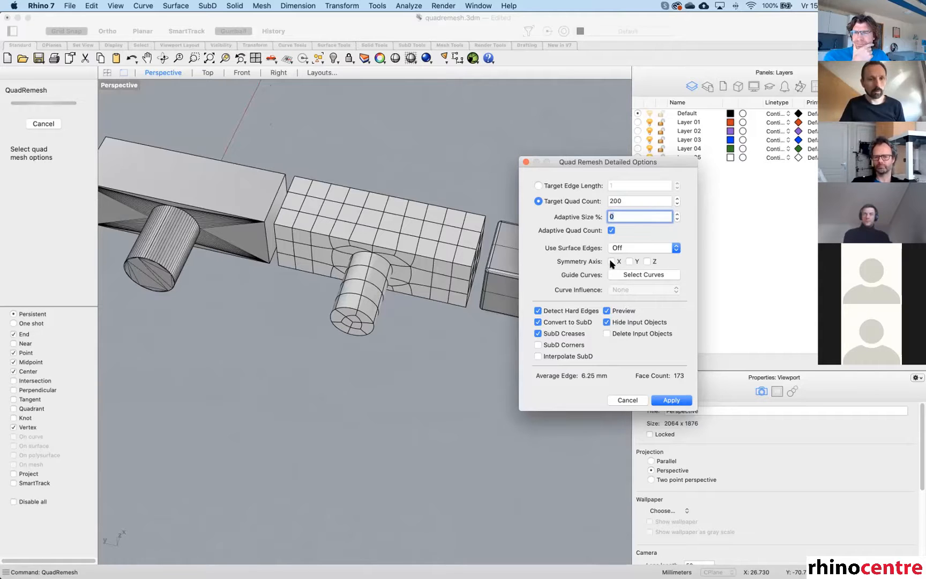
{"action": "left_click", "coordinate": [629, 262]}
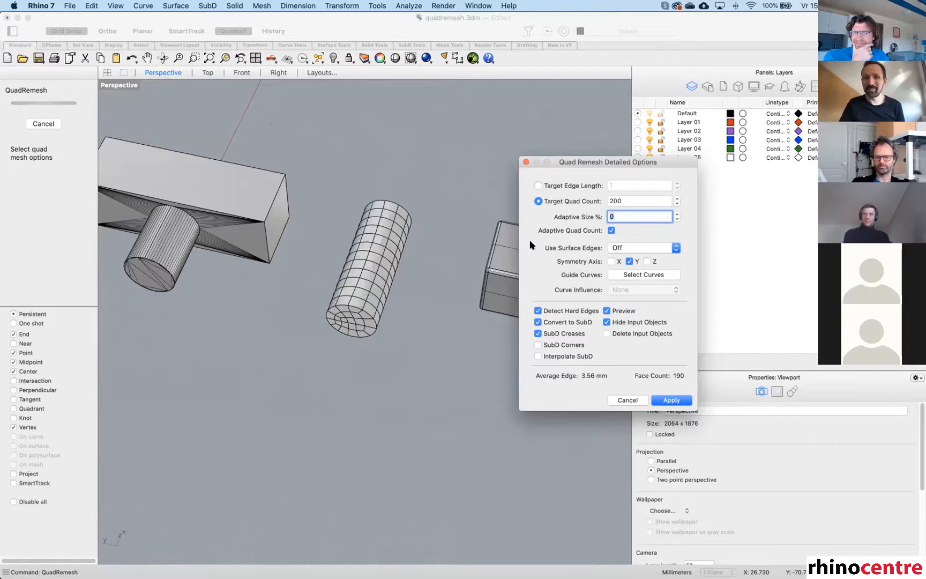
{"action": "left_click", "coordinate": [611, 261]}
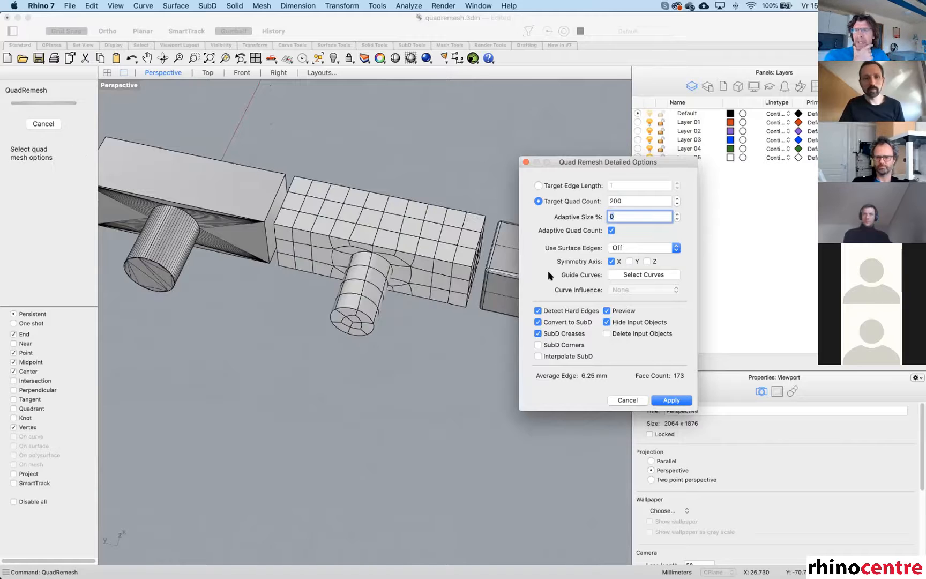
Inspect the X-symmetric remesh preview of the middle polysurface and cancel the remesh.
{"action": "right_click_drag", "start_coordinate": [447, 279], "coordinate": [453, 288]}
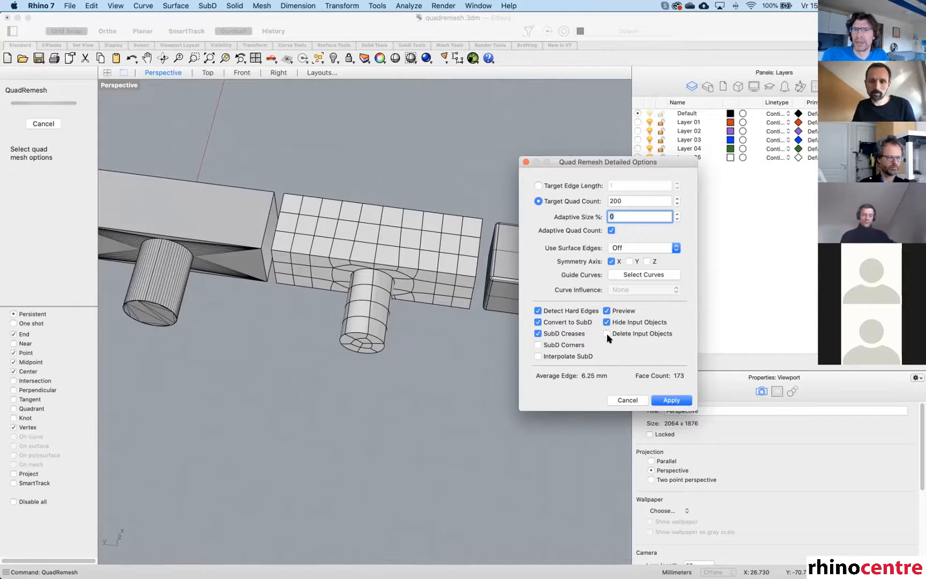
{"action": "left_click", "coordinate": [630, 400]}
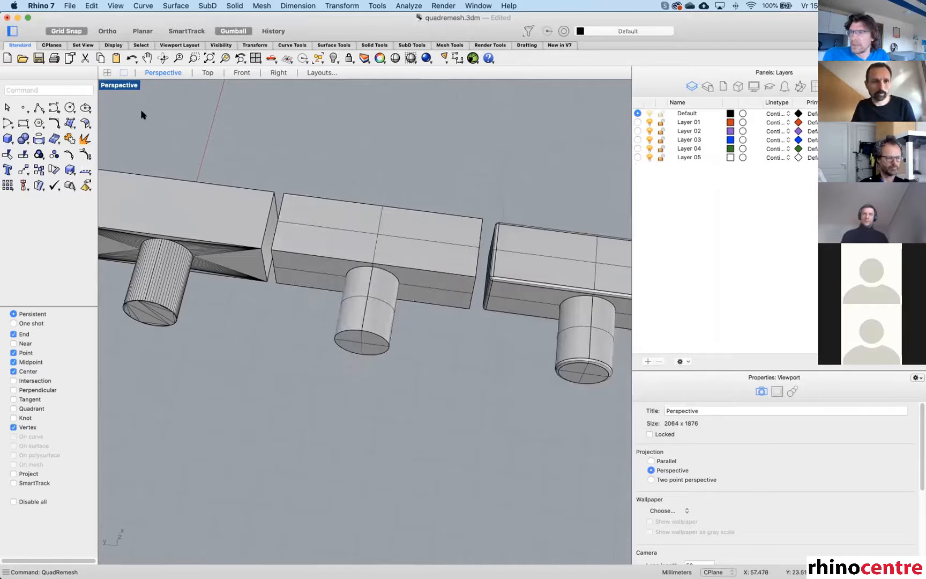
Draw a degree 3 curve across the middle polysurface's top face between opposite corners, with Near snap on and Point, Midpoint and Center snaps off.
{"action": "left_click", "coordinate": [54, 108]}
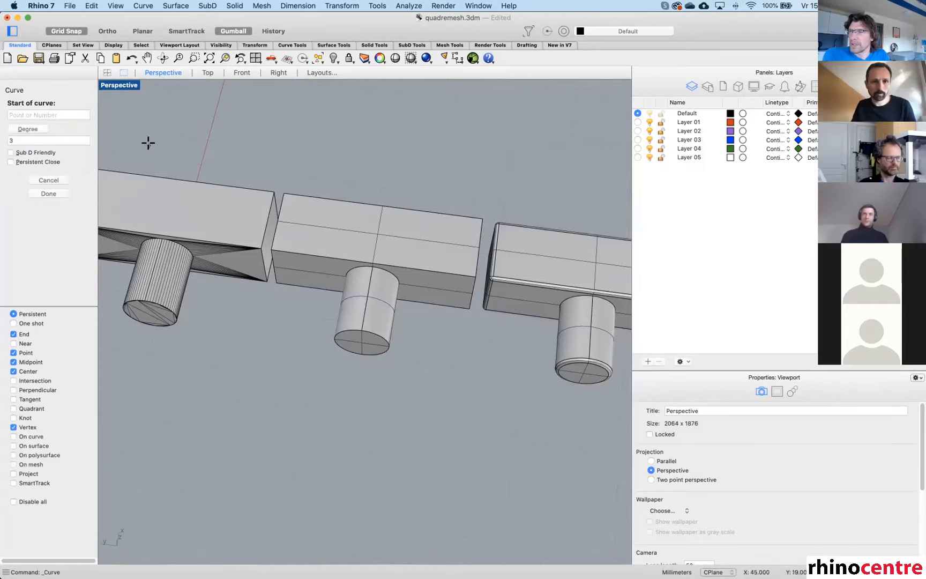
{"action": "left_click", "coordinate": [271, 250]}
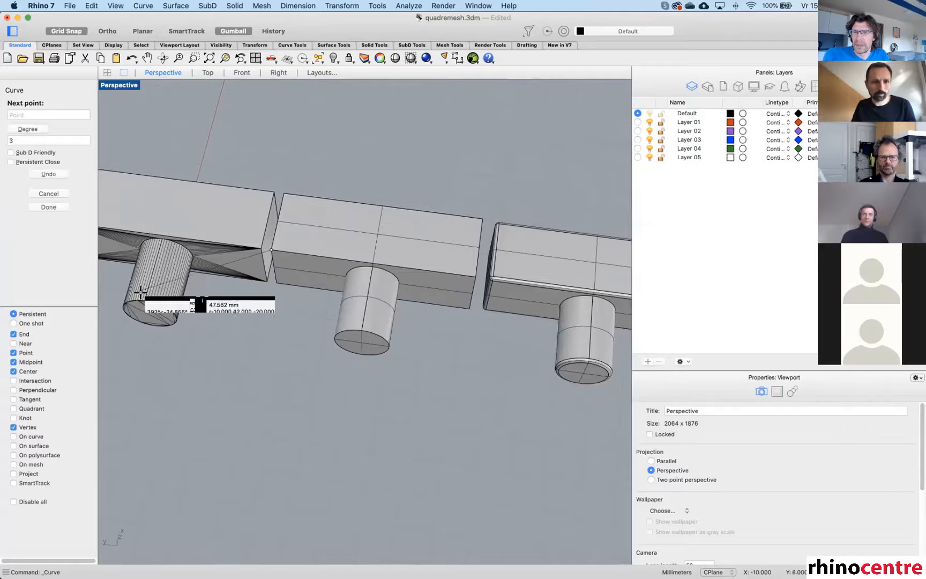
{"action": "left_click", "coordinate": [25, 352]}
{"action": "left_click", "coordinate": [26, 362]}
{"action": "left_click", "coordinate": [26, 371]}
{"action": "left_click", "coordinate": [24, 344]}
{"action": "left_click", "coordinate": [337, 200]}
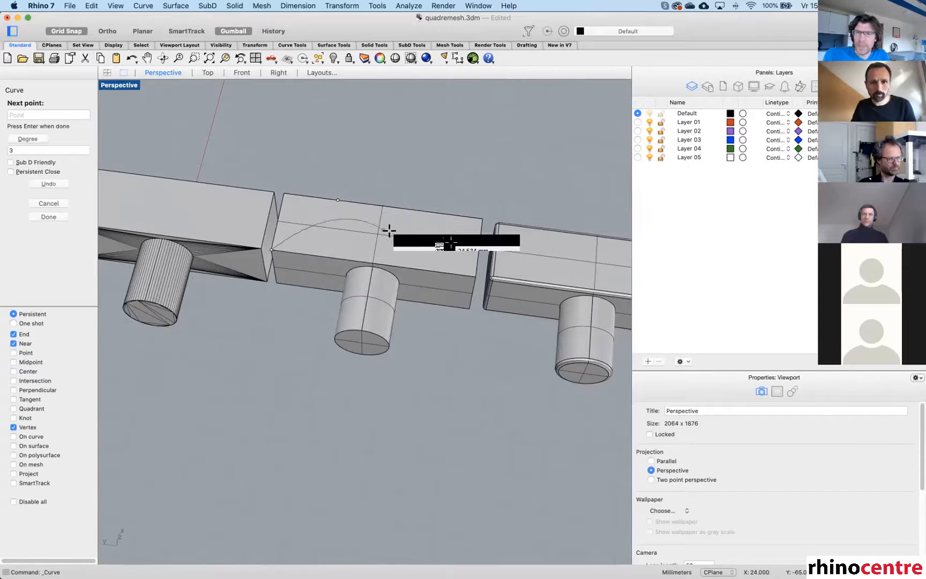
{"action": "left_click", "coordinate": [423, 245]}
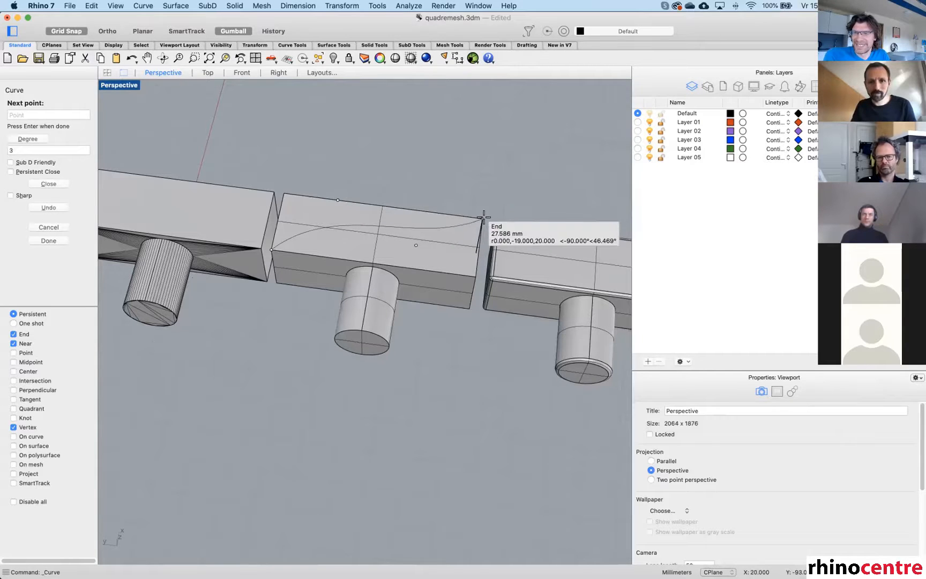
{"action": "key", "text": "Escape"}
Show the control points of the curve on the middle polysurface and move its inner points to form a stronger S shape.
{"action": "right_click_drag", "start_coordinate": [412, 267], "coordinate": [411, 244]}
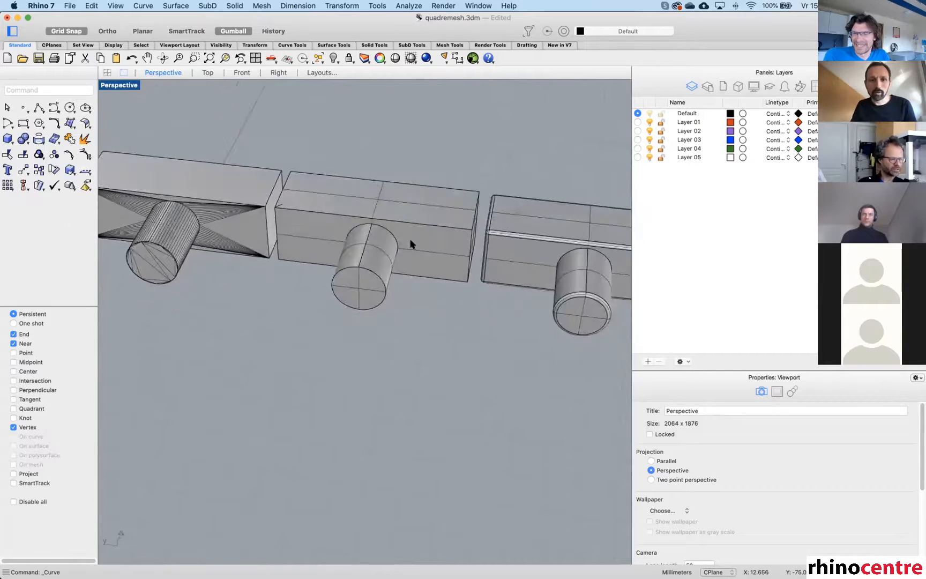
{"action": "left_click", "coordinate": [281, 203]}
{"action": "left_click", "coordinate": [278, 206]}
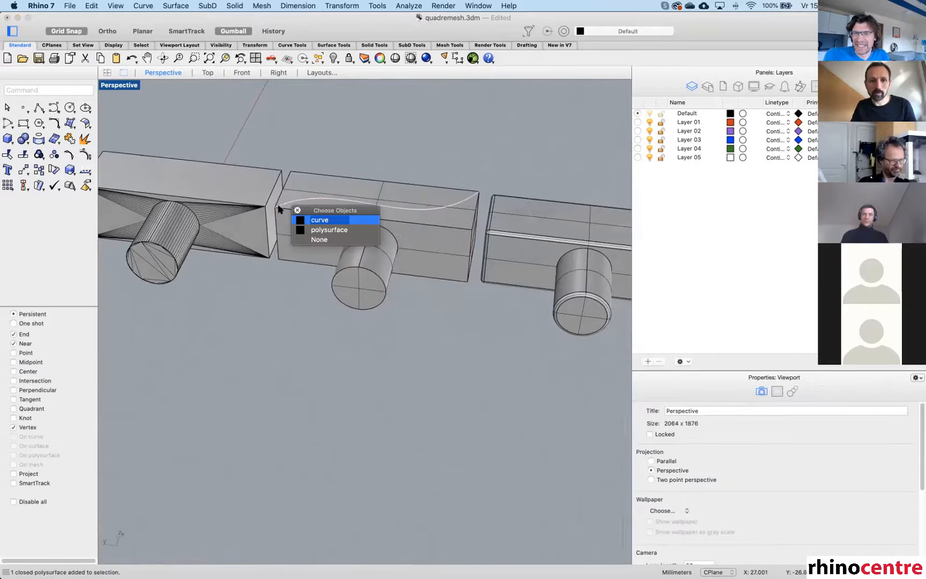
{"action": "left_click", "coordinate": [321, 220]}
{"action": "right_click_drag", "start_coordinate": [432, 251], "coordinate": [388, 294]}
{"action": "key", "text": "F10"}
{"action": "left_click", "coordinate": [388, 295]}
{"action": "left_click_drag", "start_coordinate": [388, 295], "coordinate": [389, 239]}
{"action": "right_click_drag", "start_coordinate": [390, 239], "coordinate": [434, 246]}
{"action": "left_click_drag", "start_coordinate": [455, 242], "coordinate": [332, 259]}
{"action": "right_click_drag", "start_coordinate": [332, 259], "coordinate": [453, 261]}
{"action": "key", "text": "Escape"}
Preview a quad remesh of the middle polysurface using the S-shaped curve on its top face as the guide curve.
{"action": "right_click_drag", "start_coordinate": [376, 227], "coordinate": [344, 251]}
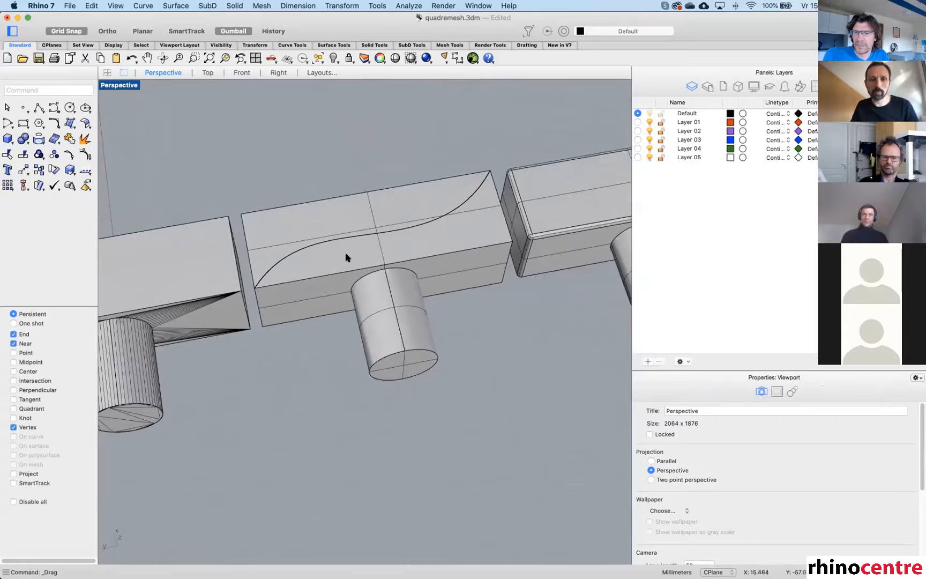
{"action": "type", "text": "quadr"}
{"action": "key", "text": "Return"}
{"action": "left_click", "coordinate": [482, 246]}
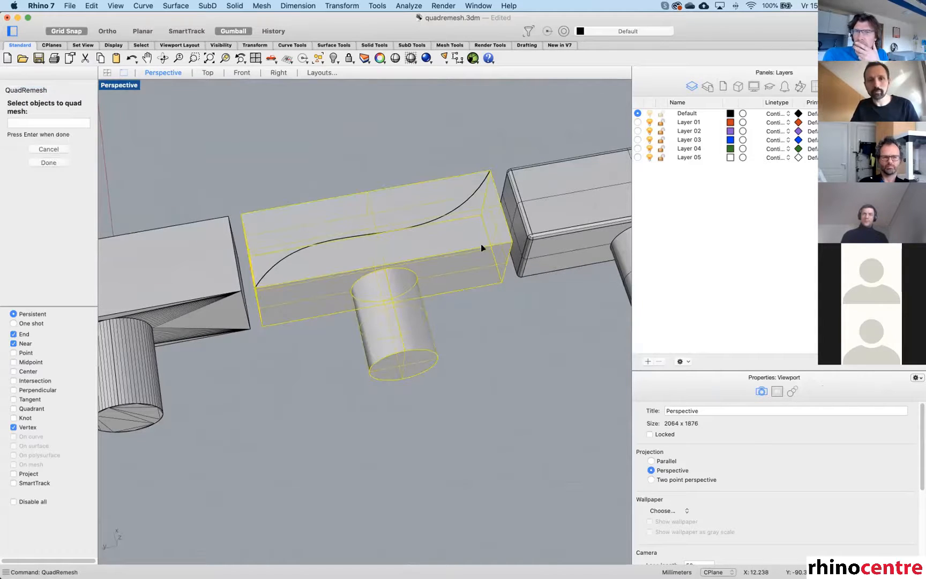
{"action": "key", "text": "Return"}
{"action": "left_click", "coordinate": [633, 275]}
{"action": "left_click", "coordinate": [452, 209]}
{"action": "key", "text": "Return"}
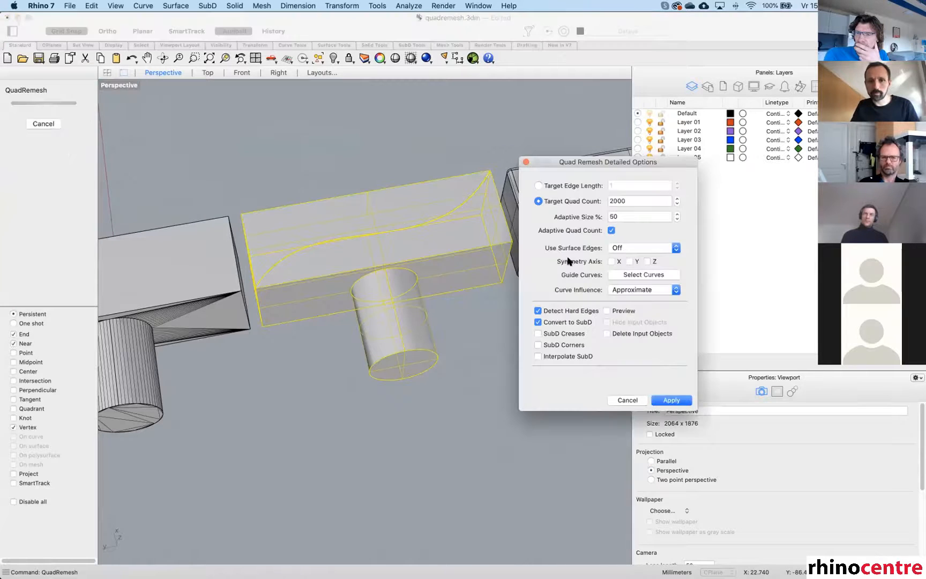
{"action": "left_click", "coordinate": [607, 312]}
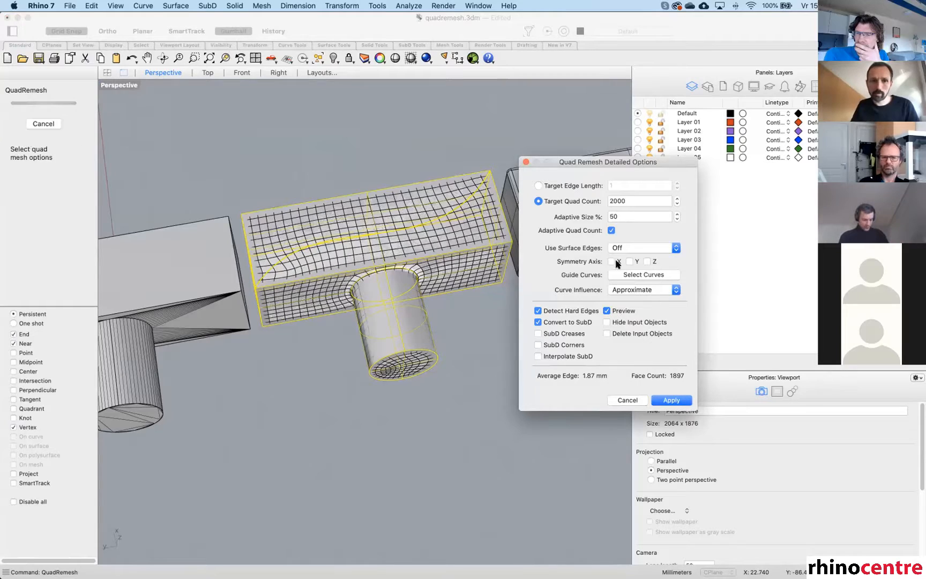
Examine how the previewed quads follow the guide curve on the top face, and cancel the remesh.
{"action": "right_click_drag", "start_coordinate": [349, 236], "coordinate": [387, 160]}
{"action": "scroll", "coordinate": [404, 182], "scroll_direction": "up", "scroll_amount": 6}
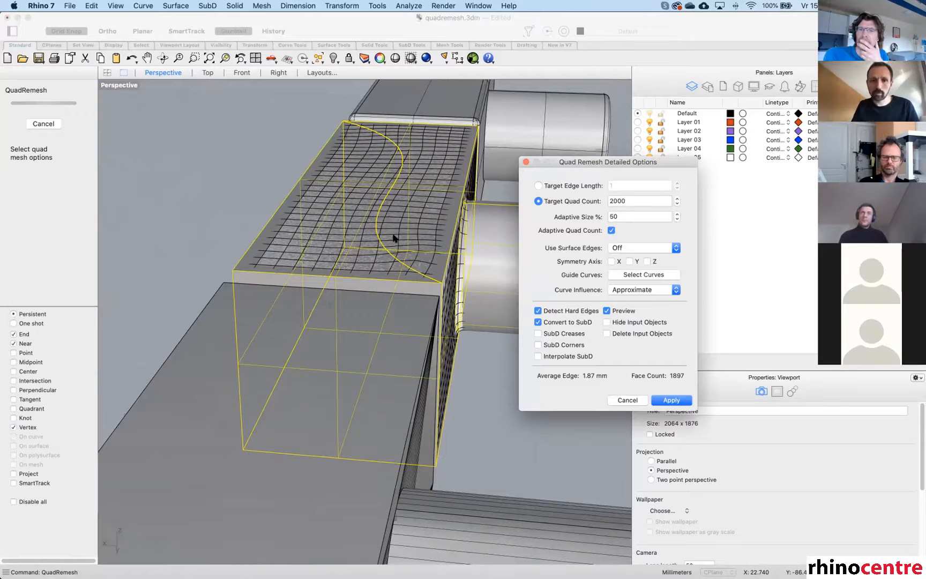
{"action": "scroll", "coordinate": [392, 157], "scroll_direction": "down", "scroll_amount": 8}
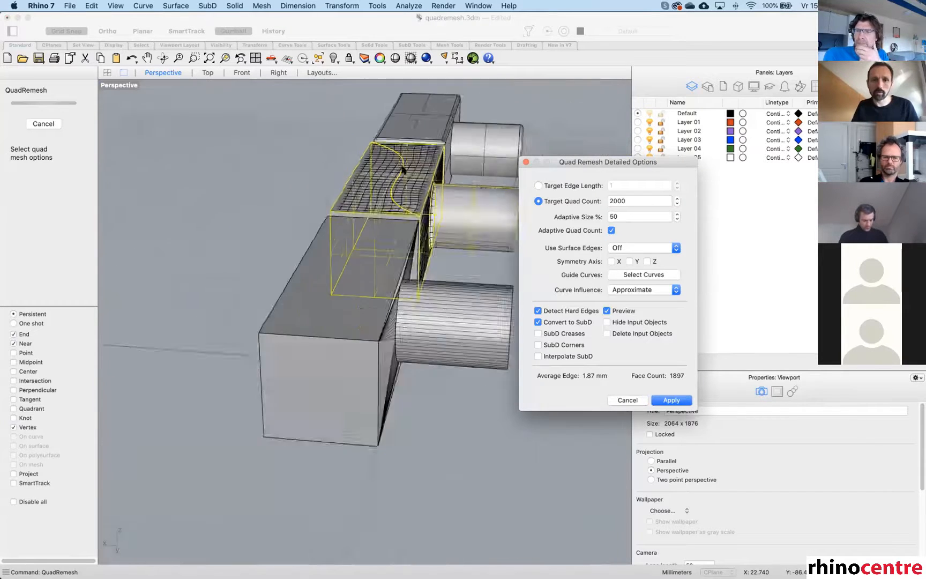
{"action": "scroll", "coordinate": [418, 218], "scroll_direction": "up", "scroll_amount": 3}
{"action": "right_click_drag", "start_coordinate": [421, 223], "coordinate": [397, 210]}
{"action": "key", "text": "Escape"}
{"action": "key", "text": "Escape"}
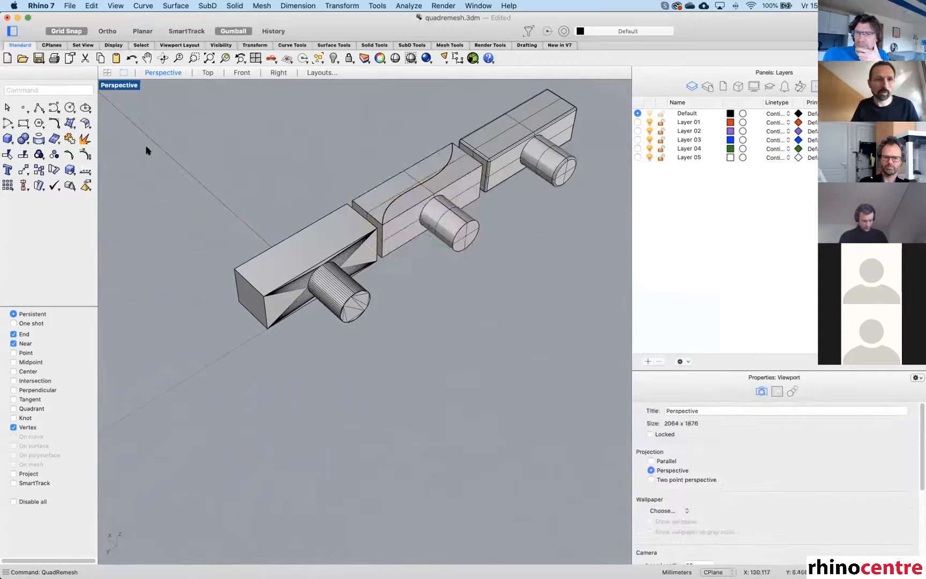
Create a flat four-corner surface on the ground plane in front of the three box-and-cylinder objects.
{"action": "left_click", "coordinate": [67, 121]}
{"action": "left_click", "coordinate": [309, 372]}
{"action": "left_click", "coordinate": [449, 304]}
{"action": "left_click", "coordinate": [535, 397]}
{"action": "left_click", "coordinate": [375, 488]}
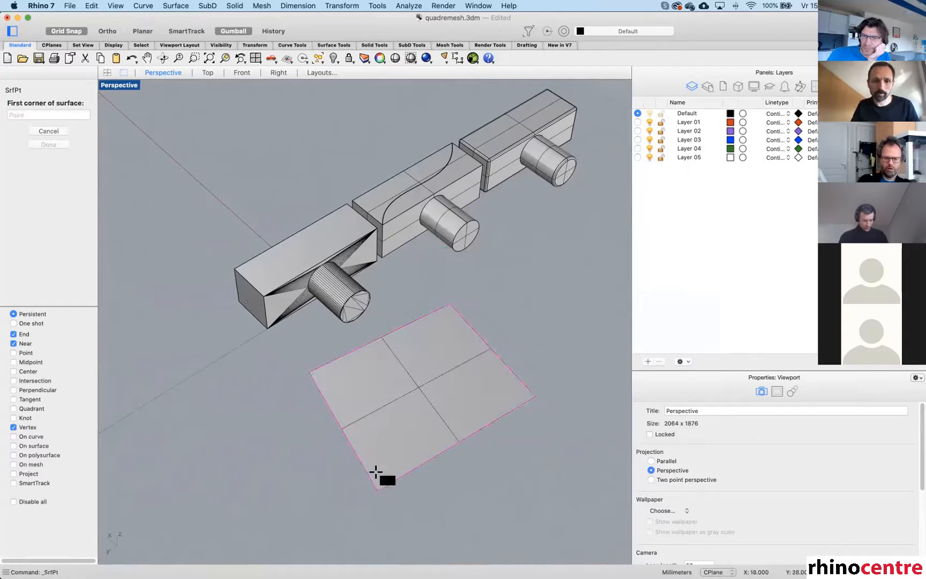
{"action": "key", "text": "Escape"}
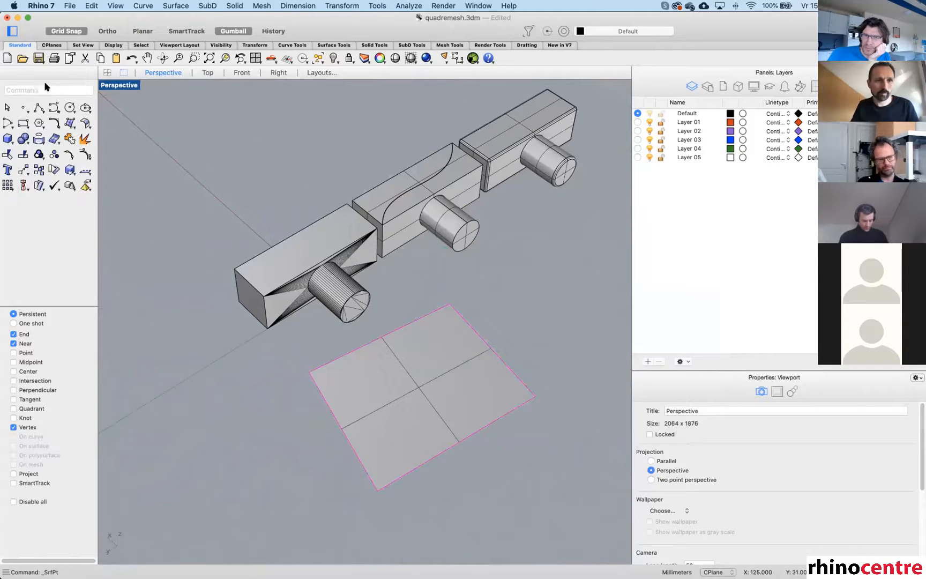
Draw a degree 3 S-shaped curve across the flat four-corner surface.
{"action": "left_click", "coordinate": [61, 110]}
{"action": "left_click", "coordinate": [373, 349]}
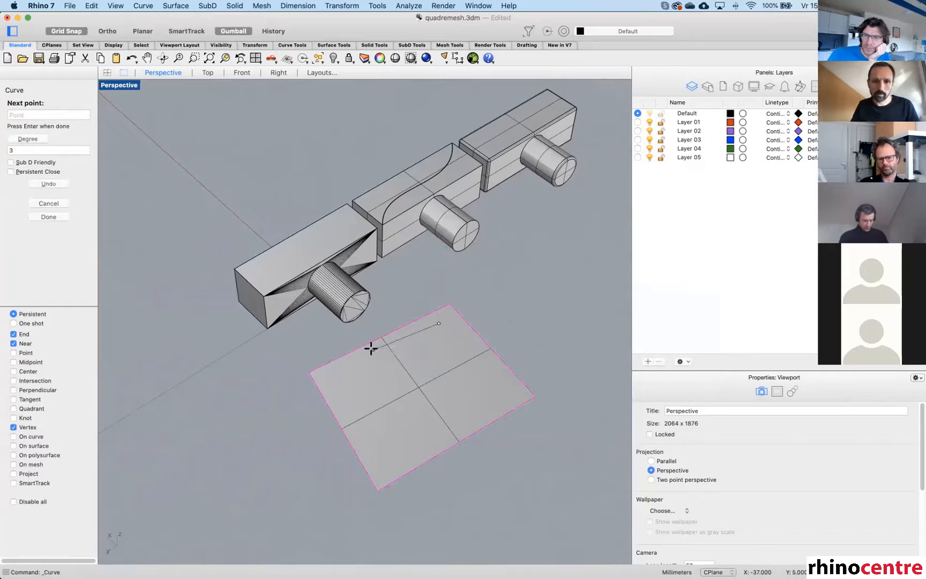
{"action": "left_click", "coordinate": [446, 397]}
{"action": "left_click", "coordinate": [441, 437]}
{"action": "left_click", "coordinate": [384, 460]}
{"action": "key", "text": "Return"}
{"action": "right_click_drag", "start_coordinate": [466, 388], "coordinate": [473, 366]}
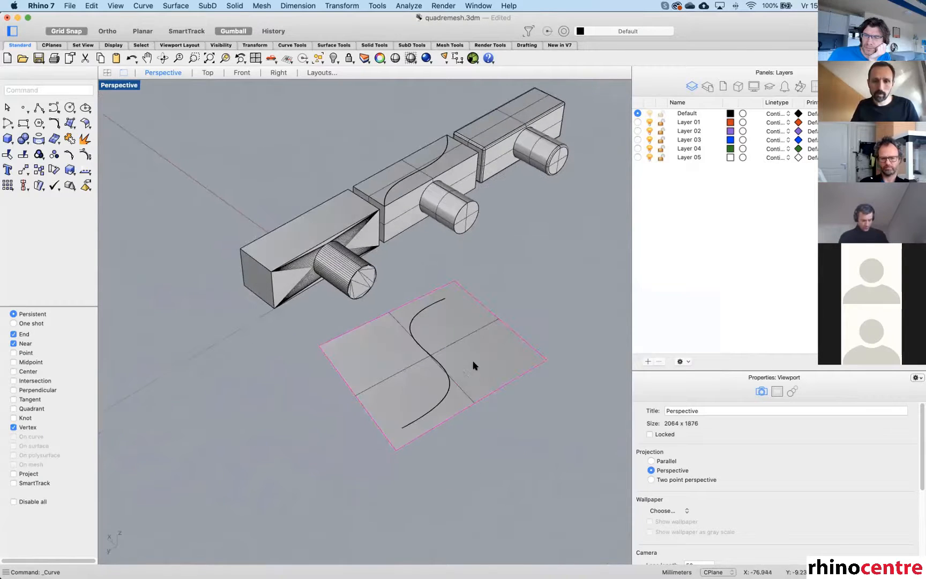
{"action": "type", "text": "r"}
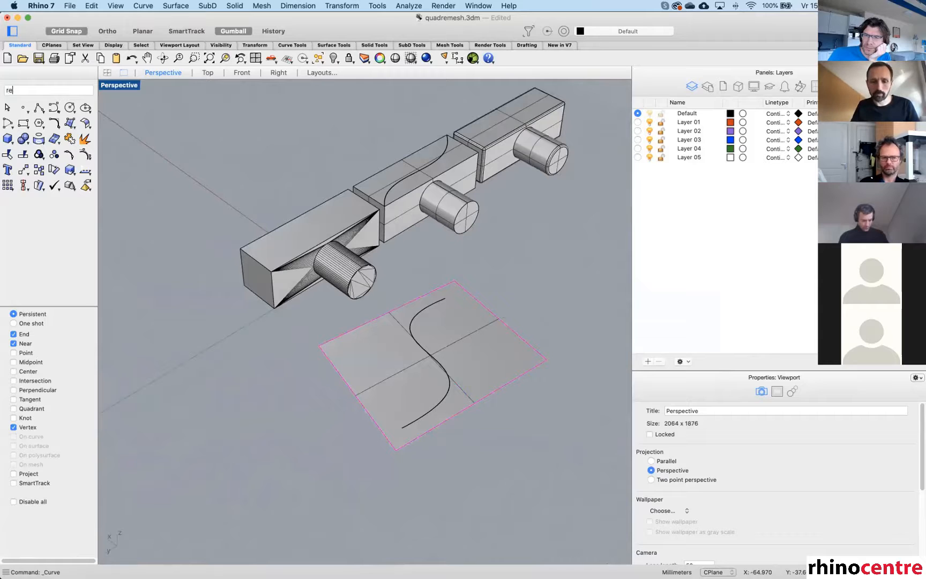
{"action": "type", "text": "e"}
{"action": "key", "text": "Escape"}
Preview a quad remesh of the flat surface with its S-shaped curve as the guide curve, and inspect the quad flow around the curve.
{"action": "type", "text": "q"}
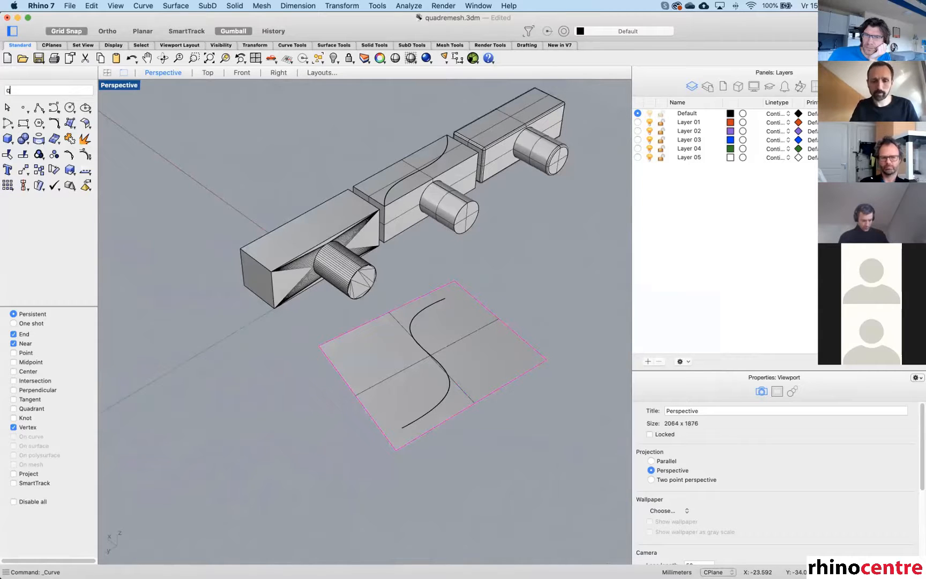
{"action": "type", "text": "ua"}
{"action": "key", "text": "Return"}
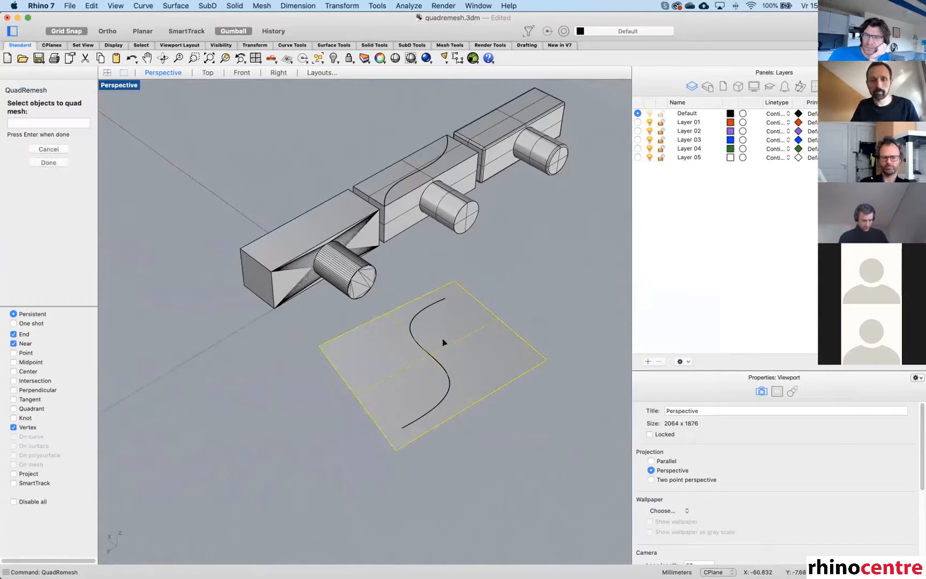
{"action": "key", "text": "Return"}
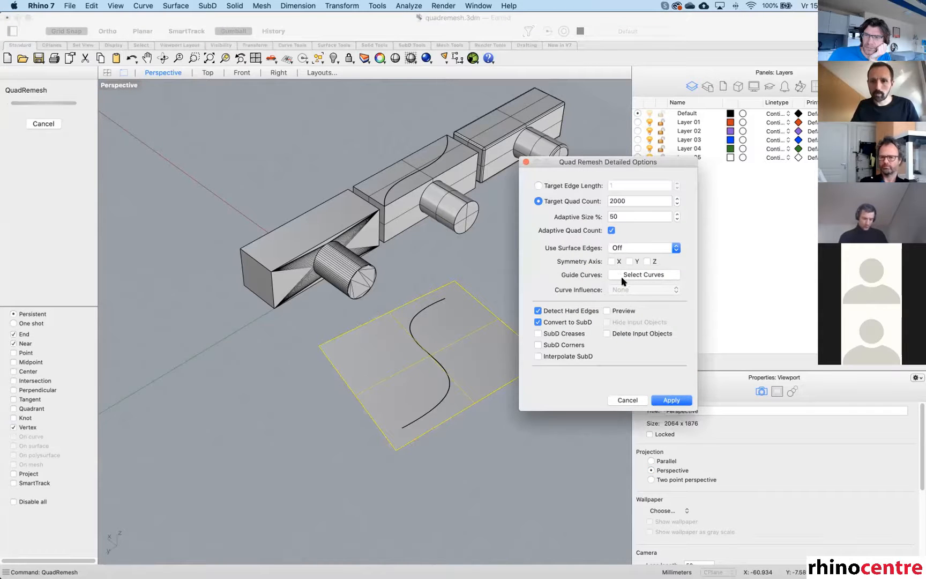
{"action": "left_click", "coordinate": [622, 275]}
{"action": "left_click", "coordinate": [441, 367]}
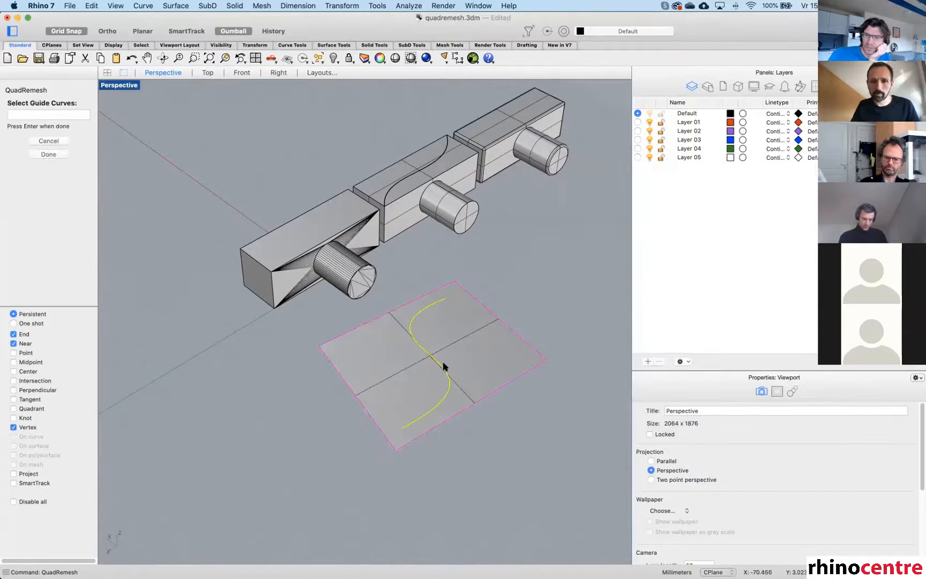
{"action": "key", "text": "Return"}
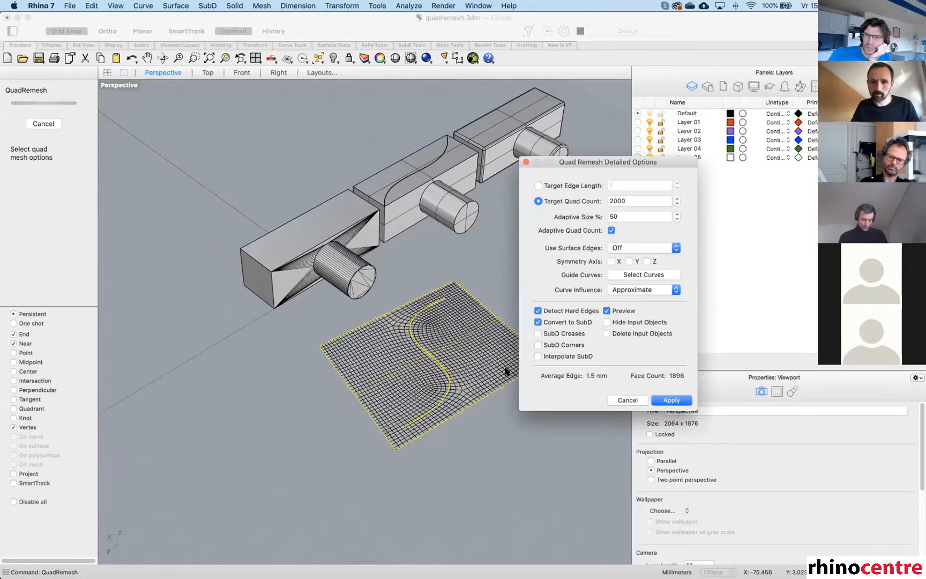
{"action": "scroll", "coordinate": [459, 399], "scroll_direction": "up", "scroll_amount": 4}
{"action": "scroll", "coordinate": [393, 480], "scroll_direction": "up", "scroll_amount": 4}
{"action": "right_click_drag", "start_coordinate": [422, 397], "coordinate": [421, 242]}
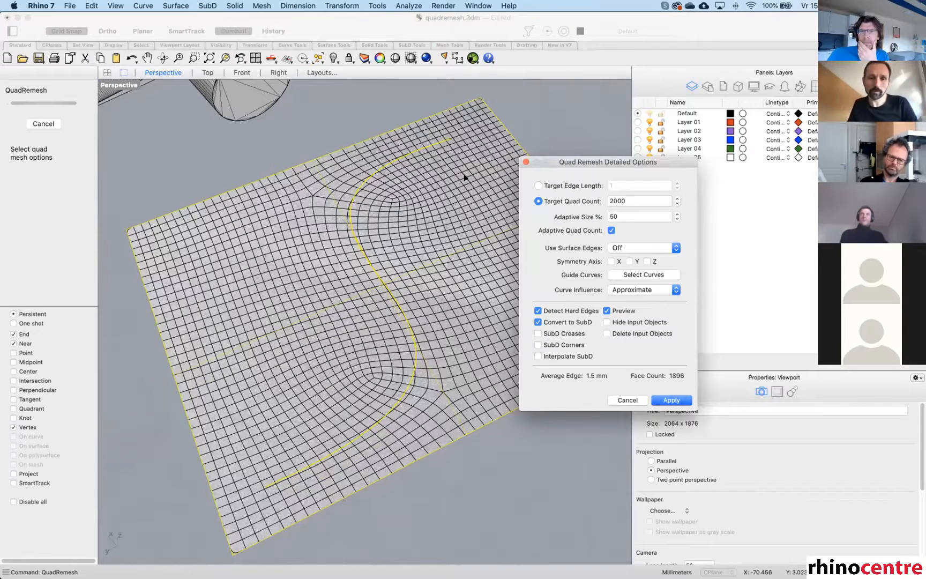
{"action": "scroll", "coordinate": [464, 177], "scroll_direction": "down", "scroll_amount": 2}
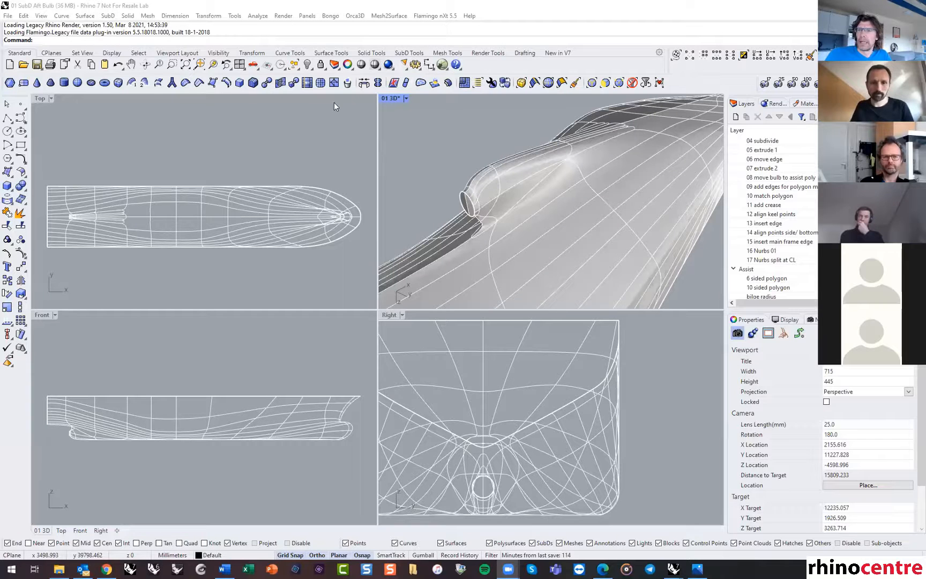
Replace the displayed hull with the 01 Nurbs layer and view the half hull in 3D.
{"action": "right_click_drag", "start_coordinate": [401, 184], "coordinate": [452, 176]}
{"action": "scroll", "coordinate": [452, 175], "scroll_direction": "down", "scroll_amount": 10}
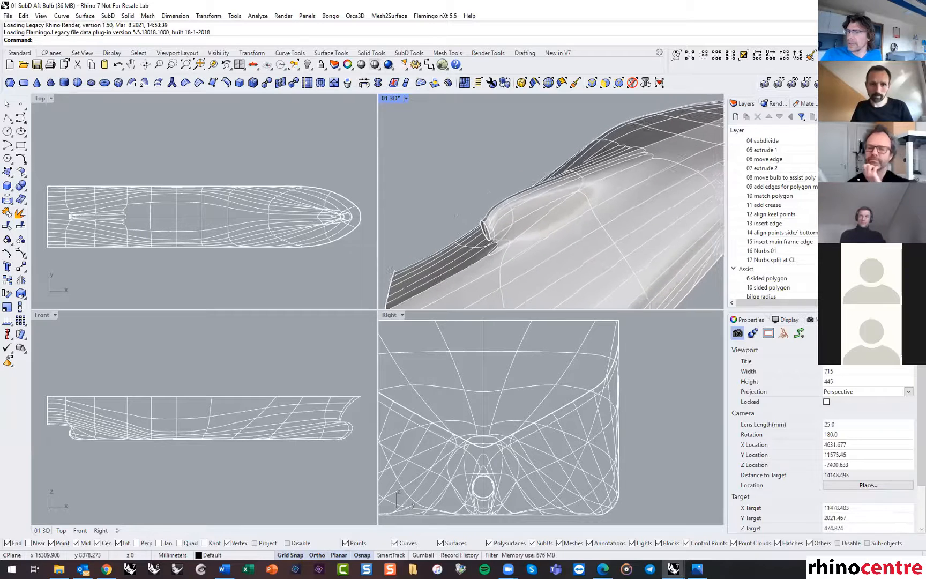
{"action": "left_click", "coordinate": [831, 167]}
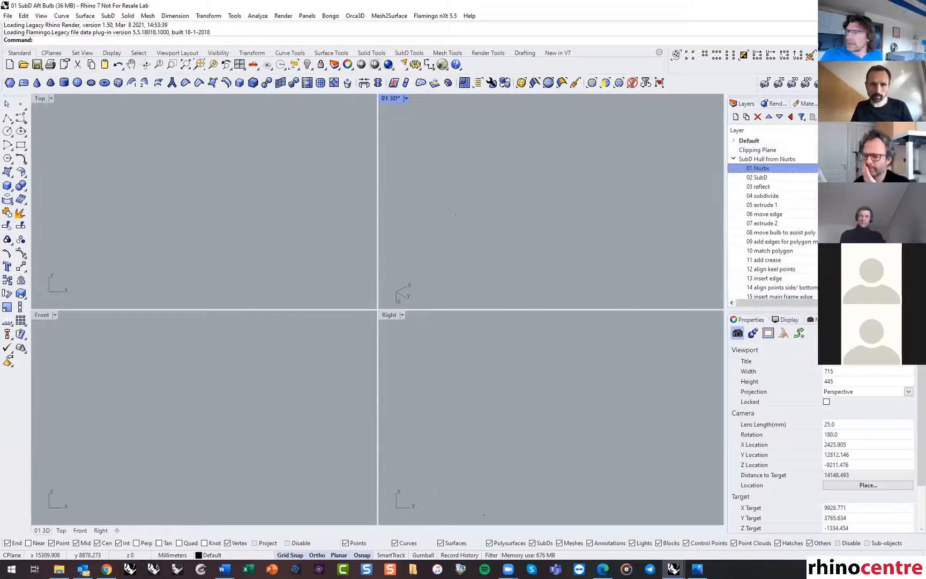
{"action": "scroll", "coordinate": [597, 214], "scroll_direction": "down", "scroll_amount": 5}
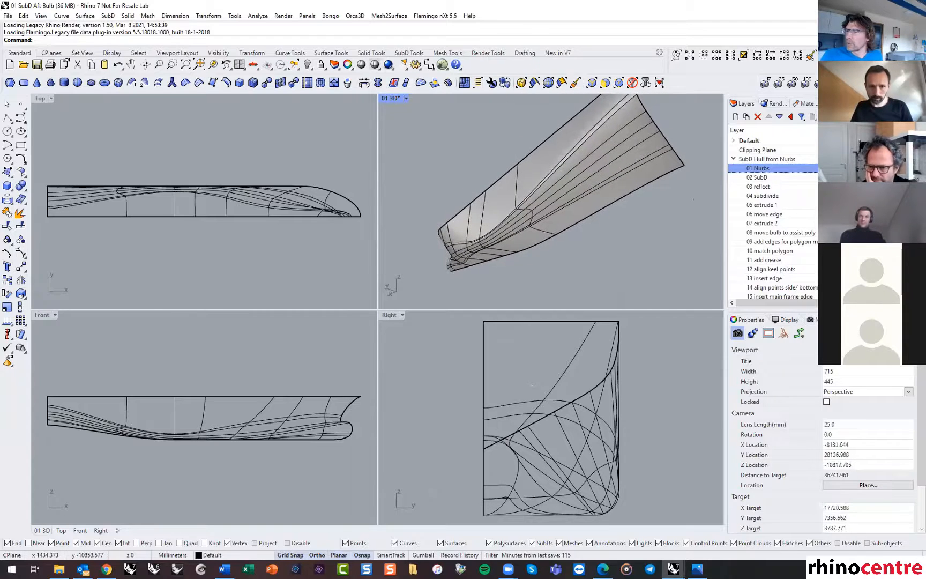
Advance the visible stage through 02 SubD to 03 reflect and view the mirrored hull's underside in 3D.
{"action": "key", "text": "Down"}
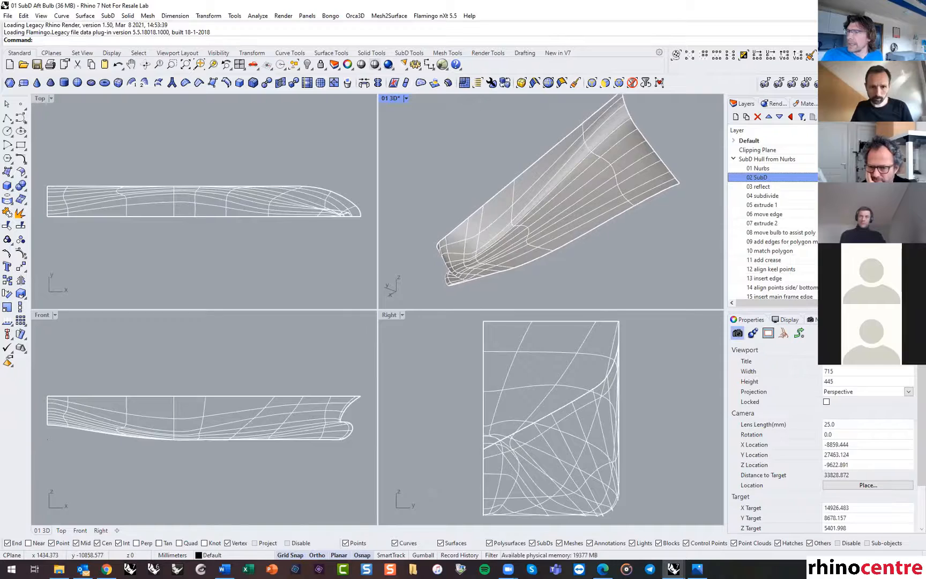
{"action": "key", "text": "Down"}
{"action": "right_click_drag", "start_coordinate": [604, 221], "coordinate": [525, 204]}
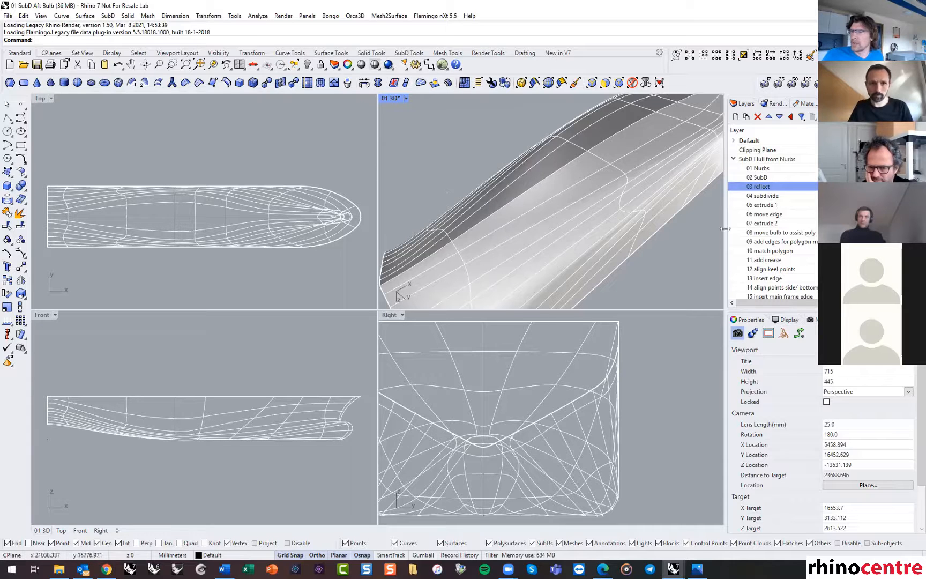
Display the 04 subdivide stage and replace it with 05 extrude 1, viewing the extruded aft area closely.
{"action": "left_click", "coordinate": [762, 196]}
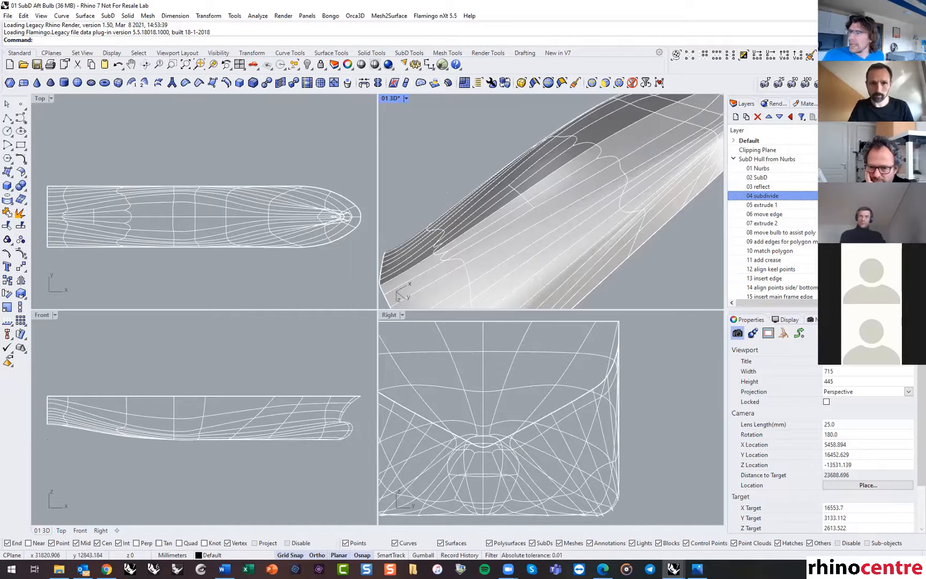
{"action": "left_click", "coordinate": [842, 196]}
{"action": "left_click", "coordinate": [842, 204]}
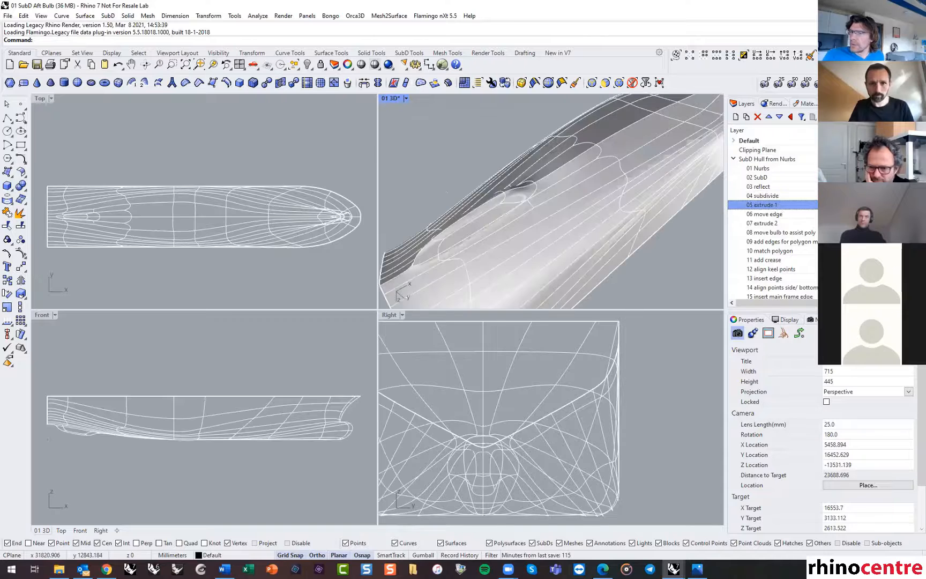
{"action": "right_click_drag", "start_coordinate": [577, 235], "coordinate": [637, 183]}
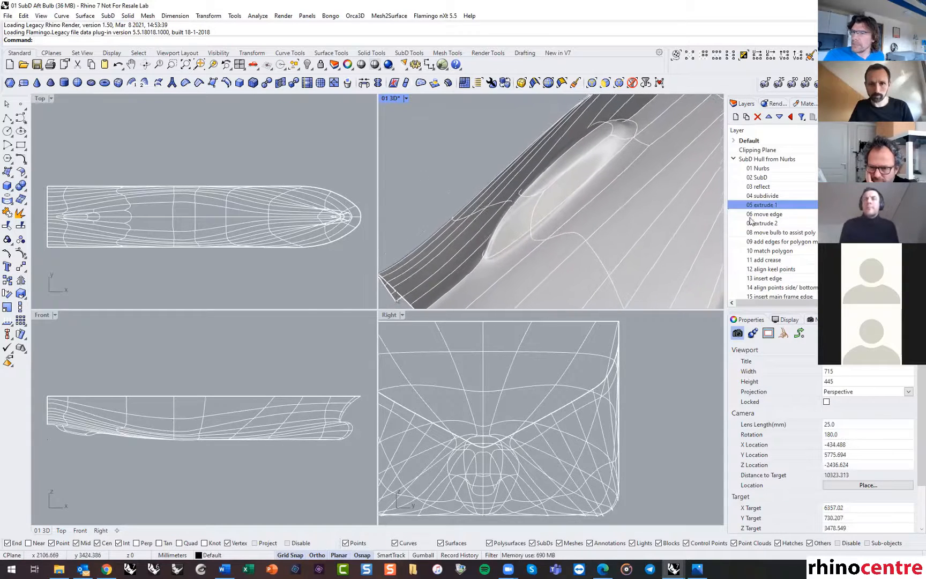
Replace 05 extrude 1 with 06 move edge, and that with 07 extrude 2, to view how the aft bulb is formed.
{"action": "left_click", "coordinate": [842, 205]}
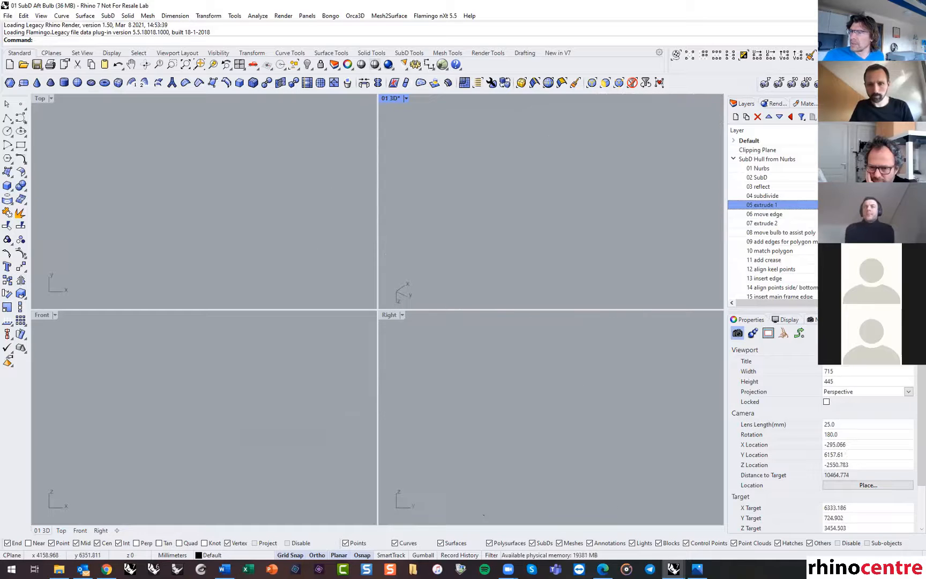
{"action": "left_click", "coordinate": [842, 214]}
{"action": "right_click_drag", "start_coordinate": [590, 193], "coordinate": [563, 197]}
{"action": "left_click", "coordinate": [841, 214]}
{"action": "left_click", "coordinate": [842, 223]}
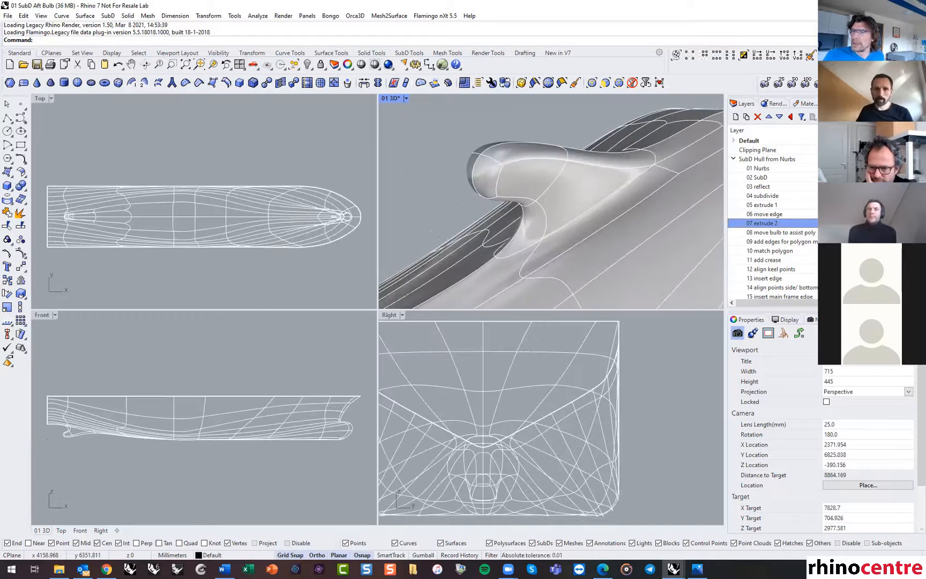
{"action": "scroll", "coordinate": [551, 202], "scroll_direction": "down", "scroll_amount": 2}
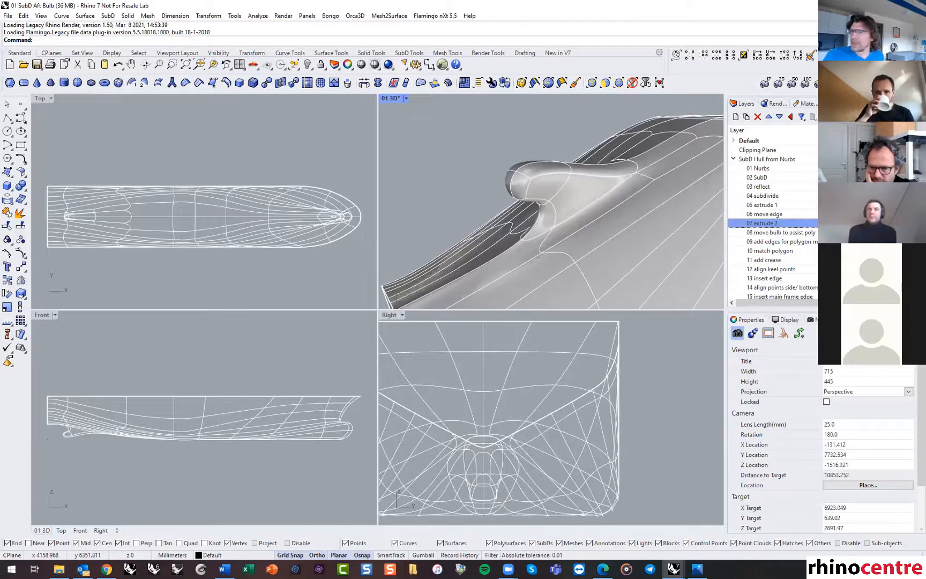
Hide 07 extrude 2, show the 08 move bulb to assist poly layer, and view the bulb from the side.
{"action": "left_click", "coordinate": [841, 223]}
{"action": "left_click", "coordinate": [842, 233]}
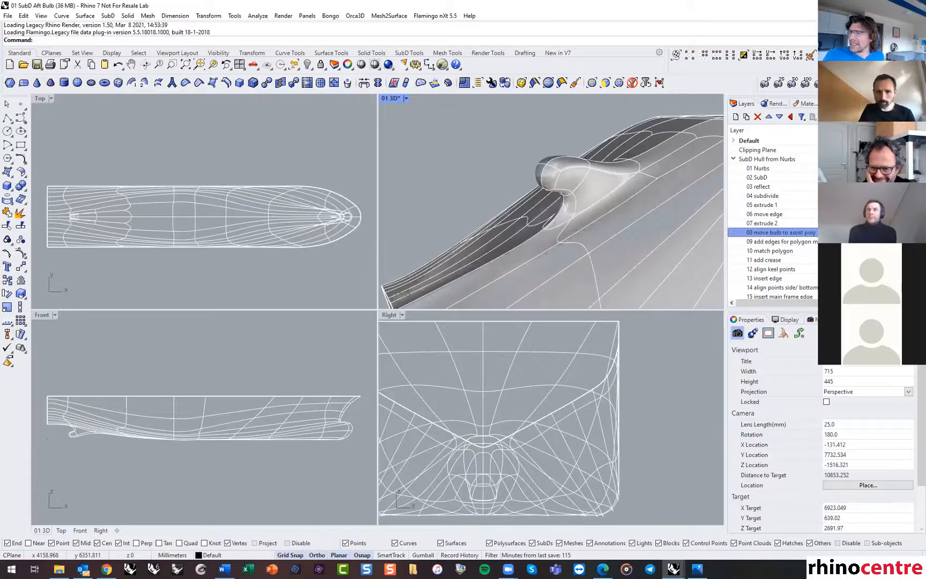
{"action": "scroll", "coordinate": [551, 192], "scroll_direction": "up", "scroll_amount": 1}
{"action": "right_click_drag", "start_coordinate": [551, 202], "coordinate": [498, 202]}
{"action": "scroll", "coordinate": [772, 215], "scroll_direction": "down", "scroll_amount": 4}
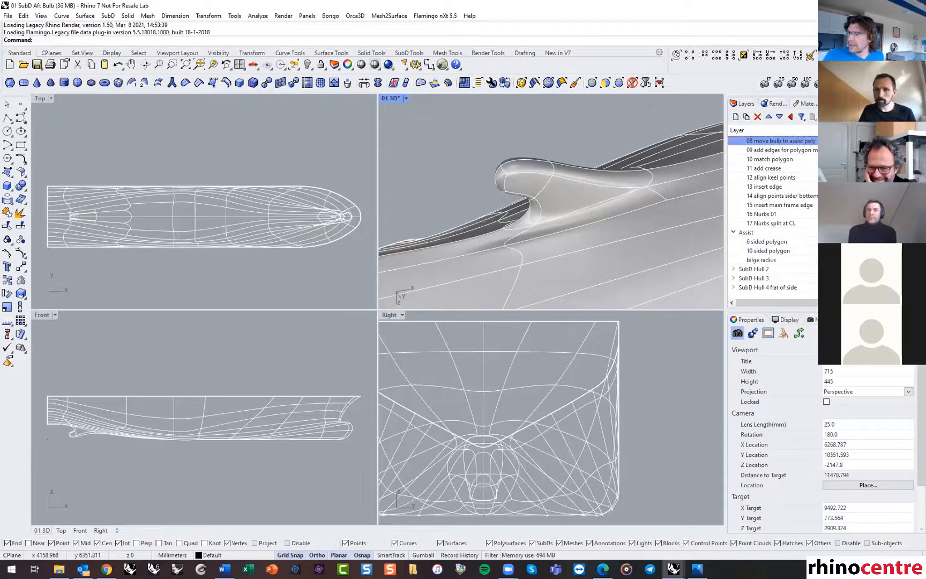
Turn on the Assist layer and view the reference polygon beside the aft bulb.
{"action": "left_click", "coordinate": [844, 232]}
{"action": "right_click_drag", "start_coordinate": [568, 199], "coordinate": [503, 179]}
{"action": "scroll", "coordinate": [510, 176], "scroll_direction": "up", "scroll_amount": 2}
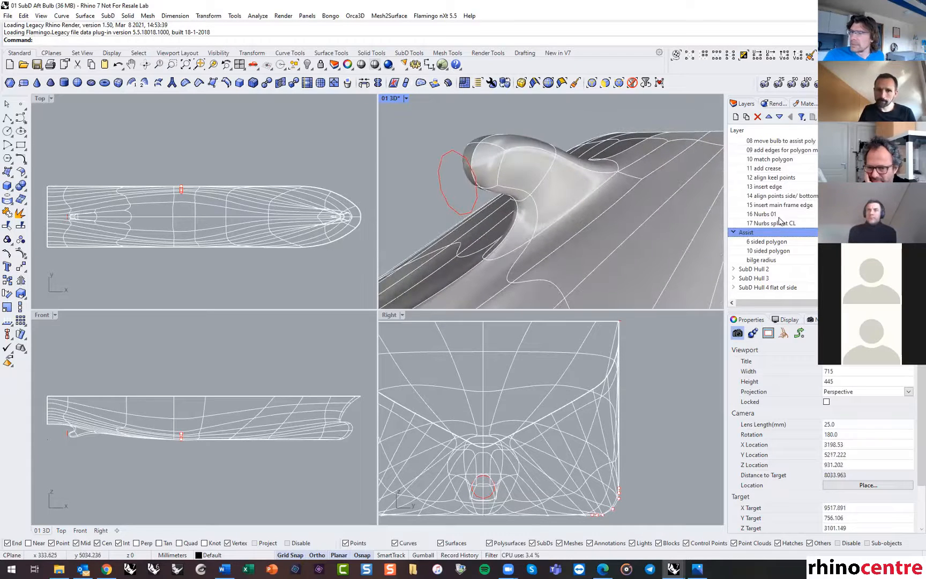
{"action": "scroll", "coordinate": [781, 222], "scroll_direction": "up", "scroll_amount": 3}
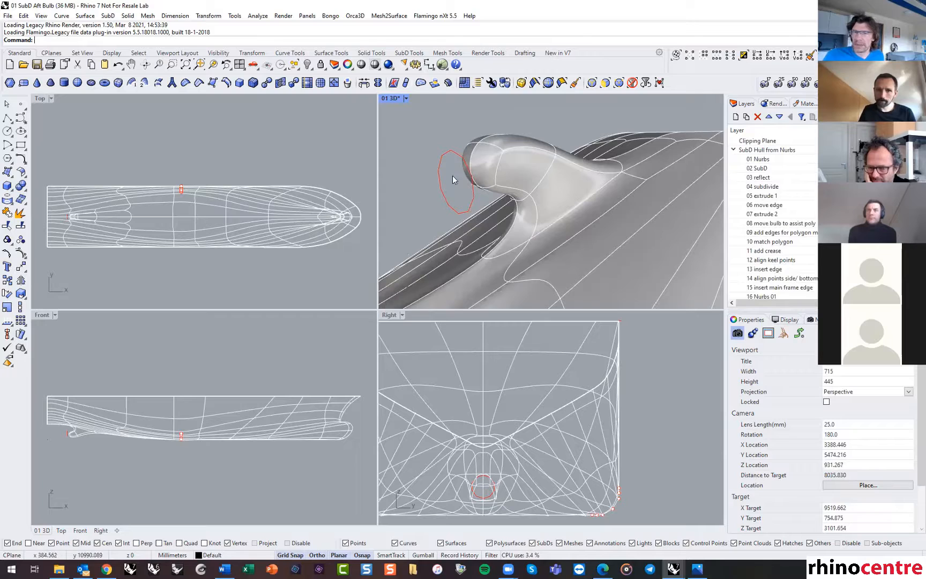
{"action": "scroll", "coordinate": [788, 257], "scroll_direction": "down", "scroll_amount": 1}
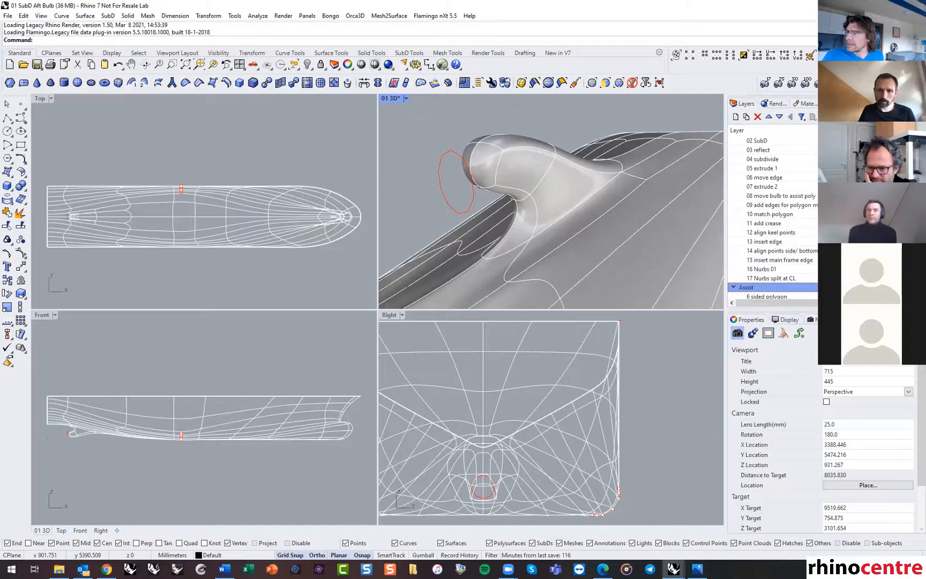
Hide 08 move bulb to assist poly and show the stage with edges added for polygon matching, layer 09.
{"action": "left_click", "coordinate": [841, 196]}
{"action": "left_click", "coordinate": [840, 204]}
{"action": "right_click_drag", "start_coordinate": [509, 158], "coordinate": [538, 205]}
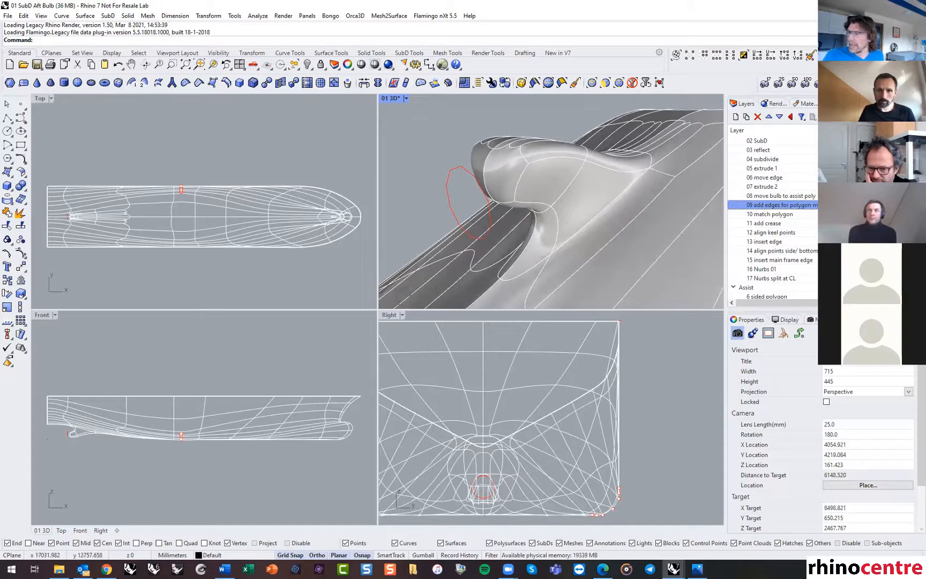
Replace the layer 09 stage with 10 match polygon and view the bulb end against the assist polygon.
{"action": "left_click", "coordinate": [840, 205]}
{"action": "left_click", "coordinate": [841, 214]}
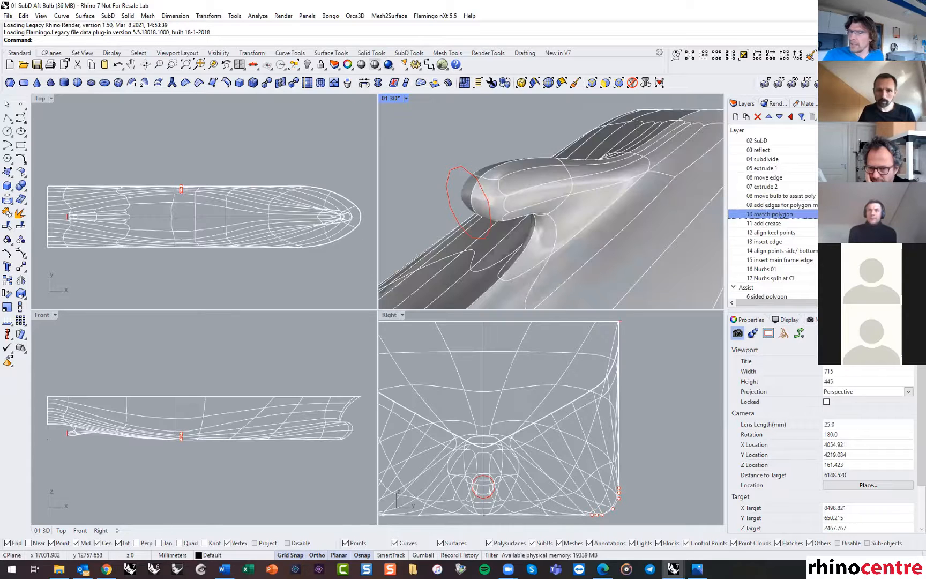
{"action": "right_click_drag", "start_coordinate": [597, 187], "coordinate": [694, 229]}
Replace 10 match polygon with 11 add crease and view the creased bulb end up close.
{"action": "left_click", "coordinate": [841, 213]}
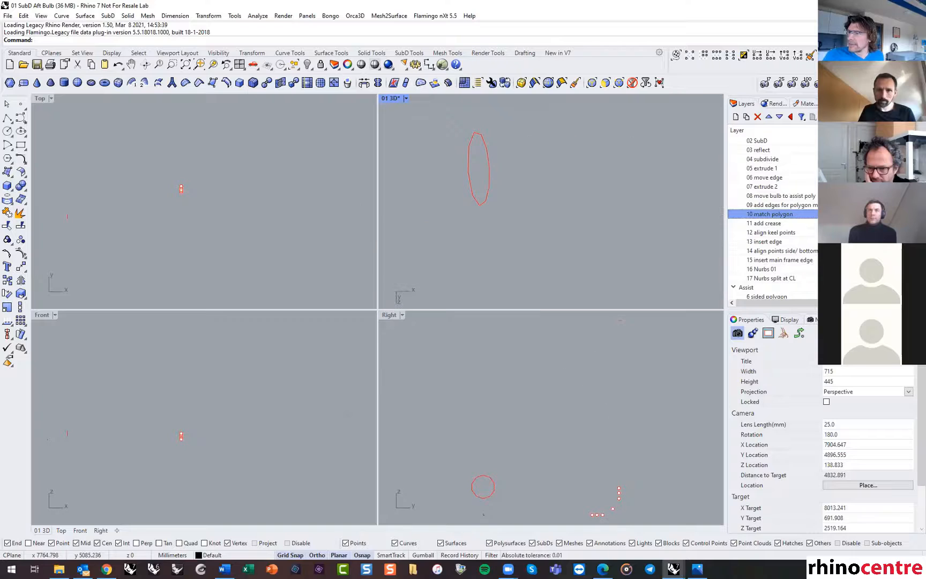
{"action": "left_click", "coordinate": [841, 223]}
{"action": "right_click_drag", "start_coordinate": [595, 188], "coordinate": [657, 204]}
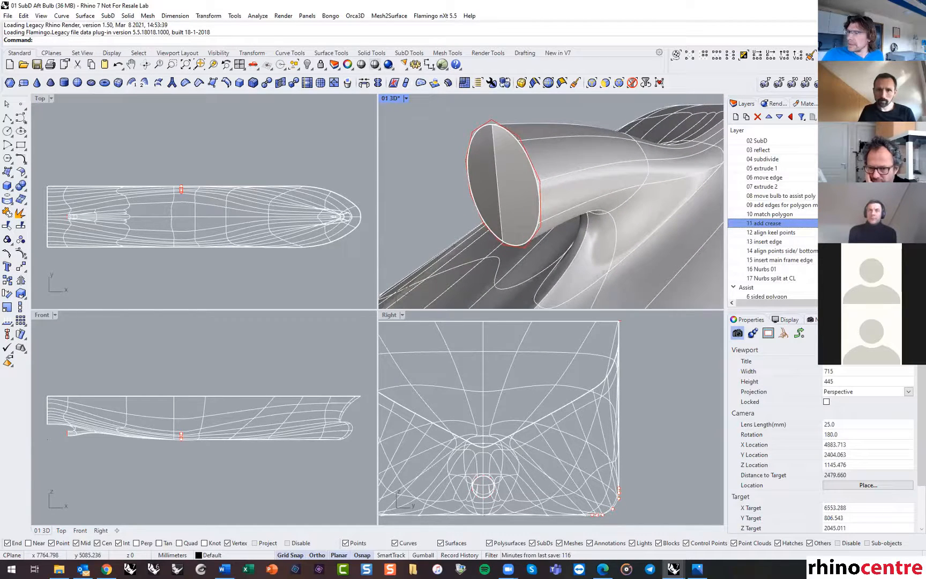
Hide 11 add crease, show 12 align keel points, and view the wider aft hull from below.
{"action": "left_click", "coordinate": [841, 223]}
{"action": "left_click", "coordinate": [840, 232]}
{"action": "scroll", "coordinate": [551, 202], "scroll_direction": "down", "scroll_amount": 5}
{"action": "right_click_drag", "start_coordinate": [551, 201], "coordinate": [523, 213]}
{"action": "scroll", "coordinate": [523, 213], "scroll_direction": "down", "scroll_amount": 6}
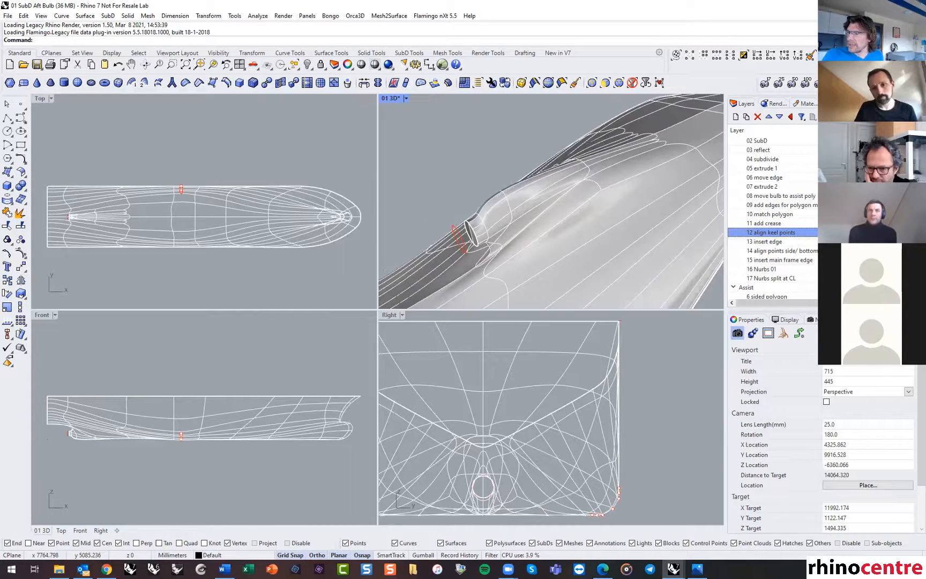
Display 13 insert edge and return to 12 align keel points to compare the aft hull surface.
{"action": "left_click", "coordinate": [767, 242]}
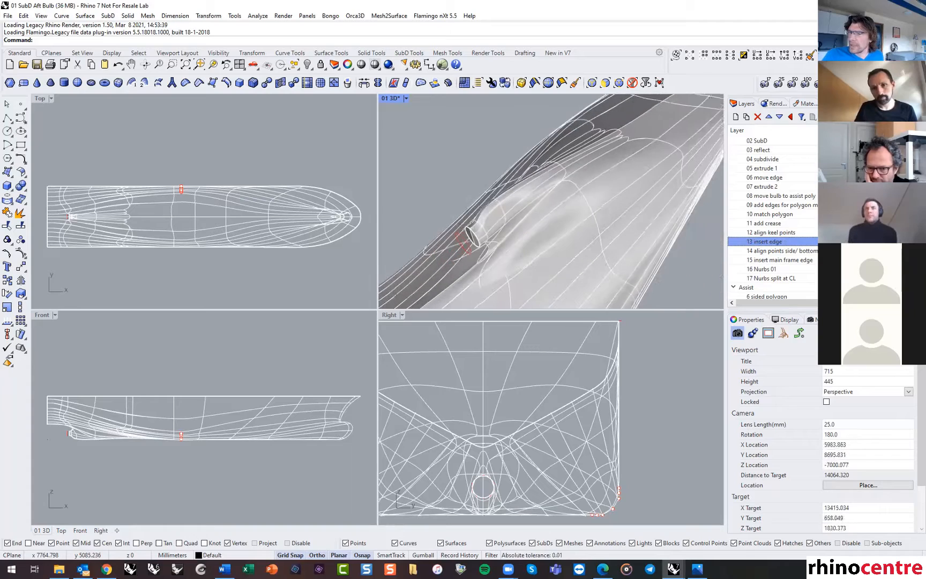
{"action": "scroll", "coordinate": [714, 161], "scroll_direction": "up", "scroll_amount": 2}
{"action": "right_click_drag", "start_coordinate": [579, 214], "coordinate": [662, 200]}
{"action": "left_click", "coordinate": [769, 232]}
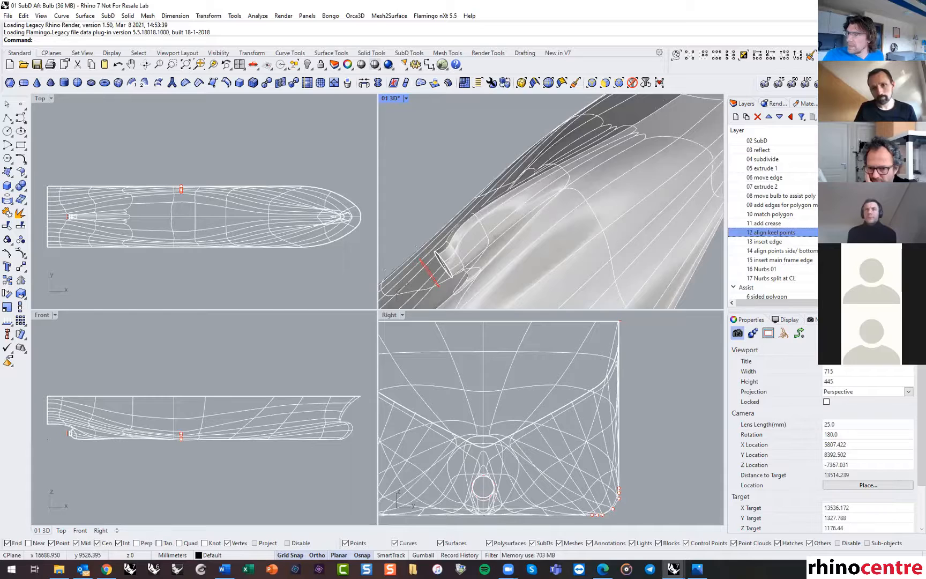
{"action": "right_click_drag", "start_coordinate": [589, 214], "coordinate": [577, 207], "text": "shift"}
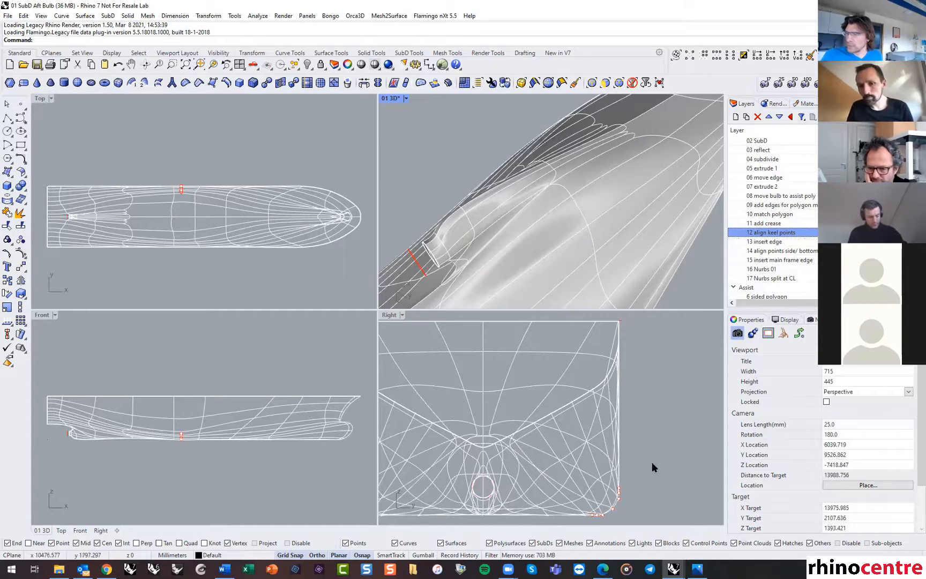
Advance the visible stage through 13 insert edge to 14 align points side/bottom and view the hull's side amidships.
{"action": "left_click", "coordinate": [772, 241]}
{"action": "left_click", "coordinate": [772, 251]}
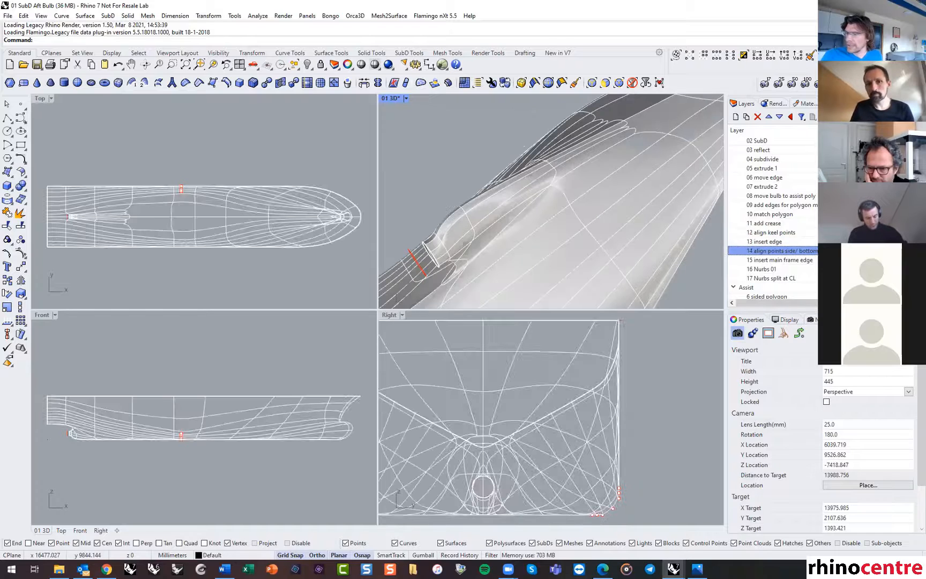
{"action": "right_click_drag", "start_coordinate": [579, 172], "coordinate": [579, 175]}
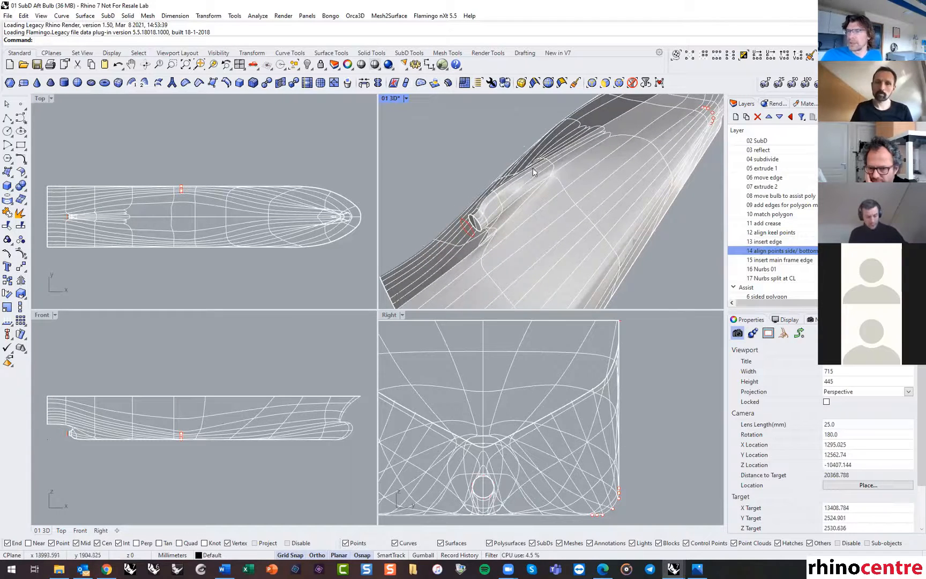
{"action": "right_click_drag", "start_coordinate": [572, 211], "coordinate": [576, 207]}
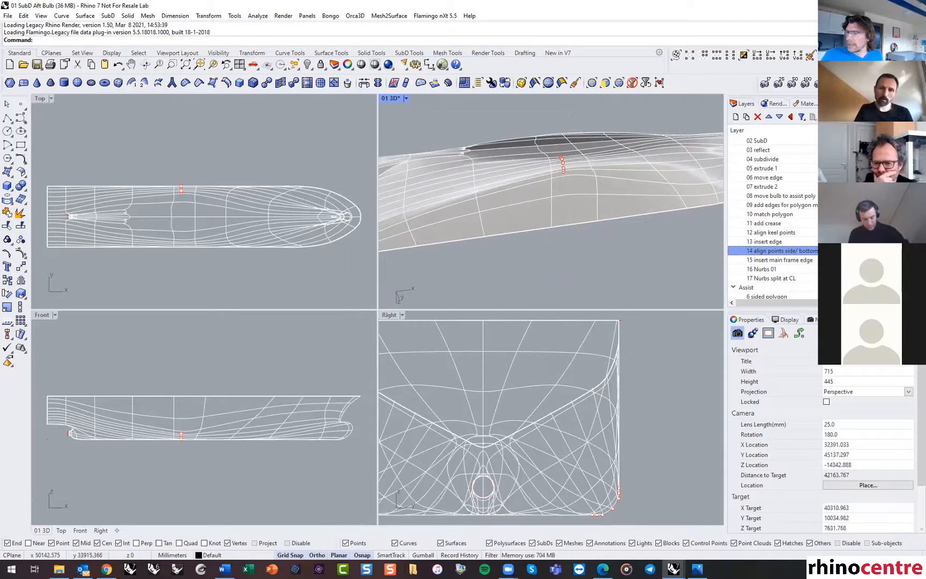
Compare the 15 insert main frame edge stage with 14 align points side/bottom, ending on layer 14.
{"action": "key", "text": "Down"}
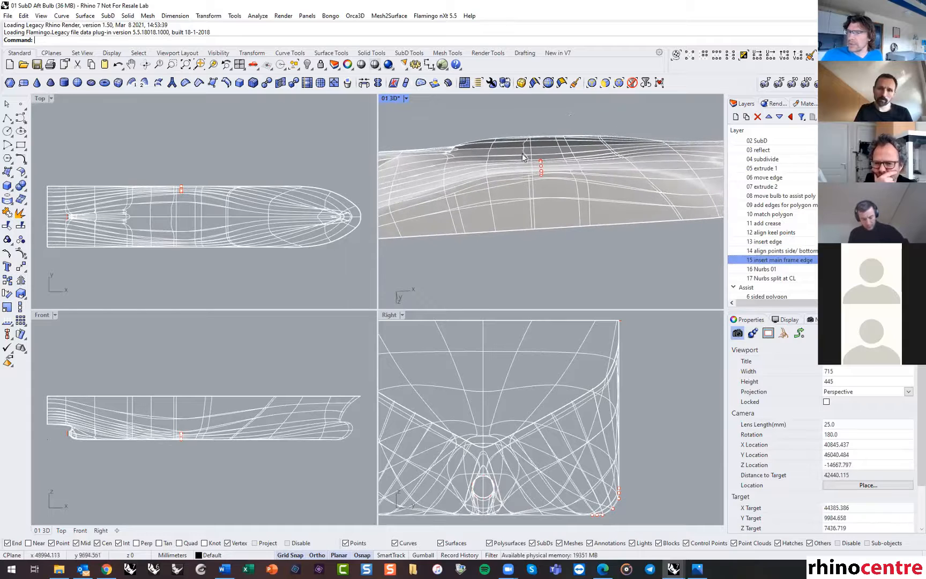
{"action": "key", "text": "Up"}
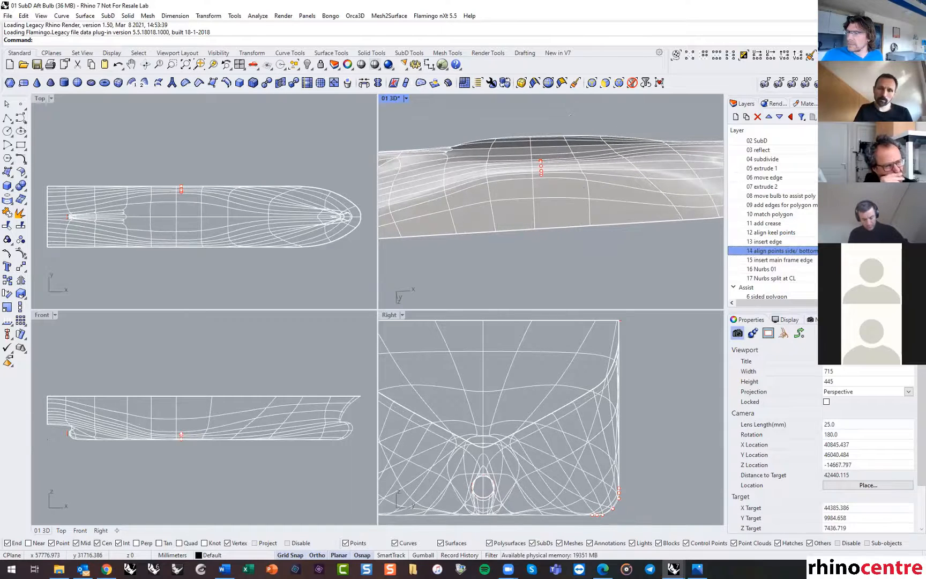
{"action": "right_click_drag", "start_coordinate": [631, 235], "coordinate": [649, 234]}
{"action": "right_click_drag", "start_coordinate": [569, 234], "coordinate": [646, 230]}
{"action": "scroll", "coordinate": [772, 214], "scroll_direction": "down", "scroll_amount": 1}
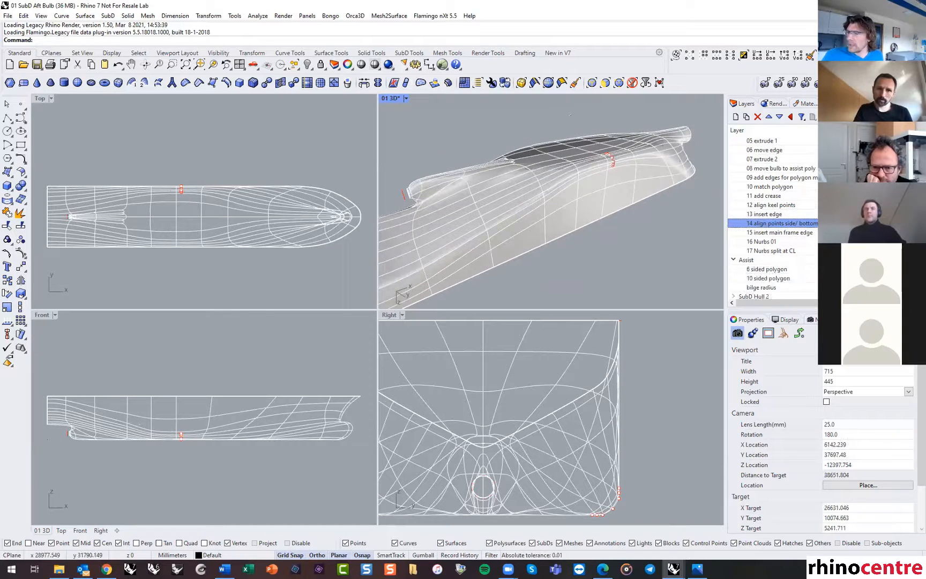
Hide the Assist layer and examine the finished aft bulb up close and within the surrounding hull.
{"action": "left_click", "coordinate": [840, 260]}
{"action": "right_click_drag", "start_coordinate": [507, 214], "coordinate": [480, 209]}
{"action": "scroll", "coordinate": [480, 208], "scroll_direction": "up", "scroll_amount": 10}
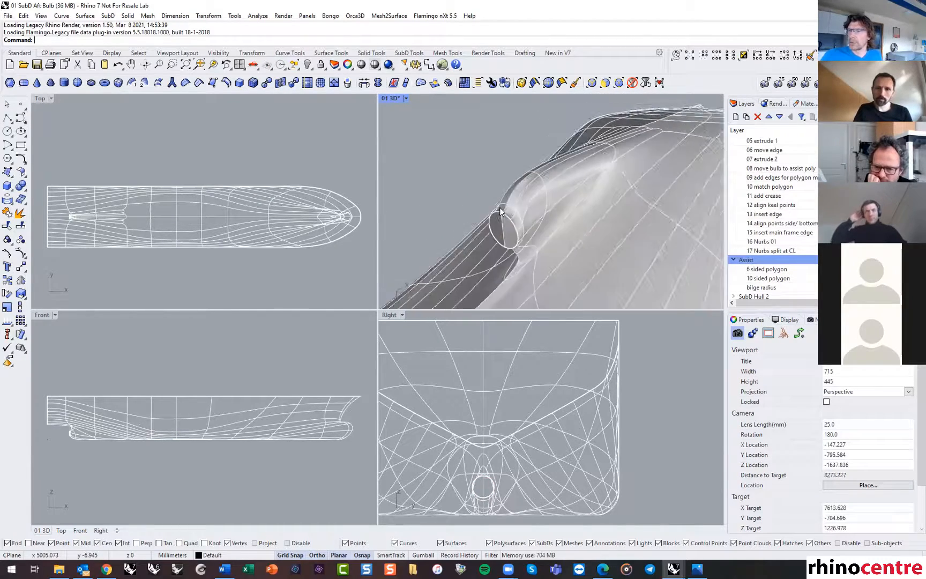
{"action": "scroll", "coordinate": [499, 211], "scroll_direction": "down", "scroll_amount": 3}
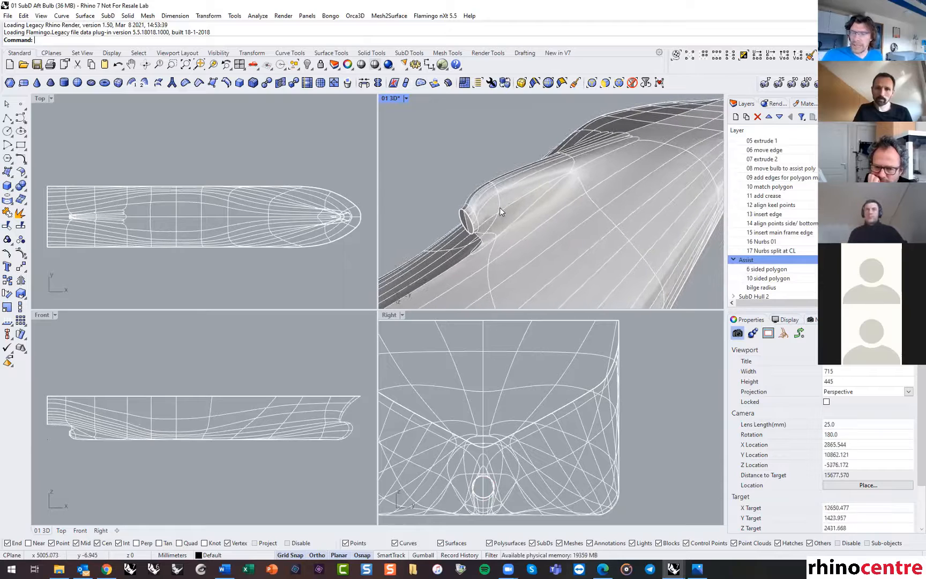
{"action": "scroll", "coordinate": [499, 210], "scroll_direction": "down", "scroll_amount": 1}
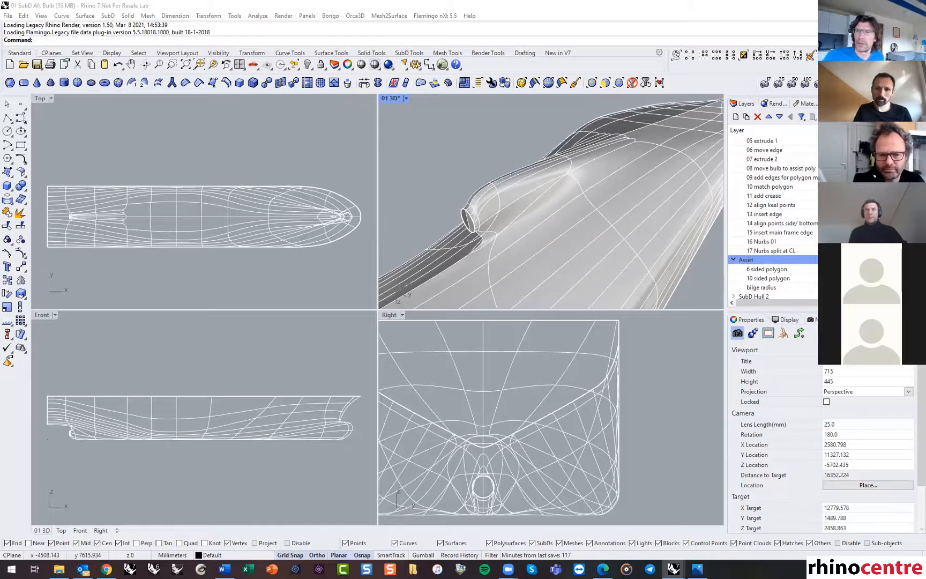
Bring M1R1-Hull Examples-Demo up full screen and examine the Aft bulb type 1 hull around its stern and bulb.
{"action": "left_click_drag", "start_coordinate": [925, 233], "coordinate": [516, 232]}
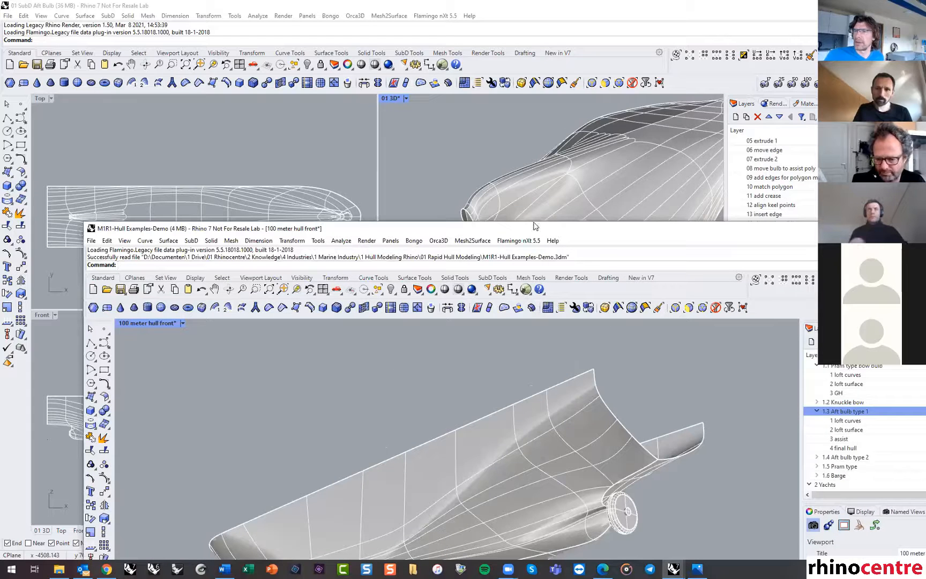
{"action": "double_click", "coordinate": [472, 220]}
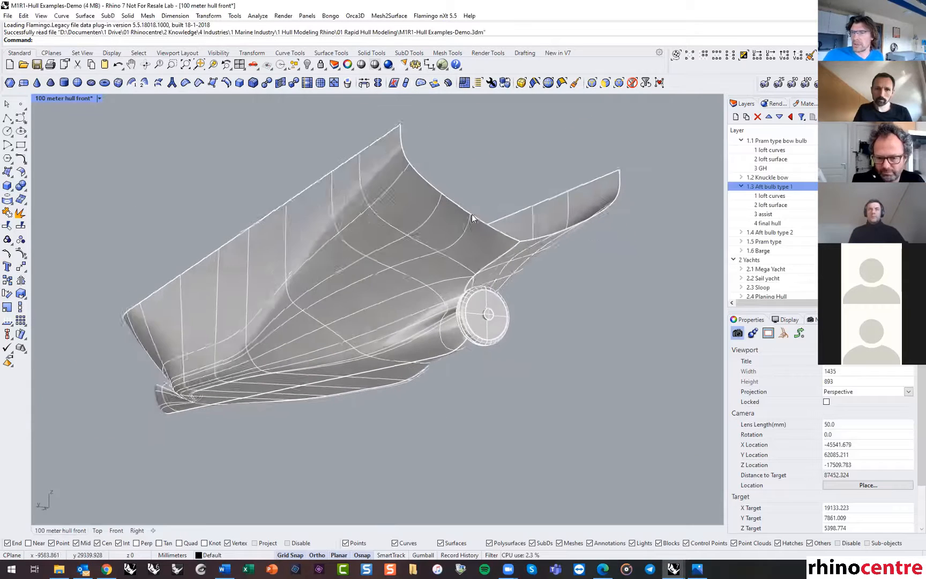
{"action": "right_click_drag", "start_coordinate": [502, 262], "coordinate": [651, 249]}
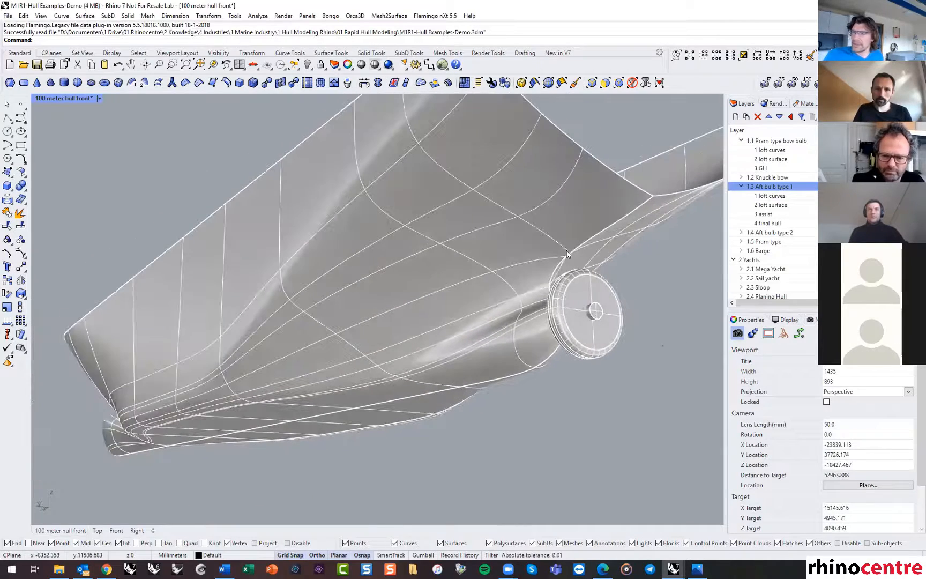
{"action": "right_click_drag", "start_coordinate": [491, 219], "coordinate": [669, 331]}
{"action": "left_click", "coordinate": [430, 234]}
{"action": "right_click_drag", "start_coordinate": [611, 338], "coordinate": [564, 282]}
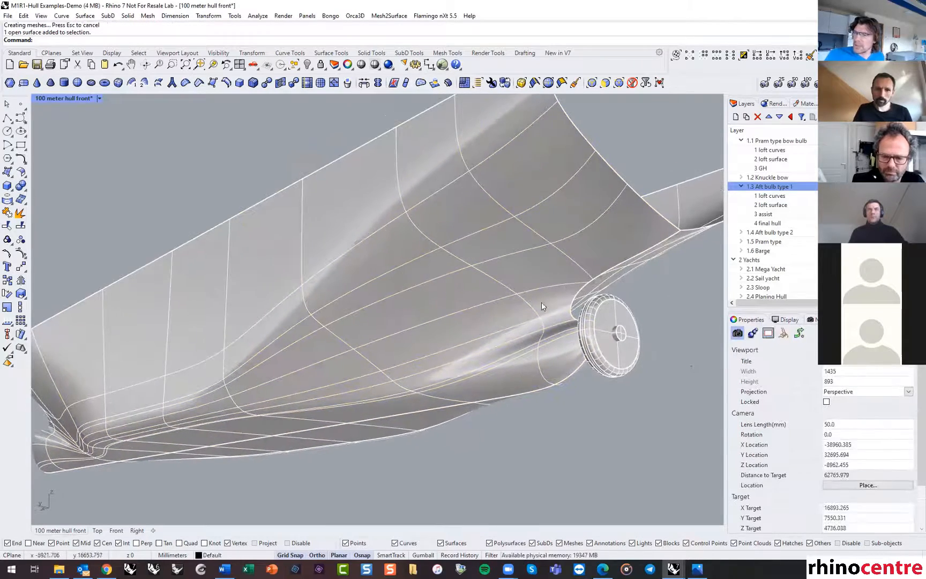
{"action": "scroll", "coordinate": [541, 314], "scroll_direction": "up", "scroll_amount": 3}
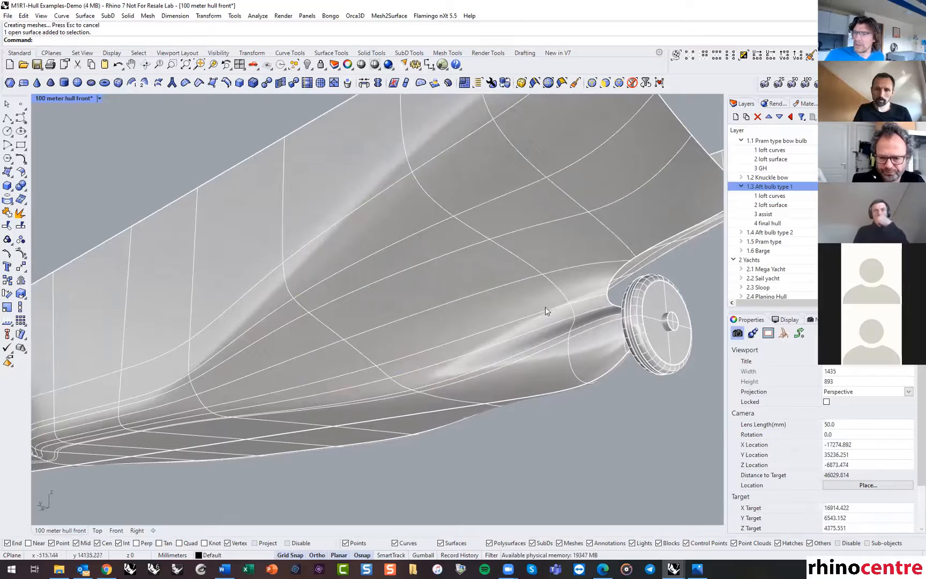
{"action": "scroll", "coordinate": [542, 307], "scroll_direction": "down", "scroll_amount": 3}
{"action": "right_click_drag", "start_coordinate": [542, 307], "coordinate": [735, 257]}
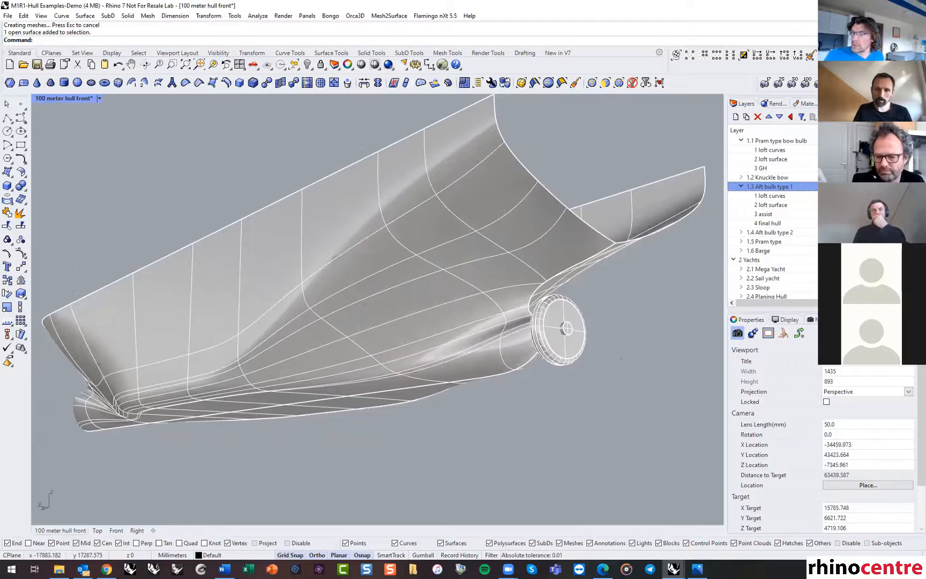
Under Aft bulb type 1, hide 4 final hull and show the 1 loft curves and 2 loft surface layers.
{"action": "left_click", "coordinate": [767, 223]}
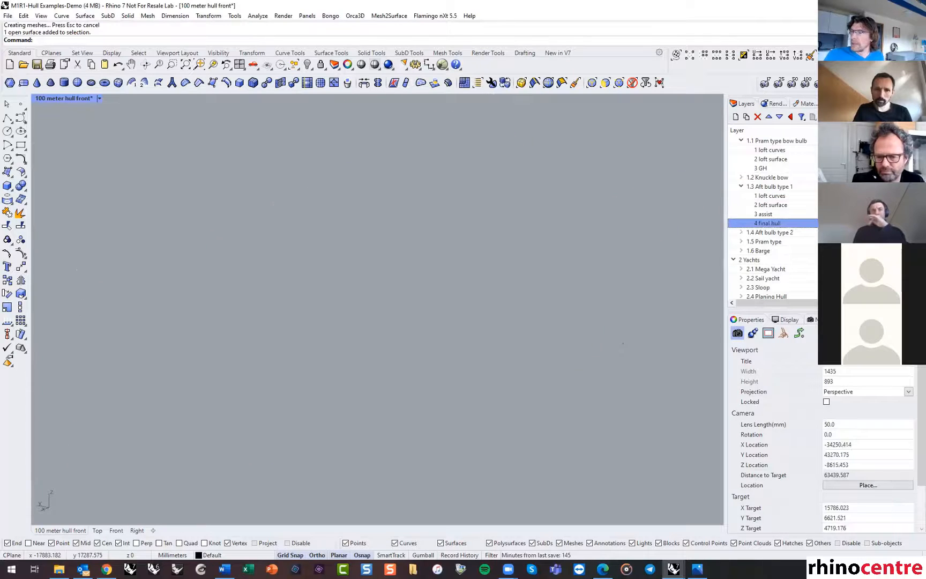
{"action": "left_click", "coordinate": [770, 196]}
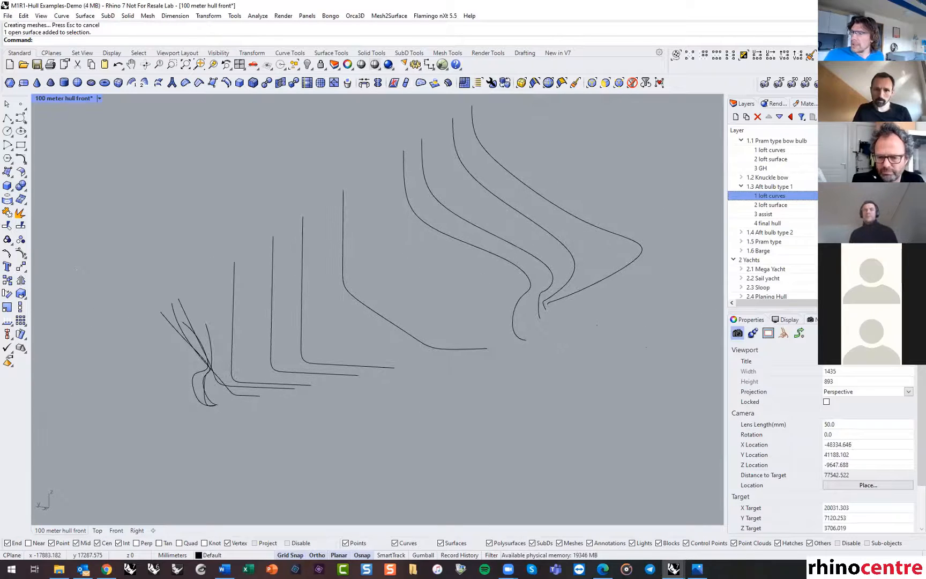
{"action": "left_click", "coordinate": [771, 204]}
{"action": "right_click_drag", "start_coordinate": [644, 300], "coordinate": [587, 305]}
{"action": "scroll", "coordinate": [454, 279], "scroll_direction": "up", "scroll_amount": 4}
{"action": "right_click_drag", "start_coordinate": [454, 277], "coordinate": [411, 324]}
{"action": "right_click_drag", "start_coordinate": [412, 289], "coordinate": [471, 233]}
Show the 3 assist layer and highlight the loft surface to examine how it extends beyond the assist geometry at the bulb.
{"action": "left_click", "coordinate": [823, 214]}
{"action": "right_click_drag", "start_coordinate": [406, 326], "coordinate": [372, 237]}
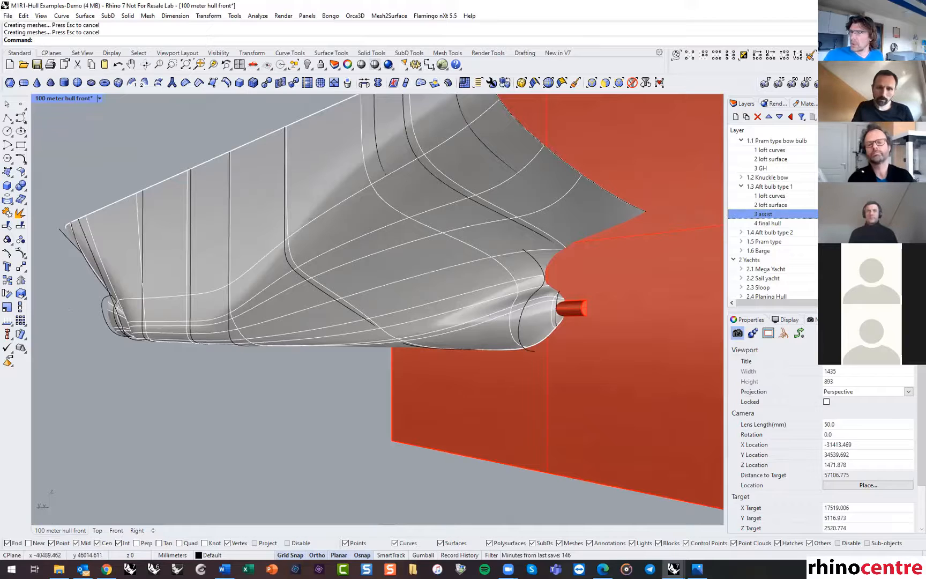
{"action": "left_click", "coordinate": [450, 164]}
{"action": "left_click", "coordinate": [347, 224]}
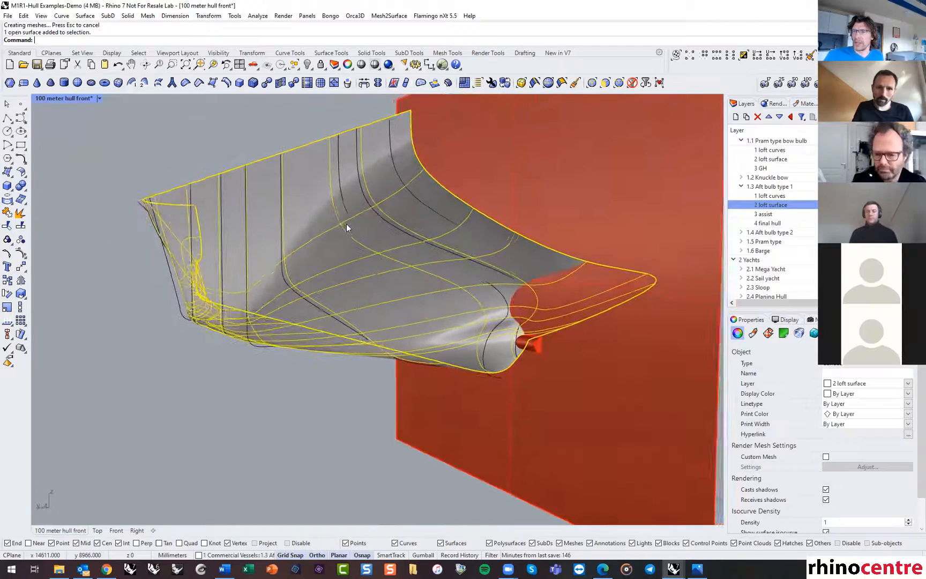
{"action": "left_click", "coordinate": [352, 384]}
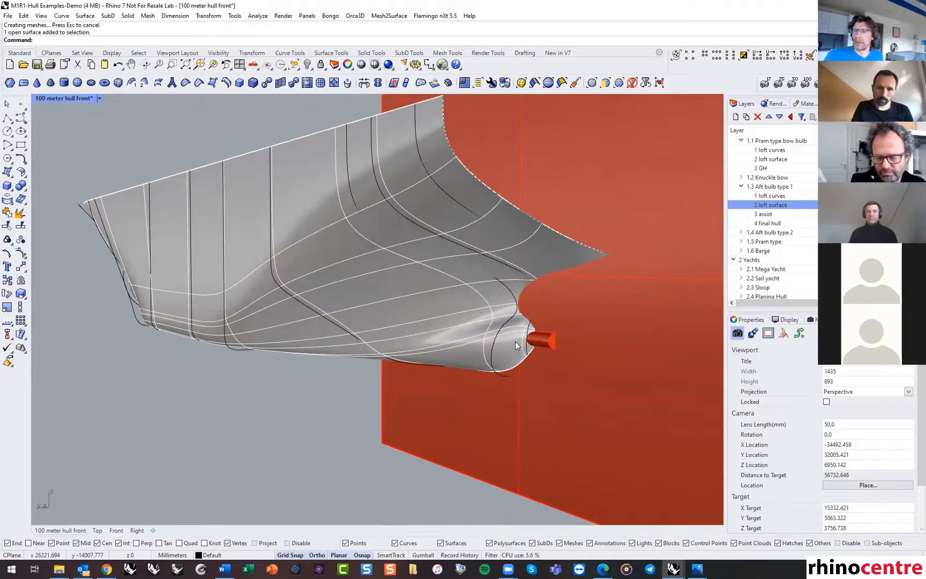
{"action": "scroll", "coordinate": [486, 336], "scroll_direction": "up", "scroll_amount": 3}
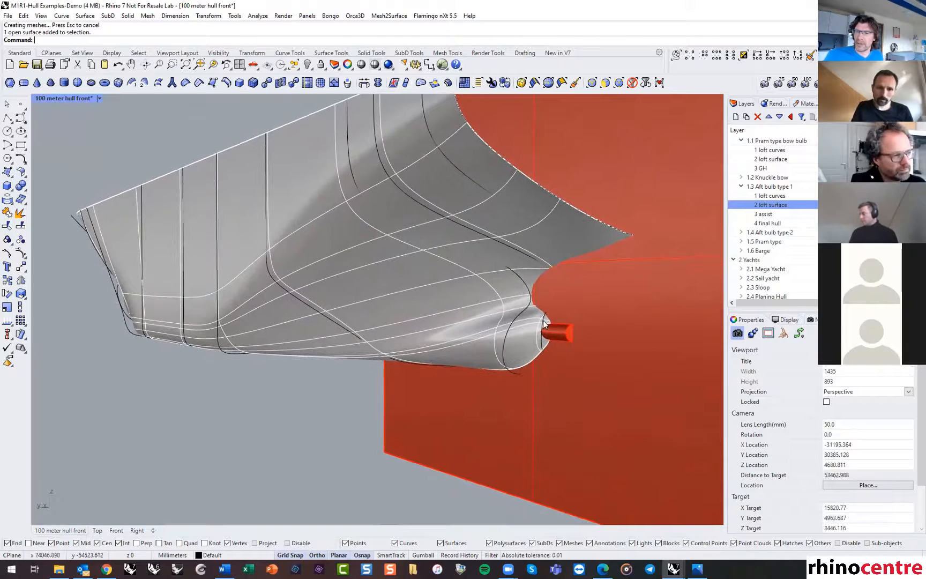
{"action": "right_click_drag", "start_coordinate": [539, 317], "coordinate": [552, 297], "text": "shift"}
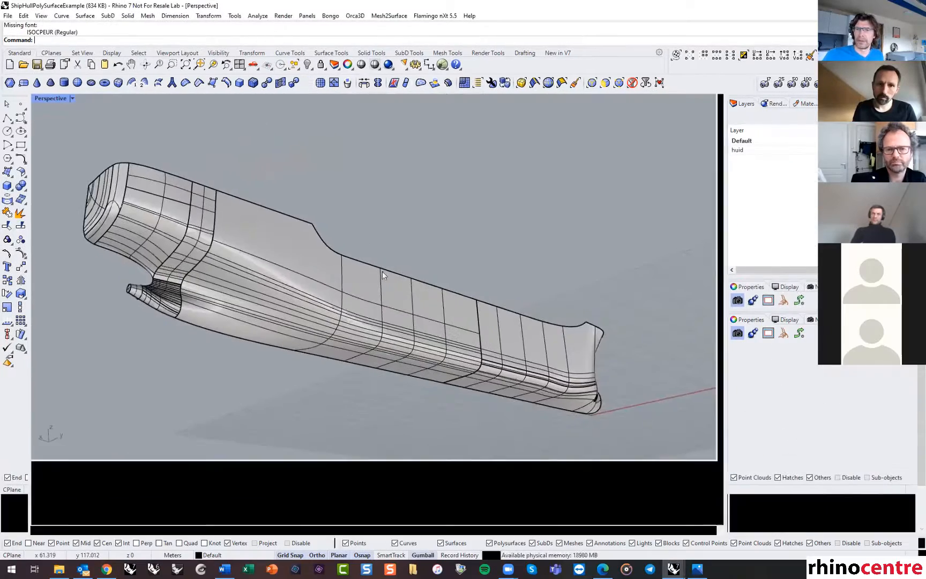
Inspect the aft bulb of the ShipHullPolySurfaceExample hull in the Glossy for Fairing display mode.
{"action": "right_click_drag", "start_coordinate": [382, 271], "coordinate": [286, 305]}
{"action": "scroll", "coordinate": [286, 306], "scroll_direction": "up", "scroll_amount": 5}
{"action": "scroll", "coordinate": [286, 305], "scroll_direction": "up", "scroll_amount": 6}
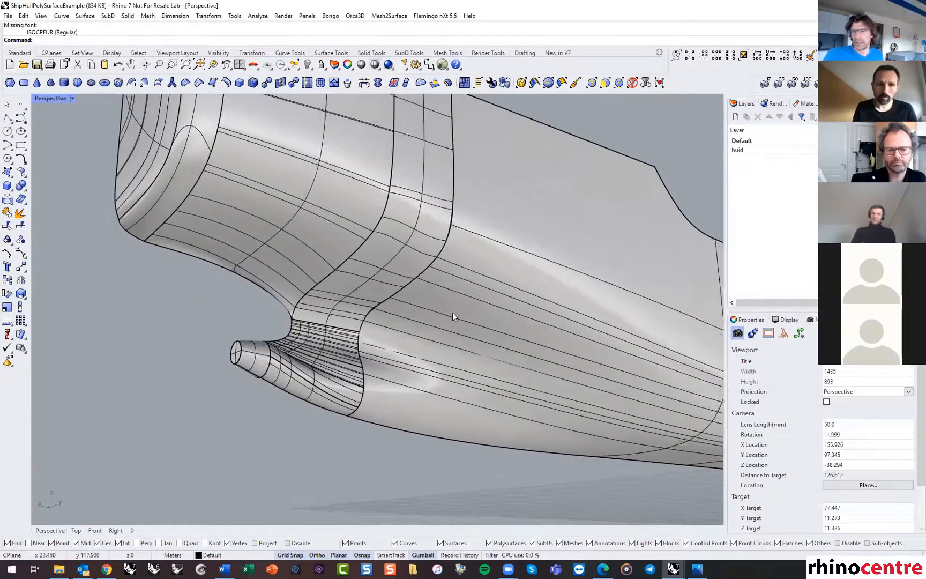
{"action": "right_click_drag", "start_coordinate": [345, 279], "coordinate": [343, 366]}
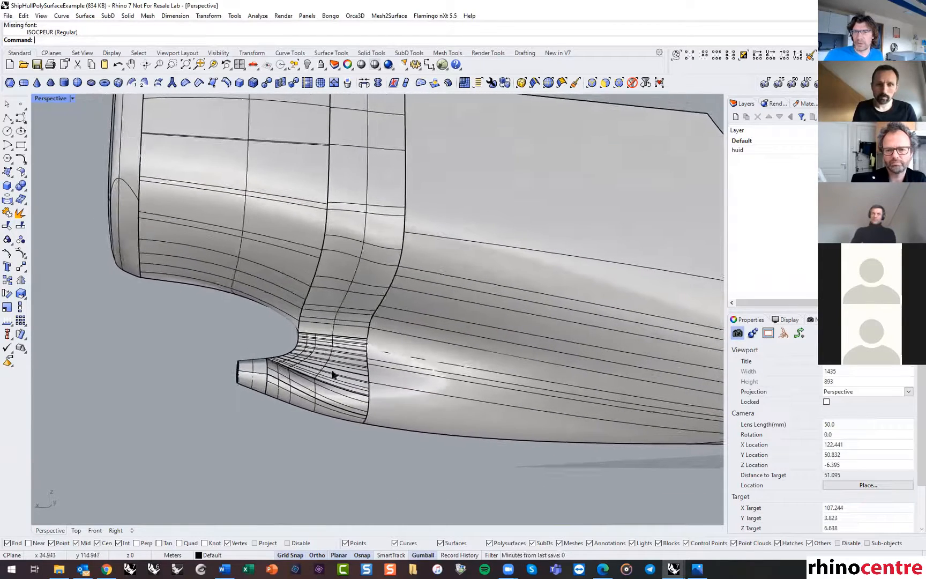
{"action": "right_click_drag", "start_coordinate": [290, 343], "coordinate": [318, 346]}
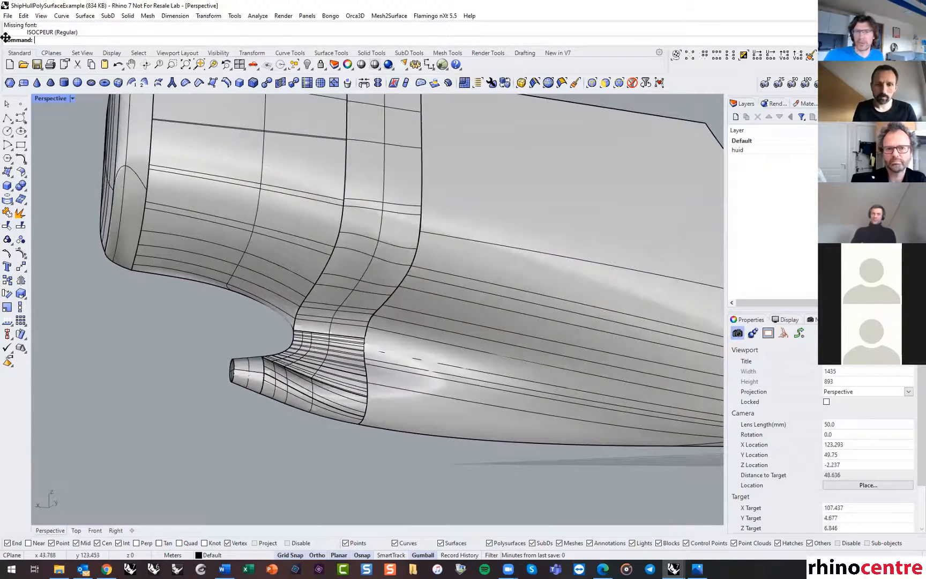
{"action": "left_click", "coordinate": [72, 99]}
{"action": "left_click", "coordinate": [76, 266]}
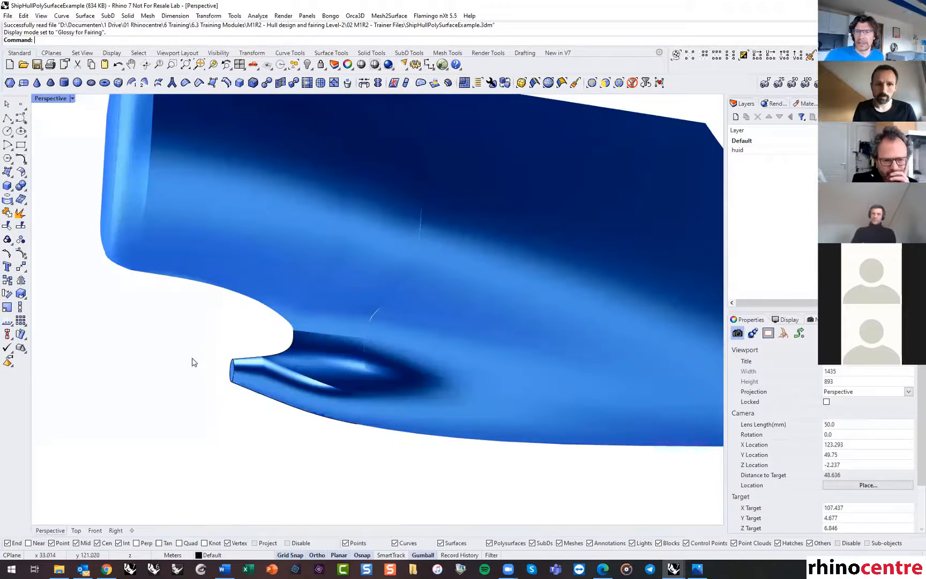
{"action": "right_click_drag", "start_coordinate": [194, 363], "coordinate": [339, 331]}
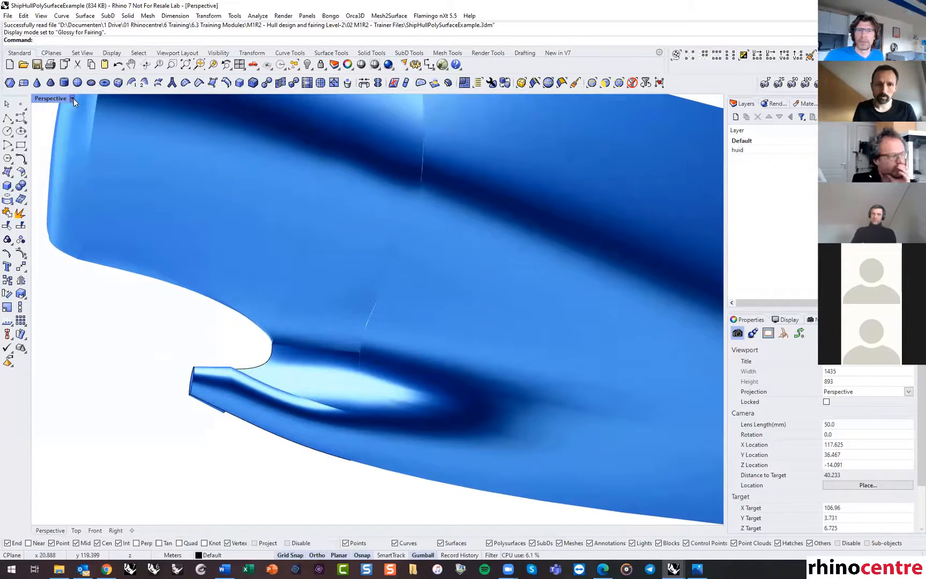
Return the Perspective viewport to Shaded display and examine the surface patches around the aft bulb.
{"action": "left_click", "coordinate": [73, 99]}
{"action": "left_click", "coordinate": [54, 145]}
{"action": "right_click_drag", "start_coordinate": [293, 390], "coordinate": [282, 270]}
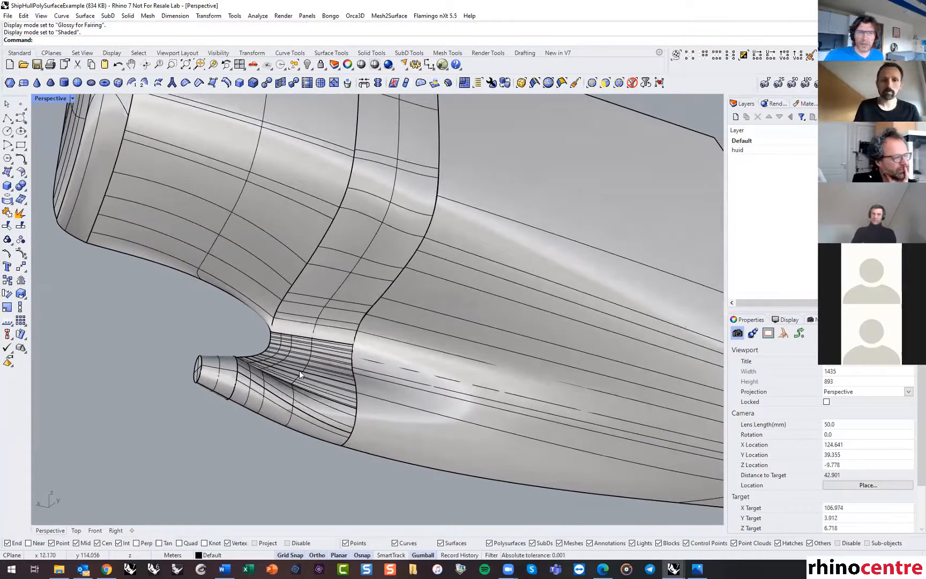
{"action": "scroll", "coordinate": [299, 369], "scroll_direction": "down", "scroll_amount": 1}
{"action": "right_click_drag", "start_coordinate": [299, 369], "coordinate": [501, 116]}
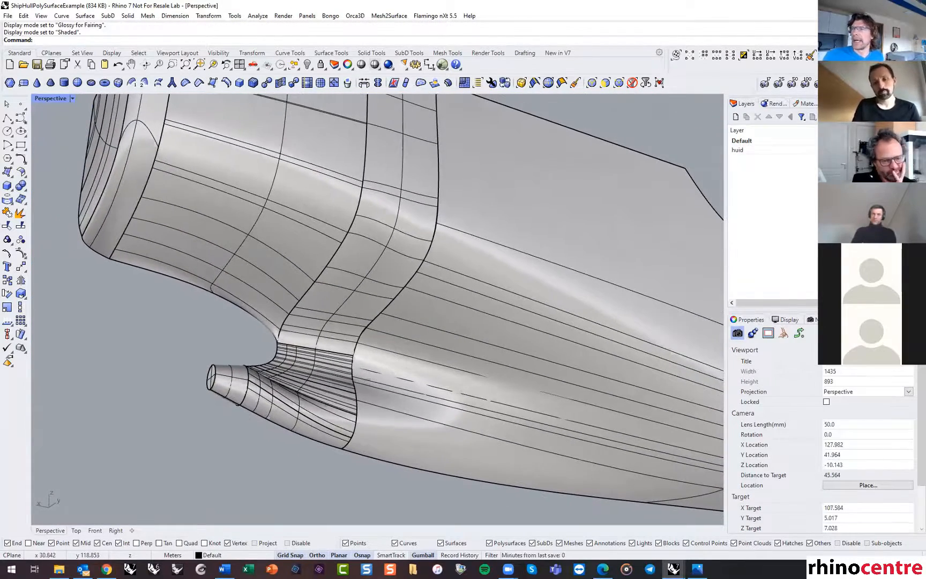
Switch back to M1R1-Hull Examples-Demo and examine how the loft surface and curves shape the aft bulb.
{"action": "key", "text": "alt+Tab"}
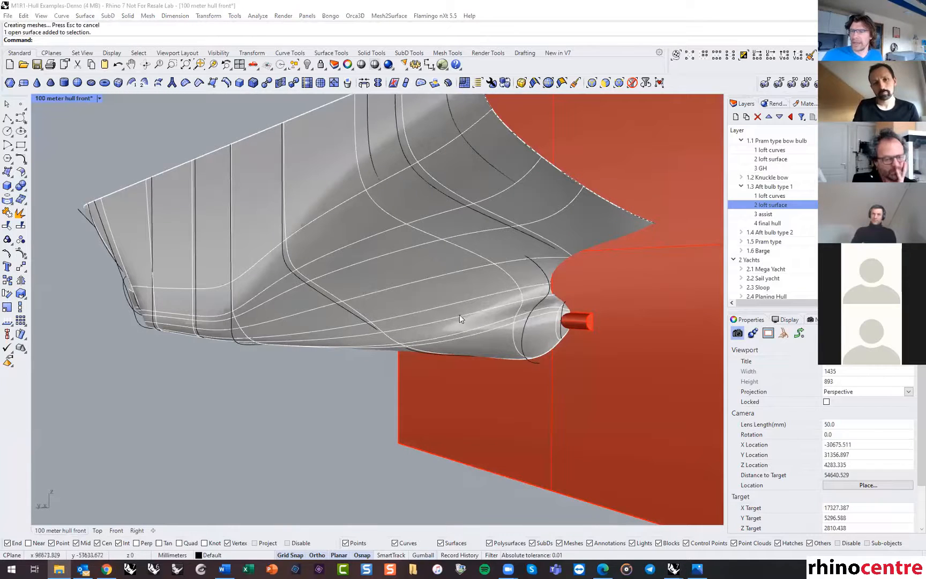
{"action": "right_click_drag", "start_coordinate": [366, 386], "coordinate": [474, 321]}
{"action": "right_click_drag", "start_coordinate": [471, 341], "coordinate": [509, 299]}
{"action": "scroll", "coordinate": [472, 320], "scroll_direction": "up", "scroll_amount": 2}
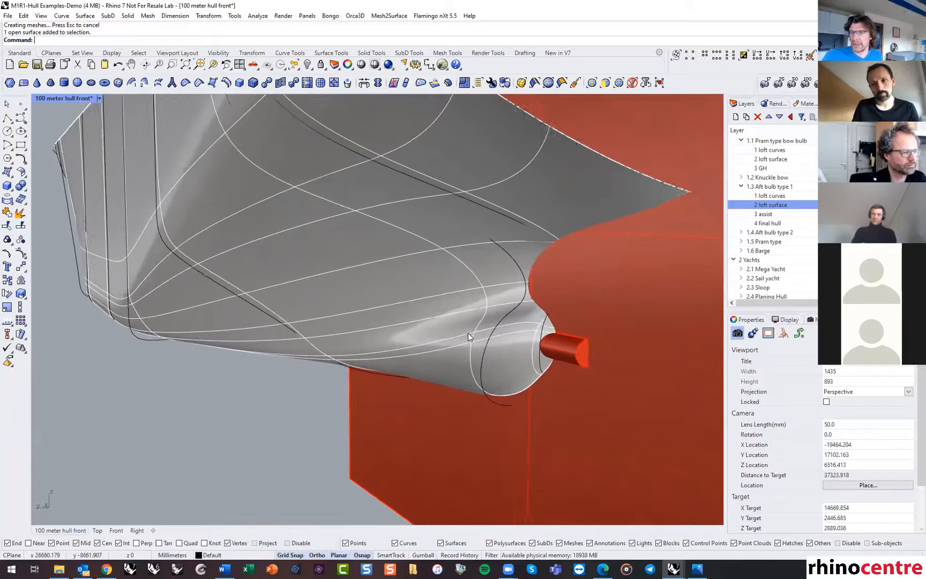
{"action": "scroll", "coordinate": [501, 315], "scroll_direction": "down", "scroll_amount": 1}
{"action": "scroll", "coordinate": [502, 310], "scroll_direction": "down", "scroll_amount": 1}
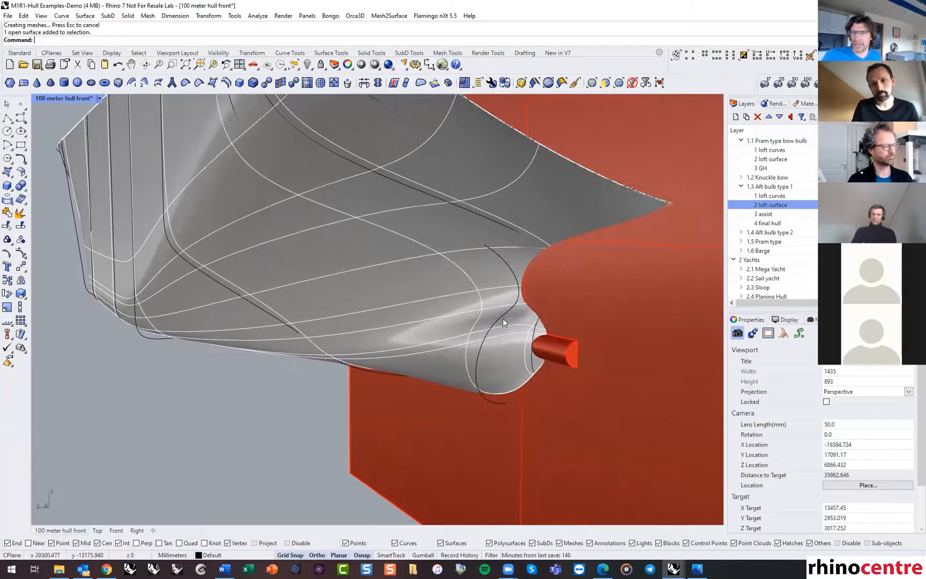
{"action": "scroll", "coordinate": [503, 319], "scroll_direction": "down", "scroll_amount": 2}
{"action": "scroll", "coordinate": [530, 267], "scroll_direction": "up", "scroll_amount": 1}
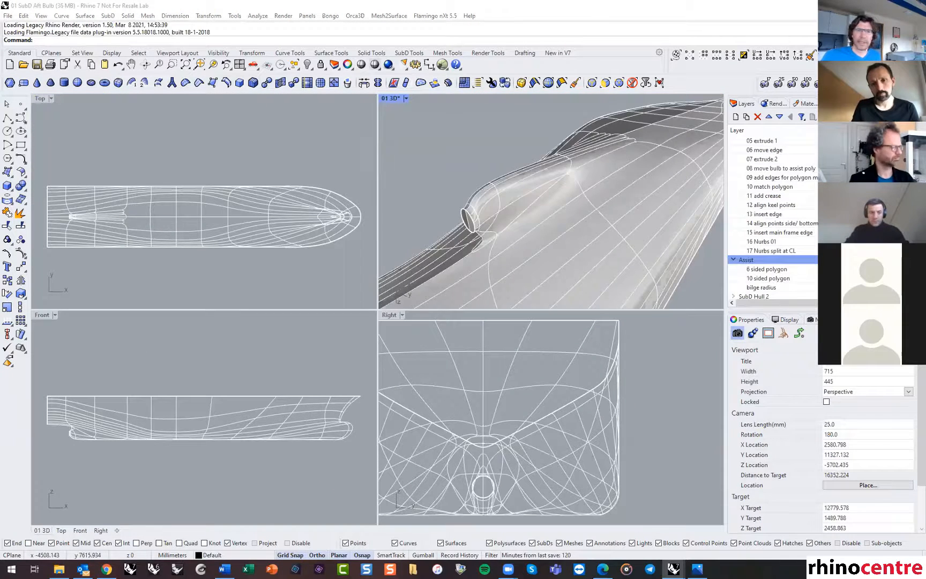
Switch to the 01 SubD Aft Bulb model and examine the open end of its bulb up close in the 3D viewport.
{"action": "right_click_drag", "start_coordinate": [481, 131], "coordinate": [622, 222]}
{"action": "scroll", "coordinate": [622, 222], "scroll_direction": "up", "scroll_amount": 4}
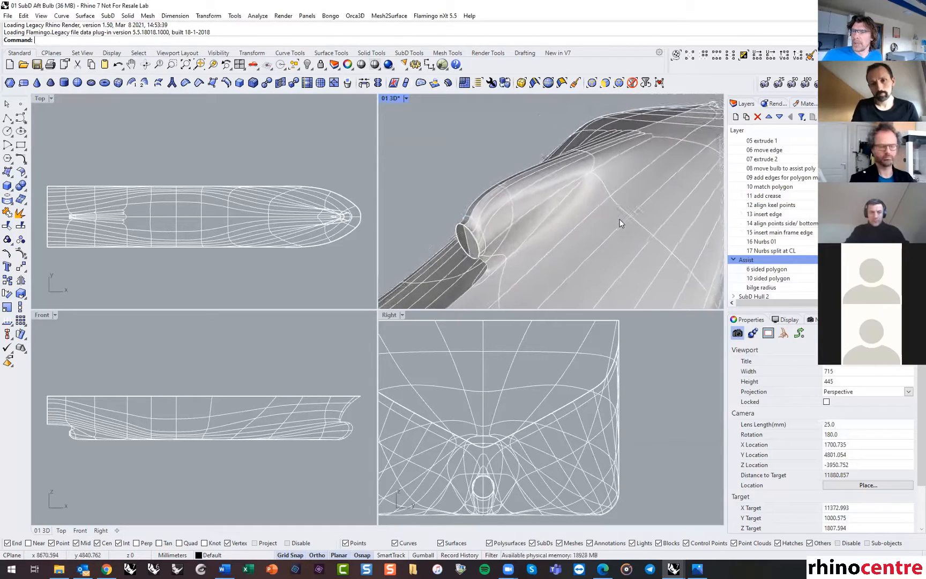
{"action": "scroll", "coordinate": [622, 221], "scroll_direction": "down", "scroll_amount": 3}
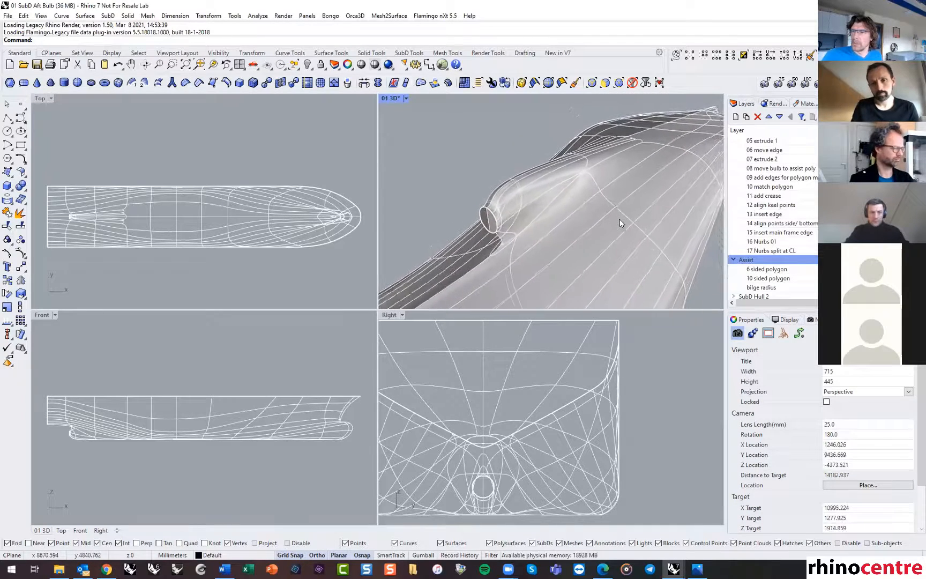
{"action": "right_click_drag", "start_coordinate": [620, 214], "coordinate": [597, 198]}
{"action": "scroll", "coordinate": [598, 197], "scroll_direction": "up", "scroll_amount": 3}
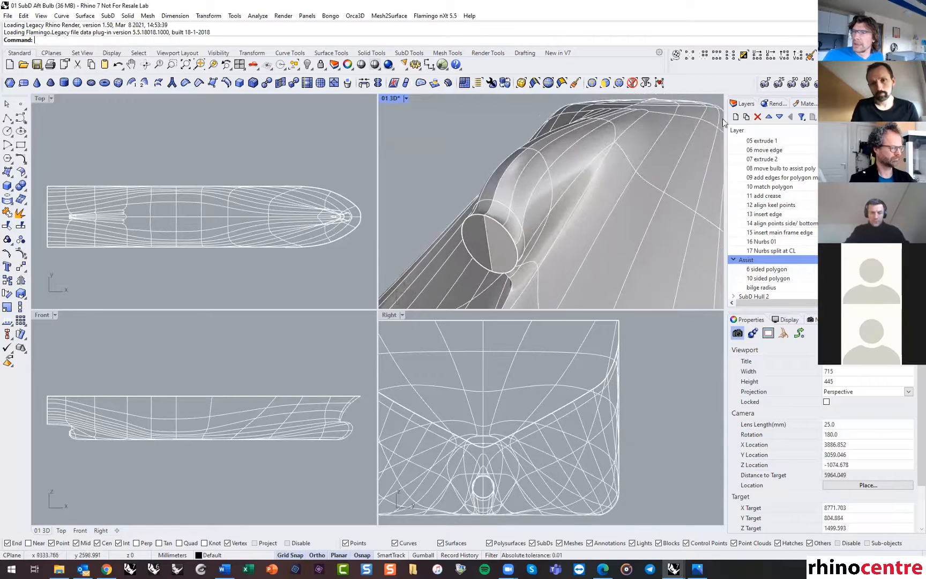
Restrict selection to edges, turn on the Gumball, and shift a SubD edge on the bulb's side back and forth along Y.
{"action": "left_click", "coordinate": [596, 85]}
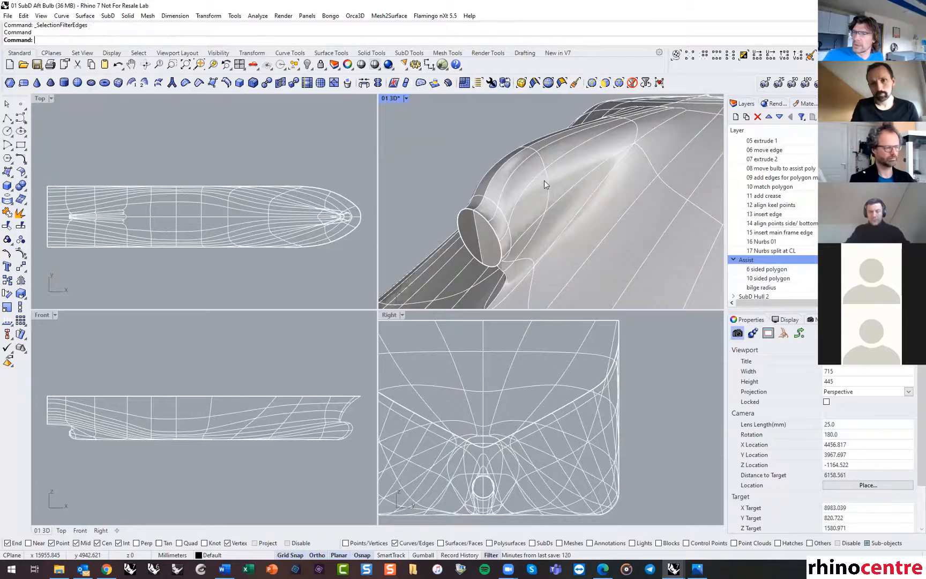
{"action": "left_click", "coordinate": [547, 181]}
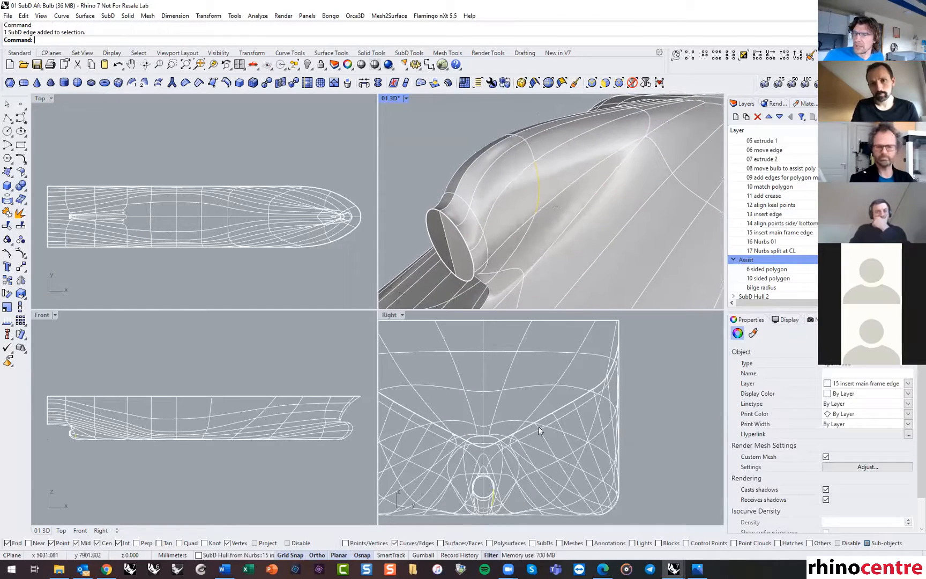
{"action": "left_click", "coordinate": [428, 557]}
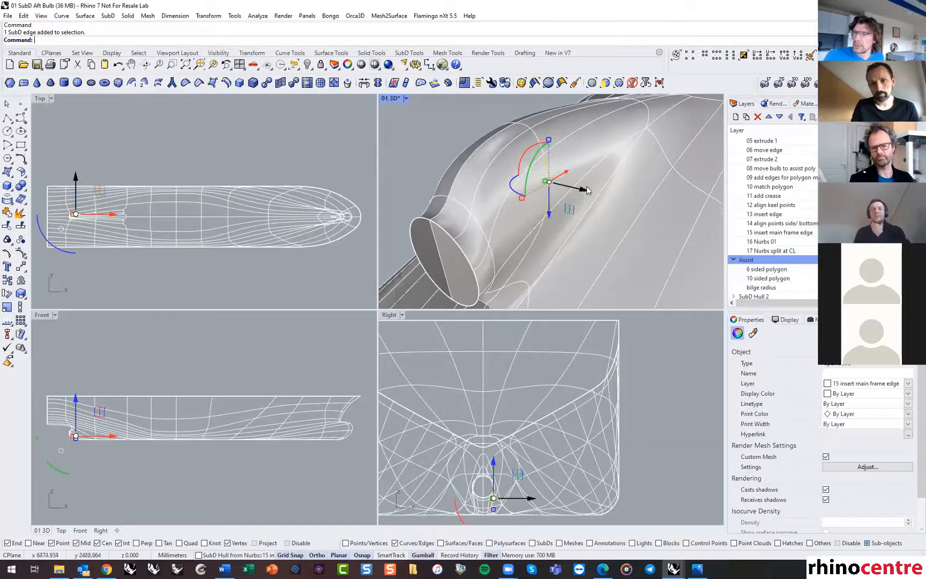
{"action": "left_click_drag", "start_coordinate": [583, 193], "coordinate": [598, 193]}
{"action": "right_click_drag", "start_coordinate": [598, 193], "coordinate": [597, 185]}
{"action": "left_click_drag", "start_coordinate": [612, 181], "coordinate": [604, 179]}
{"action": "right_click_drag", "start_coordinate": [603, 180], "coordinate": [490, 160]}
{"action": "left_click", "coordinate": [469, 112]}
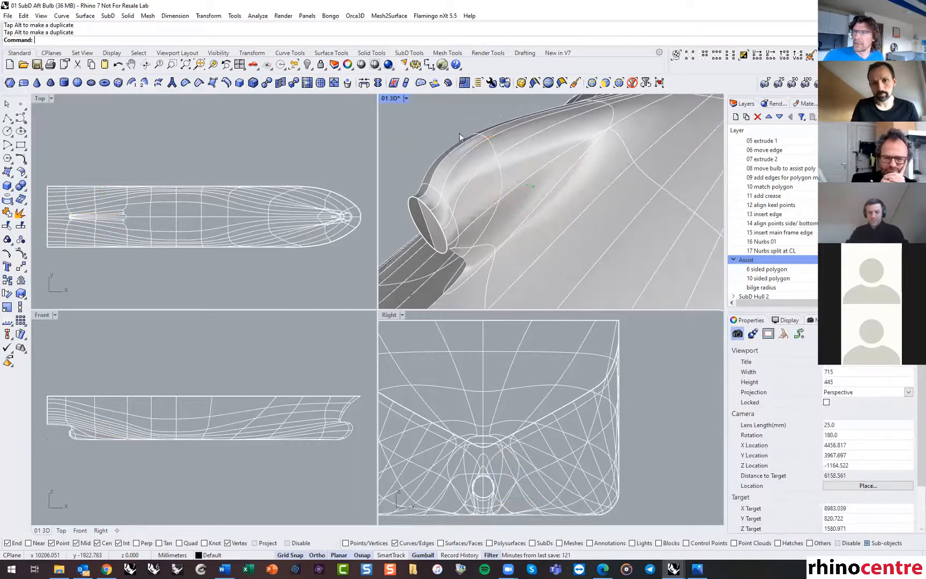
Restrict selection to vertices, try moving the SubD vertex where the bulb meets the hull along Z and Y, and undo both moves.
{"action": "scroll", "coordinate": [523, 174], "scroll_direction": "up", "scroll_amount": 4}
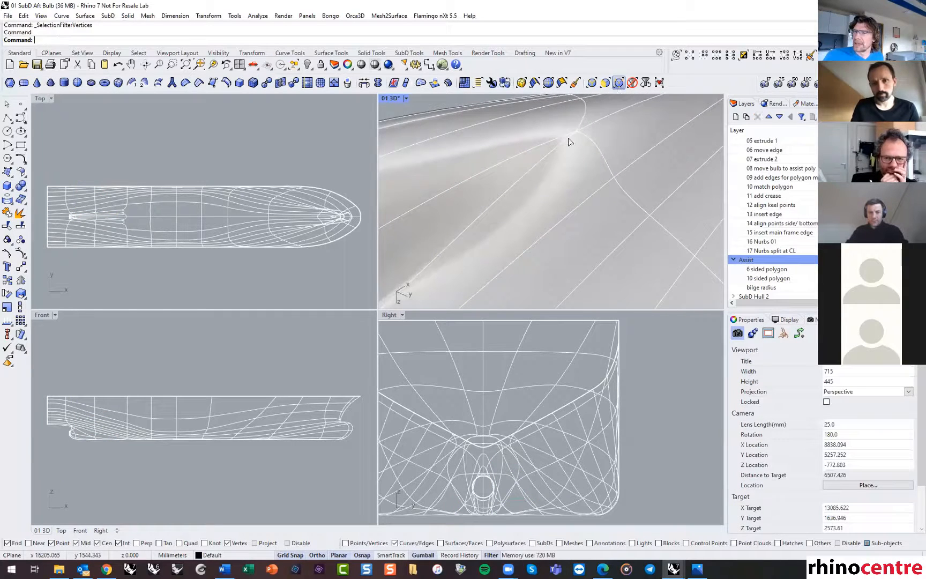
{"action": "left_click", "coordinate": [578, 138]}
{"action": "right_click_drag", "start_coordinate": [580, 143], "coordinate": [572, 186]}
{"action": "left_click_drag", "start_coordinate": [572, 186], "coordinate": [565, 226]}
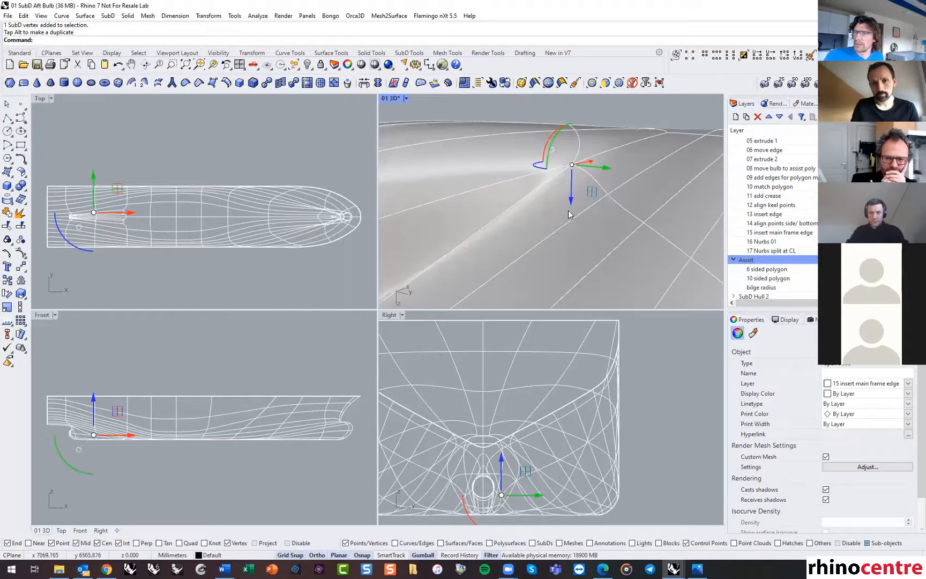
{"action": "left_click_drag", "start_coordinate": [608, 168], "coordinate": [622, 170]}
{"action": "right_click_drag", "start_coordinate": [621, 173], "coordinate": [322, 121]}
{"action": "left_click", "coordinate": [118, 64]}
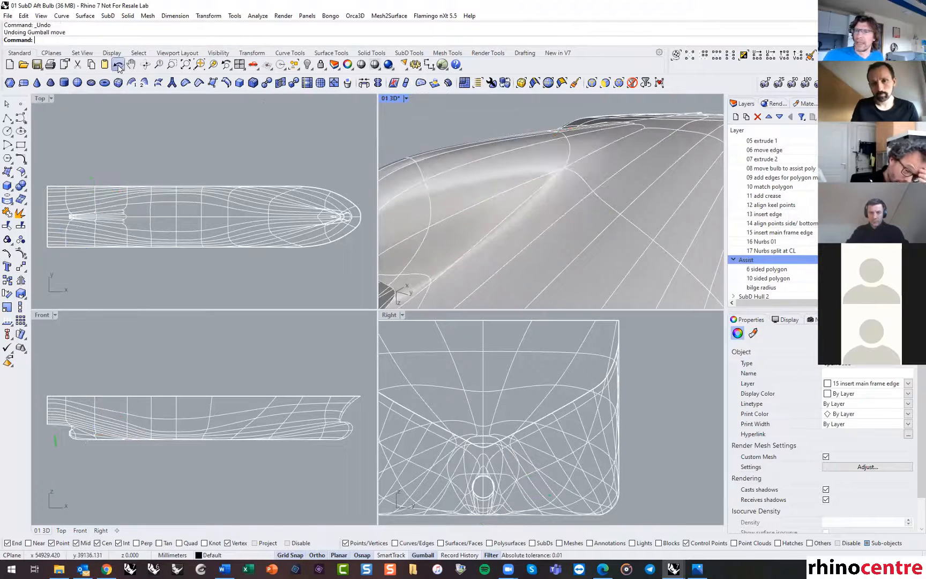
{"action": "left_click", "coordinate": [118, 64]}
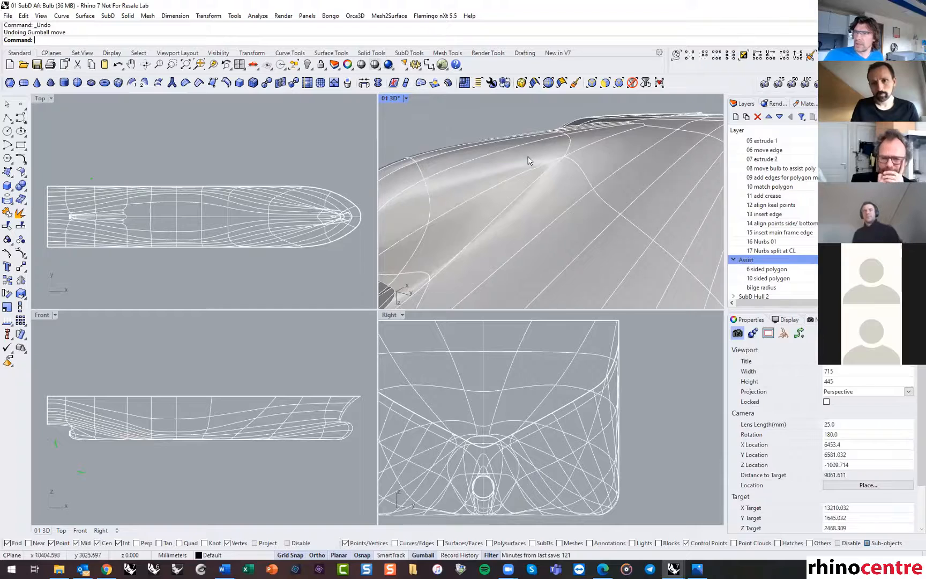
Examine the transition between the SubD bulb and the hull, and the overall shape of the aft bulb hull.
{"action": "right_click_drag", "start_coordinate": [528, 160], "coordinate": [598, 169]}
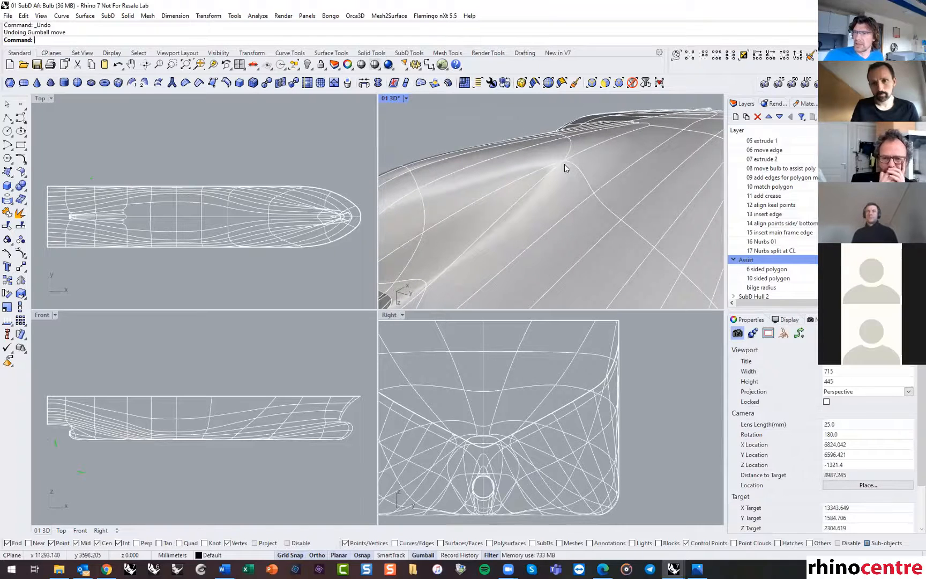
{"action": "right_click_drag", "start_coordinate": [565, 164], "coordinate": [560, 204]}
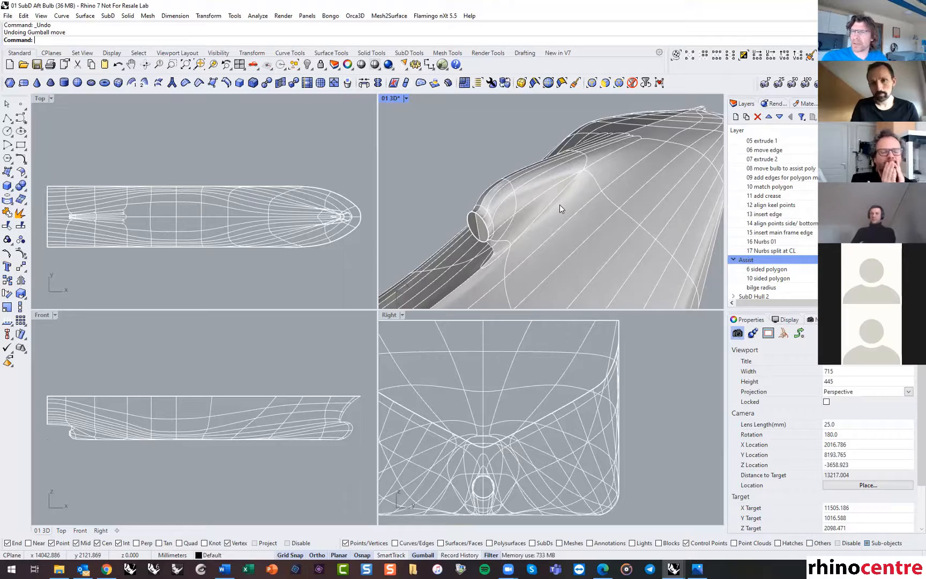
{"action": "scroll", "coordinate": [559, 205], "scroll_direction": "down", "scroll_amount": 4}
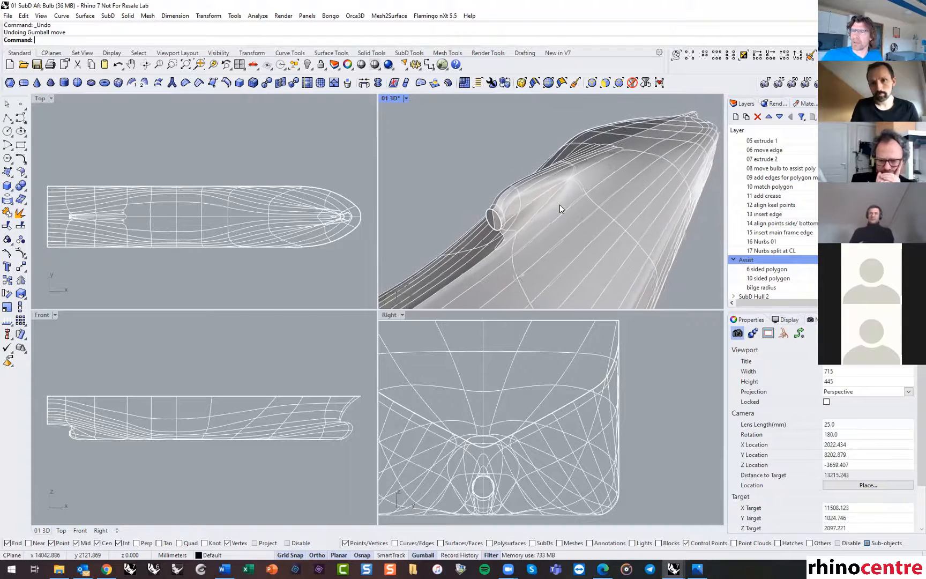
{"action": "scroll", "coordinate": [559, 204], "scroll_direction": "down", "scroll_amount": 3}
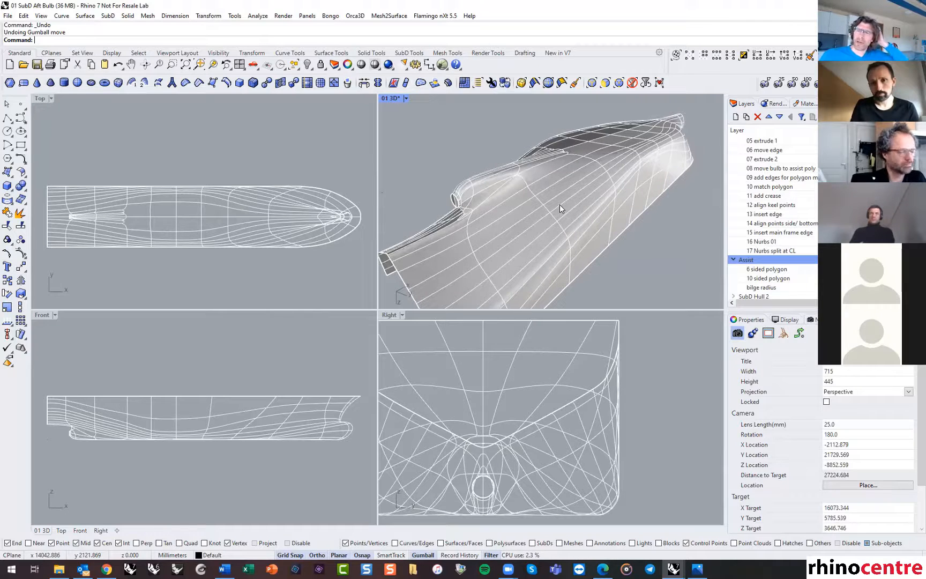
{"action": "scroll", "coordinate": [559, 205], "scroll_direction": "down", "scroll_amount": 1}
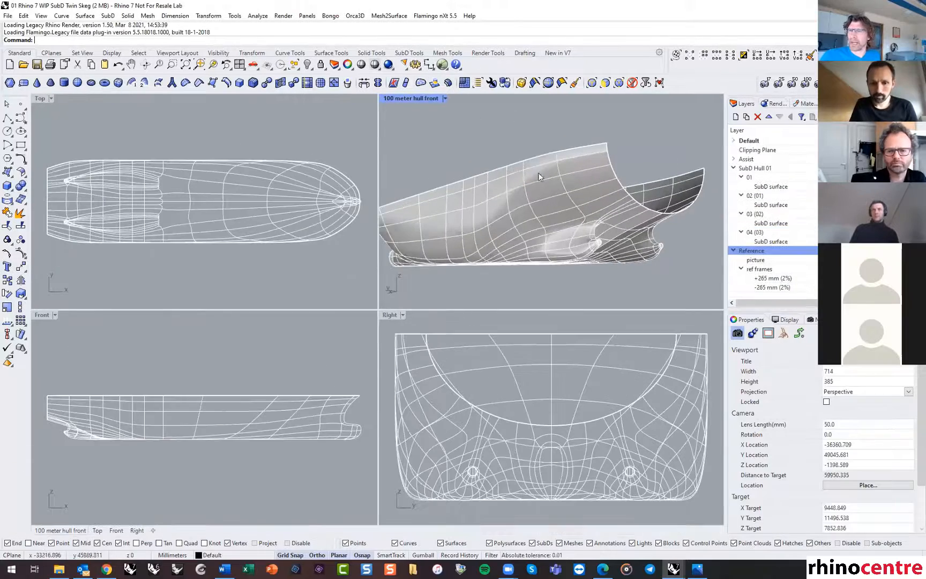
Maximize the 100 meter hull front viewport of the SubD Twin Skeg model and examine the reference frames along the hull's aft side.
{"action": "right_click_drag", "start_coordinate": [529, 148], "coordinate": [494, 159]}
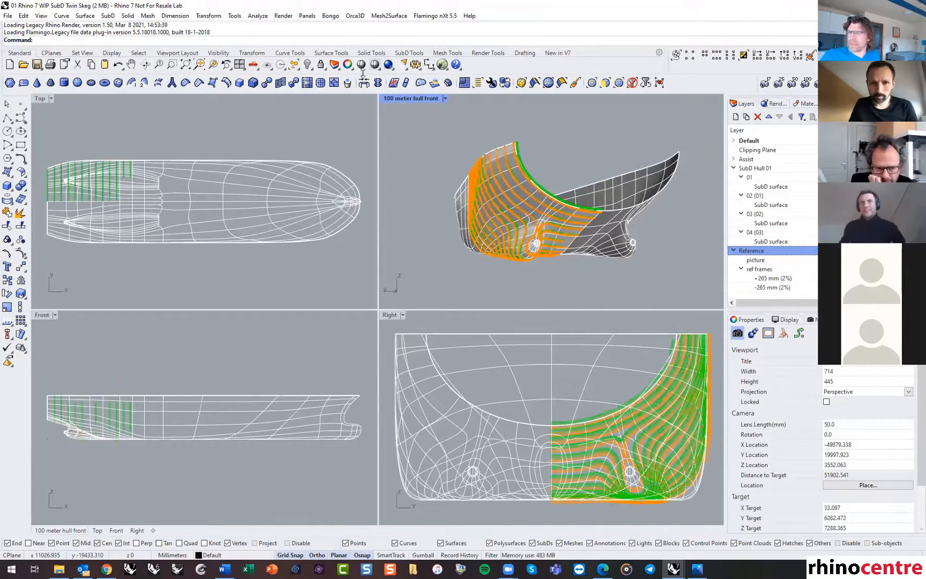
{"action": "double_click", "coordinate": [415, 99]}
{"action": "scroll", "coordinate": [398, 173], "scroll_direction": "up", "scroll_amount": 5}
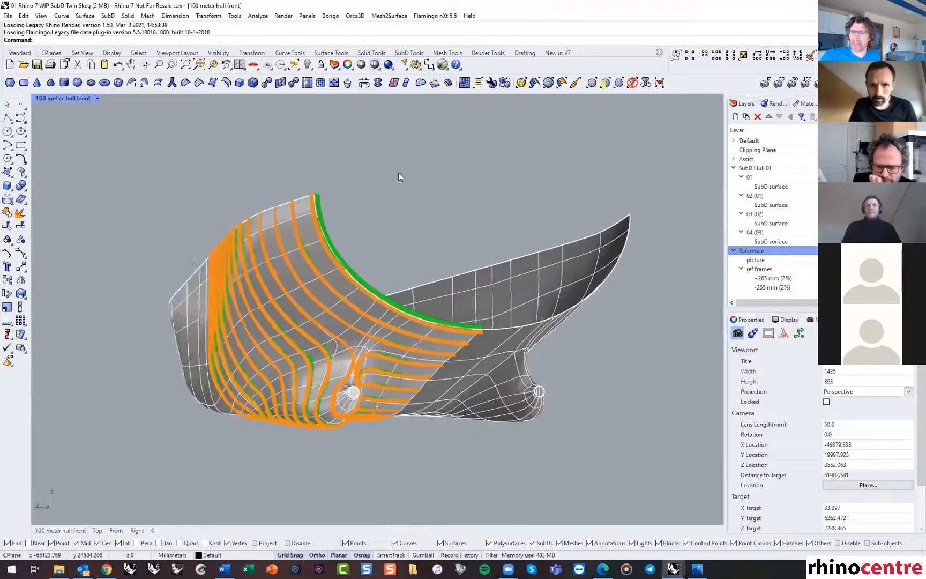
{"action": "scroll", "coordinate": [398, 173], "scroll_direction": "up", "scroll_amount": 4}
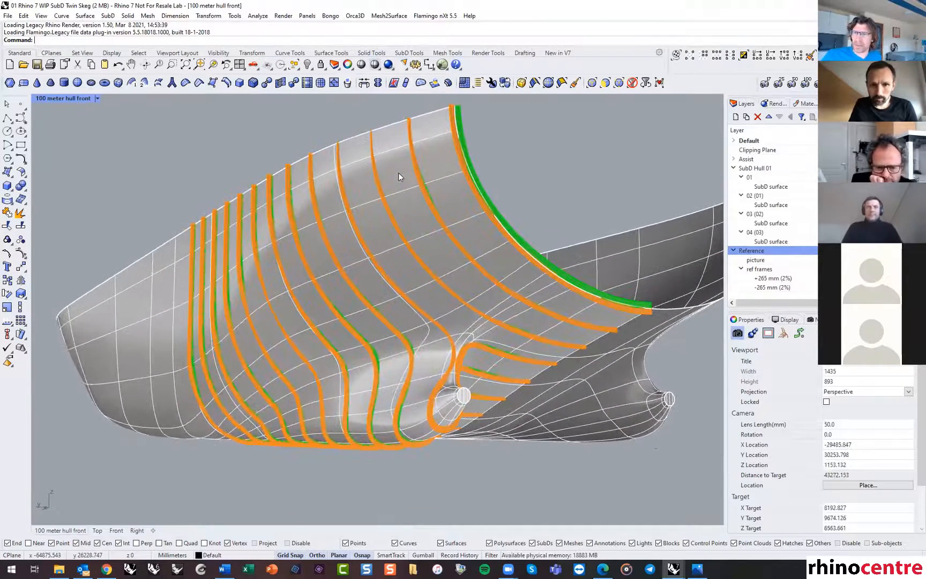
{"action": "scroll", "coordinate": [398, 173], "scroll_direction": "up", "scroll_amount": 1}
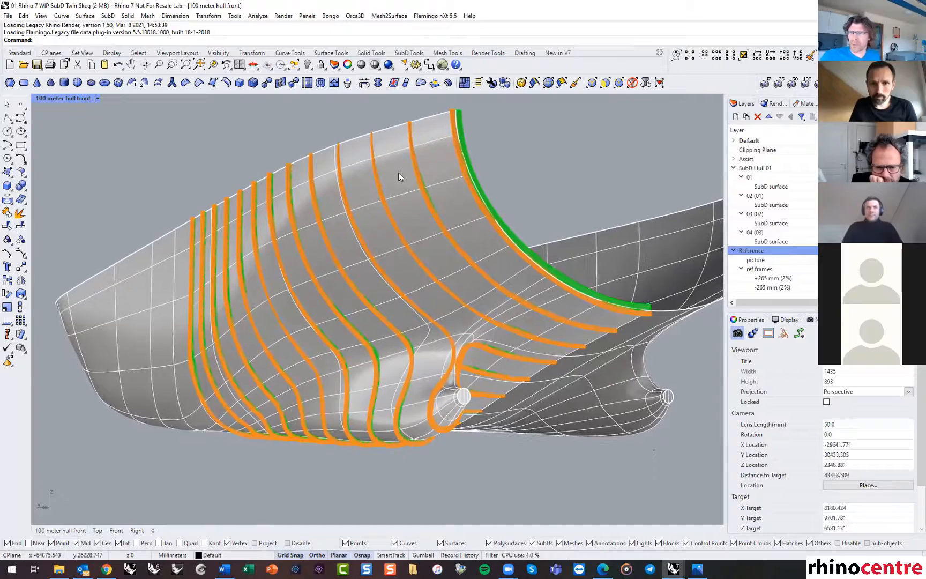
{"action": "scroll", "coordinate": [418, 227], "scroll_direction": "up", "scroll_amount": 1}
{"action": "scroll", "coordinate": [418, 227], "scroll_direction": "up", "scroll_amount": 1}
{"action": "right_click_drag", "start_coordinate": [429, 241], "coordinate": [374, 238]}
{"action": "scroll", "coordinate": [386, 195], "scroll_direction": "down", "scroll_amount": 1}
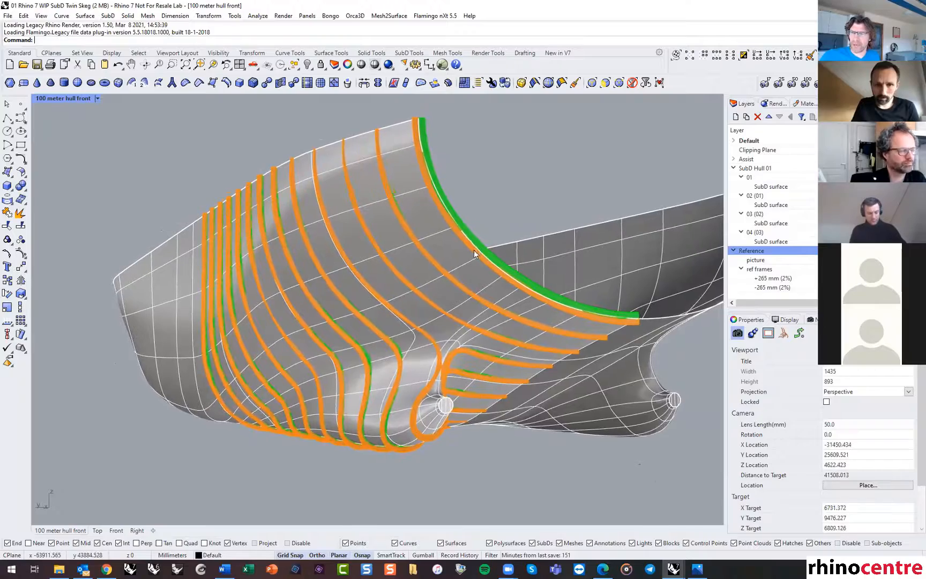
Compare the orange and green reference frames with the SubD hull around the skeg, from both outside and inside.
{"action": "scroll", "coordinate": [473, 252], "scroll_direction": "up", "scroll_amount": 4}
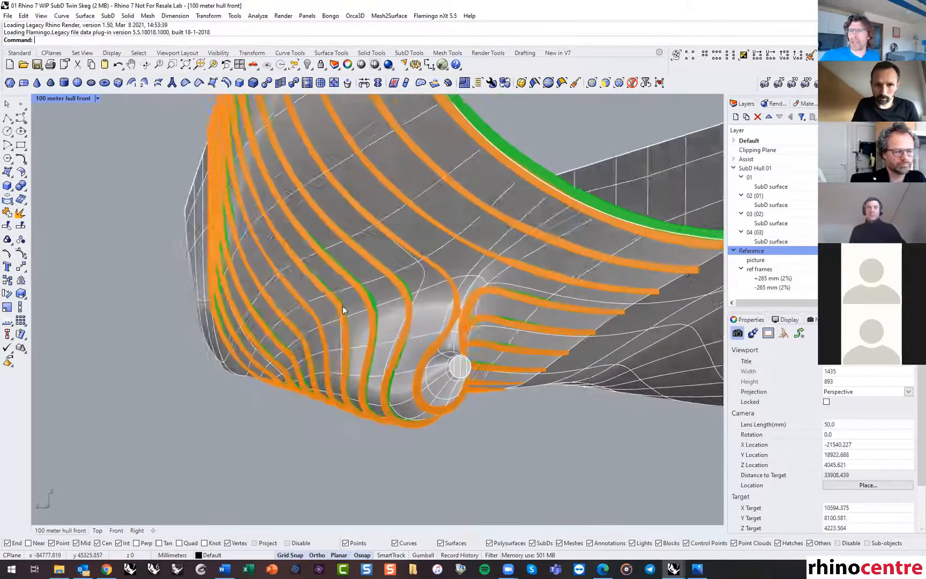
{"action": "right_click_drag", "start_coordinate": [408, 260], "coordinate": [405, 288]}
{"action": "scroll", "coordinate": [448, 272], "scroll_direction": "up", "scroll_amount": 2}
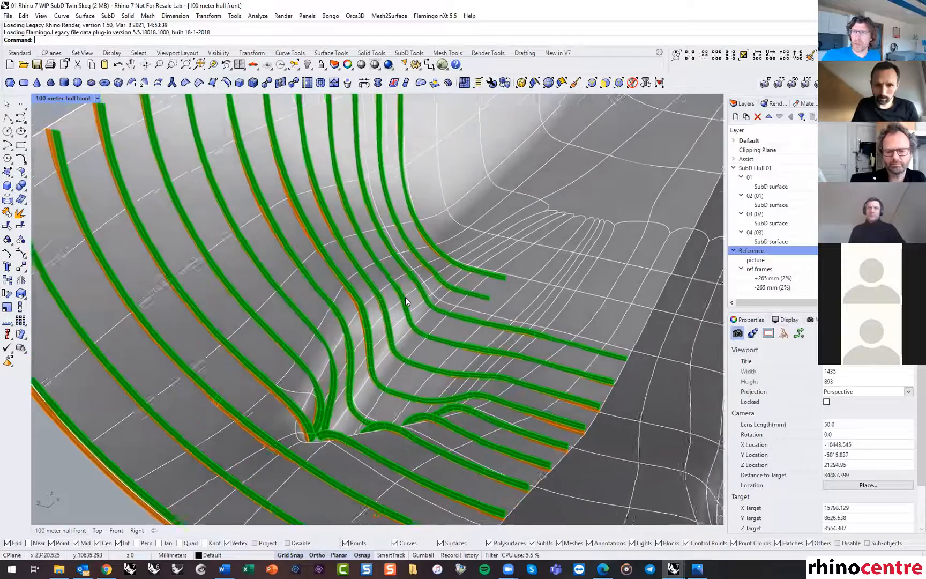
{"action": "scroll", "coordinate": [406, 297], "scroll_direction": "down", "scroll_amount": 2}
{"action": "scroll", "coordinate": [416, 306], "scroll_direction": "down", "scroll_amount": 3}
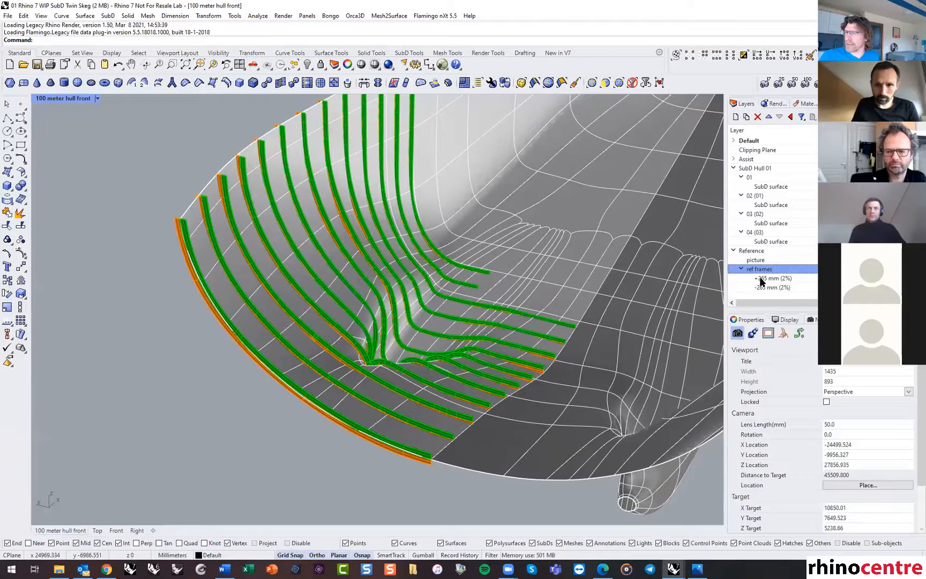
{"action": "right_click_drag", "start_coordinate": [225, 316], "coordinate": [300, 268]}
{"action": "scroll", "coordinate": [293, 209], "scroll_direction": "up", "scroll_amount": 3}
{"action": "right_click_drag", "start_coordinate": [197, 294], "coordinate": [237, 296], "text": "shift"}
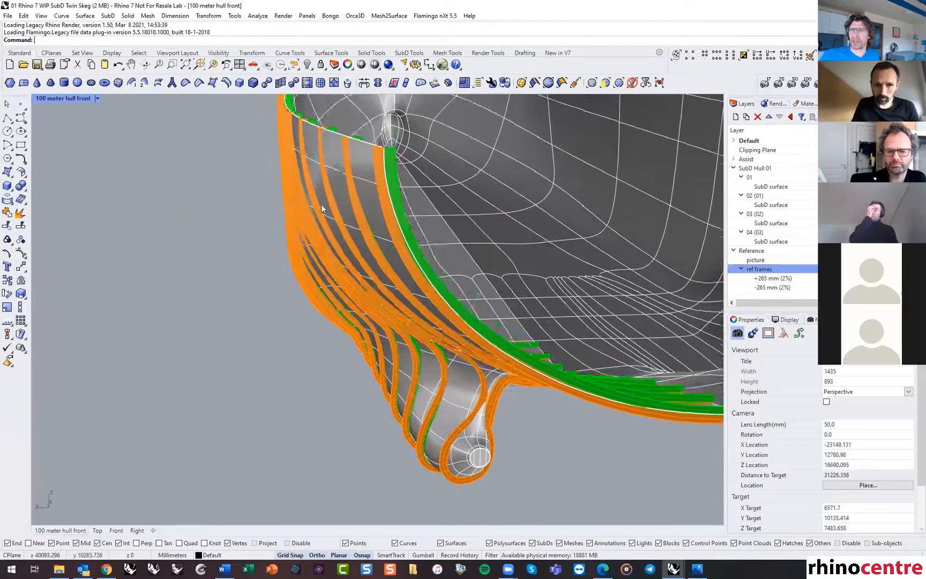
{"action": "scroll", "coordinate": [322, 206], "scroll_direction": "up", "scroll_amount": 5}
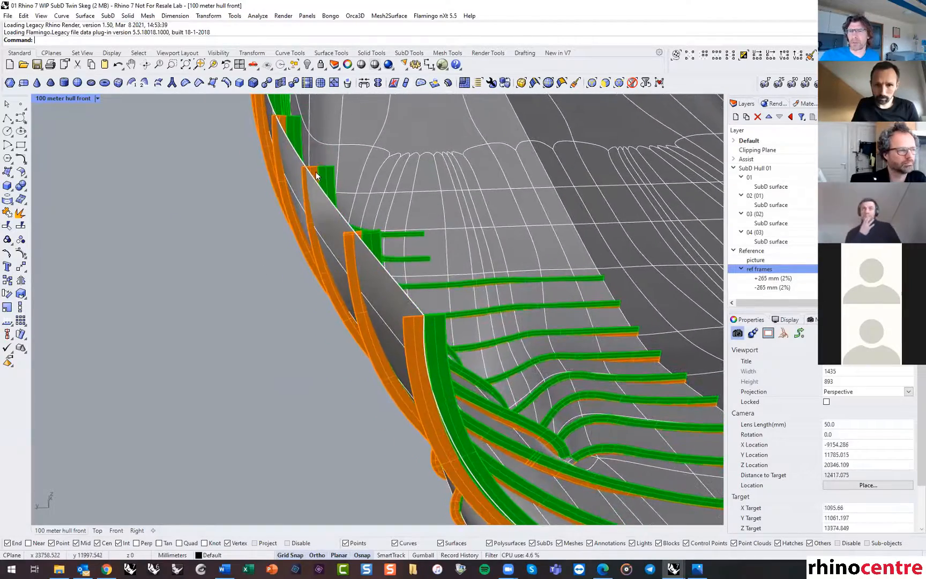
{"action": "scroll", "coordinate": [316, 172], "scroll_direction": "down", "scroll_amount": 3}
{"action": "right_click_drag", "start_coordinate": [306, 158], "coordinate": [321, 265]}
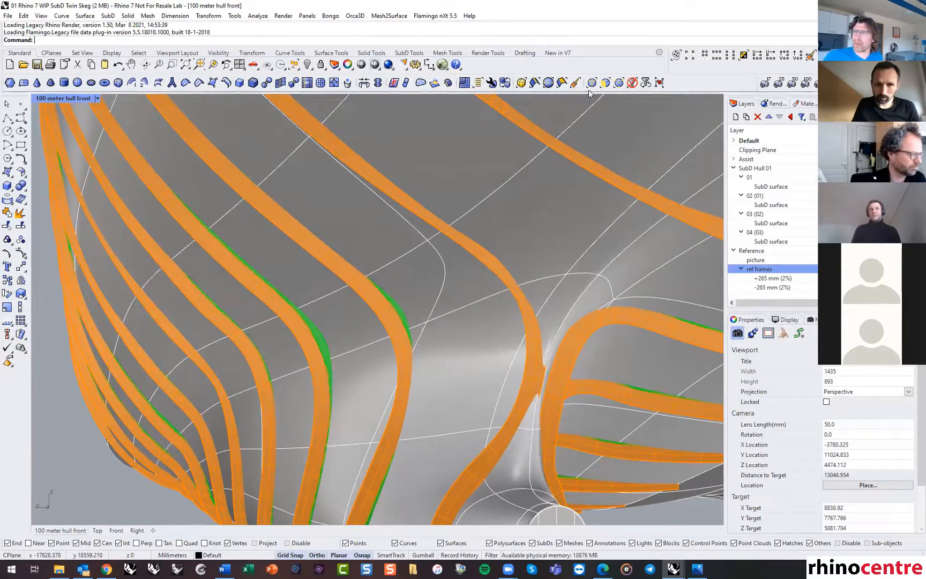
Select the SubD face on the hull's side above the skeg, turn on the Gumball, and shift the face slightly toward the reference frames.
{"action": "left_click", "coordinate": [403, 288], "text": "ctrl+shift"}
{"action": "right_click_drag", "start_coordinate": [404, 288], "coordinate": [396, 312]}
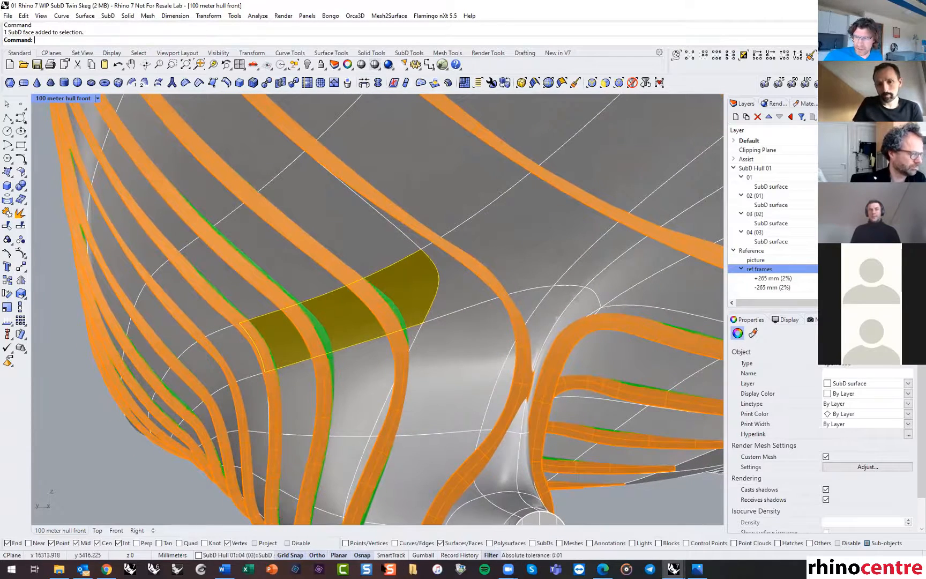
{"action": "left_click", "coordinate": [423, 555]}
{"action": "right_click_drag", "start_coordinate": [306, 364], "coordinate": [278, 313]}
{"action": "left_click_drag", "start_coordinate": [276, 320], "coordinate": [269, 320]}
{"action": "right_click_drag", "start_coordinate": [268, 320], "coordinate": [376, 331]}
{"action": "left_click", "coordinate": [158, 413]}
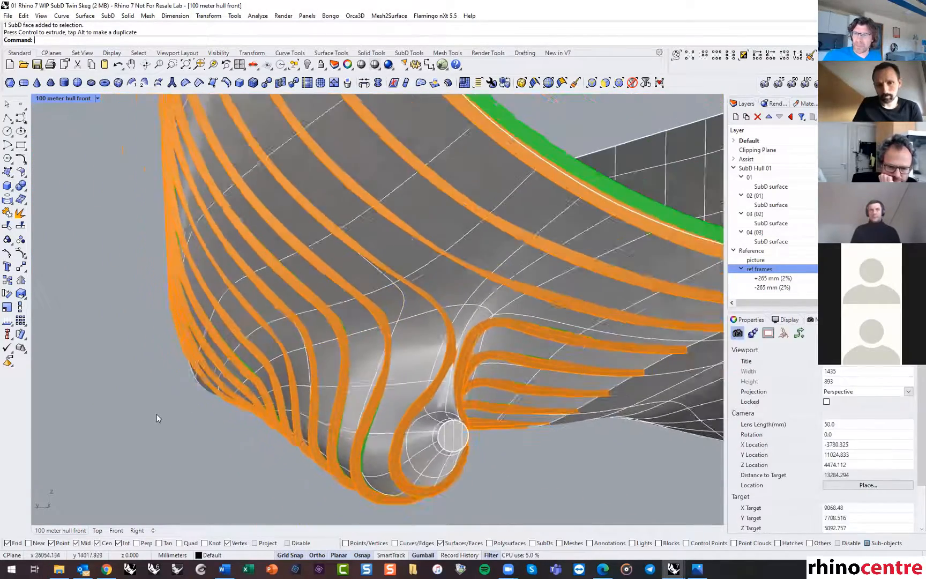
{"action": "scroll", "coordinate": [157, 413], "scroll_direction": "down", "scroll_amount": 5}
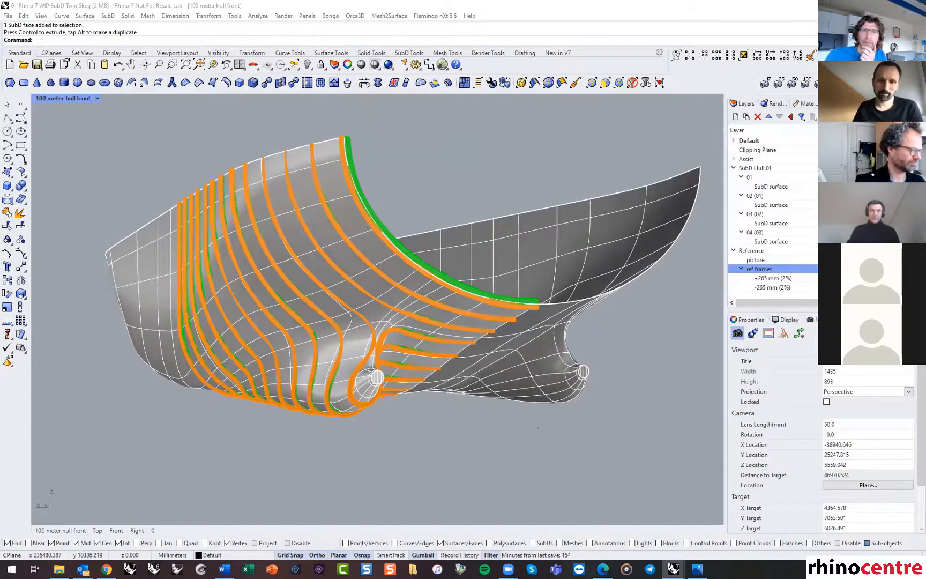
Switch to M1R1-Hull Examples-Demo and hide the aft bulb's 2 loft surface and 3 assist layers to view only the loft curves.
{"action": "key", "text": "alt+Tab"}
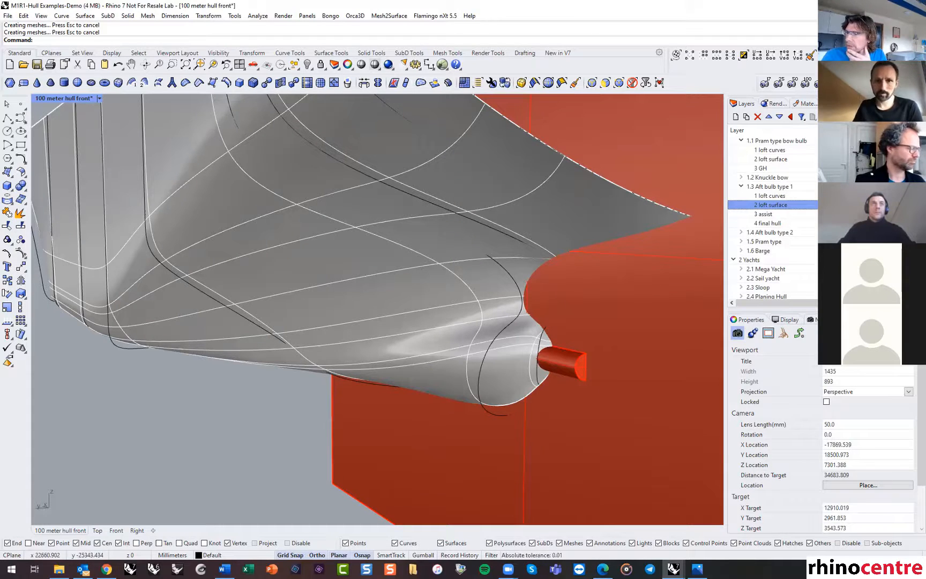
{"action": "left_click", "coordinate": [841, 205]}
{"action": "left_click", "coordinate": [840, 214]}
{"action": "scroll", "coordinate": [450, 346], "scroll_direction": "down", "scroll_amount": 5}
{"action": "mouse_move", "coordinate": [457, 349]}
{"action": "right_mouse_down"}
{"action": "mouse_move", "coordinate": [468, 331]}
{"action": "mouse_move", "coordinate": [451, 340]}
{"action": "right_mouse_up"}
{"action": "scroll", "coordinate": [451, 340], "scroll_direction": "down", "scroll_amount": 6}
{"action": "scroll", "coordinate": [239, 261], "scroll_direction": "up", "scroll_amount": 3}
{"action": "right_click_drag", "start_coordinate": [164, 325], "coordinate": [207, 235]}
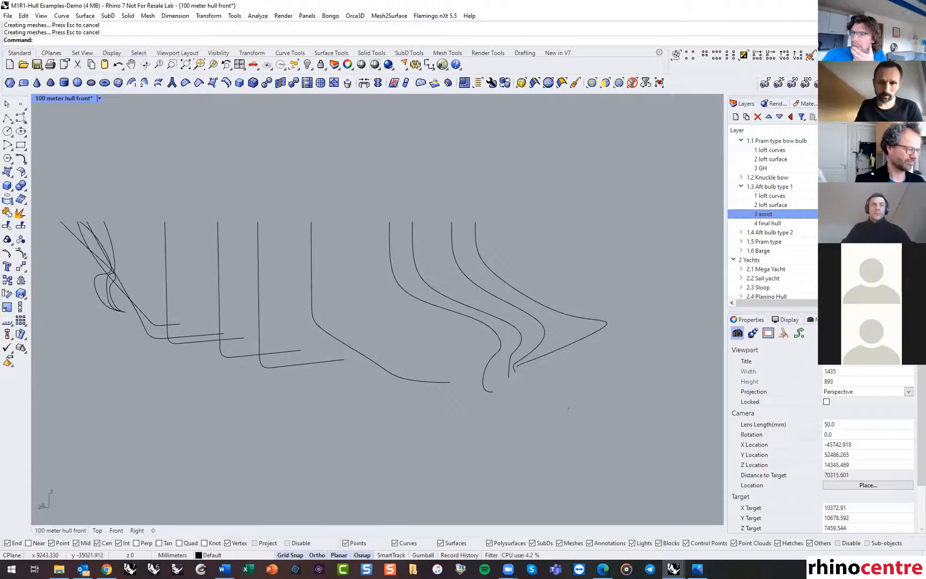
Show the 2 loft surface and 3 assist layers again and examine the lofted hull from the aft bulb to the bow bulb.
{"action": "left_click", "coordinate": [845, 205]}
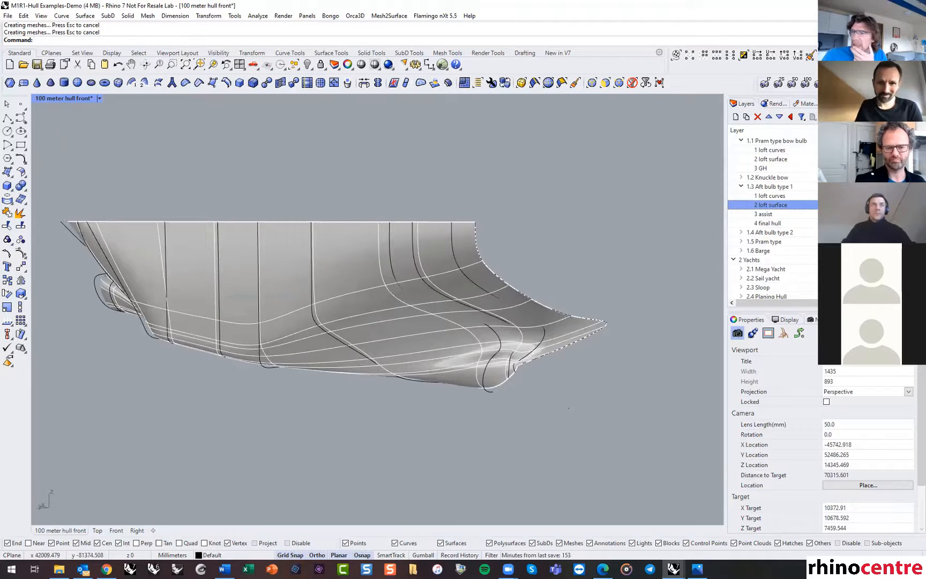
{"action": "left_click", "coordinate": [846, 214]}
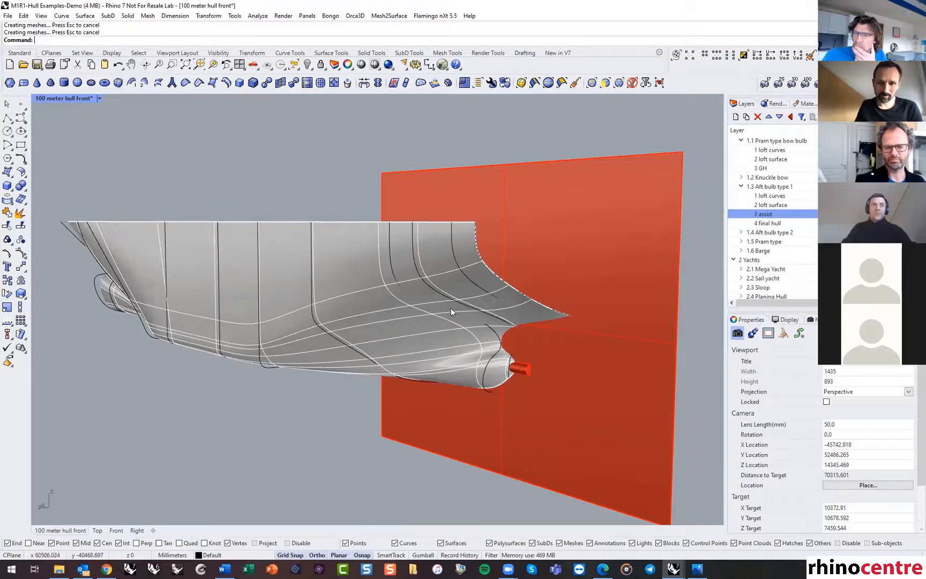
{"action": "scroll", "coordinate": [451, 308], "scroll_direction": "up", "scroll_amount": 2}
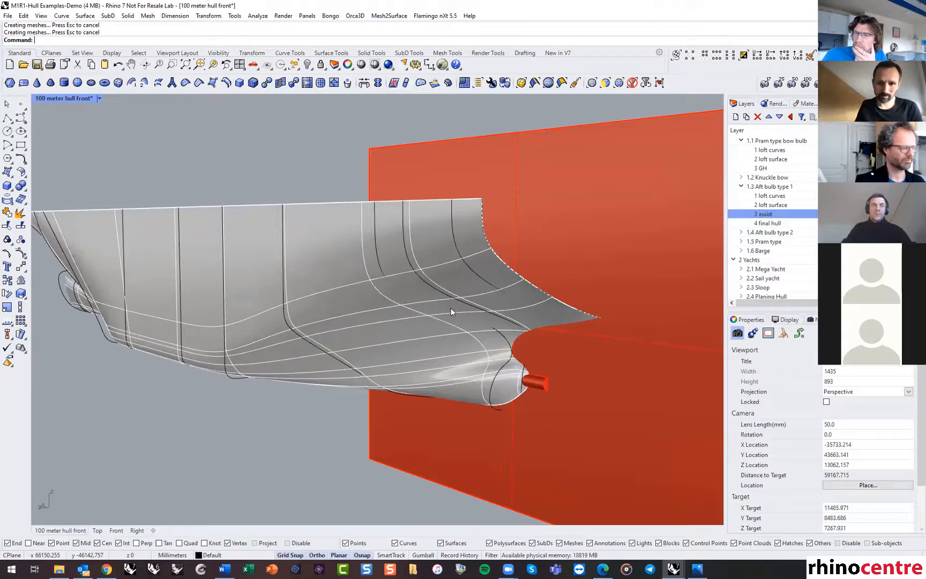
{"action": "scroll", "coordinate": [492, 326], "scroll_direction": "down", "scroll_amount": 2}
{"action": "mouse_move", "coordinate": [496, 341]}
{"action": "right_mouse_down"}
{"action": "mouse_move", "coordinate": [378, 299]}
{"action": "mouse_move", "coordinate": [285, 330]}
{"action": "mouse_move", "coordinate": [301, 318]}
{"action": "mouse_move", "coordinate": [335, 316]}
{"action": "mouse_move", "coordinate": [485, 333]}
{"action": "right_mouse_up"}
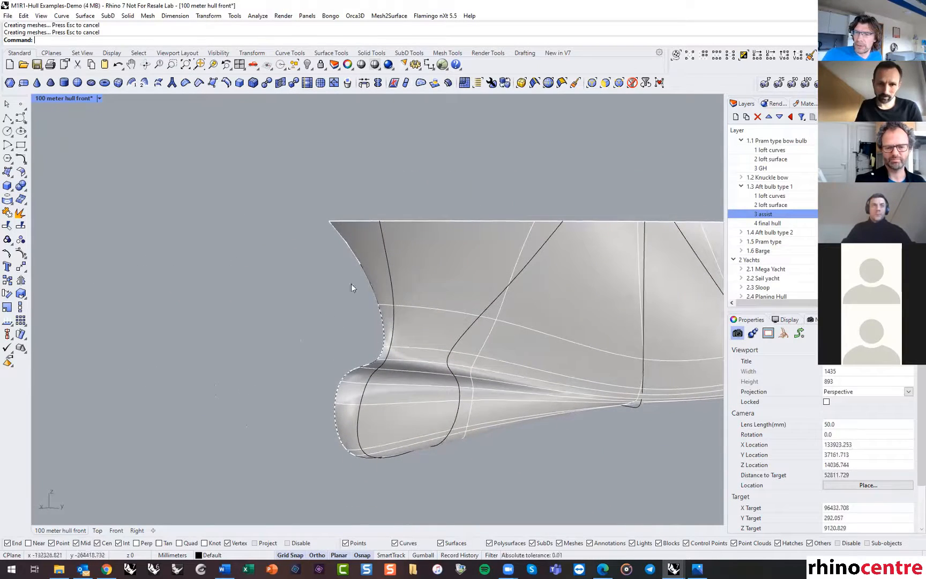
{"action": "right_click_drag", "start_coordinate": [376, 283], "coordinate": [231, 295]}
{"action": "scroll", "coordinate": [378, 310], "scroll_direction": "down", "scroll_amount": 6}
{"action": "right_click_drag", "start_coordinate": [692, 252], "coordinate": [620, 250]}
{"action": "scroll", "coordinate": [620, 250], "scroll_direction": "up", "scroll_amount": 3}
{"action": "scroll", "coordinate": [448, 255], "scroll_direction": "up", "scroll_amount": 3}
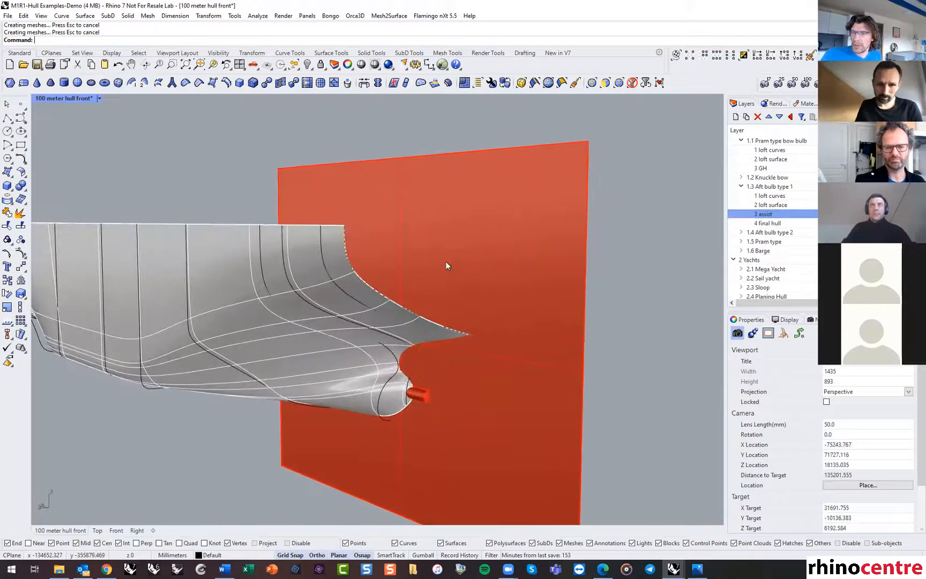
{"action": "scroll", "coordinate": [379, 289], "scroll_direction": "up", "scroll_amount": 3}
{"action": "right_click_drag", "start_coordinate": [379, 289], "coordinate": [544, 365]}
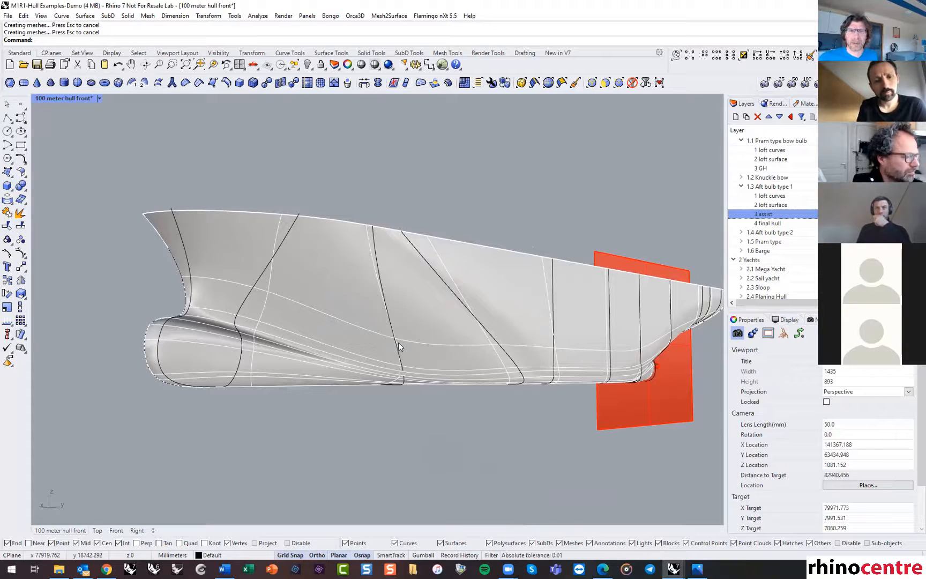
{"action": "scroll", "coordinate": [399, 347], "scroll_direction": "down", "scroll_amount": 1}
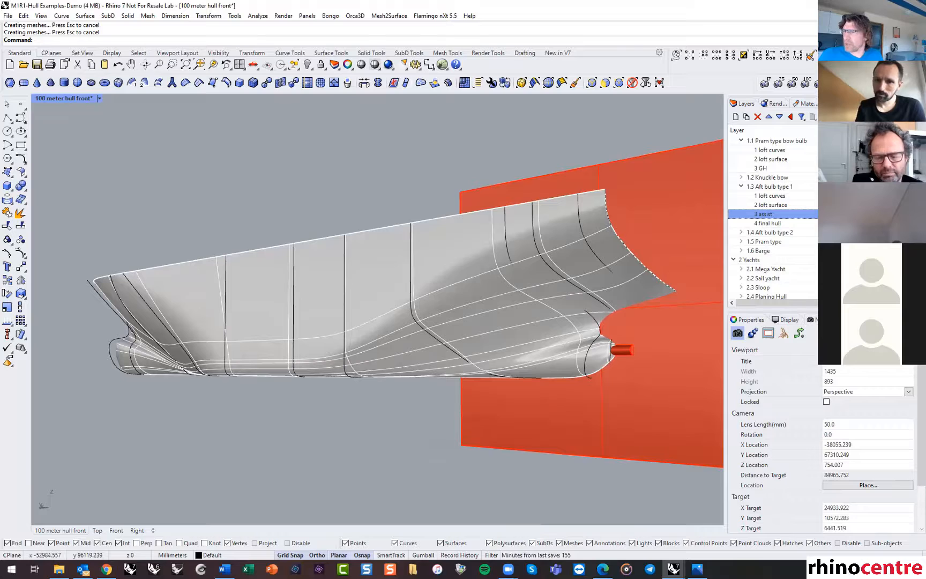
Hide the aft bulb's 3 assist and 2 loft surface layers, and tween 2 curves between the midbody knuckled section and the first aft bulb section.
{"action": "left_click", "coordinate": [842, 214]}
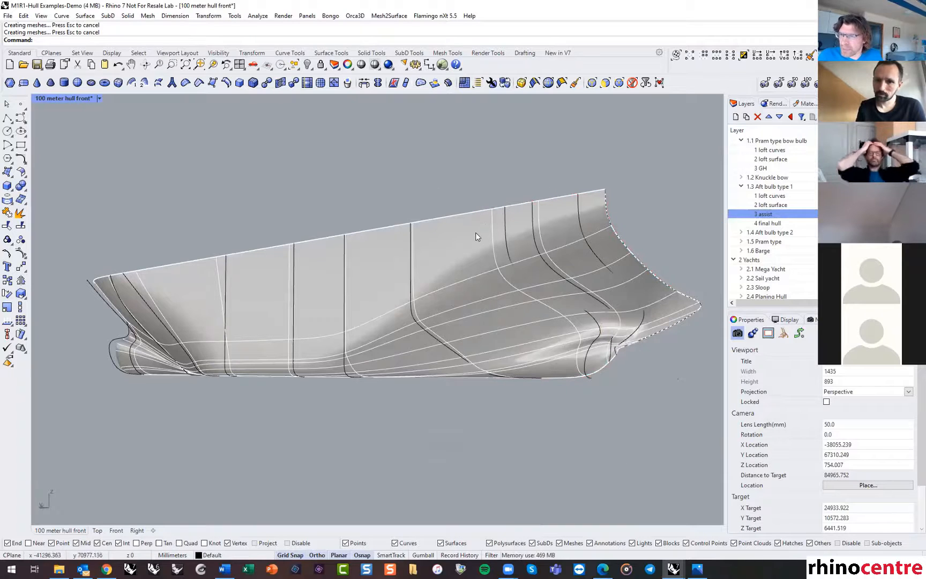
{"action": "type", "text": "TweenCurves"}
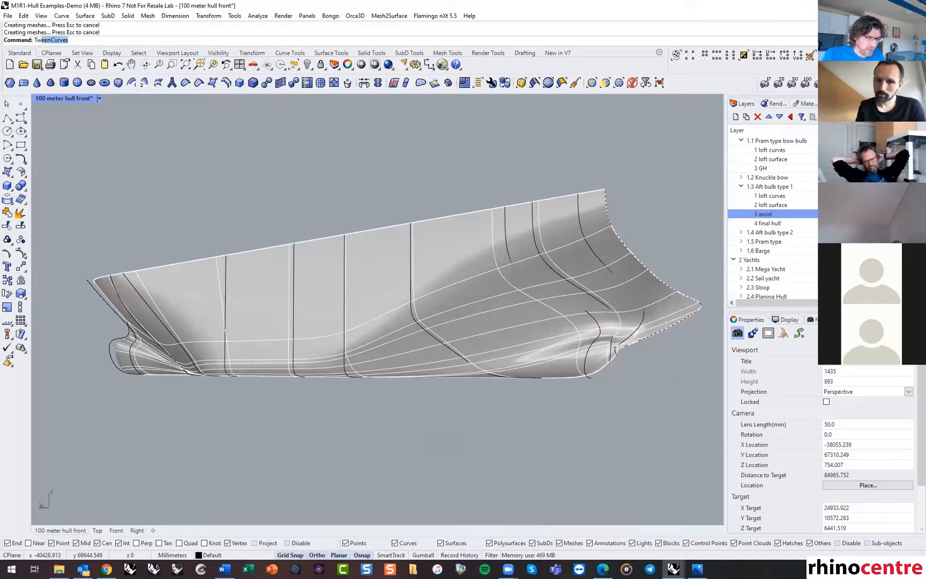
{"action": "key", "text": "Return"}
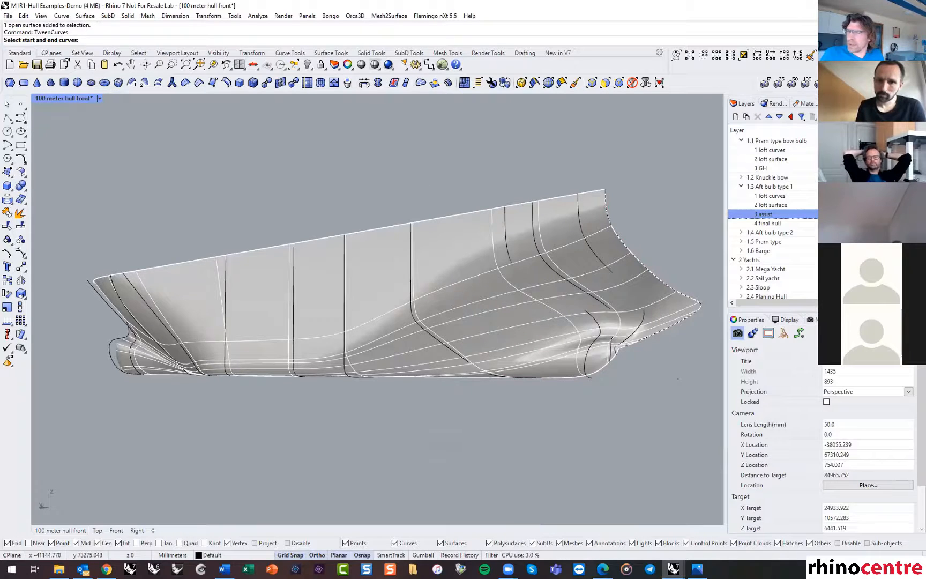
{"action": "left_click", "coordinate": [836, 204]}
{"action": "left_click", "coordinate": [505, 224]}
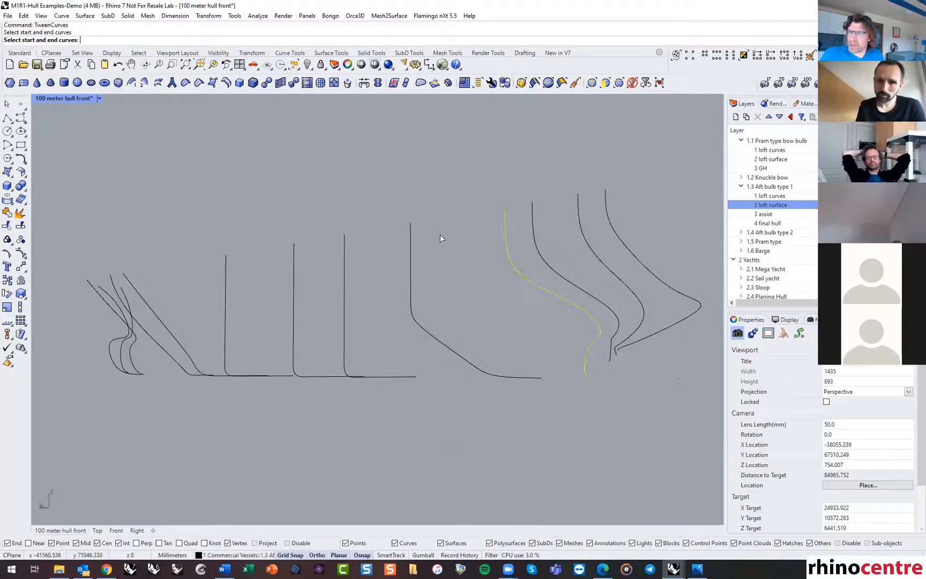
{"action": "left_click", "coordinate": [410, 234]}
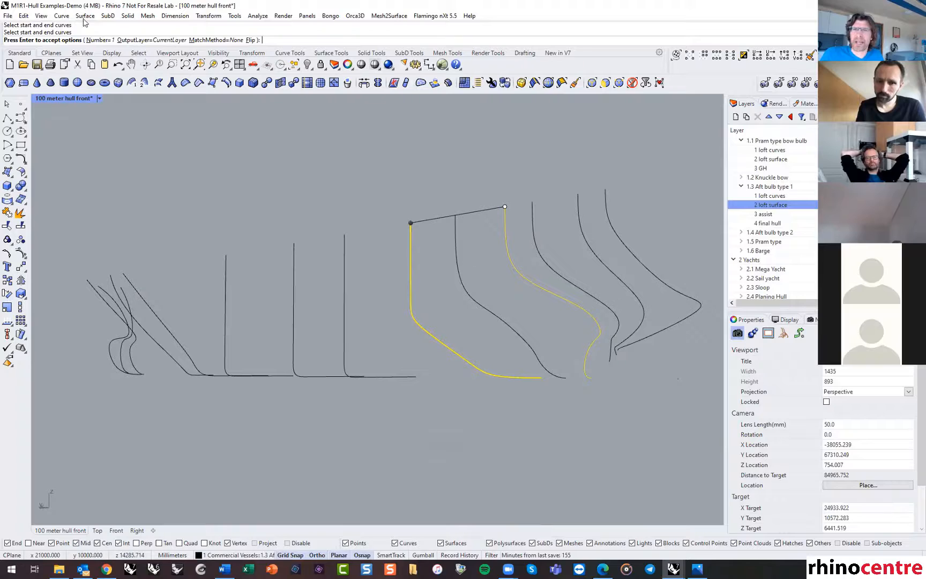
{"action": "left_click", "coordinate": [98, 40]}
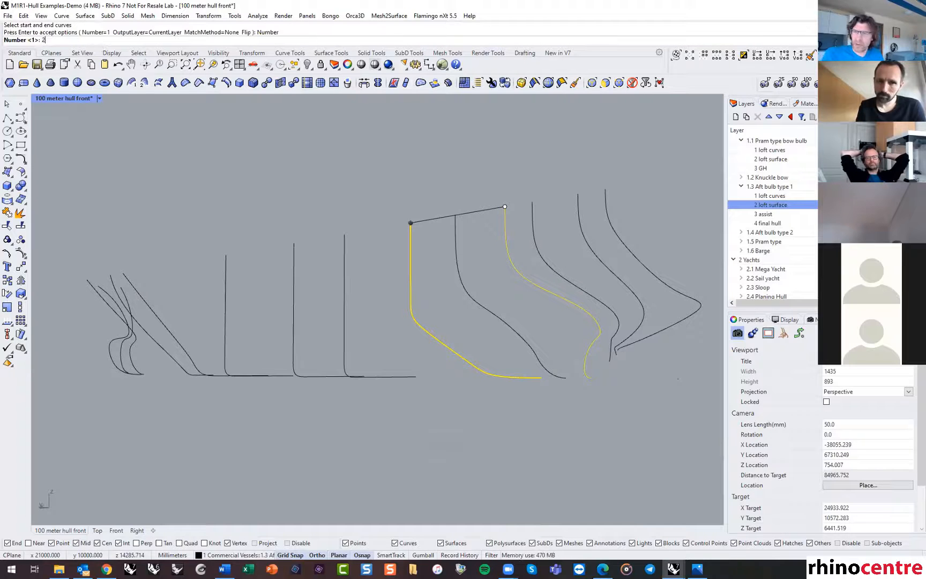
{"action": "key", "text": "Return"}
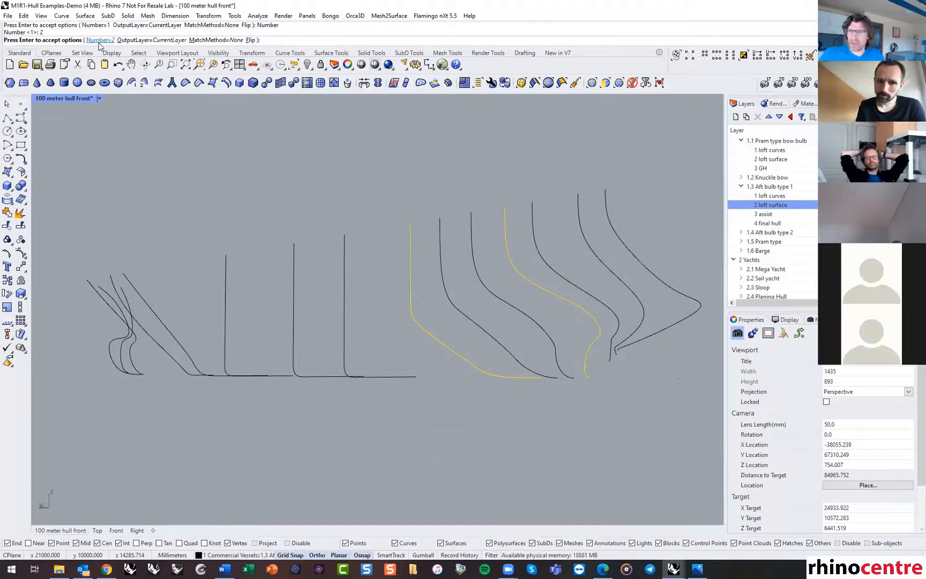
{"action": "key", "text": "Return"}
Turn on the control points of the two tween curves and their start and end sections, inspect them, and turn the points off.
{"action": "left_click_drag", "start_coordinate": [543, 430], "coordinate": [422, 288]}
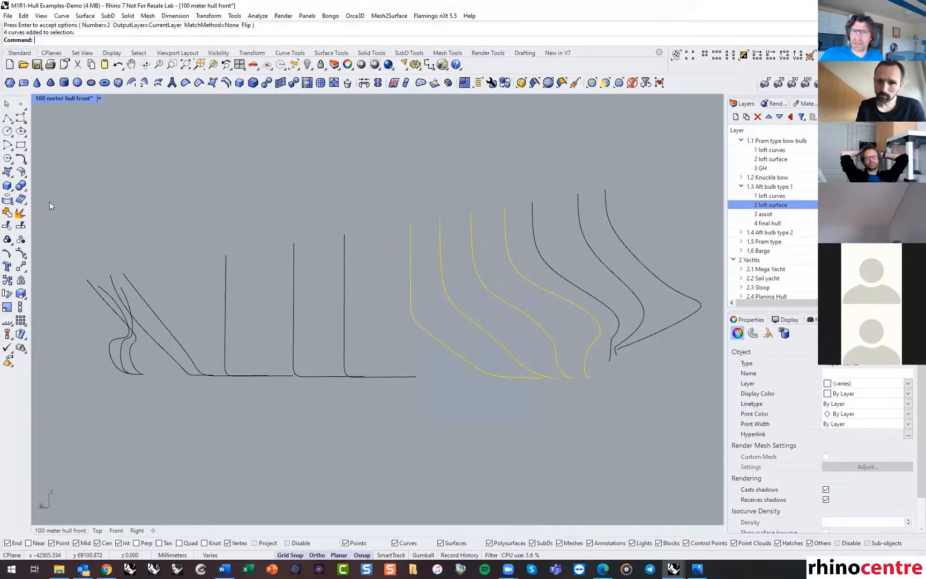
{"action": "left_click", "coordinate": [21, 253]}
{"action": "right_click_drag", "start_coordinate": [467, 275], "coordinate": [460, 280]}
{"action": "scroll", "coordinate": [461, 280], "scroll_direction": "down", "scroll_amount": 6}
{"action": "key", "text": "Escape"}
Loft all the hull section curves, including the two tween curves, with the Loose style.
{"action": "left_click_drag", "start_coordinate": [629, 387], "coordinate": [89, 168]}
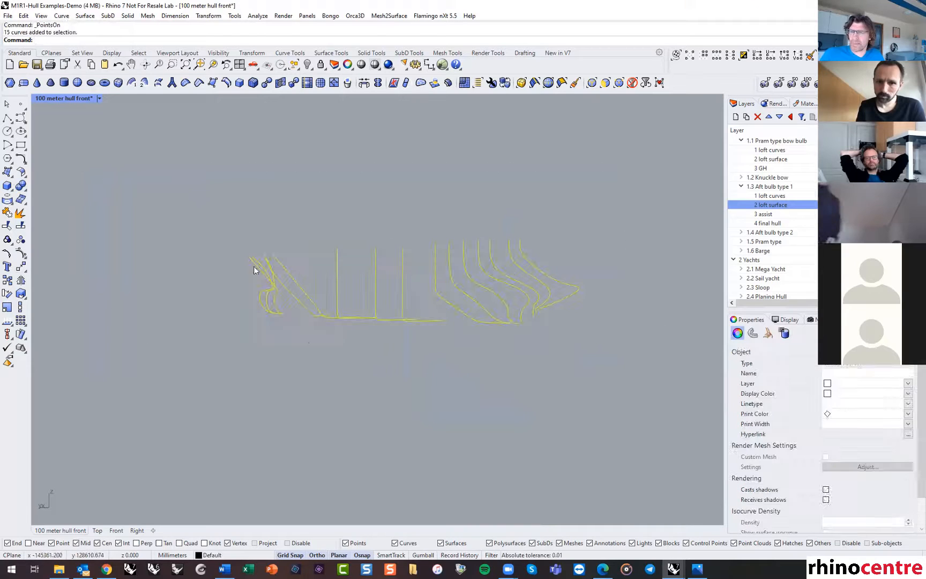
{"action": "type", "text": "Loft"}
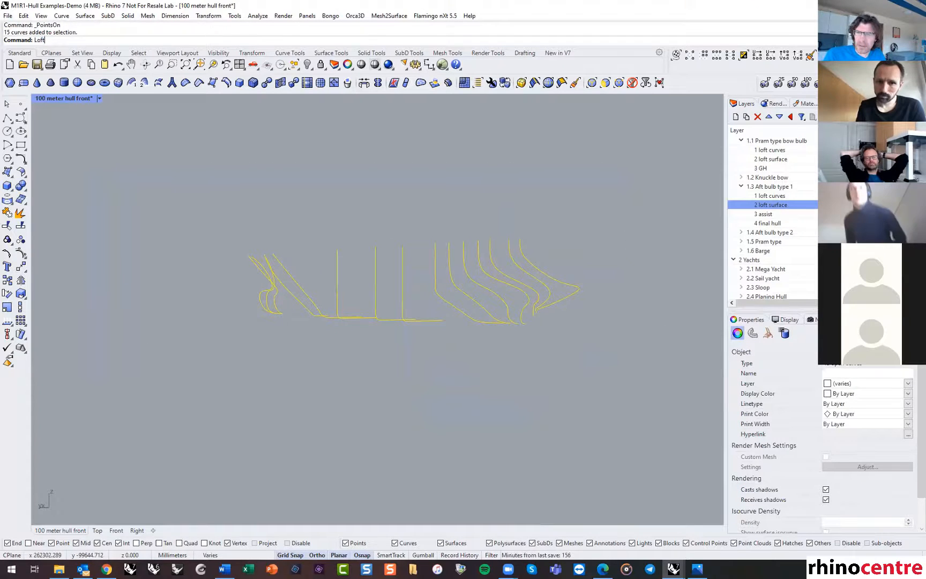
{"action": "key", "text": "Return"}
{"action": "key", "text": "Return"}
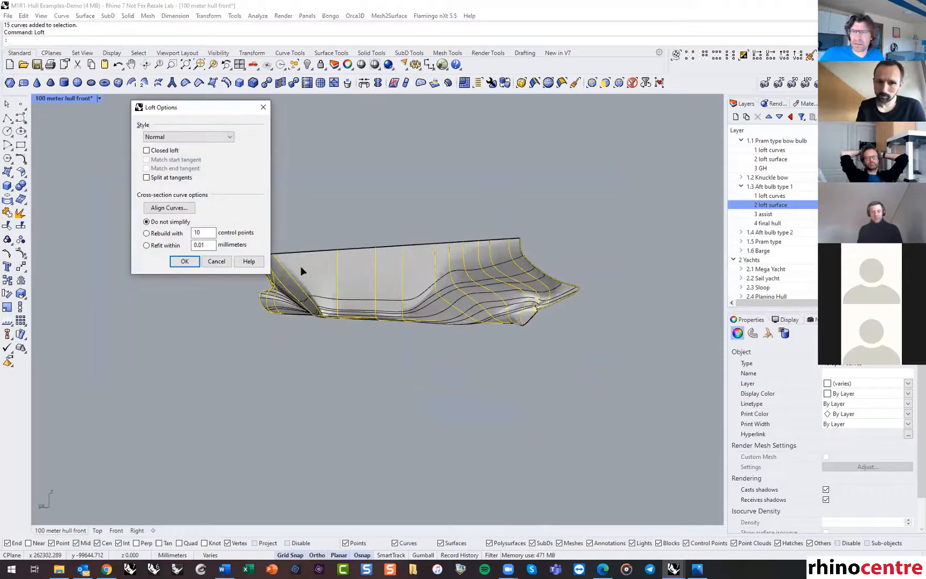
{"action": "left_click", "coordinate": [189, 137]}
{"action": "left_click", "coordinate": [178, 155]}
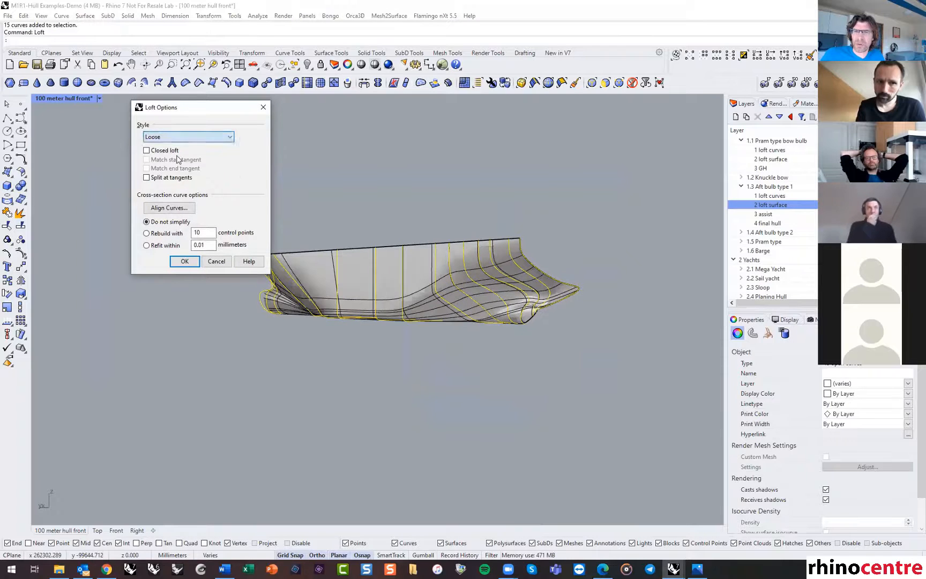
{"action": "left_click", "coordinate": [184, 261]}
Examine the new loft surface around the aft bulb and delete it, keeping the section curves.
{"action": "scroll", "coordinate": [392, 302], "scroll_direction": "up", "scroll_amount": 4}
{"action": "right_click_drag", "start_coordinate": [393, 304], "coordinate": [444, 171]}
{"action": "left_click", "coordinate": [443, 171]}
{"action": "scroll", "coordinate": [485, 242], "scroll_direction": "up", "scroll_amount": 2}
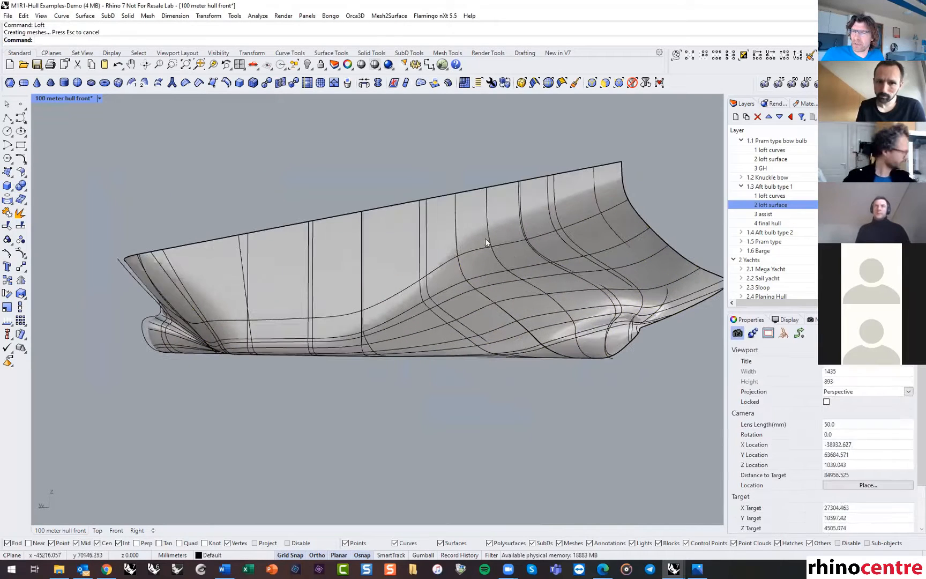
{"action": "left_click", "coordinate": [485, 251]}
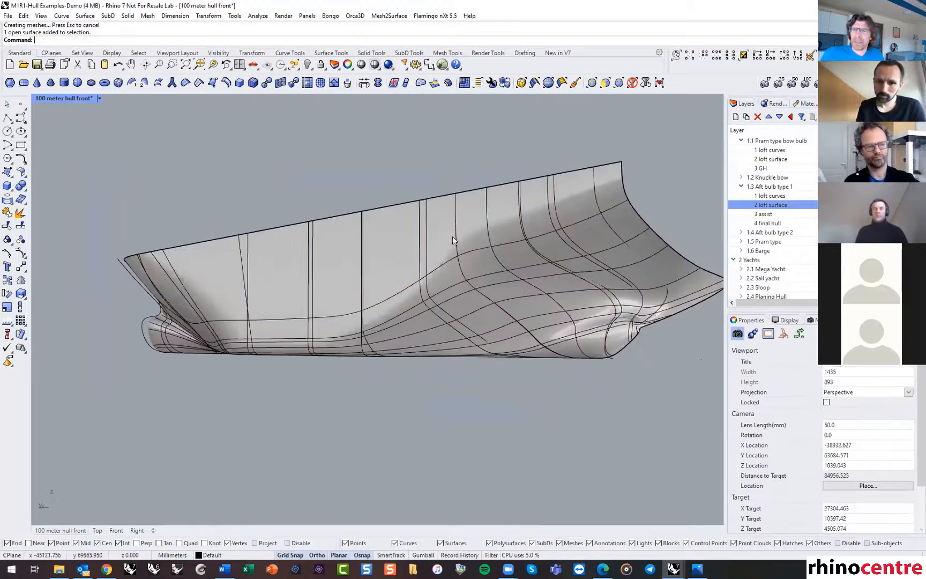
{"action": "key", "text": "Delete"}
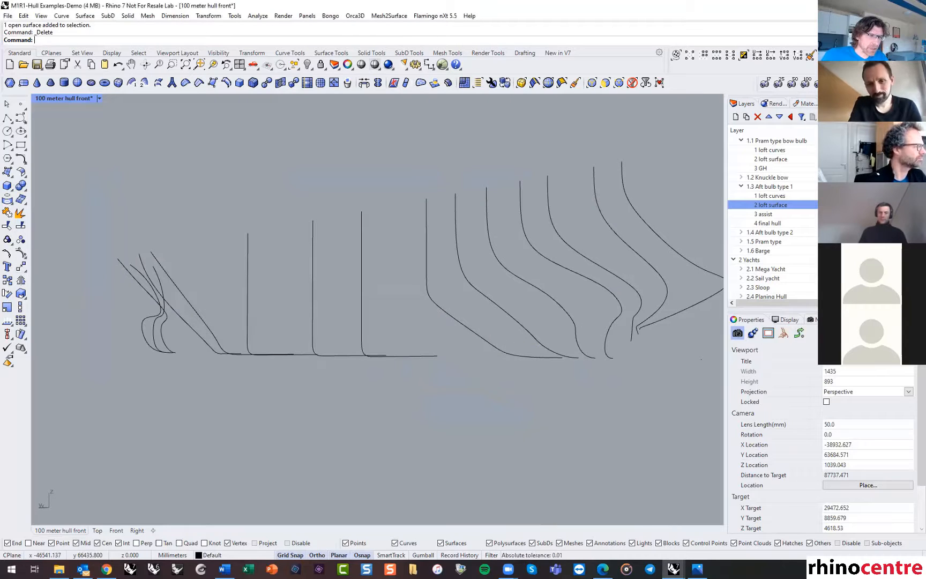
Switch to scooter.3dm, widen the modelling viewport, and set the Perspective view's display mode to Shaded.
{"action": "key", "text": "alt+Tab"}
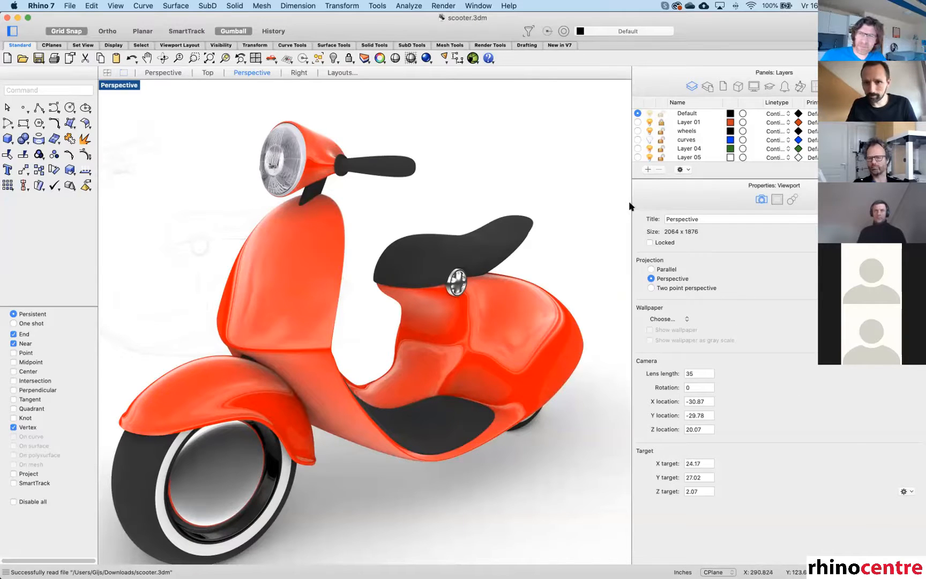
{"action": "left_click_drag", "start_coordinate": [633, 95], "coordinate": [742, 97]}
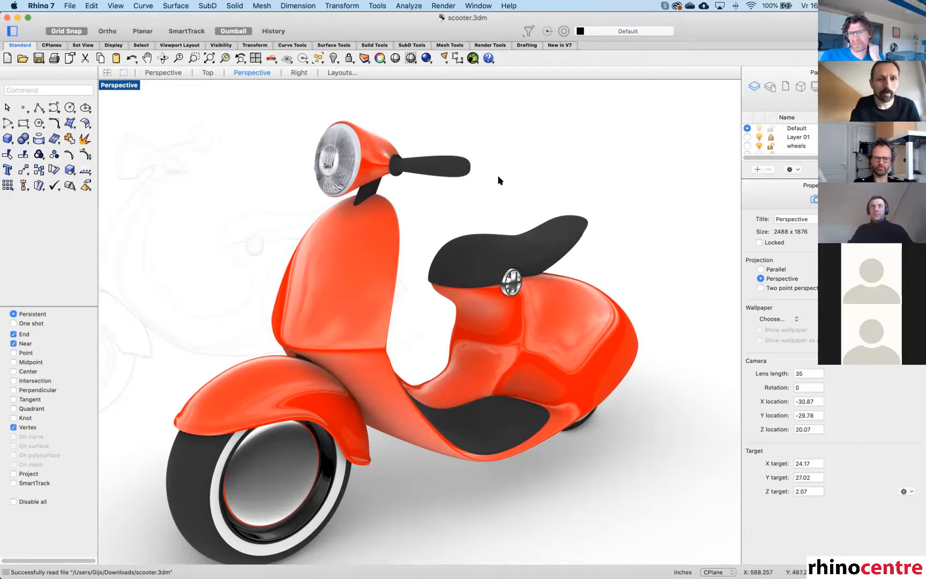
{"action": "right_click_drag", "start_coordinate": [409, 207], "coordinate": [380, 211]}
{"action": "left_click", "coordinate": [121, 84]}
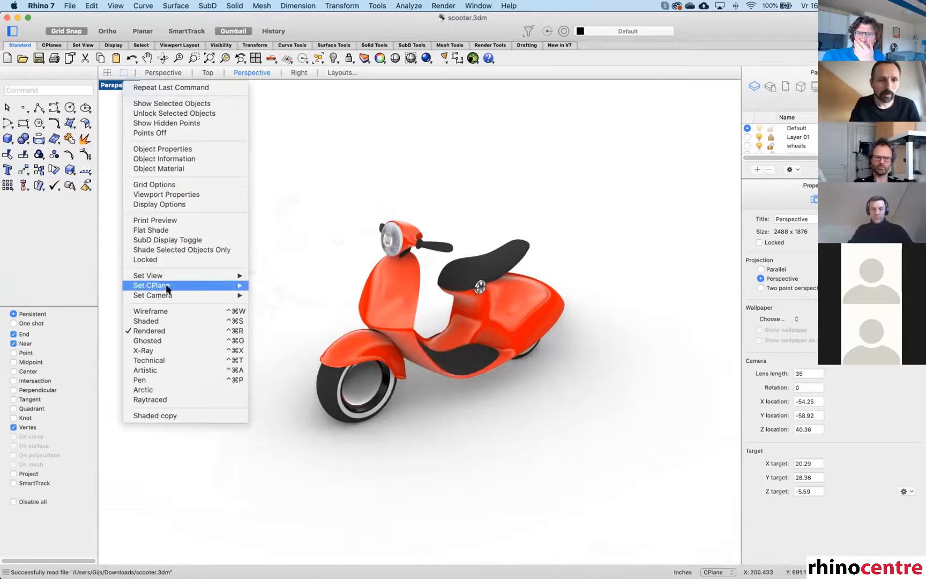
{"action": "left_click", "coordinate": [168, 321]}
Turn on the scooter body's SubD control points, examine them around the tail and the whole body, and turn them off.
{"action": "right_click_drag", "start_coordinate": [288, 260], "coordinate": [236, 273]}
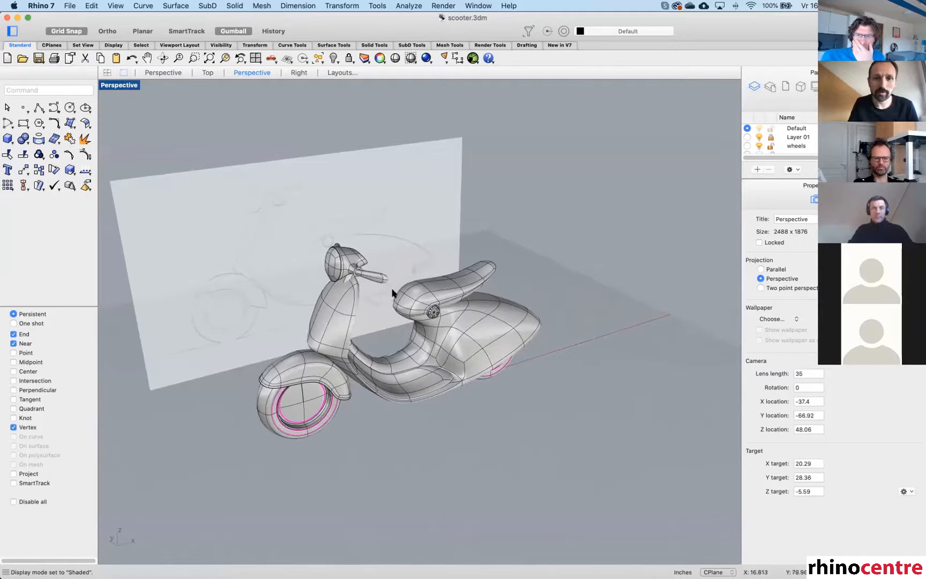
{"action": "right_click_drag", "start_coordinate": [390, 307], "coordinate": [346, 353]}
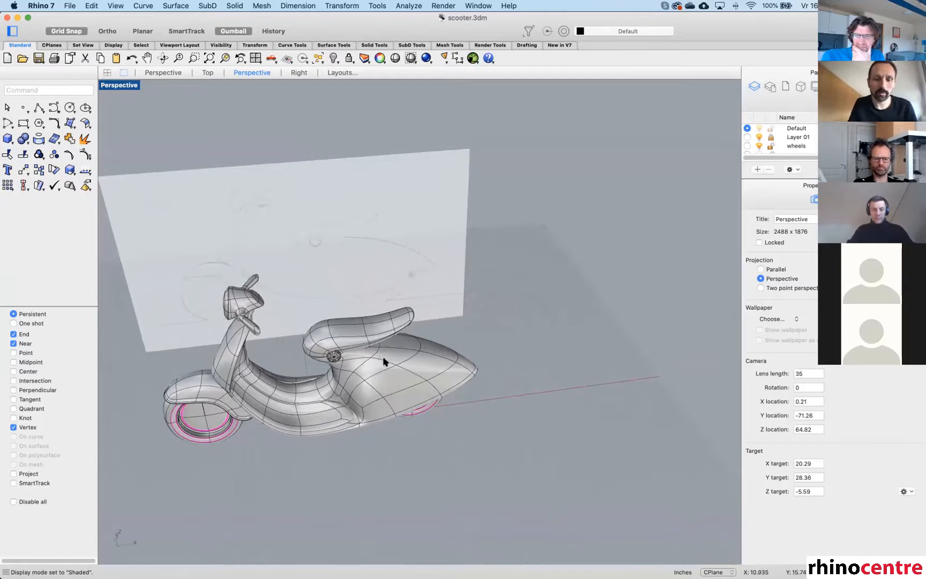
{"action": "left_click", "coordinate": [389, 368]}
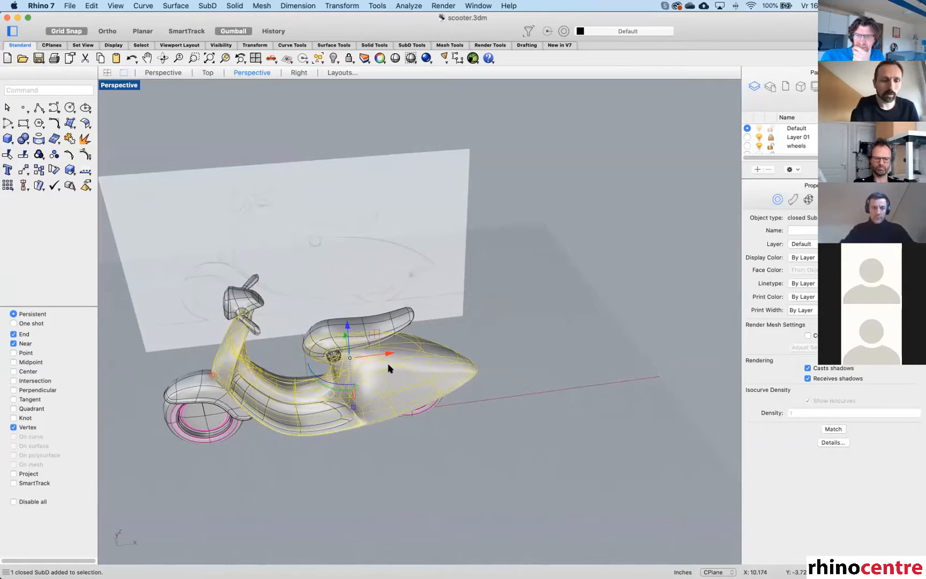
{"action": "key", "text": "F10"}
{"action": "right_click_drag", "start_coordinate": [423, 353], "coordinate": [451, 254]}
{"action": "scroll", "coordinate": [454, 226], "scroll_direction": "up", "scroll_amount": 3}
{"action": "scroll", "coordinate": [454, 230], "scroll_direction": "up", "scroll_amount": 2}
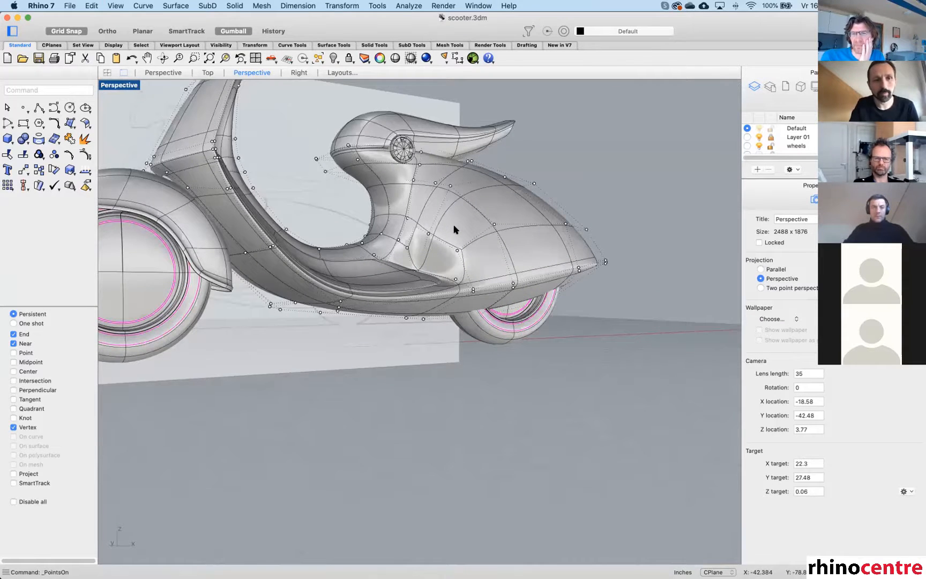
{"action": "scroll", "coordinate": [454, 230], "scroll_direction": "down", "scroll_amount": 3}
{"action": "right_click_drag", "start_coordinate": [383, 321], "coordinate": [405, 354]}
{"action": "scroll", "coordinate": [376, 322], "scroll_direction": "down", "scroll_amount": 3}
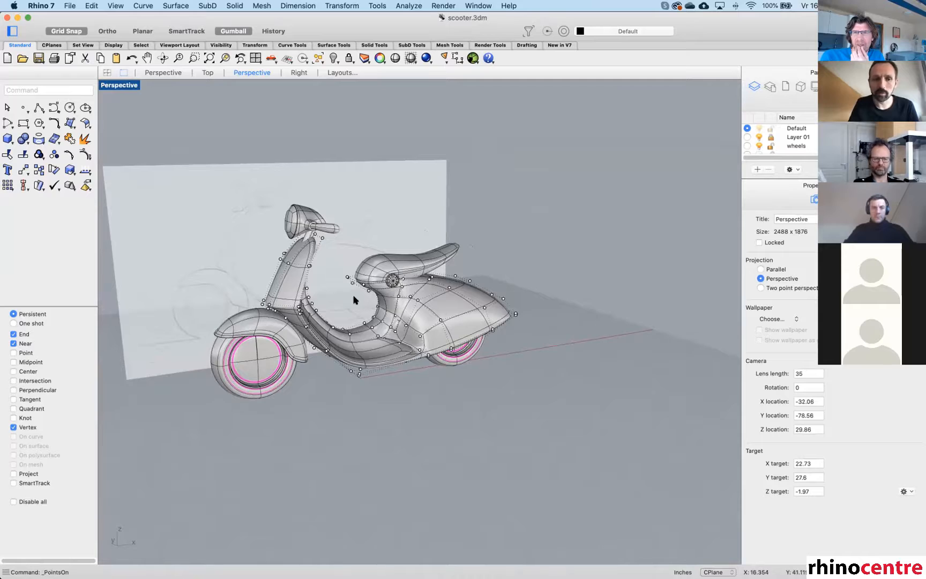
{"action": "scroll", "coordinate": [354, 300], "scroll_direction": "up", "scroll_amount": 3}
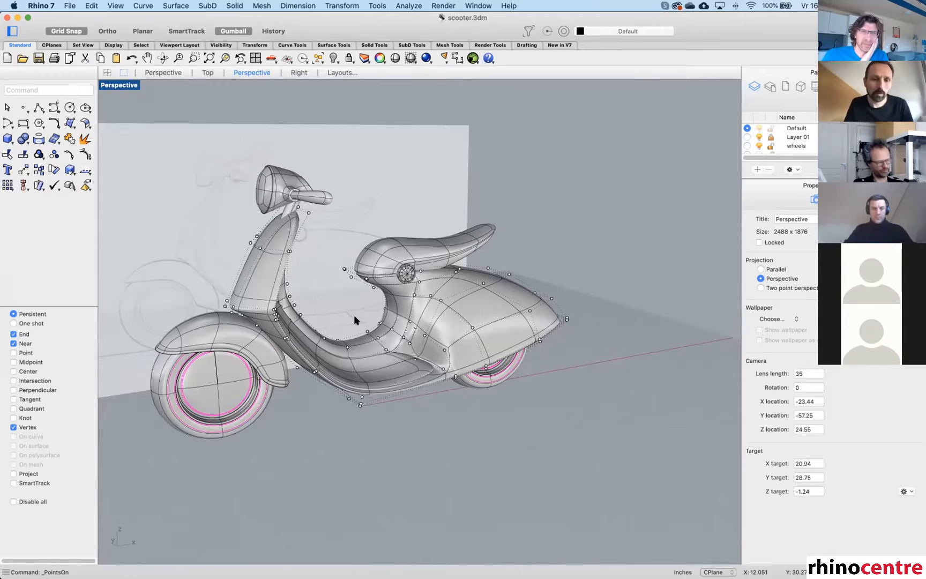
{"action": "key", "text": "Escape"}
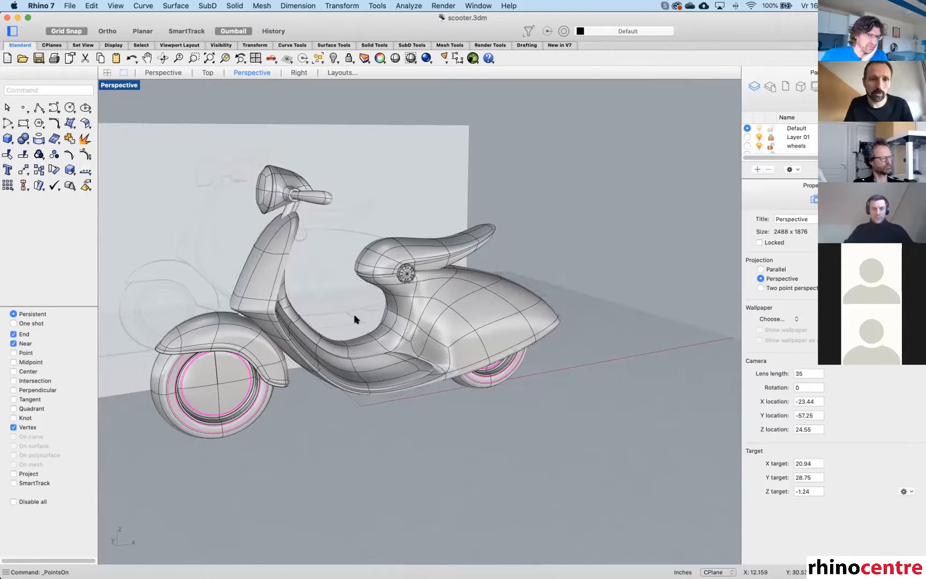
Select the scooter body, restore the four-viewport layout, change the shaded Perspective viewport to the Front view, and maximize it.
{"action": "scroll", "coordinate": [353, 321], "scroll_direction": "down", "scroll_amount": 3}
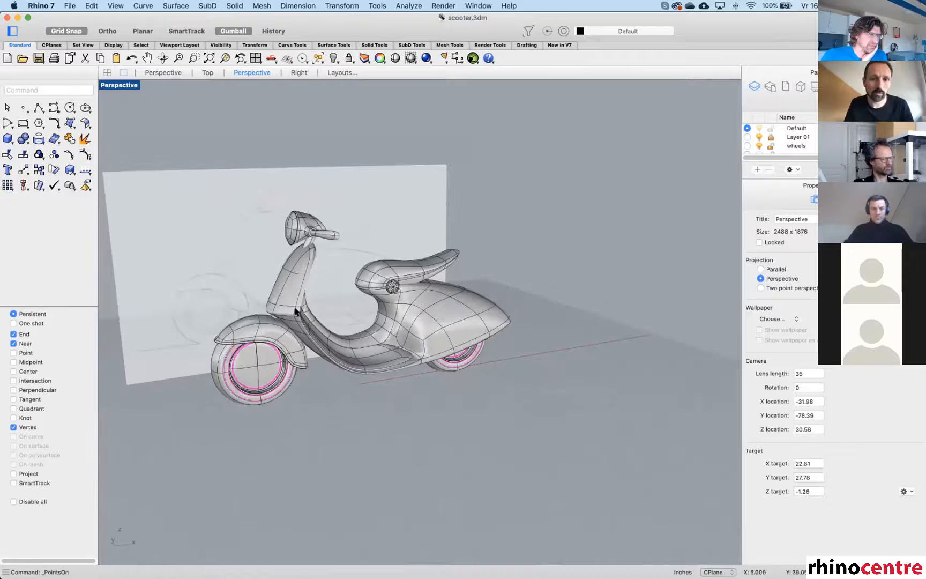
{"action": "left_click", "coordinate": [293, 306]}
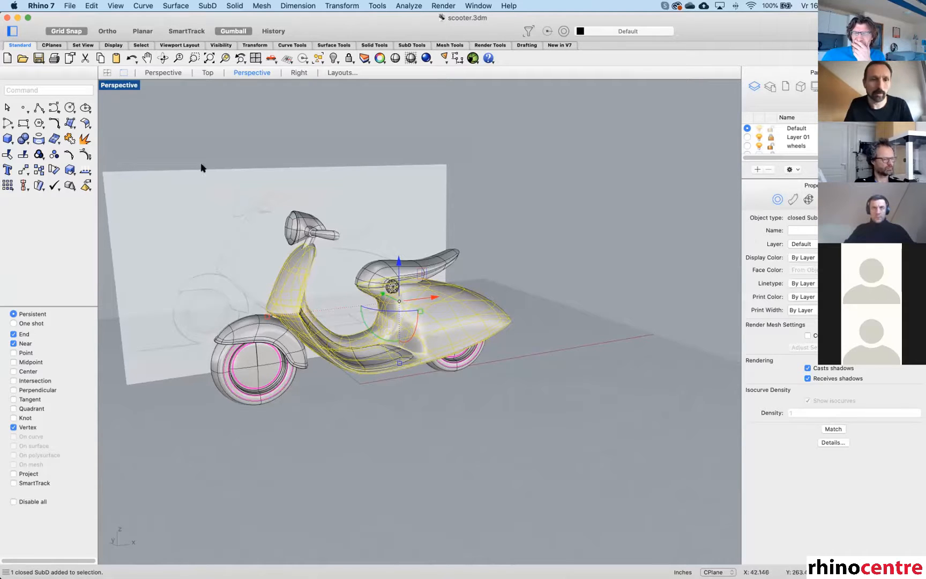
{"action": "double_click", "coordinate": [114, 85]}
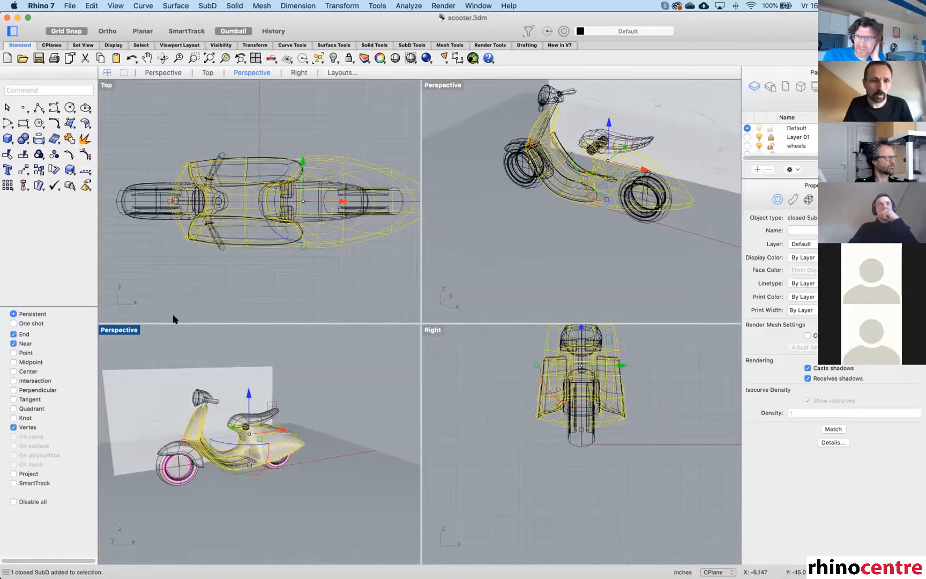
{"action": "left_click", "coordinate": [131, 329]}
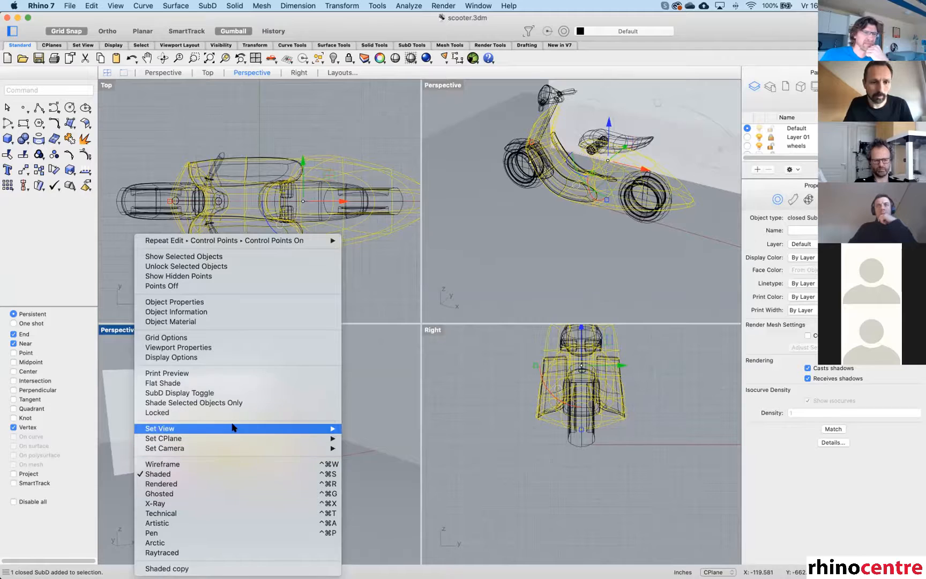
{"action": "mouse_move", "coordinate": [304, 428]}
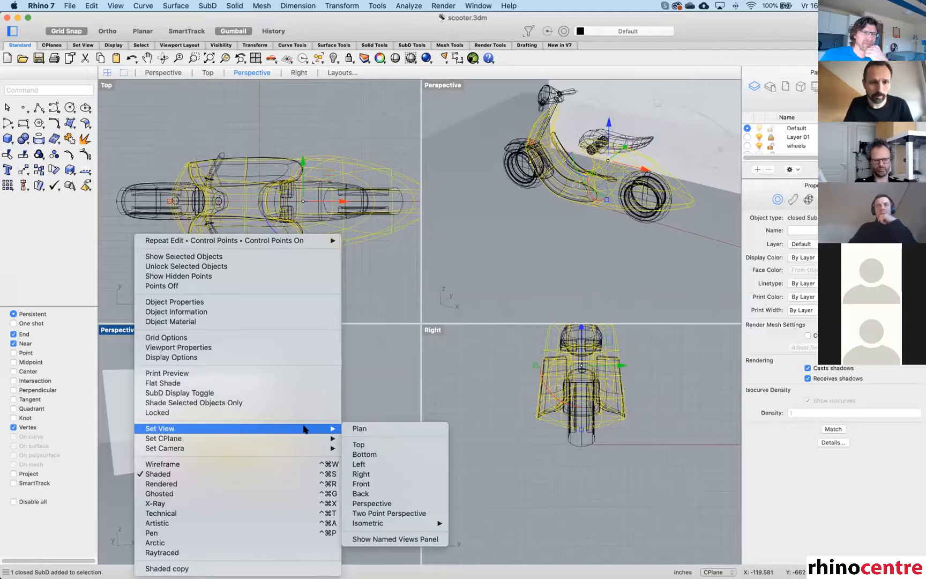
{"action": "left_click", "coordinate": [375, 483]}
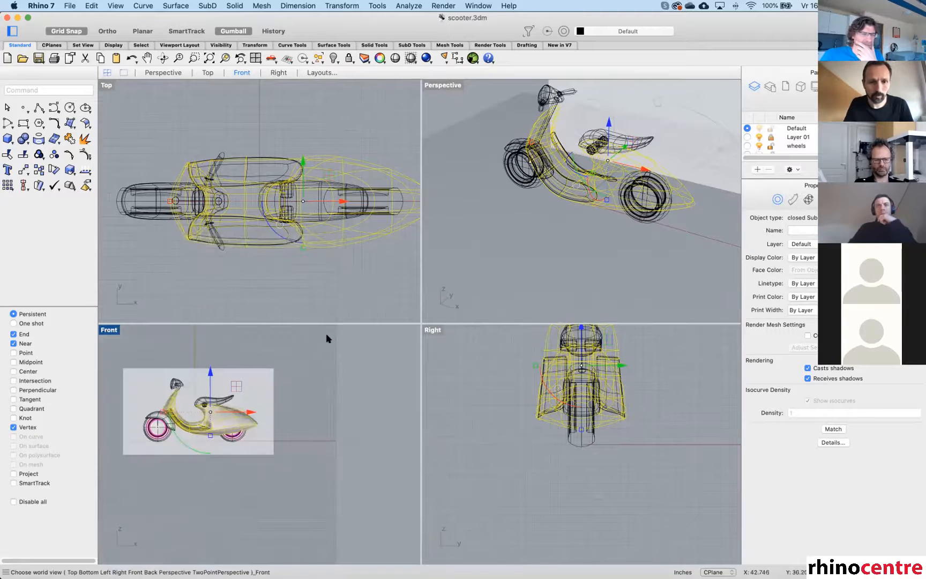
{"action": "double_click", "coordinate": [110, 330]}
Select the front fender SubD above the wheel and turn on its control points.
{"action": "scroll", "coordinate": [229, 242], "scroll_direction": "up", "scroll_amount": 10}
{"action": "right_click_drag", "start_coordinate": [253, 238], "coordinate": [301, 236]}
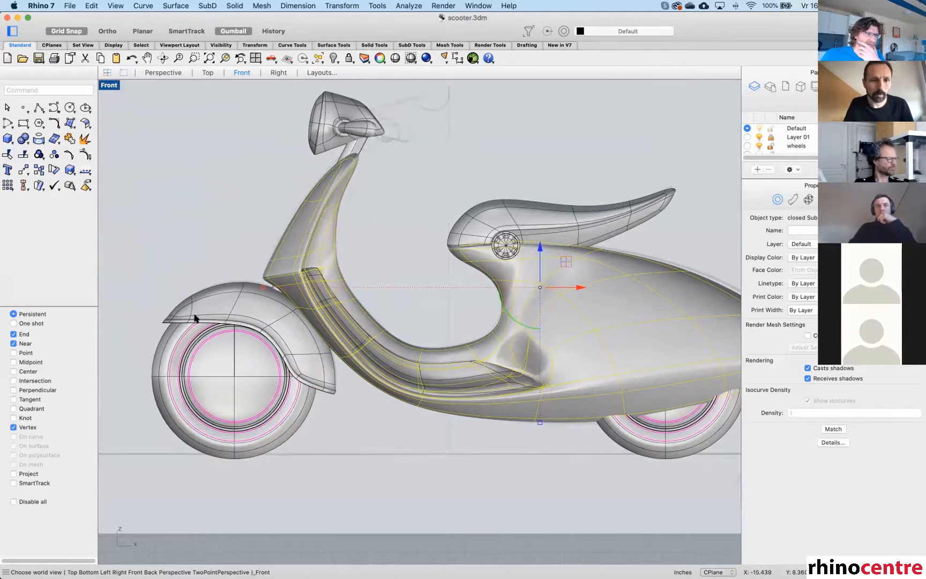
{"action": "scroll", "coordinate": [195, 318], "scroll_direction": "up", "scroll_amount": 3}
{"action": "right_click_drag", "start_coordinate": [223, 328], "coordinate": [279, 227]}
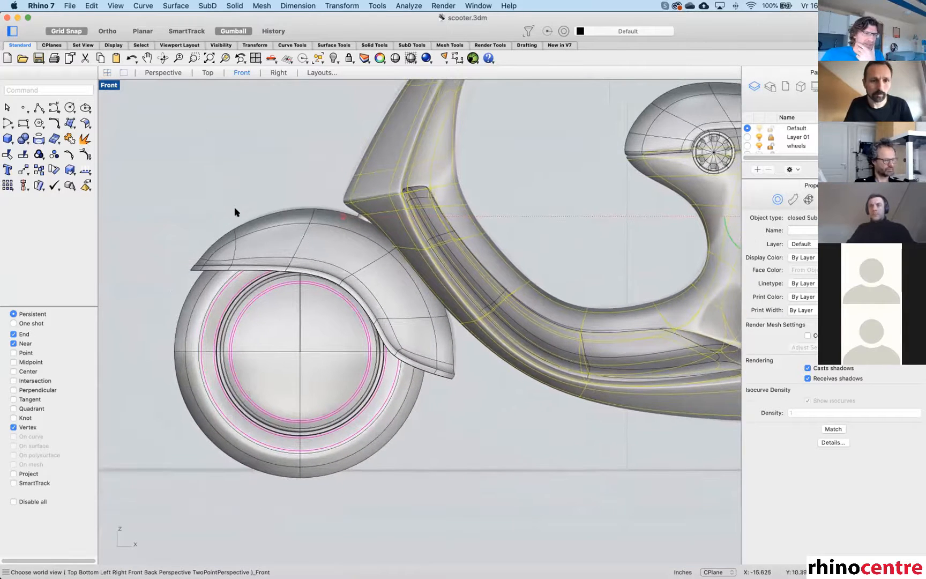
{"action": "left_click", "coordinate": [241, 235]}
{"action": "key", "text": "F10"}
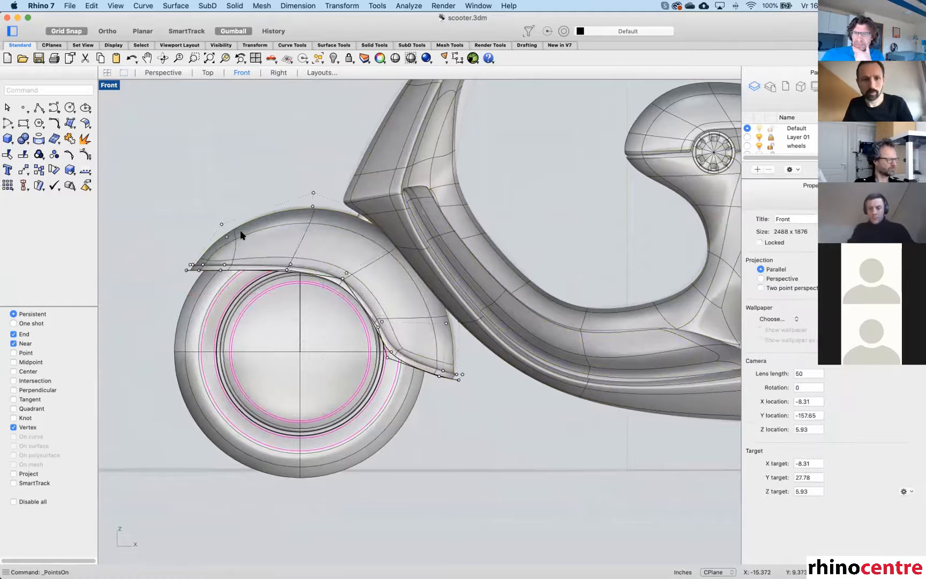
Reshape the front fender's side profile by moving the control points above its front end and at its crown.
{"action": "scroll", "coordinate": [195, 270], "scroll_direction": "up", "scroll_amount": 5}
{"action": "left_click_drag", "start_coordinate": [147, 246], "coordinate": [159, 299]}
{"action": "left_click_drag", "start_coordinate": [204, 171], "coordinate": [221, 183]}
{"action": "scroll", "coordinate": [153, 264], "scroll_direction": "up", "scroll_amount": 5}
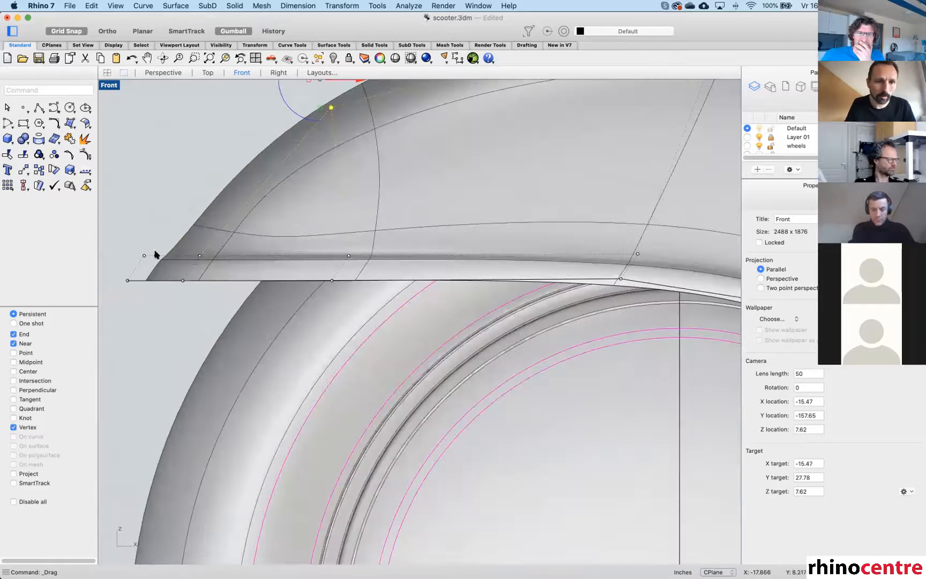
{"action": "scroll", "coordinate": [152, 238], "scroll_direction": "down", "scroll_amount": 5}
{"action": "left_click_drag", "start_coordinate": [401, 130], "coordinate": [389, 114]}
{"action": "scroll", "coordinate": [300, 214], "scroll_direction": "down", "scroll_amount": 5}
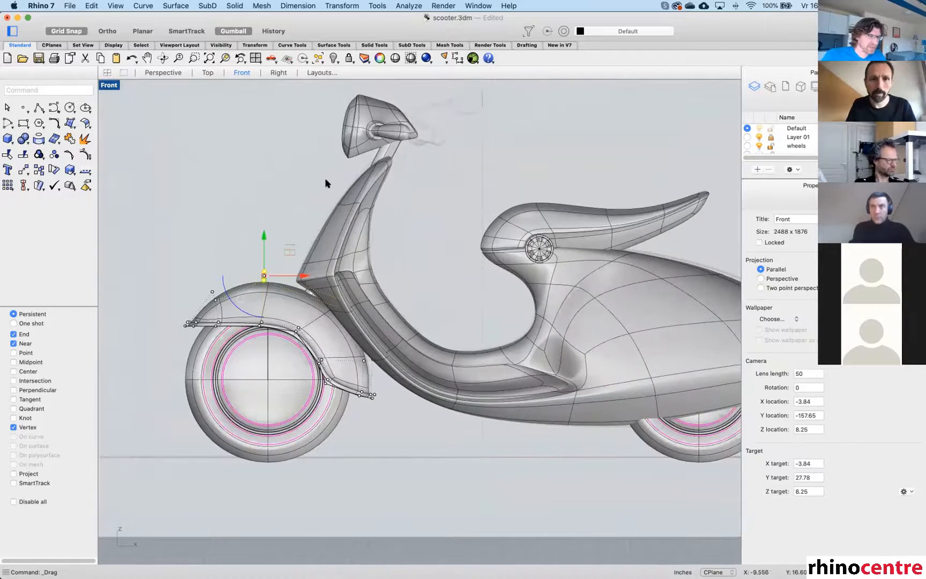
Switch from the maximized Front view to a maximized Perspective view, set it to Shaded, and examine the fender from both sides.
{"action": "double_click", "coordinate": [112, 86]}
{"action": "double_click", "coordinate": [450, 86]}
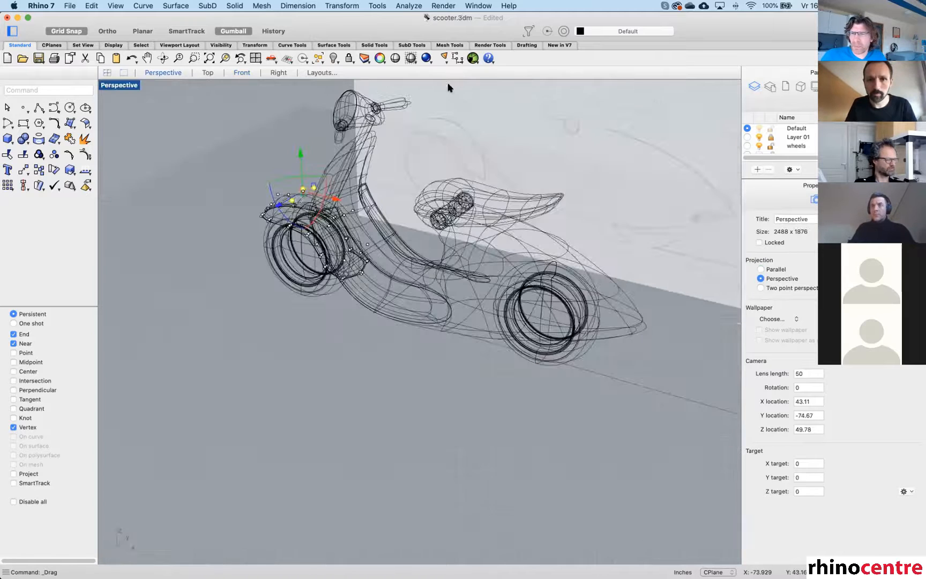
{"action": "left_click", "coordinate": [111, 87]}
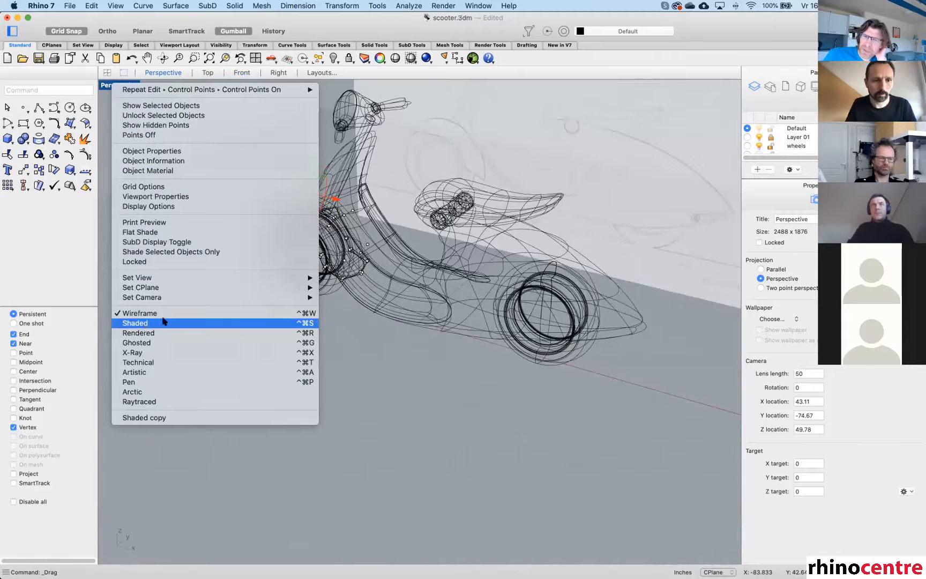
{"action": "left_click", "coordinate": [146, 324]}
{"action": "scroll", "coordinate": [330, 191], "scroll_direction": "up", "scroll_amount": 10}
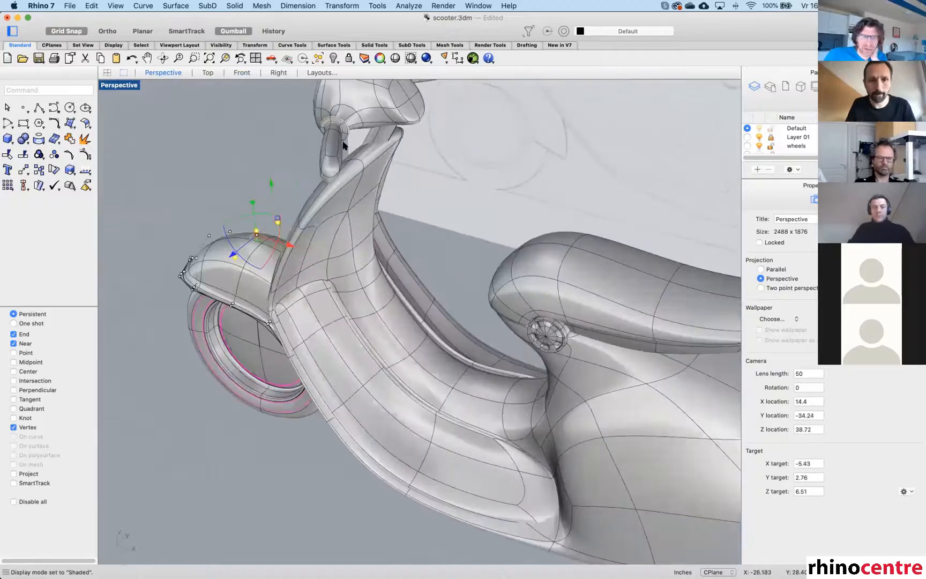
{"action": "right_click_drag", "start_coordinate": [377, 238], "coordinate": [430, 225]}
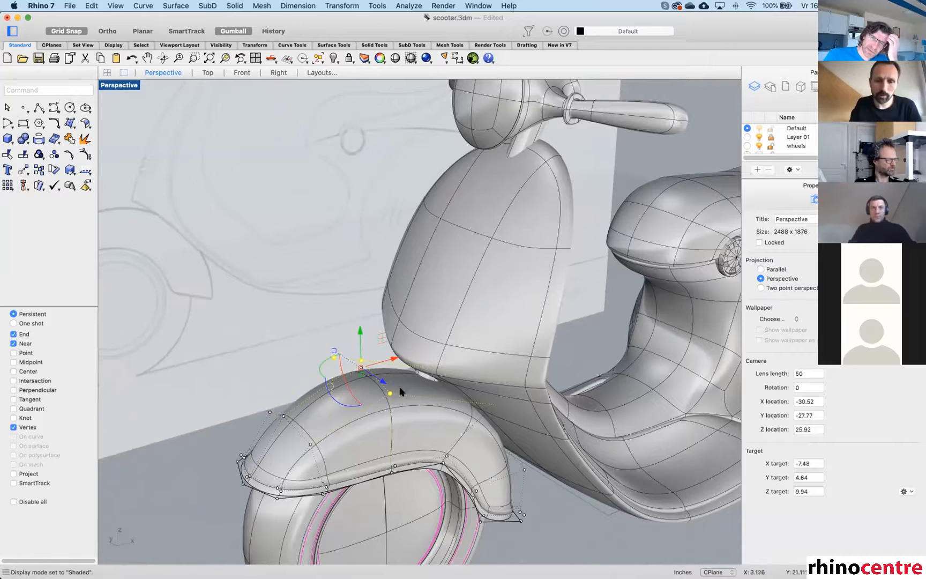
{"action": "right_click_drag", "start_coordinate": [396, 390], "coordinate": [395, 365]}
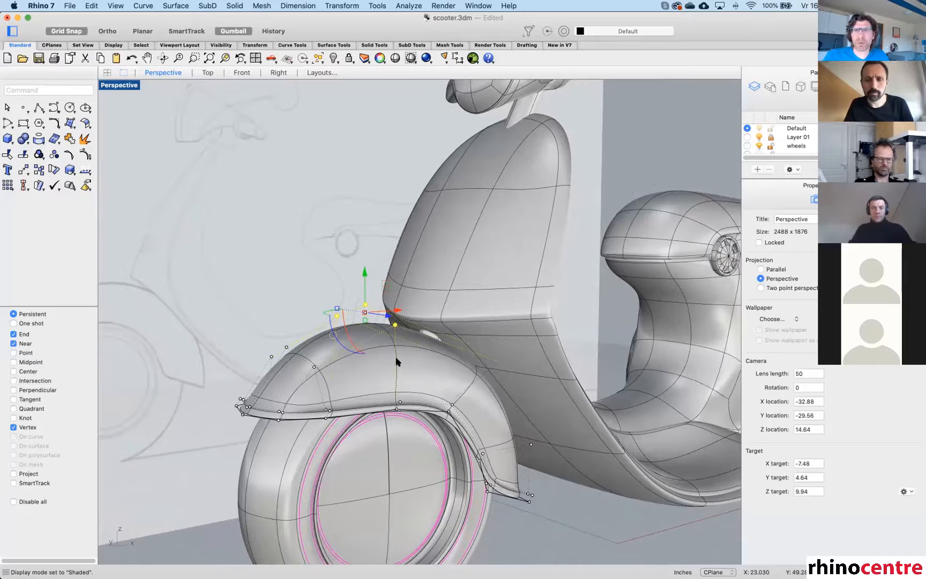
{"action": "right_click_drag", "start_coordinate": [395, 365], "coordinate": [429, 298]}
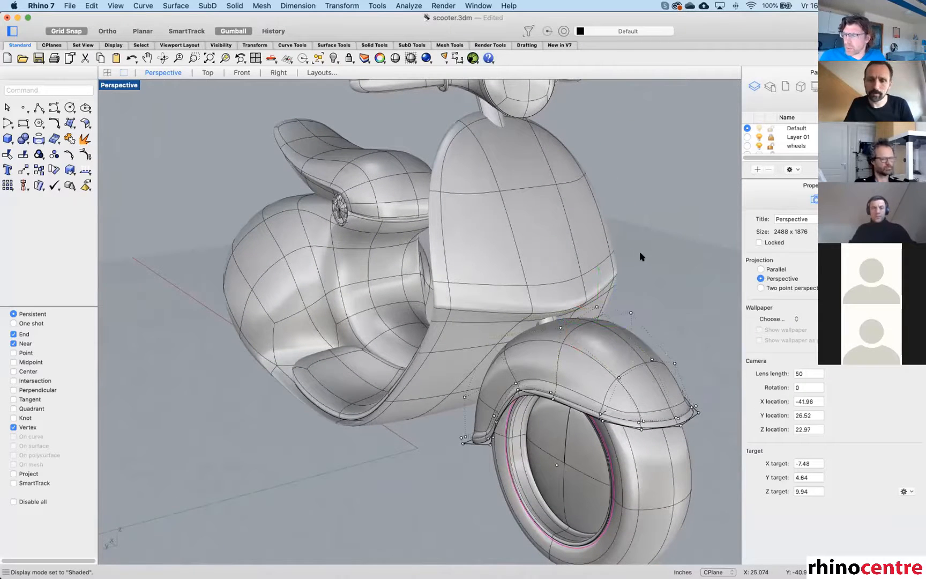
{"action": "right_click_drag", "start_coordinate": [655, 263], "coordinate": [579, 260]}
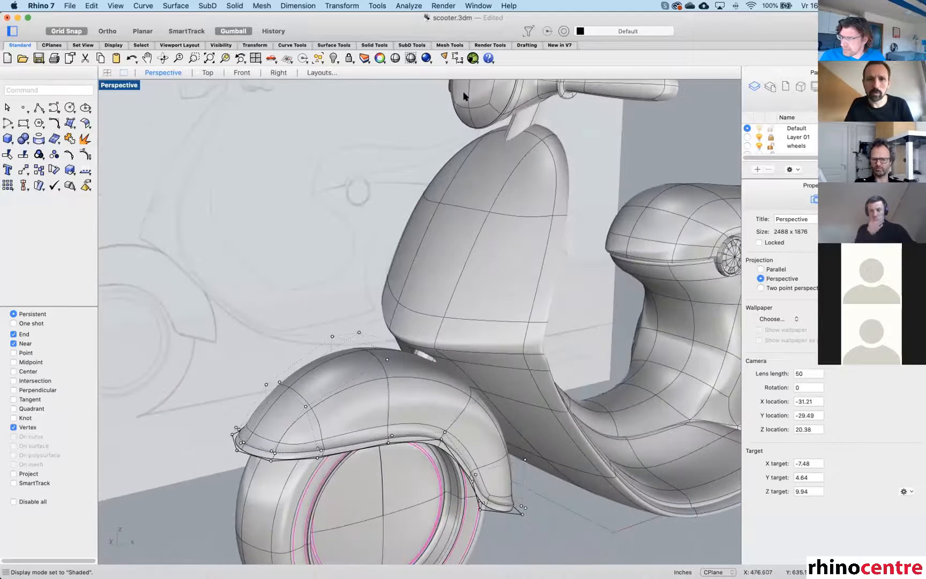
Turn off the front fender's control points and restrict SubD selection to vertices with the selection filter.
{"action": "left_click", "coordinate": [416, 46]}
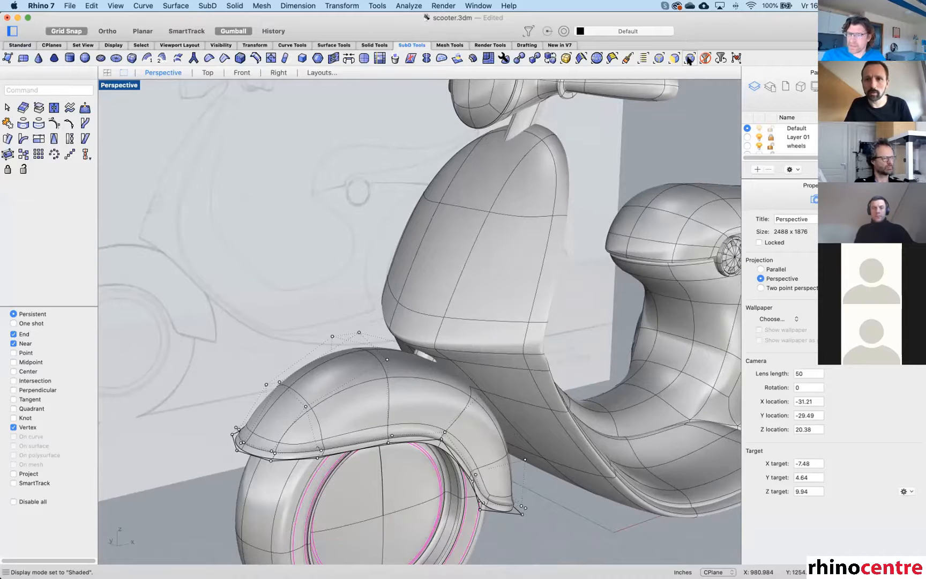
{"action": "key", "text": "Escape"}
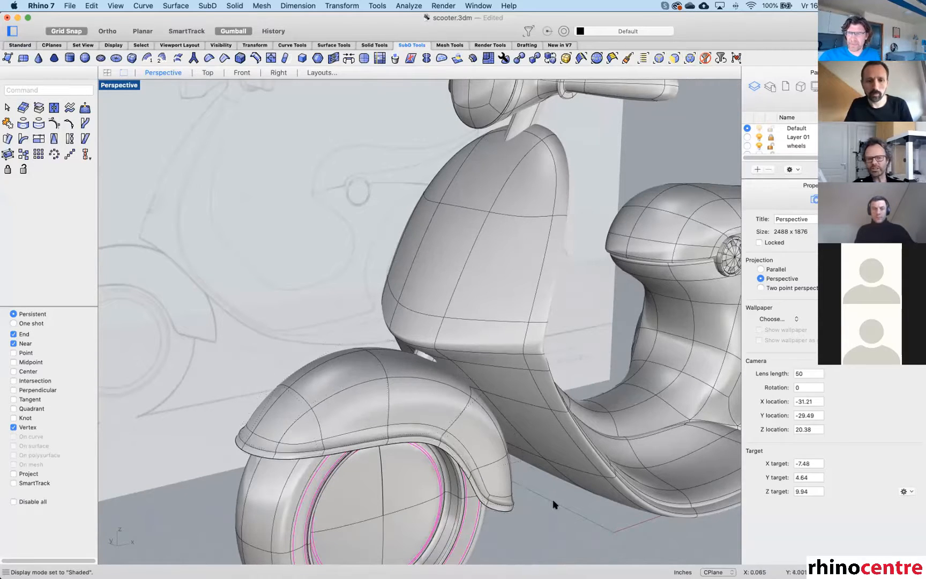
{"action": "scroll", "coordinate": [484, 335], "scroll_direction": "down", "scroll_amount": 2}
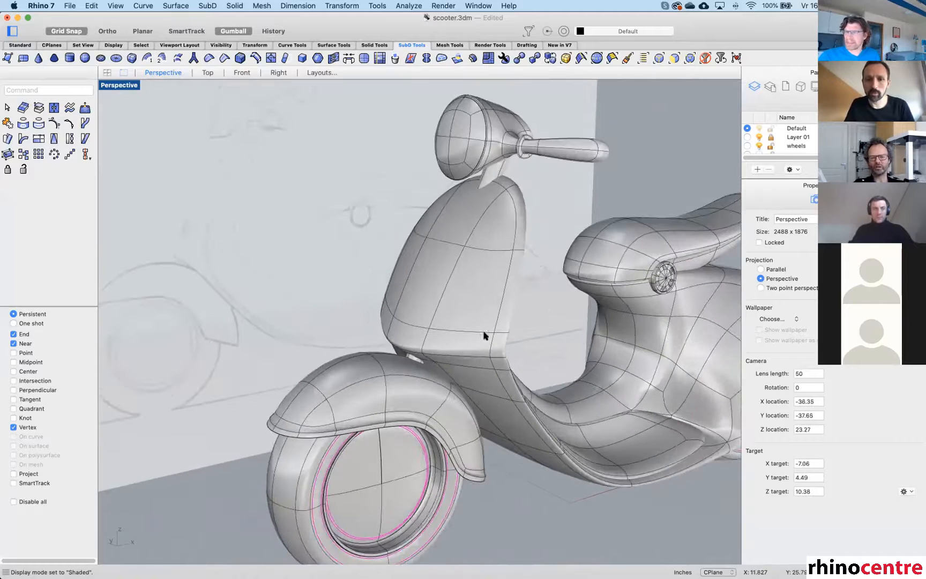
{"action": "left_click", "coordinate": [690, 58]}
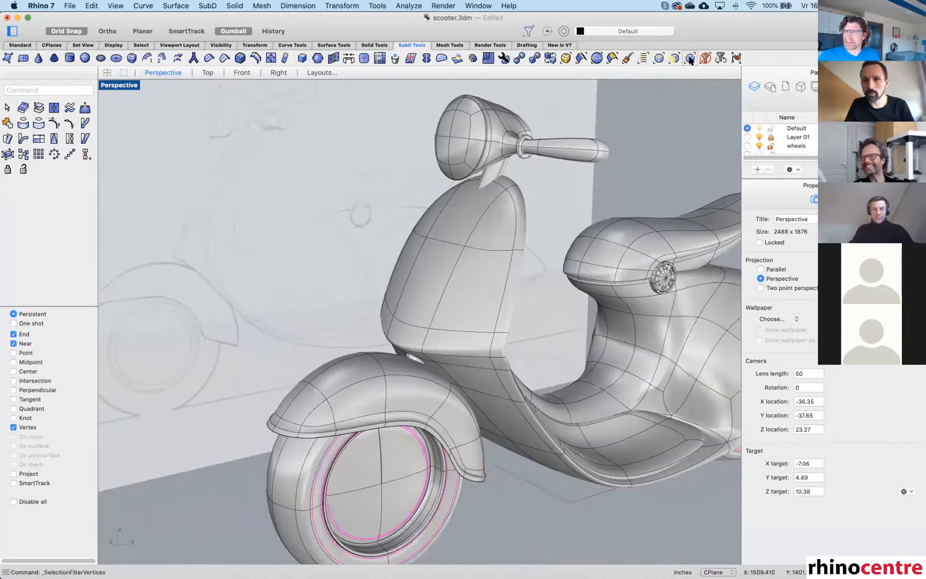
Try selecting vertices directly on the front fender, singly and with a selection window, and clear the selection.
{"action": "left_click", "coordinate": [384, 375]}
{"action": "left_click", "coordinate": [323, 391]}
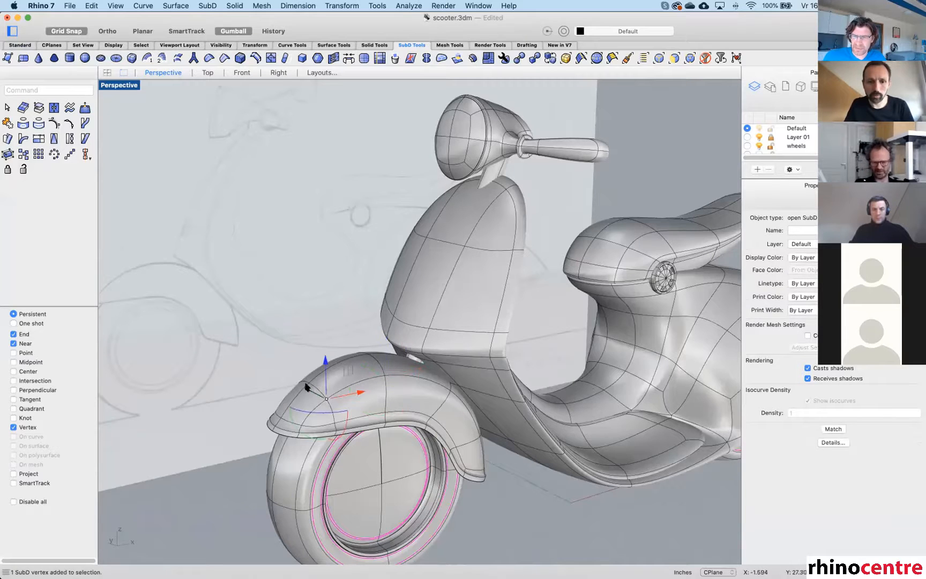
{"action": "left_click", "coordinate": [309, 386]}
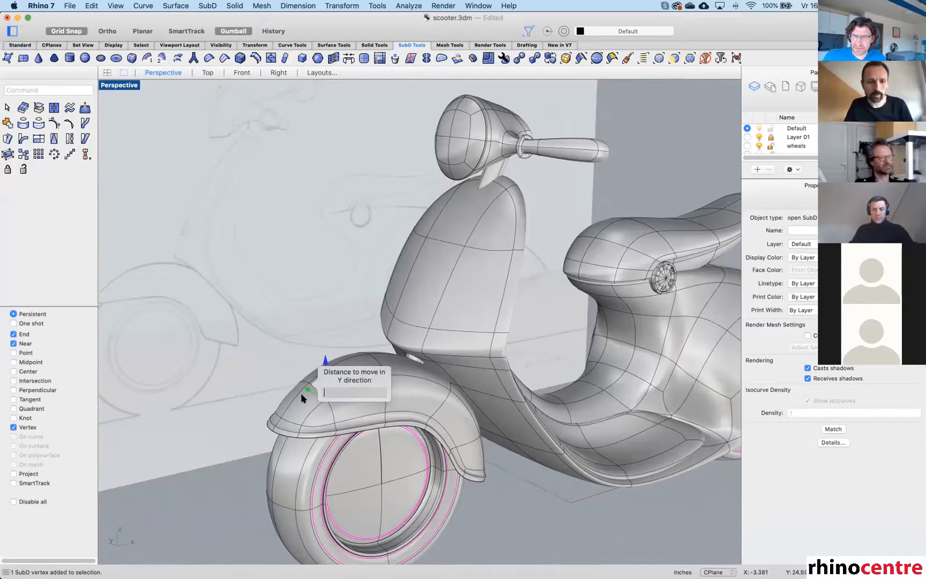
{"action": "key", "text": "Escape"}
{"action": "key", "text": "Escape"}
{"action": "left_click_drag", "start_coordinate": [275, 349], "coordinate": [333, 402]}
{"action": "mouse_move", "coordinate": [405, 392]}
{"action": "right_mouse_down"}
{"action": "mouse_move", "coordinate": [381, 389]}
{"action": "mouse_move", "coordinate": [397, 399]}
{"action": "right_mouse_up"}
{"action": "key", "text": "Escape"}
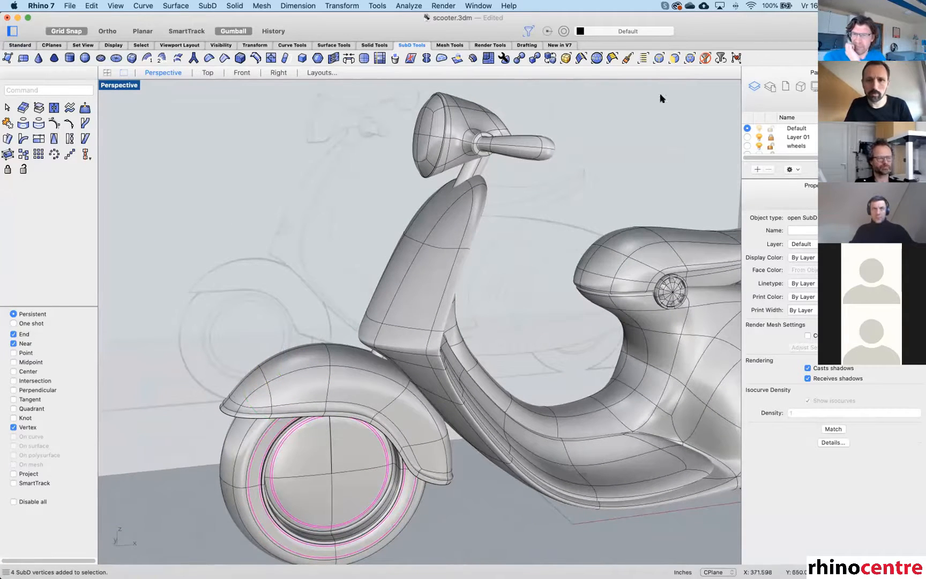
Remove the SubD selection filter, turn on the scooter body's control points, and examine them around the leg shield.
{"action": "left_click", "coordinate": [705, 58]}
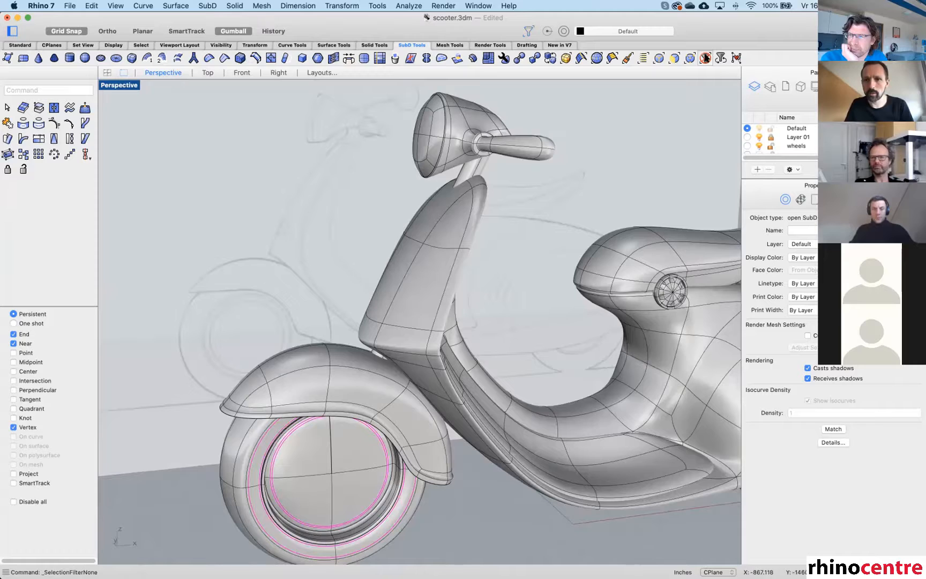
{"action": "left_click", "coordinate": [397, 309]}
{"action": "key", "text": "F10"}
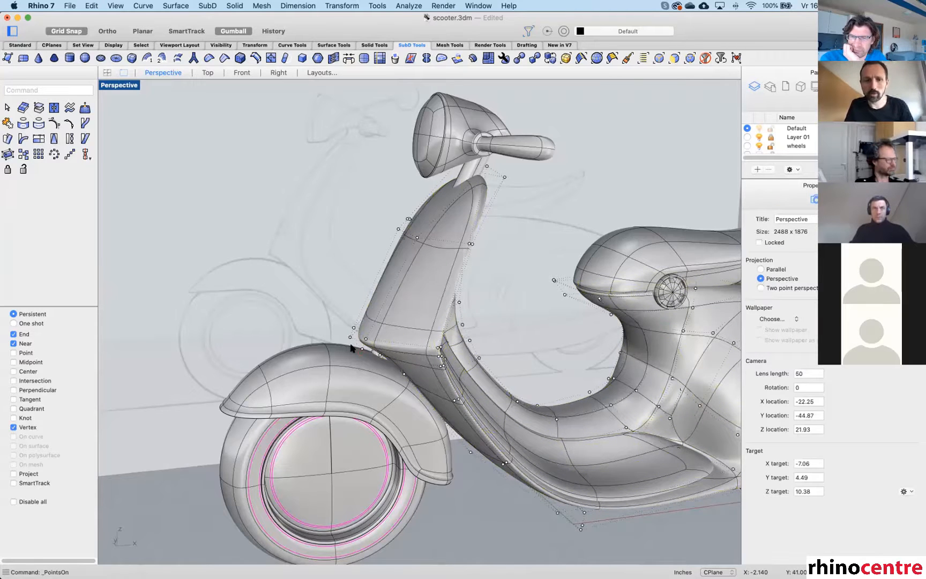
{"action": "right_click_drag", "start_coordinate": [401, 344], "coordinate": [358, 310]}
{"action": "scroll", "coordinate": [342, 298], "scroll_direction": "up", "scroll_amount": 2}
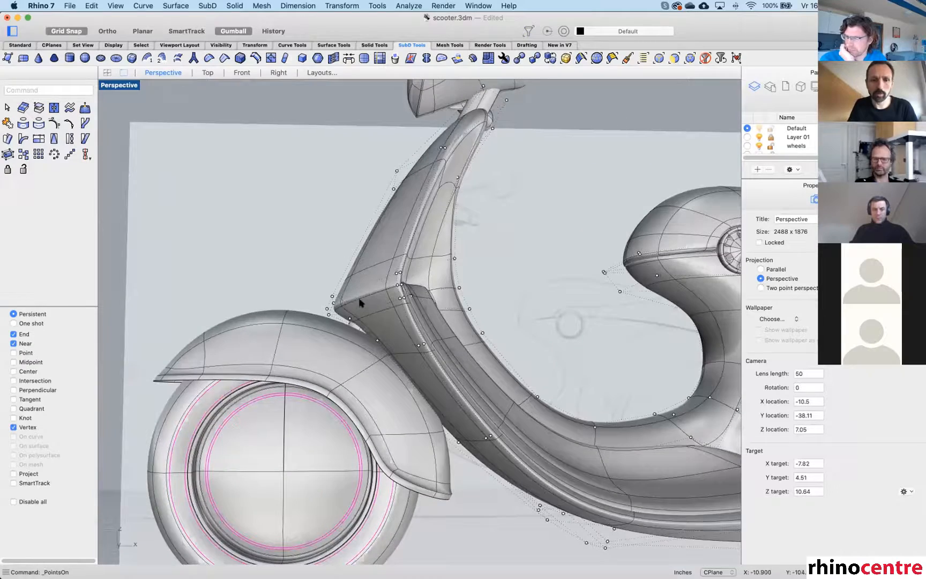
{"action": "right_click_drag", "start_coordinate": [393, 231], "coordinate": [353, 245]}
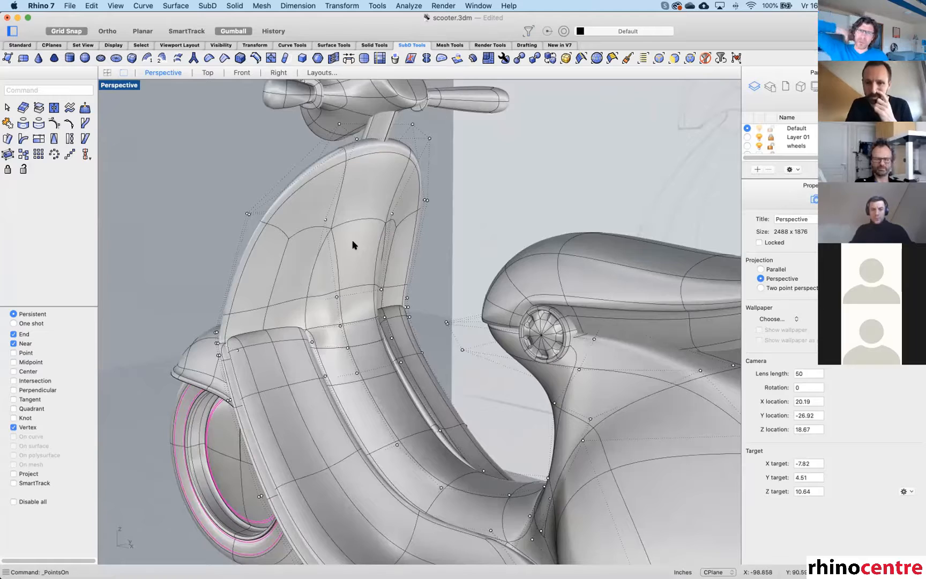
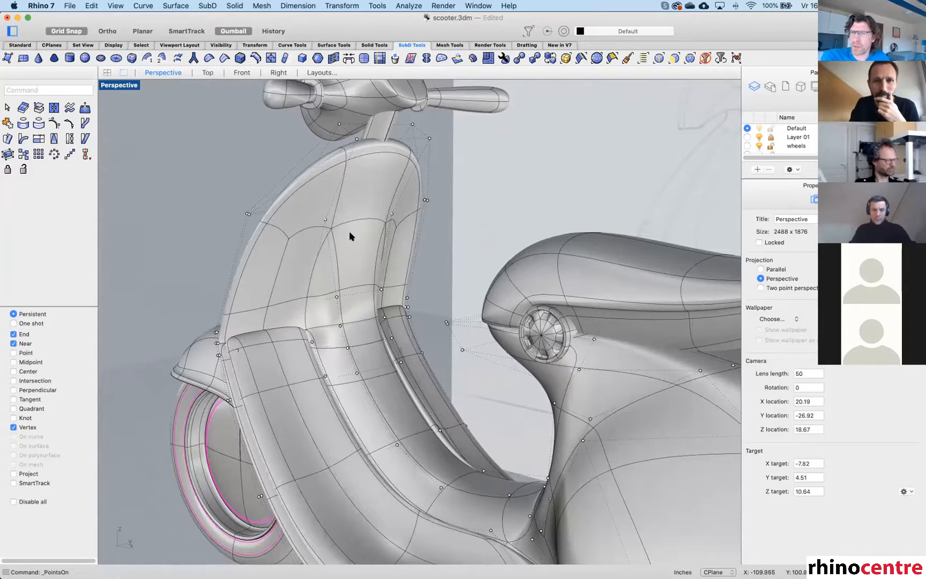
{"action": "right_click_drag", "start_coordinate": [378, 213], "coordinate": [400, 231]}
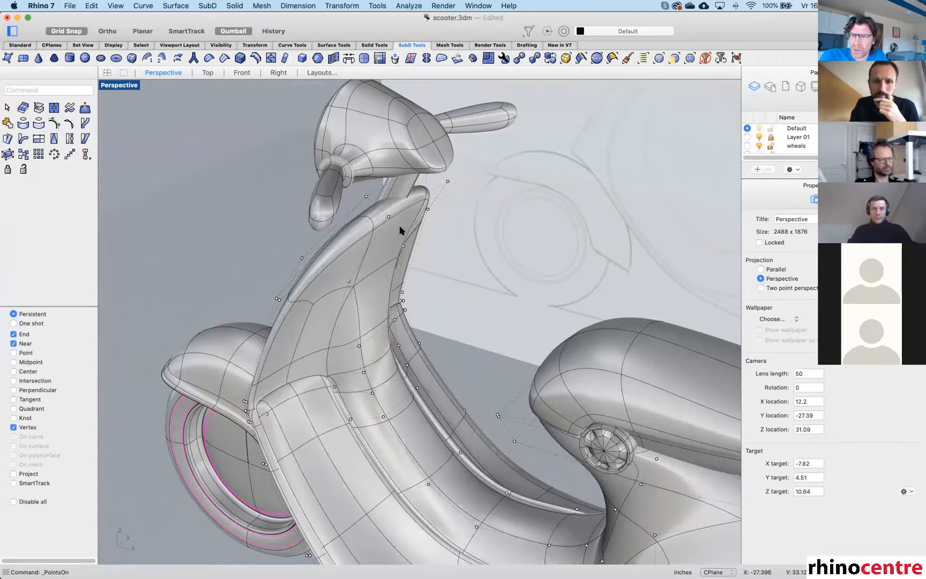
Move the control points on the front of the scooter's leg shield outward and inspect the reshaped shield up to its tip.
{"action": "right_click_drag", "start_coordinate": [399, 226], "coordinate": [433, 209]}
{"action": "left_click_drag", "start_coordinate": [366, 196], "coordinate": [397, 214]}
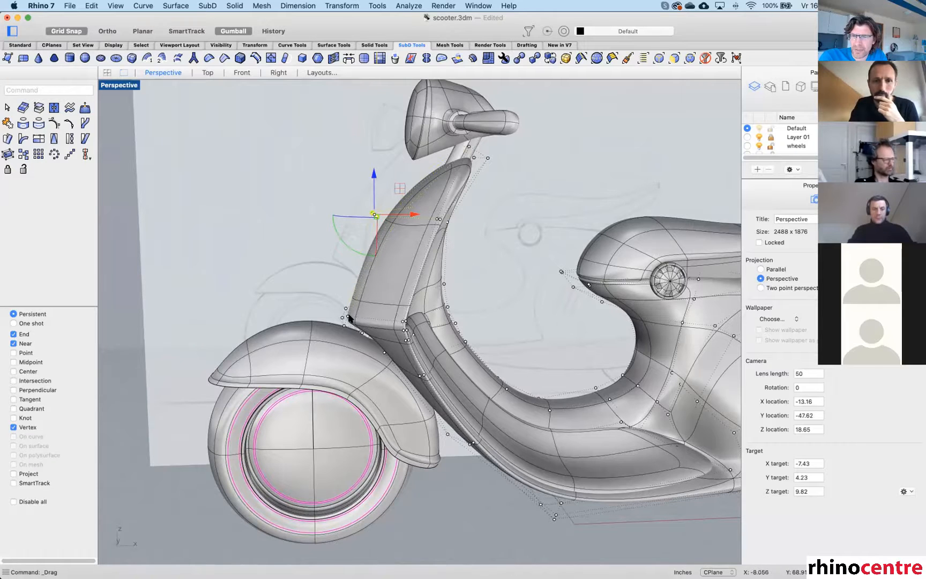
{"action": "mouse_move", "coordinate": [479, 213]}
{"action": "right_mouse_down"}
{"action": "mouse_move", "coordinate": [389, 244]}
{"action": "mouse_move", "coordinate": [427, 242]}
{"action": "mouse_move", "coordinate": [443, 216]}
{"action": "mouse_move", "coordinate": [497, 214]}
{"action": "mouse_move", "coordinate": [468, 209]}
{"action": "right_mouse_up"}
{"action": "scroll", "coordinate": [496, 214], "scroll_direction": "up", "scroll_amount": 4}
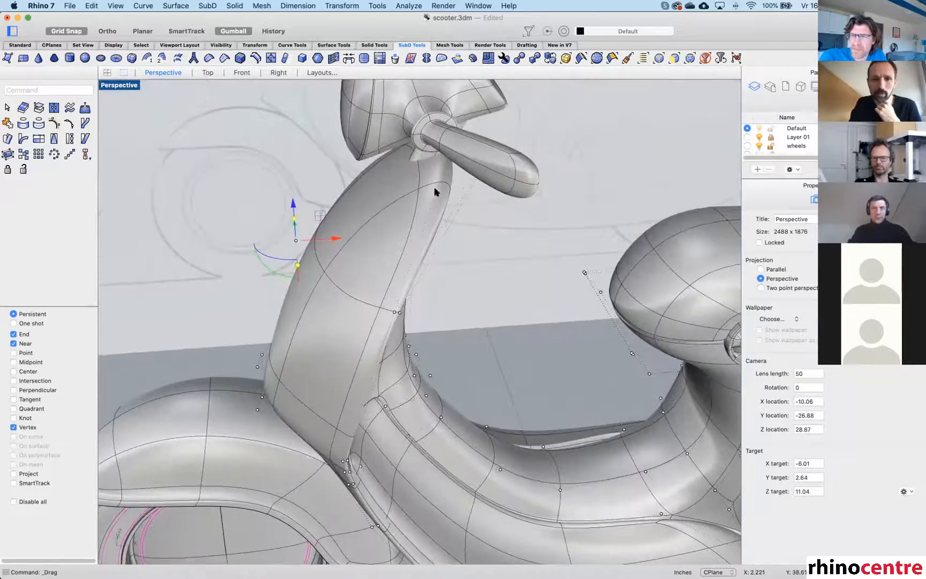
{"action": "scroll", "coordinate": [418, 184], "scroll_direction": "down", "scroll_amount": 5}
{"action": "scroll", "coordinate": [423, 144], "scroll_direction": "up", "scroll_amount": 8}
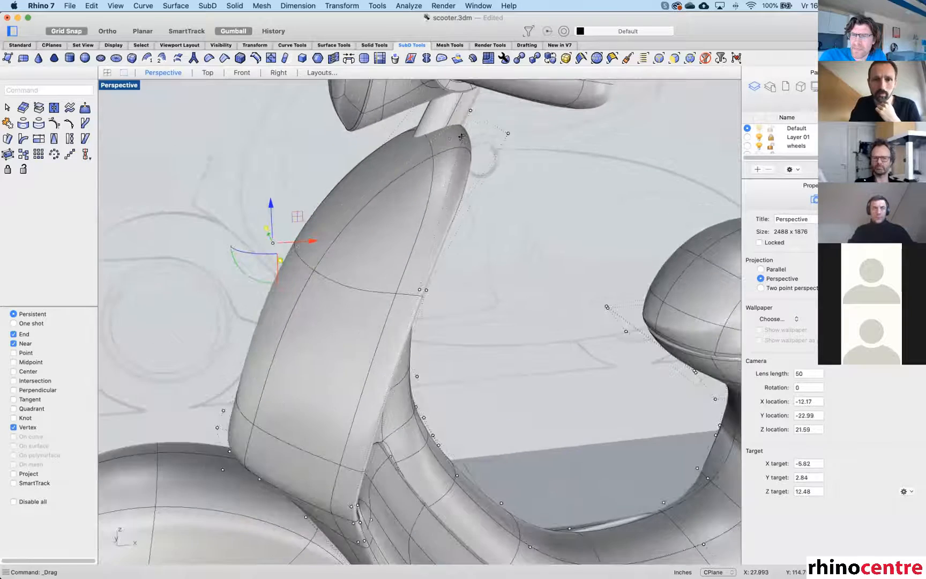
{"action": "mouse_move", "coordinate": [447, 138]}
{"action": "right_mouse_down"}
{"action": "mouse_move", "coordinate": [376, 166]}
{"action": "mouse_move", "coordinate": [436, 127]}
{"action": "right_mouse_up"}
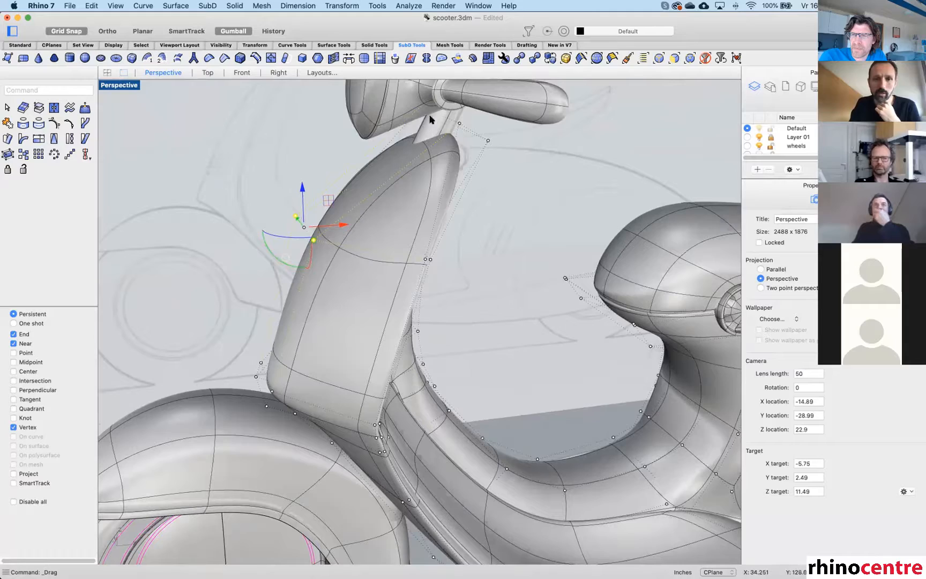
Select the steering column extrusion to show its path behind the leg shield, then deselect it and turn off the body's control points.
{"action": "right_click_drag", "start_coordinate": [435, 130], "coordinate": [349, 156]}
{"action": "left_click", "coordinate": [347, 150]}
{"action": "right_click_drag", "start_coordinate": [331, 190], "coordinate": [482, 268]}
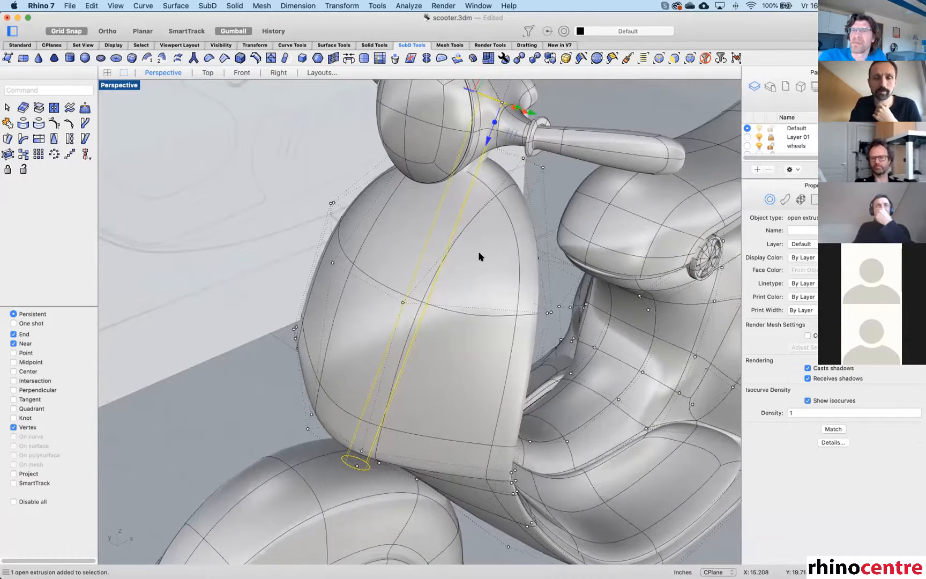
{"action": "key", "text": "Escape"}
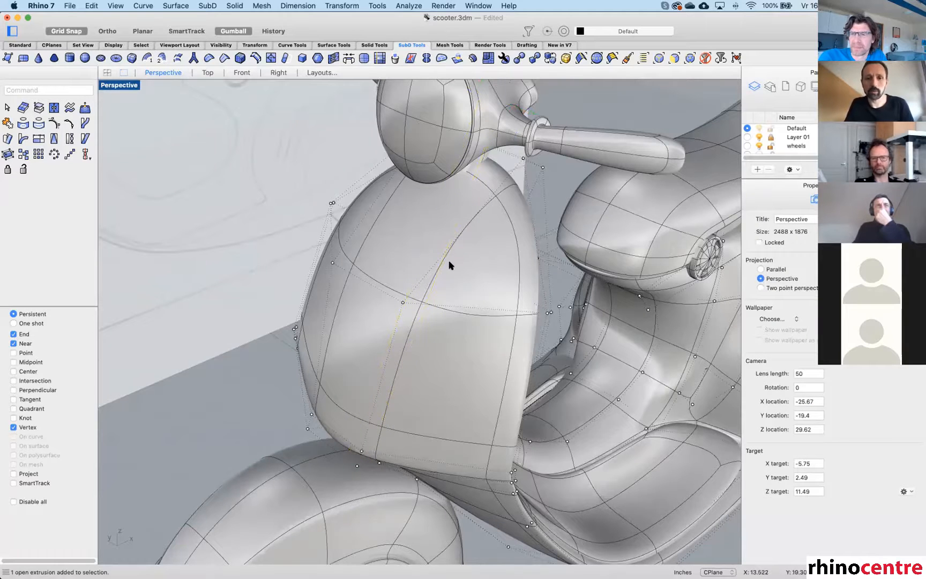
{"action": "right_click_drag", "start_coordinate": [433, 250], "coordinate": [432, 251]}
{"action": "key", "text": "Escape"}
Select the scooter body SubD and isolate it from all other objects.
{"action": "left_click", "coordinate": [470, 244]}
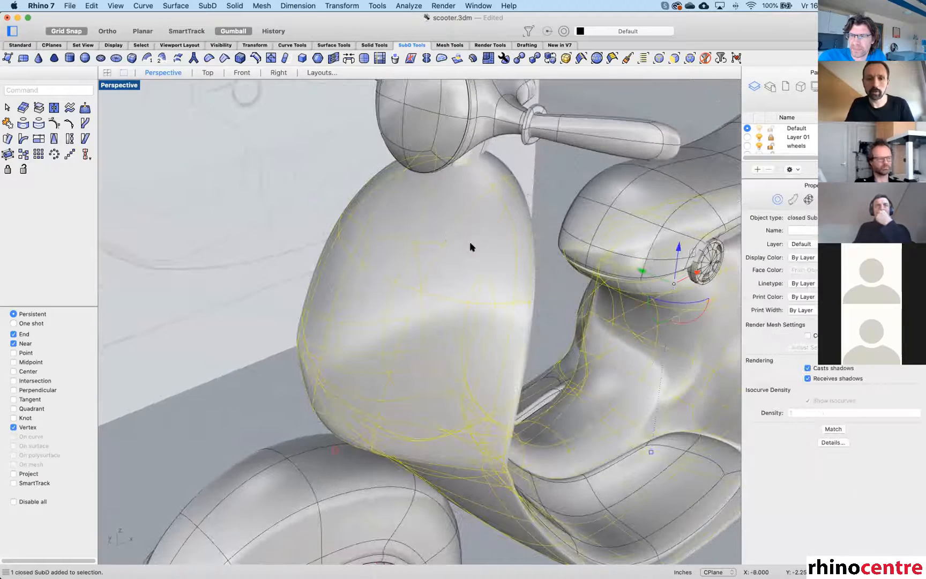
{"action": "type", "text": "Isolate"}
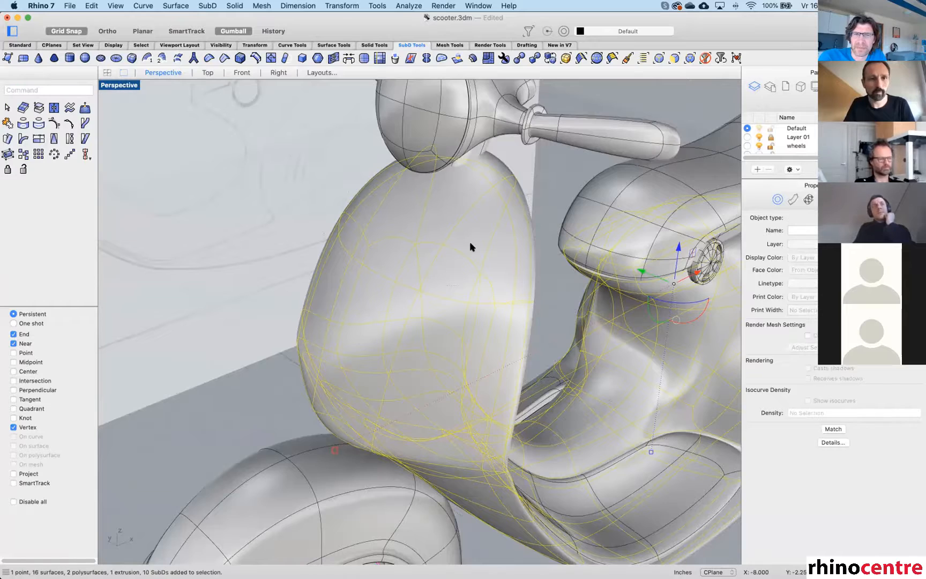
{"action": "key", "text": "Return"}
Subdivide the isolated scooter body's faces with SubDivide and deselect the body.
{"action": "right_click_drag", "start_coordinate": [471, 246], "coordinate": [467, 222]}
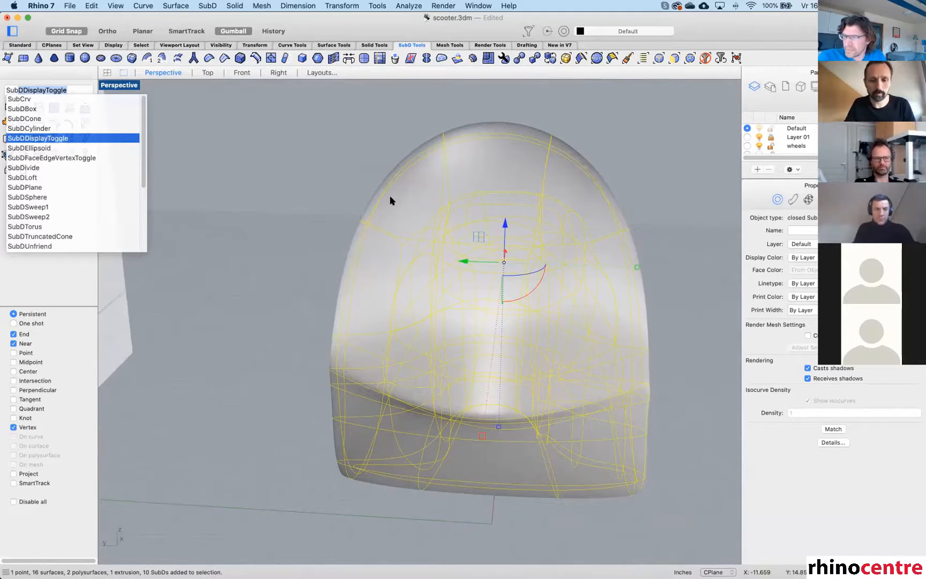
{"action": "type", "text": "divide"}
{"action": "key", "text": "Return"}
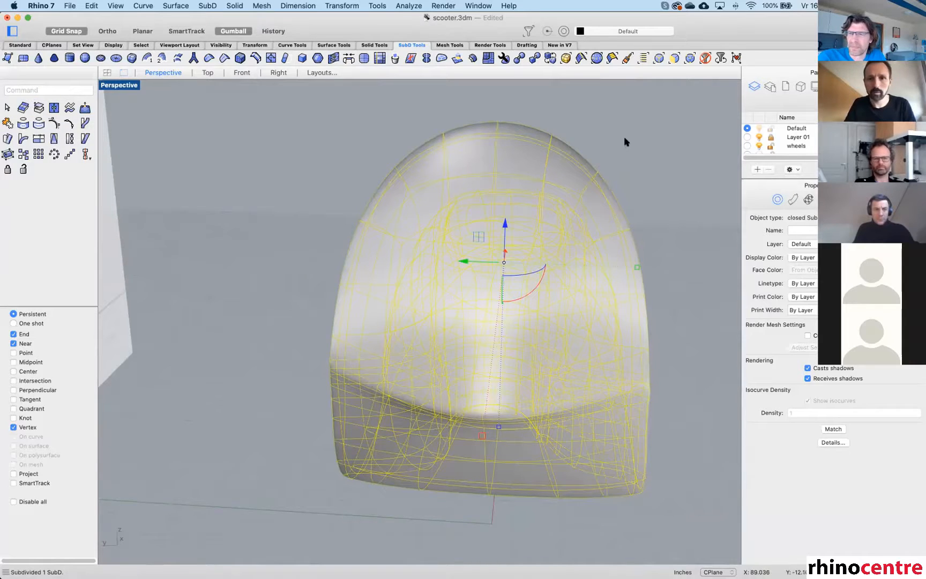
{"action": "left_click", "coordinate": [611, 150]}
Examine the denser mesh at the leg shield's upper edge and toggle the SubD display from smooth to flat.
{"action": "right_click_drag", "start_coordinate": [603, 155], "coordinate": [514, 179]}
{"action": "scroll", "coordinate": [354, 231], "scroll_direction": "up", "scroll_amount": 2}
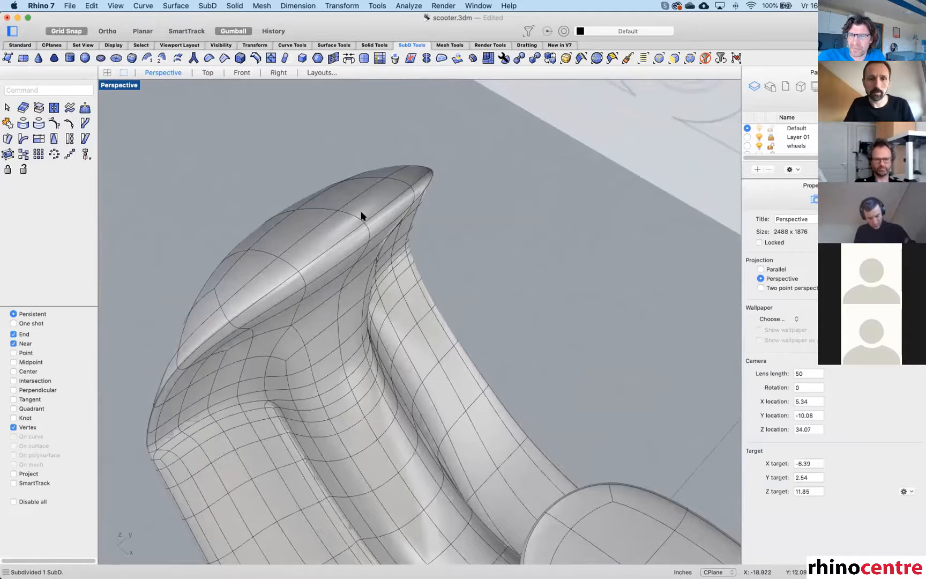
{"action": "scroll", "coordinate": [359, 229], "scroll_direction": "up", "scroll_amount": 2}
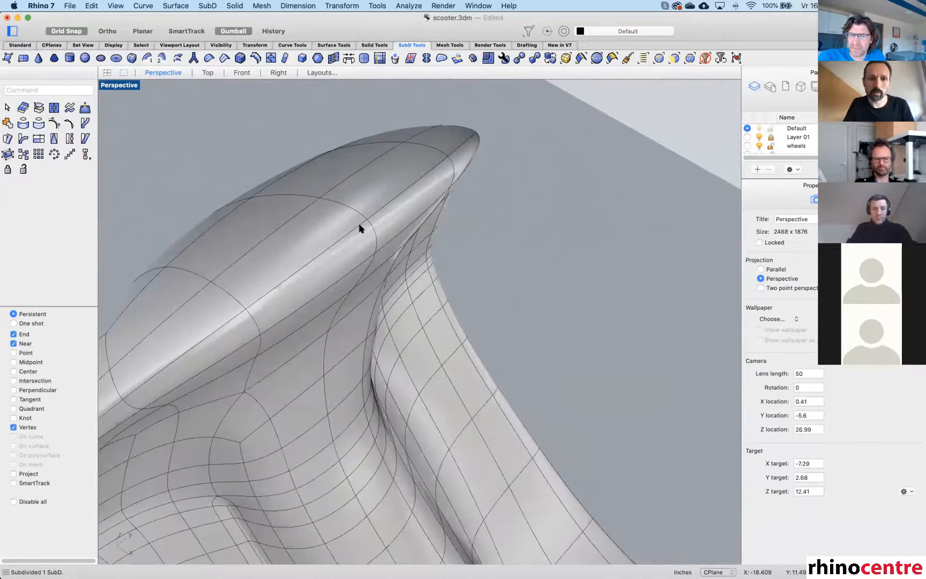
{"action": "key", "text": "Tab"}
{"action": "right_click_drag", "start_coordinate": [447, 223], "coordinate": [440, 221]}
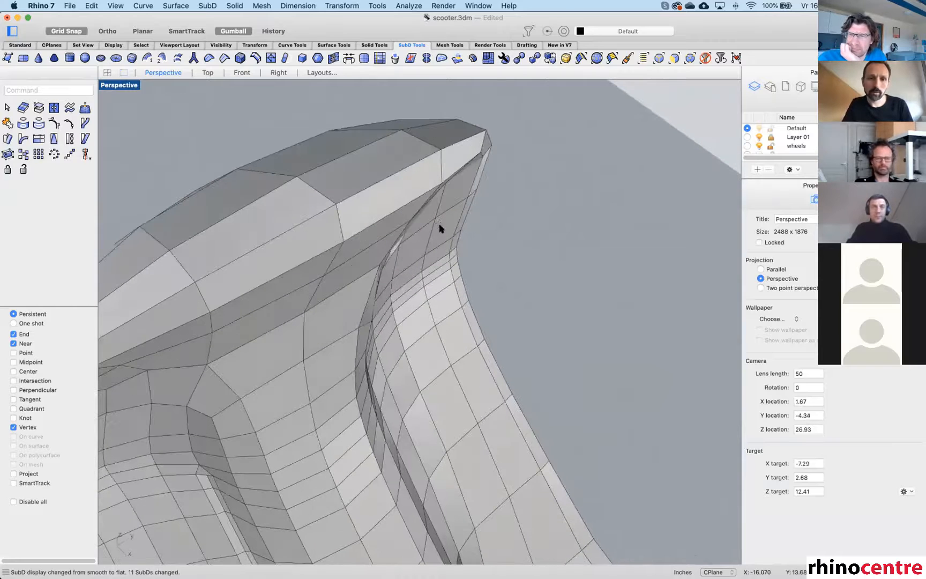
Insert three points on the edges around the centre vertex at the leg shield's upper edge, cutting across its adjoining faces.
{"action": "key", "text": "Tab"}
{"action": "key", "text": "Tab"}
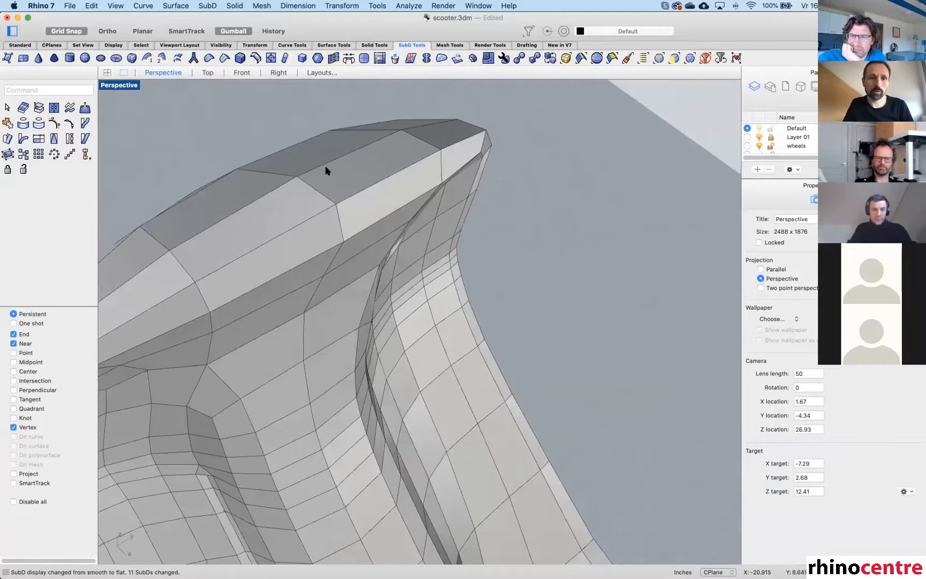
{"action": "left_click", "coordinate": [271, 58]}
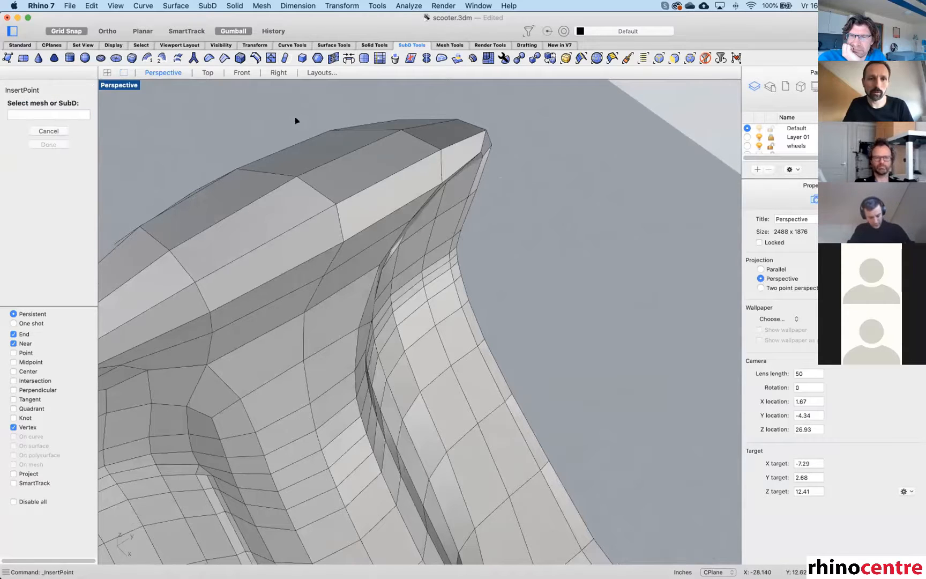
{"action": "left_click", "coordinate": [313, 189]}
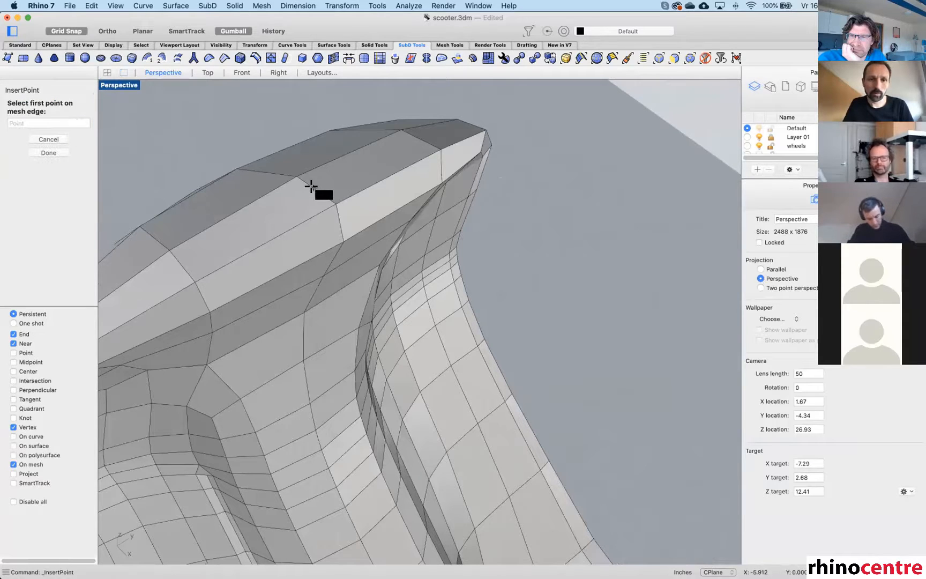
{"action": "left_click", "coordinate": [314, 188]}
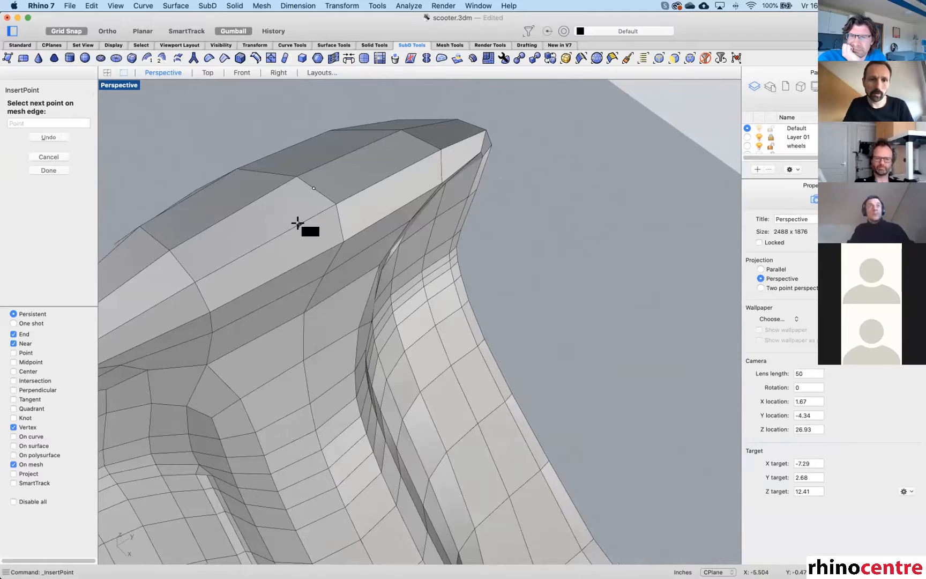
{"action": "left_click", "coordinate": [303, 222]}
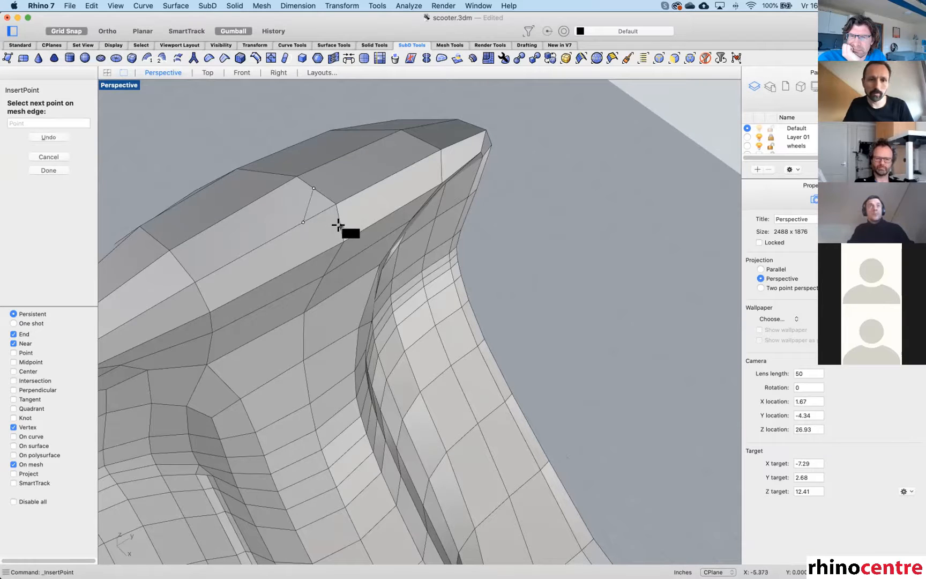
{"action": "left_click", "coordinate": [341, 226]}
{"action": "right_click", "coordinate": [357, 200]}
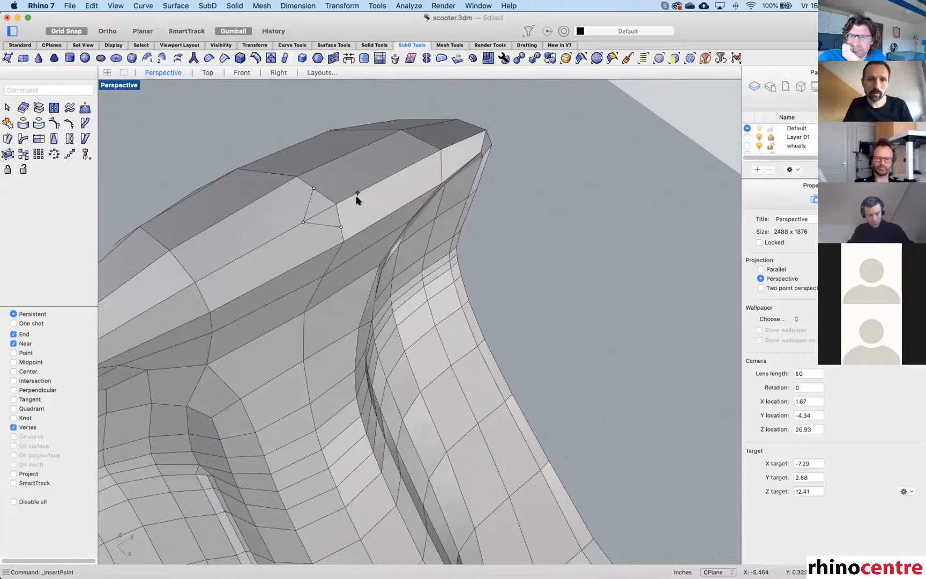
Reflect the scooter body SubD about its centre line, keeping the side with the newly inserted edges.
{"action": "scroll", "coordinate": [351, 198], "scroll_direction": "down", "scroll_amount": 4}
{"action": "left_click", "coordinate": [373, 202]}
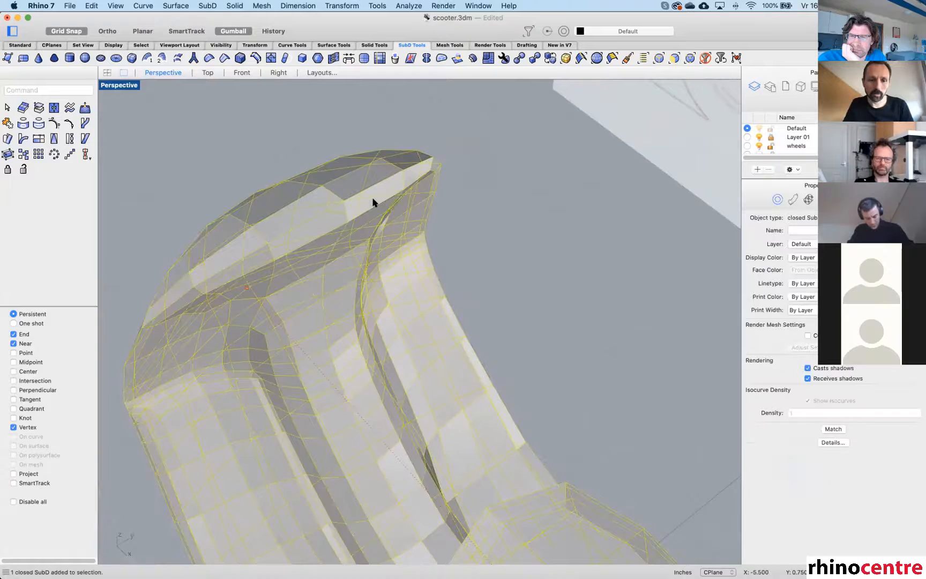
{"action": "type", "text": "ref"}
{"action": "key", "text": "Return"}
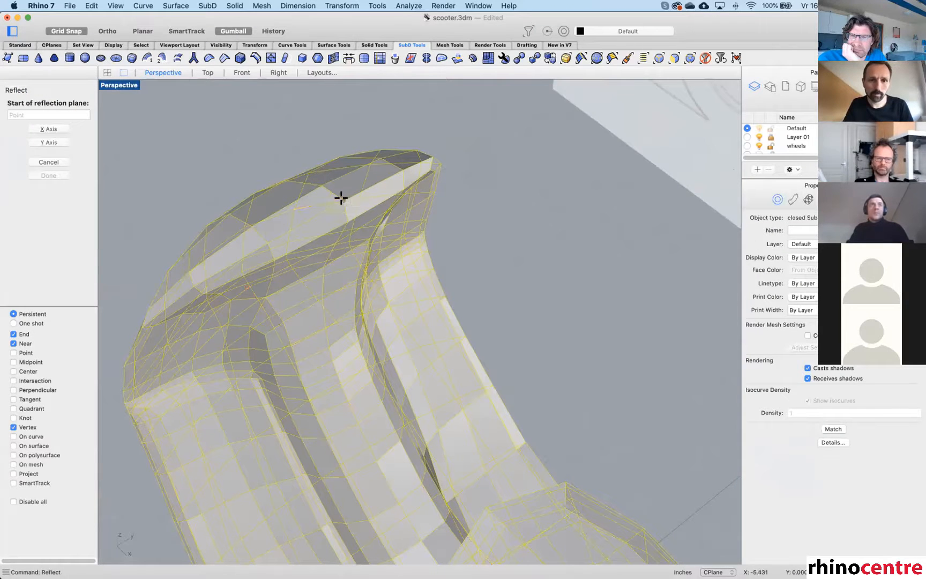
{"action": "left_click", "coordinate": [344, 200]}
{"action": "left_click", "coordinate": [256, 145]}
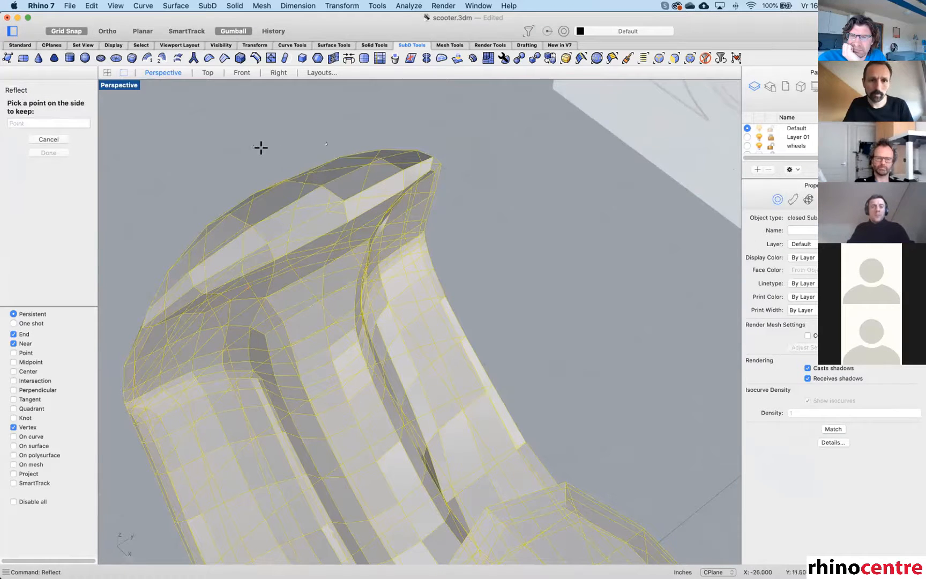
{"action": "left_click", "coordinate": [109, 305]}
{"action": "key", "text": "Return"}
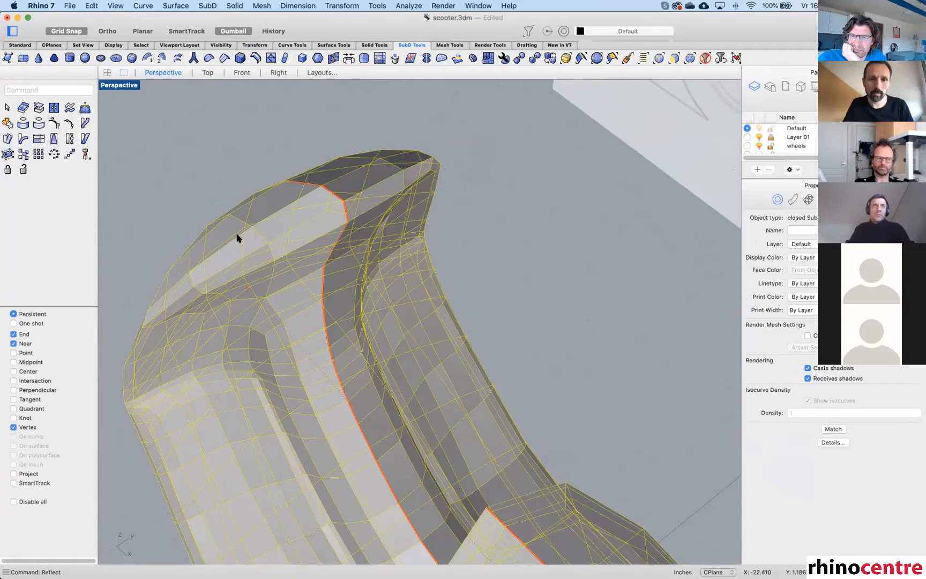
{"action": "key", "text": "Escape"}
Delete the two small triangular faces at the seam on the leg shield's upper edge and return the SubD display to smooth.
{"action": "right_click_drag", "start_coordinate": [353, 202], "coordinate": [306, 190]}
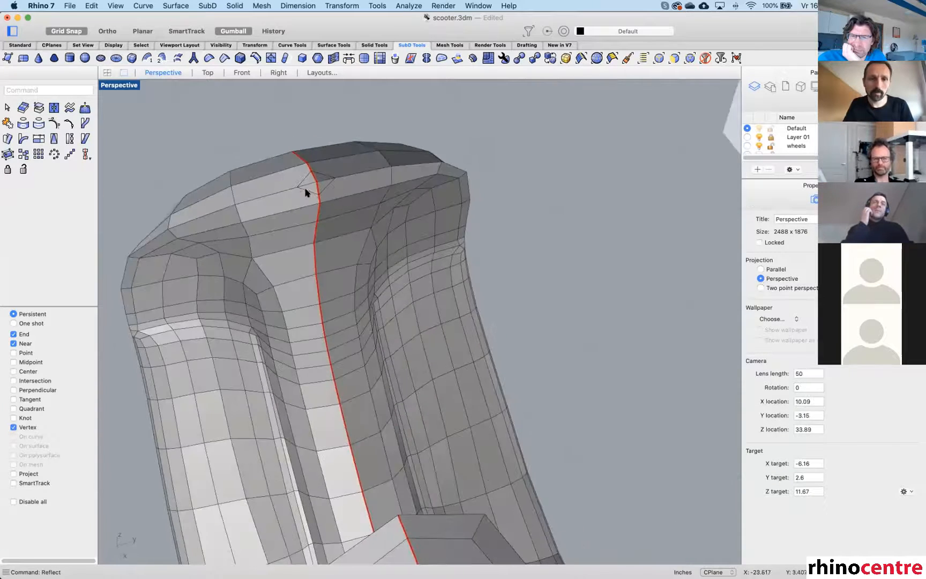
{"action": "scroll", "coordinate": [311, 184], "scroll_direction": "up", "scroll_amount": 6}
{"action": "left_click", "coordinate": [327, 182]}
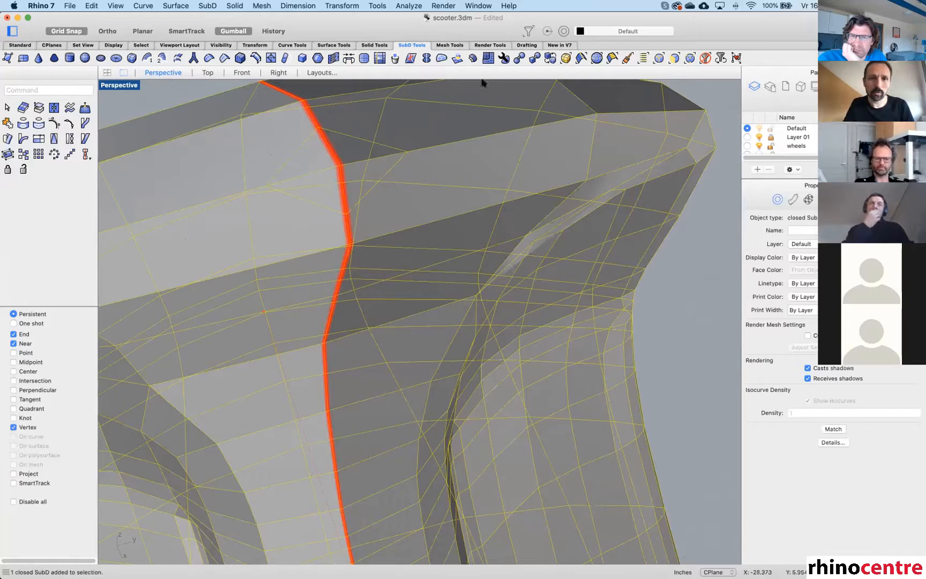
{"action": "left_click", "coordinate": [675, 58]}
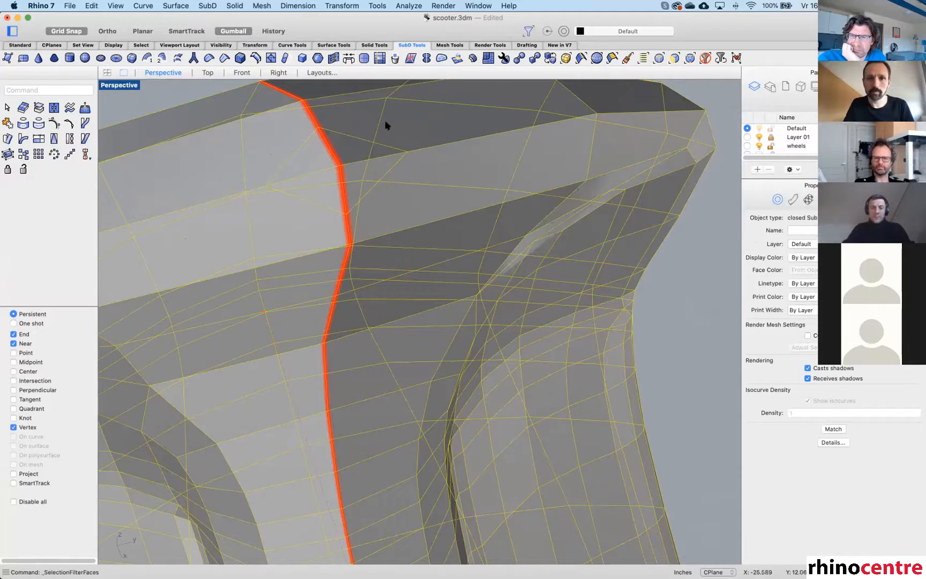
{"action": "left_click", "coordinate": [314, 158]}
{"action": "left_click", "coordinate": [329, 189], "text": "shift"}
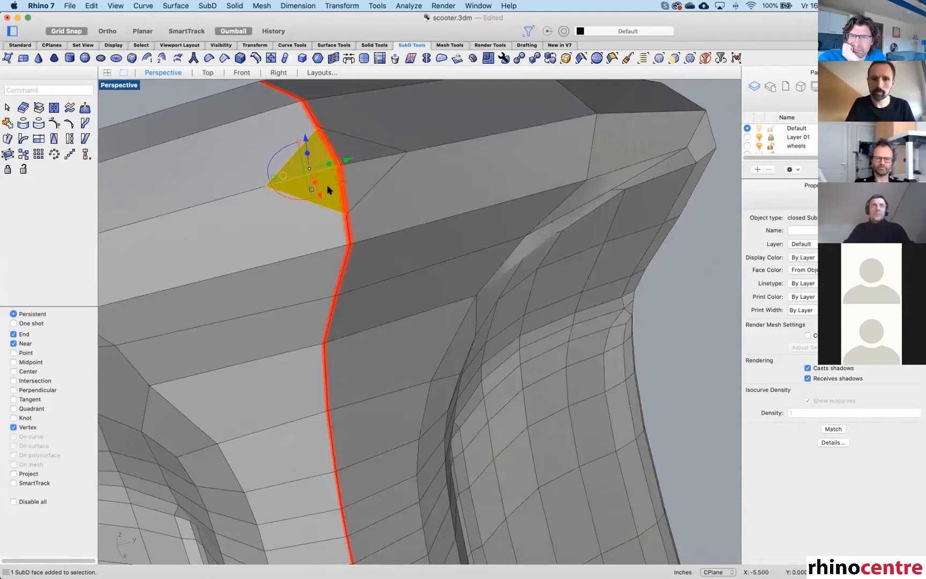
{"action": "key", "text": "Delete"}
{"action": "key", "text": "Tab"}
{"action": "right_click_drag", "start_coordinate": [328, 189], "coordinate": [394, 205]}
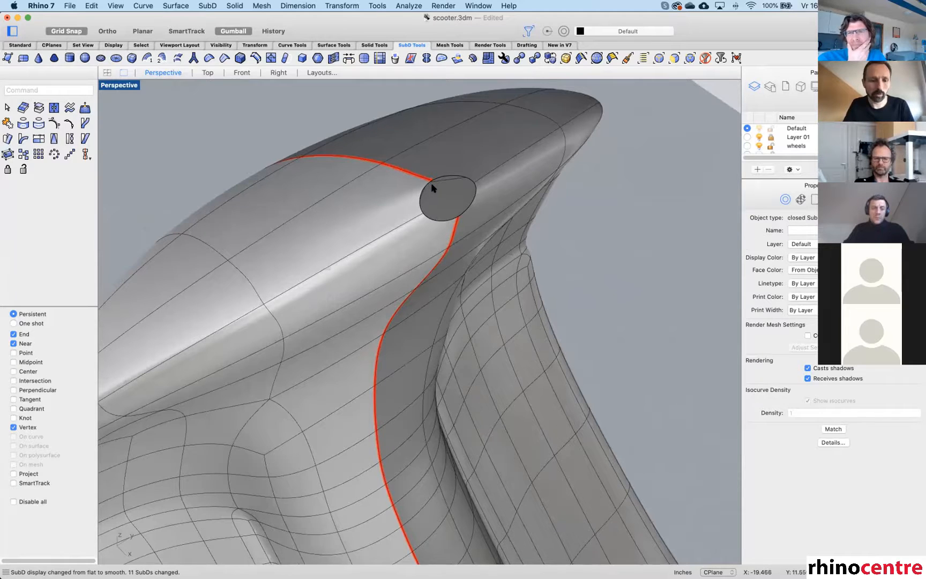
Bring back only the hidden steering column with ShowSelected.
{"action": "left_click", "coordinate": [451, 166], "text": "shift+super"}
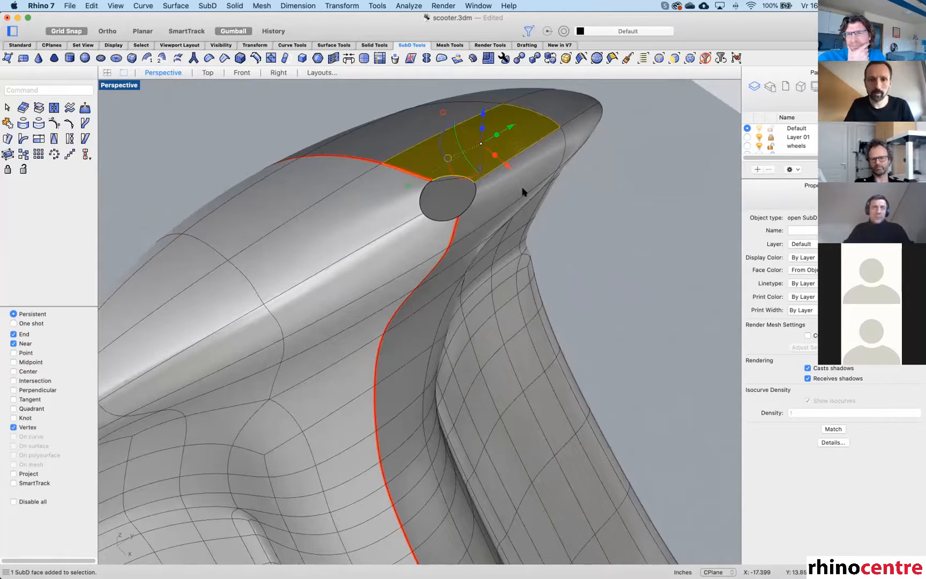
{"action": "type", "text": "ShowSelected"}
{"action": "key", "text": "Return"}
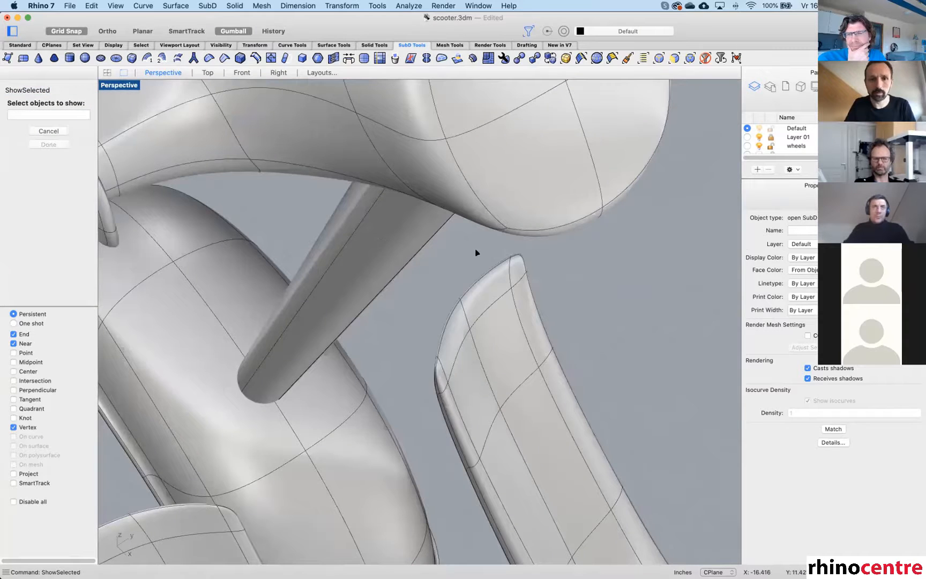
{"action": "left_click", "coordinate": [376, 225]}
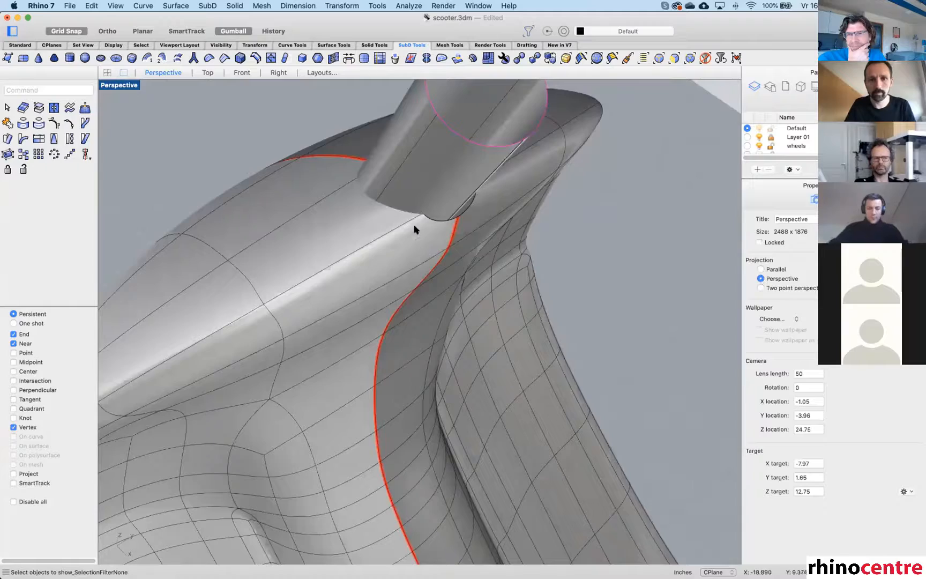
Turn on the scooter body's control points, then clear the trial selection of points near the hole.
{"action": "right_click_drag", "start_coordinate": [434, 220], "coordinate": [504, 213]}
{"action": "left_click", "coordinate": [483, 222]}
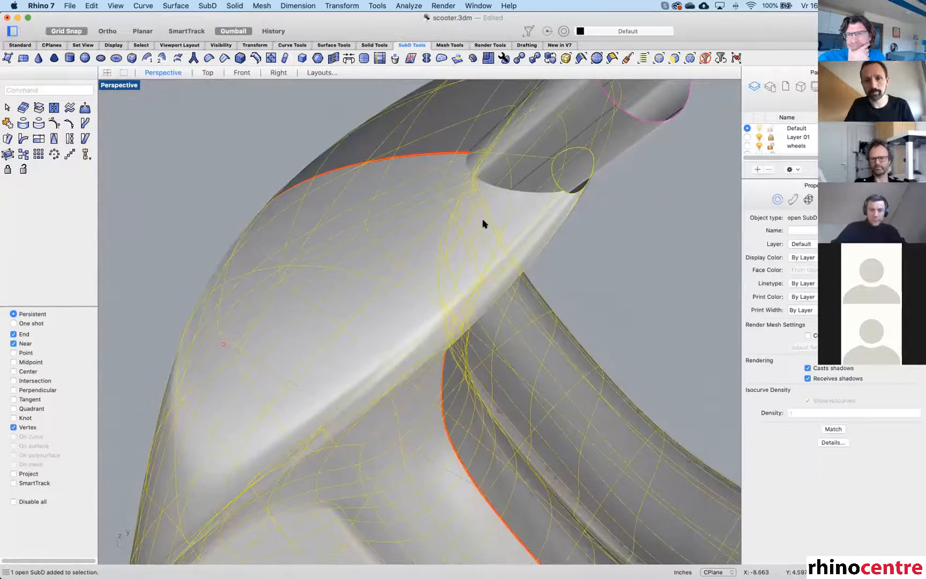
{"action": "key", "text": "F10"}
{"action": "right_click_drag", "start_coordinate": [472, 164], "coordinate": [449, 184], "text": "shift"}
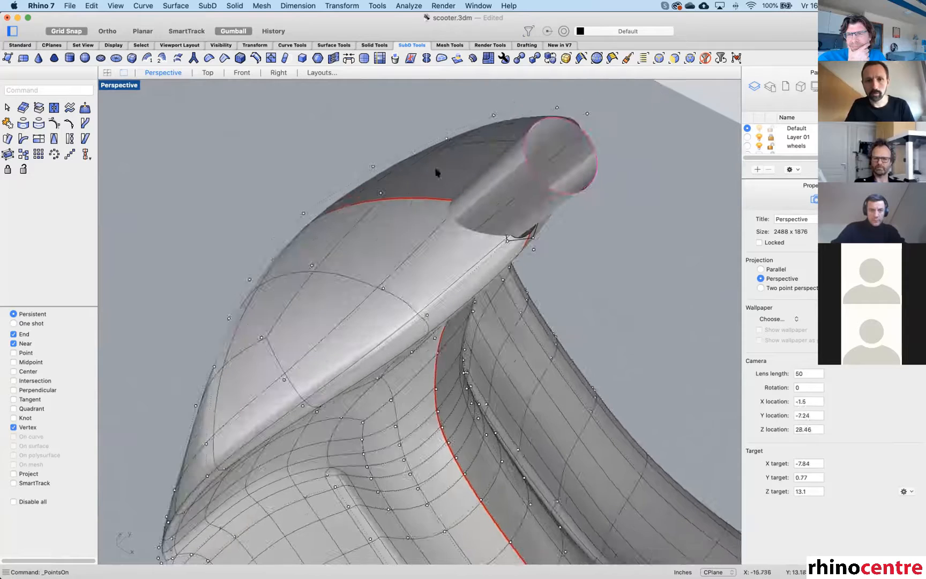
{"action": "double_click", "coordinate": [496, 234]}
{"action": "right_click_drag", "start_coordinate": [458, 231], "coordinate": [608, 225]}
{"action": "key", "text": "Escape"}
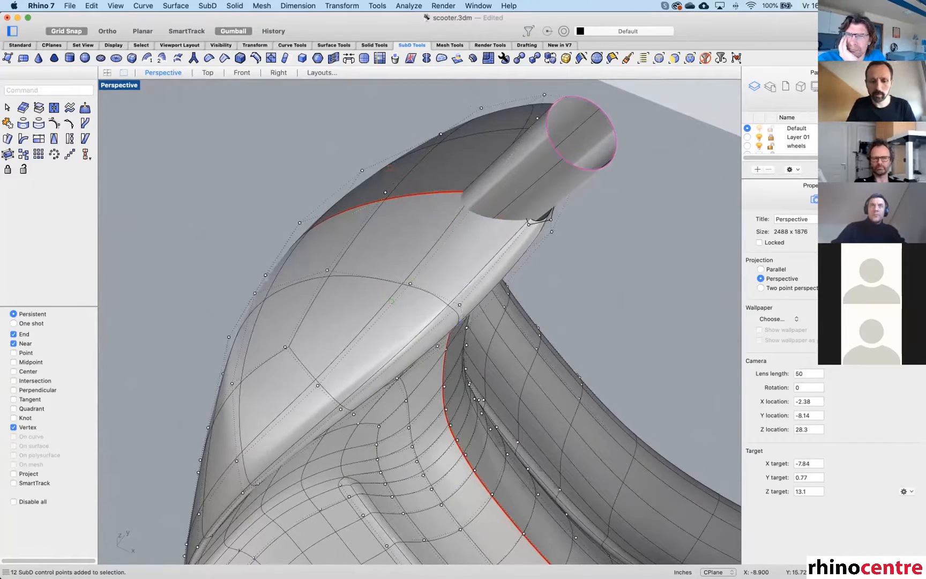
Turn on control polygon culling with CullControlPolygon to hide the points at the back of the body.
{"action": "type", "text": "Culkl"}
{"action": "key", "text": "BackSpace"}
{"action": "type", "text": "ll"}
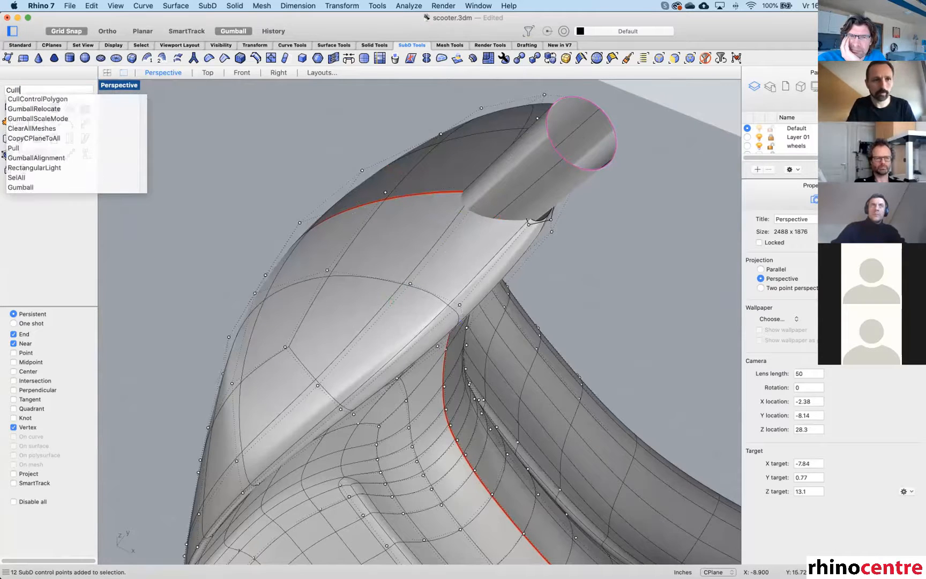
{"action": "key", "text": "Down"}
{"action": "key", "text": "Return"}
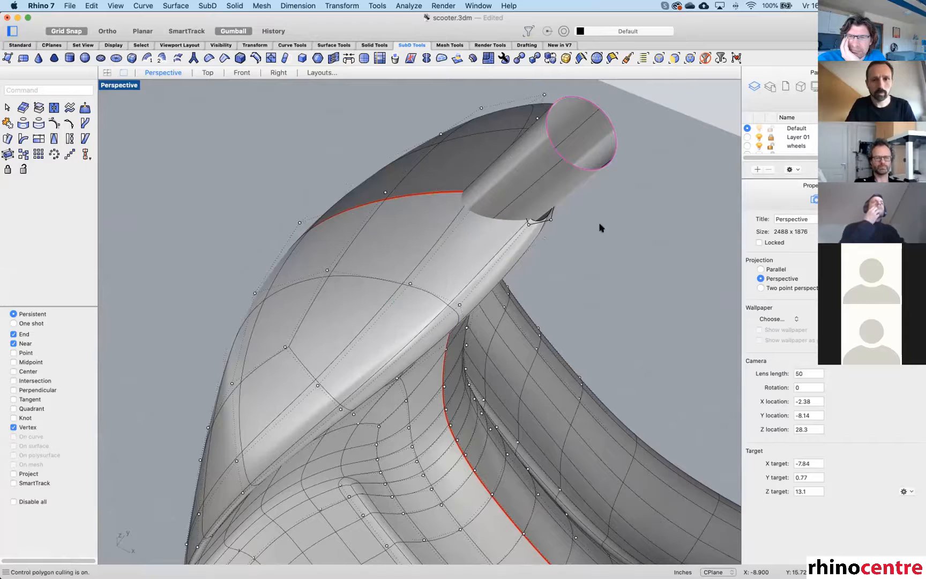
Try to pick and move the hole's rim control points around the steering column in the shaded view.
{"action": "right_click_drag", "start_coordinate": [505, 235], "coordinate": [457, 208]}
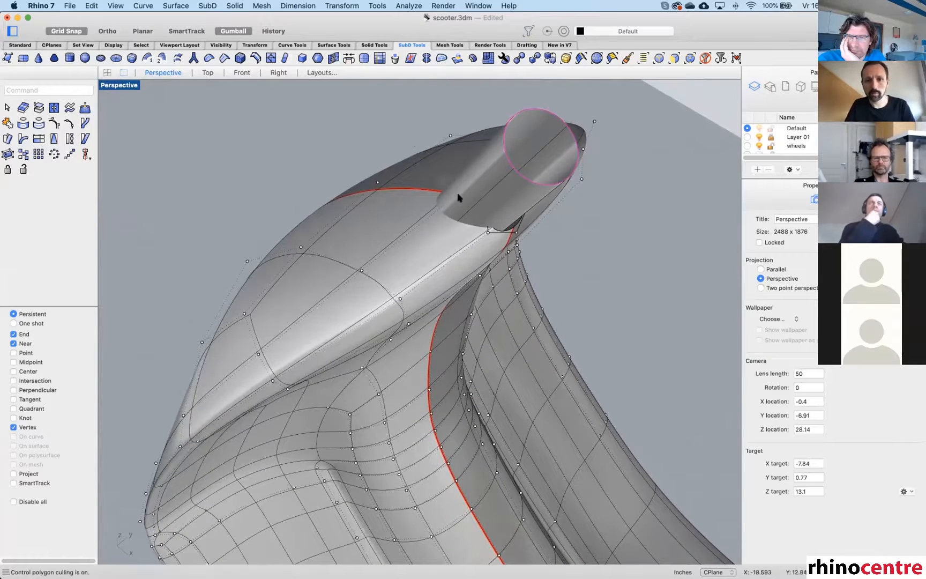
{"action": "left_click", "coordinate": [470, 212]}
{"action": "right_click_drag", "start_coordinate": [433, 201], "coordinate": [550, 147]}
{"action": "left_click_drag", "start_coordinate": [550, 146], "coordinate": [440, 174]}
{"action": "right_click_drag", "start_coordinate": [529, 157], "coordinate": [514, 160]}
{"action": "mouse_move", "coordinate": [499, 146]}
{"action": "left_mouse_down"}
{"action": "mouse_move", "coordinate": [516, 160]}
{"action": "mouse_move", "coordinate": [513, 151]}
{"action": "left_mouse_up"}
{"action": "key", "text": "Escape"}
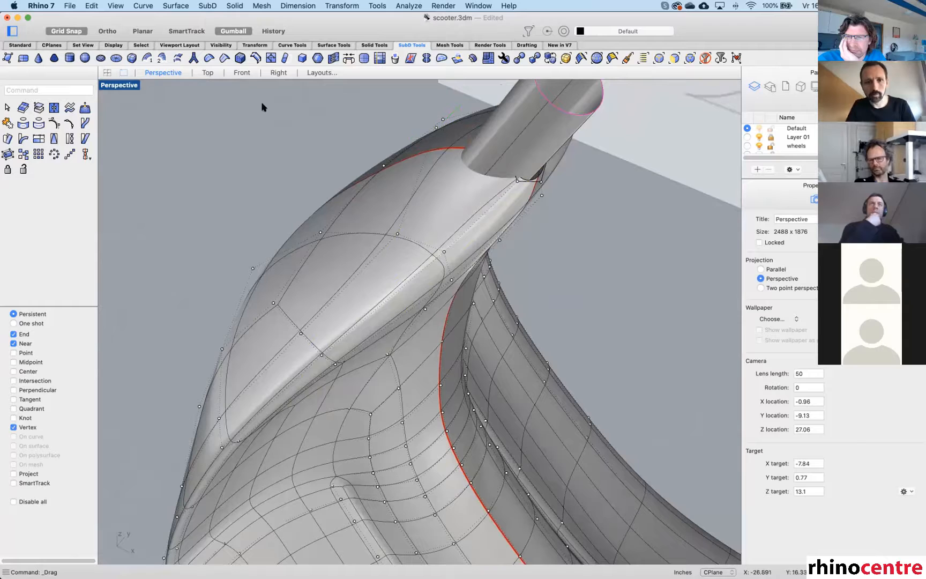
Switch to Wireframe to select the rim control point hidden by the steering column, then return to Shaded display.
{"action": "left_click", "coordinate": [136, 87]}
{"action": "left_click", "coordinate": [156, 308]}
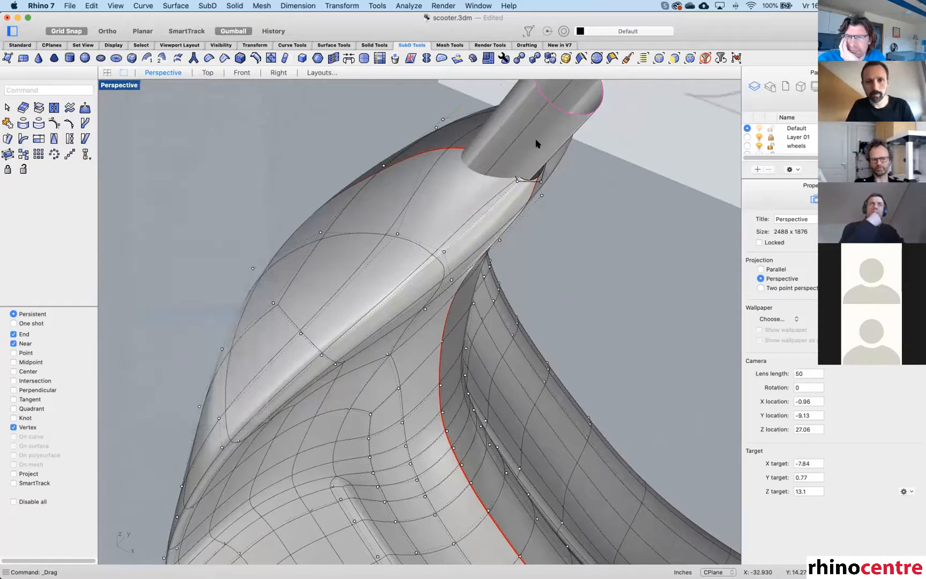
{"action": "left_click", "coordinate": [506, 153]}
{"action": "key", "text": "Return"}
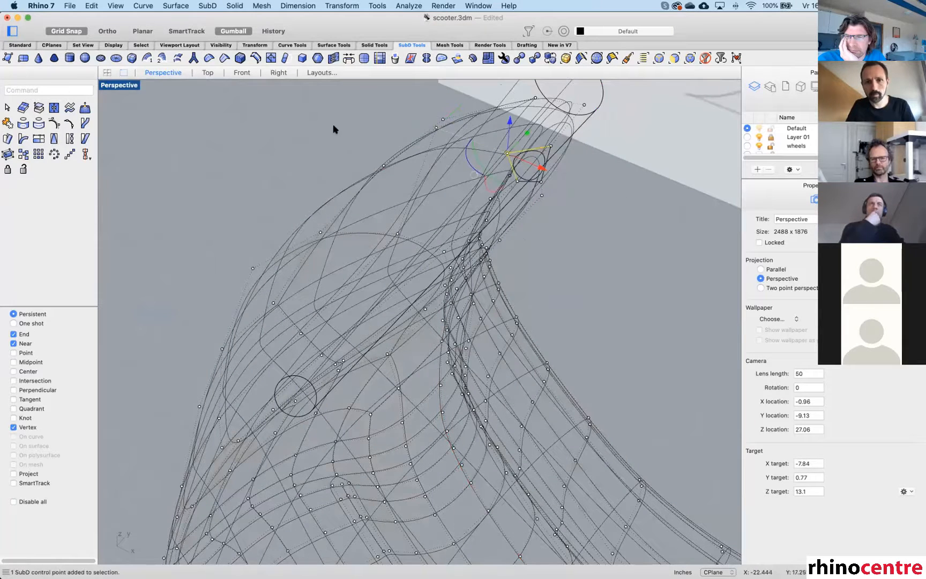
{"action": "left_click", "coordinate": [121, 87]}
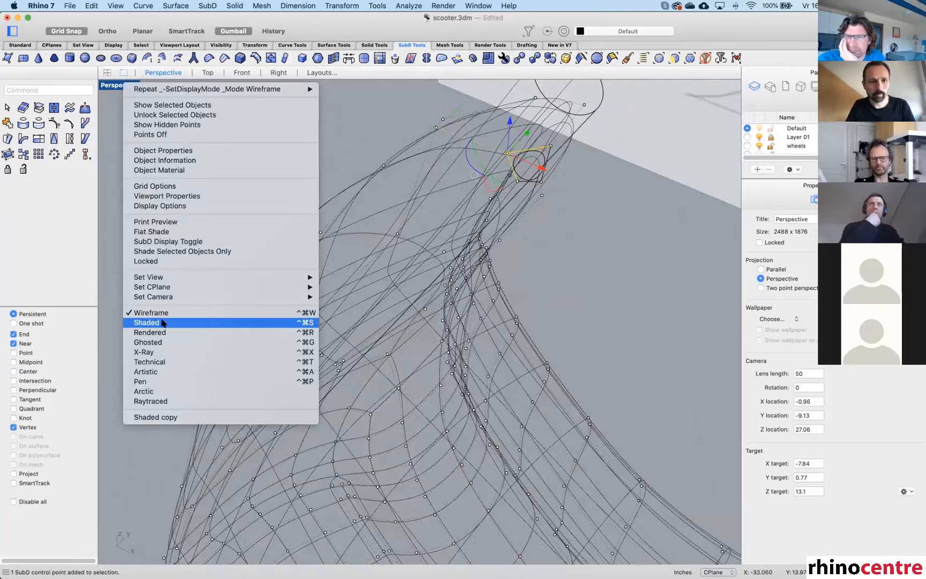
{"action": "key", "text": "Return"}
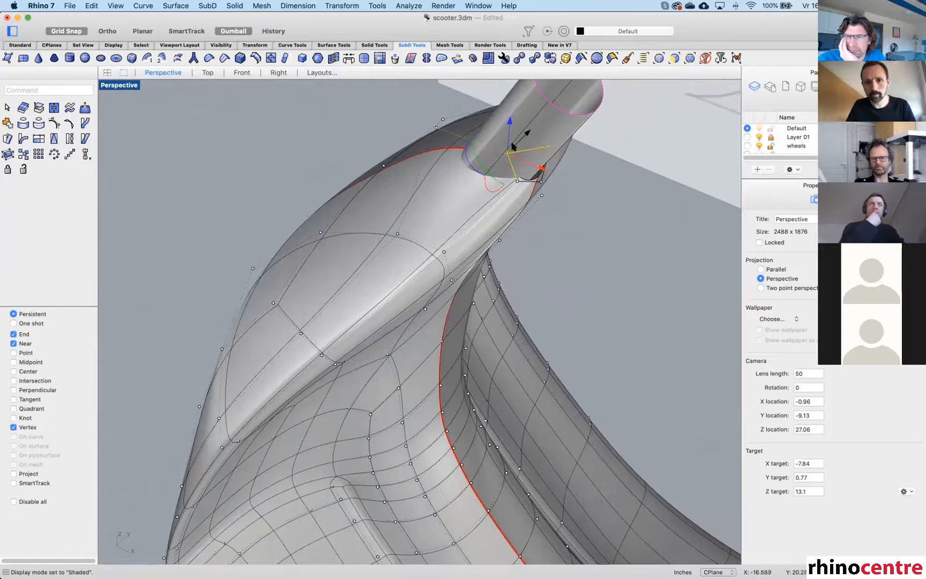
Move the selected rim control point and its neighbour outward so the hole widens around the steering column.
{"action": "left_click_drag", "start_coordinate": [527, 161], "coordinate": [441, 166]}
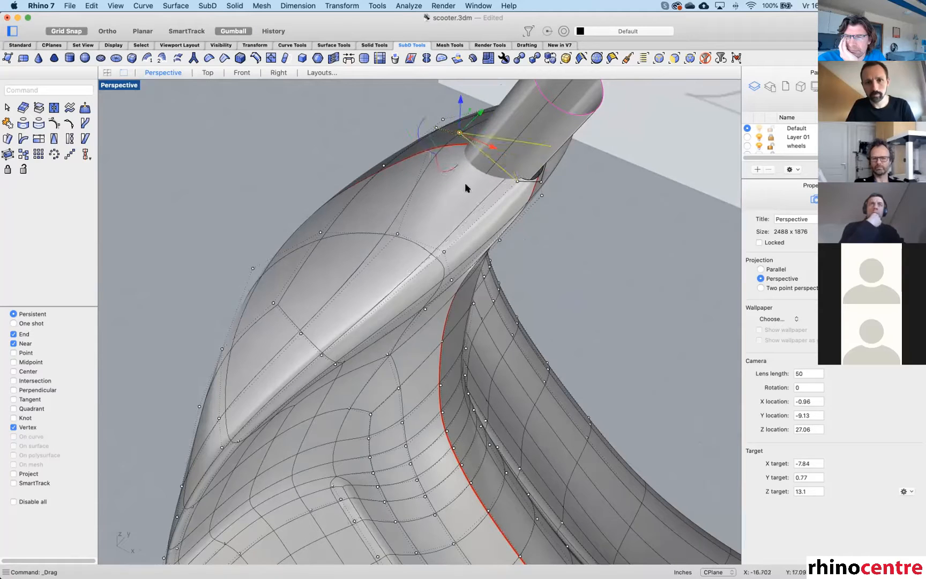
{"action": "left_click", "coordinate": [516, 182]}
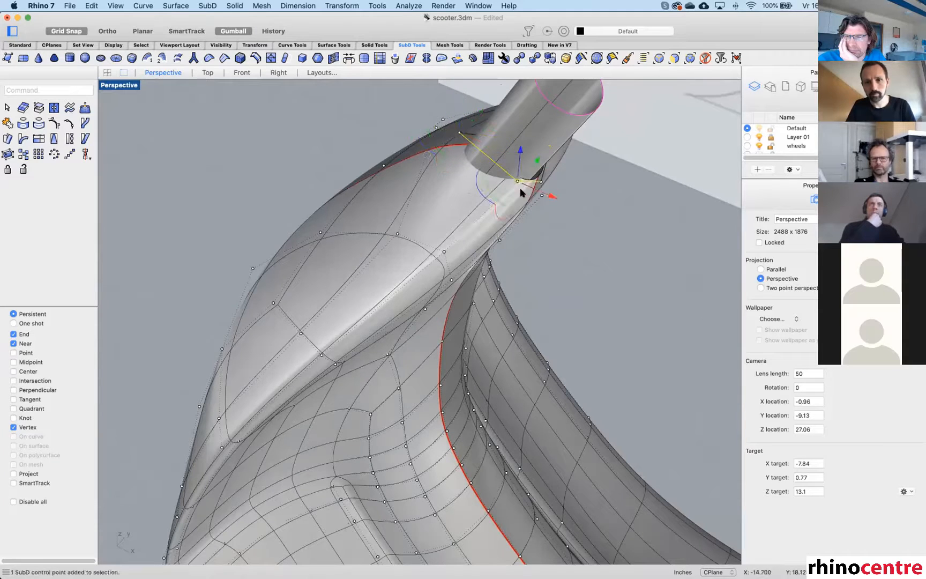
{"action": "left_click_drag", "start_coordinate": [544, 194], "coordinate": [473, 178]}
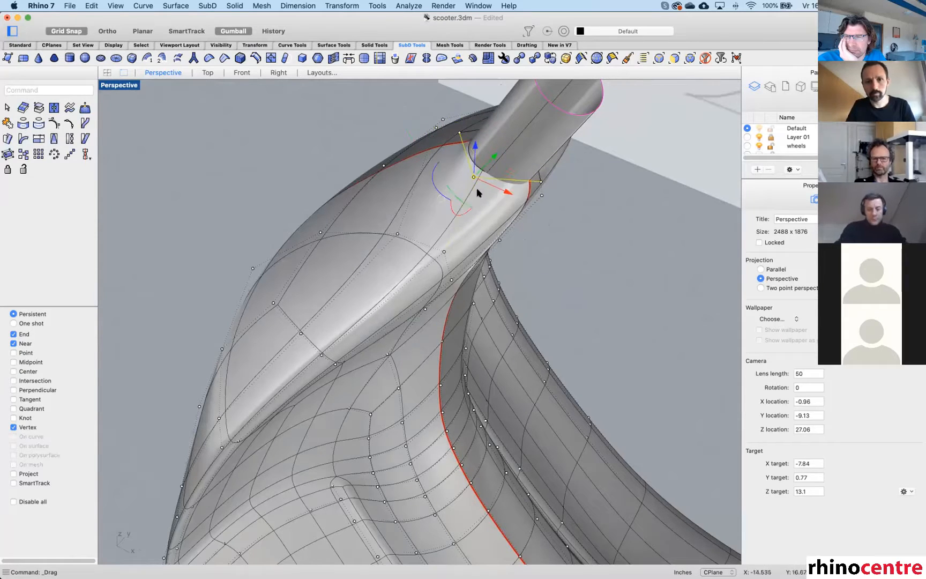
Turn off Grid Snap and adjust the hole's rim control point beside the steering column.
{"action": "left_click", "coordinate": [67, 30]}
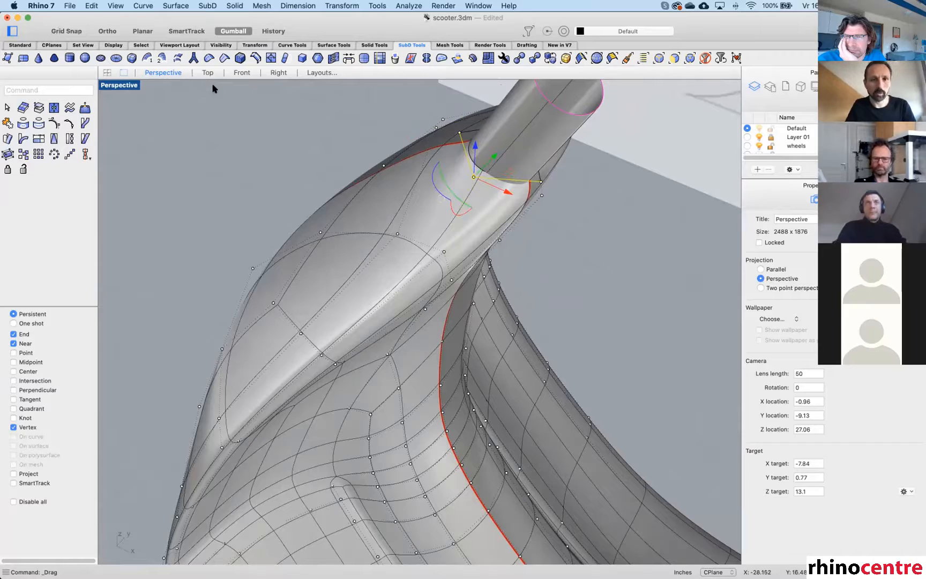
{"action": "right_click_drag", "start_coordinate": [441, 174], "coordinate": [559, 186]}
{"action": "scroll", "coordinate": [506, 207], "scroll_direction": "down", "scroll_amount": 2}
{"action": "left_click_drag", "start_coordinate": [559, 186], "coordinate": [569, 208]}
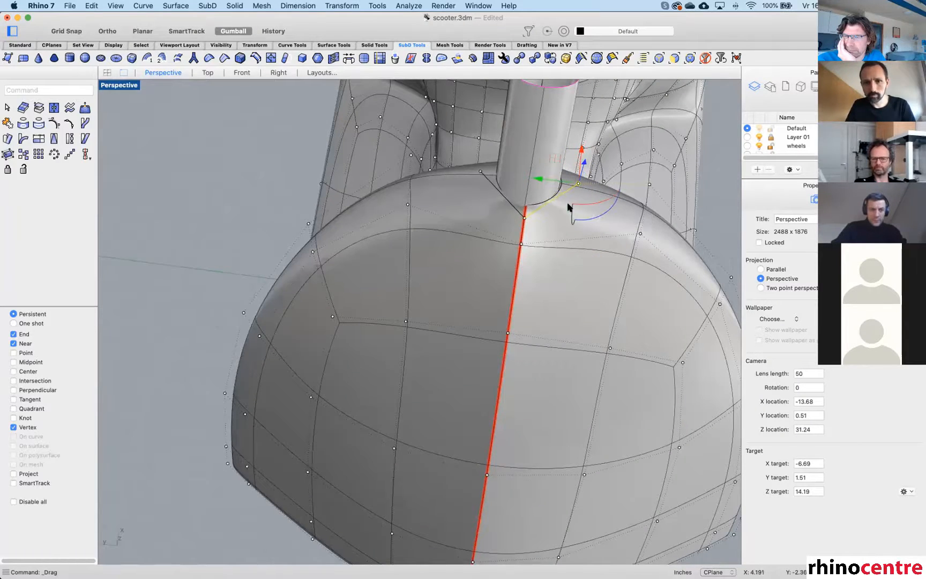
{"action": "scroll", "coordinate": [543, 206], "scroll_direction": "up", "scroll_amount": 5}
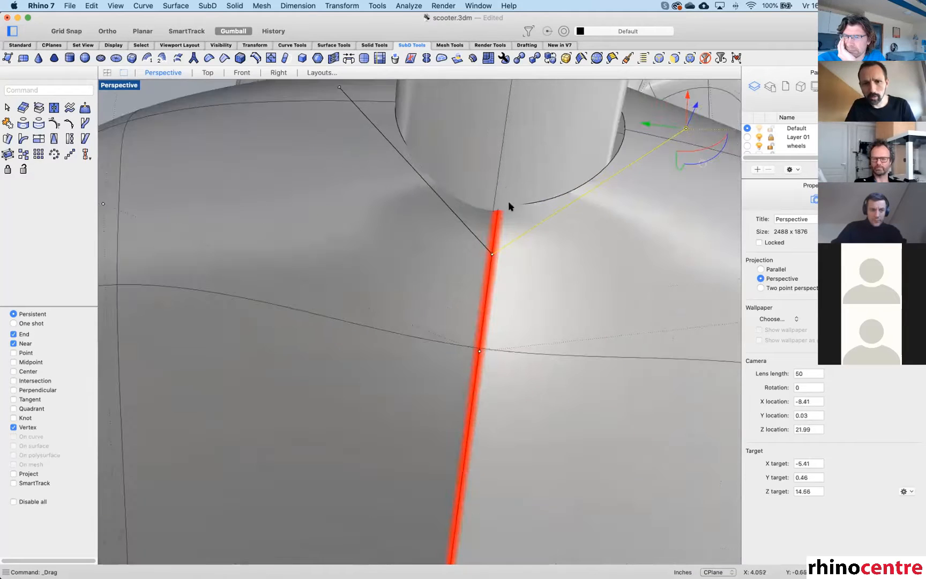
{"action": "scroll", "coordinate": [465, 194], "scroll_direction": "down", "scroll_amount": 6}
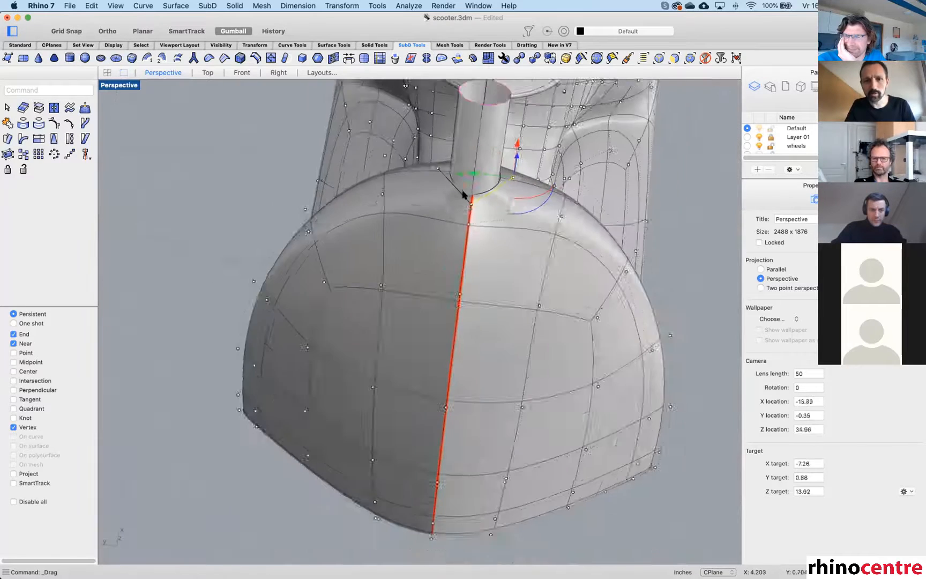
{"action": "right_click_drag", "start_coordinate": [490, 215], "coordinate": [347, 193]}
{"action": "scroll", "coordinate": [377, 206], "scroll_direction": "up", "scroll_amount": 8}
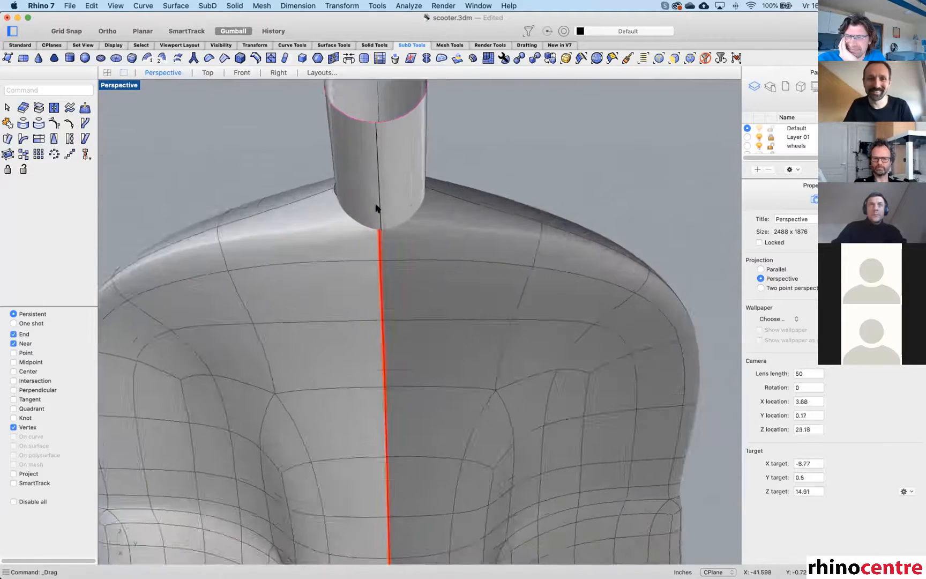
Try to move the steering column tube sideways to centre it in the leg shield hole.
{"action": "left_click", "coordinate": [391, 158]}
{"action": "scroll", "coordinate": [391, 156], "scroll_direction": "down", "scroll_amount": 4}
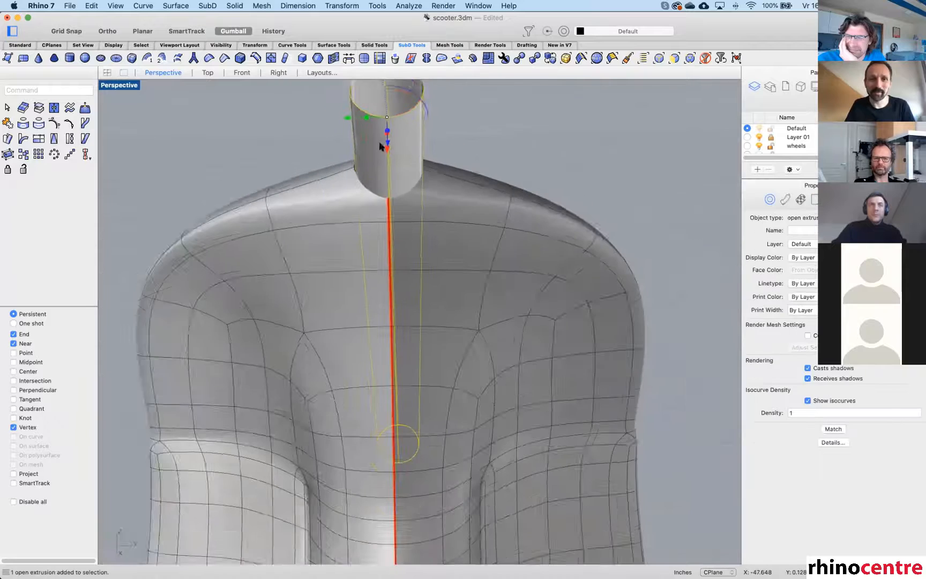
{"action": "left_click_drag", "start_coordinate": [352, 127], "coordinate": [390, 245]}
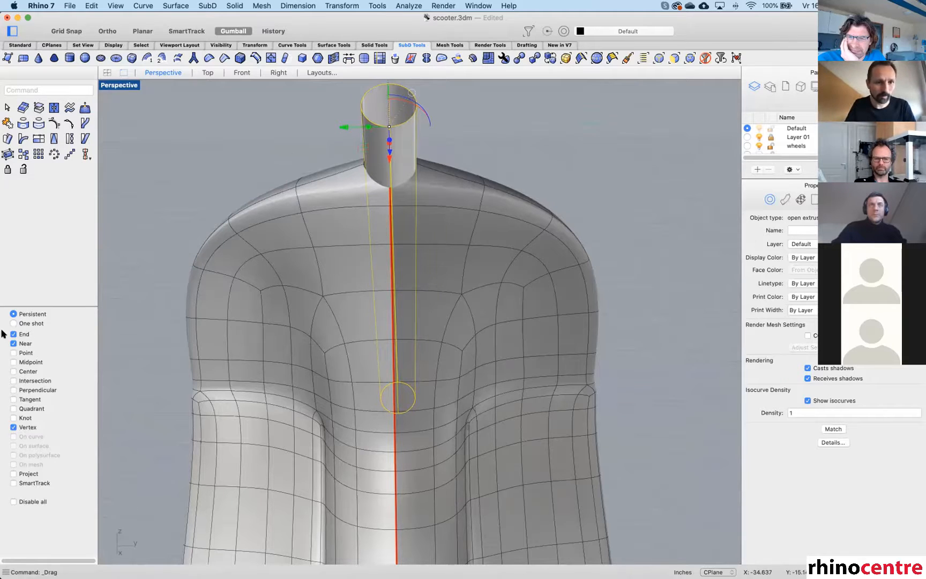
{"action": "left_click_drag", "start_coordinate": [361, 128], "coordinate": [390, 242]}
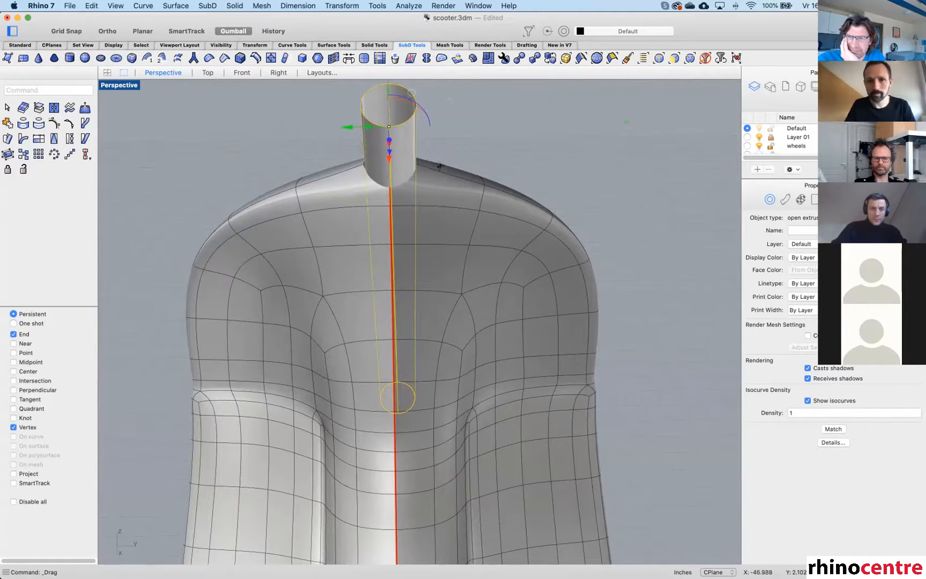
{"action": "right_click_drag", "start_coordinate": [427, 164], "coordinate": [461, 163]}
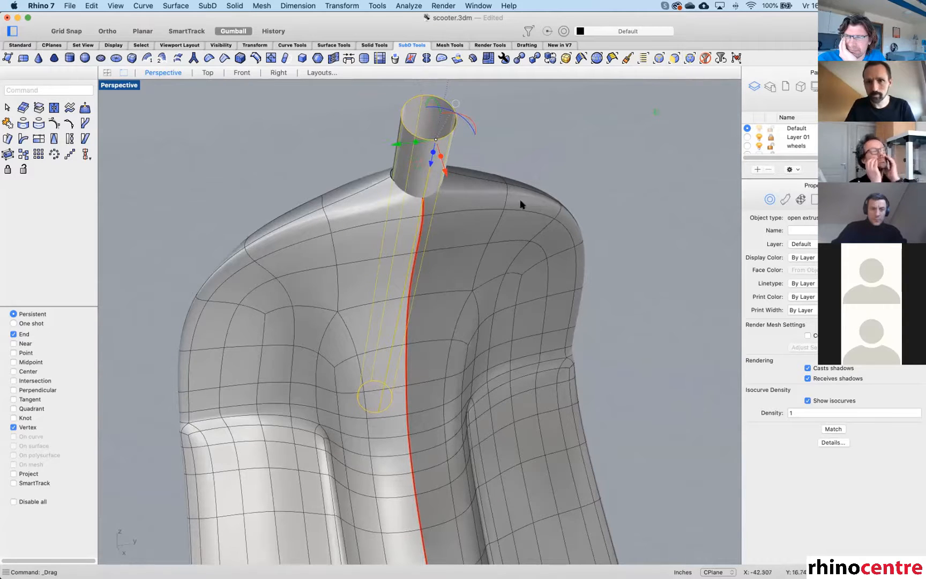
{"action": "right_click_drag", "start_coordinate": [540, 166], "coordinate": [551, 172]}
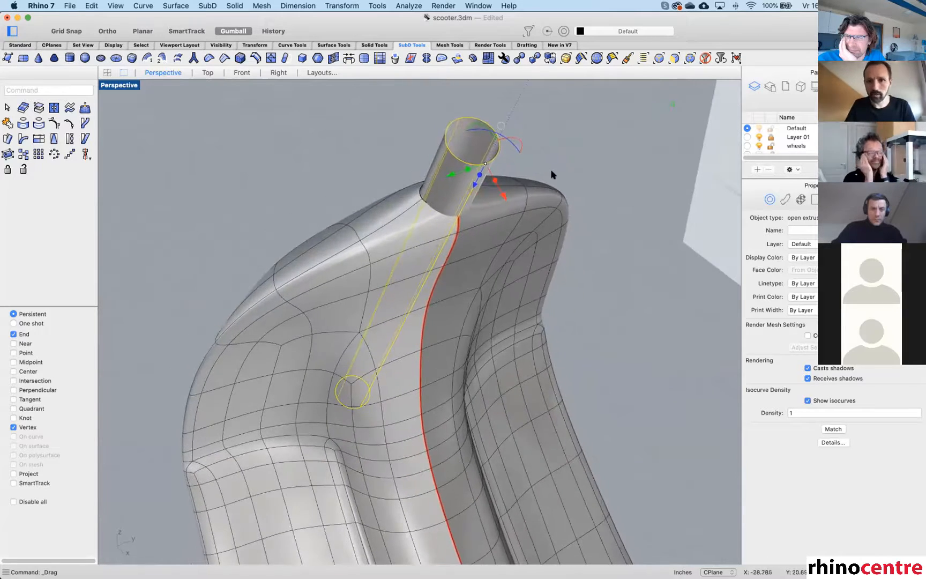
{"action": "left_click", "coordinate": [705, 58]}
{"action": "right_click_drag", "start_coordinate": [583, 173], "coordinate": [568, 175]}
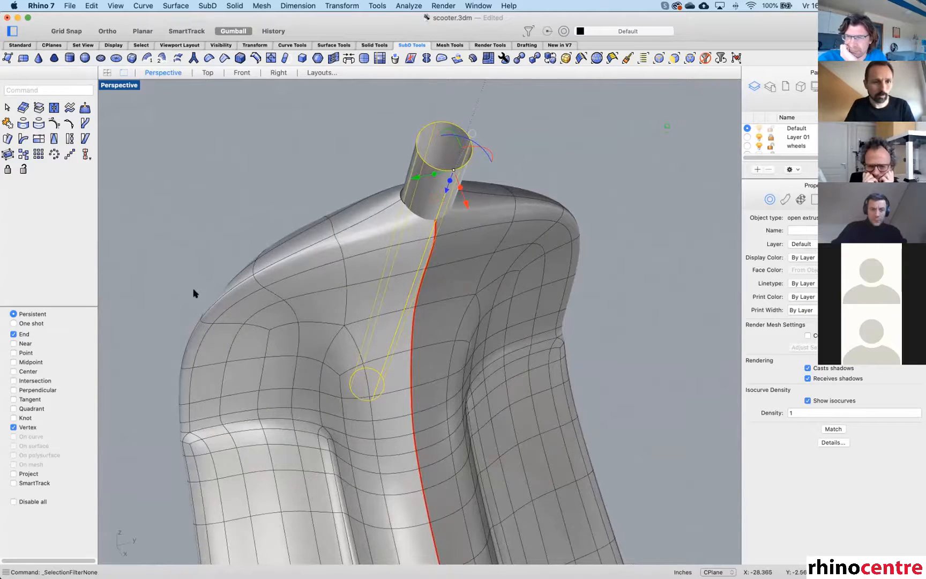
Try shifting the steering column tube sideways along the green gumball axis, opening the gumball options between attempts.
{"action": "left_click_drag", "start_coordinate": [423, 210], "coordinate": [422, 268]}
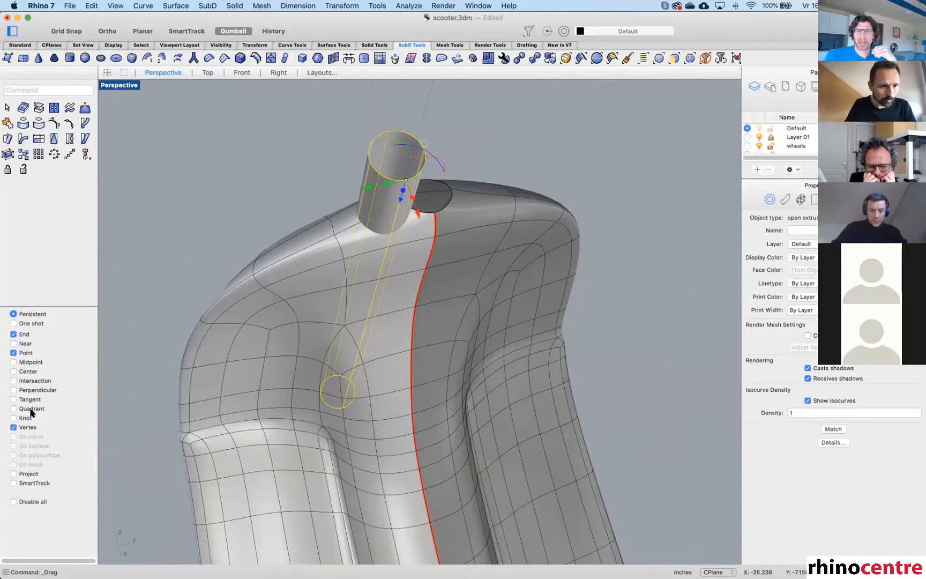
{"action": "right_click_drag", "start_coordinate": [343, 257], "coordinate": [295, 252]}
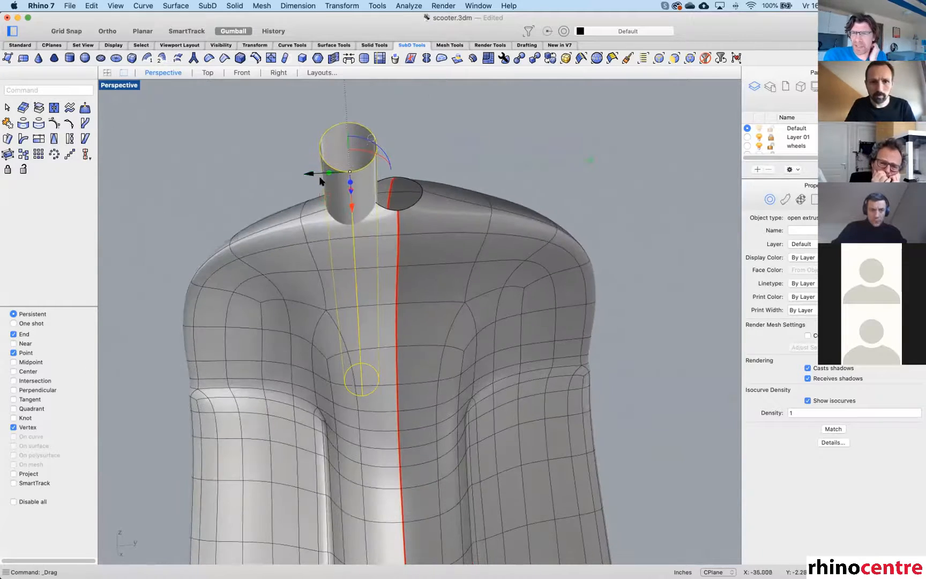
{"action": "left_click", "coordinate": [371, 138]}
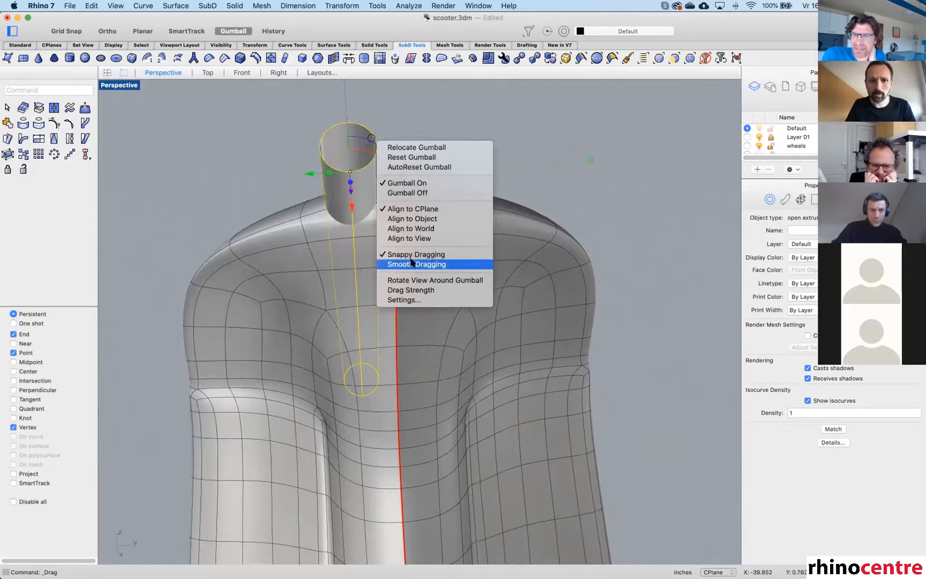
{"action": "left_click", "coordinate": [404, 167]}
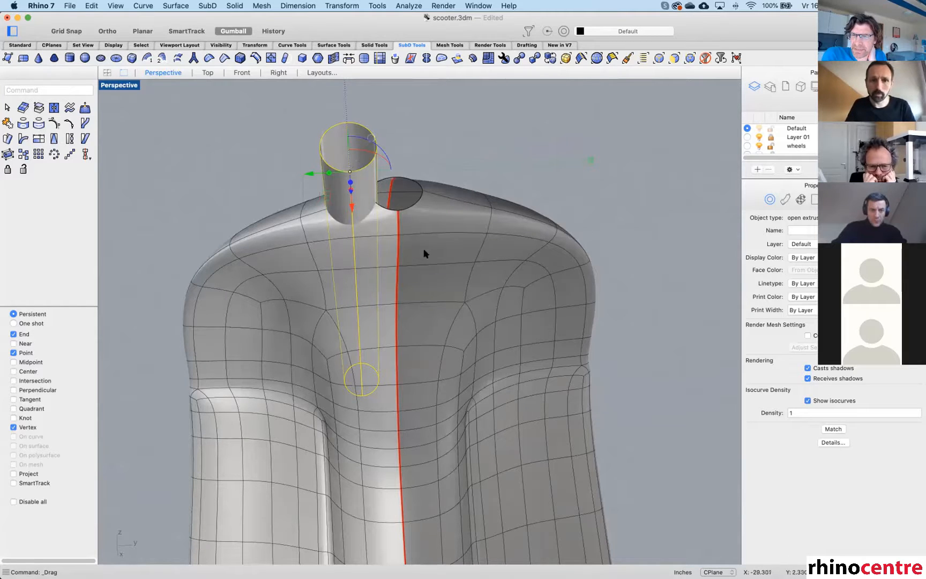
{"action": "left_click_drag", "start_coordinate": [316, 180], "coordinate": [412, 263]}
Show the scooter body's control points and slide the steering column tube sideways to centre it in the hole.
{"action": "key", "text": "Escape"}
{"action": "left_click", "coordinate": [705, 58]}
{"action": "right_click_drag", "start_coordinate": [510, 198], "coordinate": [512, 224]}
{"action": "left_click", "coordinate": [511, 223]}
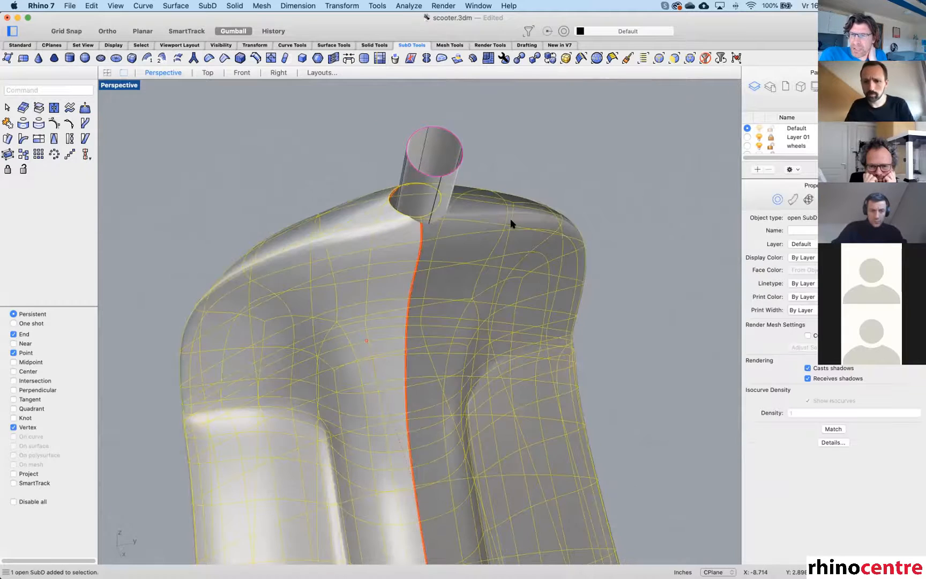
{"action": "key", "text": "F10"}
{"action": "left_click", "coordinate": [434, 162]}
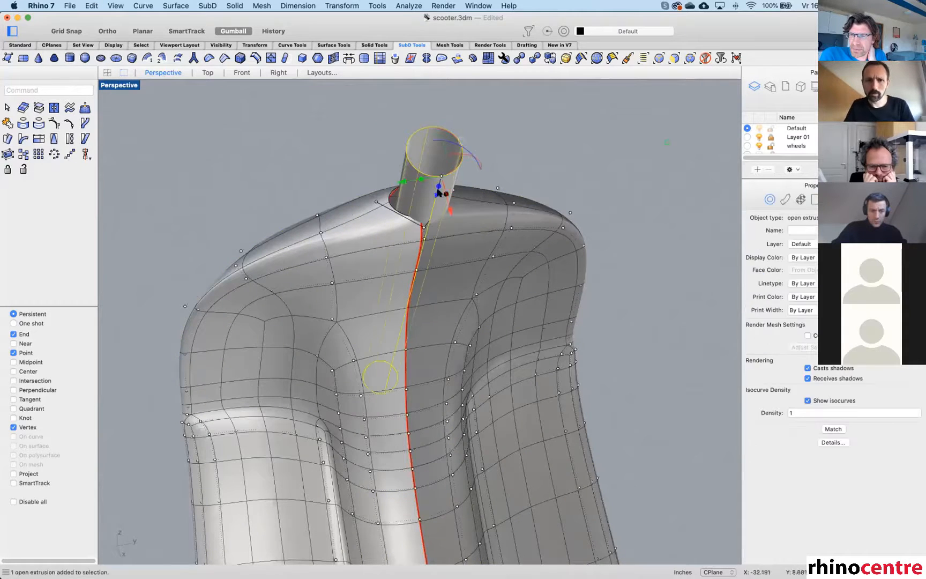
{"action": "left_click_drag", "start_coordinate": [402, 182], "coordinate": [423, 226]}
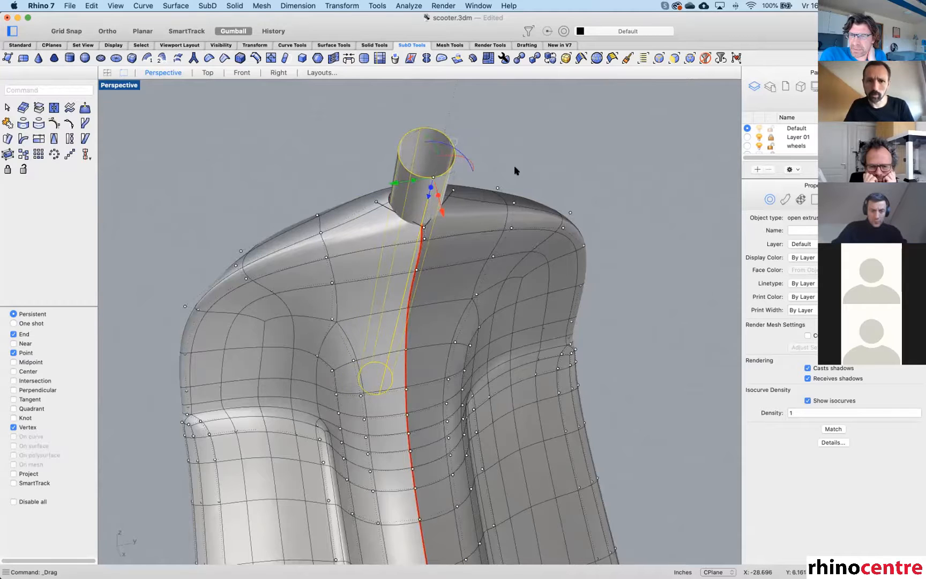
Move the hole's front and rear rim control points so the opening fits closer around the steering column.
{"action": "left_click", "coordinate": [522, 131]}
{"action": "mouse_move", "coordinate": [456, 154]}
{"action": "right_mouse_down"}
{"action": "mouse_move", "coordinate": [464, 133]}
{"action": "mouse_move", "coordinate": [536, 172]}
{"action": "mouse_move", "coordinate": [583, 183]}
{"action": "mouse_move", "coordinate": [464, 199]}
{"action": "mouse_move", "coordinate": [377, 177]}
{"action": "mouse_move", "coordinate": [467, 138]}
{"action": "mouse_move", "coordinate": [476, 201]}
{"action": "mouse_move", "coordinate": [472, 150]}
{"action": "right_mouse_up"}
{"action": "left_click", "coordinate": [468, 139]}
{"action": "left_click_drag", "start_coordinate": [472, 150], "coordinate": [450, 198]}
{"action": "scroll", "coordinate": [477, 144], "scroll_direction": "up", "scroll_amount": 3}
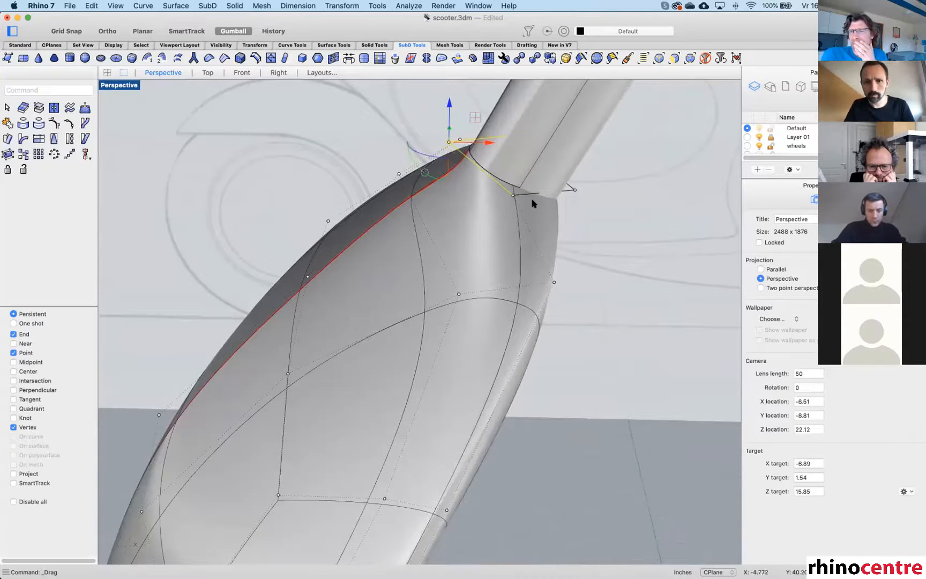
{"action": "left_click_drag", "start_coordinate": [573, 189], "coordinate": [596, 200]}
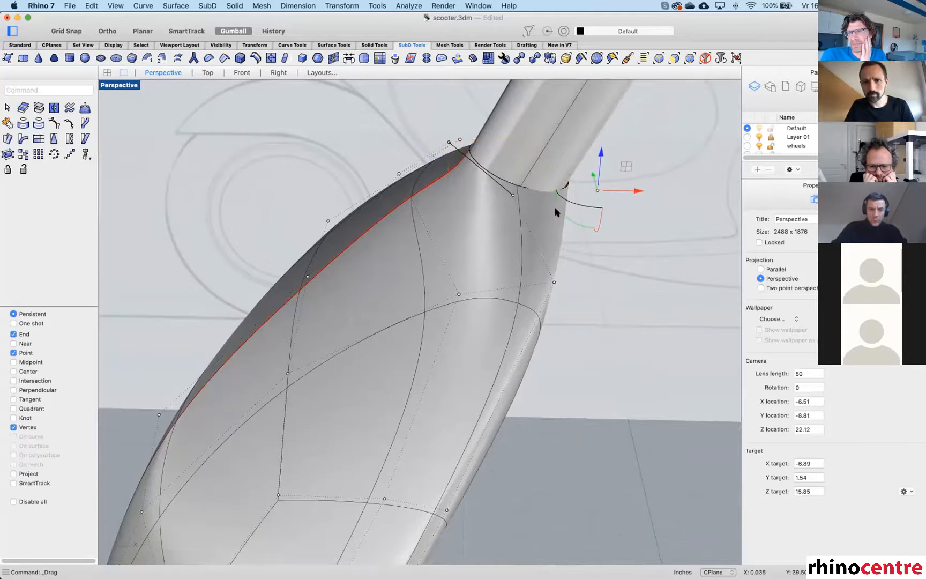
Insert an edge with InsertPoint in flat SubD display, from the vertex behind the hole to the midpoint of its rear rim edge.
{"action": "scroll", "coordinate": [556, 211], "scroll_direction": "down", "scroll_amount": 5}
{"action": "right_click_drag", "start_coordinate": [514, 209], "coordinate": [434, 240]}
{"action": "right_click_drag", "start_coordinate": [420, 291], "coordinate": [410, 253]}
{"action": "right_click_drag", "start_coordinate": [508, 307], "coordinate": [425, 213]}
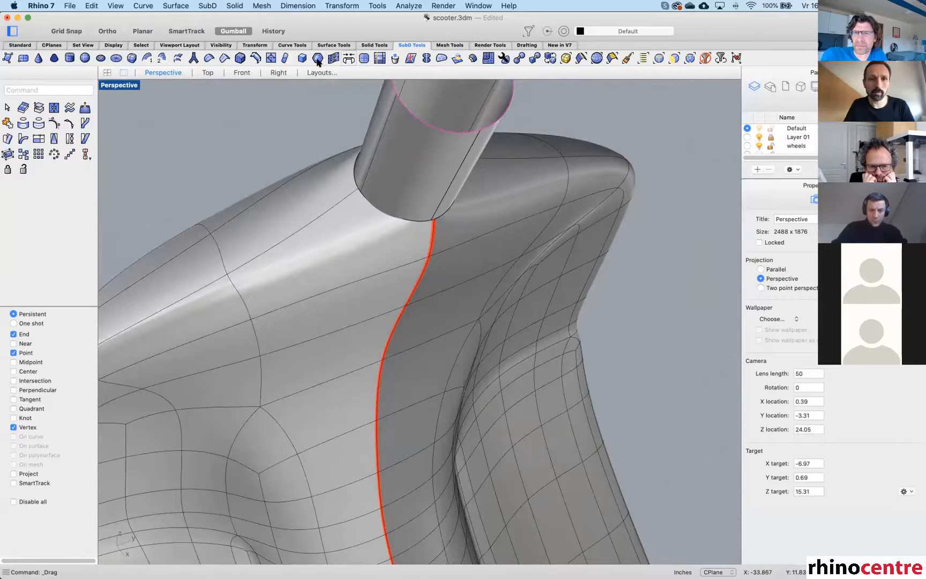
{"action": "left_click", "coordinate": [271, 57]}
{"action": "left_click", "coordinate": [276, 274]}
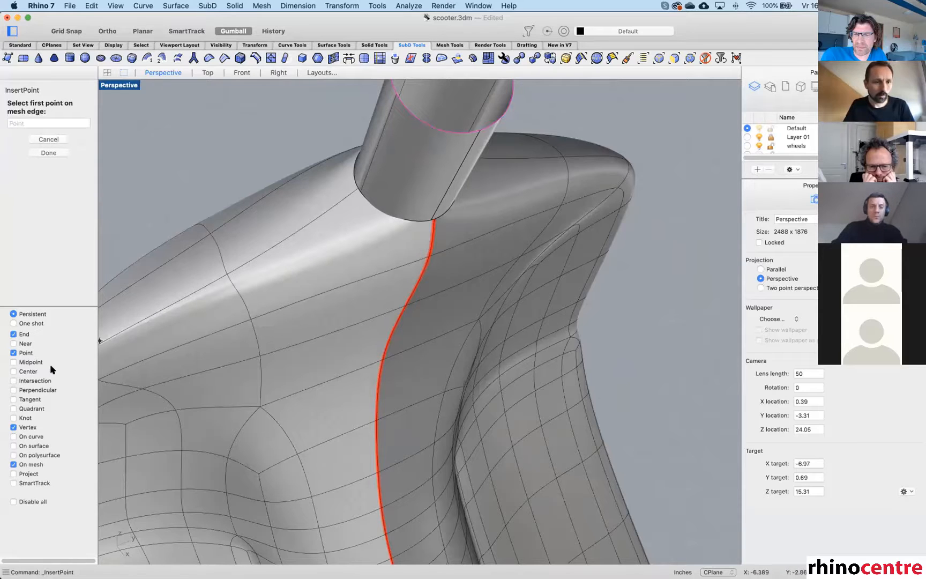
{"action": "key", "text": "Tab"}
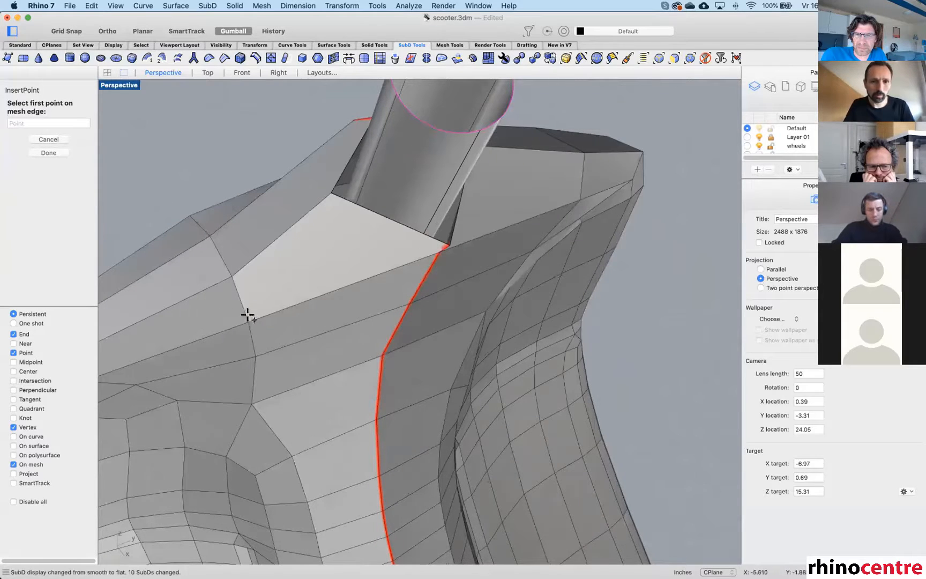
{"action": "left_click", "coordinate": [249, 321]}
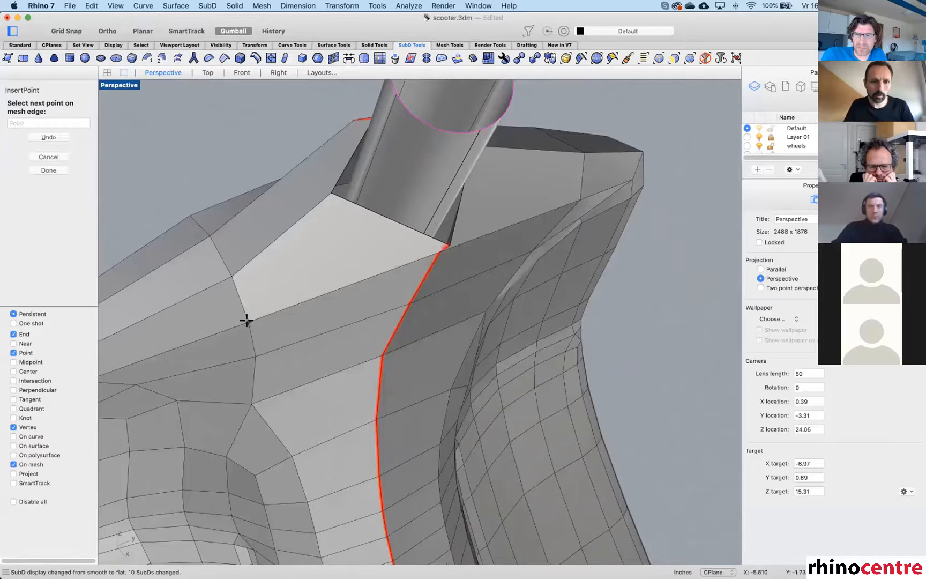
{"action": "left_click", "coordinate": [31, 362]}
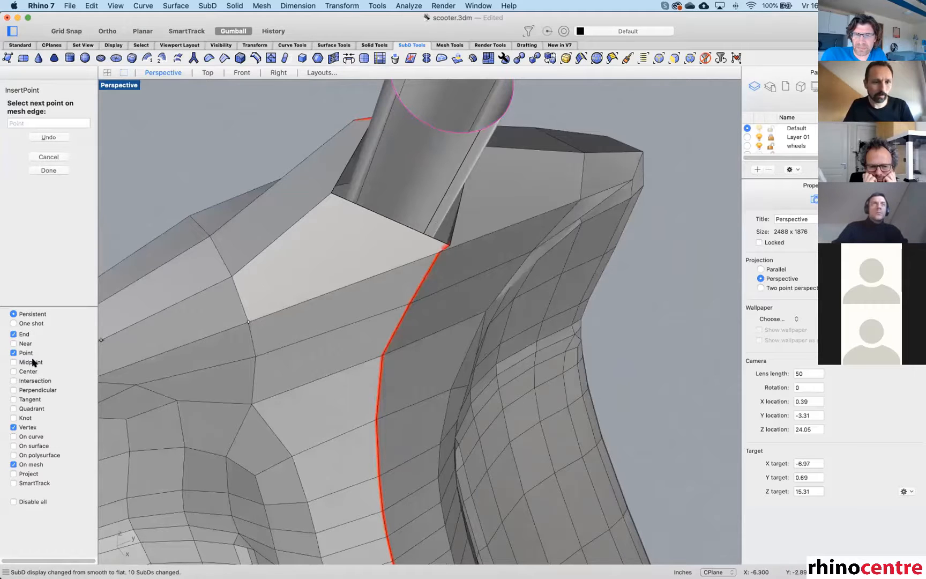
{"action": "left_click", "coordinate": [388, 219]}
{"action": "key", "text": "Return"}
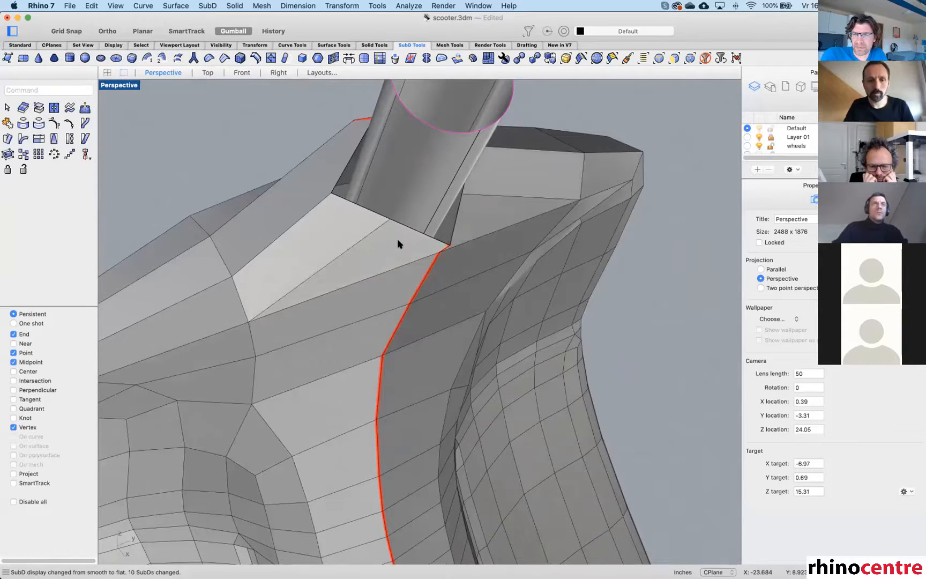
Return to smooth SubD display and move the rear rim control points so the hole follows the round steering column.
{"action": "key", "text": "Tab"}
{"action": "mouse_move", "coordinate": [416, 230]}
{"action": "right_mouse_down"}
{"action": "mouse_move", "coordinate": [403, 224]}
{"action": "mouse_move", "coordinate": [408, 217]}
{"action": "right_mouse_up"}
{"action": "key", "text": "F10"}
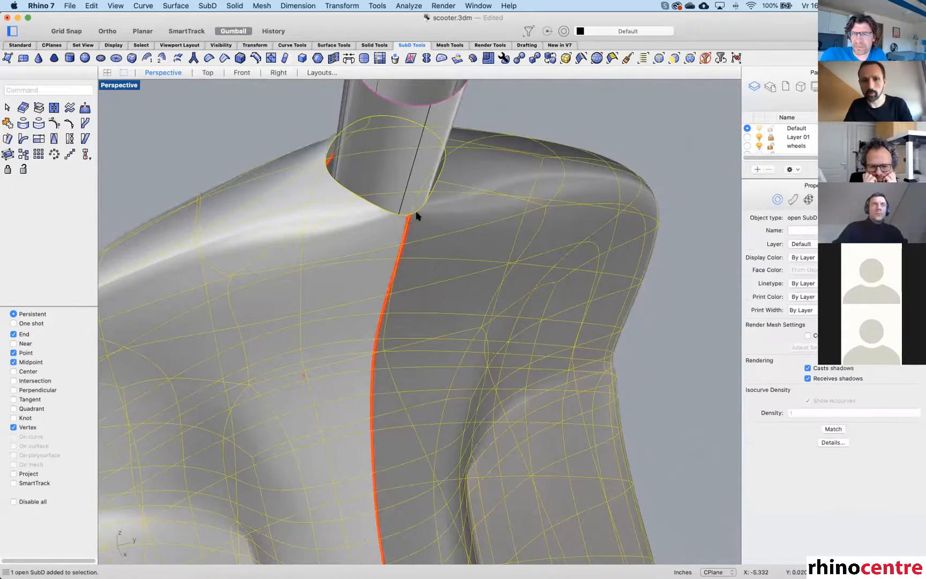
{"action": "left_click", "coordinate": [414, 229]}
{"action": "left_click_drag", "start_coordinate": [423, 244], "coordinate": [358, 207]}
{"action": "right_click_drag", "start_coordinate": [358, 207], "coordinate": [288, 187]}
{"action": "left_click", "coordinate": [277, 182]}
{"action": "left_click_drag", "start_coordinate": [277, 183], "coordinate": [319, 234]}
{"action": "left_click", "coordinate": [318, 222]}
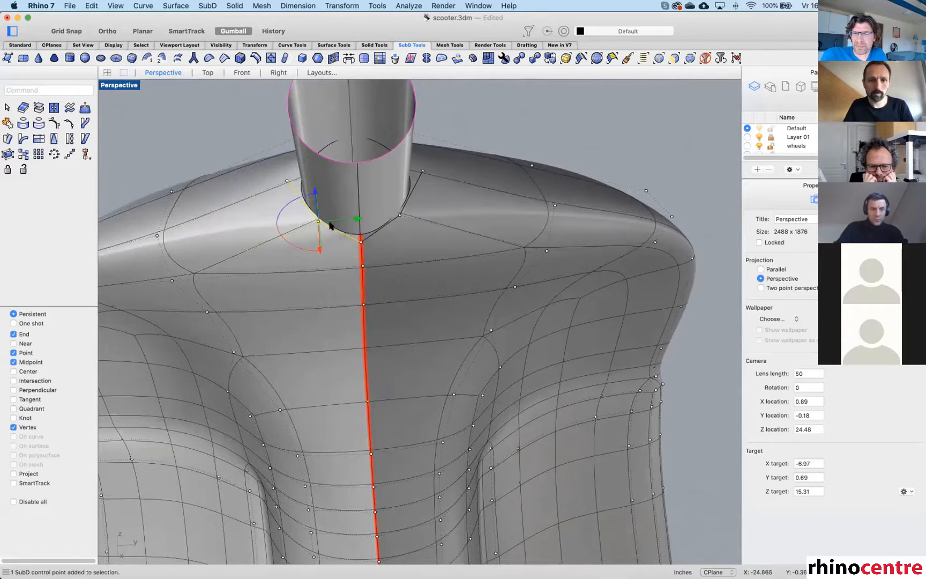
{"action": "left_click_drag", "start_coordinate": [344, 237], "coordinate": [315, 224]}
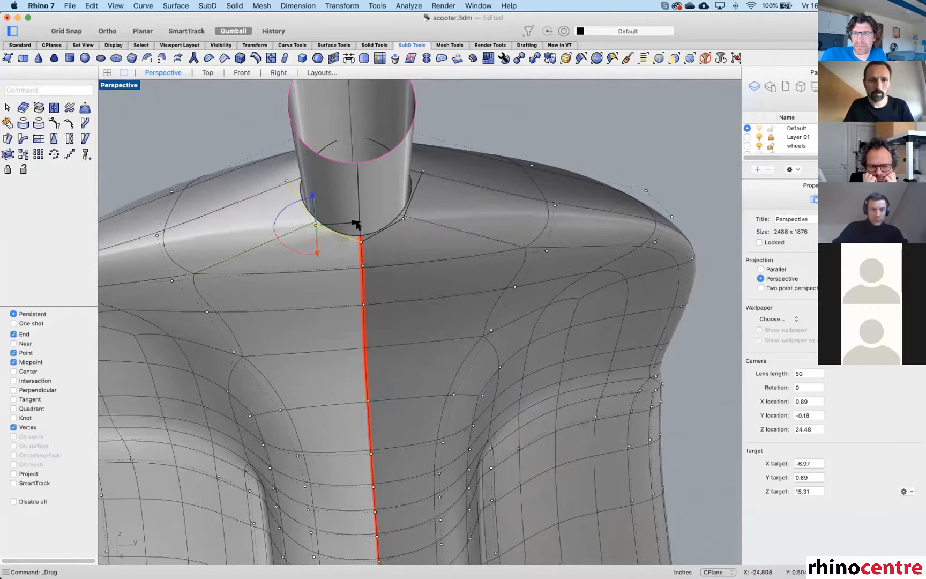
Turn off the body's control points and bring back all hidden scooter parts with the Show command.
{"action": "scroll", "coordinate": [370, 233], "scroll_direction": "down", "scroll_amount": 4}
{"action": "right_click_drag", "start_coordinate": [387, 236], "coordinate": [440, 250]}
{"action": "scroll", "coordinate": [490, 252], "scroll_direction": "down", "scroll_amount": 2}
{"action": "key", "text": "Escape"}
{"action": "key", "text": "Escape"}
{"action": "scroll", "coordinate": [380, 256], "scroll_direction": "down", "scroll_amount": 5}
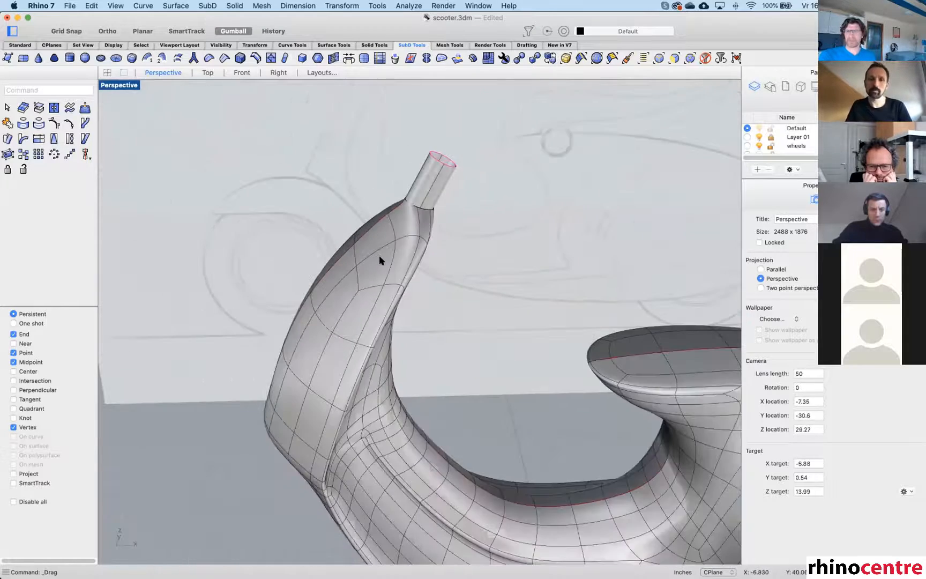
{"action": "right_click_drag", "start_coordinate": [373, 265], "coordinate": [374, 265]}
{"action": "type", "text": "show"}
{"action": "key", "text": "Return"}
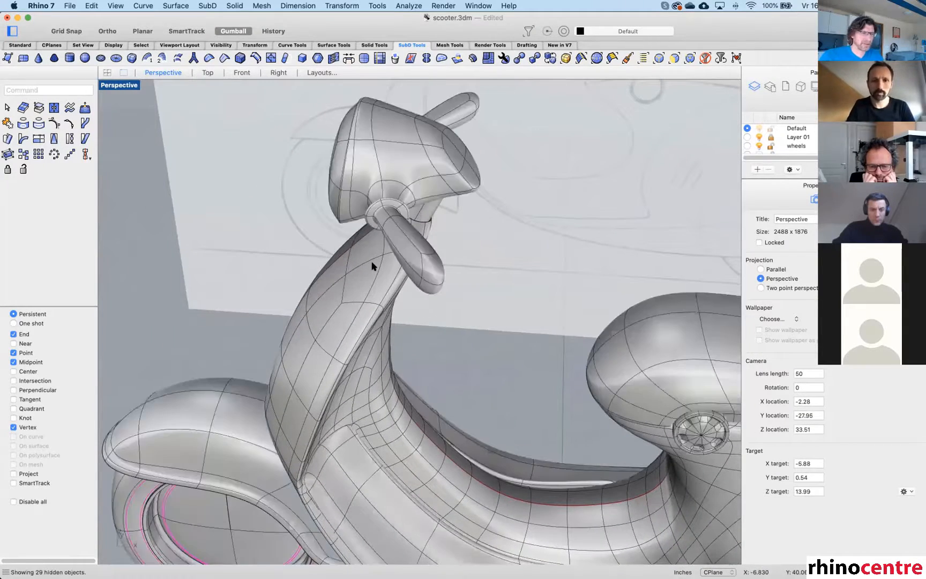
Examine the complete scooter from the side and the front, including the leg shield and steering column joint.
{"action": "right_click_drag", "start_coordinate": [496, 318], "coordinate": [518, 312]}
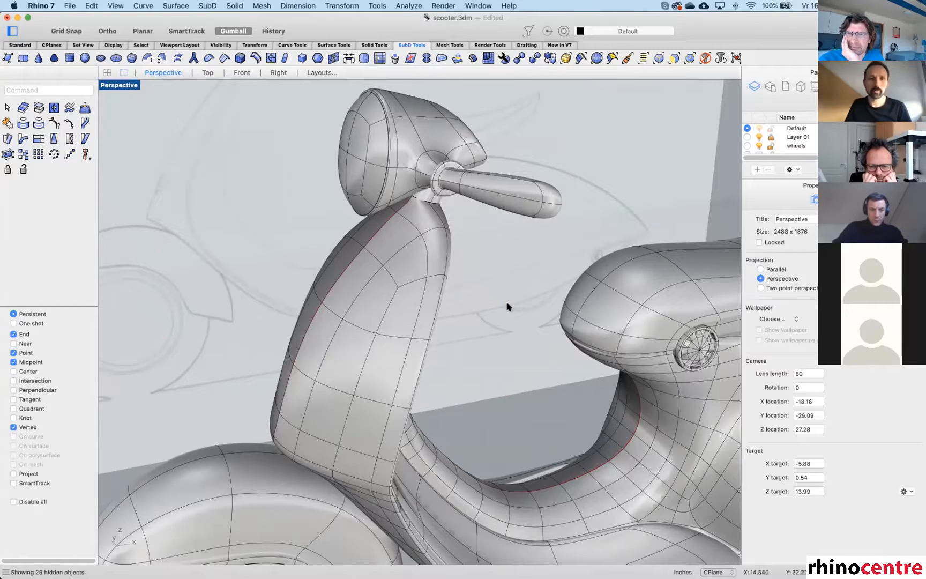
{"action": "scroll", "coordinate": [393, 292], "scroll_direction": "down", "scroll_amount": 2}
{"action": "right_click_drag", "start_coordinate": [411, 373], "coordinate": [418, 369]}
{"action": "right_click_drag", "start_coordinate": [480, 384], "coordinate": [396, 294], "text": "shift"}
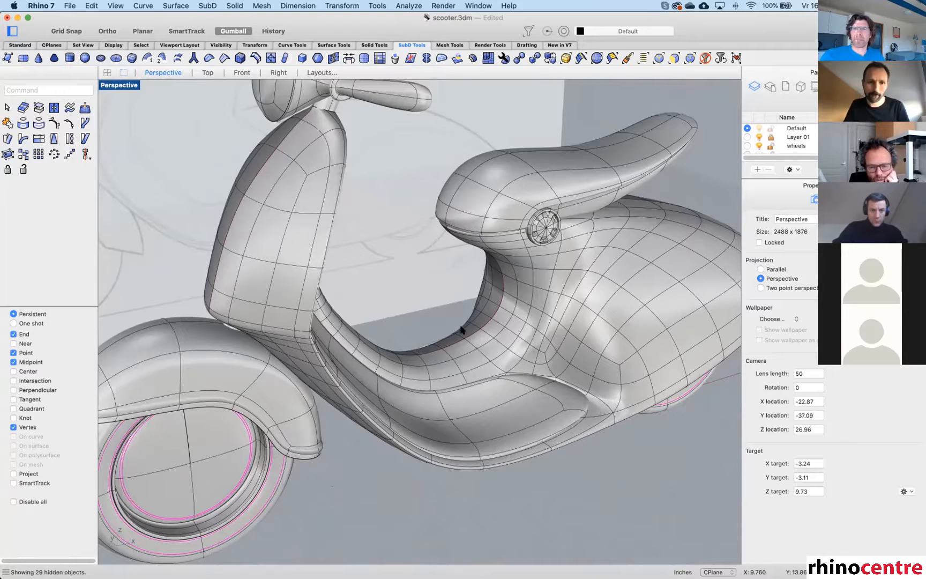
{"action": "right_click_drag", "start_coordinate": [390, 363], "coordinate": [429, 368]}
{"action": "scroll", "coordinate": [389, 387], "scroll_direction": "down", "scroll_amount": 3}
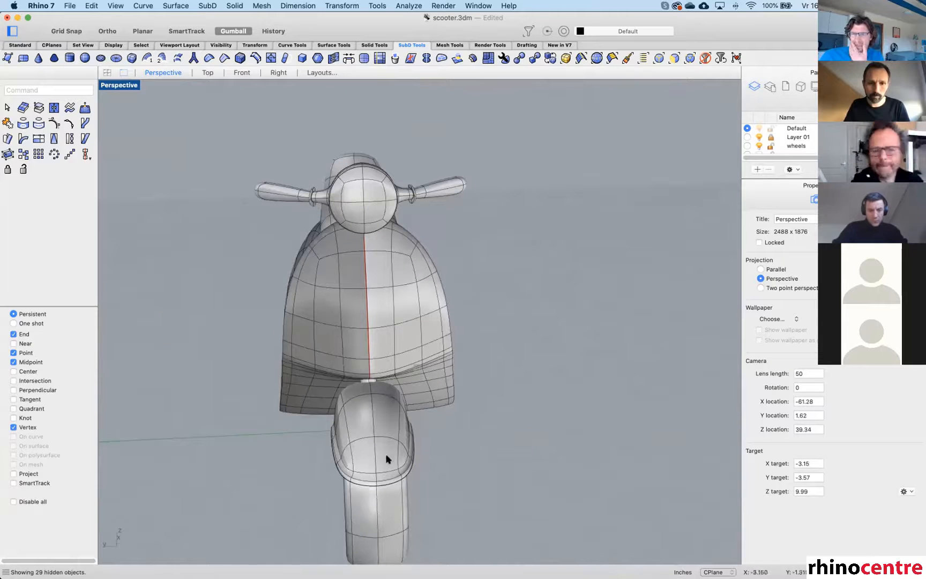
{"action": "right_click_drag", "start_coordinate": [390, 458], "coordinate": [390, 407]}
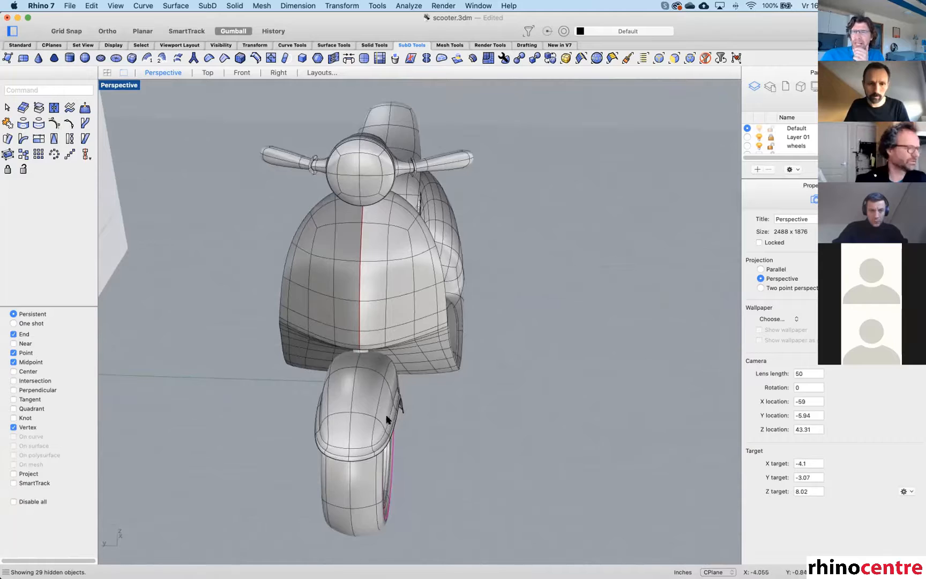
Examine the leg shield and steering column joint from the front and behind, plus the scooter's rear body and side profile.
{"action": "left_click", "coordinate": [429, 344]}
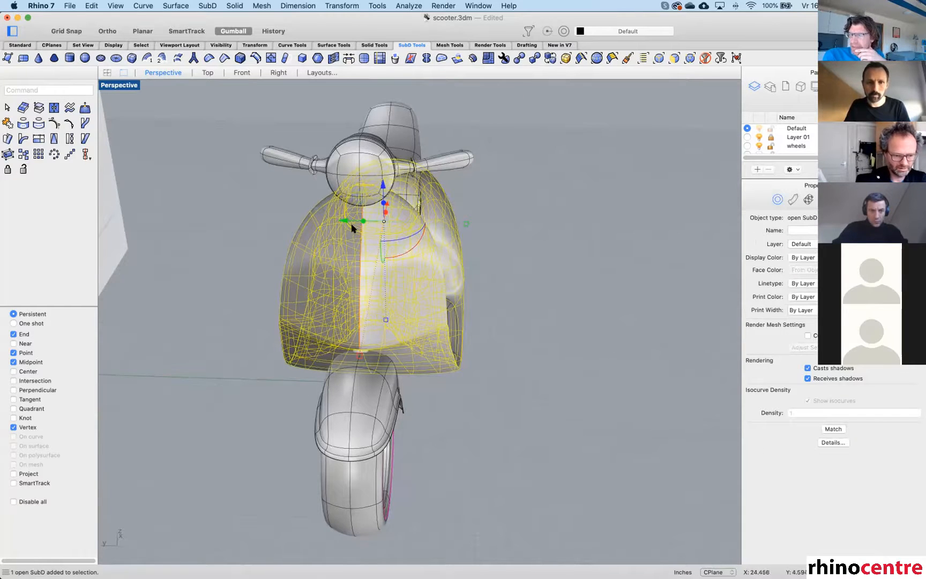
{"action": "right_click_drag", "start_coordinate": [527, 304], "coordinate": [474, 287]}
{"action": "key", "text": "Home"}
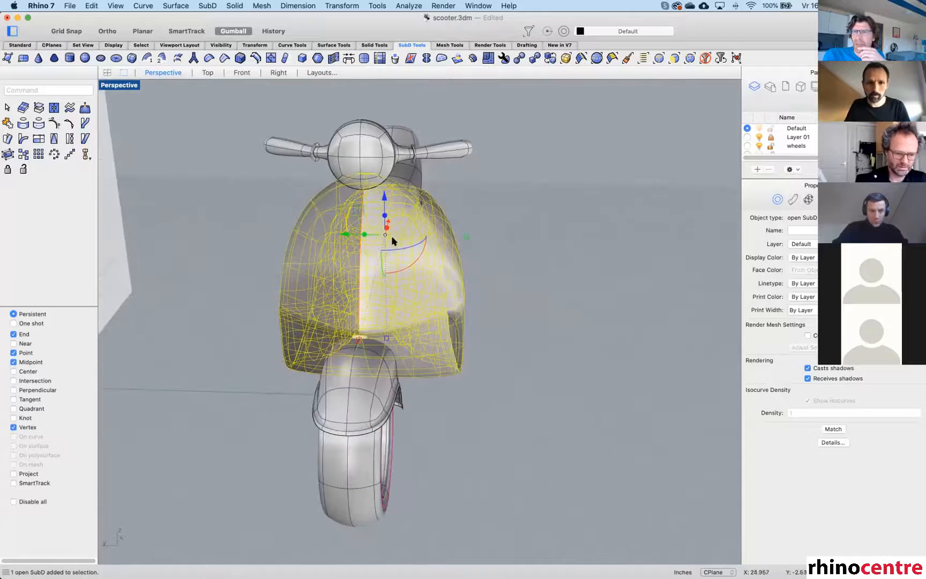
{"action": "left_click", "coordinate": [557, 250]}
{"action": "right_click_drag", "start_coordinate": [557, 250], "coordinate": [445, 252]}
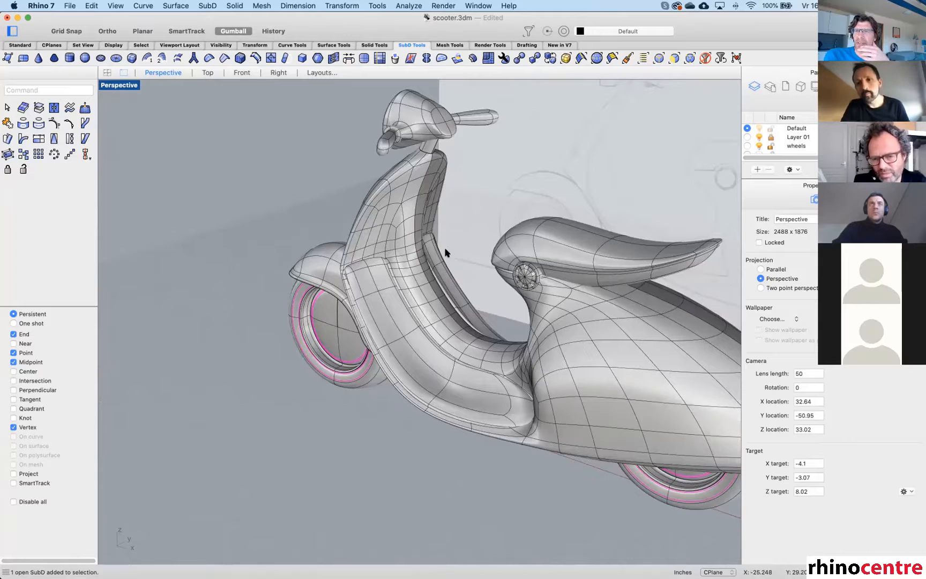
{"action": "right_click_drag", "start_coordinate": [437, 152], "coordinate": [462, 151]}
{"action": "scroll", "coordinate": [462, 151], "scroll_direction": "up", "scroll_amount": 7}
{"action": "scroll", "coordinate": [419, 171], "scroll_direction": "up", "scroll_amount": 5}
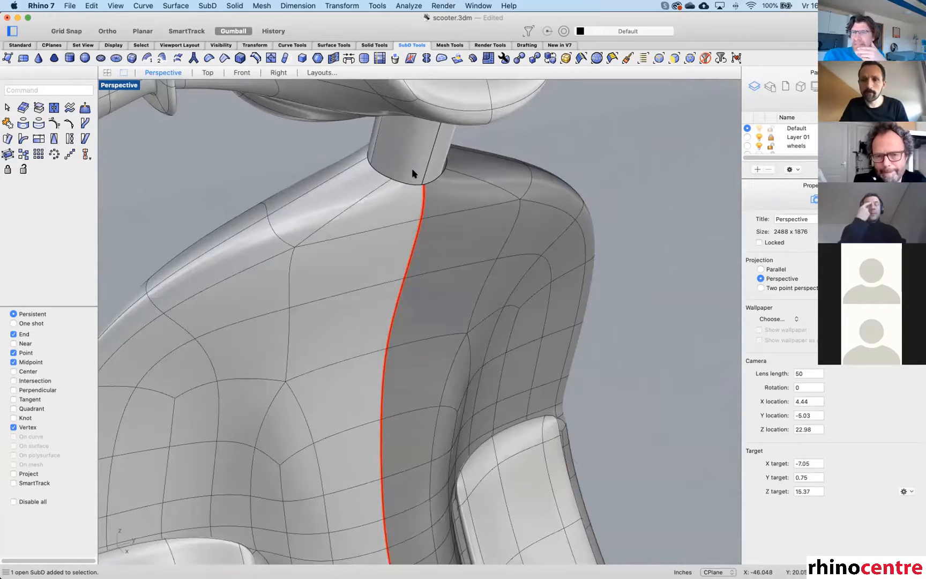
{"action": "right_click_drag", "start_coordinate": [414, 176], "coordinate": [422, 183]}
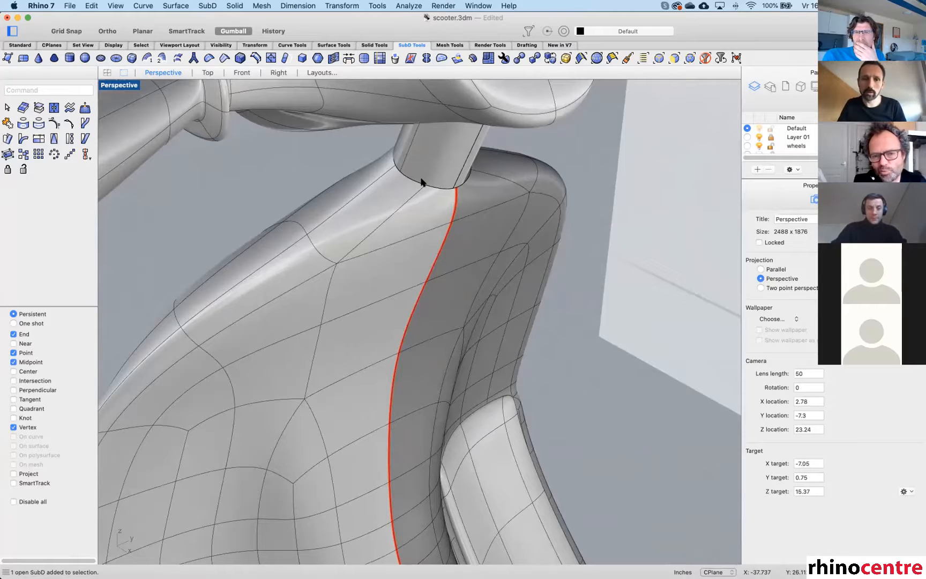
{"action": "right_click_drag", "start_coordinate": [422, 185], "coordinate": [420, 159]}
{"action": "scroll", "coordinate": [471, 159], "scroll_direction": "down", "scroll_amount": 2}
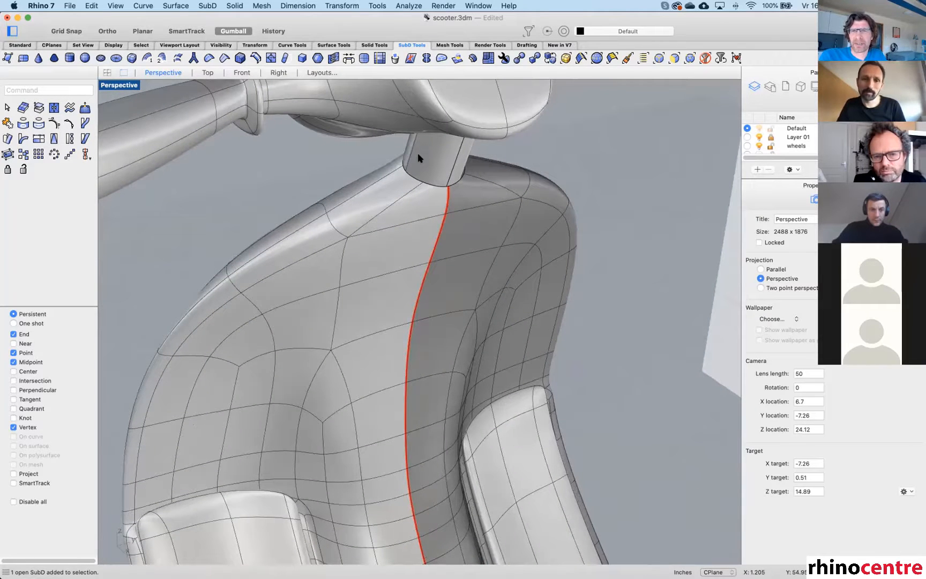
{"action": "scroll", "coordinate": [417, 153], "scroll_direction": "down", "scroll_amount": 8}
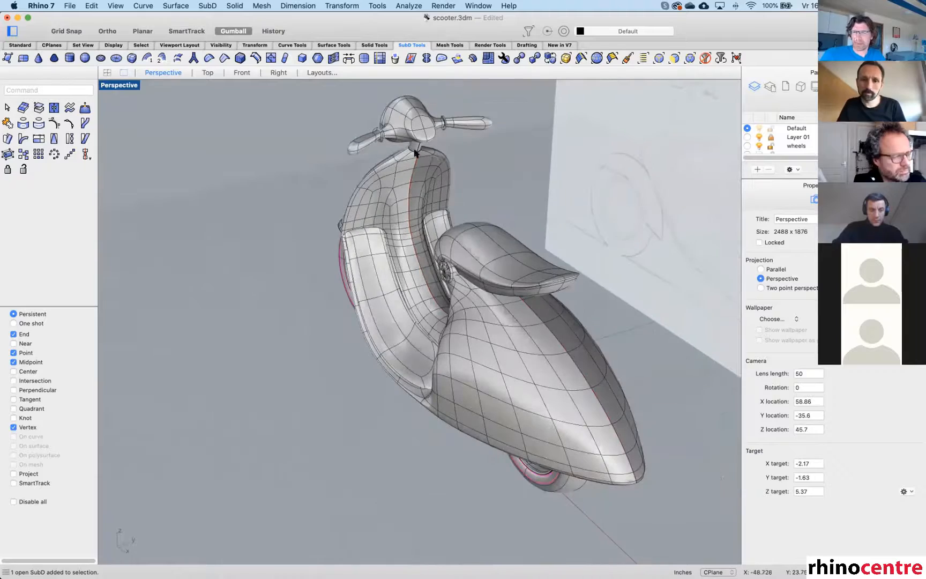
{"action": "right_click_drag", "start_coordinate": [439, 162], "coordinate": [519, 233]}
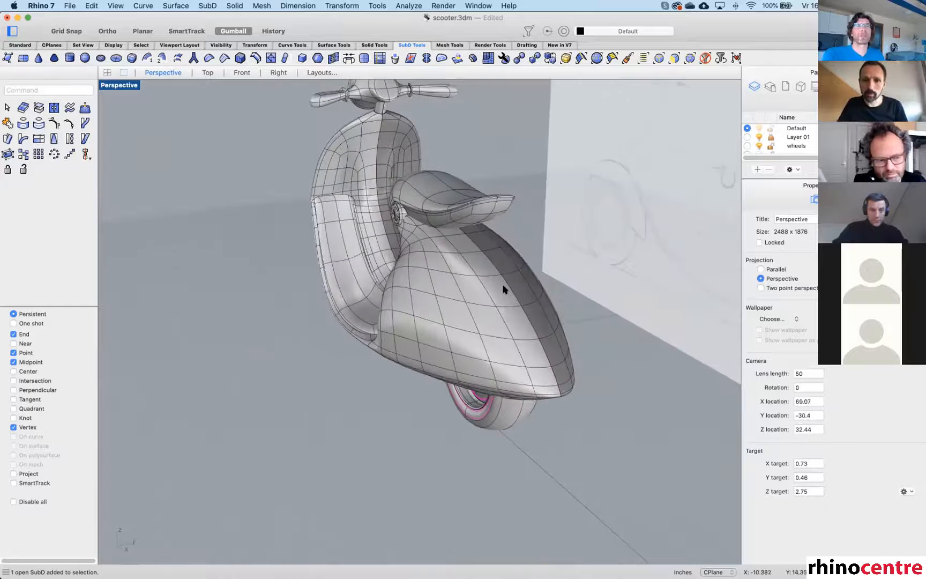
{"action": "scroll", "coordinate": [390, 291], "scroll_direction": "down", "scroll_amount": 6}
{"action": "right_click_drag", "start_coordinate": [390, 291], "coordinate": [491, 289]}
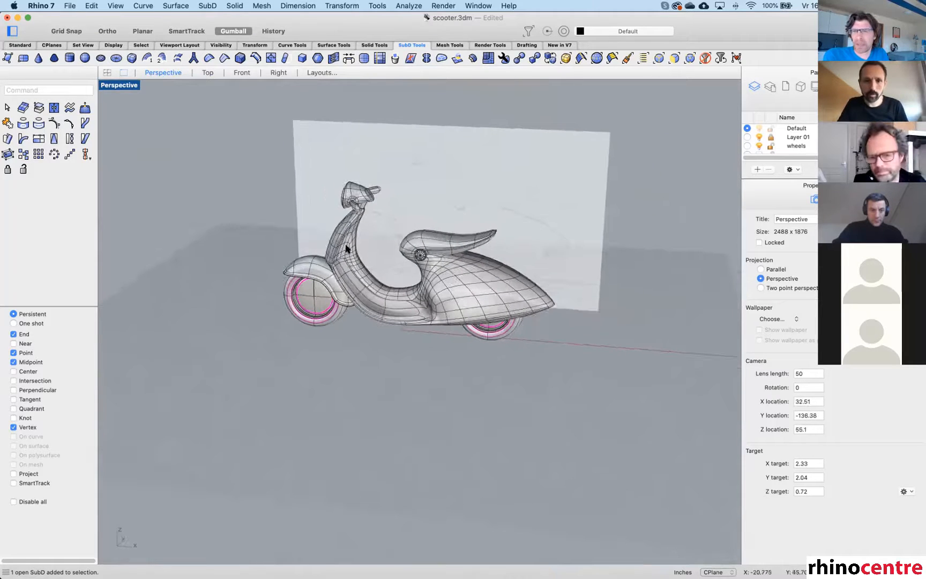
Draw a degree-3 control point curve in the Front view, sweeping rearward from the top of the rear body to a raised spoiler tip.
{"action": "double_click", "coordinate": [113, 84]}
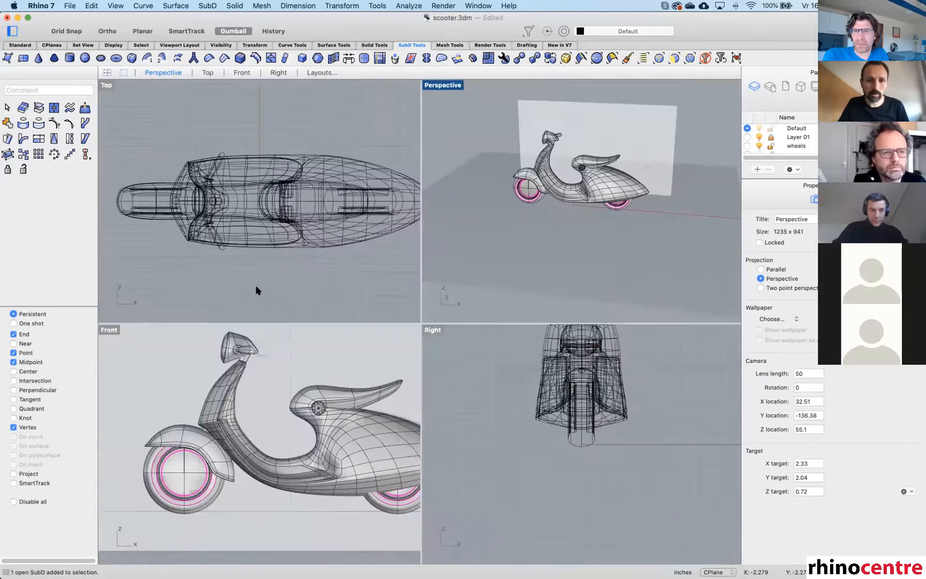
{"action": "double_click", "coordinate": [109, 330]}
{"action": "scroll", "coordinate": [558, 275], "scroll_direction": "down", "scroll_amount": 5}
{"action": "scroll", "coordinate": [507, 294], "scroll_direction": "right", "scroll_amount": 3}
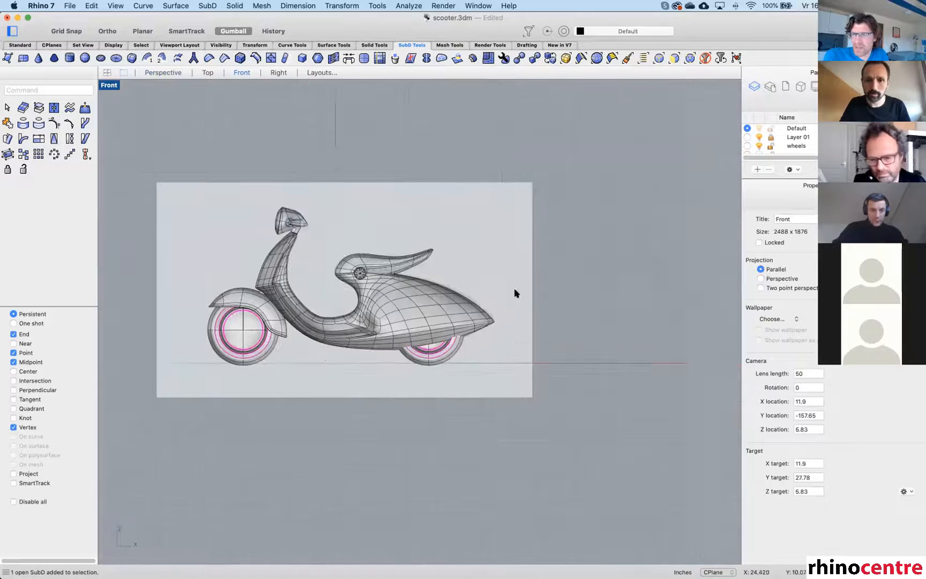
{"action": "scroll", "coordinate": [377, 286], "scroll_direction": "up", "scroll_amount": 10}
{"action": "scroll", "coordinate": [376, 285], "scroll_direction": "up", "scroll_amount": 3}
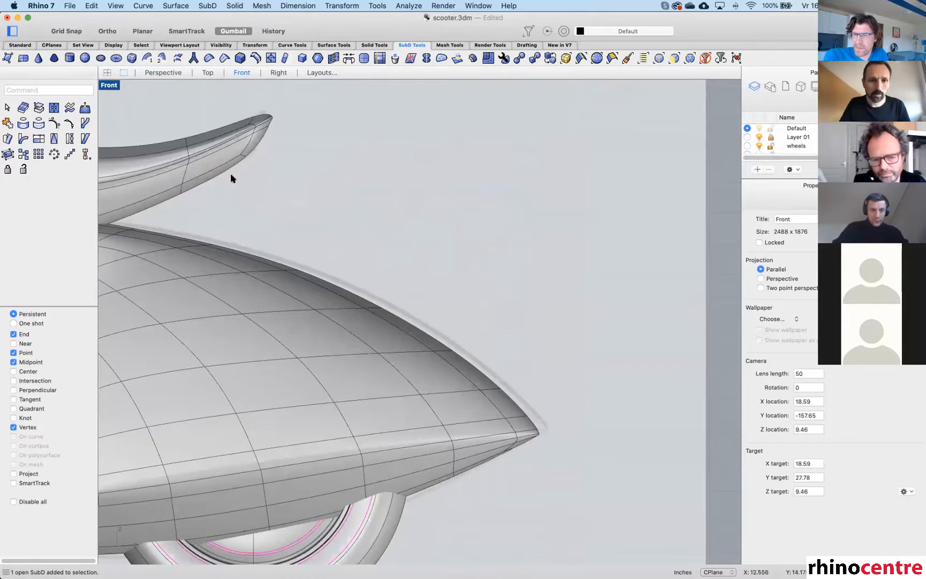
{"action": "left_click", "coordinate": [21, 45]}
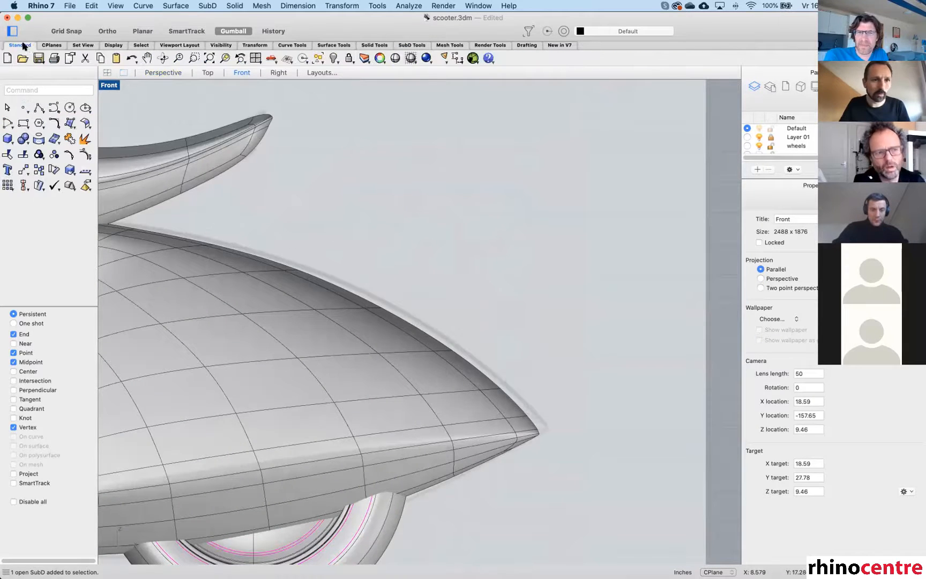
{"action": "left_click", "coordinate": [53, 109]}
{"action": "left_click", "coordinate": [217, 245]}
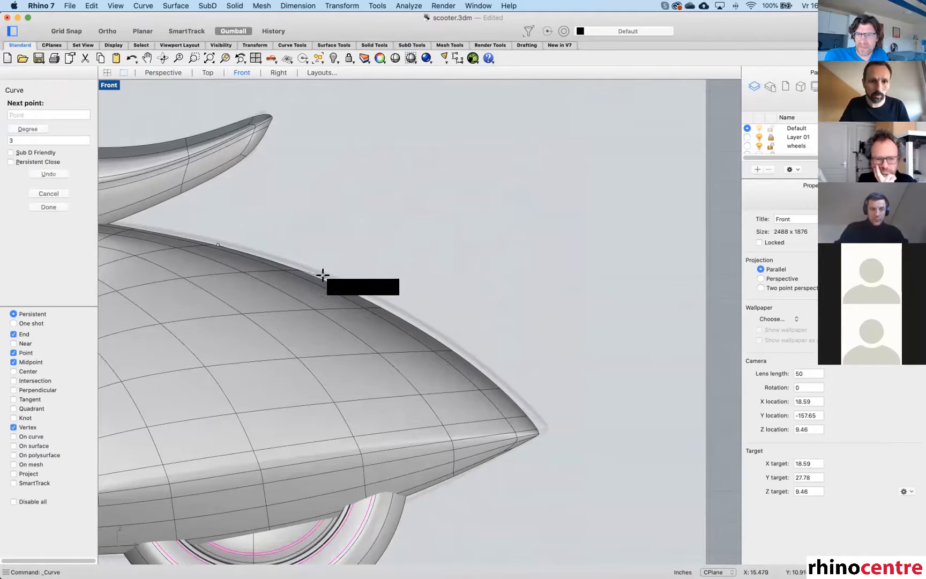
{"action": "left_click", "coordinate": [322, 276]}
{"action": "left_click", "coordinate": [419, 280]}
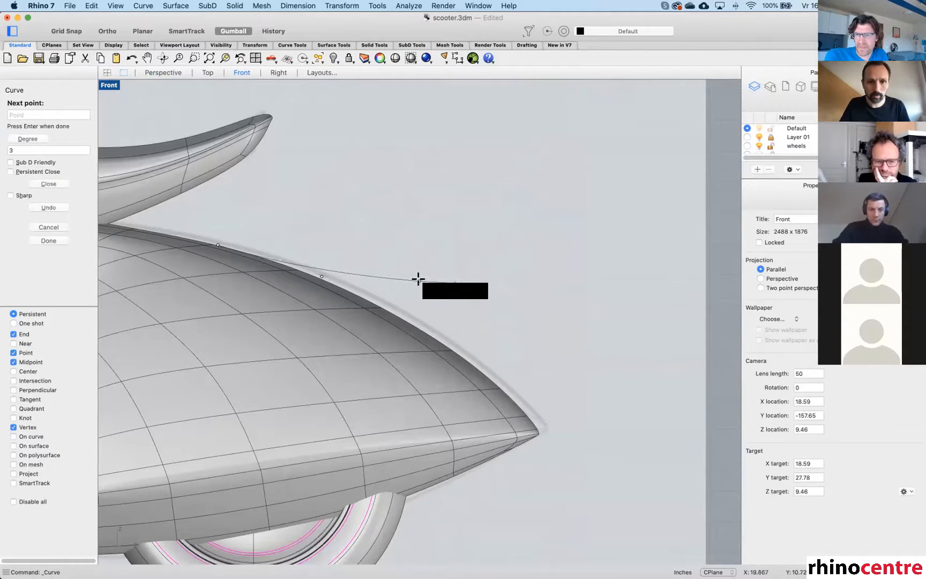
{"action": "left_click", "coordinate": [490, 275]}
{"action": "right_click", "coordinate": [490, 275]}
{"action": "right_click", "coordinate": [491, 277]}
Continue the spoiler profile with a short, slightly slanted straight end and a concave curve running back down to the tail.
{"action": "left_click", "coordinate": [490, 277]}
{"action": "left_click", "coordinate": [501, 316]}
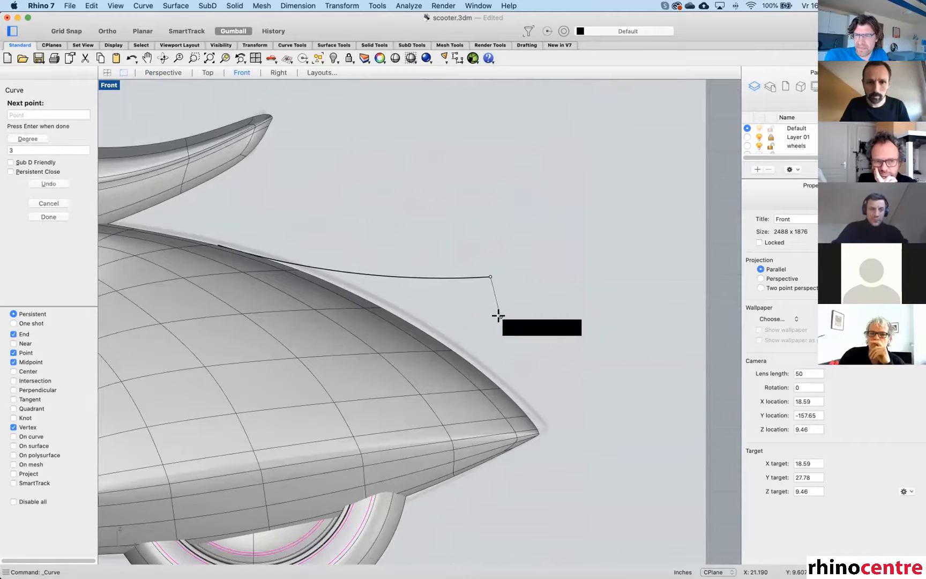
{"action": "right_click", "coordinate": [502, 321]}
{"action": "right_click", "coordinate": [501, 321]}
{"action": "left_click", "coordinate": [501, 317]}
{"action": "left_click", "coordinate": [476, 324]}
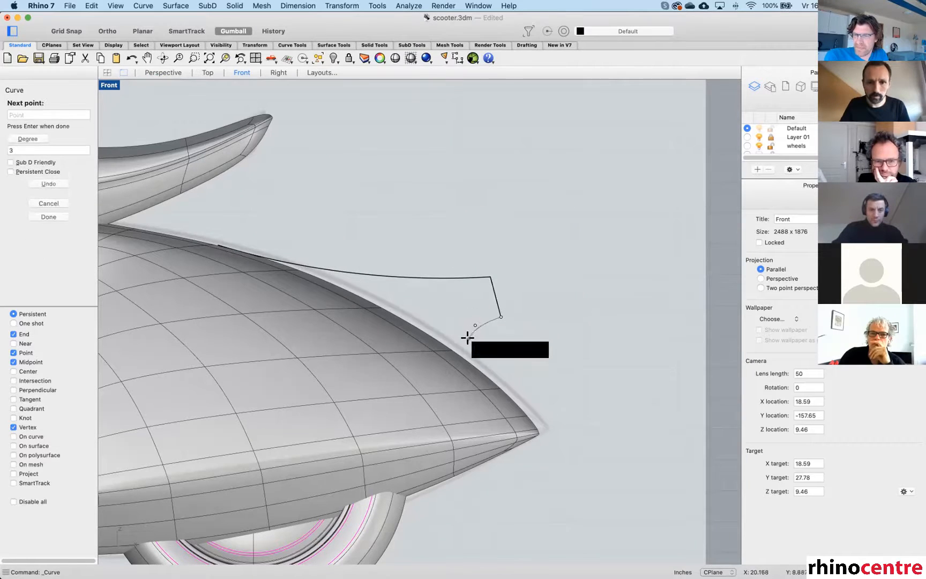
{"action": "left_click", "coordinate": [471, 350]}
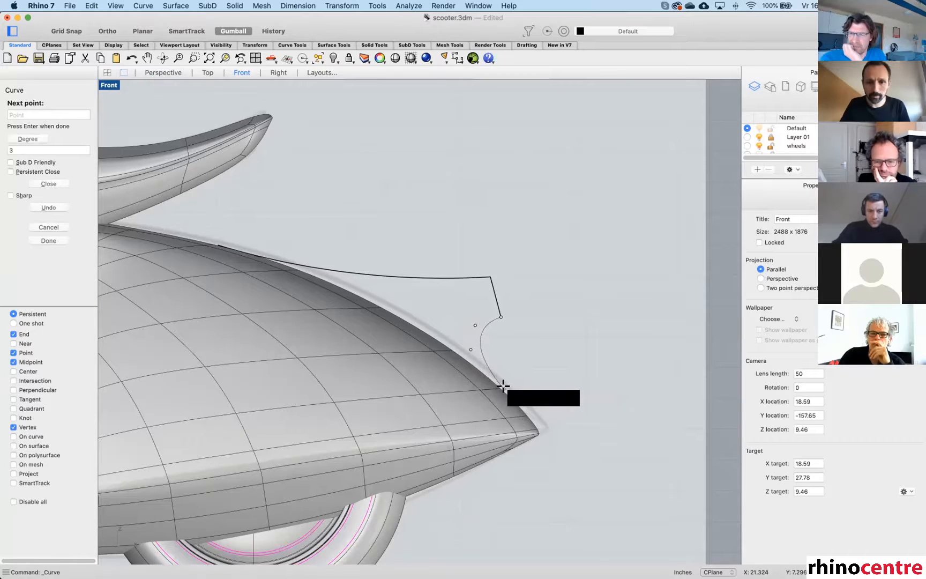
{"action": "left_click", "coordinate": [503, 386]}
{"action": "right_click", "coordinate": [500, 384]}
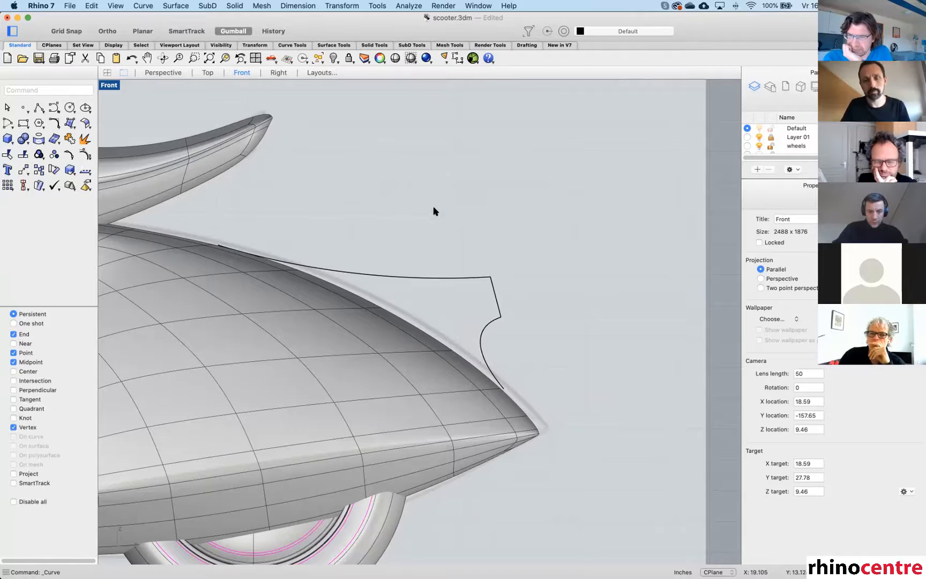
Show the rear body and spoiler profile in a maximized Perspective view with flat SubD display.
{"action": "scroll", "coordinate": [429, 214], "scroll_direction": "down", "scroll_amount": 2}
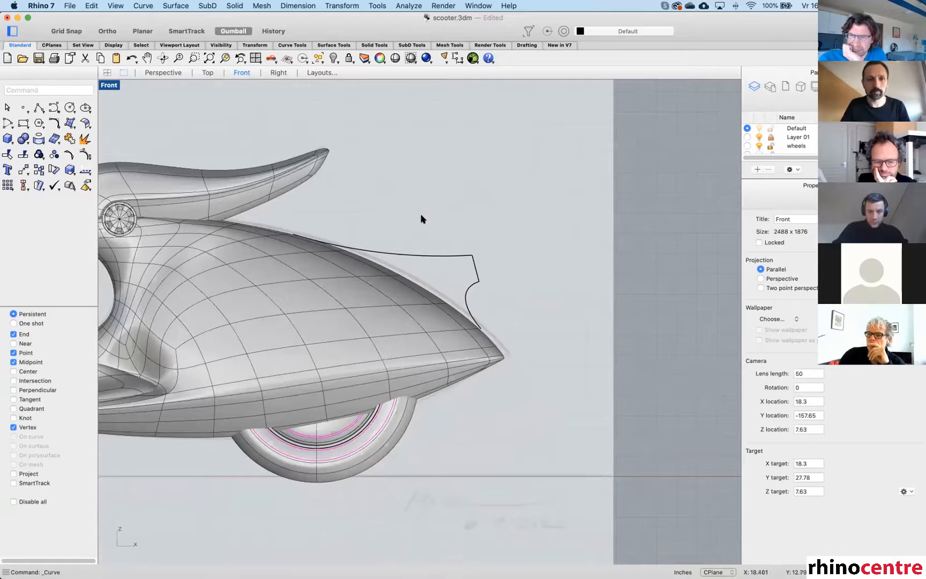
{"action": "double_click", "coordinate": [109, 86]}
{"action": "double_click", "coordinate": [451, 86]}
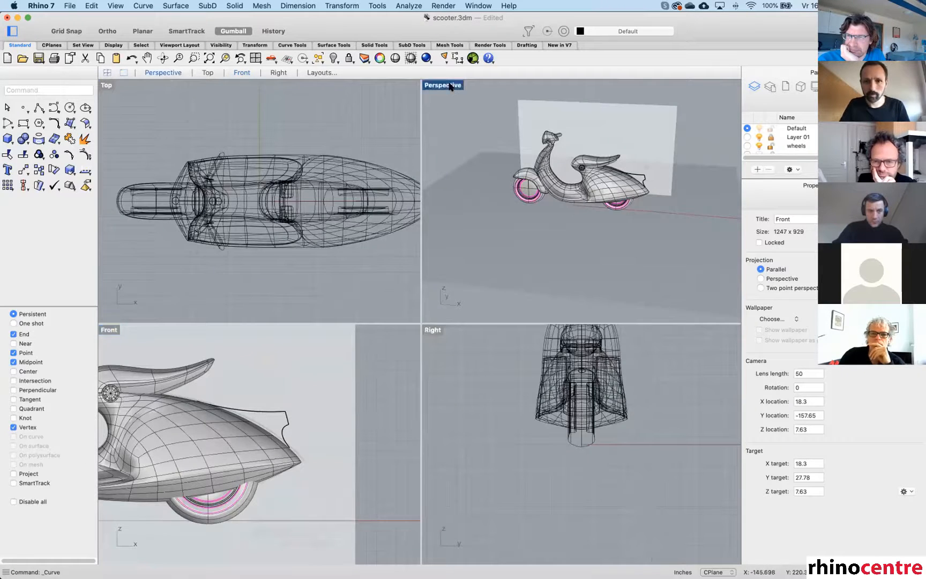
{"action": "right_click_drag", "start_coordinate": [558, 301], "coordinate": [451, 312]}
{"action": "scroll", "coordinate": [475, 326], "scroll_direction": "up", "scroll_amount": 3}
{"action": "scroll", "coordinate": [480, 315], "scroll_direction": "up", "scroll_amount": 3}
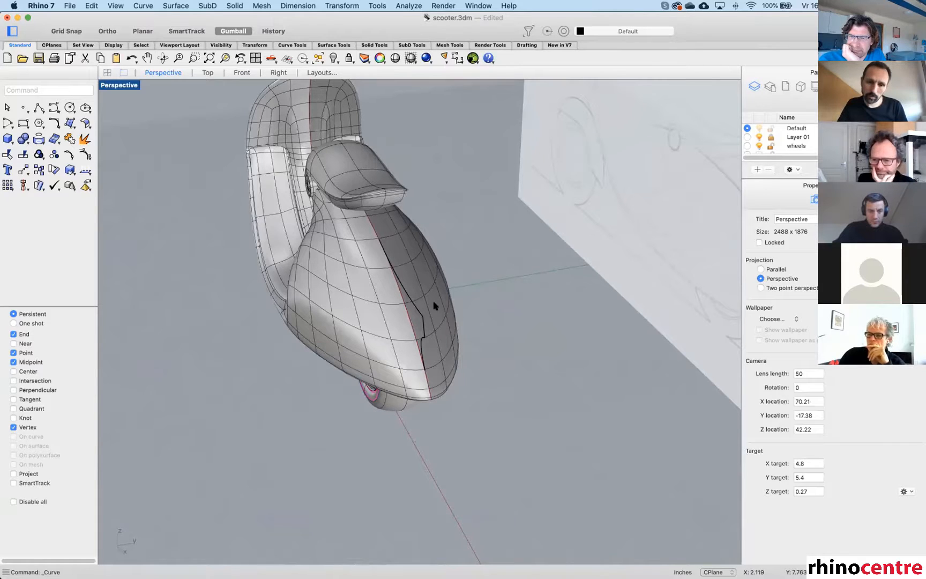
{"action": "right_click_drag", "start_coordinate": [434, 300], "coordinate": [369, 96]}
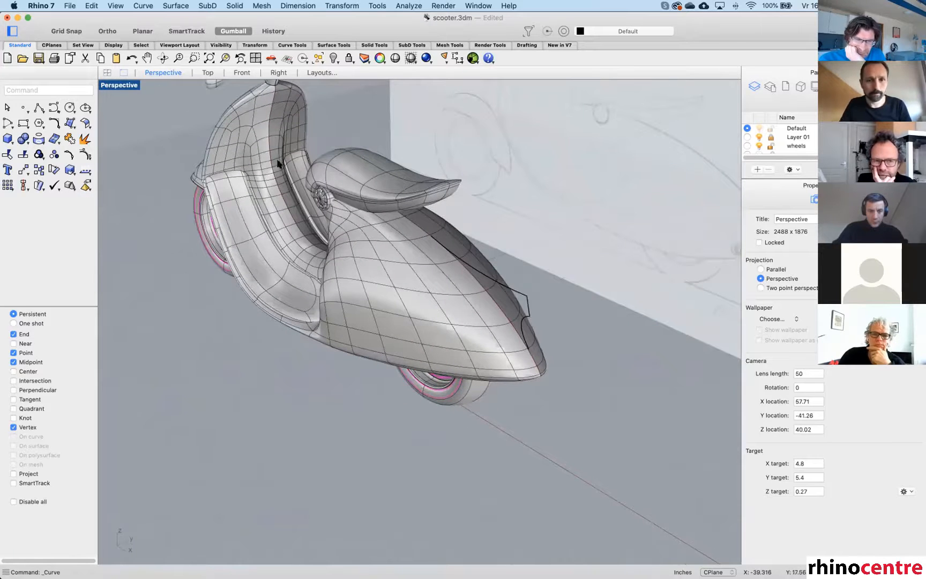
{"action": "key", "text": "Tab"}
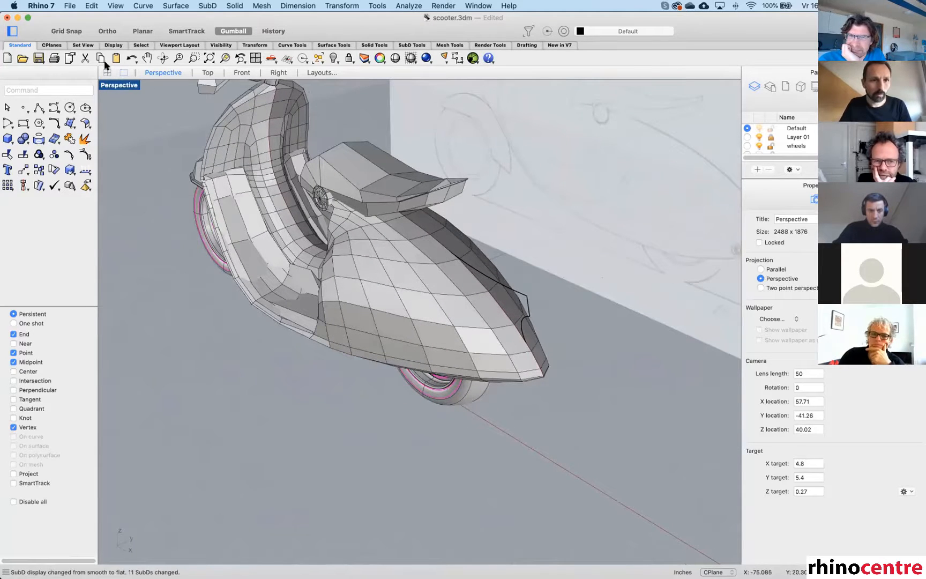
{"action": "left_click", "coordinate": [54, 45]}
{"action": "left_click", "coordinate": [5, 45]}
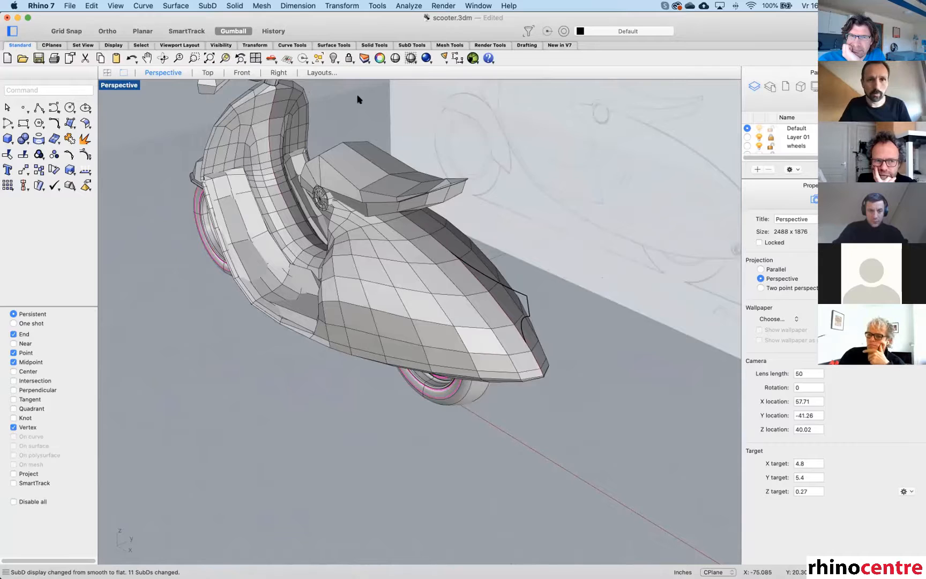
{"action": "left_click", "coordinate": [412, 45]}
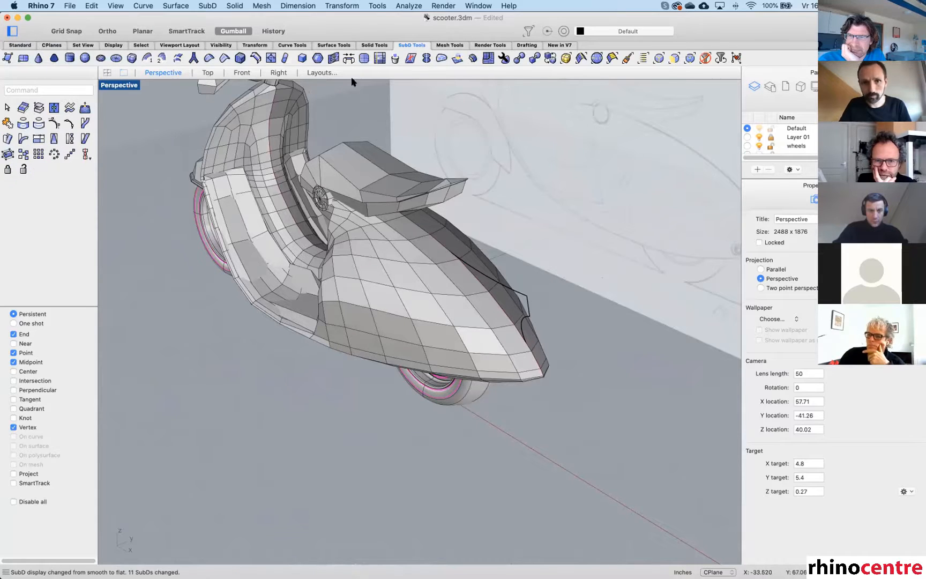
{"action": "left_click", "coordinate": [263, 55]}
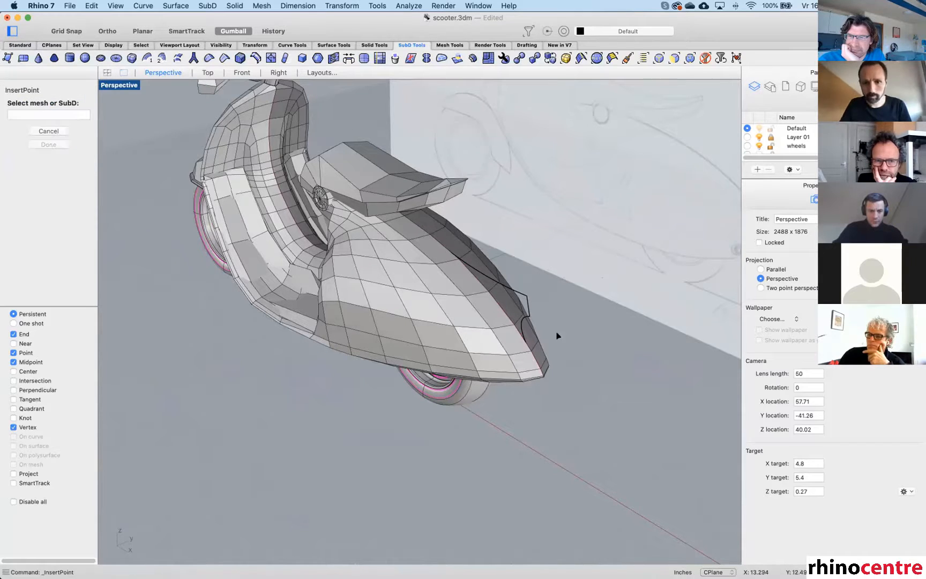
{"action": "scroll", "coordinate": [506, 315], "scroll_direction": "up", "scroll_amount": 3}
{"action": "left_click", "coordinate": [472, 309]}
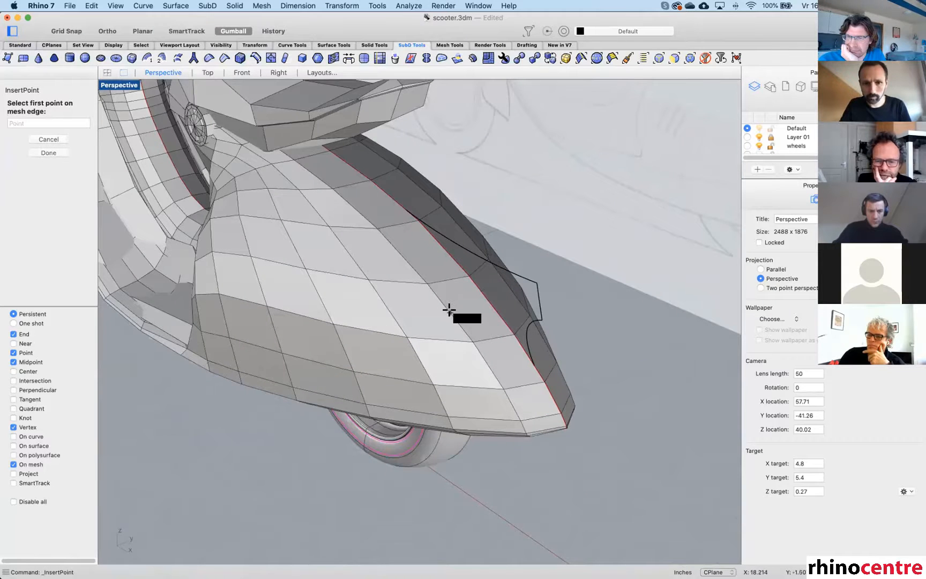
{"action": "left_click", "coordinate": [450, 310]}
{"action": "key", "text": "Escape"}
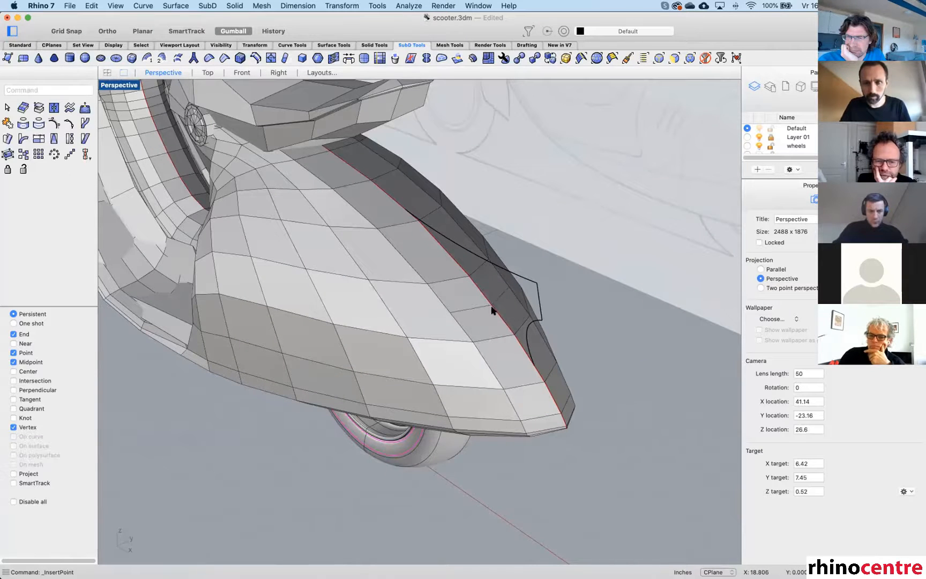
Extrude two adjoining top faces beside the tail's centre line rearward under the spoiler profile, and undo the flattening of their end.
{"action": "scroll", "coordinate": [507, 311], "scroll_direction": "up", "scroll_amount": 3}
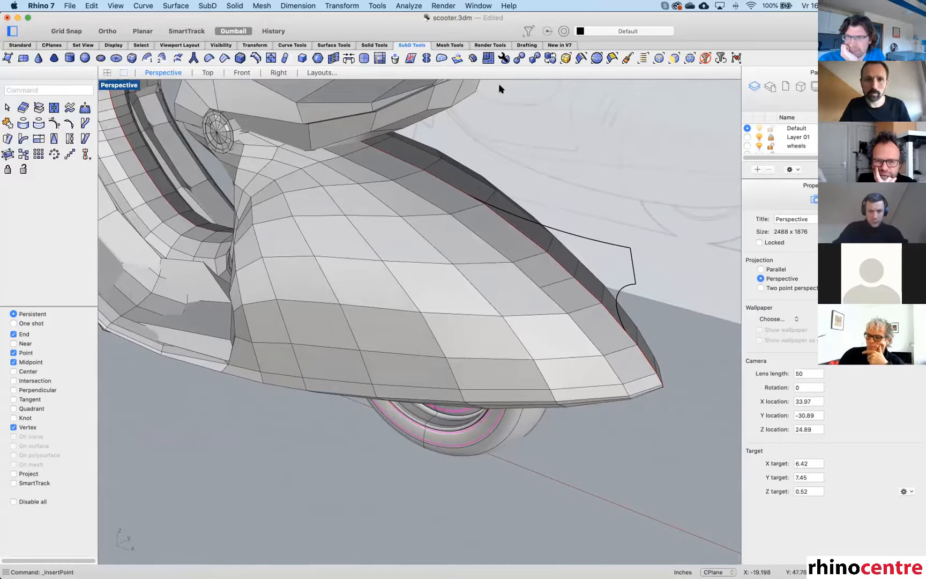
{"action": "left_click", "coordinate": [549, 259]}
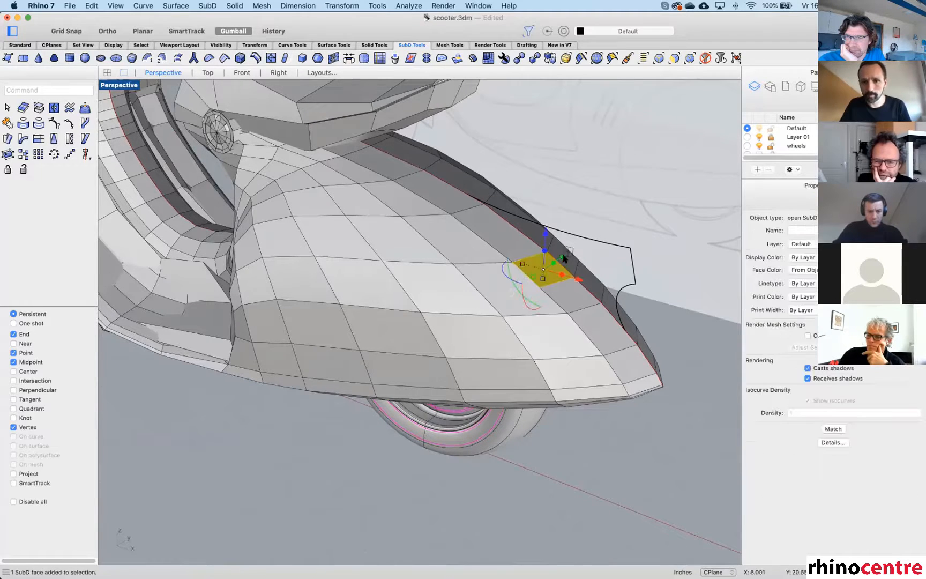
{"action": "right_click_drag", "start_coordinate": [573, 273], "coordinate": [521, 262]}
{"action": "left_click", "coordinate": [523, 291], "text": "shift"}
{"action": "left_click", "coordinate": [538, 313], "text": "shift"}
{"action": "left_click", "coordinate": [523, 325], "text": "shift"}
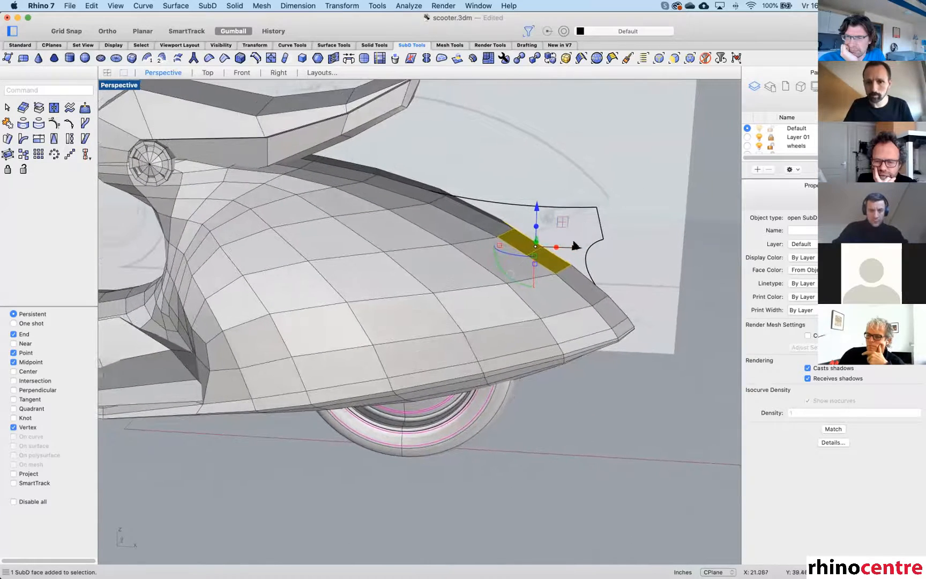
{"action": "mouse_move", "coordinate": [558, 249]}
{"action": "left_mouse_down"}
{"action": "mouse_move", "coordinate": [587, 253]}
{"action": "mouse_move", "coordinate": [541, 252]}
{"action": "mouse_move", "coordinate": [570, 257]}
{"action": "left_mouse_up"}
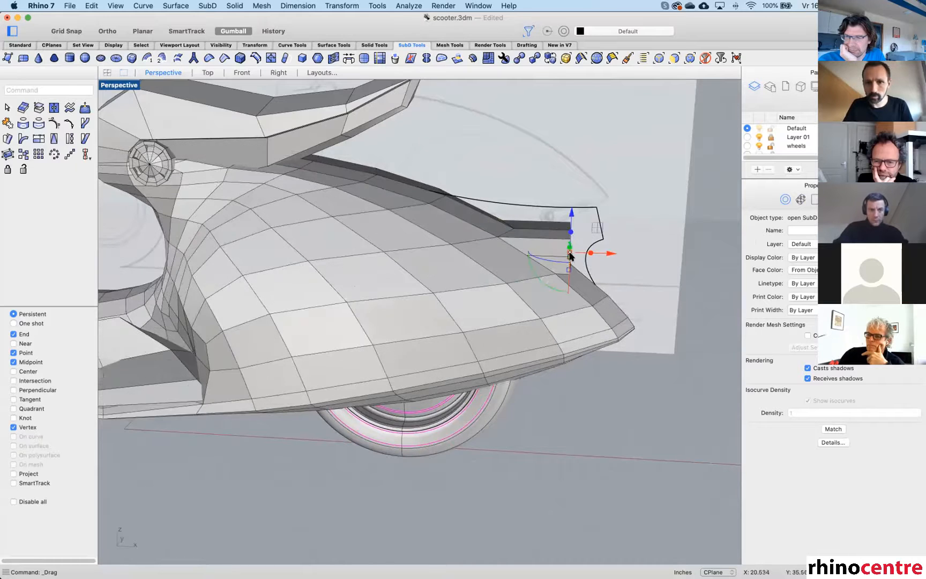
{"action": "key", "text": "super+z"}
Flatten the two end faces of the extruded spoiler into a vertical plane by scaling them to 0 along X.
{"action": "left_click", "coordinate": [560, 243], "text": "shift+super"}
{"action": "right_click_drag", "start_coordinate": [595, 244], "coordinate": [484, 277]}
{"action": "scroll", "coordinate": [477, 265], "scroll_direction": "up", "scroll_amount": 3}
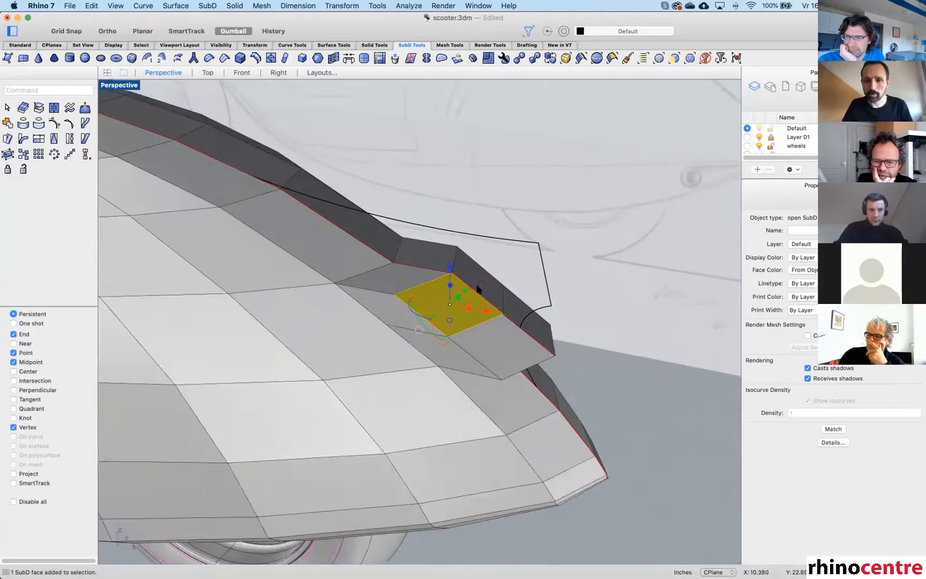
{"action": "left_click", "coordinate": [485, 287]}
{"action": "left_click_drag", "start_coordinate": [488, 286], "coordinate": [508, 339]}
{"action": "right_click_drag", "start_coordinate": [511, 276], "coordinate": [521, 272]}
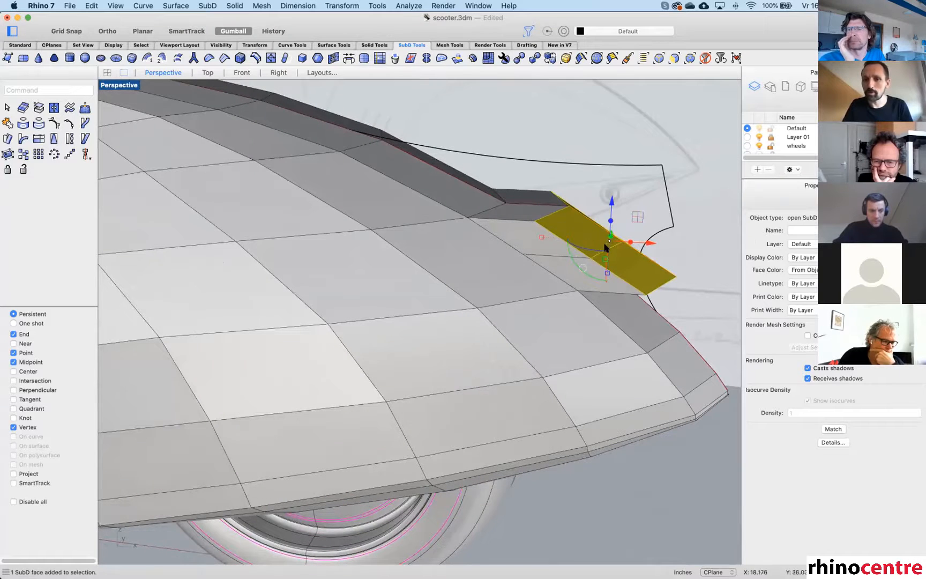
{"action": "left_click", "coordinate": [542, 237]}
{"action": "type", "text": "0"}
{"action": "key", "text": "Return"}
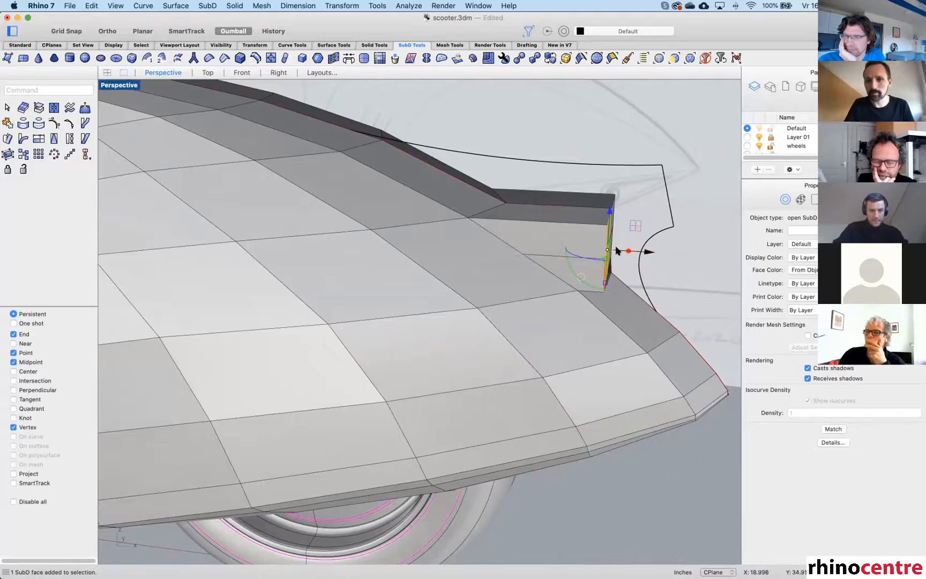
Move the flattened spoiler end up and rearward to the sketched profile's tip, fine-tuning its position in the Front view.
{"action": "scroll", "coordinate": [492, 258], "scroll_direction": "down", "scroll_amount": 5}
{"action": "right_click_drag", "start_coordinate": [493, 259], "coordinate": [509, 244]}
{"action": "right_click_drag", "start_coordinate": [558, 211], "coordinate": [483, 270], "text": "shift"}
{"action": "right_click_drag", "start_coordinate": [483, 270], "coordinate": [481, 246]}
{"action": "left_click_drag", "start_coordinate": [512, 213], "coordinate": [517, 210]}
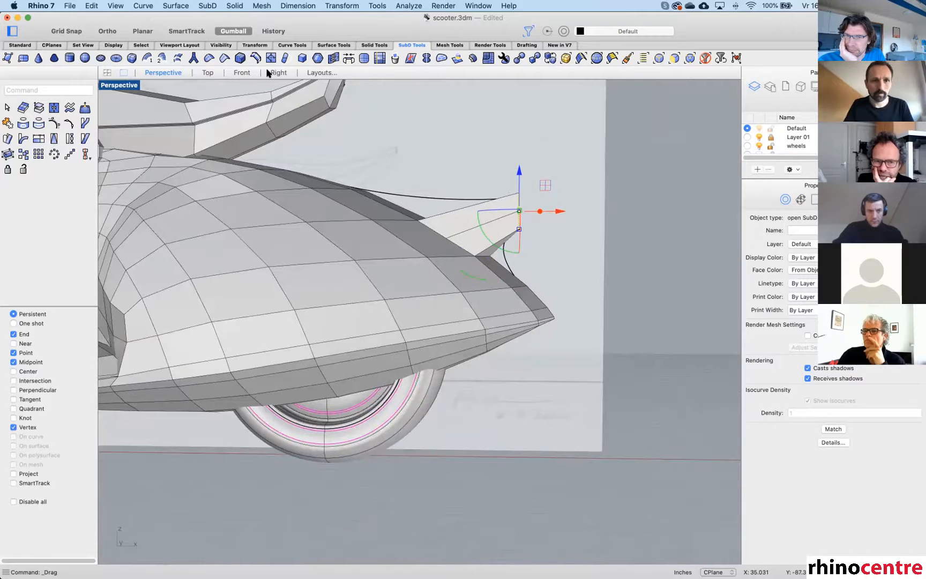
{"action": "left_click", "coordinate": [246, 73]}
{"action": "scroll", "coordinate": [486, 271], "scroll_direction": "up", "scroll_amount": 4}
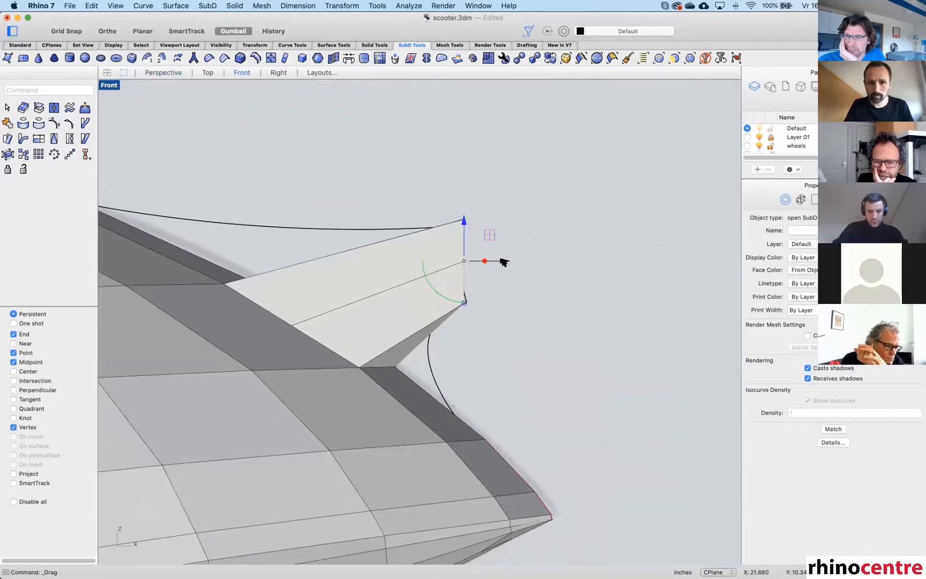
{"action": "scroll", "coordinate": [479, 290], "scroll_direction": "up", "scroll_amount": 8}
{"action": "left_click_drag", "start_coordinate": [461, 87], "coordinate": [451, 106]}
Rotate the spoiler's end about its lower corner in the Front view to match the profile's slanted end line.
{"action": "type", "text": "Ro"}
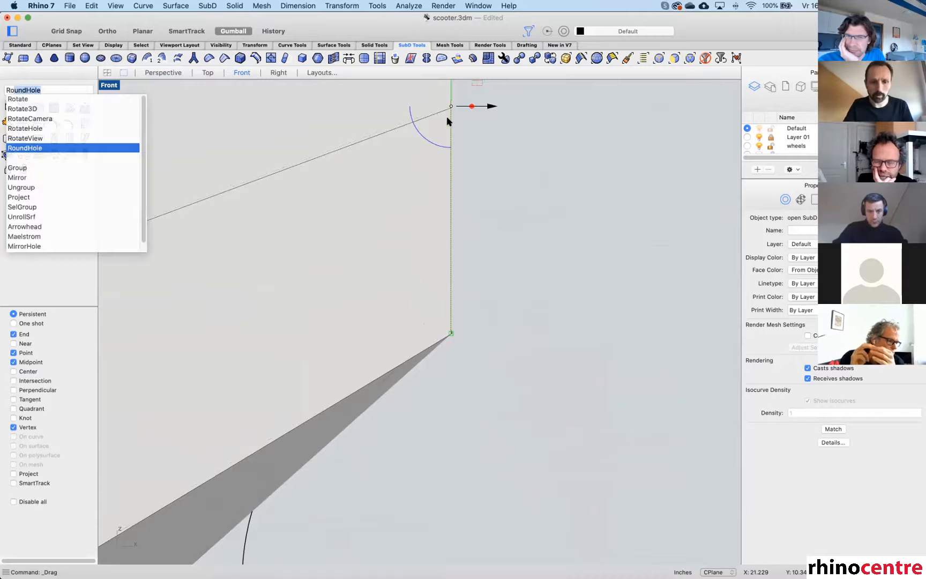
{"action": "type", "text": "r"}
{"action": "key", "text": "Return"}
{"action": "scroll", "coordinate": [453, 312], "scroll_direction": "down", "scroll_amount": 5}
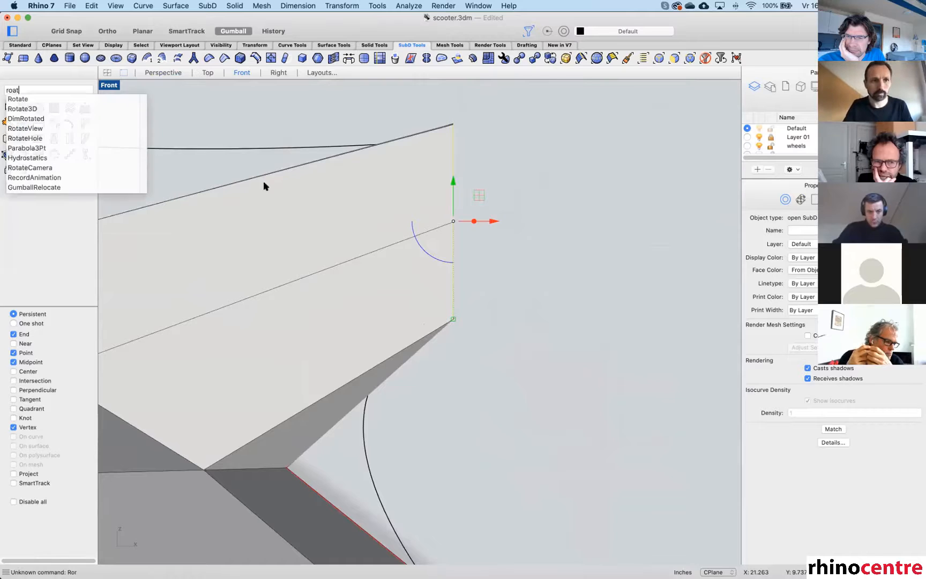
{"action": "left_click", "coordinate": [24, 99]}
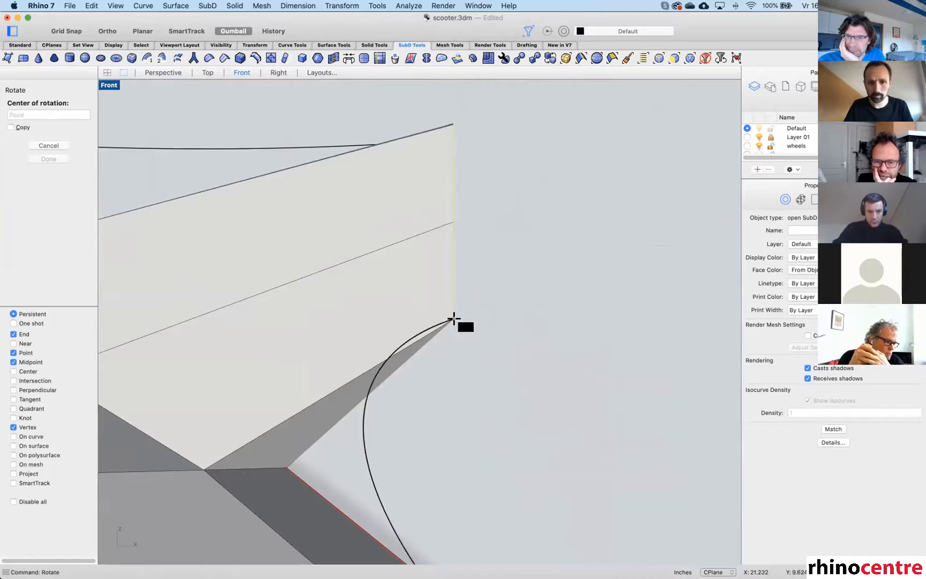
{"action": "left_click", "coordinate": [453, 319]}
{"action": "left_click", "coordinate": [454, 104]}
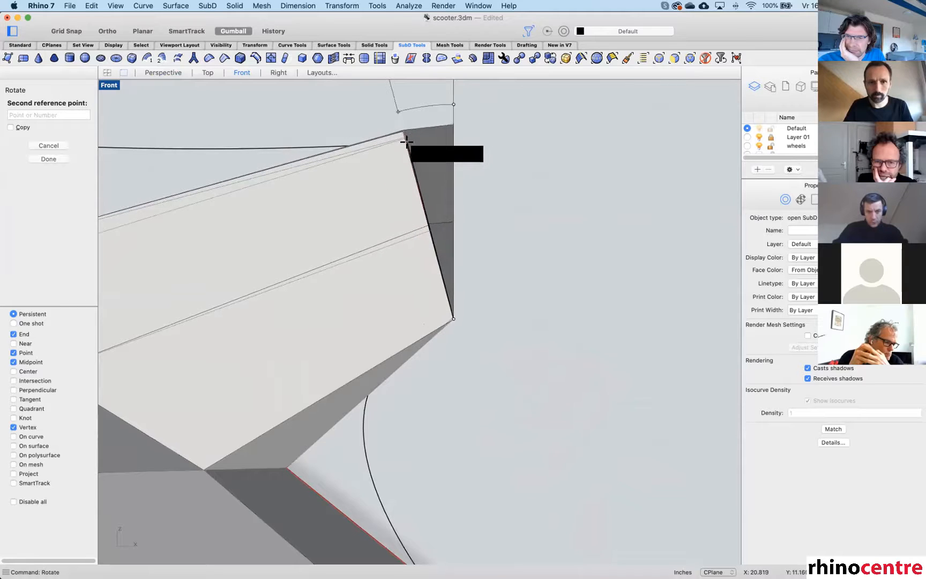
{"action": "left_click", "coordinate": [407, 140]}
{"action": "scroll", "coordinate": [460, 182], "scroll_direction": "down", "scroll_amount": 5}
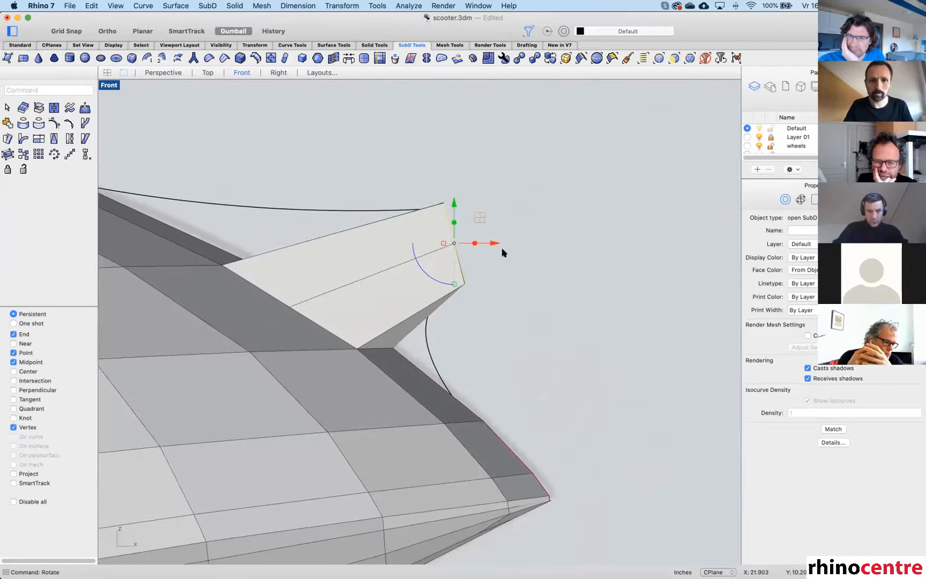
Delete the spoiler's end faces in the Perspective view so that its tip is open.
{"action": "key", "text": "Escape"}
{"action": "double_click", "coordinate": [117, 86]}
{"action": "mouse_move", "coordinate": [558, 198]}
{"action": "right_mouse_down"}
{"action": "mouse_move", "coordinate": [538, 213]}
{"action": "mouse_move", "coordinate": [556, 218]}
{"action": "mouse_move", "coordinate": [552, 197]}
{"action": "right_mouse_up"}
{"action": "scroll", "coordinate": [554, 217], "scroll_direction": "up", "scroll_amount": 4}
{"action": "key", "text": "Tab"}
{"action": "key", "text": "Tab"}
{"action": "left_click", "coordinate": [534, 175], "text": "shift+super"}
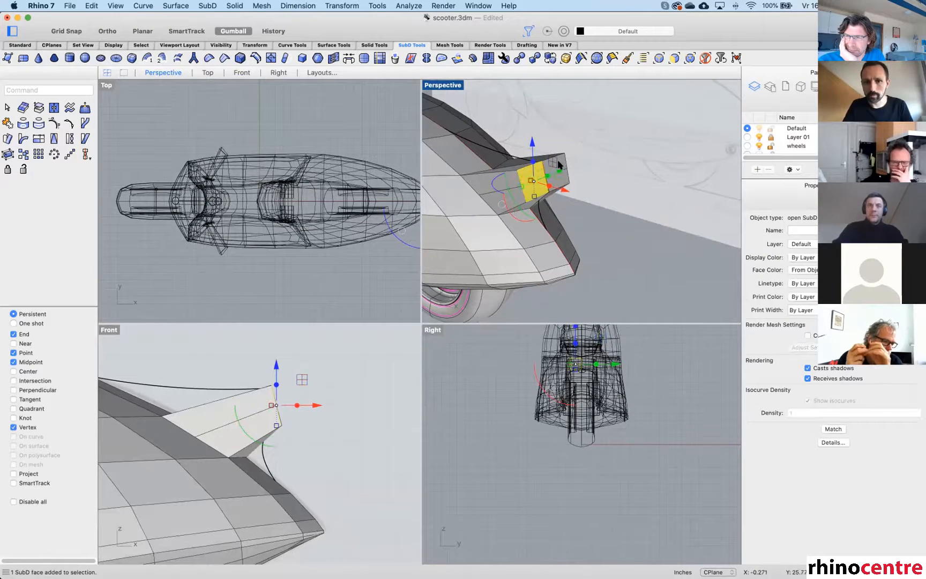
{"action": "scroll", "coordinate": [558, 163], "scroll_direction": "up", "scroll_amount": 8}
{"action": "left_click", "coordinate": [557, 166], "text": "shift+super"}
{"action": "left_click", "coordinate": [558, 189], "text": "shift+super"}
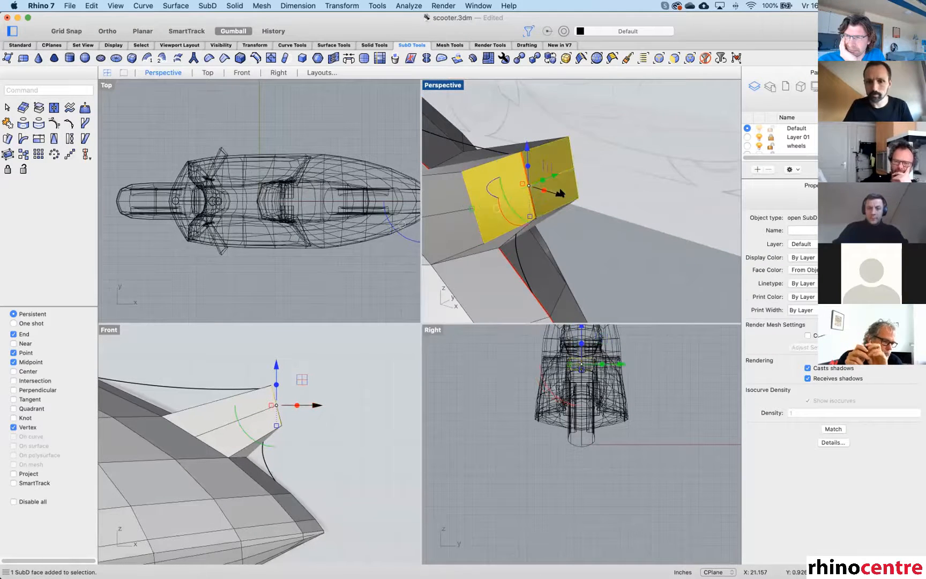
{"action": "key", "text": "Delete"}
Inspect the opened spoiler in smooth SubD display, then return to flat display.
{"action": "type", "text": "s"}
{"action": "scroll", "coordinate": [558, 190], "scroll_direction": "down", "scroll_amount": 8}
{"action": "scroll", "coordinate": [558, 189], "scroll_direction": "up", "scroll_amount": 8}
{"action": "key", "text": "Tab"}
{"action": "scroll", "coordinate": [558, 189], "scroll_direction": "down", "scroll_amount": 7}
{"action": "mouse_move", "coordinate": [558, 189]}
{"action": "right_mouse_down"}
{"action": "mouse_move", "coordinate": [581, 182]}
{"action": "mouse_move", "coordinate": [538, 198]}
{"action": "mouse_move", "coordinate": [602, 182]}
{"action": "mouse_move", "coordinate": [567, 190]}
{"action": "right_mouse_up"}
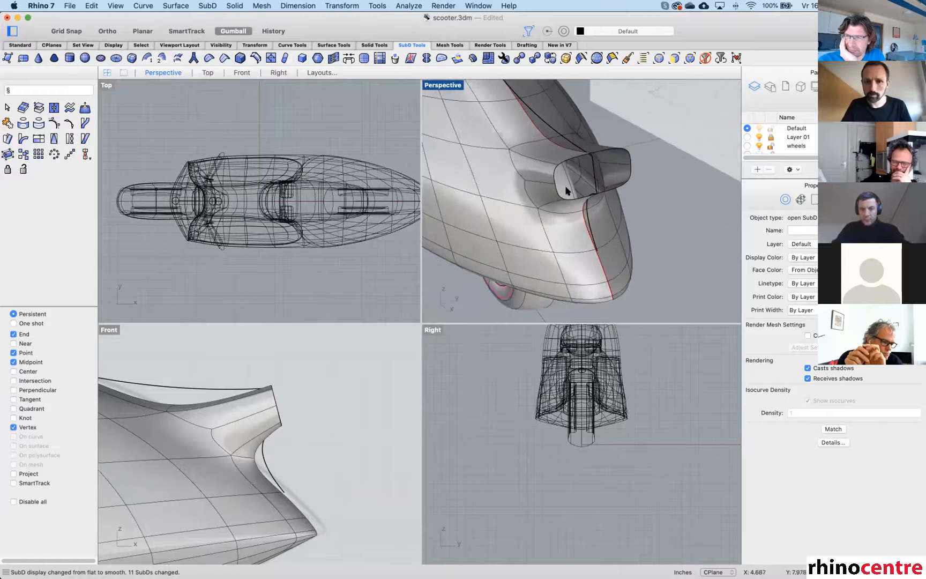
{"action": "key", "text": "Tab"}
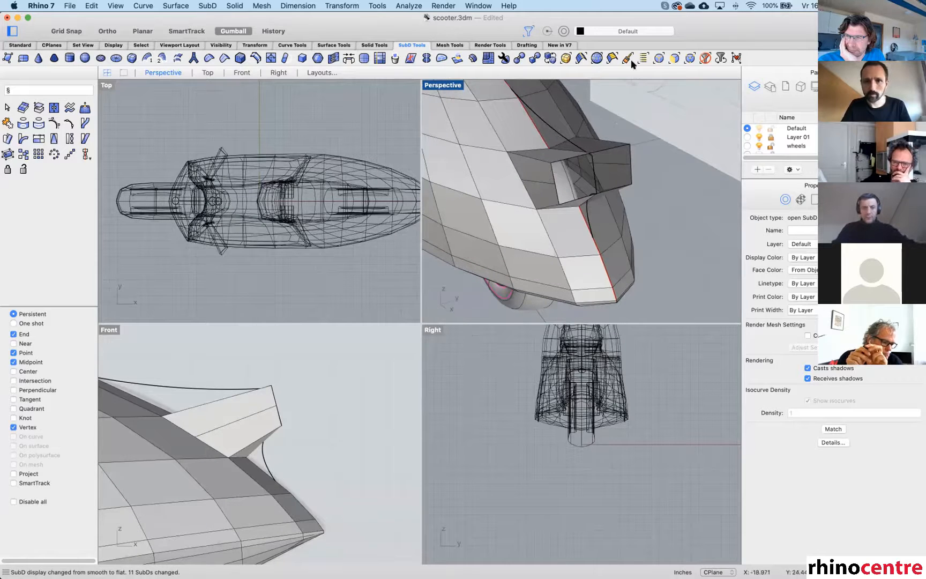
Restrict selection to vertices and move the upper and lower outer corner vertices of the spoiler opening inward toward the centre line.
{"action": "left_click", "coordinate": [690, 57]}
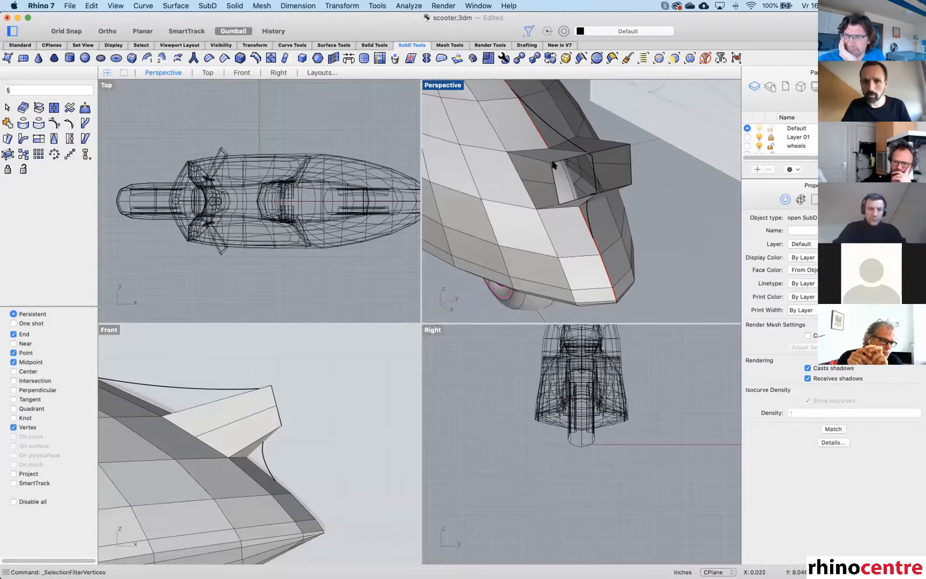
{"action": "left_click", "coordinate": [552, 162]}
{"action": "left_click", "coordinate": [559, 205], "text": "shift"}
{"action": "left_click_drag", "start_coordinate": [570, 179], "coordinate": [579, 211]}
{"action": "key", "text": "alt"}
{"action": "left_click", "coordinate": [577, 194]}
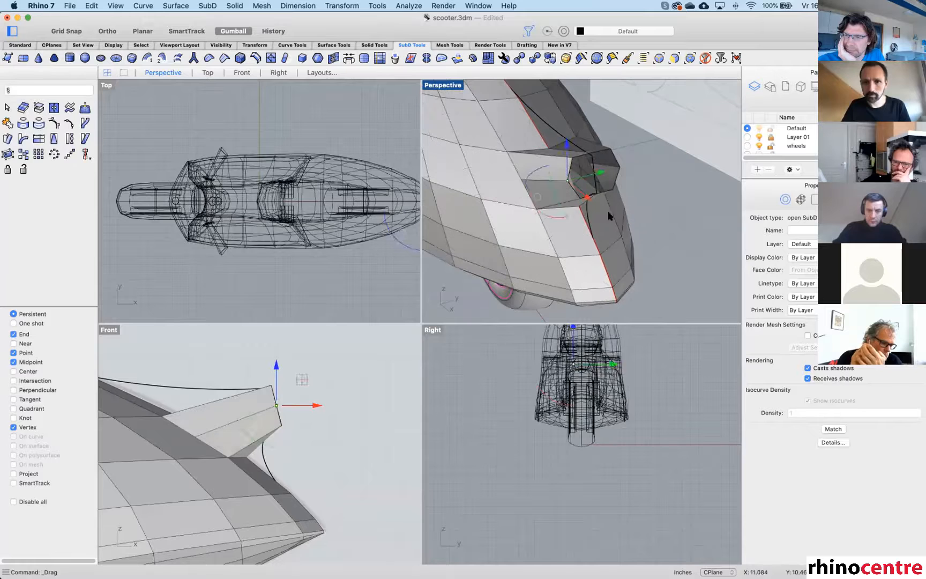
{"action": "left_click", "coordinate": [657, 217]}
Raise the centre-line vertex where the spoiler leaves the body until the smooth surface follows the upper profile curve.
{"action": "mouse_move", "coordinate": [578, 188]}
{"action": "right_mouse_down"}
{"action": "mouse_move", "coordinate": [606, 181]}
{"action": "mouse_move", "coordinate": [563, 218]}
{"action": "mouse_move", "coordinate": [590, 184]}
{"action": "right_mouse_up"}
{"action": "left_click", "coordinate": [570, 200]}
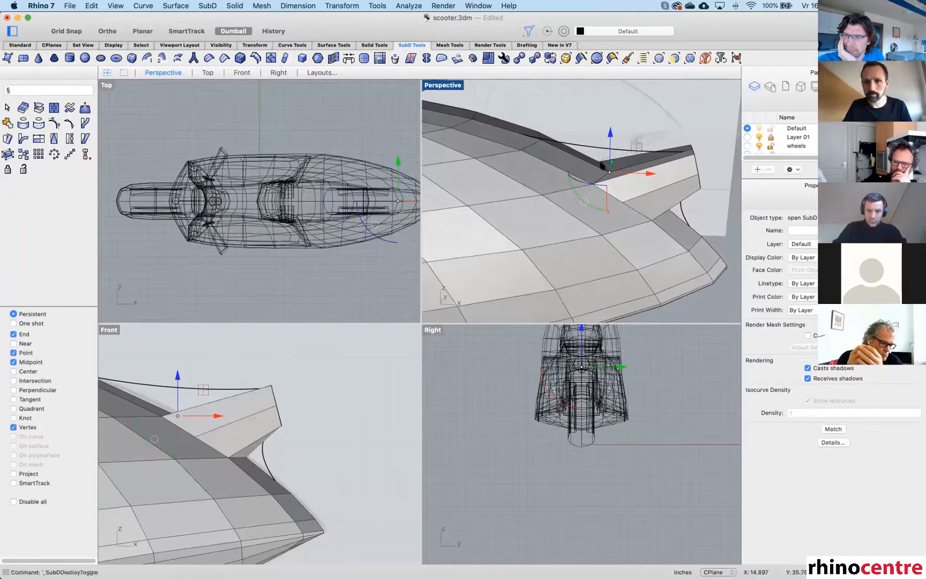
{"action": "left_click_drag", "start_coordinate": [634, 148], "coordinate": [605, 154]}
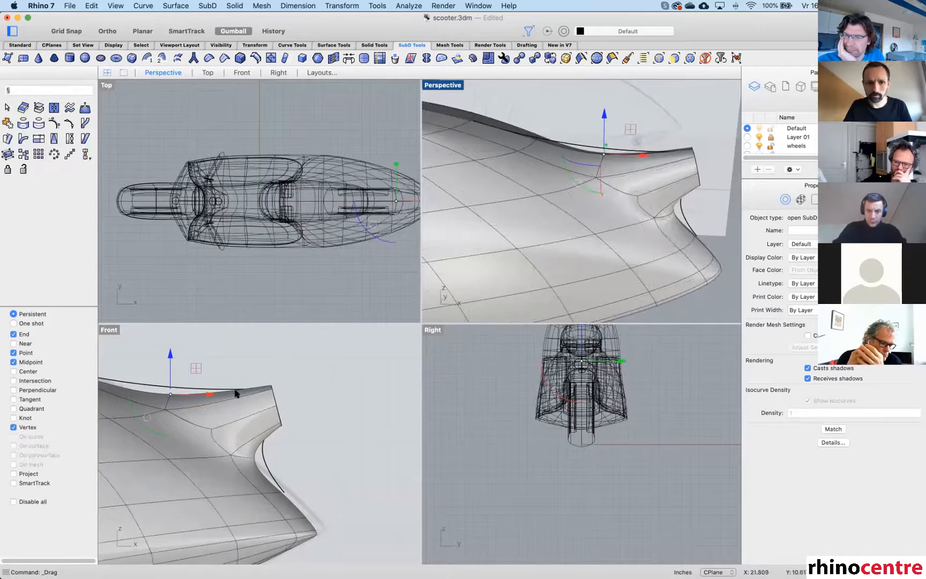
{"action": "right_click_drag", "start_coordinate": [221, 380], "coordinate": [320, 377]}
{"action": "left_click_drag", "start_coordinate": [296, 366], "coordinate": [269, 387]}
{"action": "right_click_drag", "start_coordinate": [222, 350], "coordinate": [250, 333]}
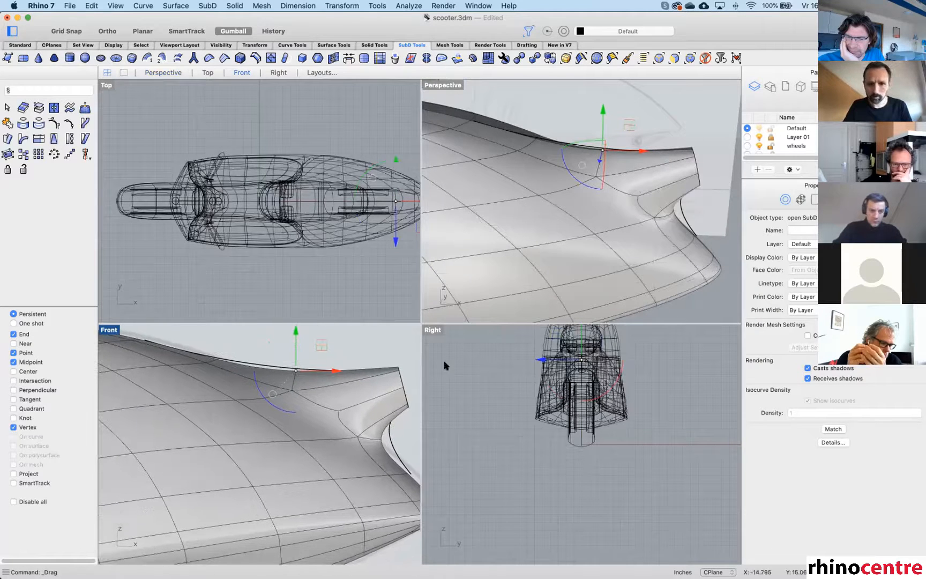
Move the vertex under the spoiler in the Front view to fit the concave lower profile curve, and show the smooth surface.
{"action": "scroll", "coordinate": [376, 437], "scroll_direction": "down", "scroll_amount": 3}
{"action": "scroll", "coordinate": [380, 440], "scroll_direction": "up", "scroll_amount": 3}
{"action": "key", "text": "Tab"}
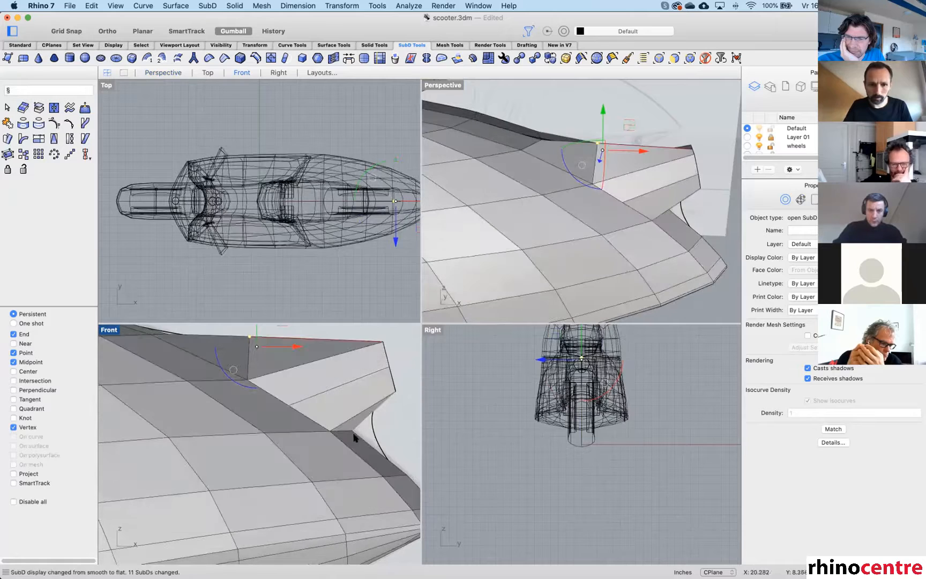
{"action": "left_click", "coordinate": [351, 431]}
{"action": "left_click_drag", "start_coordinate": [368, 431], "coordinate": [373, 437]}
{"action": "key", "text": "Tab"}
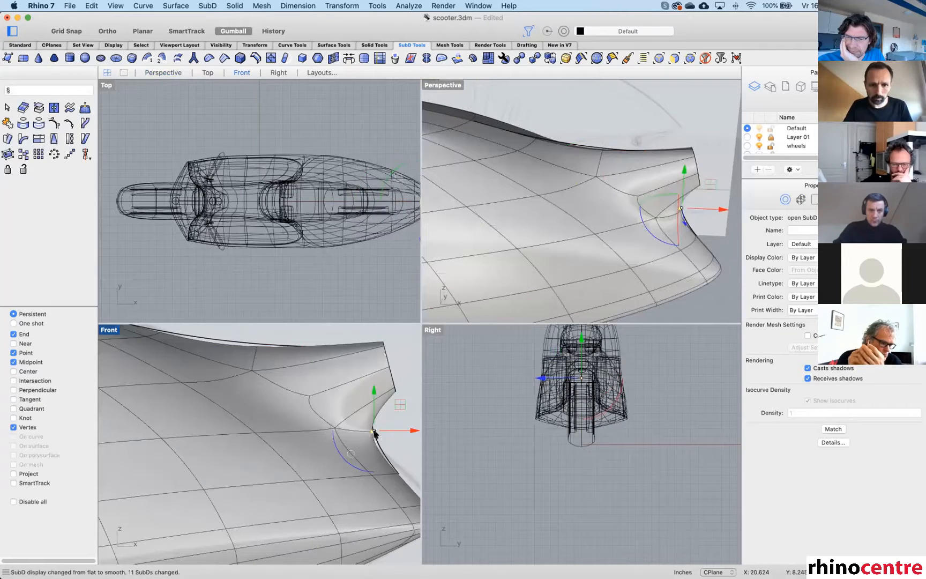
Set a 3-point construction plane on the spoiler opening, with its origin at the lower centre-line point and orientation through the upper one.
{"action": "right_click_drag", "start_coordinate": [528, 260], "coordinate": [568, 220]}
{"action": "scroll", "coordinate": [511, 239], "scroll_direction": "up", "scroll_amount": 5}
{"action": "key", "text": "Escape"}
{"action": "right_click_drag", "start_coordinate": [512, 218], "coordinate": [594, 188]}
{"action": "scroll", "coordinate": [537, 165], "scroll_direction": "up", "scroll_amount": 3}
{"action": "right_click_drag", "start_coordinate": [566, 218], "coordinate": [588, 217]}
{"action": "type", "text": "CPlane"}
{"action": "key", "text": "Return"}
{"action": "type", "text": "CPlane"}
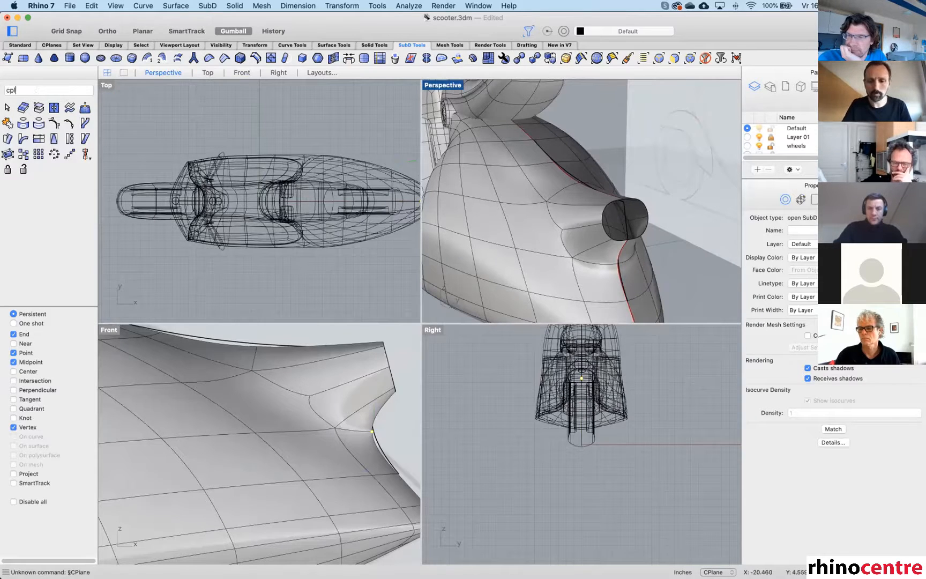
{"action": "key", "text": "Return"}
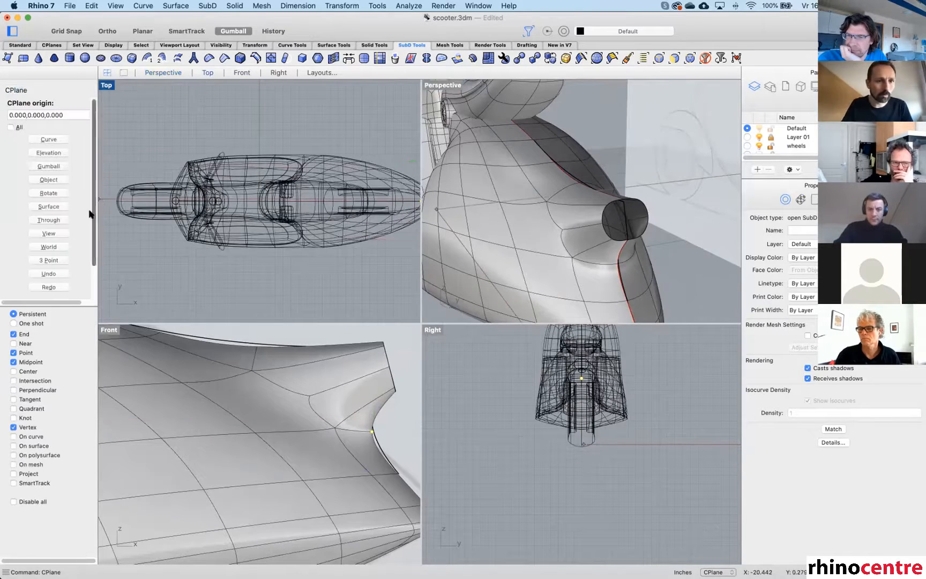
{"action": "left_click", "coordinate": [48, 260]}
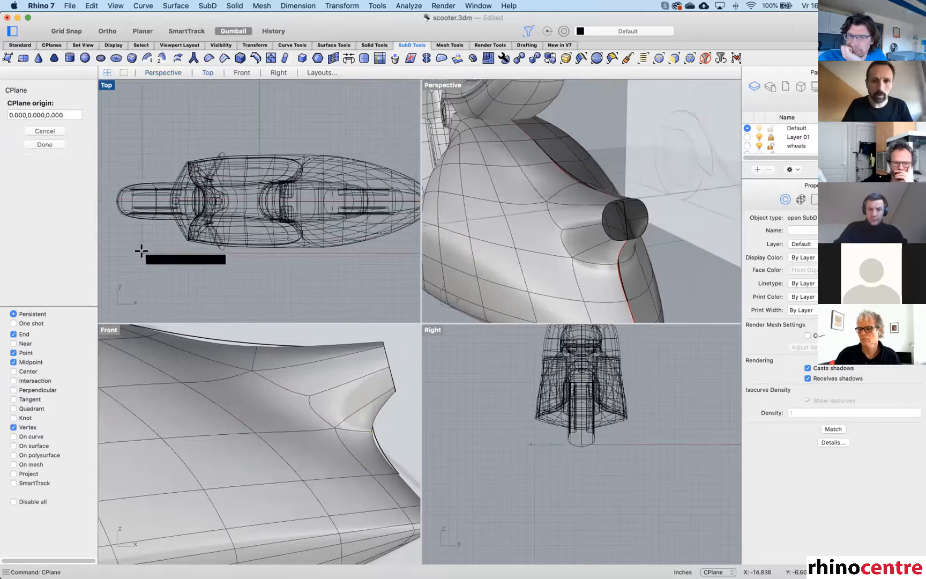
{"action": "left_click", "coordinate": [625, 239]}
{"action": "left_click", "coordinate": [696, 234]}
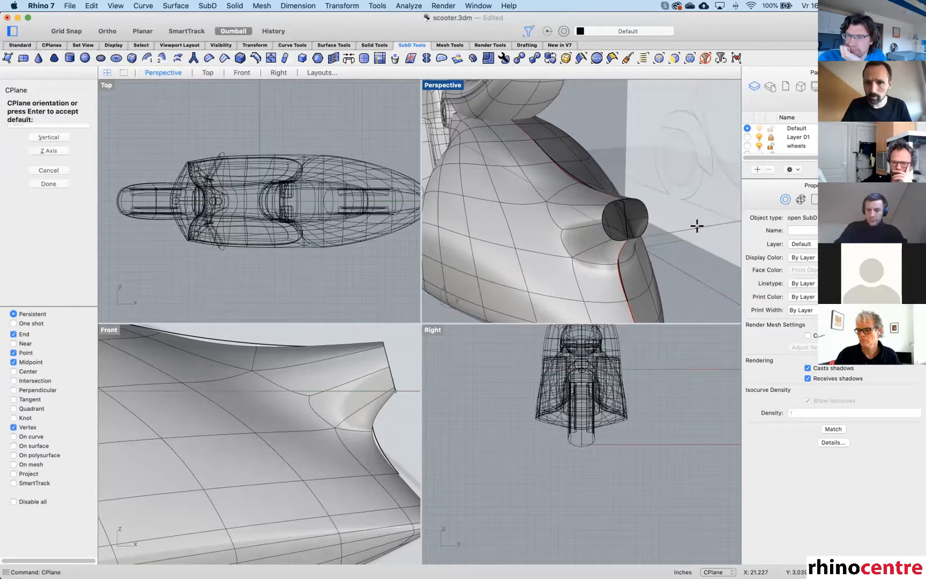
{"action": "left_click", "coordinate": [625, 196]}
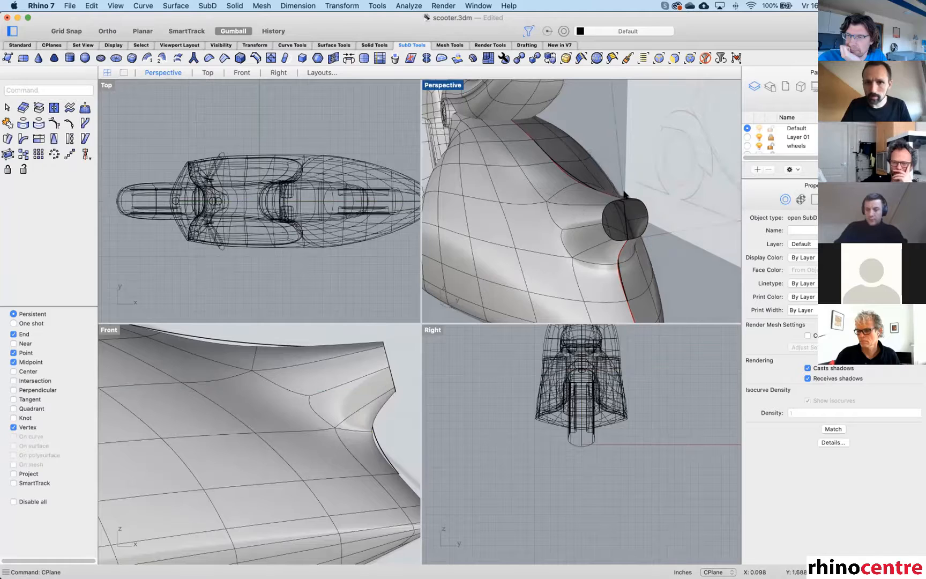
Draw an inscribed 8-sided polygon in the spoiler opening, centred between its lower and upper centre-line points, with a corner at the upper point.
{"action": "double_click", "coordinate": [451, 87]}
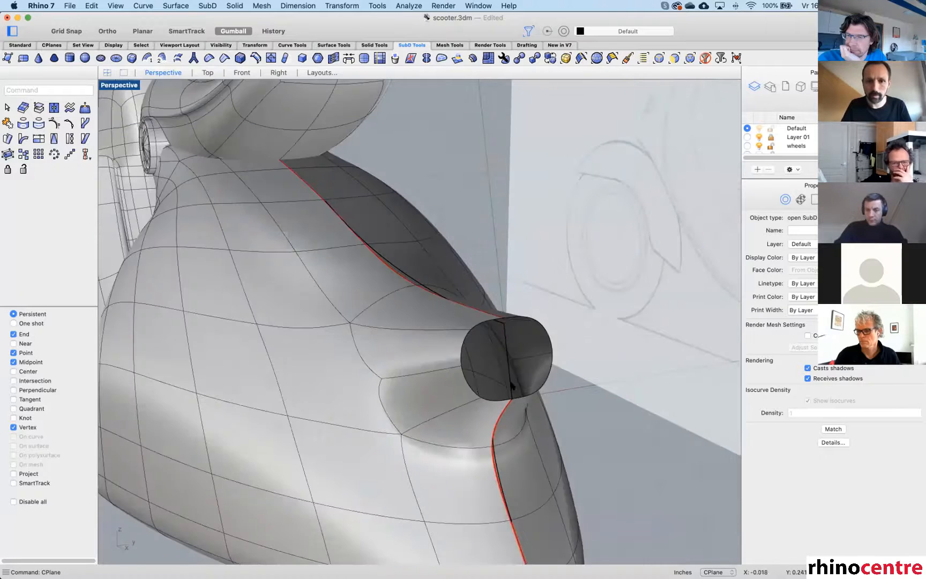
{"action": "left_click", "coordinate": [17, 45]}
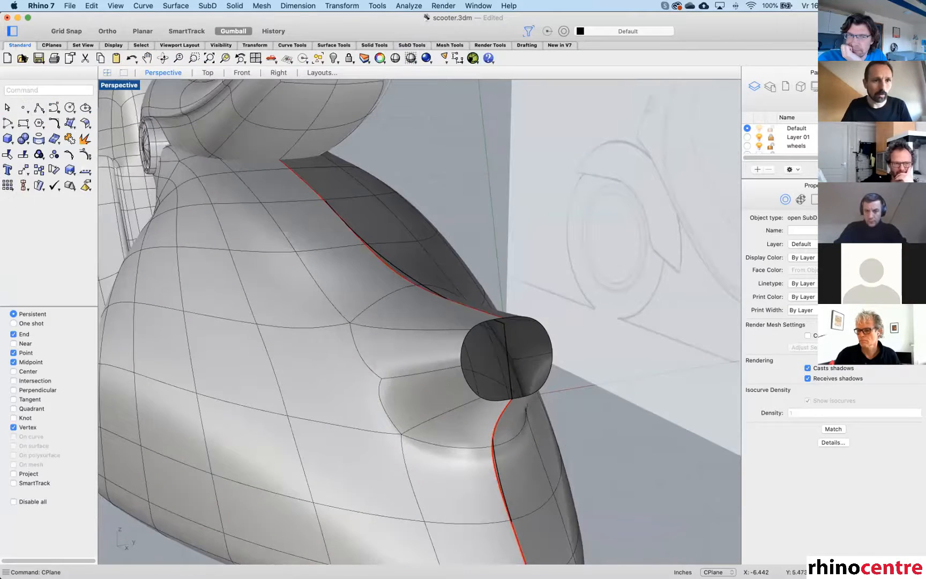
{"action": "left_click", "coordinate": [38, 123]}
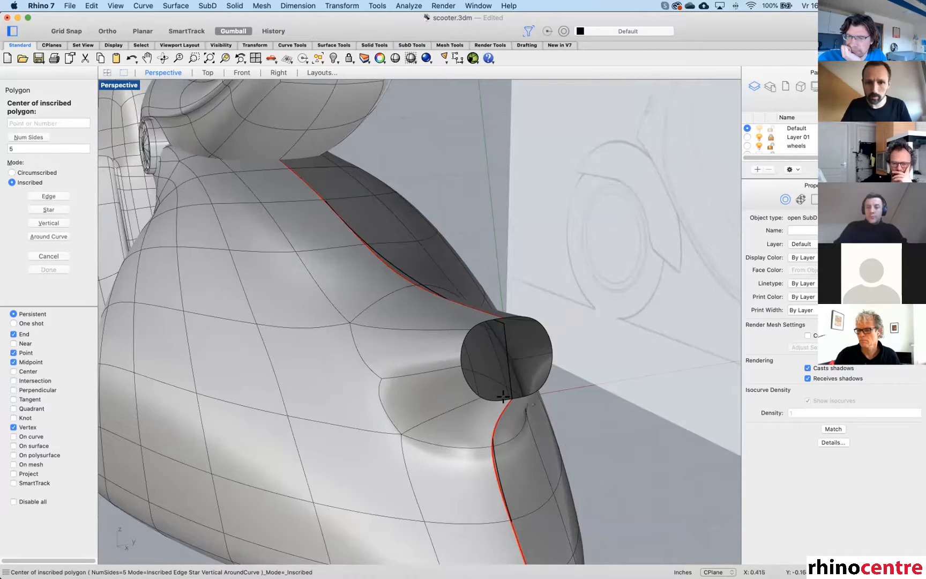
{"action": "type", "text": "8"}
{"action": "key", "text": "Return"}
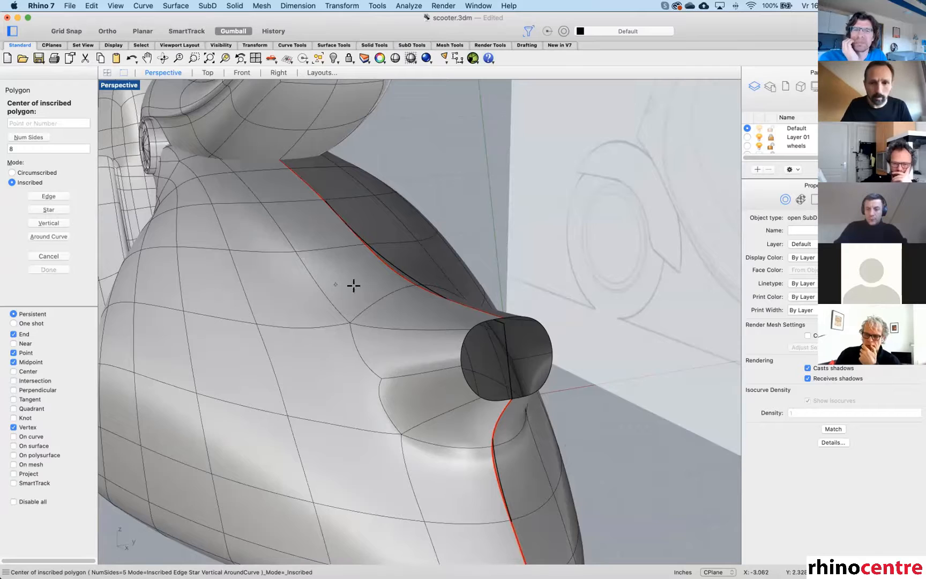
{"action": "left_click", "coordinate": [534, 342]}
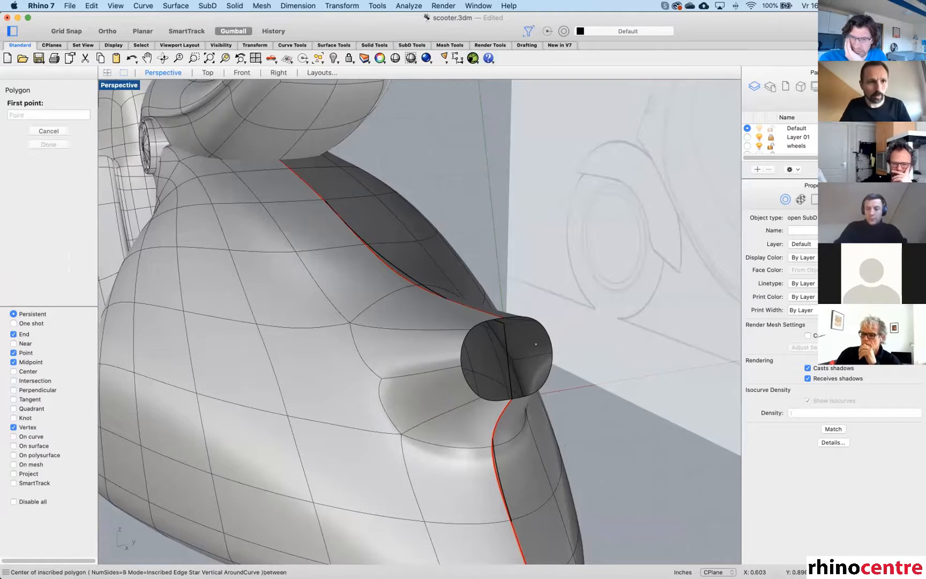
{"action": "left_click", "coordinate": [512, 399]}
{"action": "left_click", "coordinate": [503, 314]}
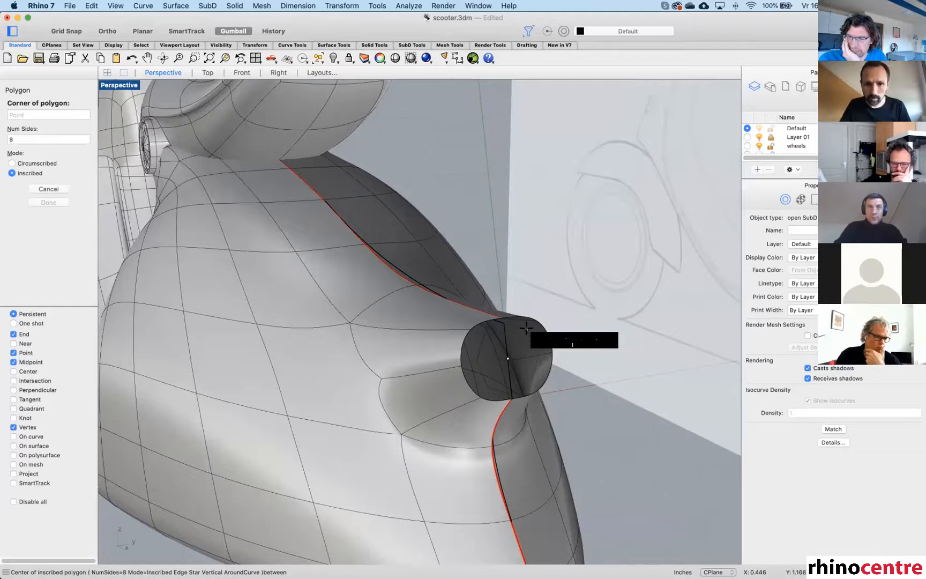
{"action": "left_click", "coordinate": [504, 315]}
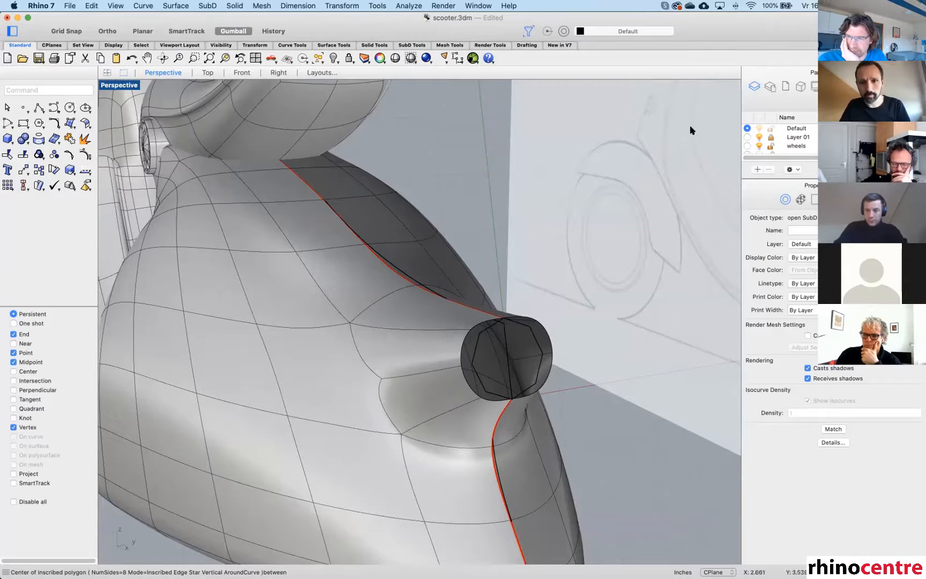
Turn on the rear body's control points around the spoiler opening.
{"action": "left_click", "coordinate": [423, 46]}
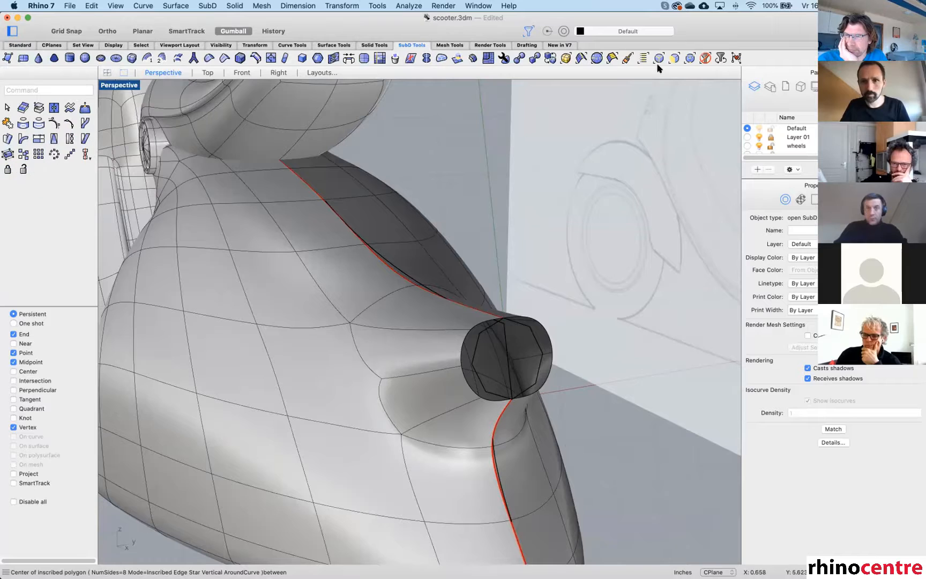
{"action": "left_click", "coordinate": [379, 348]}
{"action": "key", "text": "F10"}
{"action": "scroll", "coordinate": [484, 337], "scroll_direction": "up", "scroll_amount": 7}
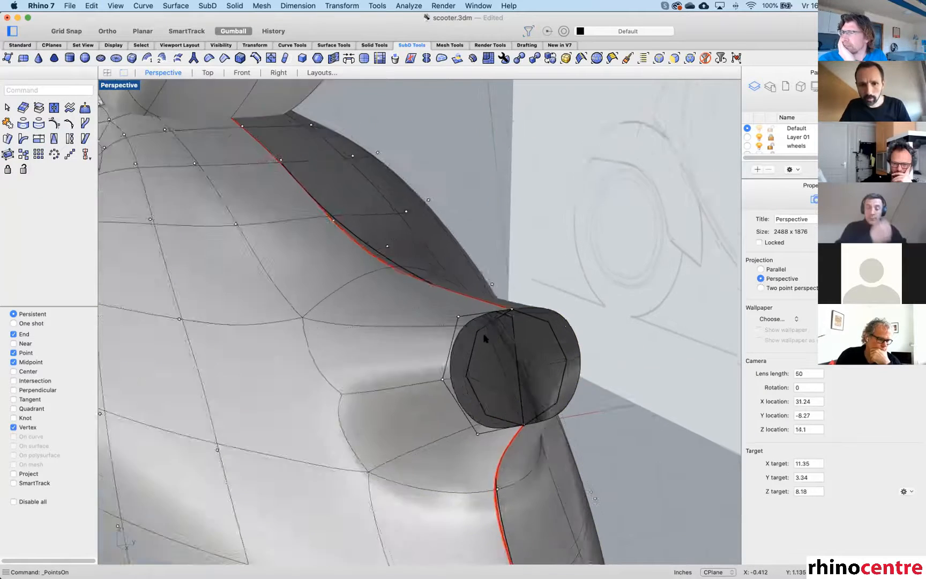
Move the three side control points of the spoiler opening onto the corresponding polygon corners, and turn off the control points.
{"action": "left_click_drag", "start_coordinate": [444, 306], "coordinate": [471, 321]}
{"action": "left_click_drag", "start_coordinate": [419, 403], "coordinate": [456, 397]}
{"action": "left_click_drag", "start_coordinate": [474, 486], "coordinate": [485, 459]}
{"action": "scroll", "coordinate": [503, 337], "scroll_direction": "down", "scroll_amount": 5}
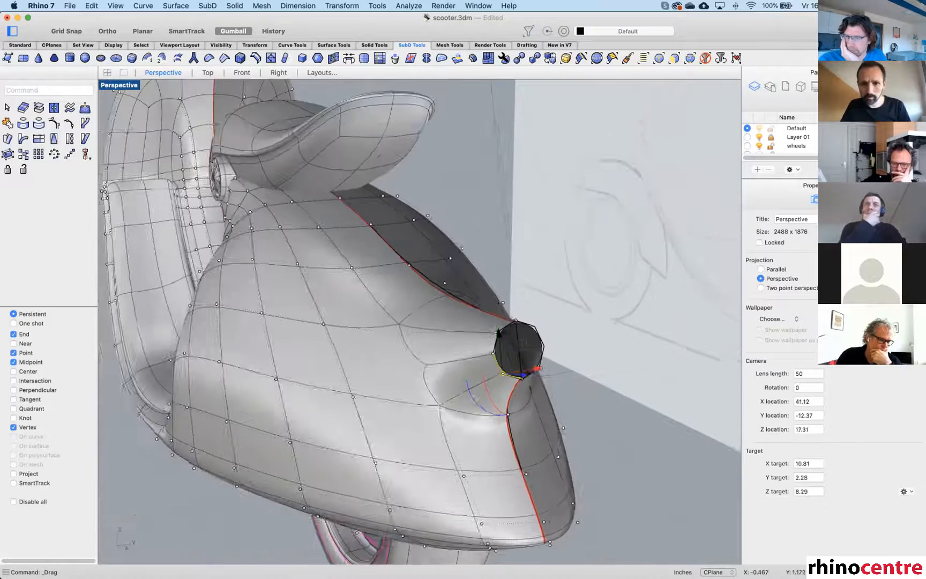
{"action": "key", "text": "Escape"}
{"action": "key", "text": "Escape"}
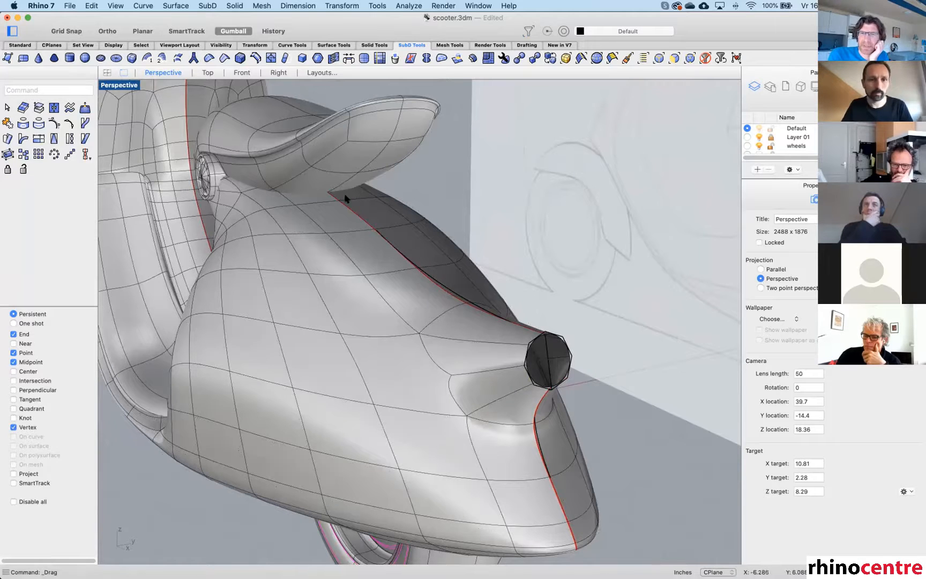
Select the polygon guide curve around the spoiler opening, rather than the SubD, and delete it.
{"action": "right_click_drag", "start_coordinate": [368, 240], "coordinate": [452, 285]}
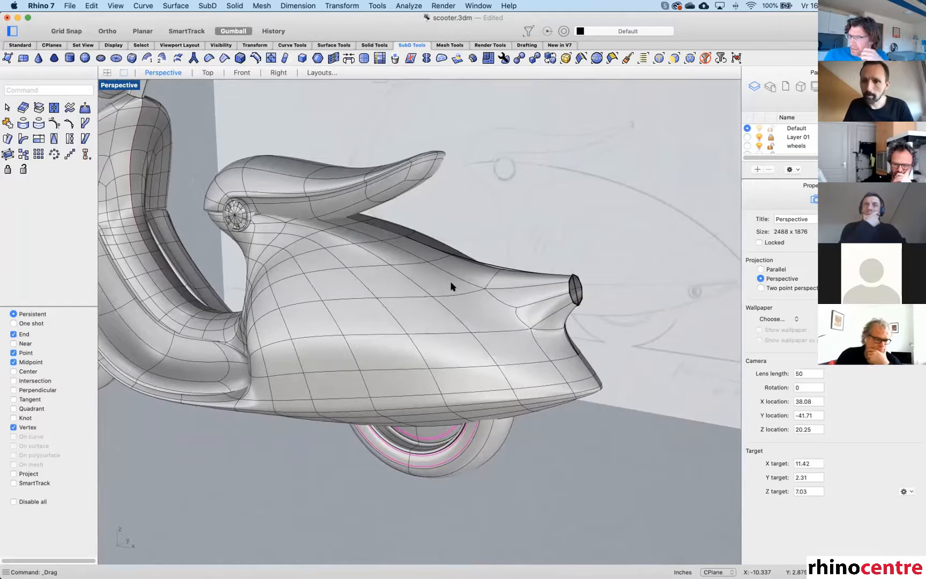
{"action": "right_click_drag", "start_coordinate": [562, 292], "coordinate": [551, 295]}
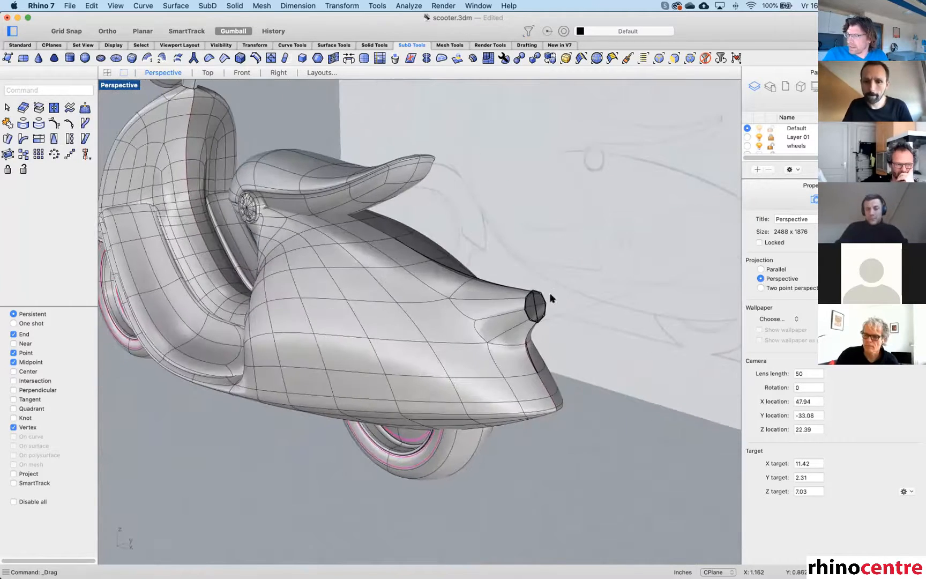
{"action": "scroll", "coordinate": [544, 308], "scroll_direction": "up", "scroll_amount": 8}
{"action": "left_click", "coordinate": [541, 251]}
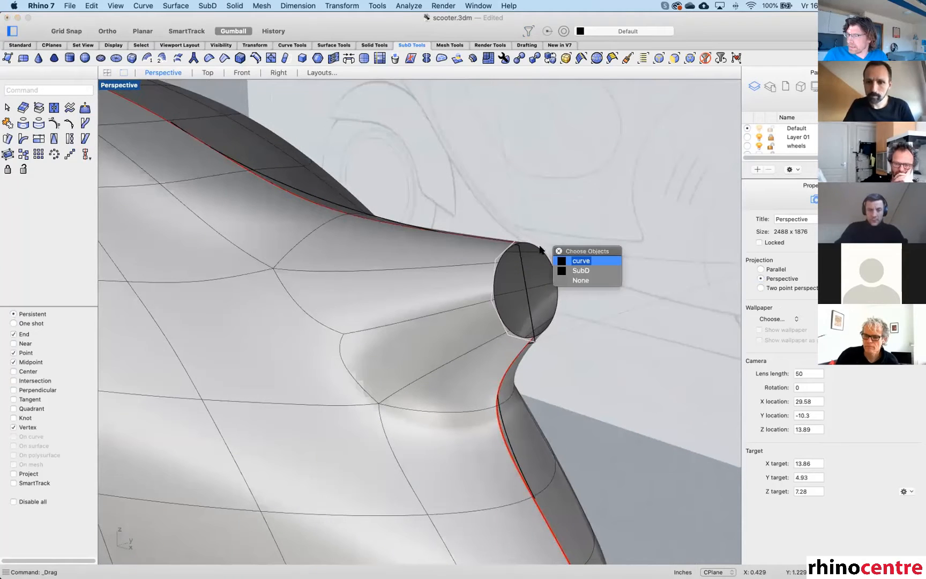
{"action": "key", "text": "Return"}
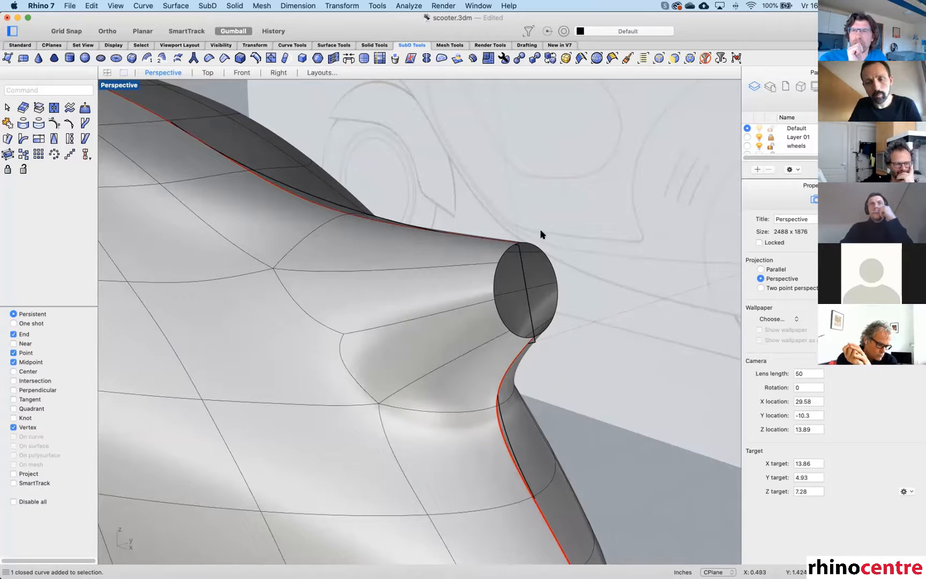
{"action": "scroll", "coordinate": [542, 233], "scroll_direction": "down", "scroll_amount": 6}
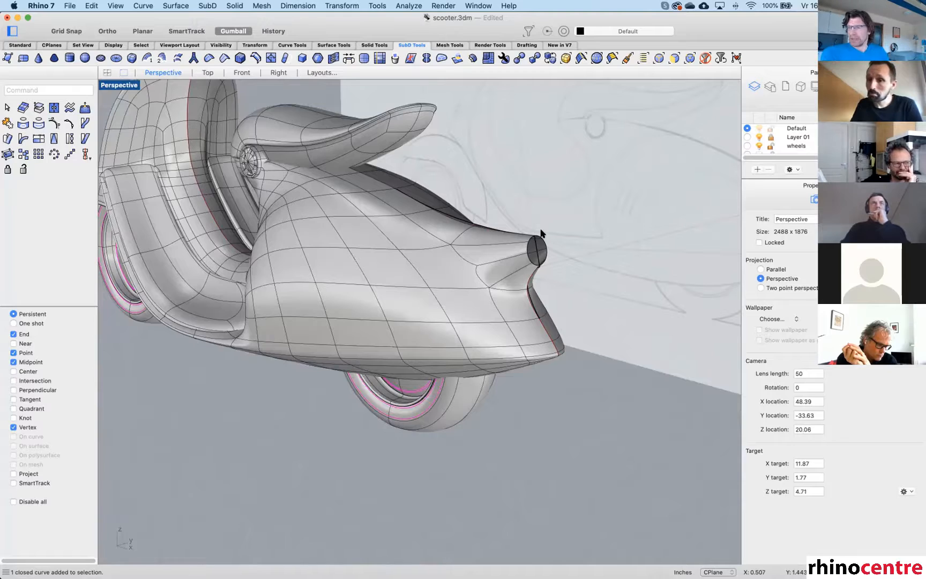
{"action": "mouse_move", "coordinate": [547, 236]}
{"action": "right_mouse_down"}
{"action": "mouse_move", "coordinate": [584, 239]}
{"action": "mouse_move", "coordinate": [543, 244]}
{"action": "right_mouse_up"}
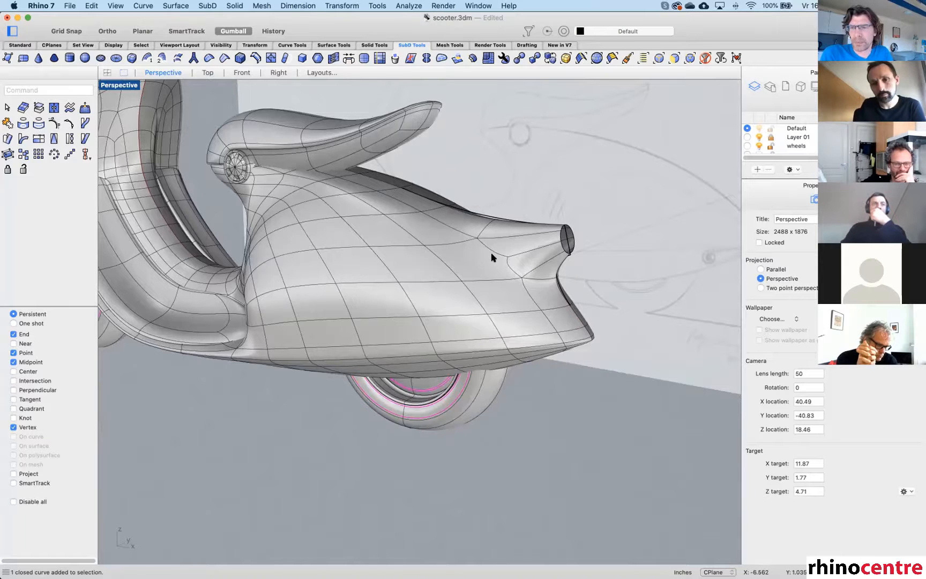
{"action": "right_click_drag", "start_coordinate": [492, 253], "coordinate": [496, 272]}
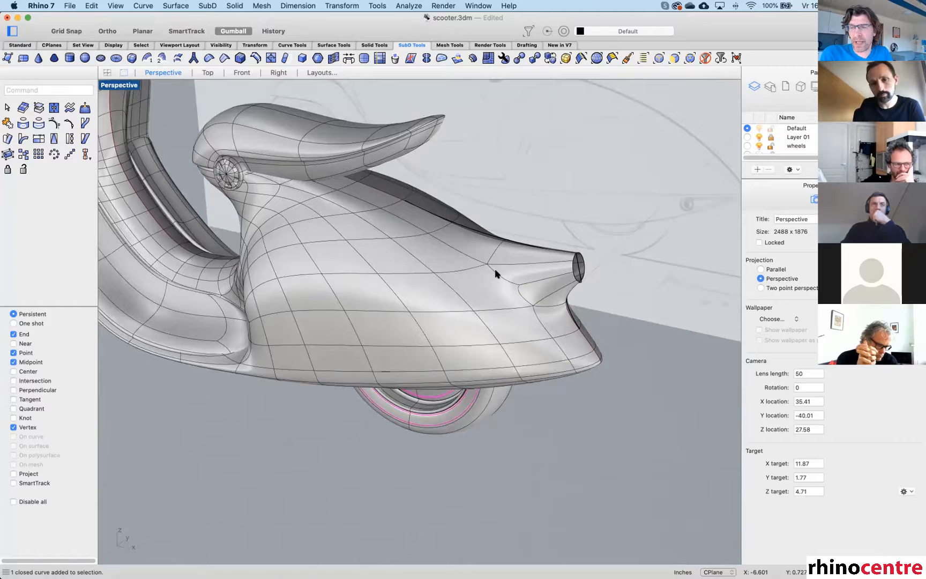
{"action": "mouse_move", "coordinate": [496, 273]}
{"action": "right_mouse_down"}
{"action": "mouse_move", "coordinate": [482, 276]}
{"action": "mouse_move", "coordinate": [481, 285]}
{"action": "right_mouse_up"}
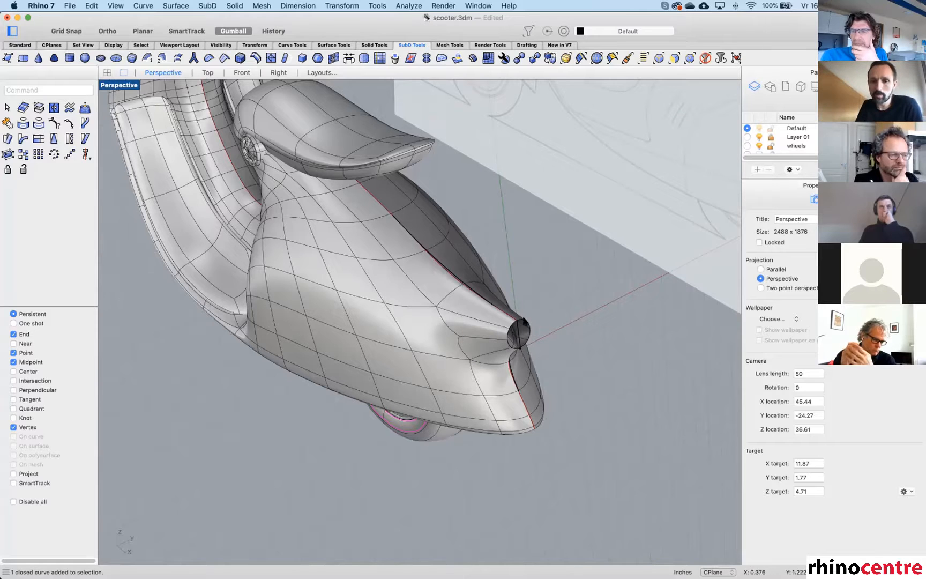
Insert a Ring-type edge around the spoiler near its open end, and switch the SubD display to flat.
{"action": "scroll", "coordinate": [508, 352], "scroll_direction": "up", "scroll_amount": 2}
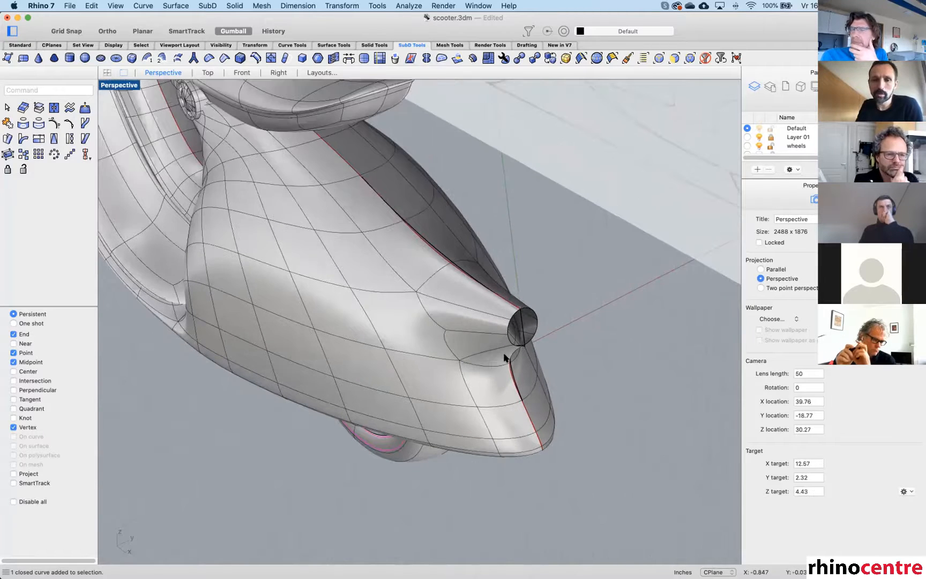
{"action": "scroll", "coordinate": [504, 356], "scroll_direction": "up", "scroll_amount": 2}
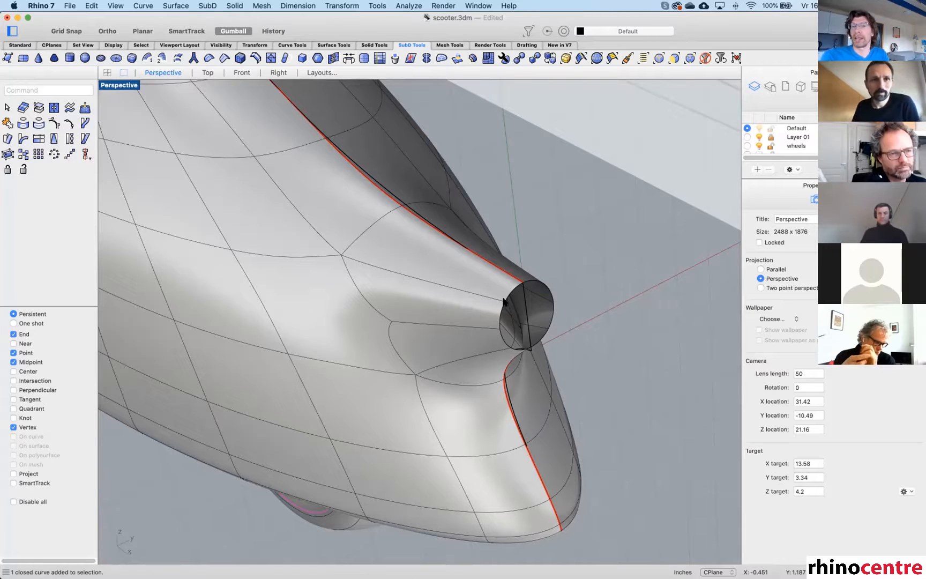
{"action": "left_click", "coordinate": [256, 59]}
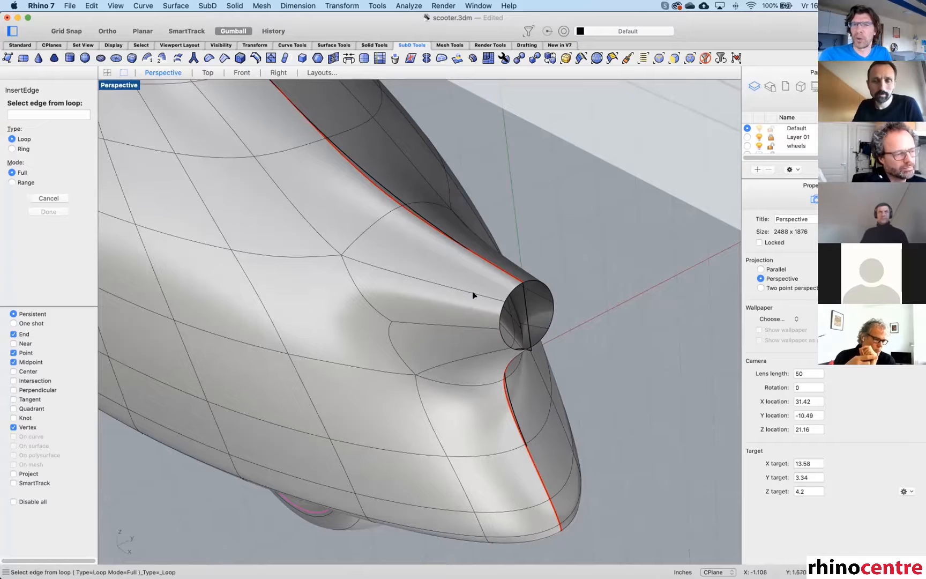
{"action": "left_click", "coordinate": [12, 149]}
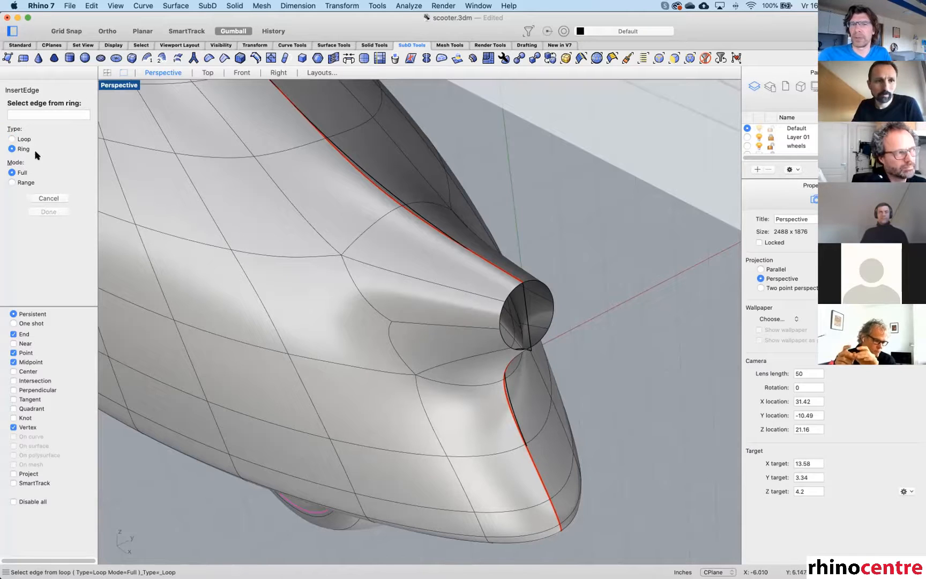
{"action": "right_click", "coordinate": [481, 293]}
{"action": "left_click", "coordinate": [483, 295]}
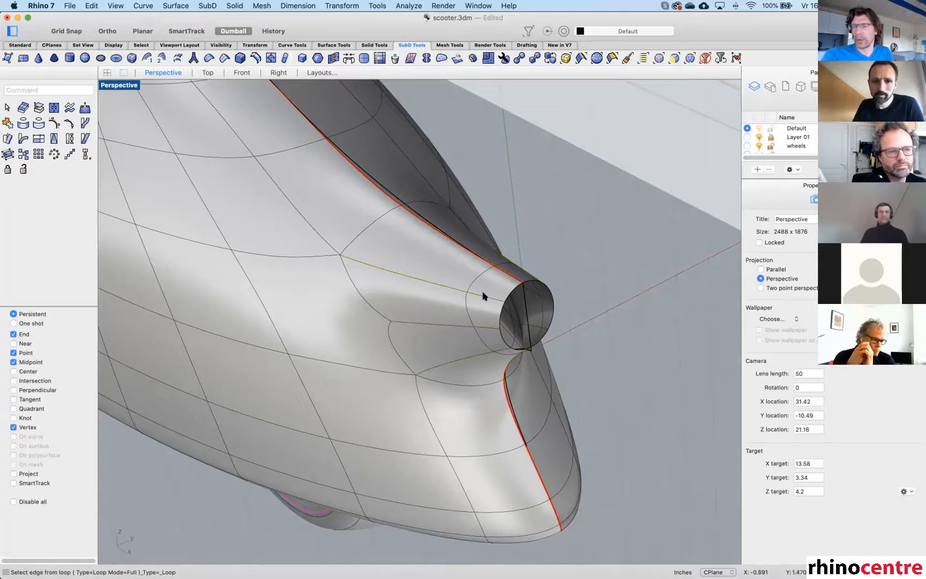
{"action": "key", "text": "Tab"}
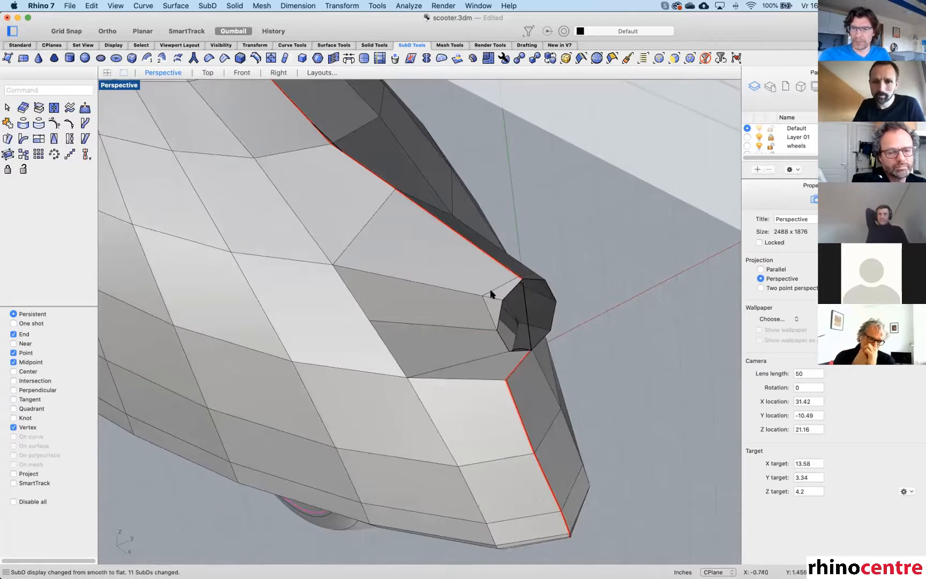
{"action": "left_click", "coordinate": [489, 291]}
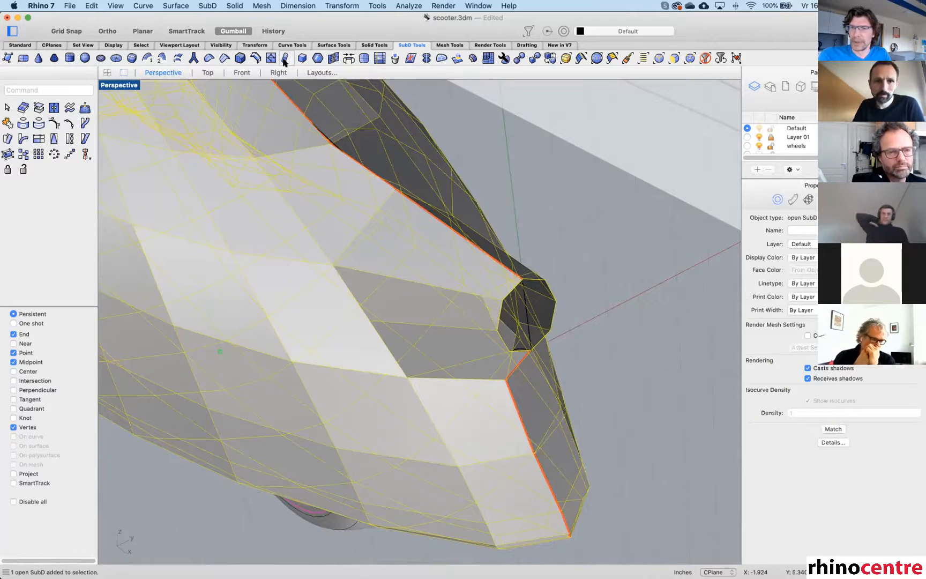
{"action": "left_click", "coordinate": [581, 58]}
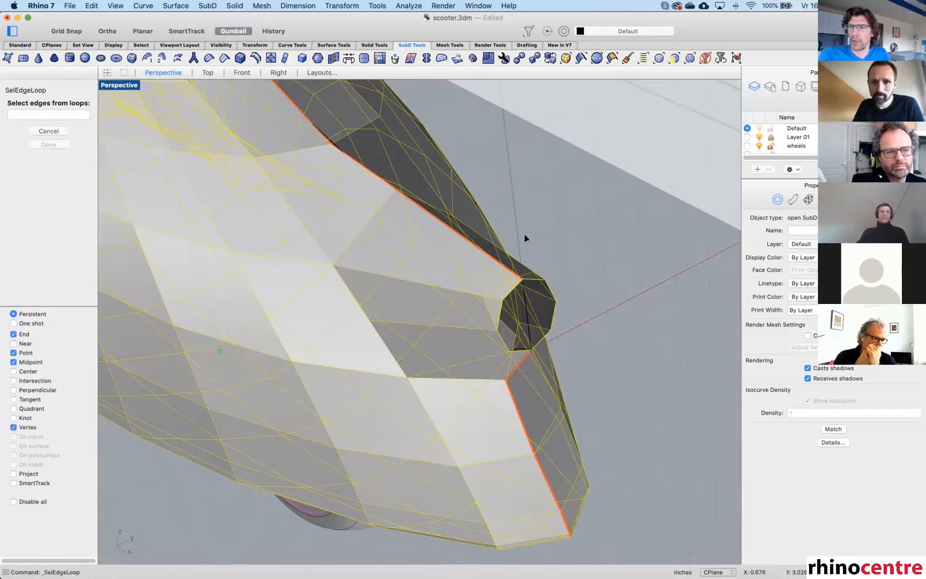
{"action": "left_click", "coordinate": [503, 287]}
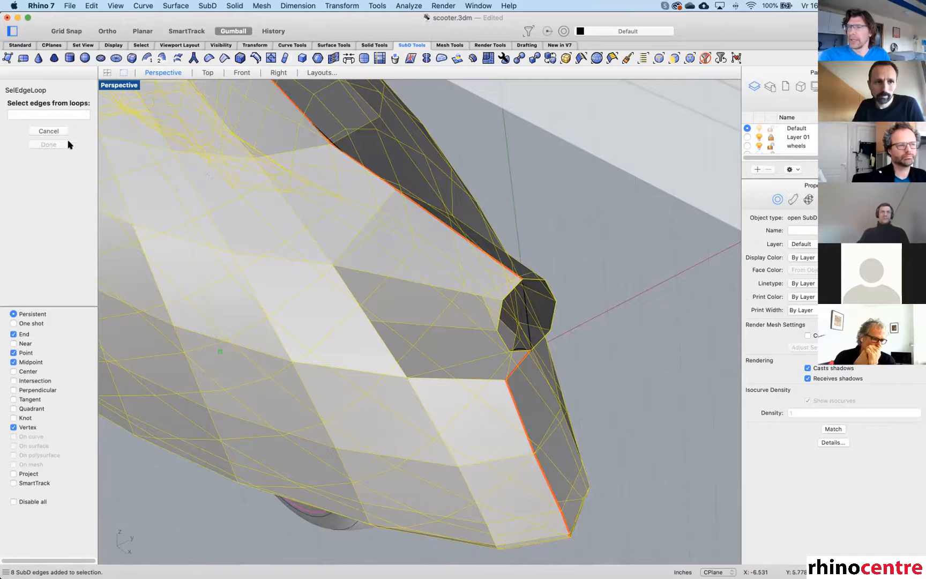
{"action": "left_click", "coordinate": [49, 133]}
{"action": "left_click", "coordinate": [574, 234]}
{"action": "left_click", "coordinate": [494, 286]}
{"action": "left_click", "coordinate": [564, 201]}
Select the inserted edge loop near the spoiler's open end using SubD edge filtering, and set the construction plane to world Top.
{"action": "left_click", "coordinate": [657, 58]}
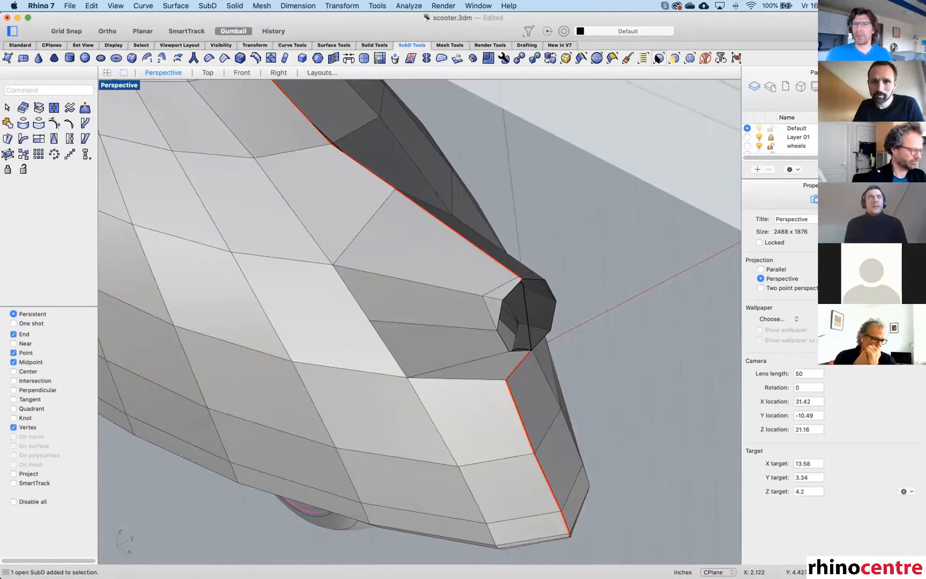
{"action": "double_click", "coordinate": [499, 285]}
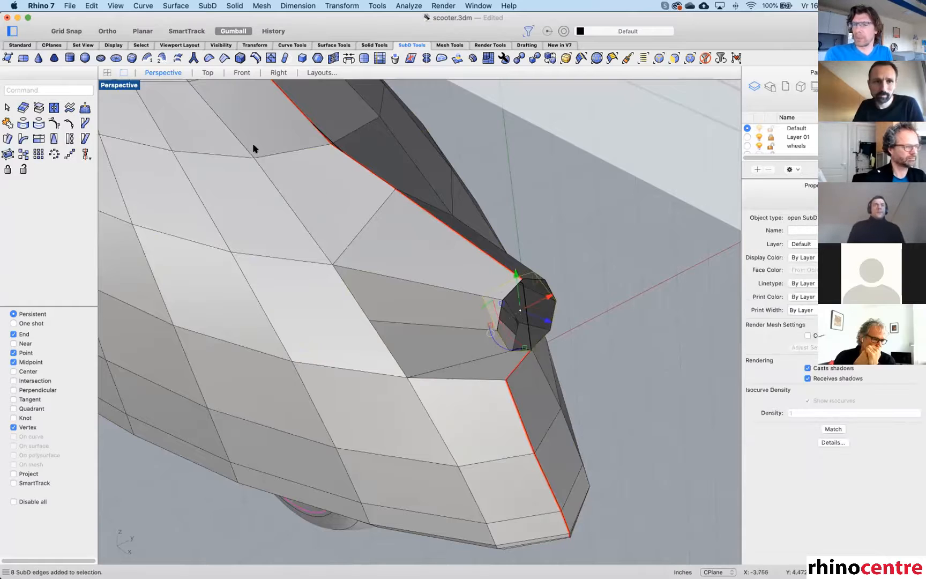
{"action": "left_click", "coordinate": [48, 45]}
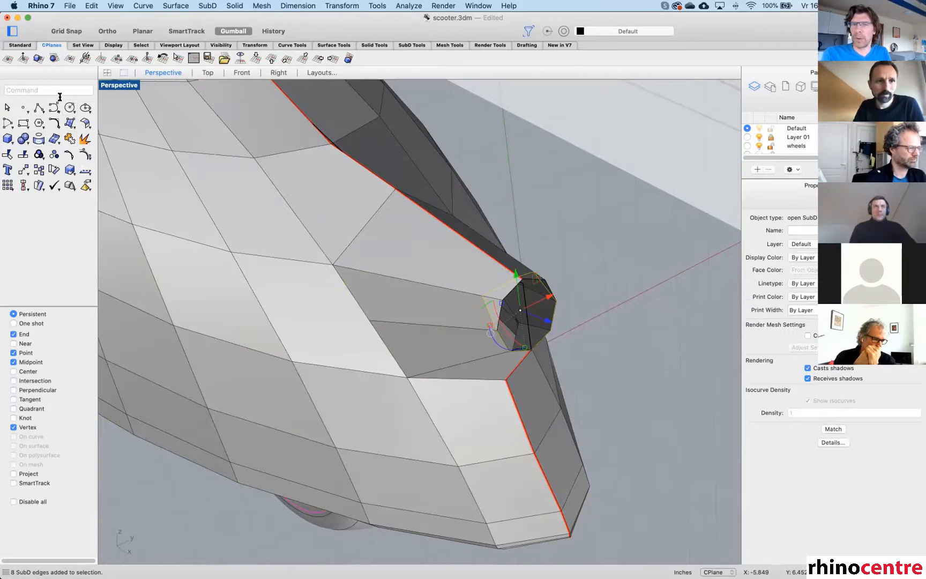
{"action": "left_click", "coordinate": [256, 58]}
Move the selected edge loop back from the spoiler's open end toward the body, and deselect it.
{"action": "right_click_drag", "start_coordinate": [431, 200], "coordinate": [535, 257]}
{"action": "scroll", "coordinate": [653, 244], "scroll_direction": "down", "scroll_amount": 5}
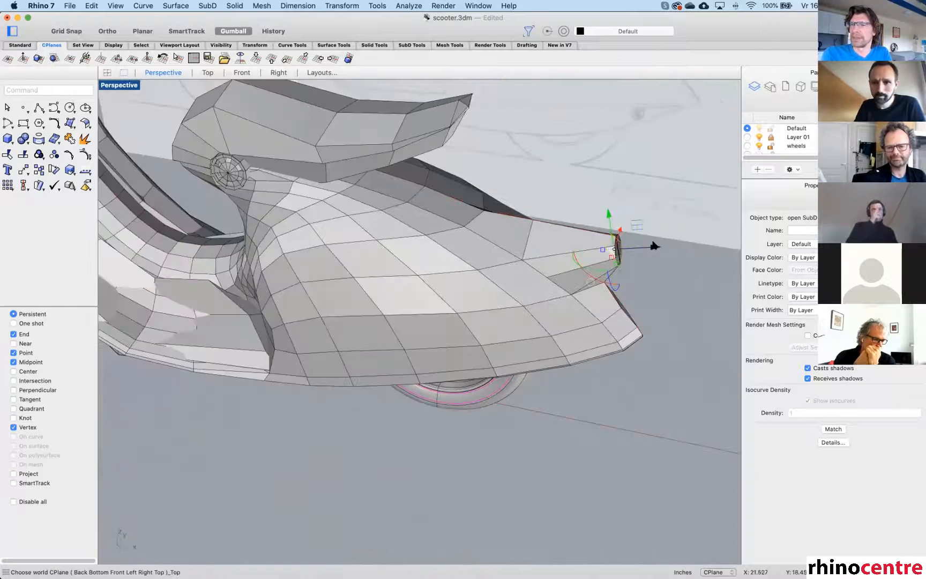
{"action": "scroll", "coordinate": [617, 256], "scroll_direction": "up", "scroll_amount": 4}
{"action": "left_click_drag", "start_coordinate": [572, 255], "coordinate": [574, 307]}
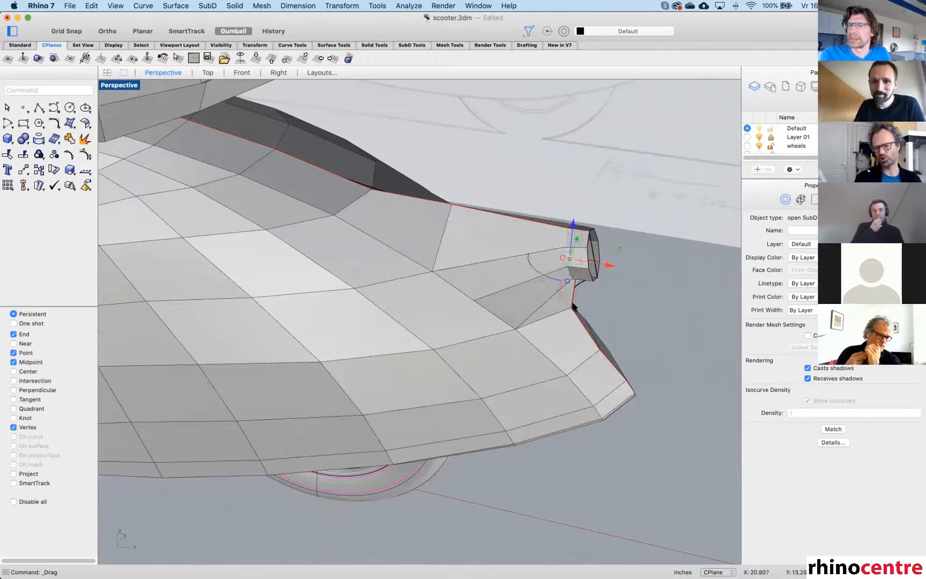
{"action": "left_click", "coordinate": [635, 301]}
{"action": "right_click_drag", "start_coordinate": [634, 301], "coordinate": [595, 316]}
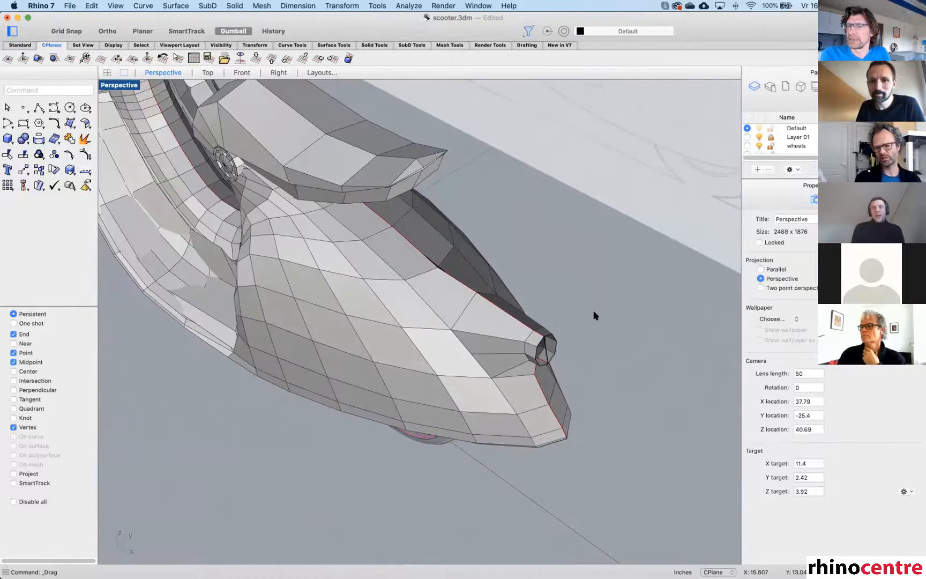